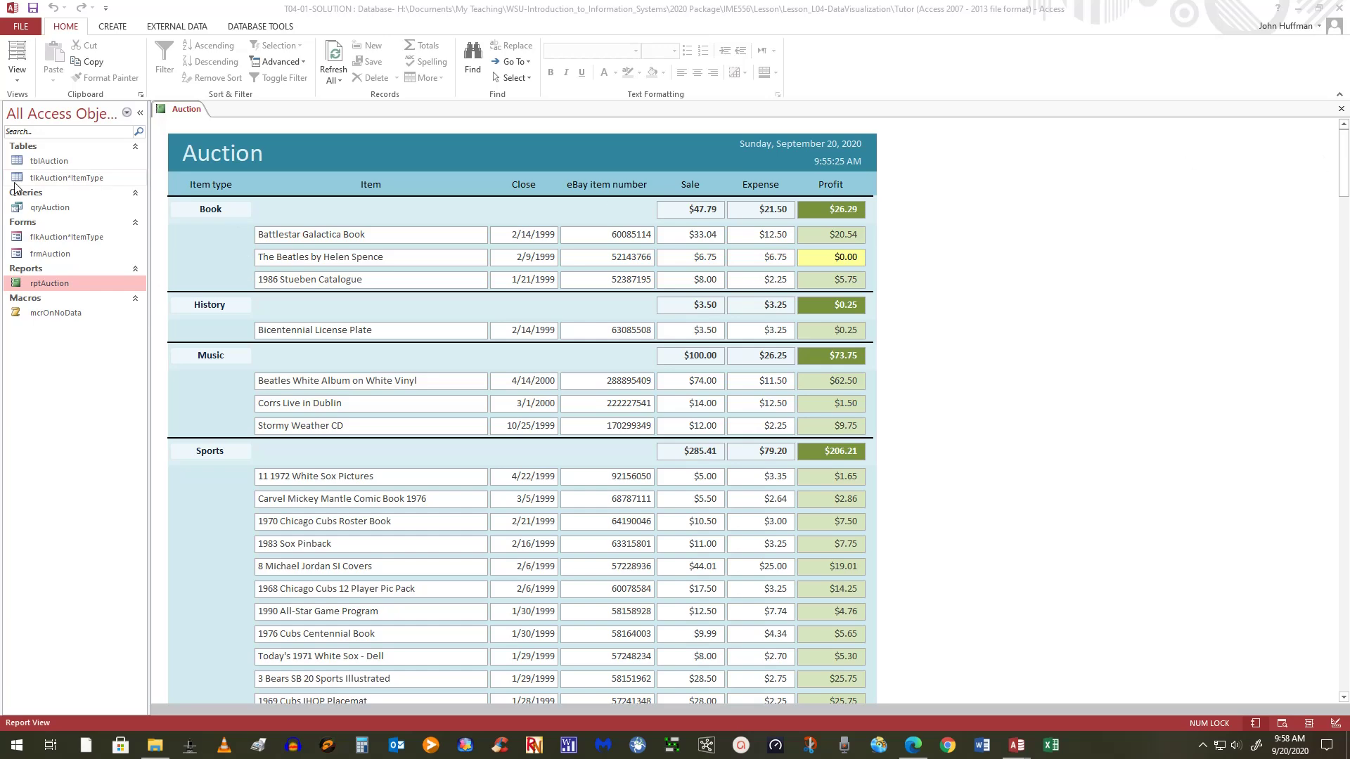
Step: Review the Auction report from its first groups to the grand totals, and close the solution database
drag(1345, 164, 1346, 661)
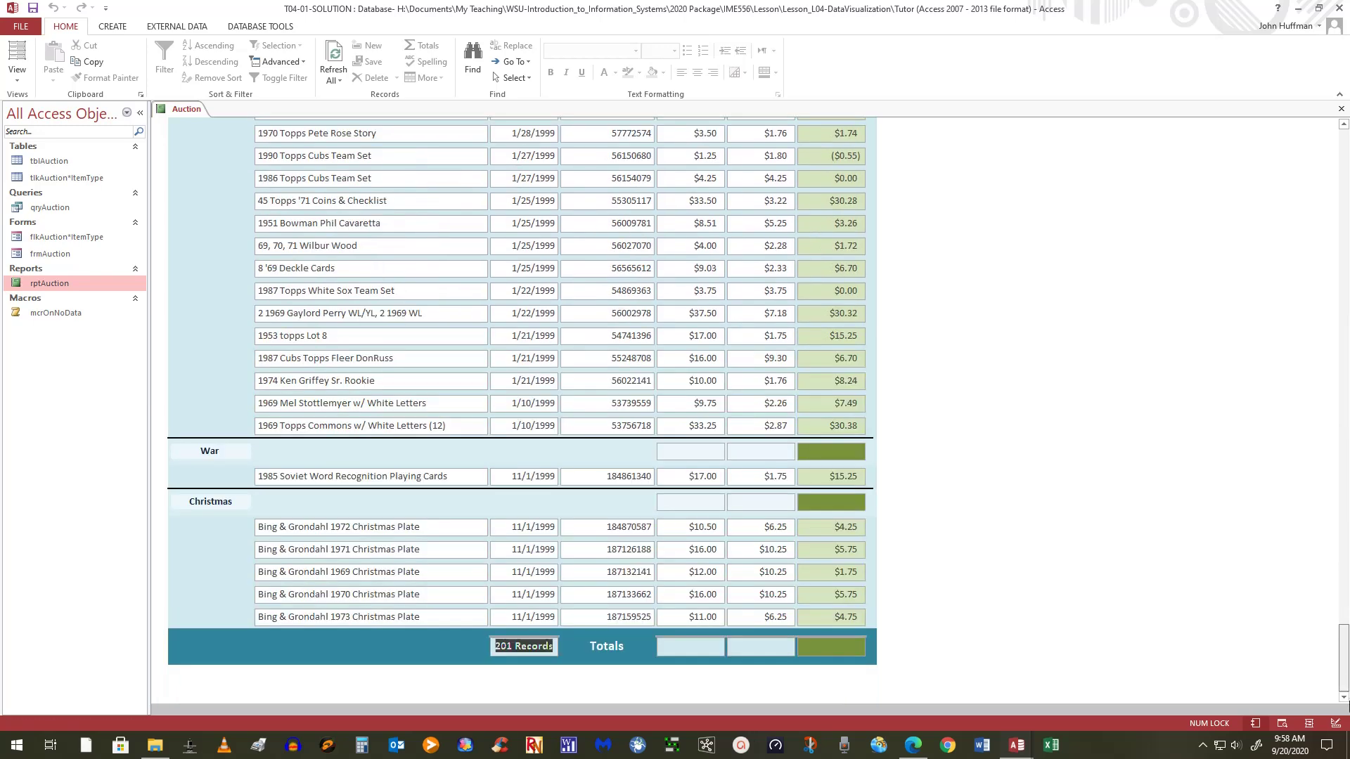
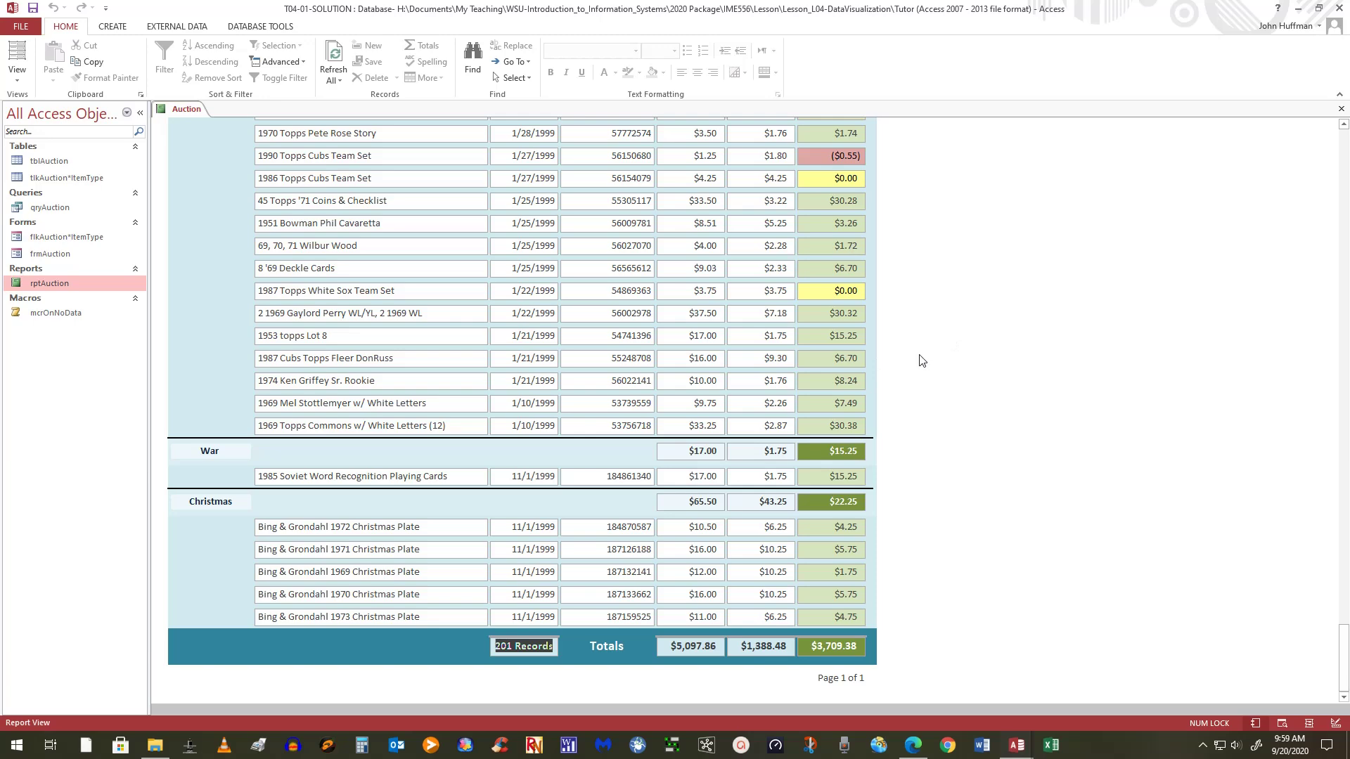
scroll(921, 360, up, 10)
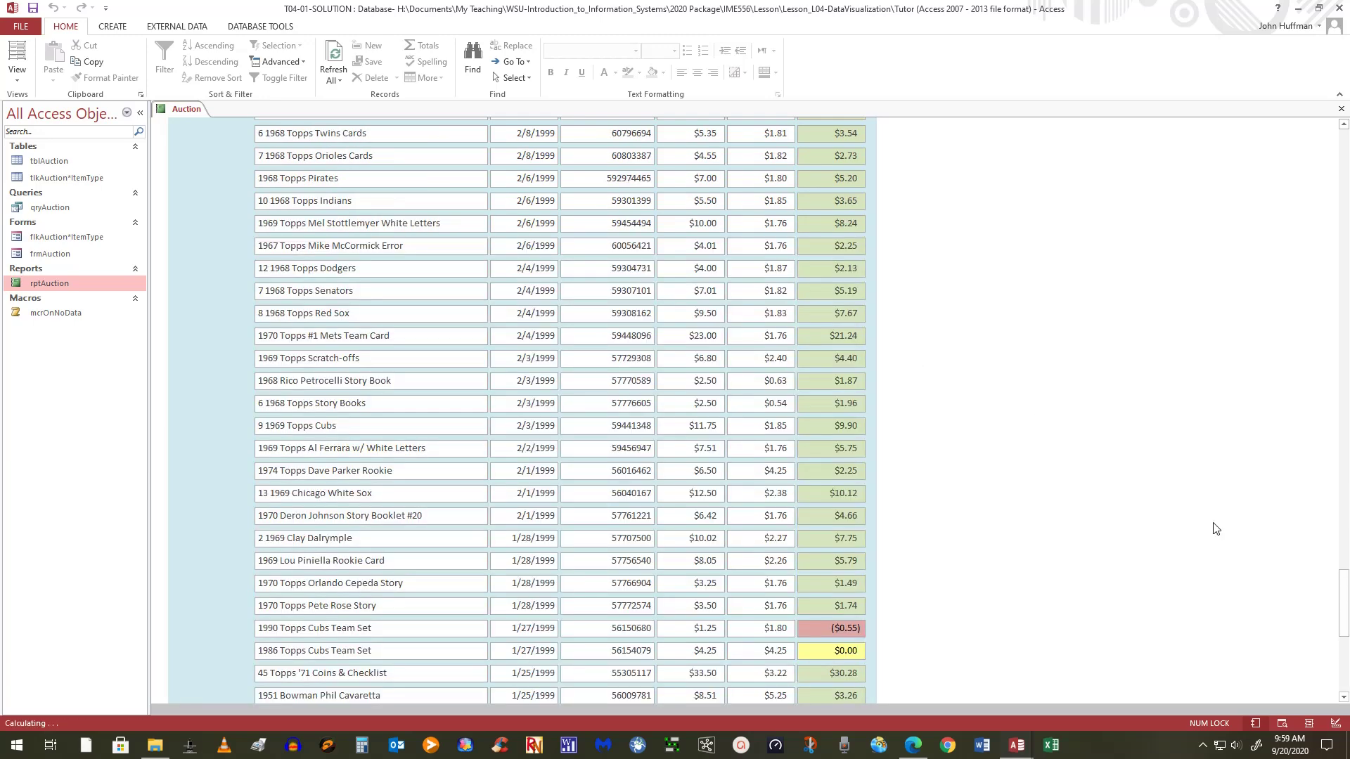
drag(1343, 603, 1346, 144)
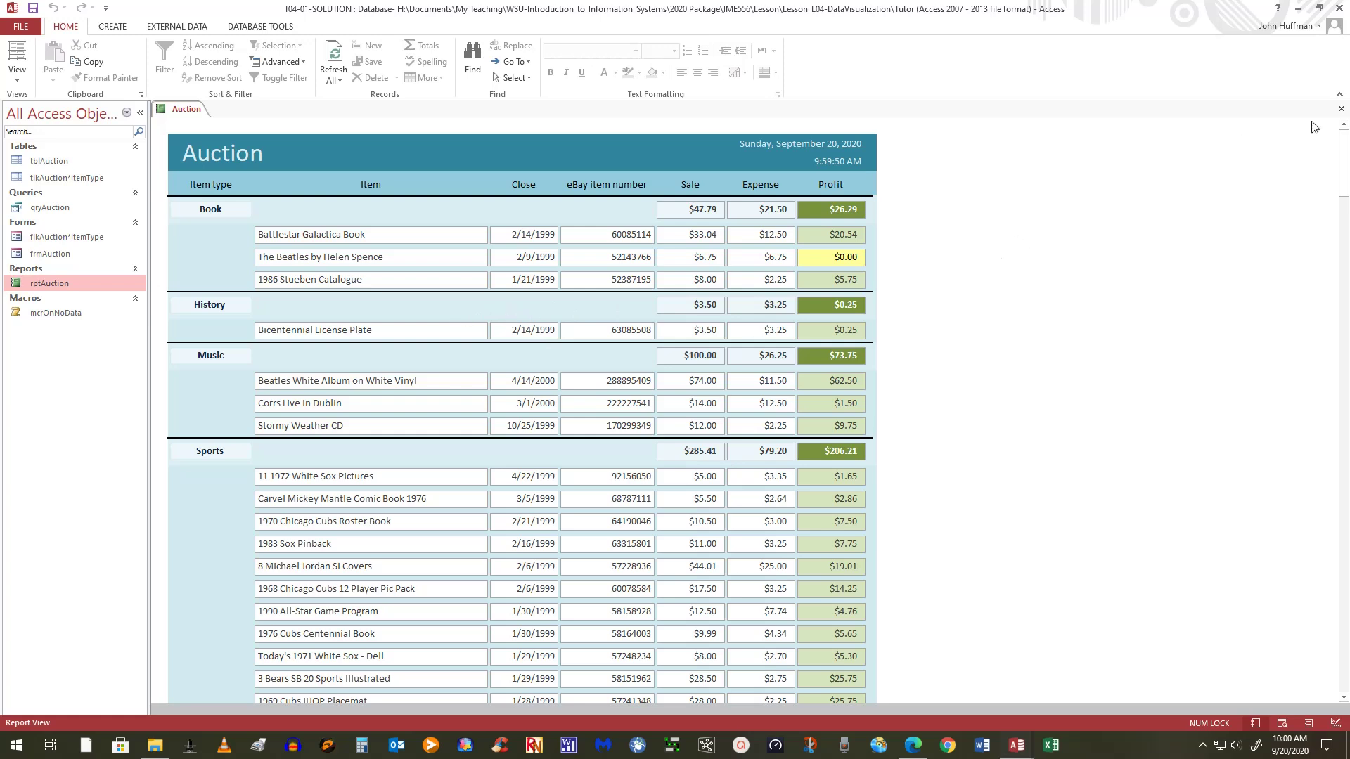
click(1339, 8)
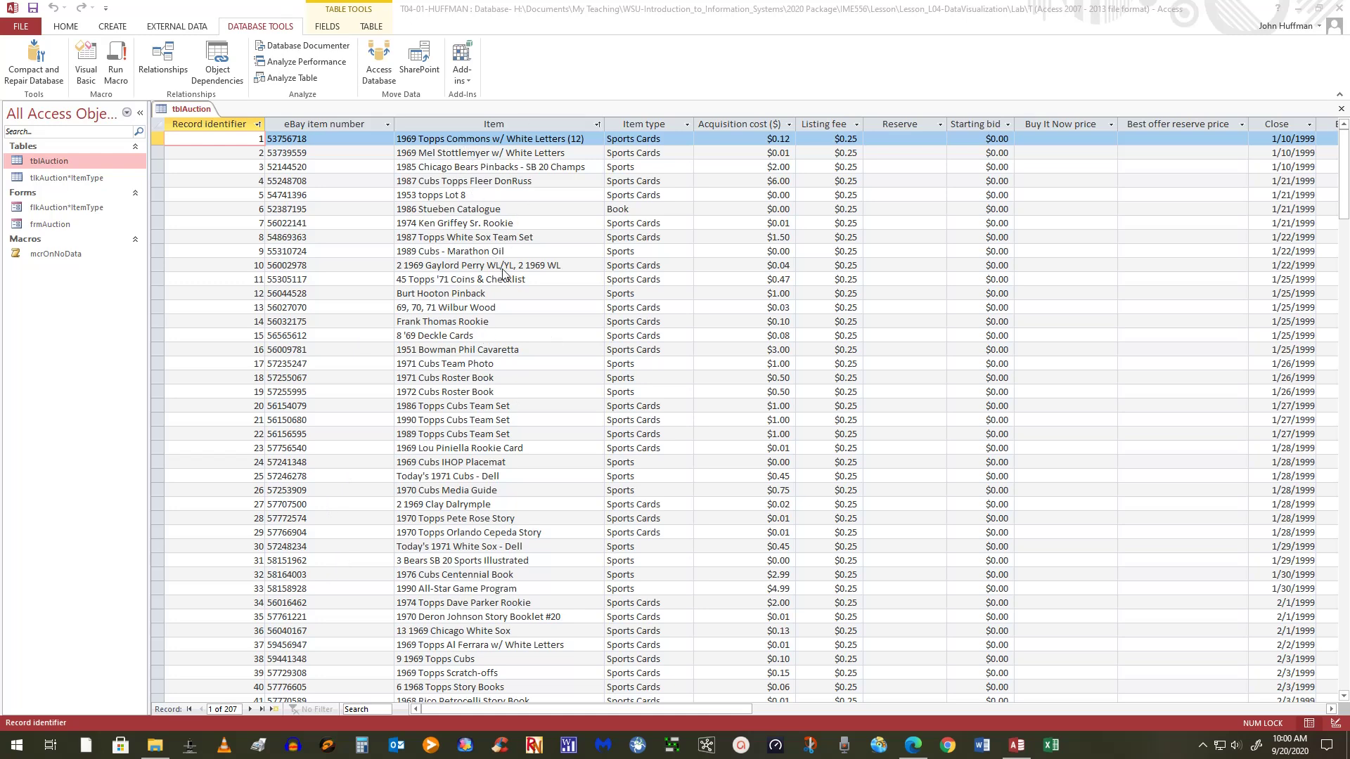
Step: Examine the item type choices for the first record in tblAuction and the Auction item type form behind them
scroll(503, 273, down, 5)
scroll(503, 274, up, 5)
click(686, 140)
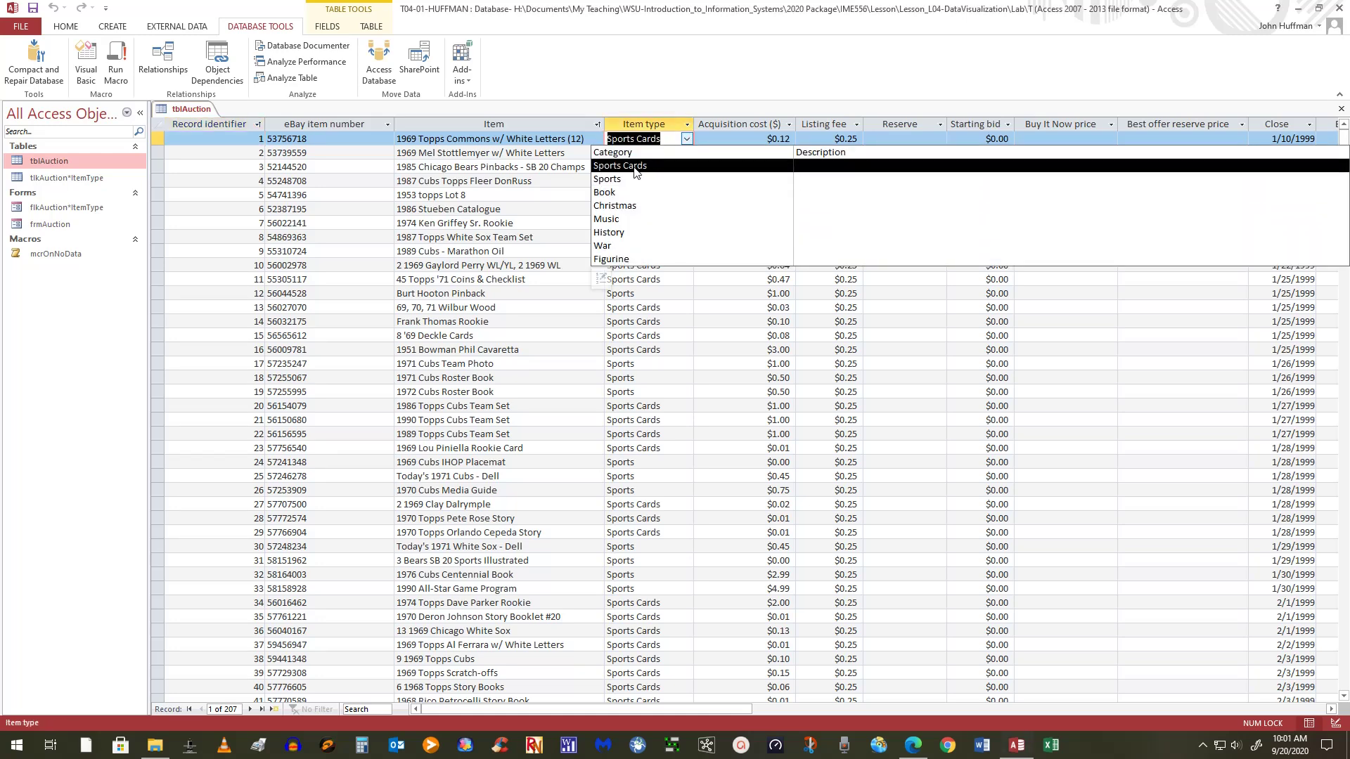
click(693, 77)
click(686, 140)
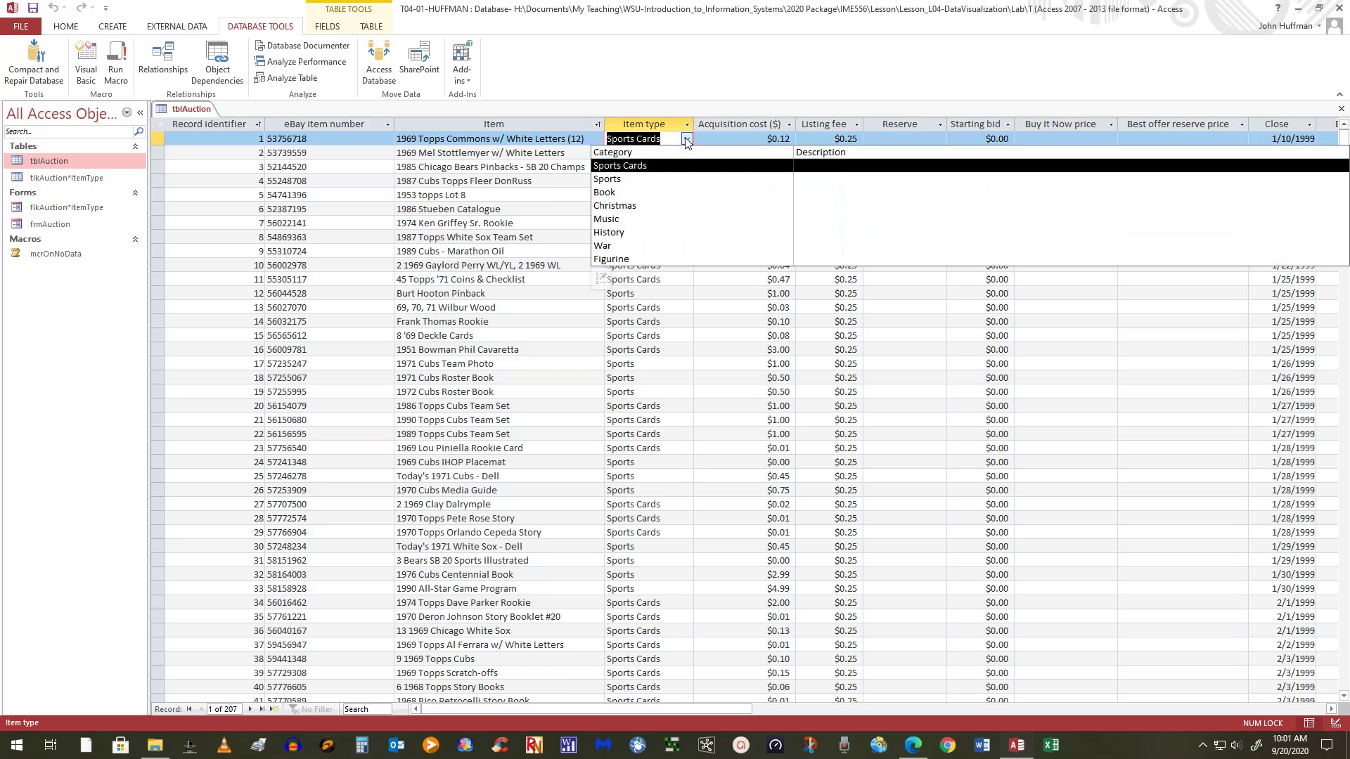
click(714, 83)
click(686, 139)
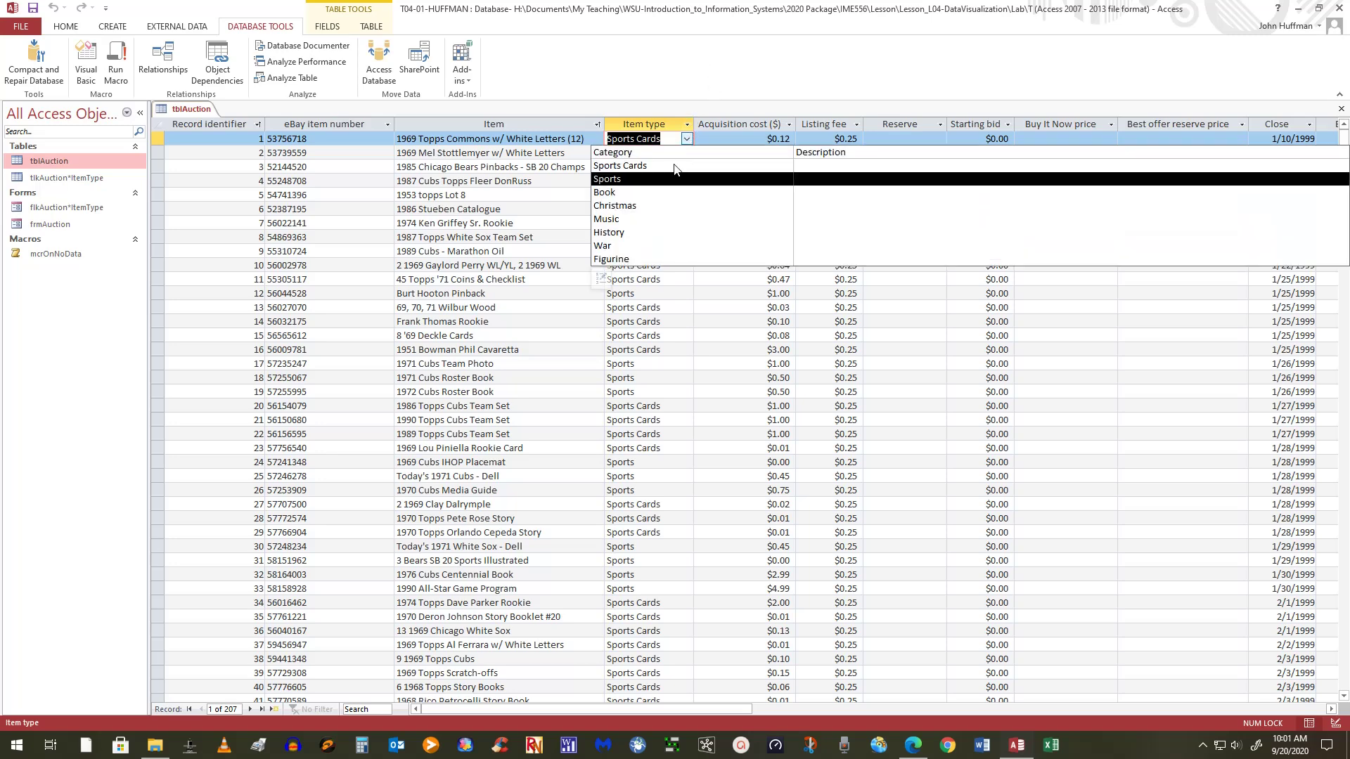
click(598, 281)
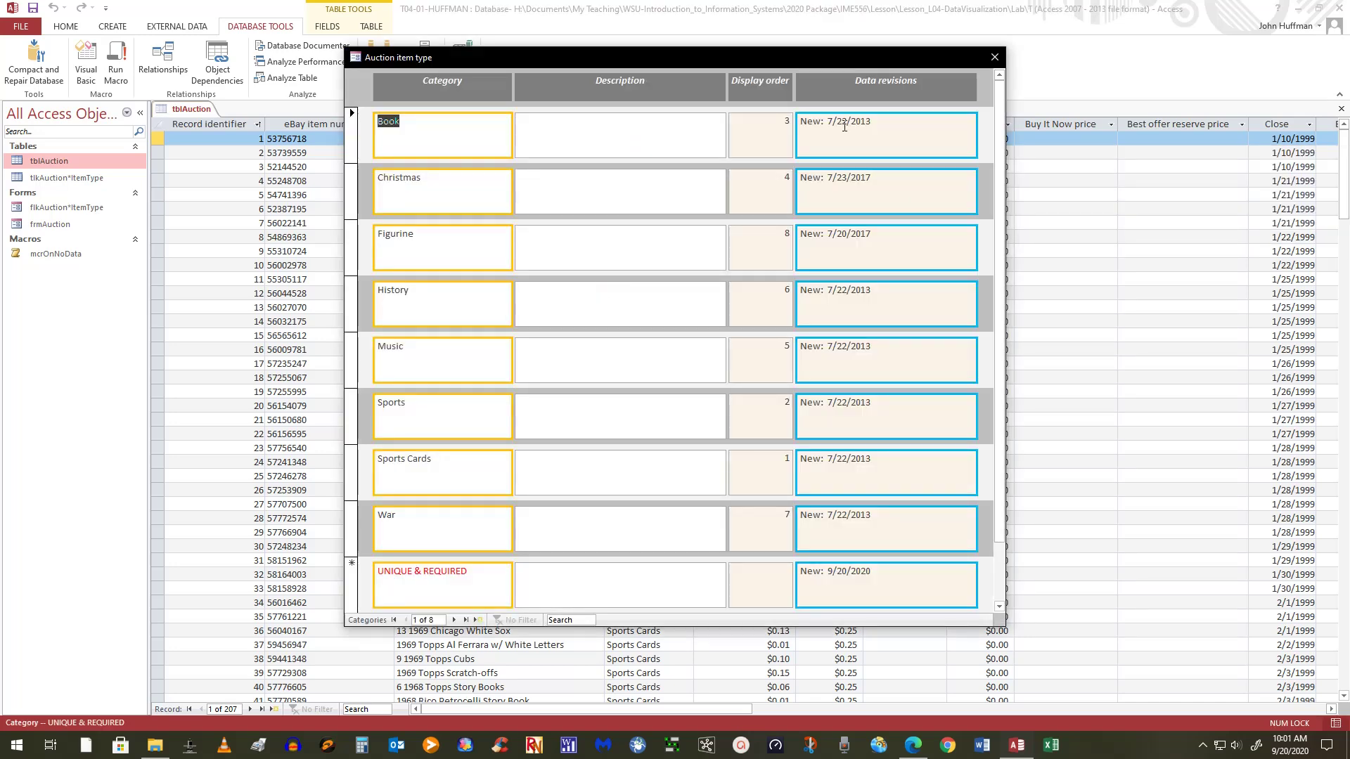
click(995, 58)
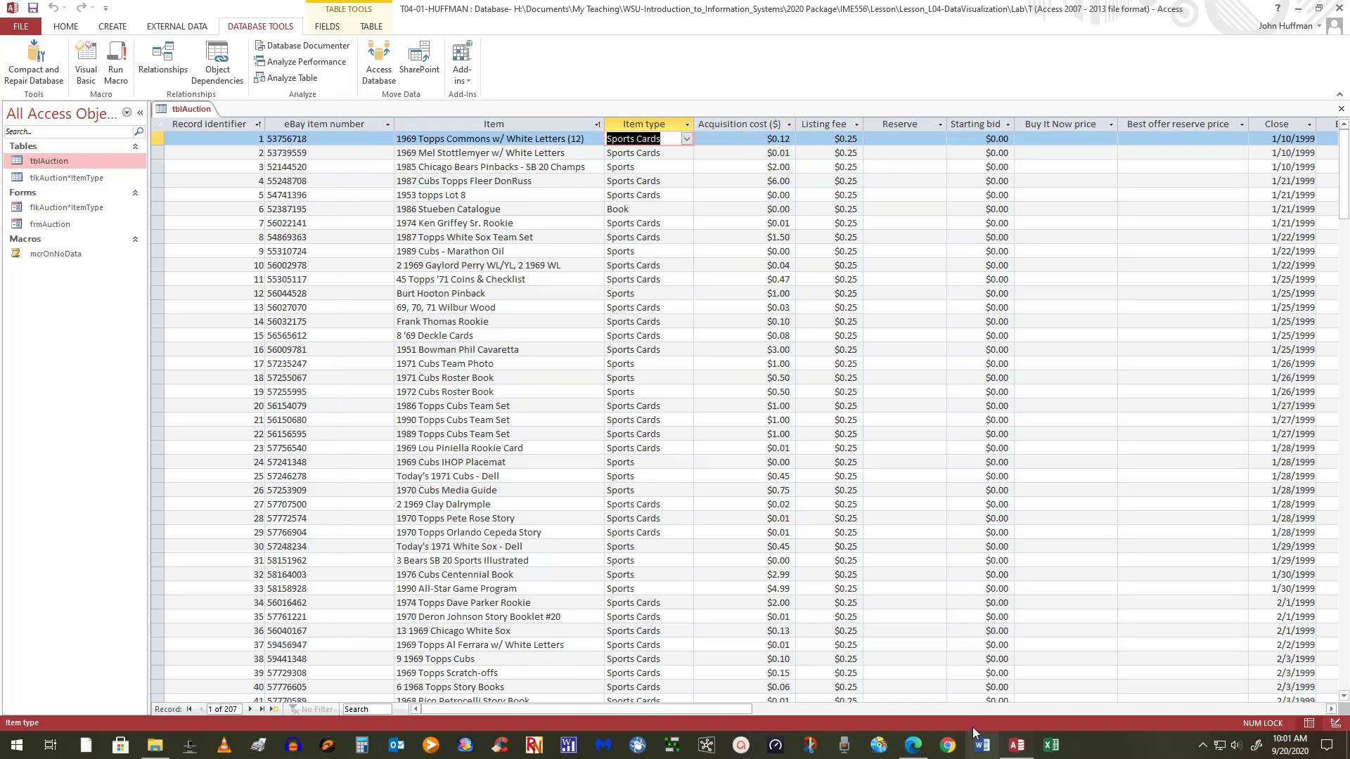
Step: Examine the pricing and bidding fields in tblAuction, widening the Reserve column slightly to read its entries
drag(685, 710, 783, 710)
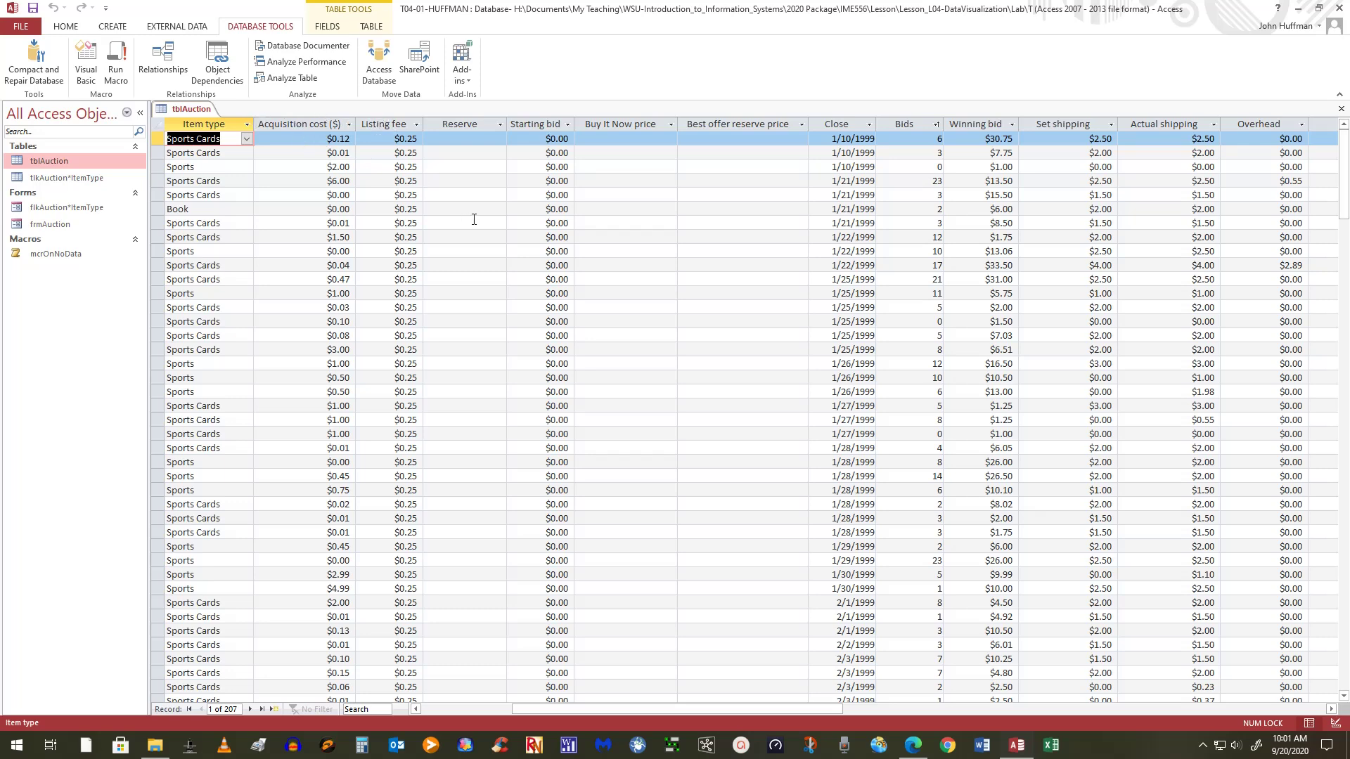
drag(506, 125, 534, 125)
scroll(508, 180, down, 6)
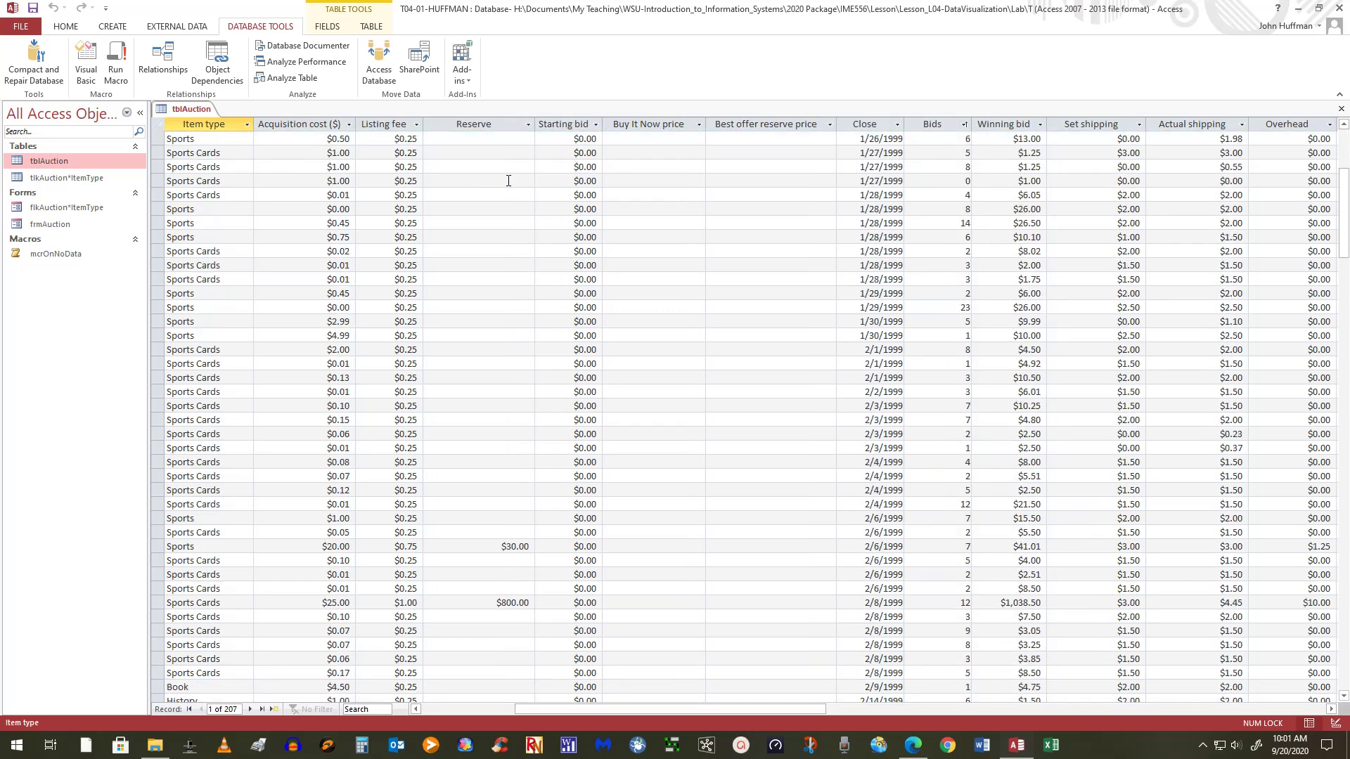
scroll(508, 181, up, 2)
scroll(503, 181, down, 2)
scroll(460, 447, up, 6)
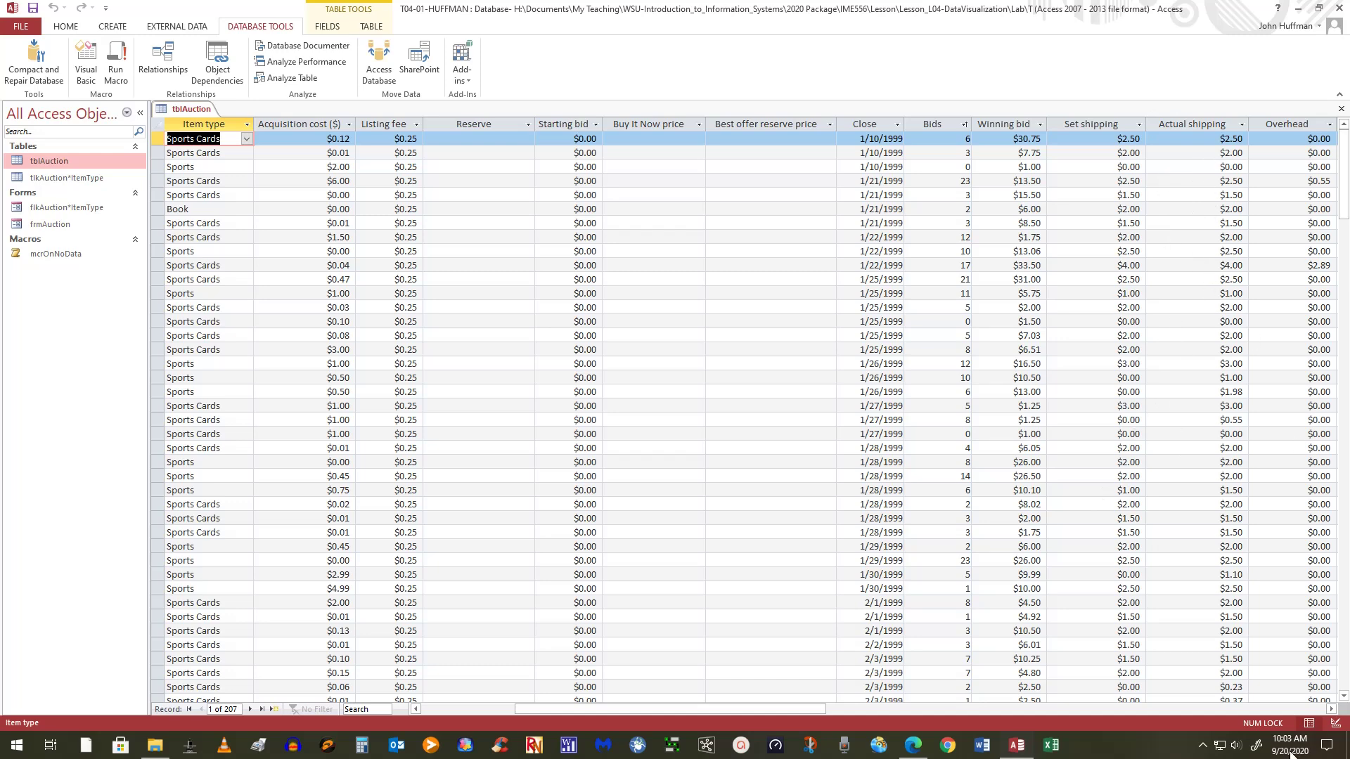
Step: Examine the shipping, overhead, notes, attachments and data revisions fields, and return to the first records of tblAuction
drag(812, 711, 945, 703)
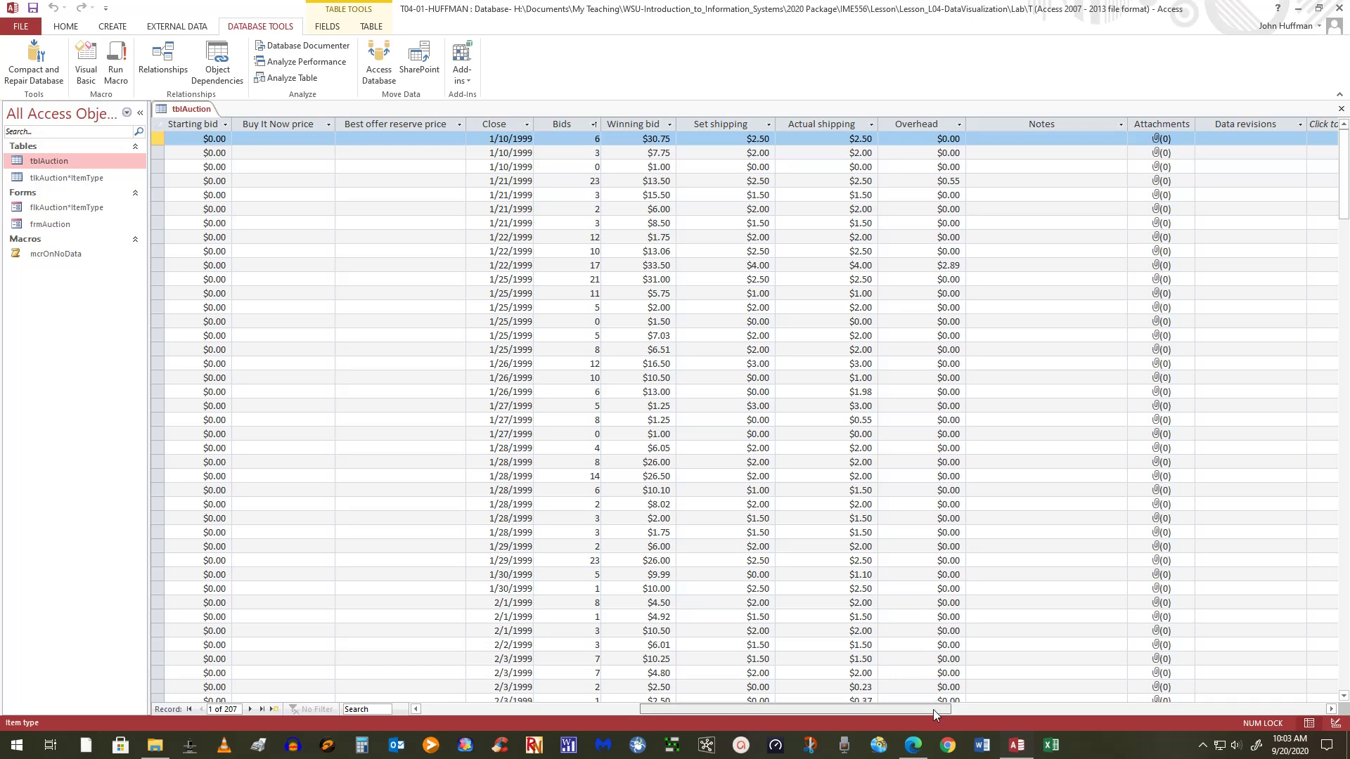
drag(939, 710, 998, 703)
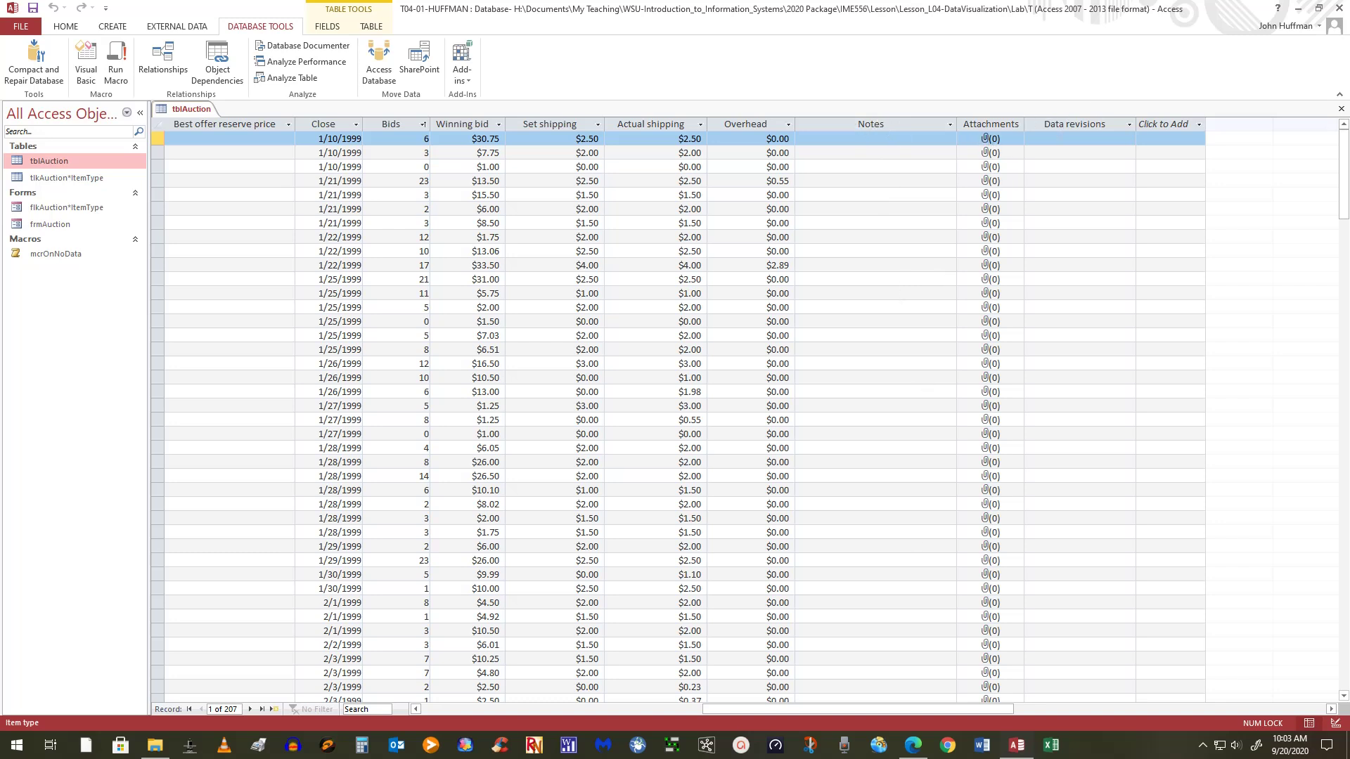
drag(841, 714, 366, 715)
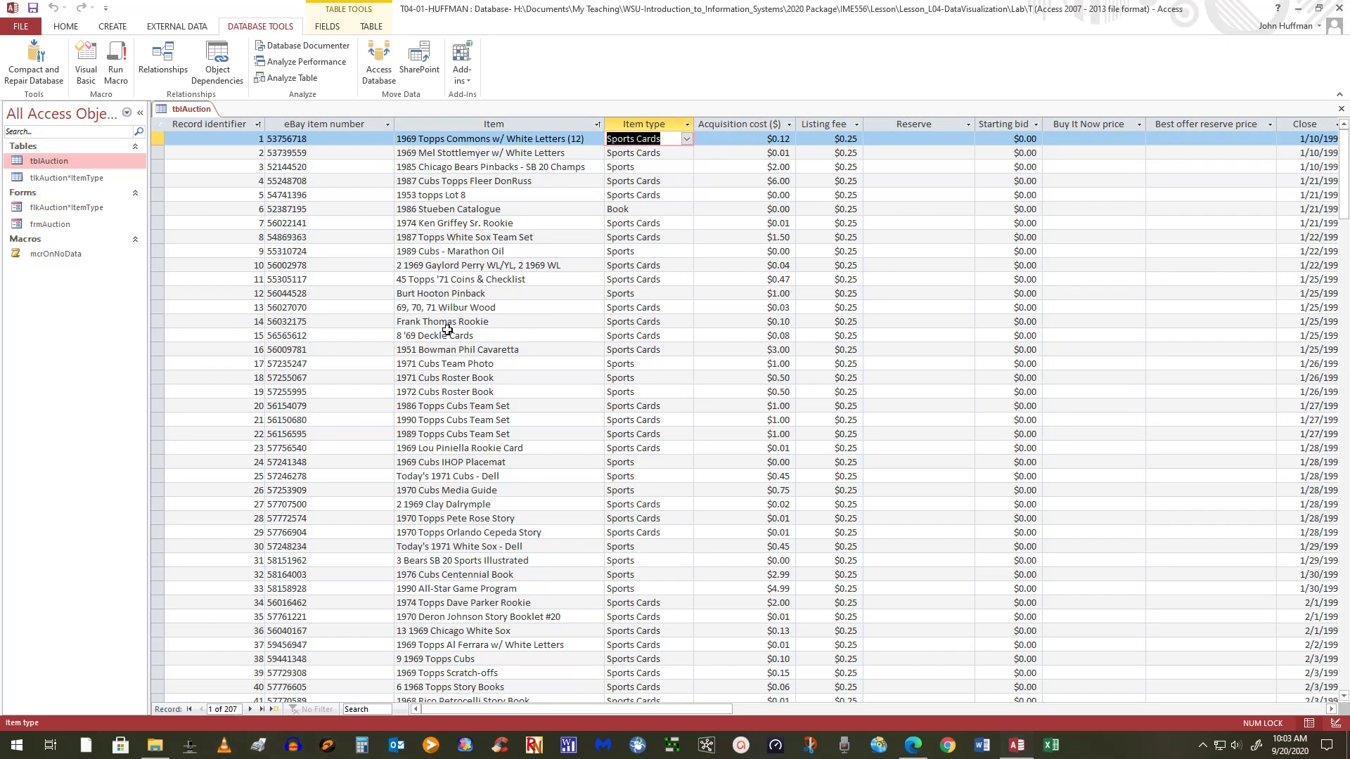
scroll(641, 338, down, 9)
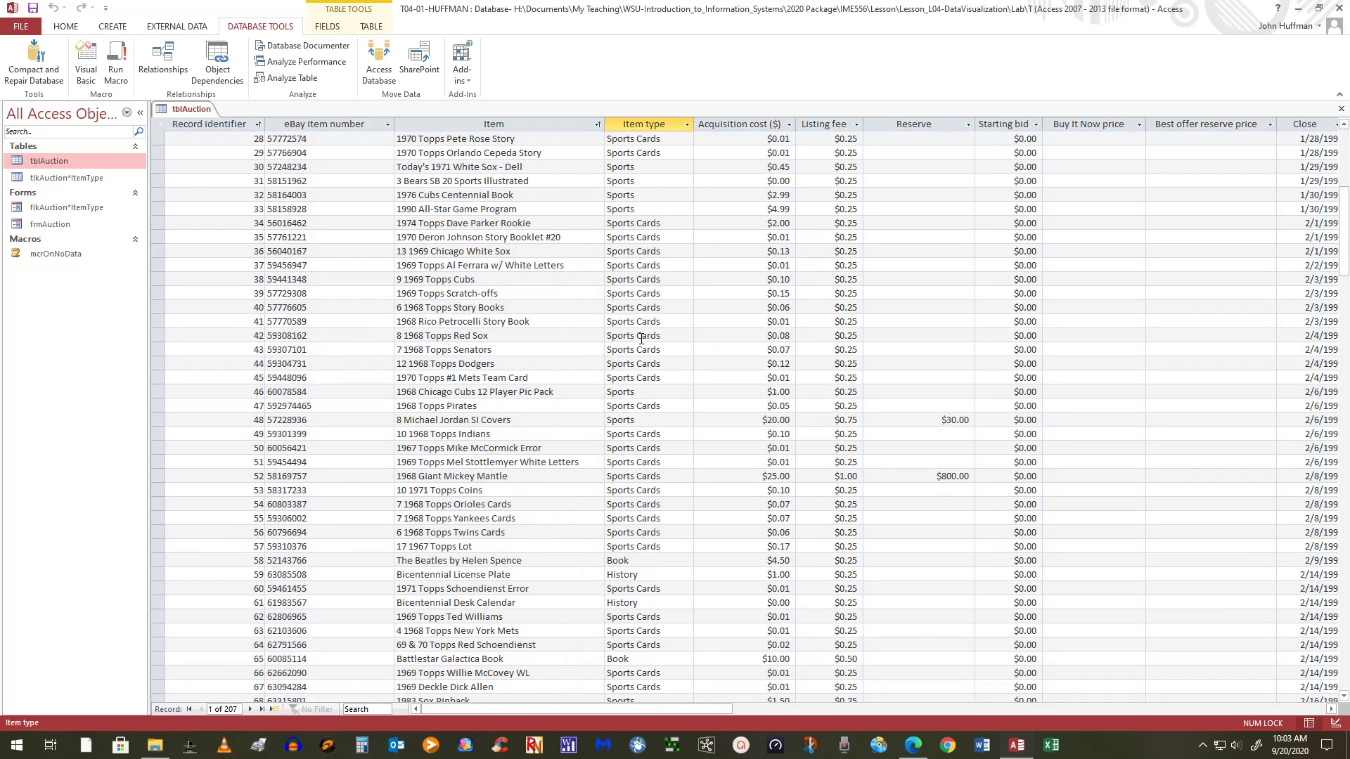
scroll(641, 338, up, 9)
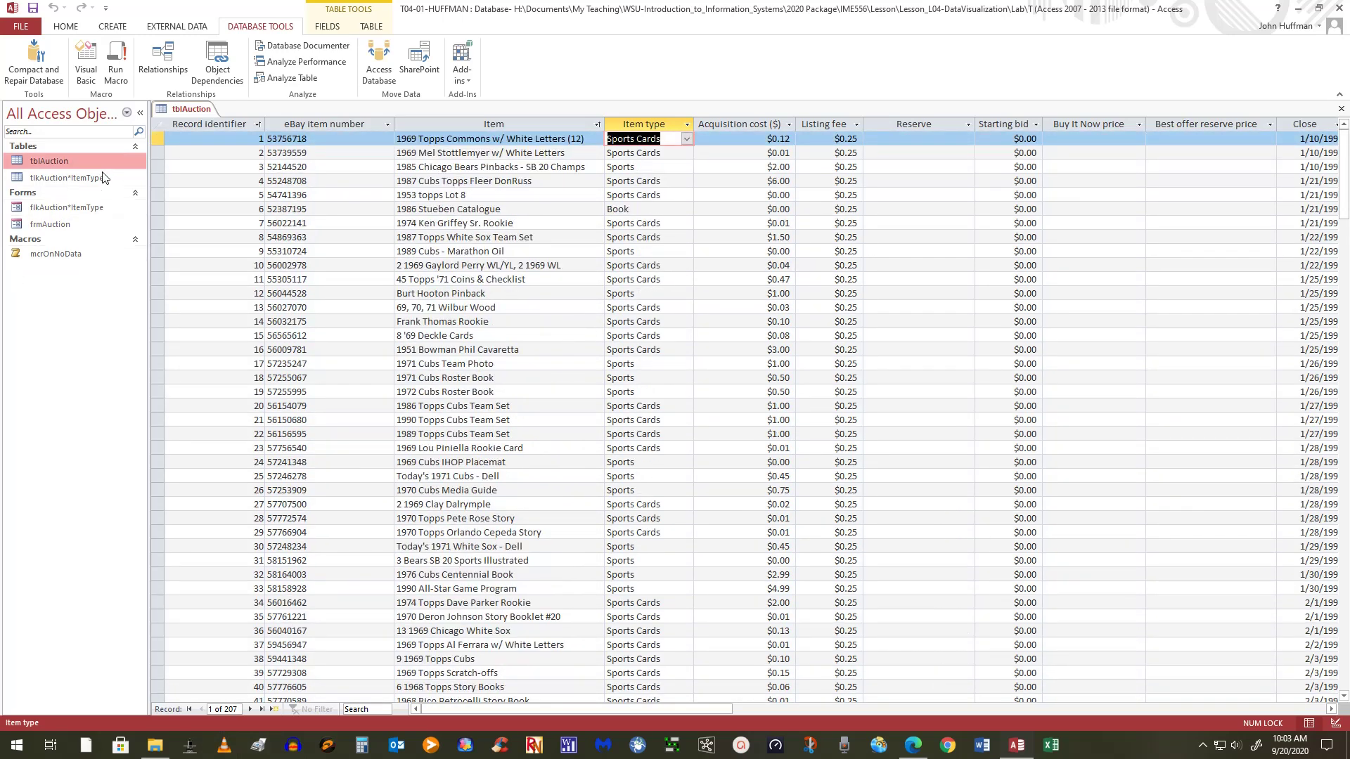
Step: Inspect the relationship between tblAuction and tlkAuction*ItemType, and close the relationships and tblAuction without saving layout changes
click(164, 62)
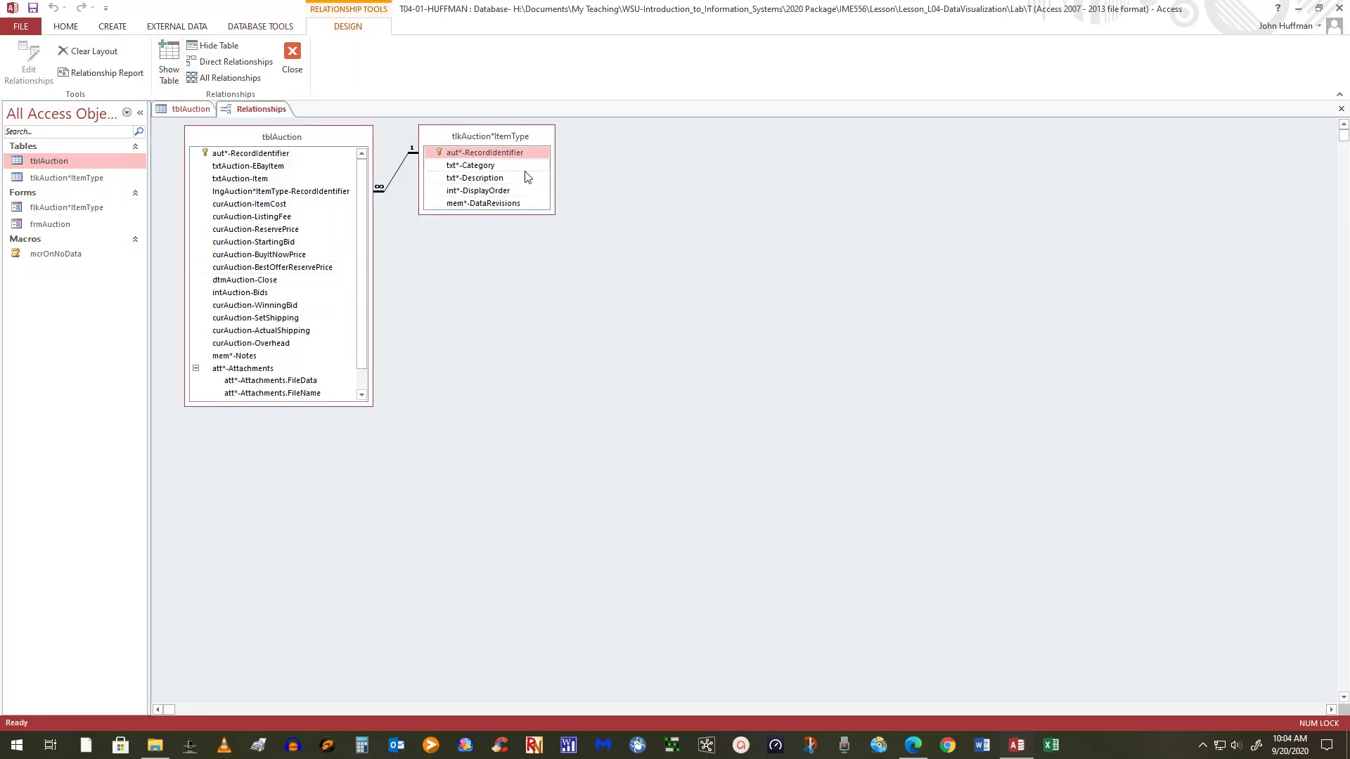
drag(554, 213, 595, 247)
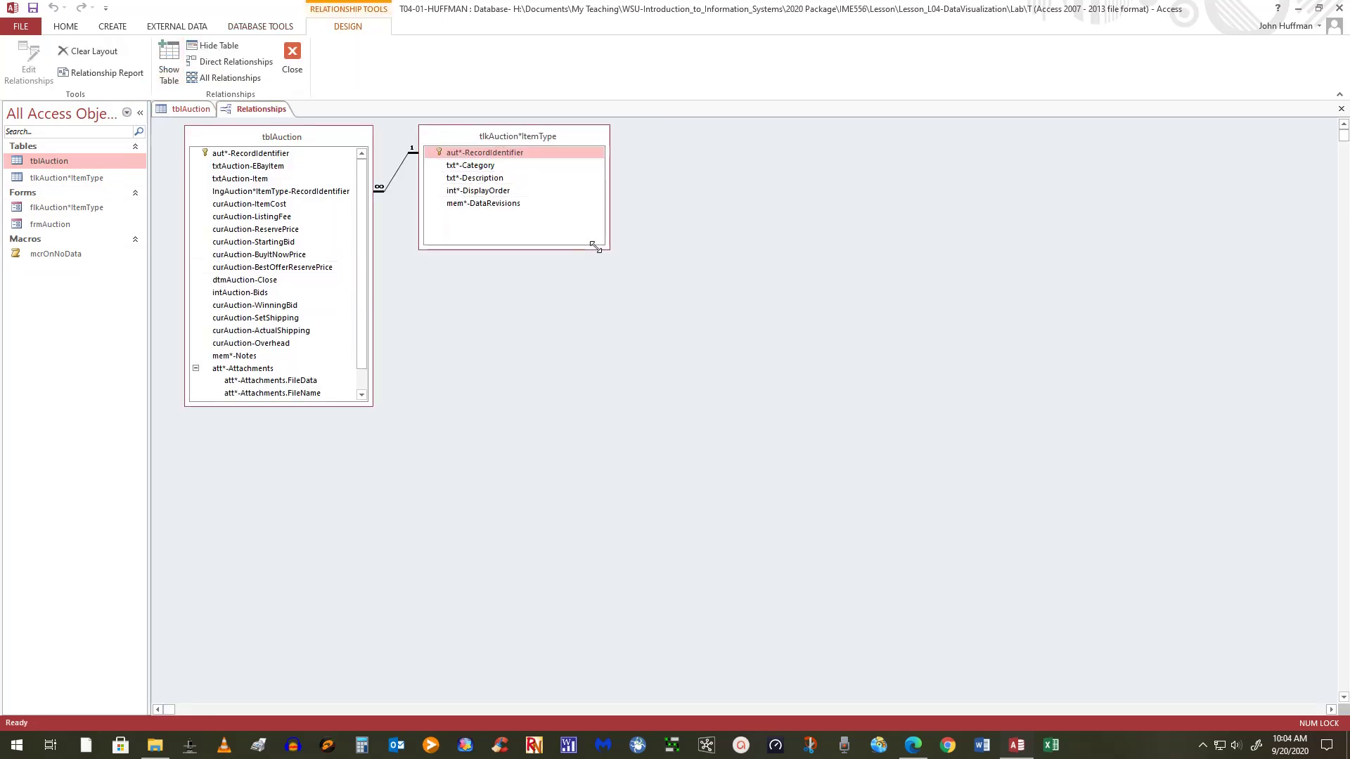
click(1341, 109)
click(1342, 109)
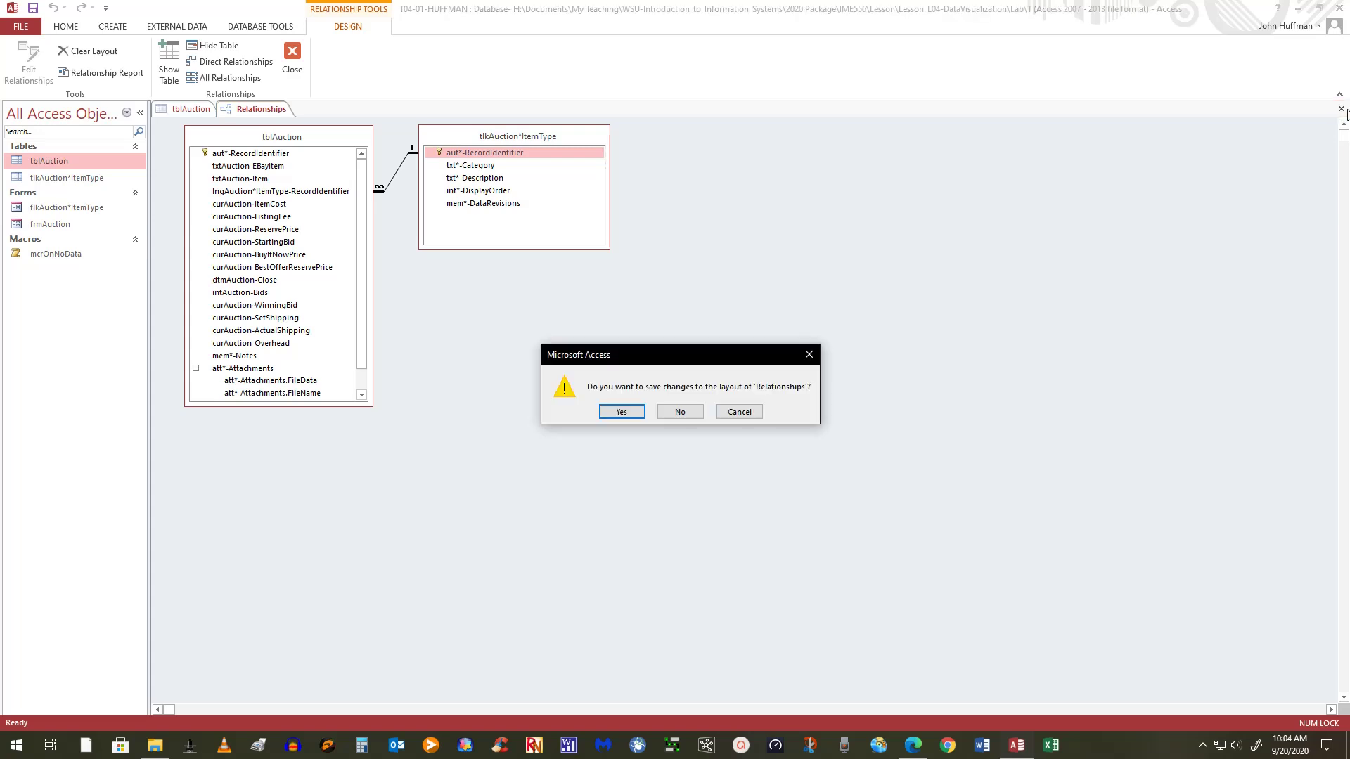
click(680, 412)
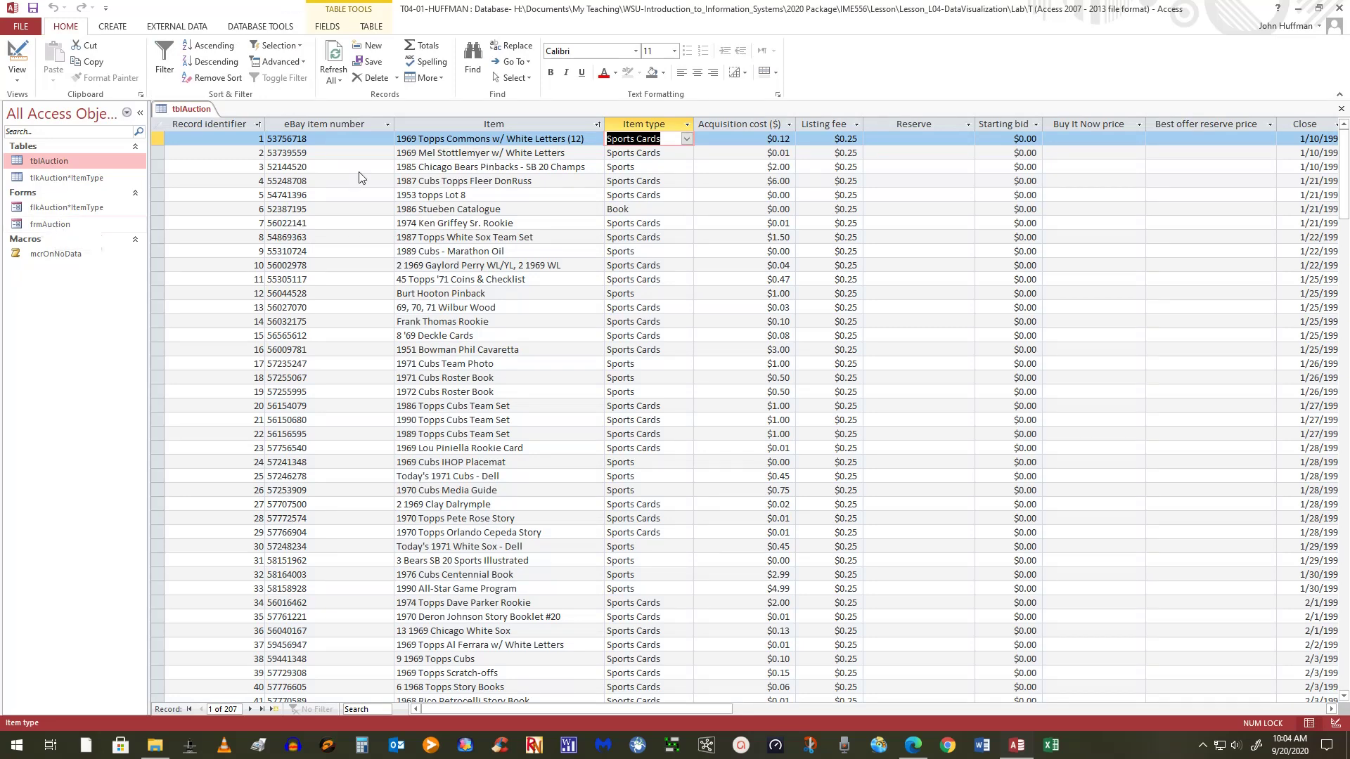
click(1340, 108)
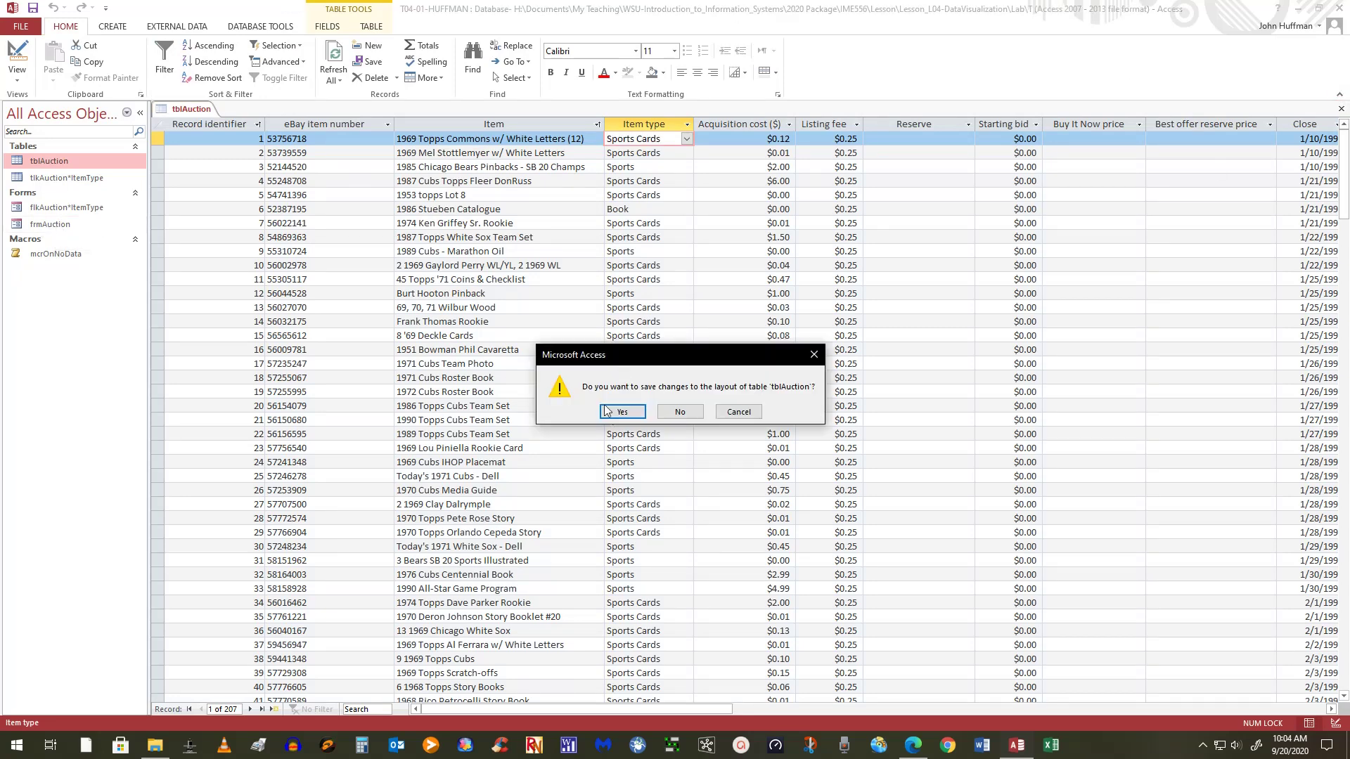
click(680, 414)
Step: Open the frmAuction form and find the record for the 1969 Deckle Allen item
click(61, 225)
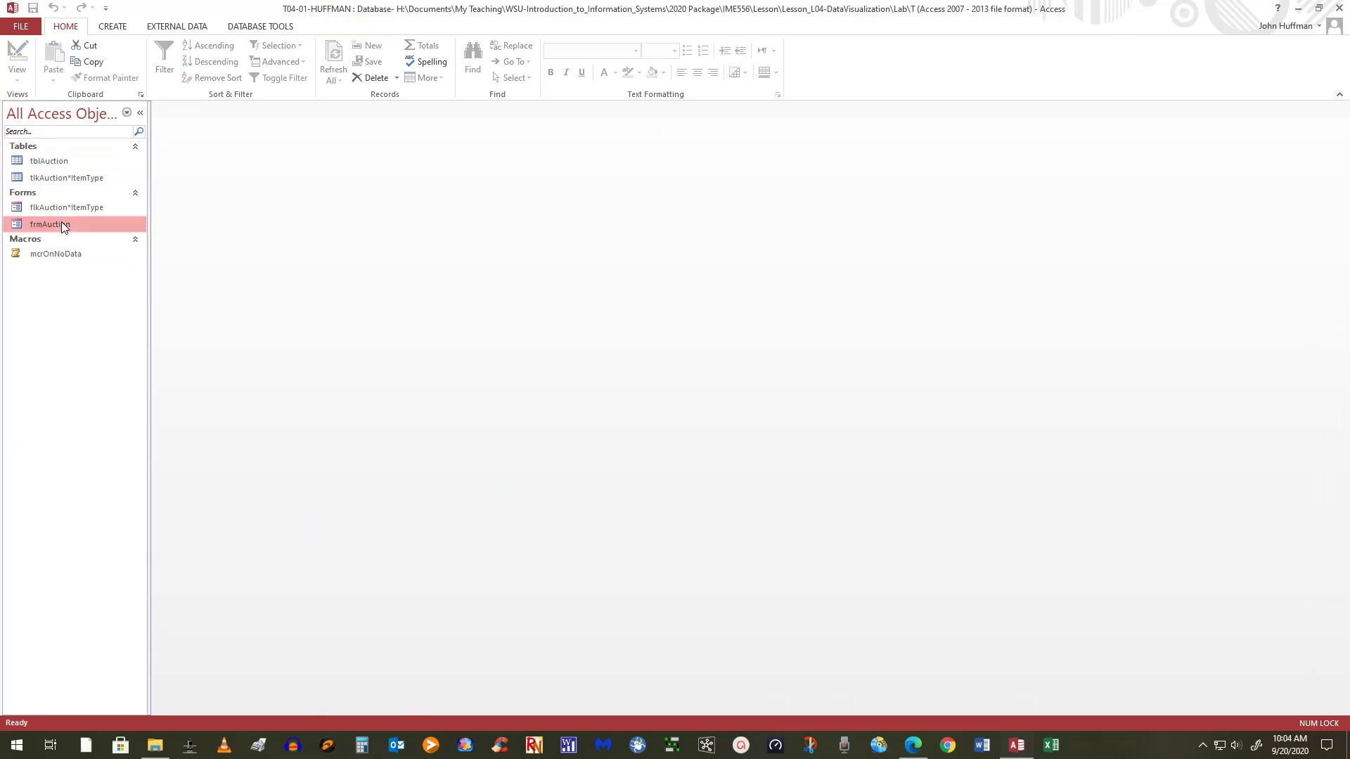
double_click(61, 222)
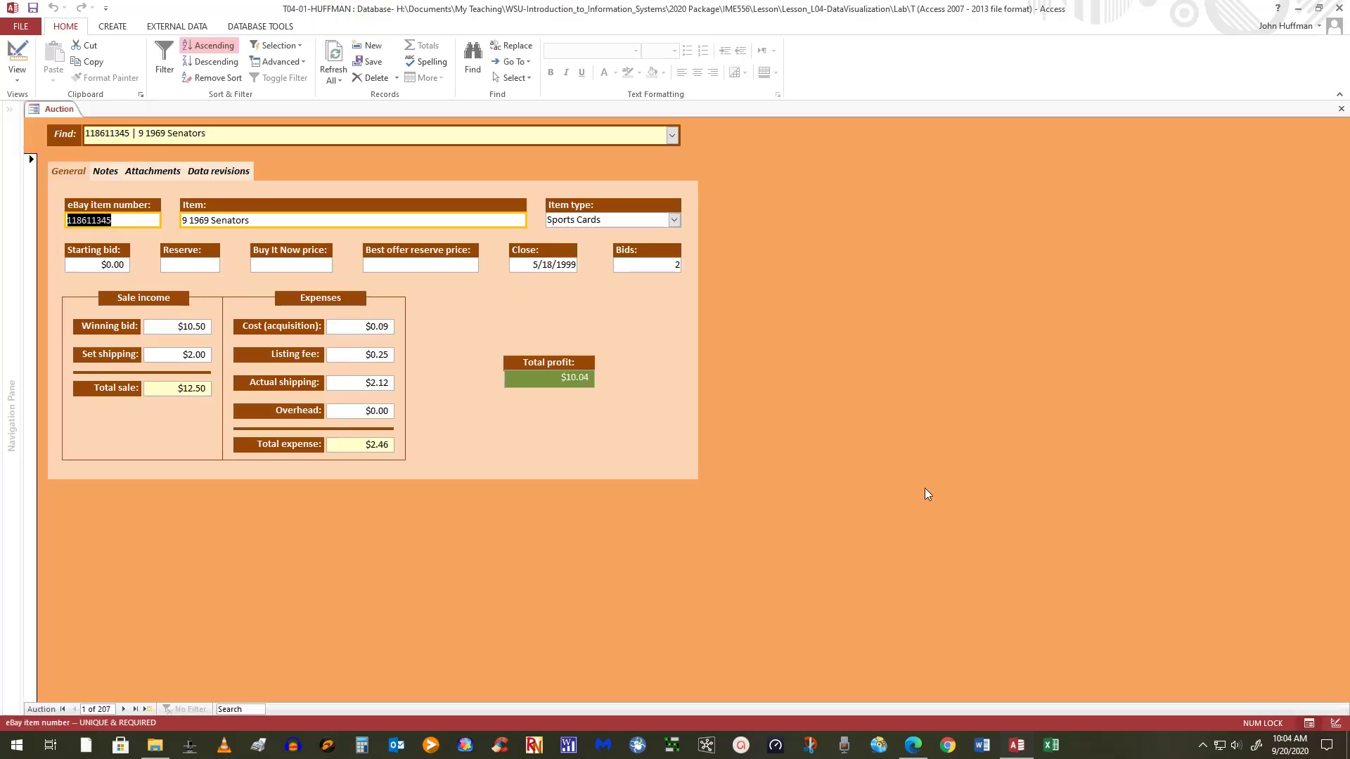
click(672, 136)
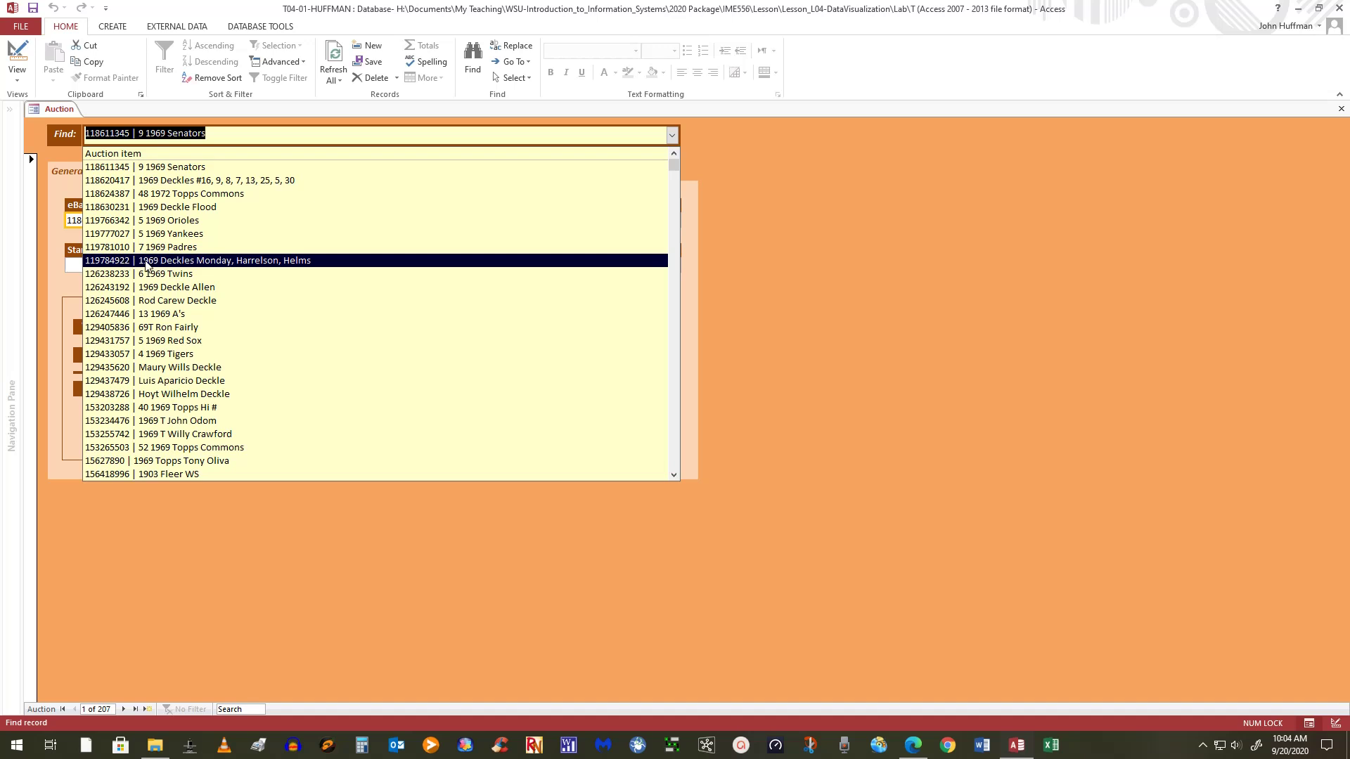
click(197, 288)
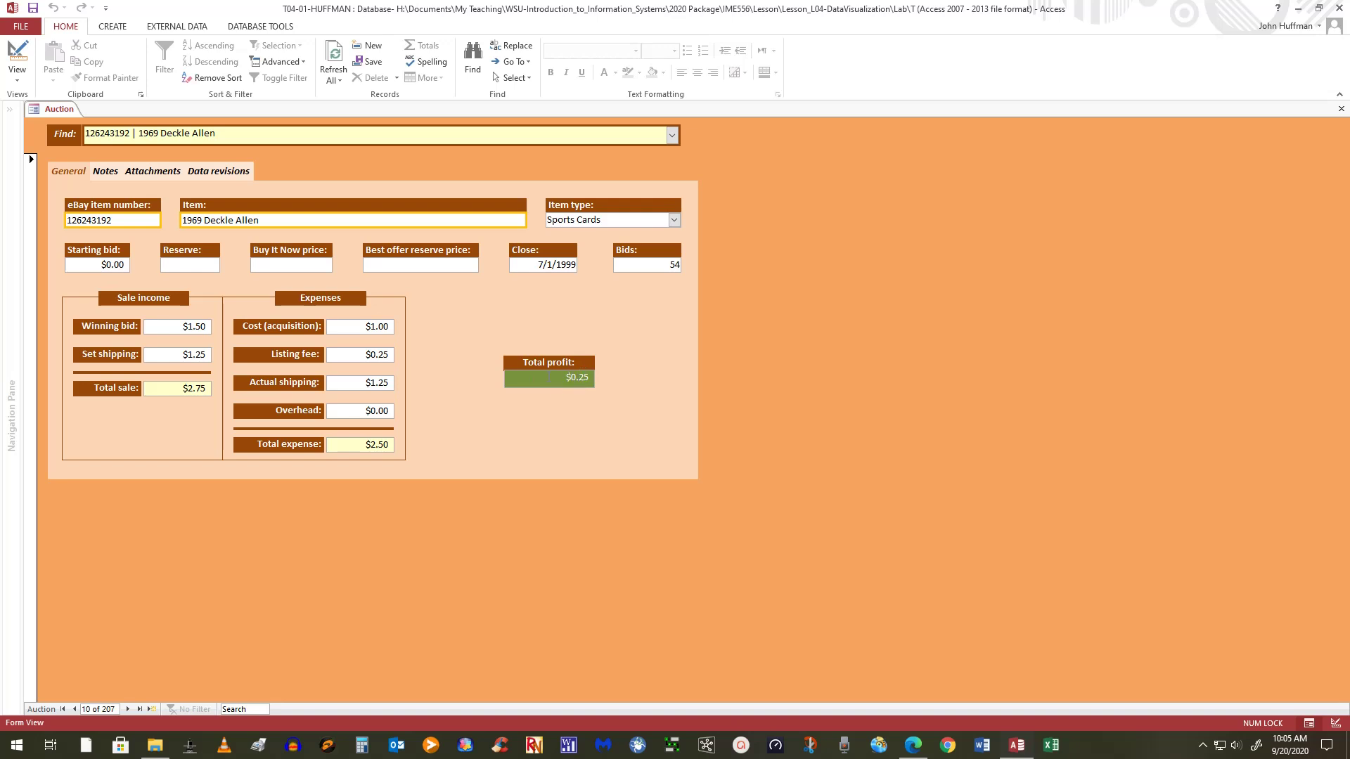
Step: Show frmAuction in Design View and inspect the Total profit text box's control source in the Expression Builder
click(6, 55)
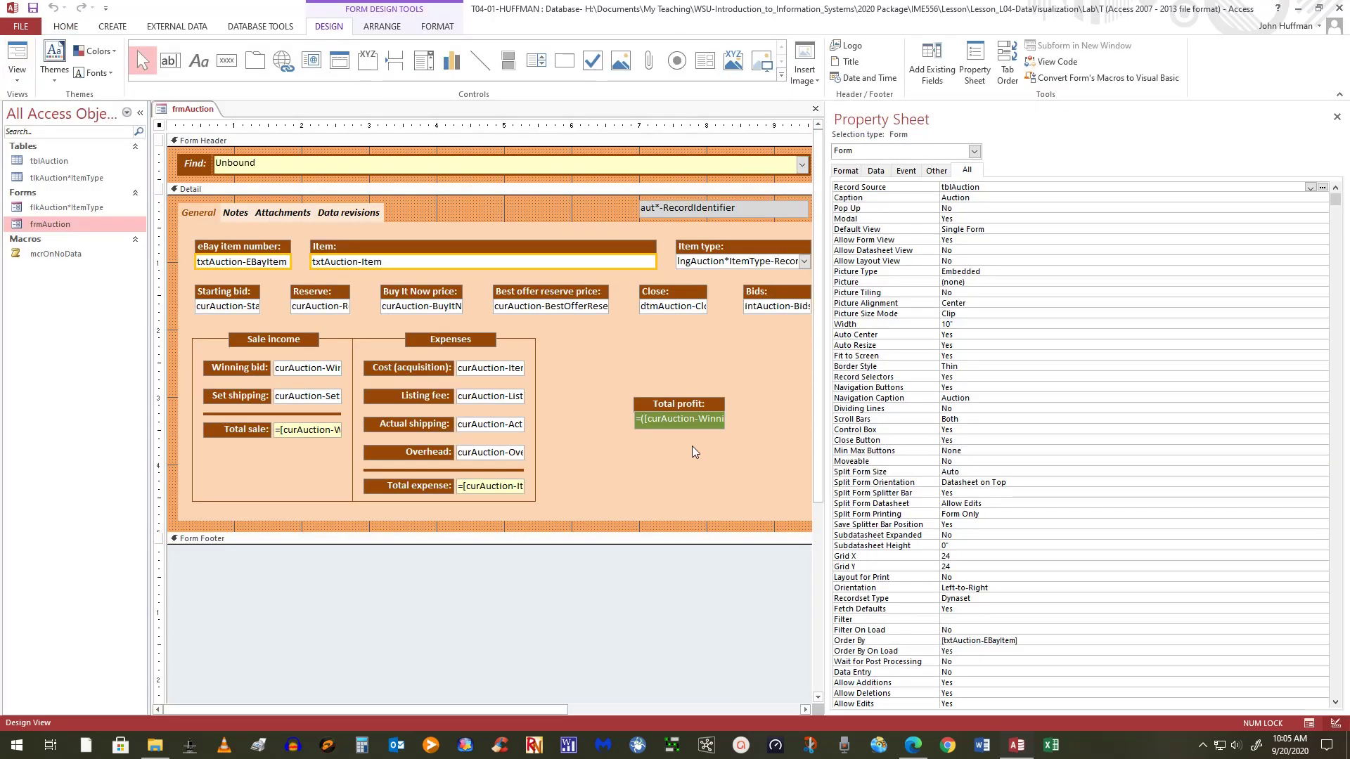
click(674, 419)
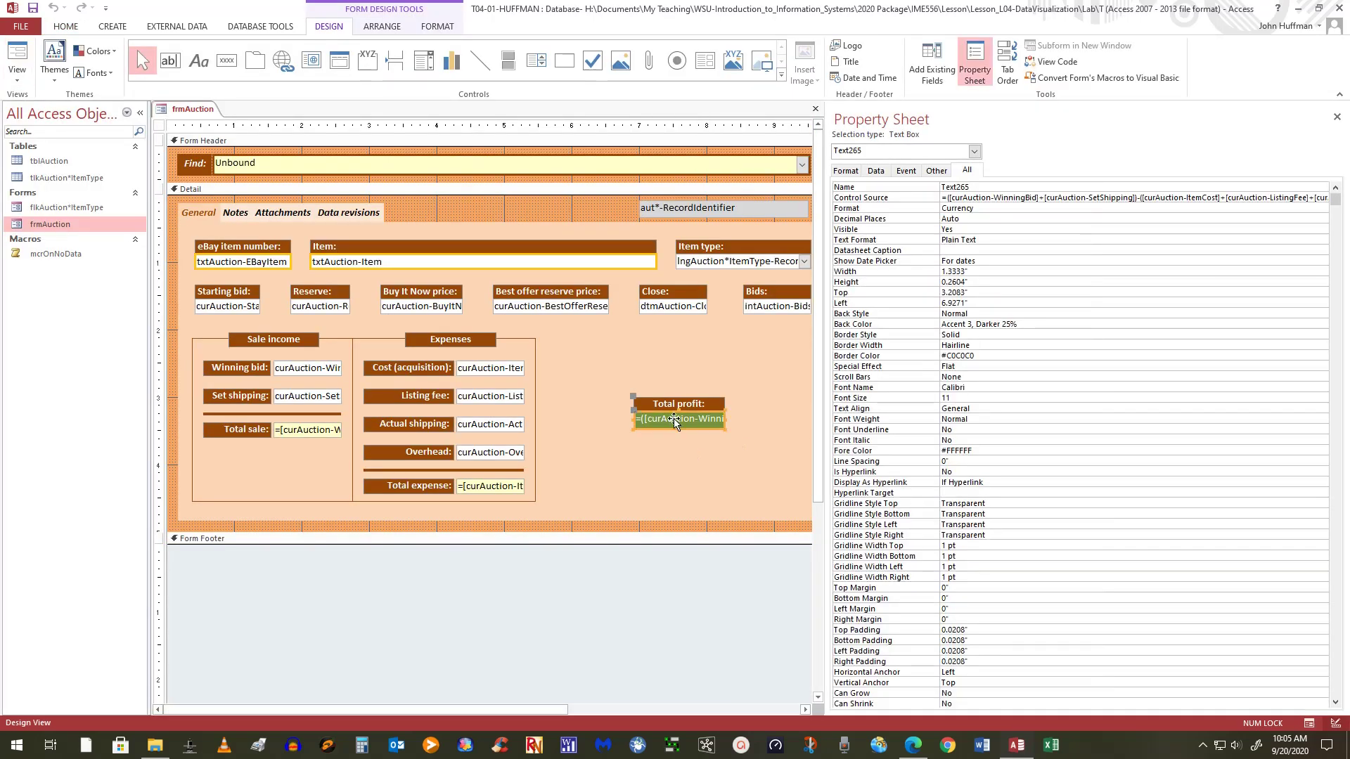
click(987, 197)
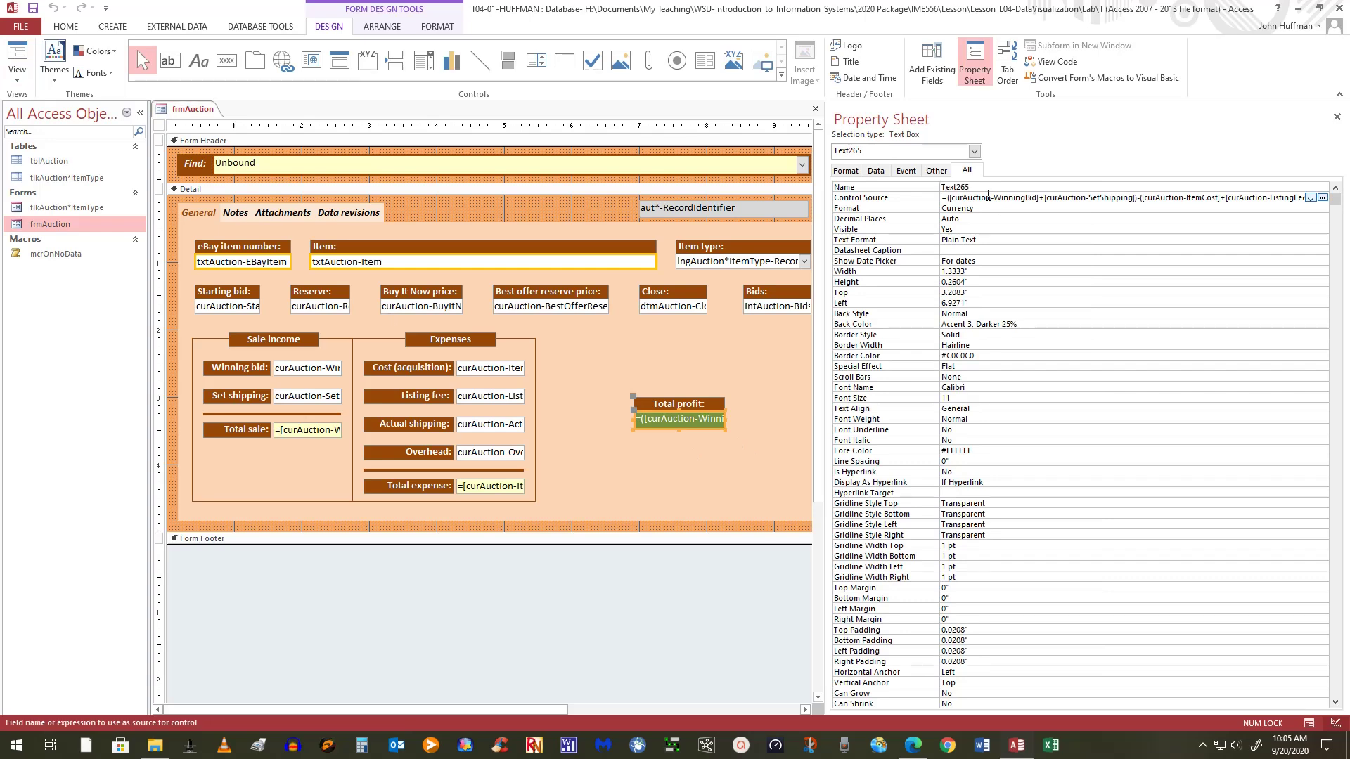
click(1322, 198)
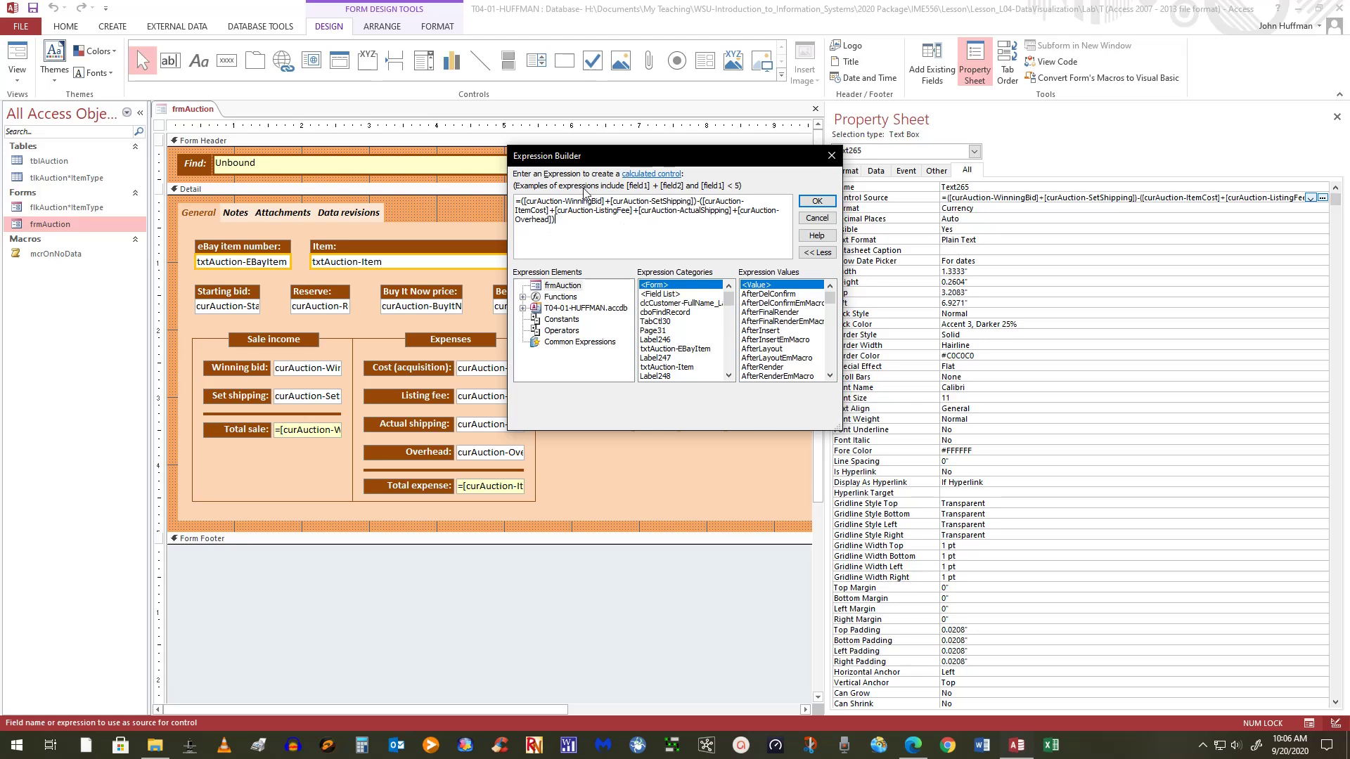
click(815, 222)
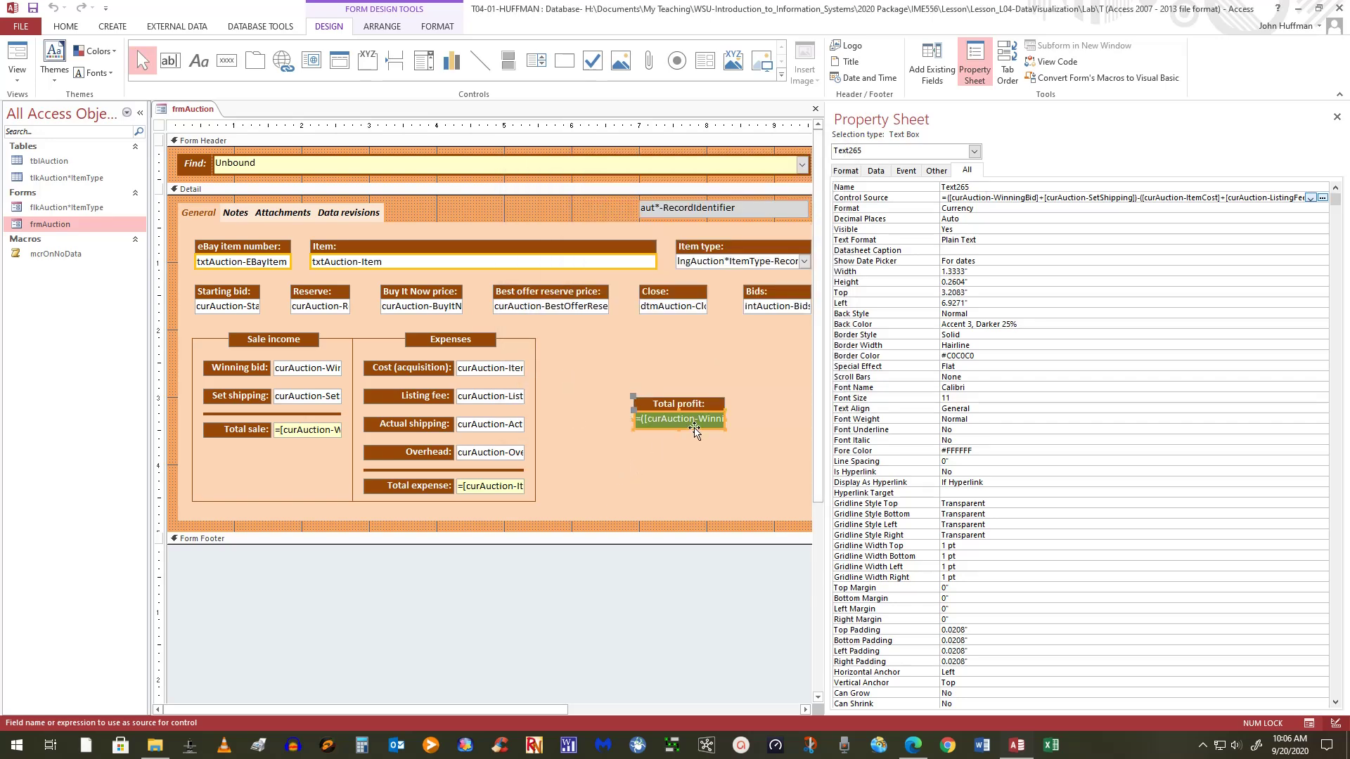
Step: Inspect the Total expense text box's control source expression in the Expression Builder
click(478, 490)
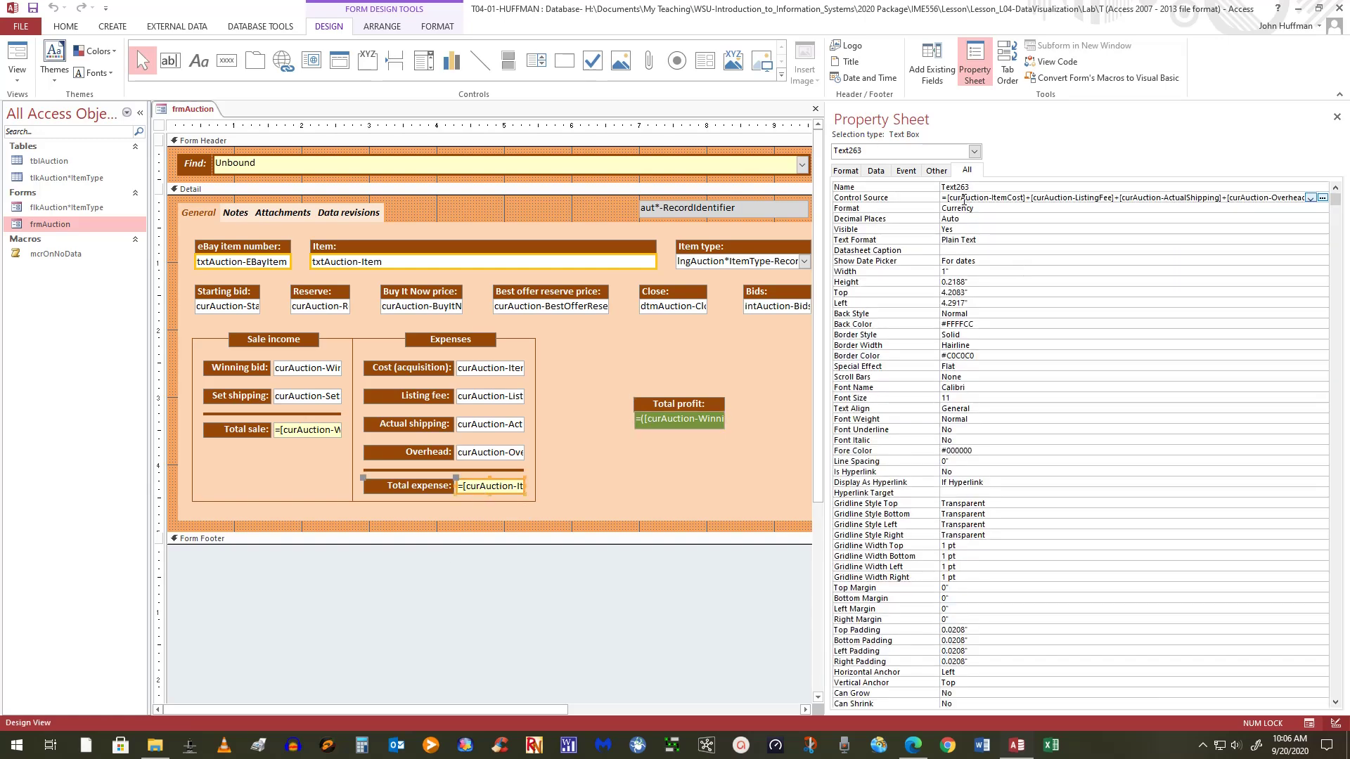
click(1322, 198)
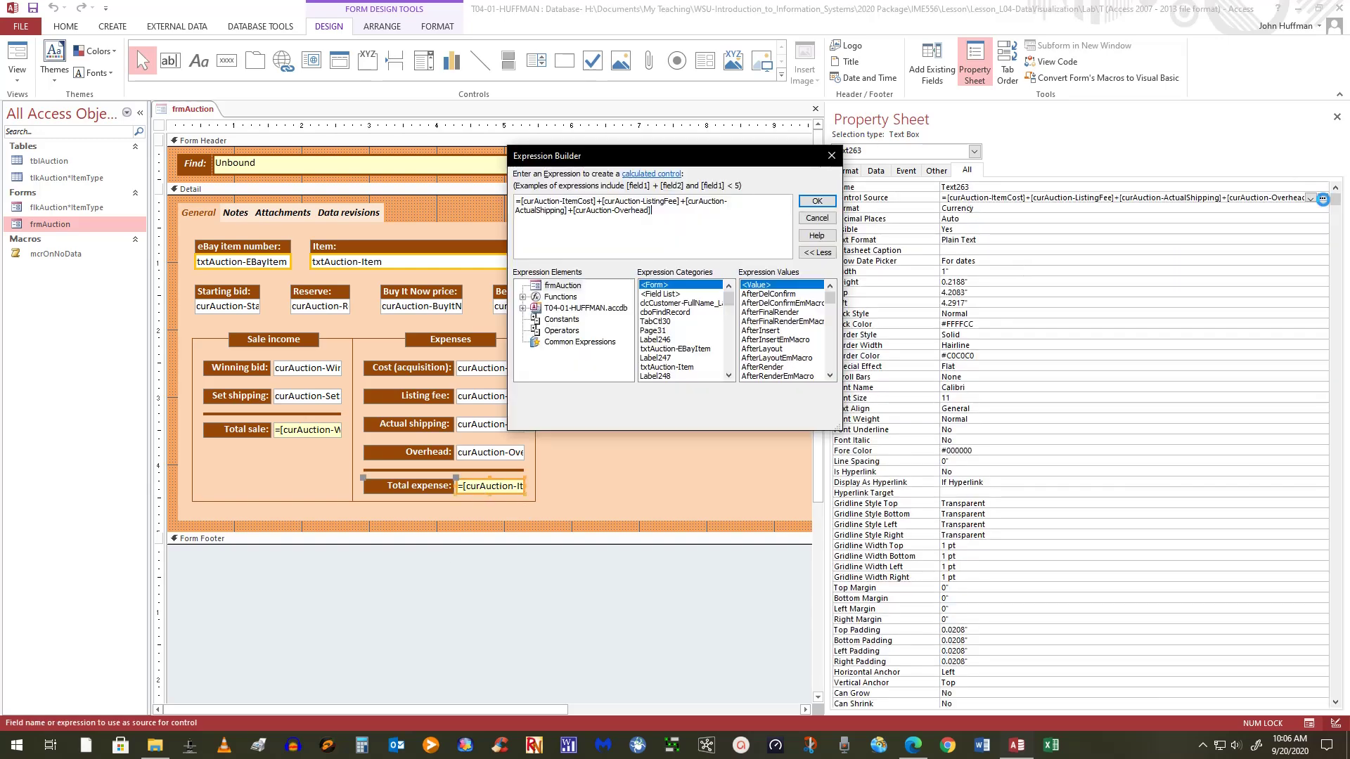
click(817, 201)
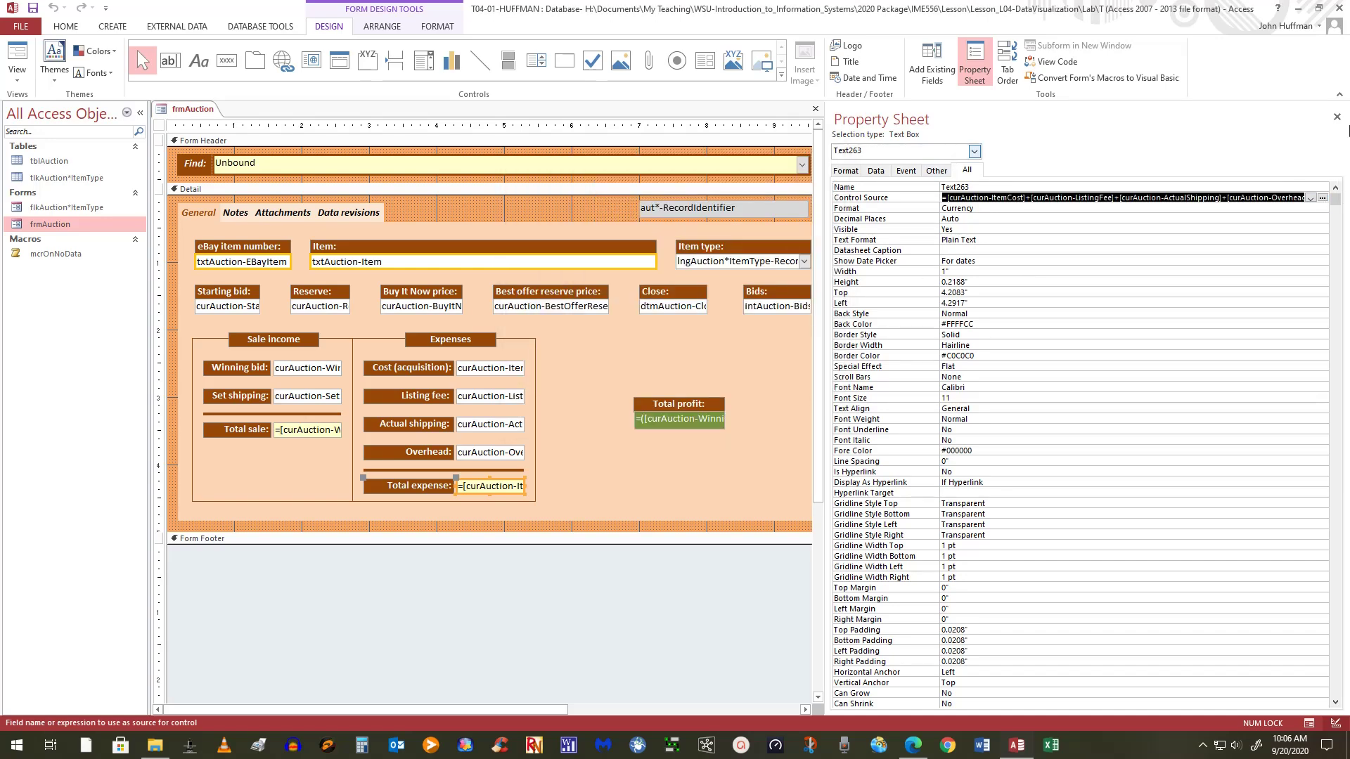
Step: Inspect the Total sale text box's control source expression in the Expression Builder
click(295, 436)
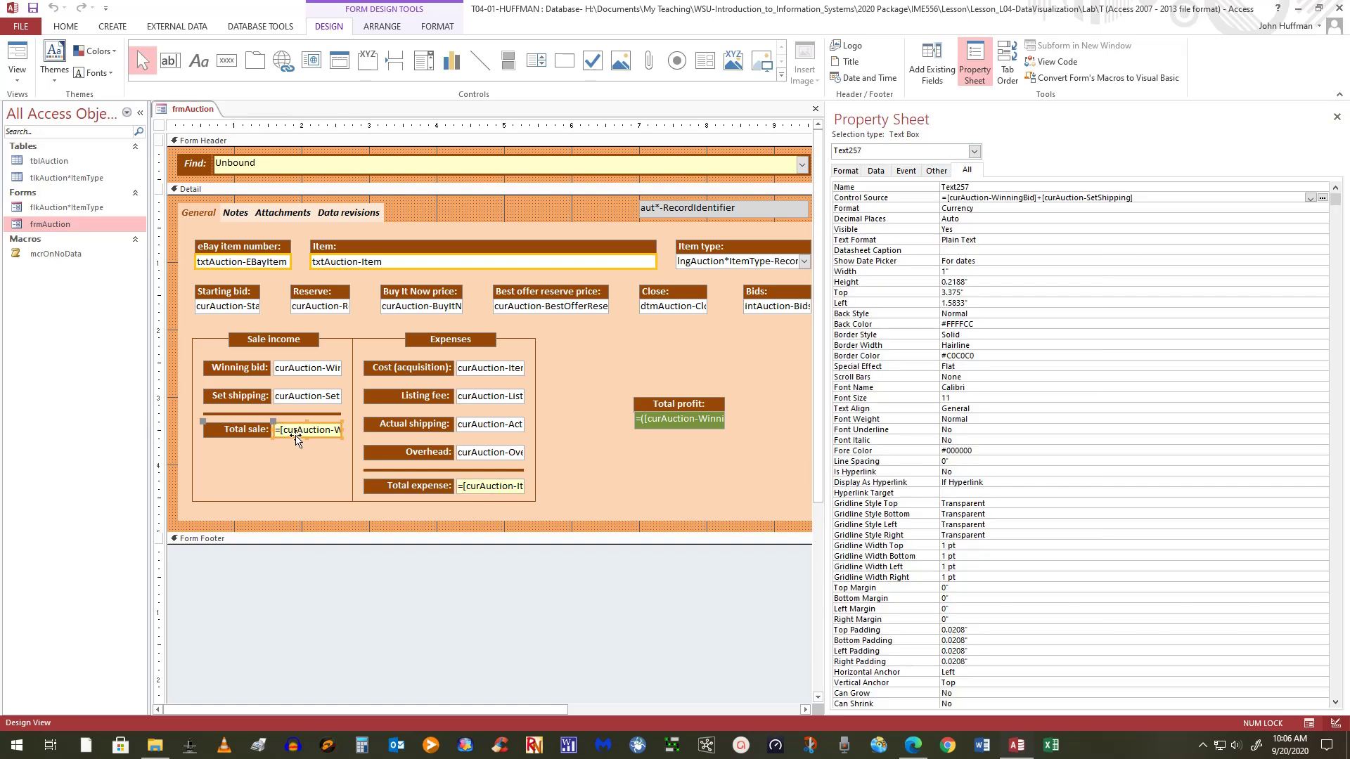
click(1323, 199)
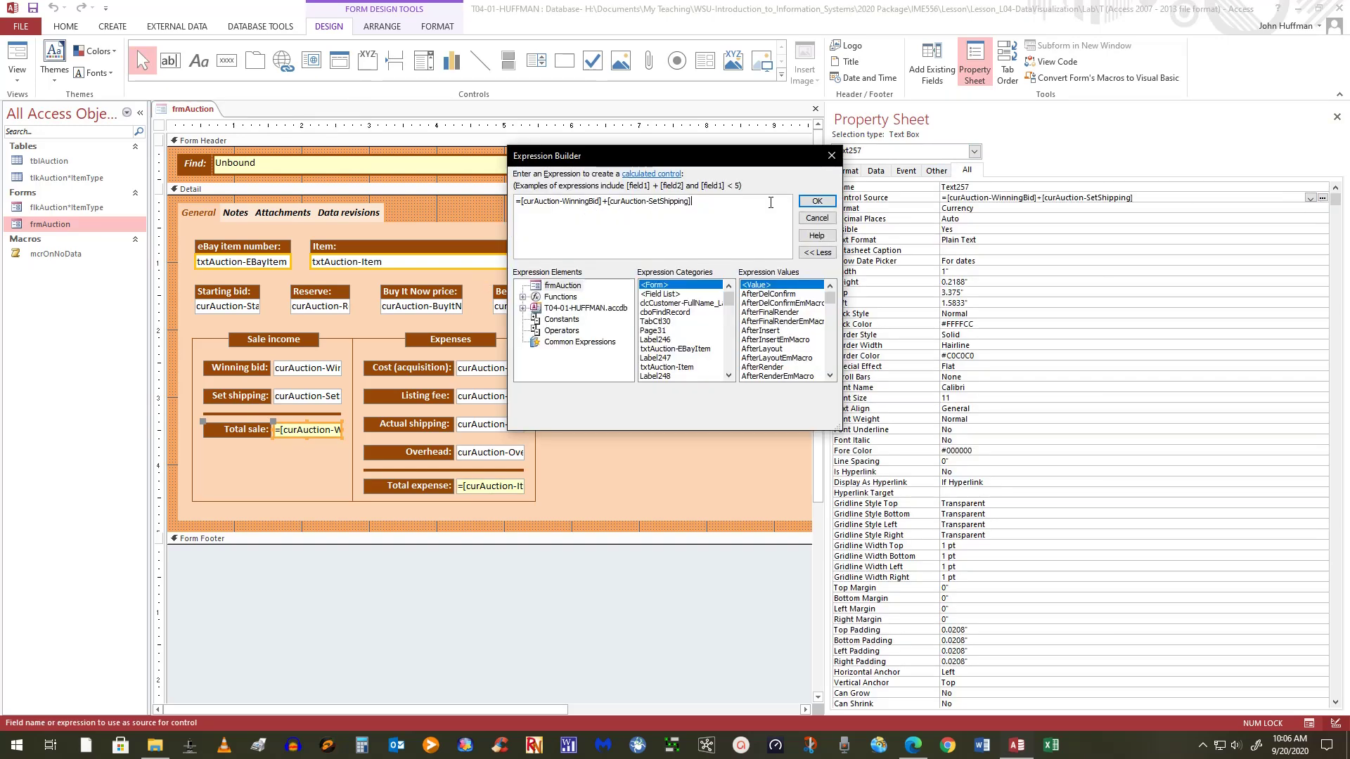
click(831, 156)
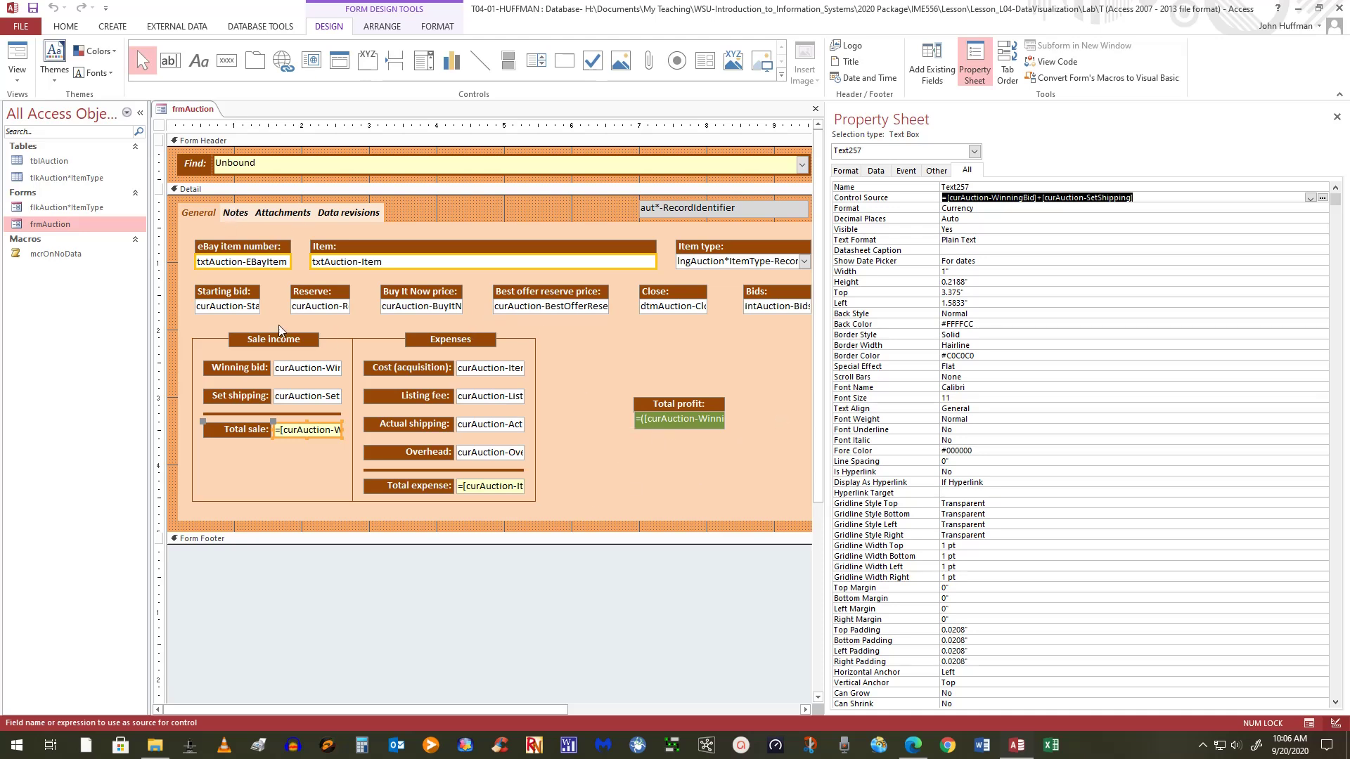
Step: Look through the form's Notes, Attachments, Data revisions and General pages, and close frmAuction
click(243, 213)
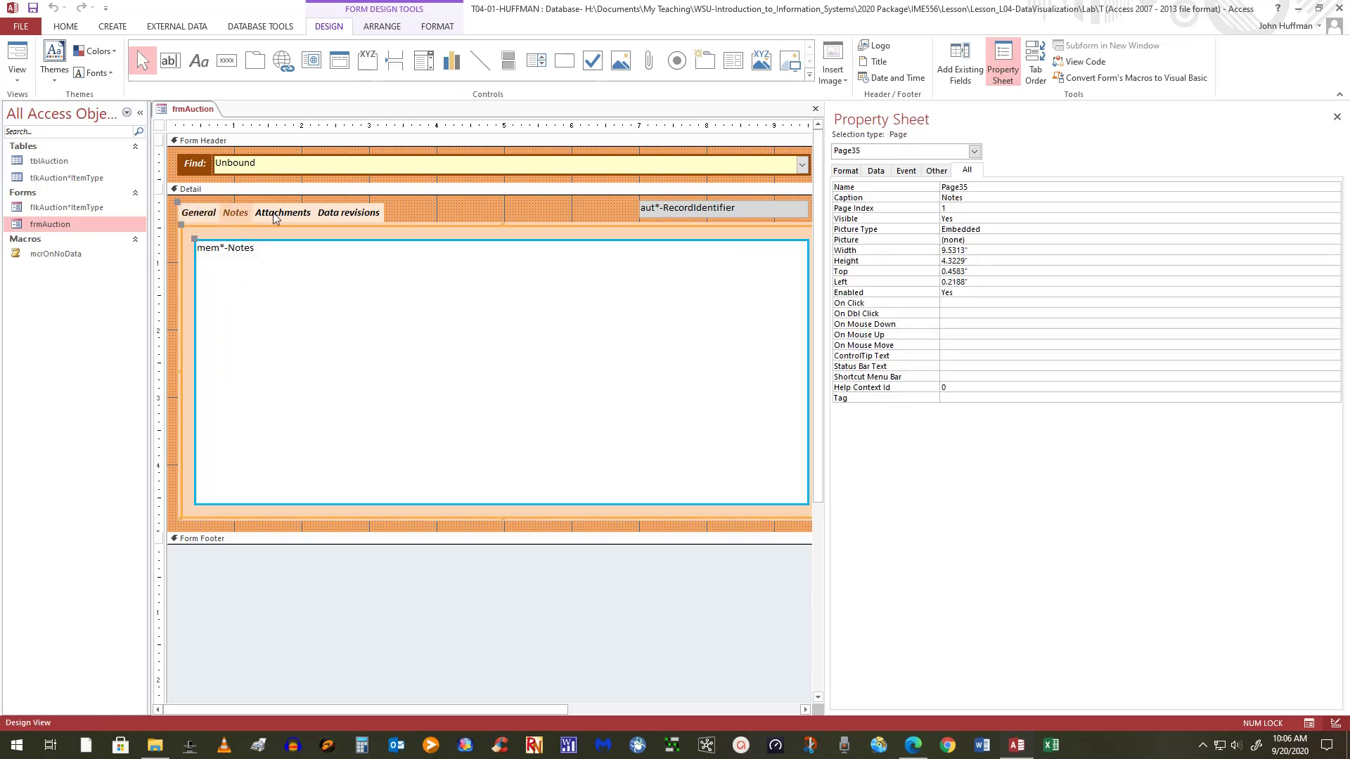
click(275, 215)
click(330, 213)
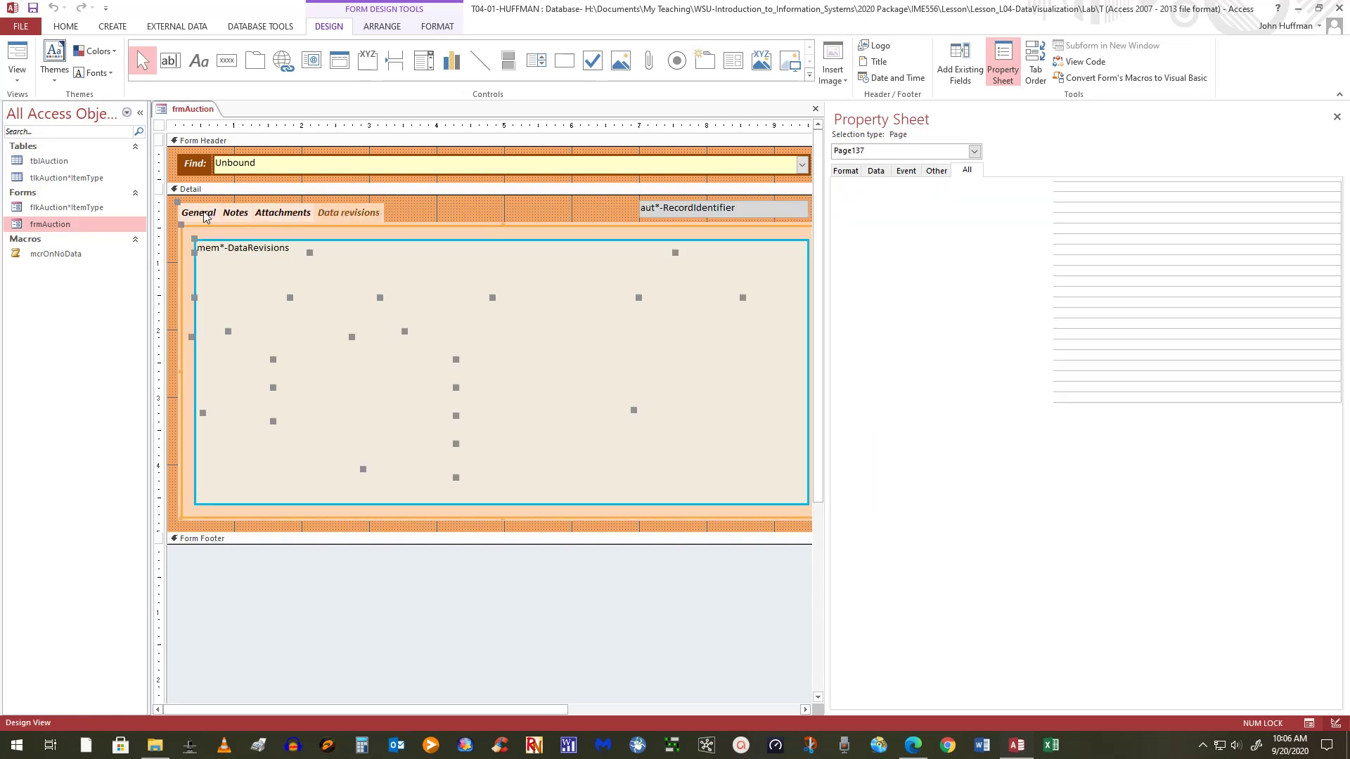
click(203, 213)
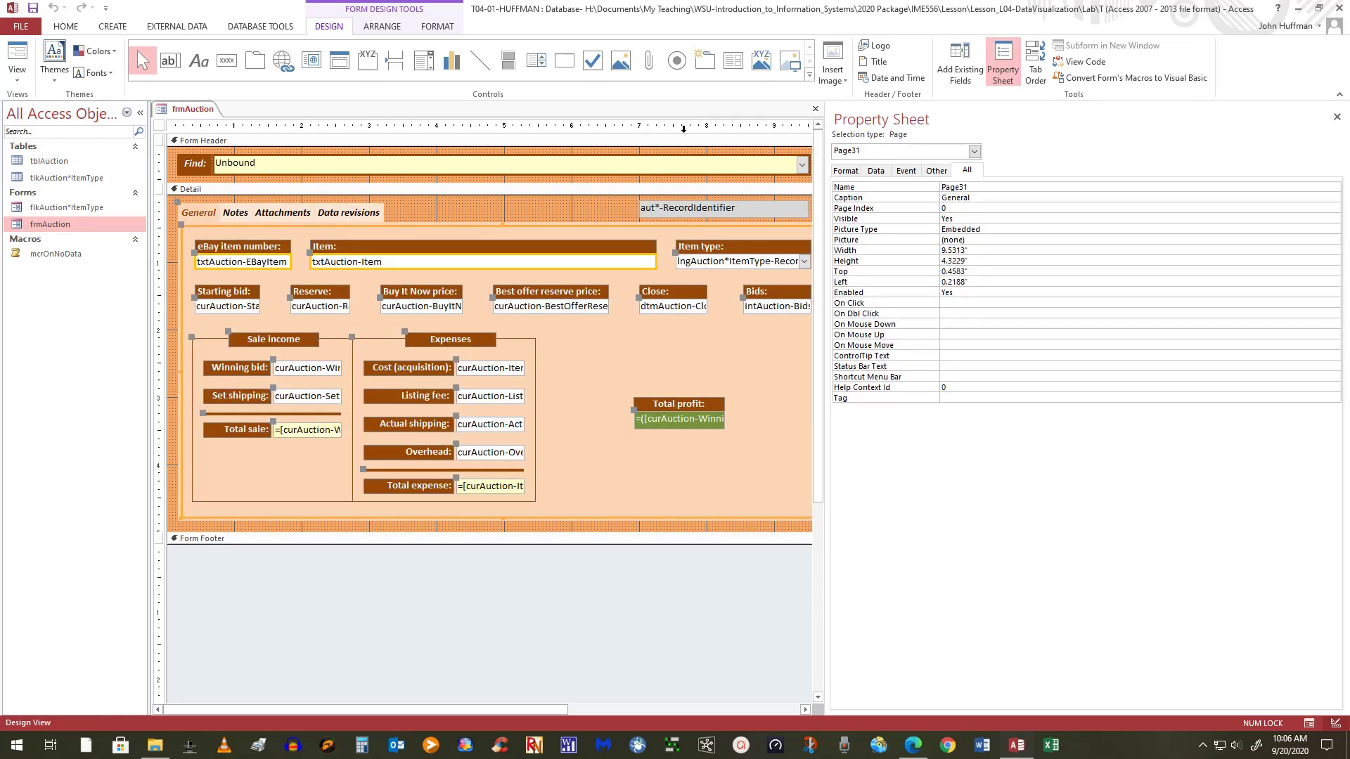
click(816, 111)
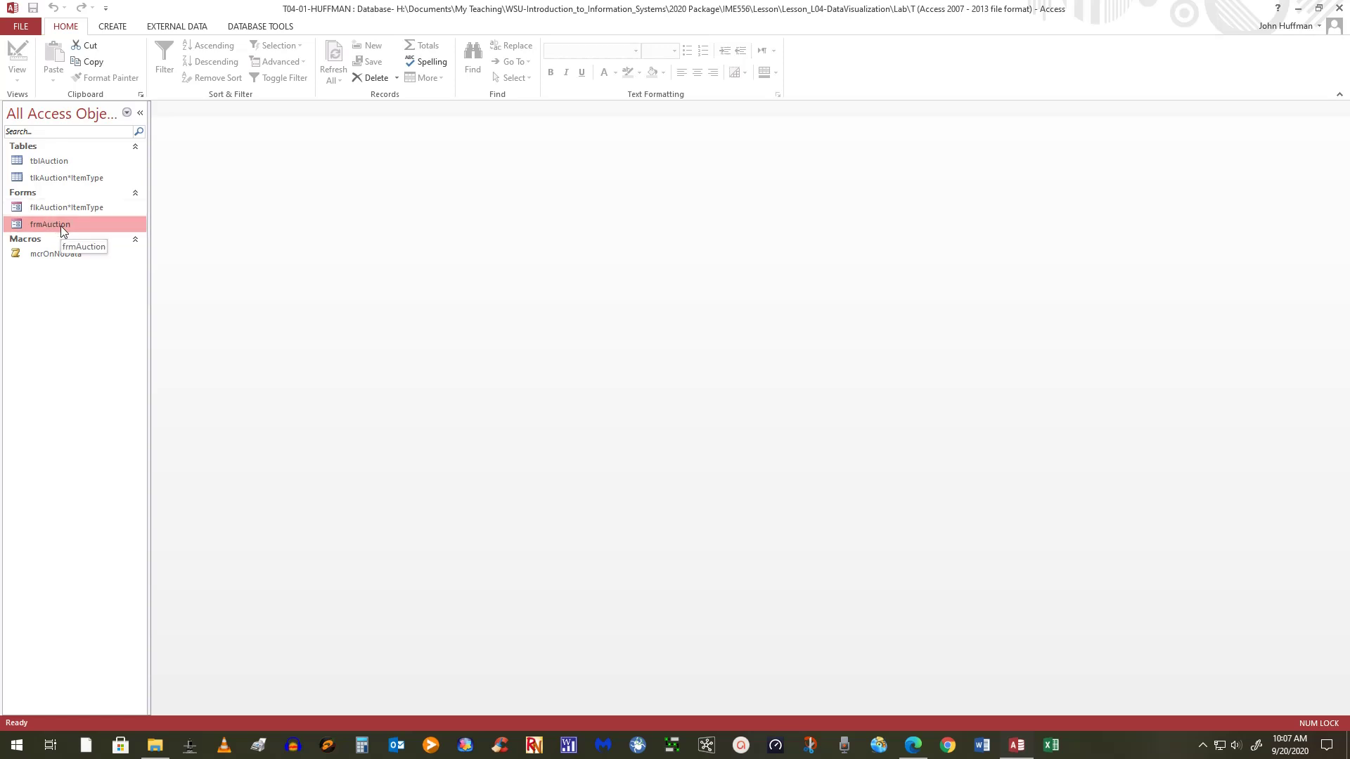
Step: Open tblAuction, review its columns from Record identifier through Data revisions, and close the table
click(53, 163)
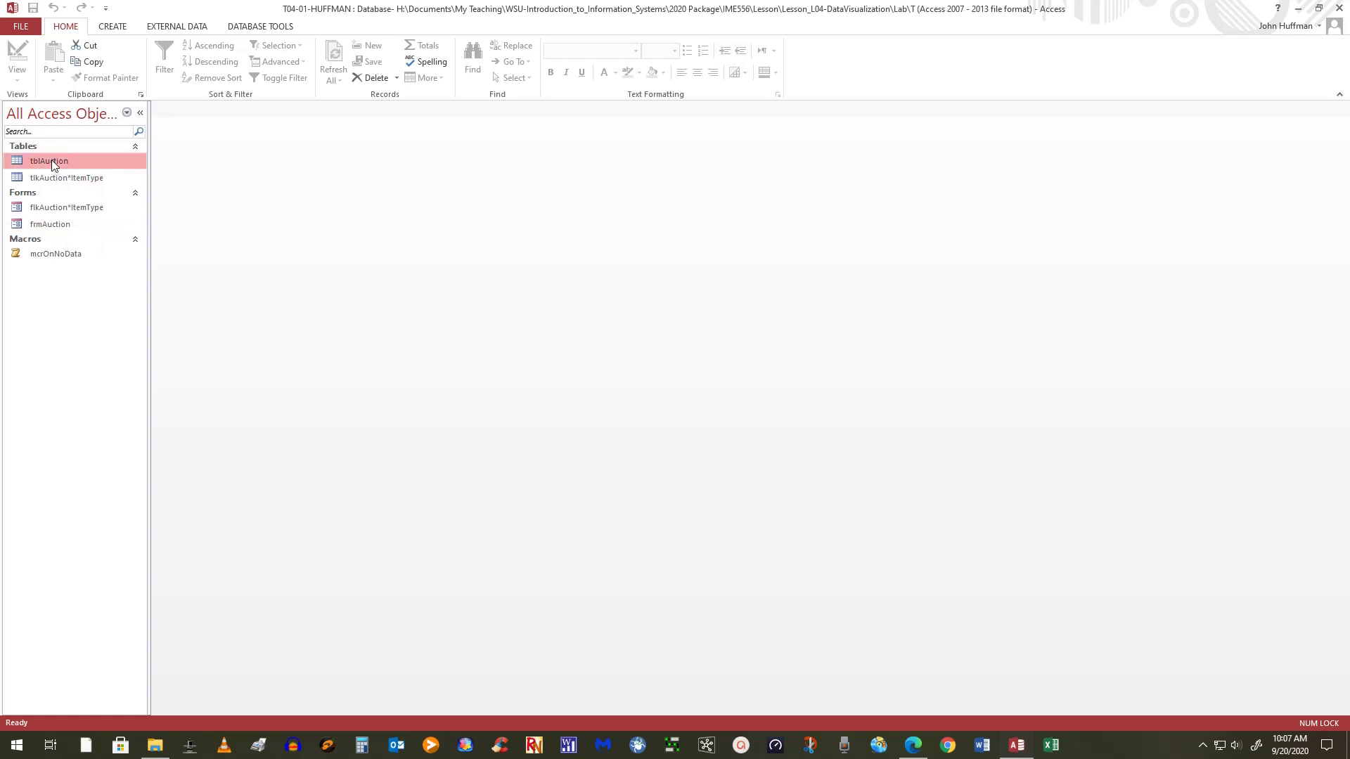
double_click(52, 162)
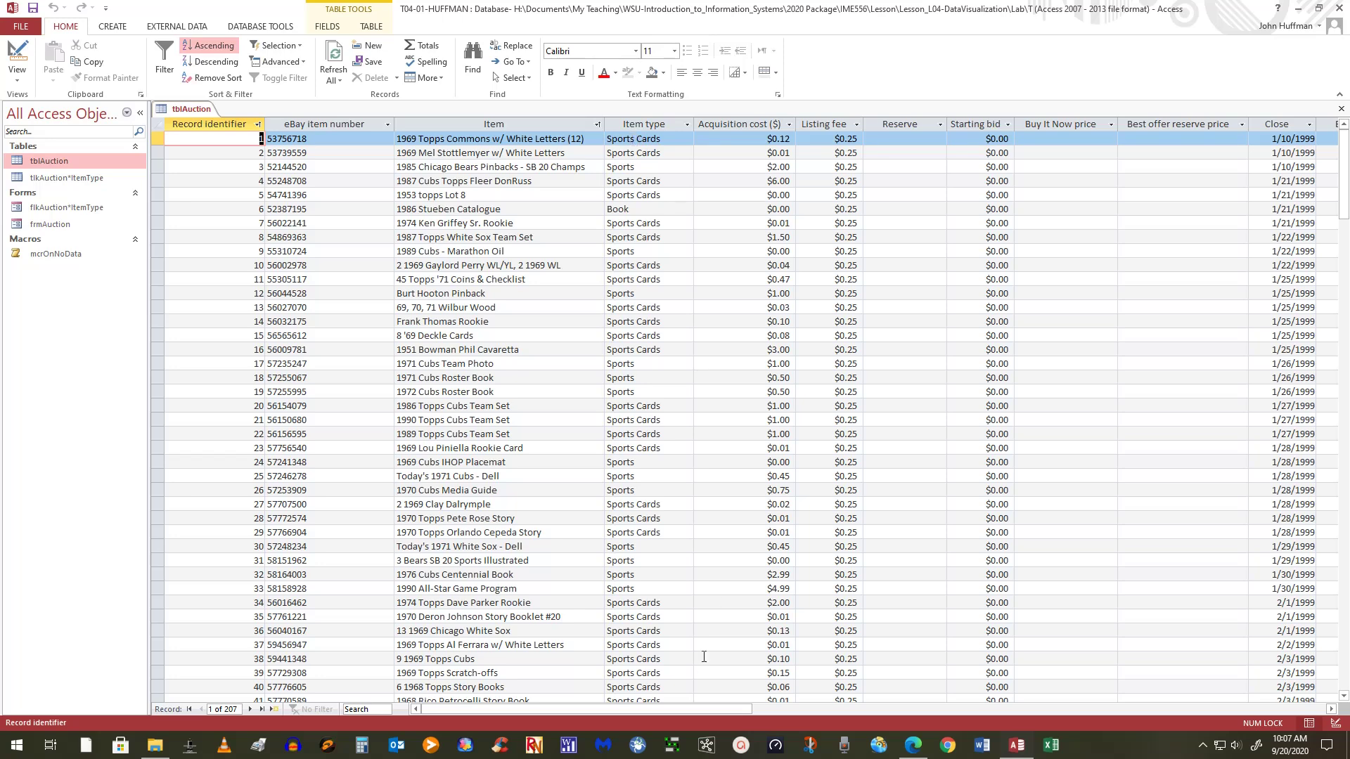
drag(681, 706, 995, 705)
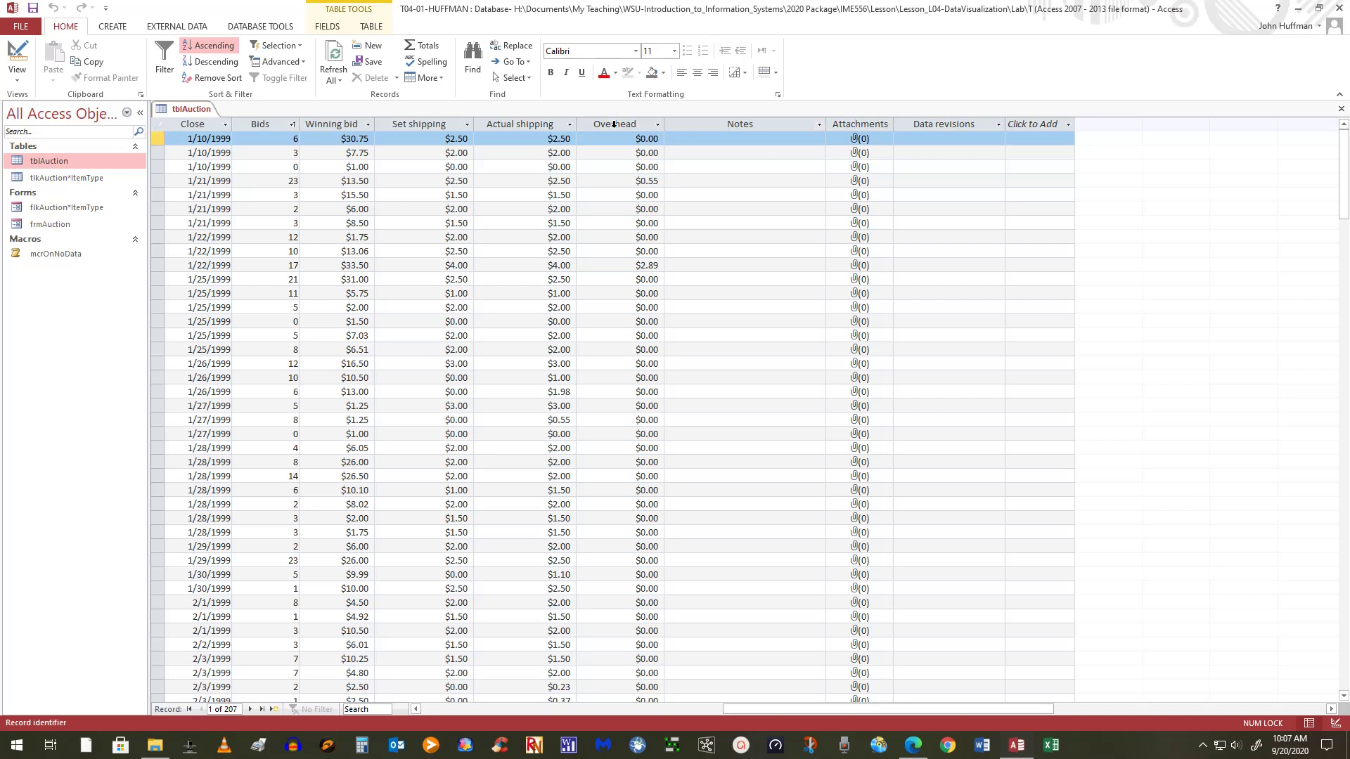
drag(955, 708, 590, 711)
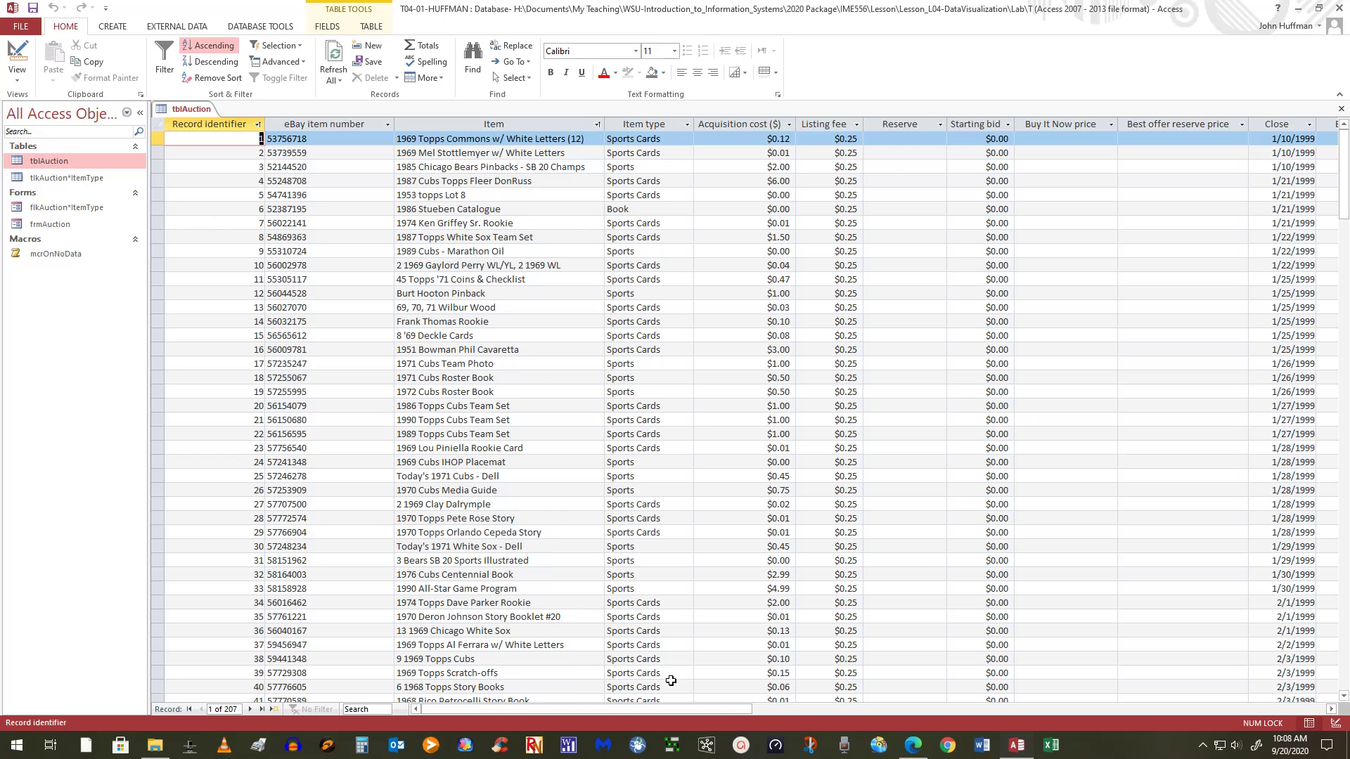
mouse_move(664, 712)
mouse_down()
mouse_move(821, 710)
mouse_move(664, 711)
mouse_up()
click(1342, 110)
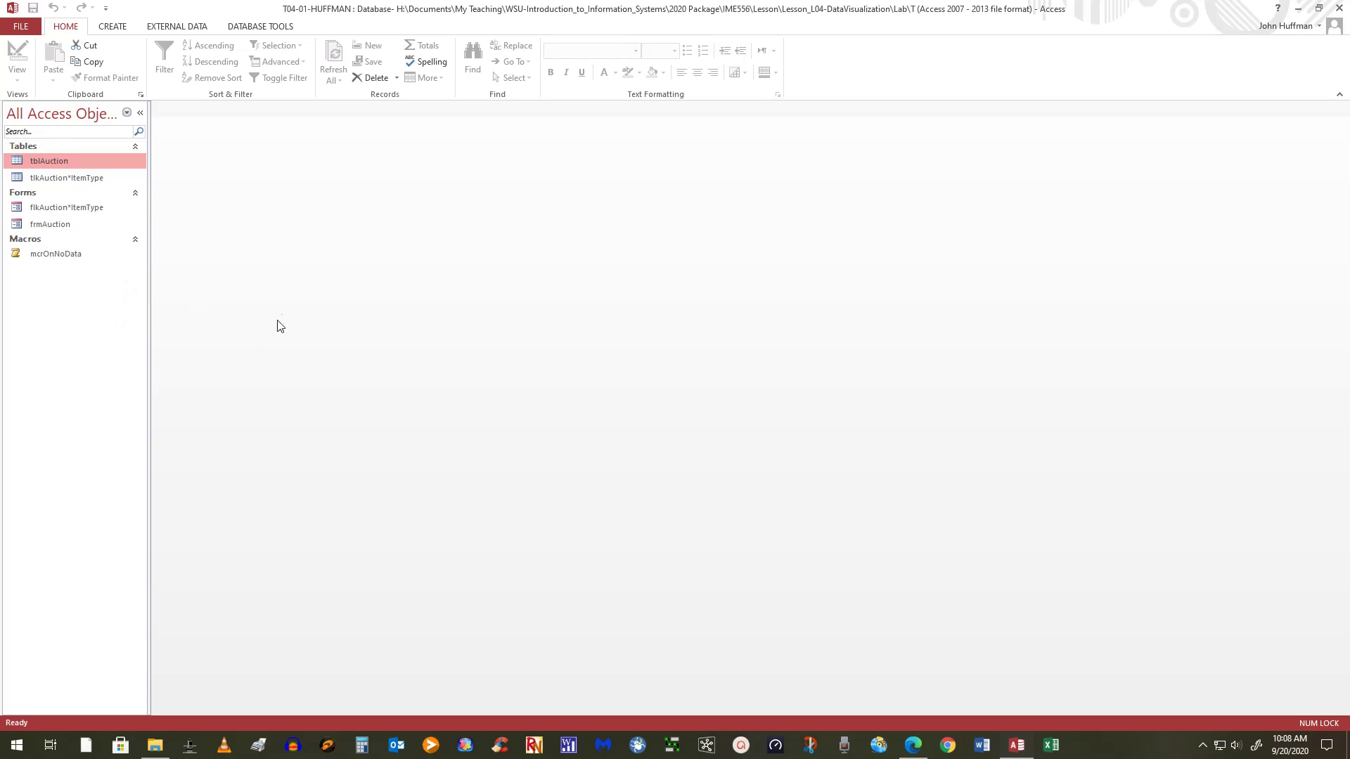
Step: Create a new query in Design View with tblAuction as its only source table
click(111, 26)
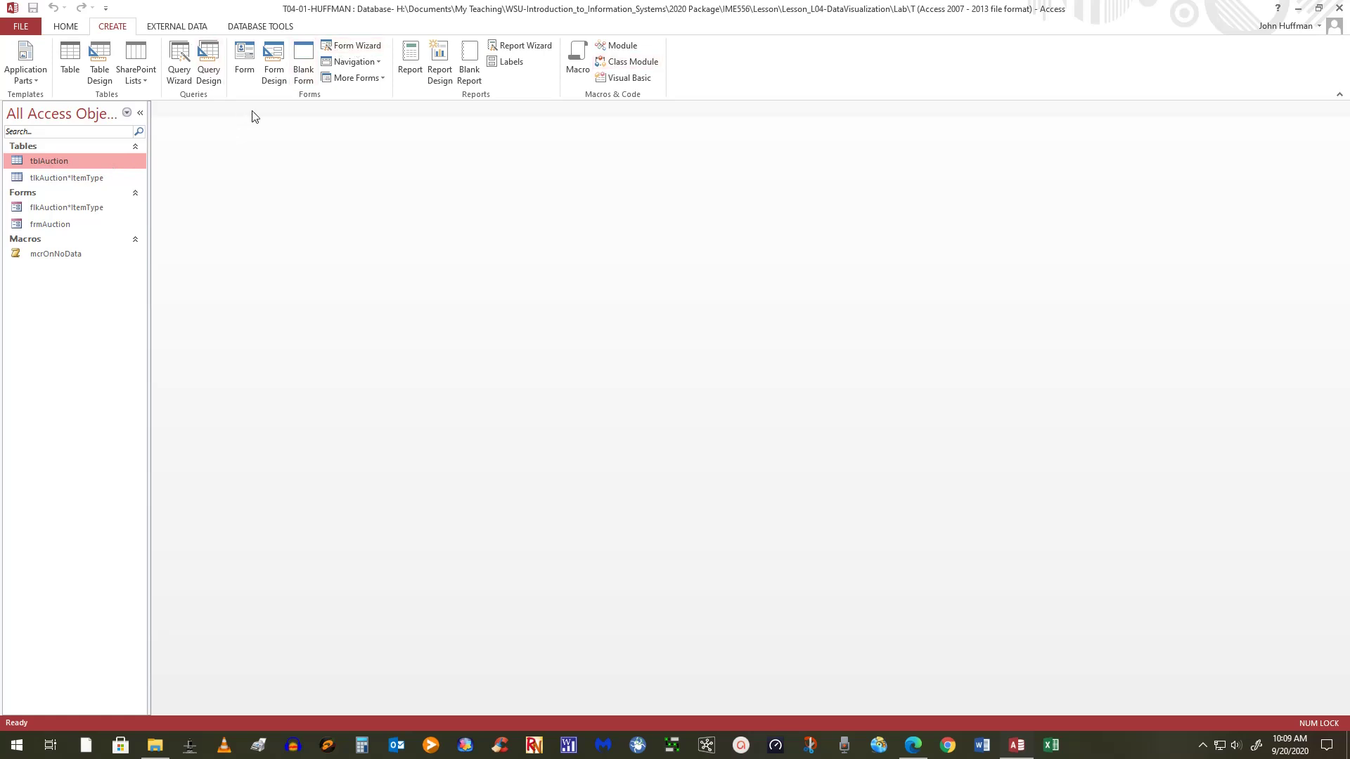
click(215, 57)
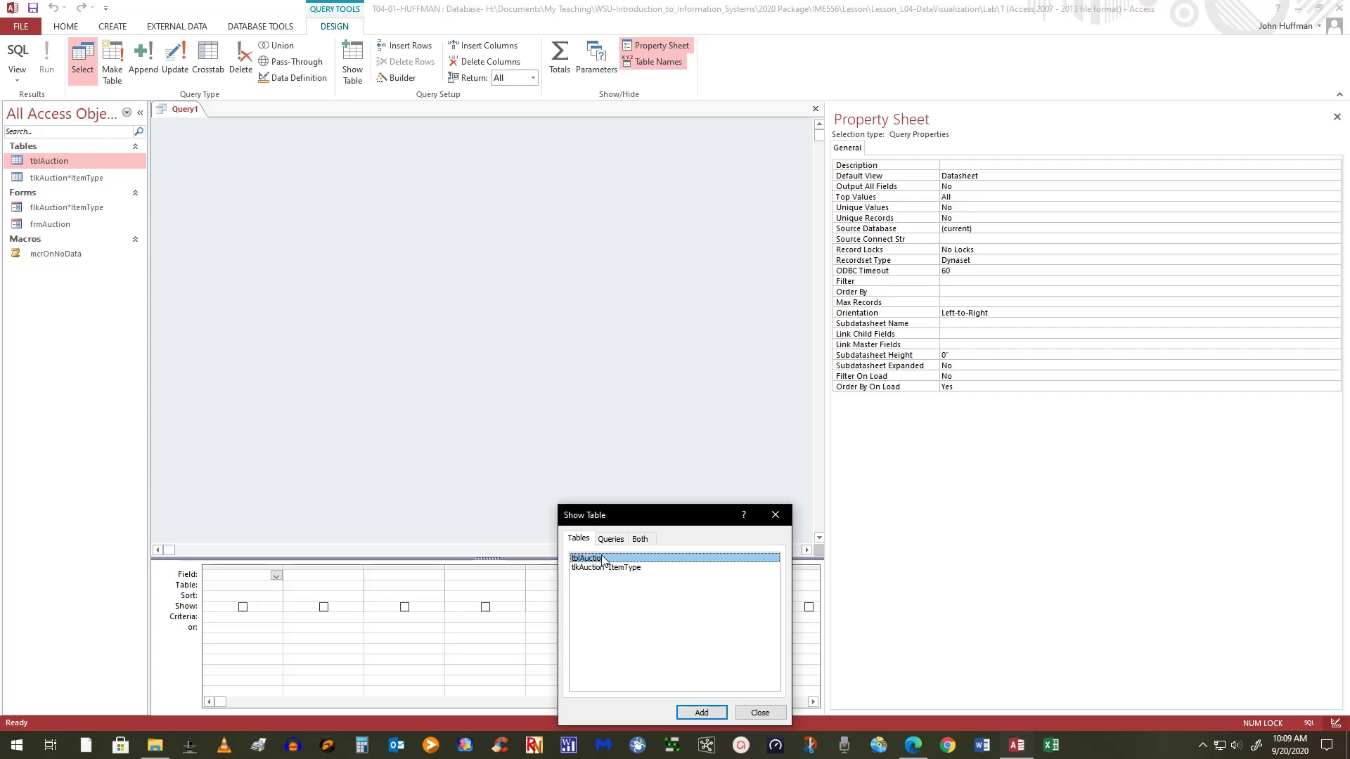
click(703, 712)
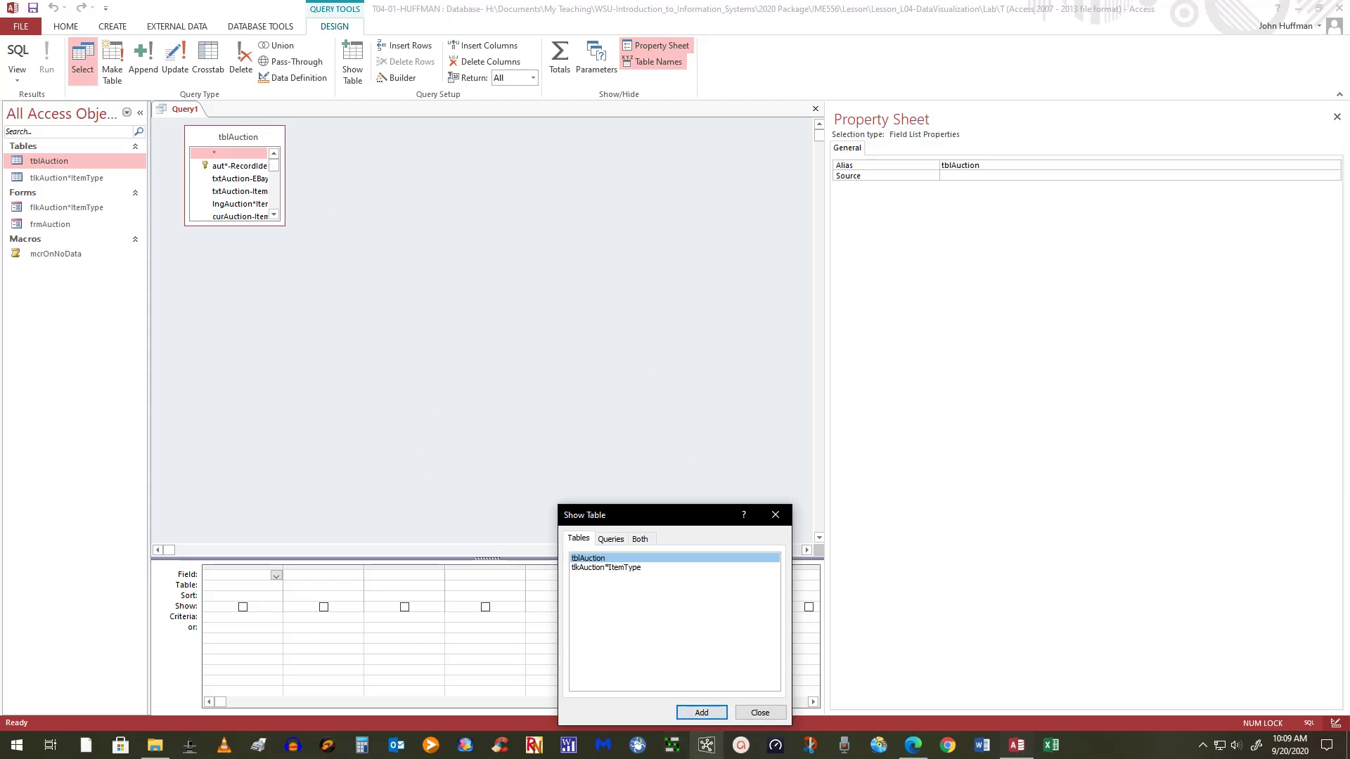
click(759, 712)
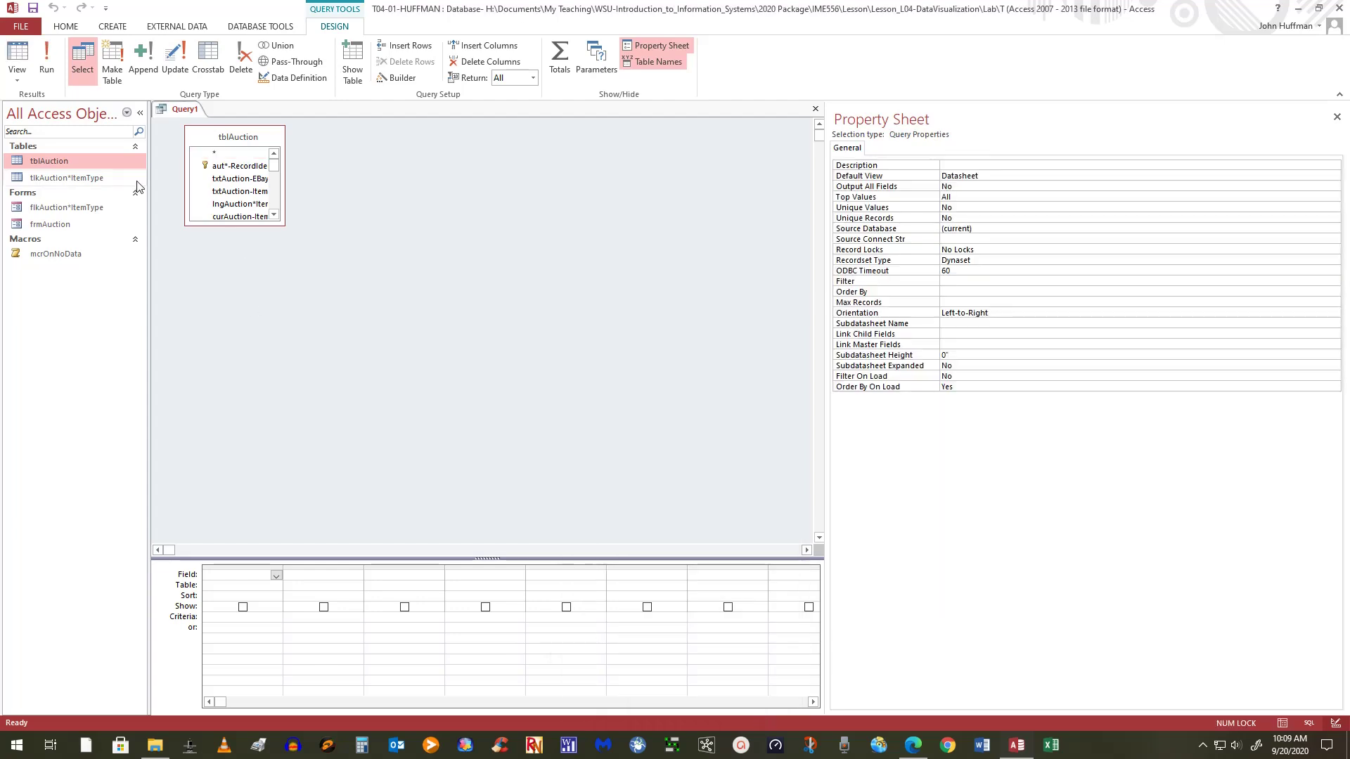
Step: Enlarge the tblAuction field list until all its fields show, and close the Property Sheet
click(37, 159)
drag(284, 225, 479, 475)
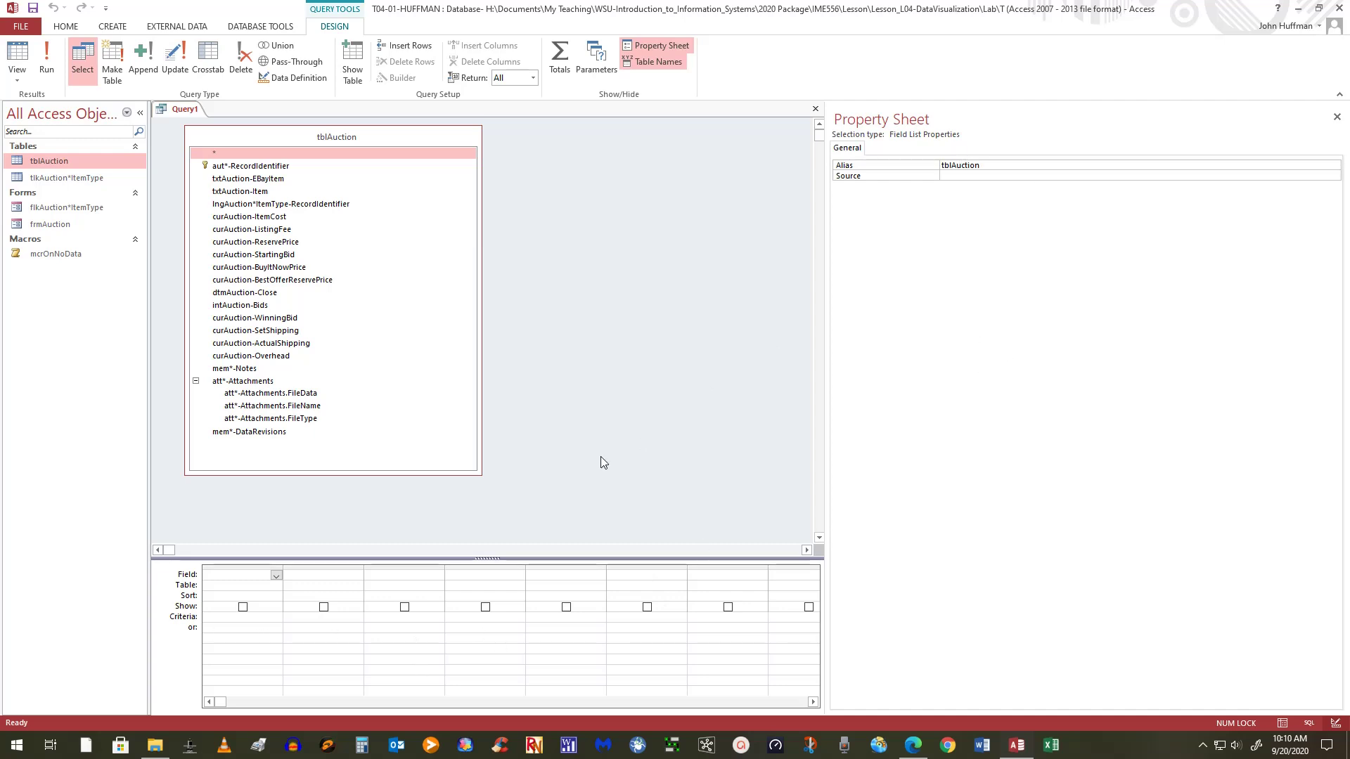
click(611, 425)
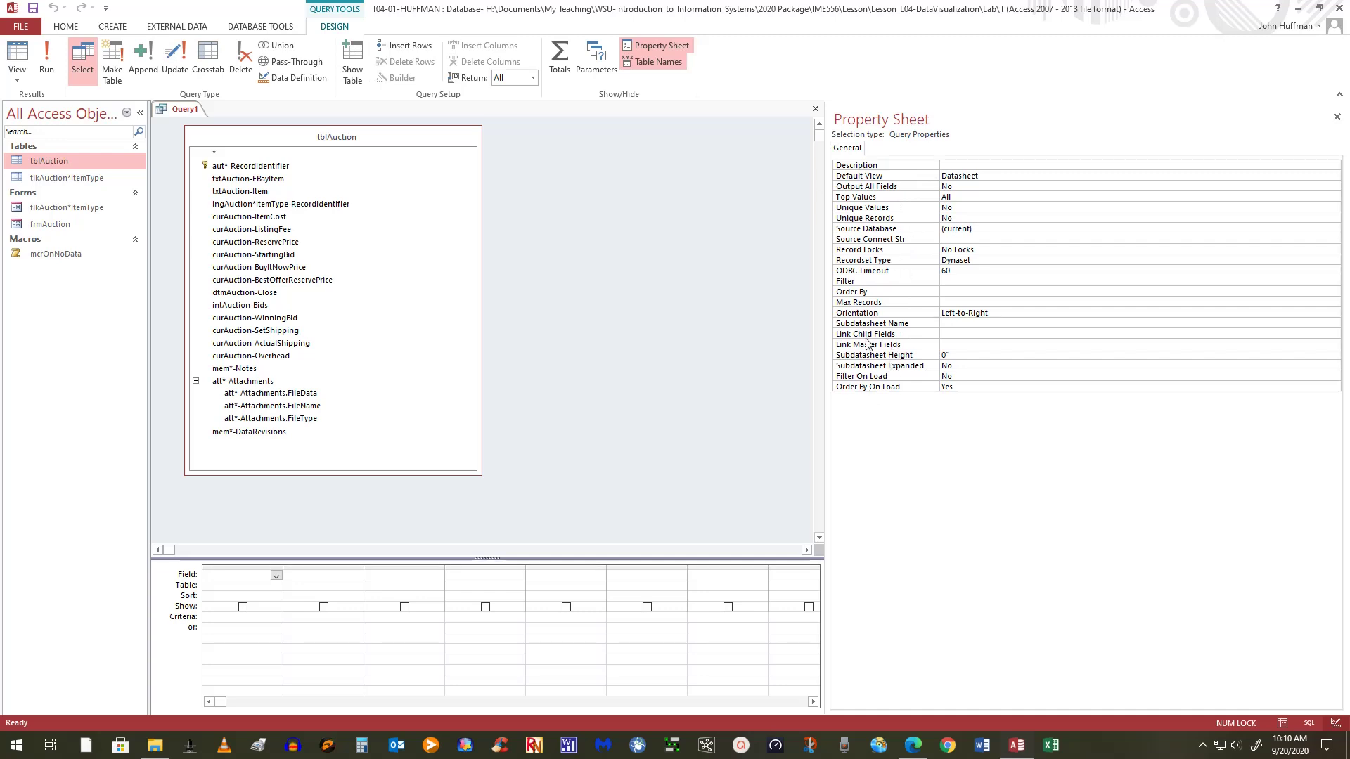
click(1337, 117)
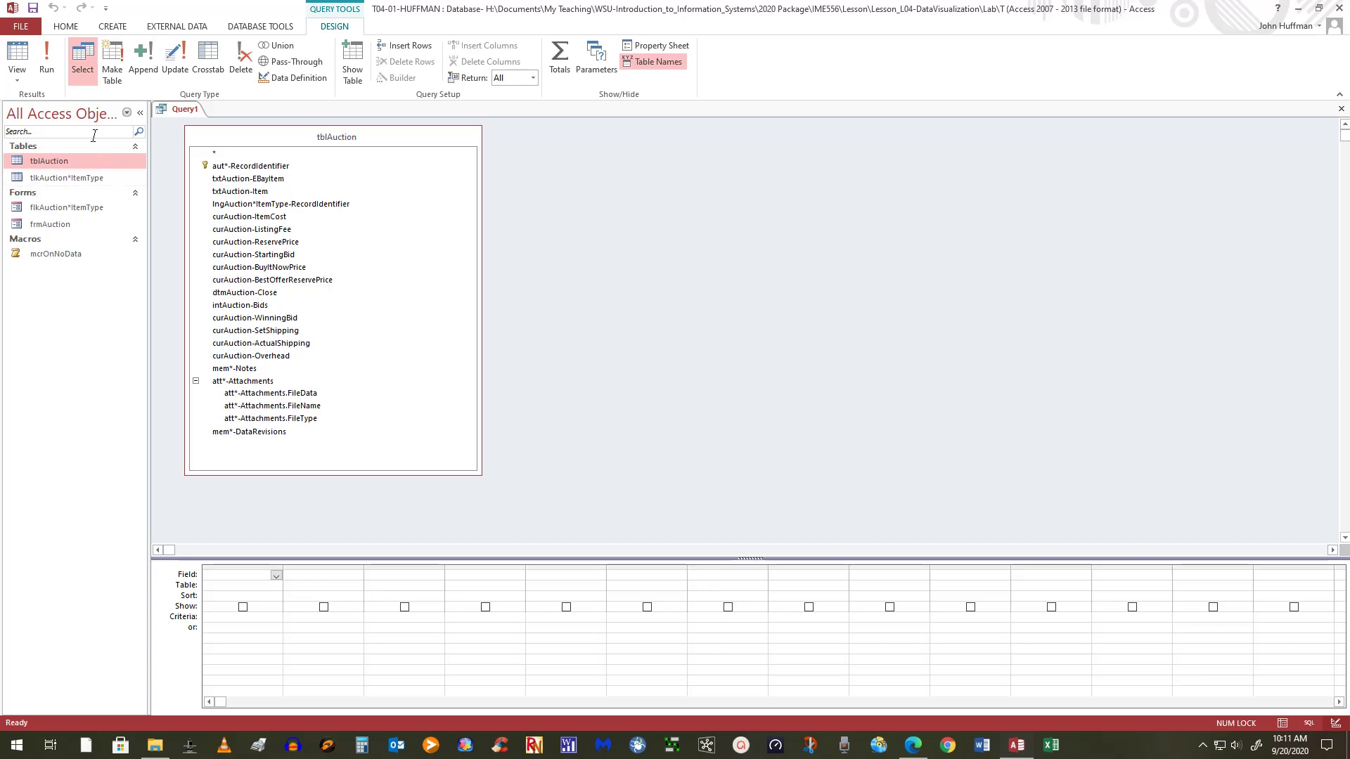
Step: Add dtmAuction-Close as the first field of the query grid
click(35, 158)
click(273, 293)
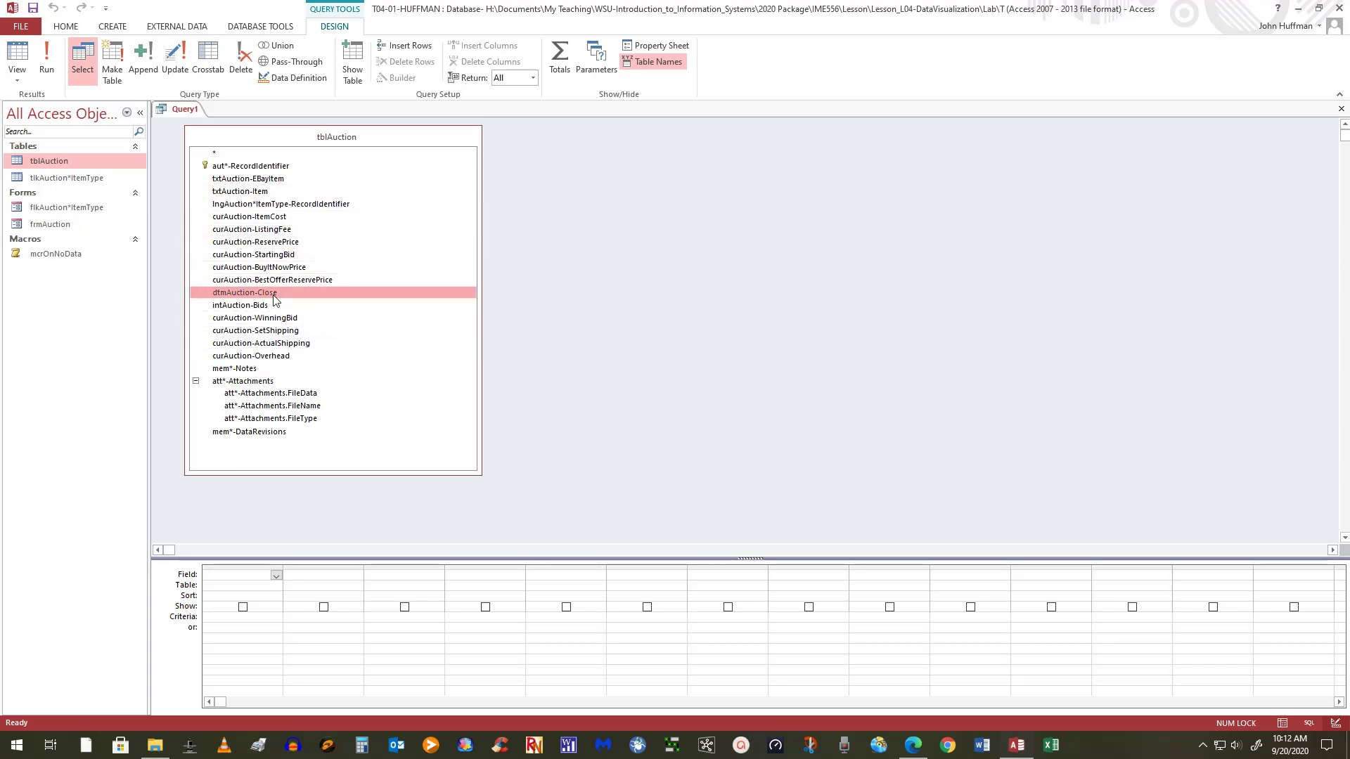
drag(272, 293, 253, 583)
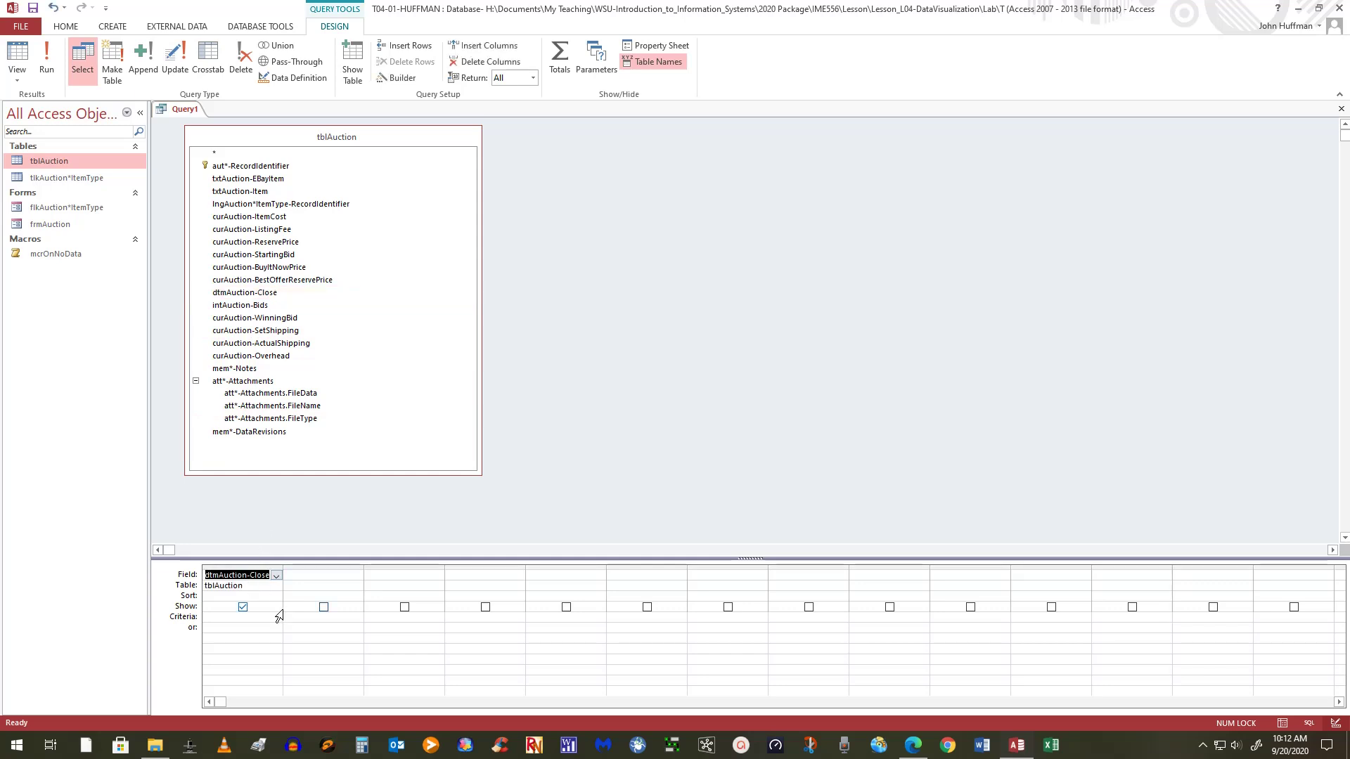
Step: Add txtAuction-EBayItem, txtAuction-Item and lngAuction*ItemType-RecordIdentifier after the close date, and widen the item type column to fit its full name
click(255, 182)
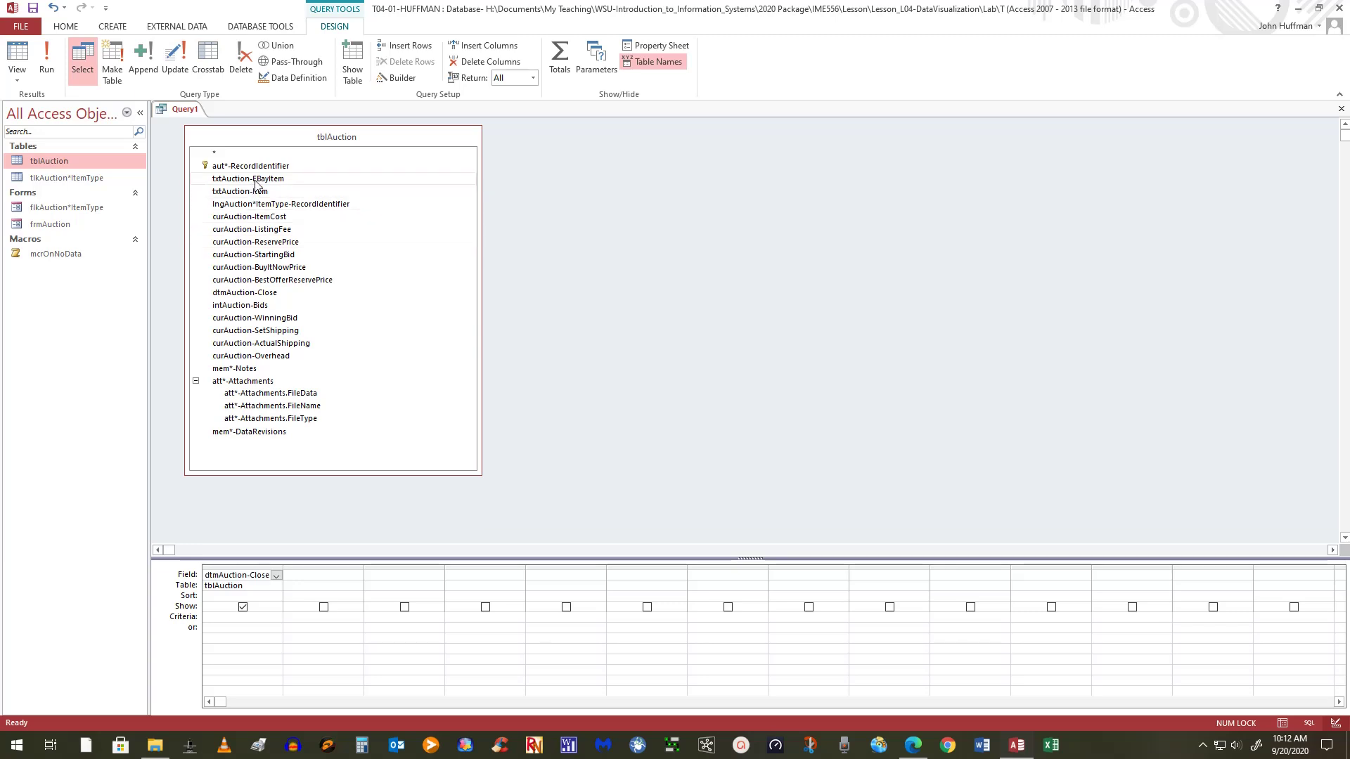
click(255, 180)
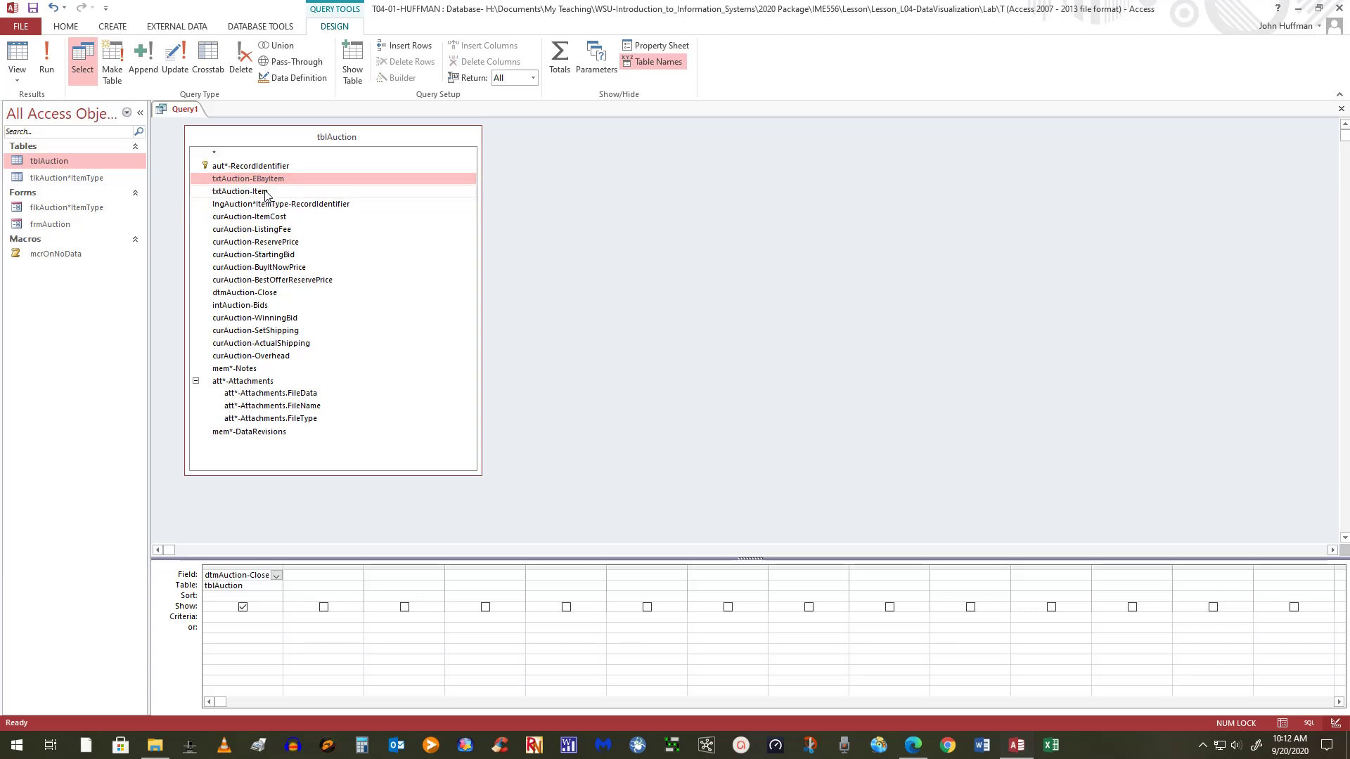
shift+click(315, 205)
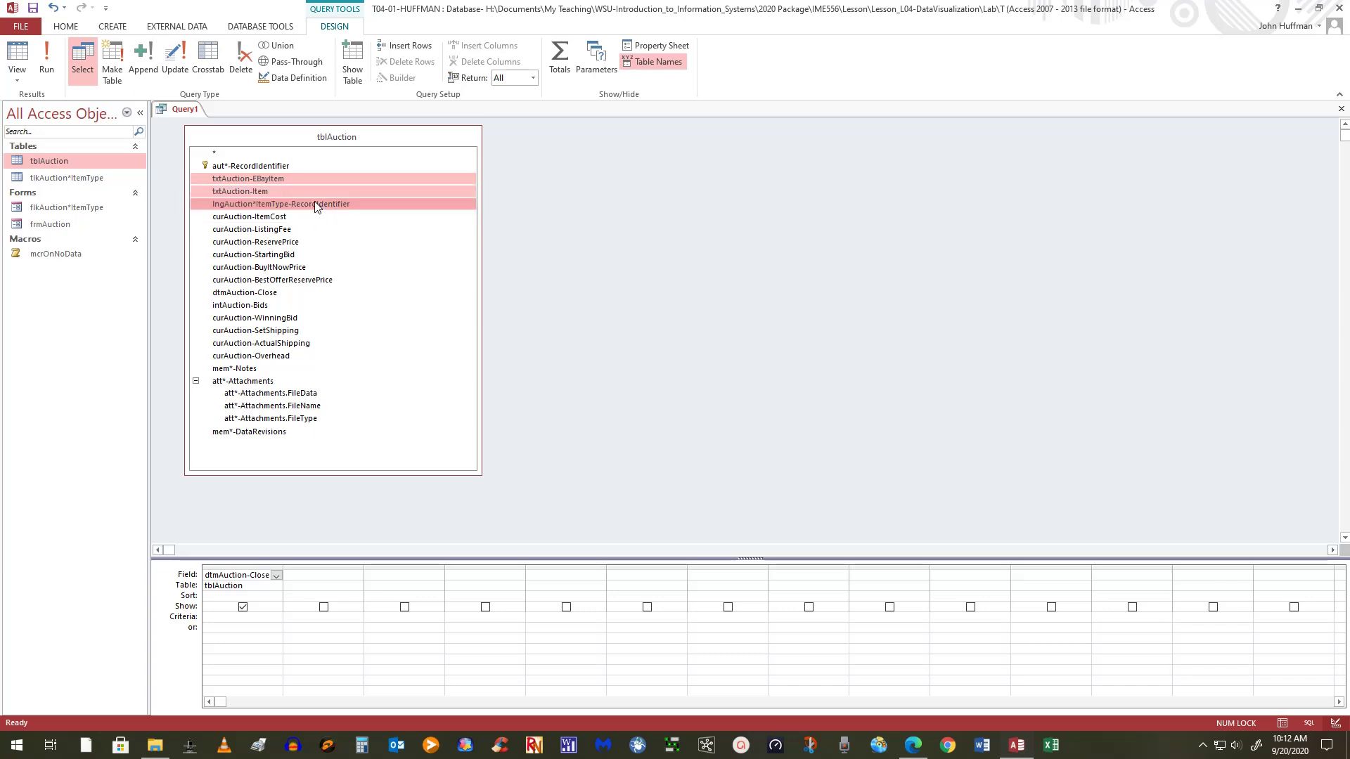
drag(315, 205, 351, 579)
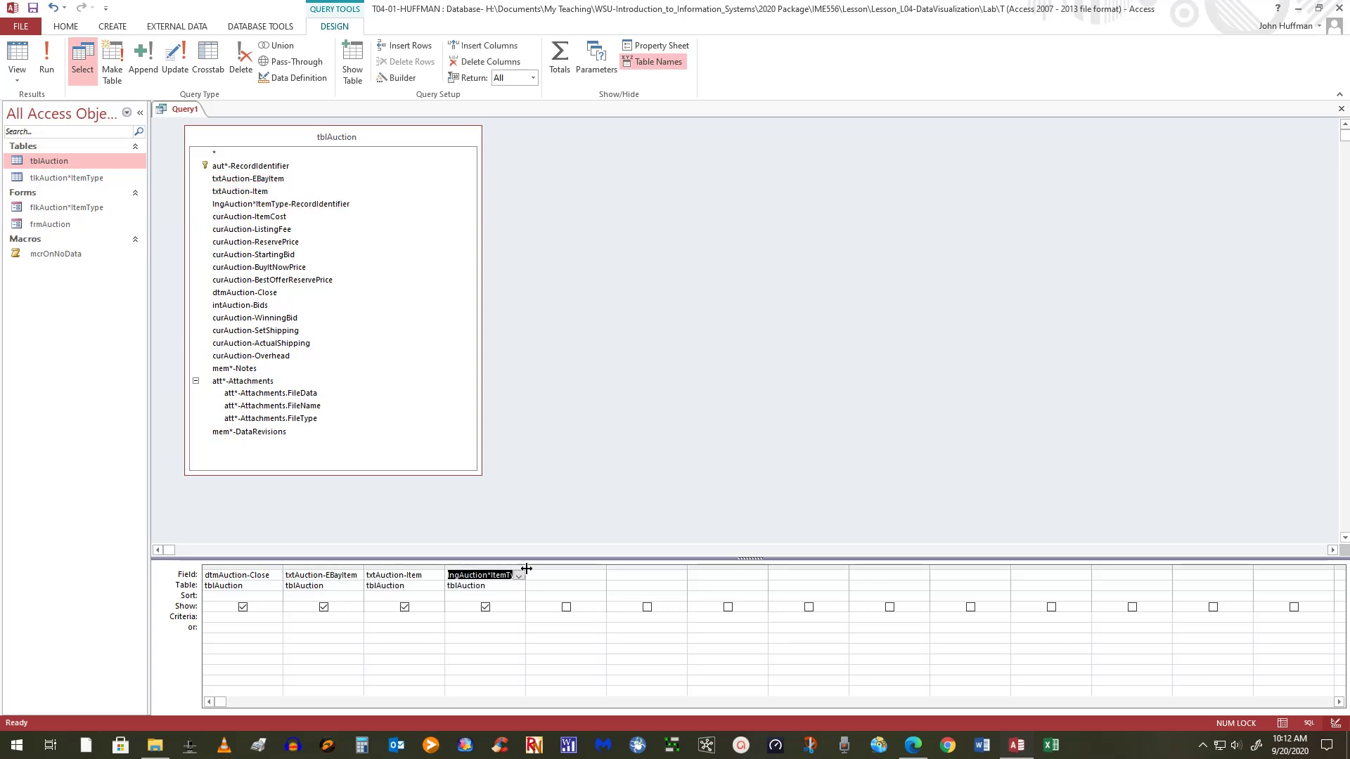
drag(526, 568, 634, 581)
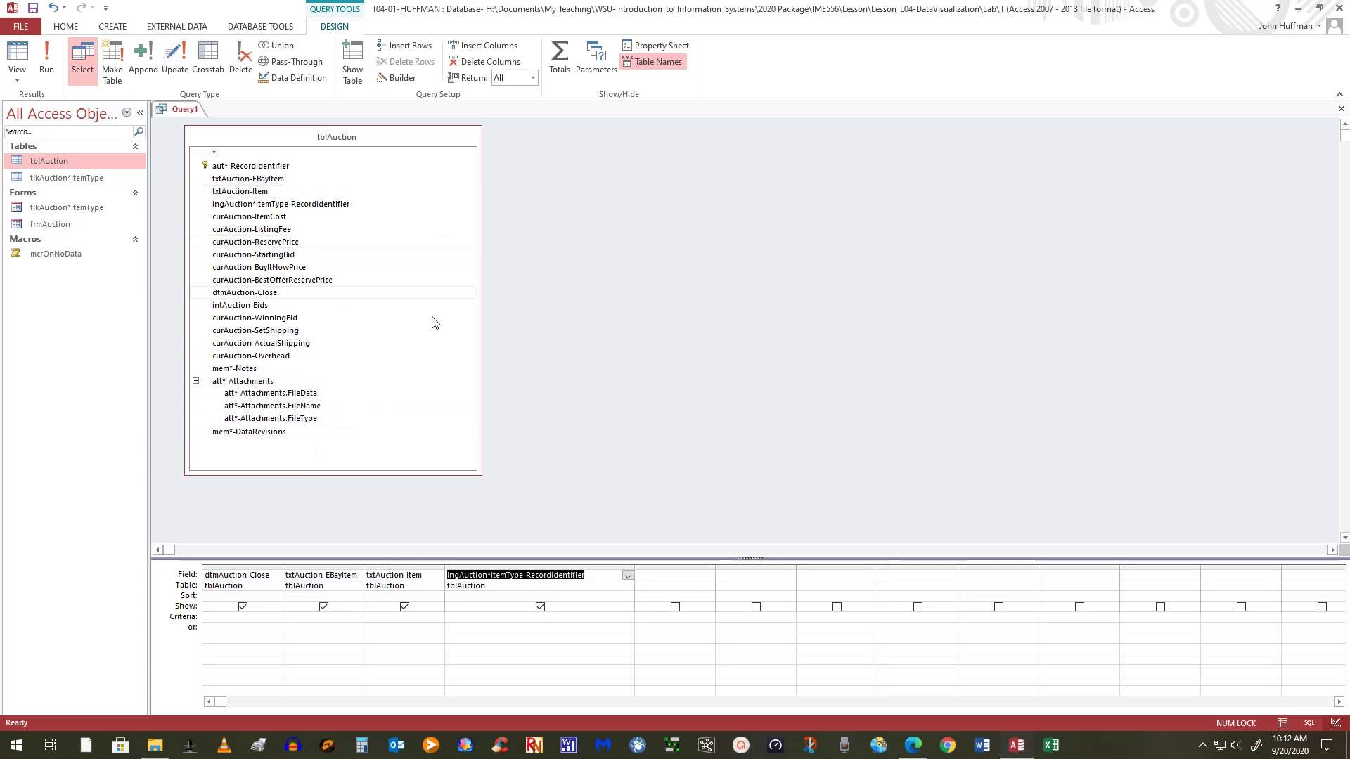
Step: Add curAuction-StartingBid to the query grid, followed by curAuction-ItemCost, curAuction-WinningBid and curAuction-SetShipping
click(267, 255)
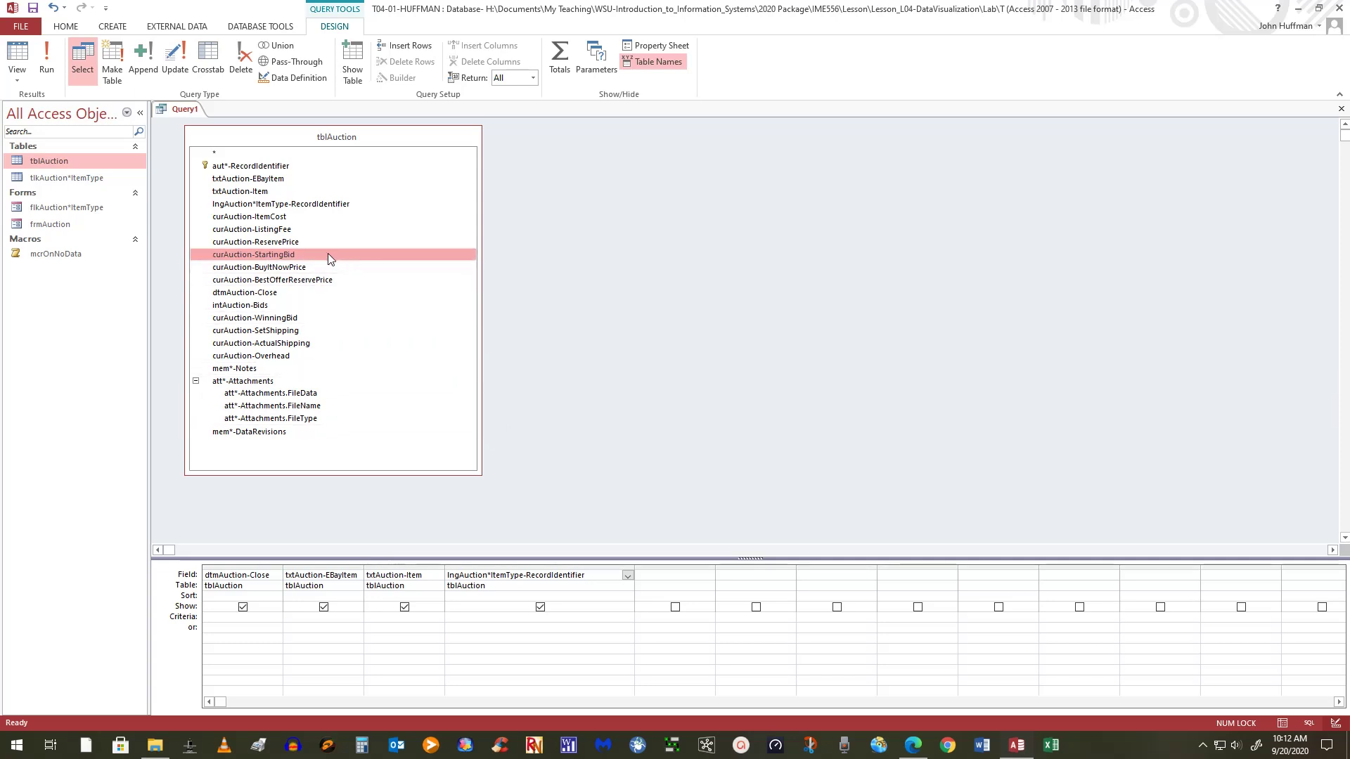
drag(328, 256, 658, 584)
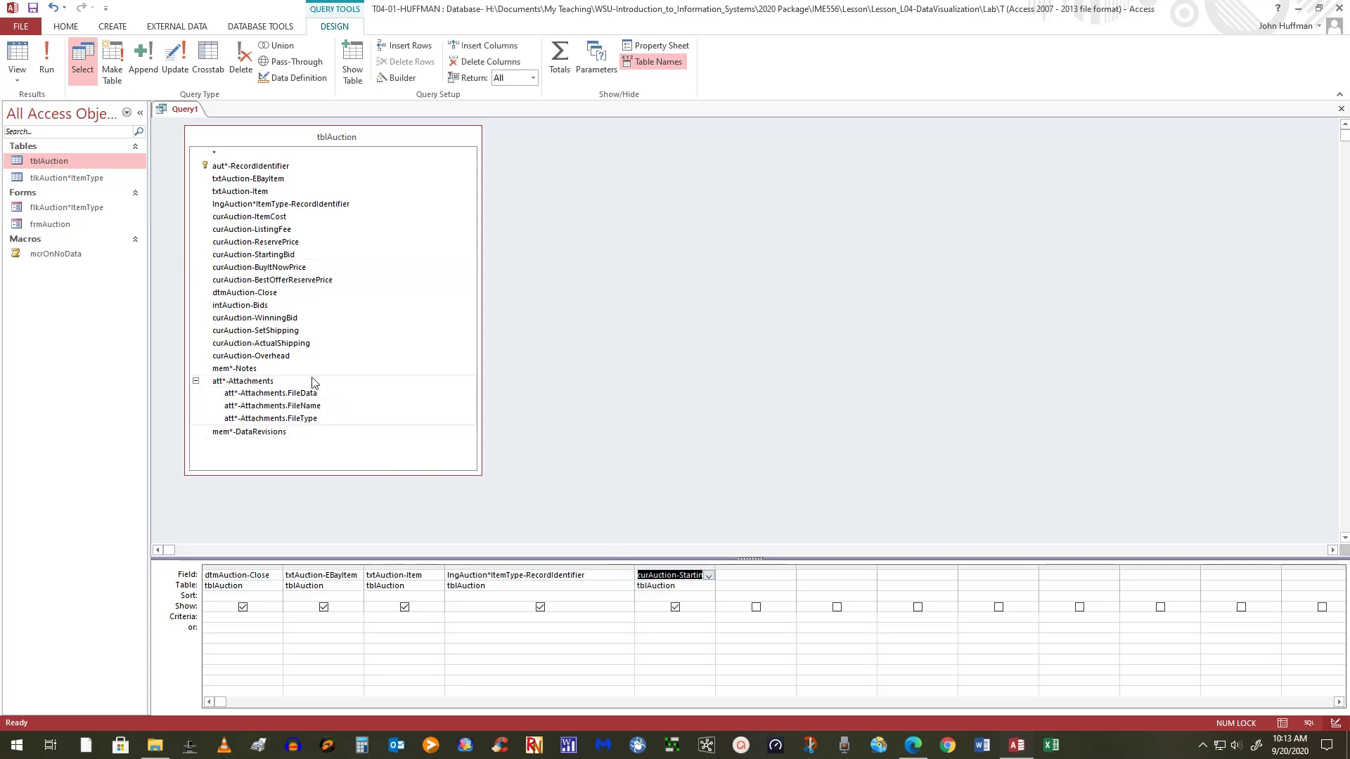
click(274, 318)
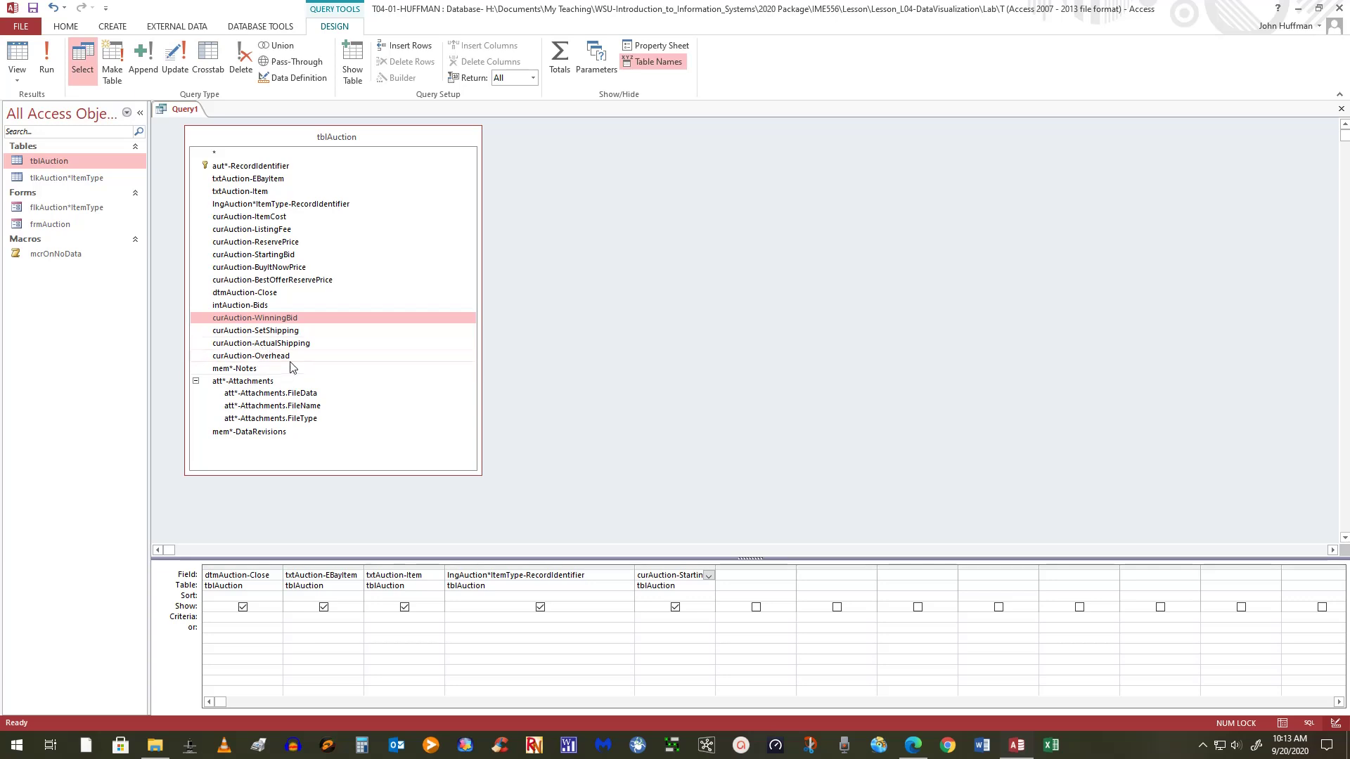
shift+click(270, 332)
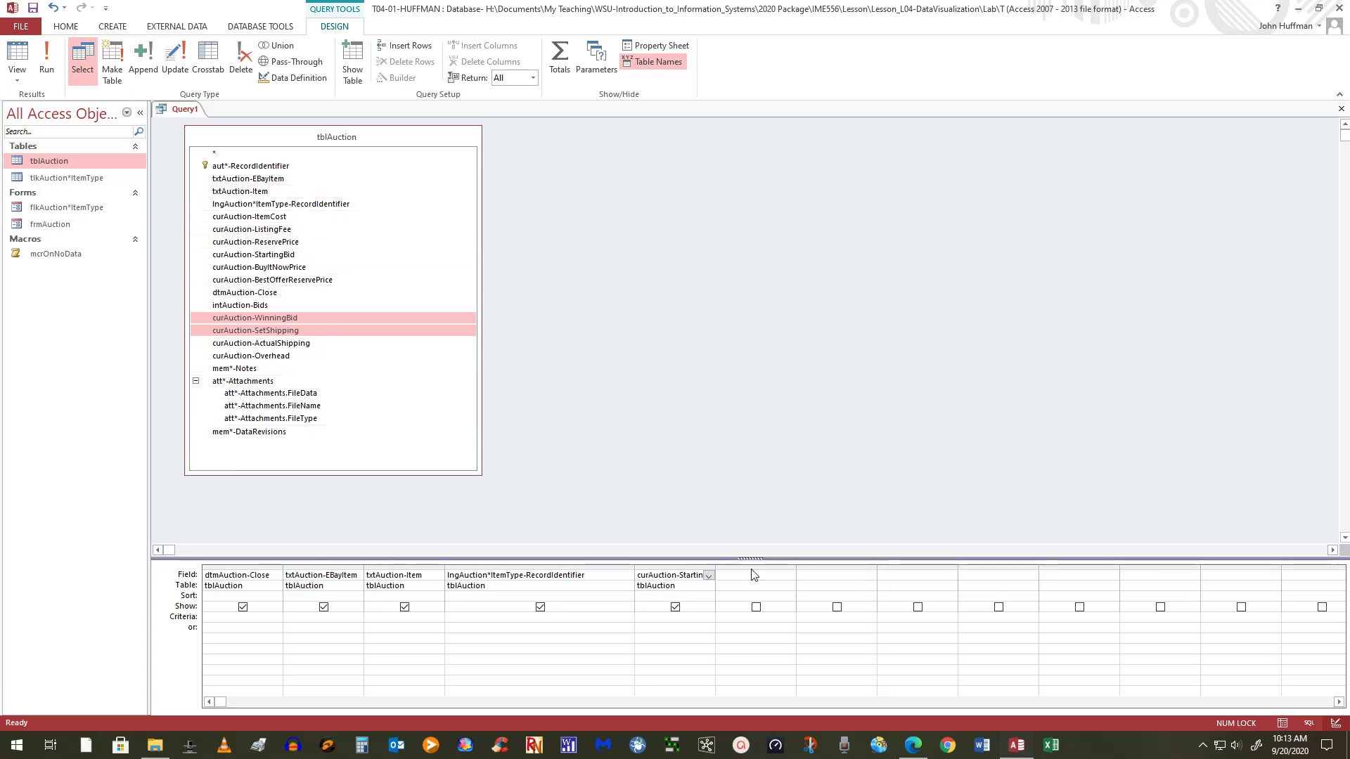
ctrl+click(262, 220)
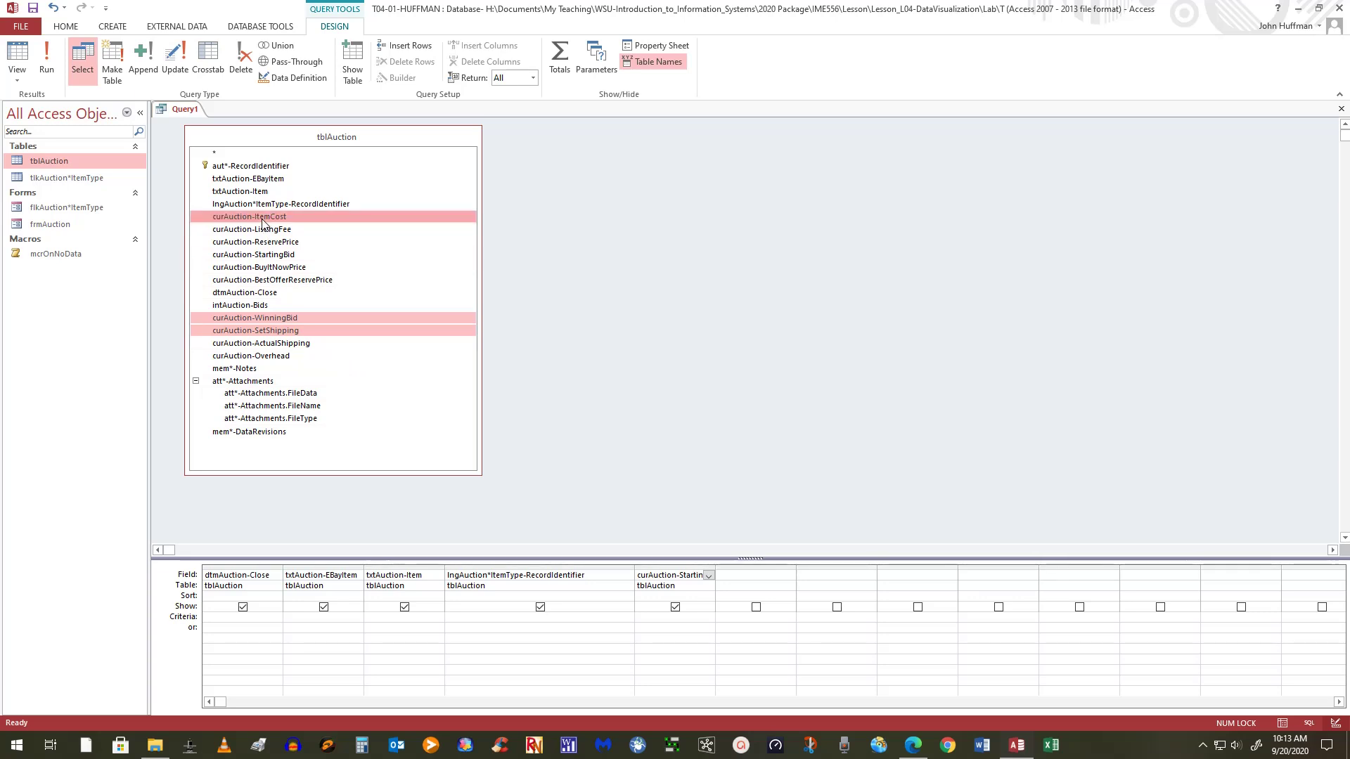
drag(426, 330, 755, 585)
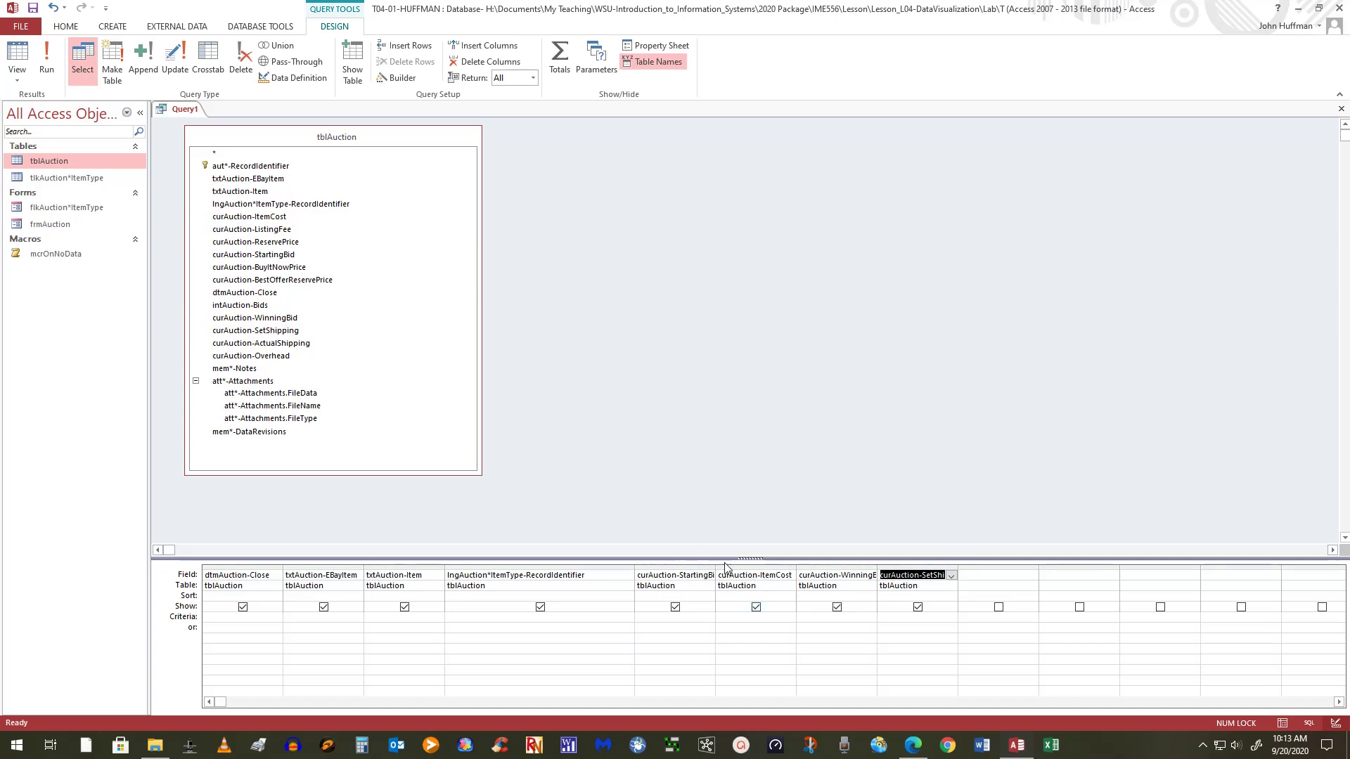
Step: Move the curAuction-ItemCost column behind curAuction-SetShipping in the query grid and deselect it
click(746, 567)
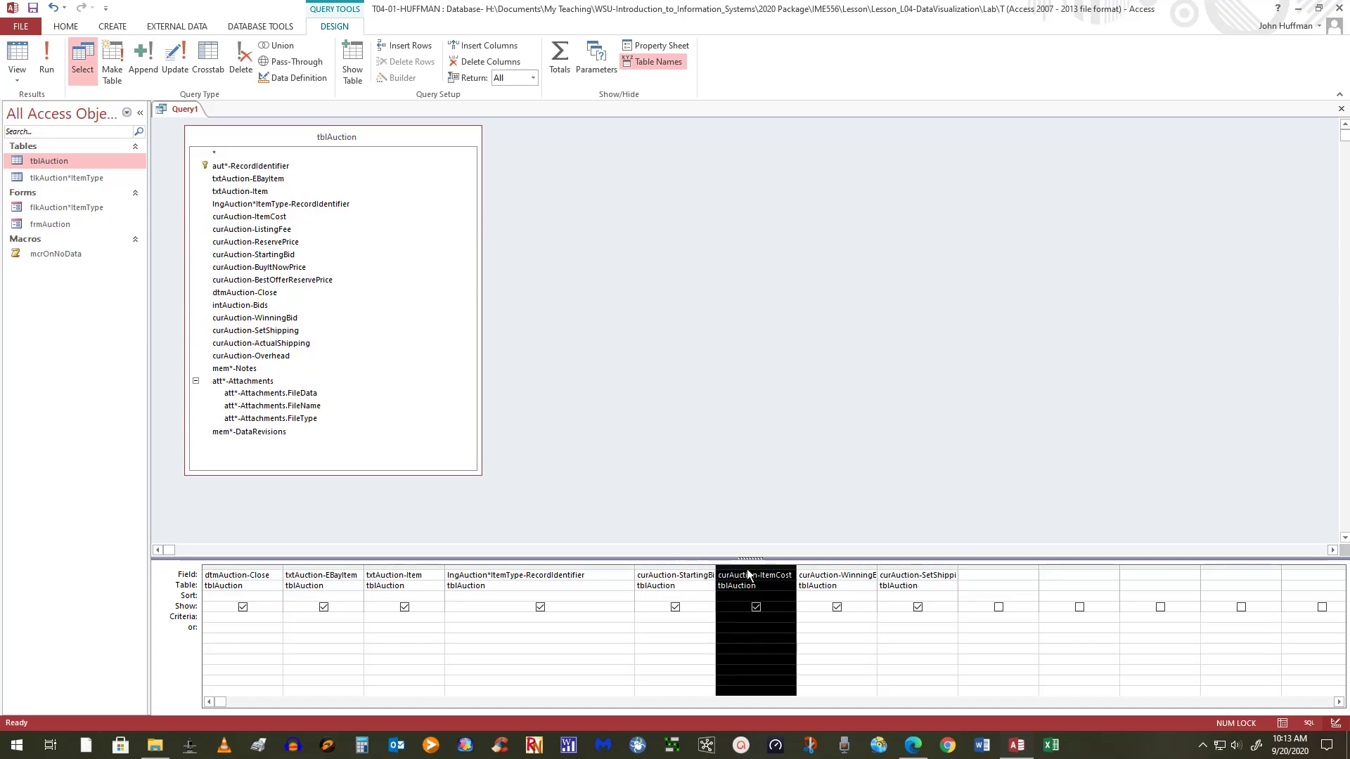
drag(746, 568, 1015, 587)
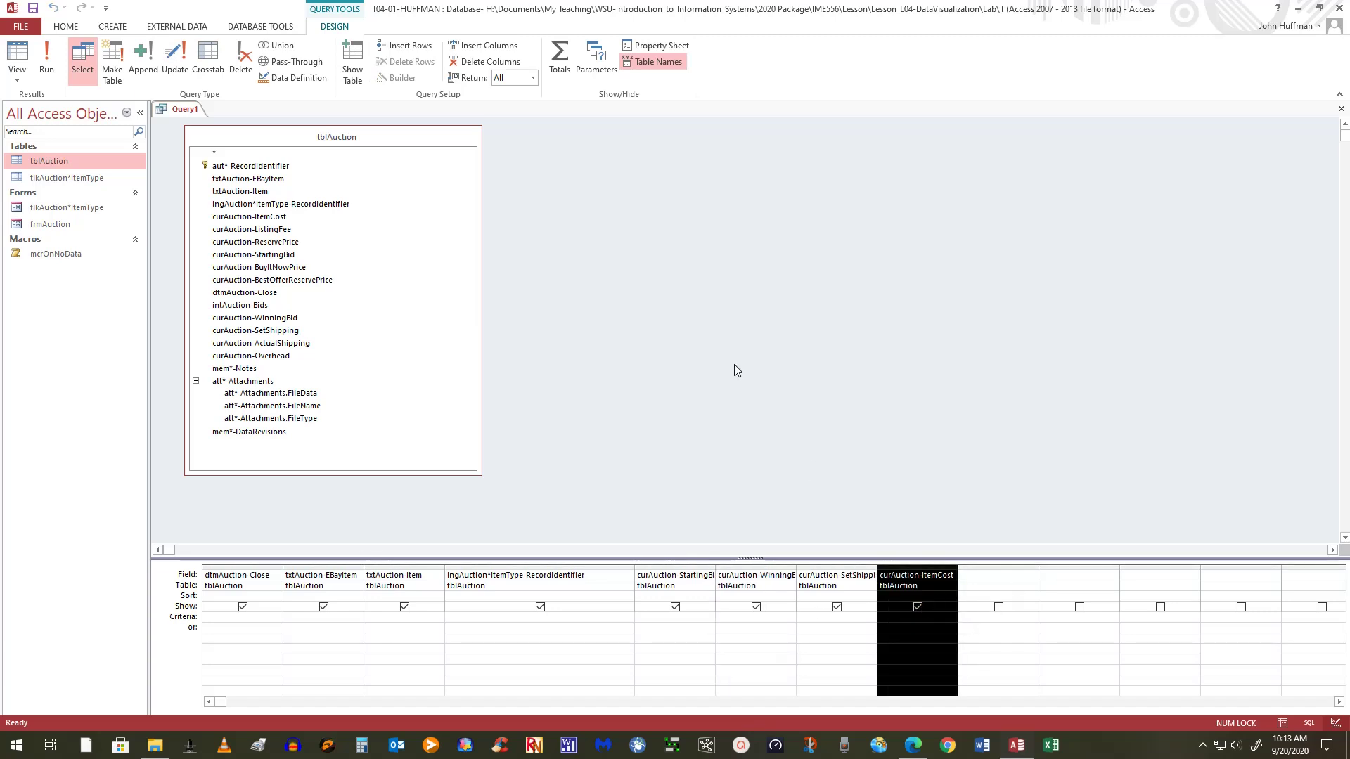
click(681, 327)
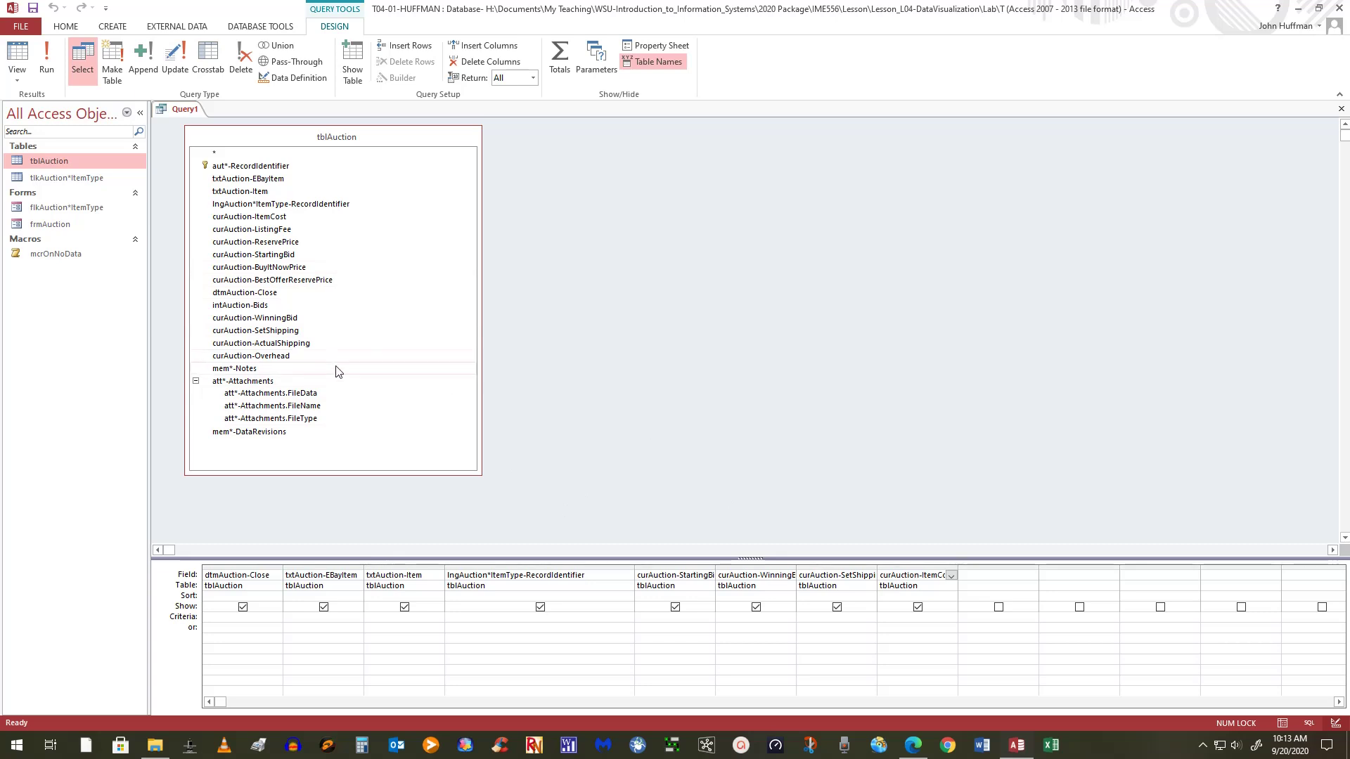
Step: Add curAuction-ListingFee, curAuction-ActualShipping and curAuction-Overhead together to the query grid after curAuction-ItemCost
click(278, 230)
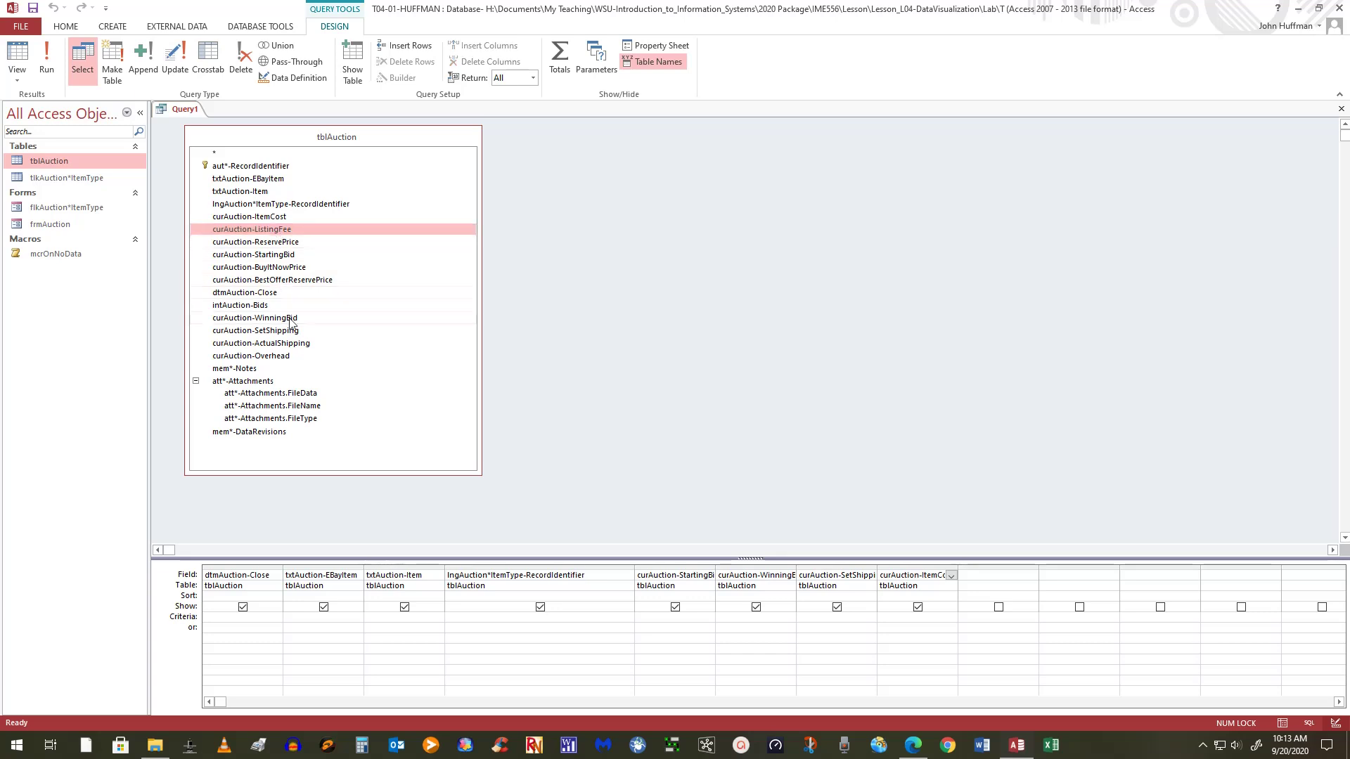
ctrl+click(298, 344)
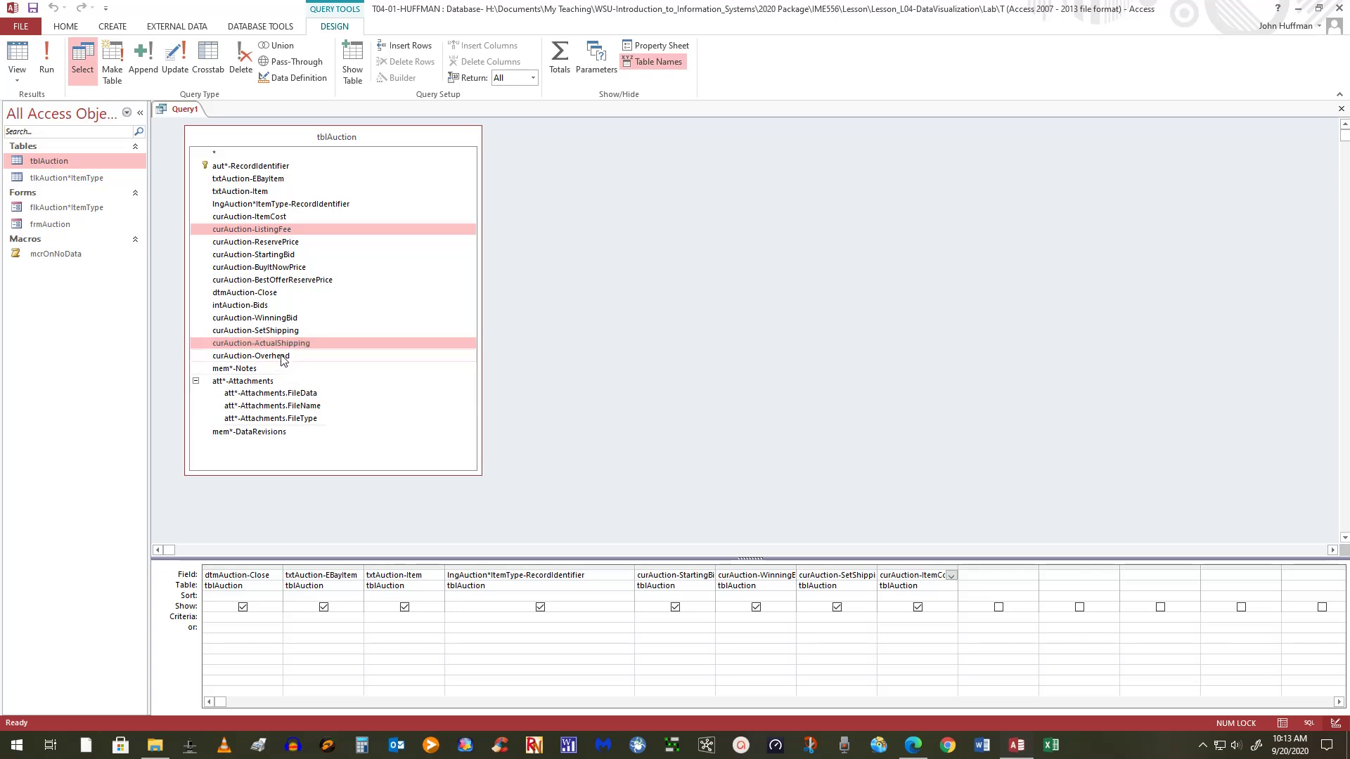
ctrl+click(280, 355)
drag(281, 359, 1000, 582)
click(918, 419)
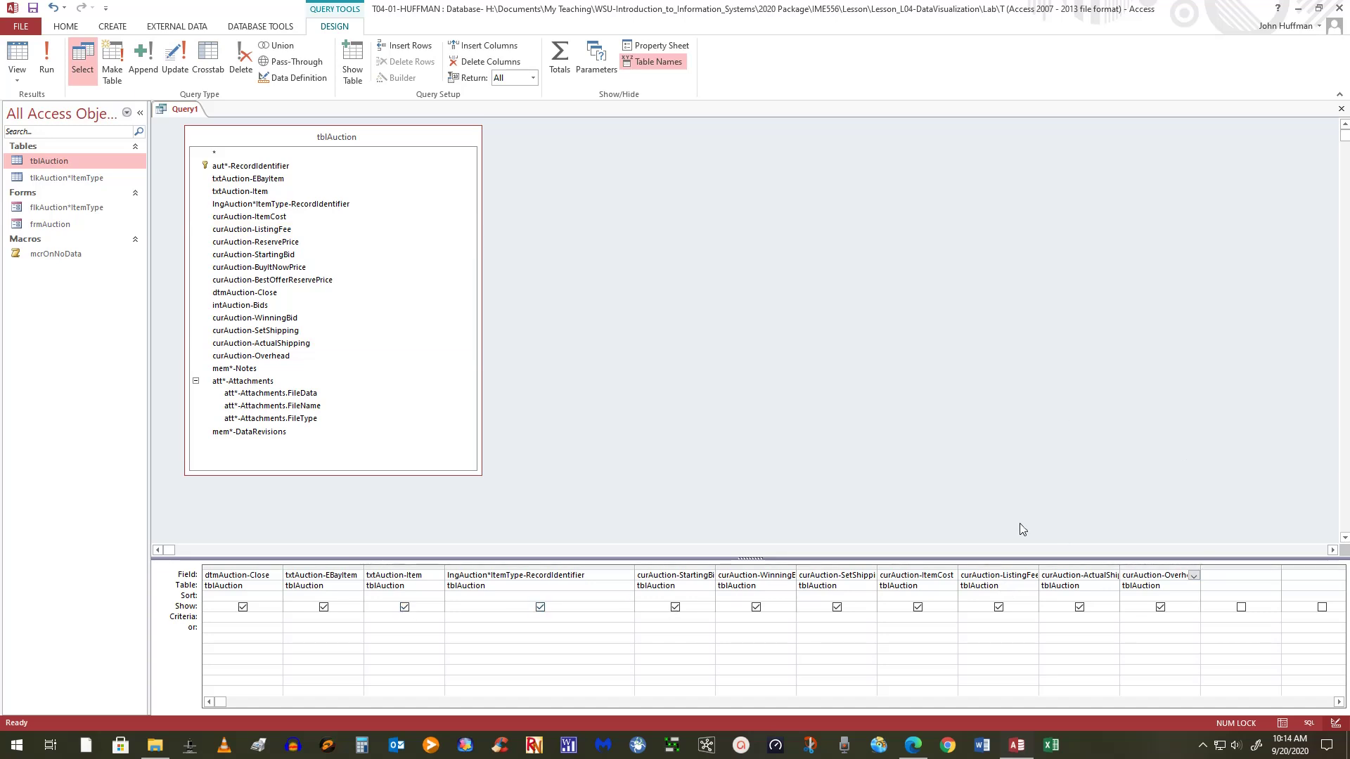
Step: Save the query under the name qryAuction
click(32, 8)
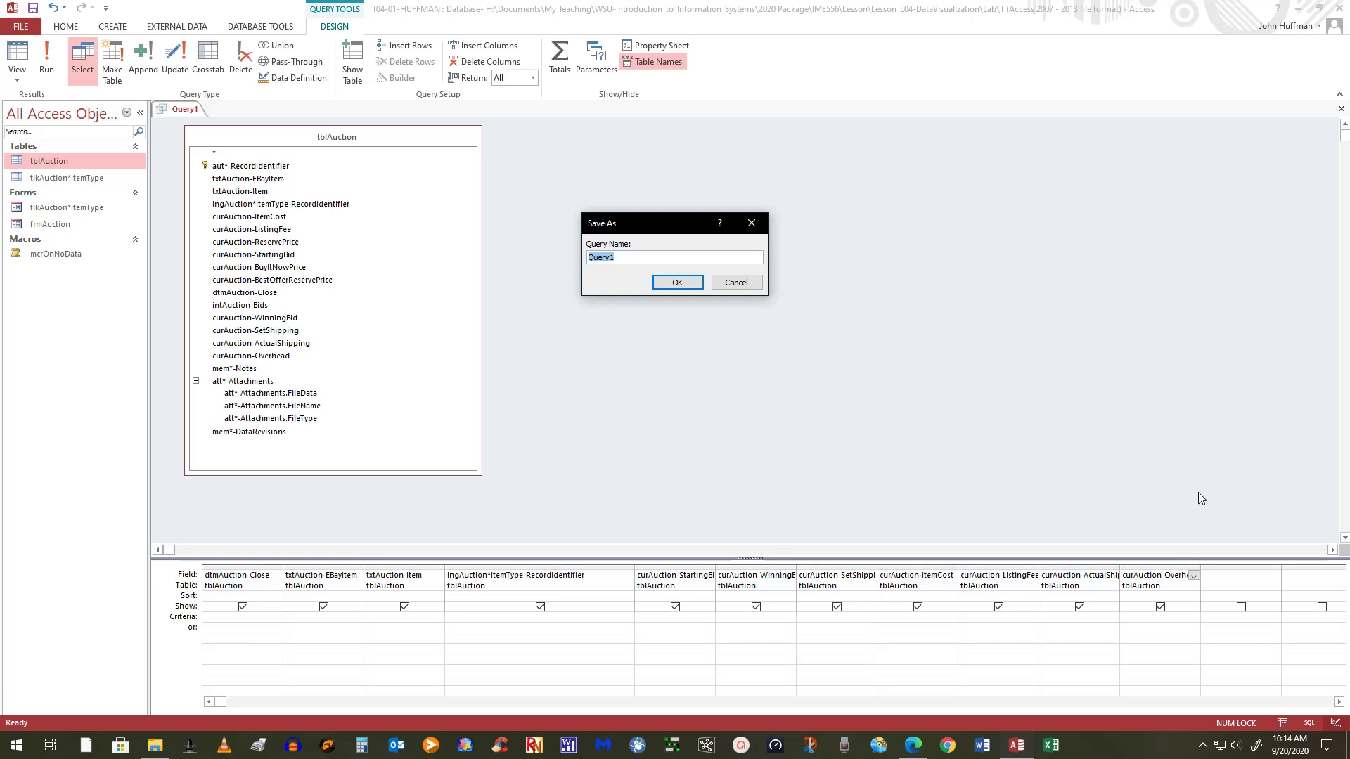
text(qryAuction)
click(676, 282)
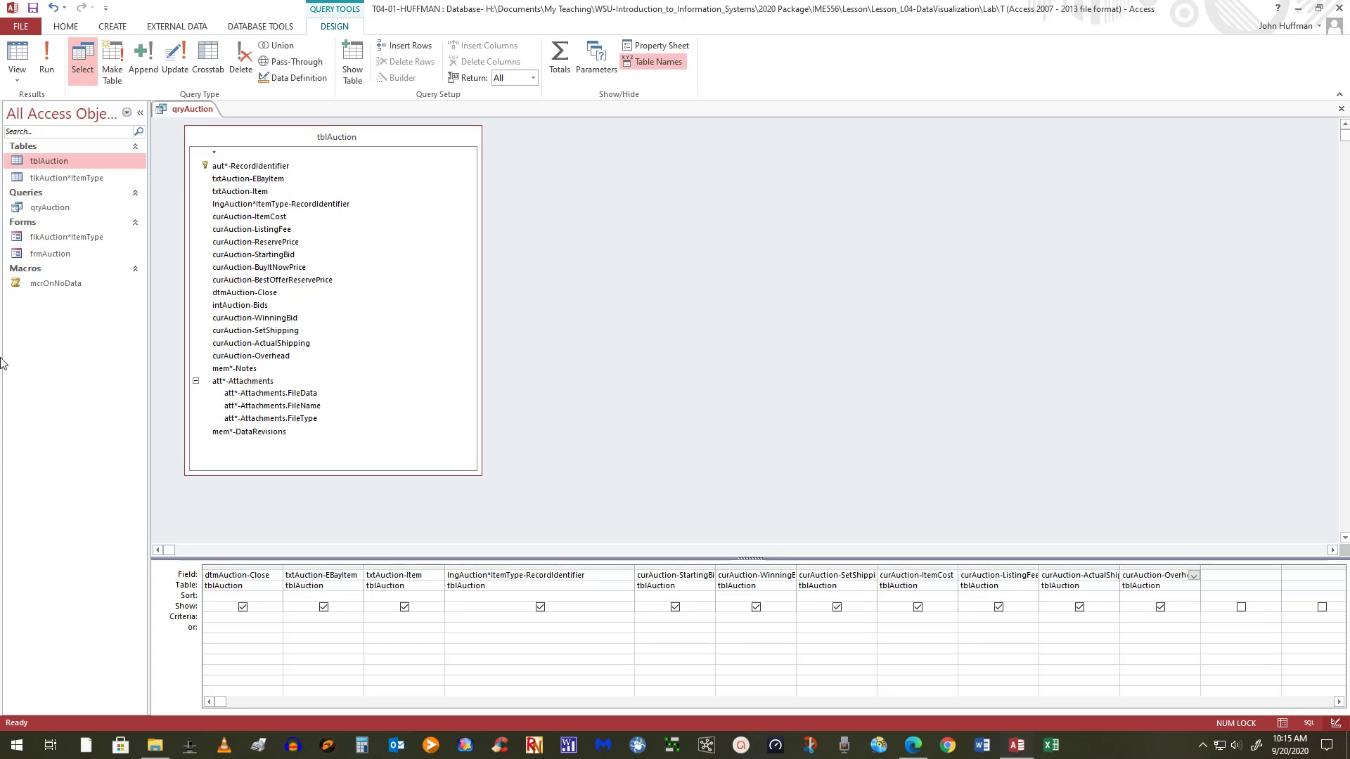
Step: Open T04-01-SOLUTION.accdb from its folder to view the finished database's objects, and return to the working database
click(155, 747)
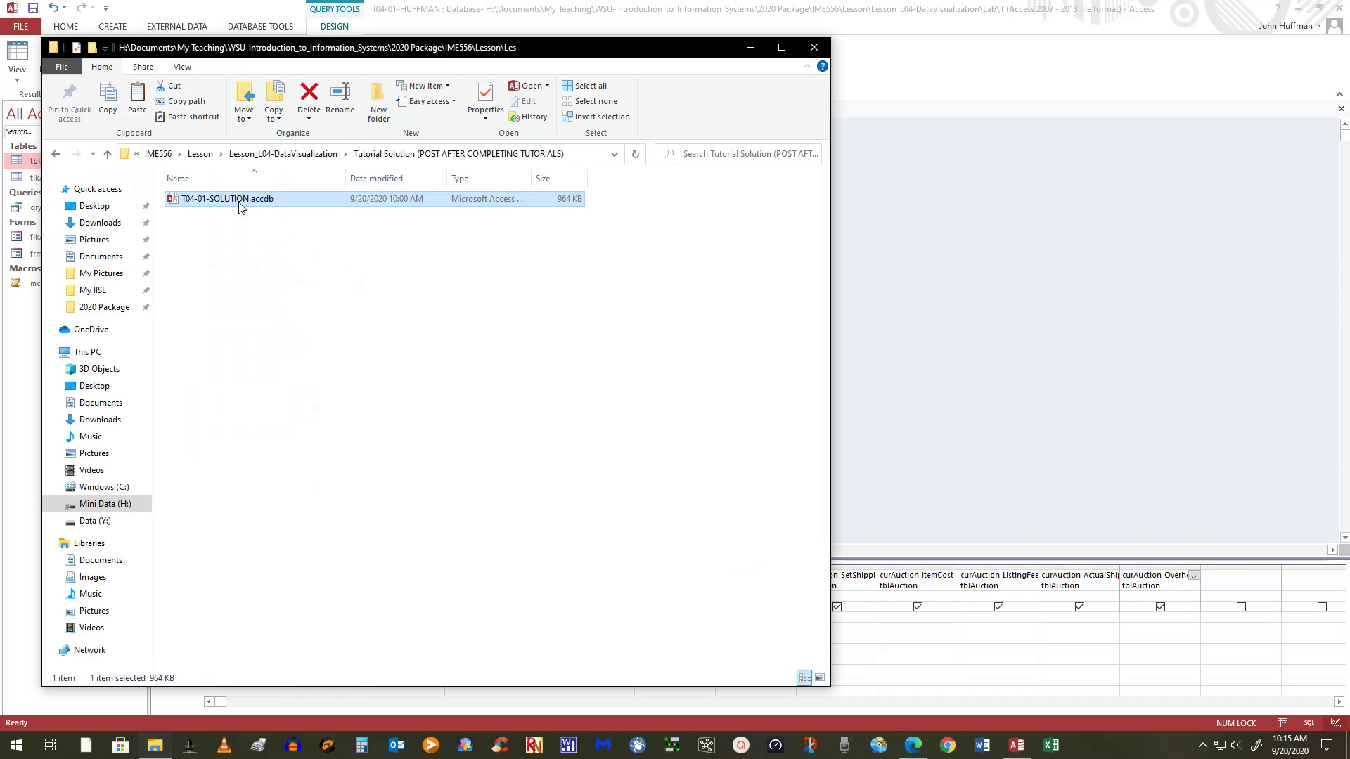
right_click(239, 204)
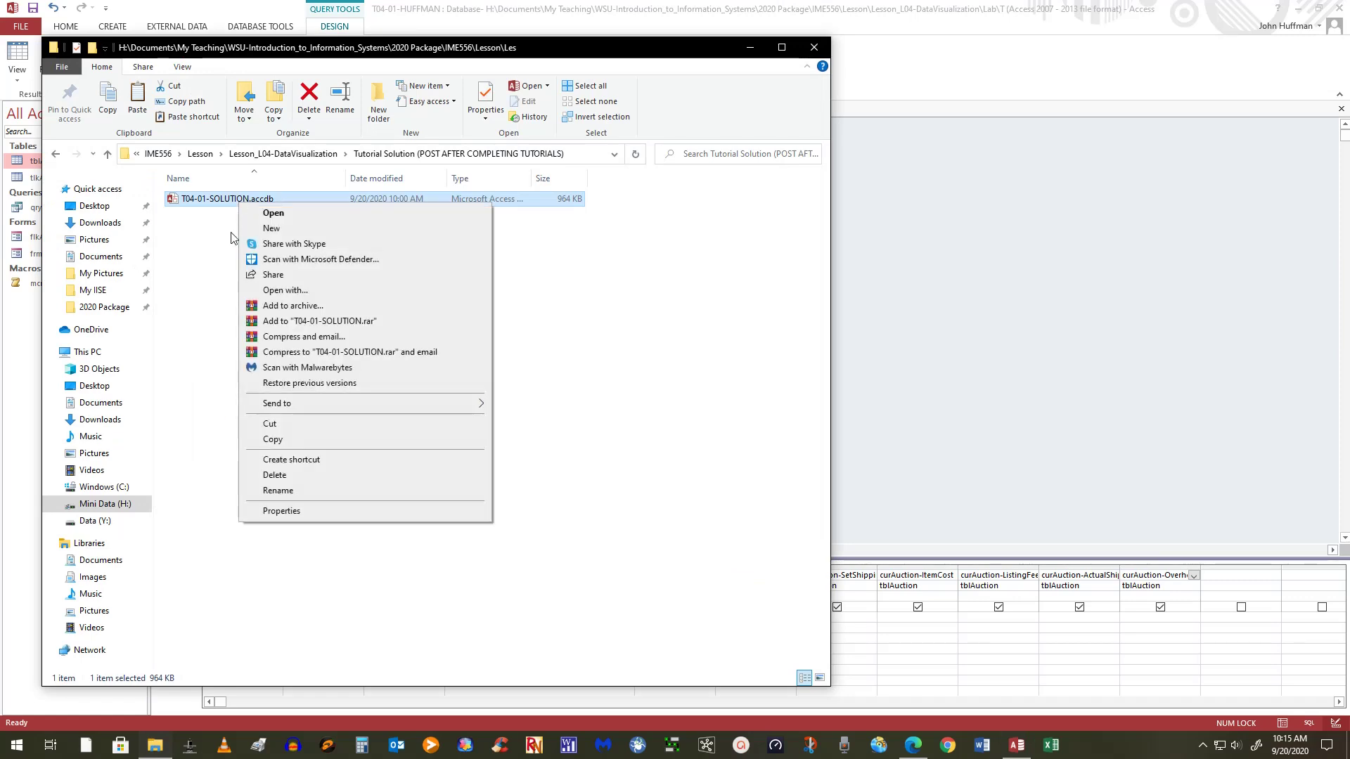
click(268, 215)
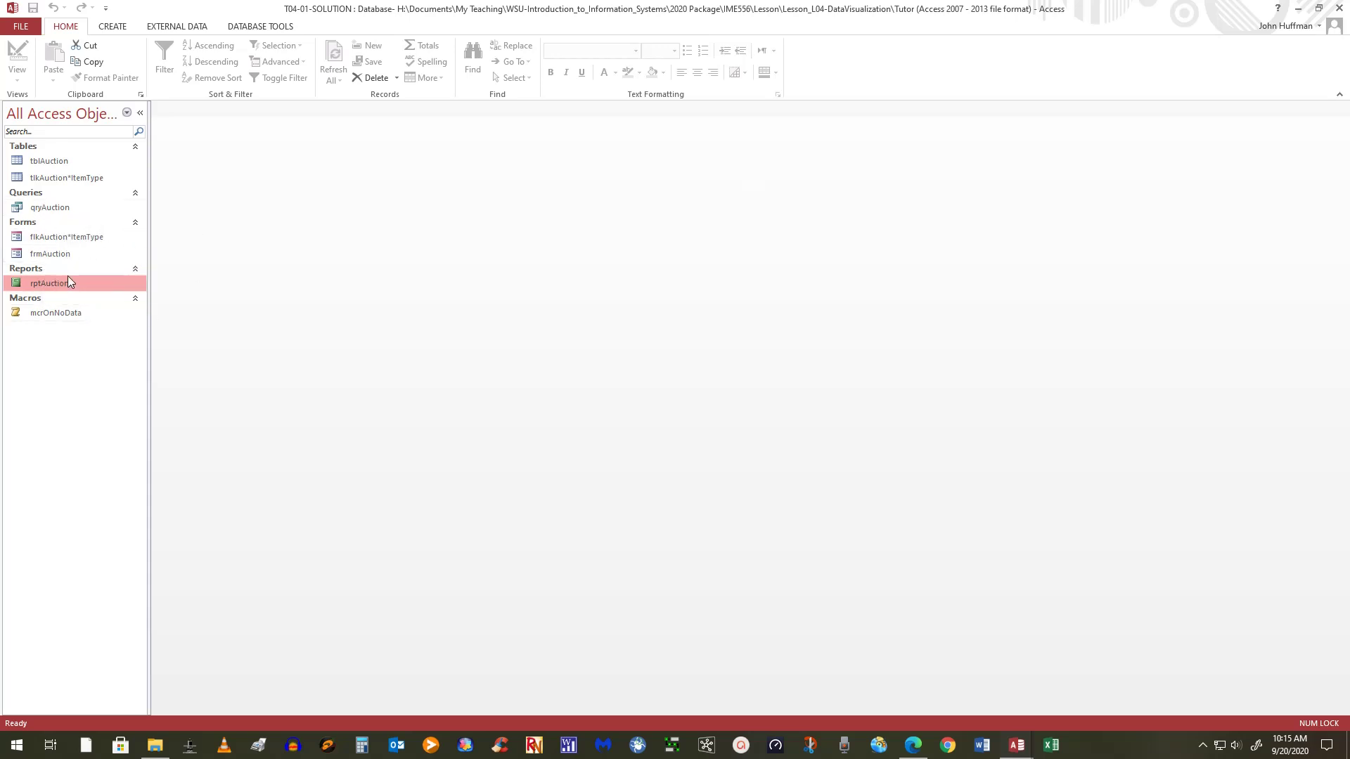
click(1298, 9)
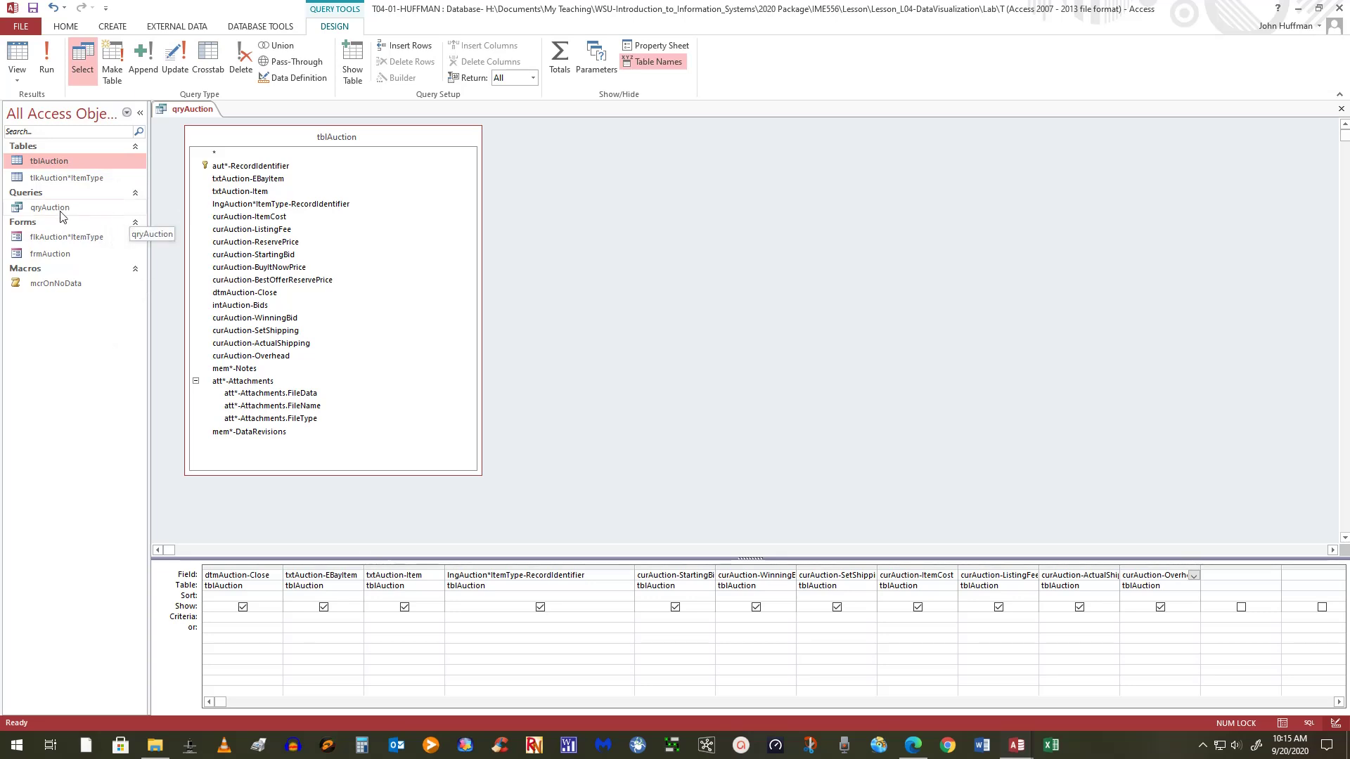
Step: Run qryAuction to review its records in the datasheet, and return to the query design
click(69, 157)
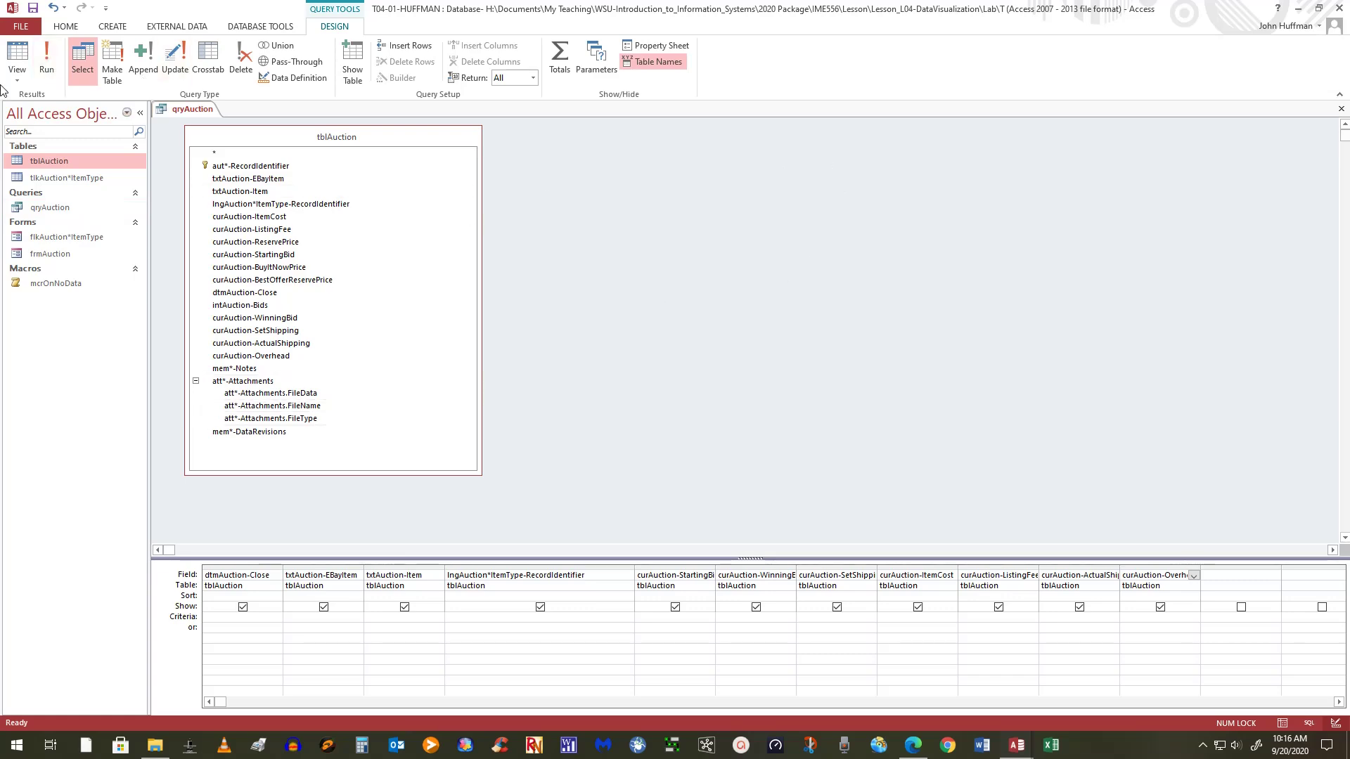
click(48, 64)
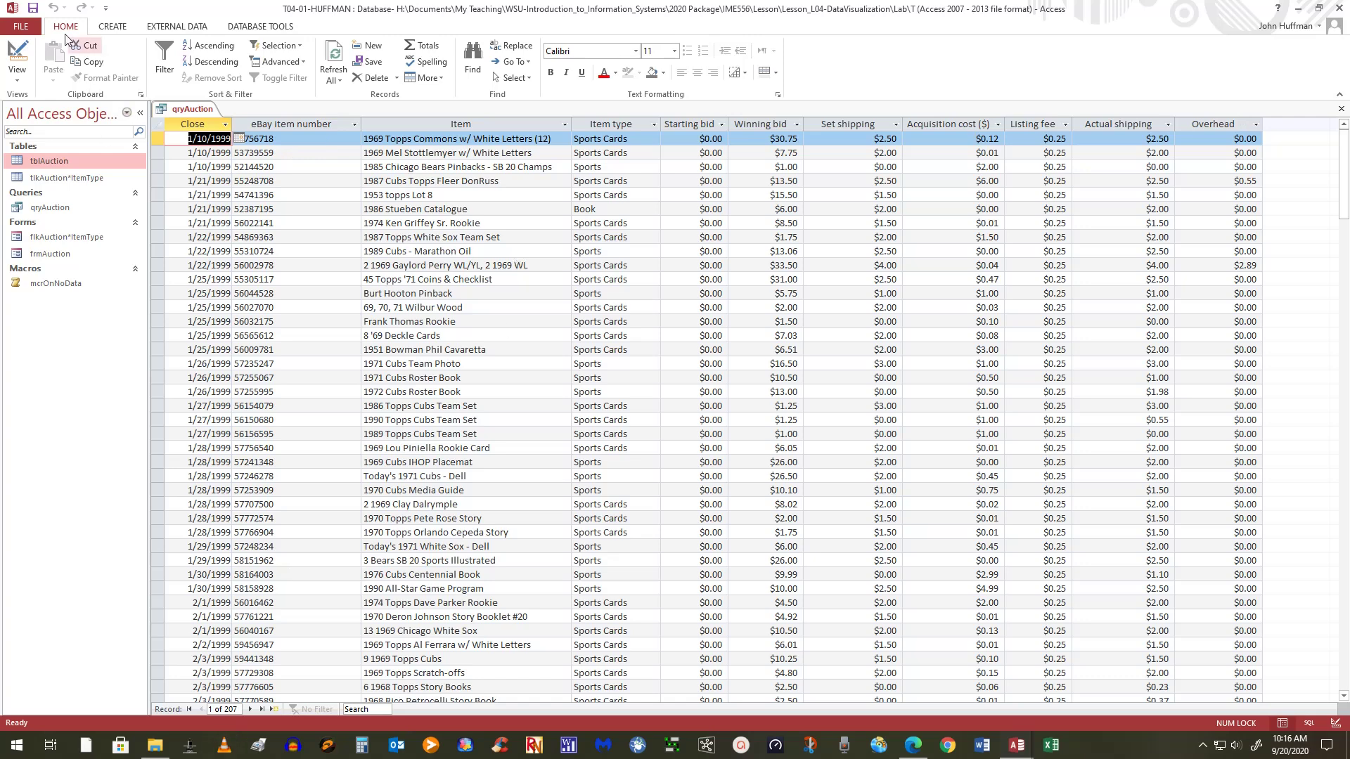
click(15, 54)
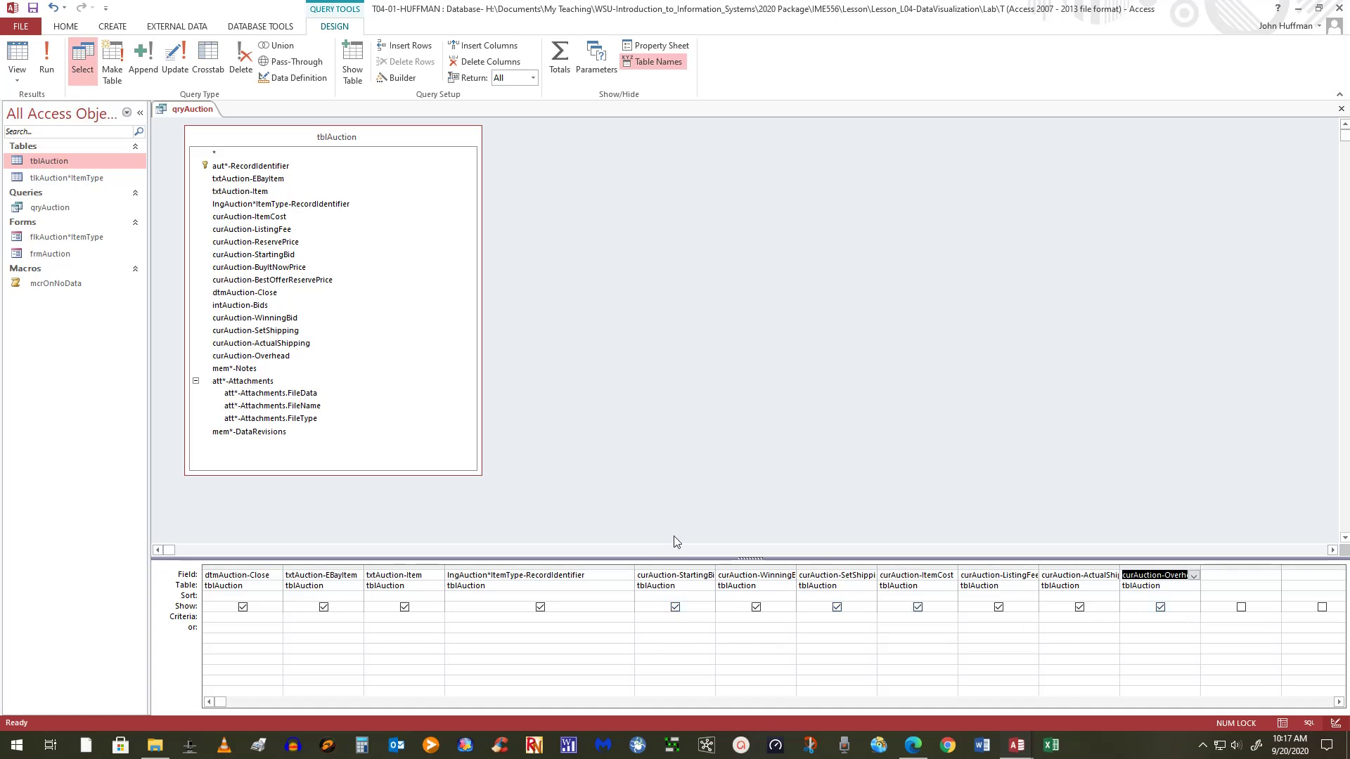
Step: Widen the first empty column after curAuction-Overhead in the query grid to make room for a long expression
click(1246, 576)
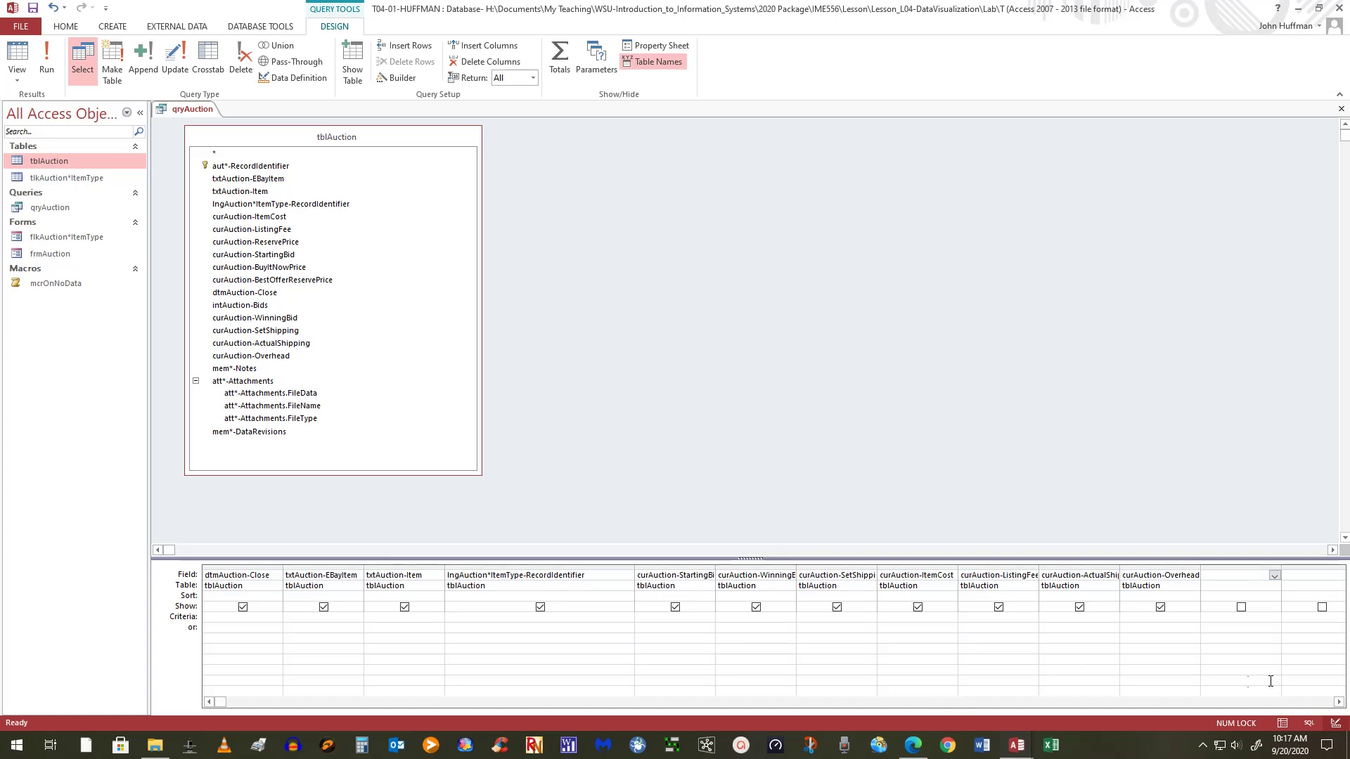
click(1339, 701)
click(1339, 702)
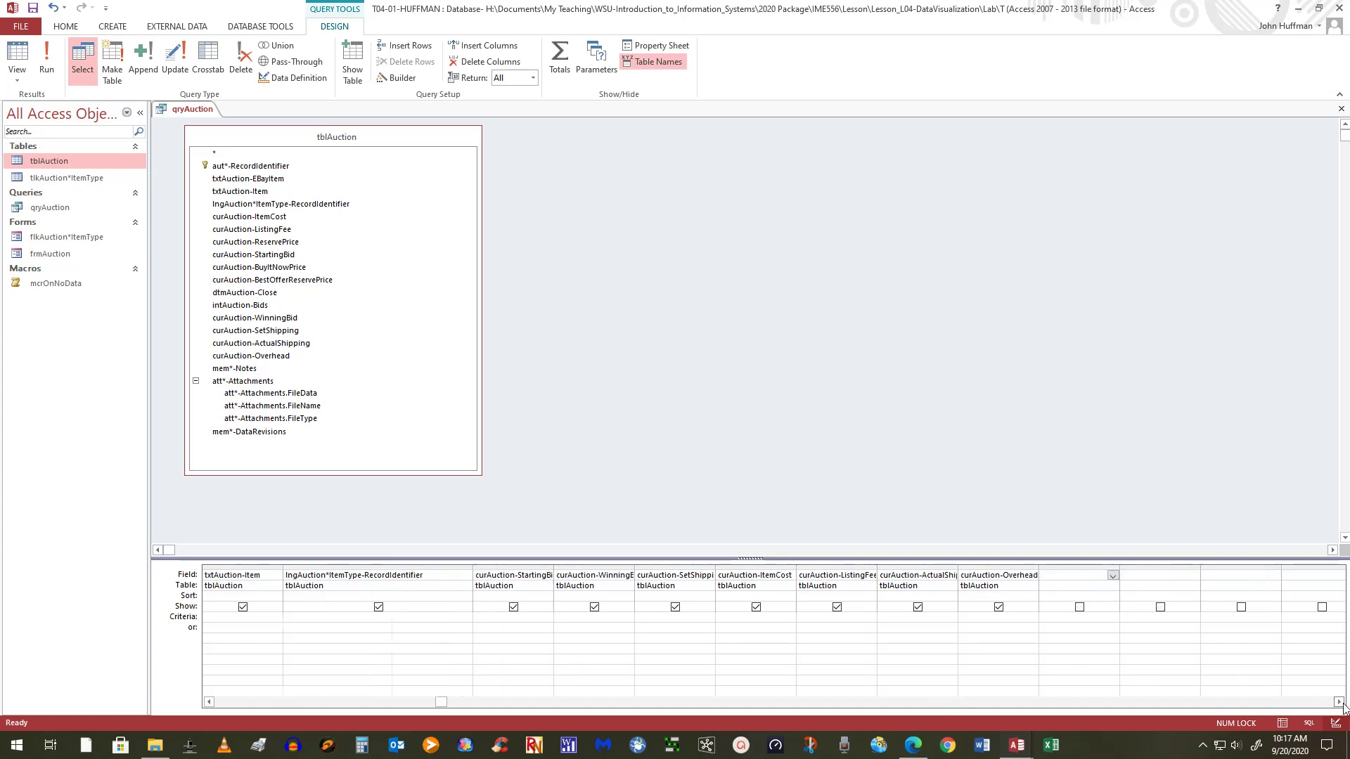
click(1339, 701)
click(1339, 701)
click(1339, 702)
click(1339, 702)
click(1339, 702)
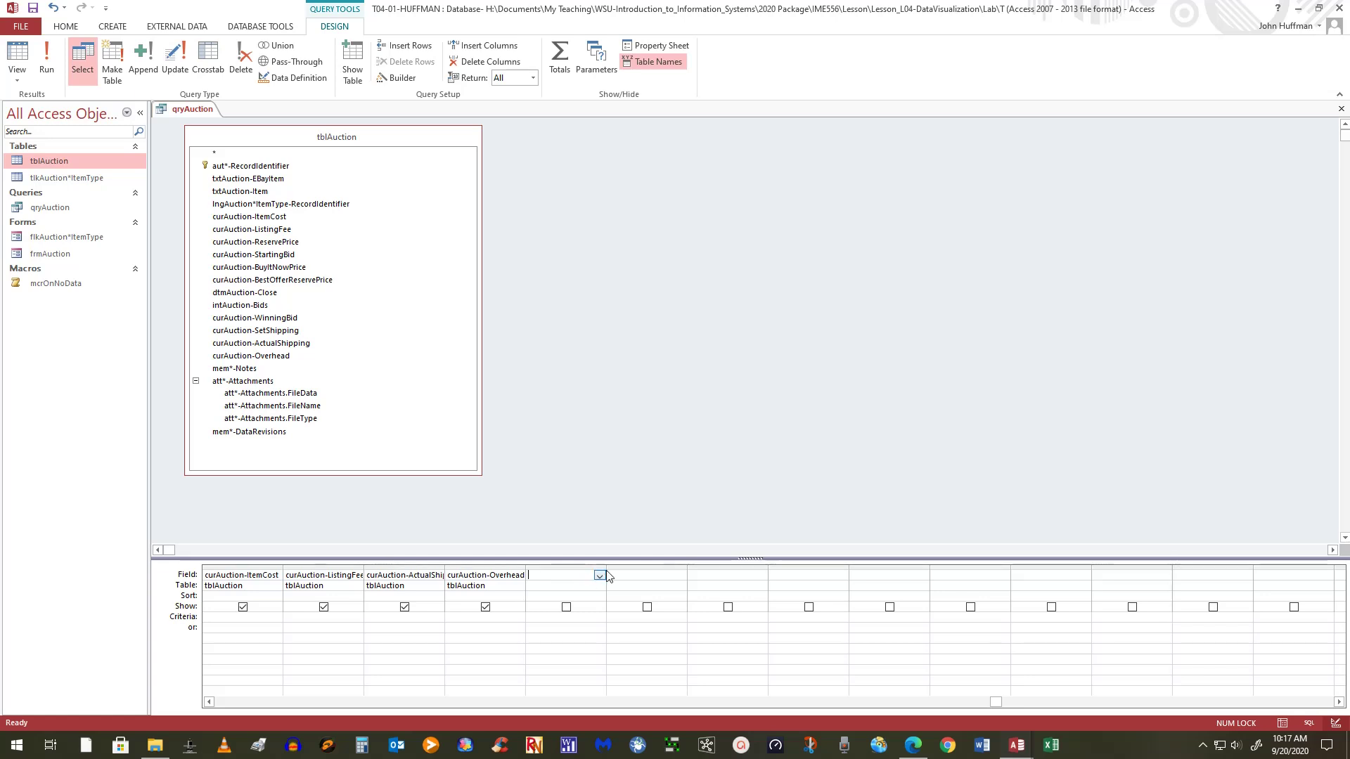
drag(606, 568, 982, 565)
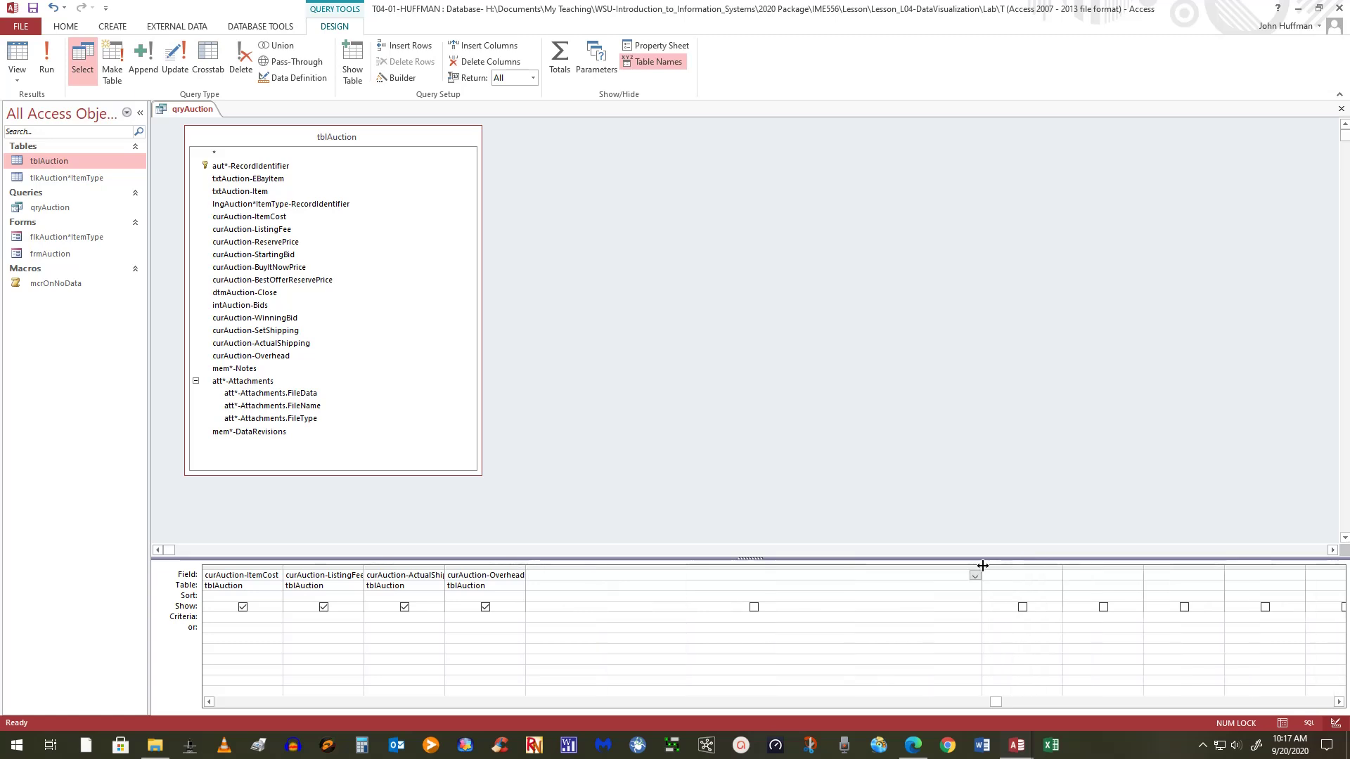
Step: Open the Expression Builder for the widened empty field and enlarge its window so the full field names can be read
click(578, 574)
right_click(713, 577)
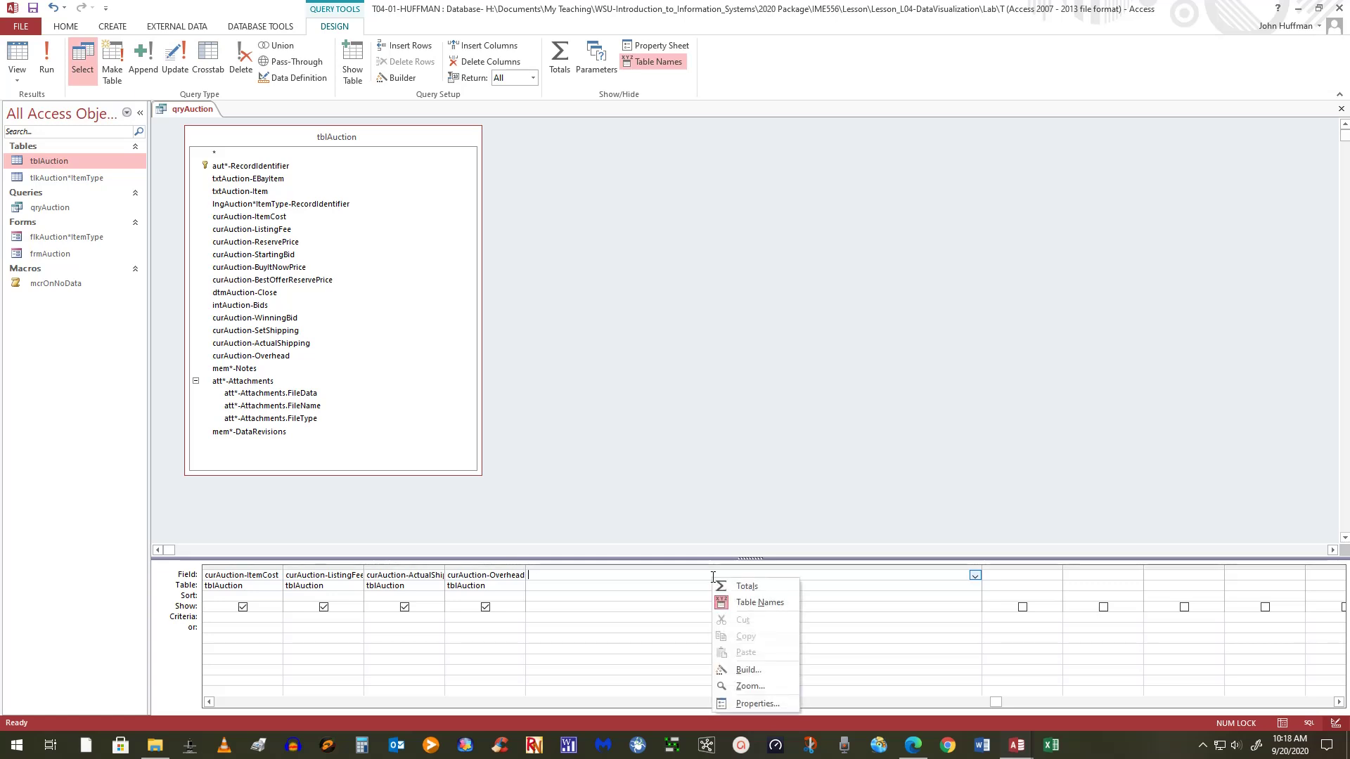
click(746, 670)
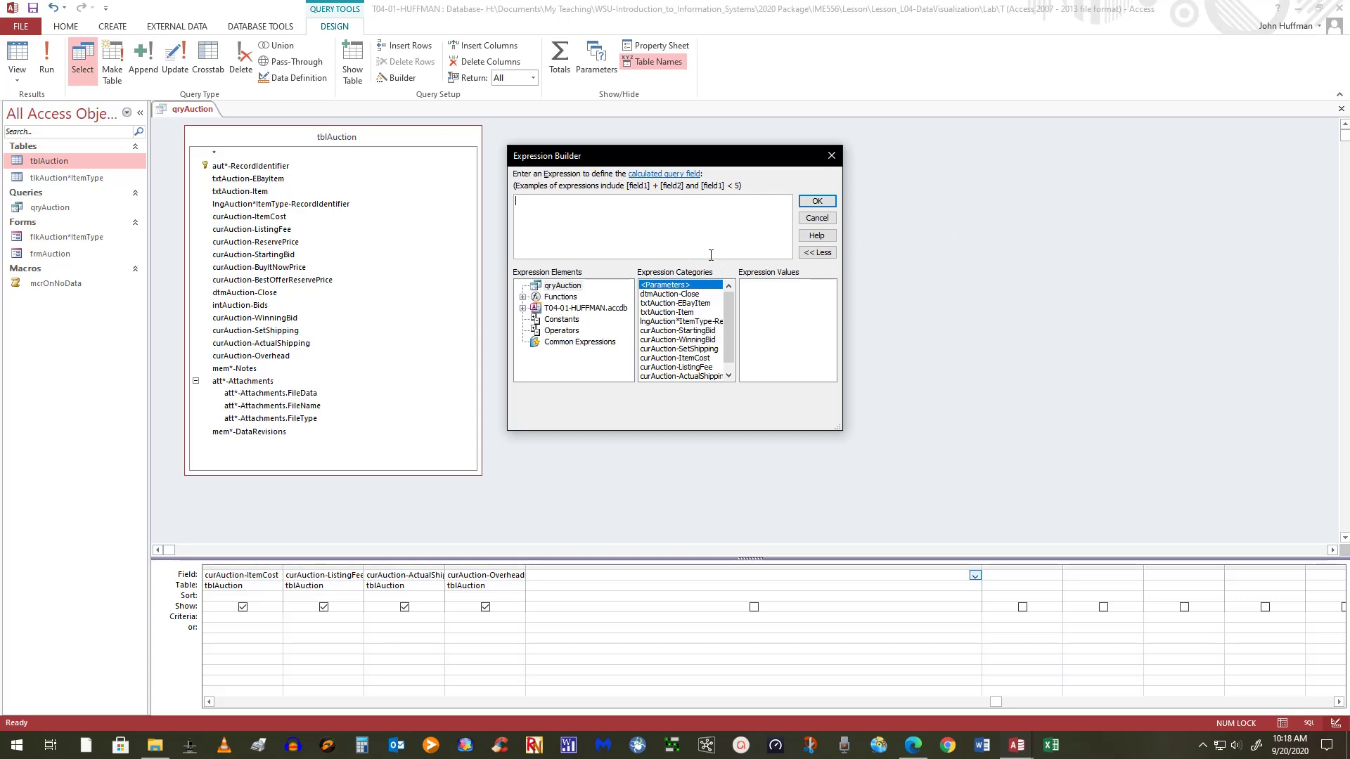
click(573, 299)
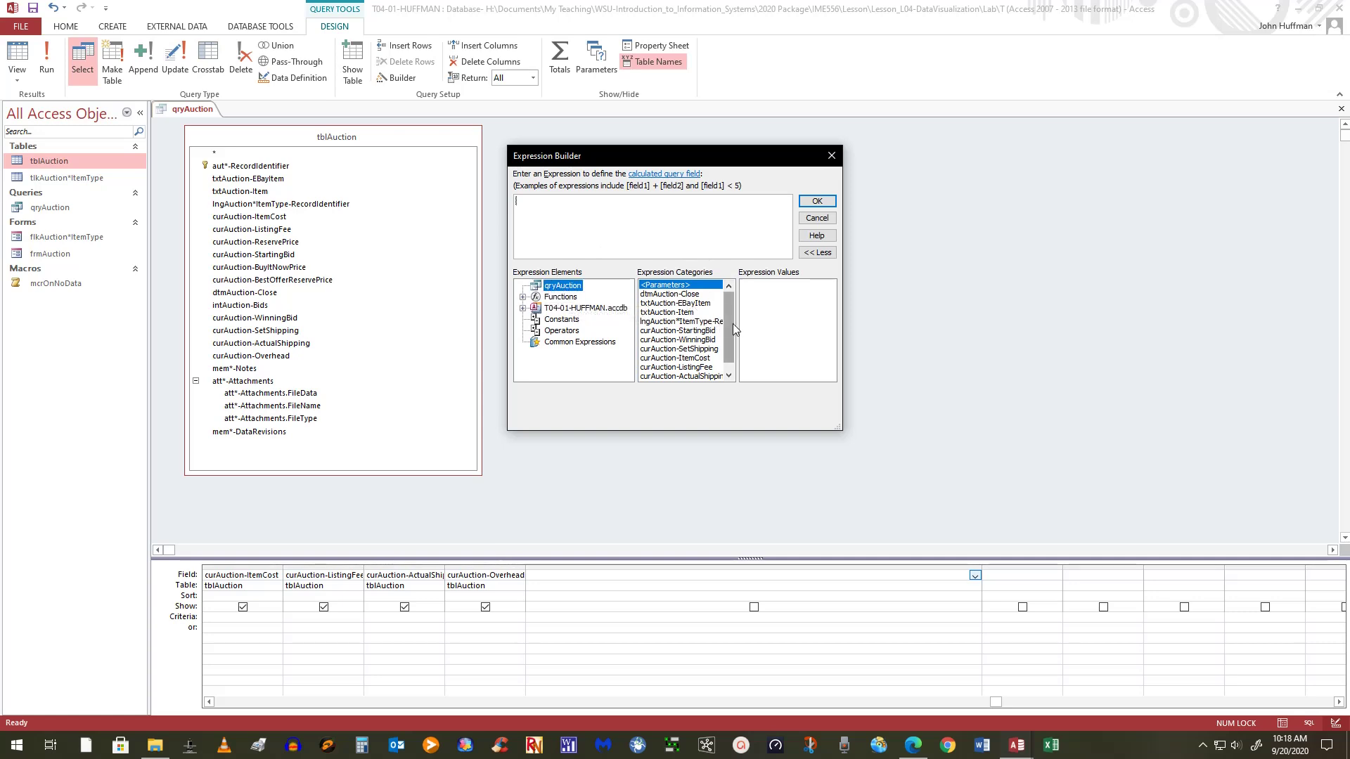
drag(733, 324, 737, 290)
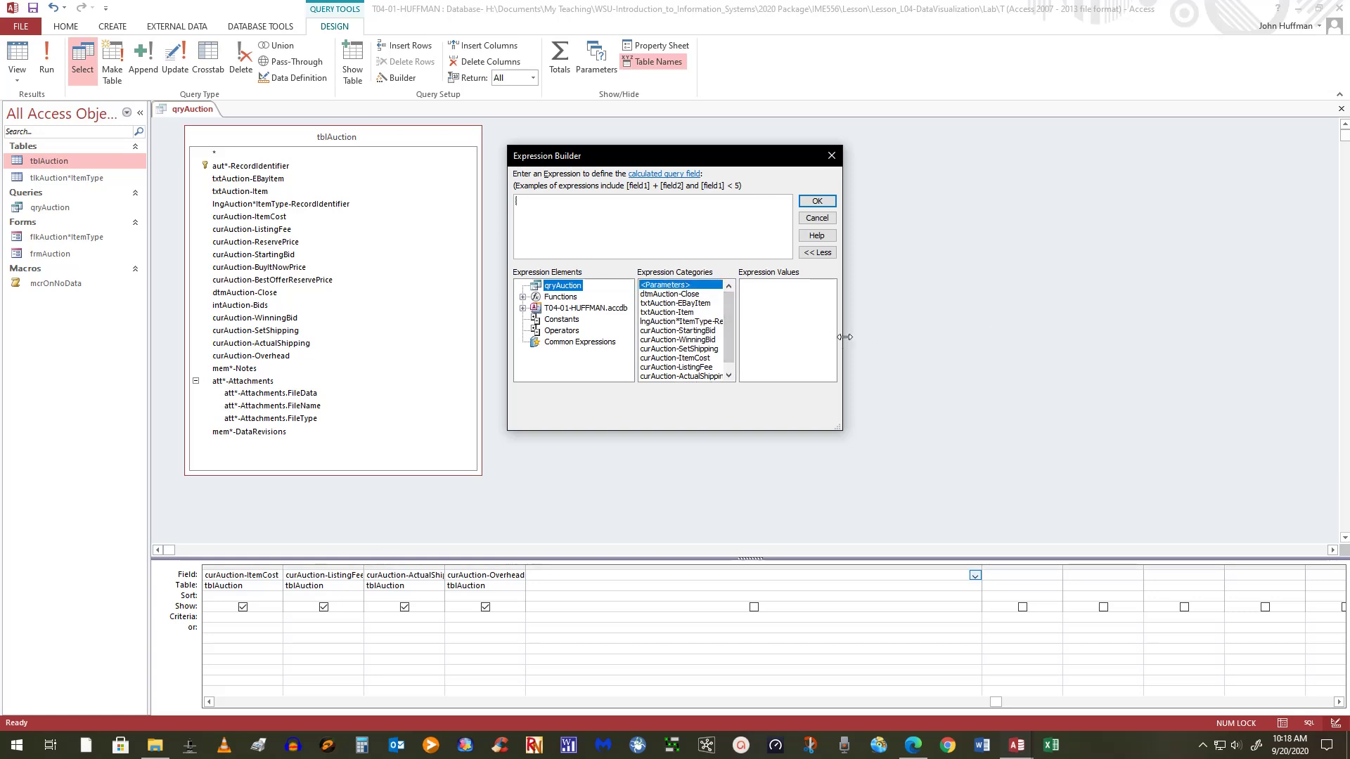
drag(841, 336, 1070, 329)
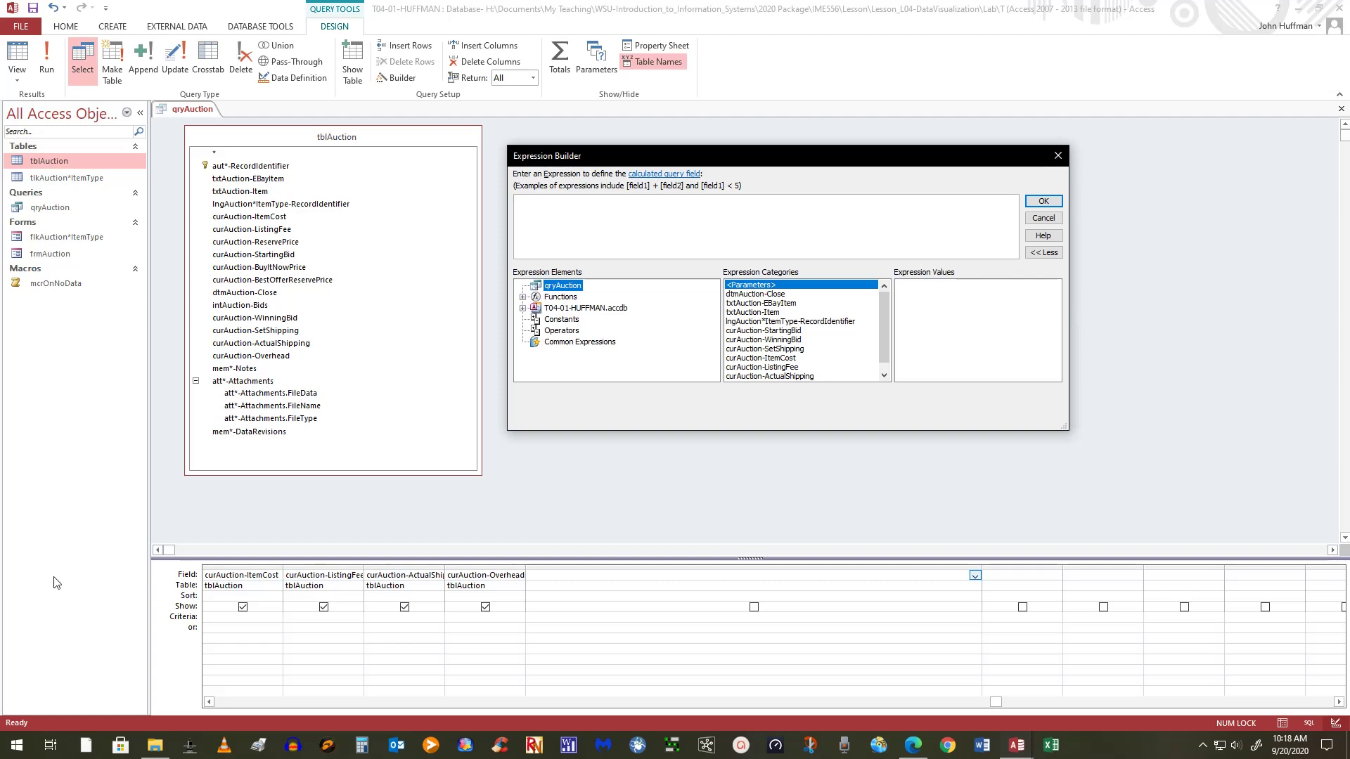
Step: Define the calculated field Sale: [curAuction-WinningBid]+[curAuction-SetShipping] and narrow its column to fit the expression
click(542, 213)
text(S)
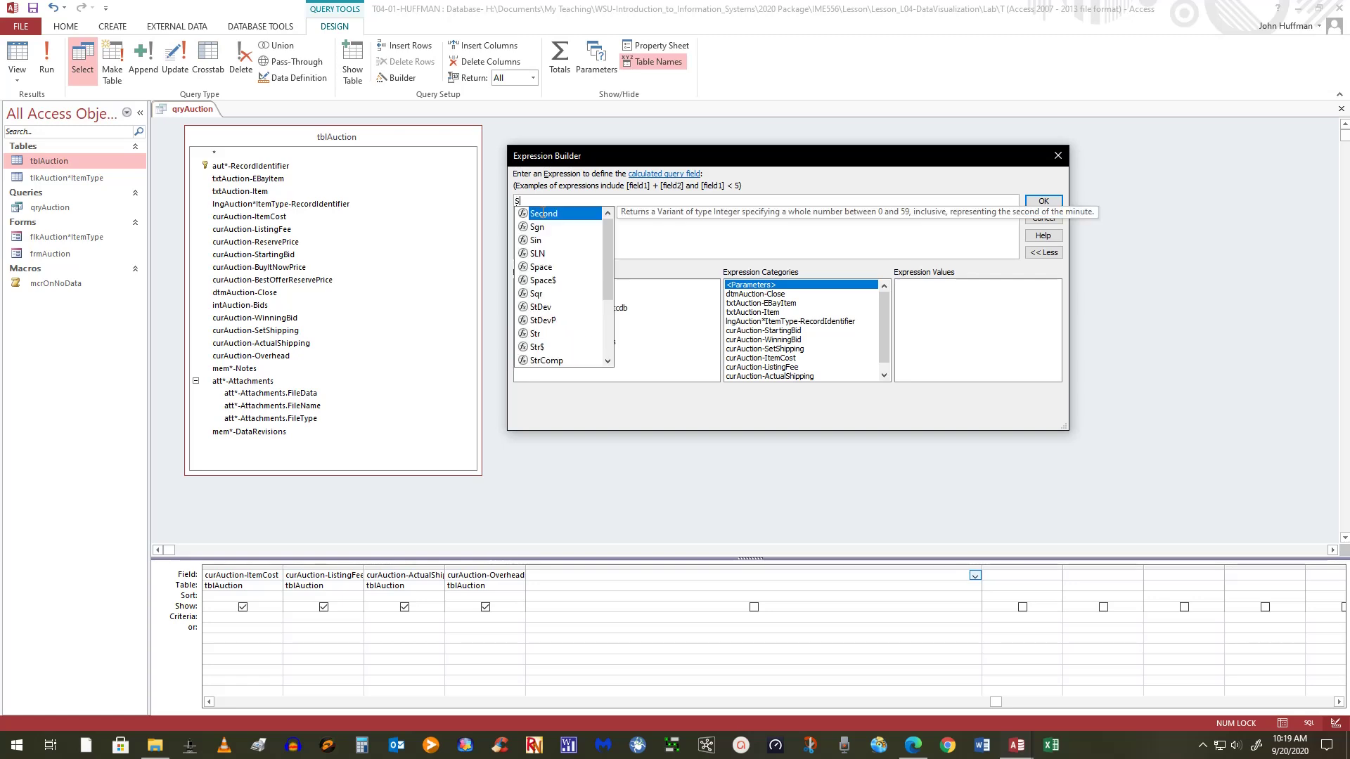
text(ale)
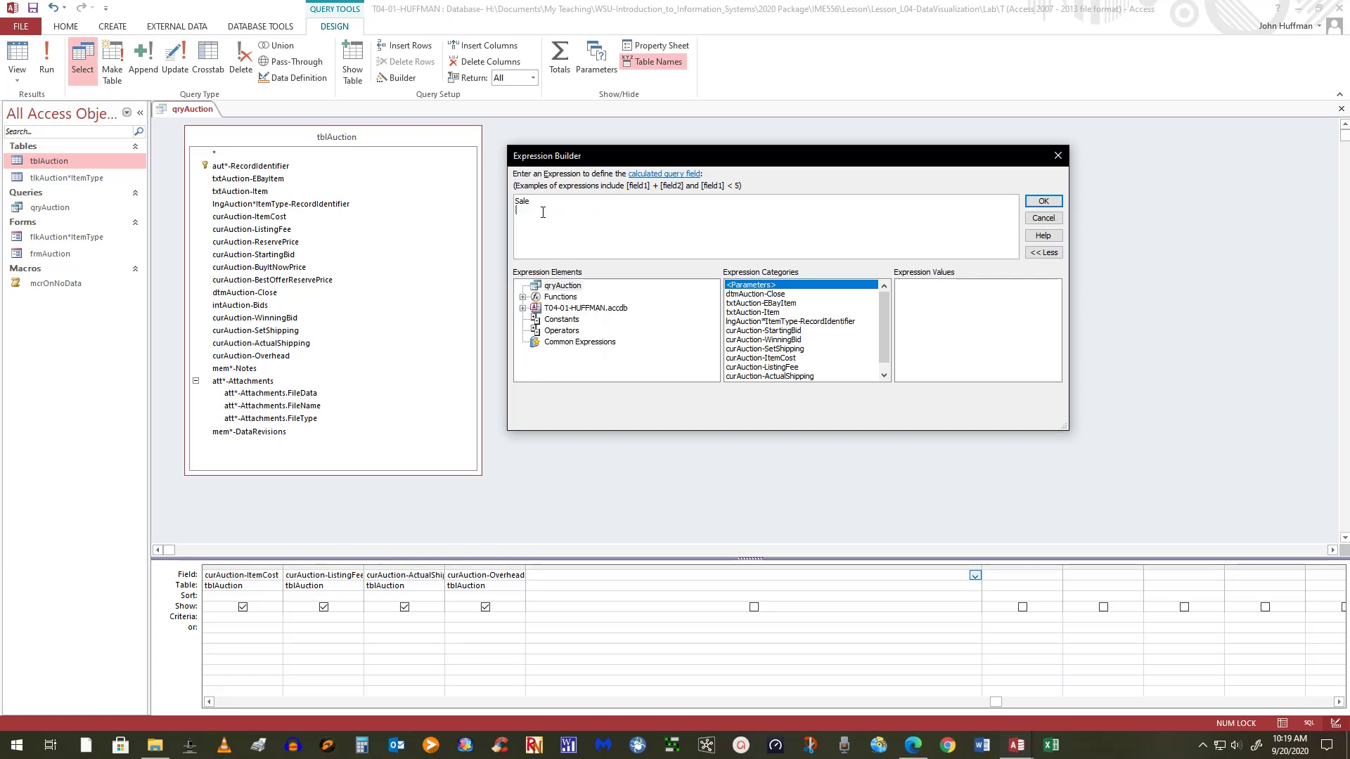
text(: [)
text(cur)
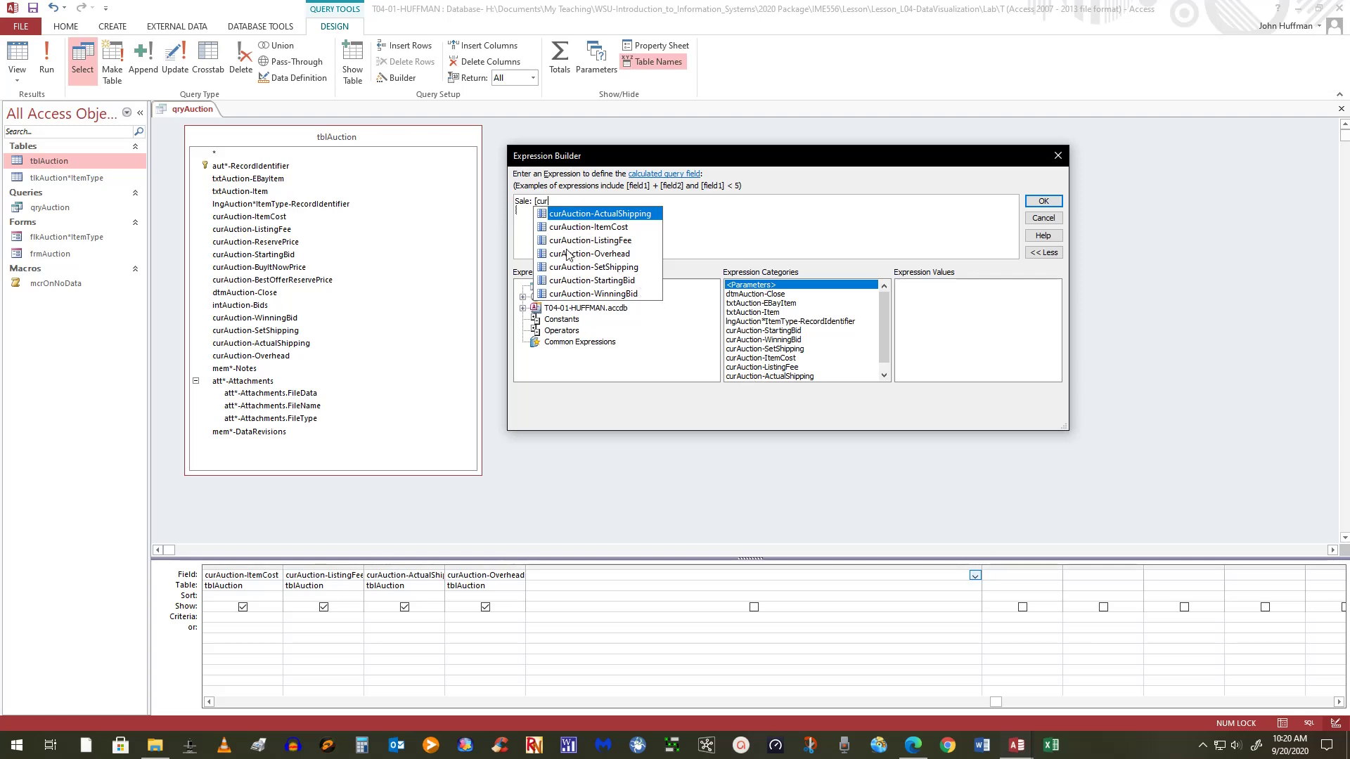
double_click(598, 294)
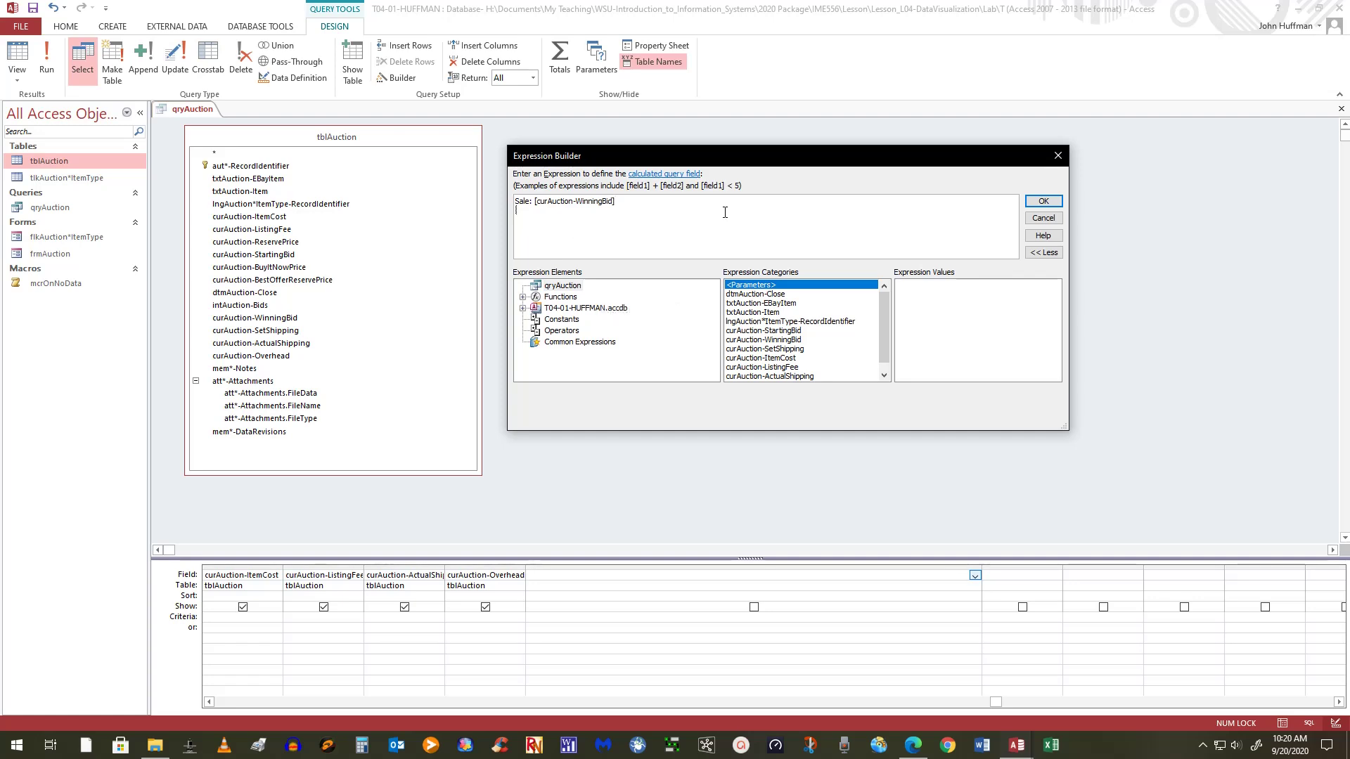
text(+)
double_click(778, 350)
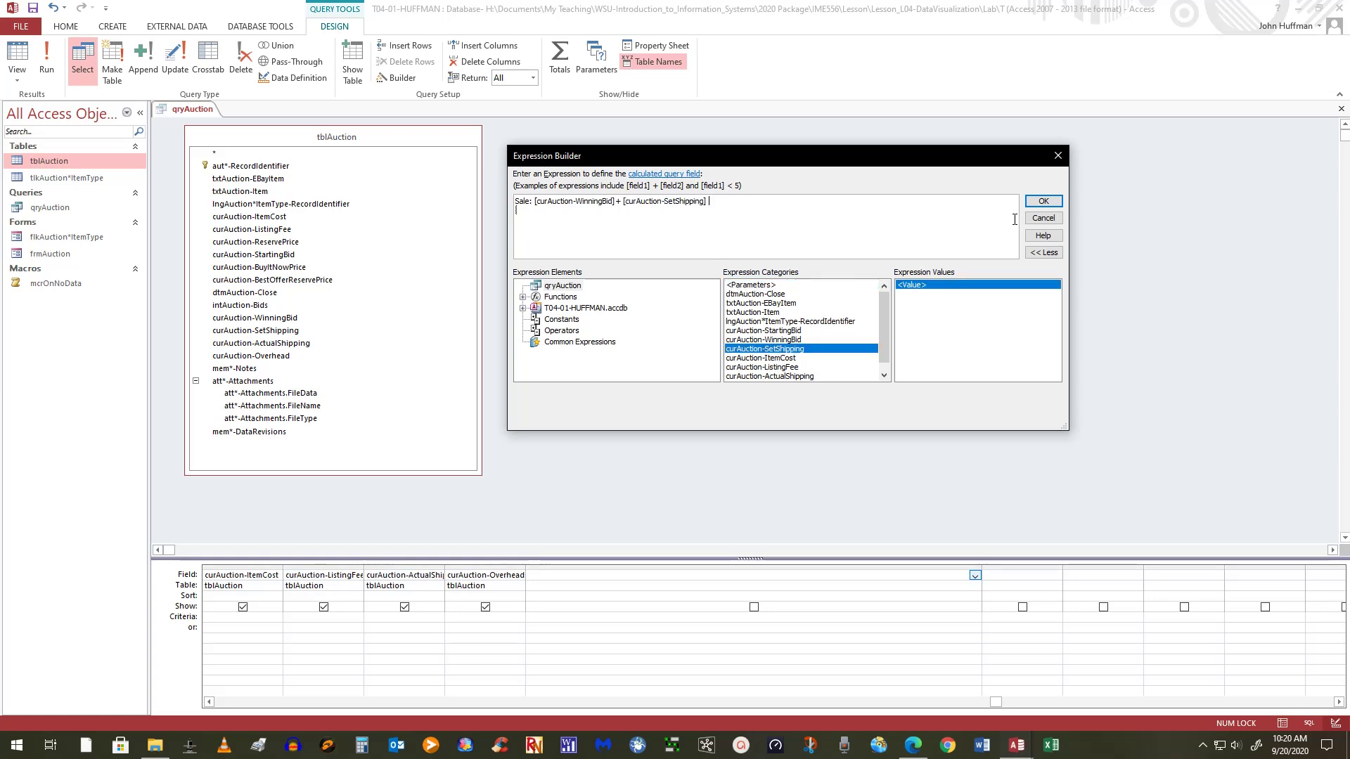
click(1044, 201)
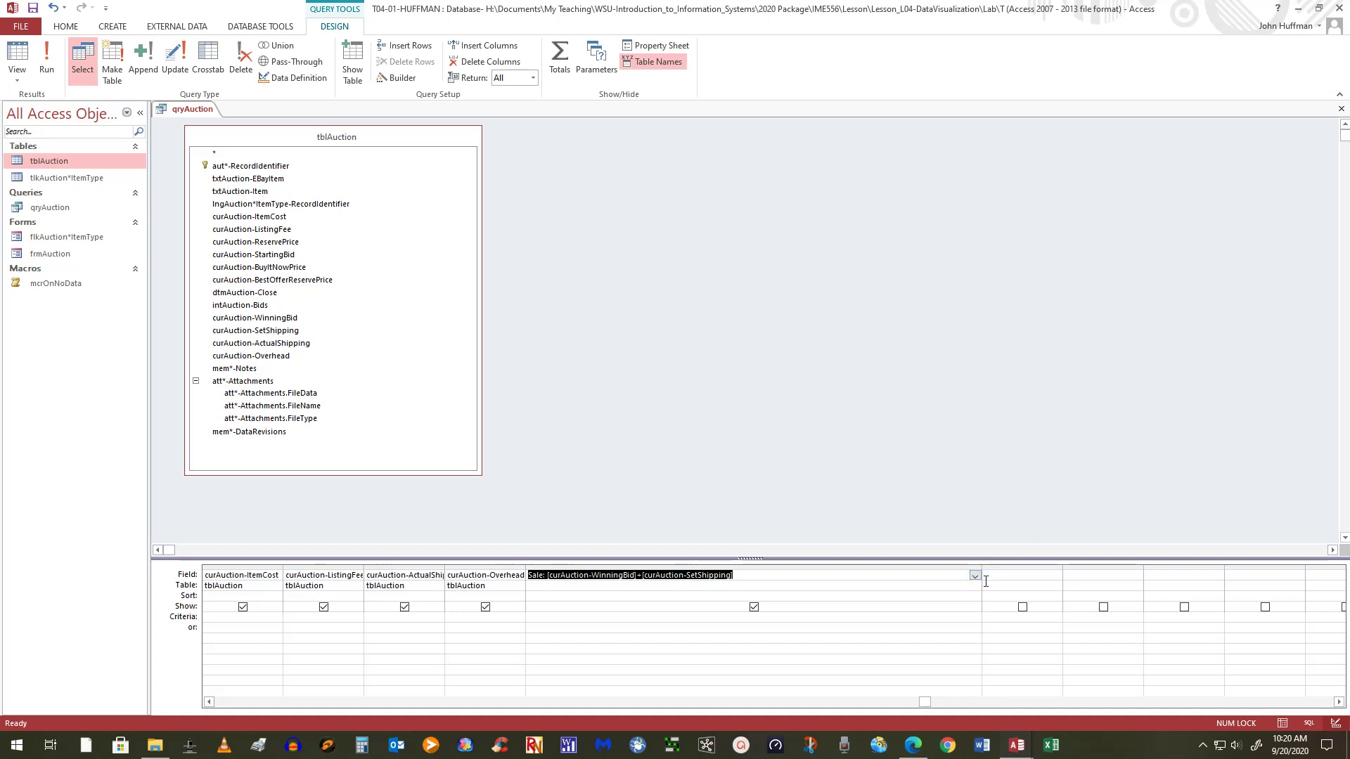
drag(981, 566, 758, 572)
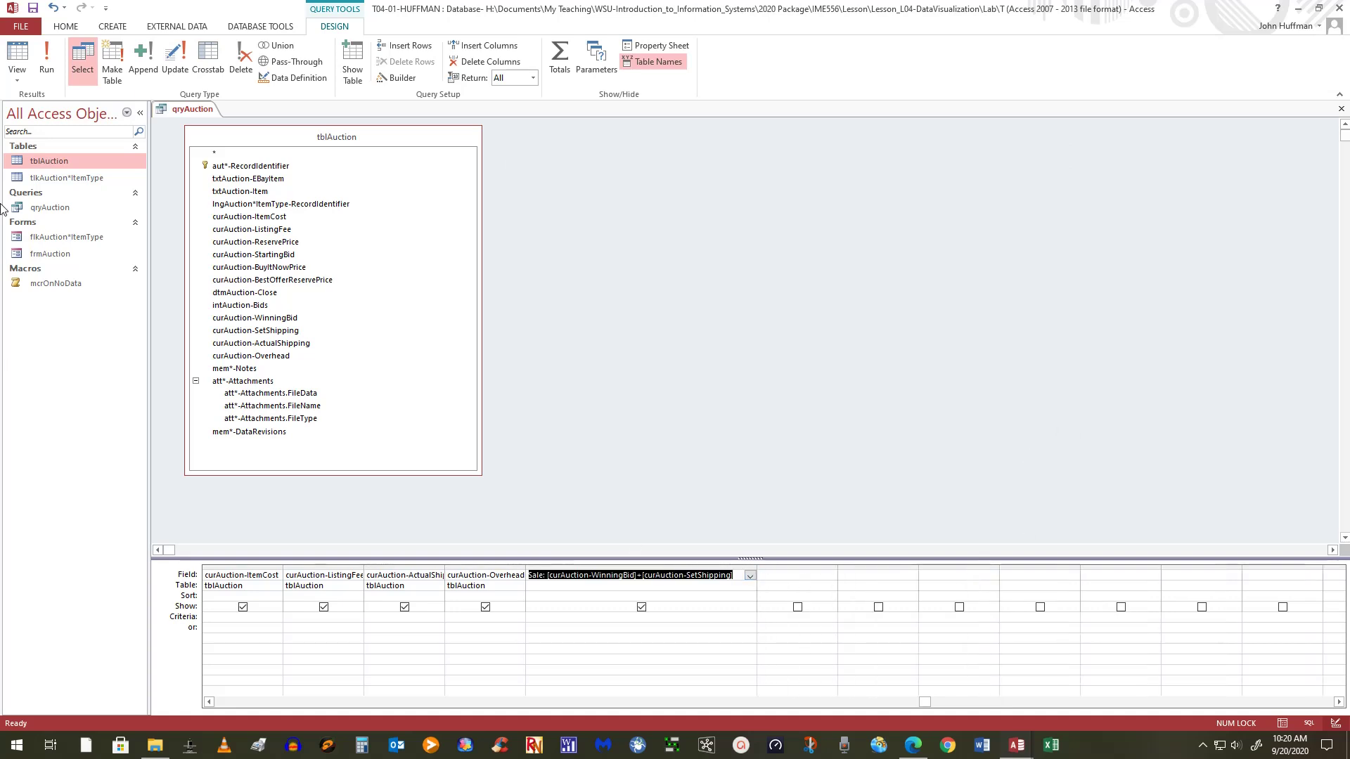
Step: Save qryAuction and run it to check the Sale column, returning to the query design
click(32, 8)
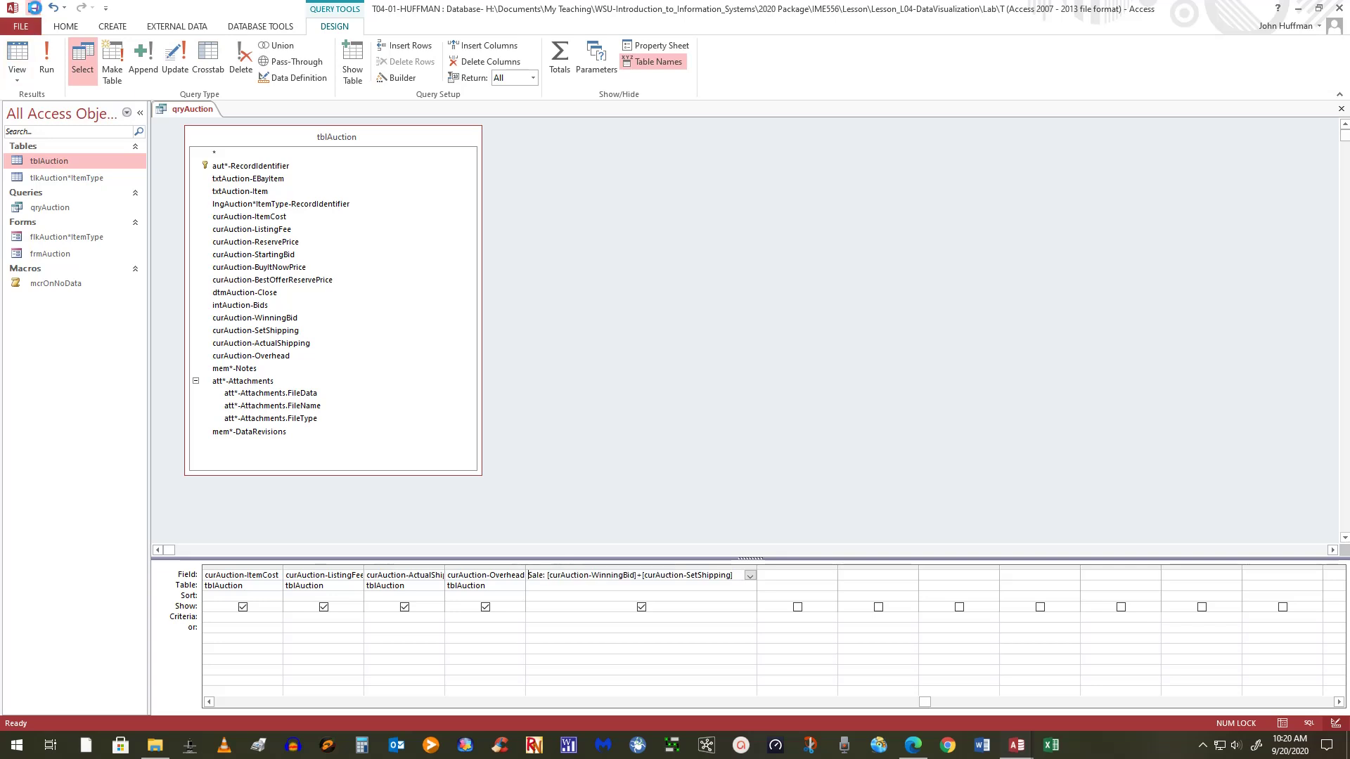
click(46, 59)
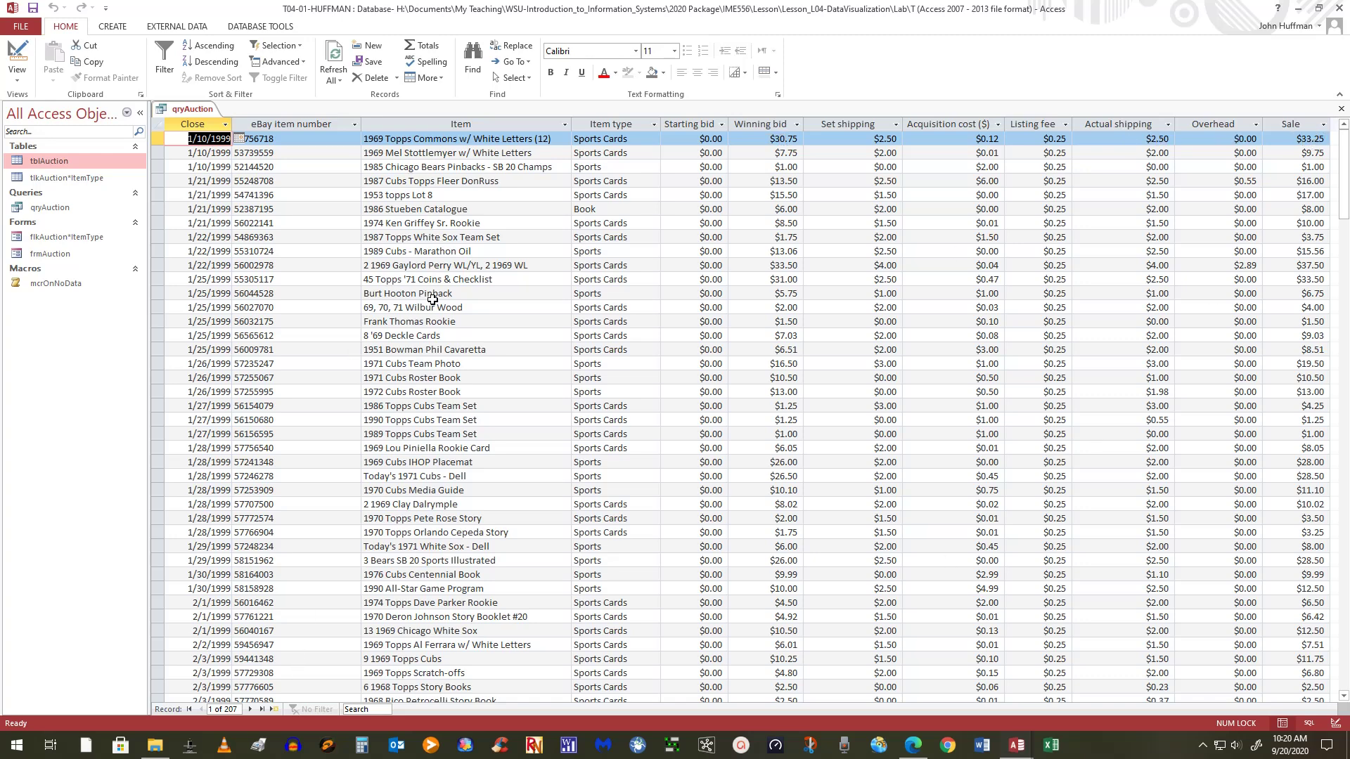
click(17, 56)
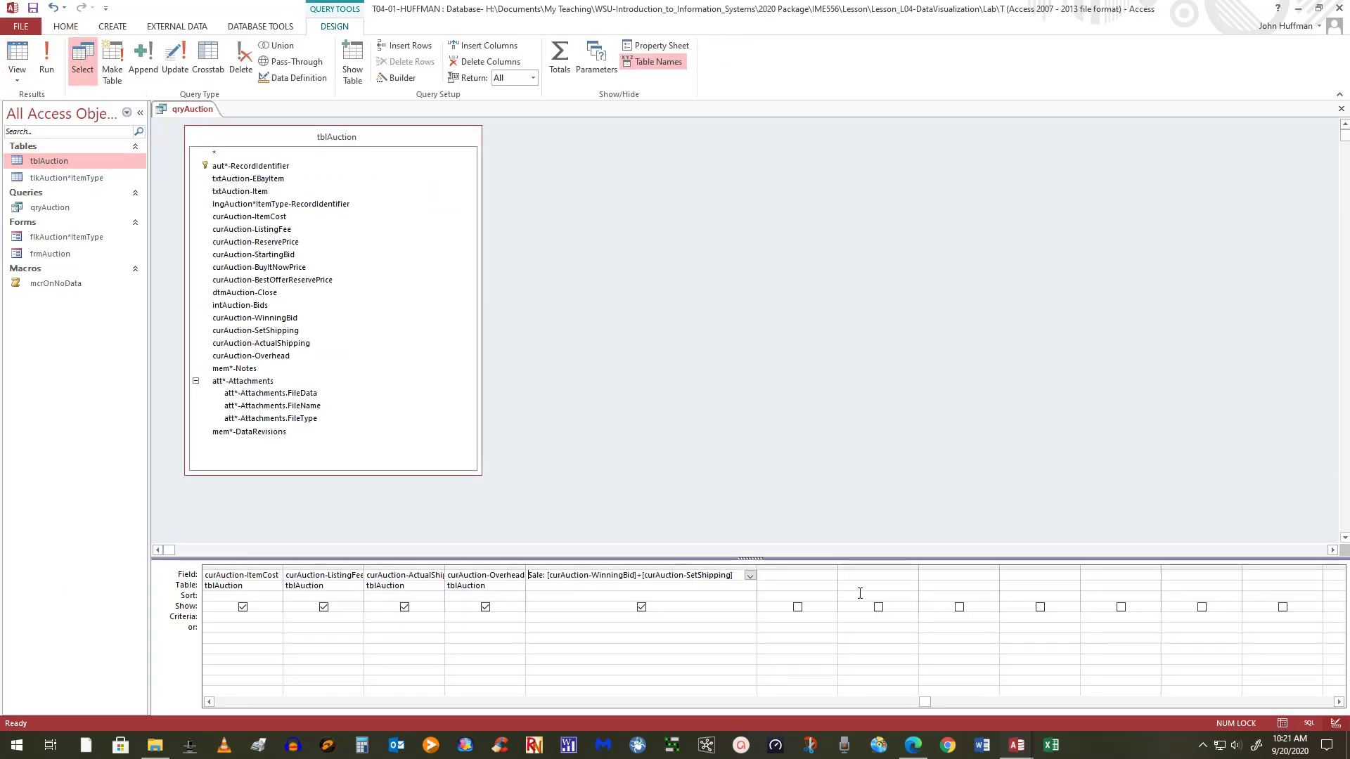
Step: Widen the empty column after Sale and start the calculated field Expense with [curAuction-ItemCost] in the Expression Builder
drag(837, 565, 1166, 558)
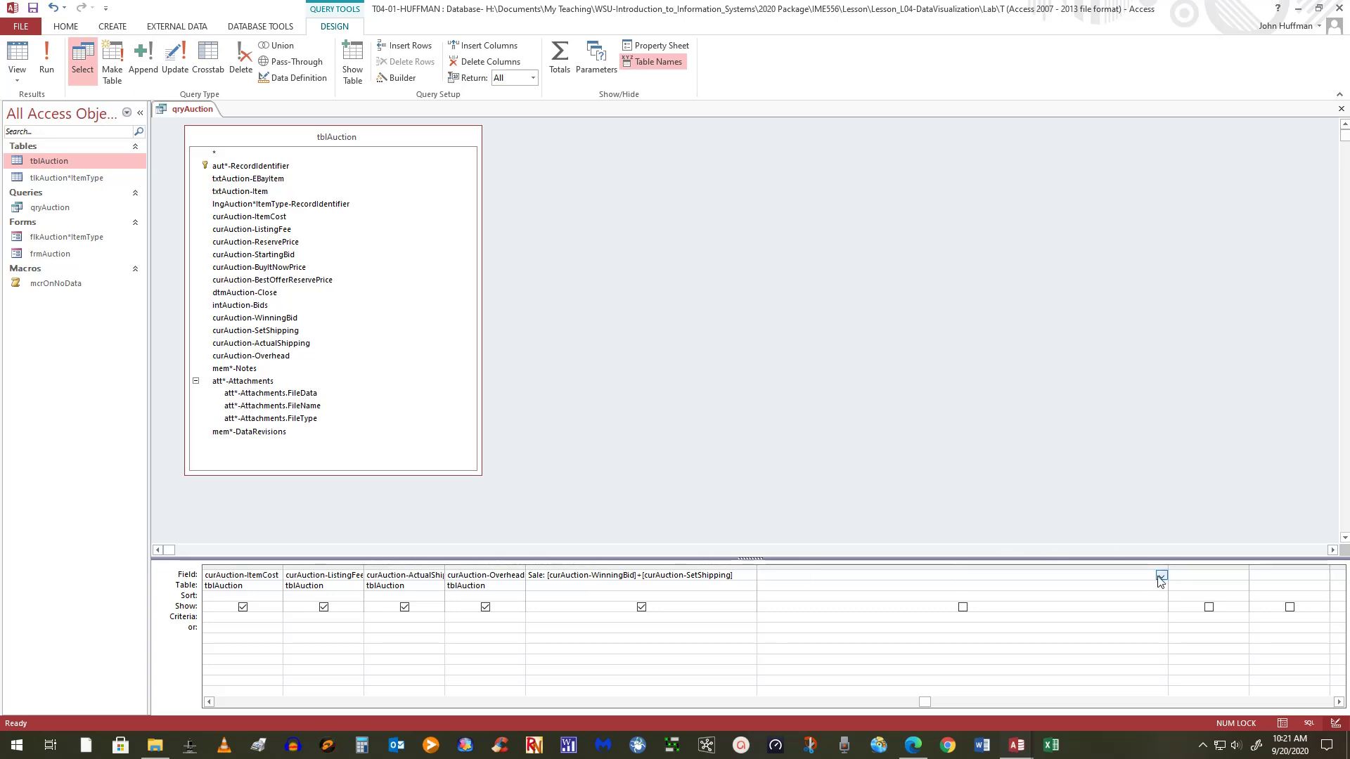
right_click(1004, 576)
click(1038, 670)
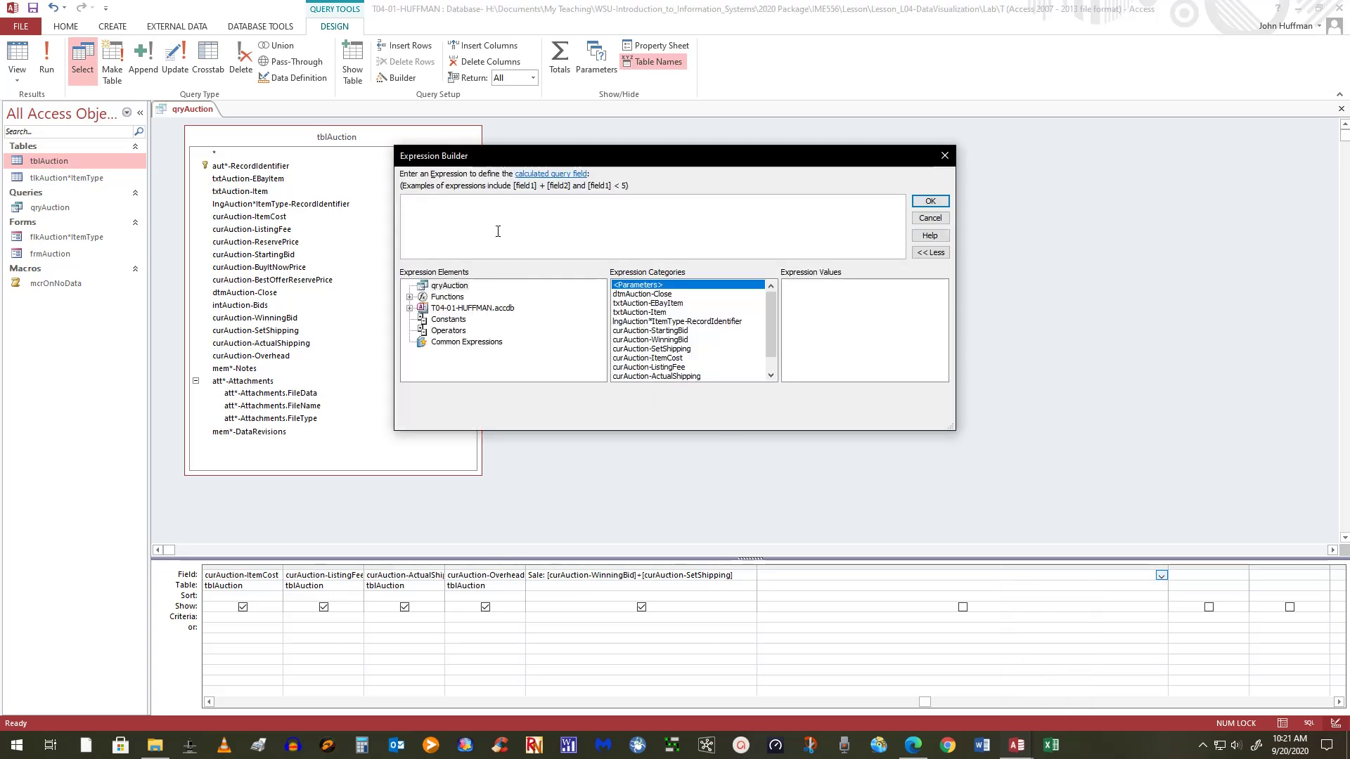
text(Expense:)
double_click(676, 358)
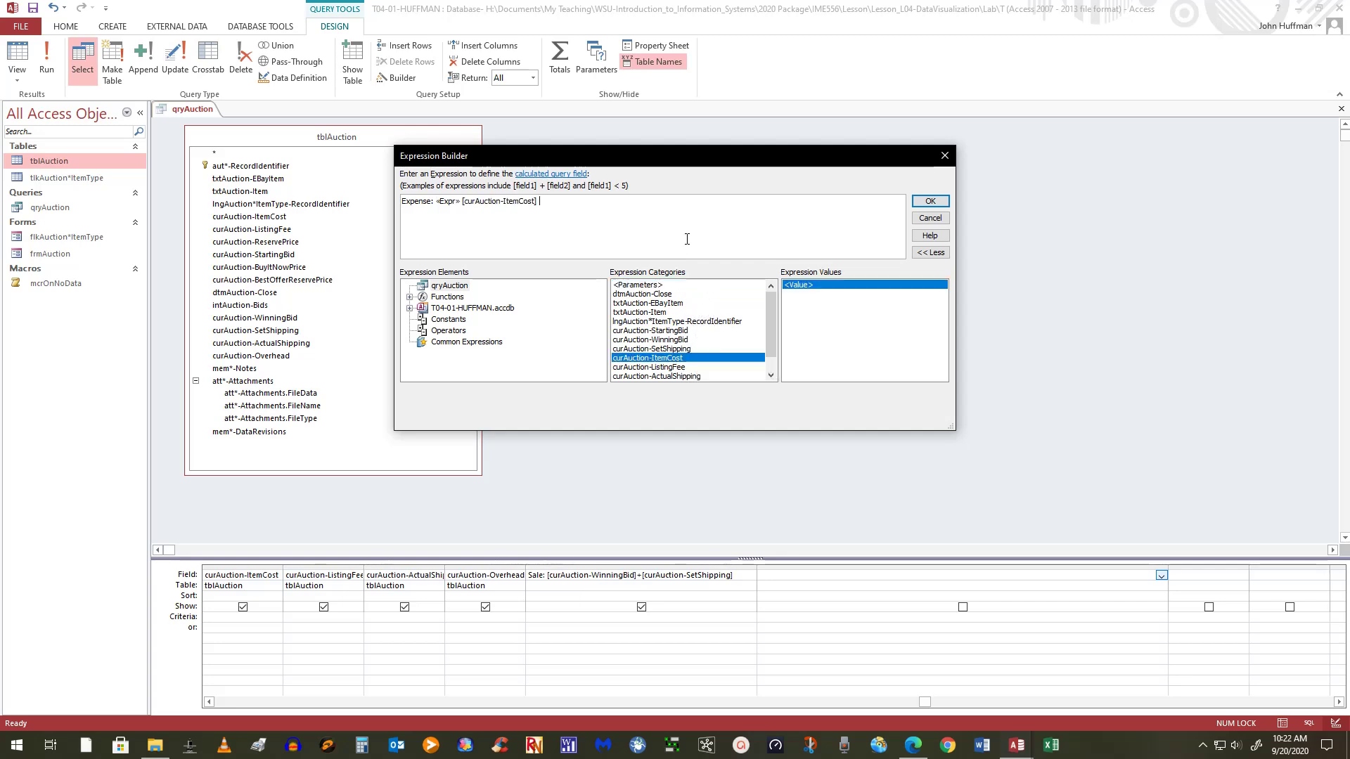
Step: Add [curAuction-ListingFee] to the Expense expression, replacing the mistakenly inserted [curAuction-SetShipping]
text(+)
double_click(661, 349)
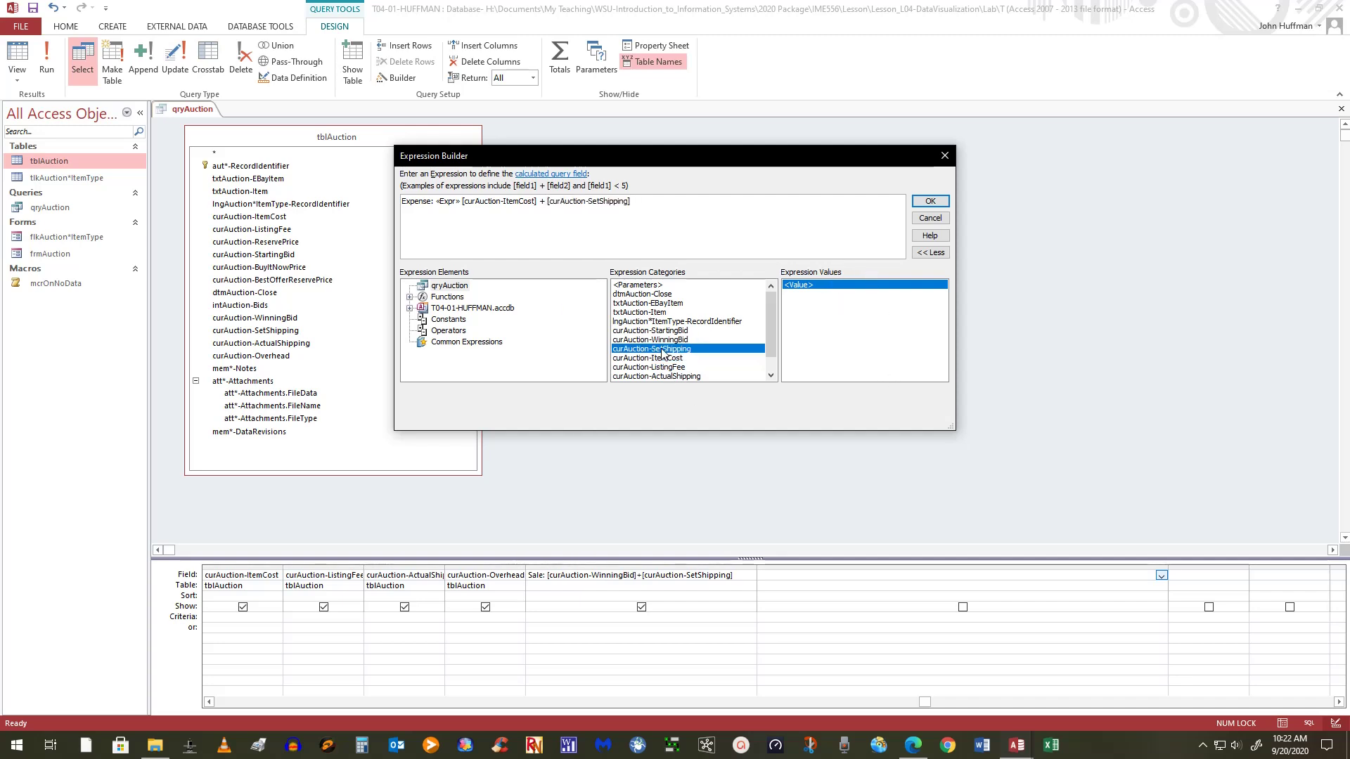
text(+)
key(BackSpace)
text(+)
key(BackSpace)
key(BackSpace)
key(BackSpace)
key(BackSpace)
key(BackSpace)
key(BackSpace)
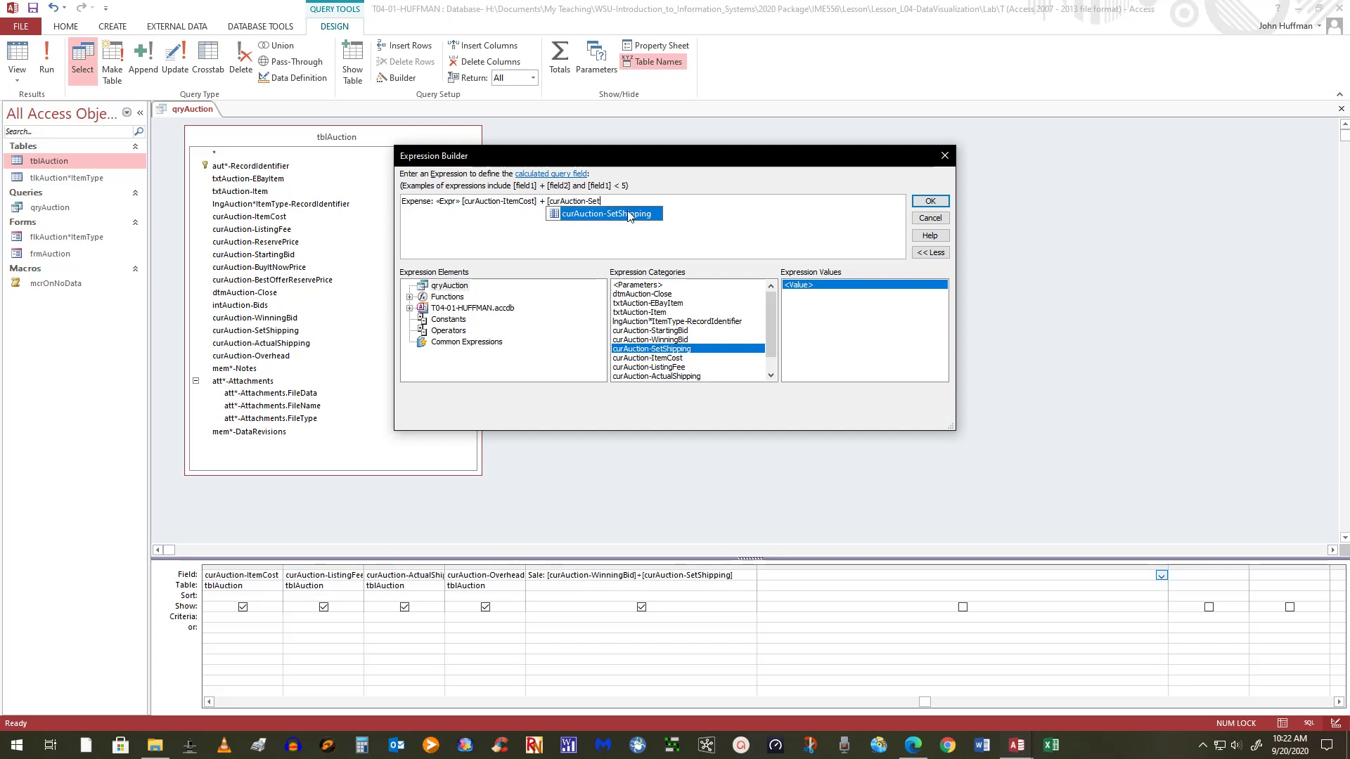
key(BackSpace)
key(BackSpace)
key(BackSpace)
key(BackSpace)
key(BackSpace)
key(BackSpace)
key(BackSpace)
key(BackSpace)
key(BackSpace)
key(BackSpace)
key(BackSpace)
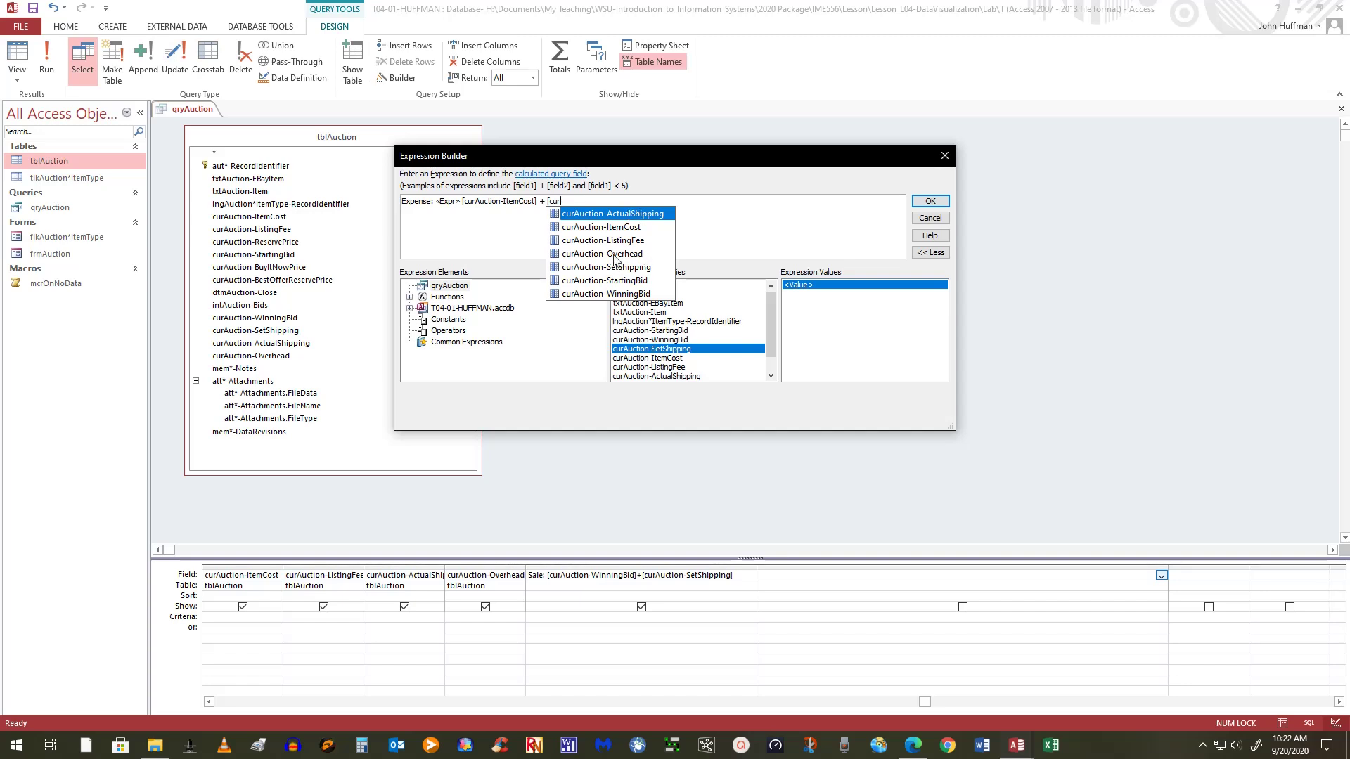
double_click(620, 240)
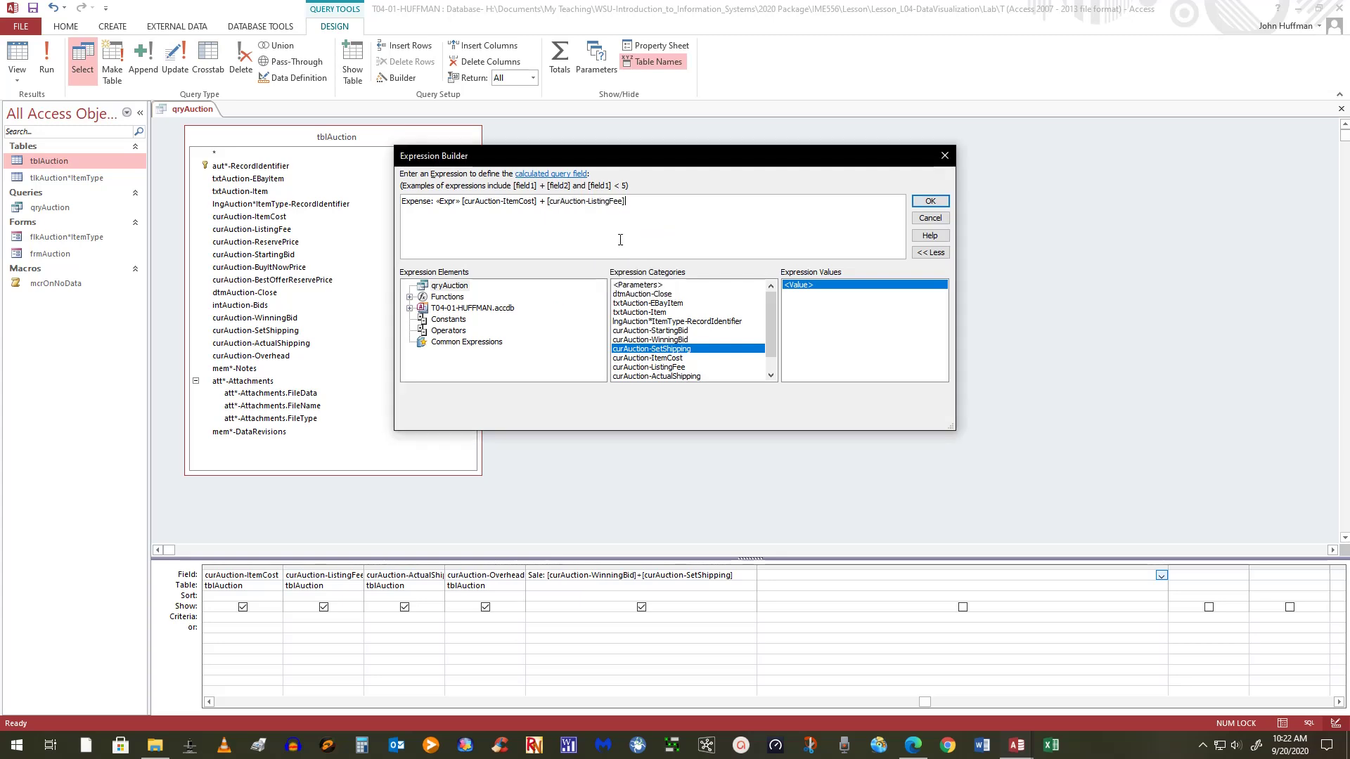
Step: Extend the Expense expression by adding [curAuction-ActualShipping] and [curAuction-Overhead] to the sum
text(+)
double_click(678, 376)
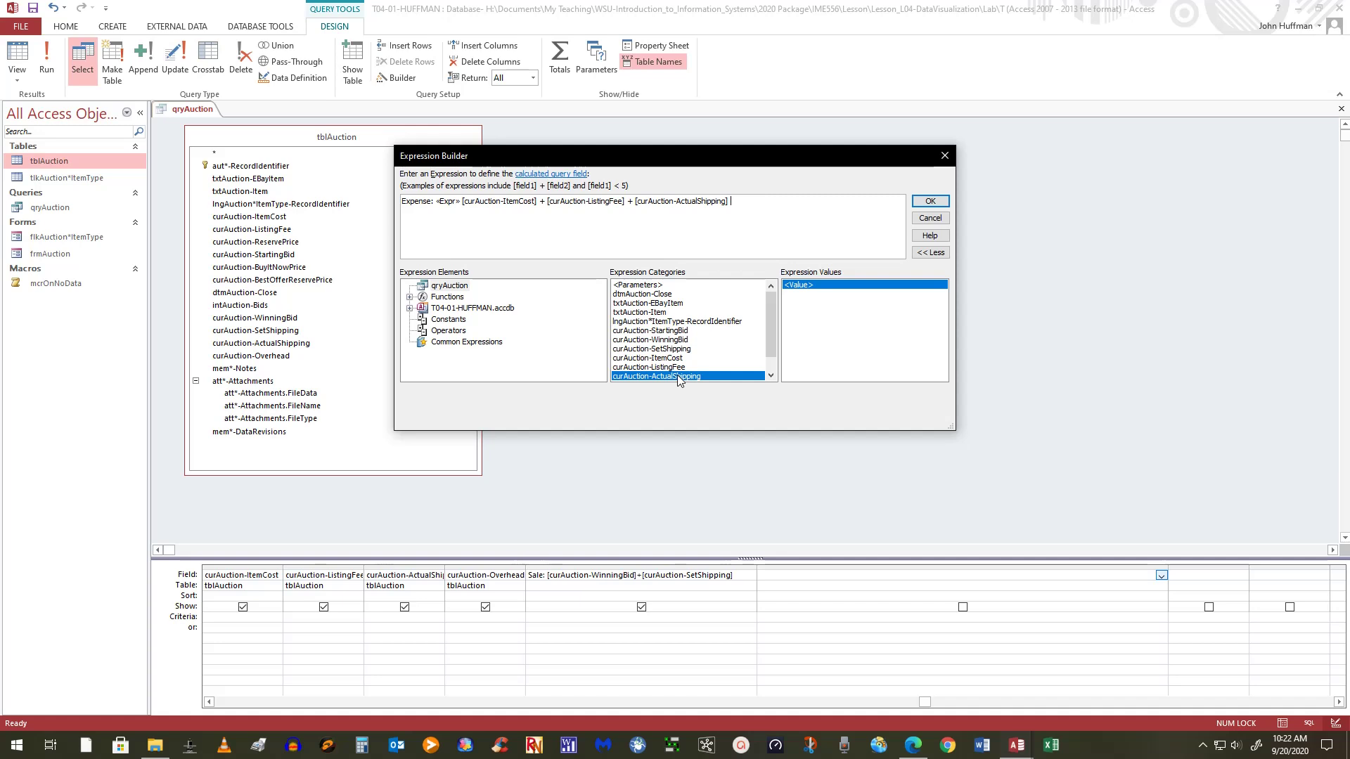
text(+)
scroll(774, 371, down, 2)
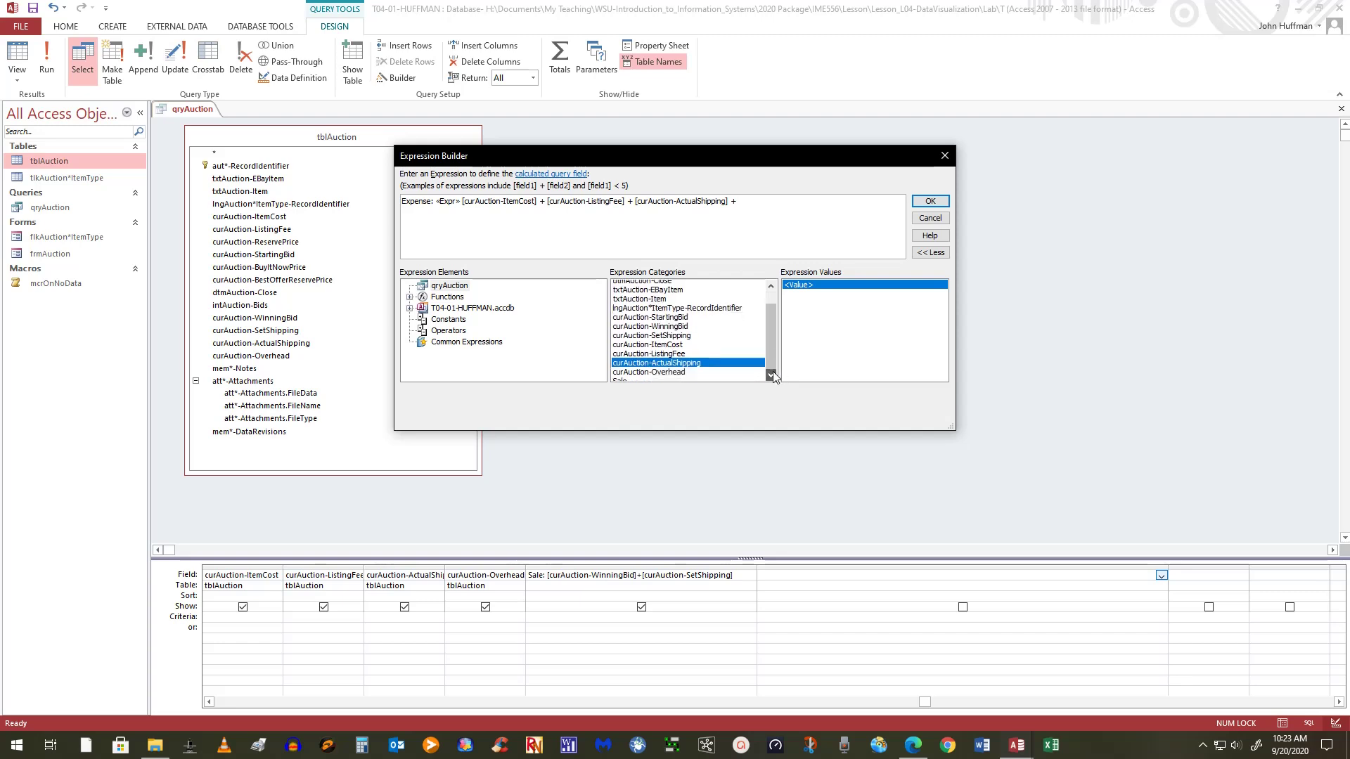
double_click(668, 367)
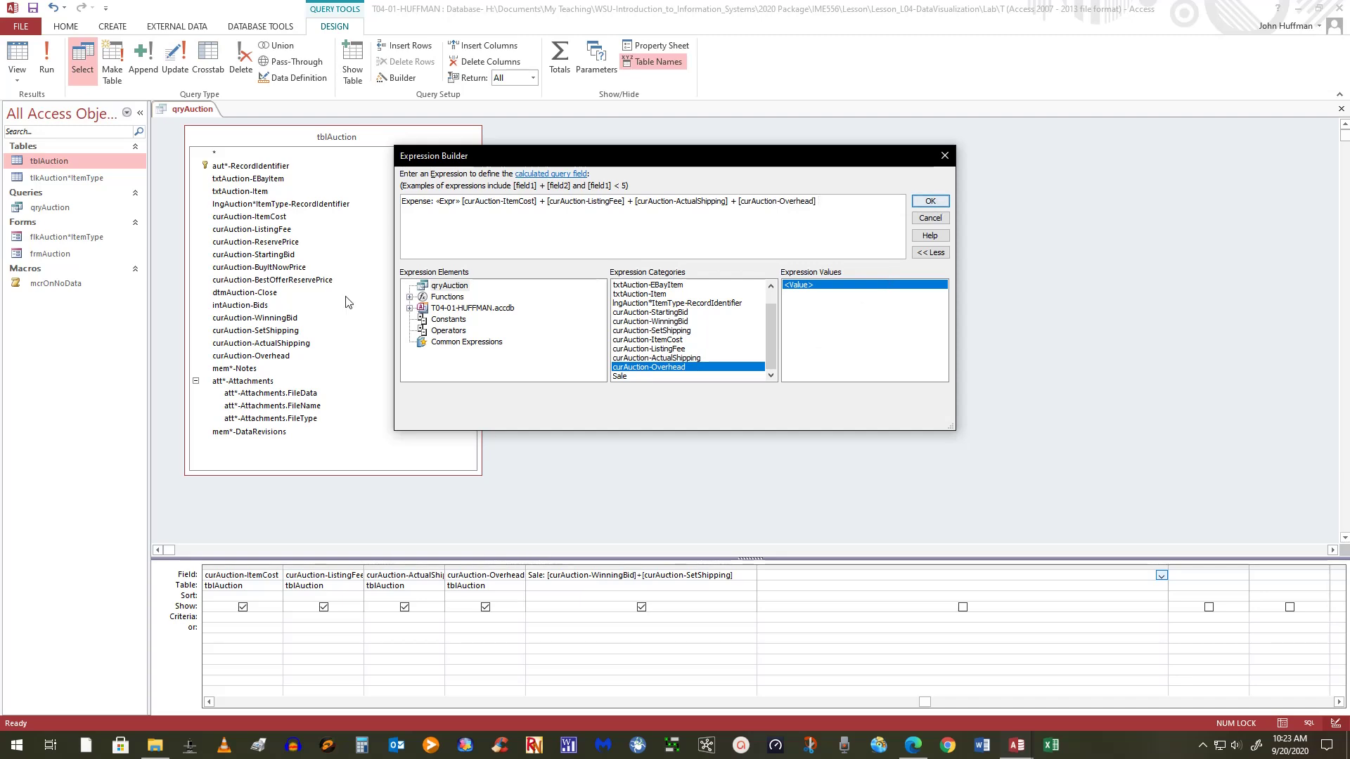
Step: Remove the «Expr» placeholder and the extra space from the Expense expression, and accept the expression
double_click(448, 202)
key(Delete)
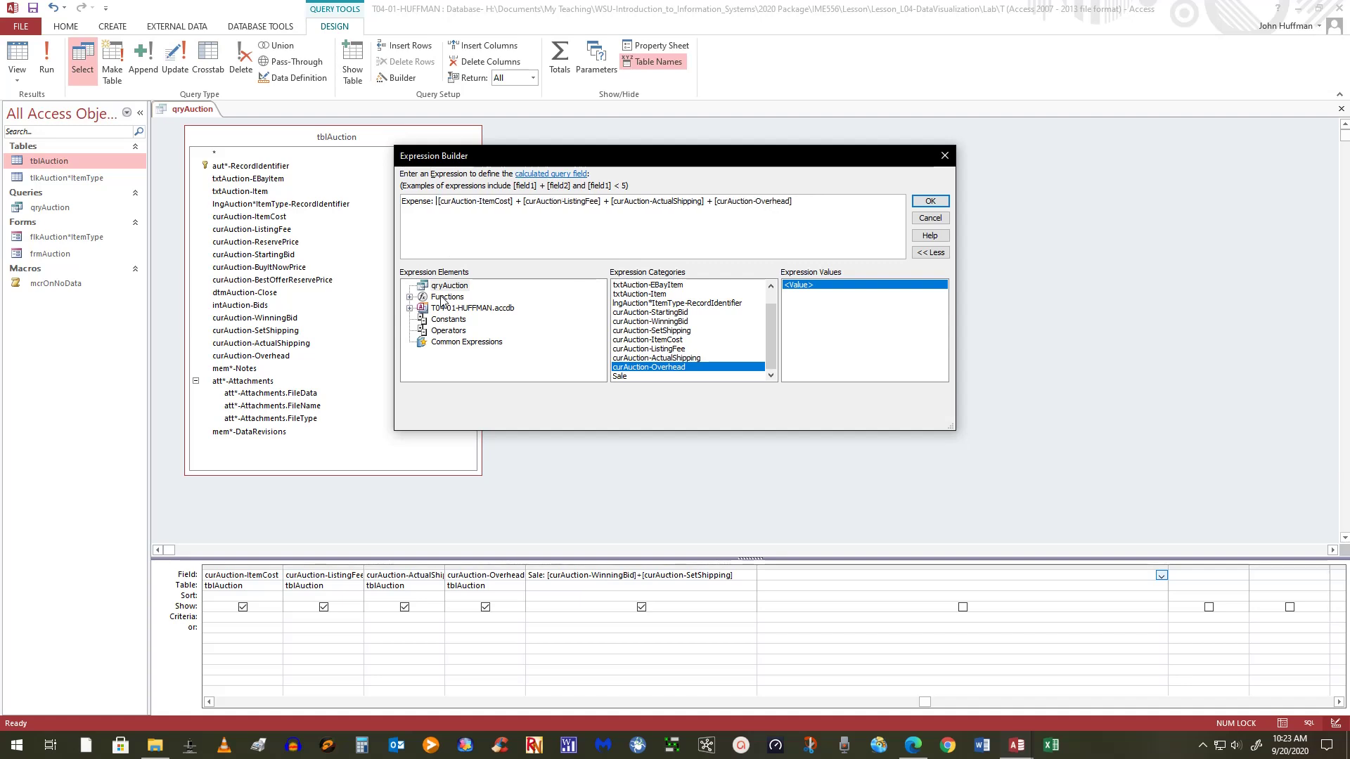
key(BackSpace)
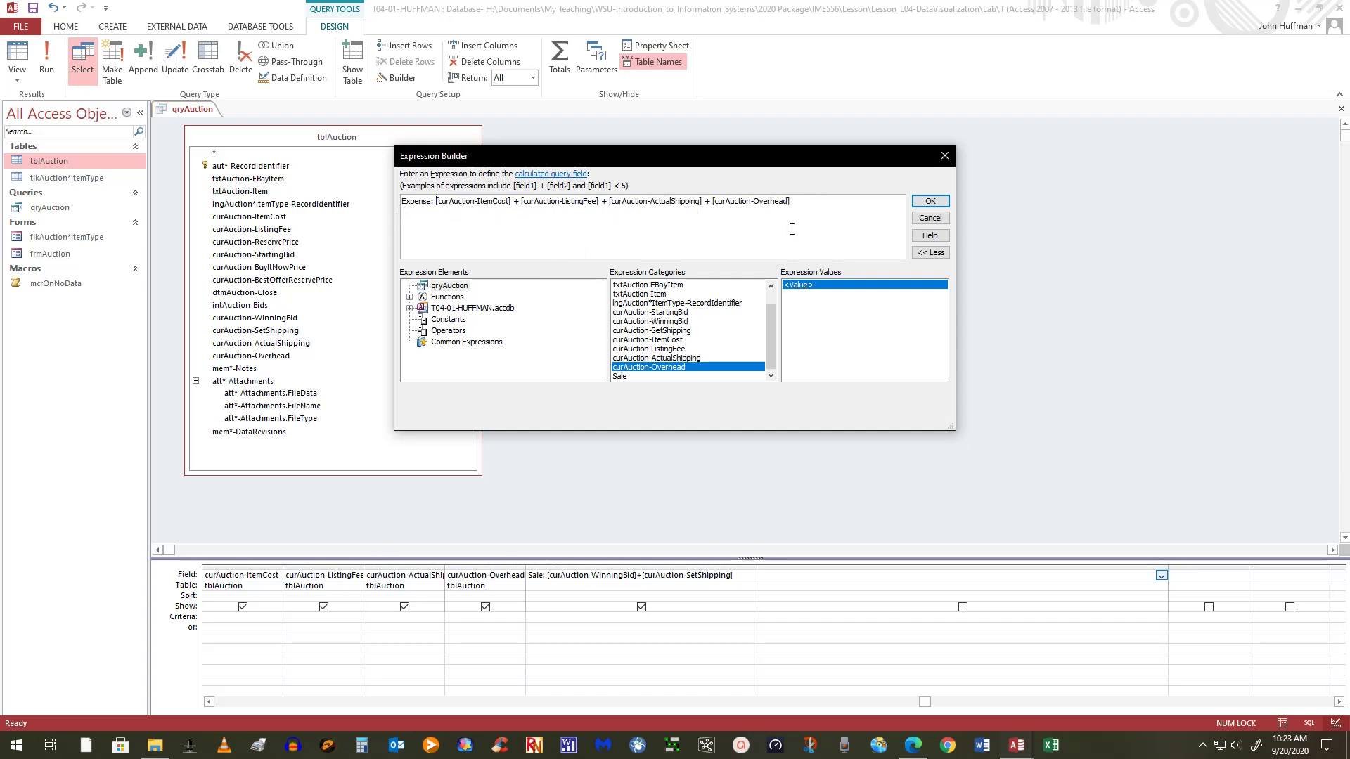
click(929, 202)
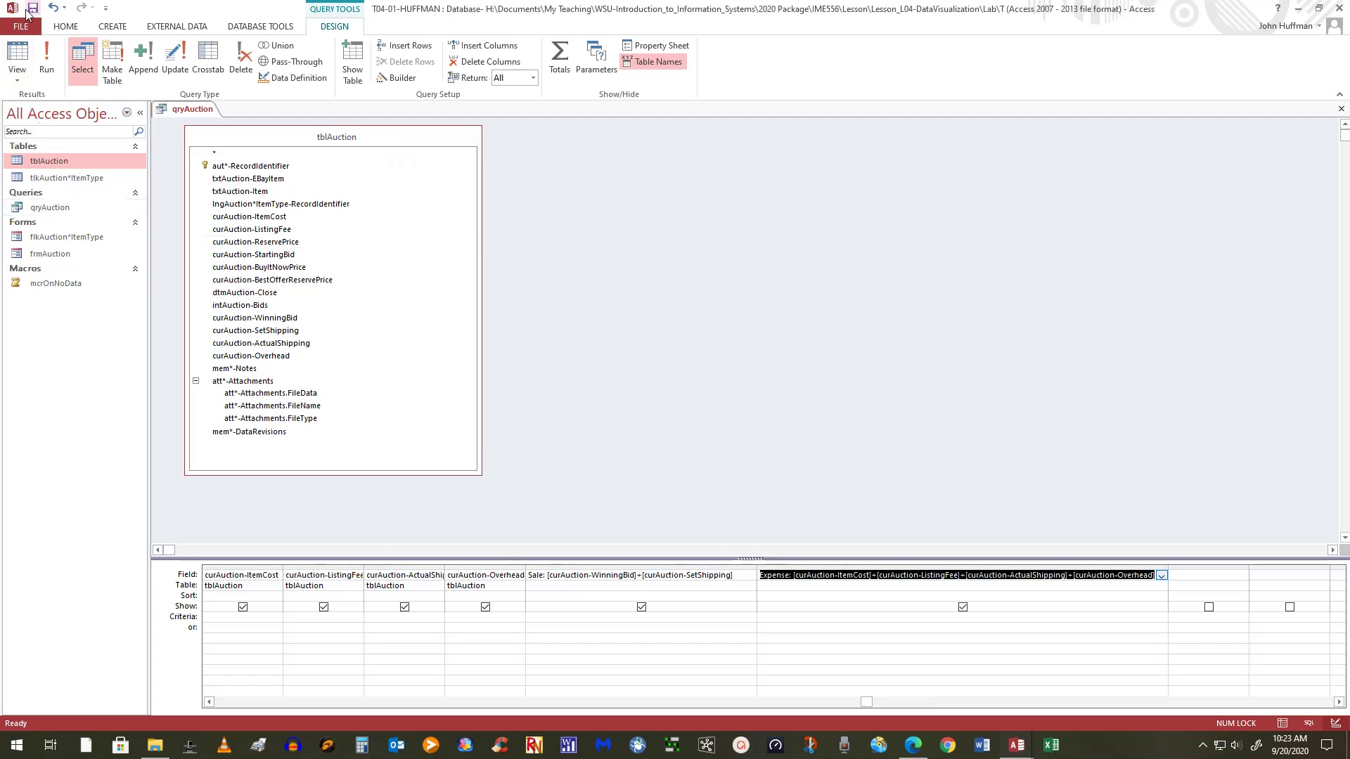
Step: Run qryAuction to check the Expense column against its cost fields, returning to the query design
click(45, 68)
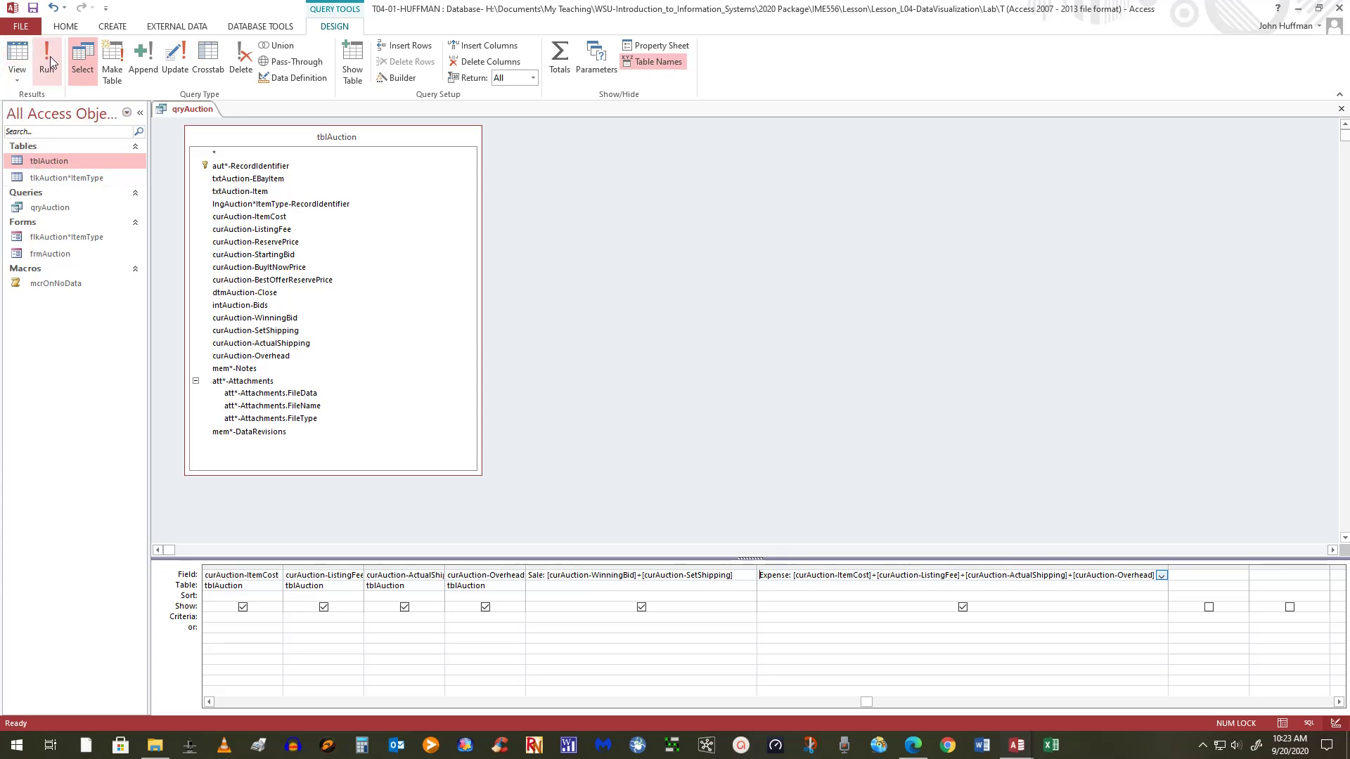
click(21, 52)
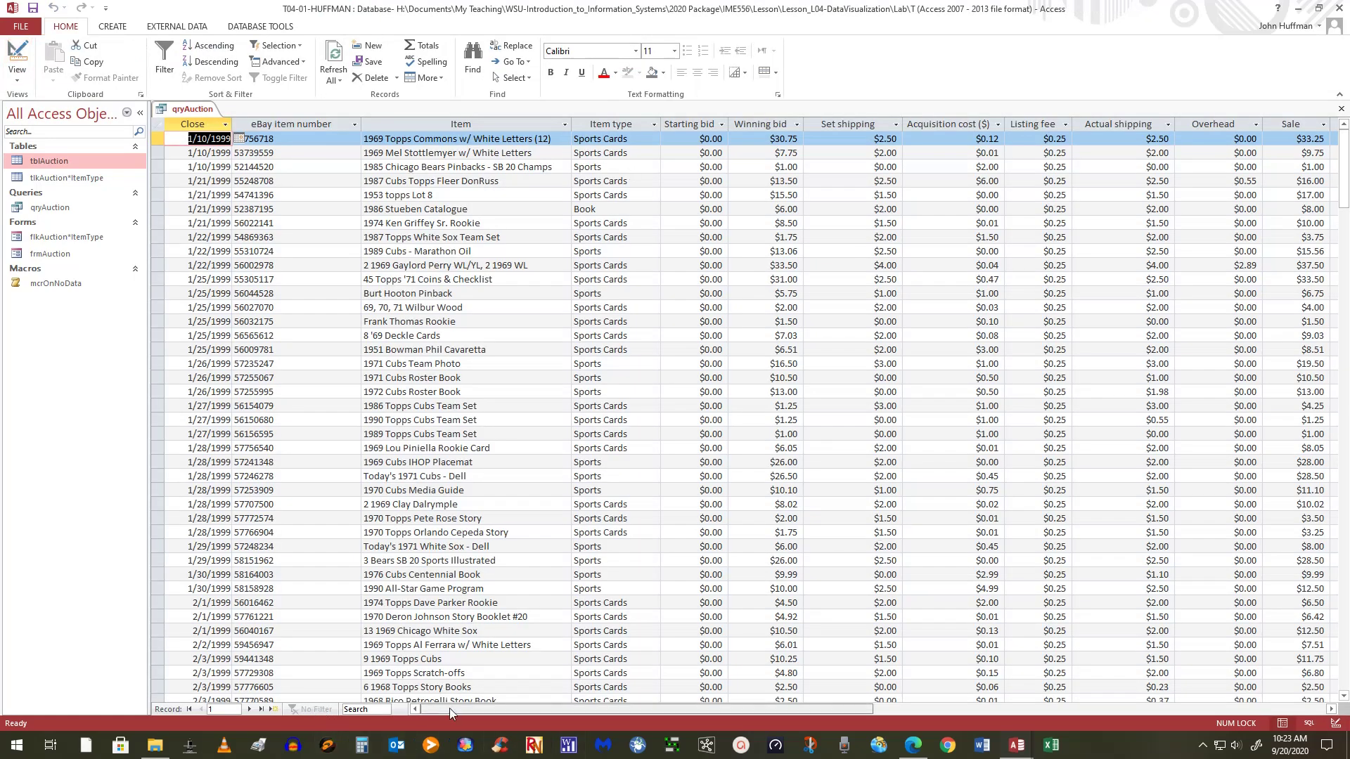
drag(449, 708, 626, 710)
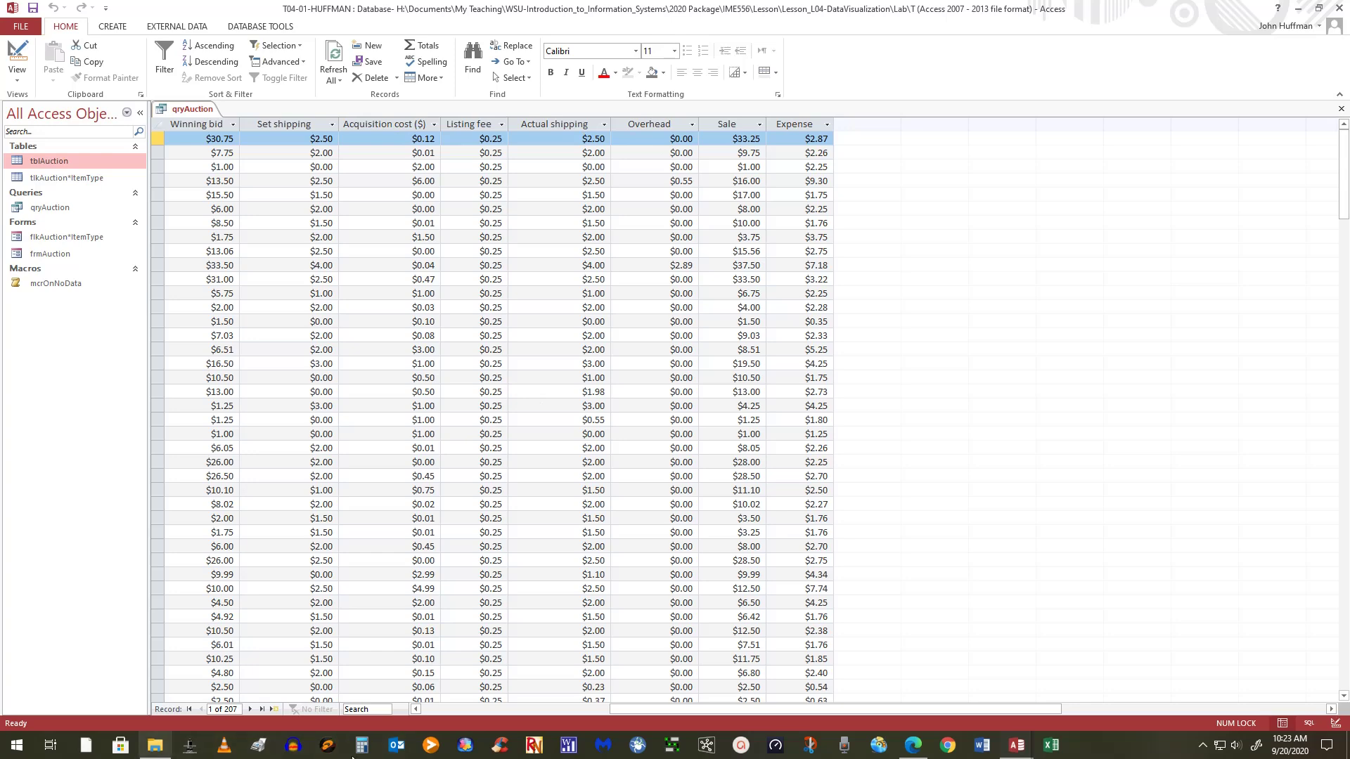
click(17, 54)
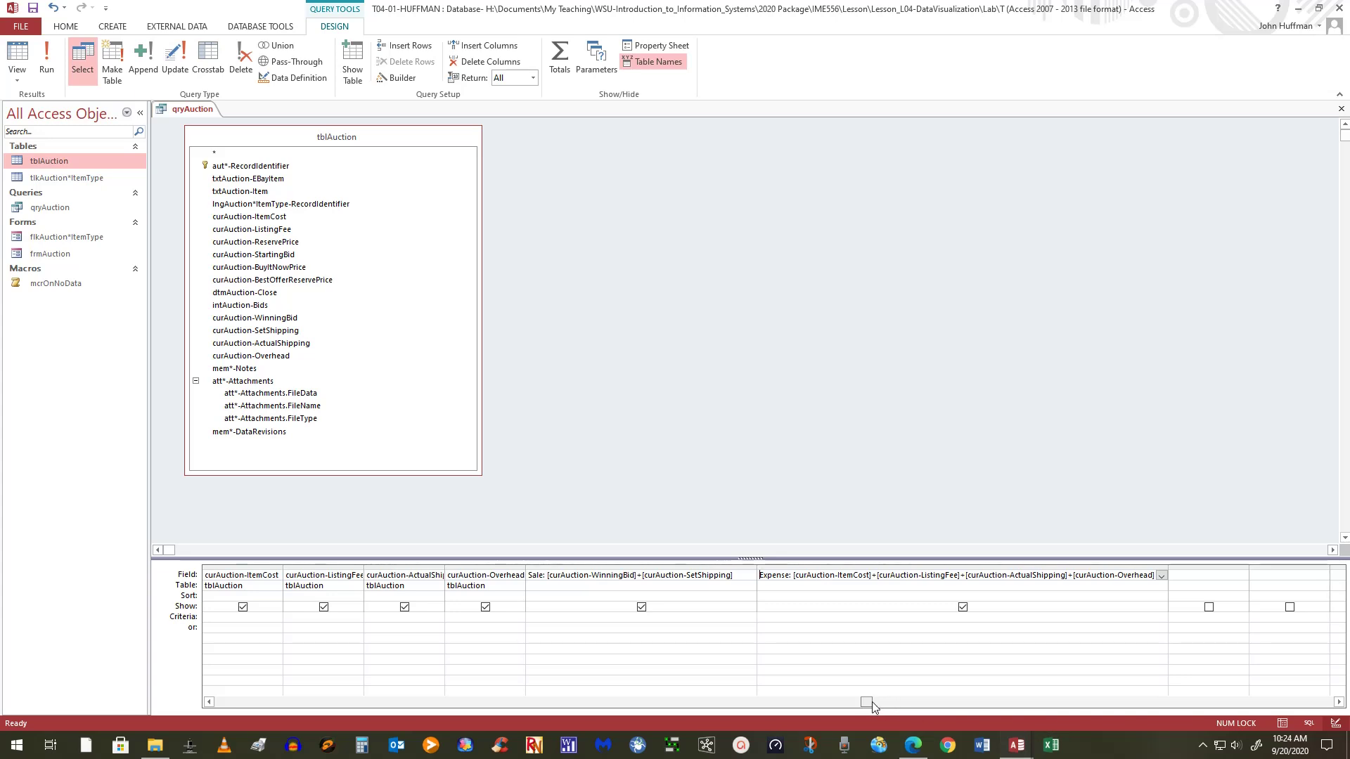
Step: Open the Expression Builder for the first empty field after Expense in the query grid
click(1337, 702)
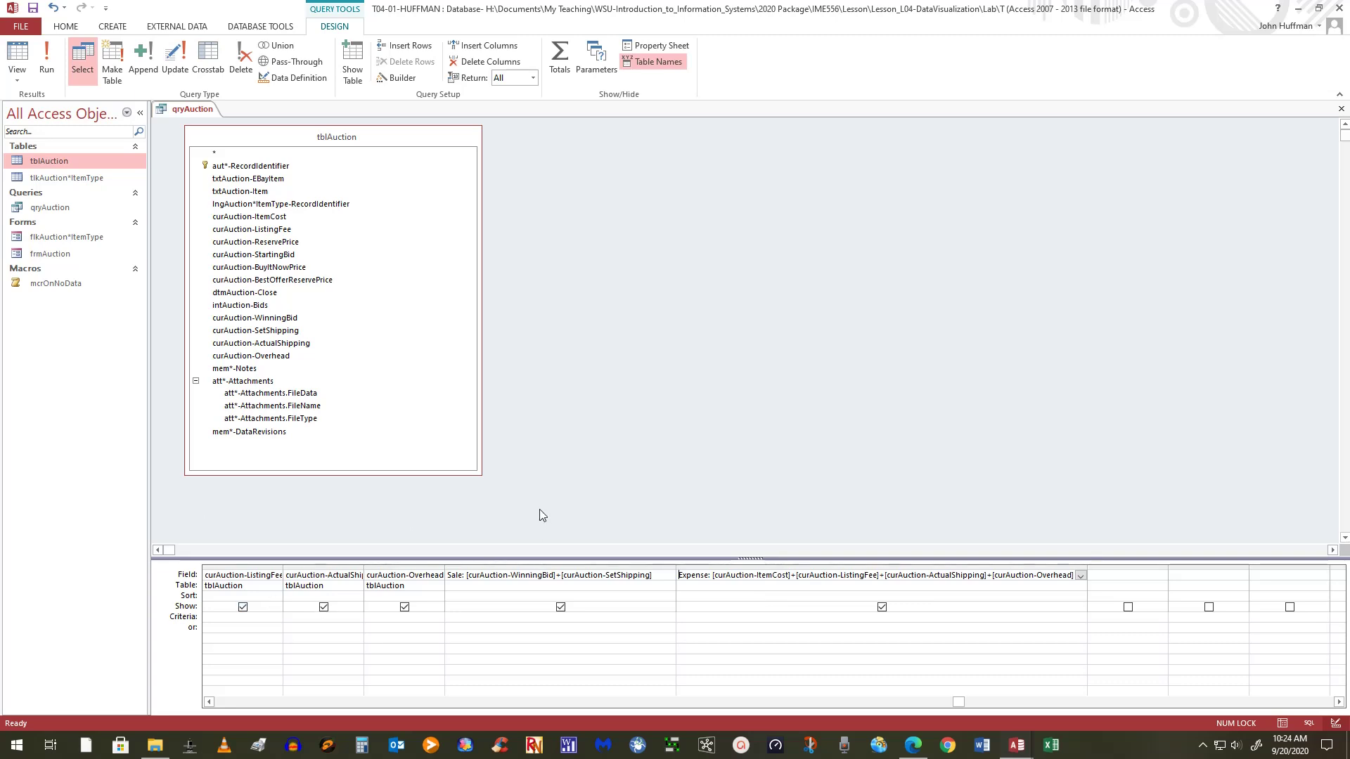
click(477, 575)
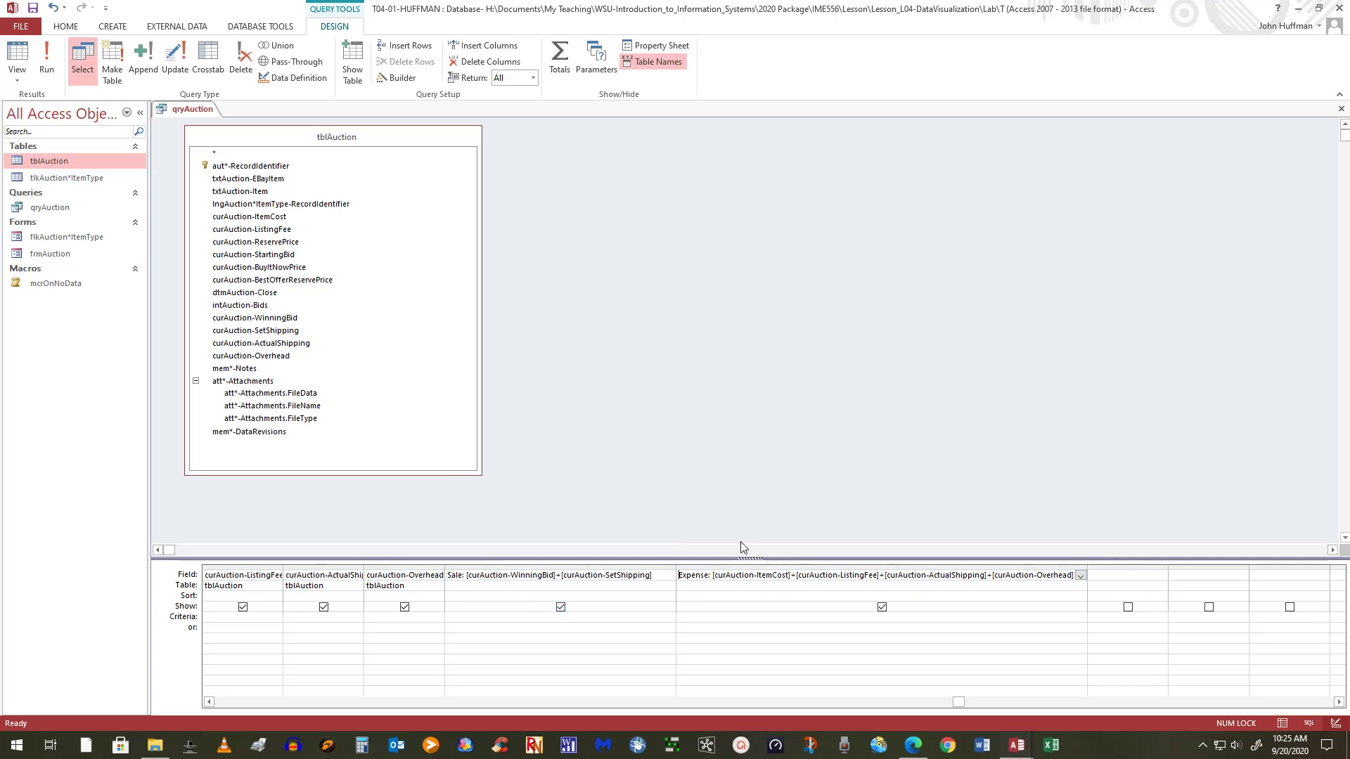
click(1110, 576)
right_click(1102, 577)
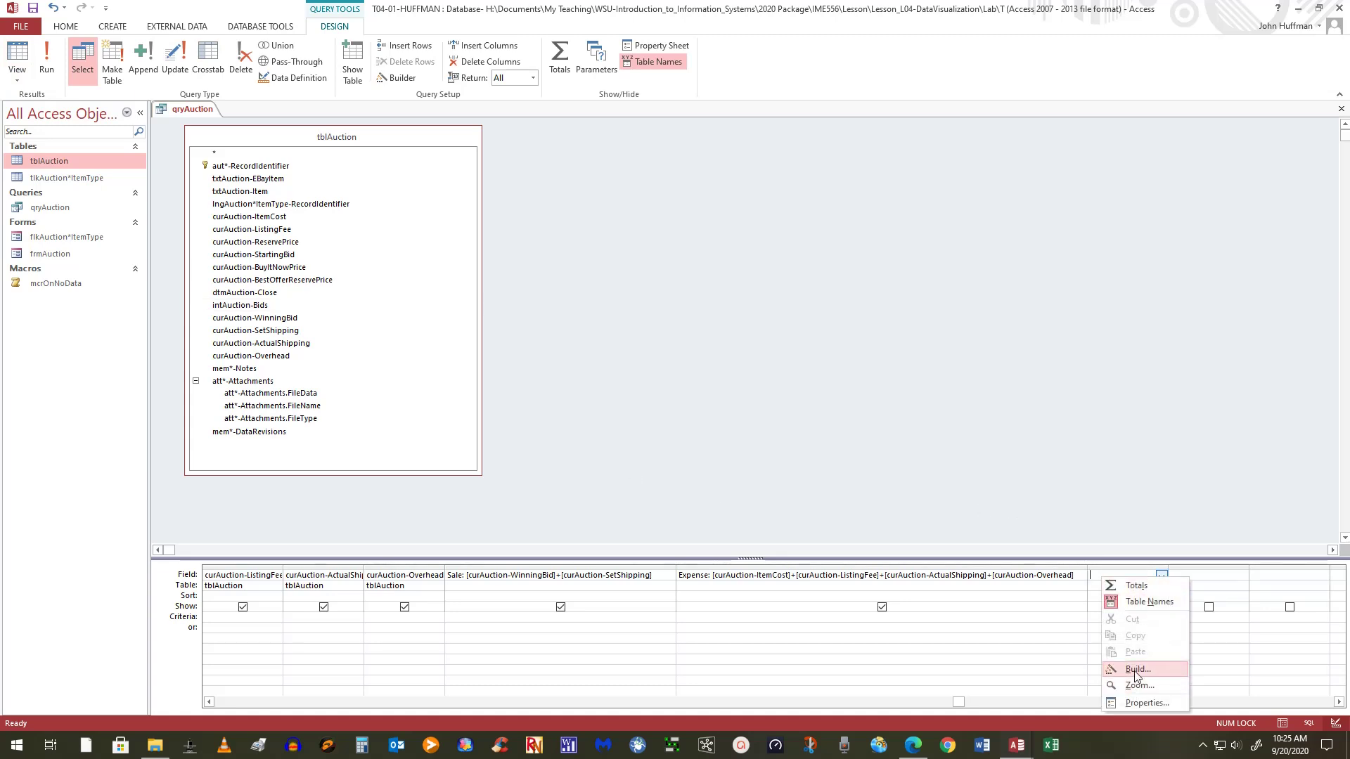
click(1137, 668)
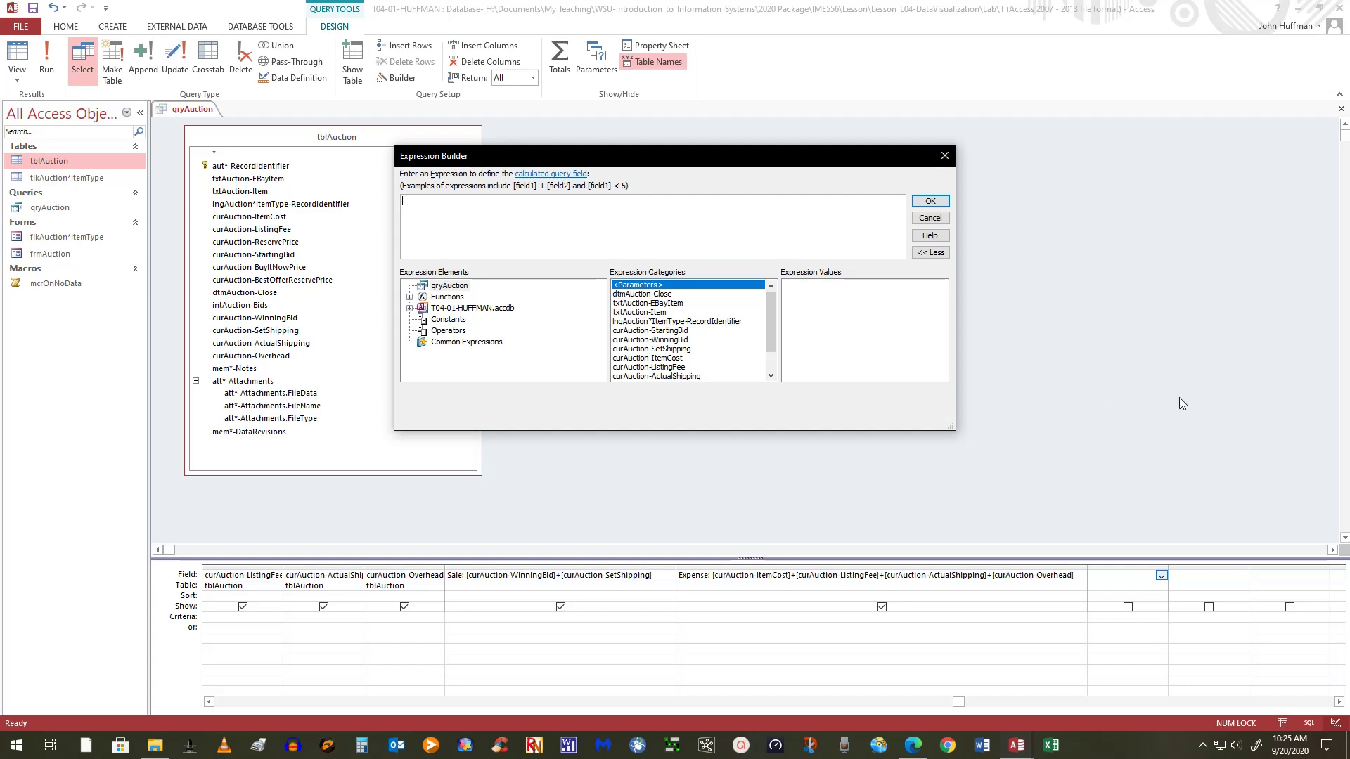
Step: Start the calculated field Profit with an opening parenthesis and the sum [curAuction-WinningBid] + [curAuction-SetShipping]
text(Profi)
text(t: ()
double_click(668, 340)
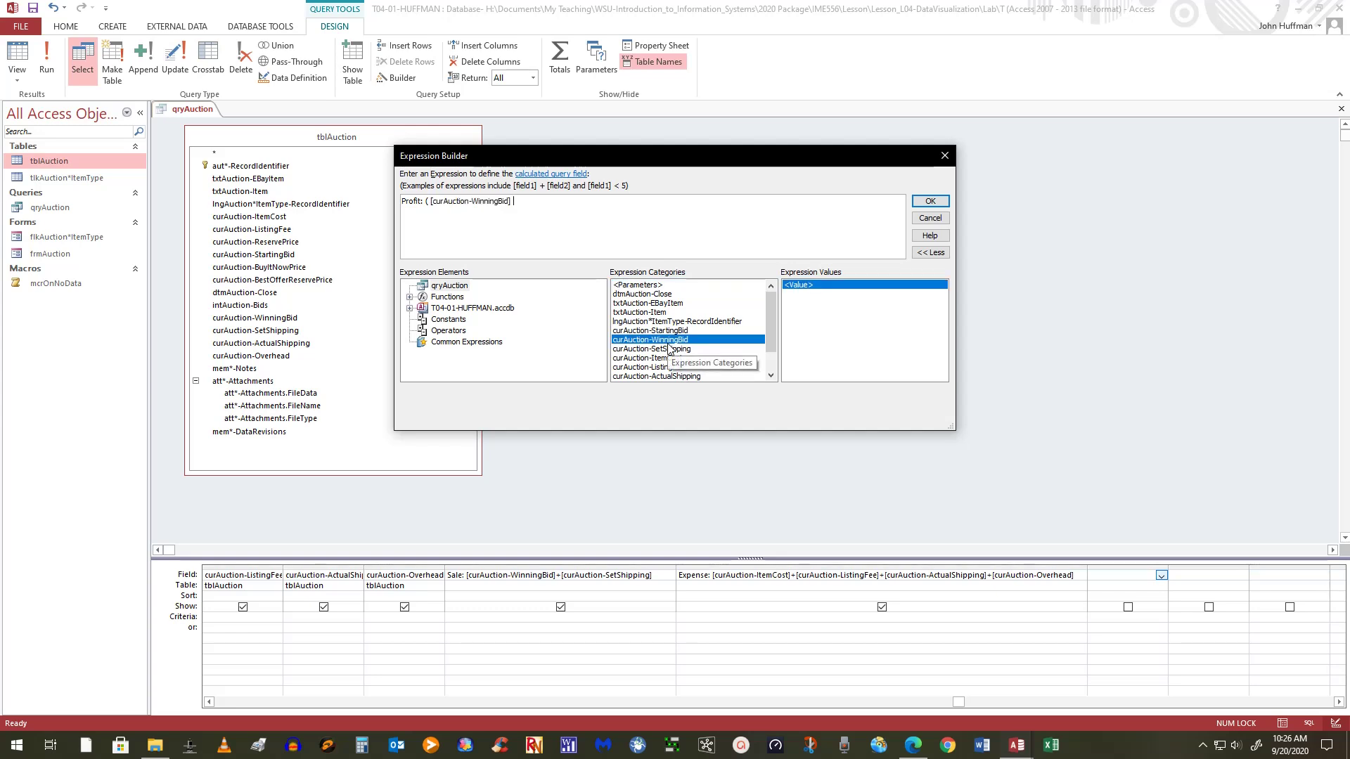
text(+)
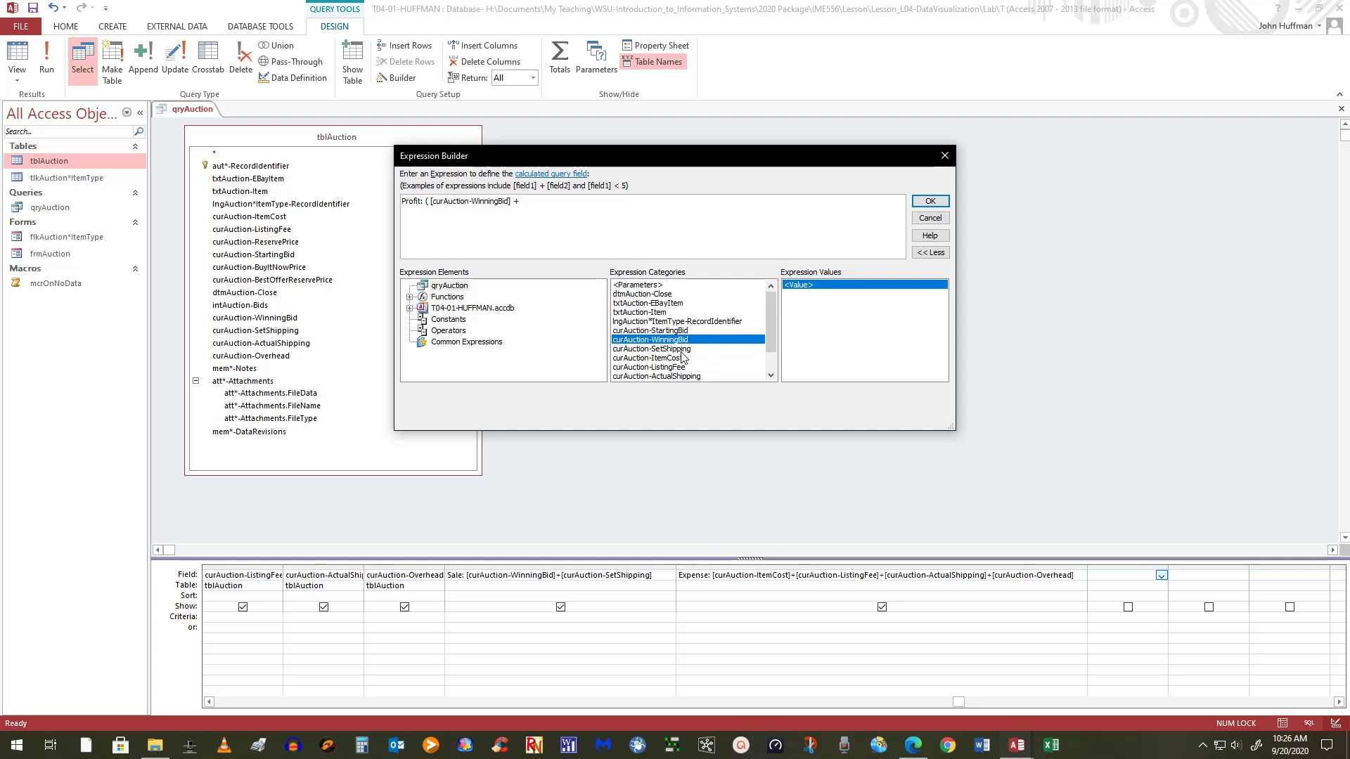
double_click(677, 349)
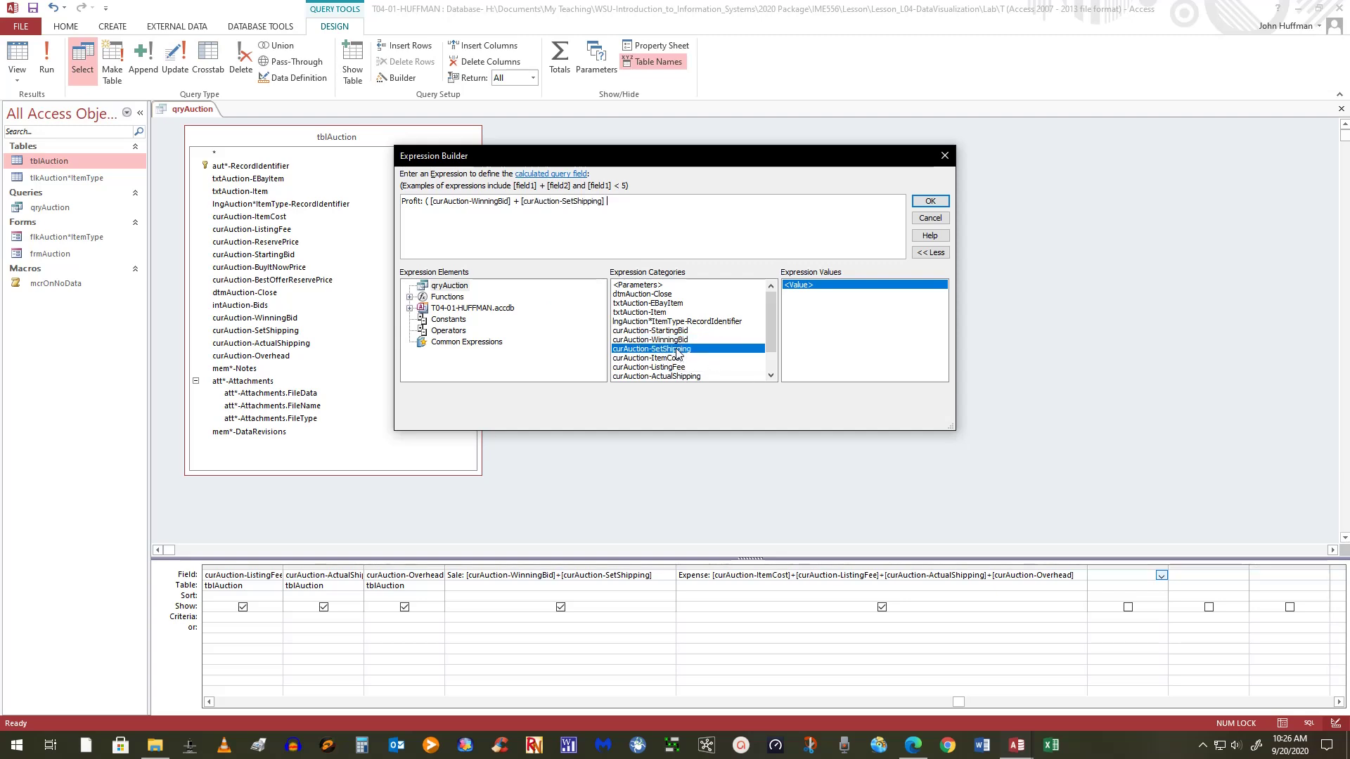
Step: Close the sale sum in Profit and subtract ([curAuction-ItemCost] + [curAuction-ListingFee] + [curAuction-ActualShipping] + [curAuction-Overhead])
text()-()
click(669, 358)
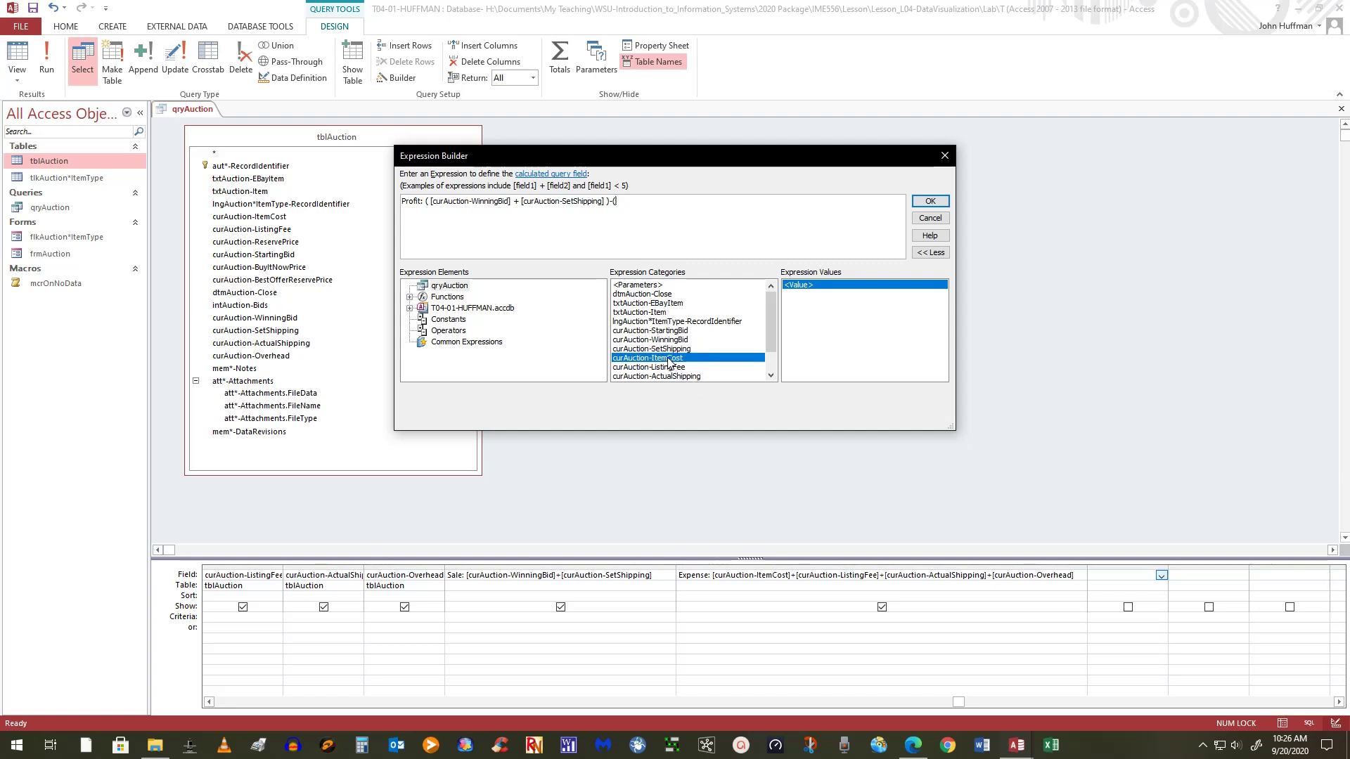
double_click(669, 359)
text(+)
double_click(665, 368)
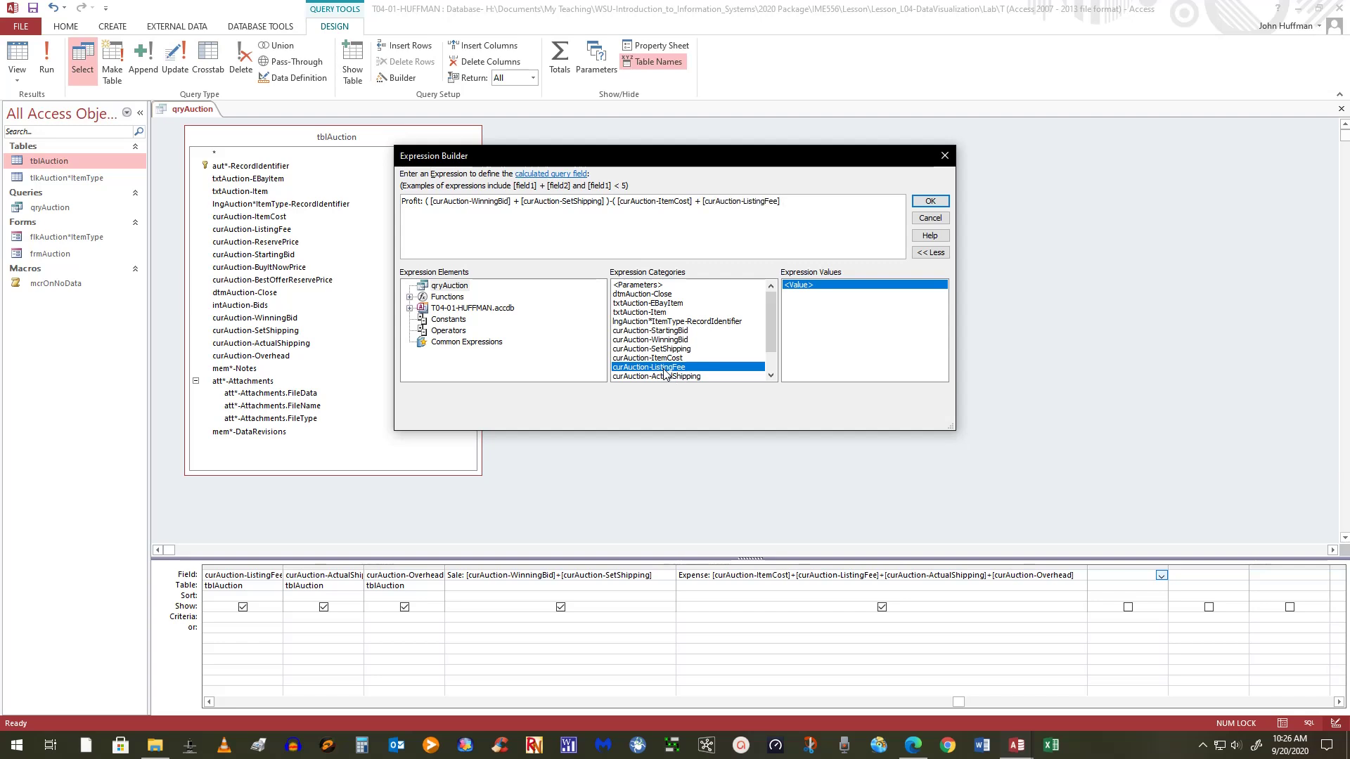
text(+)
double_click(666, 377)
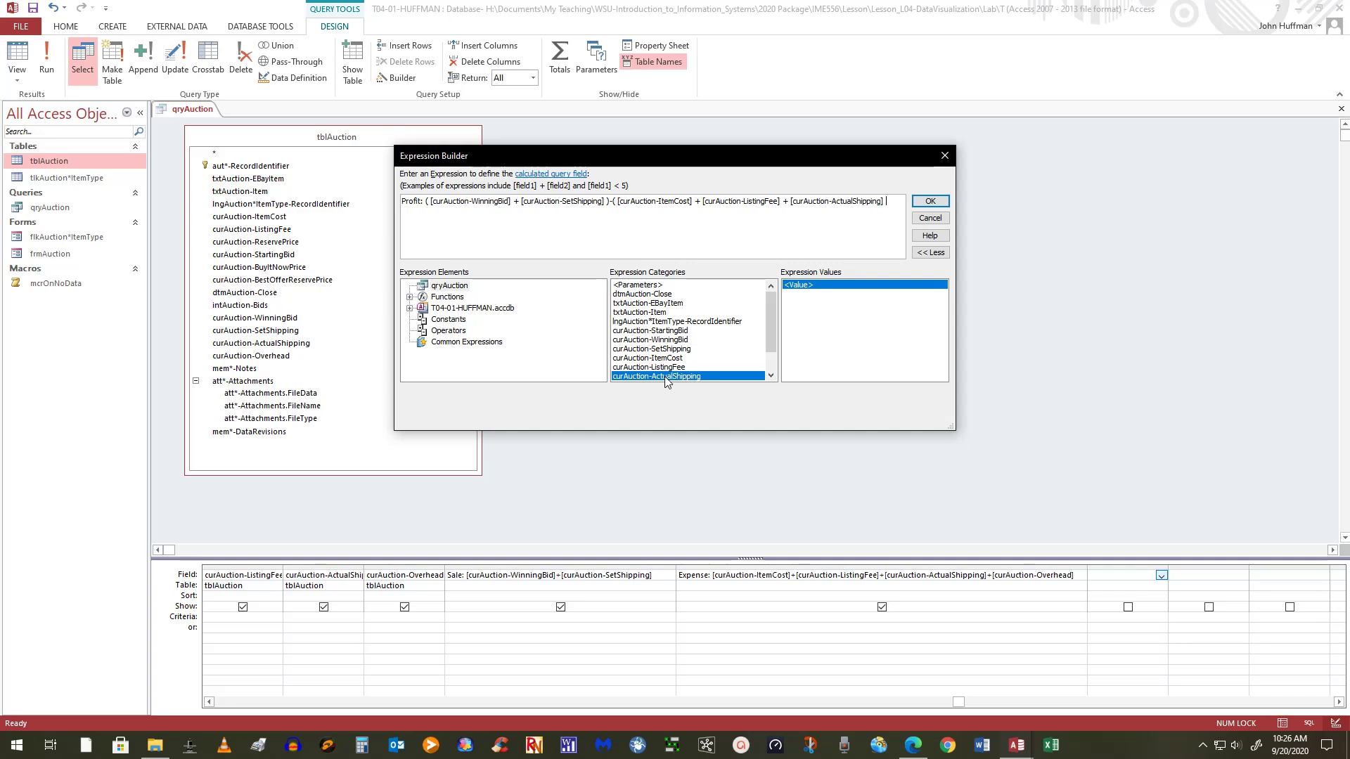
text(+)
scroll(773, 373, down, 1)
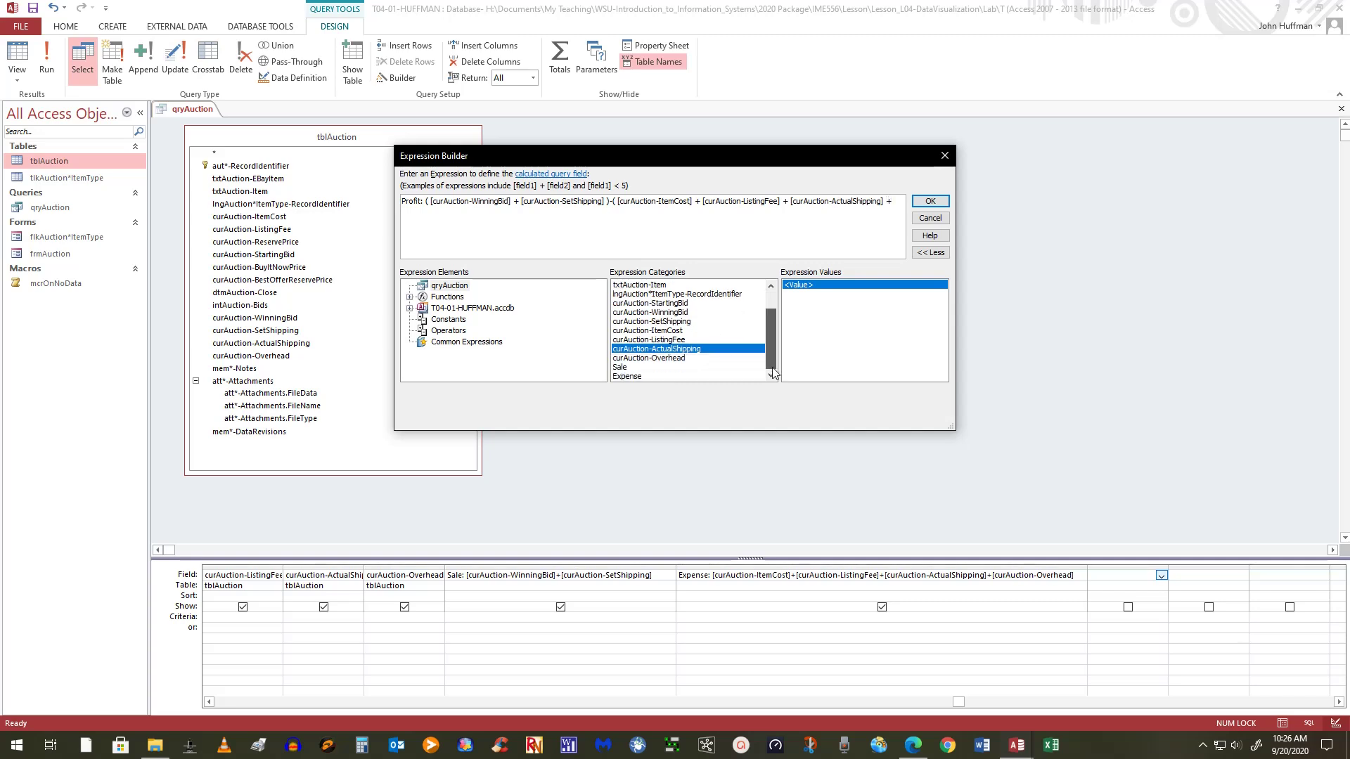
double_click(667, 359)
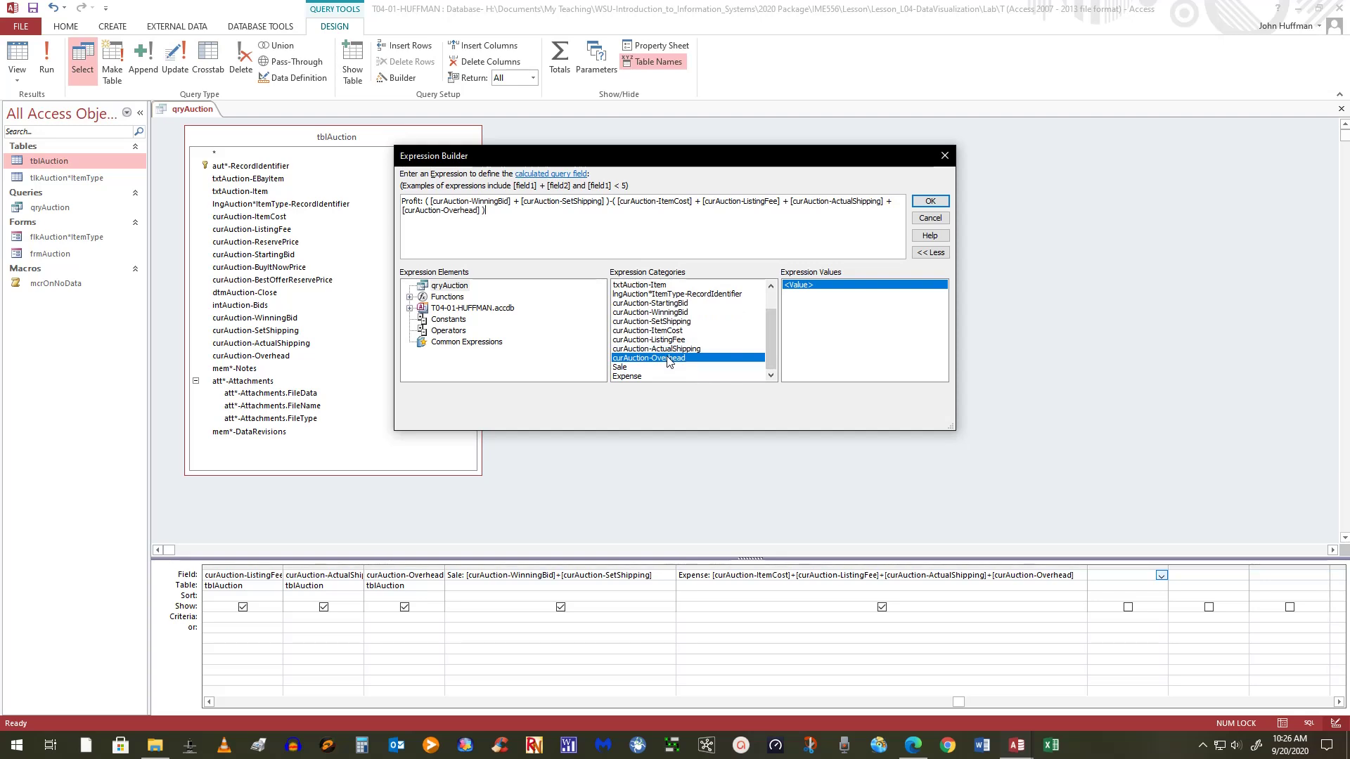
Step: Accept the Profit expression and widen its column in the query grid to show the whole expression
key(Caps_Lock)
click(678, 321)
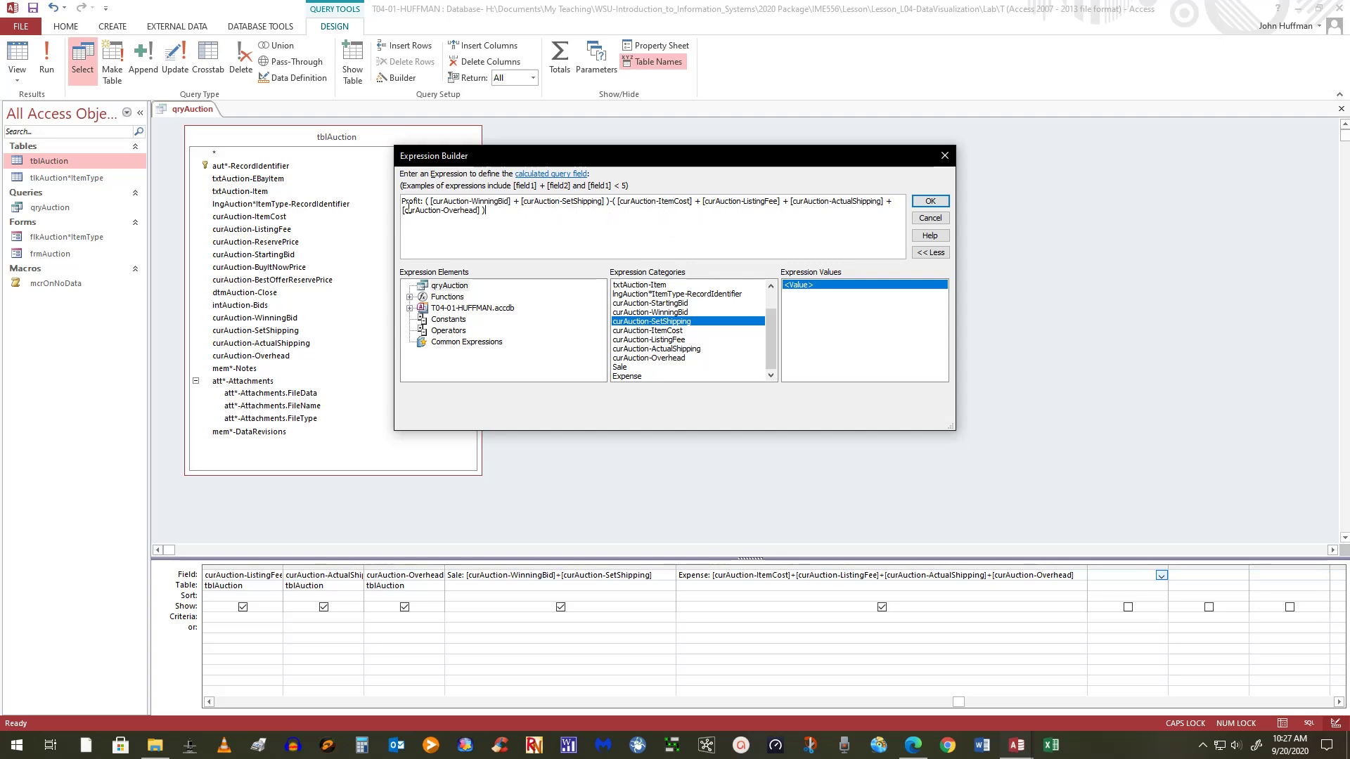
click(930, 201)
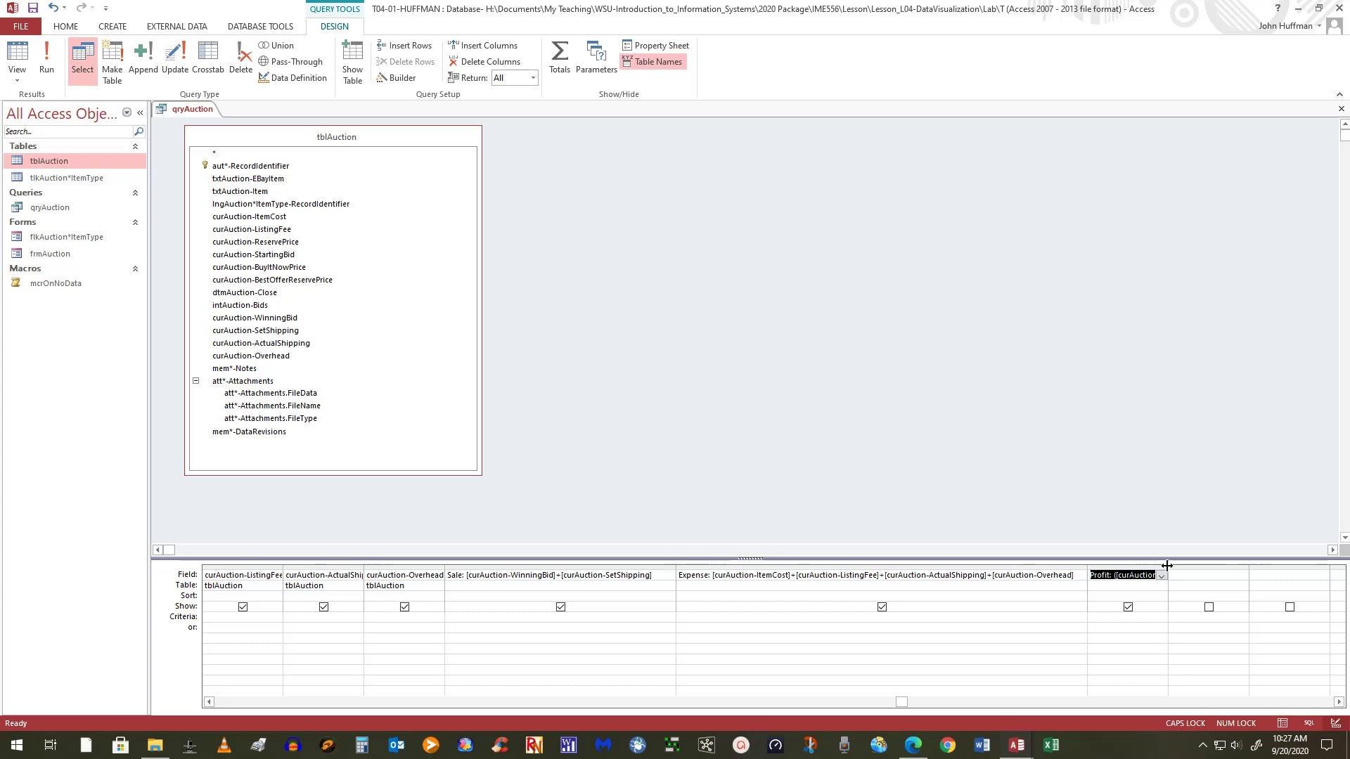
drag(1168, 566, 801, 563)
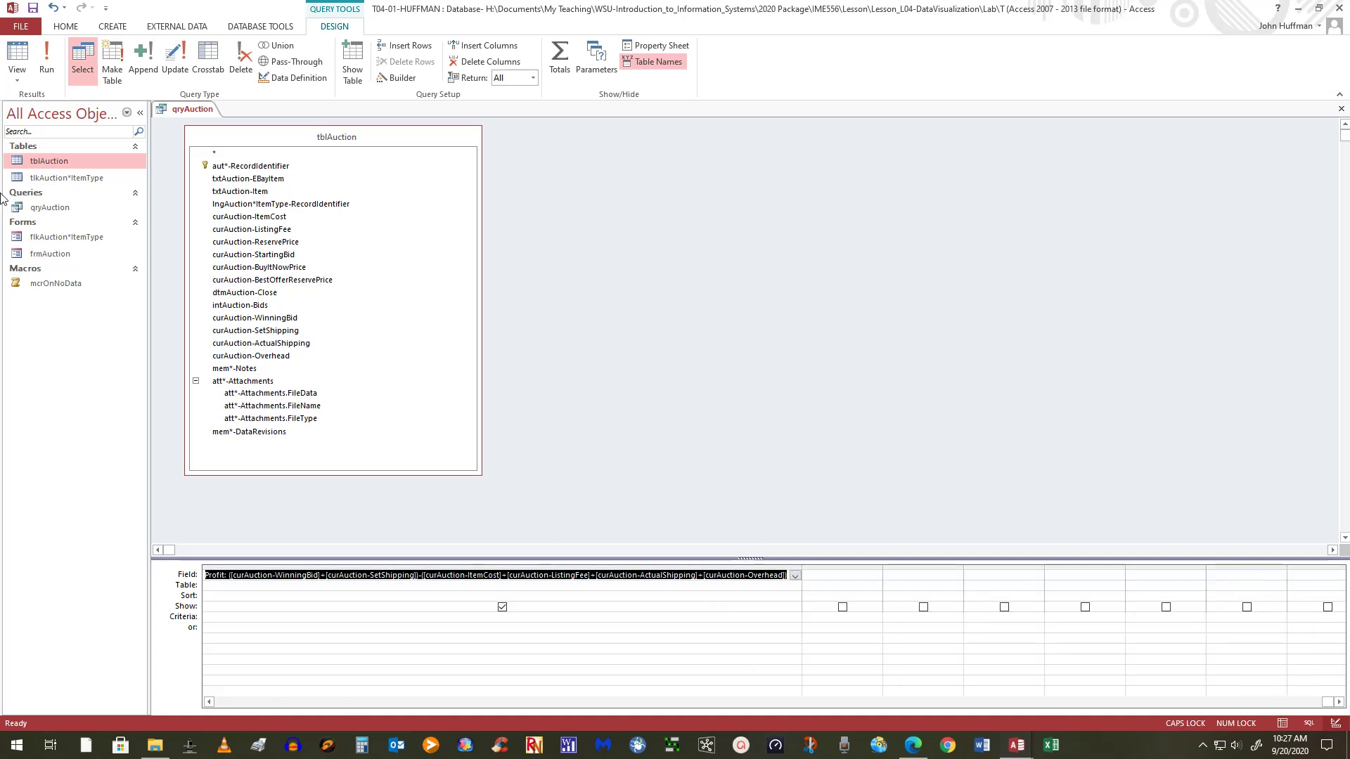
Step: Run qryAuction and compare the Sale, Expense and Profit columns in the datasheet
click(46, 57)
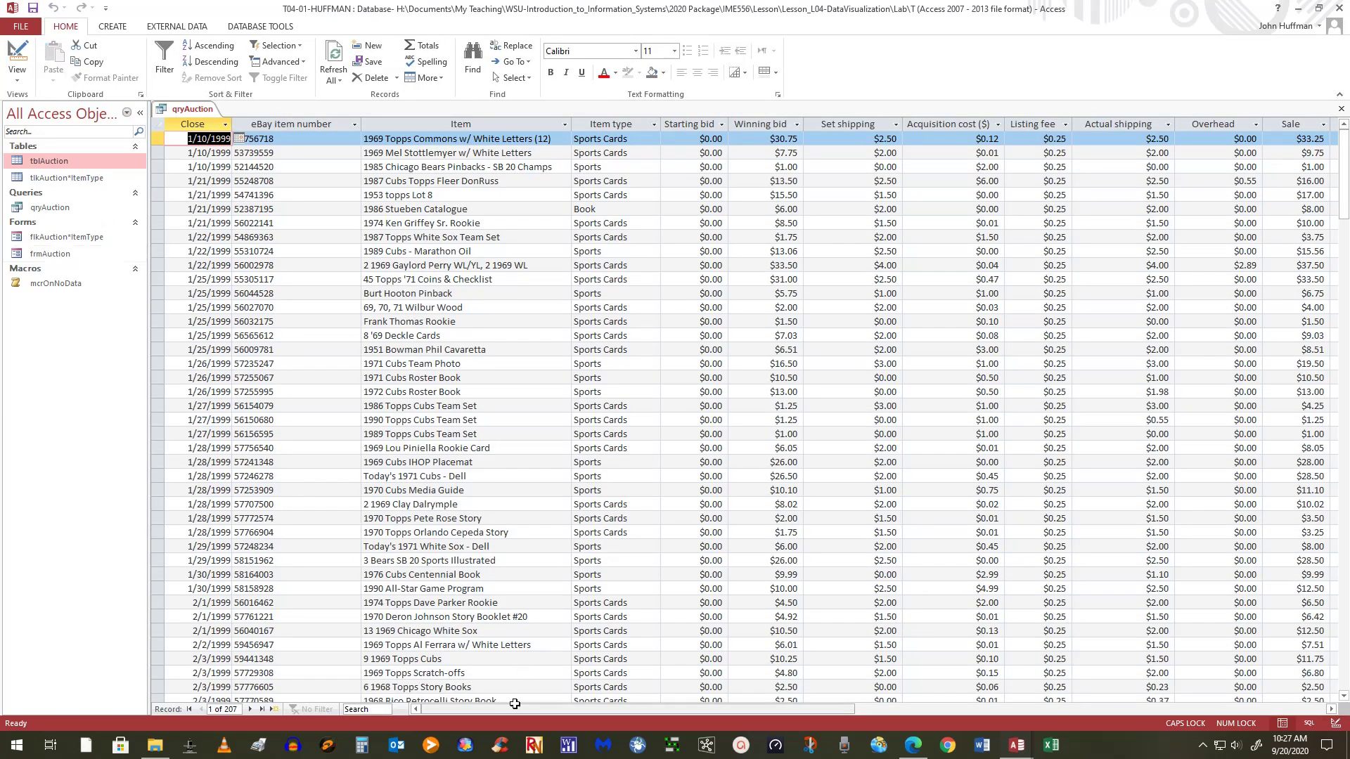
drag(512, 708, 1224, 718)
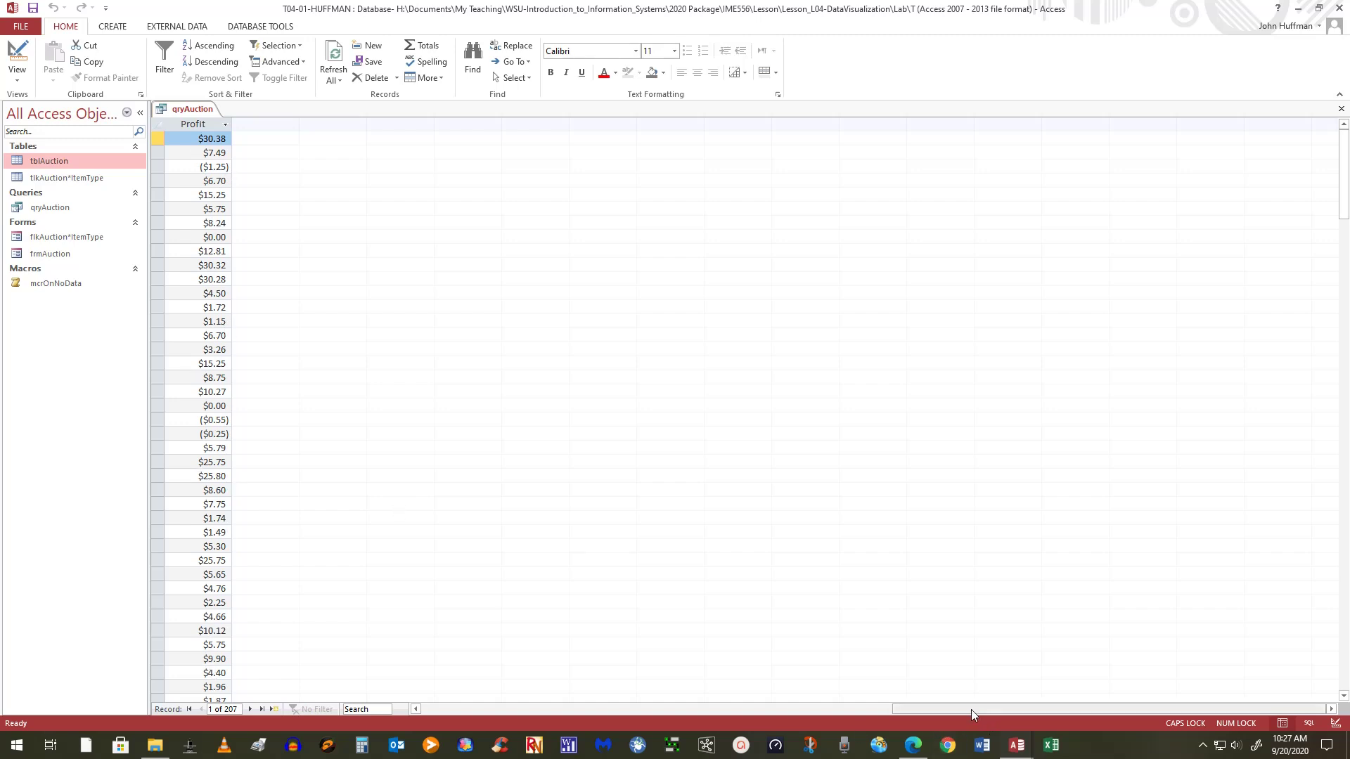
drag(971, 709, 661, 707)
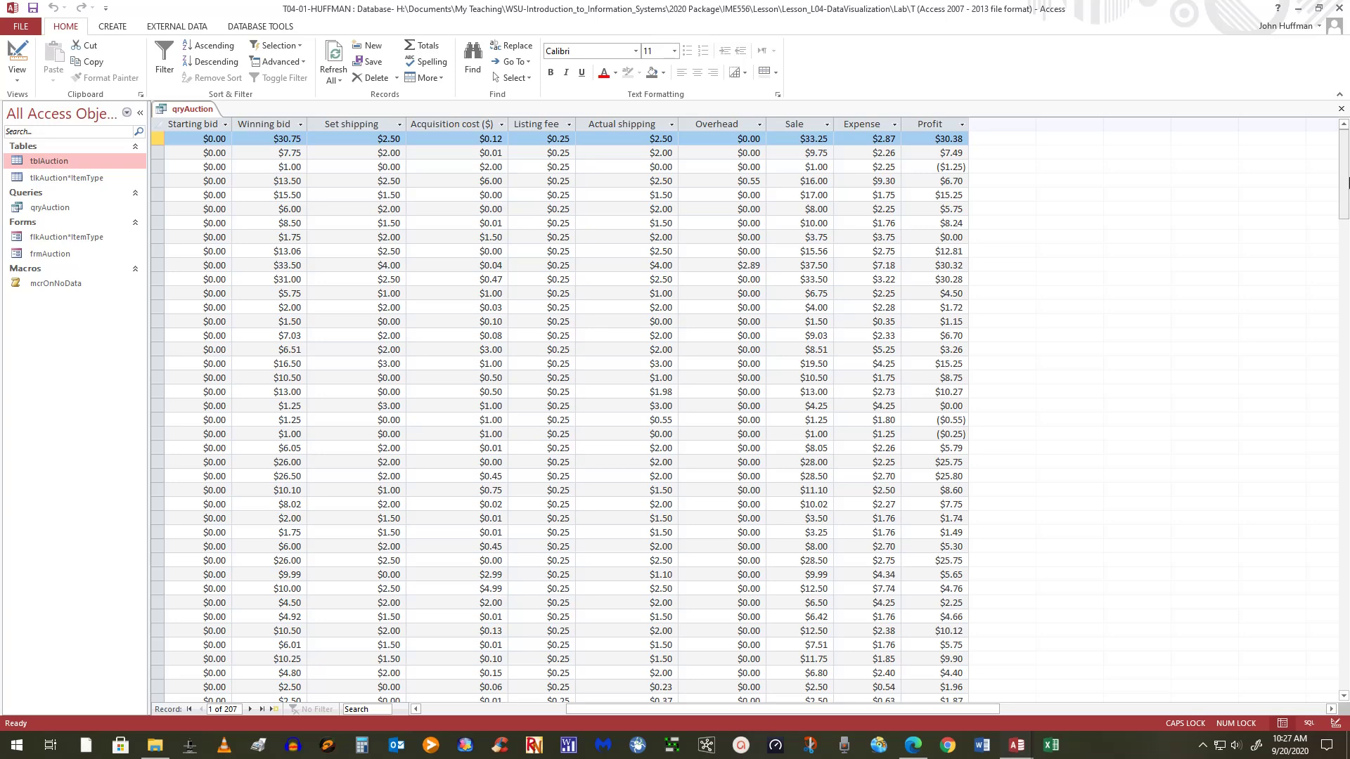
Step: Replace curAuction-StartingBid in the qryAuction design grid with intAuction-Bids, placed directly after lngAuction*ItemType-RecordIdentifier
mouse_move(1344, 181)
mouse_down()
mouse_move(1343, 407)
mouse_move(1291, 621)
mouse_move(1331, 303)
mouse_move(1330, 159)
mouse_up()
drag(829, 712, 703, 719)
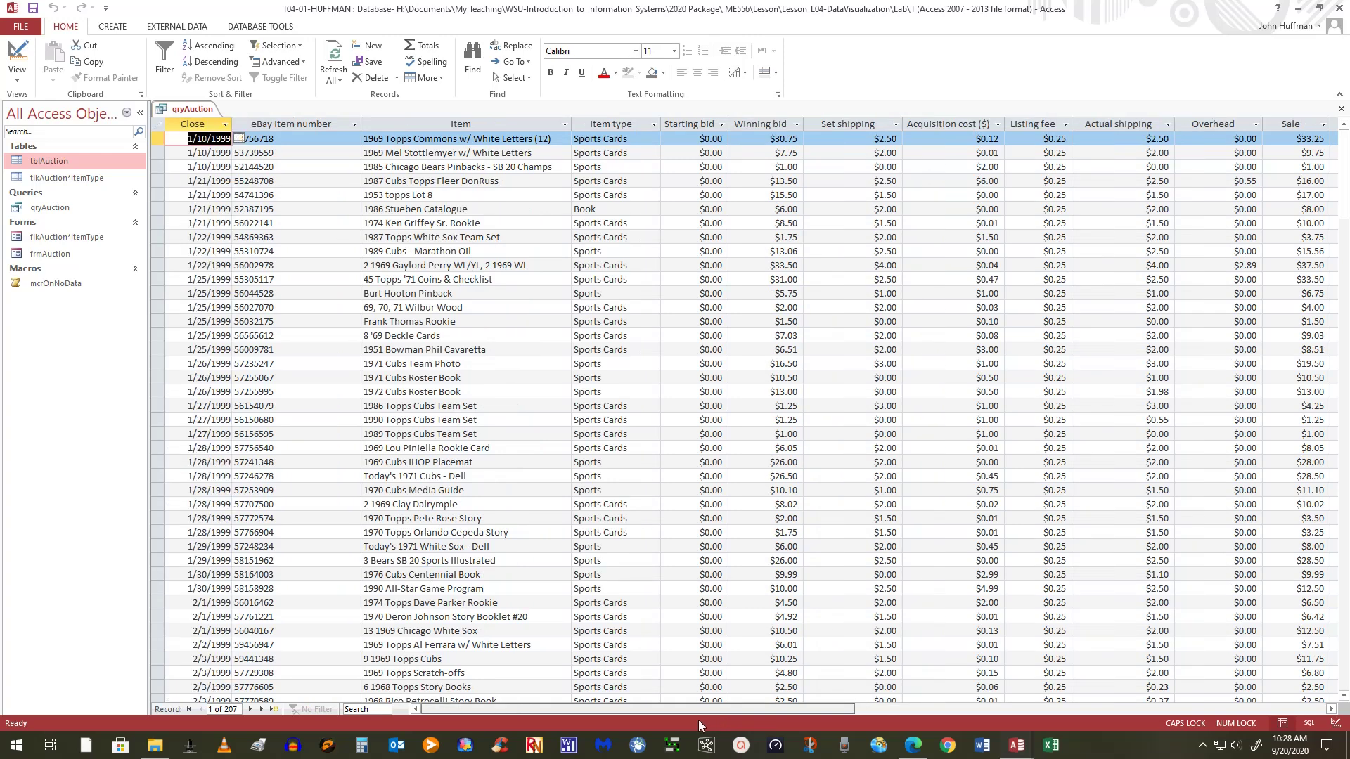
drag(703, 720, 748, 716)
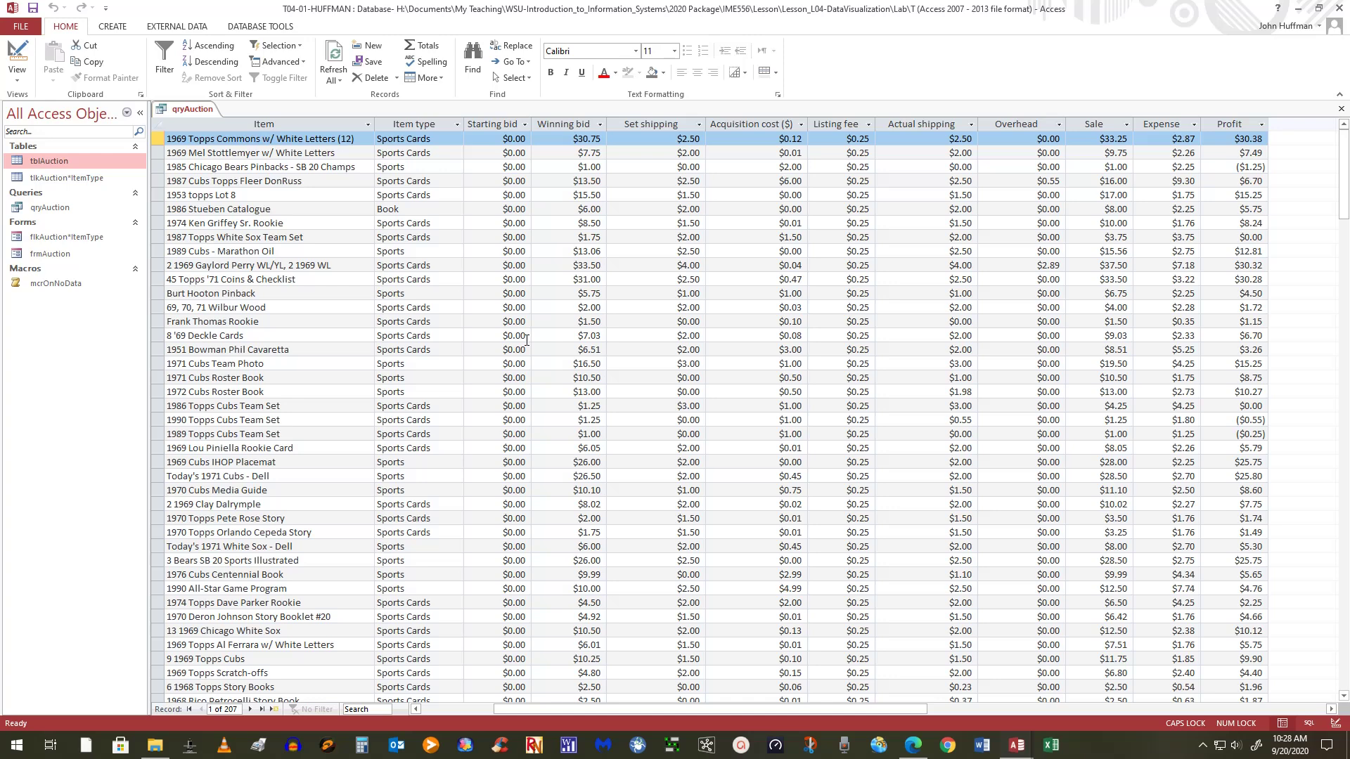
click(16, 51)
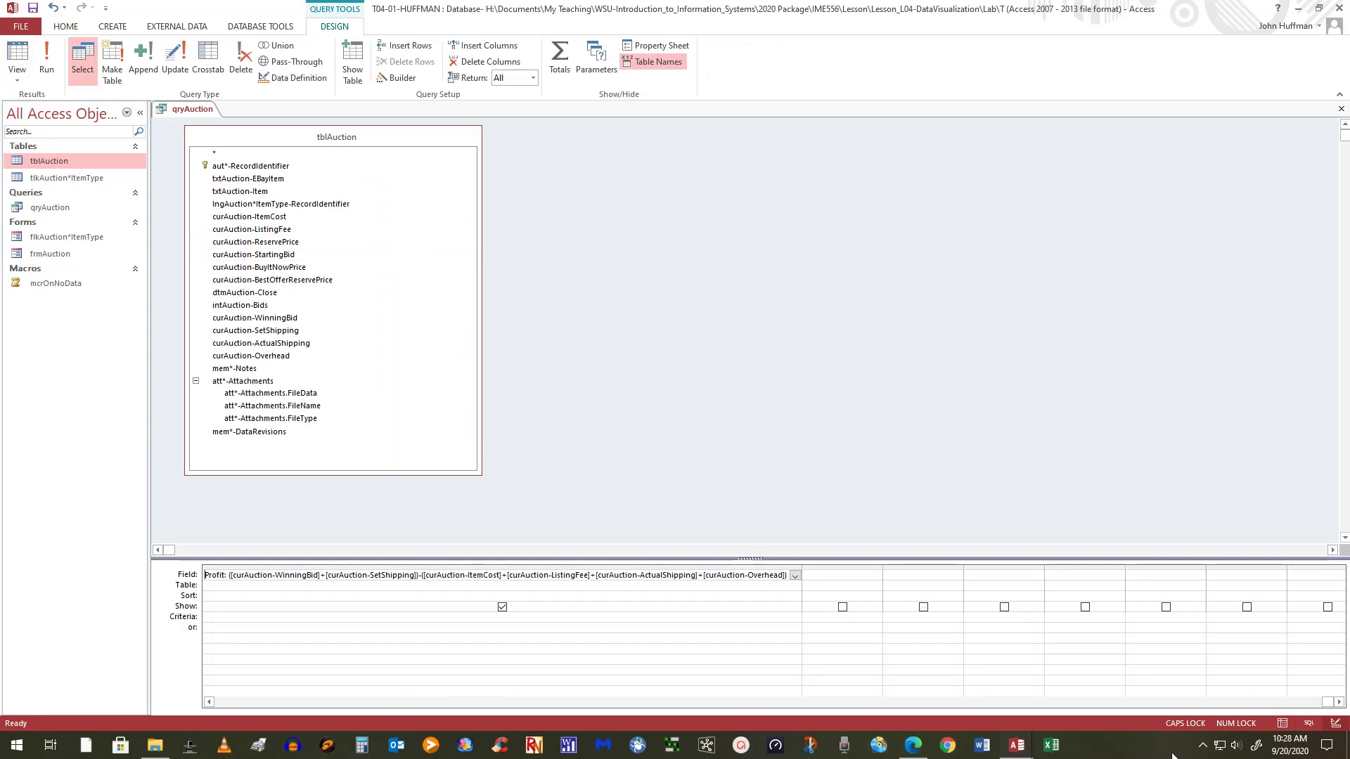
drag(1329, 702, 176, 723)
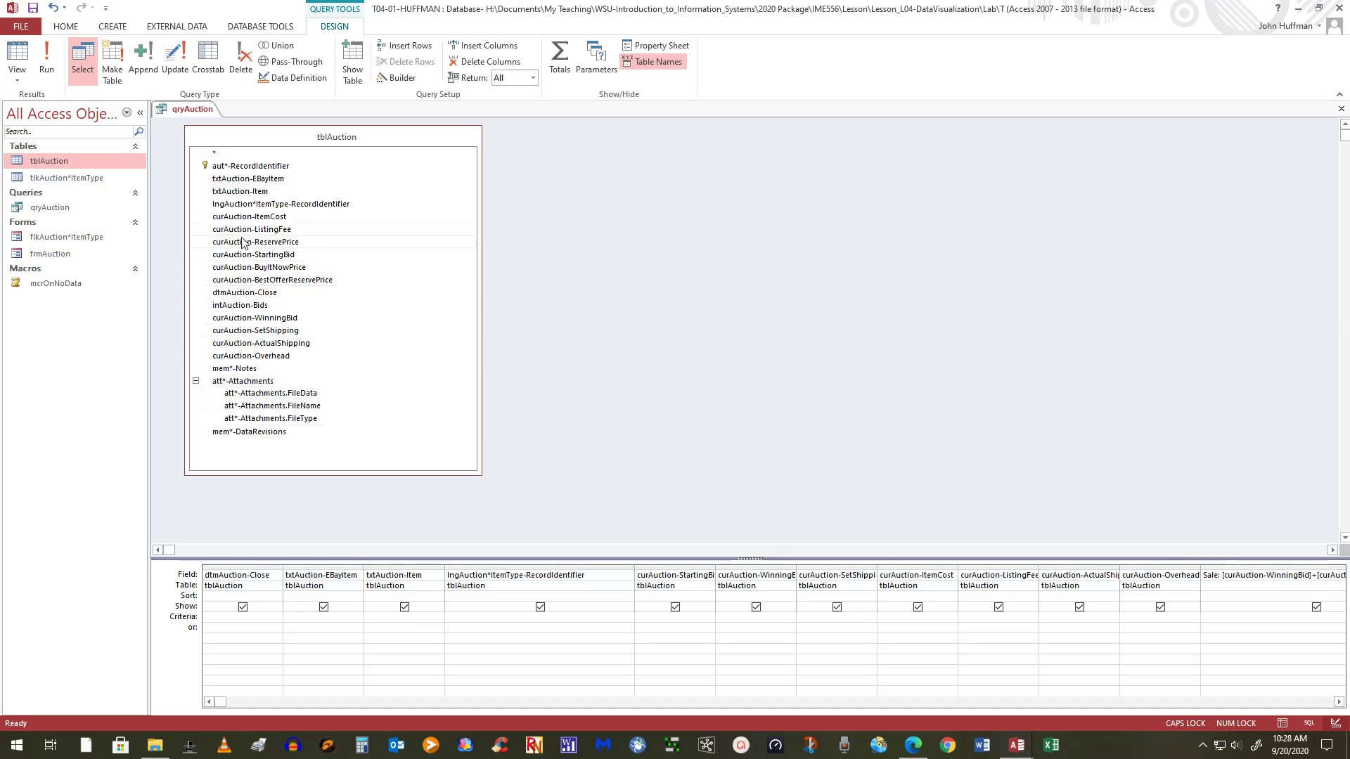
click(236, 307)
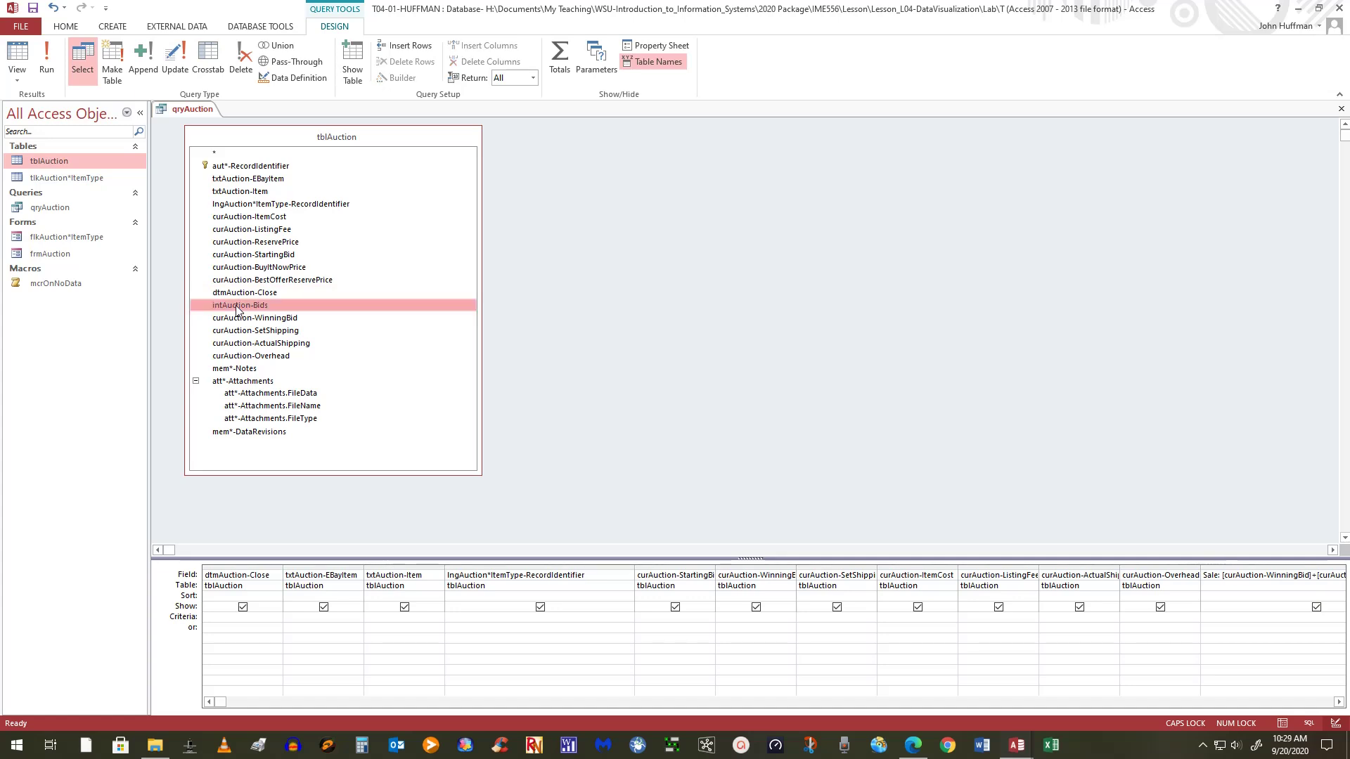
drag(237, 309, 644, 573)
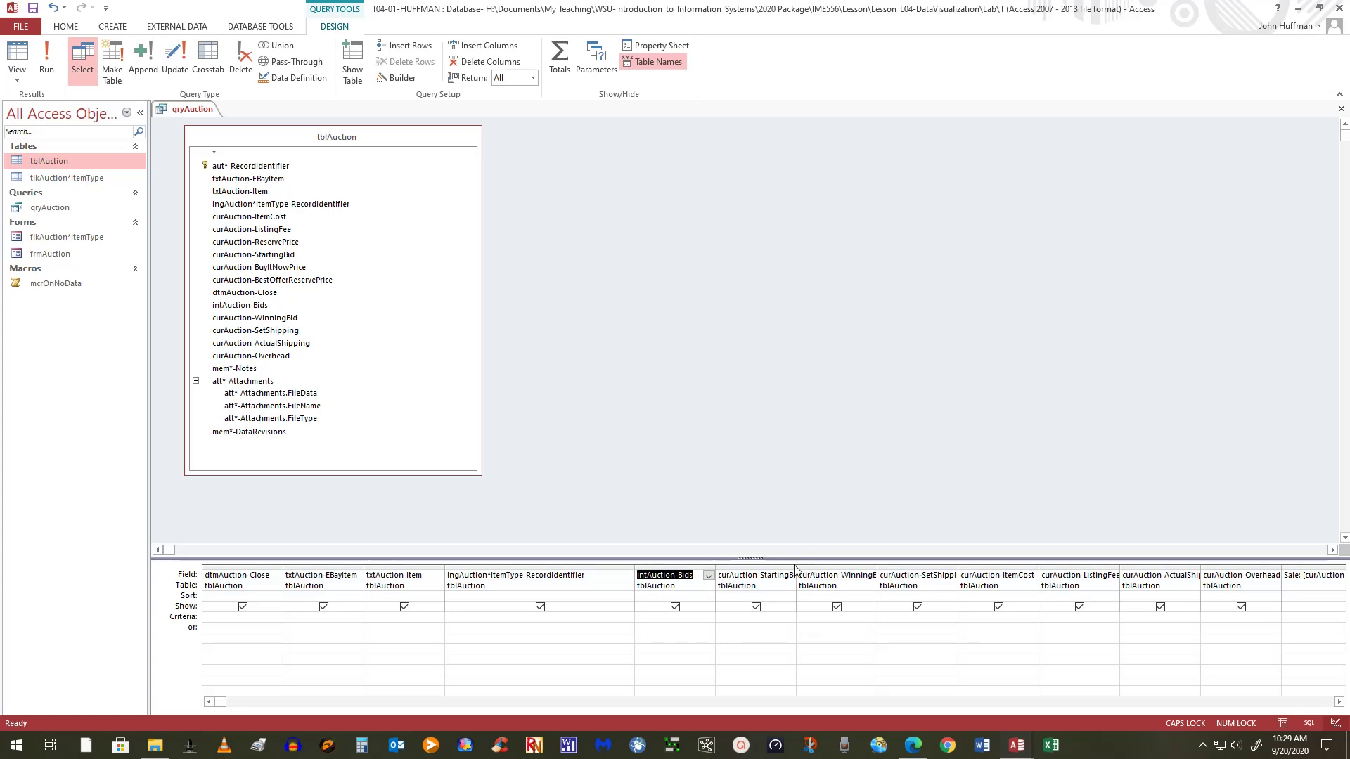
click(738, 567)
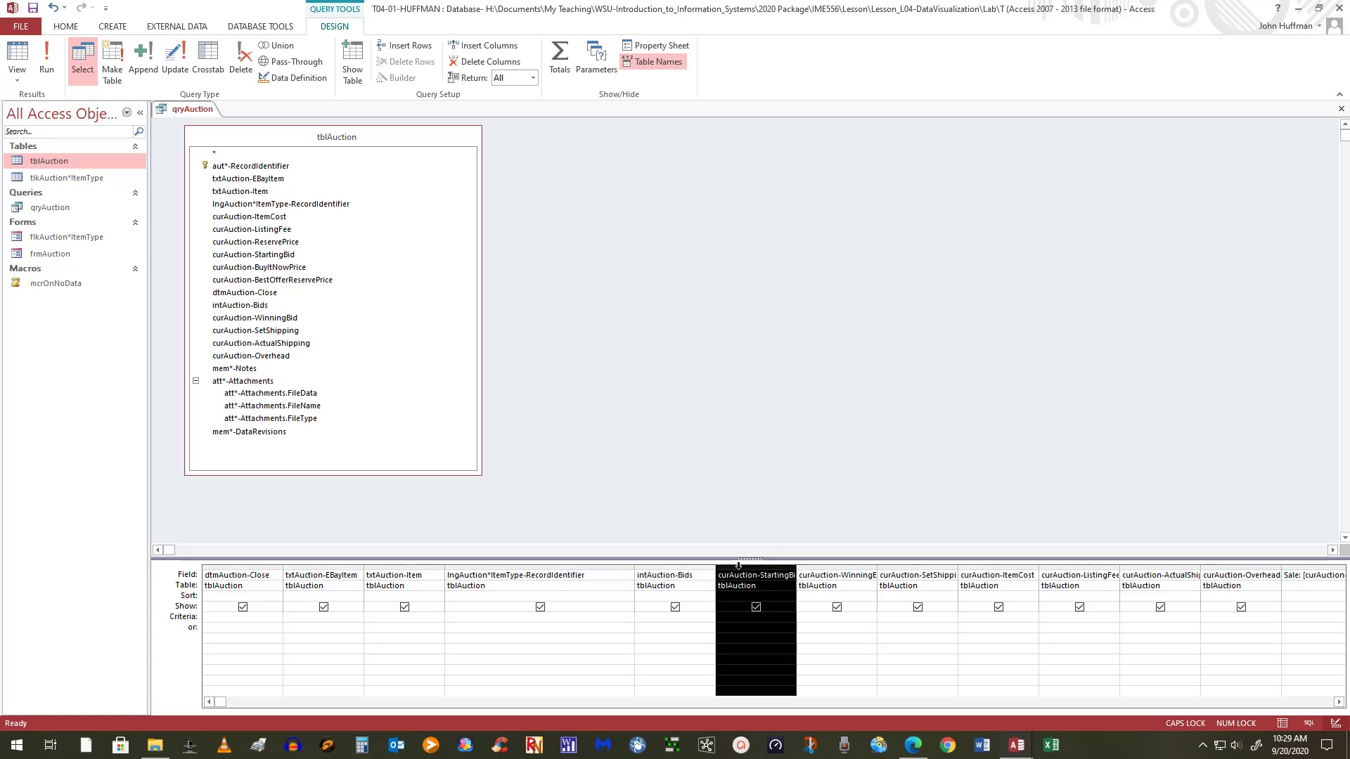
key(Delete)
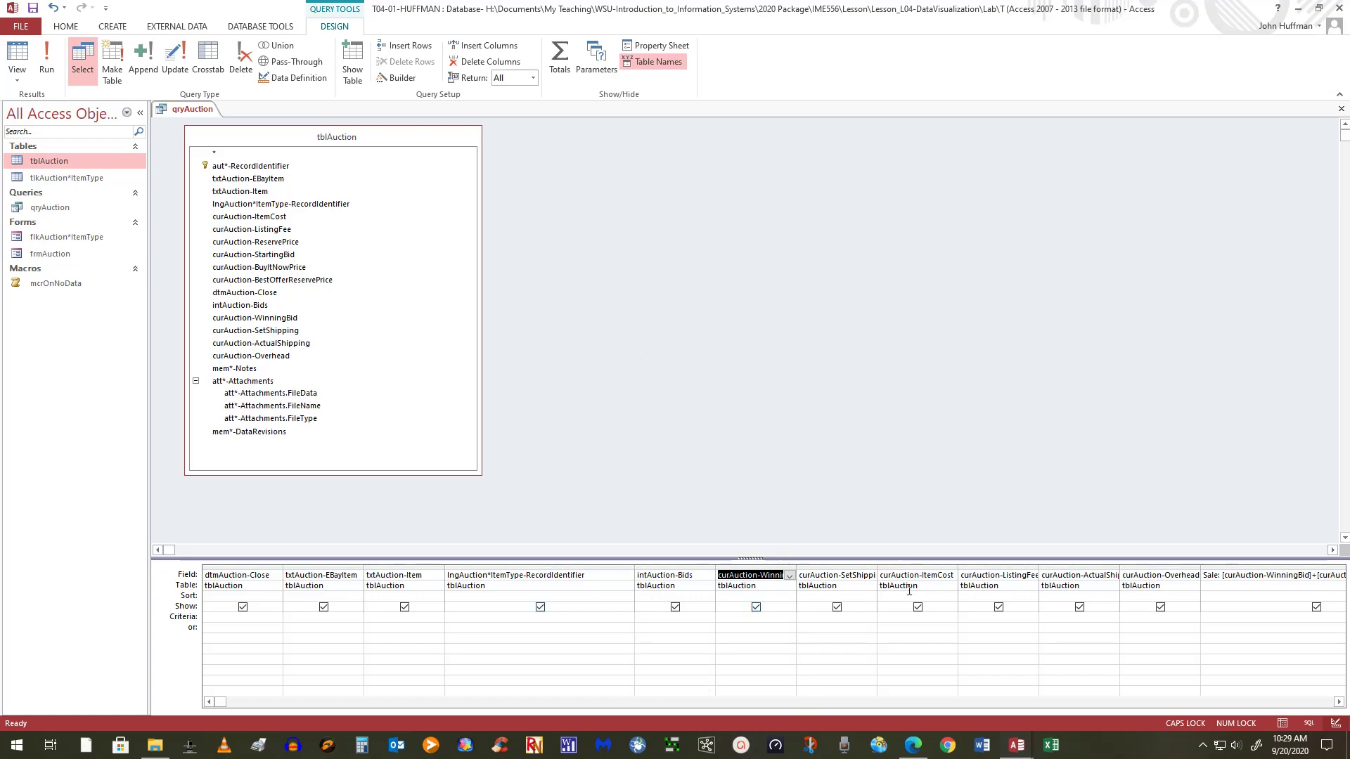
Step: Run qryAuction to check the Bids column in the datasheet, and save the query
click(47, 60)
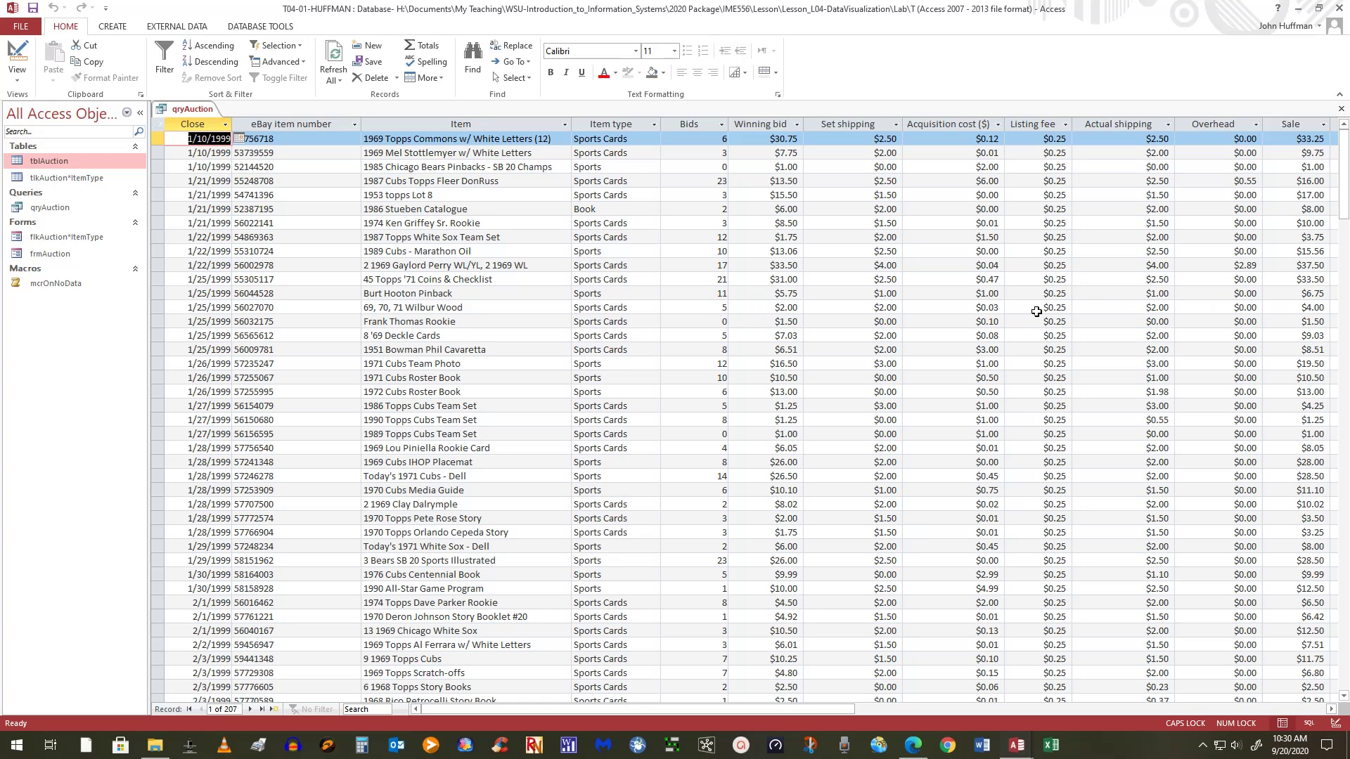
drag(748, 704, 1020, 749)
click(32, 10)
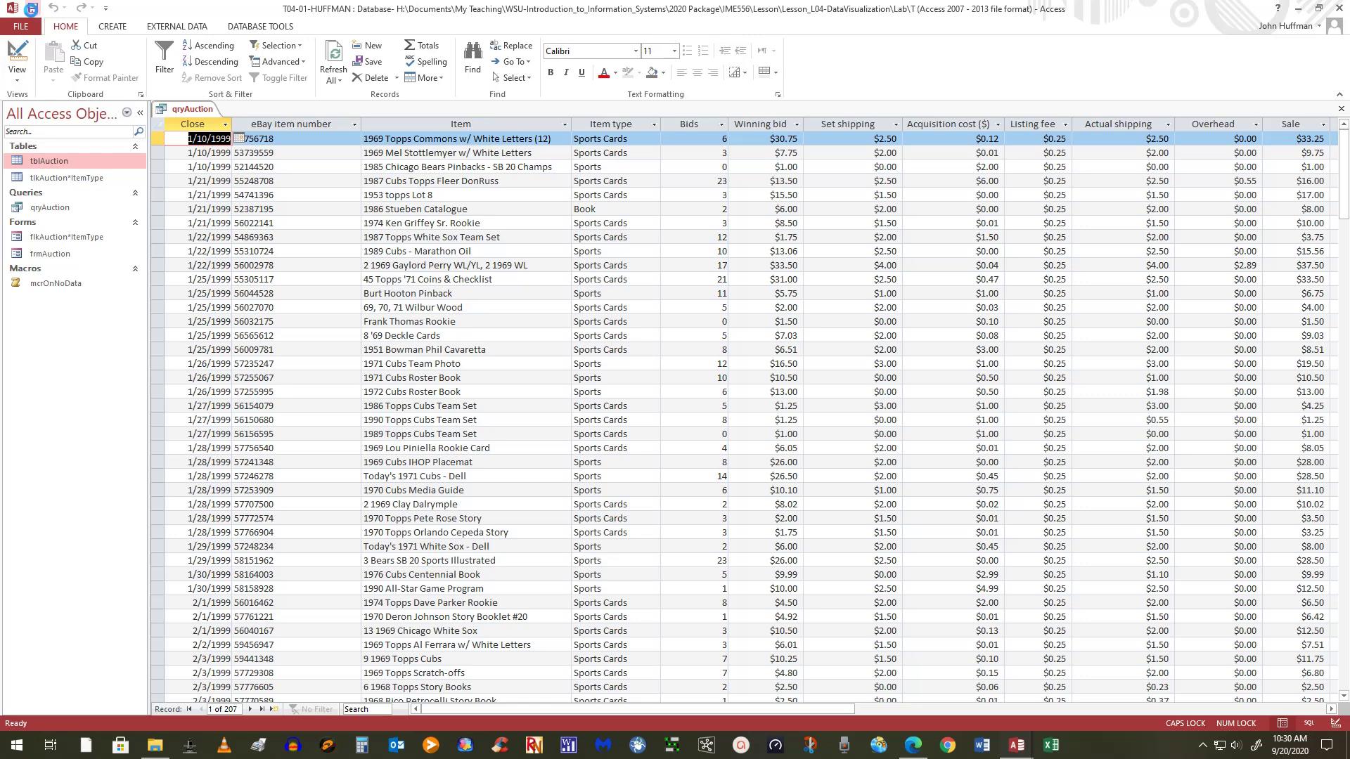
Step: Set the criterion >0 for intAuction-Bids in the query design and run qryAuction
click(17, 56)
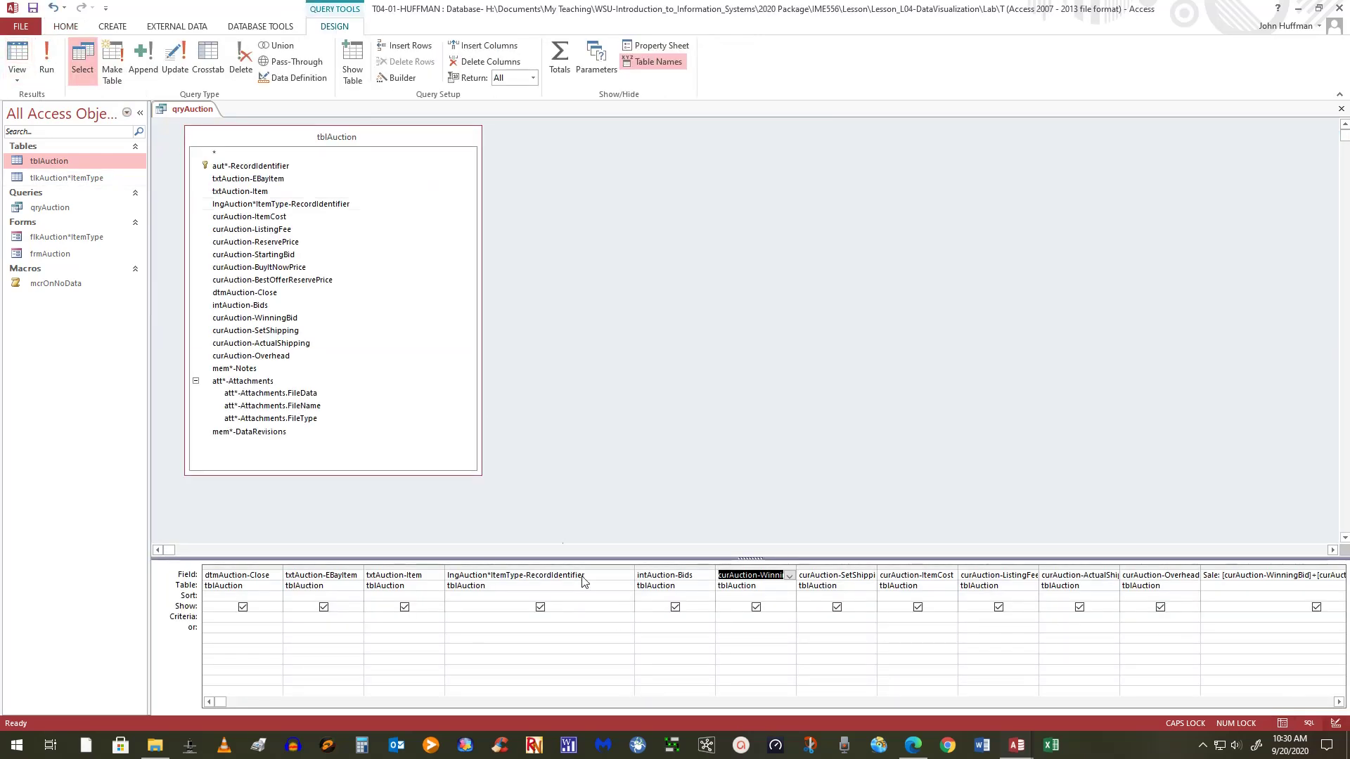
click(647, 619)
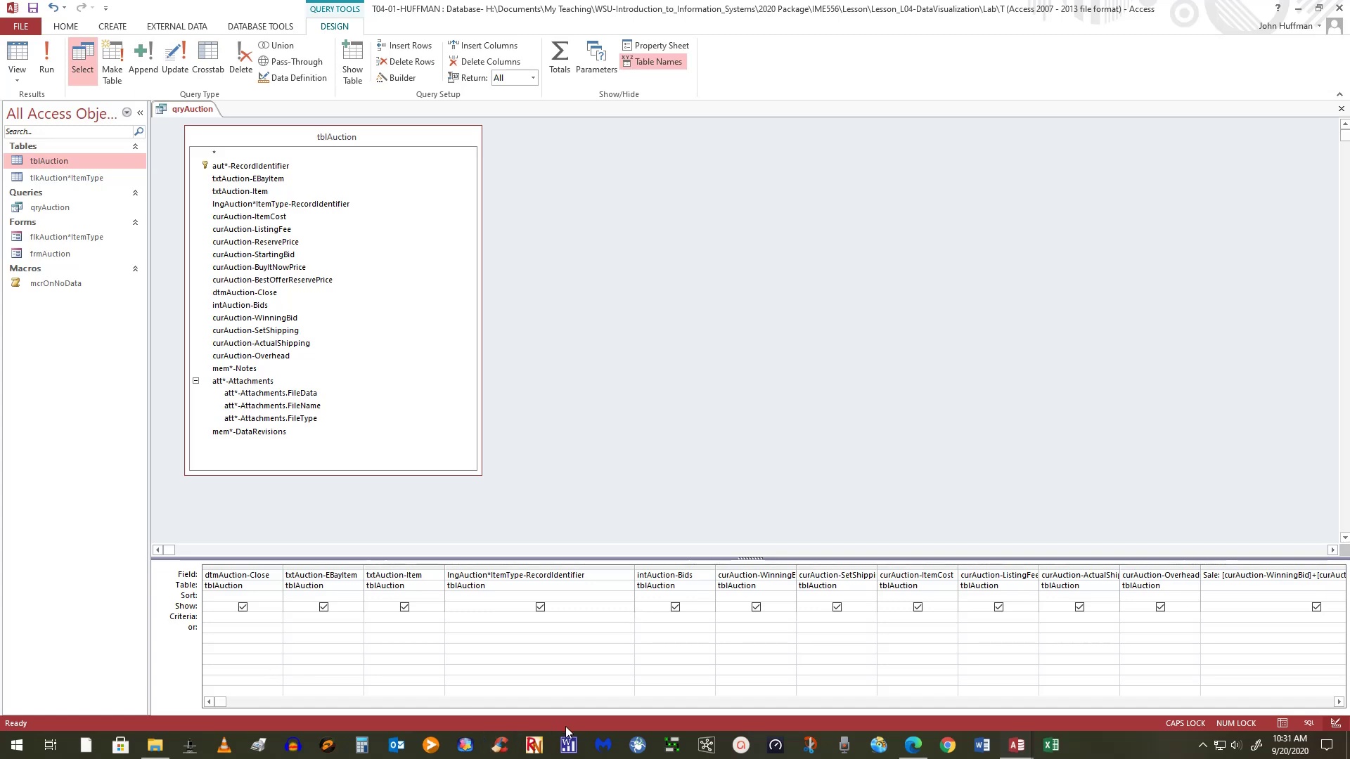
text(>0)
key(Caps_Lock)
click(47, 60)
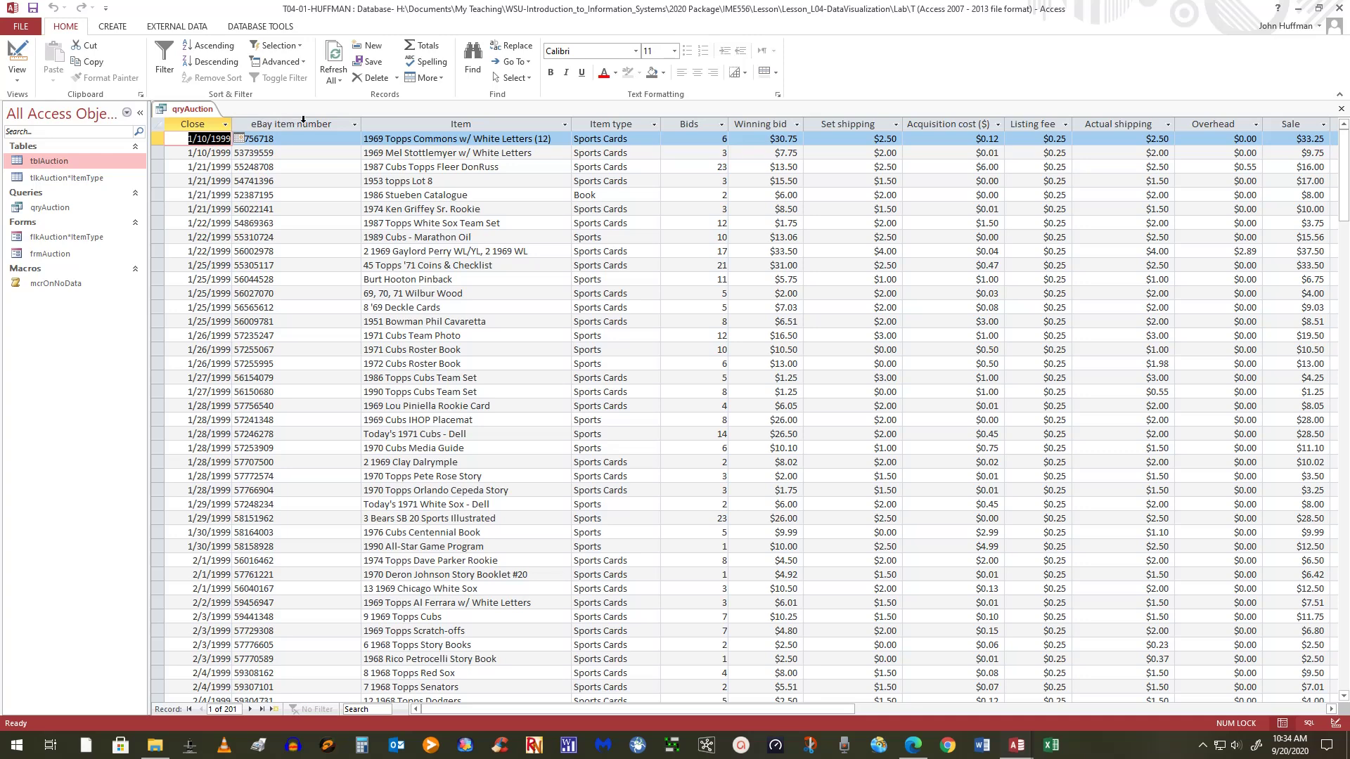
Step: Sort qryAuction by dtmAuction-Close descending and txtAuction-EBayItem ascending, and run it
click(12, 53)
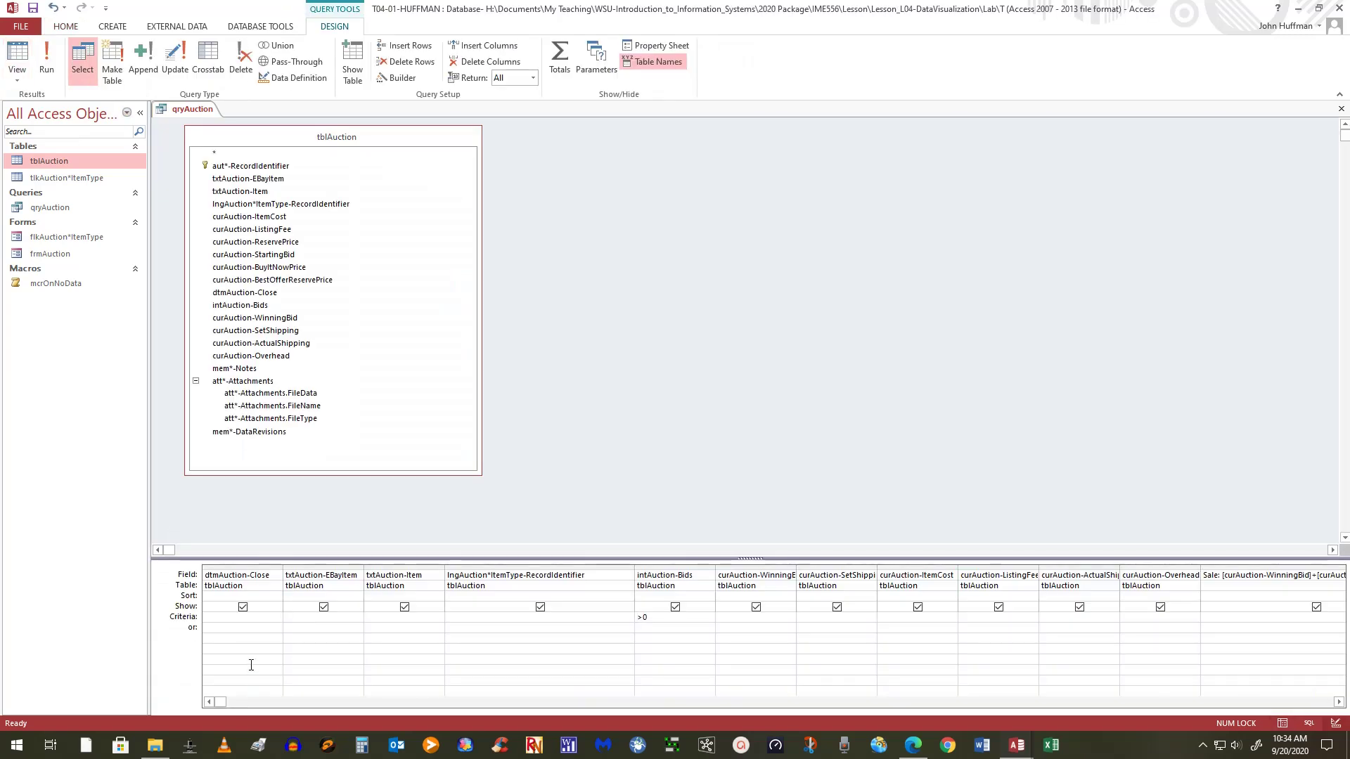
click(274, 596)
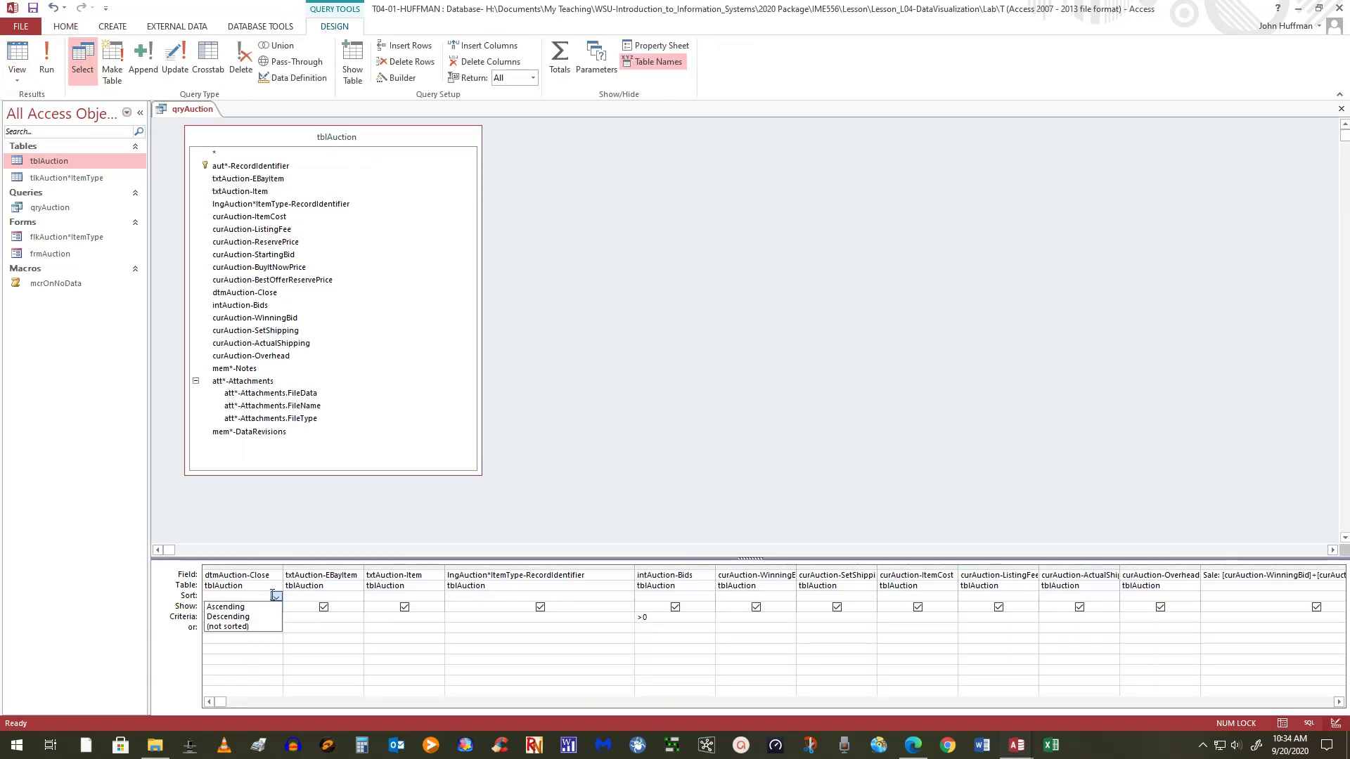
click(238, 618)
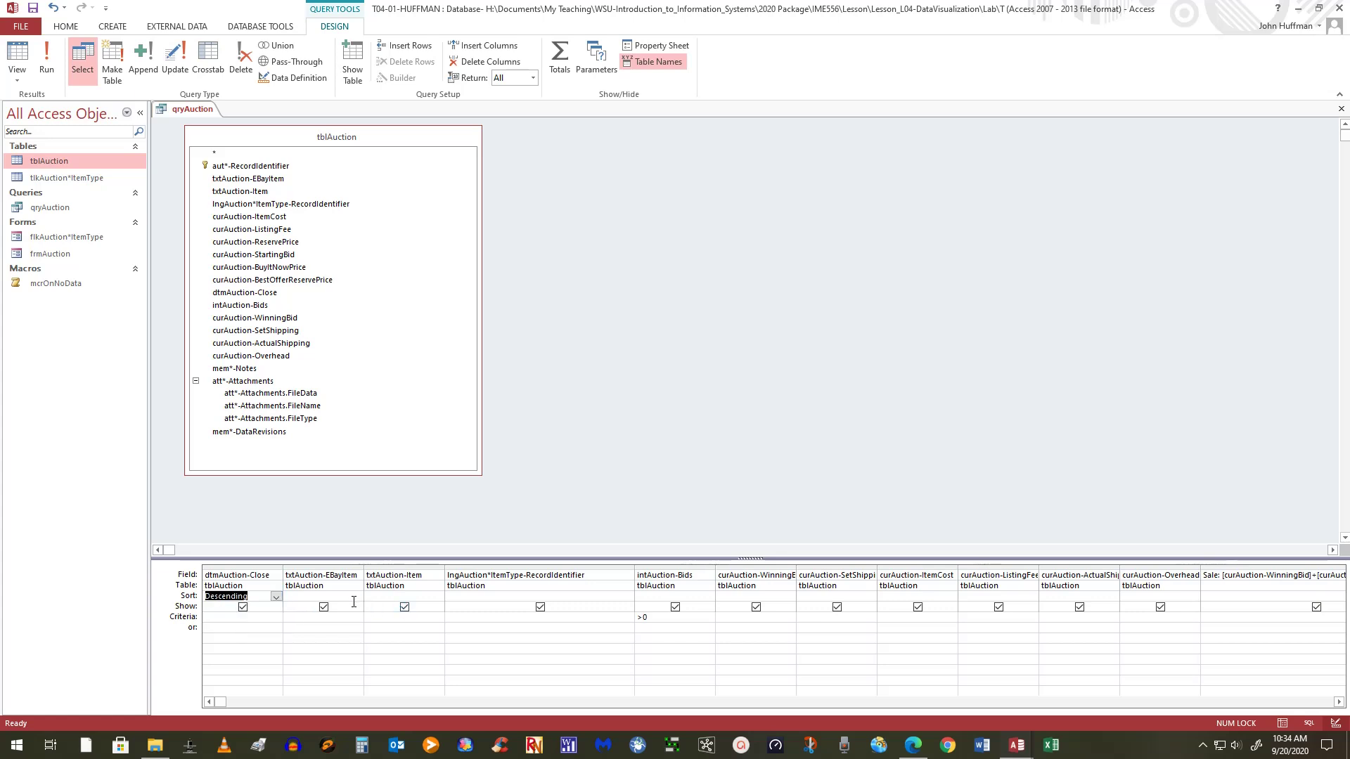
click(356, 595)
click(307, 606)
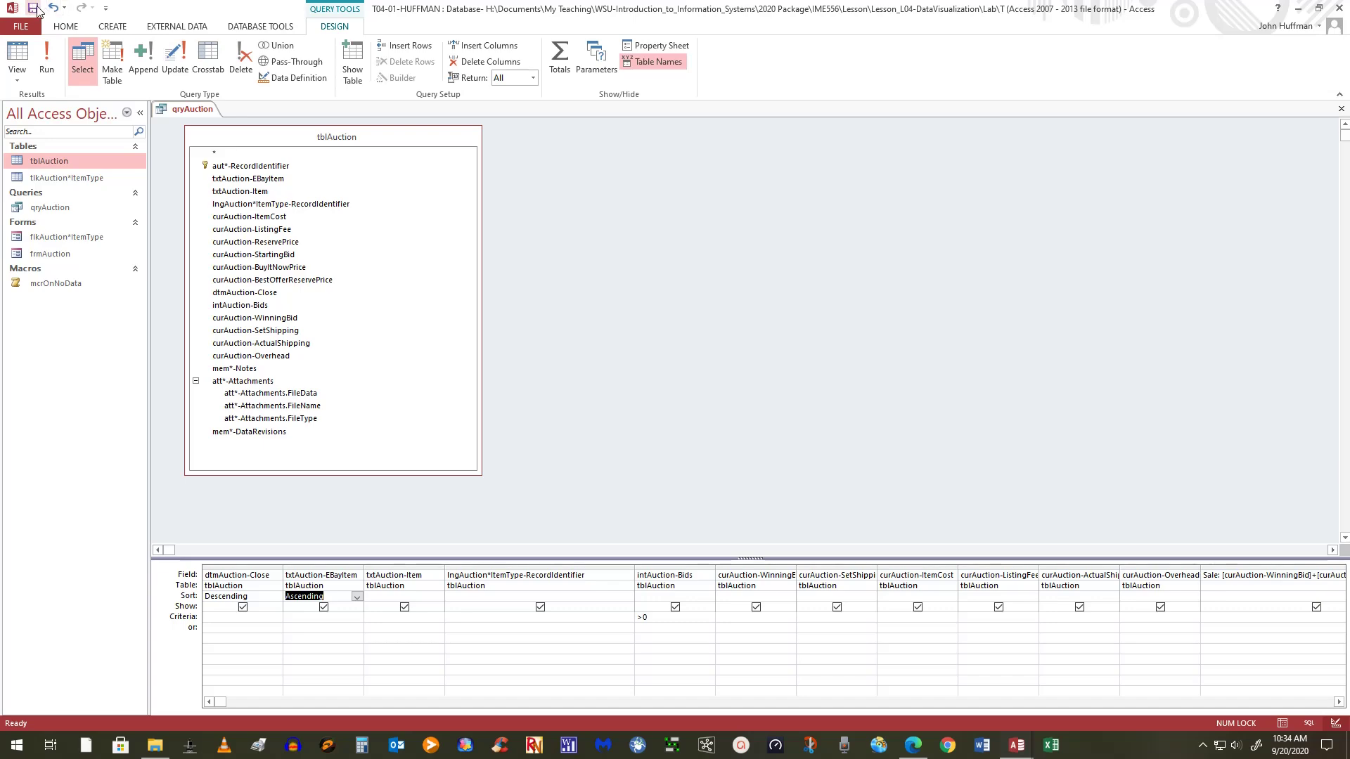
click(45, 49)
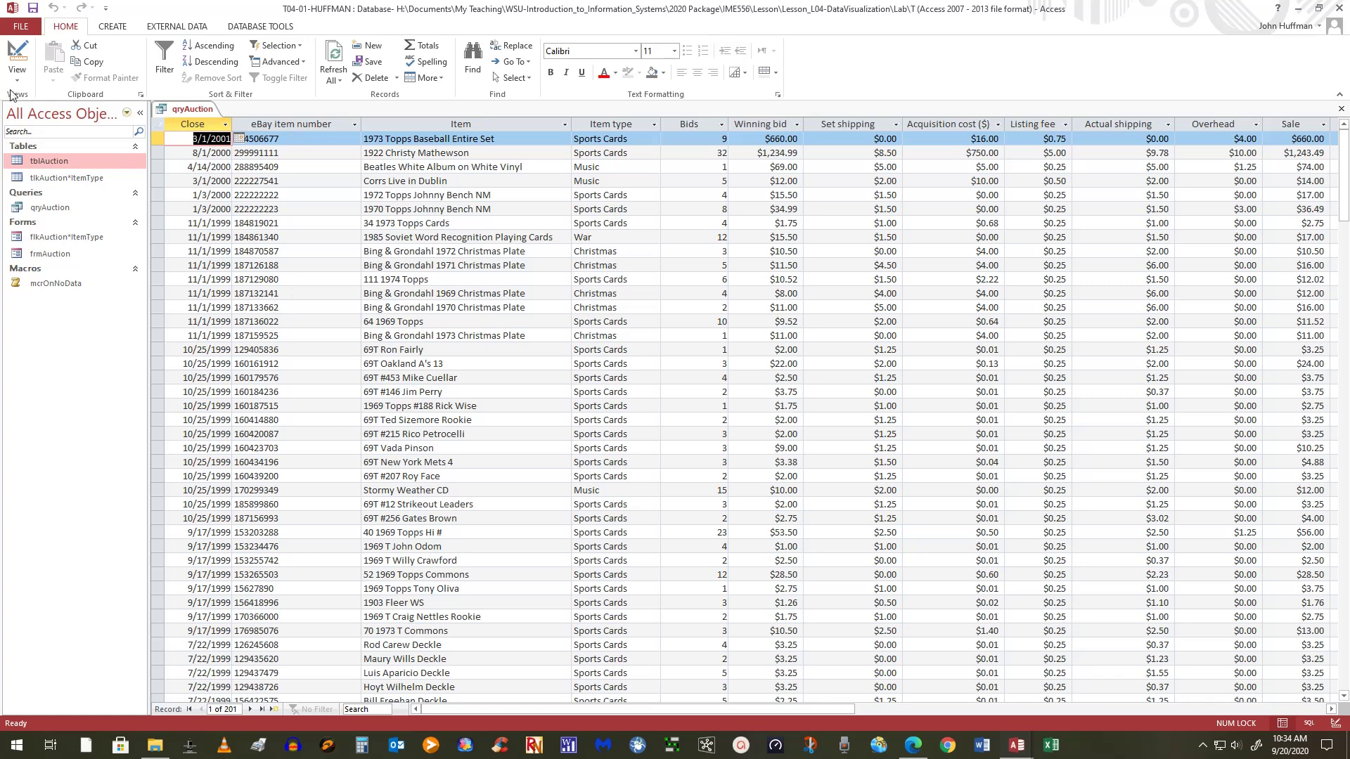
Step: Delete the curAuction-Overhead column from the query grid and run qryAuction to check Sale, Expense and Profit
click(17, 55)
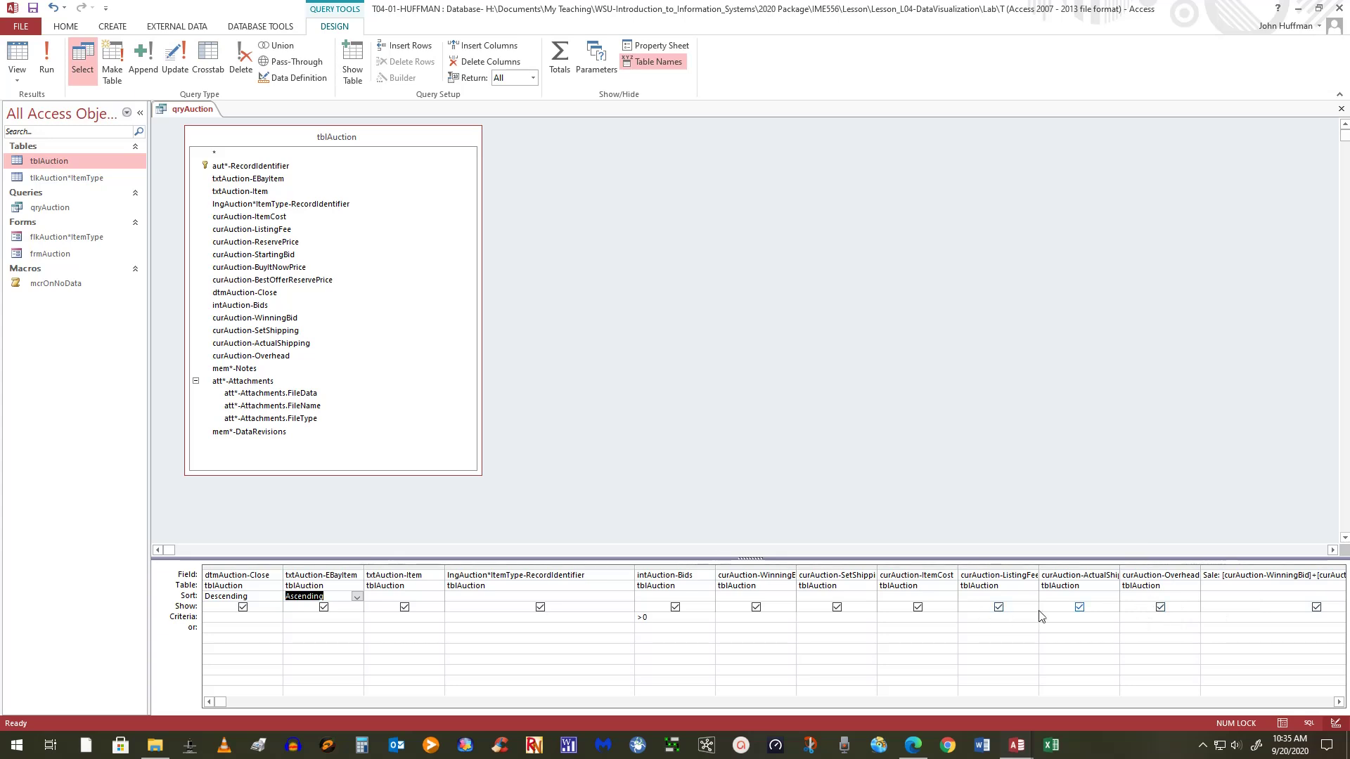
click(1145, 566)
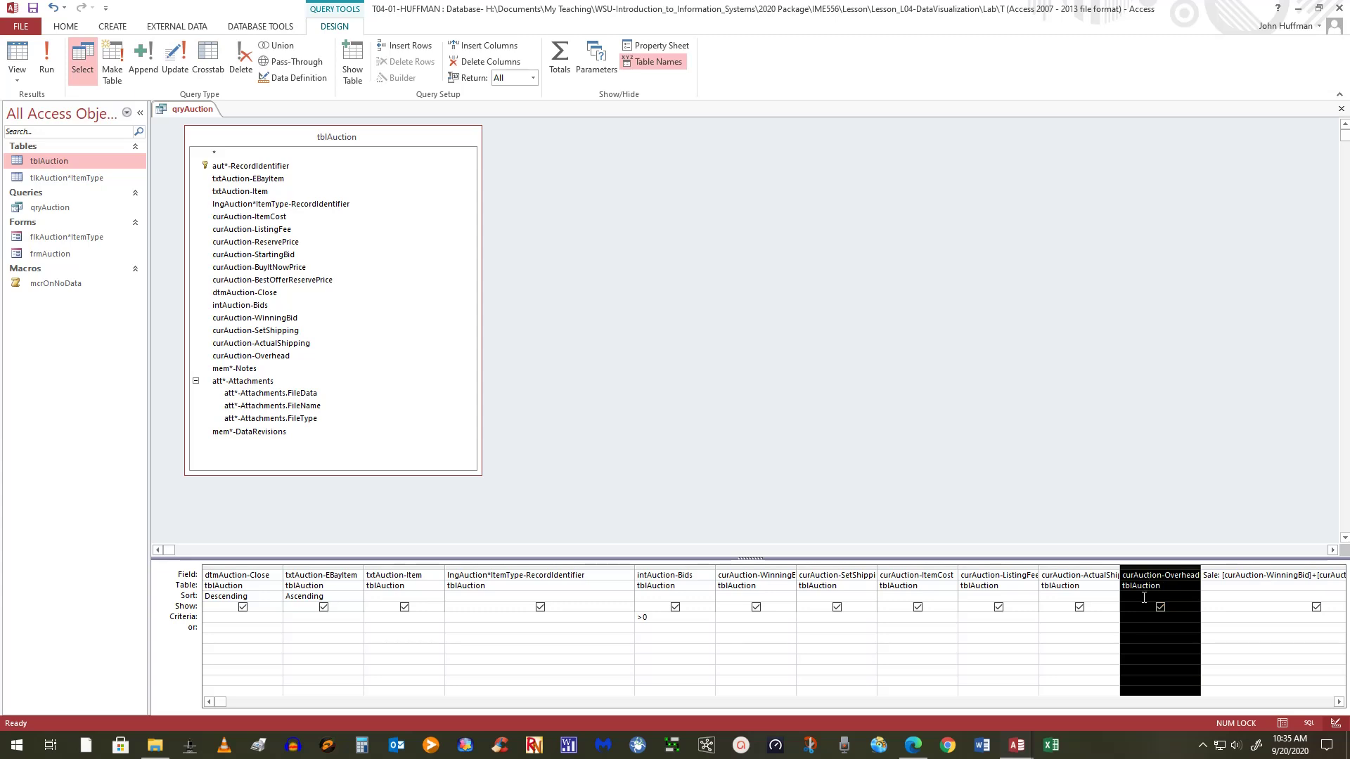
key(Delete)
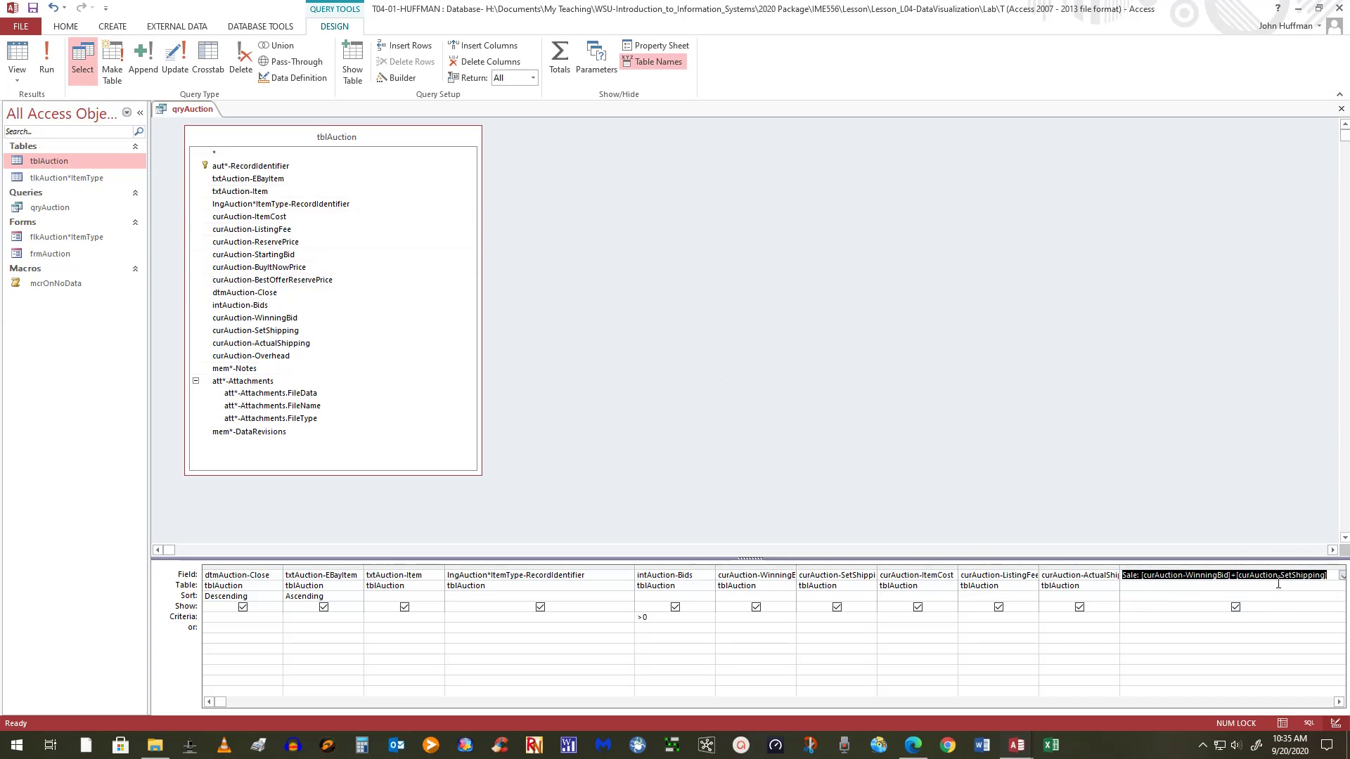
click(46, 60)
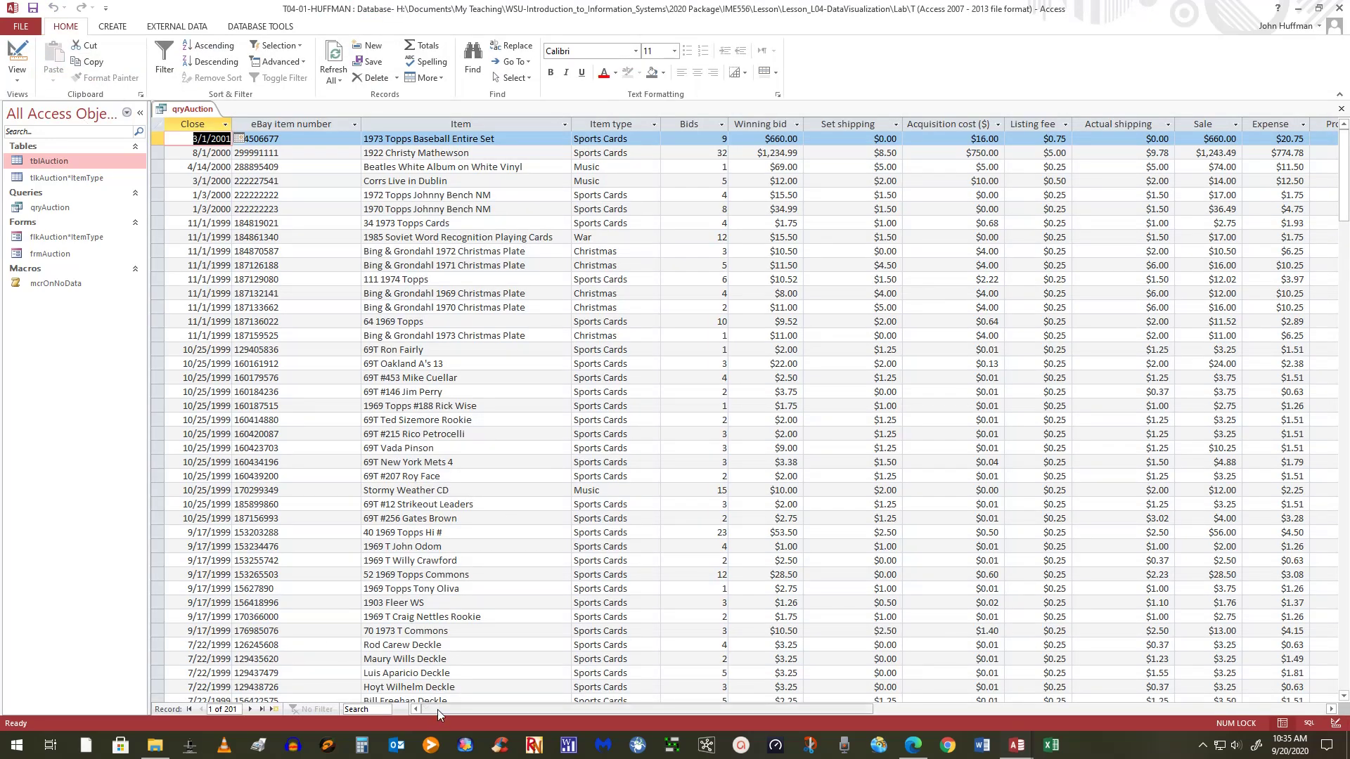
drag(437, 710, 707, 715)
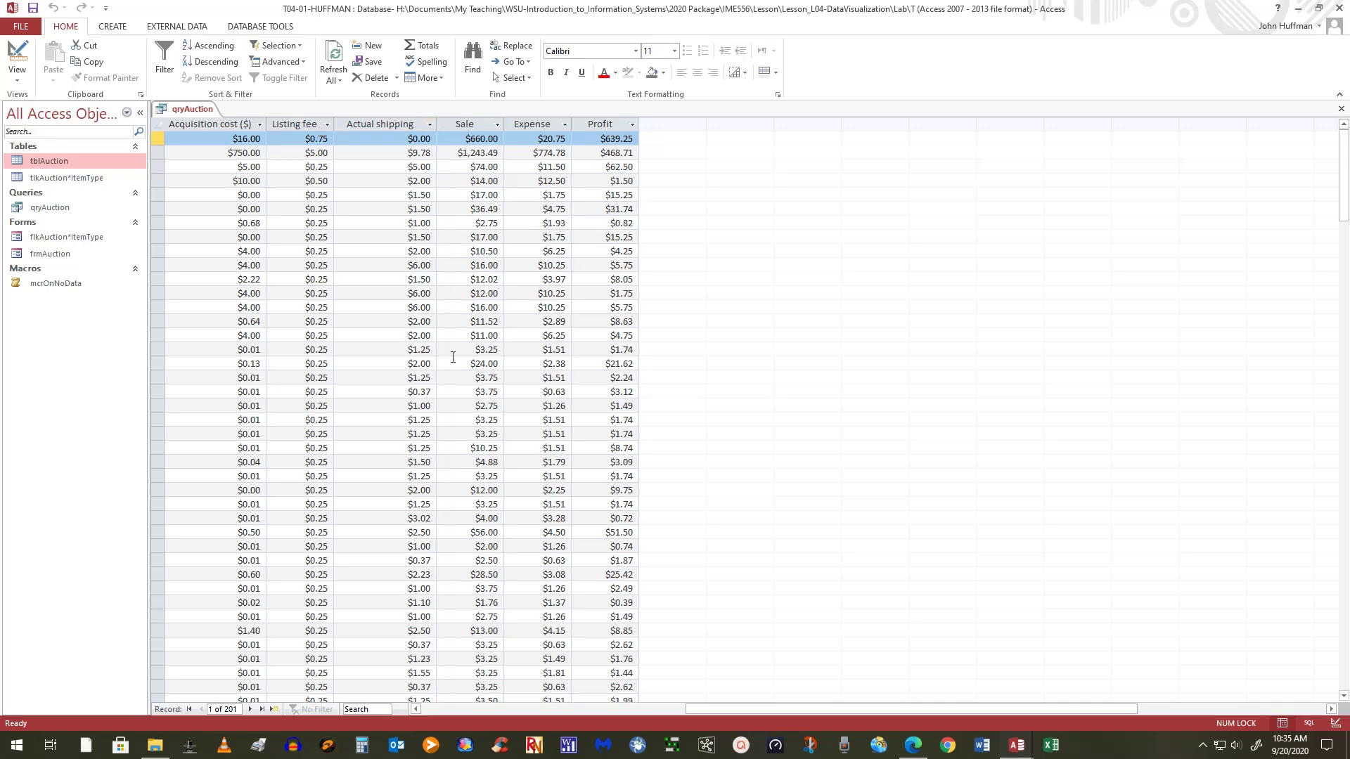
Step: Hide curAuction-ActualShipping, curAuction-ListingFee, curAuction-ItemCost, curAuction-SetShipping and curAuction-WinningBid from the query output
click(11, 43)
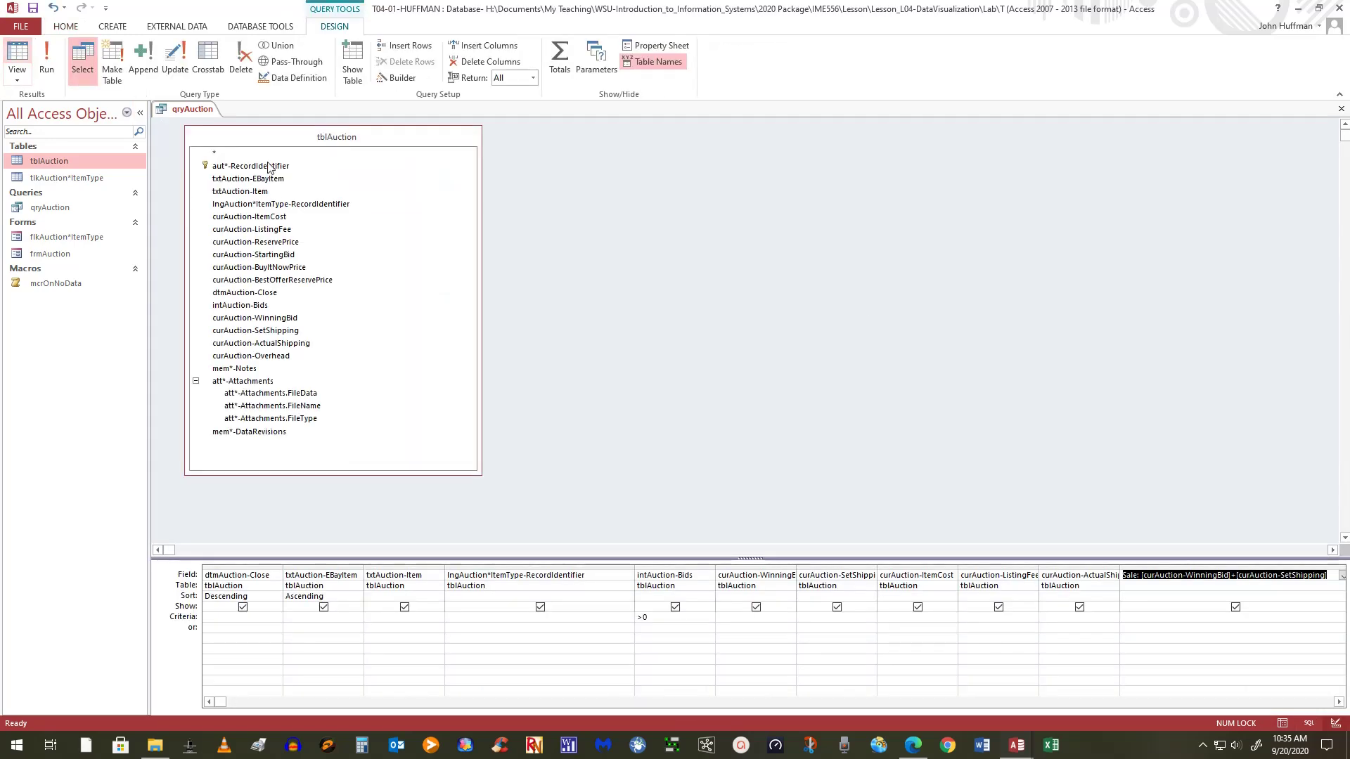
click(1080, 611)
click(1080, 609)
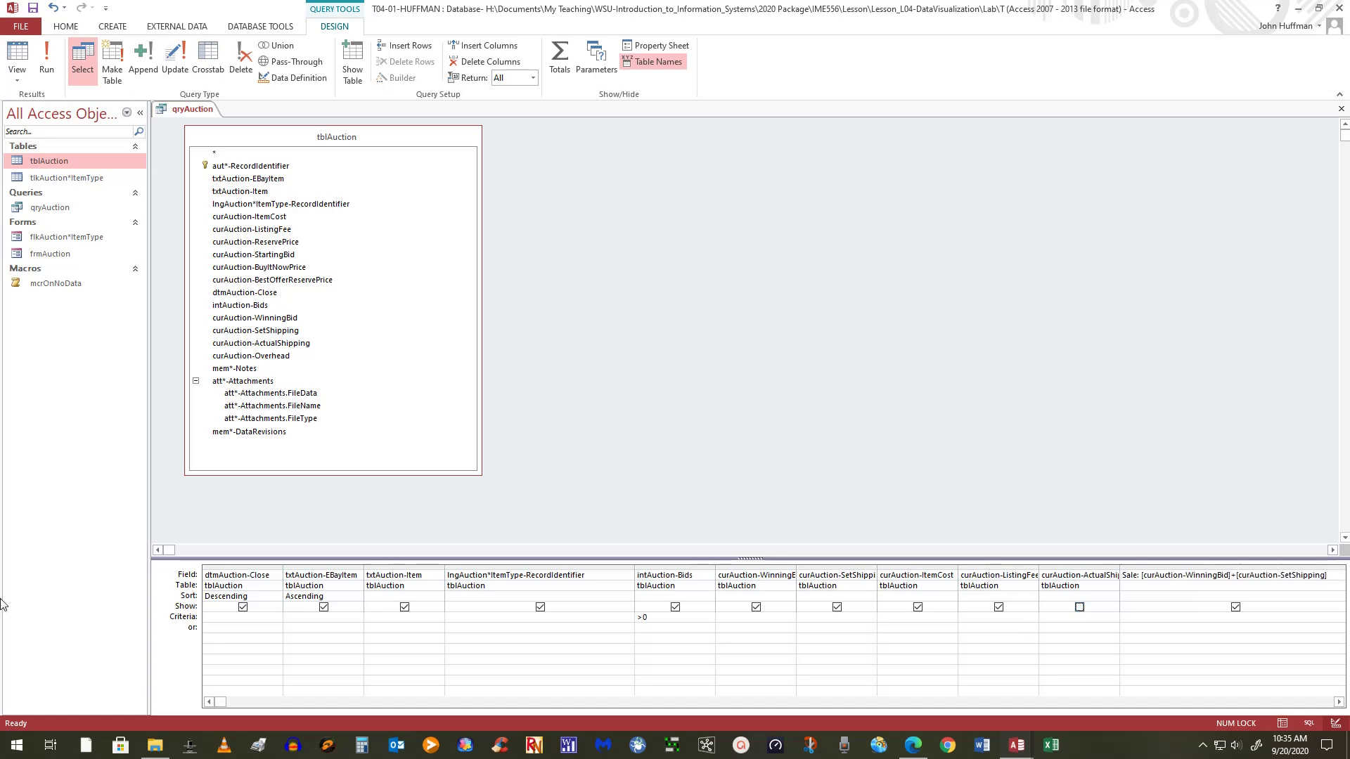
click(998, 608)
click(917, 607)
click(837, 608)
click(756, 607)
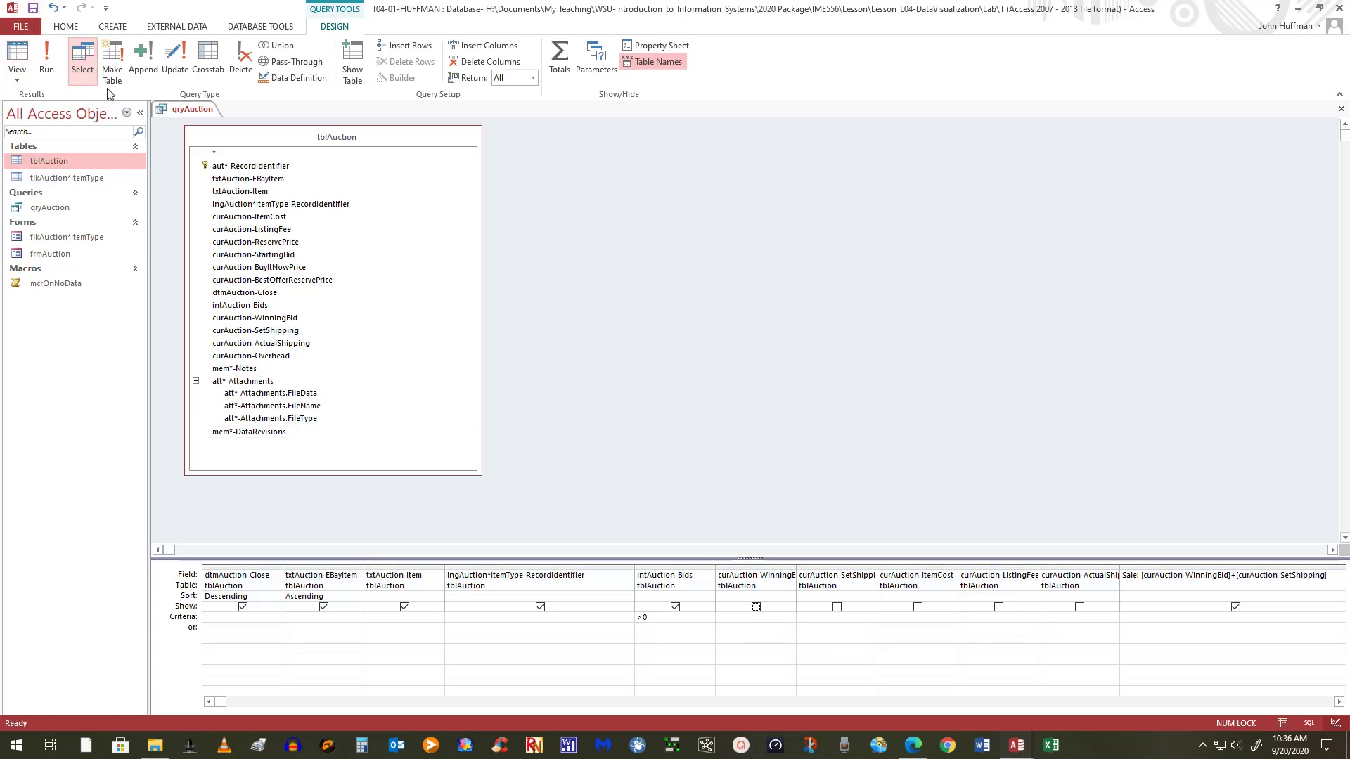
Step: Close qryAuction and reopen it in Design View
click(1341, 111)
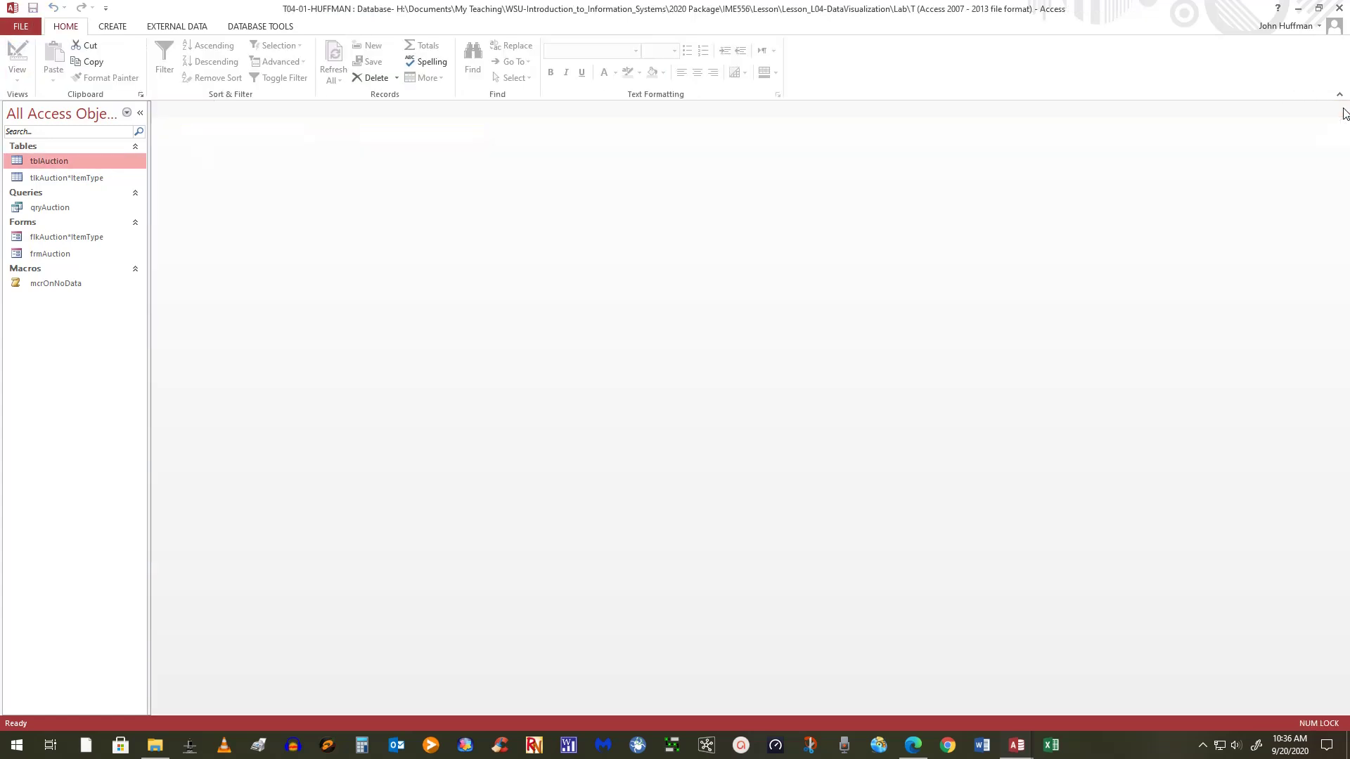
right_click(69, 209)
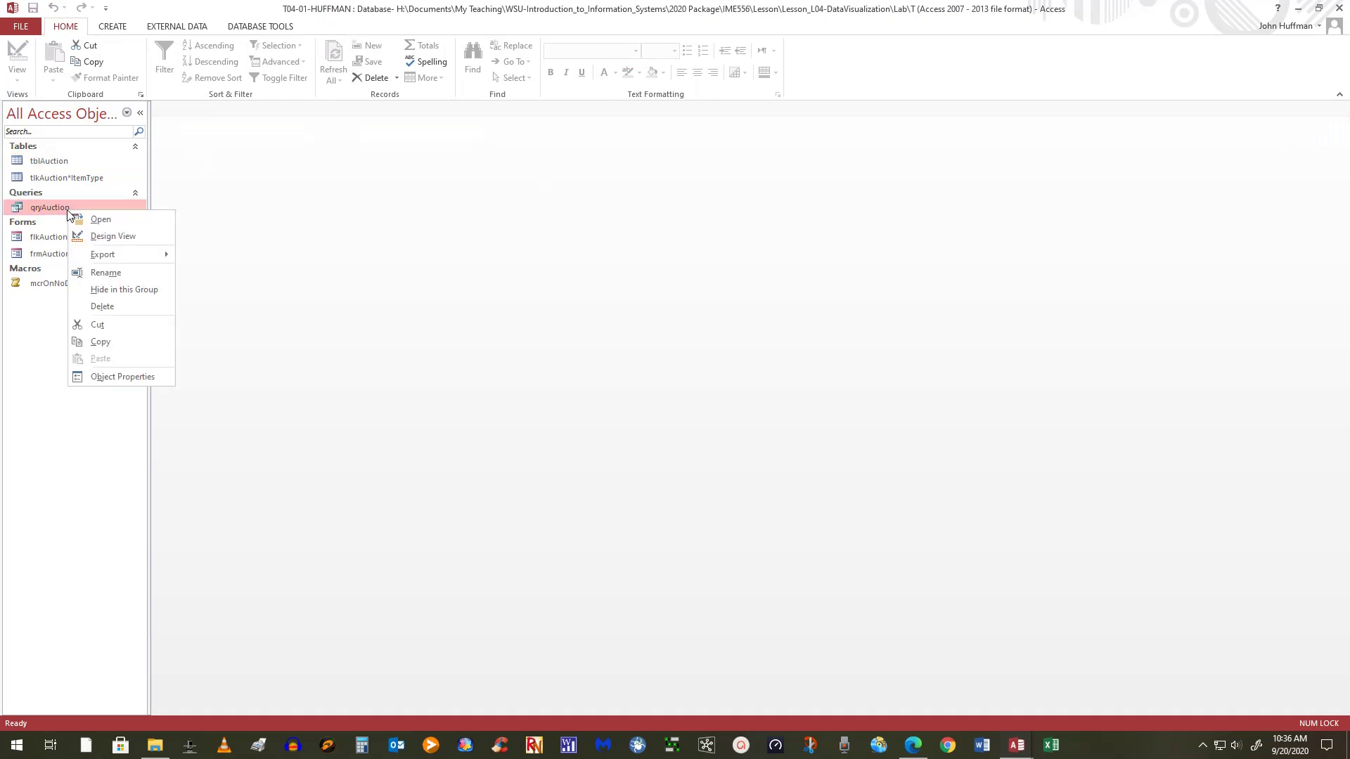
click(100, 237)
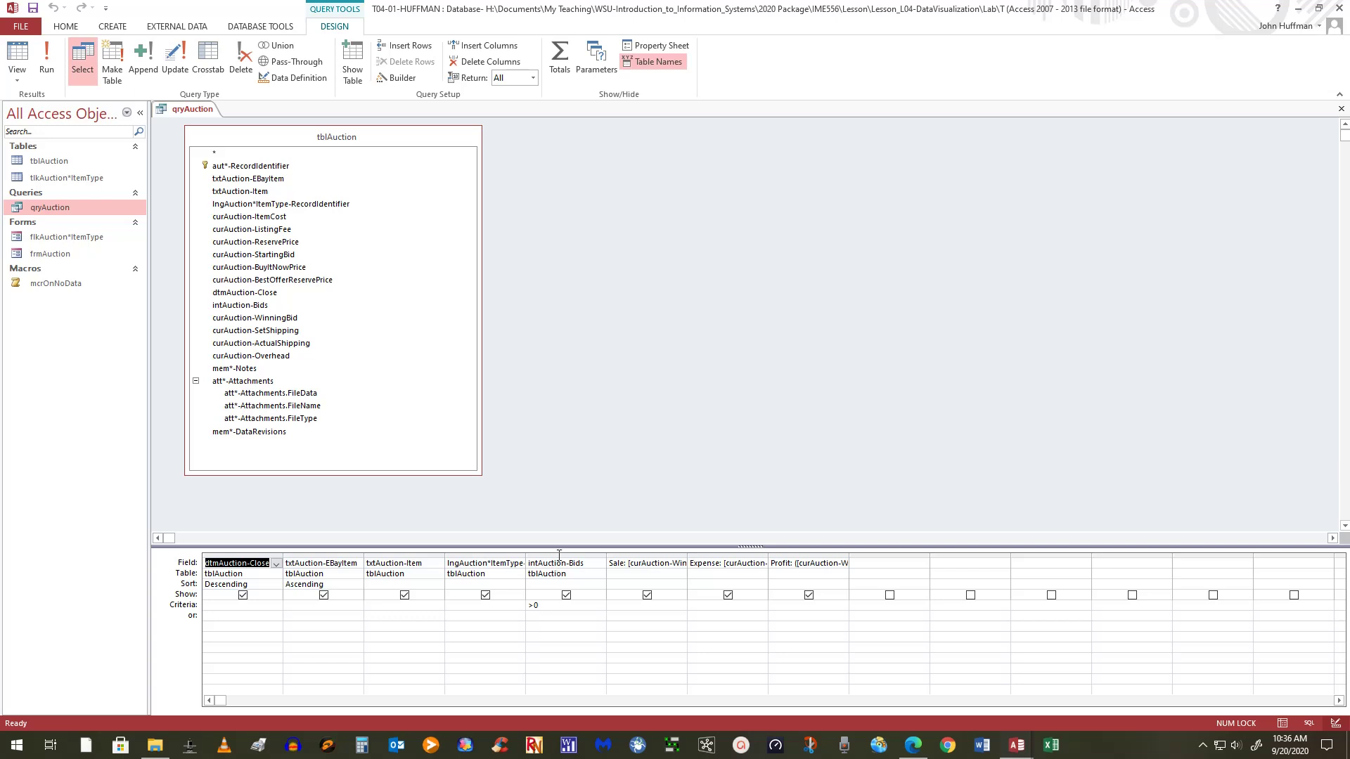
Step: Hide intAuction-Bids from the query output, then save and close qryAuction
click(566, 596)
click(632, 371)
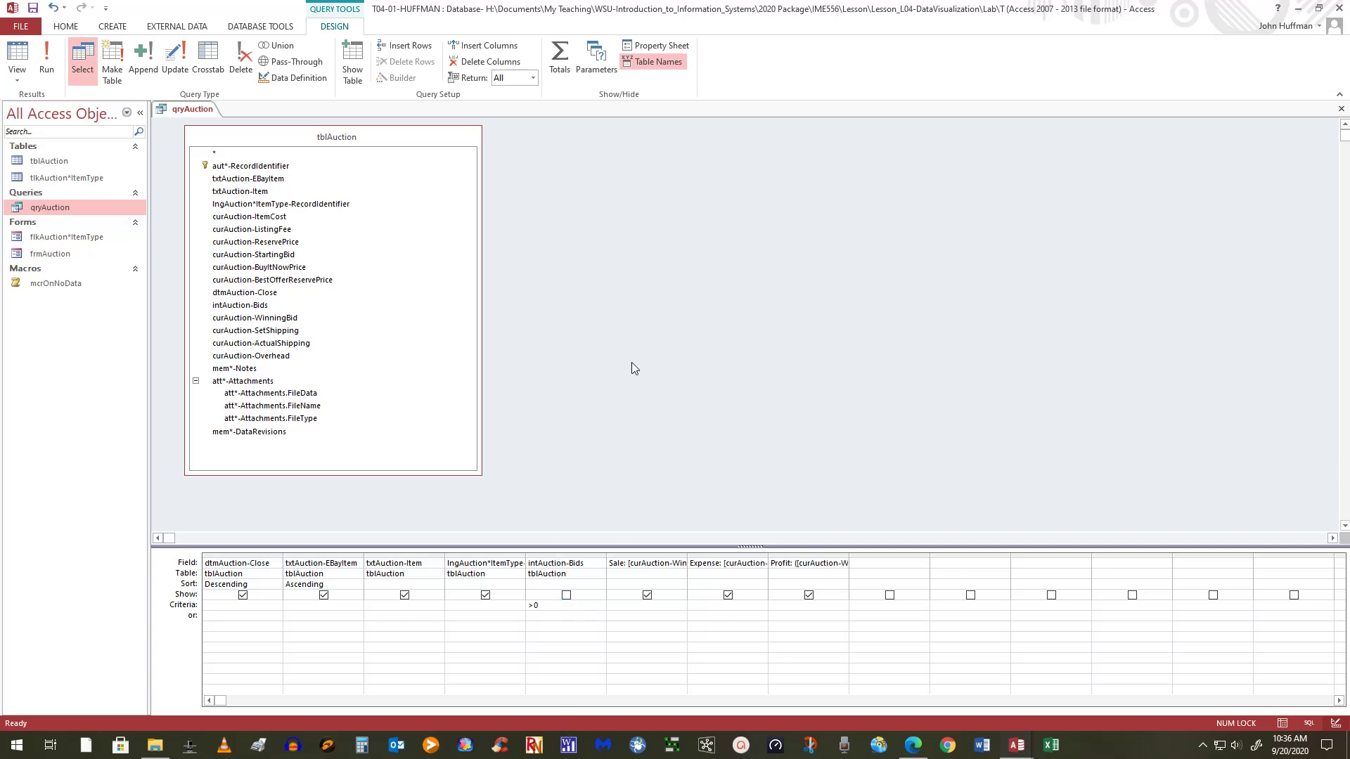
click(33, 9)
click(1341, 108)
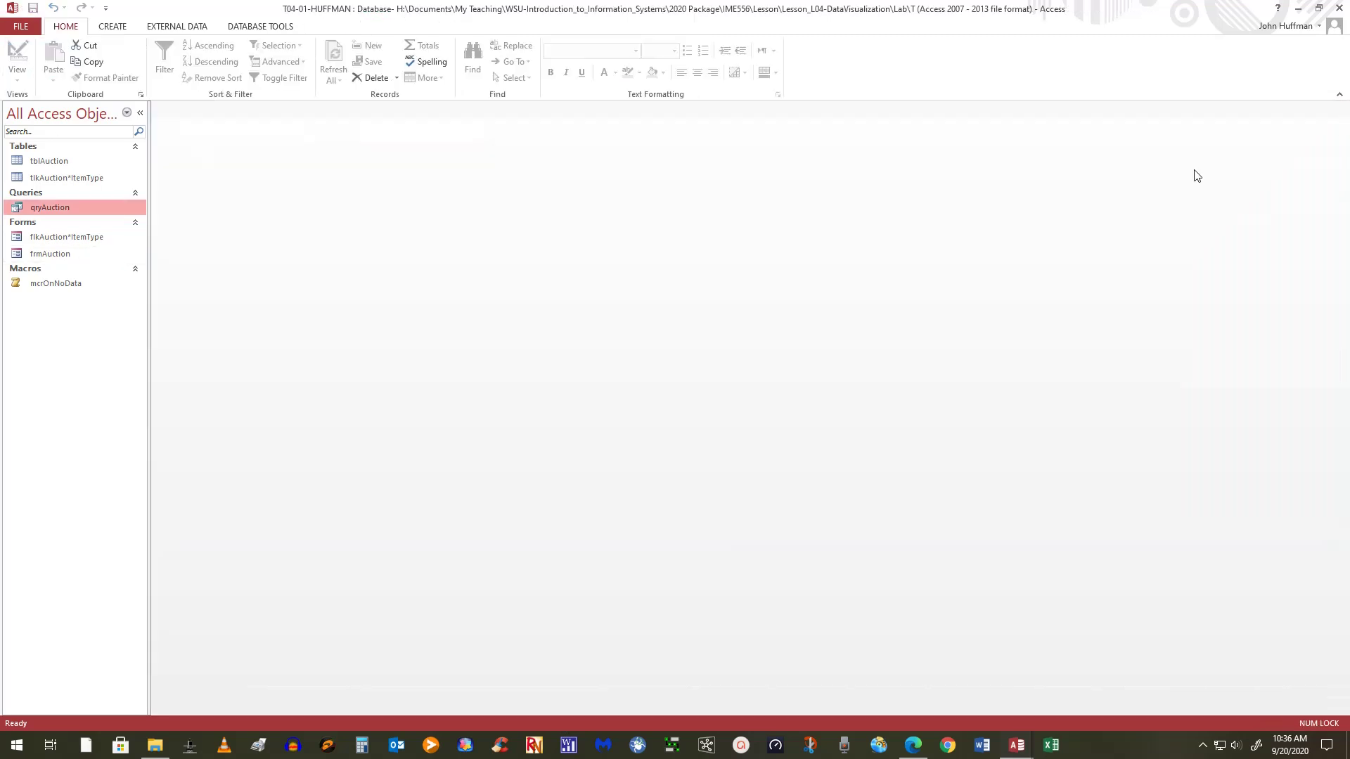
Step: Reopen qryAuction in Design View, widen the lngAuction*ItemType-RecordIdentifier column and run the query
right_click(31, 206)
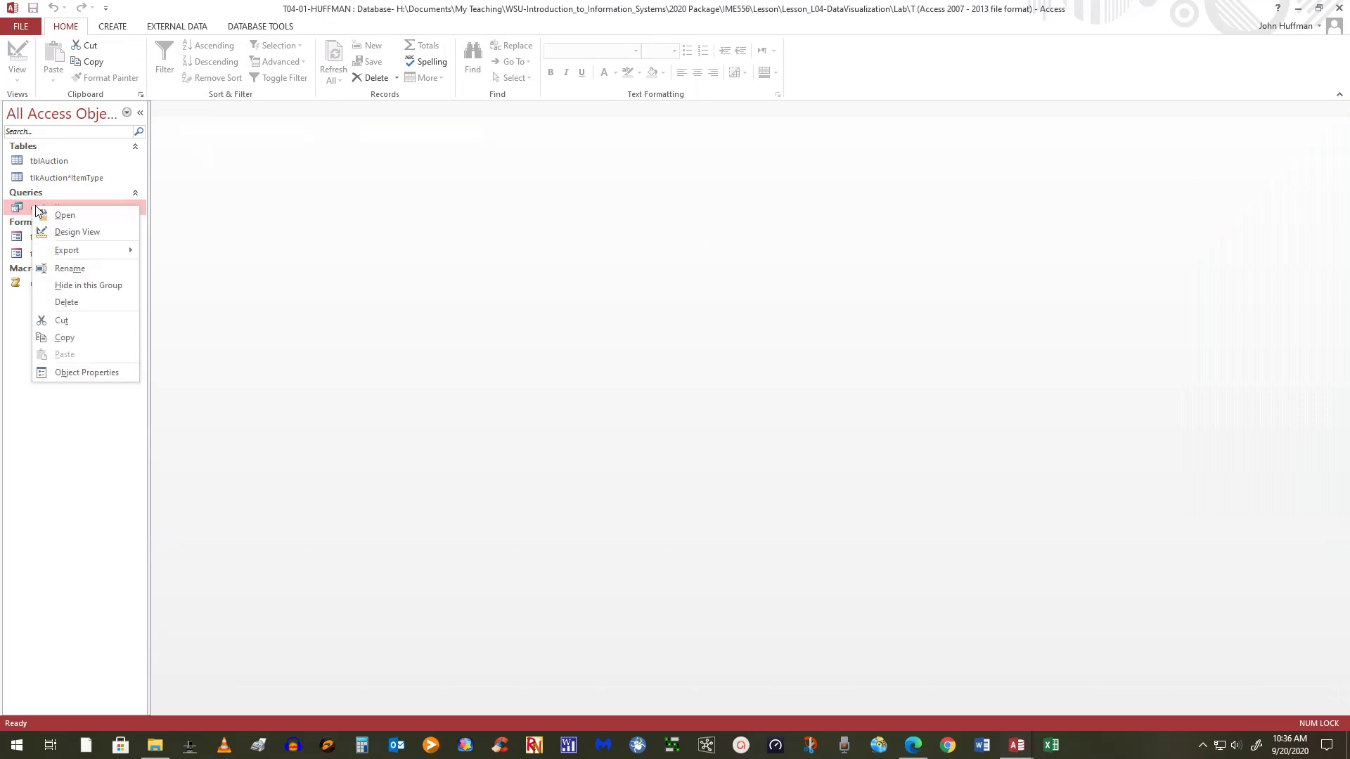
click(69, 237)
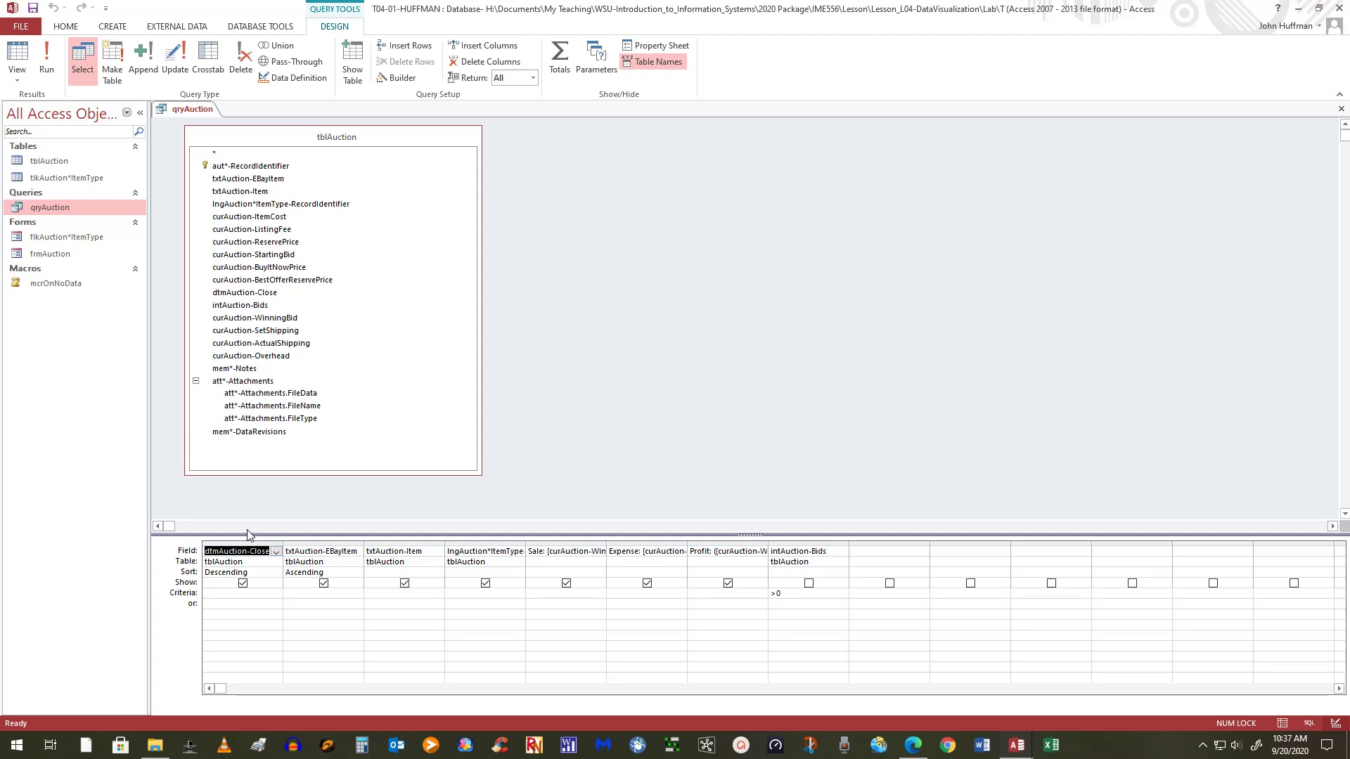
click(511, 535)
drag(524, 543, 570, 544)
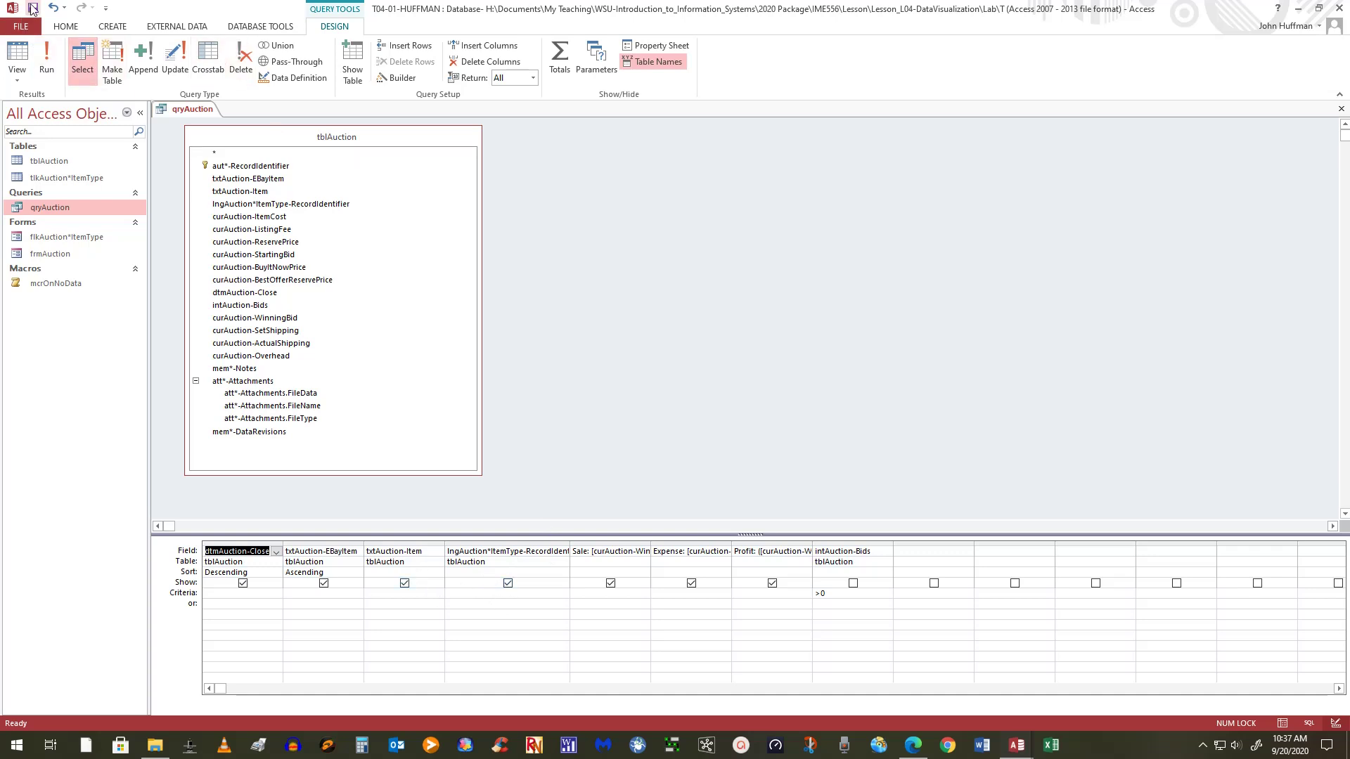
click(46, 63)
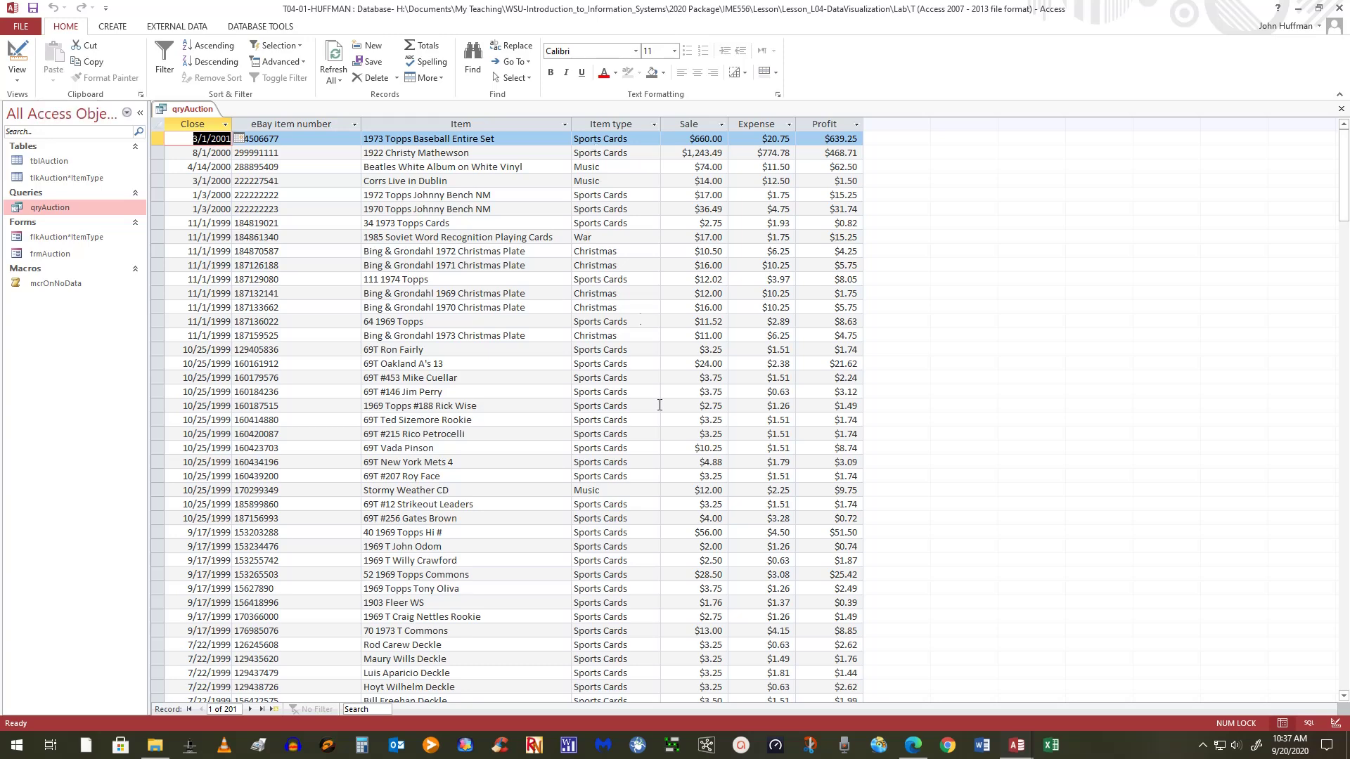
Step: Add a Total row to the qryAuction datasheet and set the Sale column's total to Sum
scroll(662, 419, down, 13)
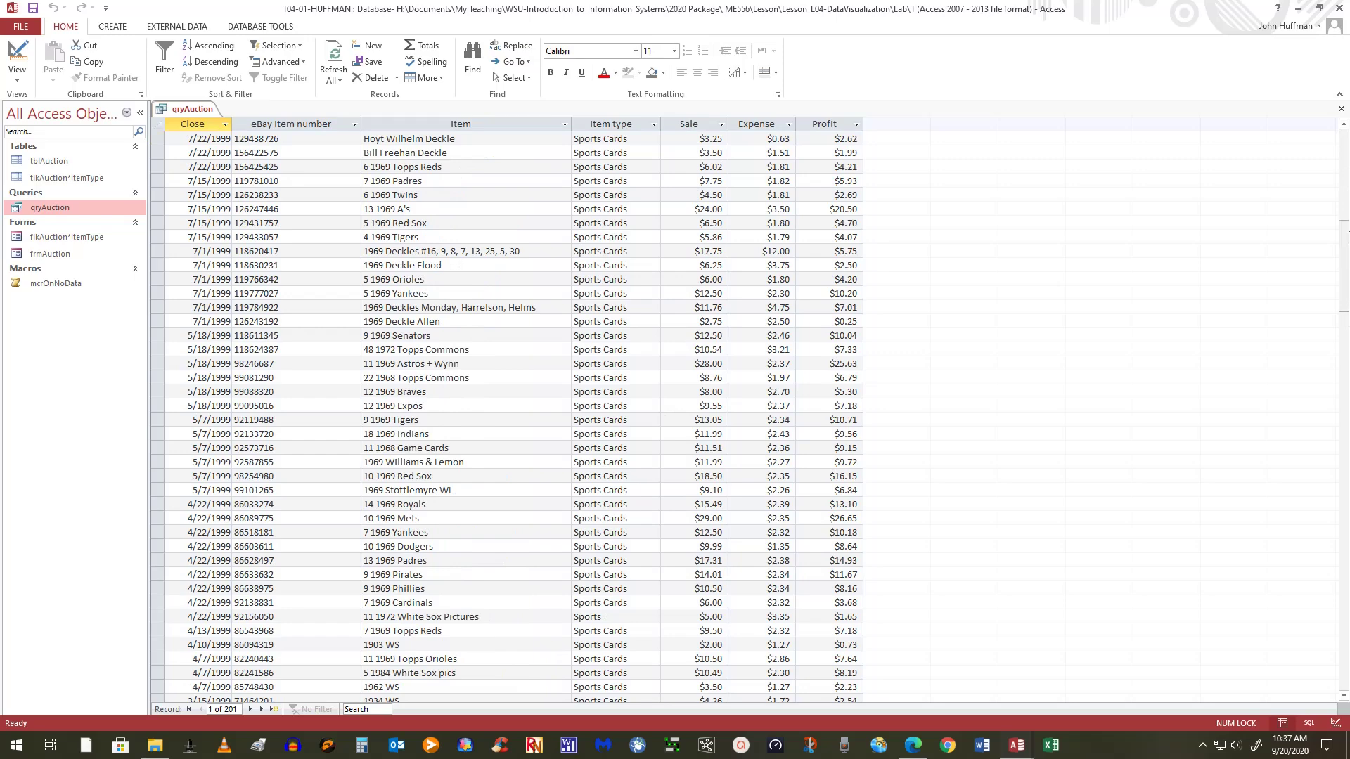
drag(1343, 255, 1344, 126)
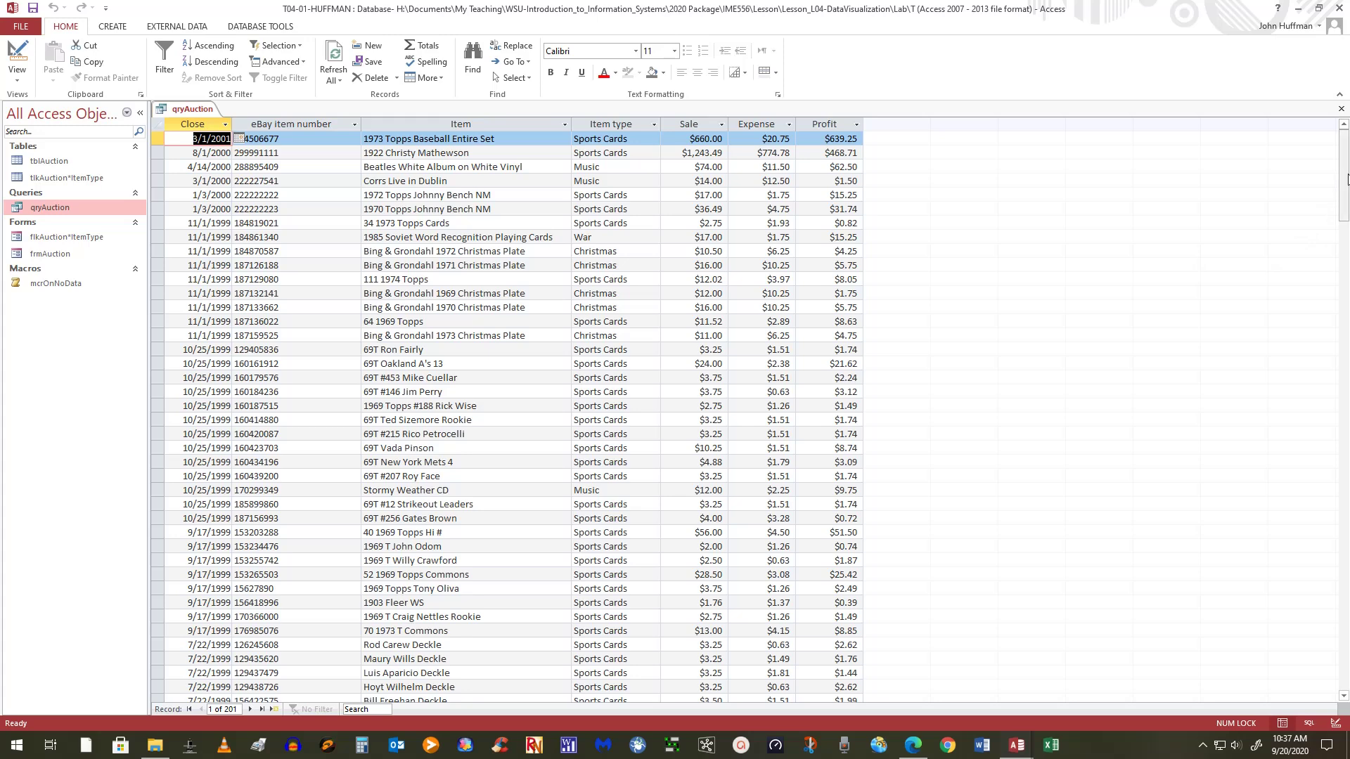
drag(1346, 179, 1346, 585)
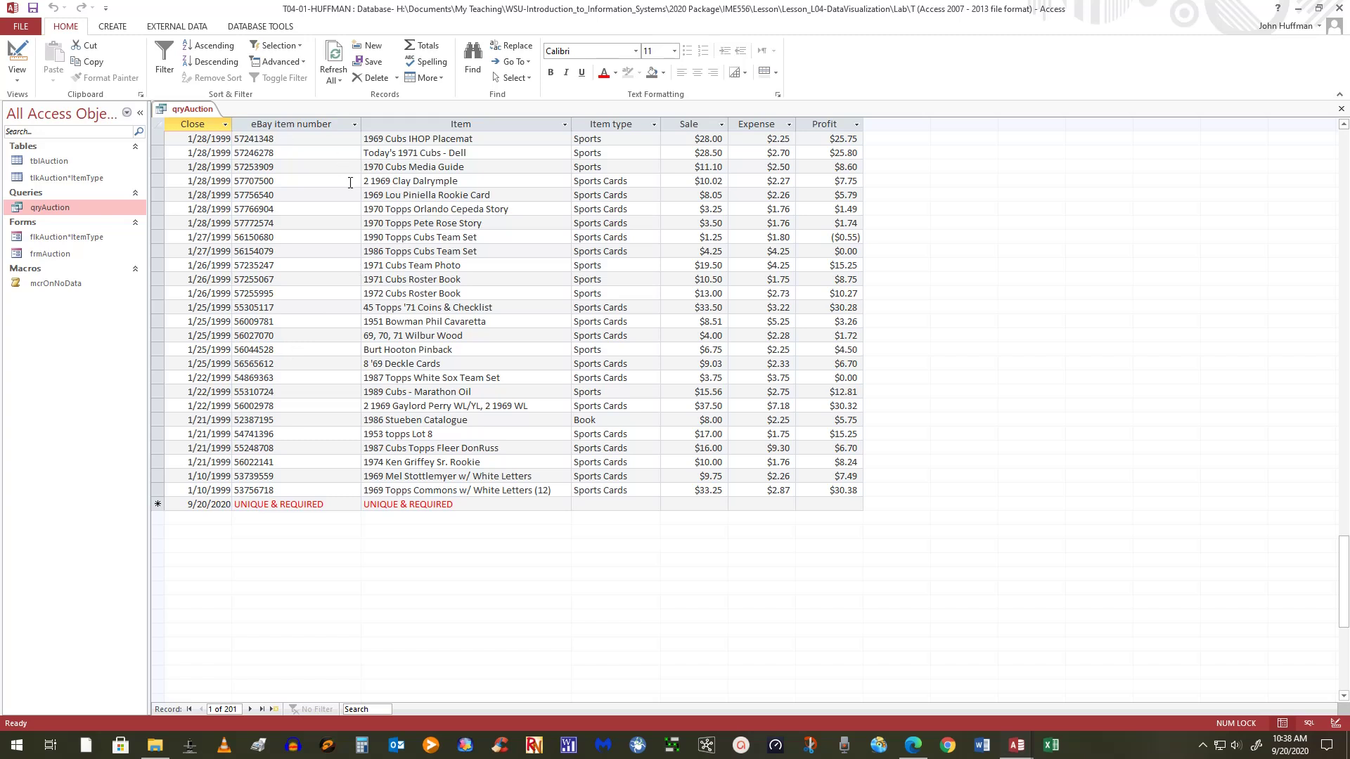
click(431, 48)
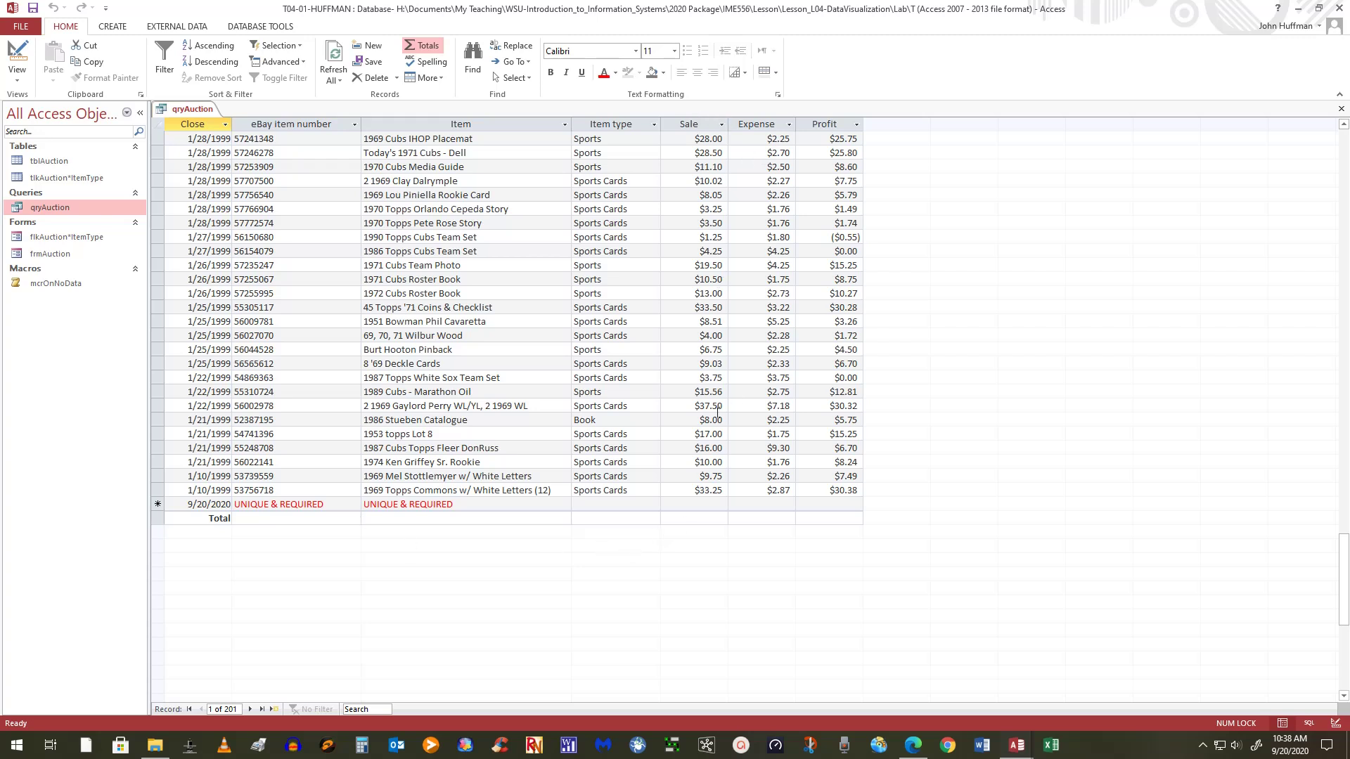
click(707, 520)
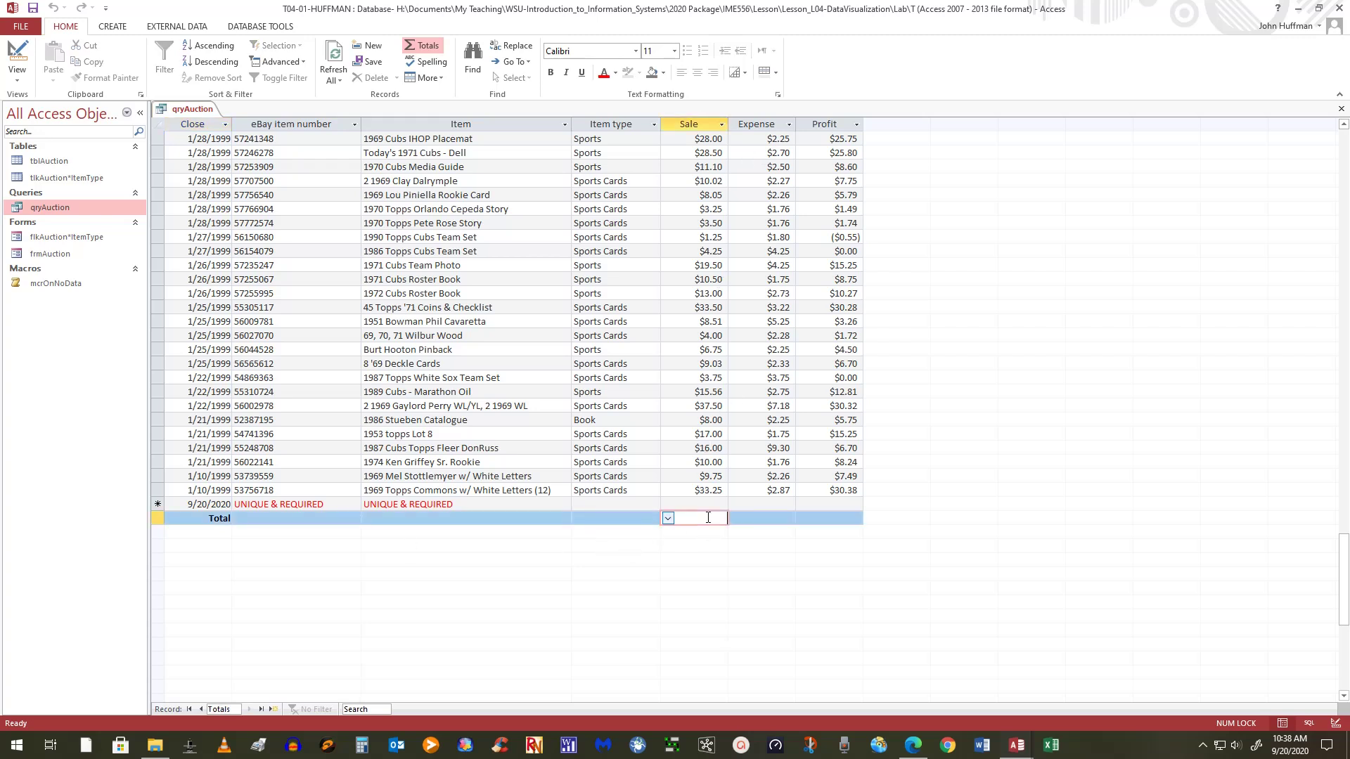
click(668, 519)
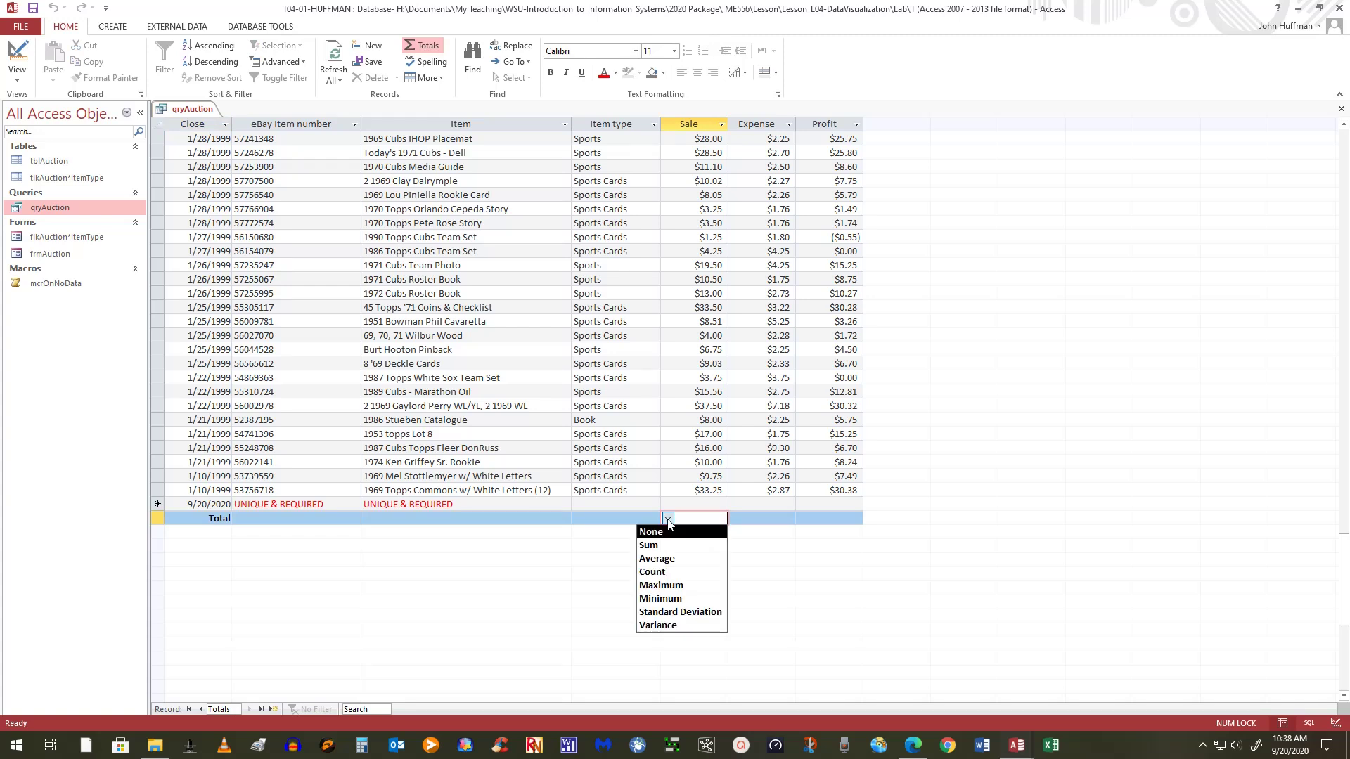
click(668, 547)
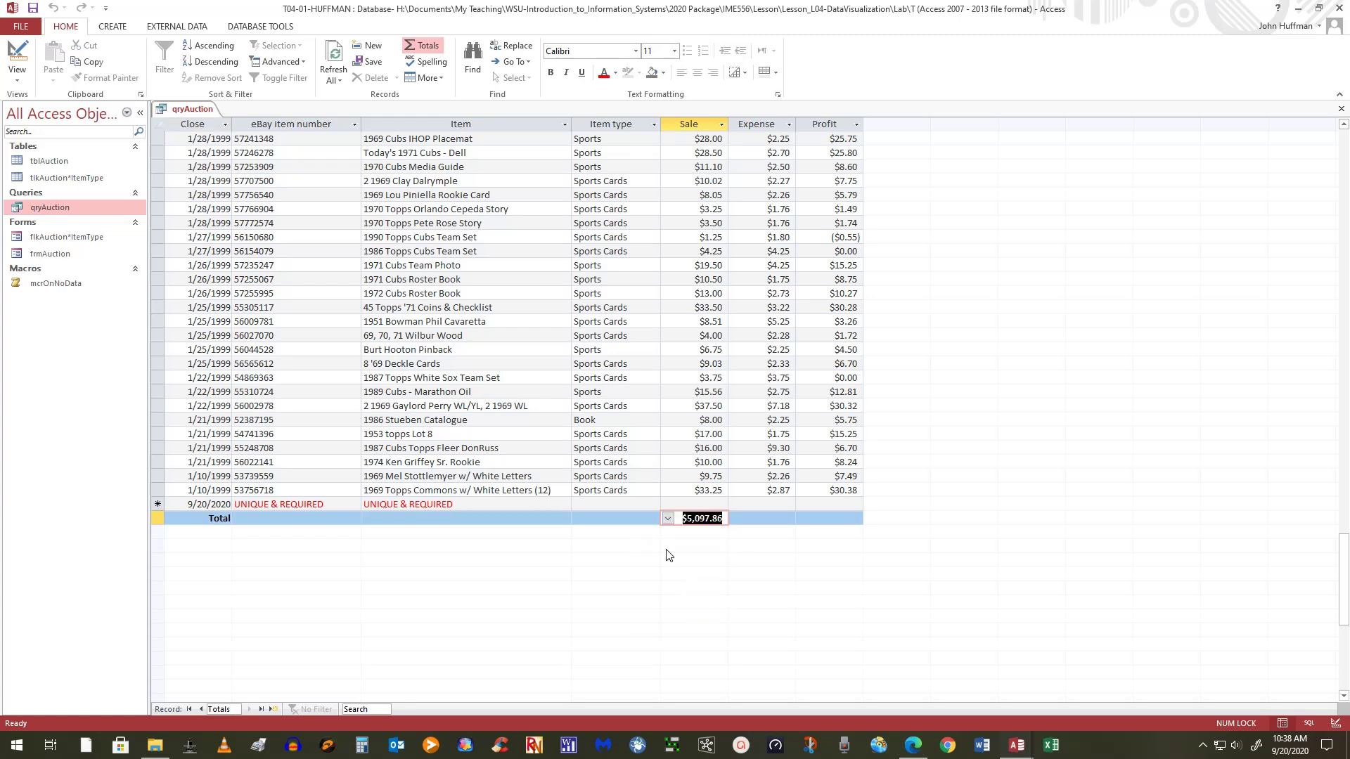
Step: Set the totals of the Expense and Profit columns to Sum
click(745, 519)
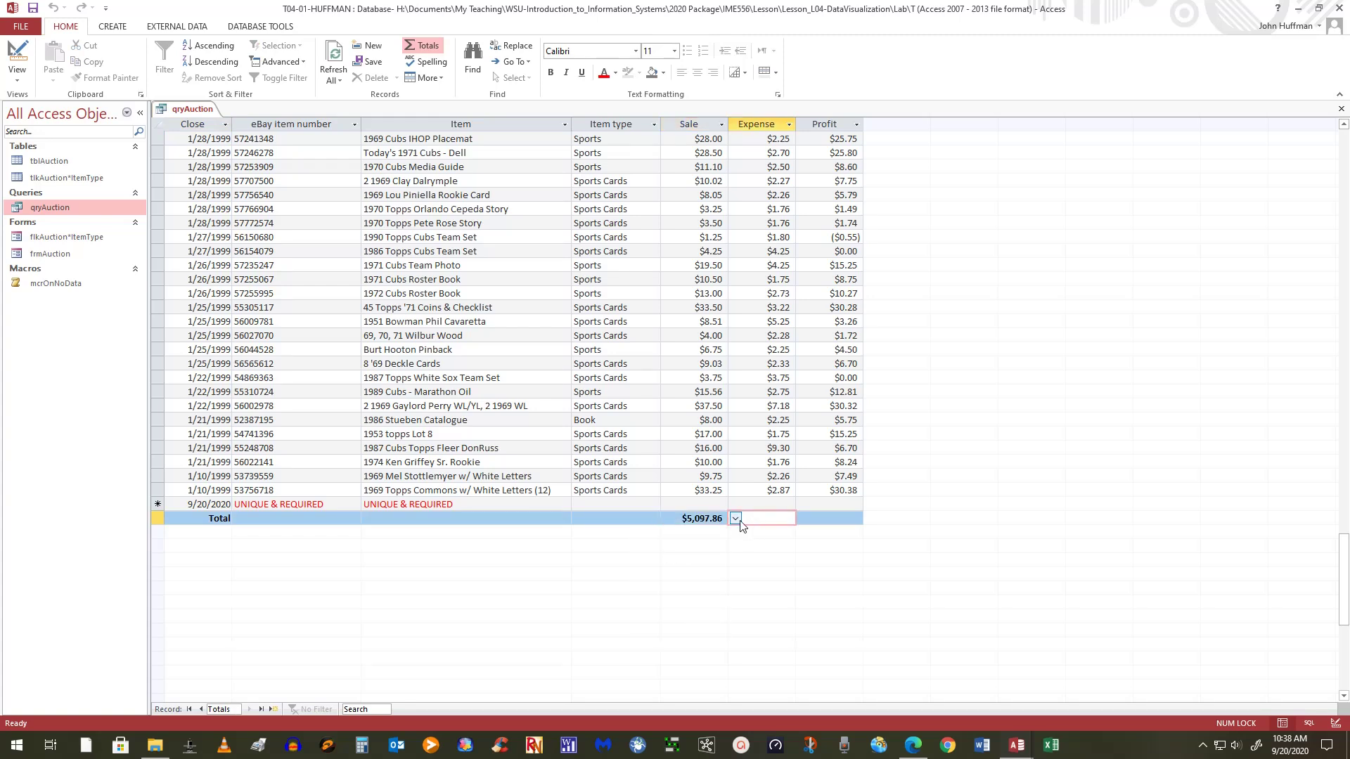
click(735, 519)
click(736, 547)
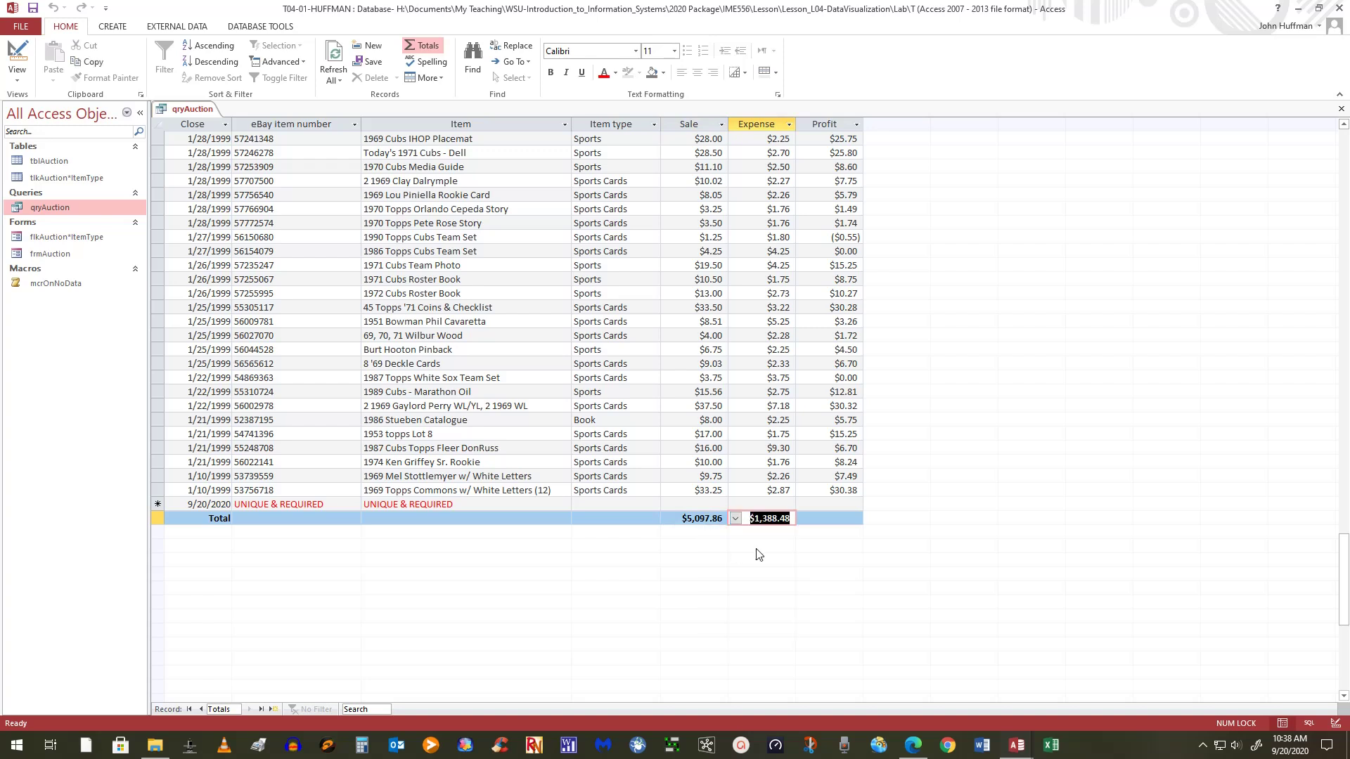
click(803, 518)
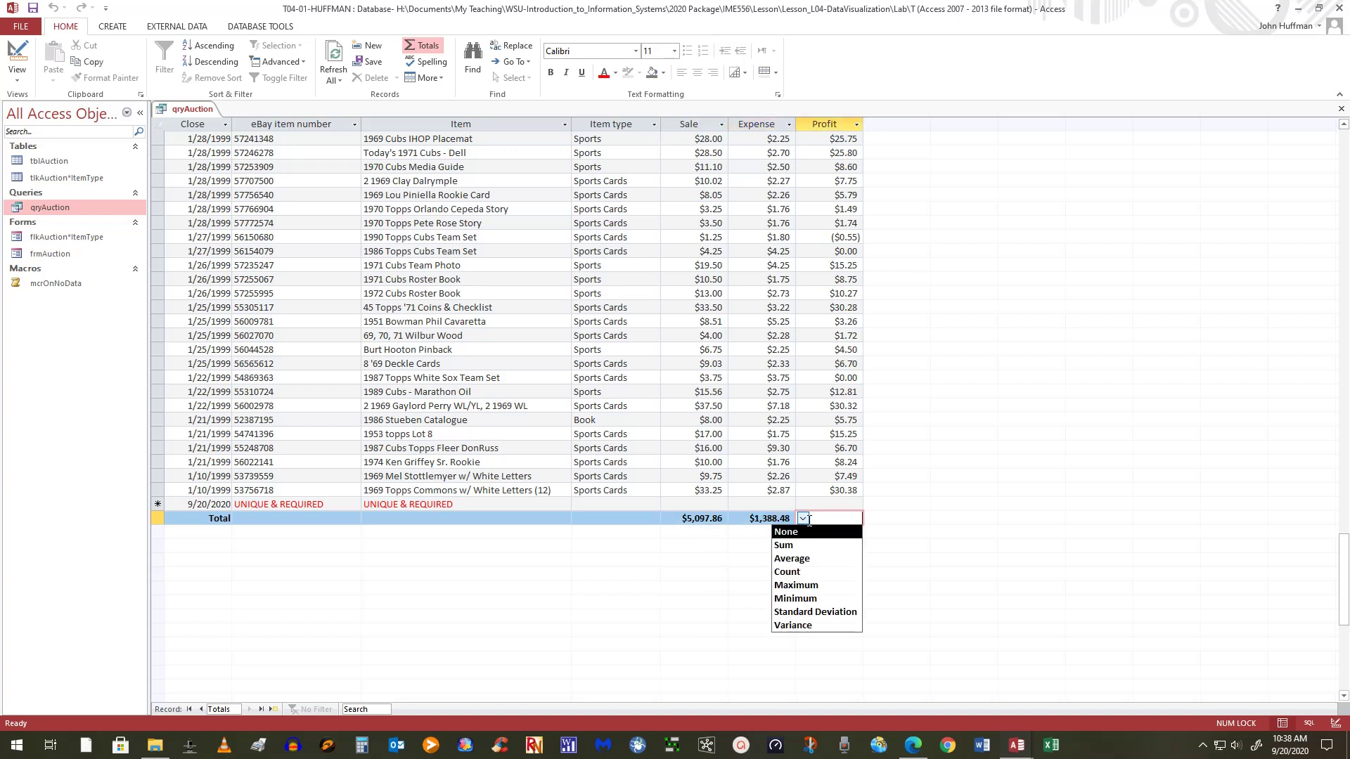
click(791, 546)
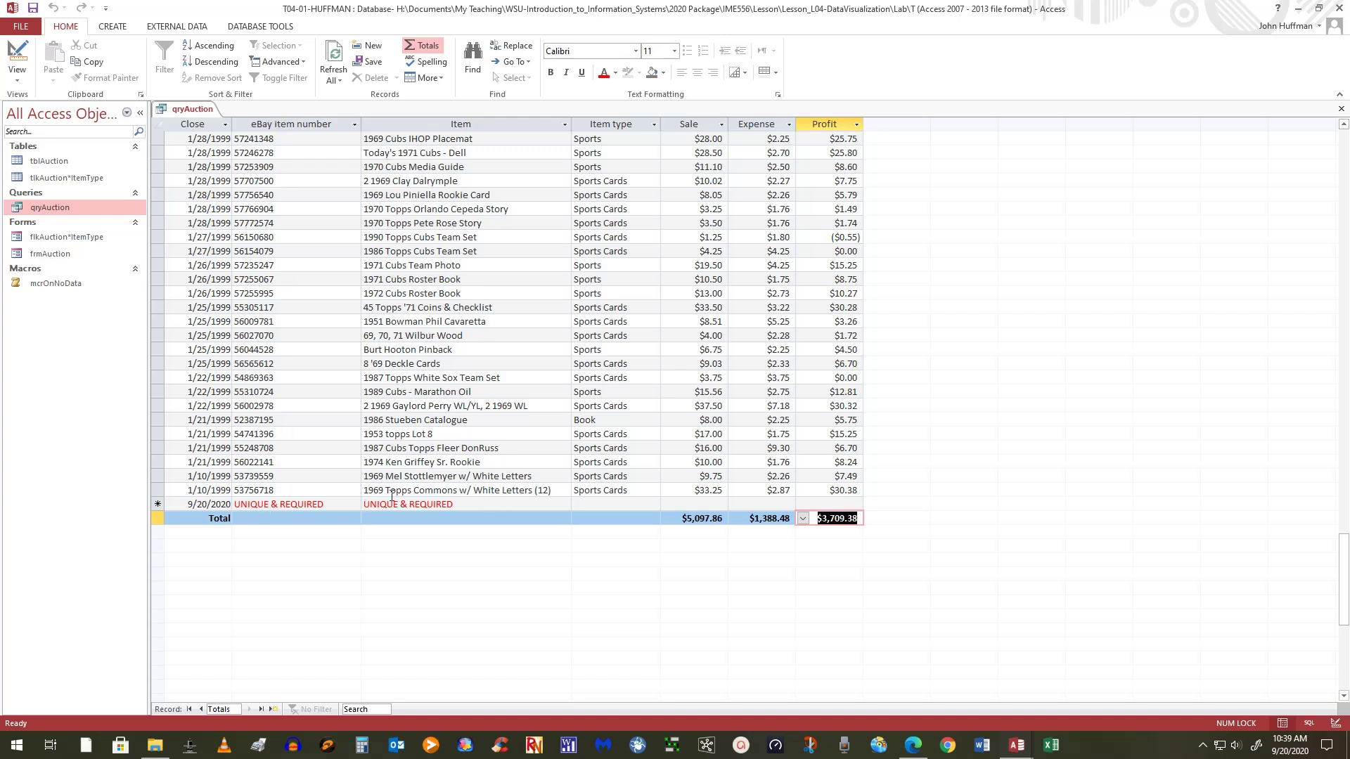
click(381, 519)
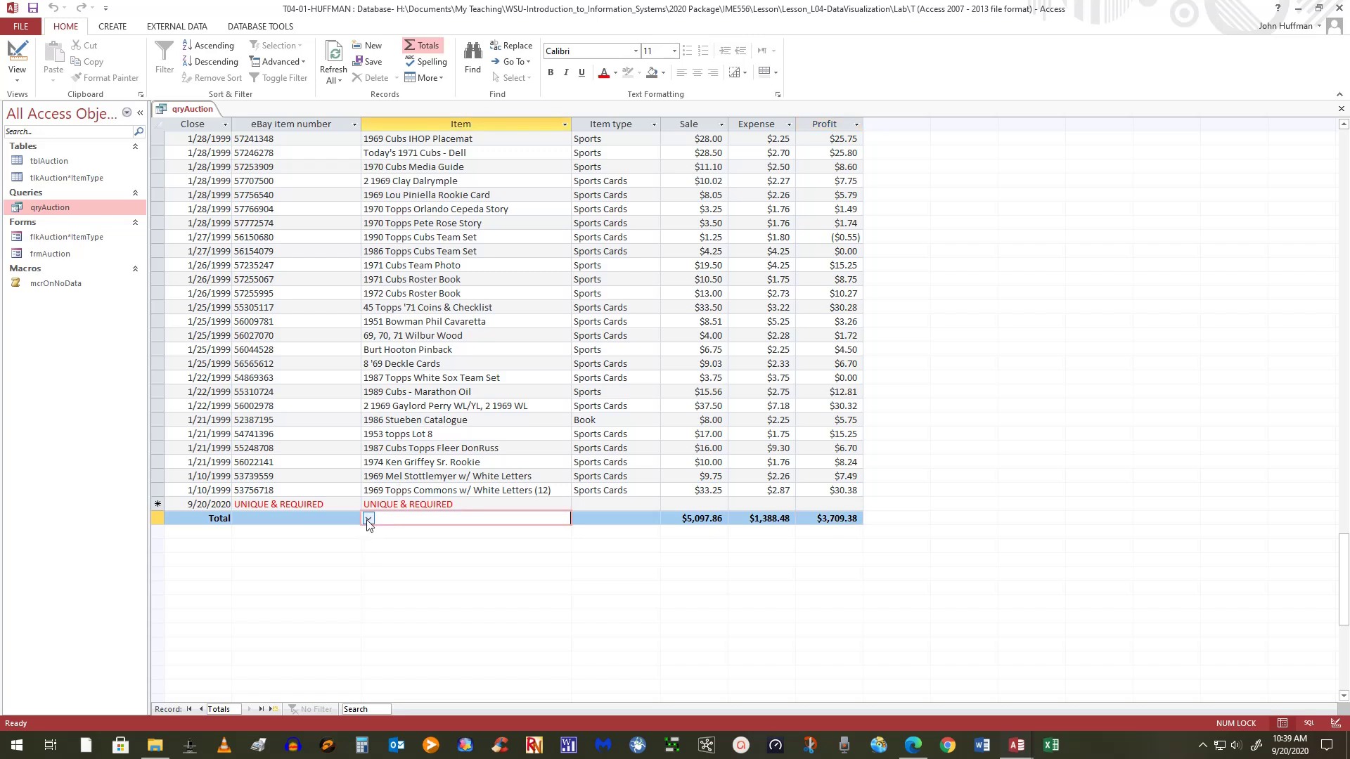
click(368, 518)
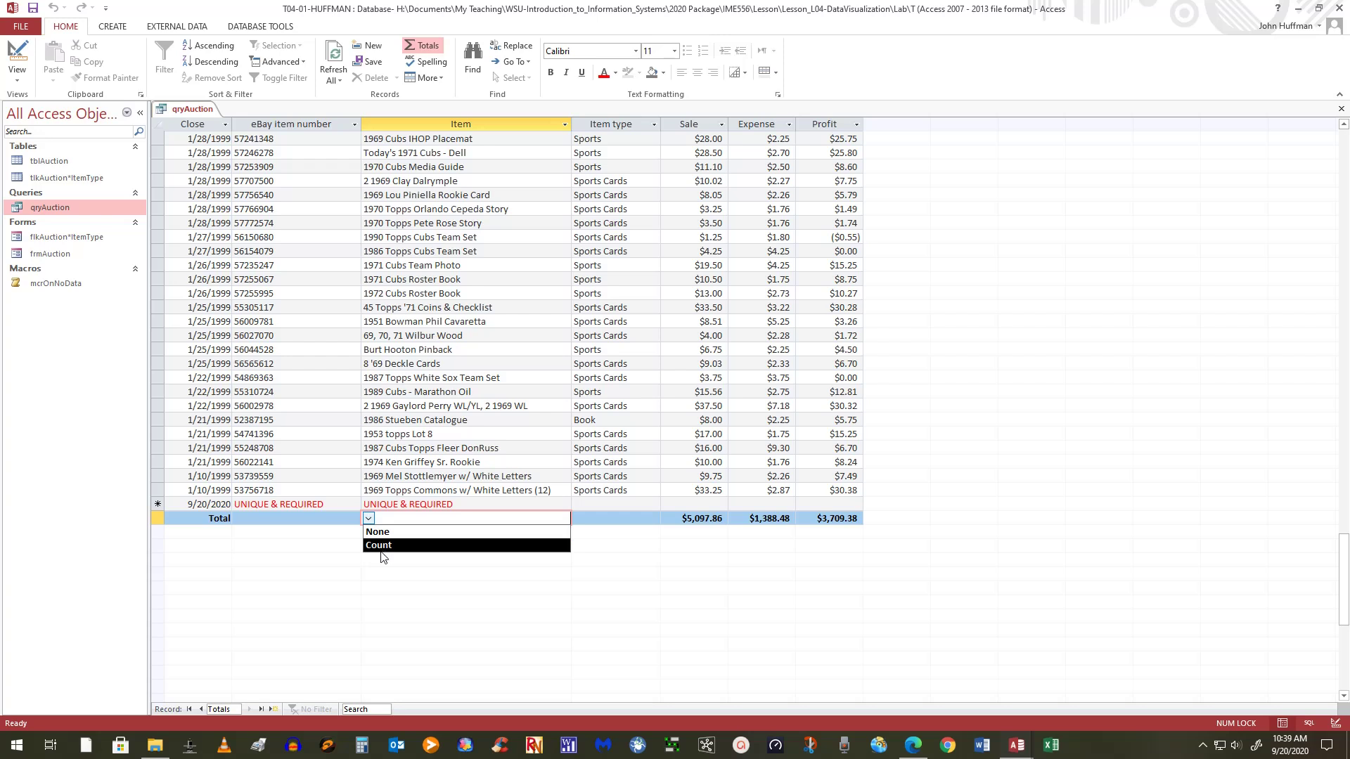
click(373, 600)
click(239, 519)
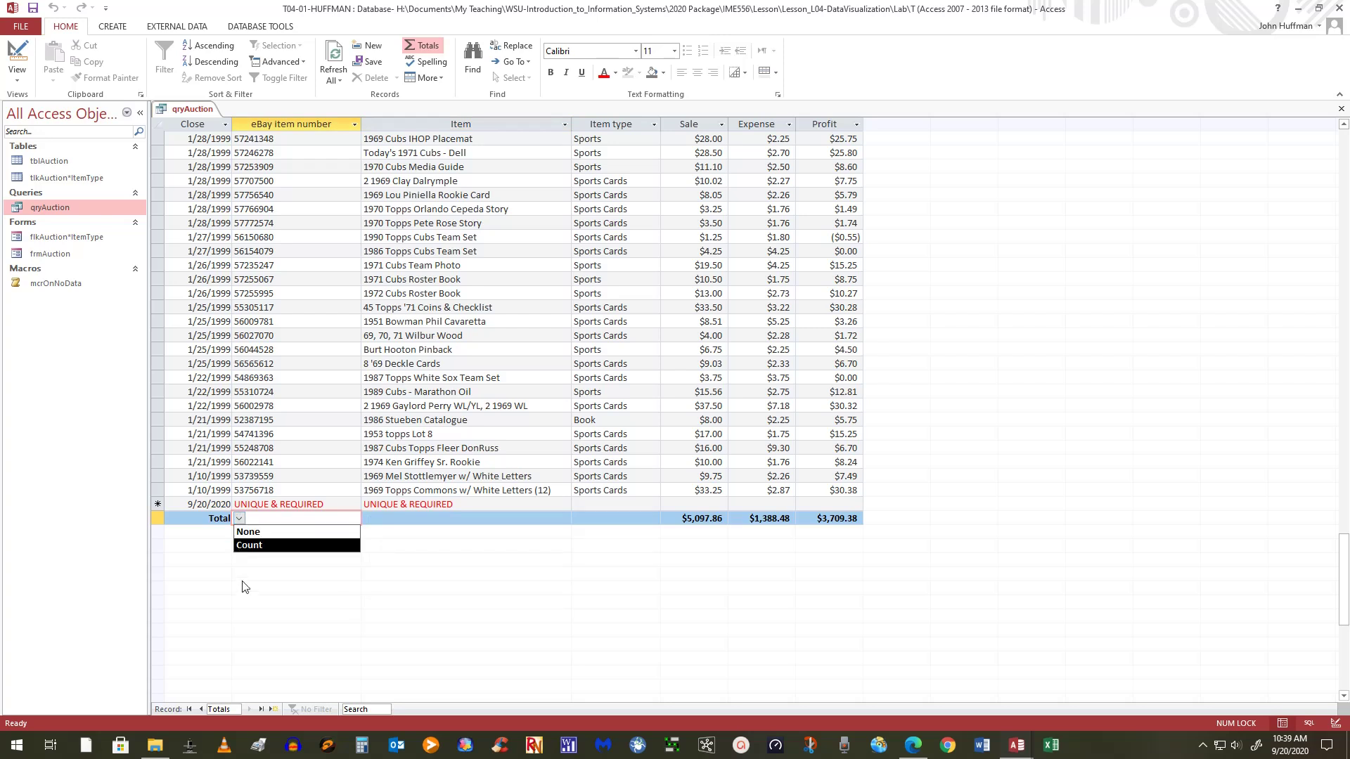
click(445, 607)
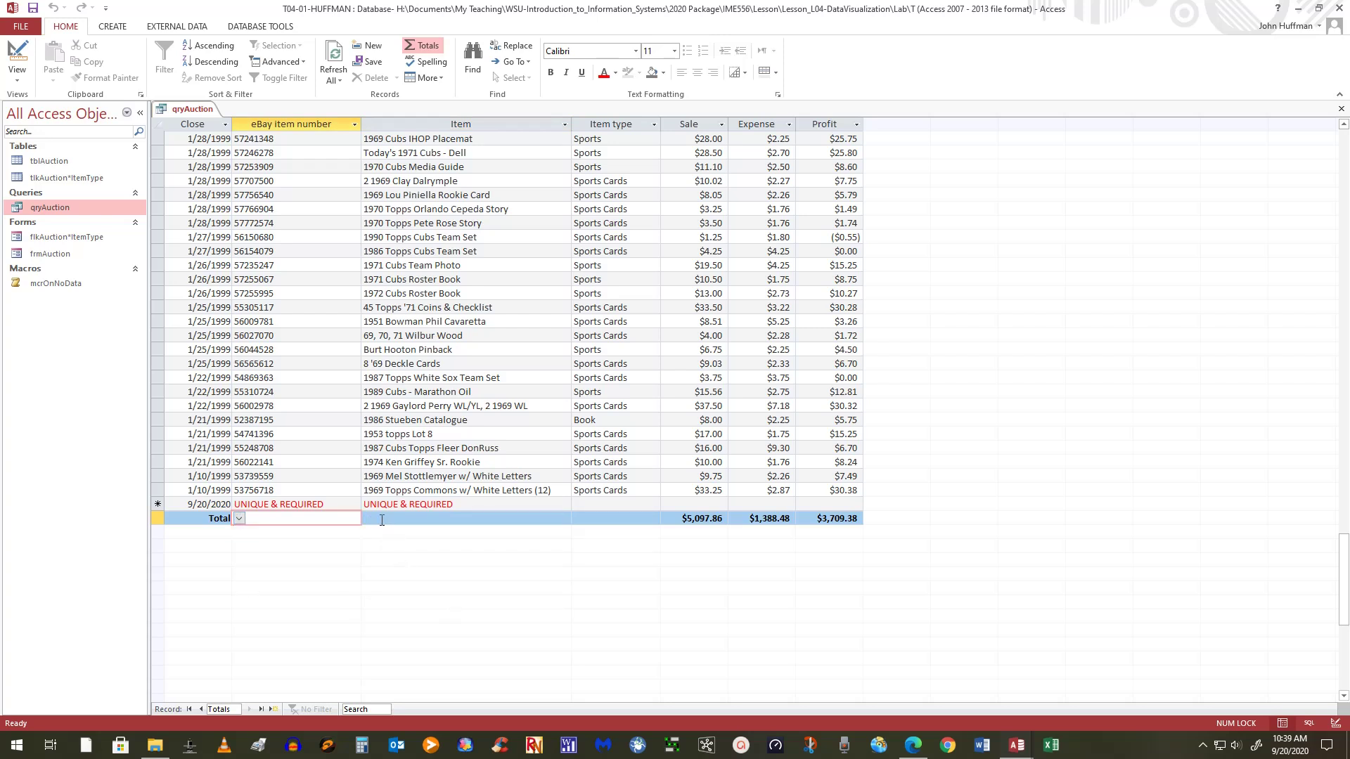
Step: Set the Item column's total to Count in the Total row
click(374, 520)
click(367, 520)
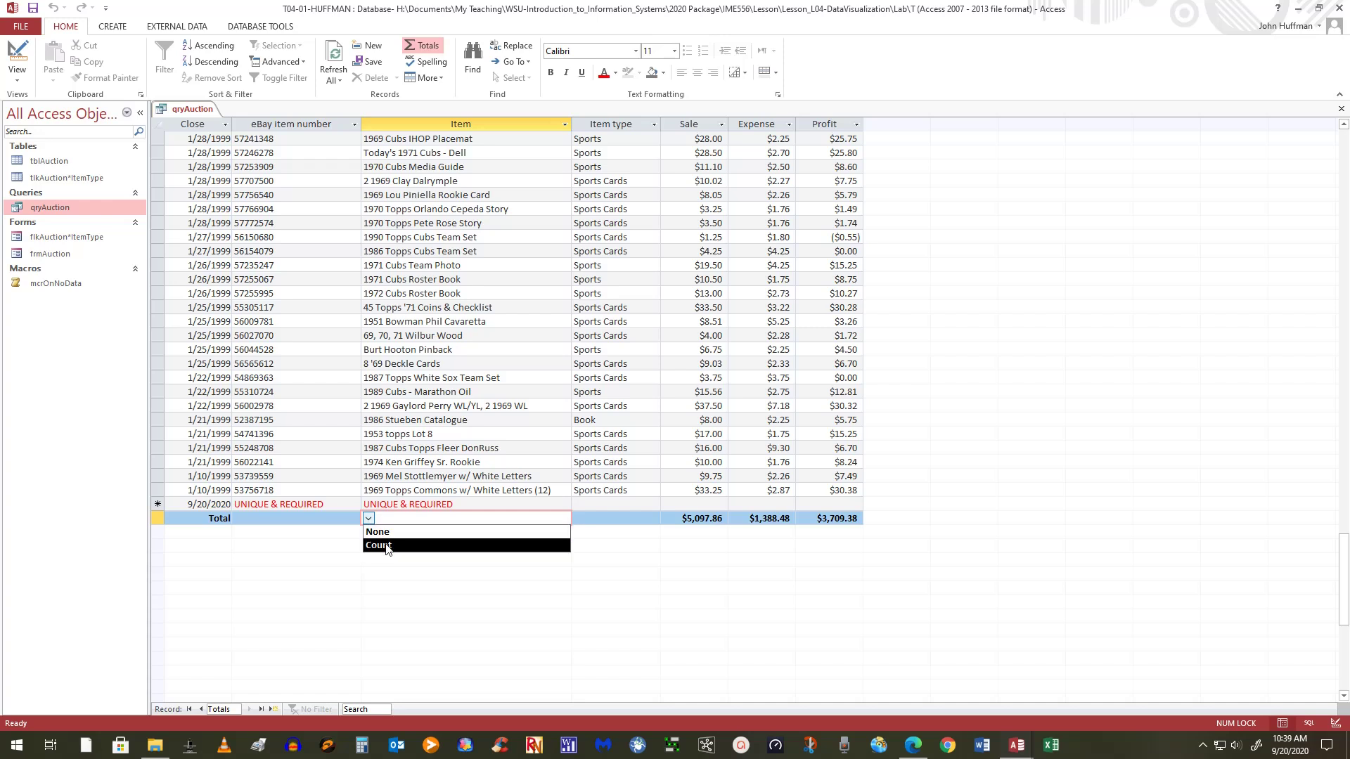
click(388, 548)
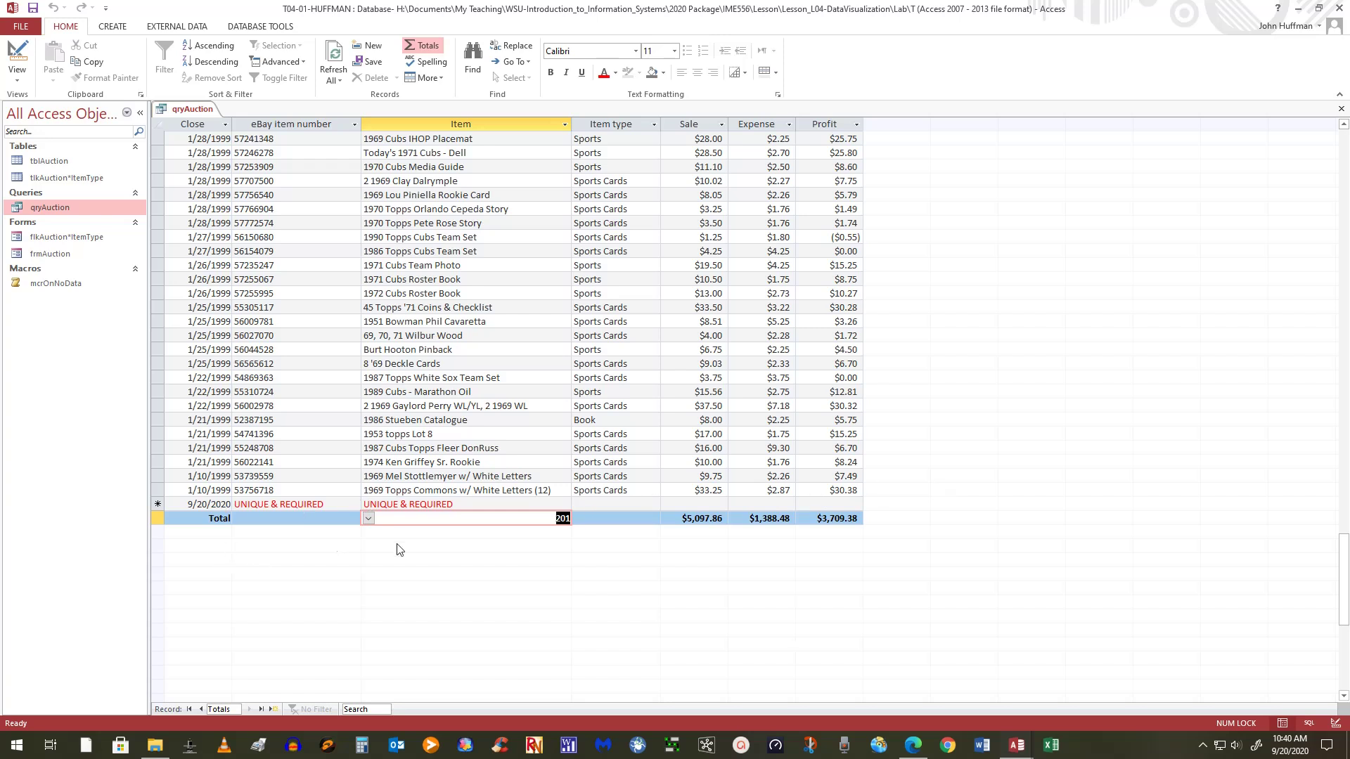
Step: Set the background color of the qryAuction datasheet to a light purple from the standard colors
click(770, 307)
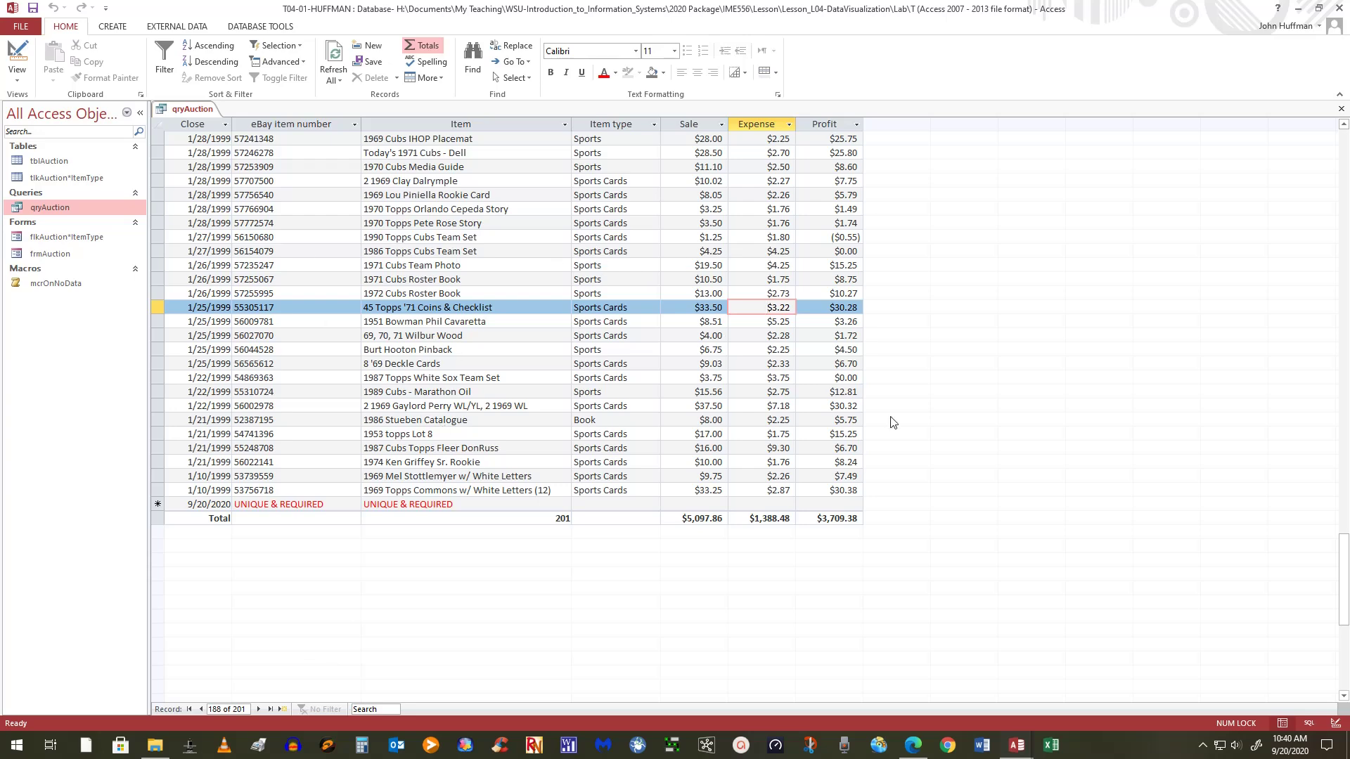
scroll(893, 415, up, 11)
scroll(875, 349, down, 8)
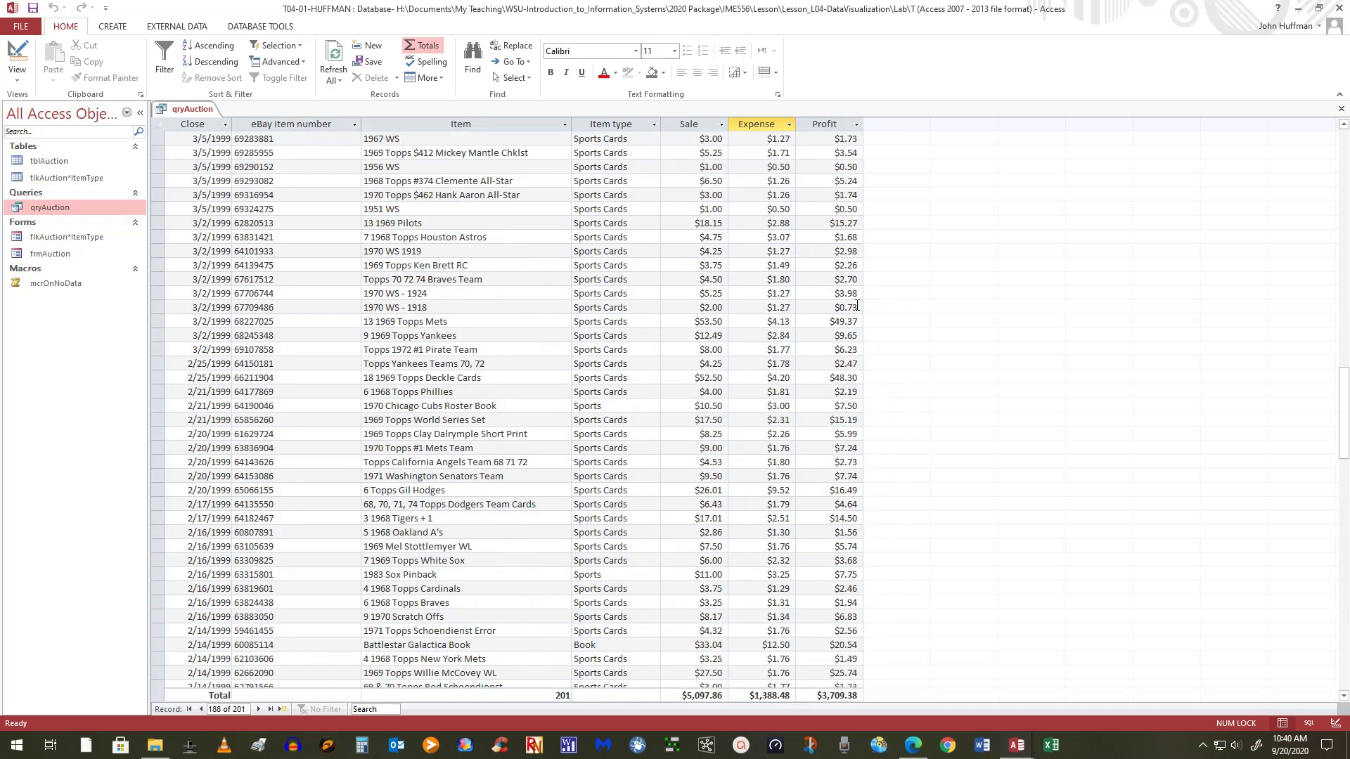
scroll(857, 305, down, 5)
scroll(857, 306, up, 5)
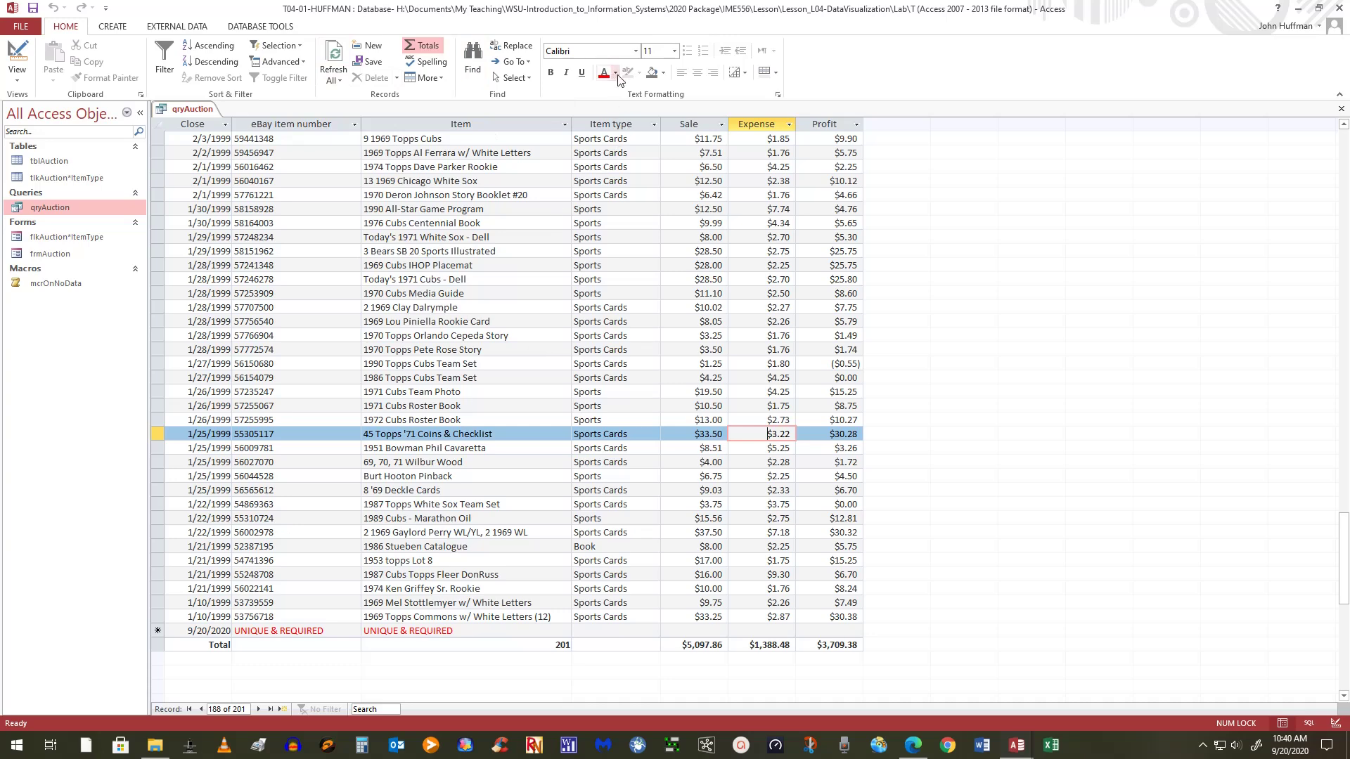
click(662, 73)
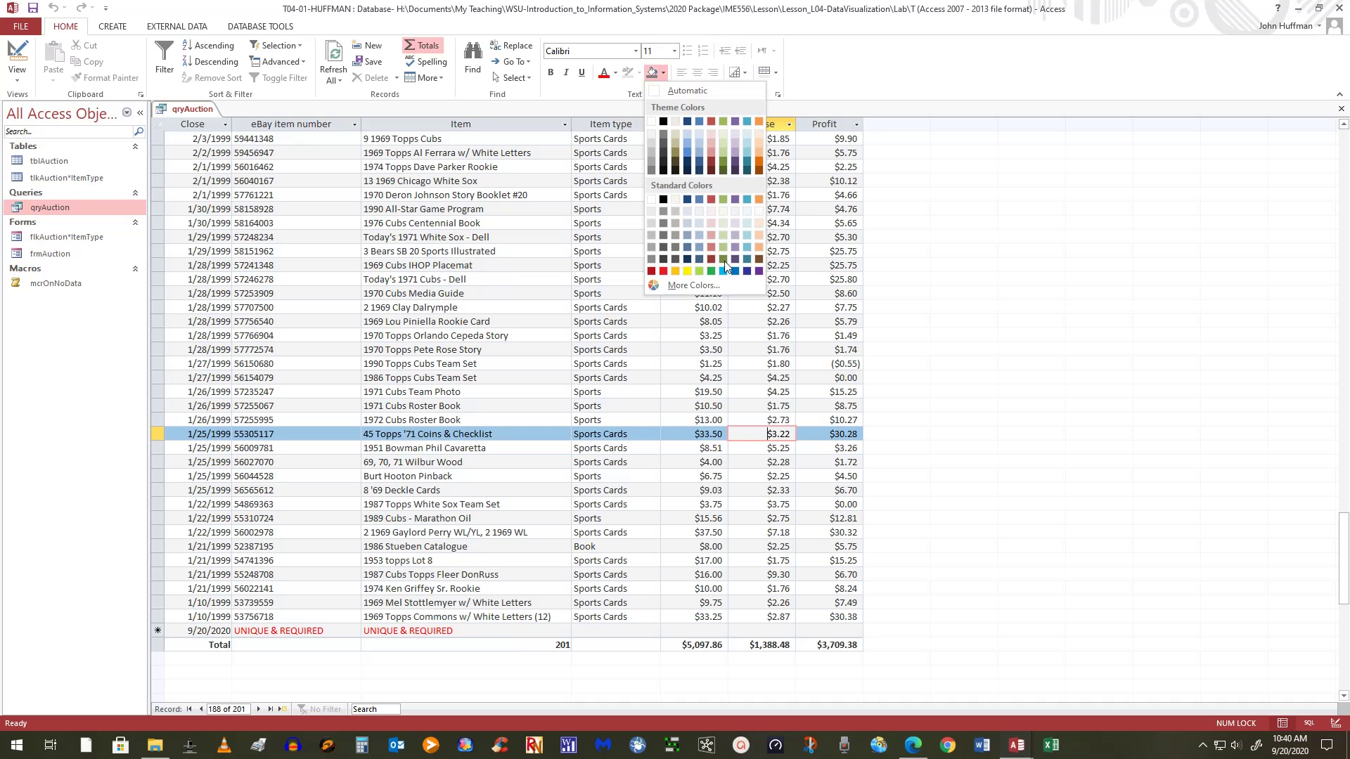
click(735, 223)
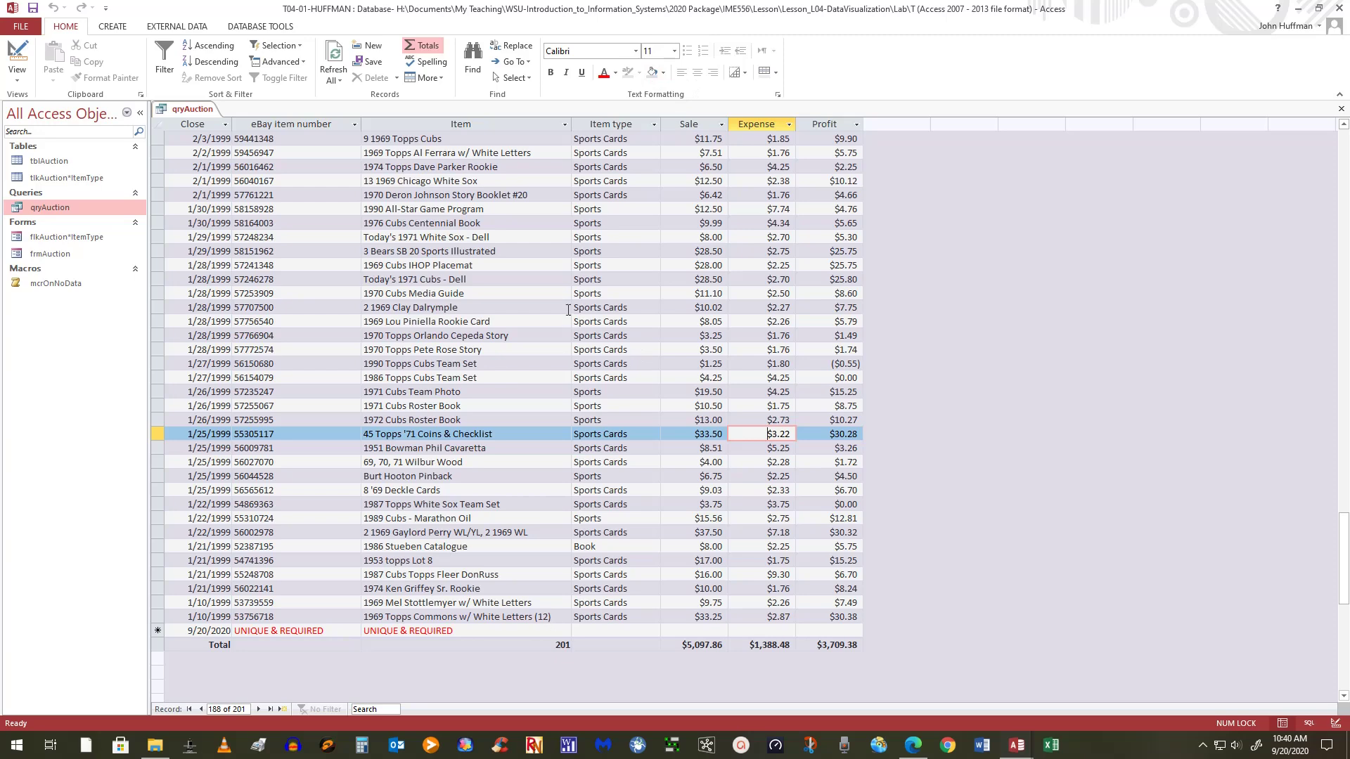
Step: Set the datasheet's alternate background color to a very pale green in the Datasheet Formatting options
click(777, 95)
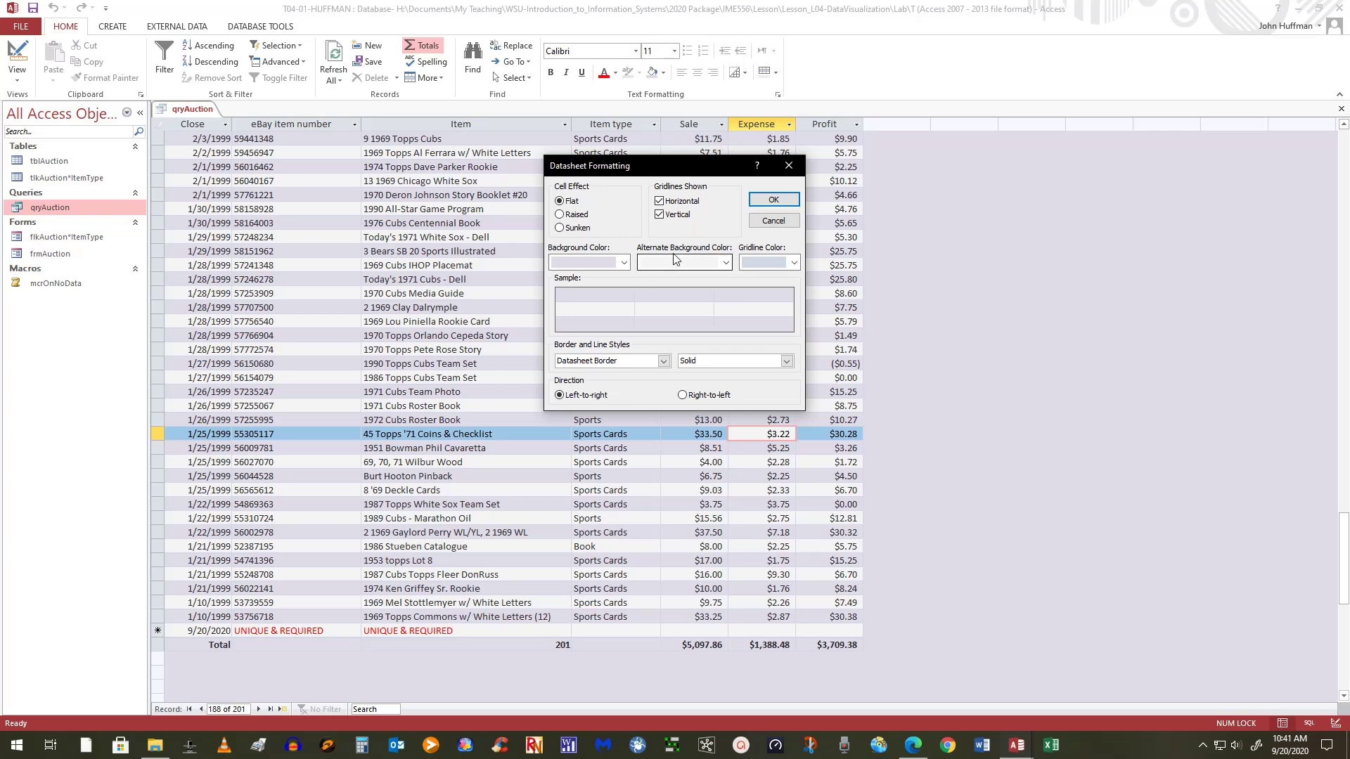
click(726, 264)
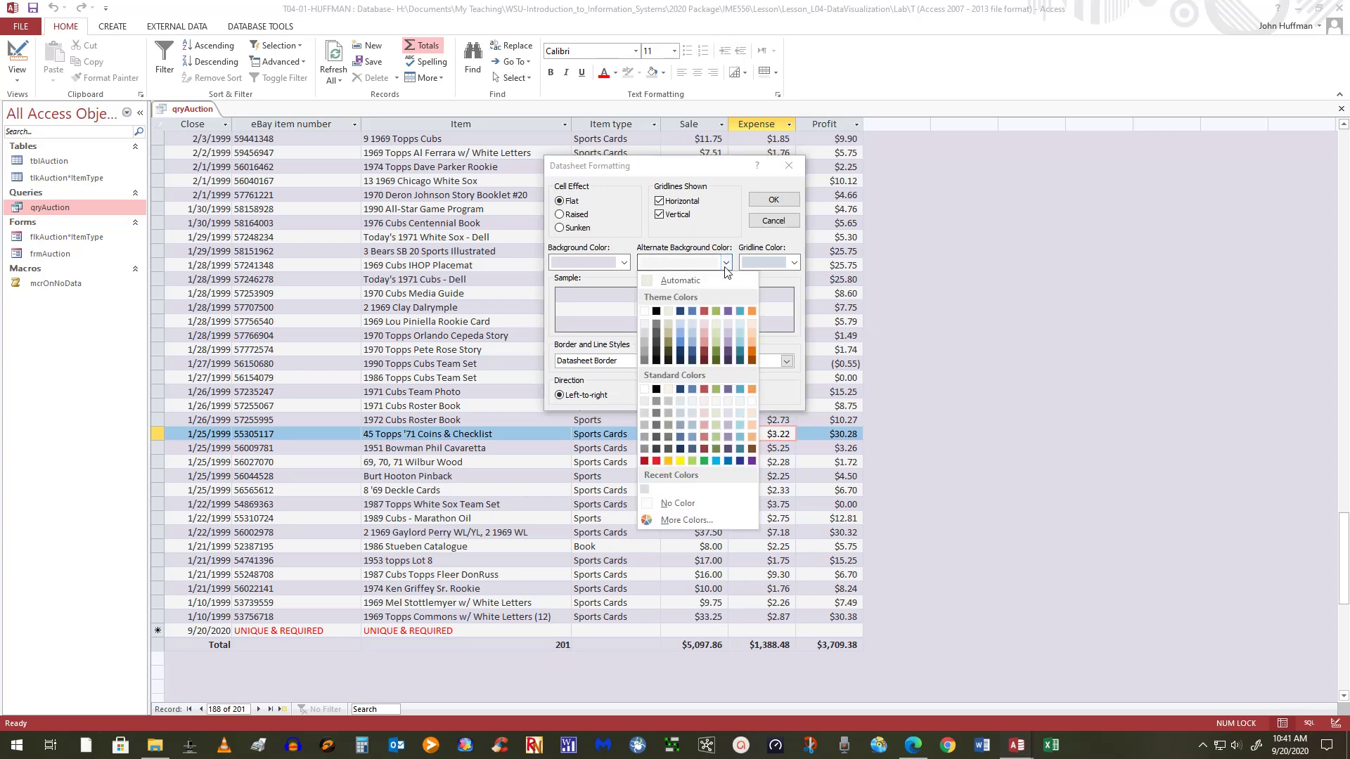
click(717, 401)
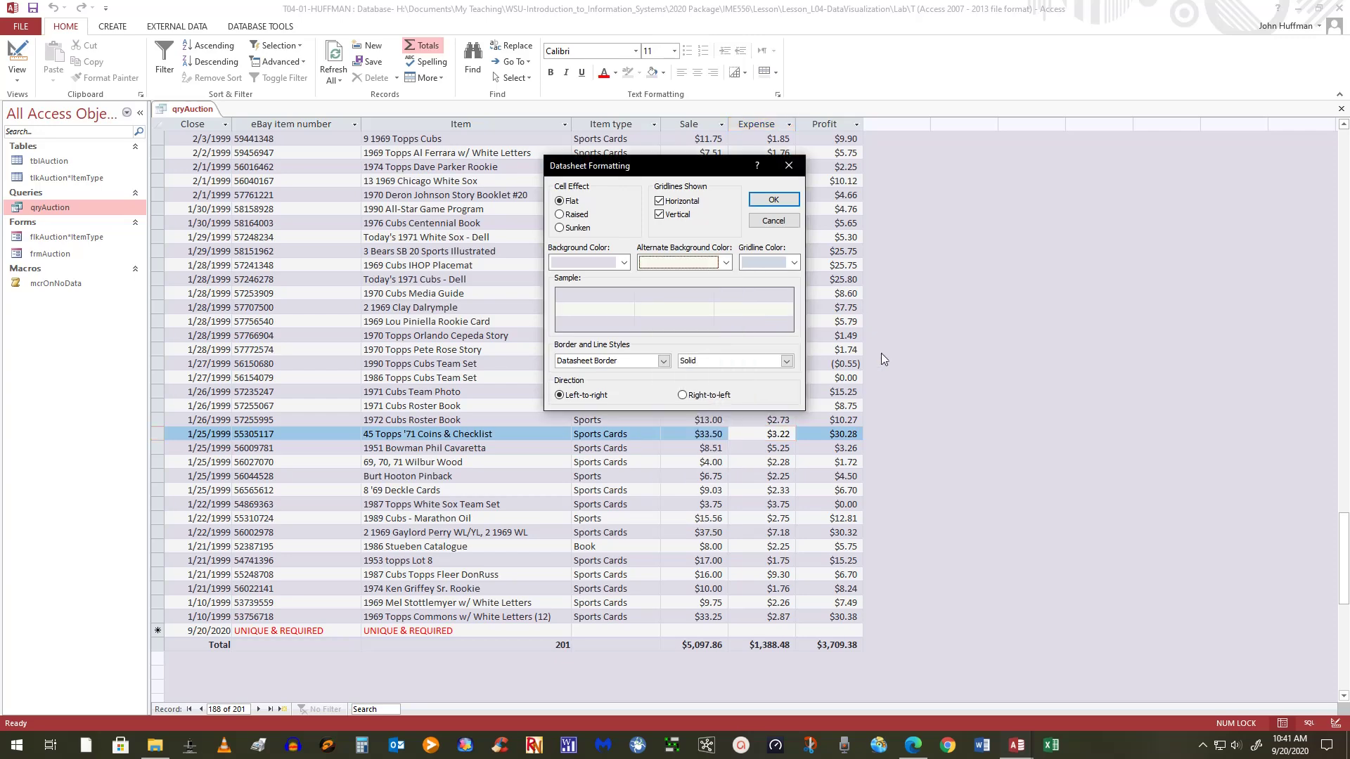
click(772, 199)
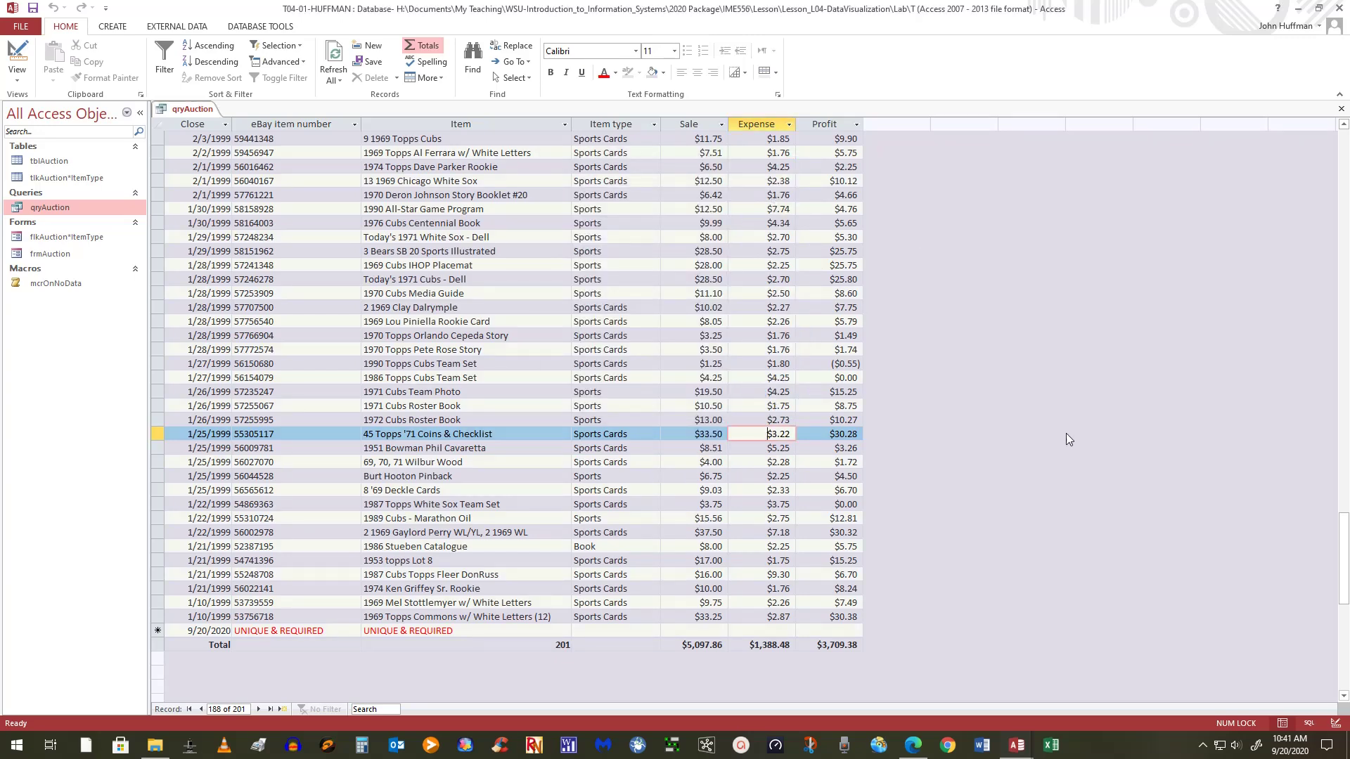
click(204, 645)
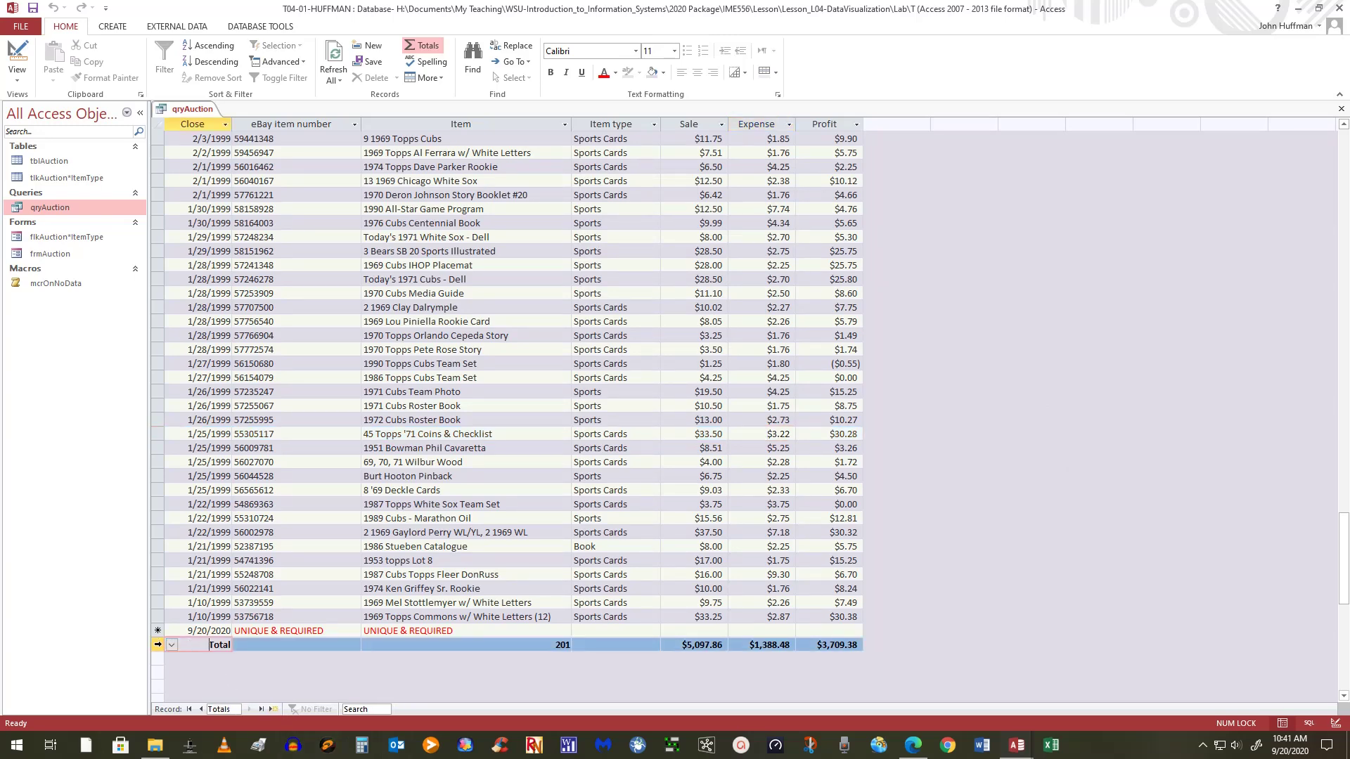
key(shift+space)
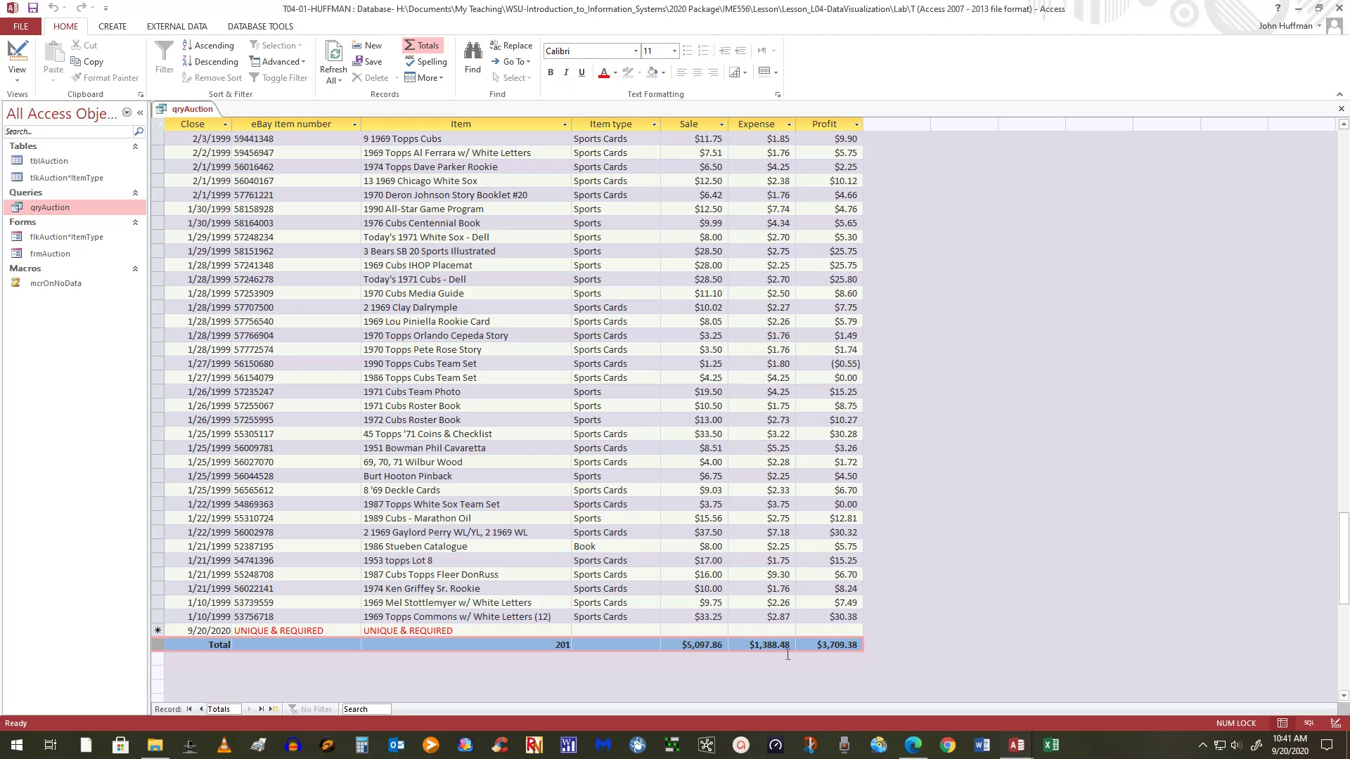
click(363, 307)
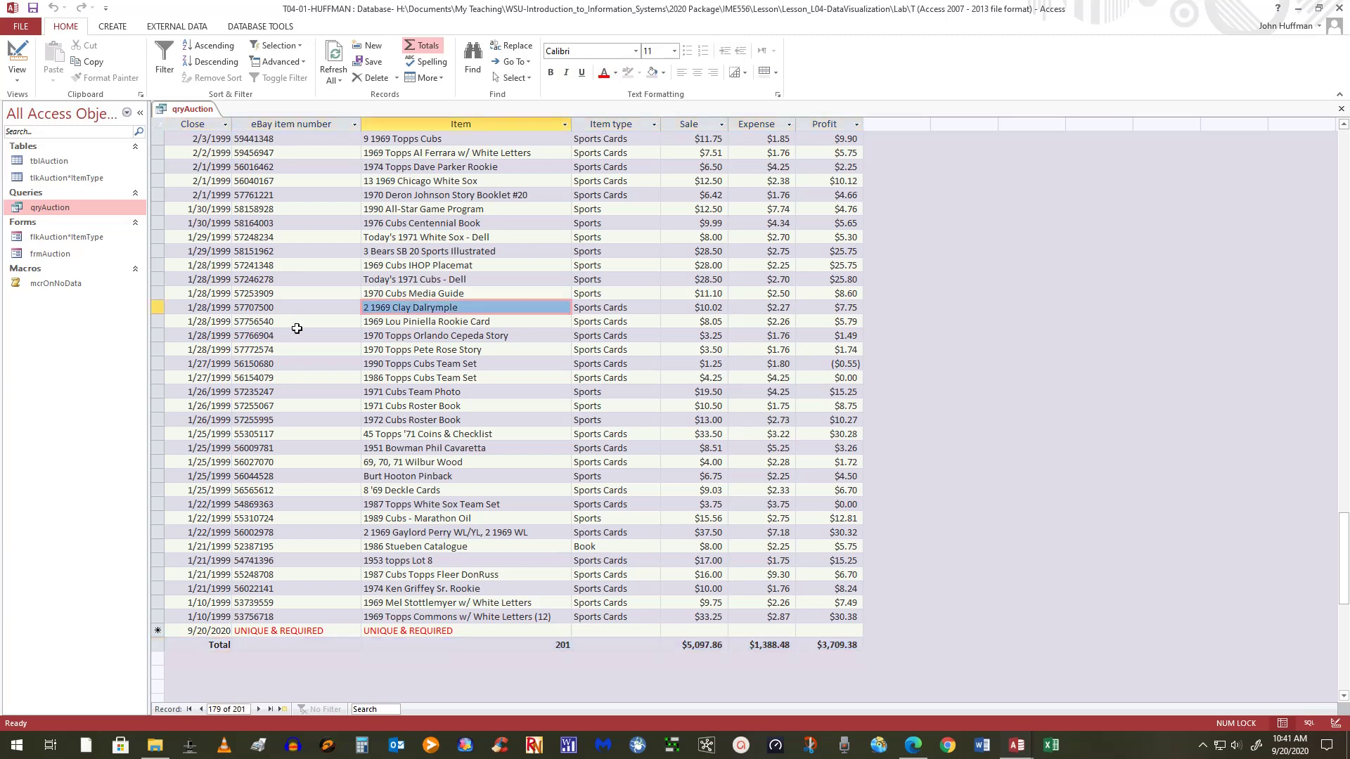
click(21, 26)
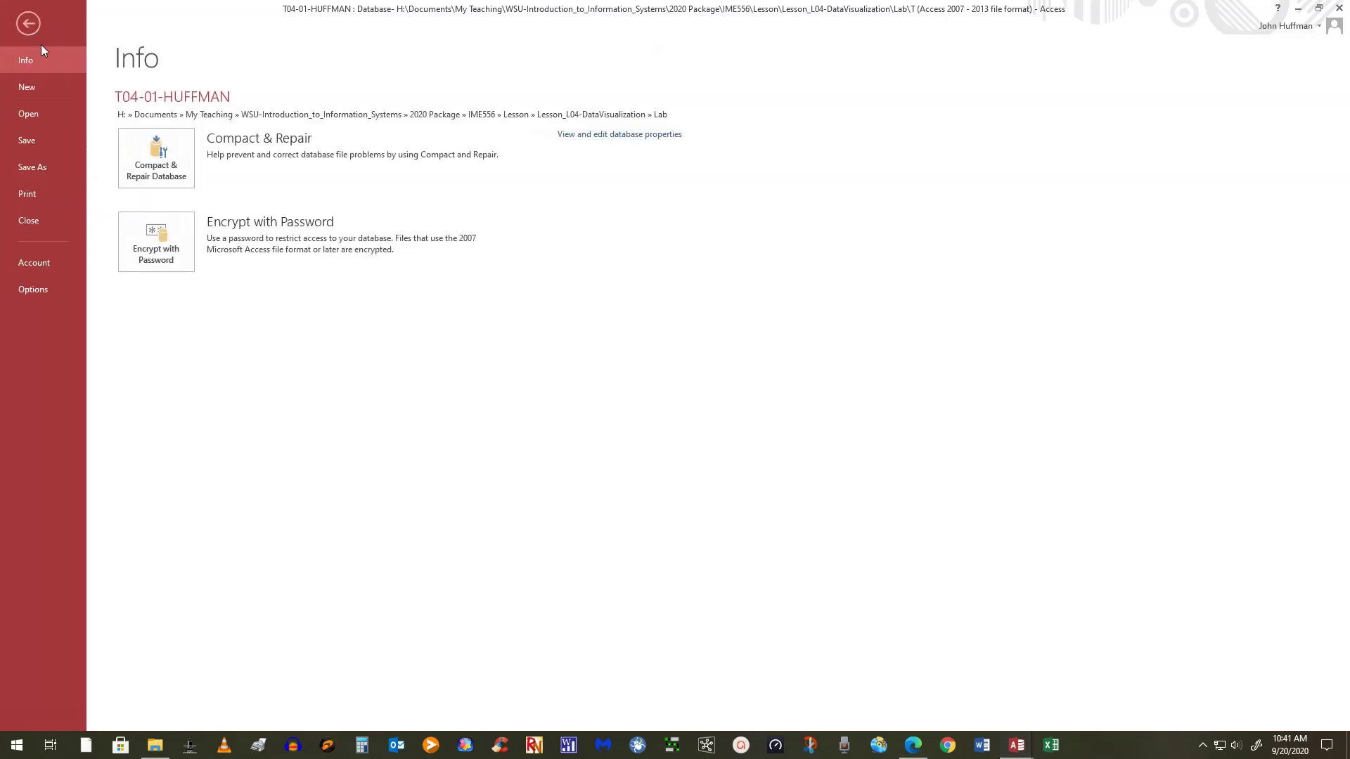
click(38, 195)
click(228, 184)
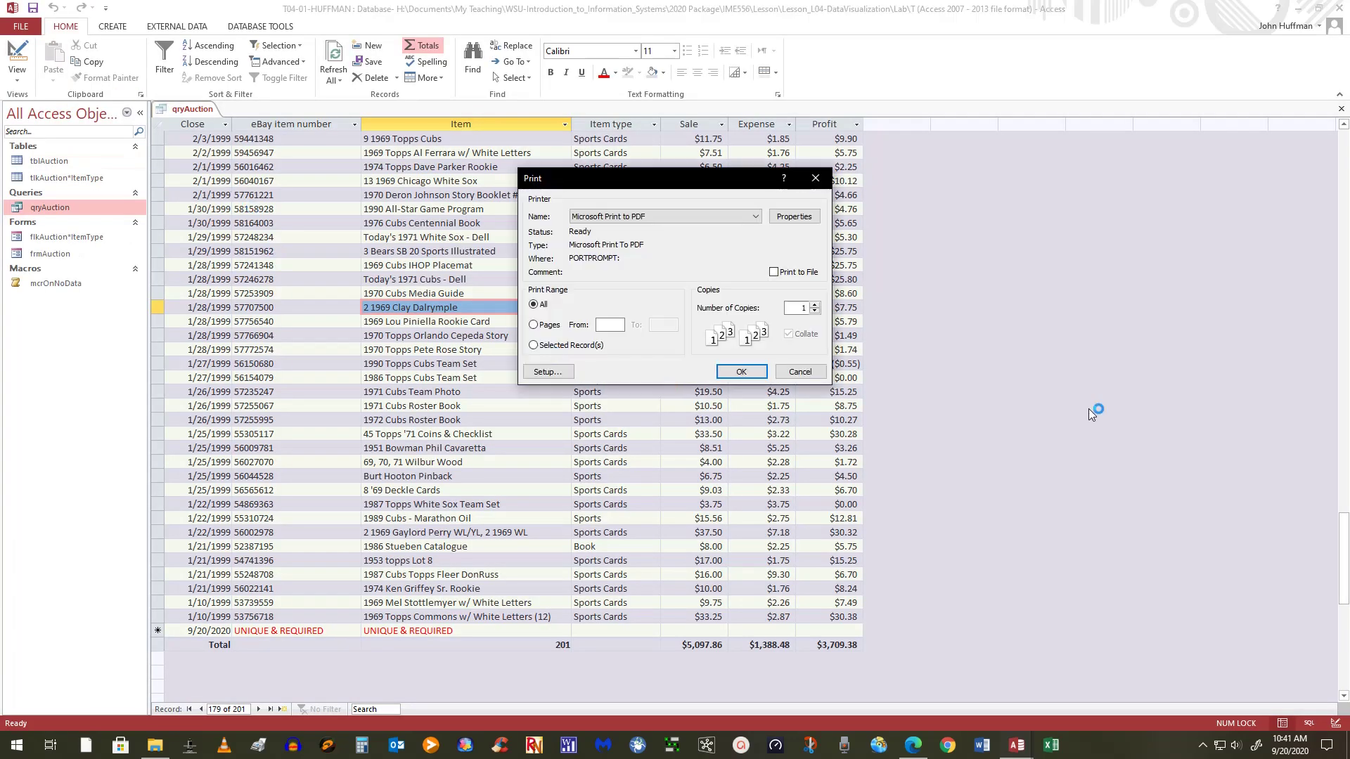
click(799, 371)
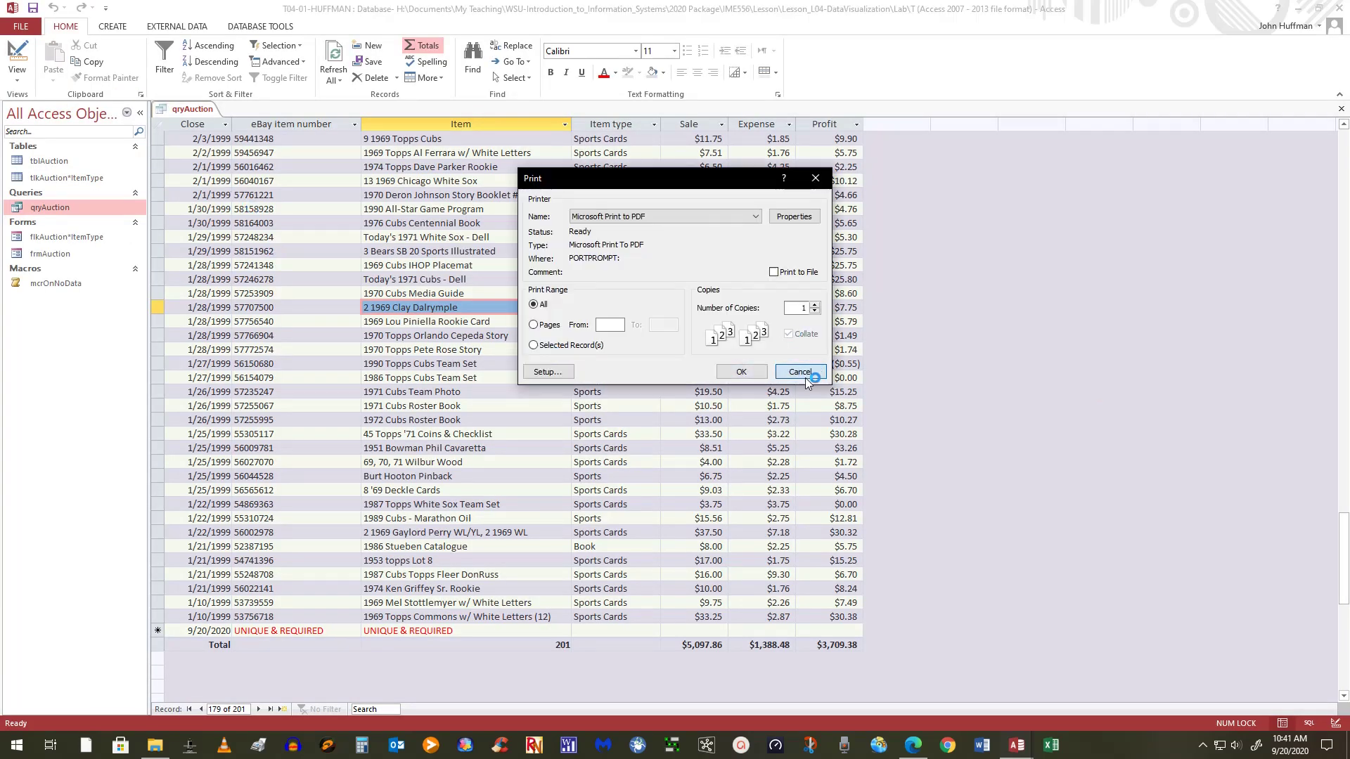
Step: Show qryAuction in Print Preview and page ahead to page 3 to examine the printed layout
click(17, 28)
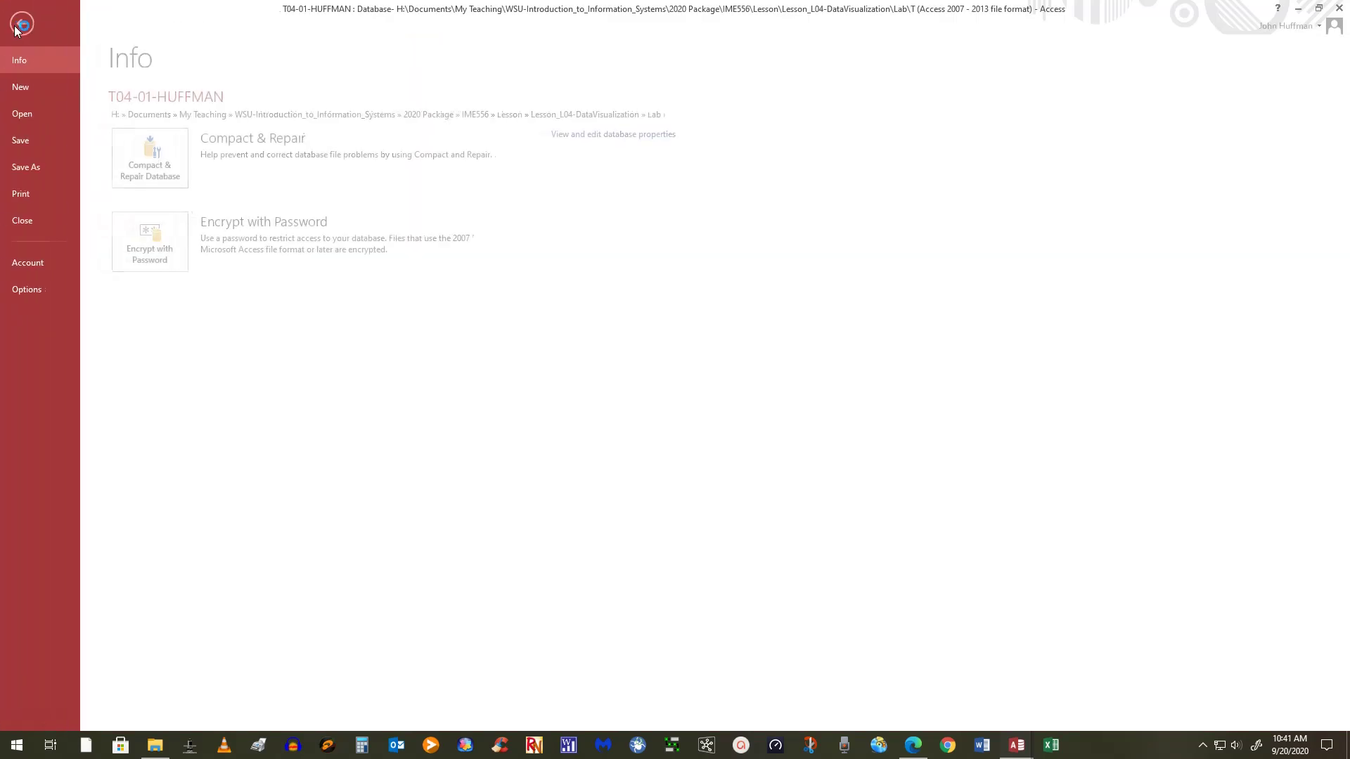
click(52, 194)
click(264, 226)
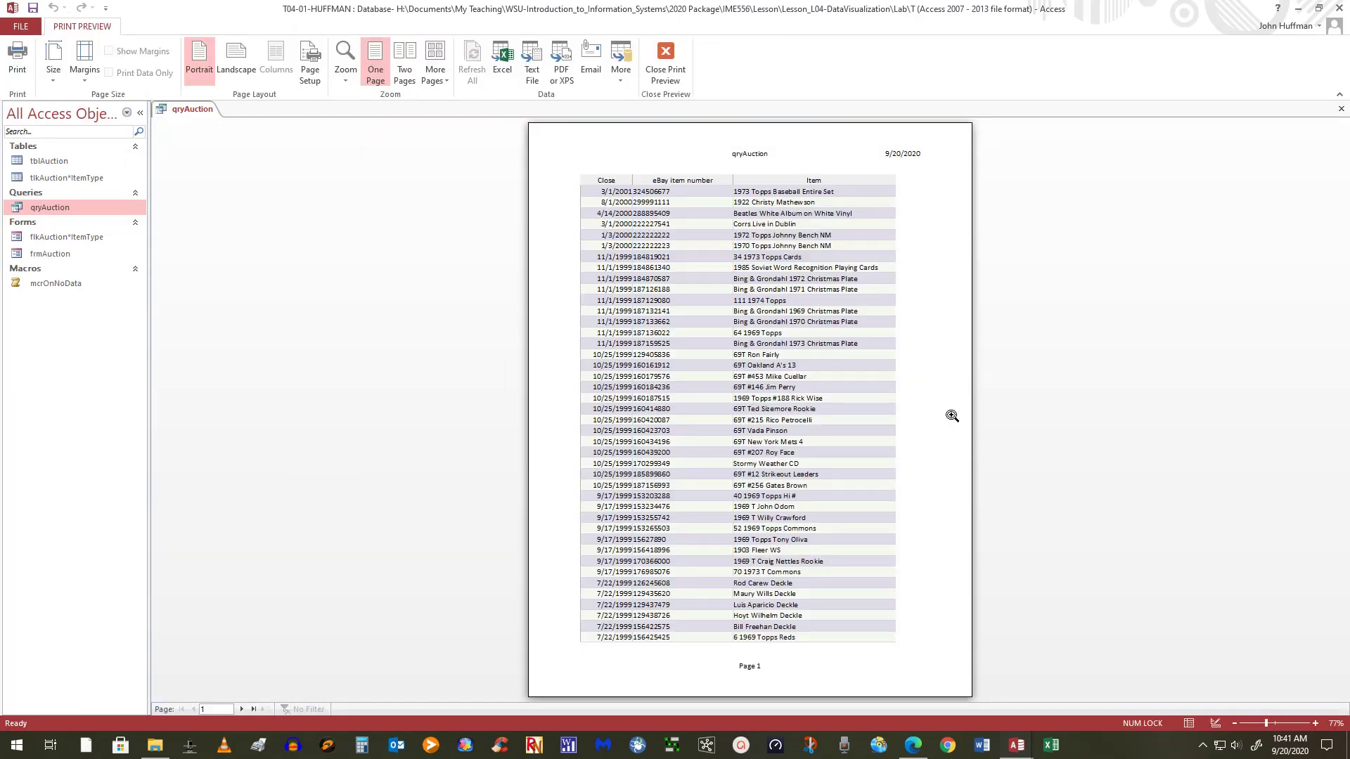
click(241, 709)
click(241, 709)
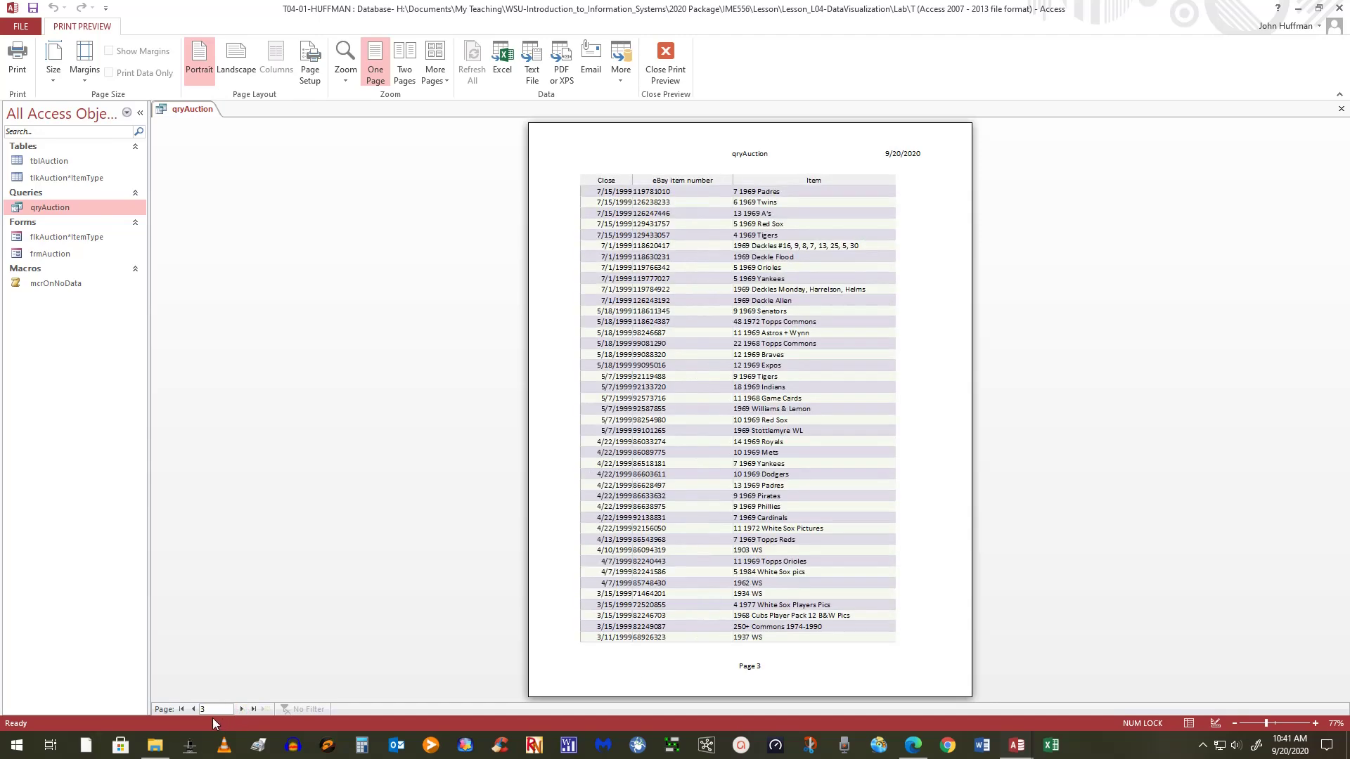
Step: Compare pages 2 and 3 of the qryAuction print preview and close the preview
click(193, 708)
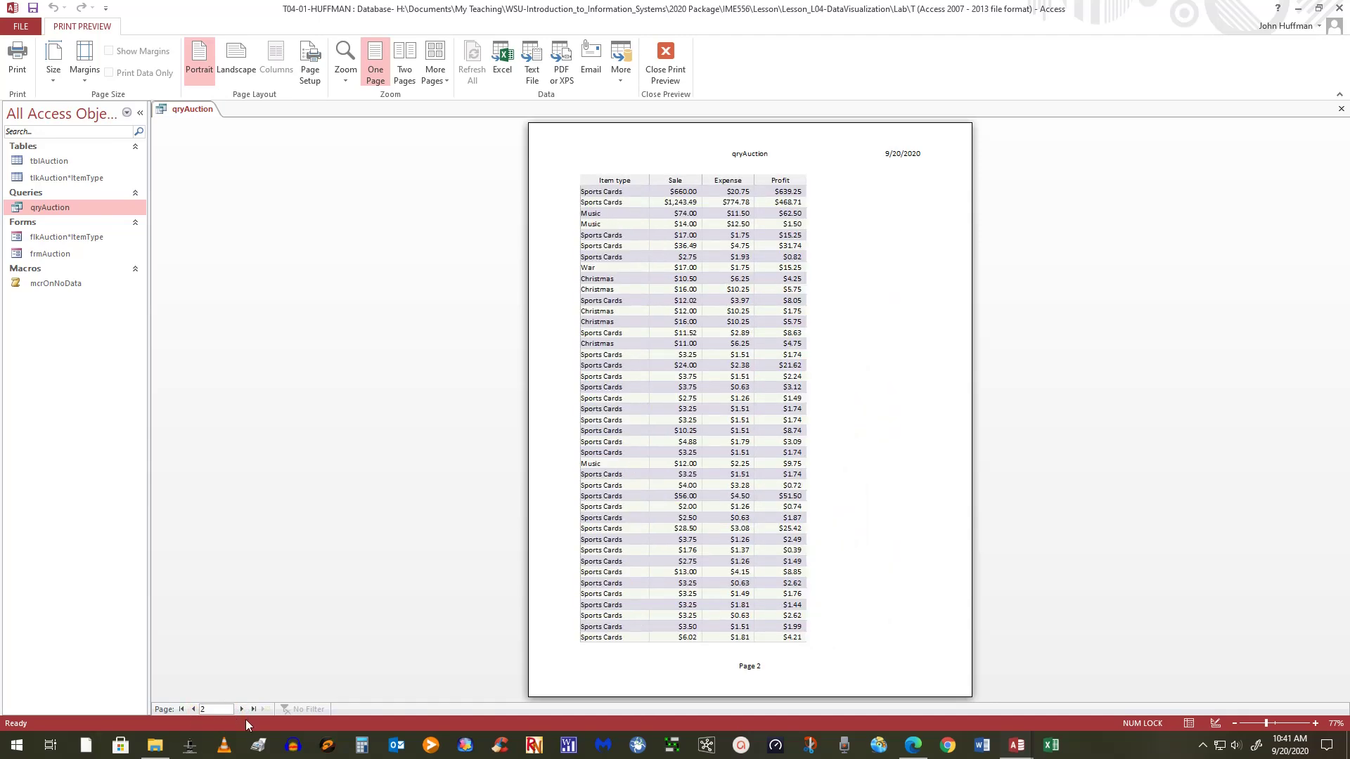
click(241, 708)
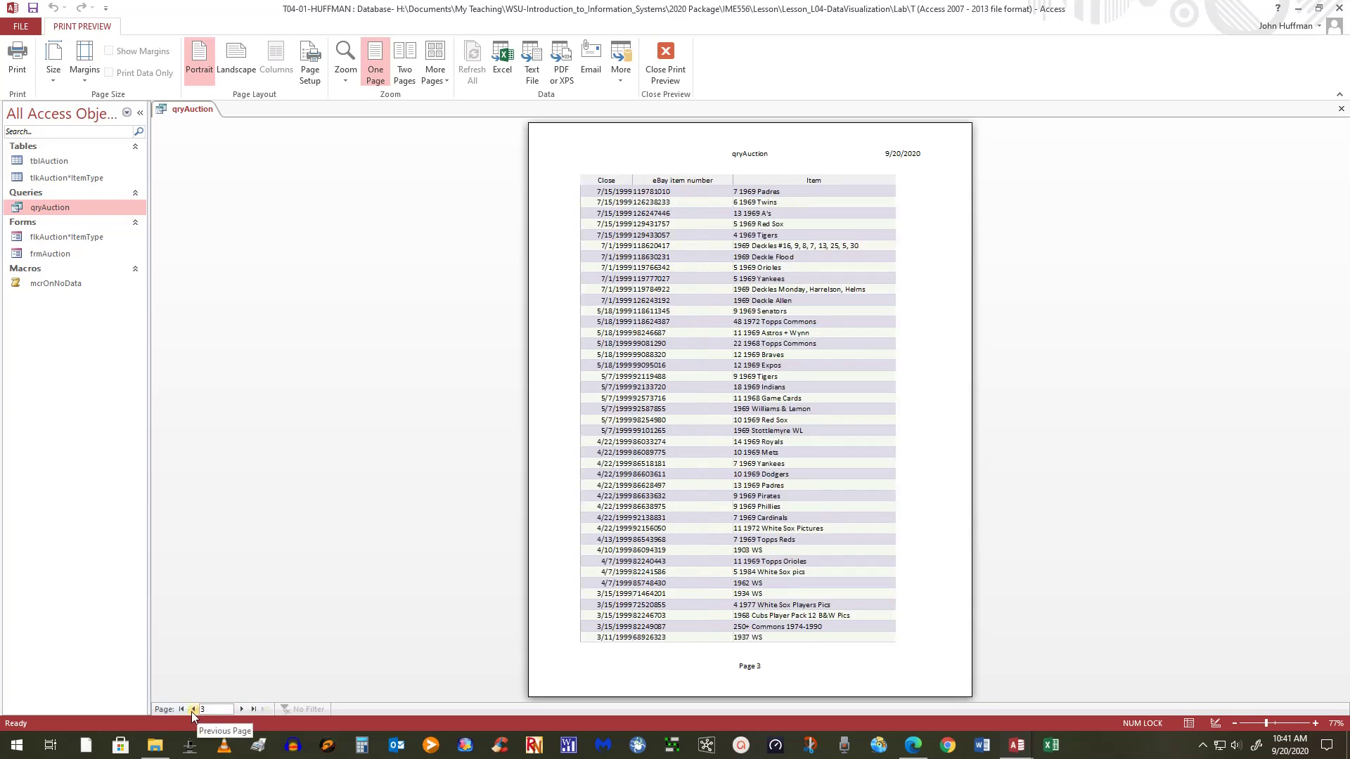
click(193, 709)
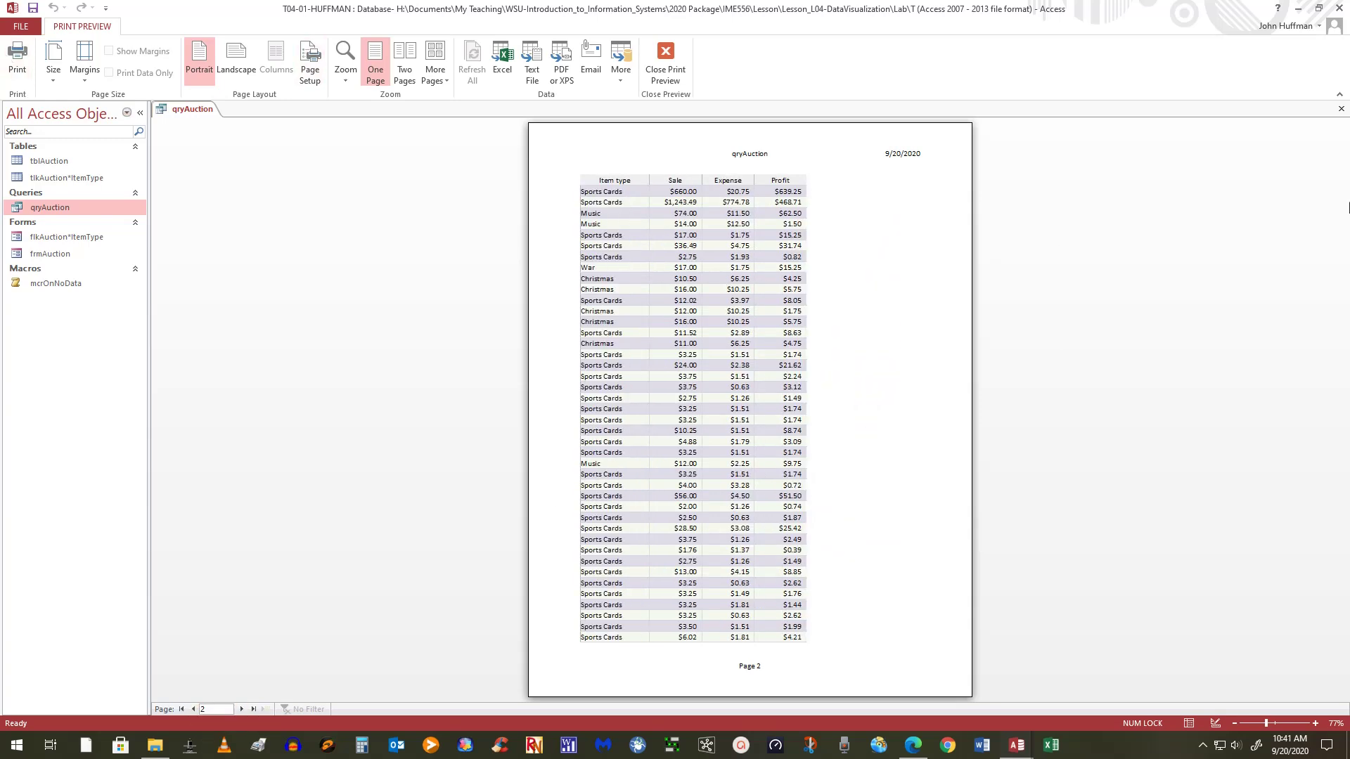
click(665, 53)
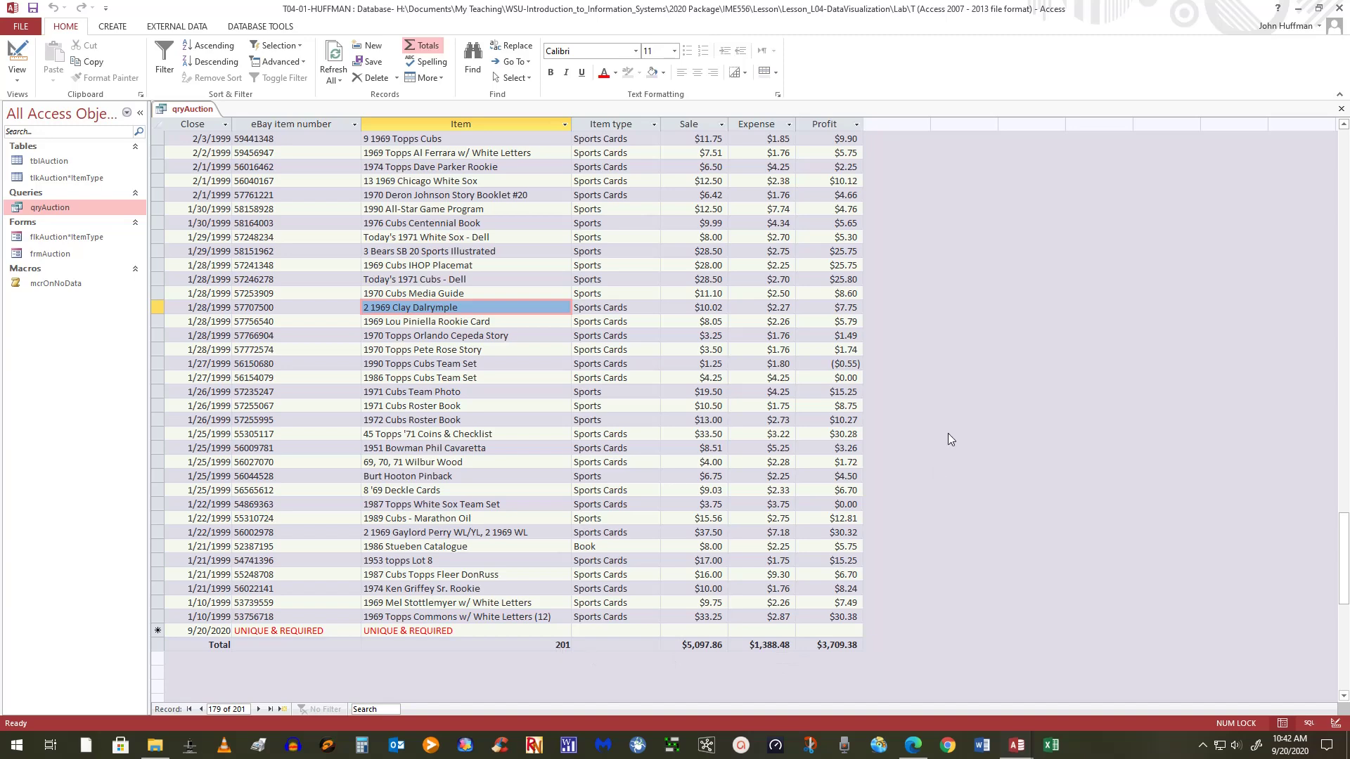
Step: Close the qryAuction datasheet and save its layout changes
click(293, 194)
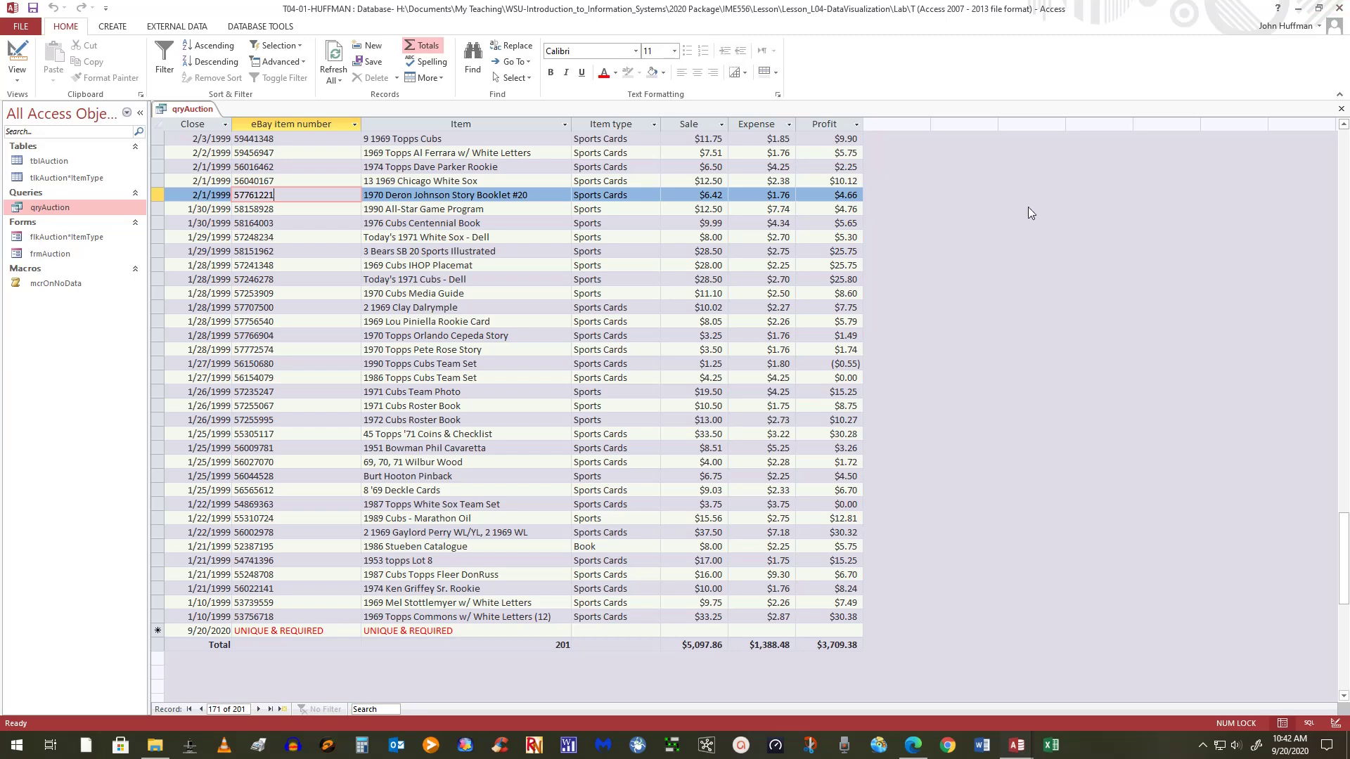
click(1341, 109)
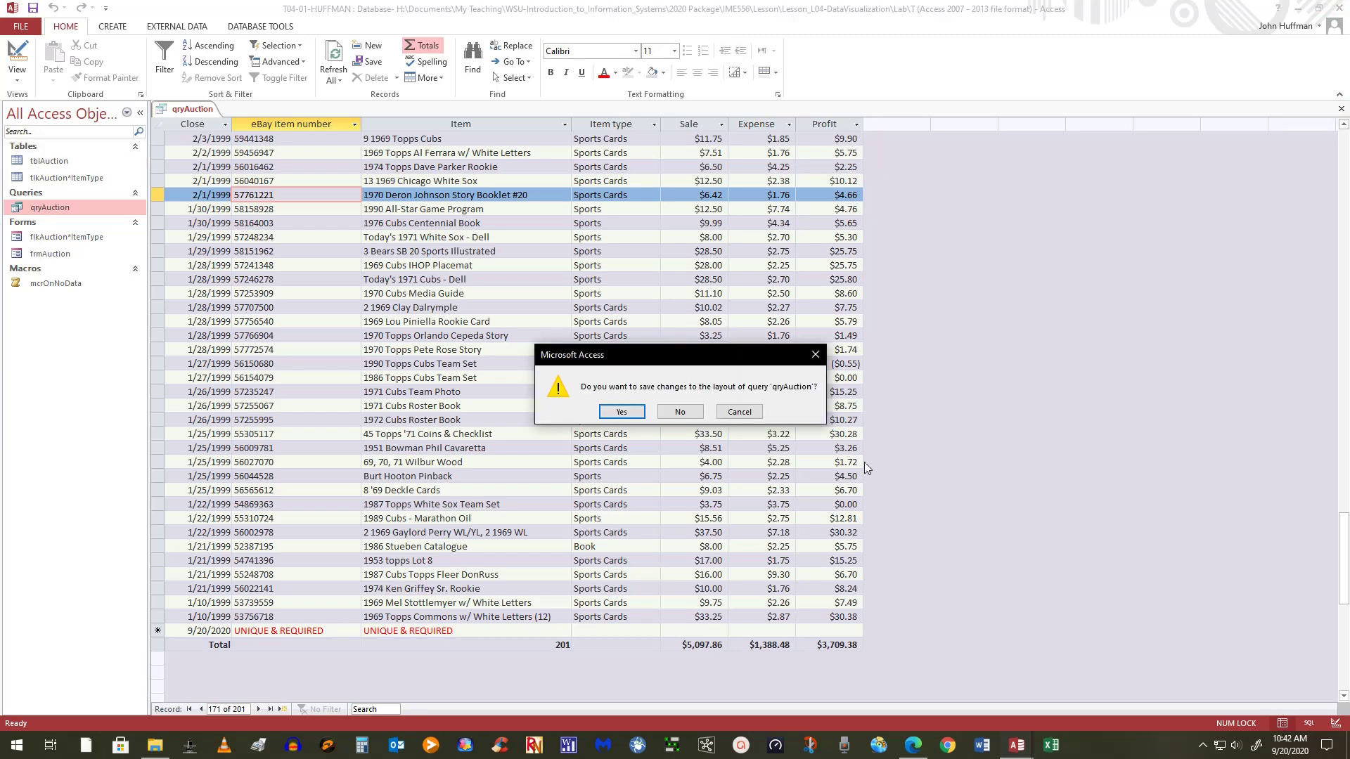
click(621, 412)
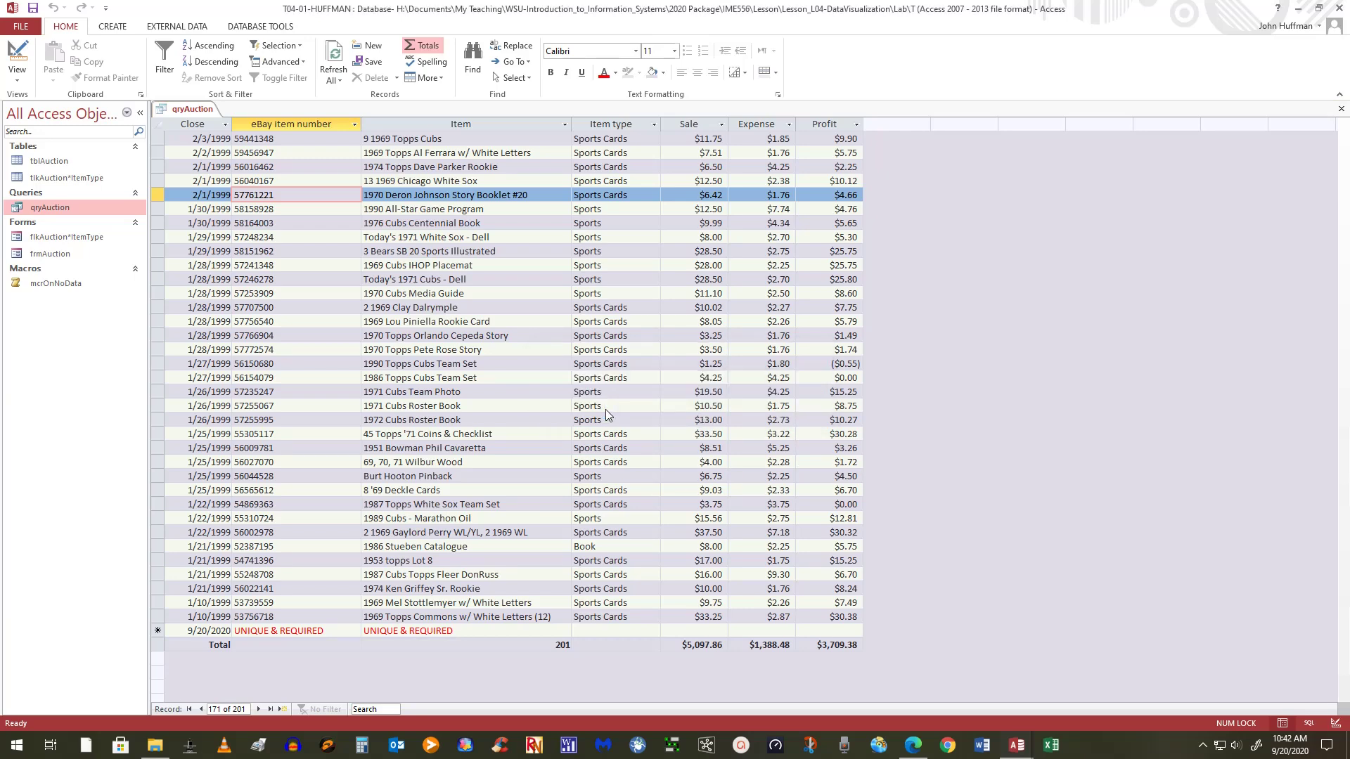
Step: Reopen qryAuction to check its saved totals and row colors, and close it again
double_click(60, 211)
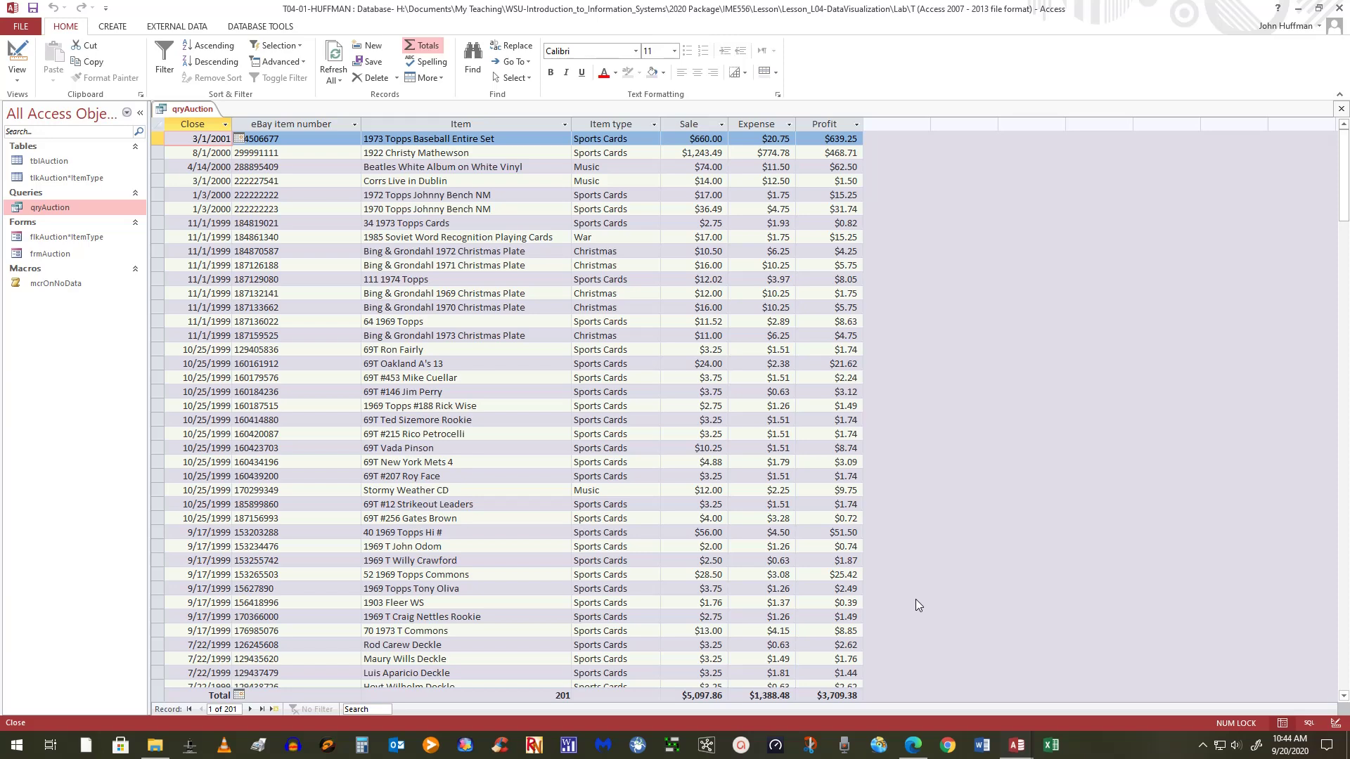
click(1341, 110)
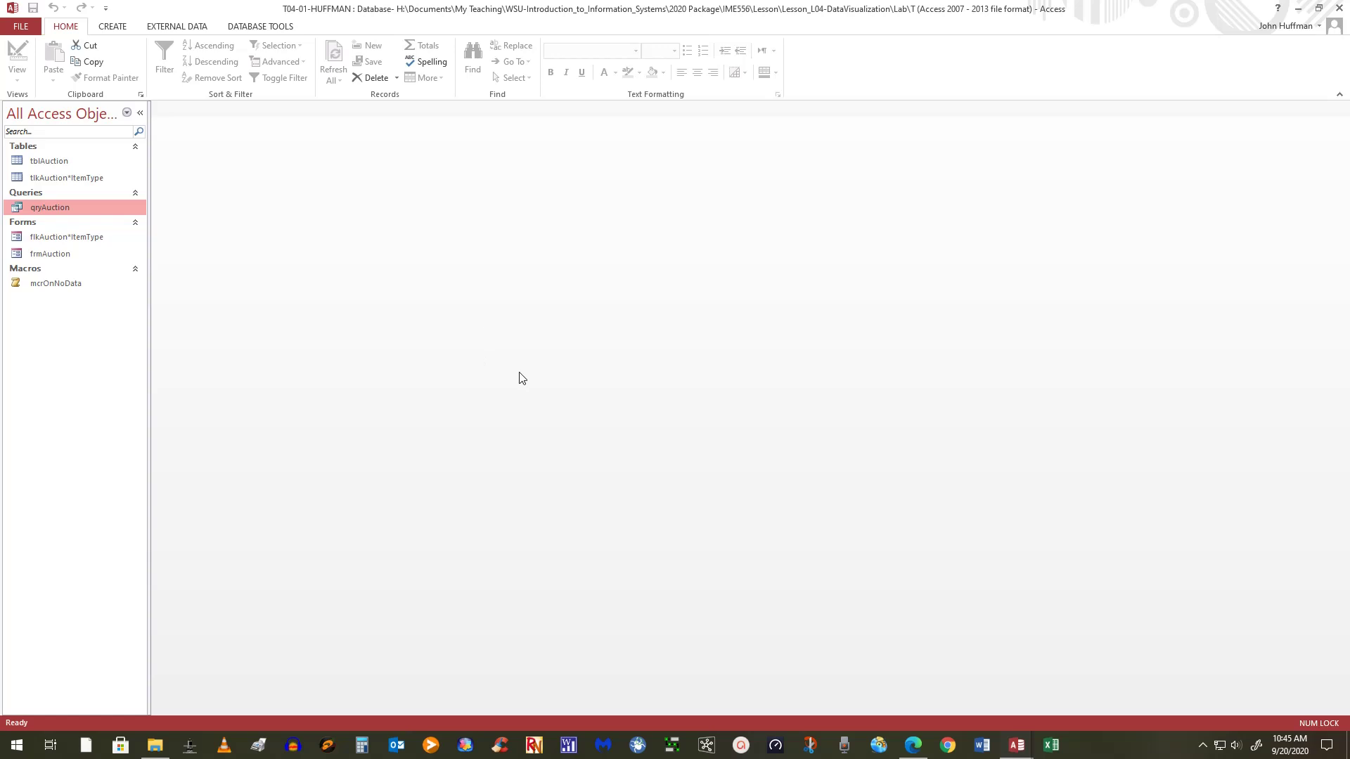
click(57, 161)
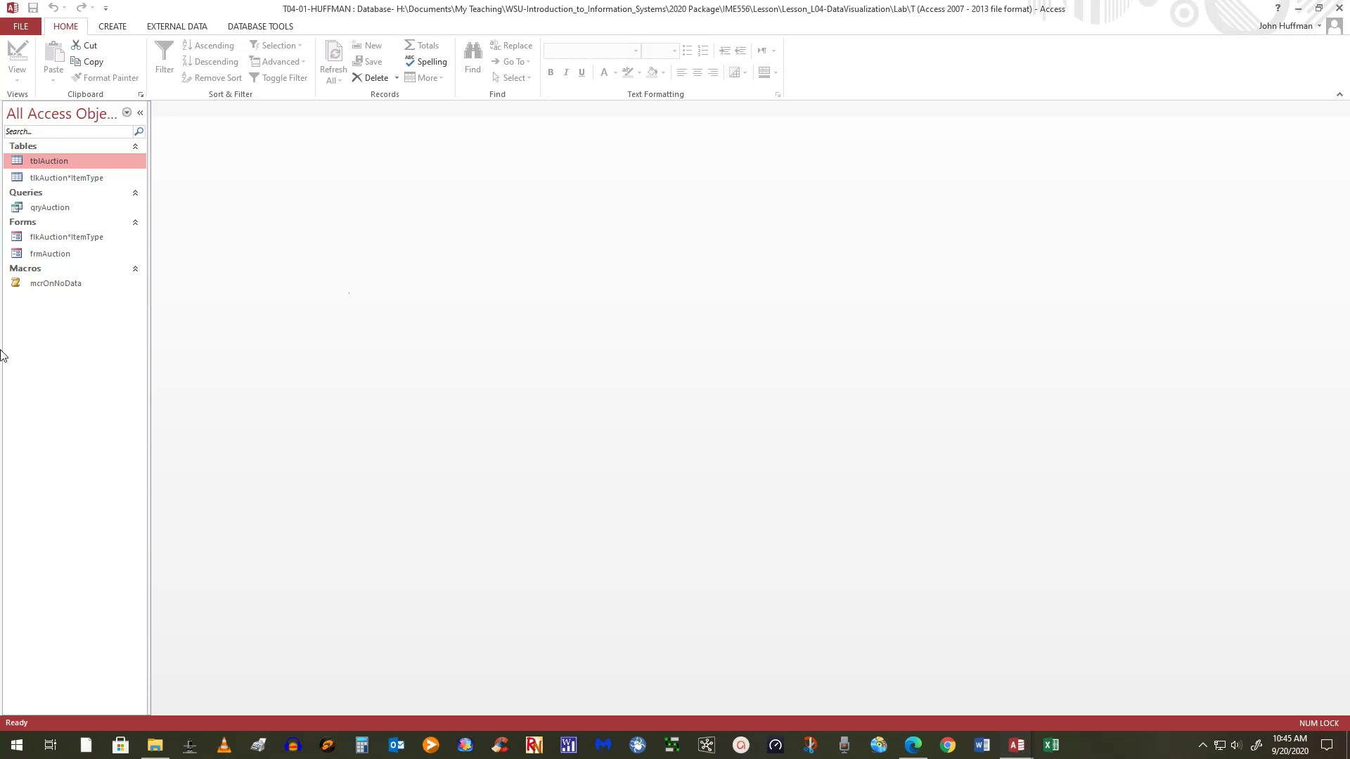
Step: Create a basic report based on the qryAuction query
click(77, 211)
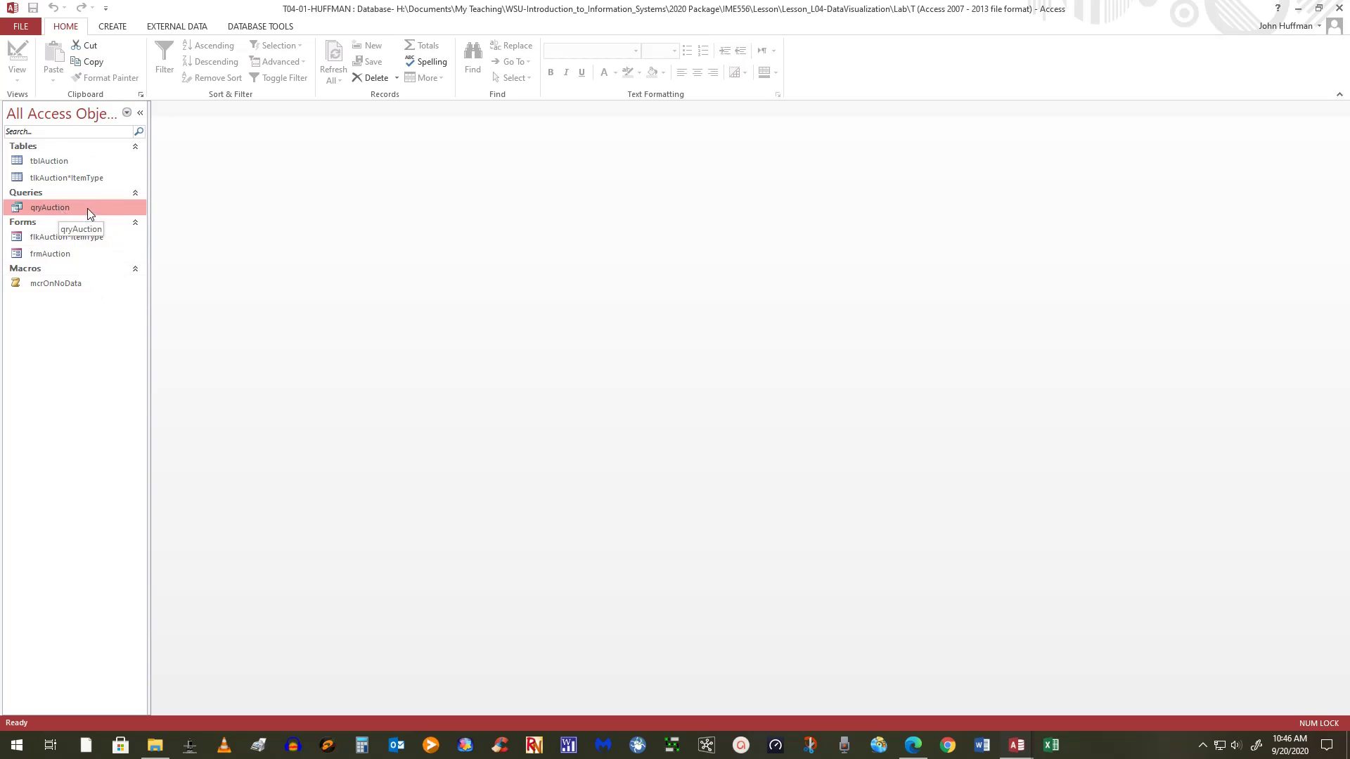
click(115, 27)
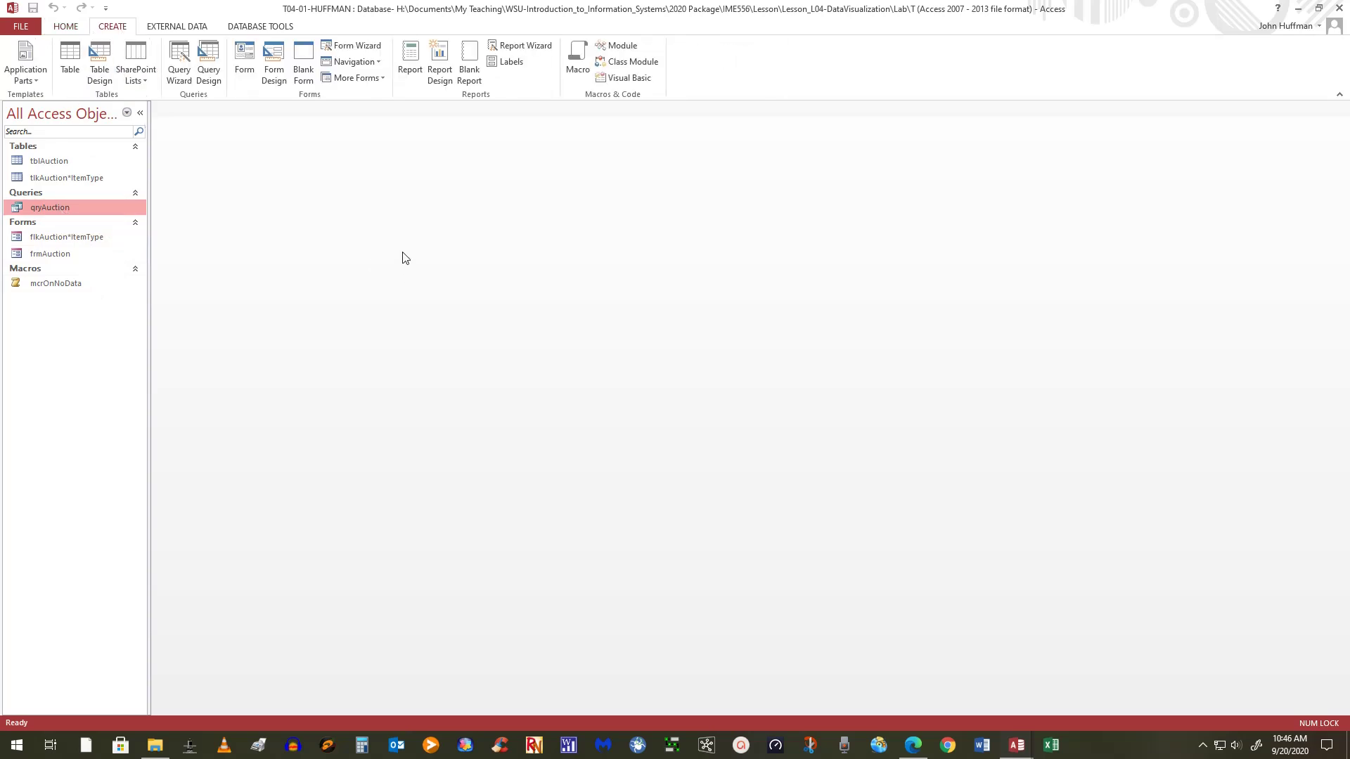
click(410, 63)
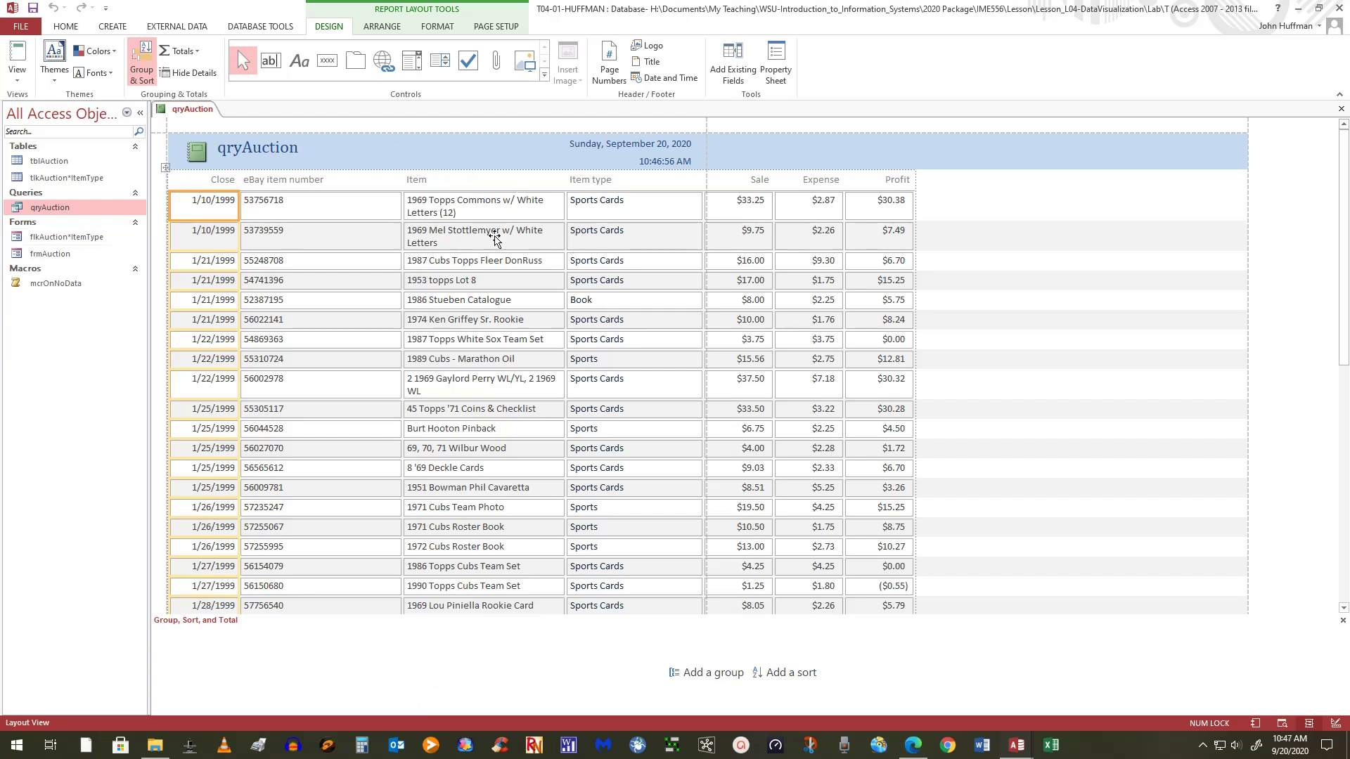
Step: Review the new report from its first record to its footer and save it as rptAuction
drag(1344, 205, 1345, 708)
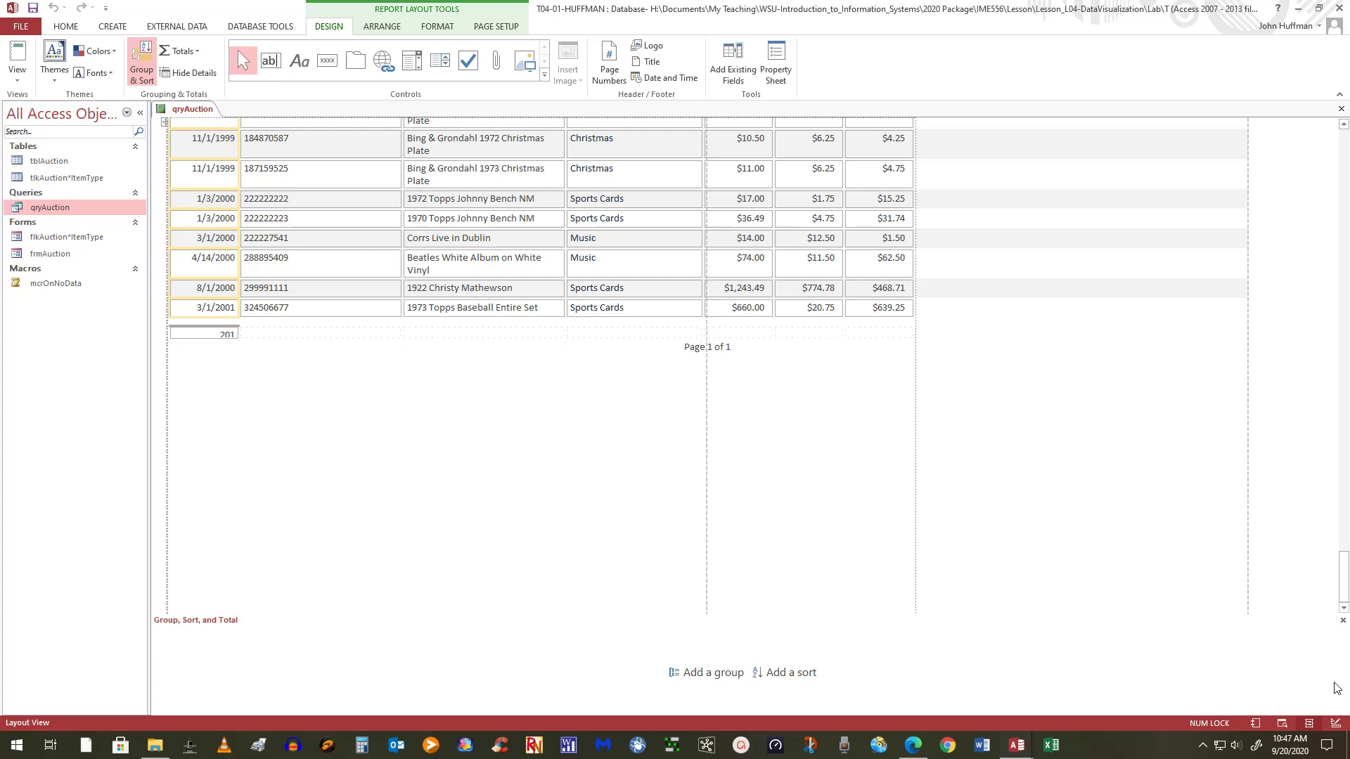
drag(1342, 584, 1321, 123)
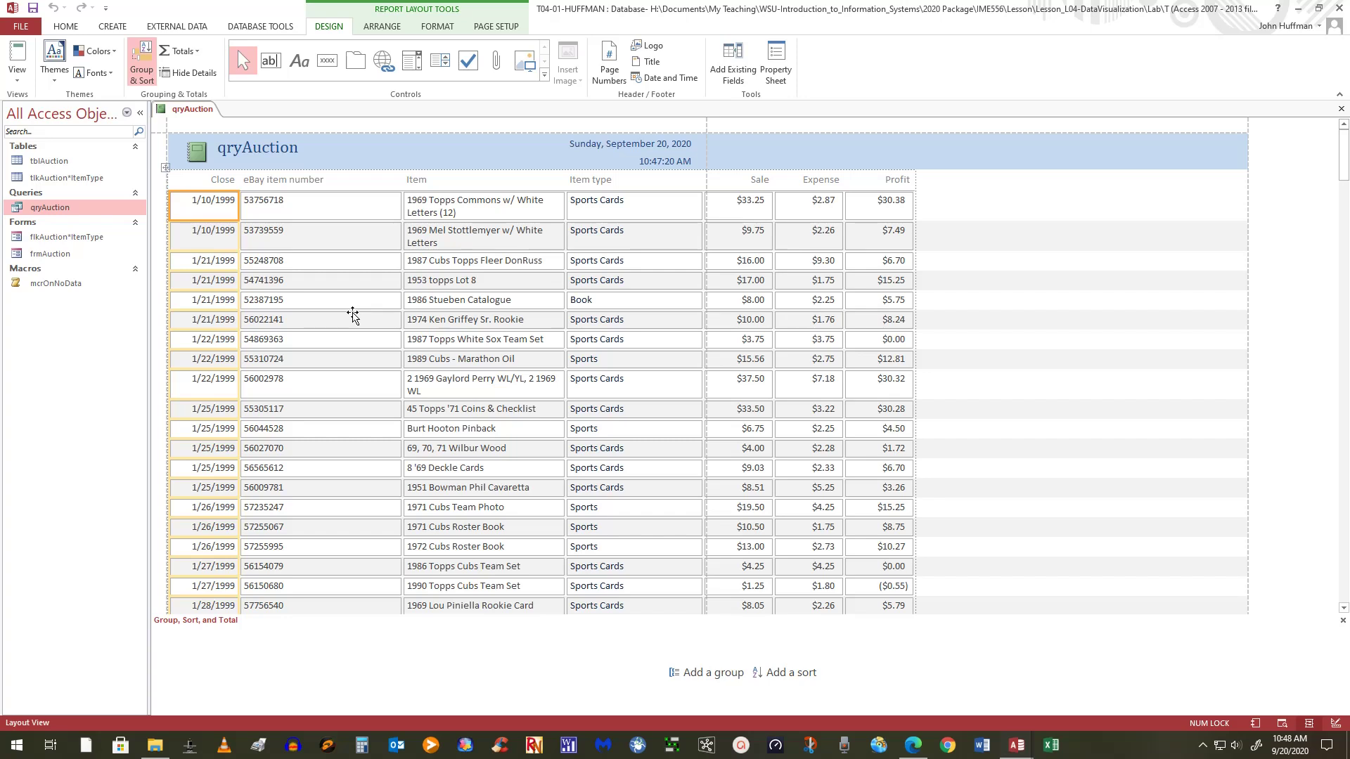
click(34, 13)
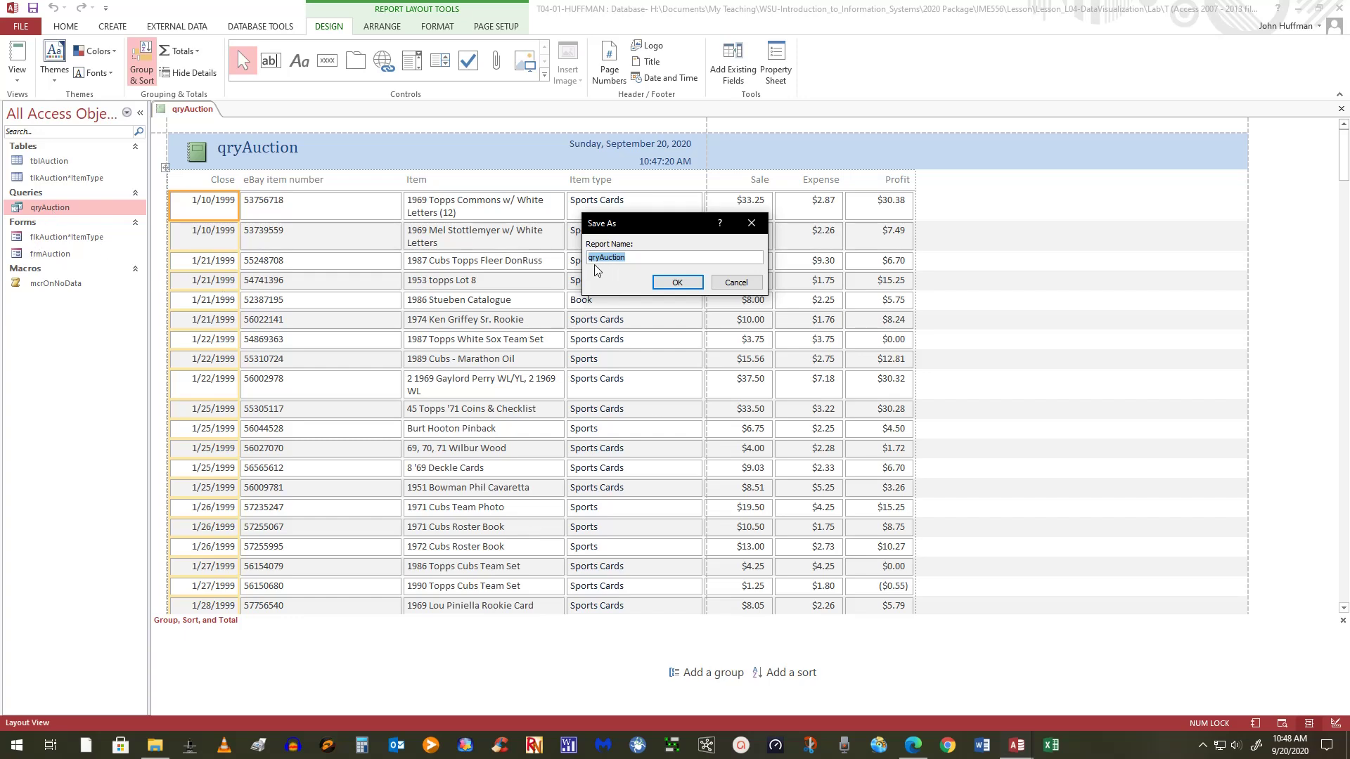
click(601, 260)
key(BackSpace)
key(BackSpace)
key(BackSpace)
text(rpt)
click(692, 284)
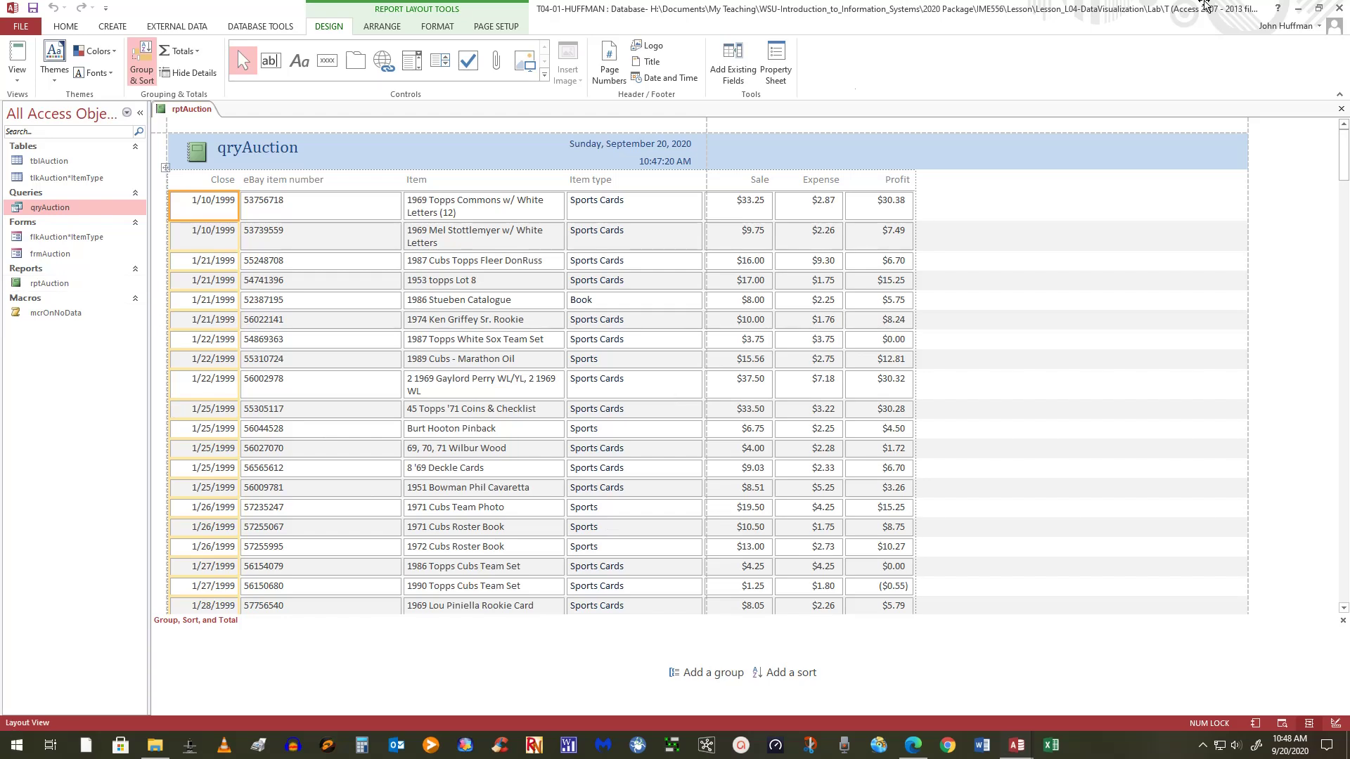
Step: Close rptAuction and reopen it in Report View
click(1341, 109)
click(39, 284)
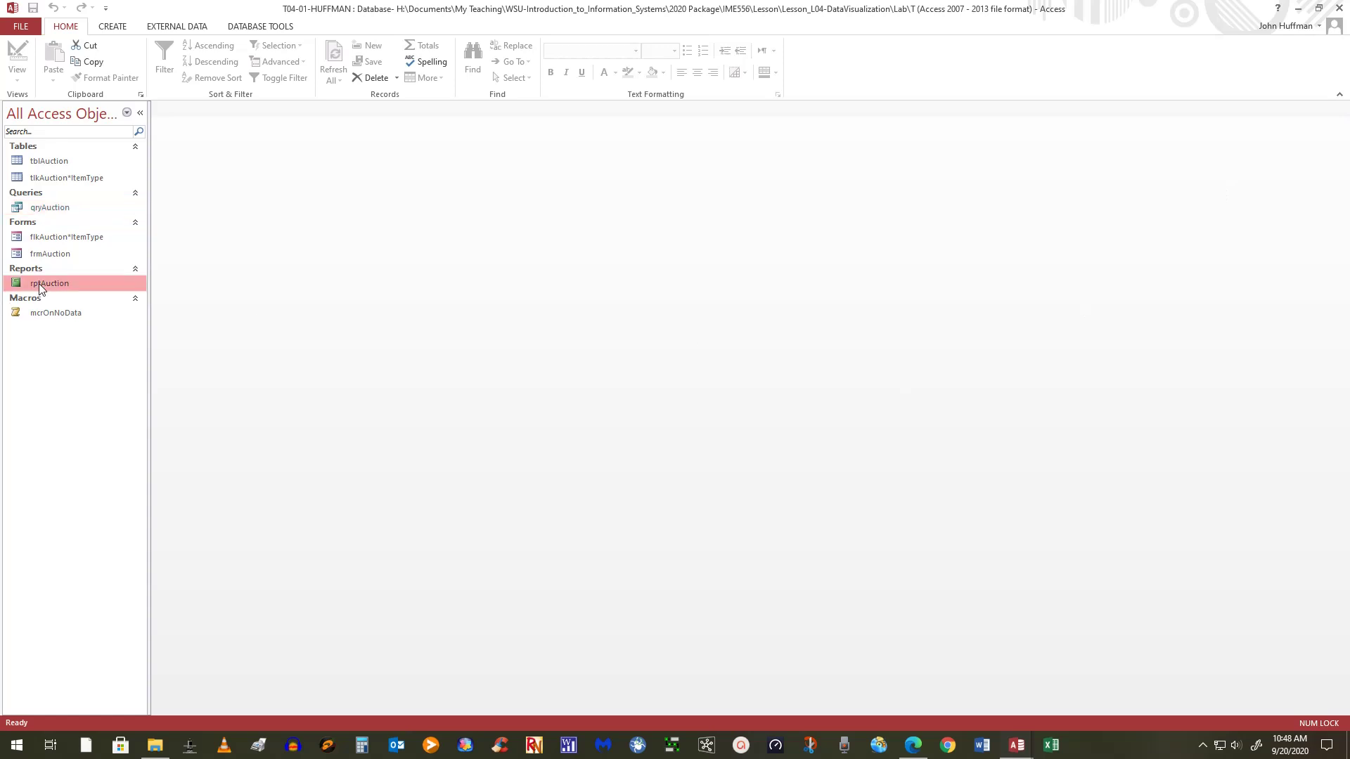
double_click(39, 284)
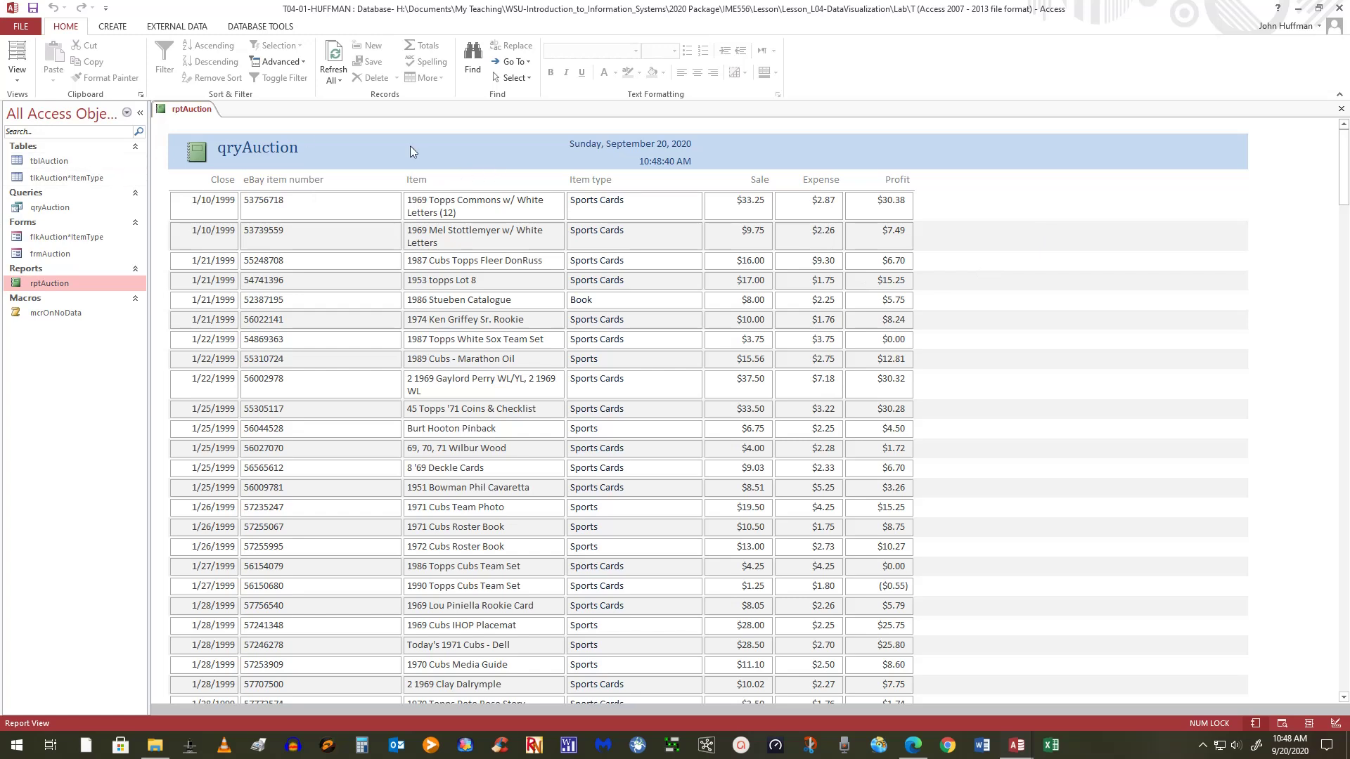
Step: Try to delete the first record's eBay item number in Report View and select values in other fields
click(424, 391)
click(761, 285)
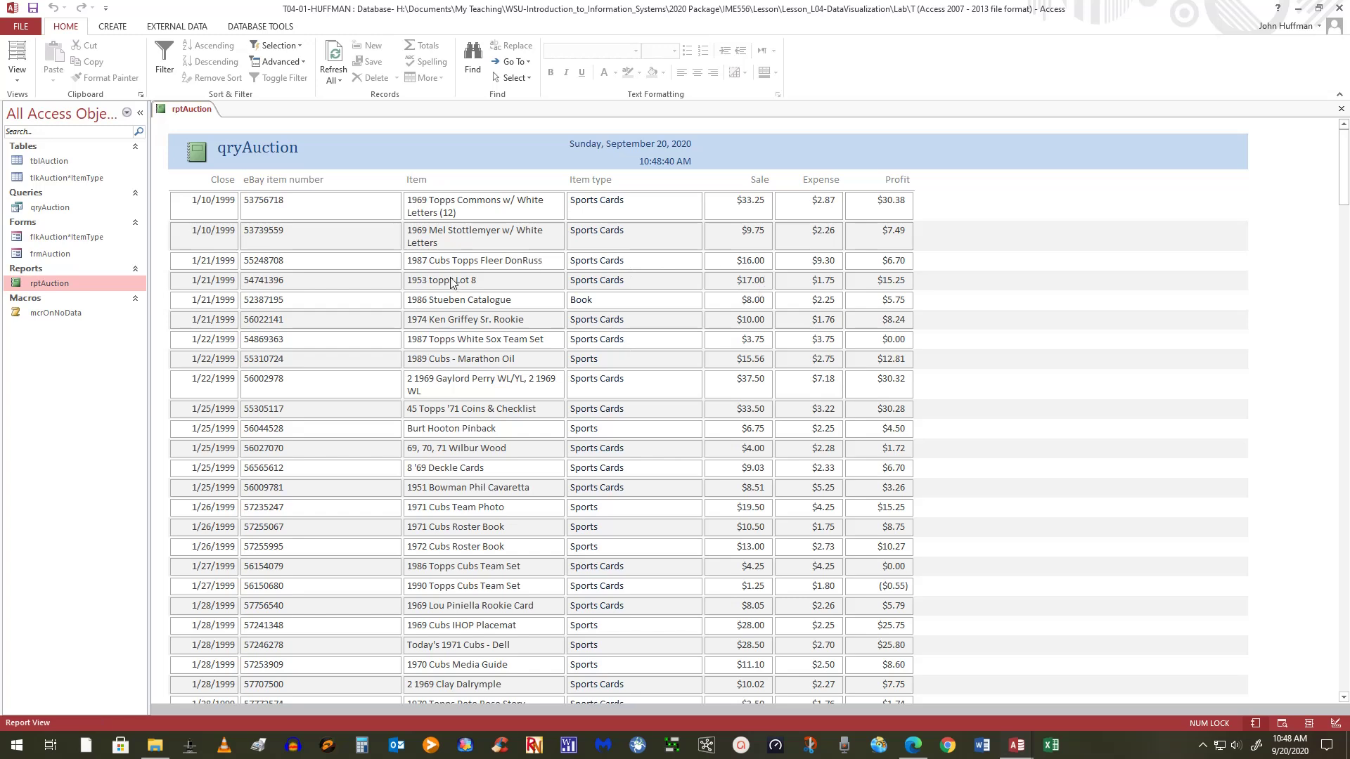
click(269, 234)
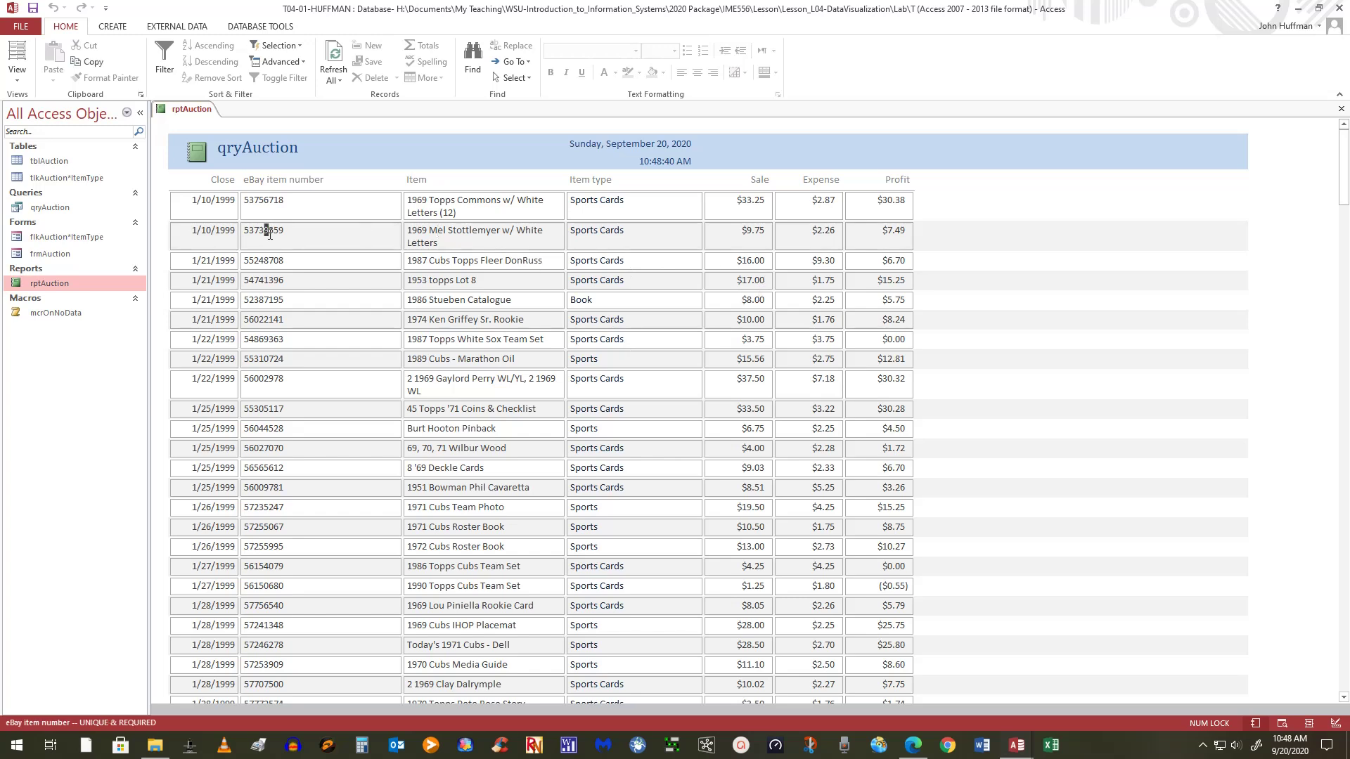
double_click(281, 200)
key(Delete)
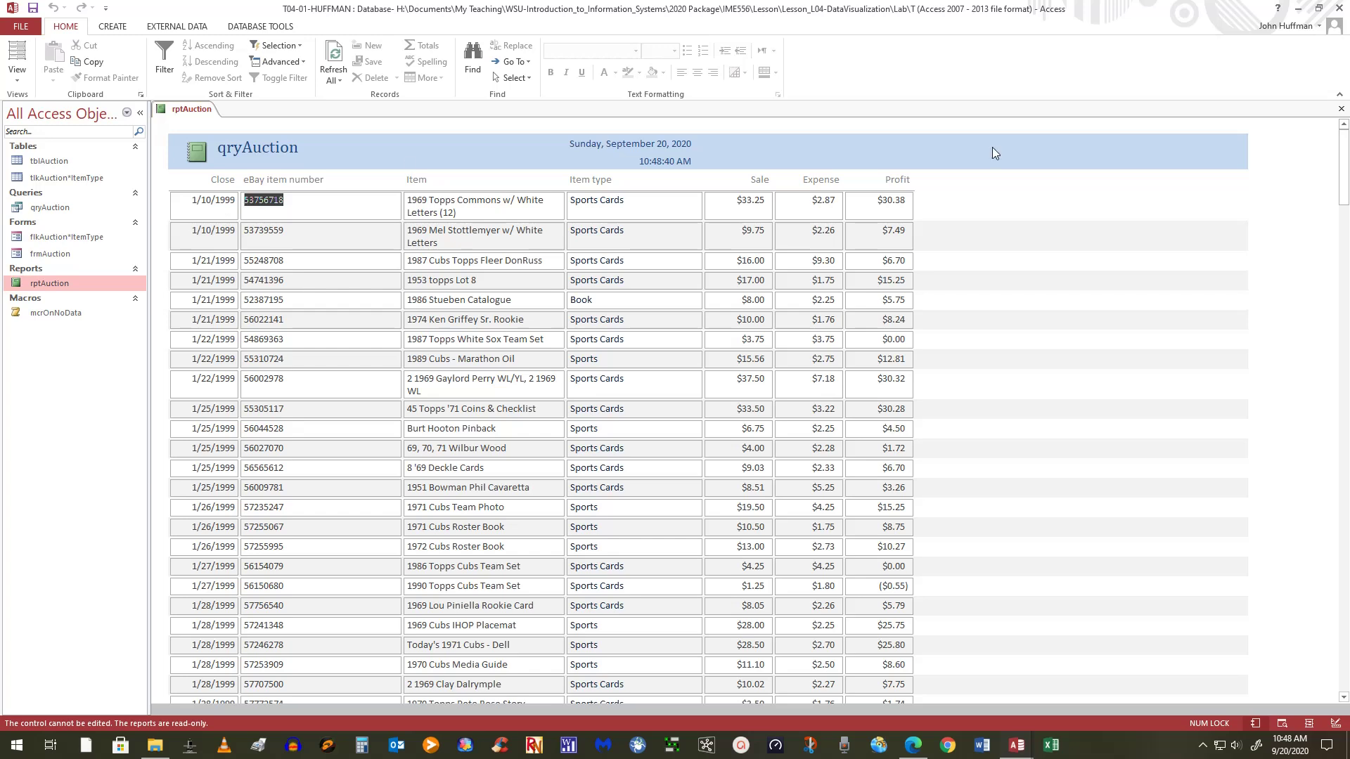
click(1286, 268)
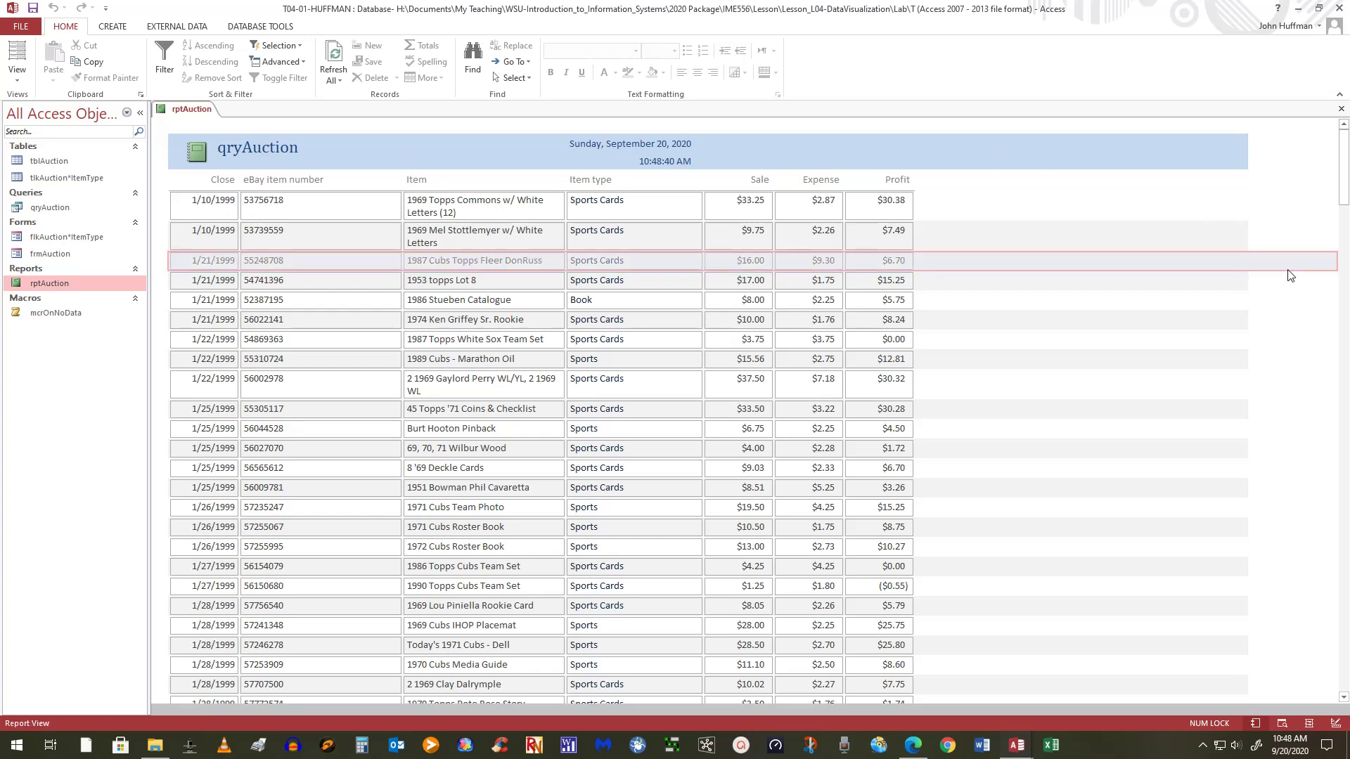
click(432, 410)
click(442, 381)
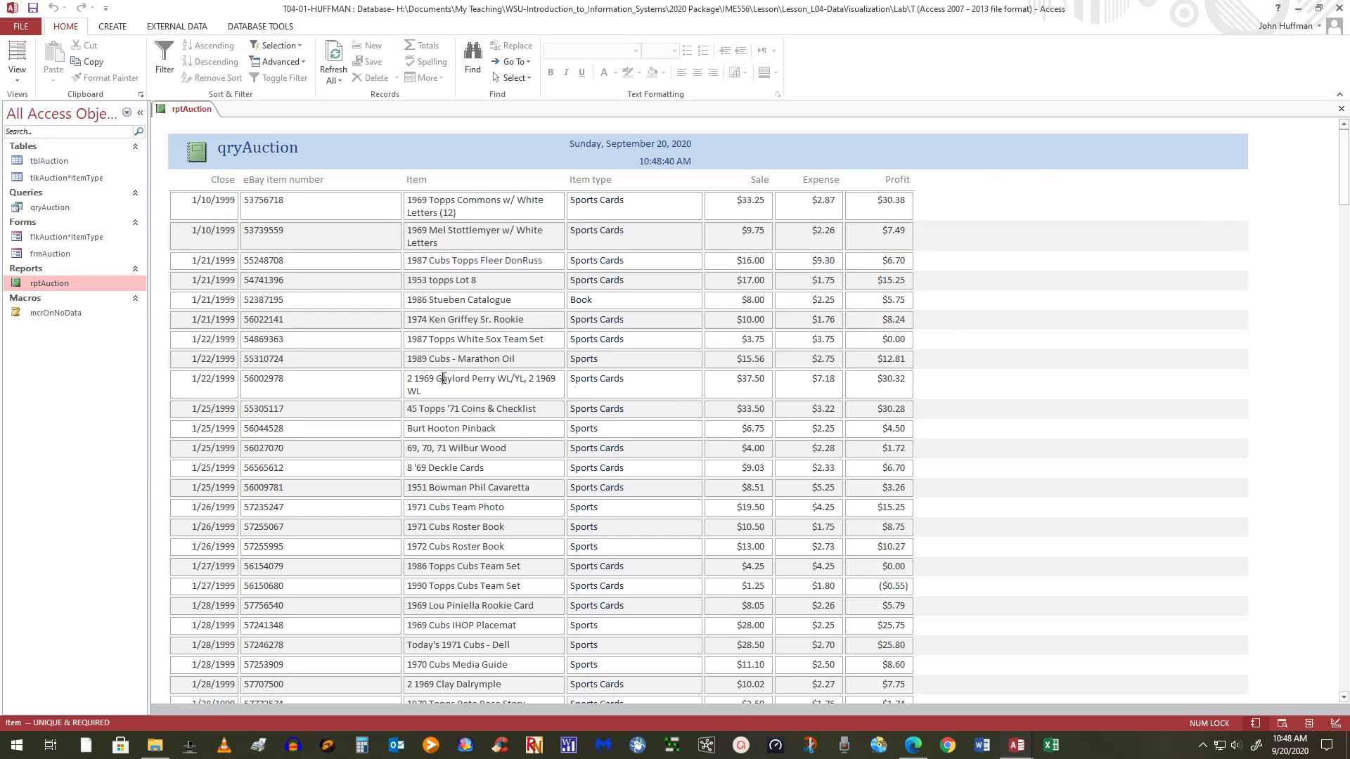
double_click(455, 362)
click(488, 298)
click(598, 507)
key(shift+Tab)
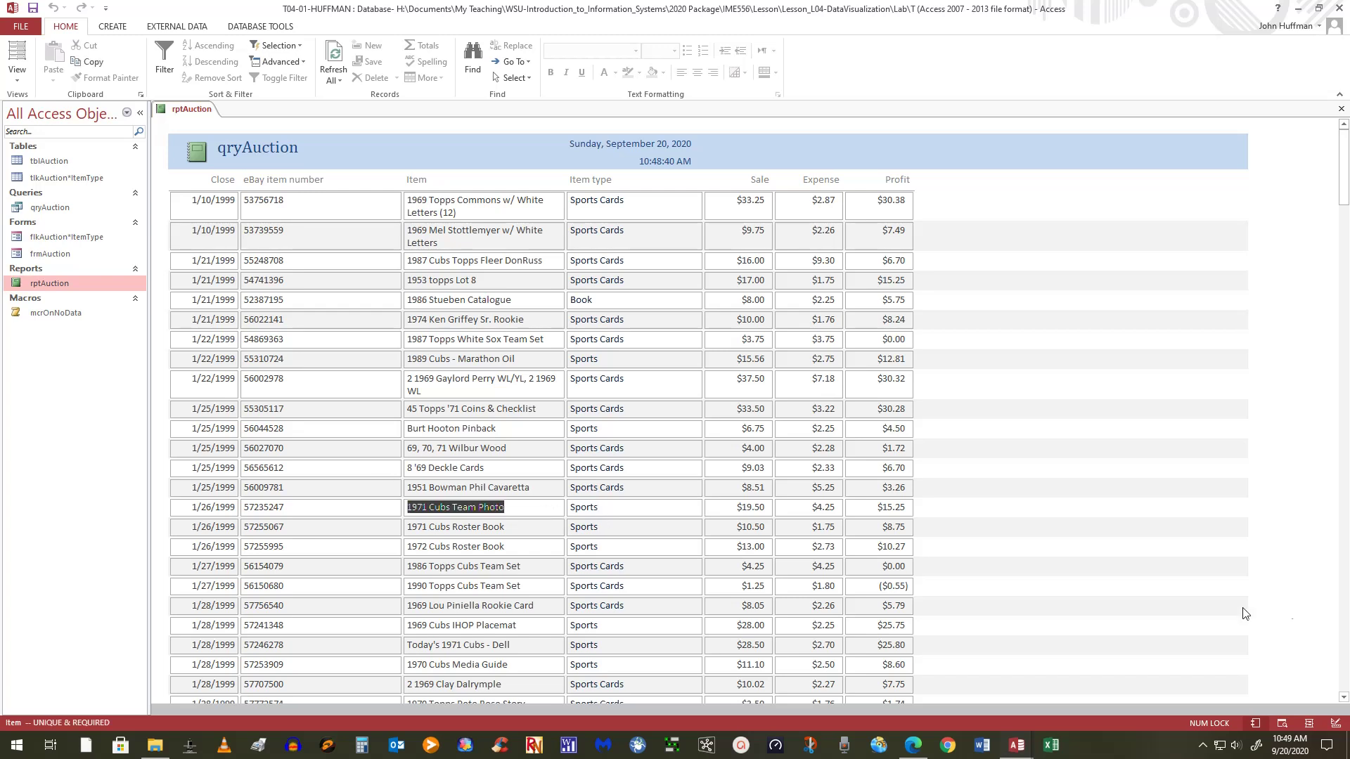
click(1250, 437)
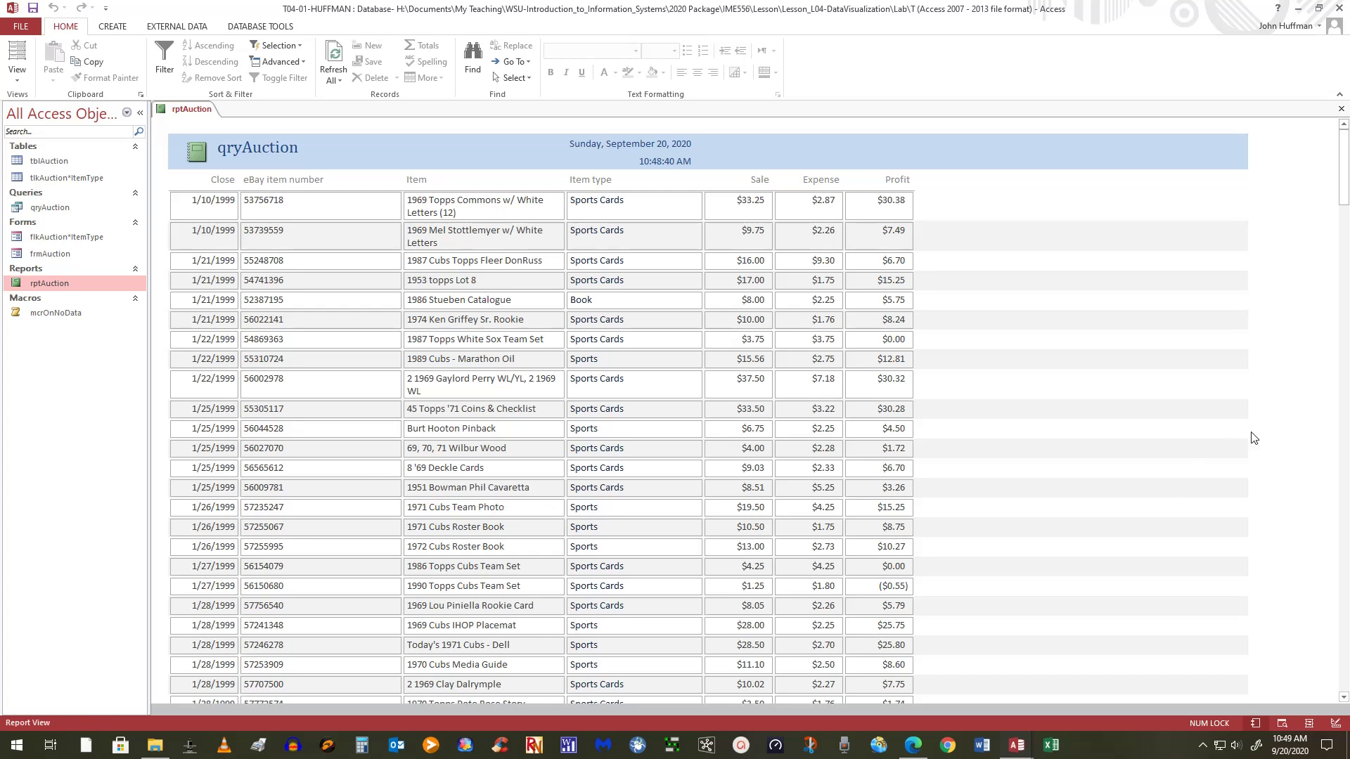
click(397, 585)
Step: Inspect the sections of rptAuction in Design View and switch the report to Layout View
click(16, 74)
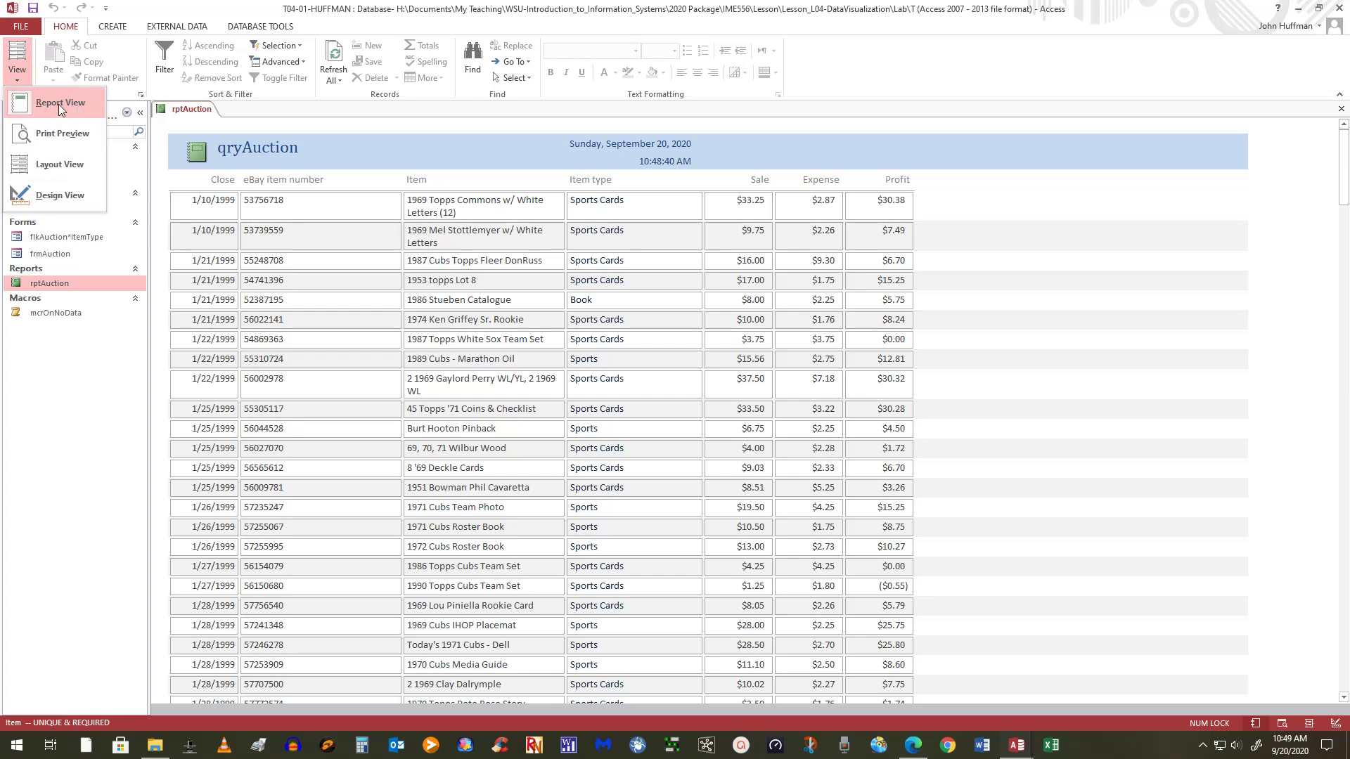
click(50, 197)
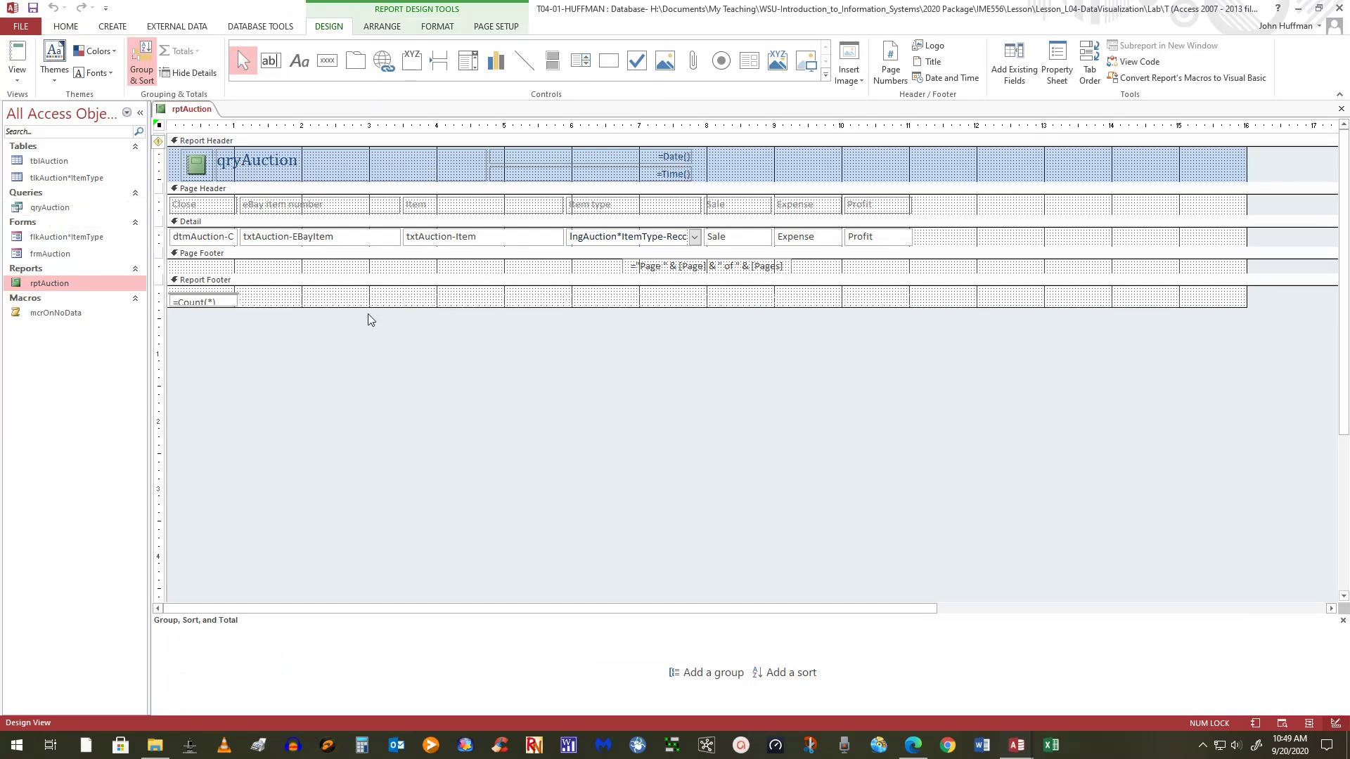
click(17, 79)
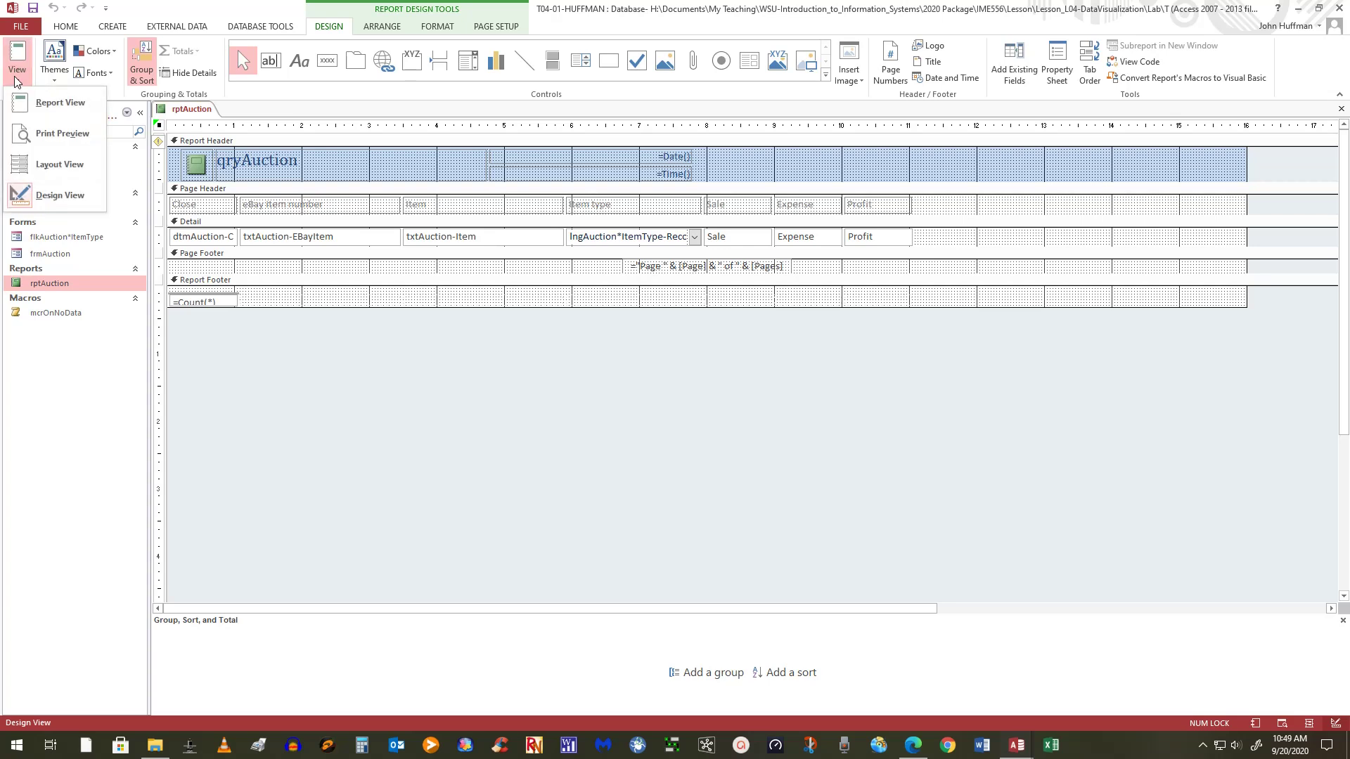
click(43, 165)
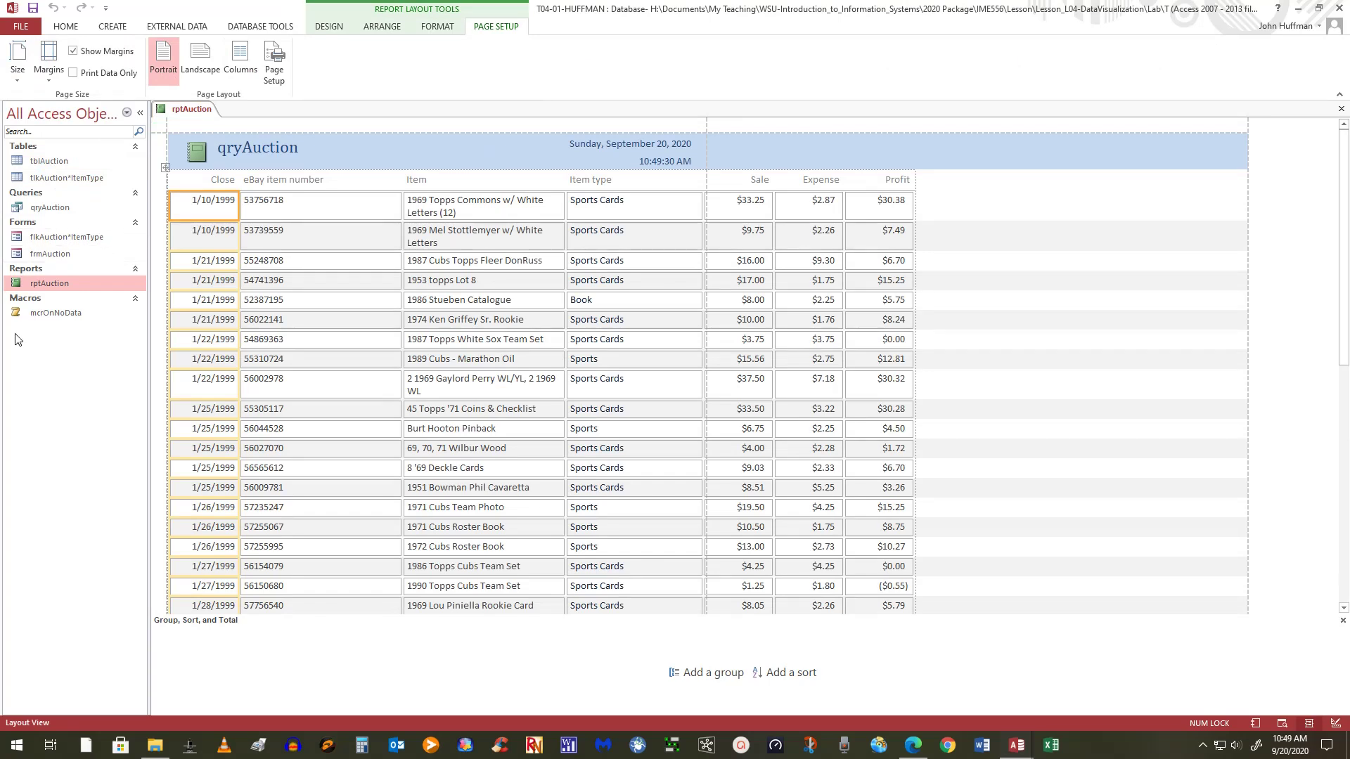
Step: Open the frmAuction form in Design View to examine its layout for comparison with the report
click(42, 259)
right_click(41, 257)
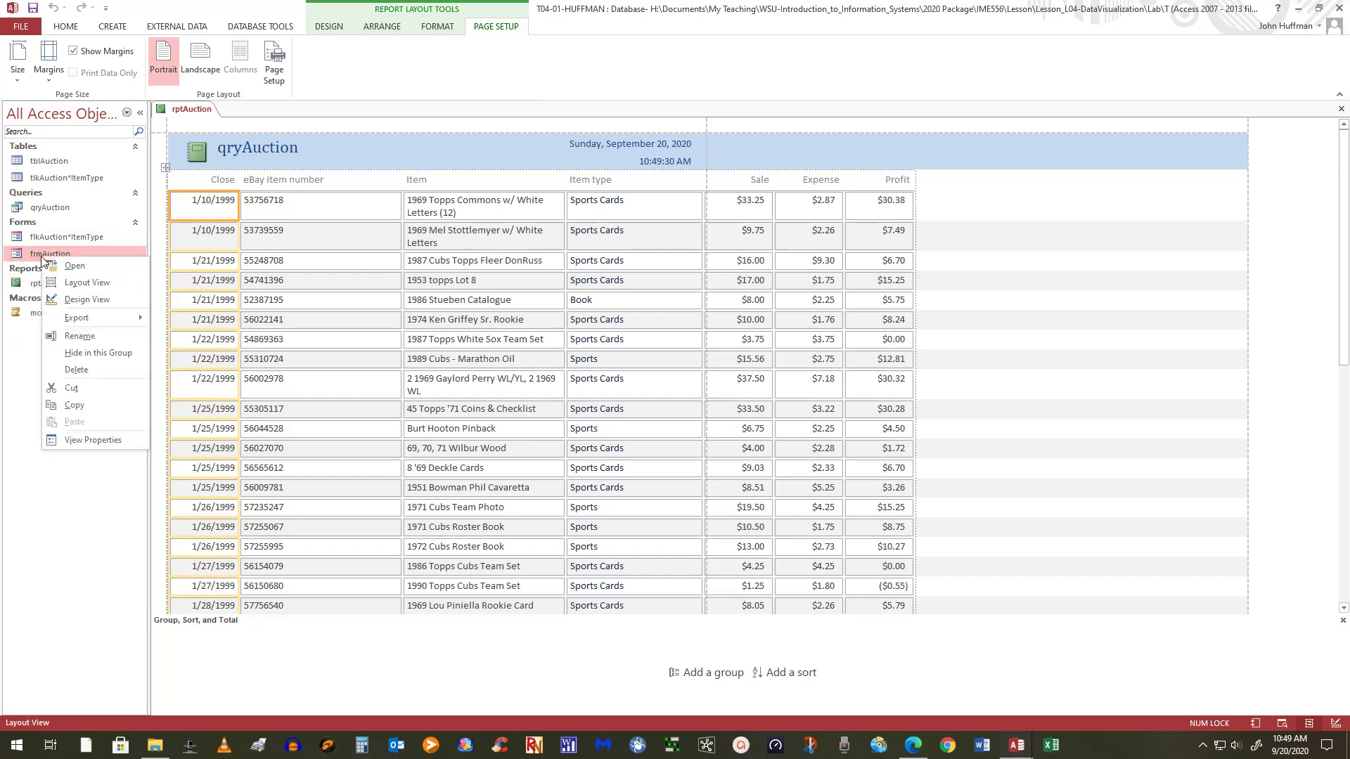
click(81, 301)
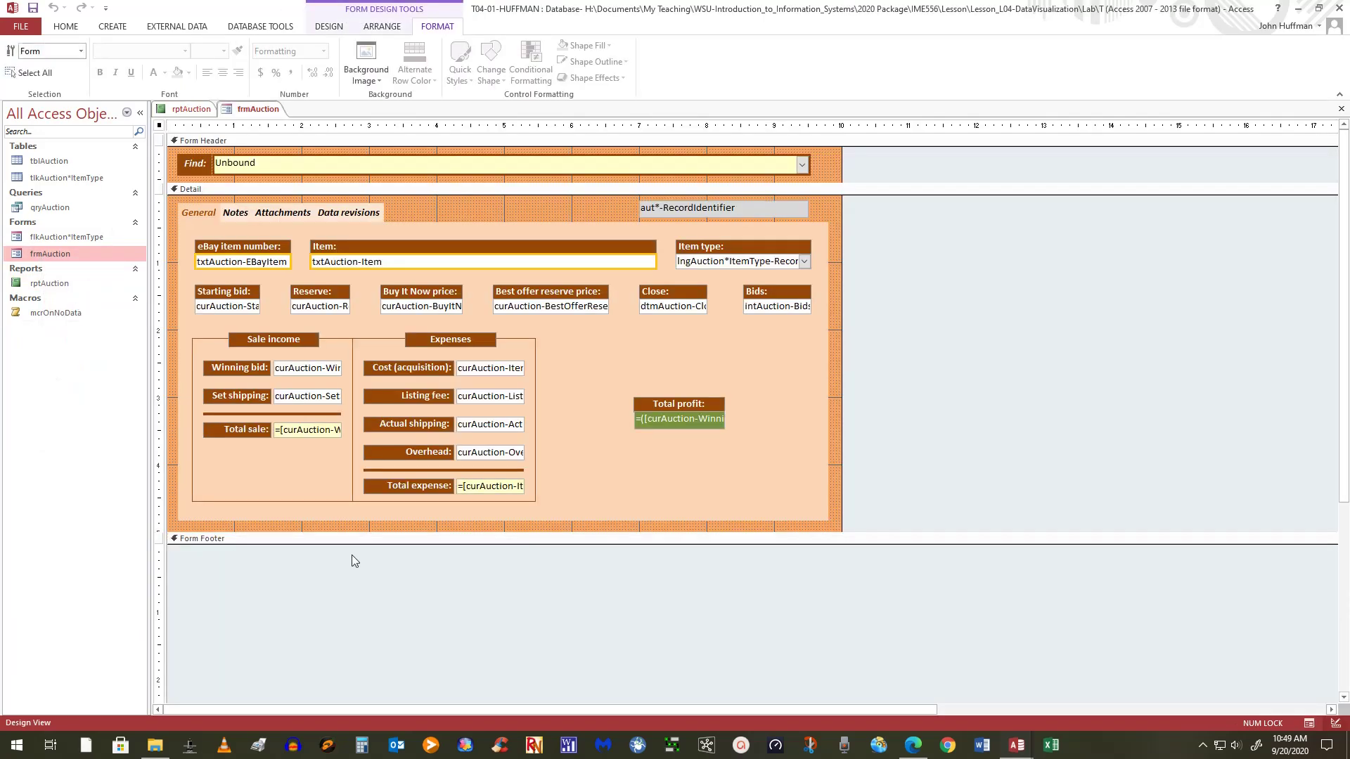
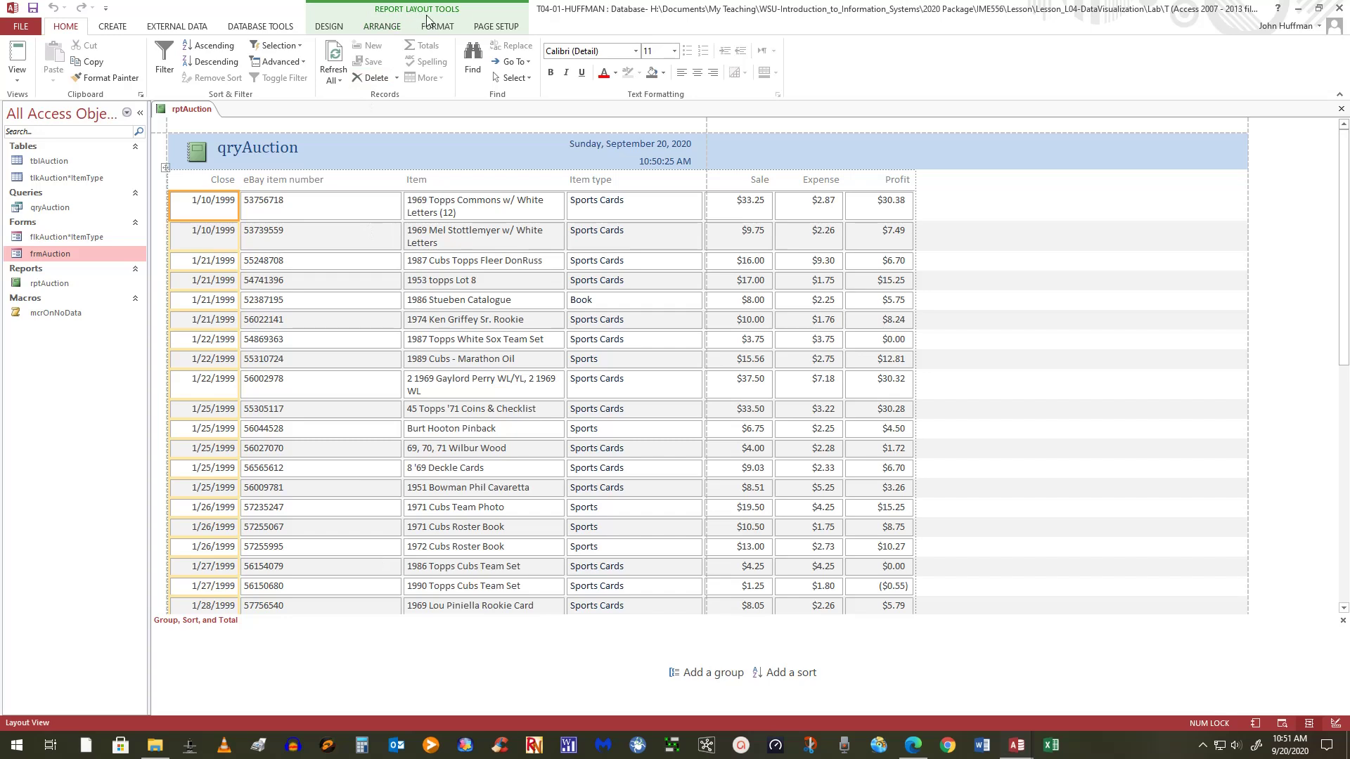
Step: Set the page orientation of rptAuction to landscape
click(497, 28)
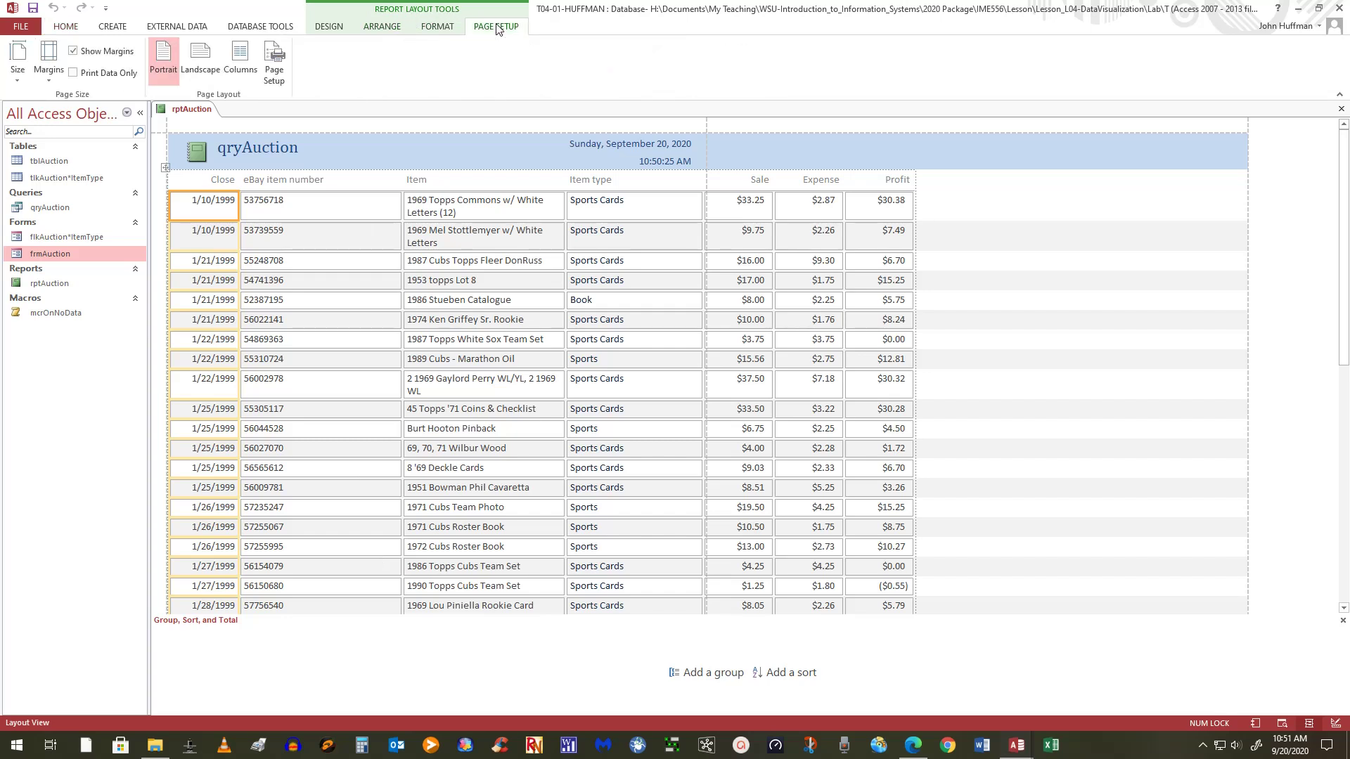
click(202, 66)
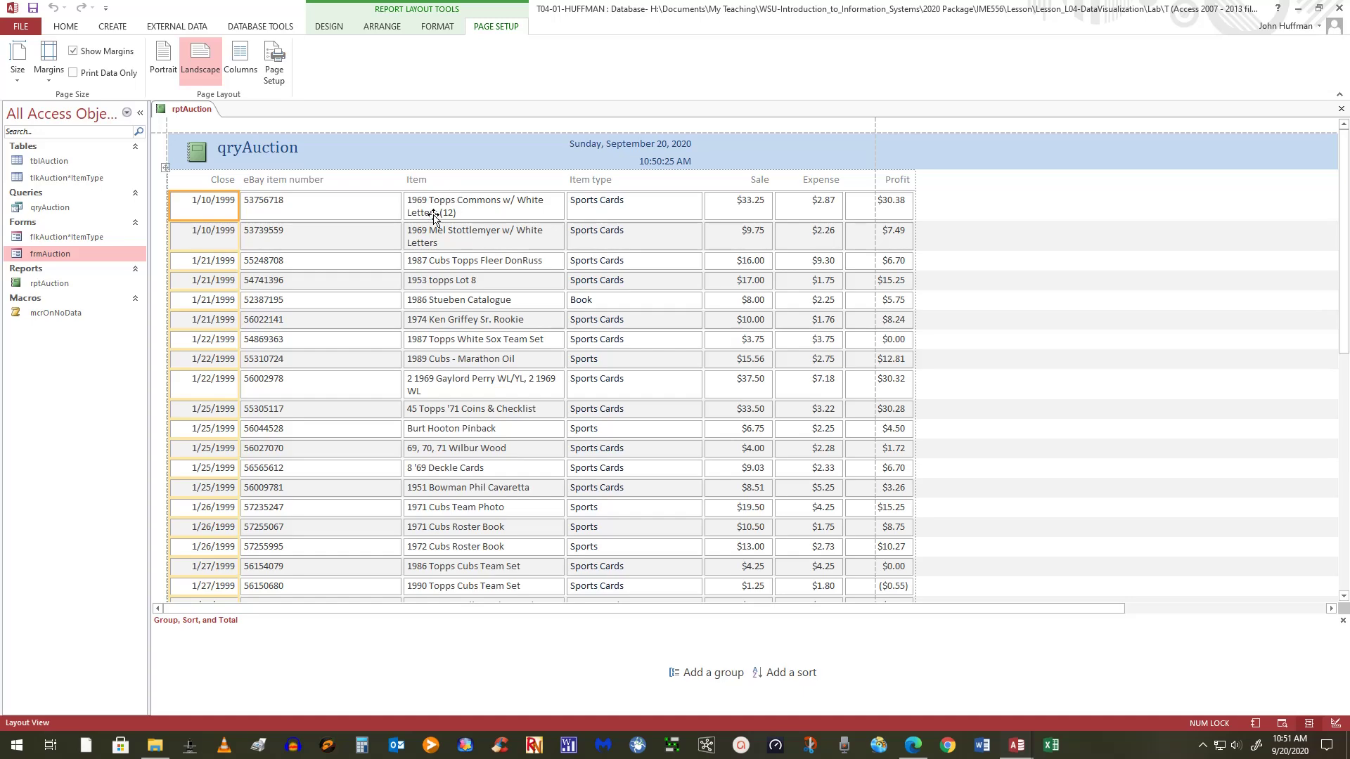
Step: Narrow the eBay item number column so that every report column fits within the landscape page margin
scroll(352, 397, down, 3)
click(398, 205)
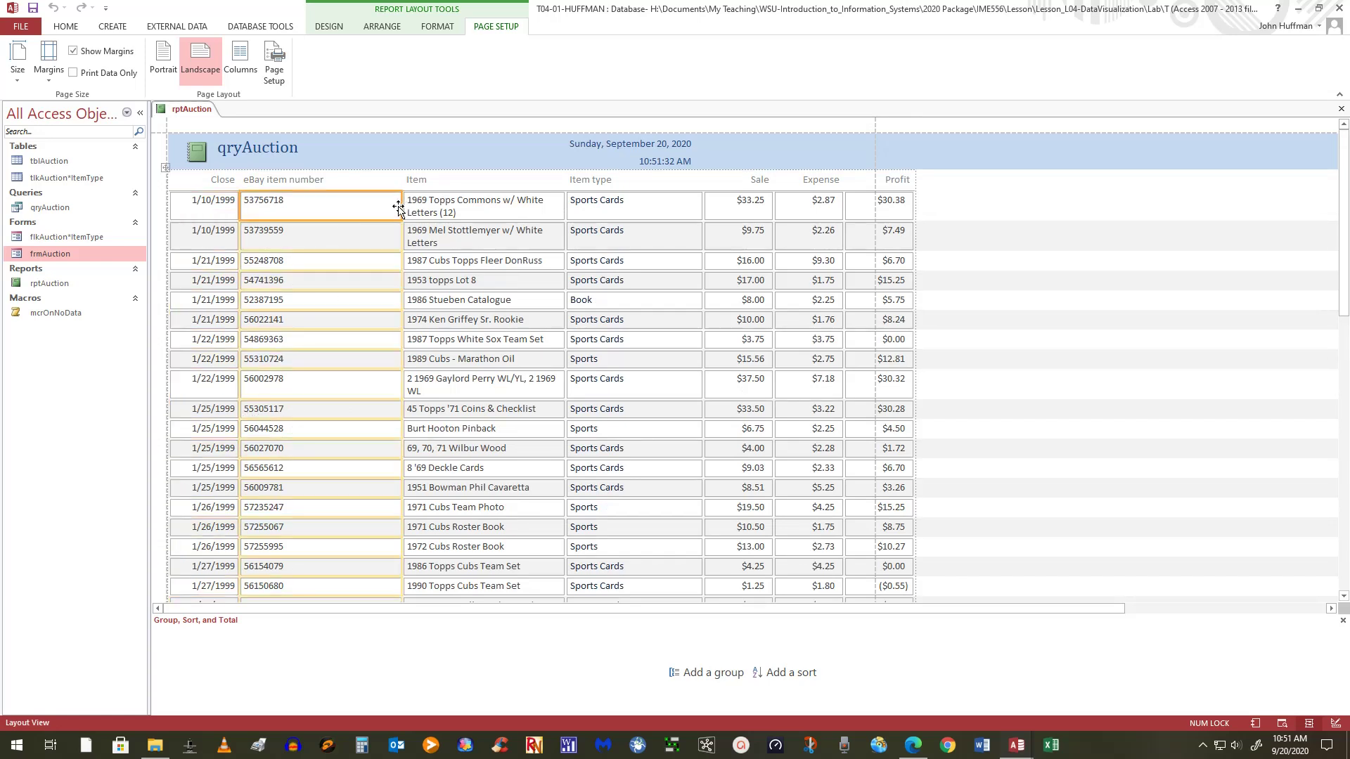
drag(403, 209, 328, 218)
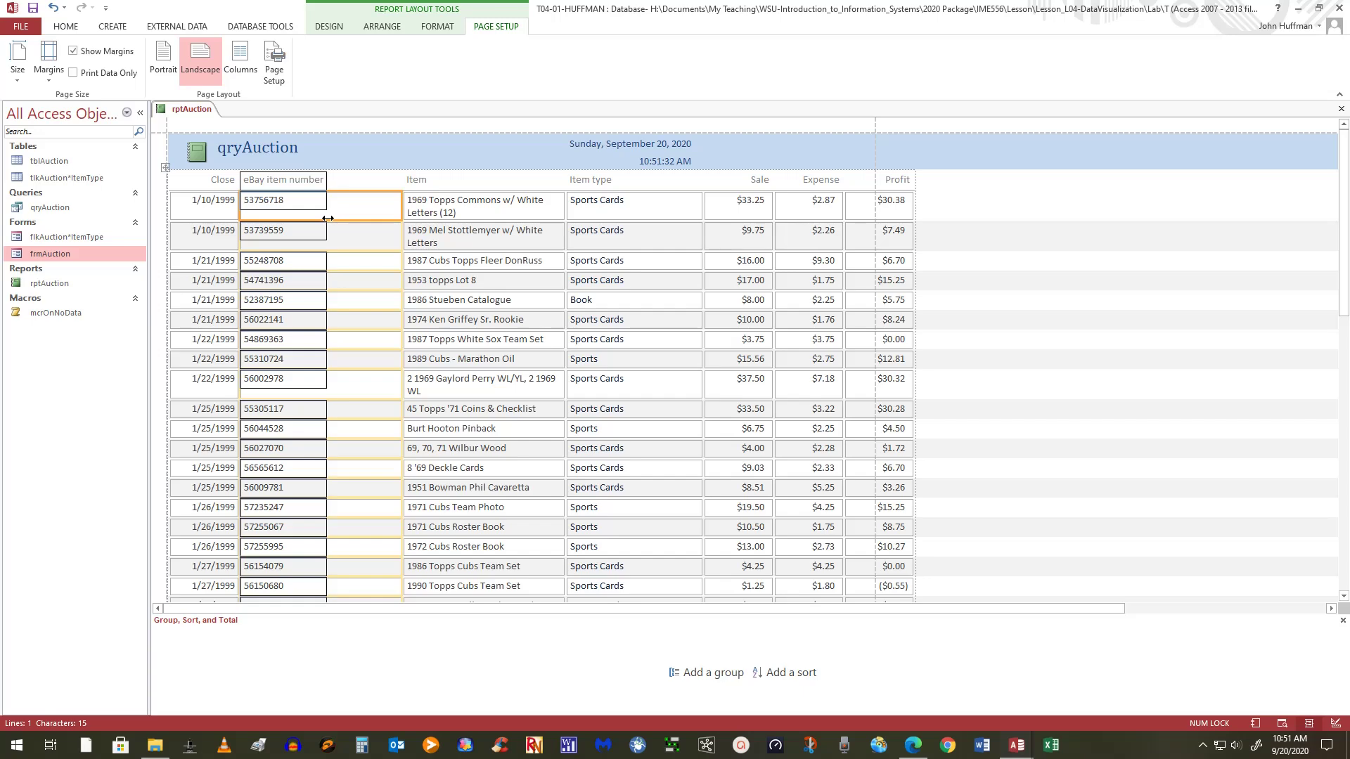
drag(327, 218, 327, 218)
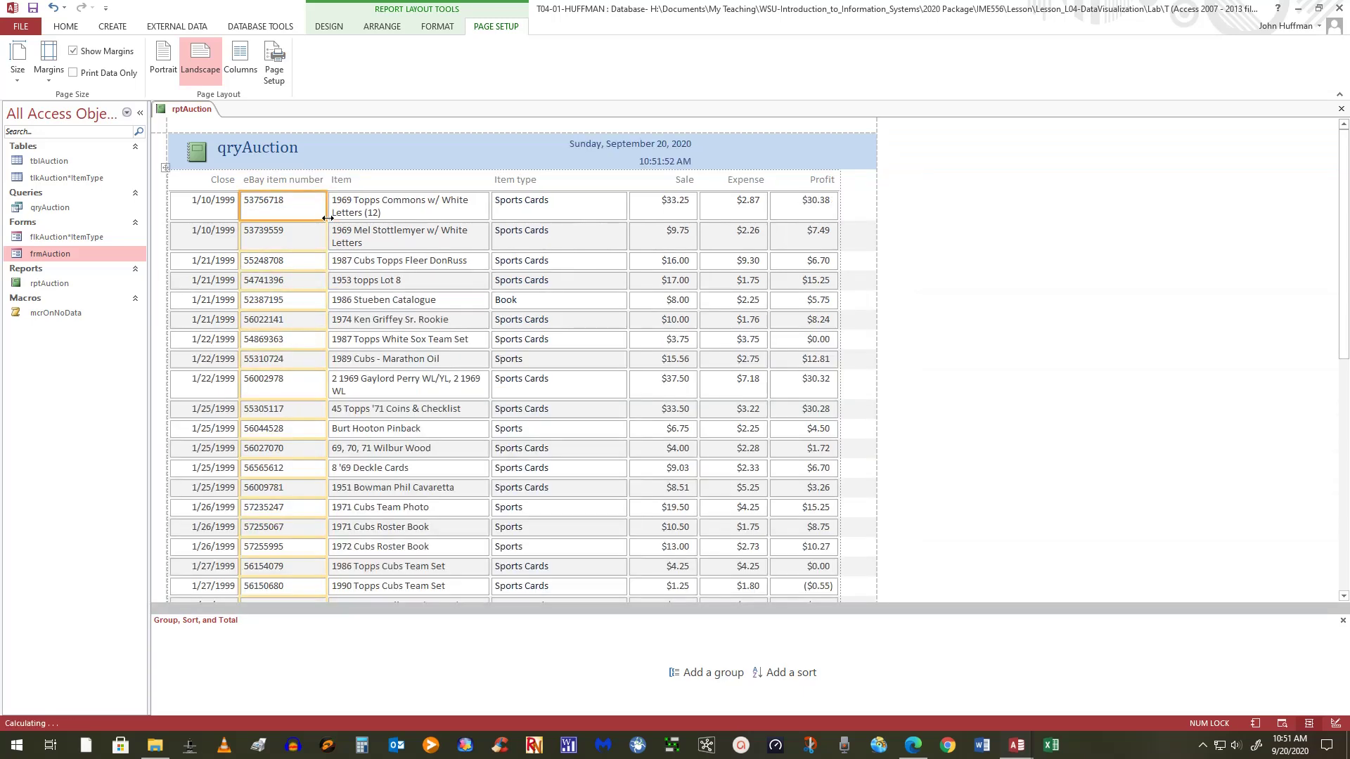
Step: Widen the eBay item number column slightly by its heading so the heading text has some room
click(283, 321)
drag(296, 417, 296, 420)
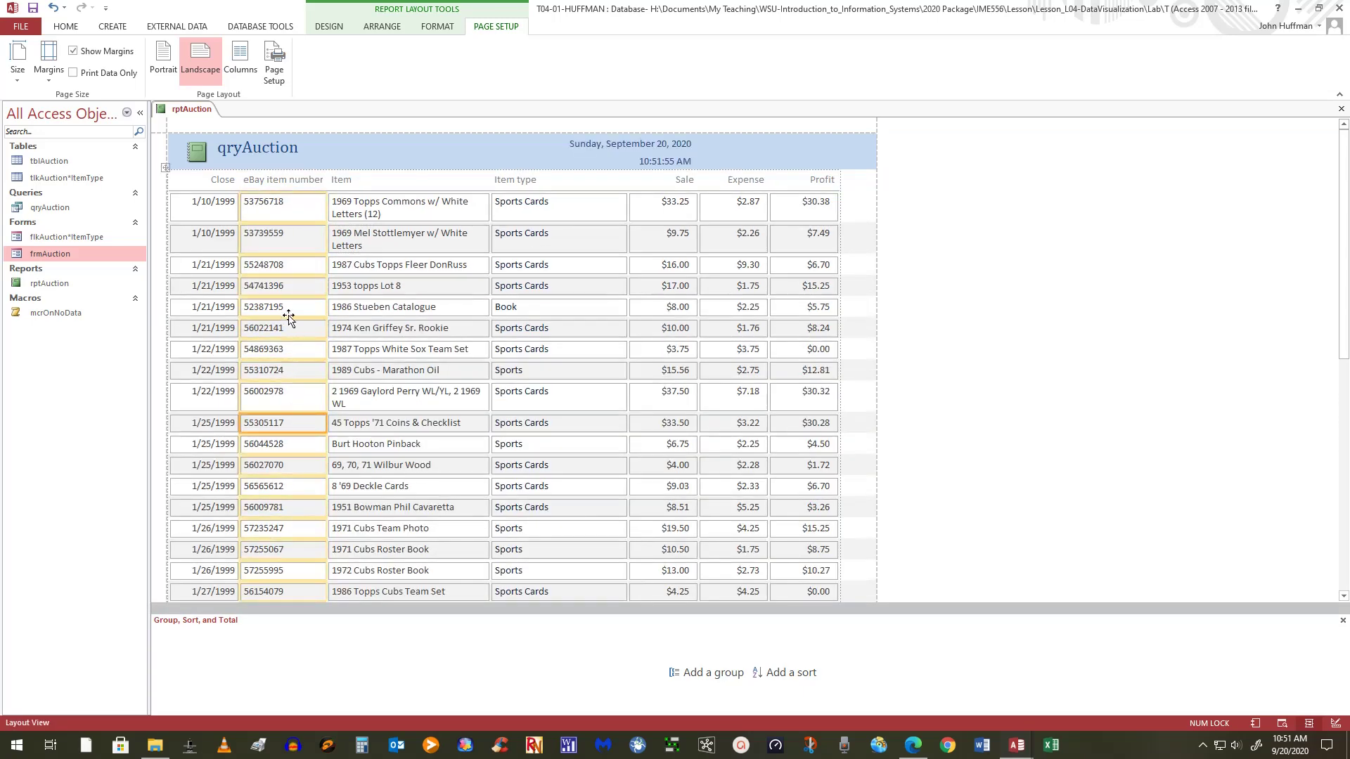
click(268, 206)
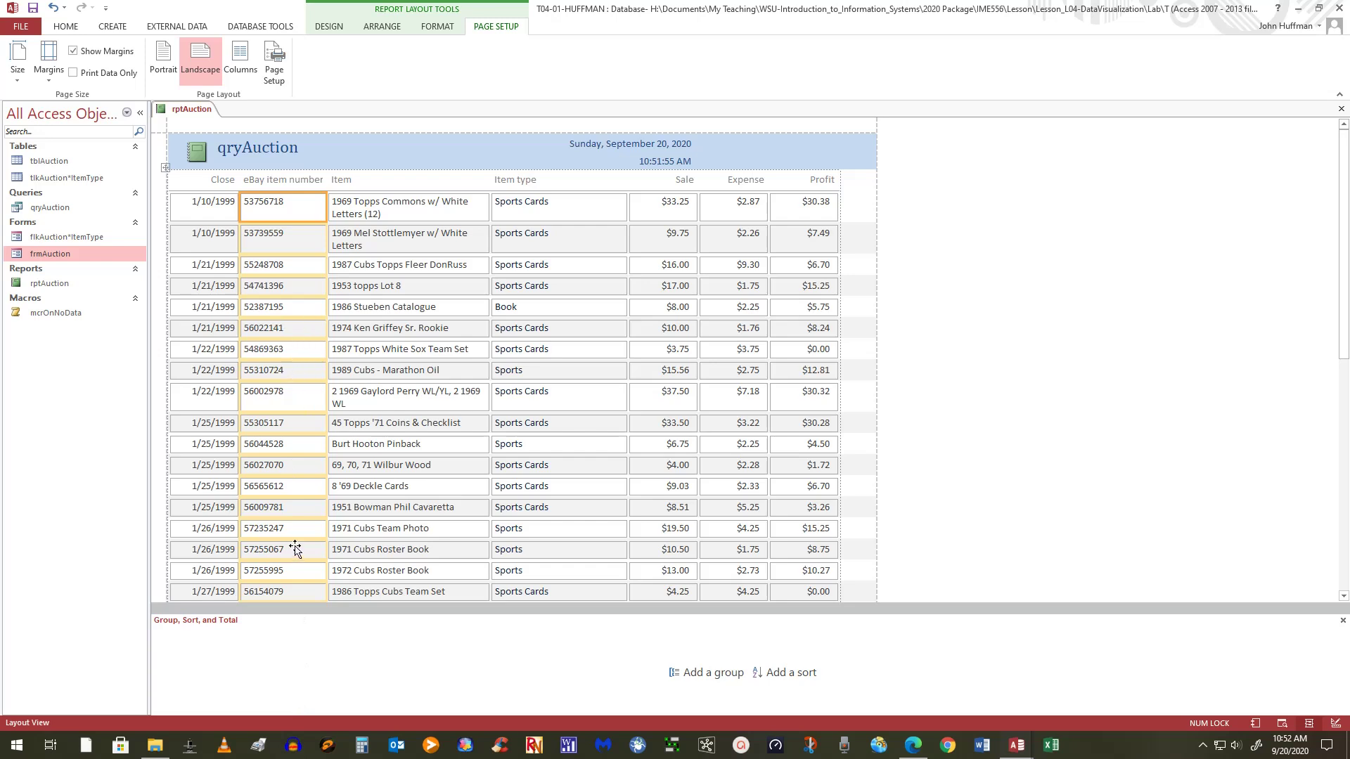
click(270, 179)
drag(324, 176, 337, 185)
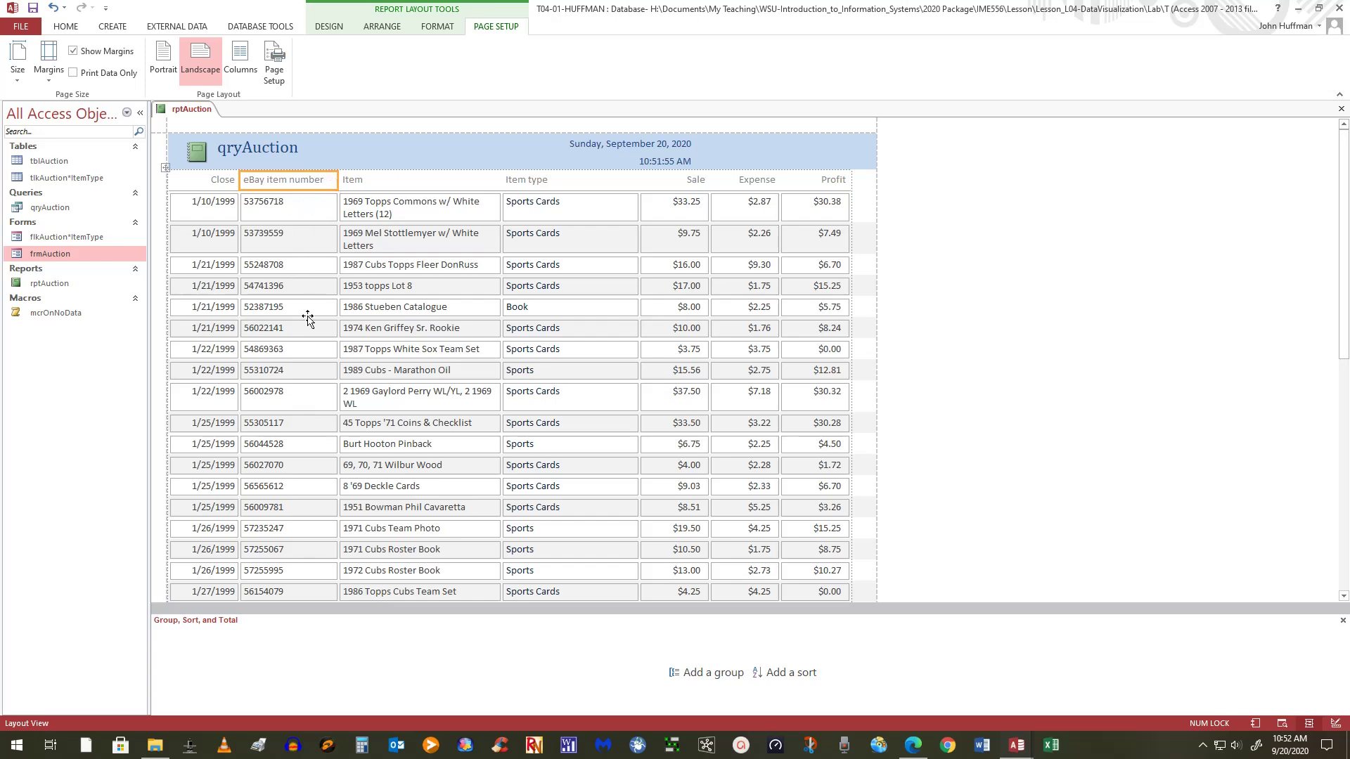
Step: Examine the report's title, date, column heading and detail controls, then the blank cell beside the record count at the report's end
click(289, 152)
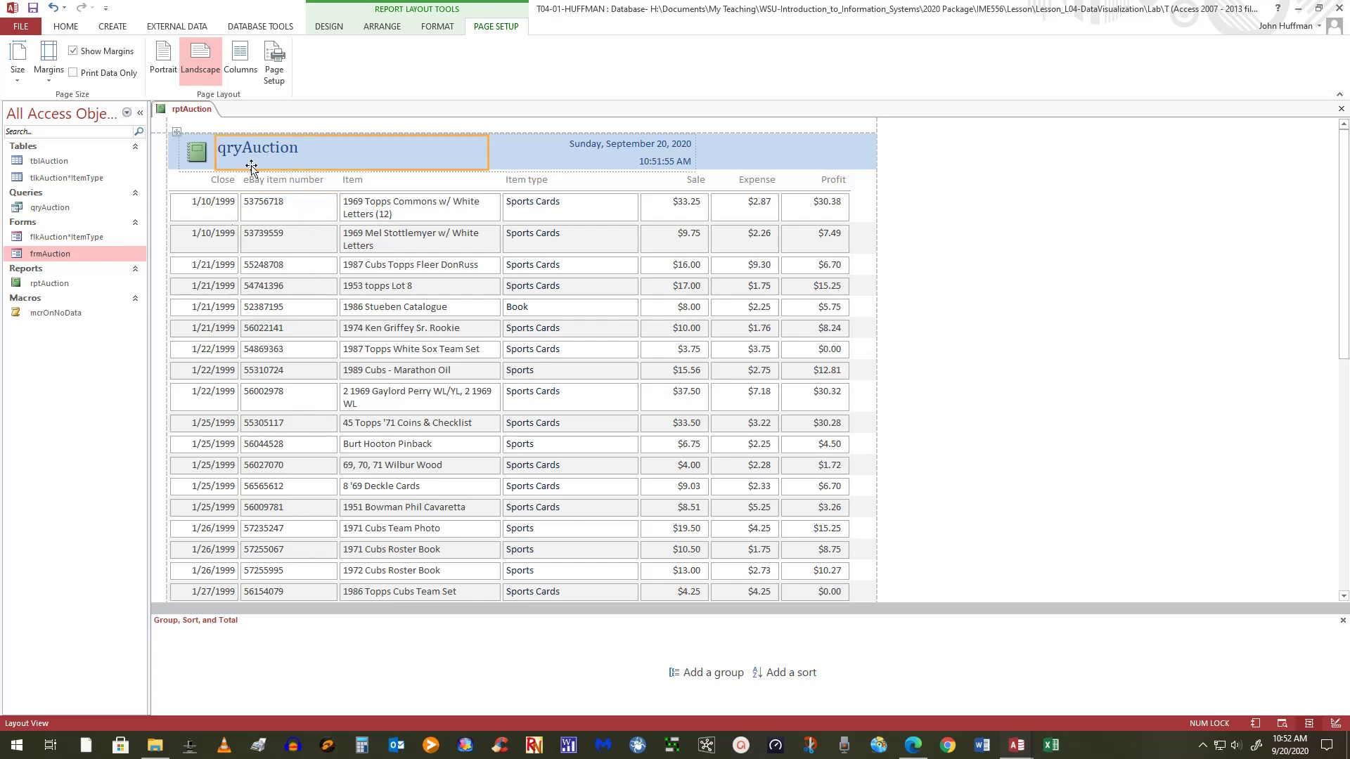
click(575, 142)
click(406, 166)
click(263, 187)
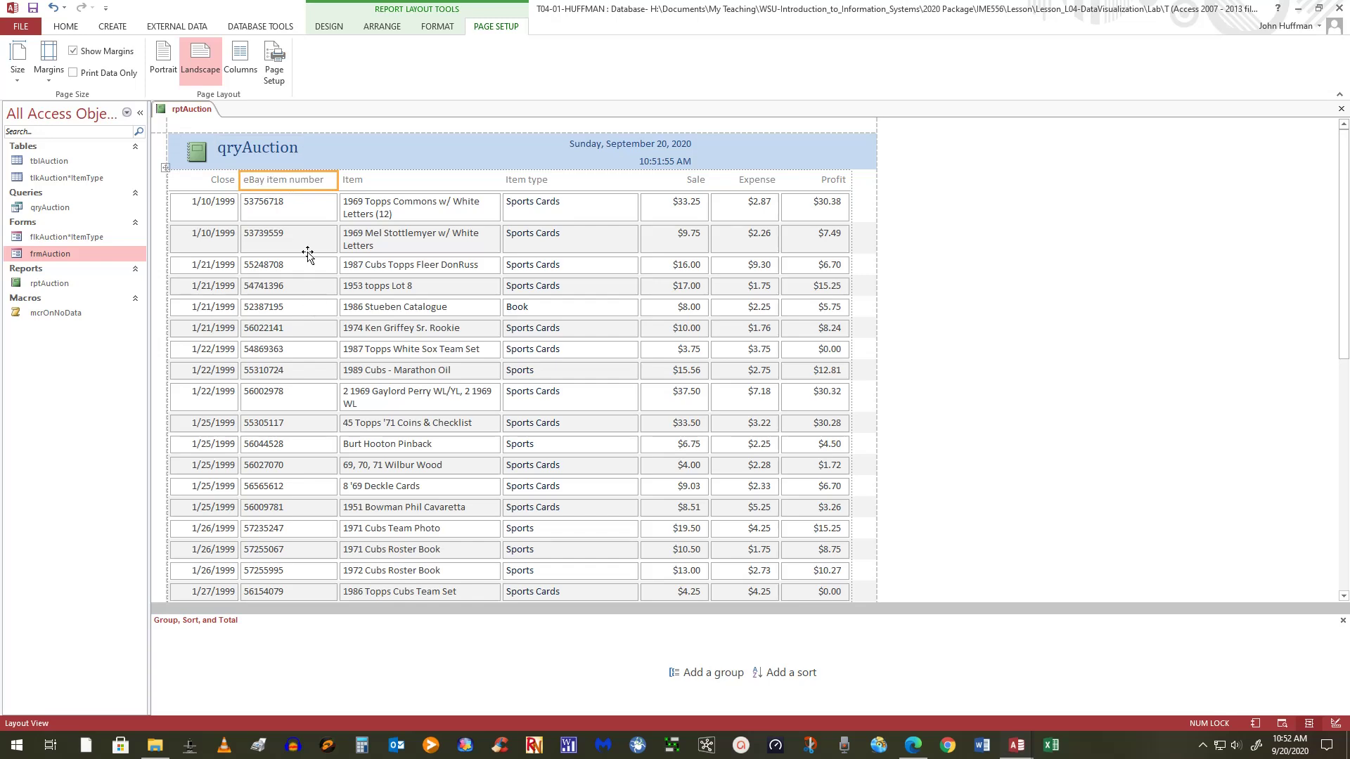
click(310, 209)
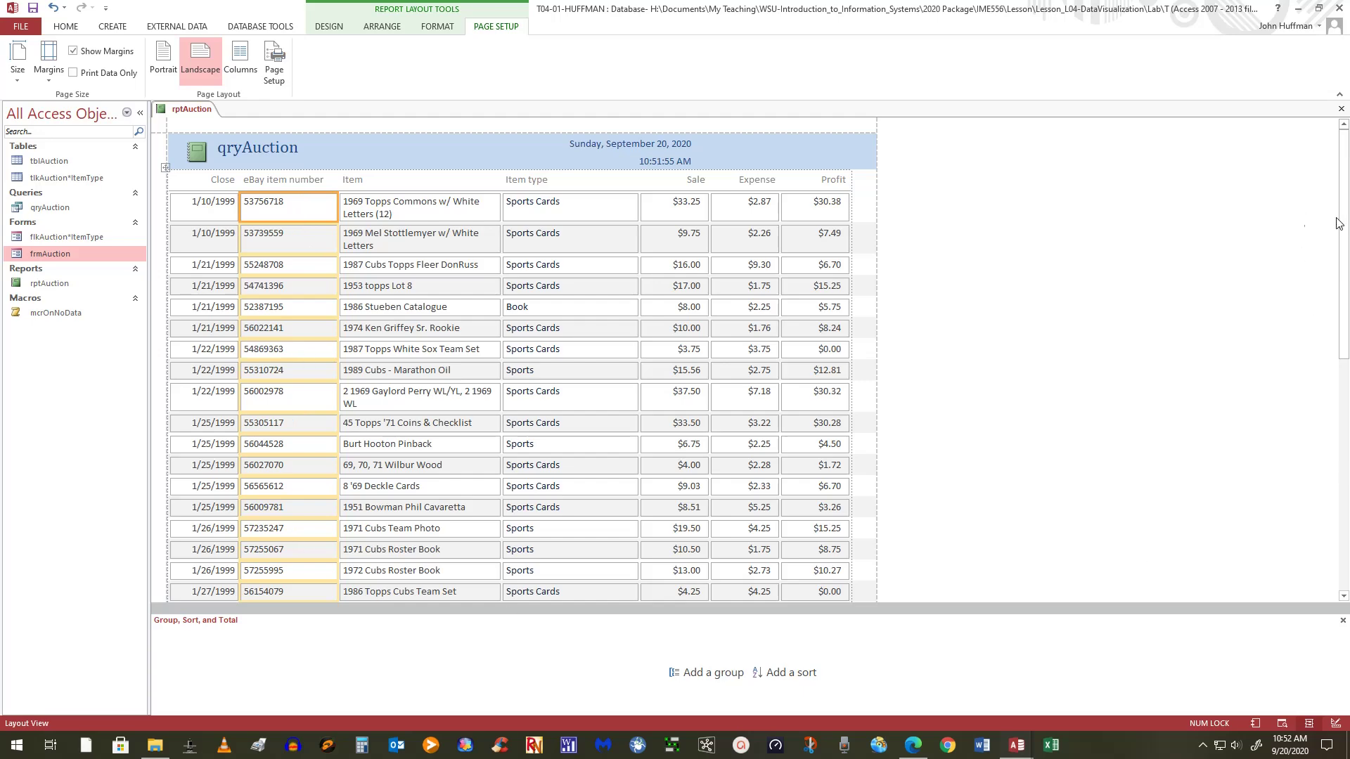
drag(1343, 224, 1347, 570)
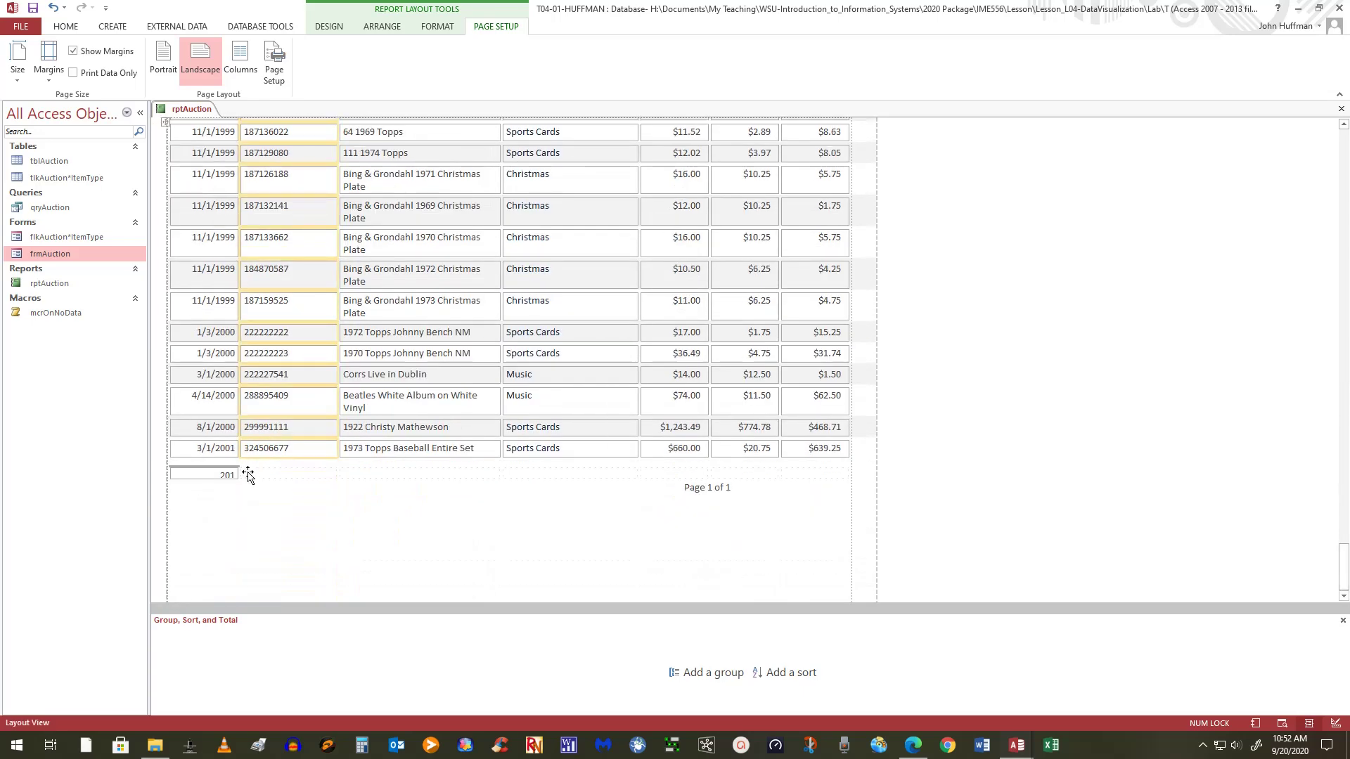
click(249, 474)
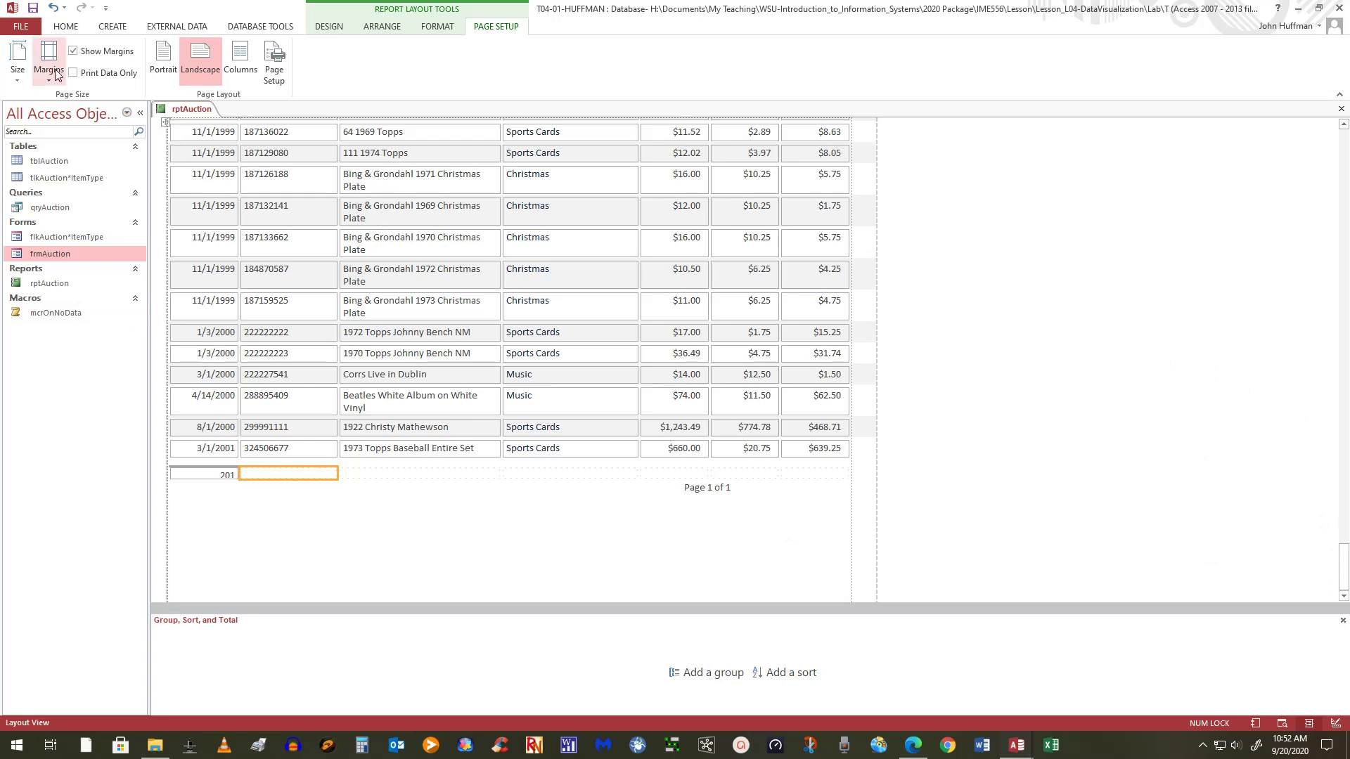
Step: Inspect the sections of rptAuction in Design View and return to Layout View to compare the detail rows
click(63, 28)
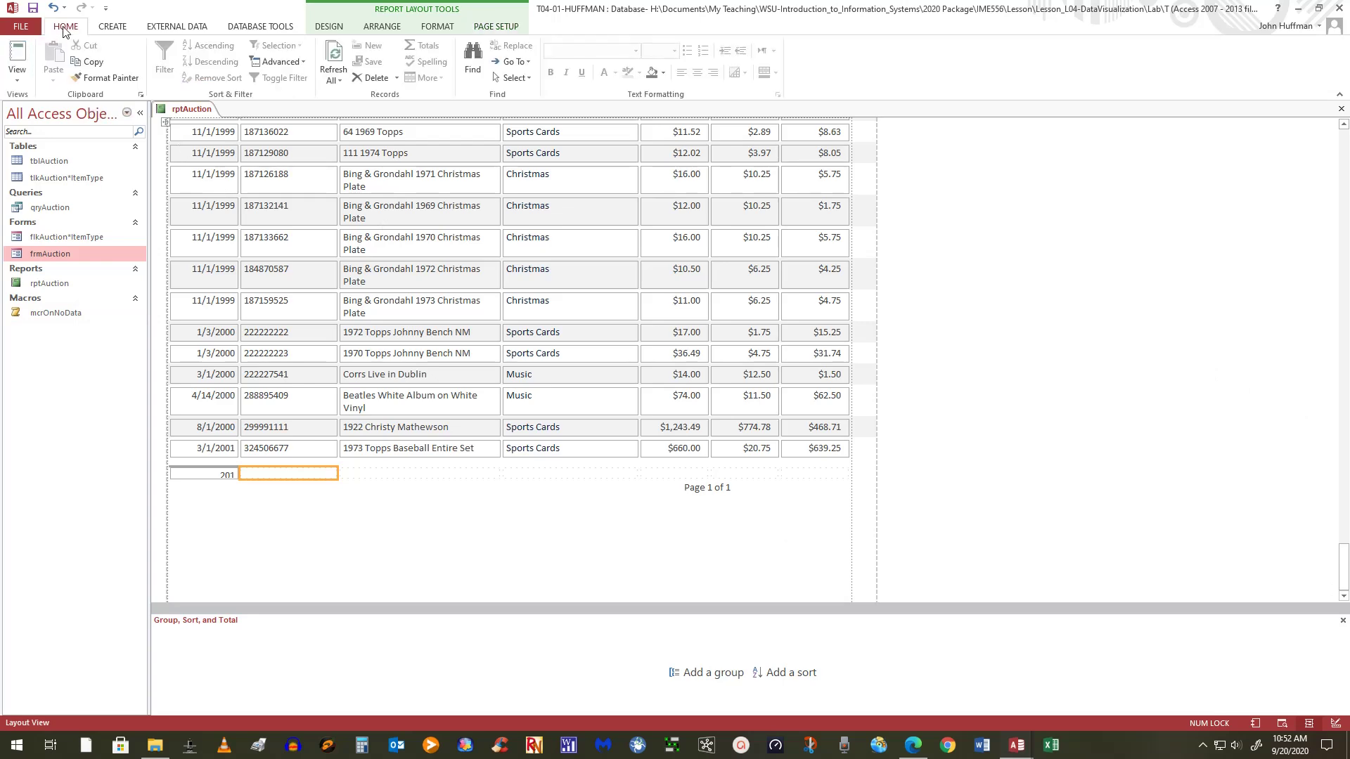
click(18, 80)
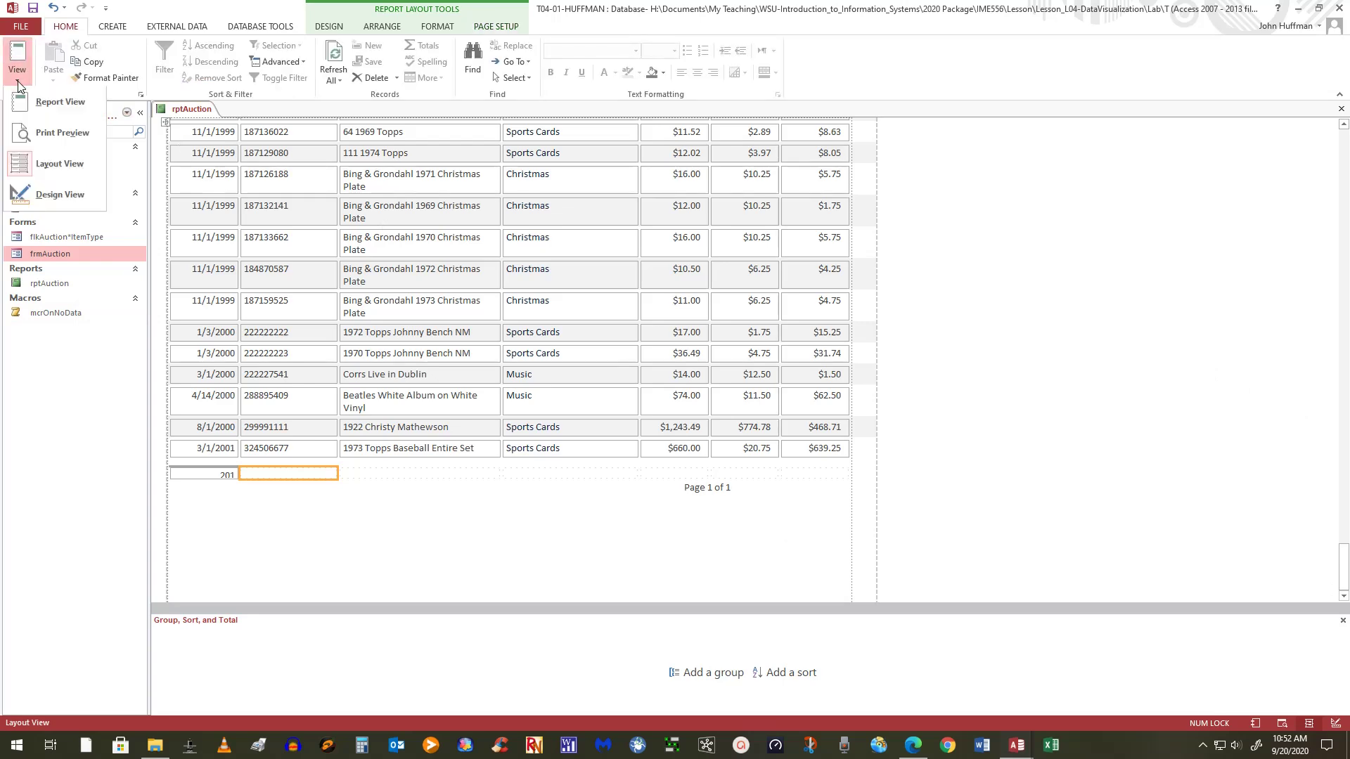
click(52, 200)
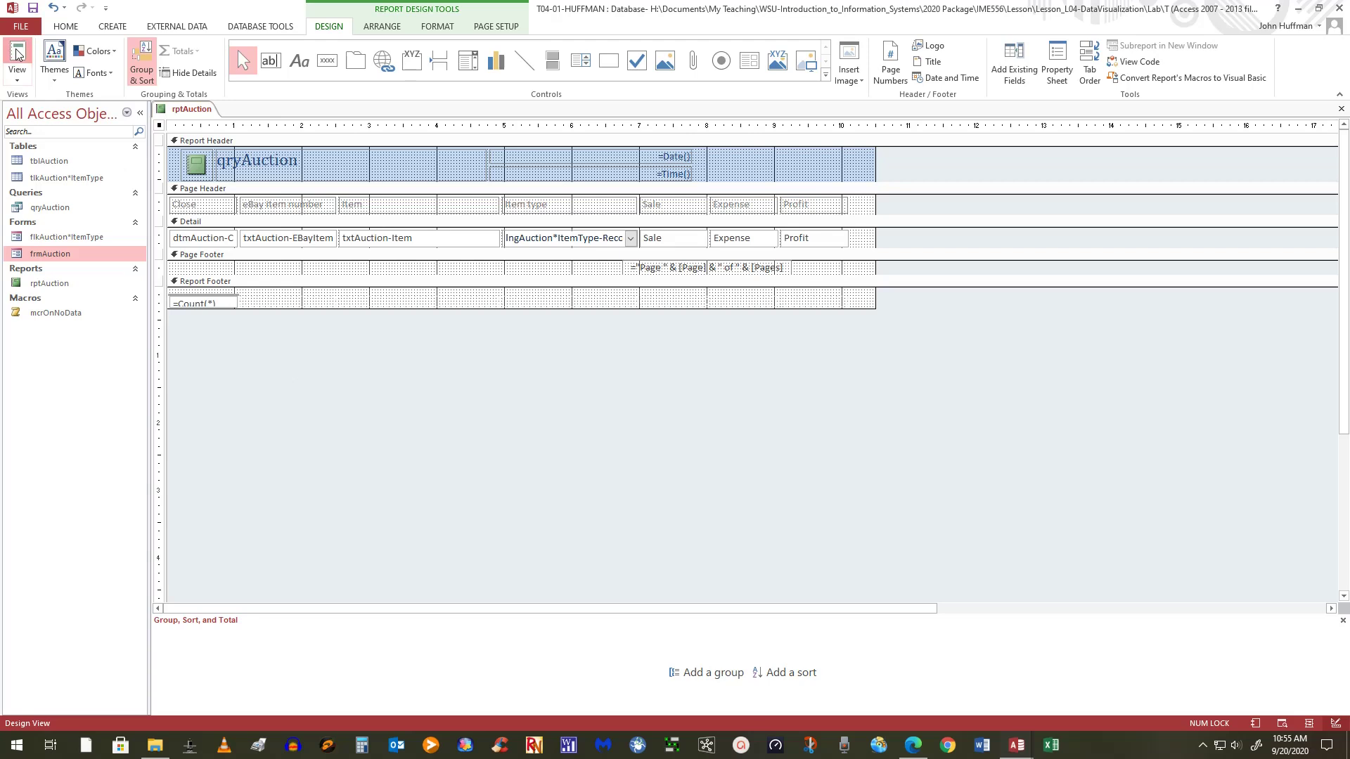
click(17, 73)
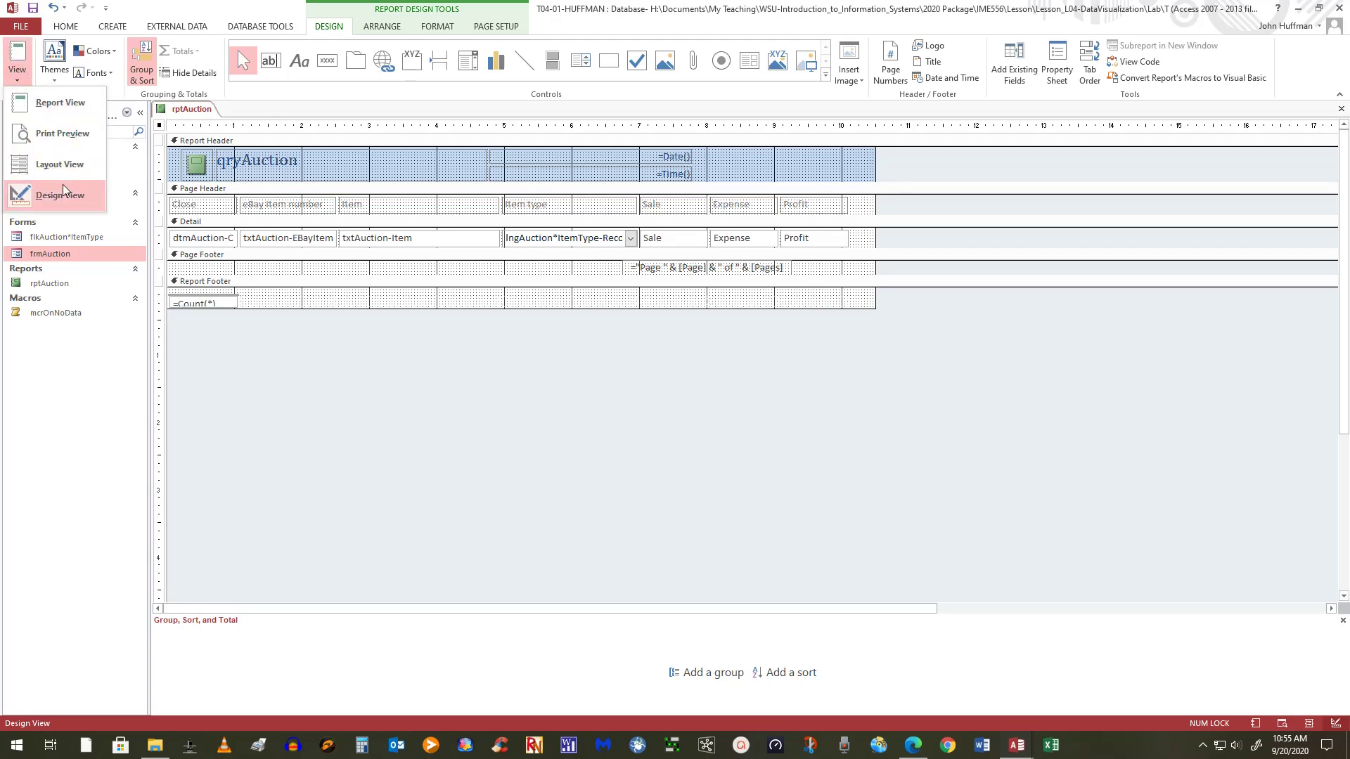
click(49, 157)
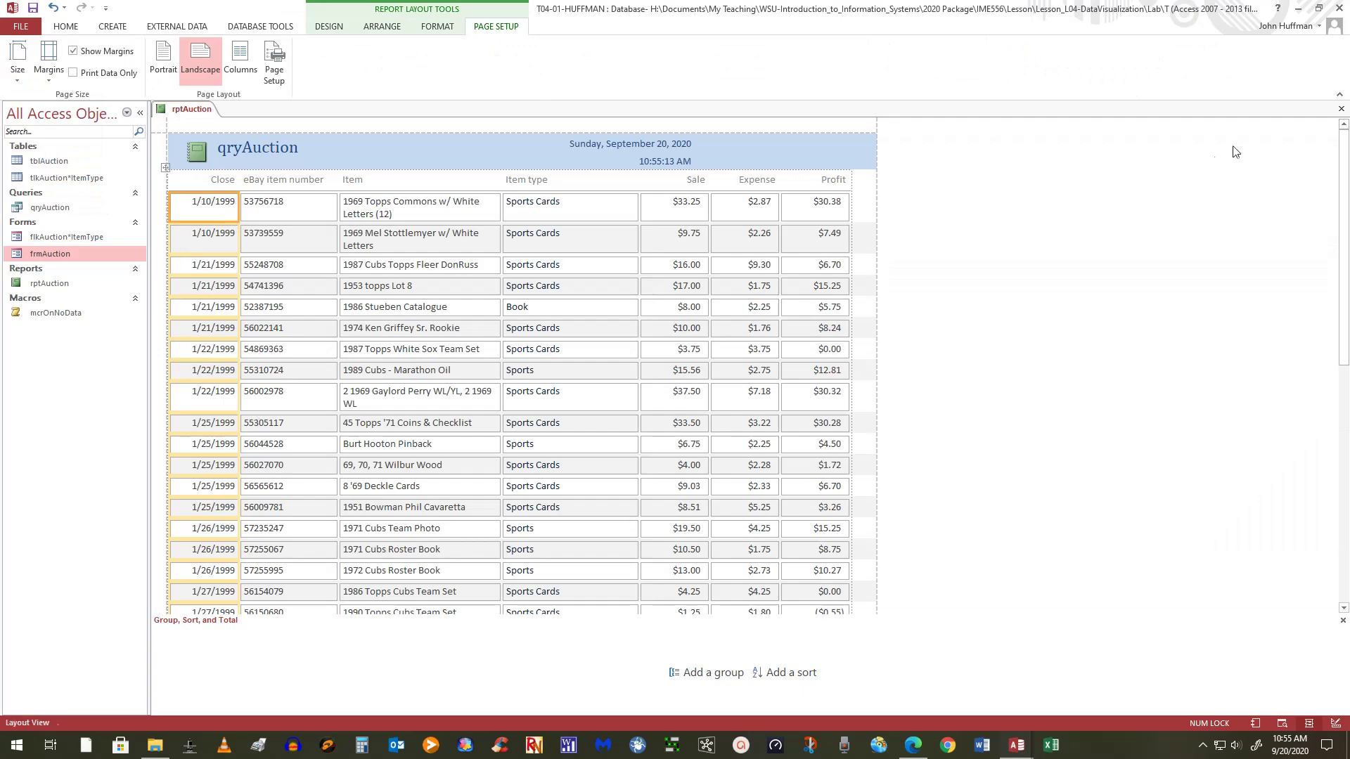
click(1049, 226)
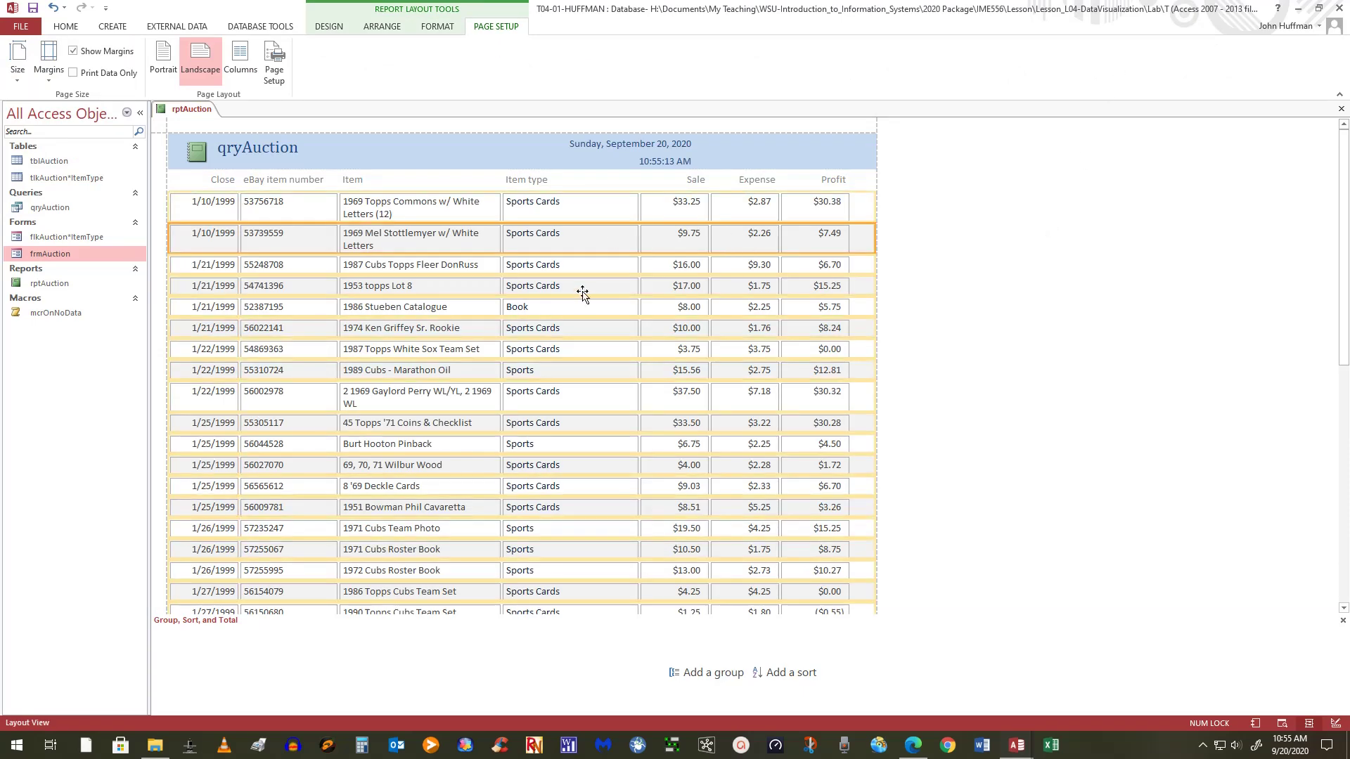
scroll(582, 294, down, 4)
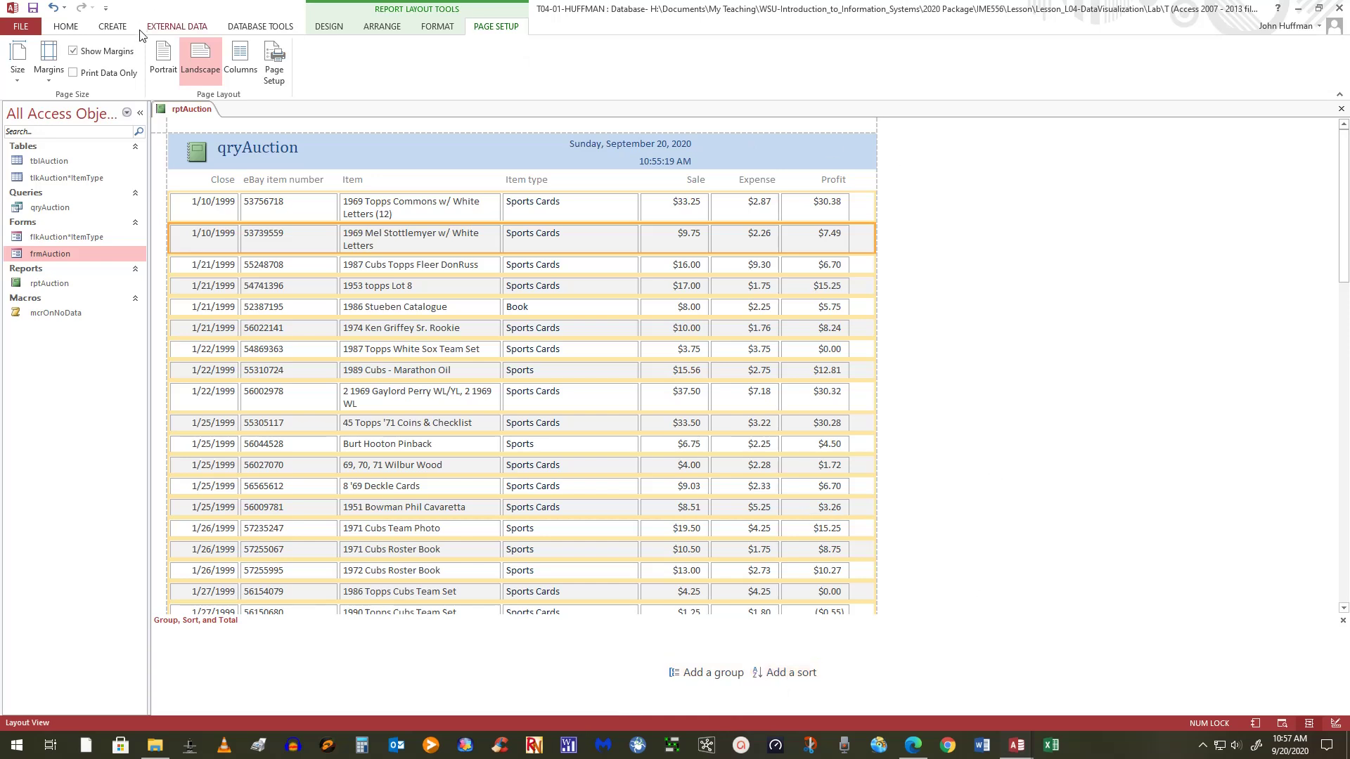
Step: Add a group level to the report on the lngAuction*ItemType-RecordIdentifier field
click(328, 27)
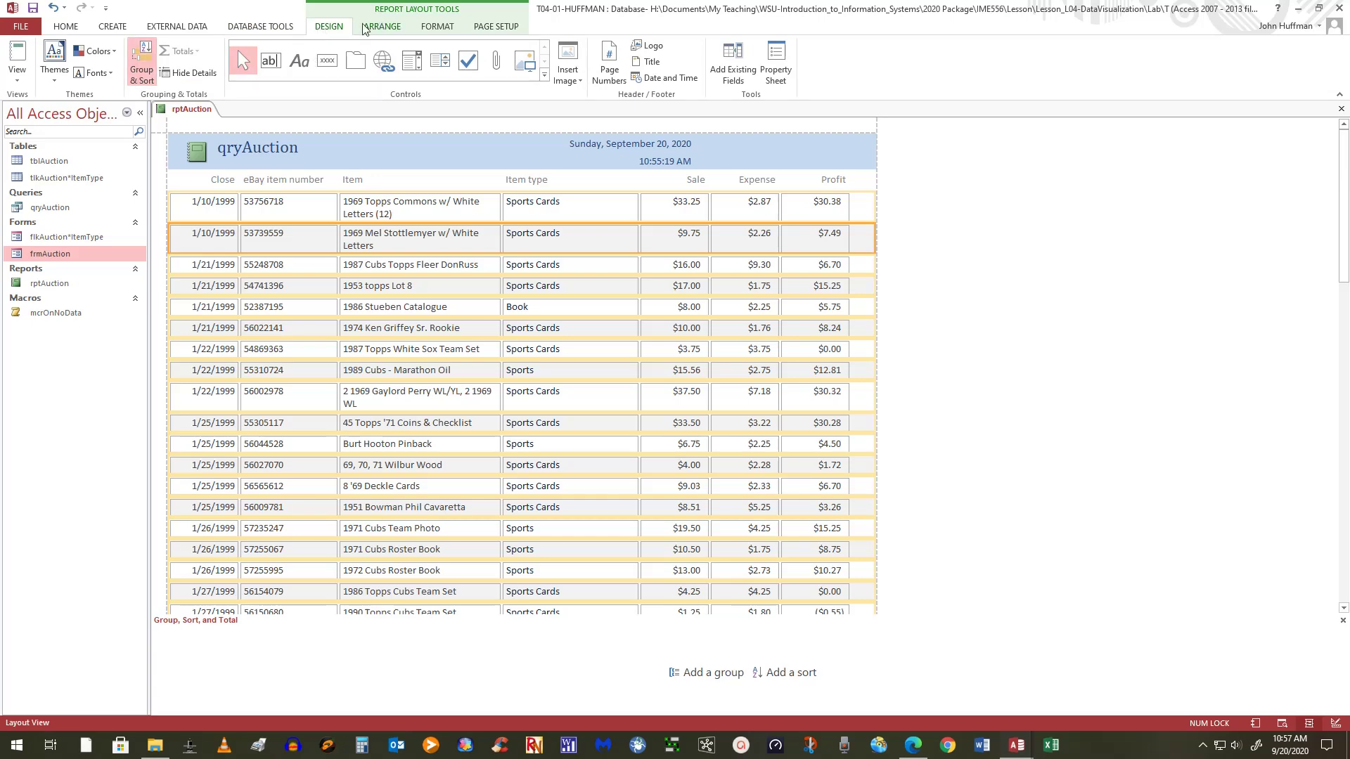
click(137, 74)
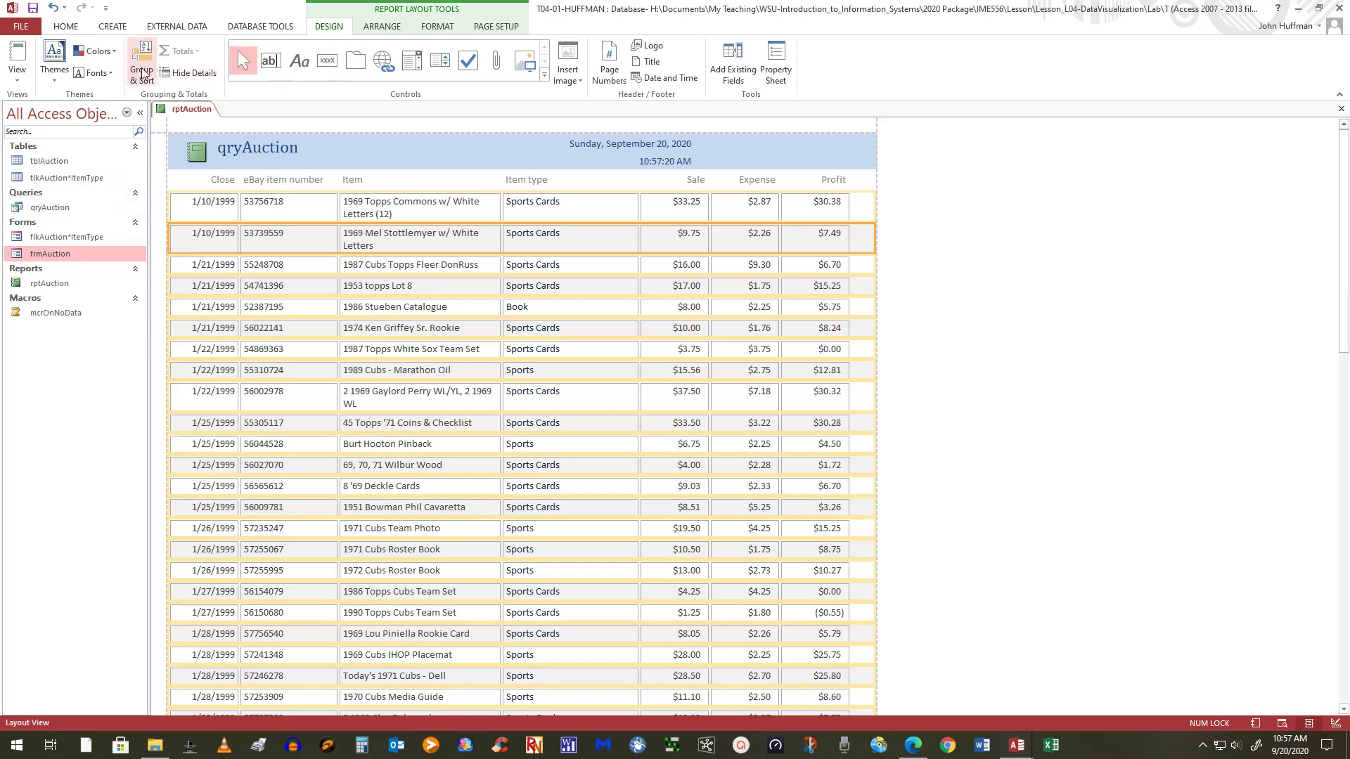
click(143, 73)
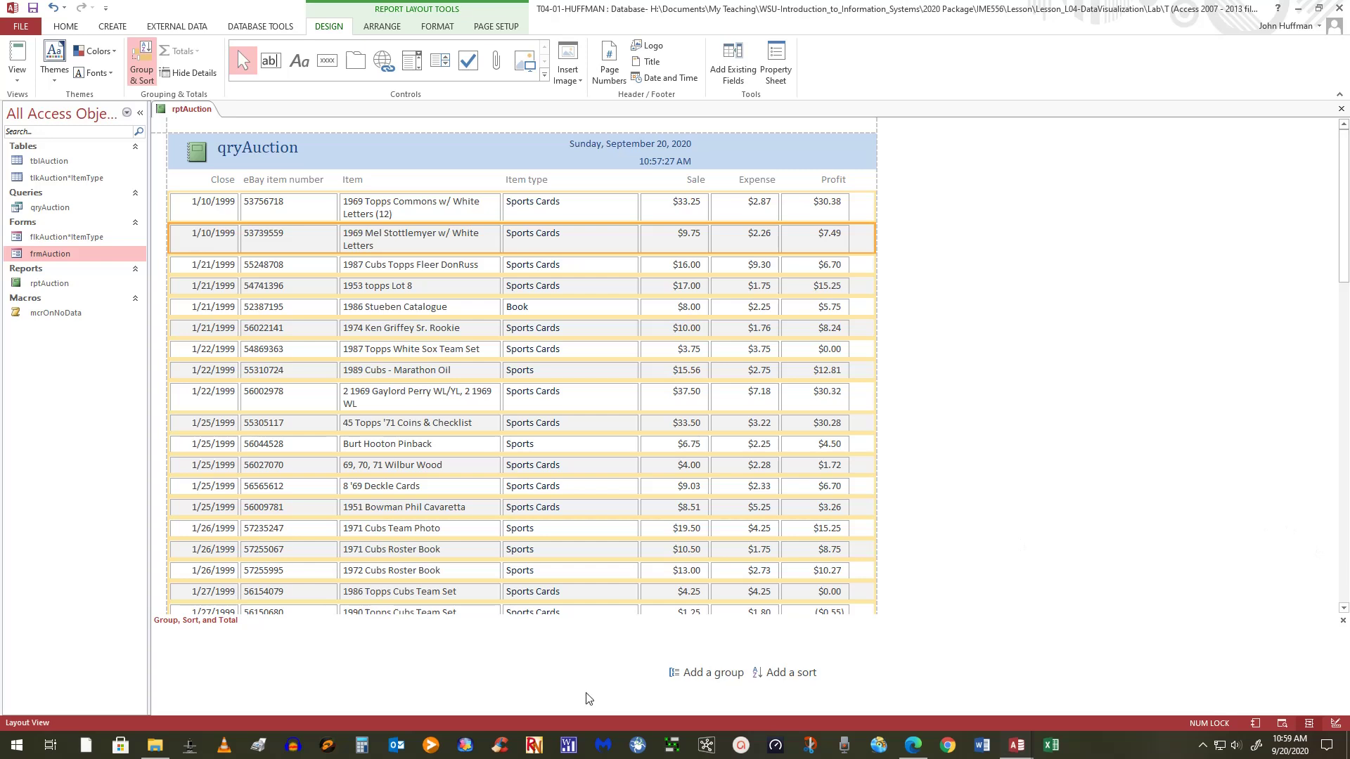
click(704, 676)
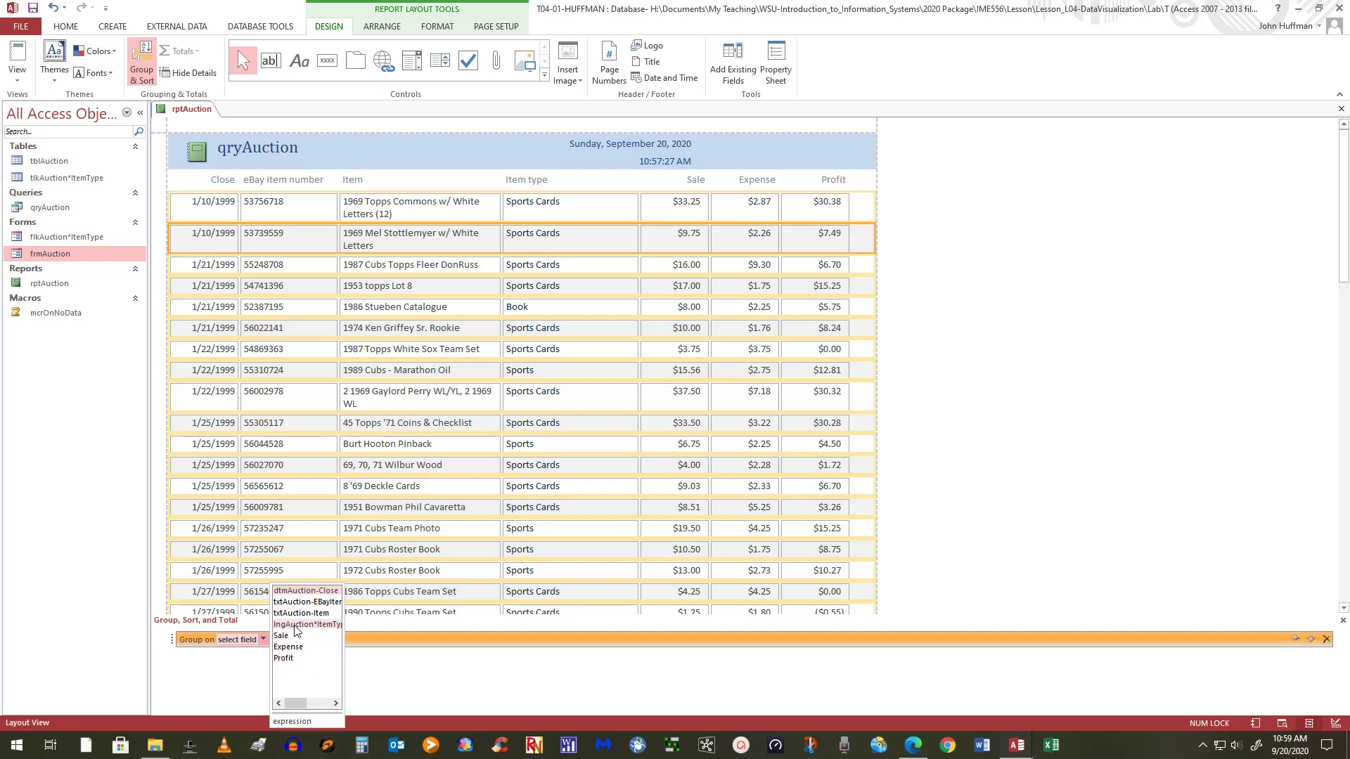
click(337, 704)
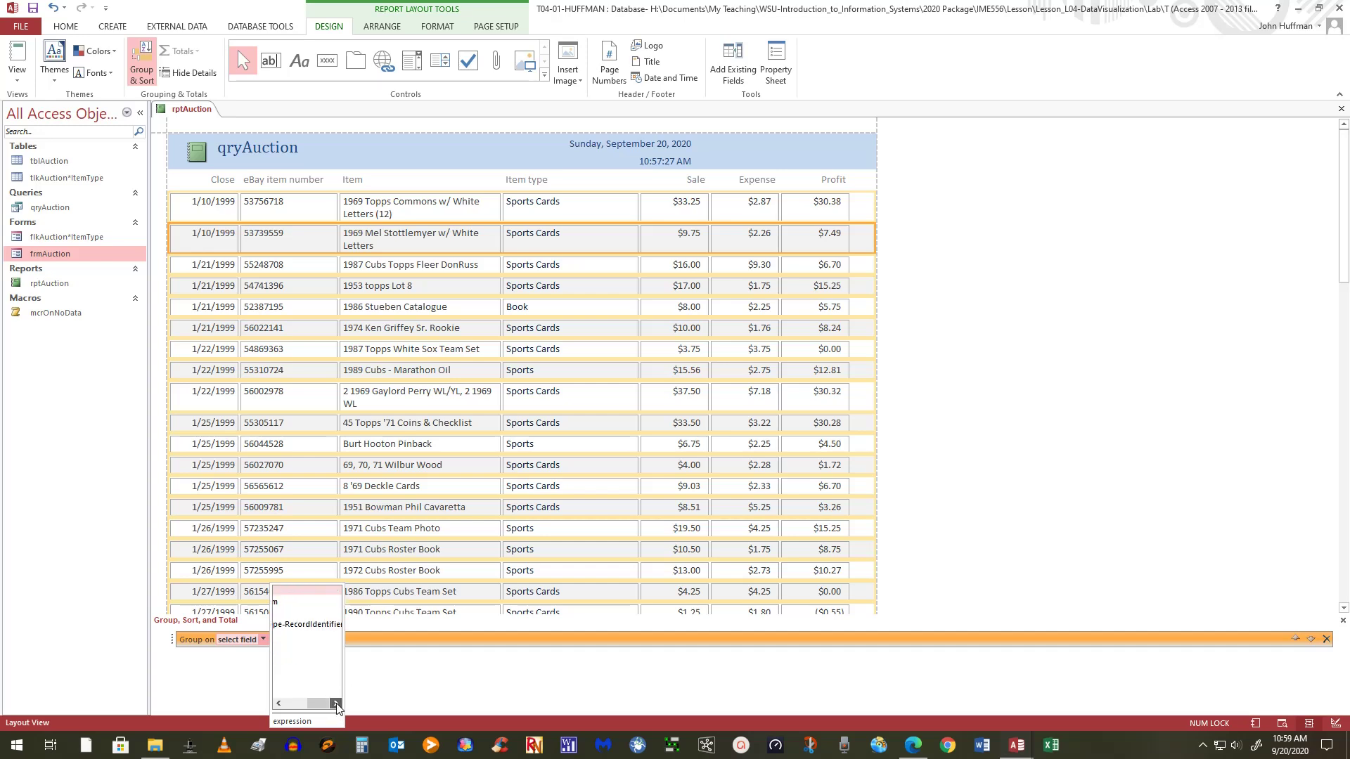
drag(325, 704, 294, 706)
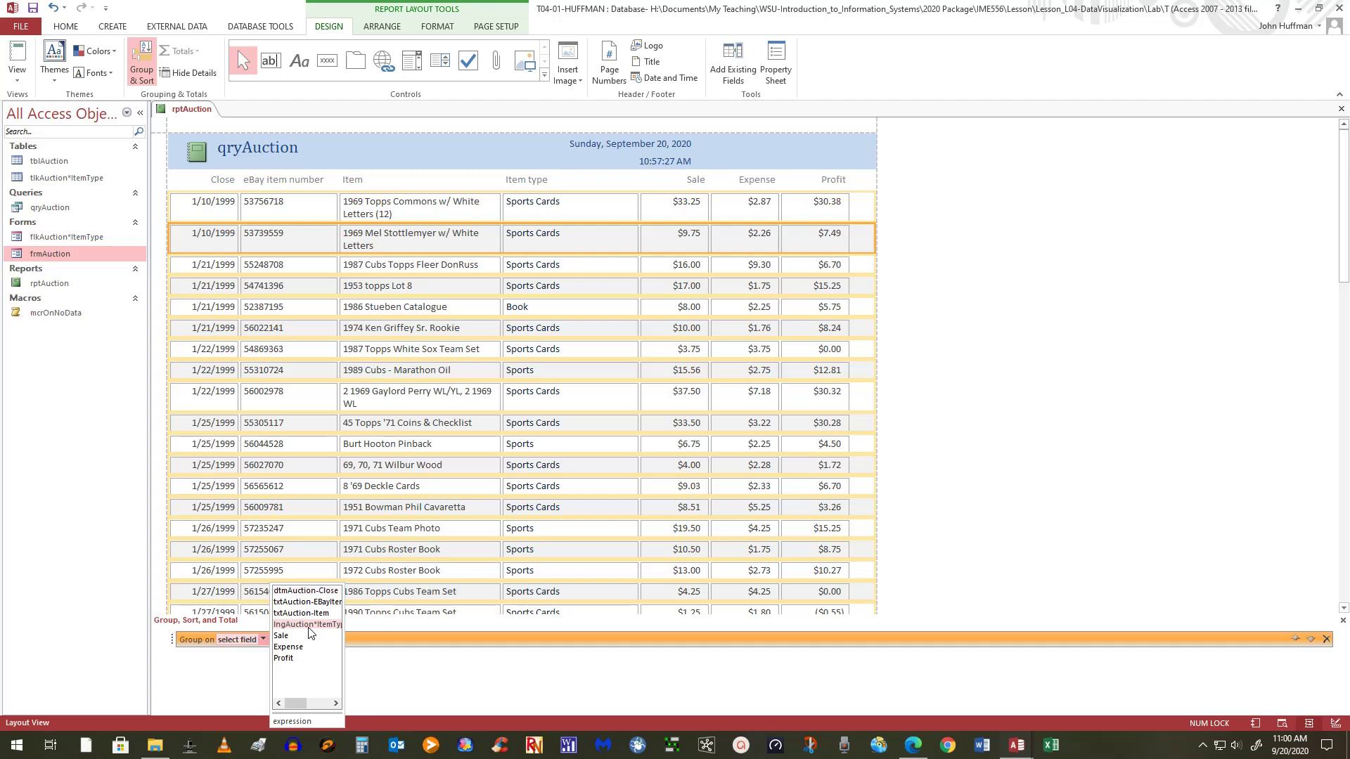
click(308, 626)
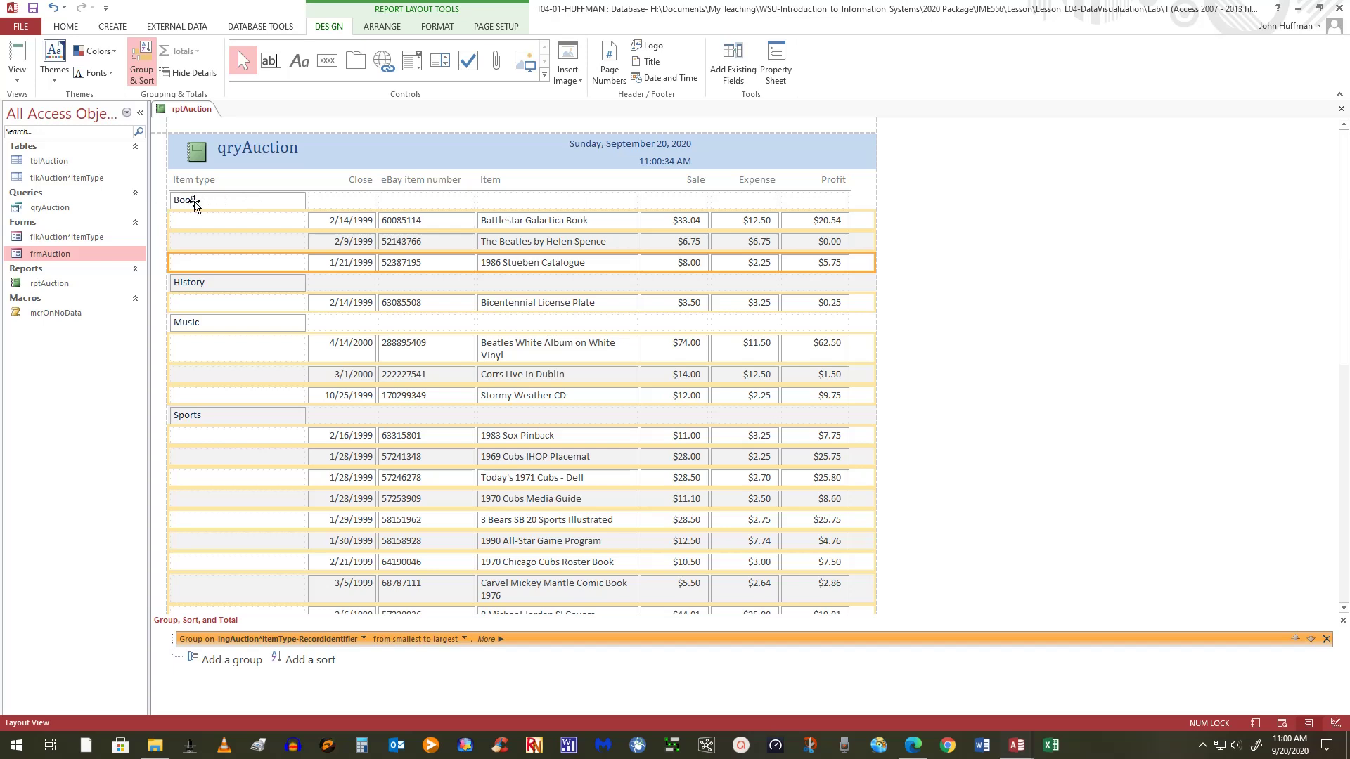
Step: Save the report and check the item type group header in Design View before returning to Layout View
click(32, 10)
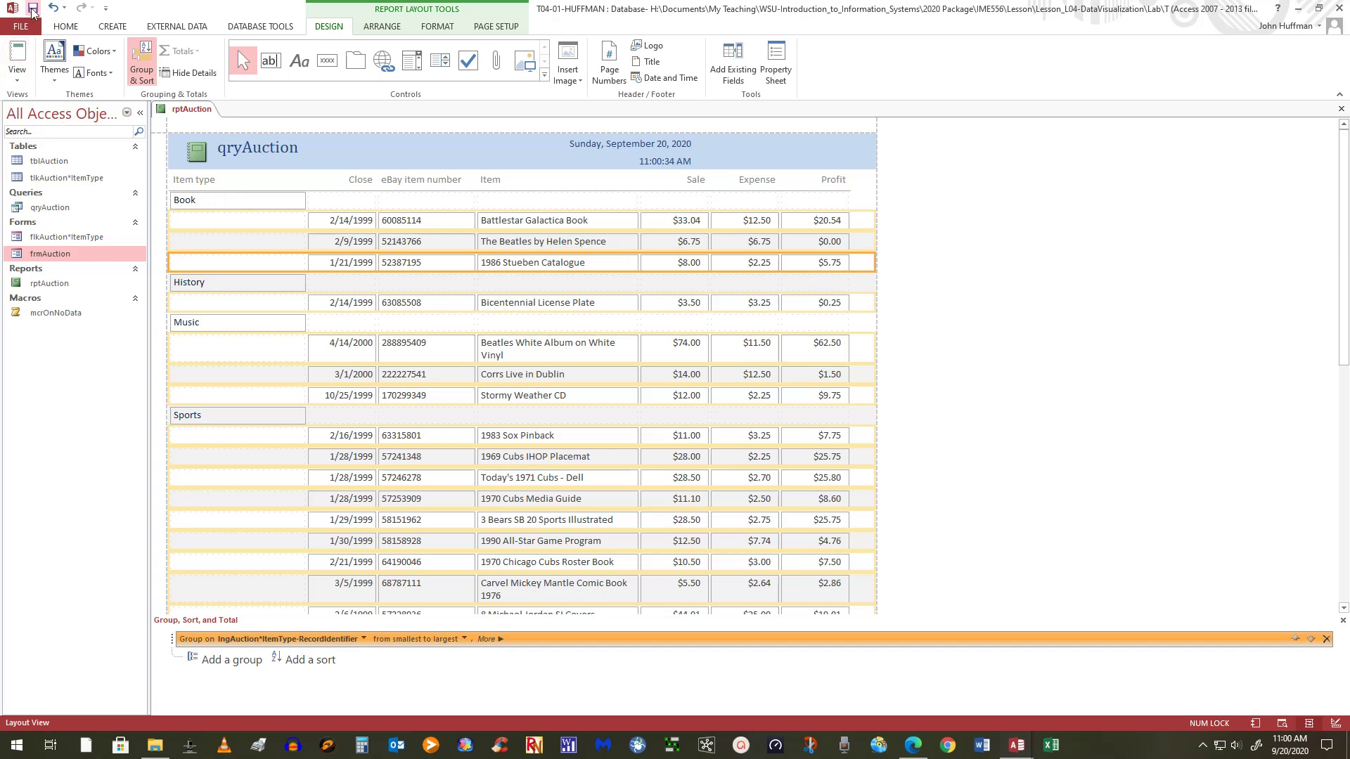
click(16, 80)
click(45, 195)
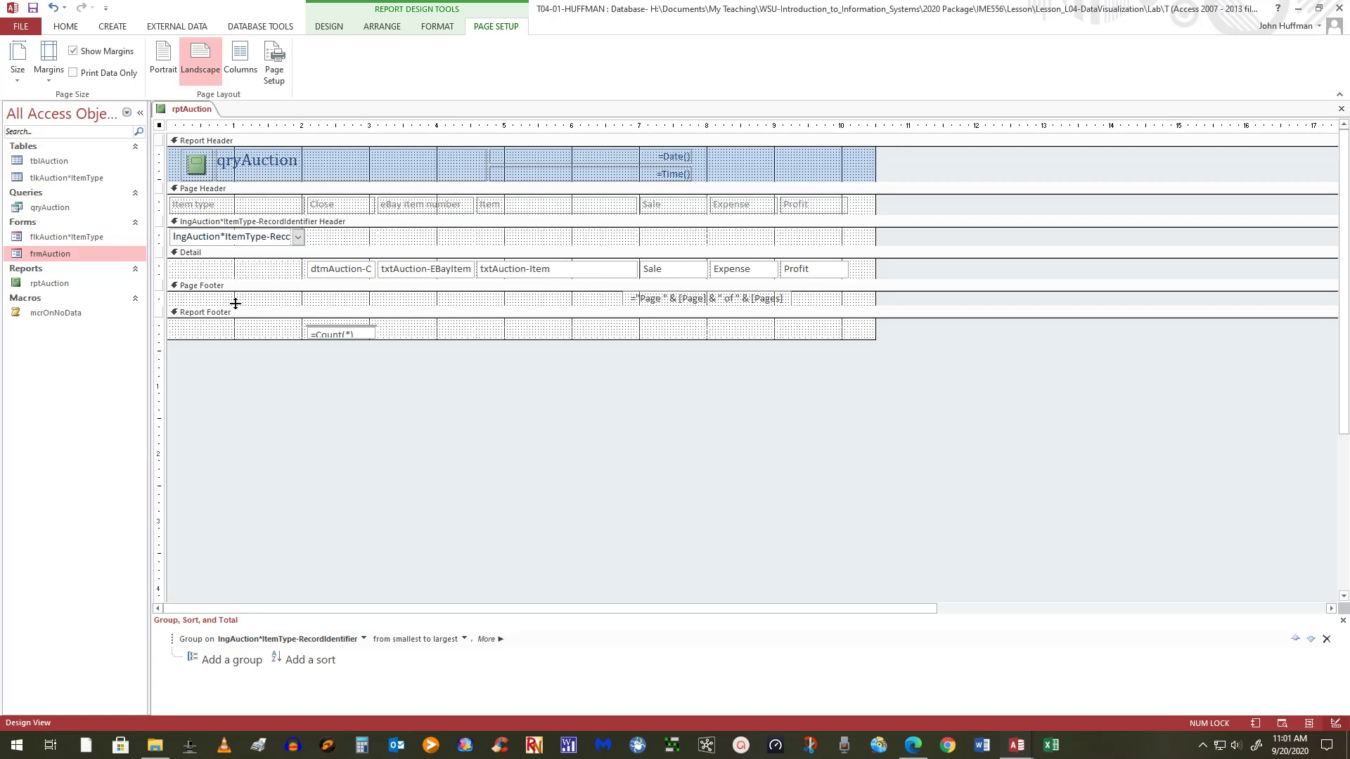
click(17, 77)
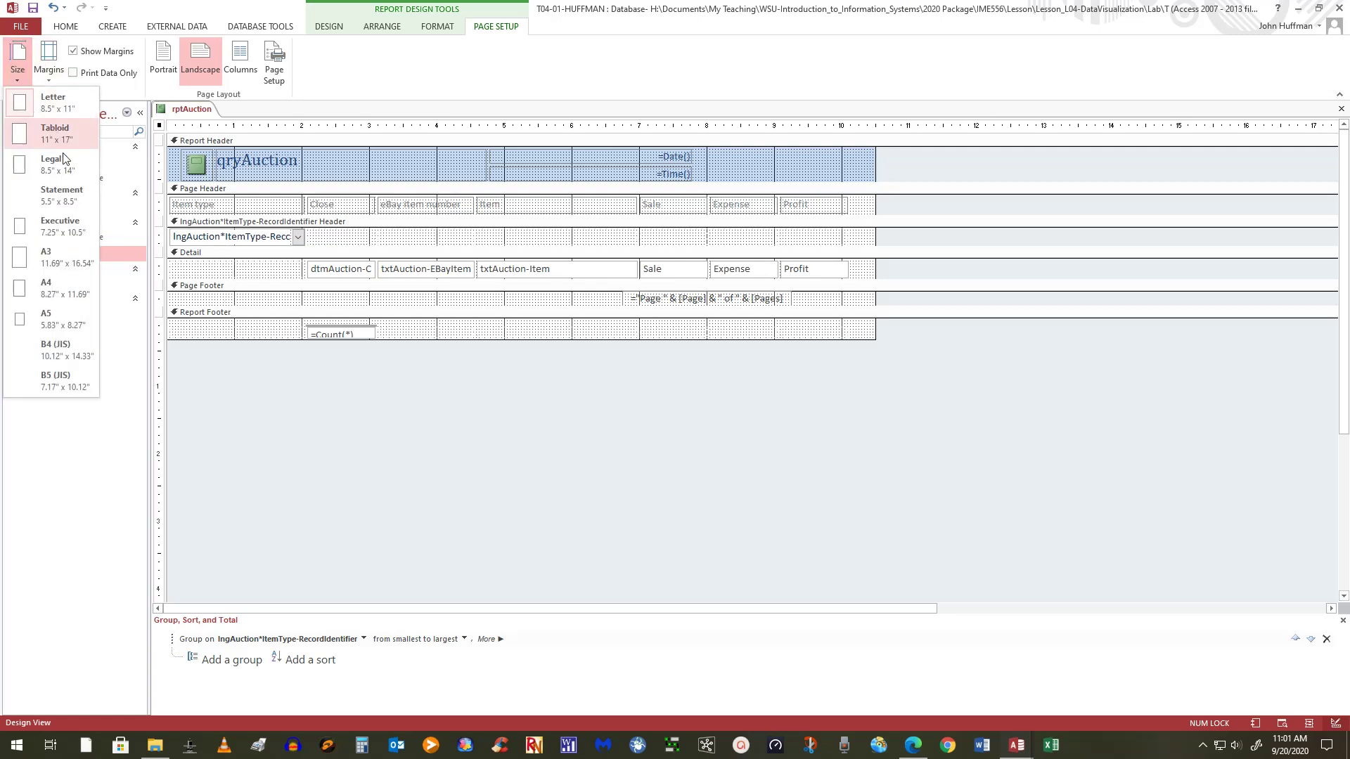
click(55, 27)
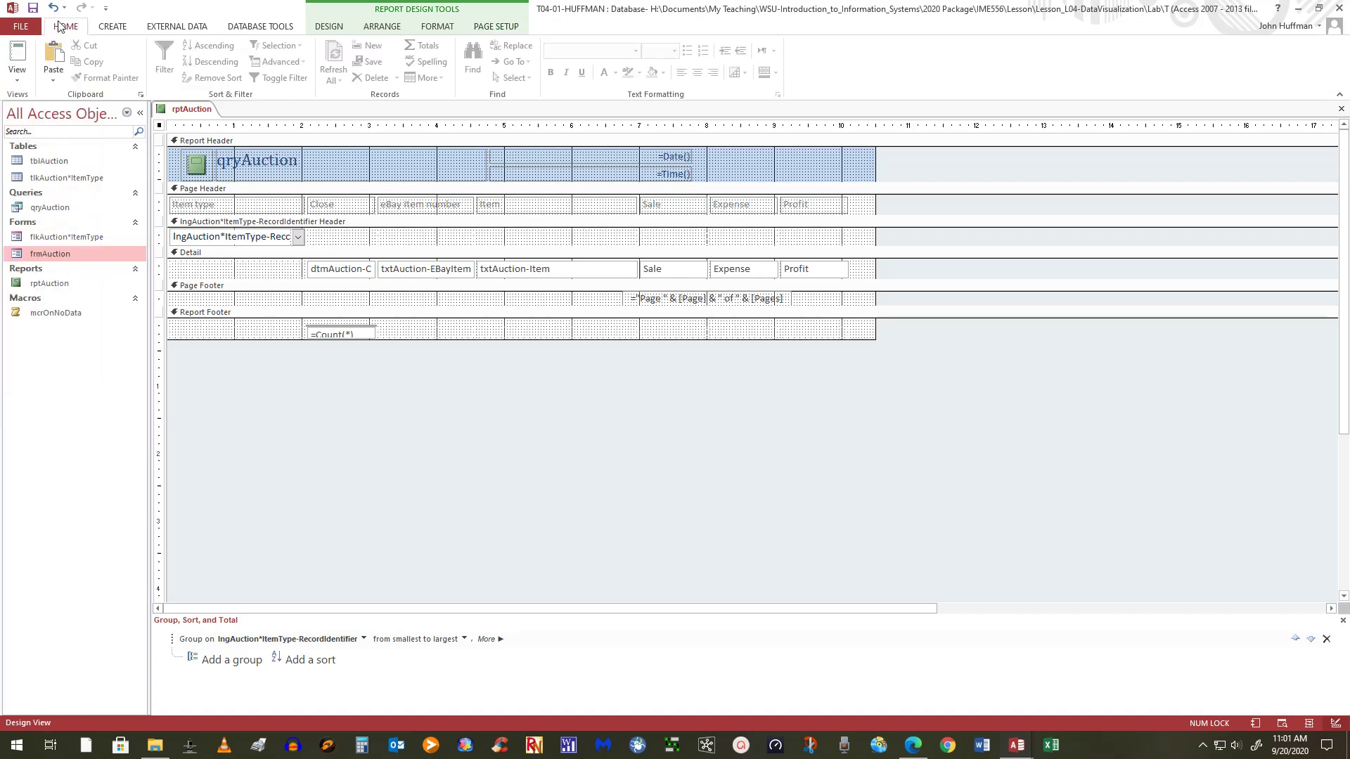
click(17, 74)
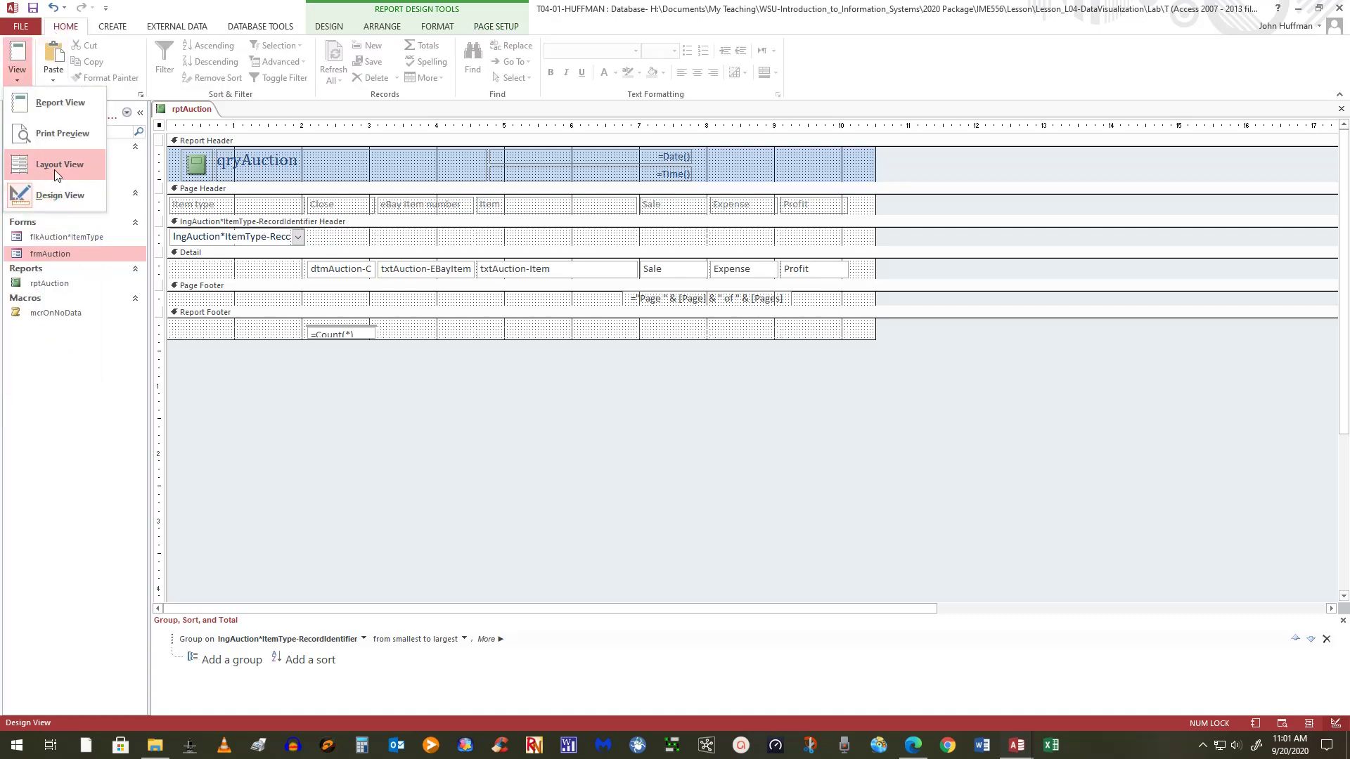
click(57, 163)
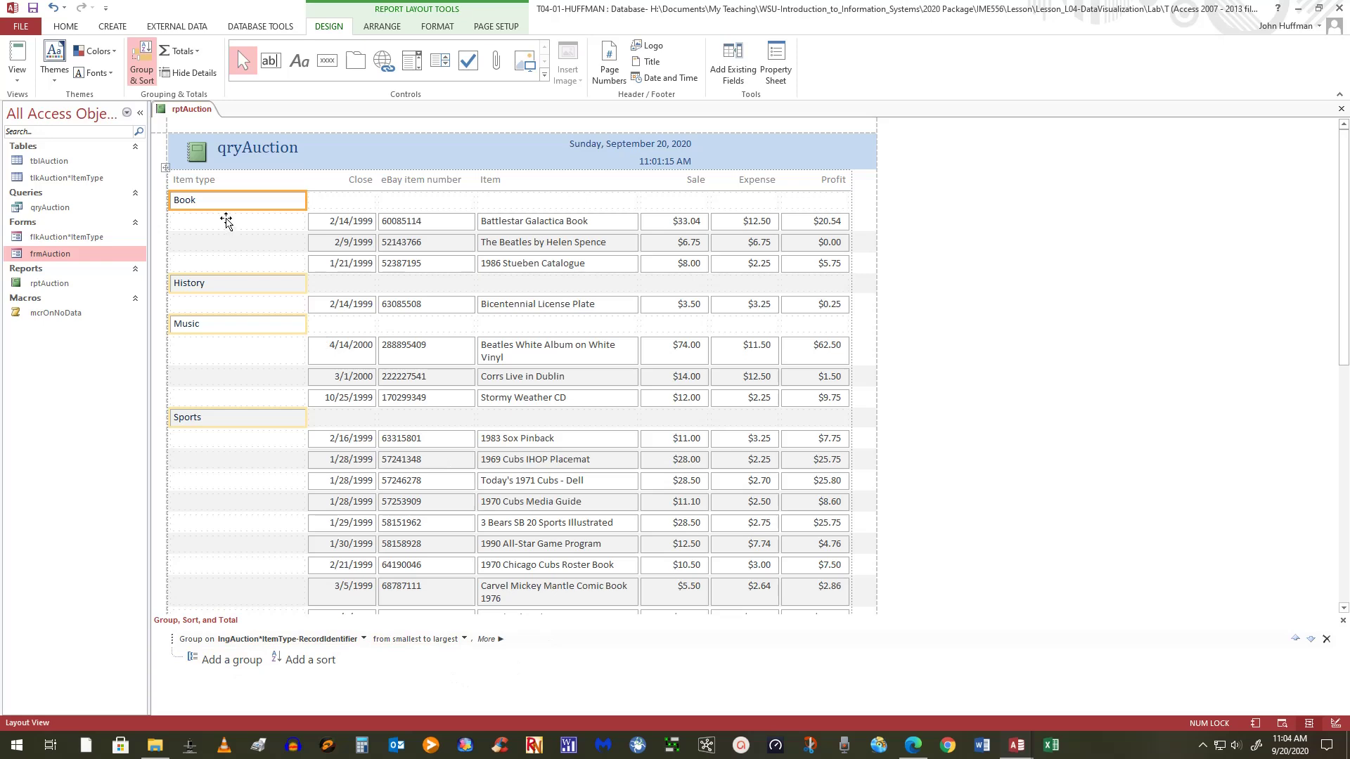
Step: Select the item type group headings in the report and expand the full set of options for that group level
click(197, 283)
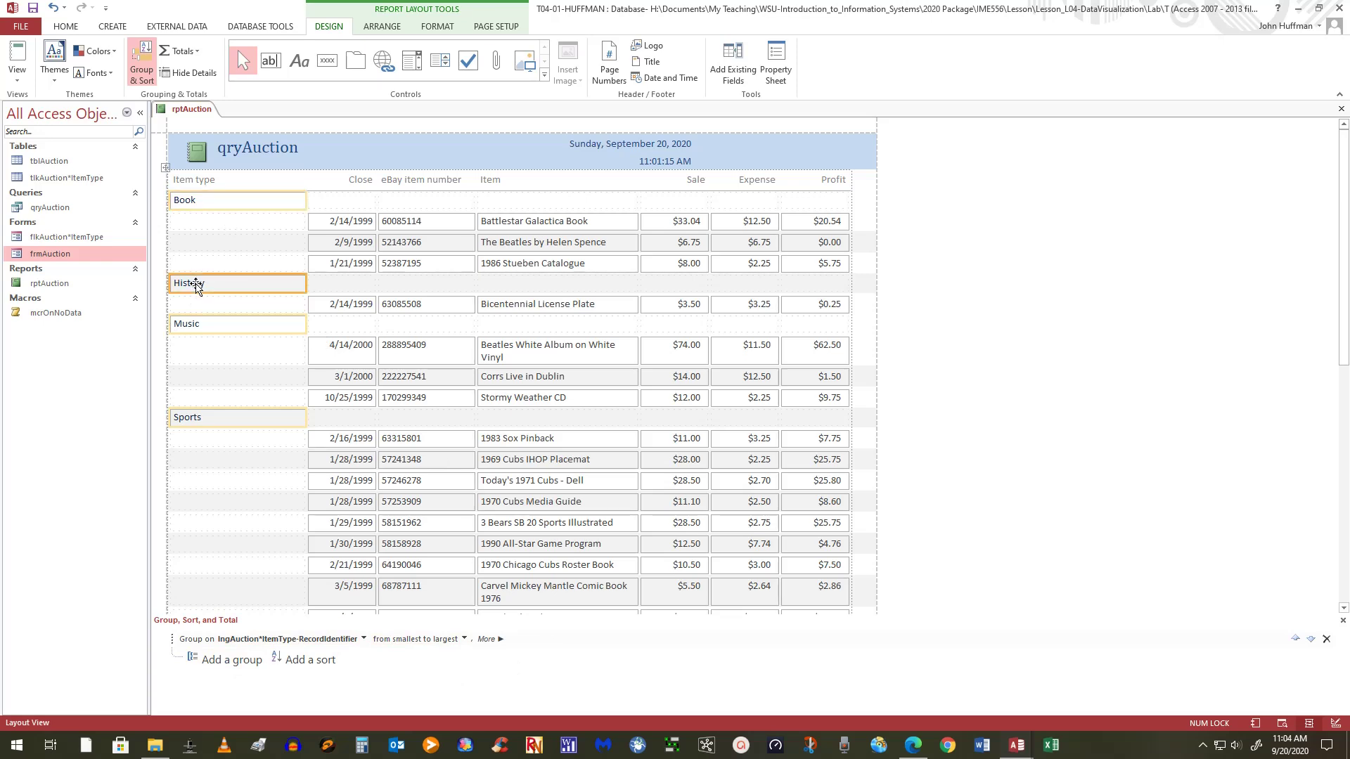
click(201, 326)
click(217, 203)
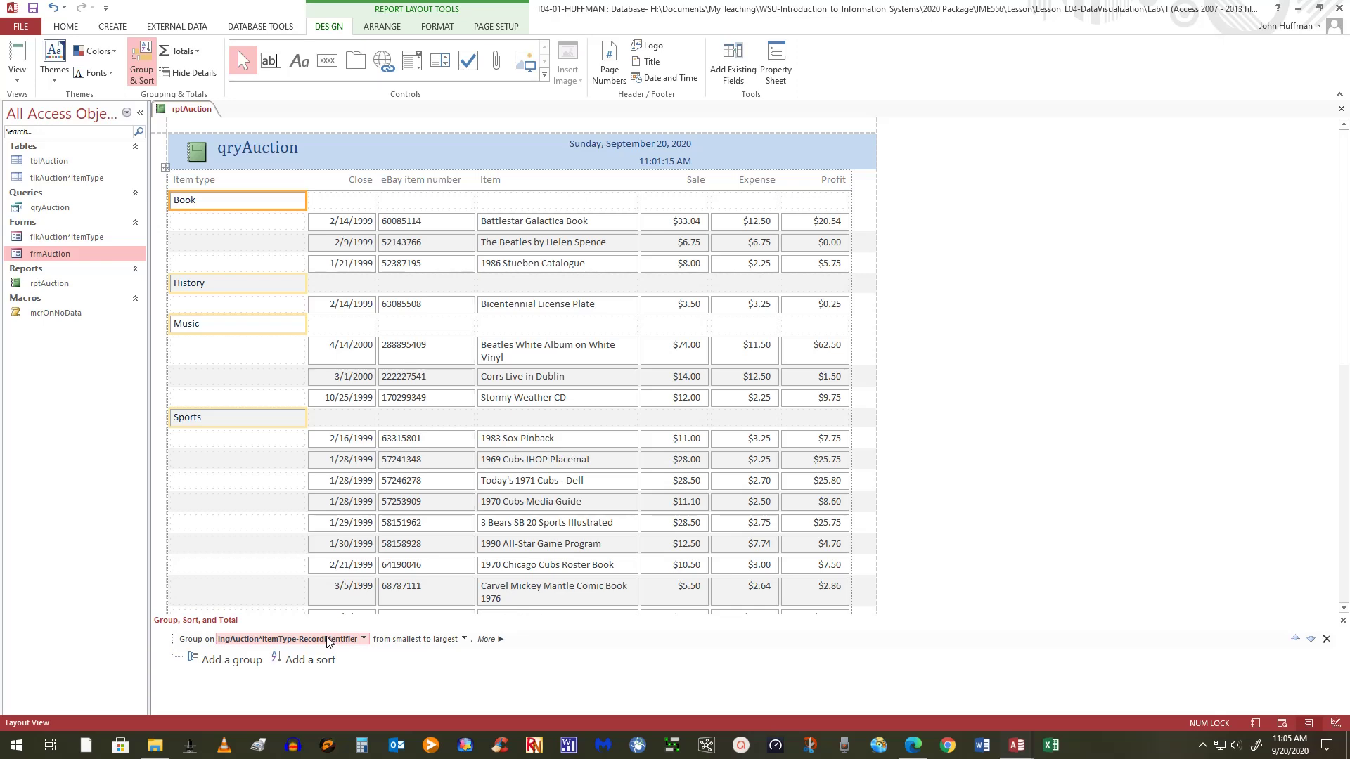
click(495, 639)
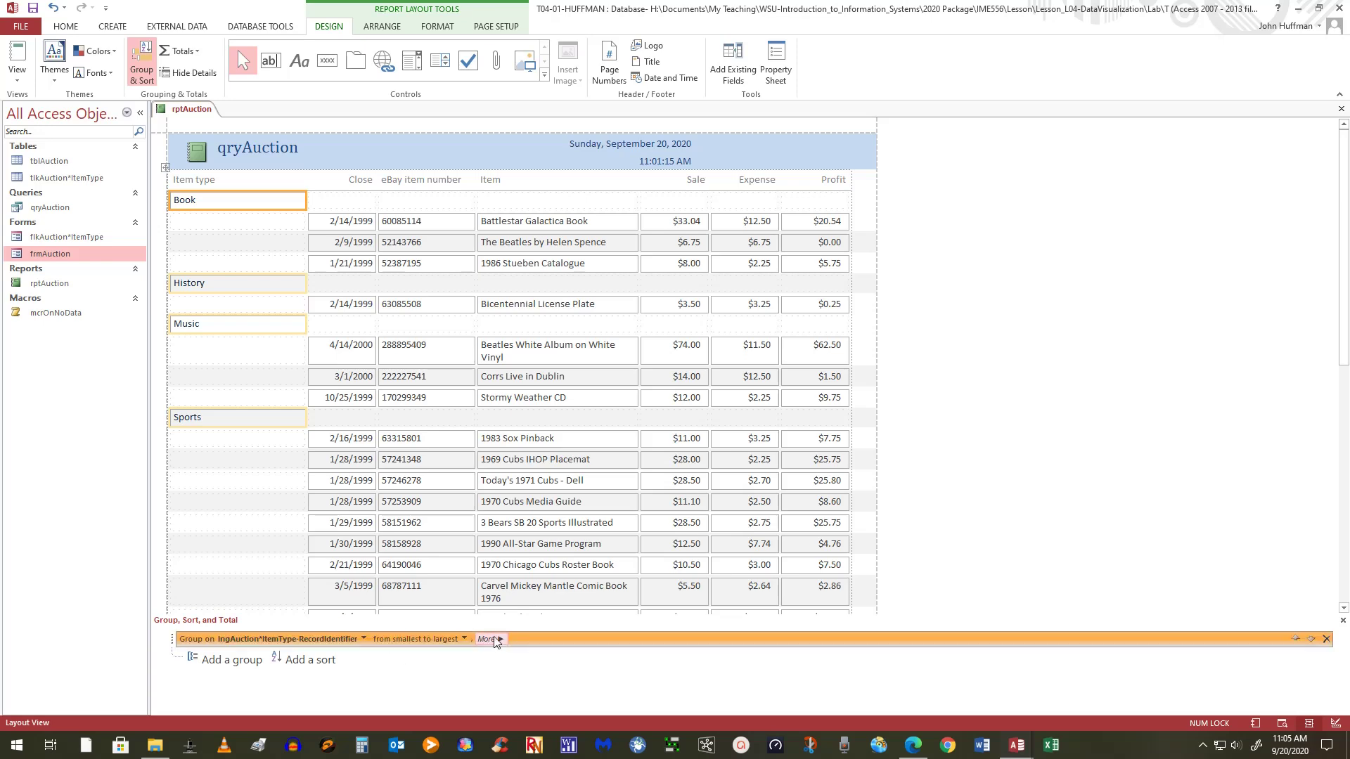
click(495, 639)
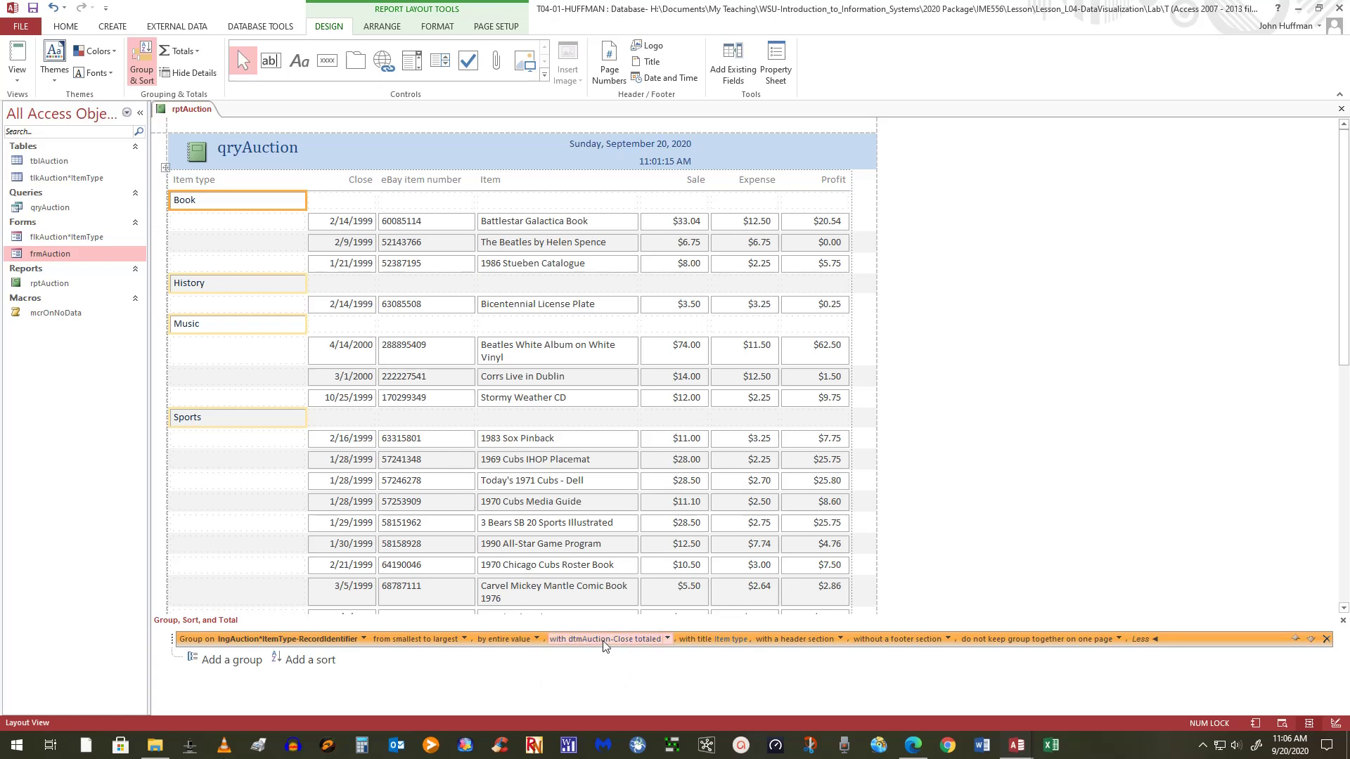
Step: Show the dtmAuction-Close value count as a subtotal in the item type group footer and make its box tall enough to read
click(667, 639)
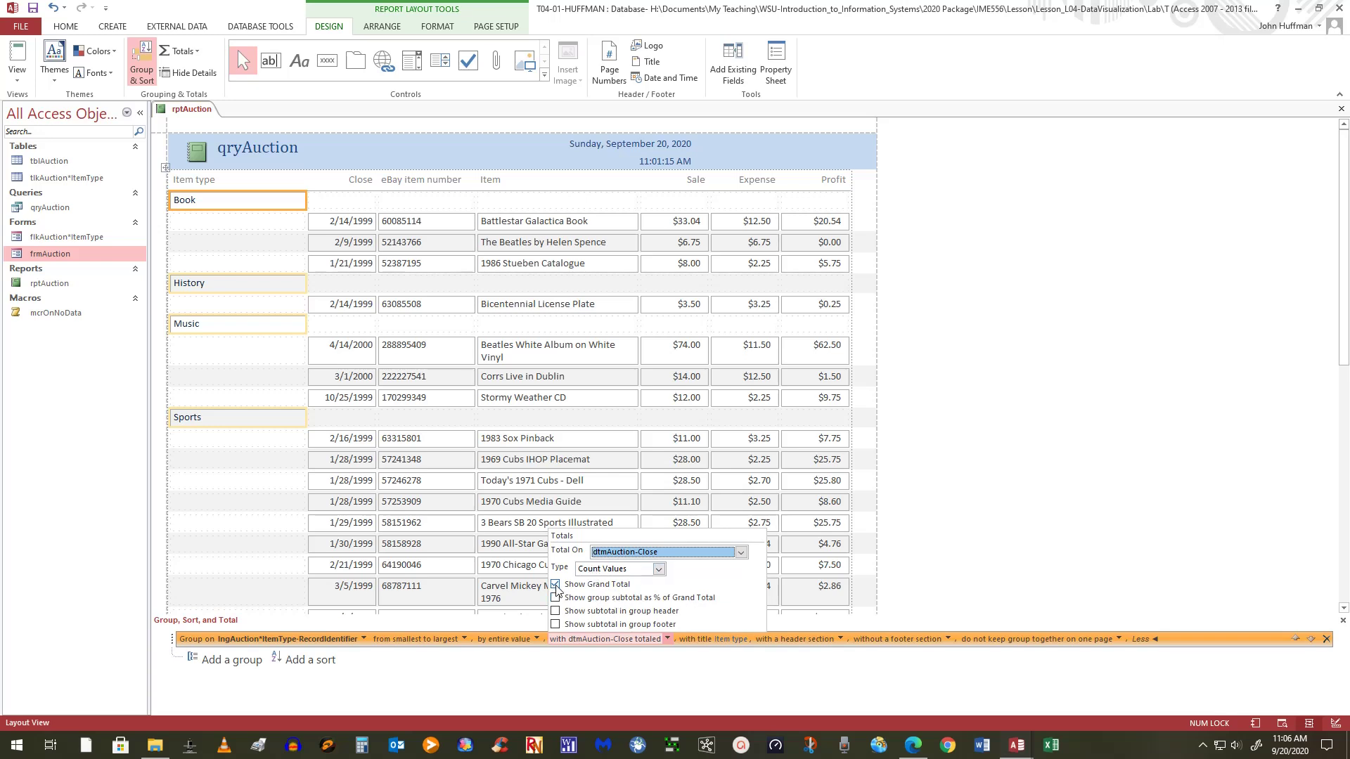
click(556, 624)
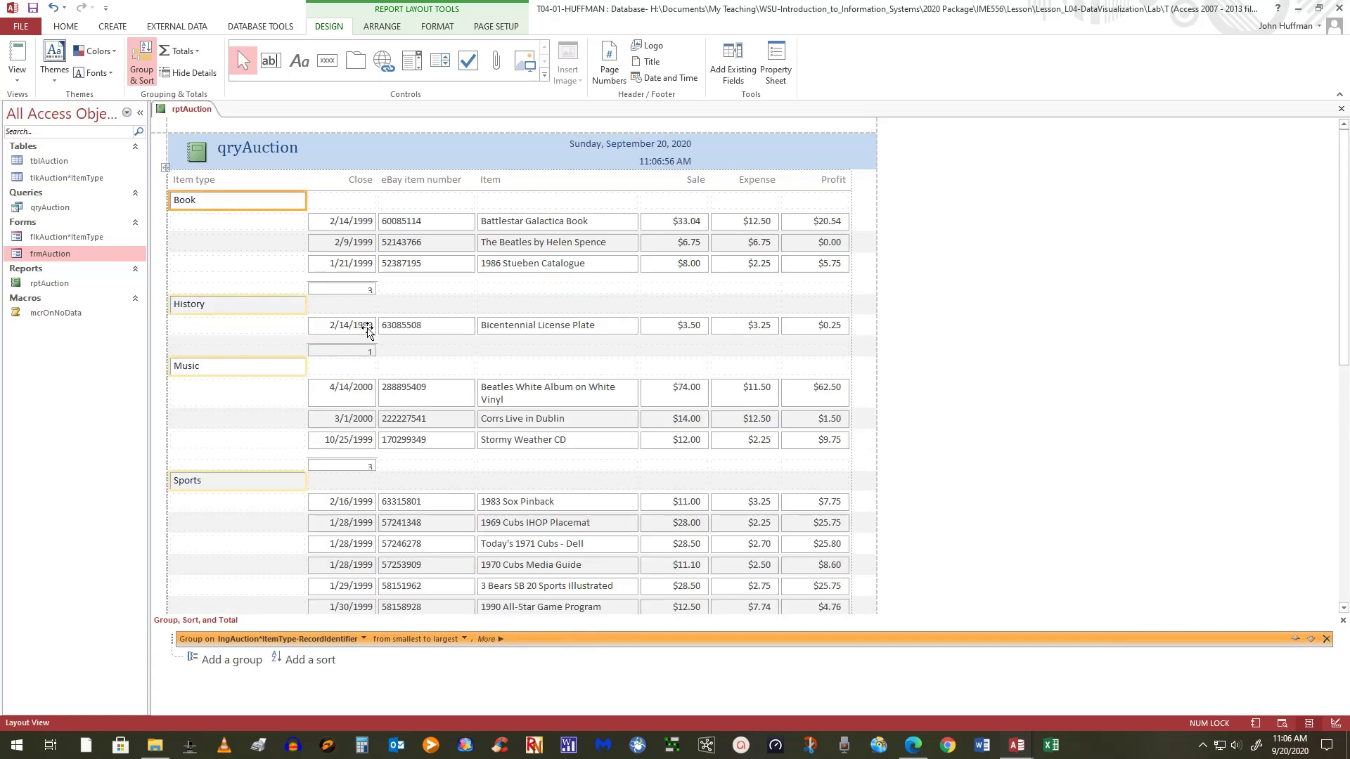
click(332, 290)
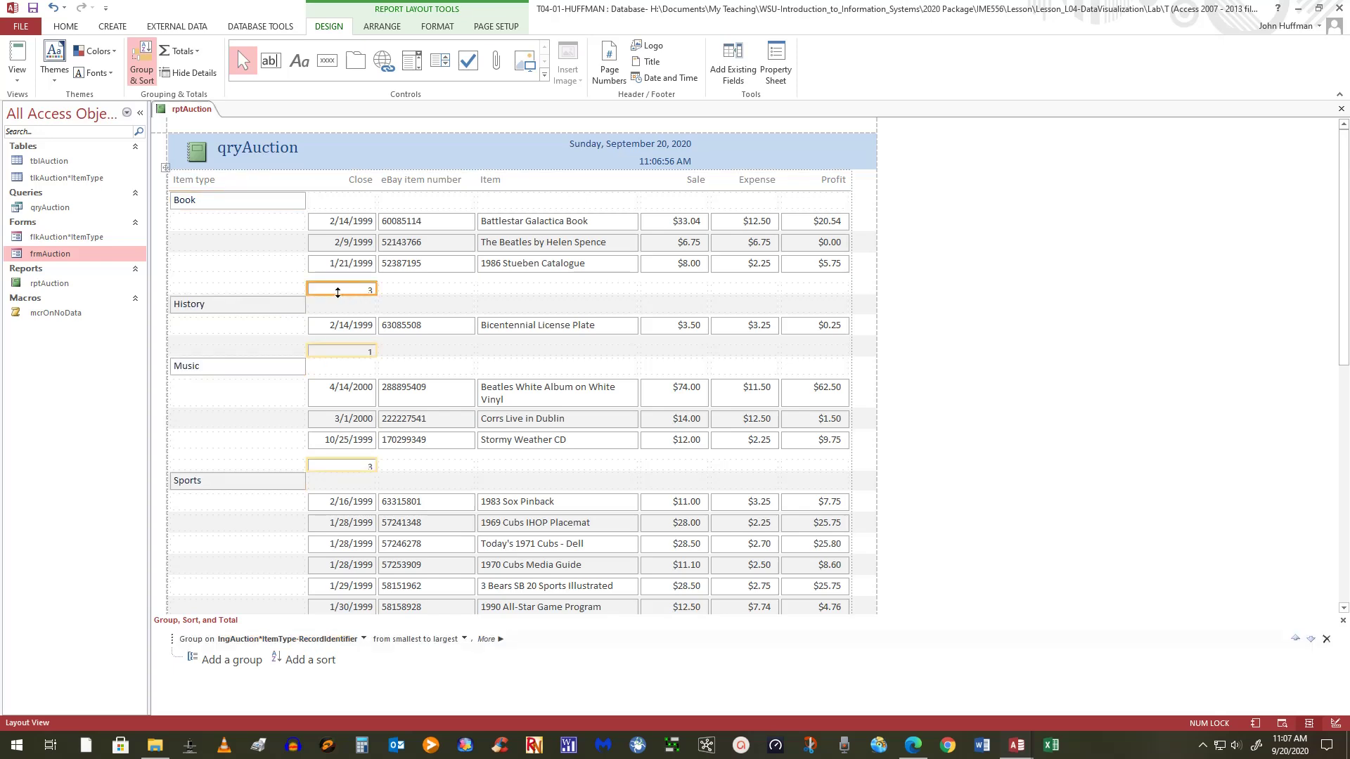
drag(337, 292, 338, 300)
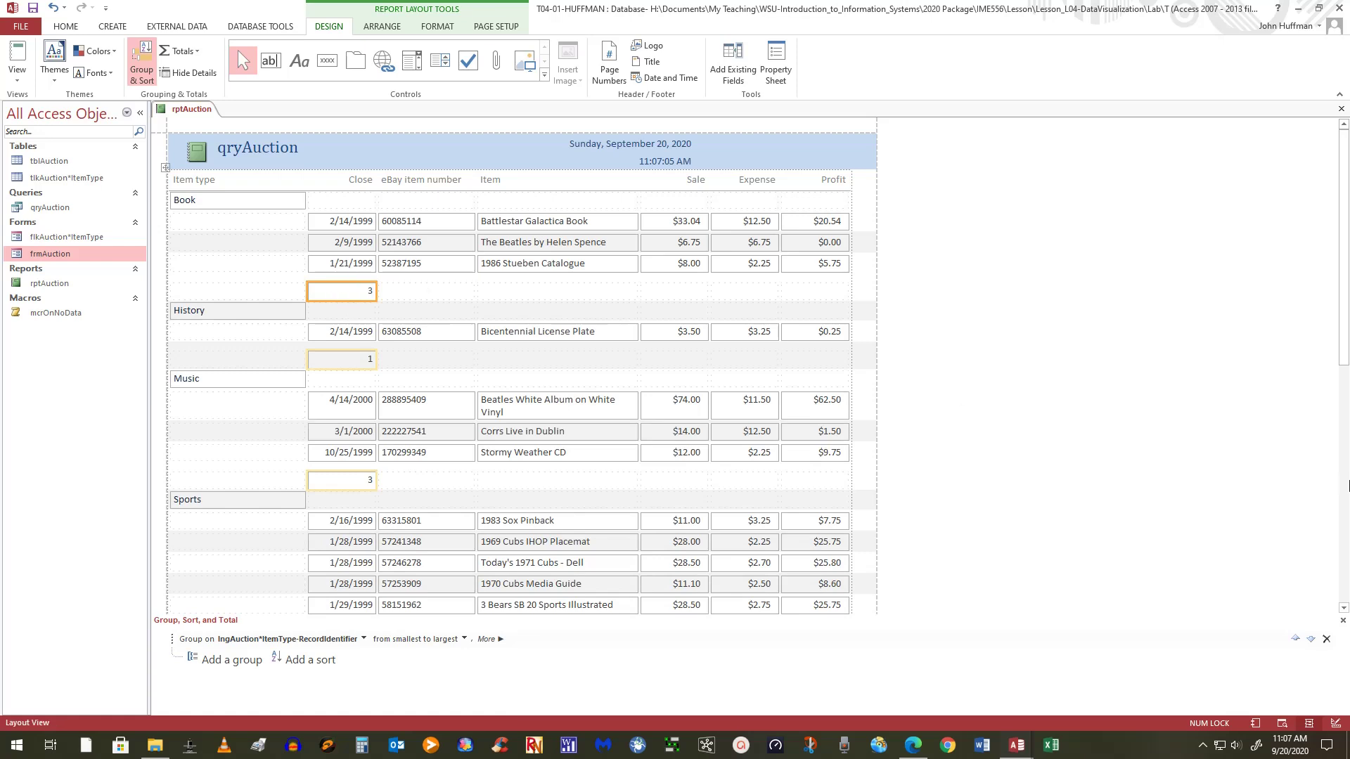
key(Up)
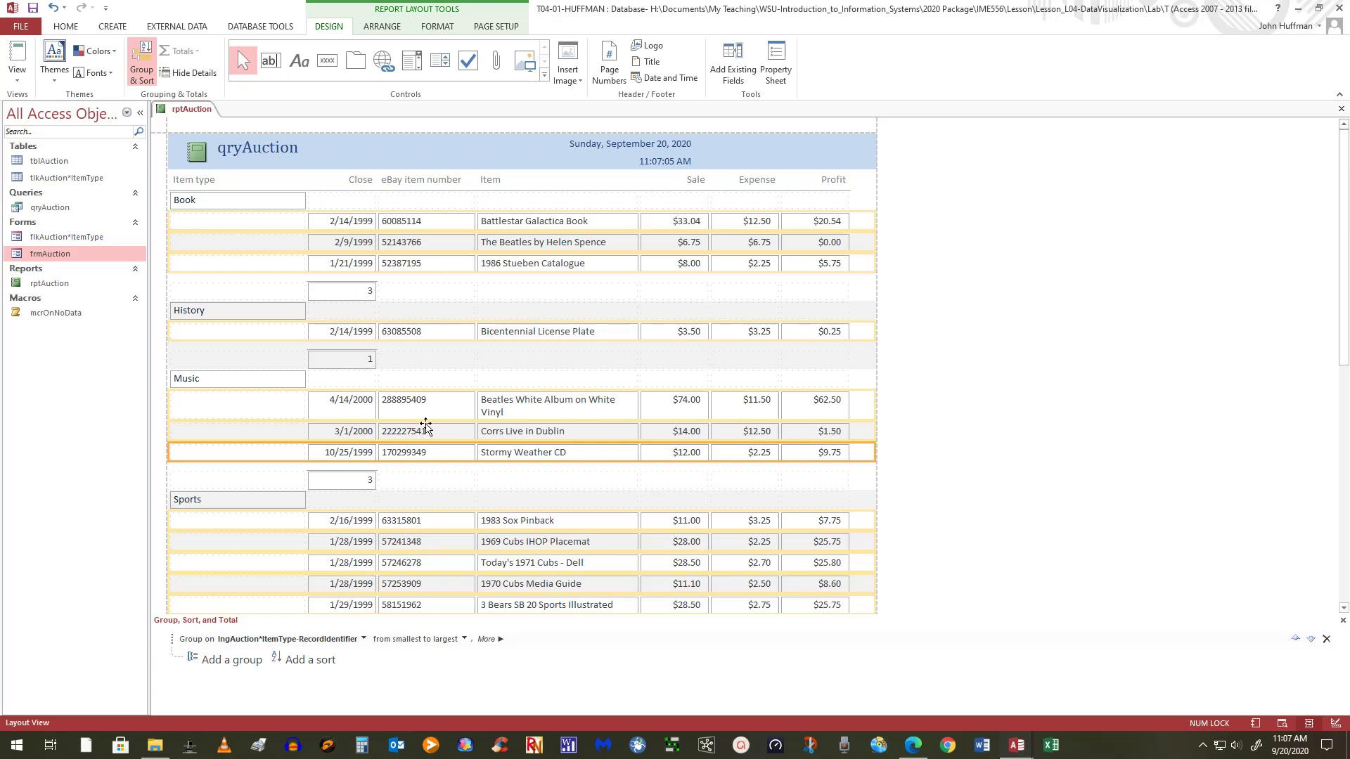
drag(1346, 273, 1330, 127)
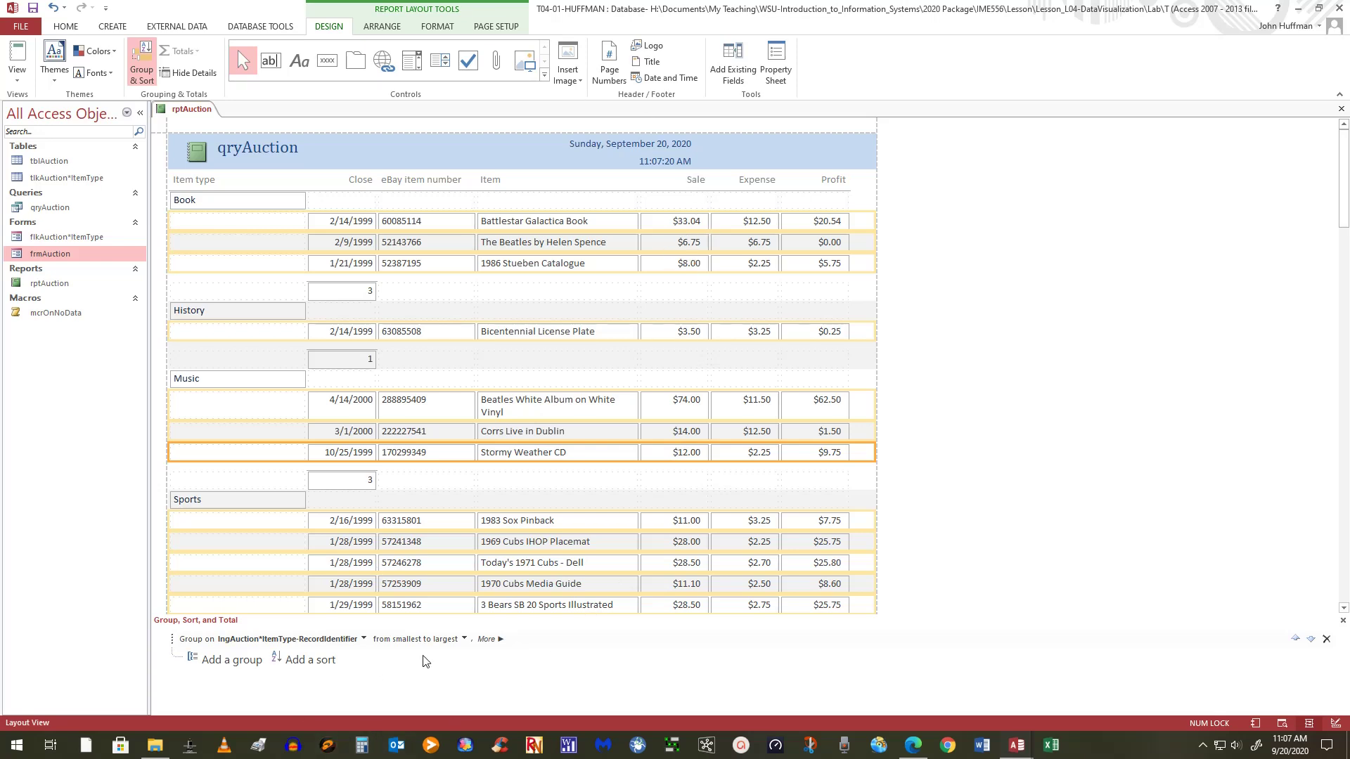
Step: Total the Sale field with Sum and show its subtotal in the item type group footer
click(490, 639)
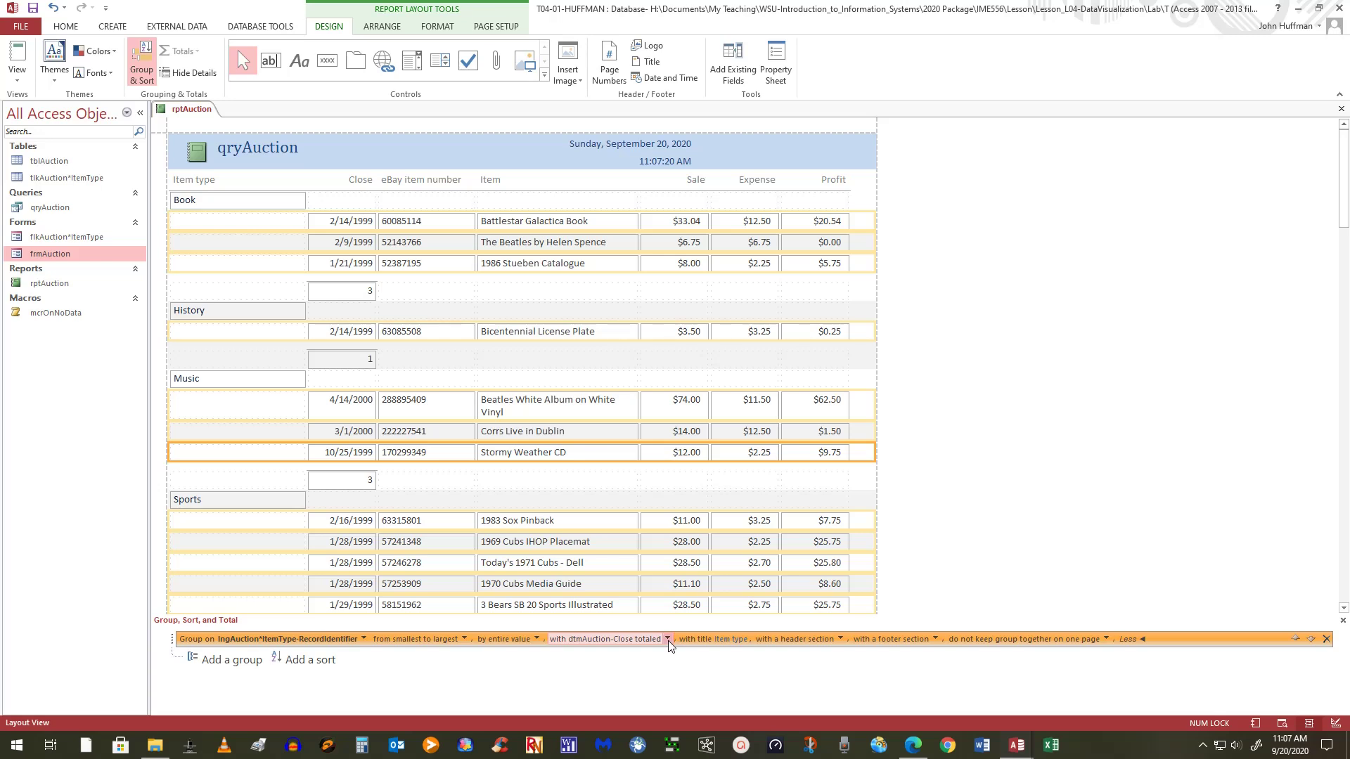
click(668, 641)
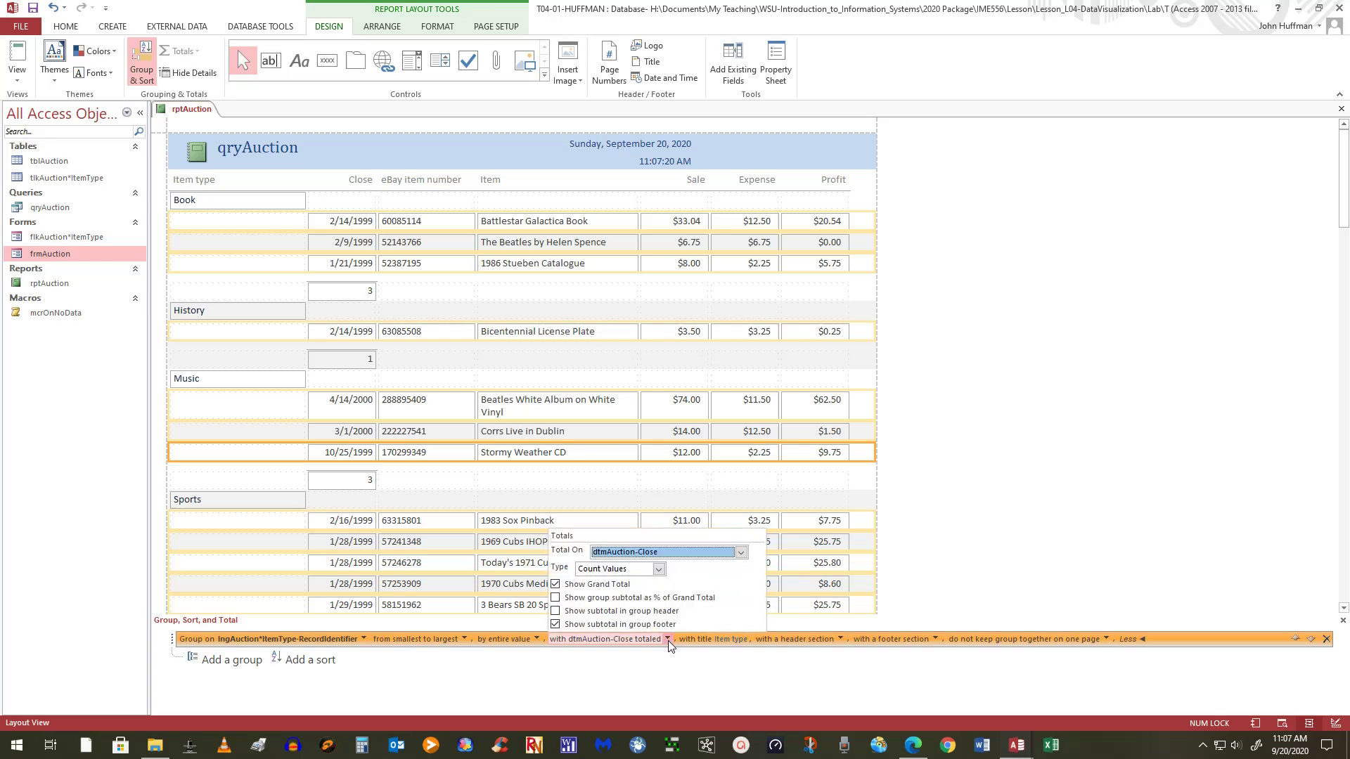
click(741, 553)
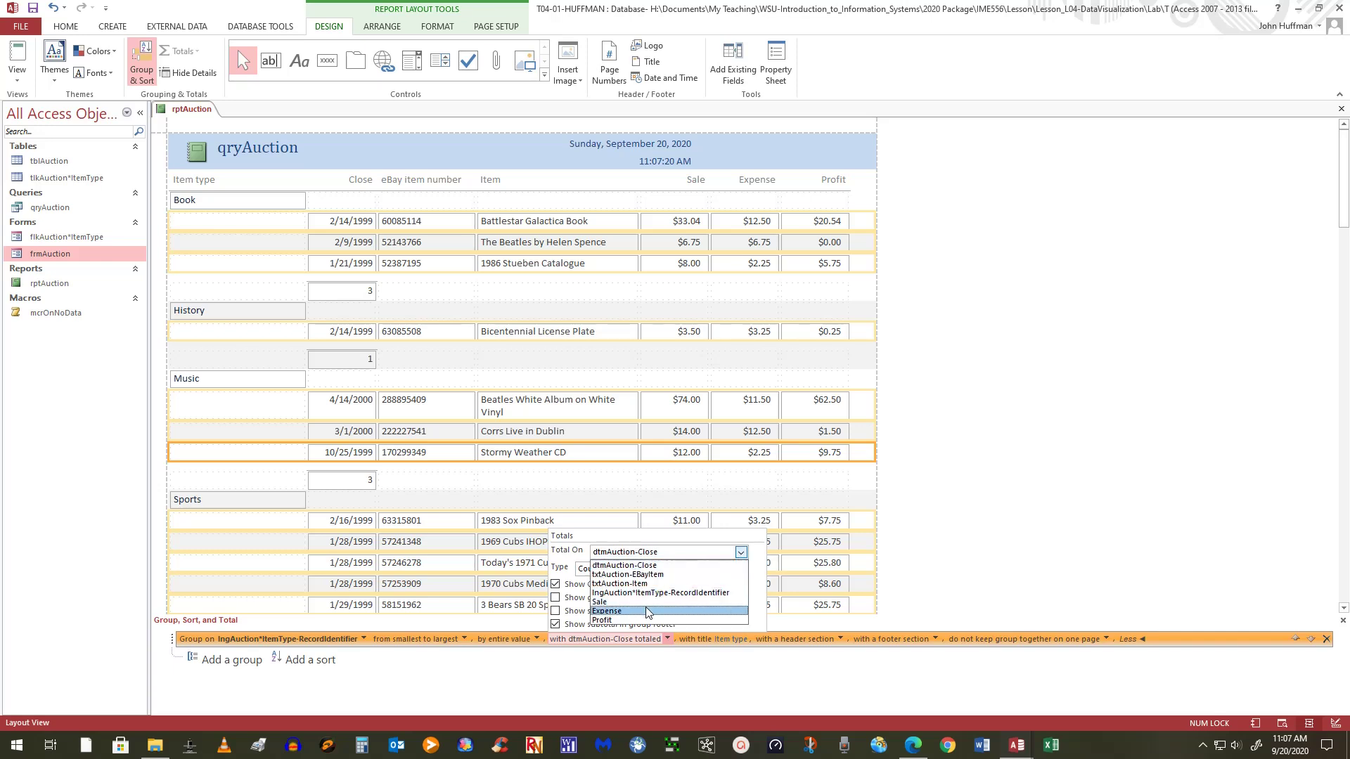
click(648, 603)
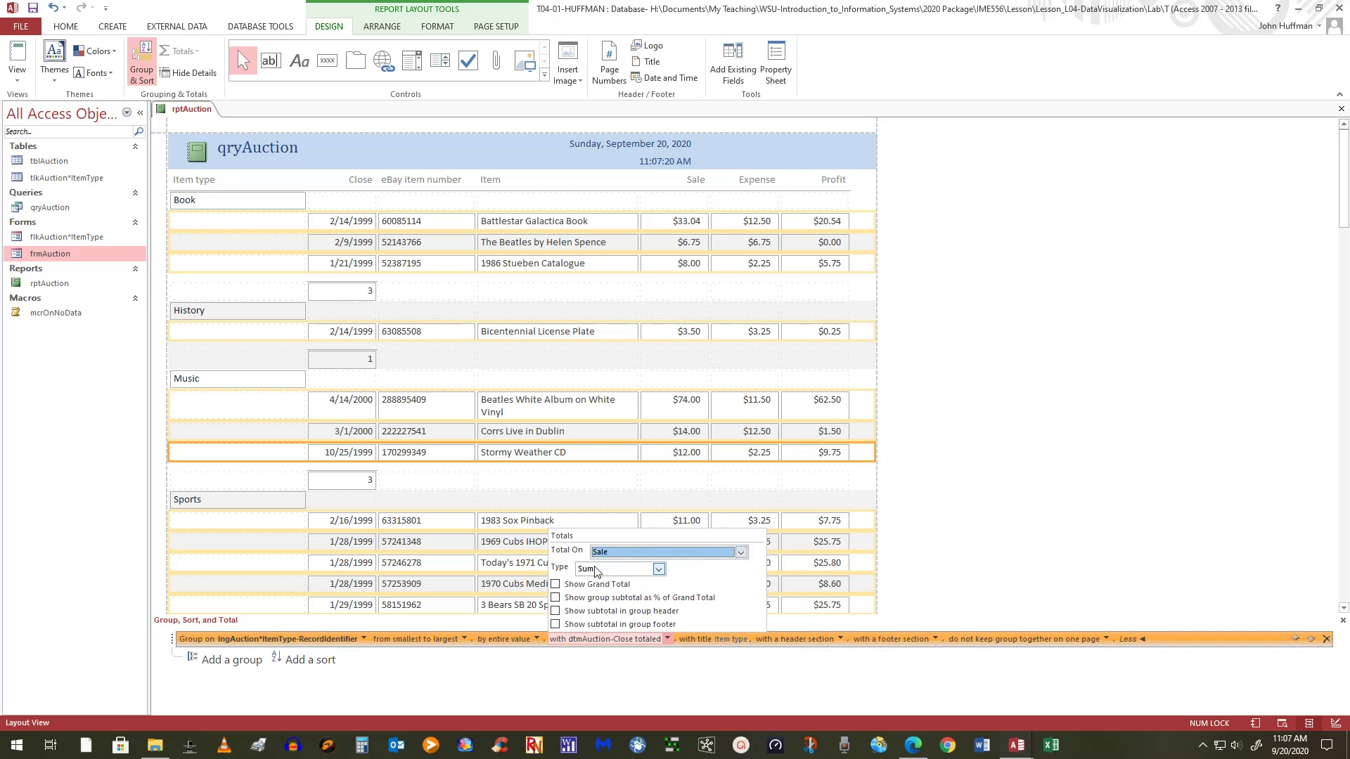
click(661, 571)
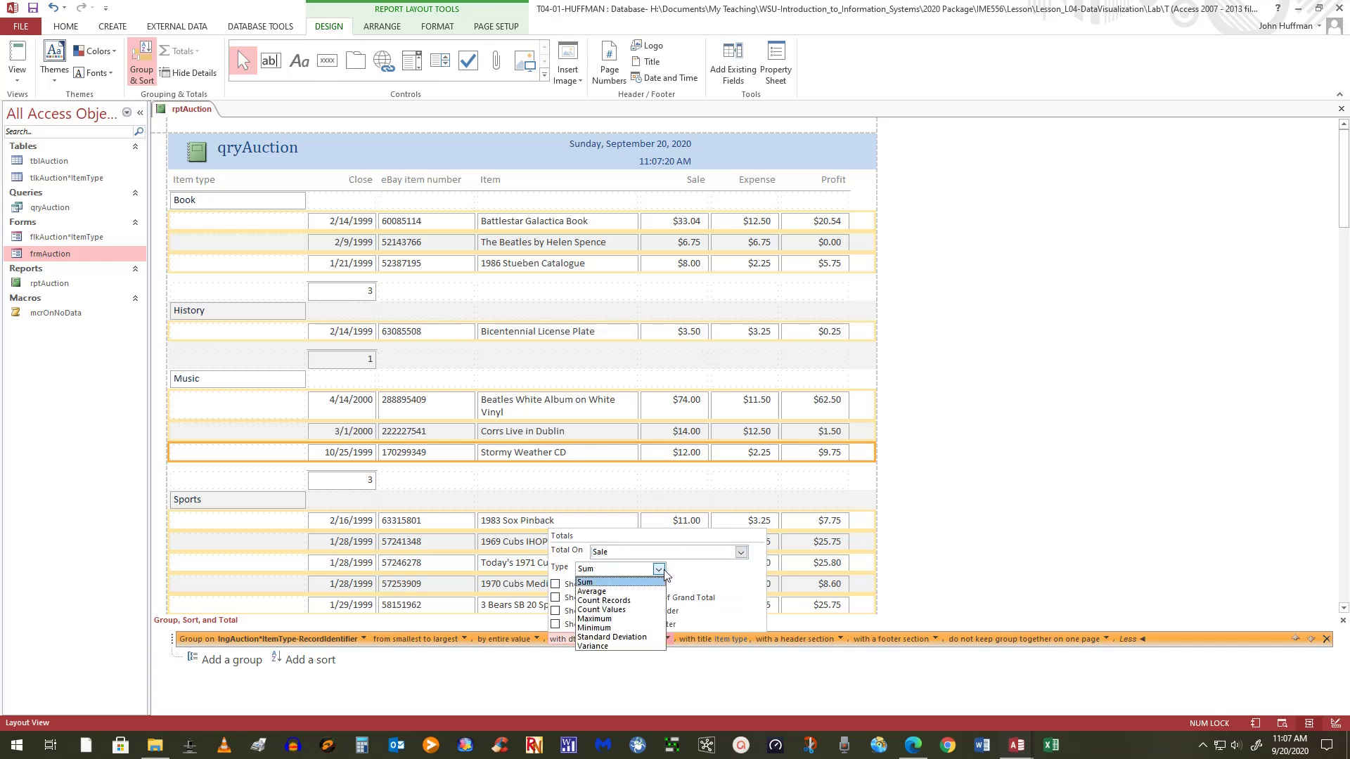
click(659, 570)
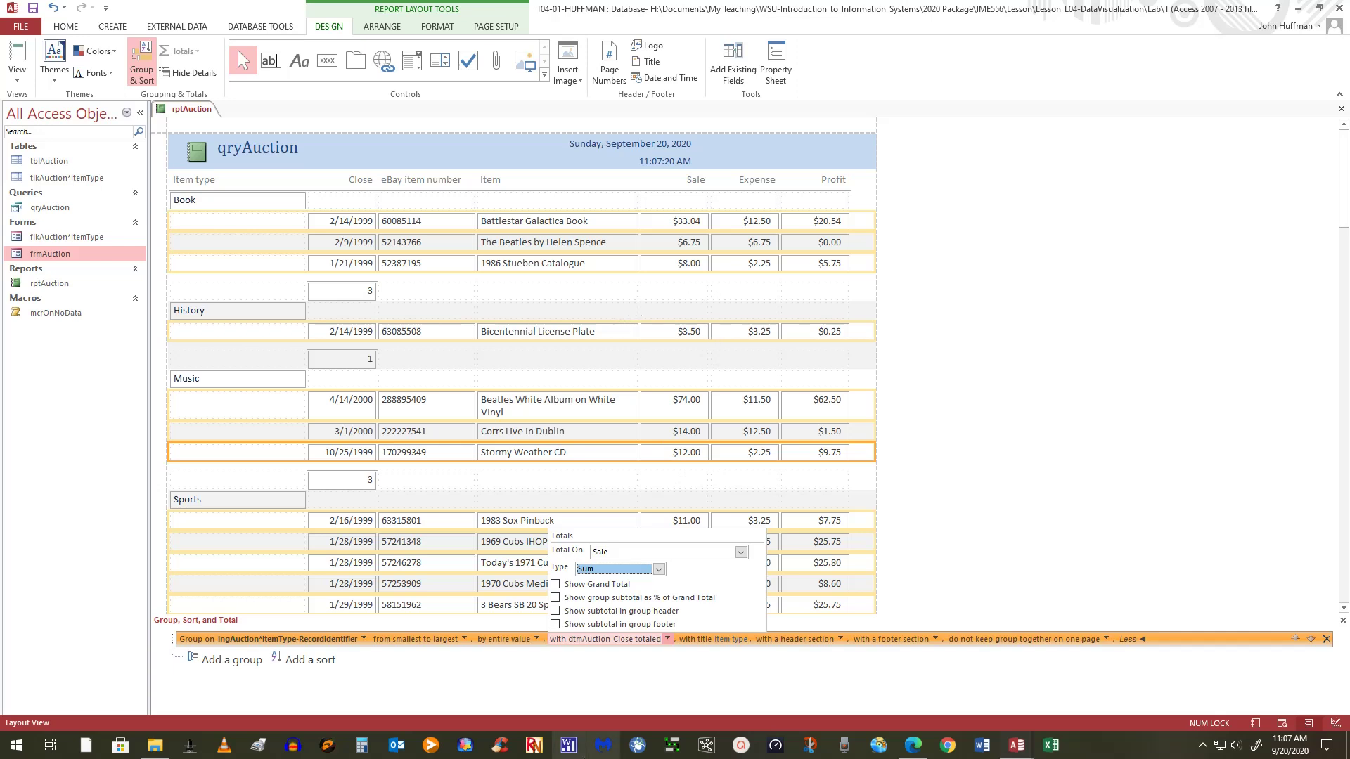
click(554, 625)
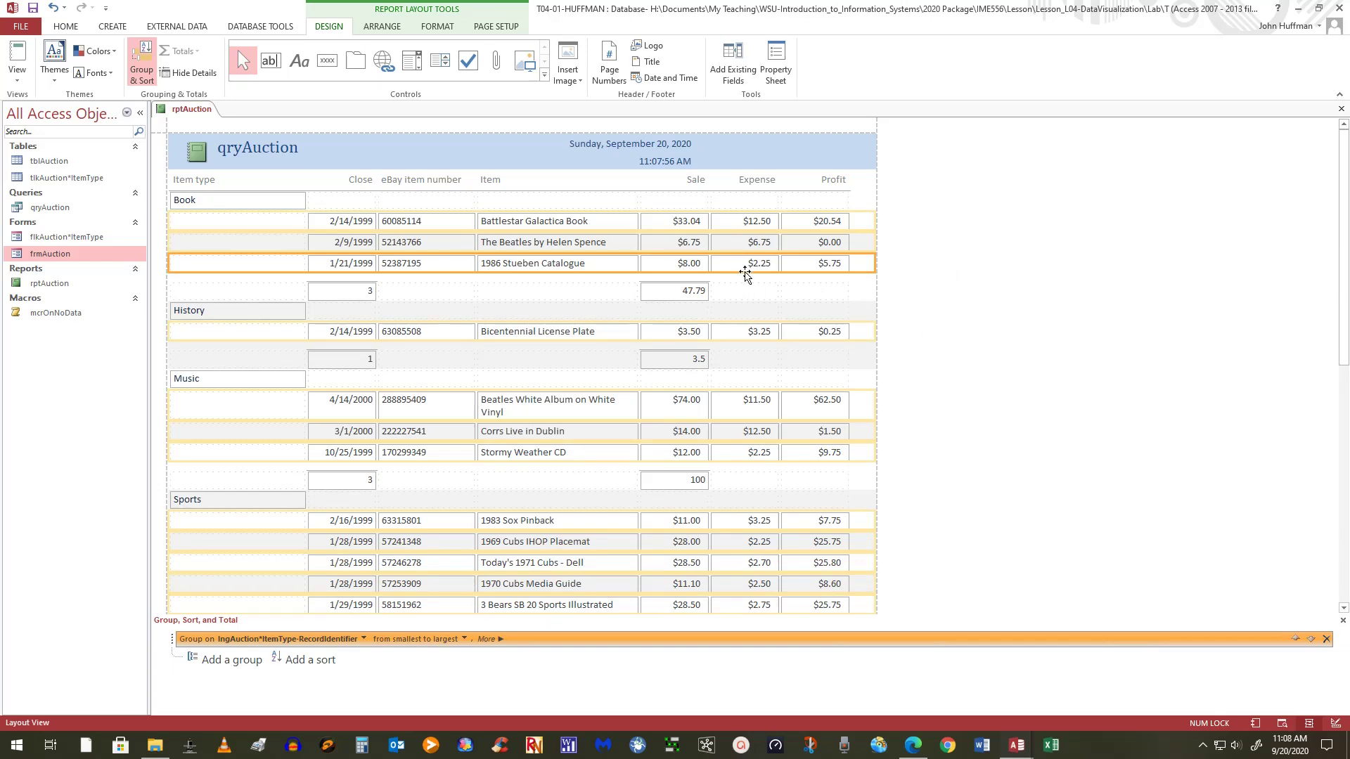
Step: Add a Sum subtotal of the Expense field to the item type group footer
click(501, 639)
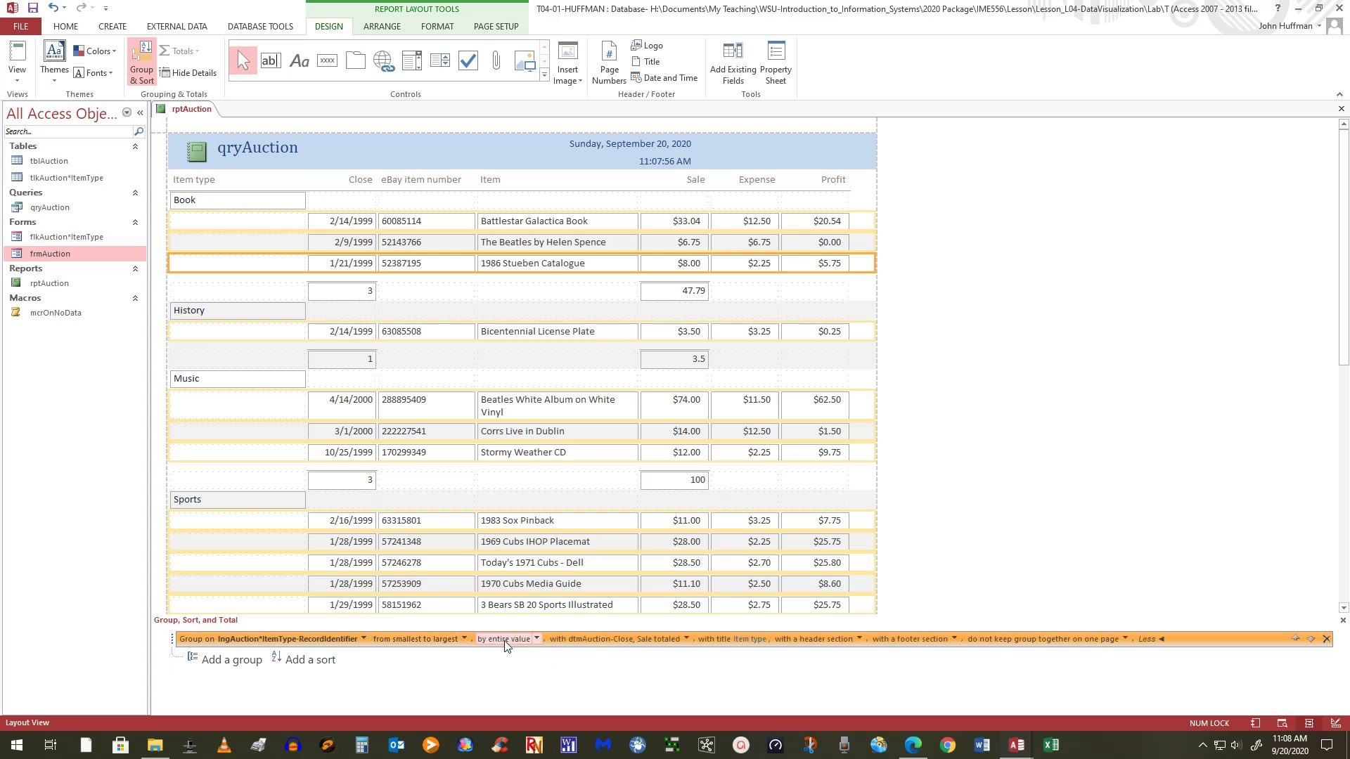
click(686, 639)
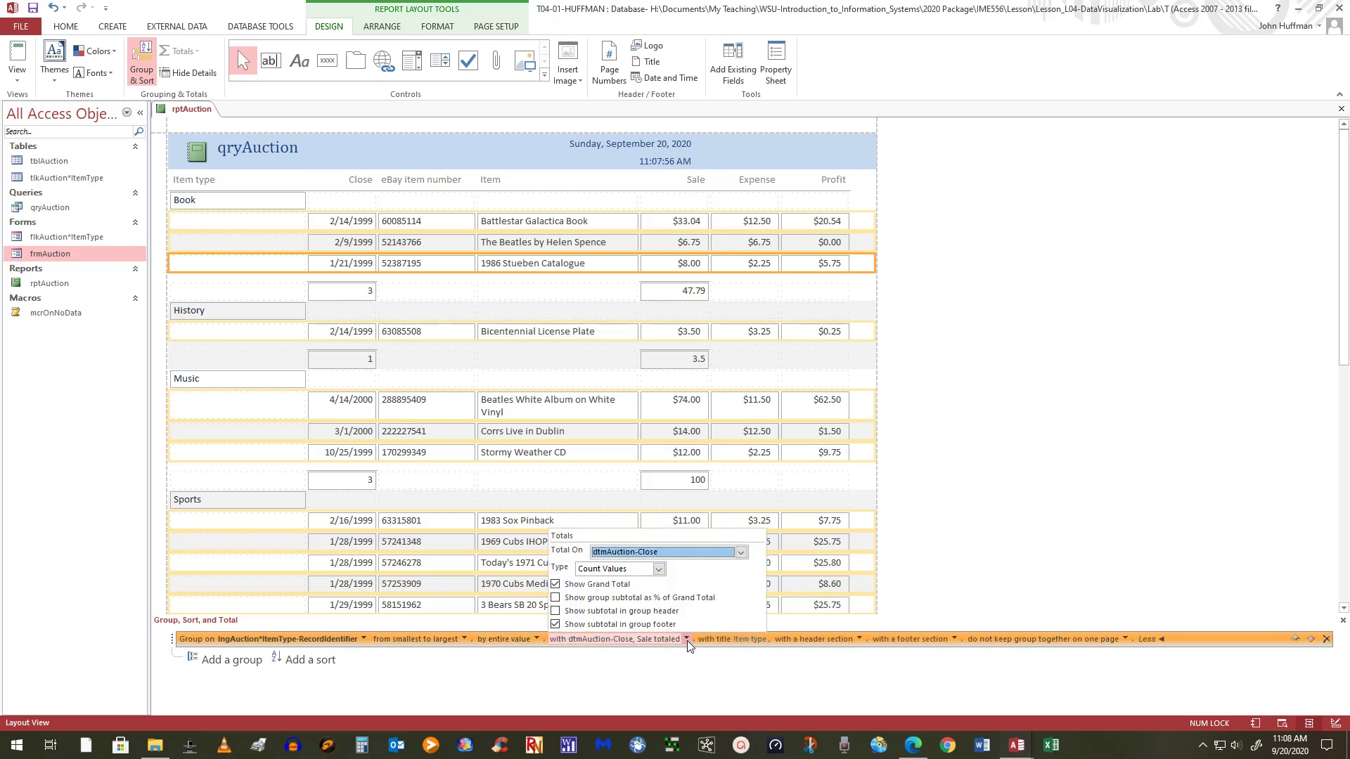
click(741, 552)
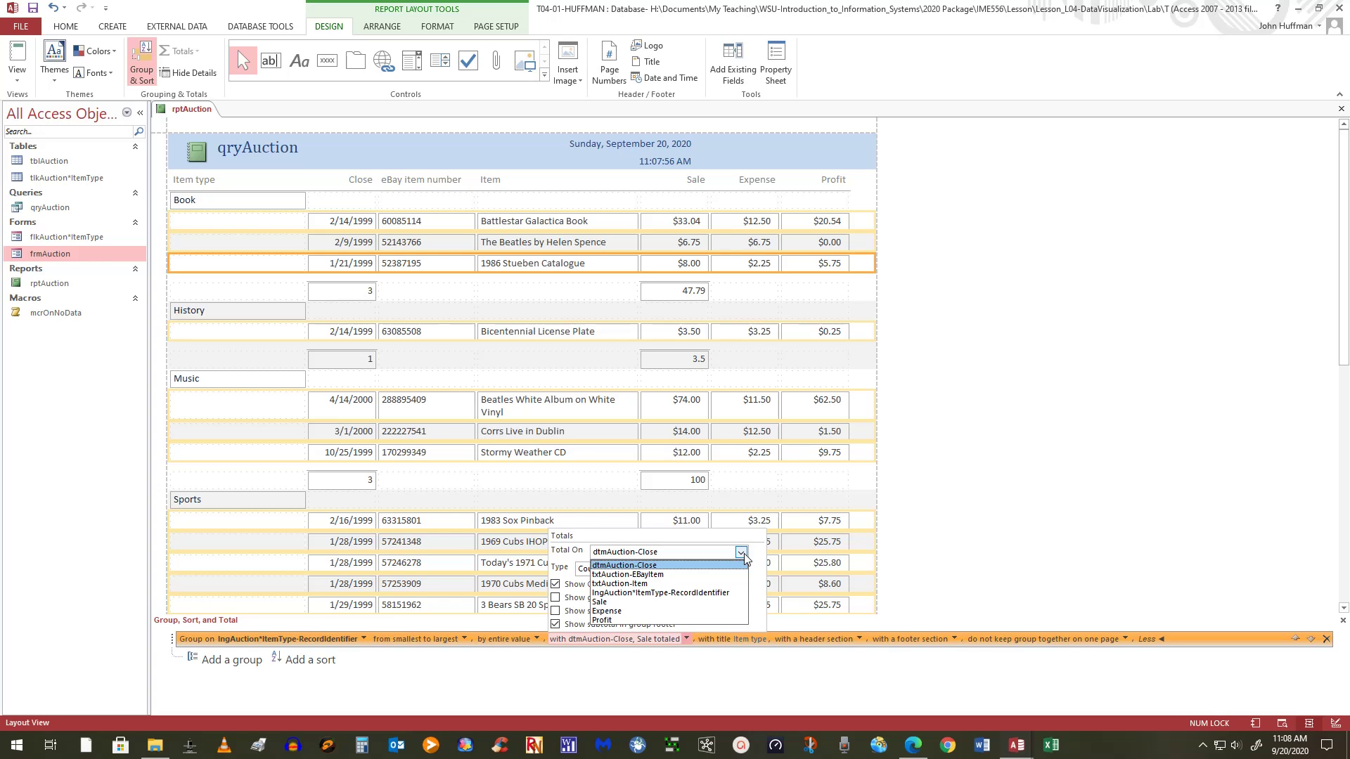
click(629, 612)
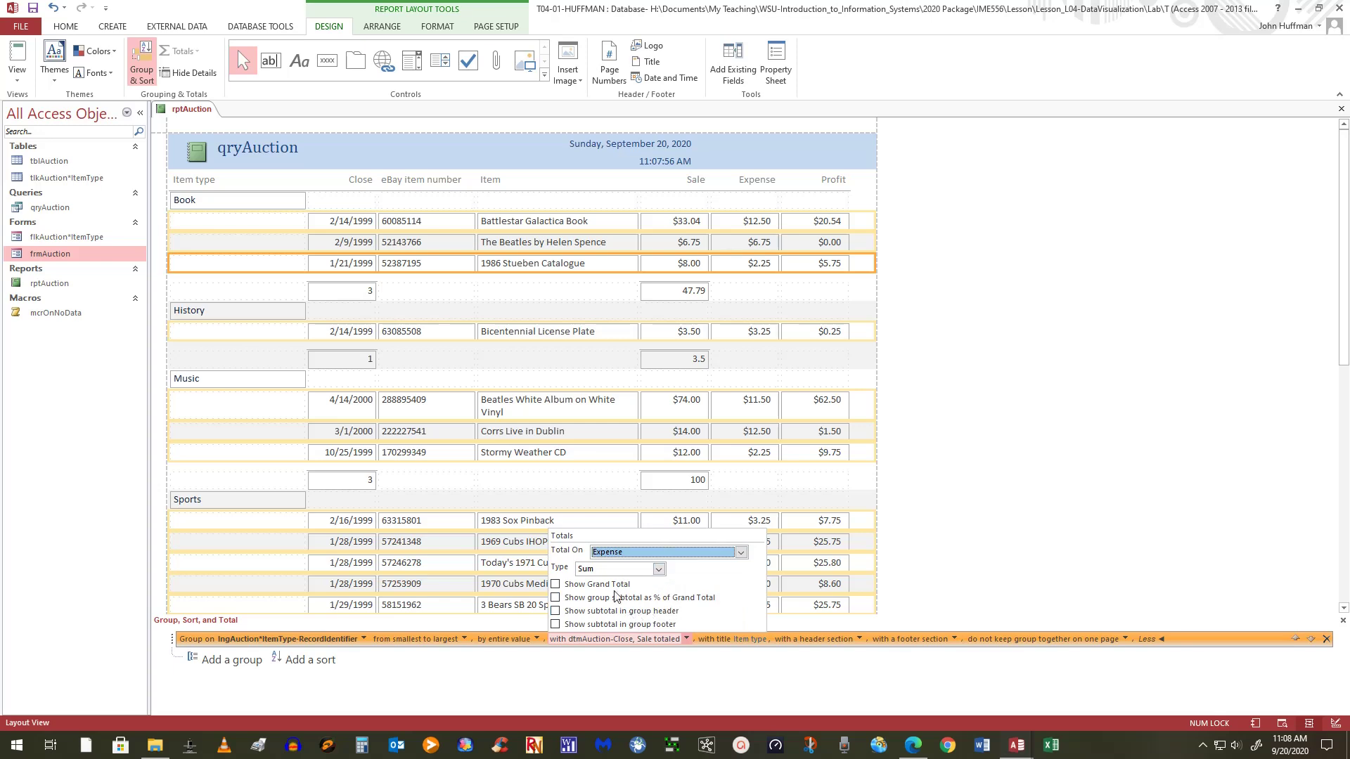
click(555, 624)
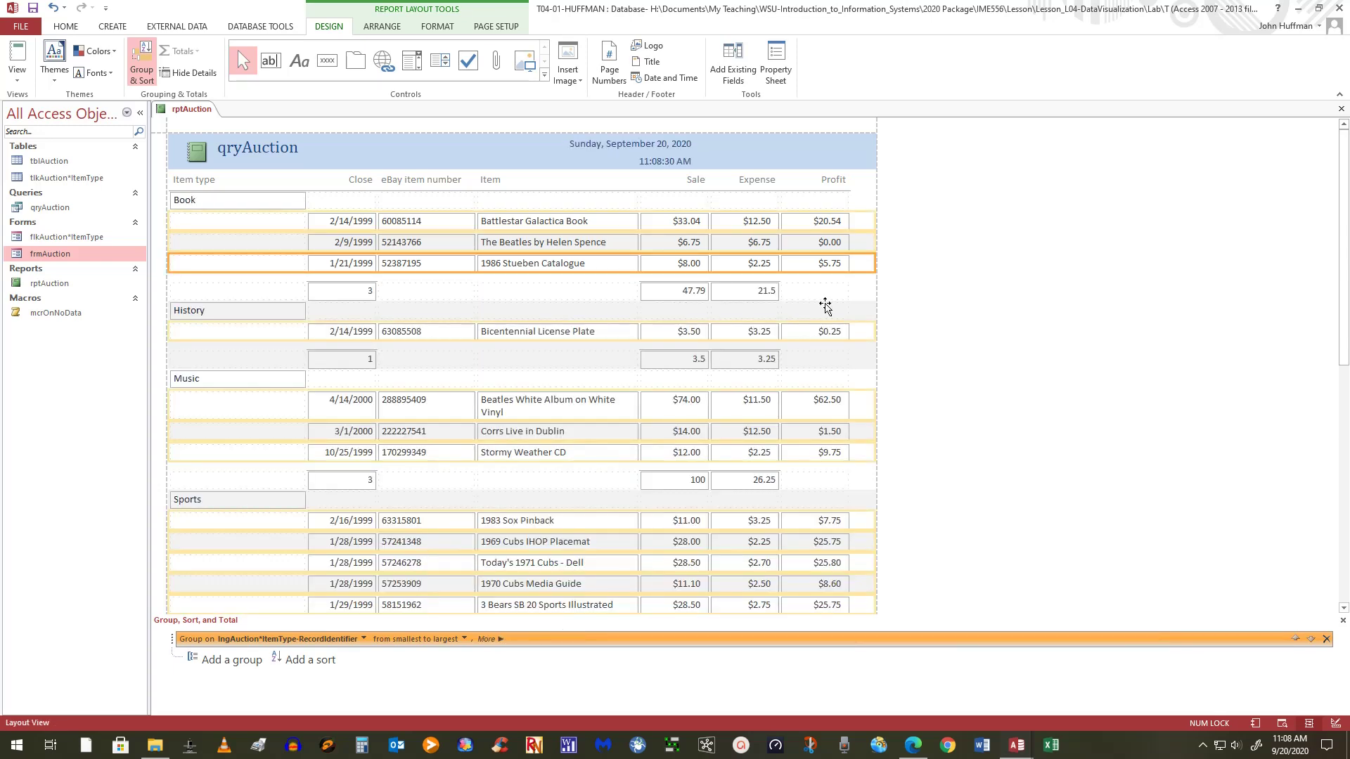
Step: Add a Sum subtotal of the Profit field to the item type group footer and deselect the group level
click(487, 639)
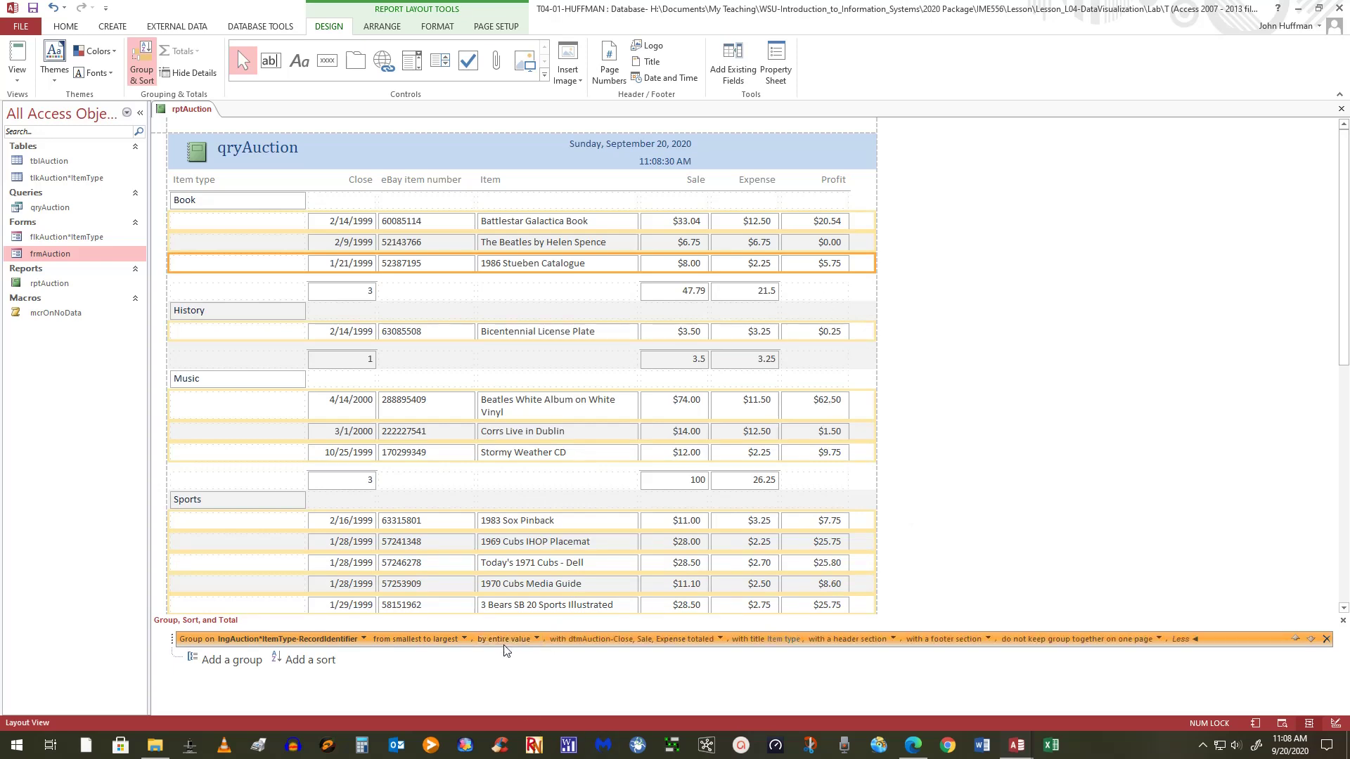
click(720, 639)
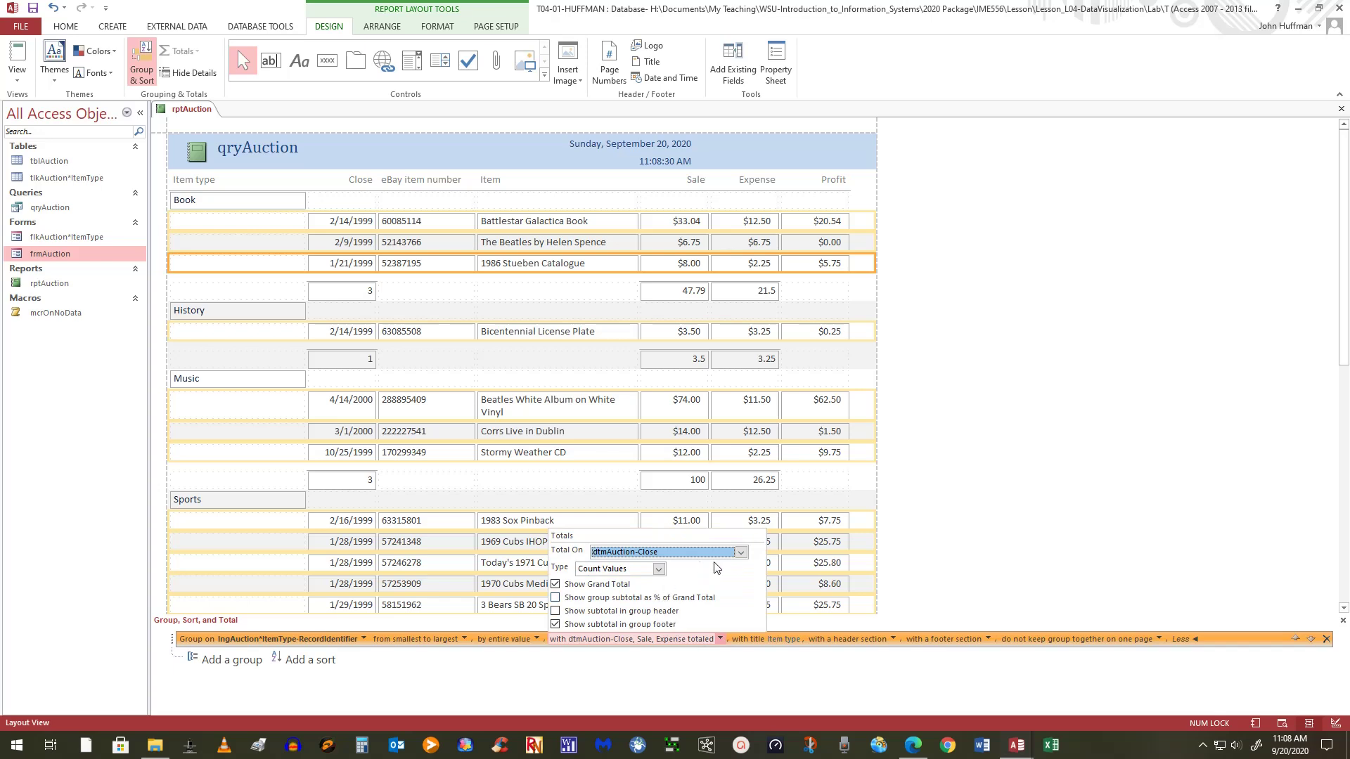
click(741, 552)
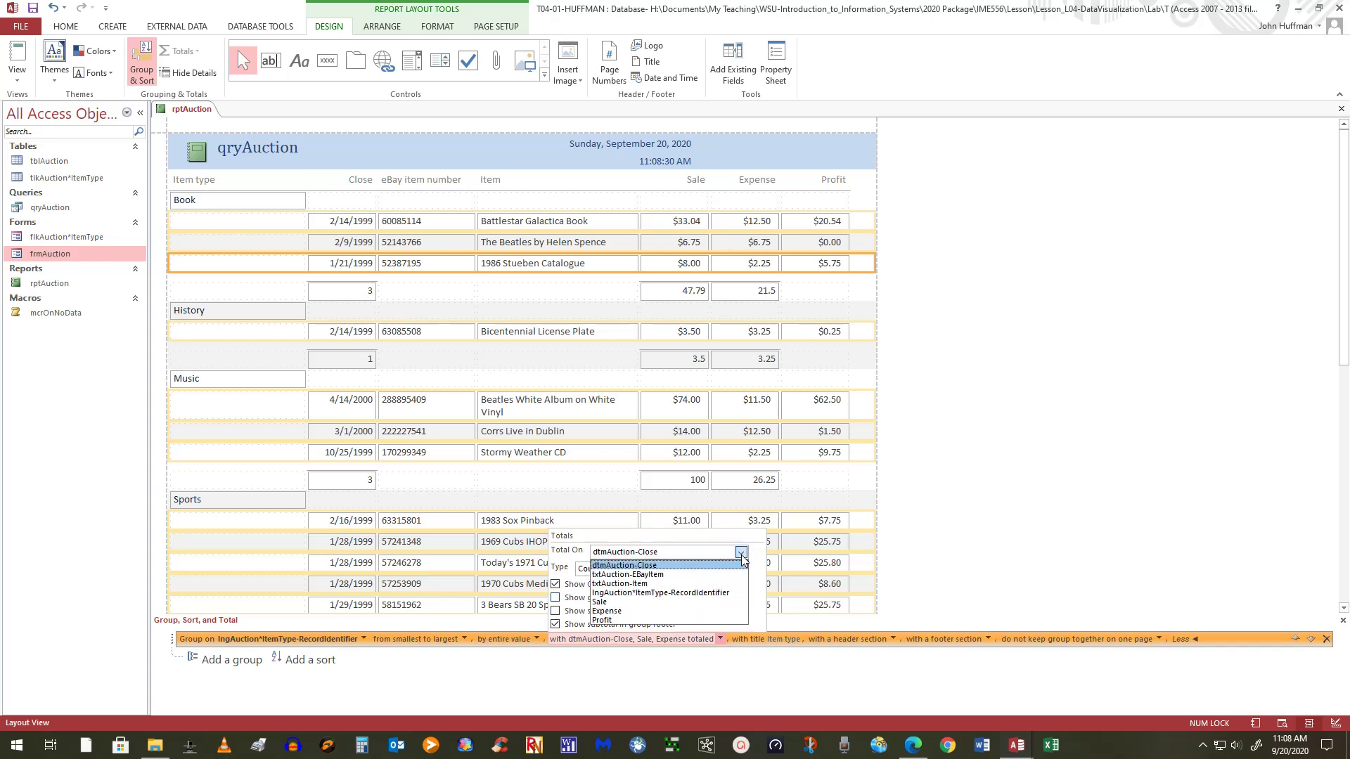
click(640, 620)
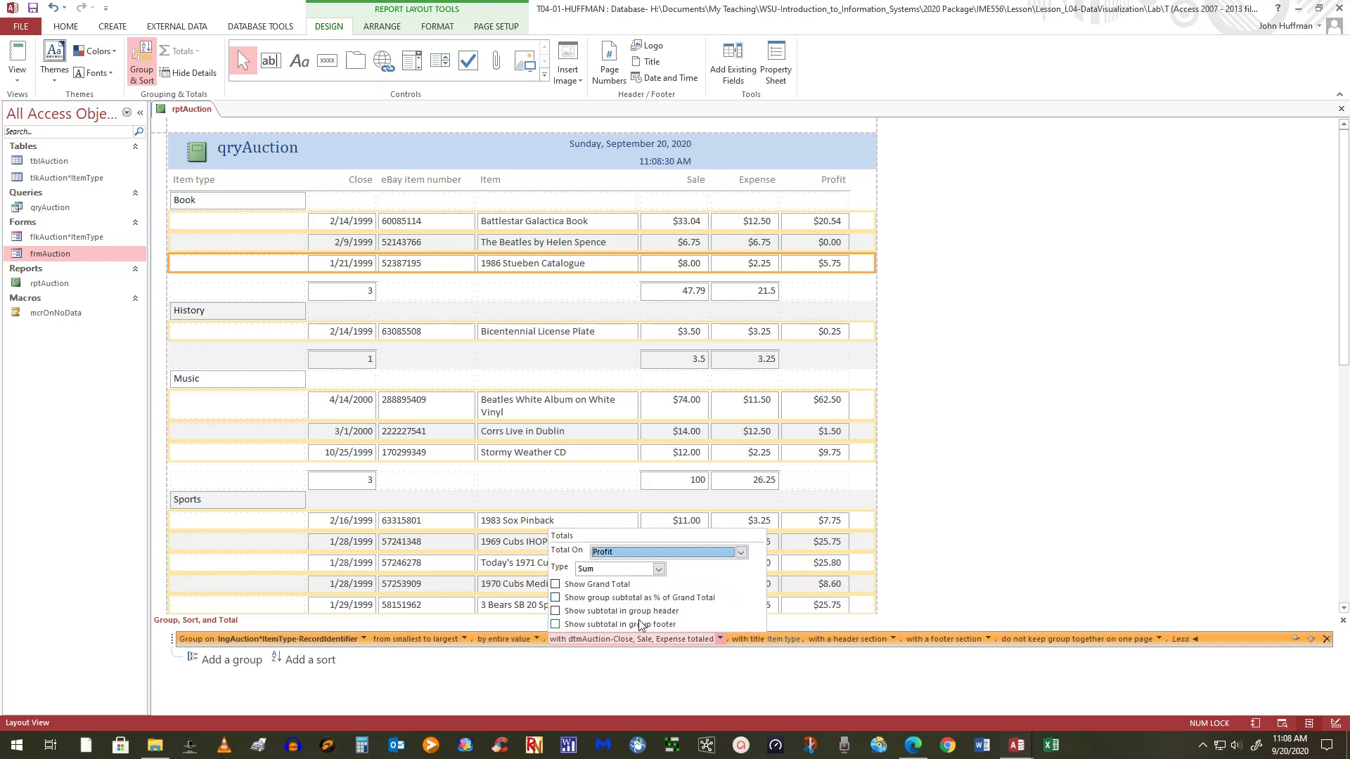
click(556, 624)
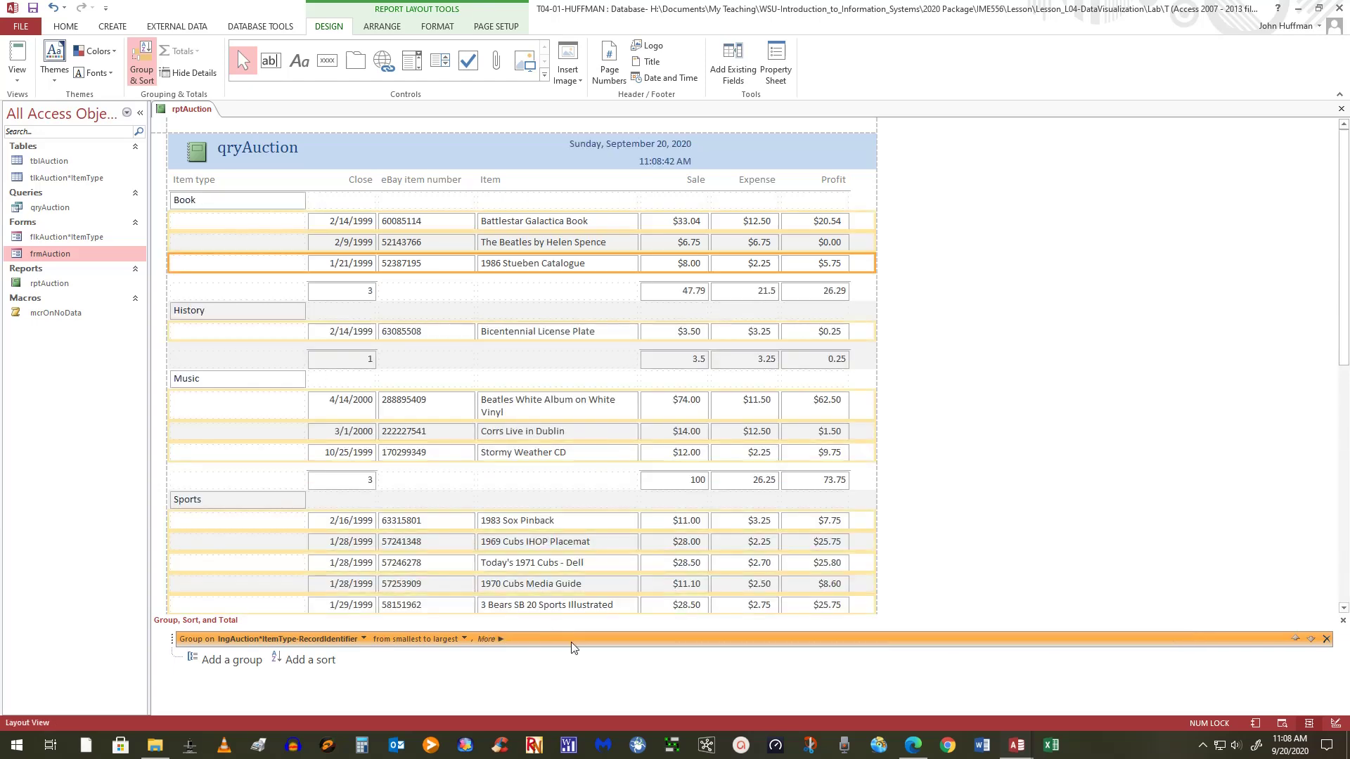
click(1017, 293)
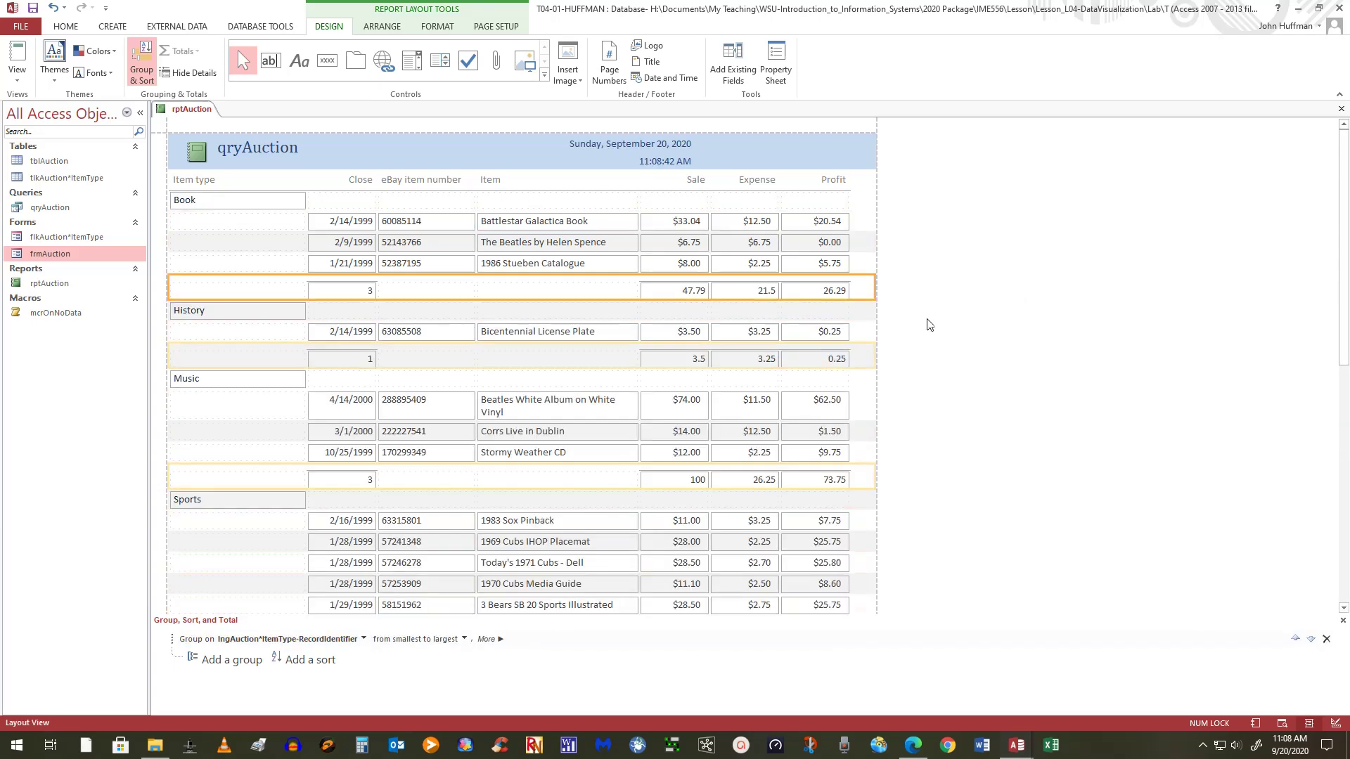
click(1031, 242)
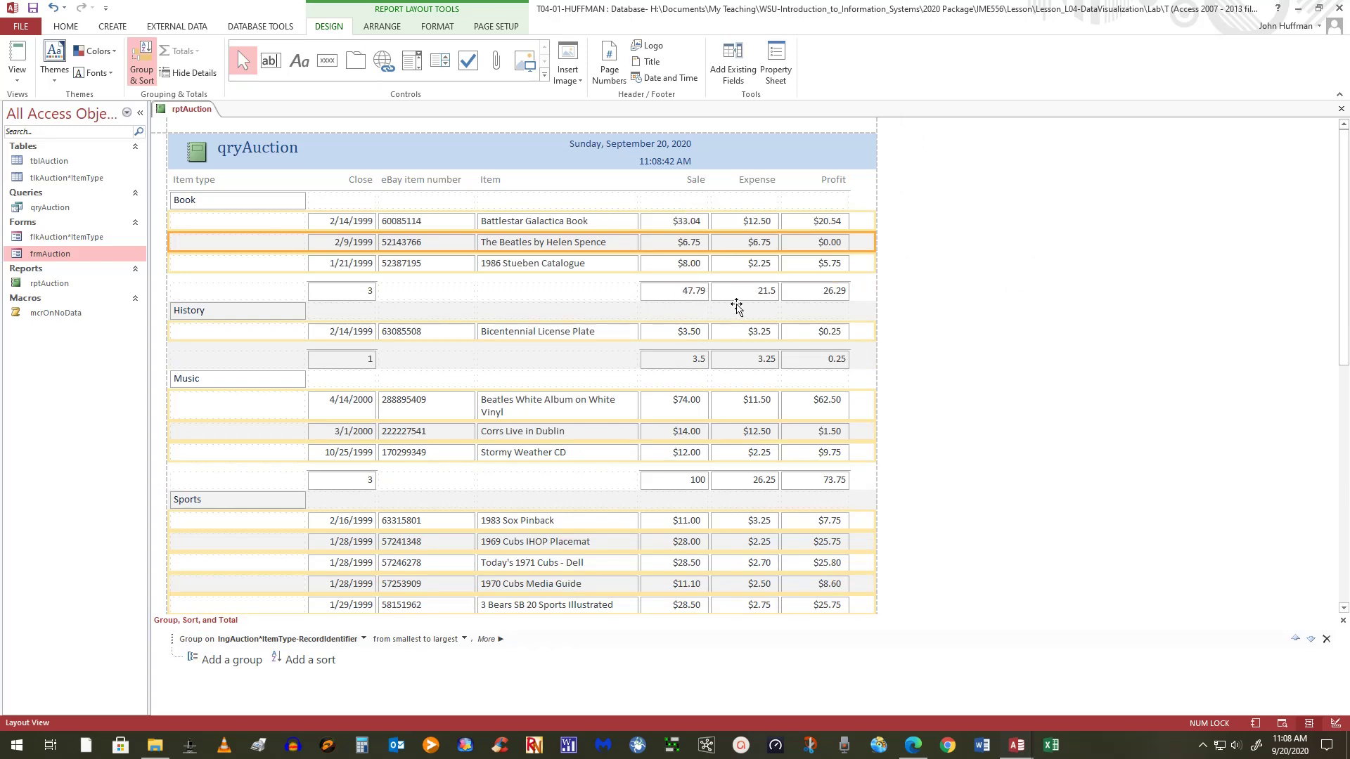
Step: Format the Sale, Expense and Profit subtotals in the group footer as Currency
click(696, 294)
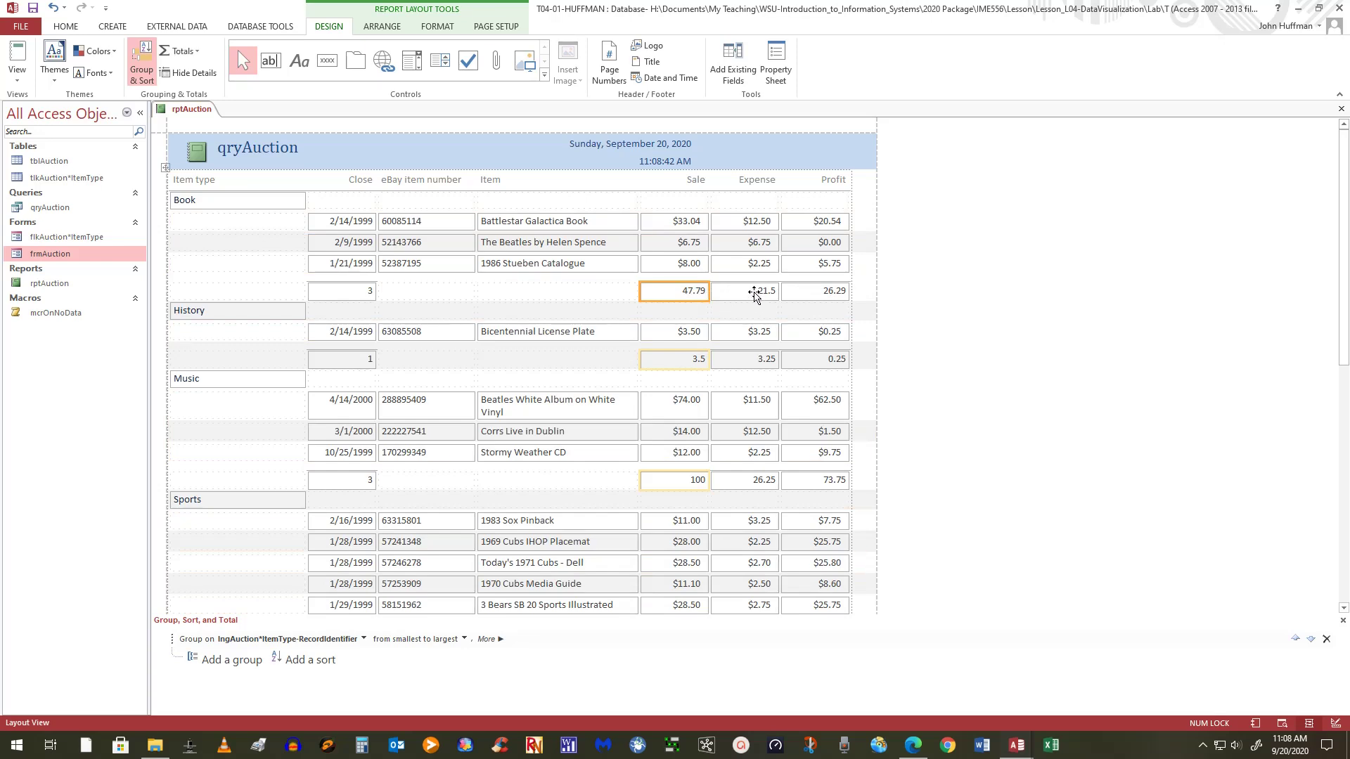
ctrl+click(754, 293)
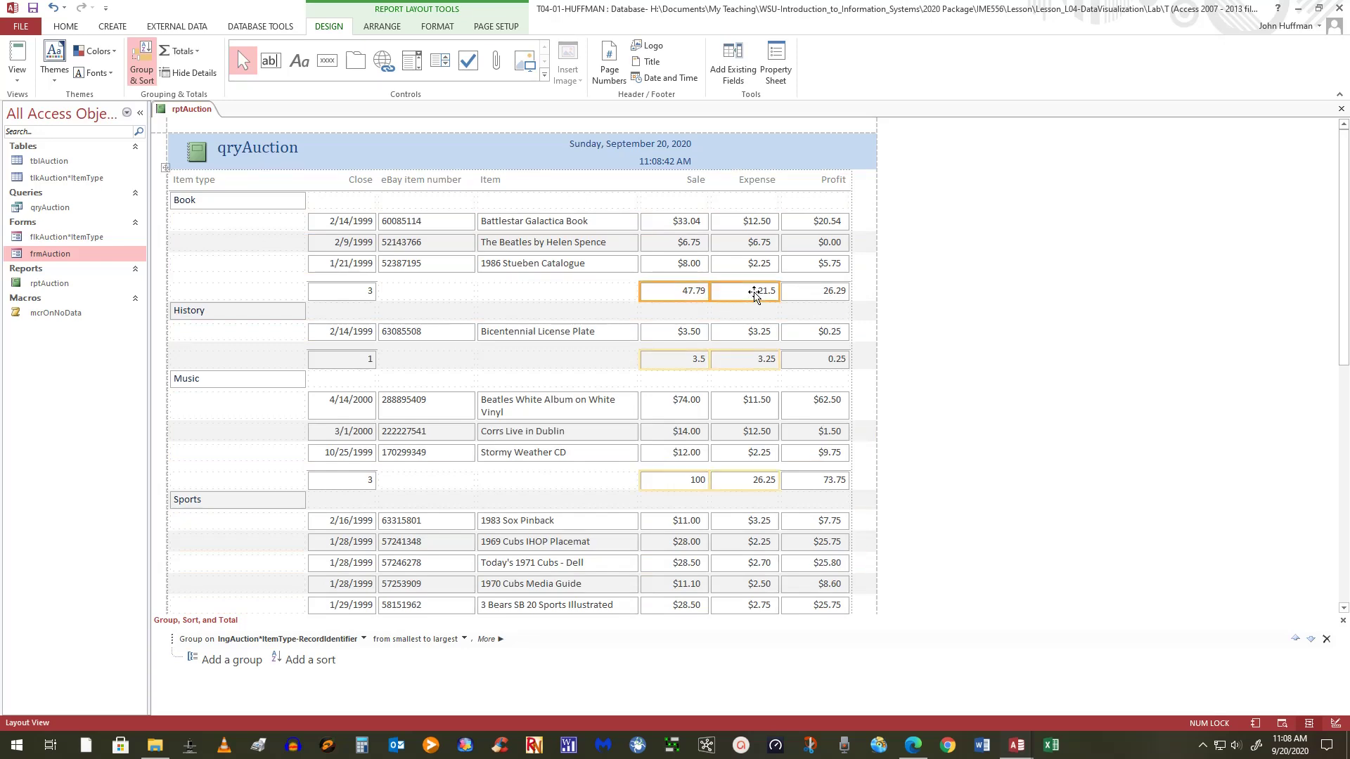
ctrl+click(827, 294)
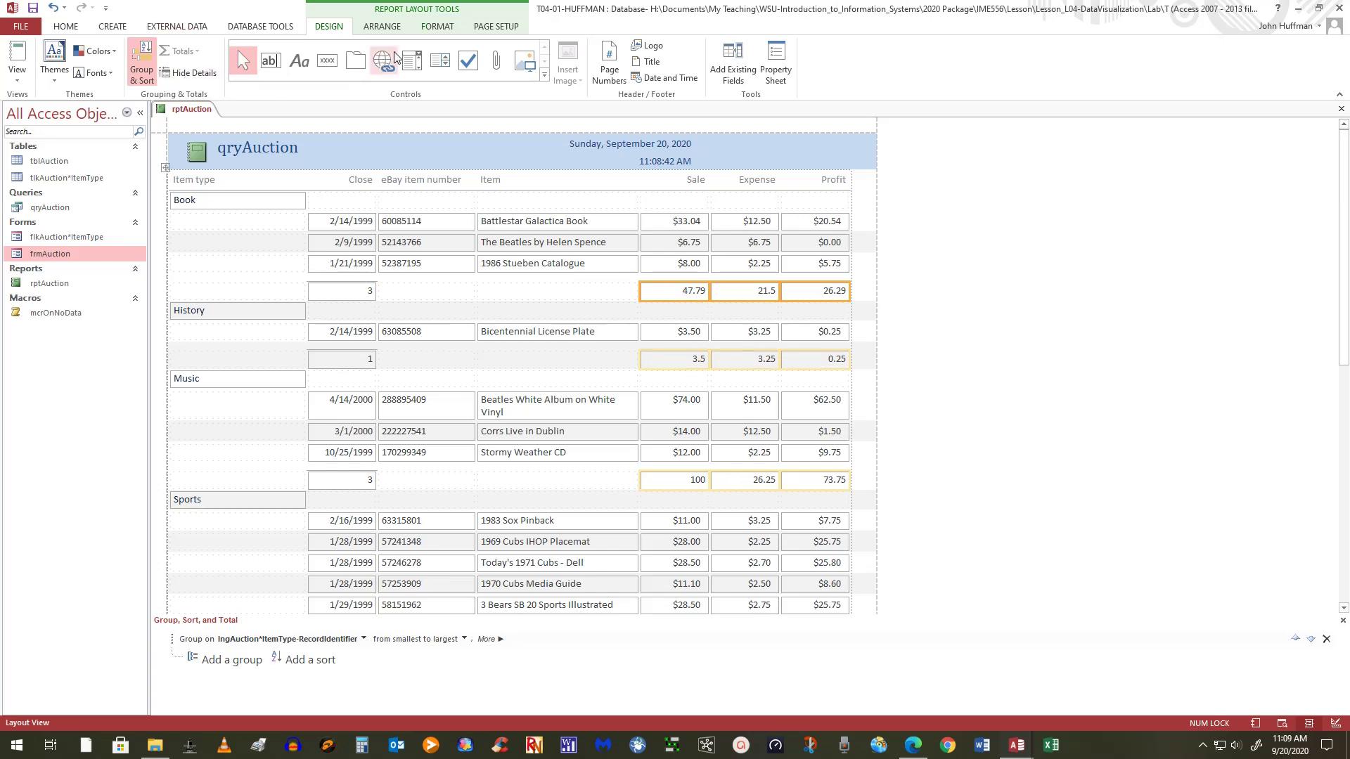
click(437, 26)
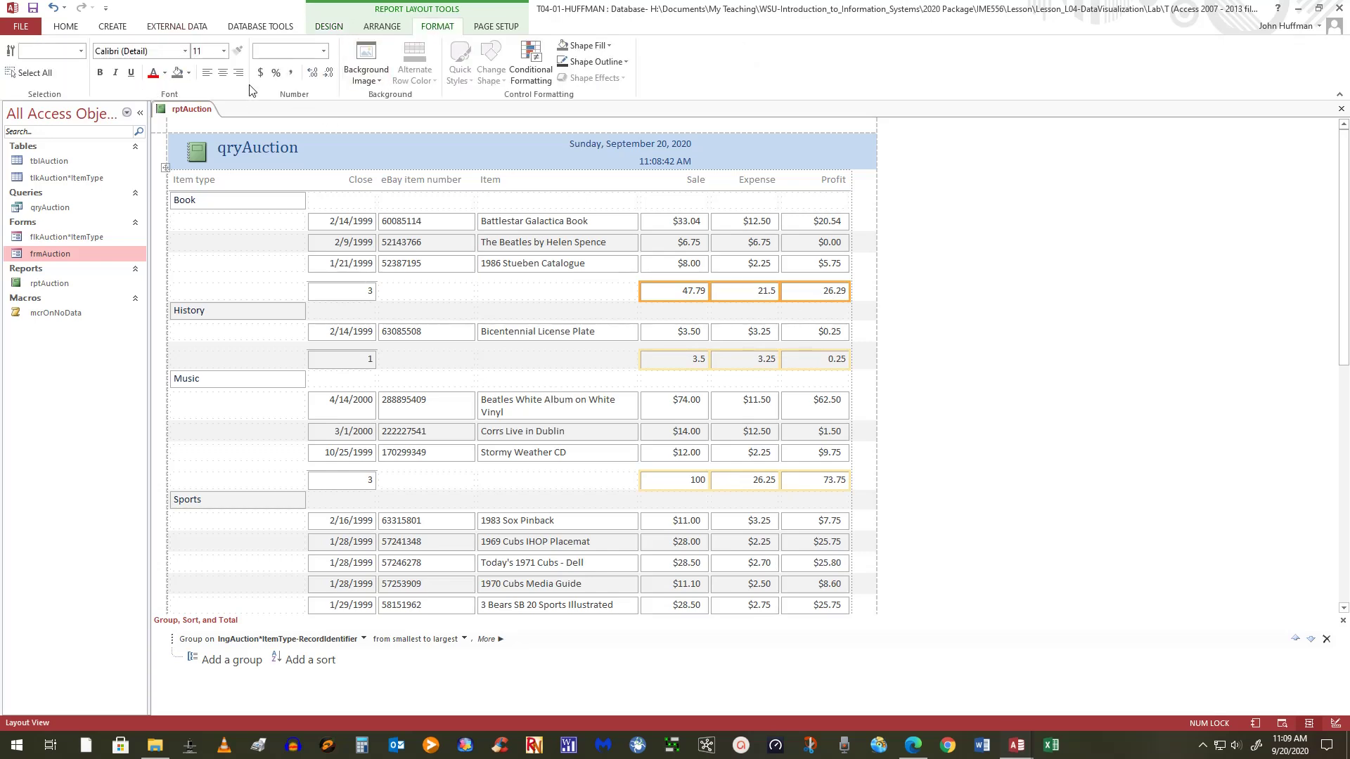
click(260, 73)
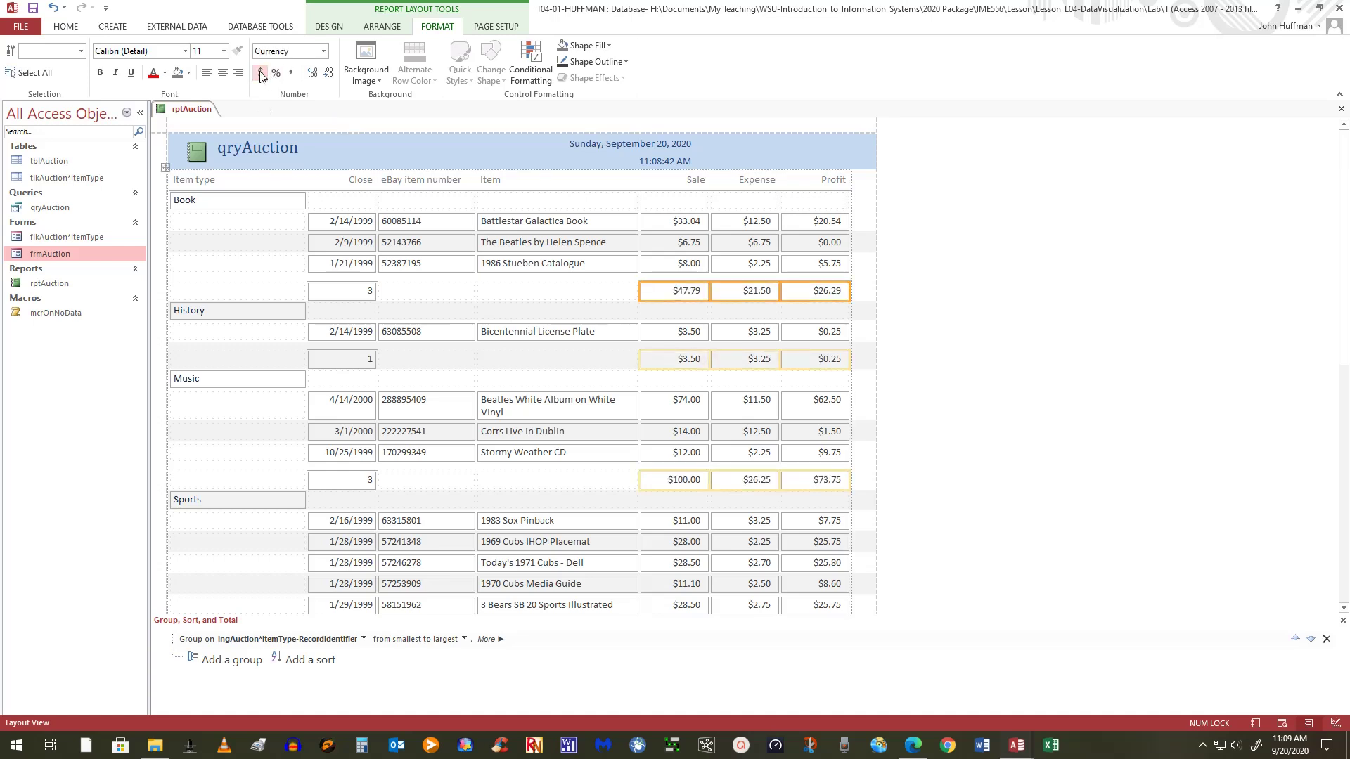
click(1093, 307)
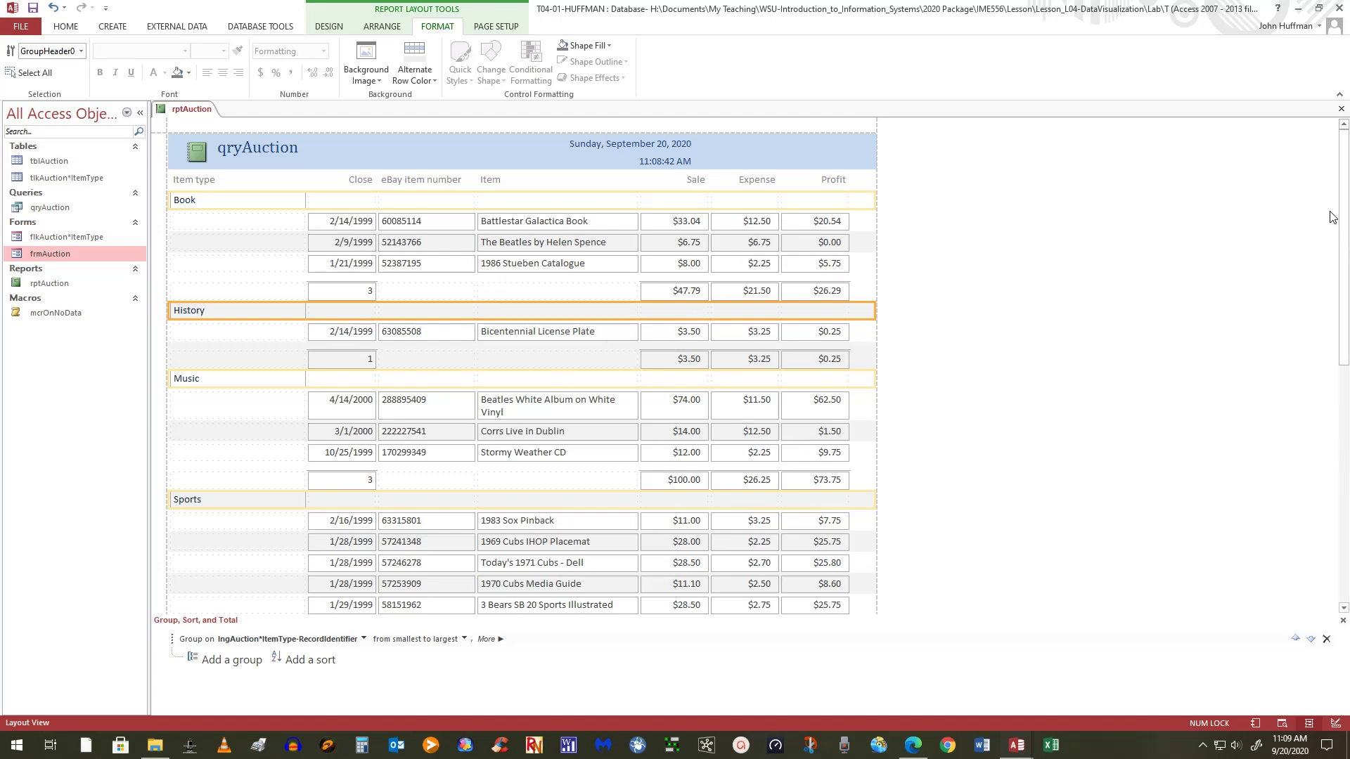
Step: Increase the height of the grand total count box at the end of the report so its number fits
drag(1343, 218, 1348, 665)
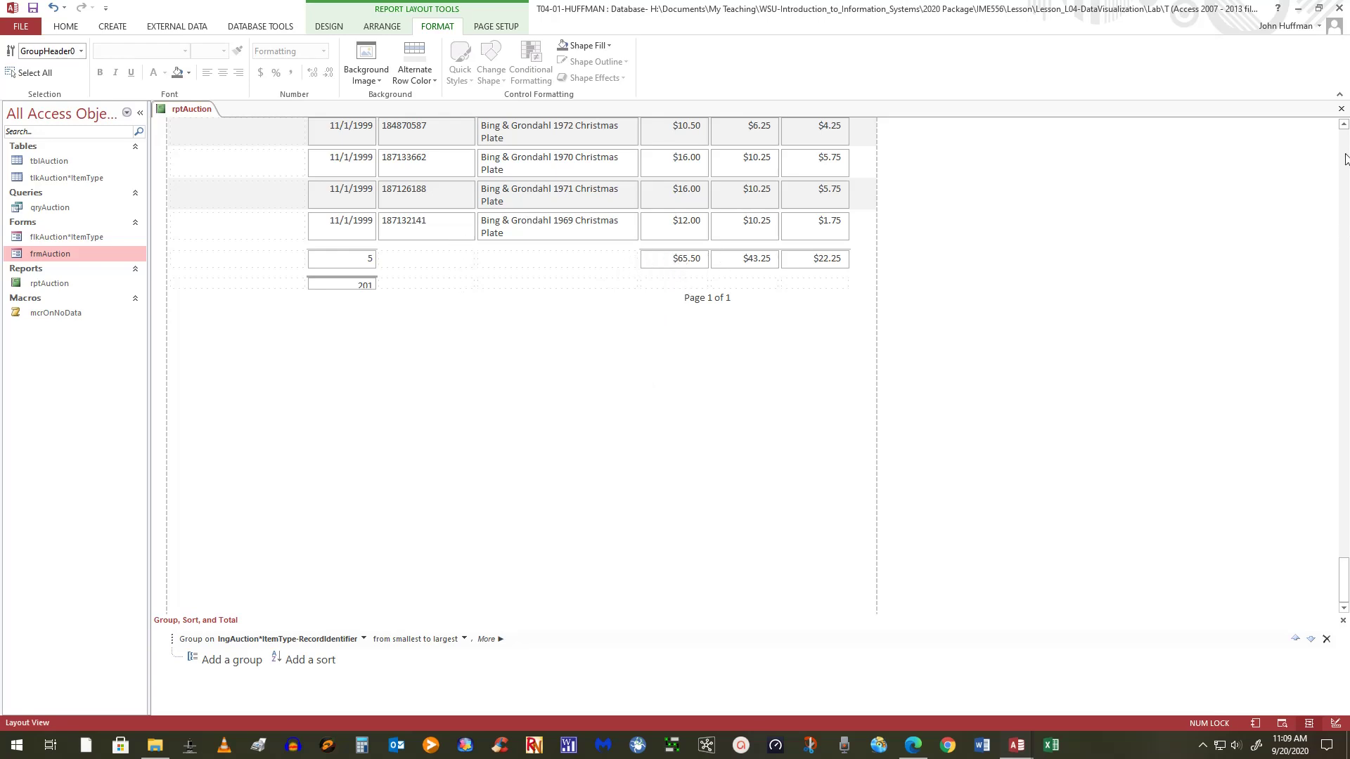
click(1342, 126)
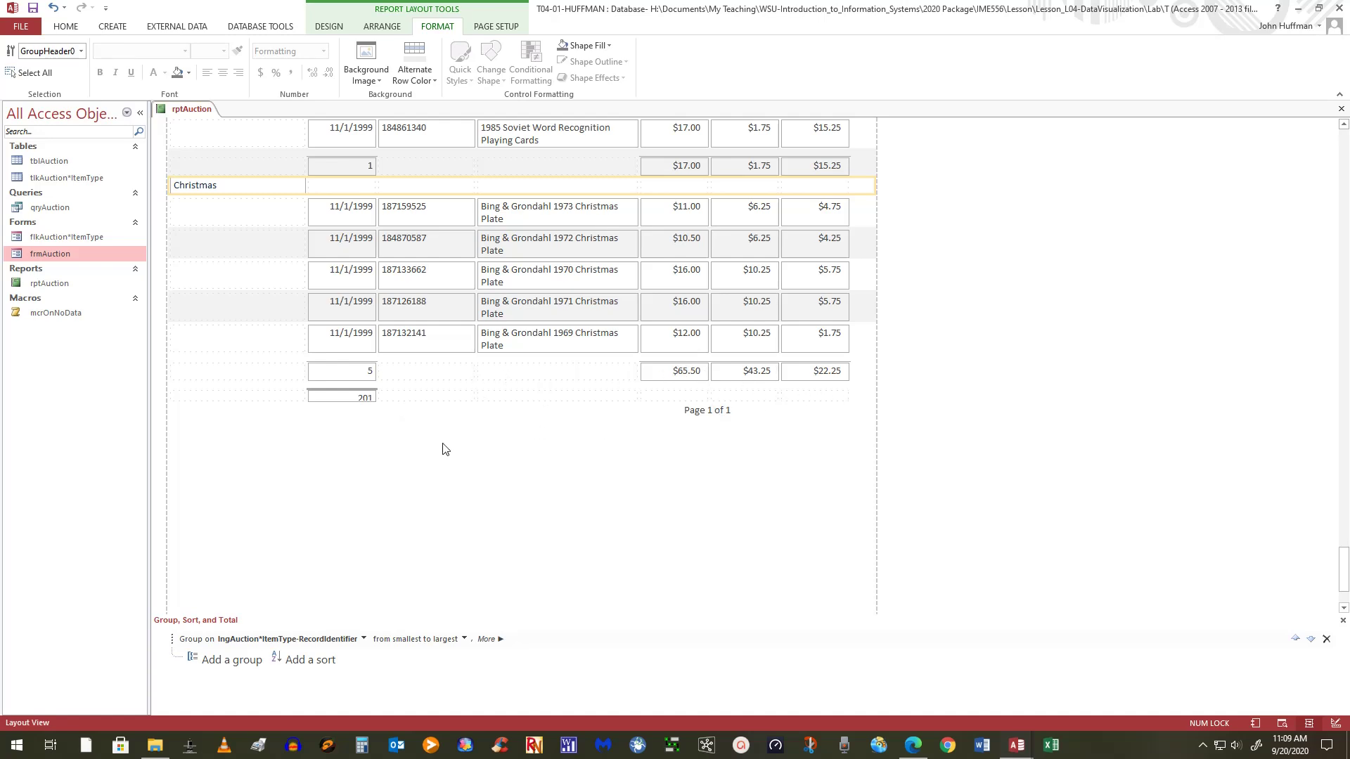
click(352, 400)
drag(353, 400, 350, 411)
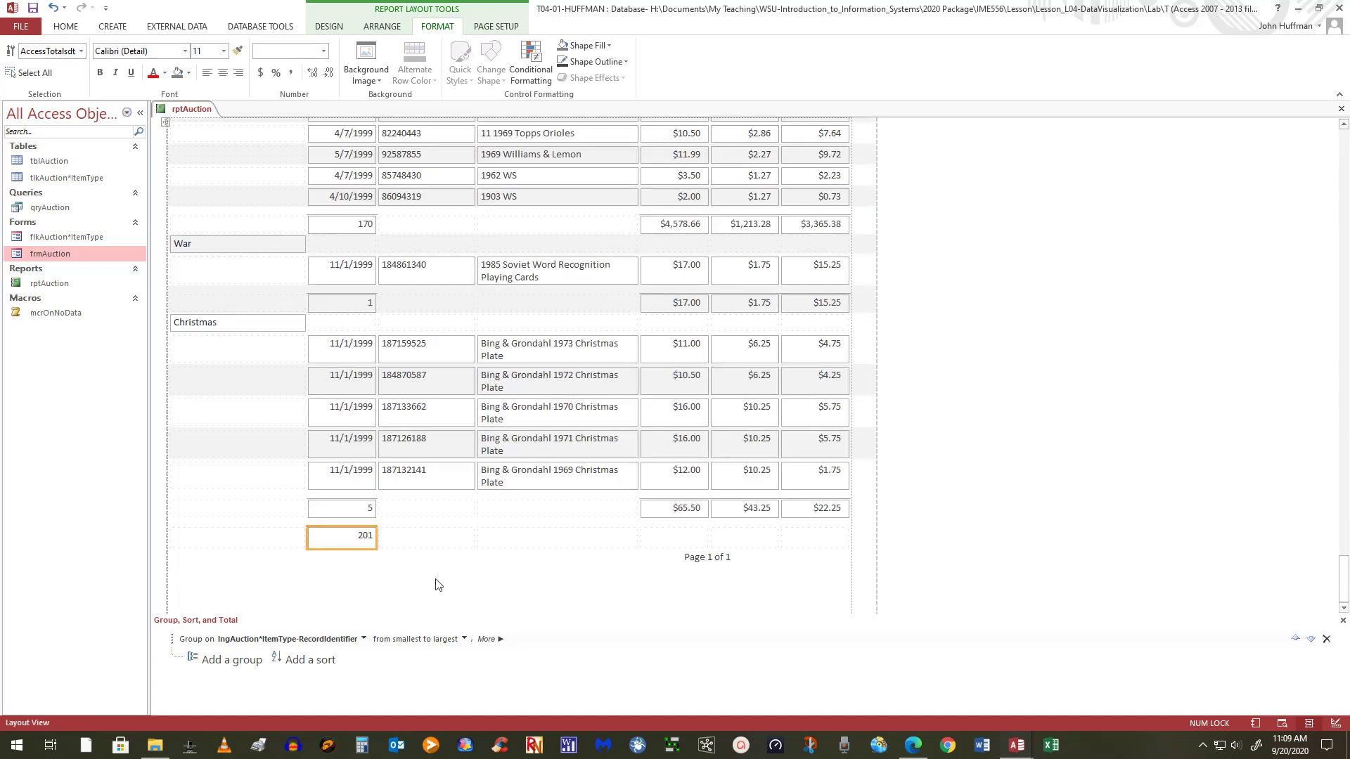
click(461, 582)
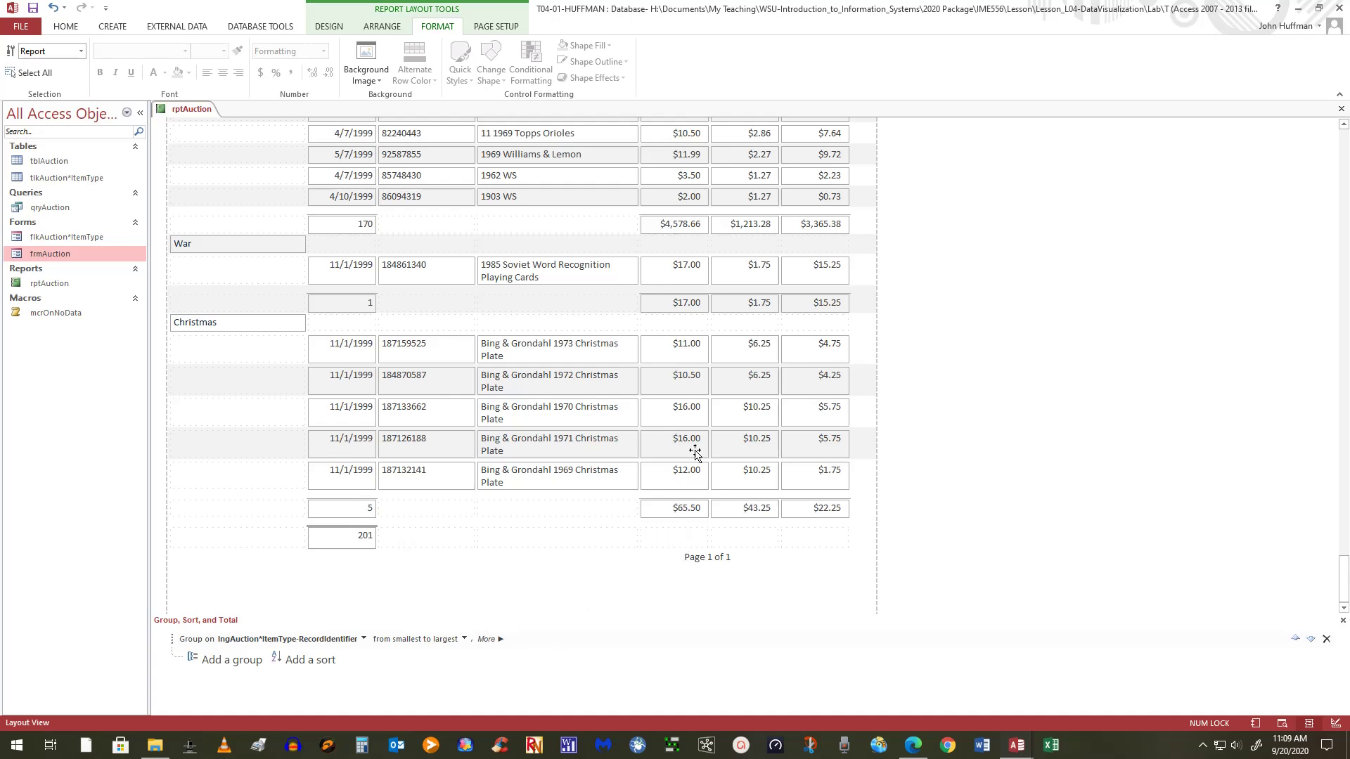
Step: Add a grand total for the Sale field's Sum at the end of the report
click(488, 639)
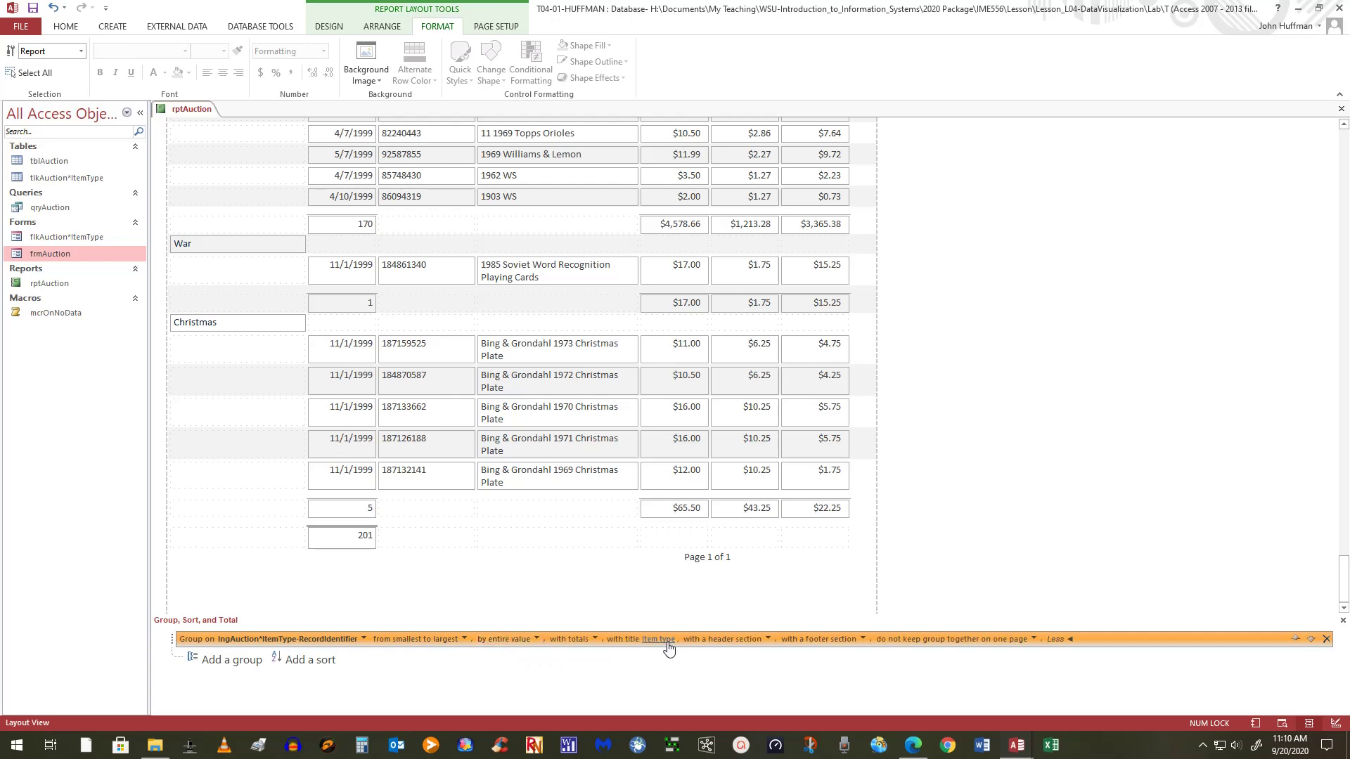
click(595, 639)
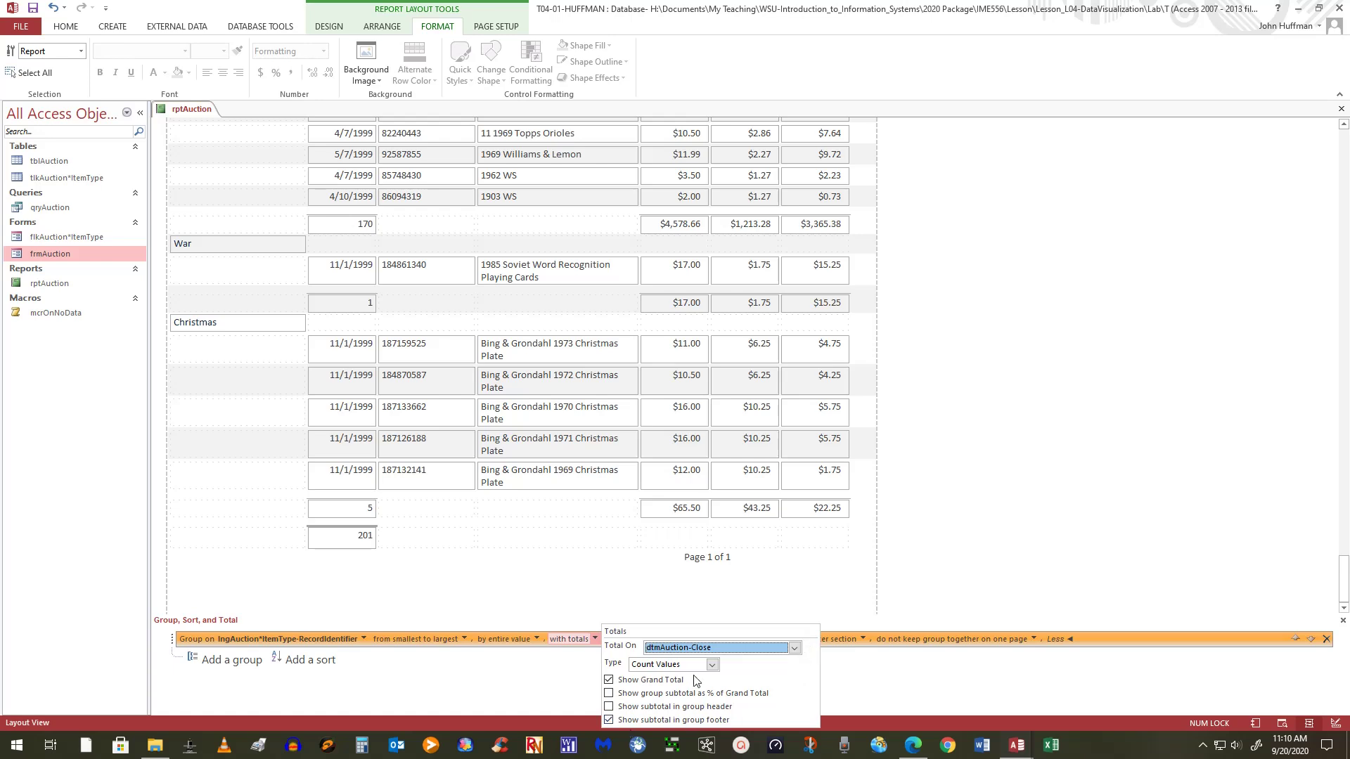
click(795, 647)
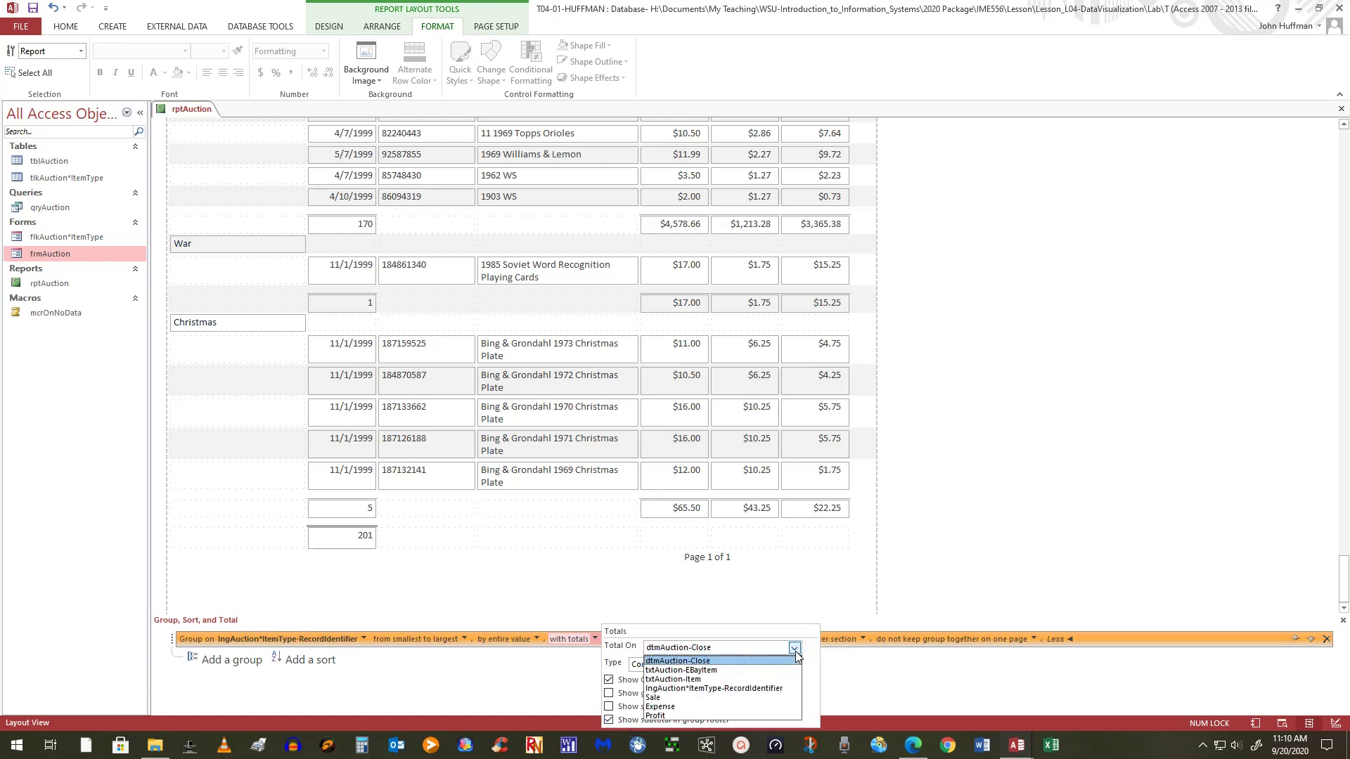
click(655, 698)
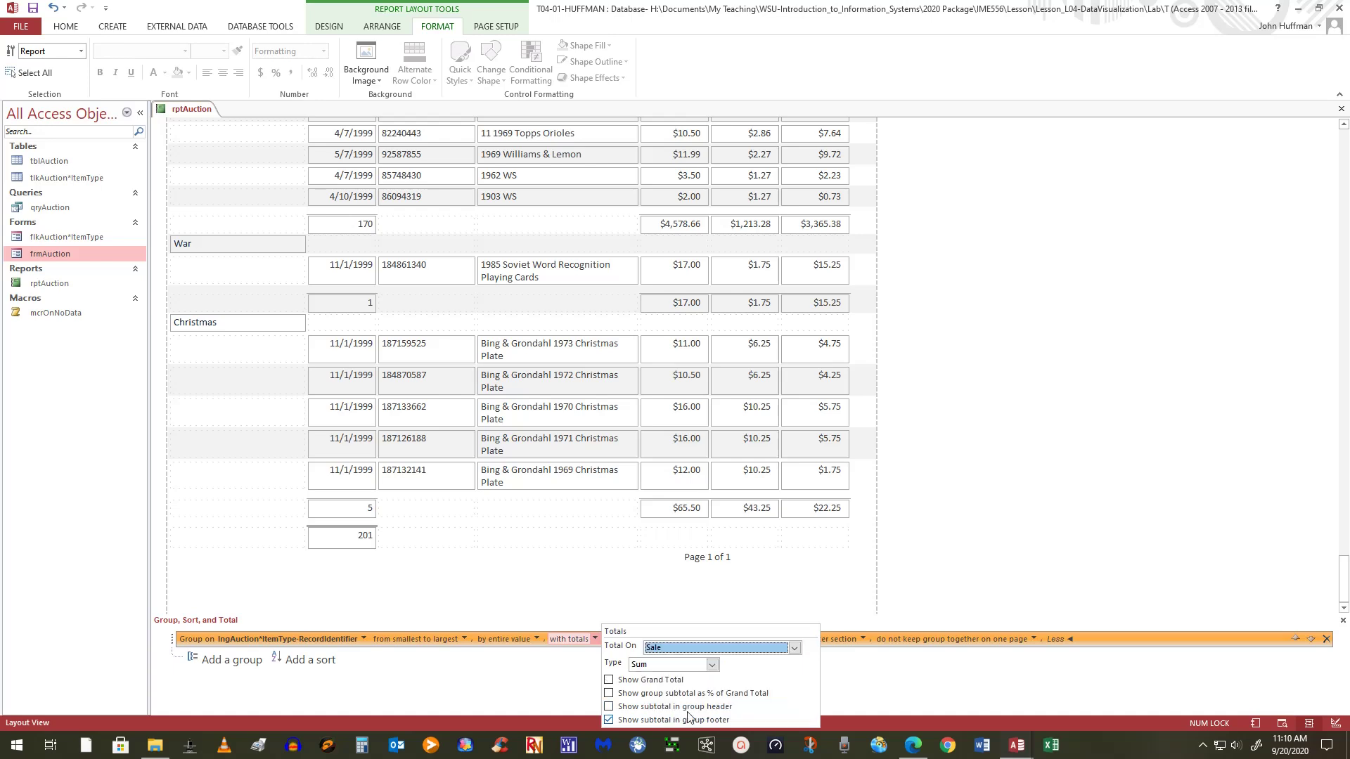
click(608, 680)
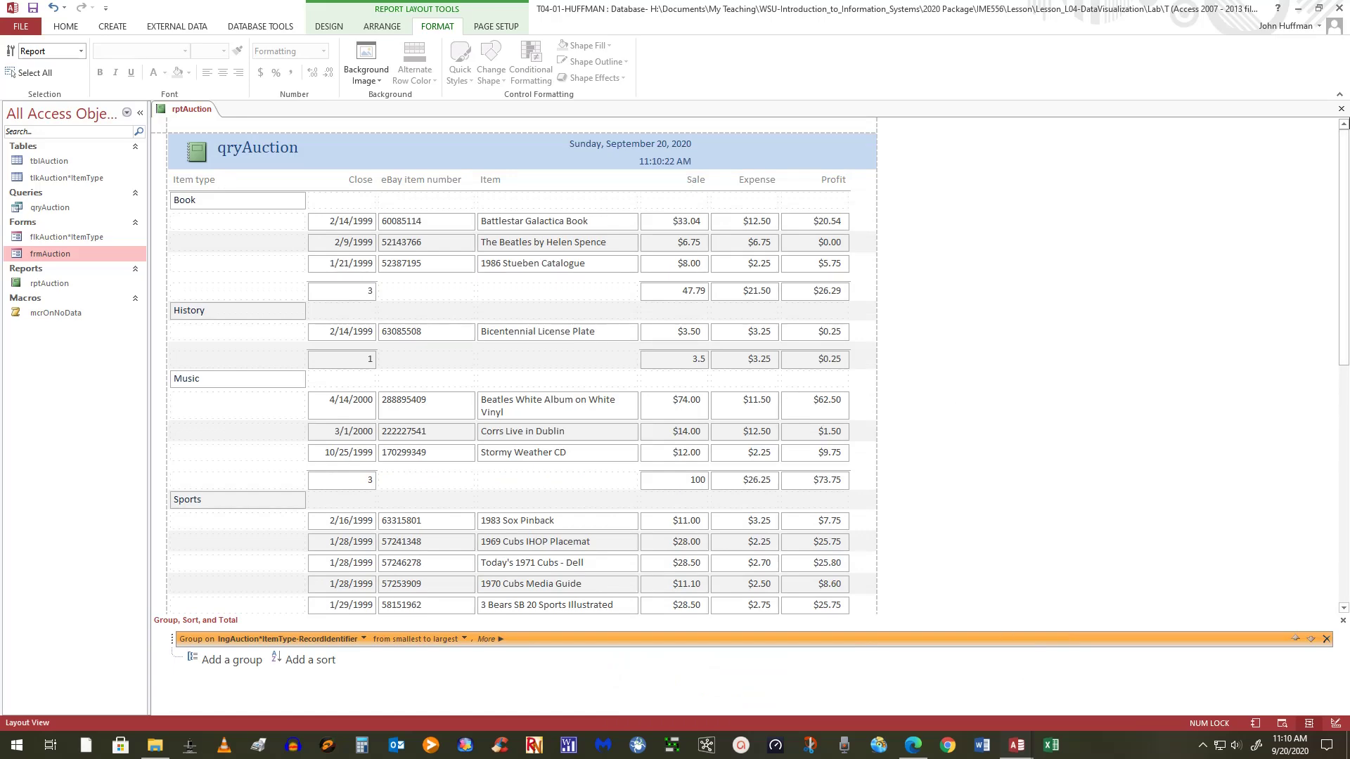
drag(1344, 169, 1347, 554)
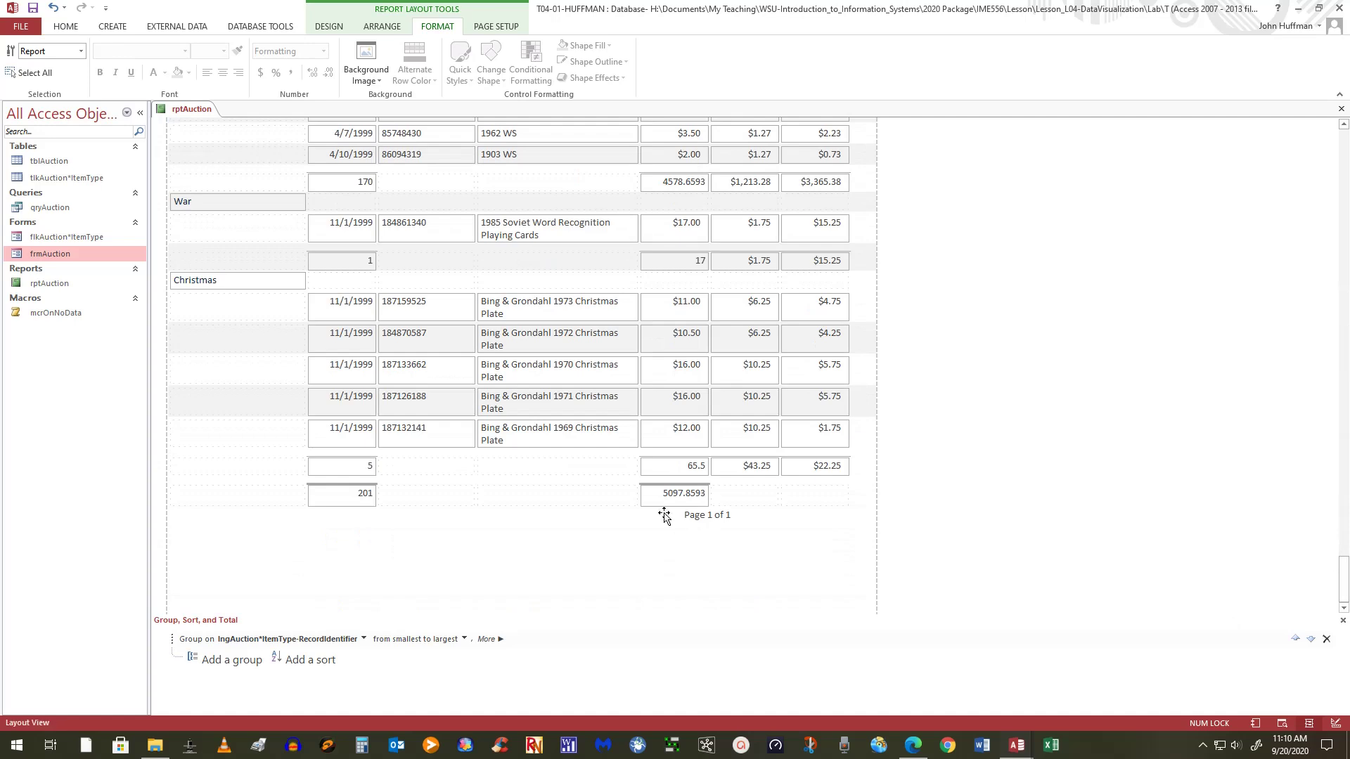
Step: Add a grand total for the Expense field's Sum at the end of the report
click(489, 639)
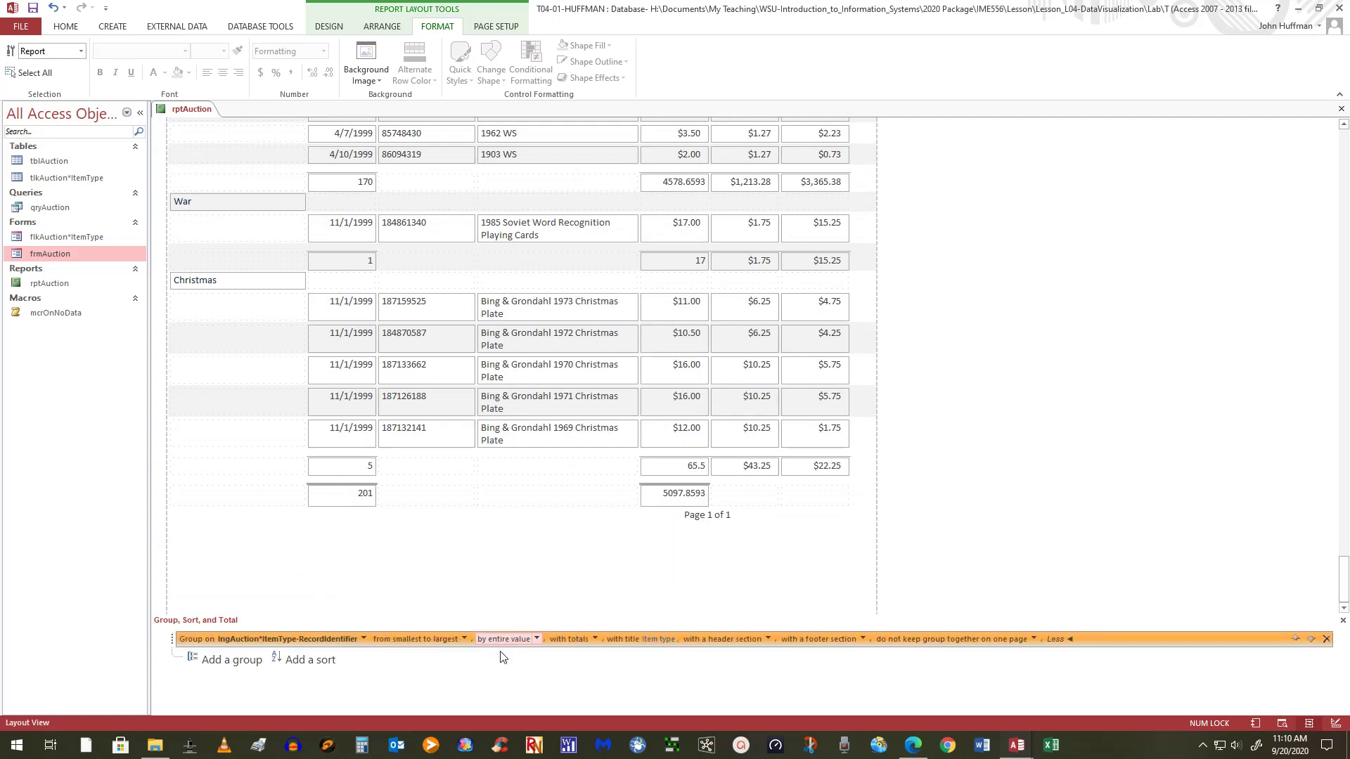
click(595, 640)
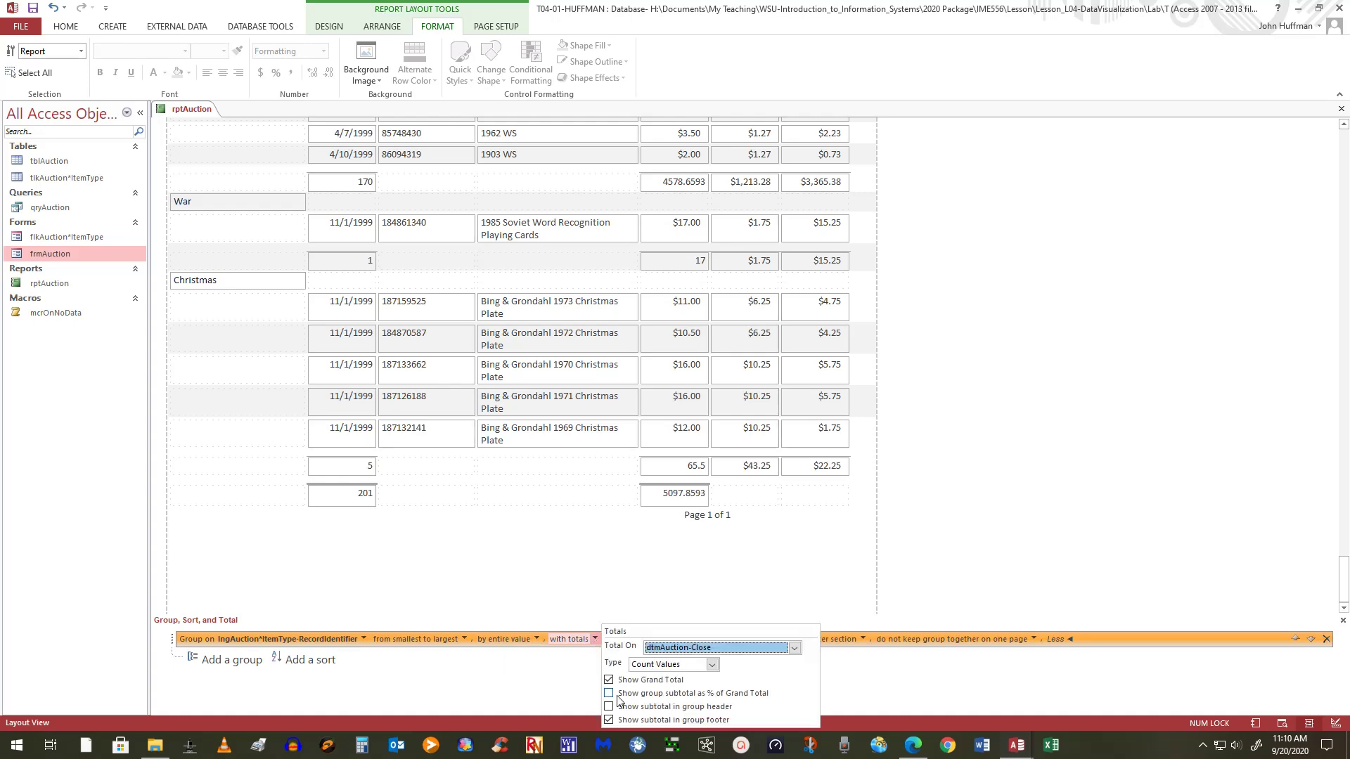
click(794, 649)
click(717, 708)
click(609, 680)
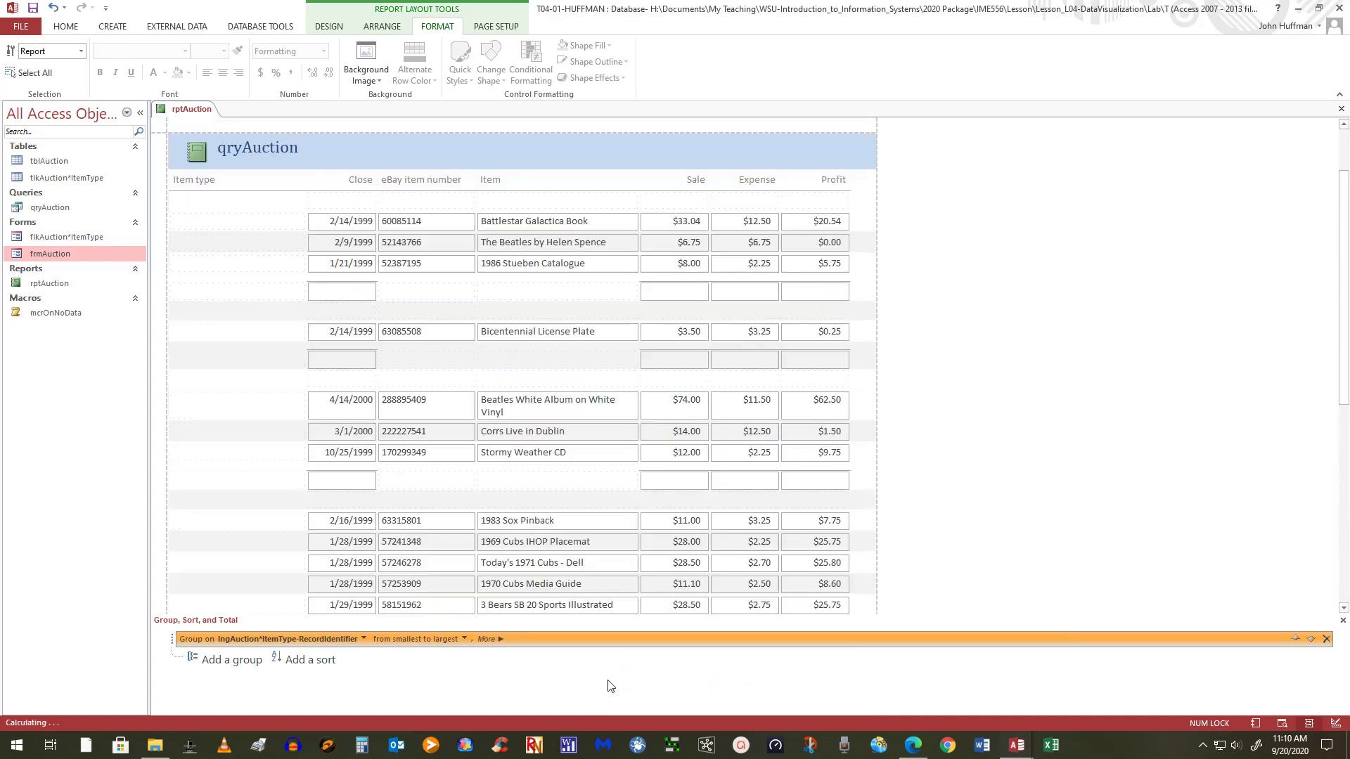
Step: Add a grand total for the Profit field's Sum at the end of the report
click(486, 639)
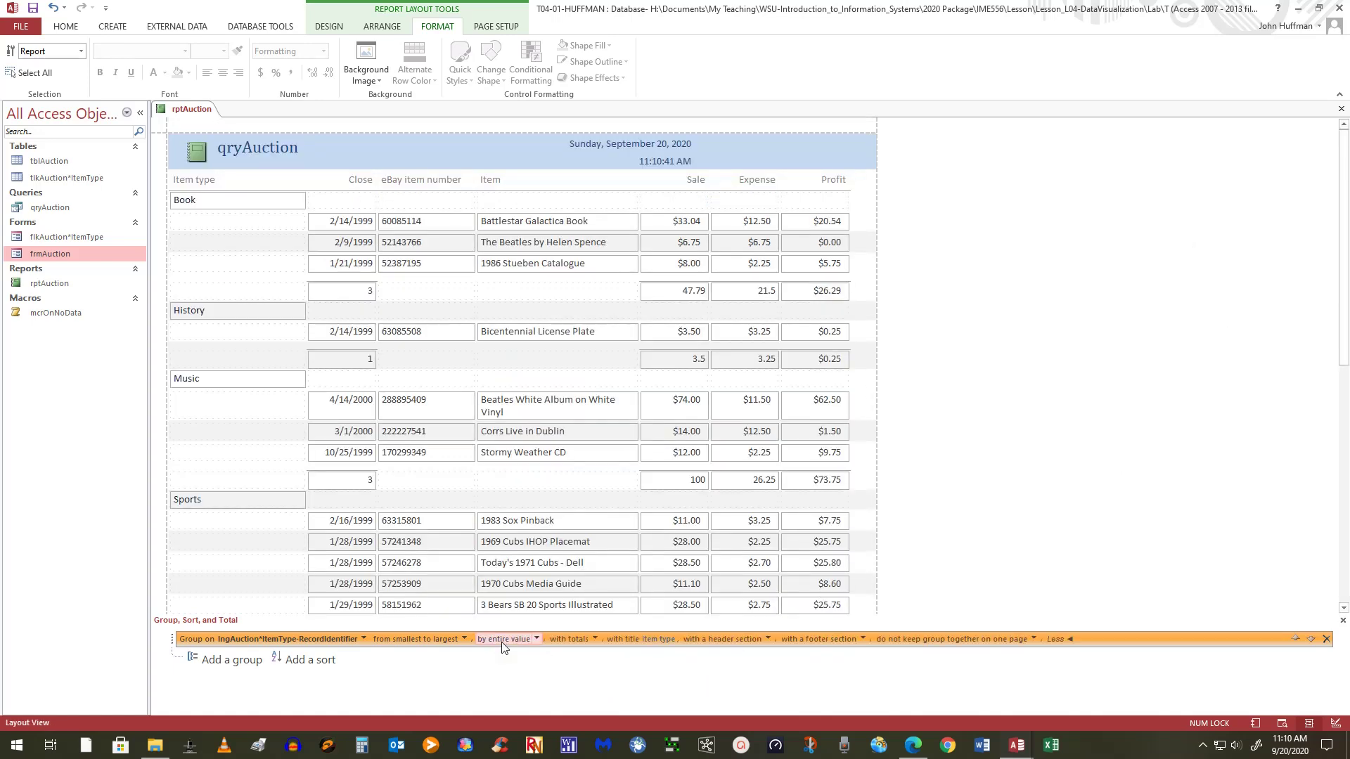
click(598, 641)
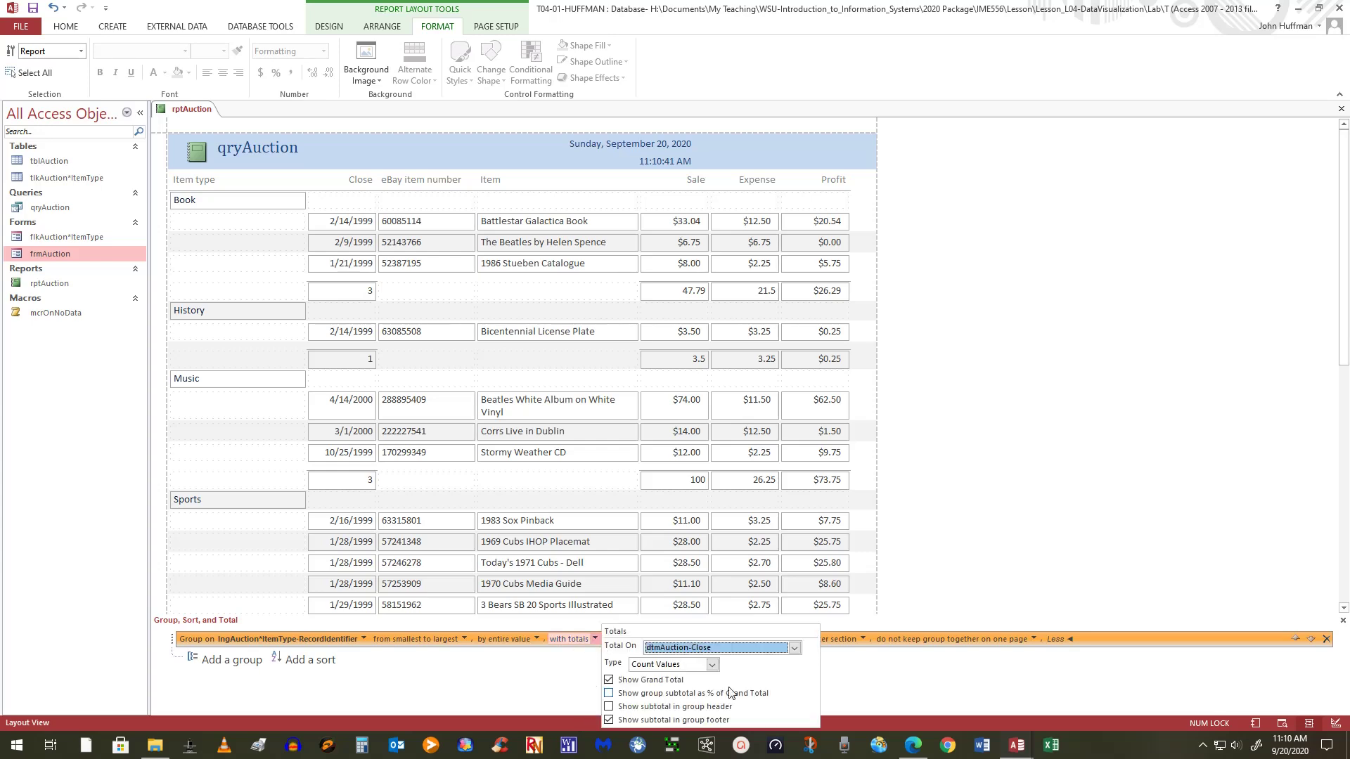
click(794, 648)
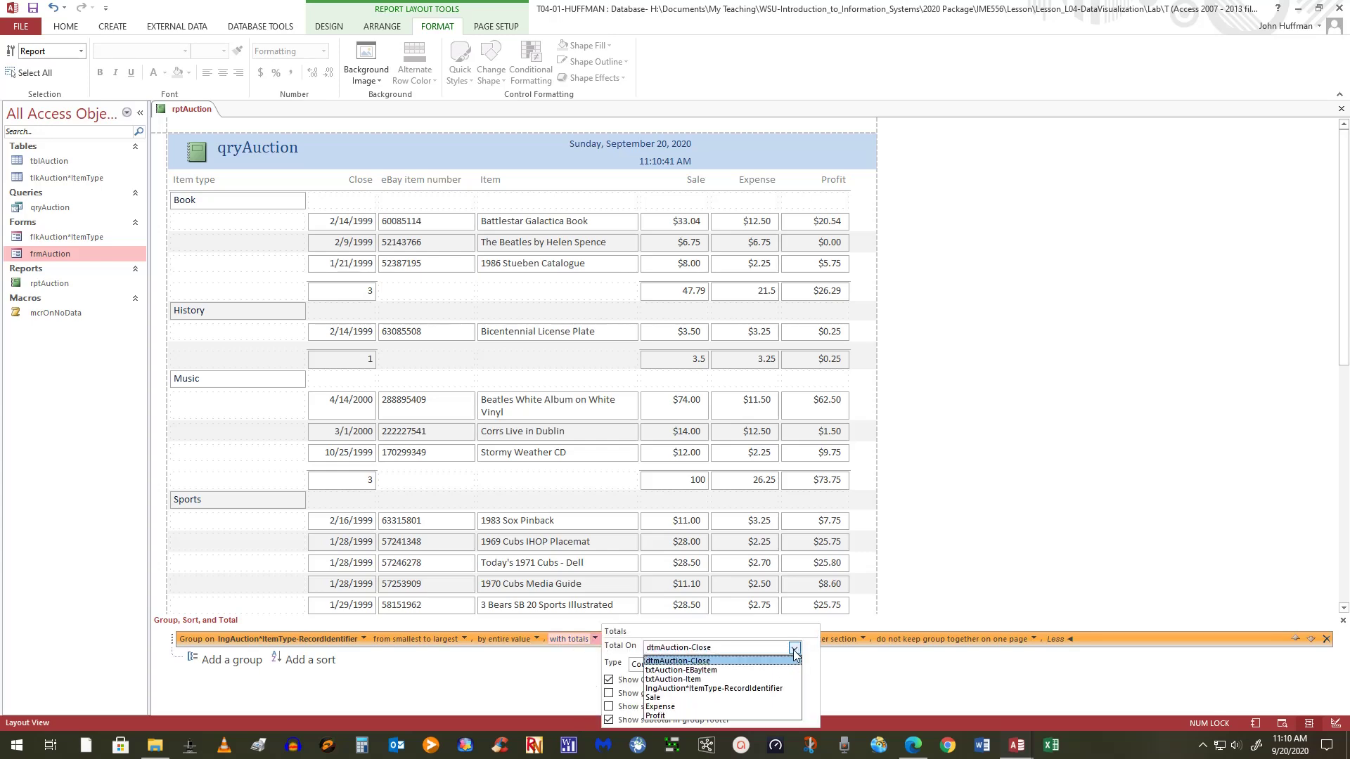
click(696, 715)
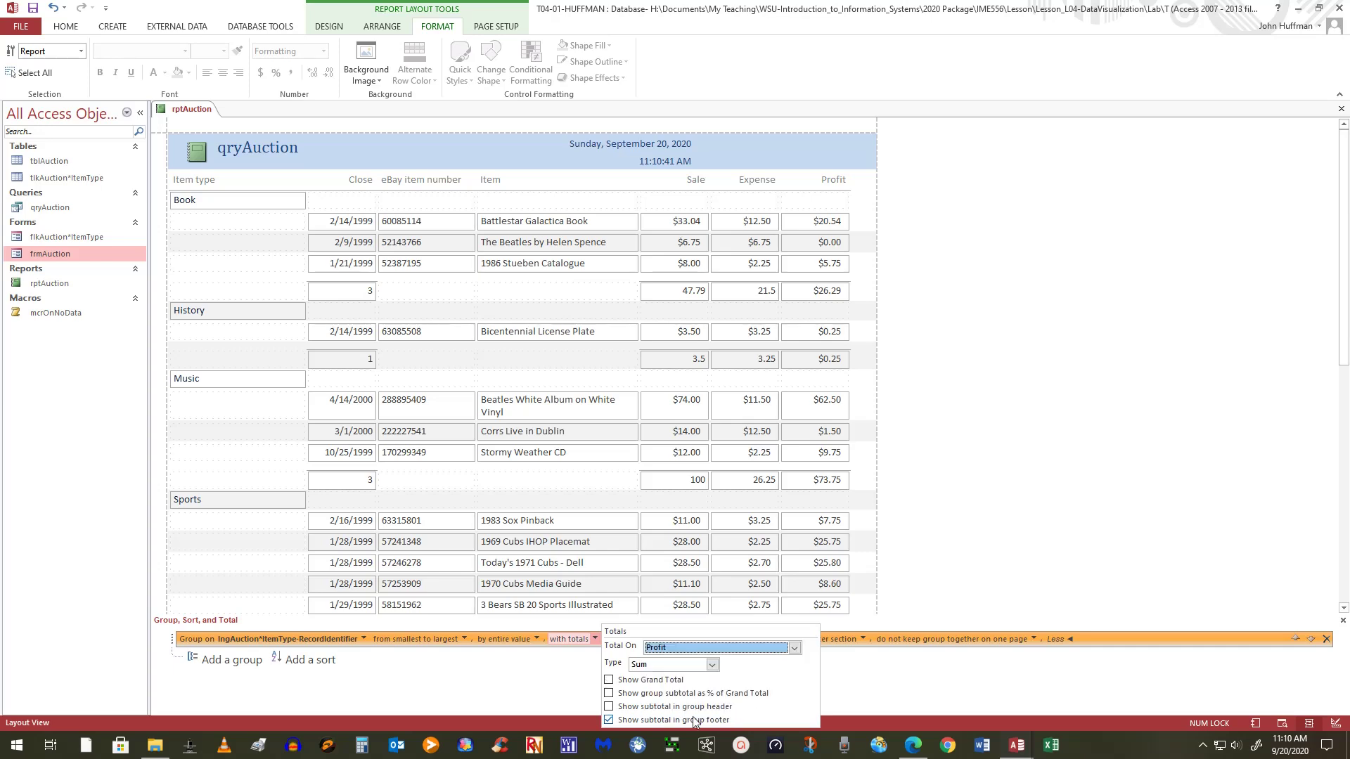
click(609, 681)
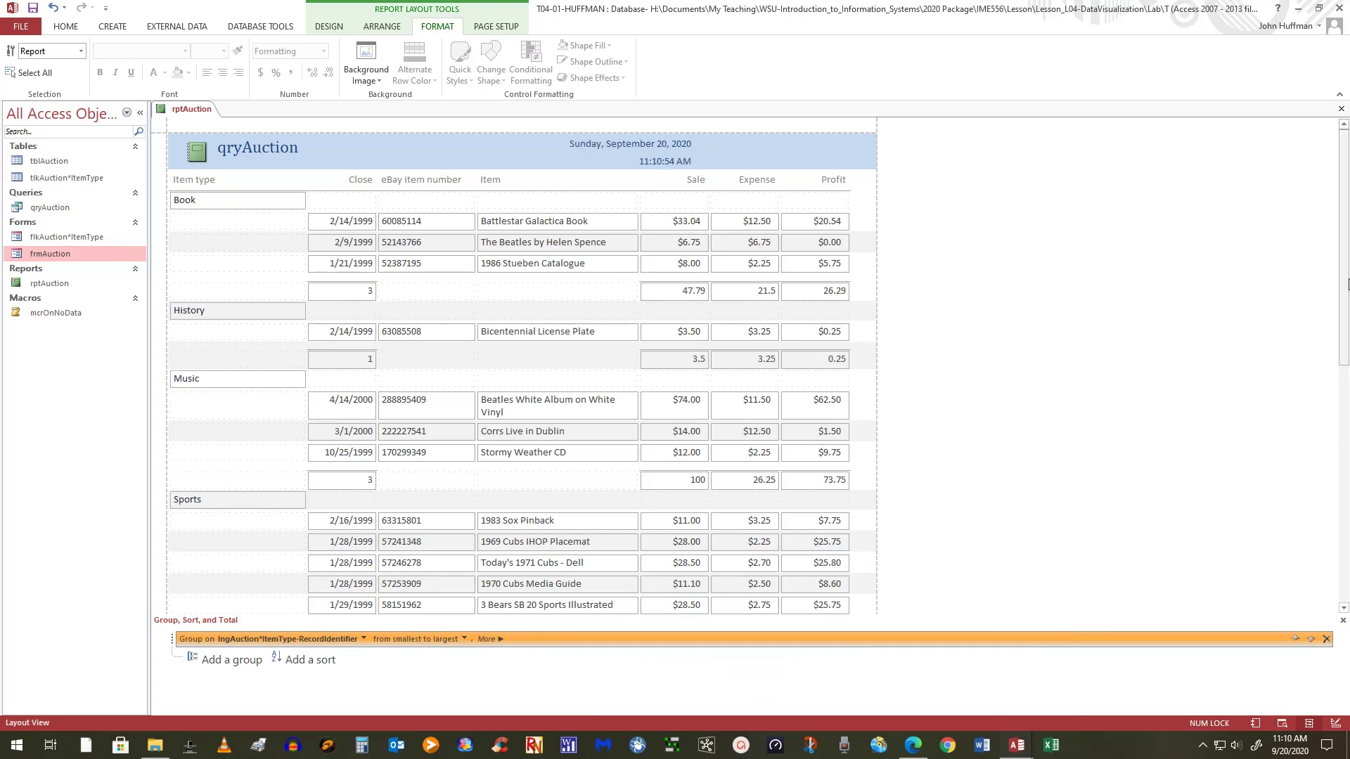
Step: Format the Sale, Expense and Profit grand totals at the end of the report as Currency
drag(1348, 317, 1344, 658)
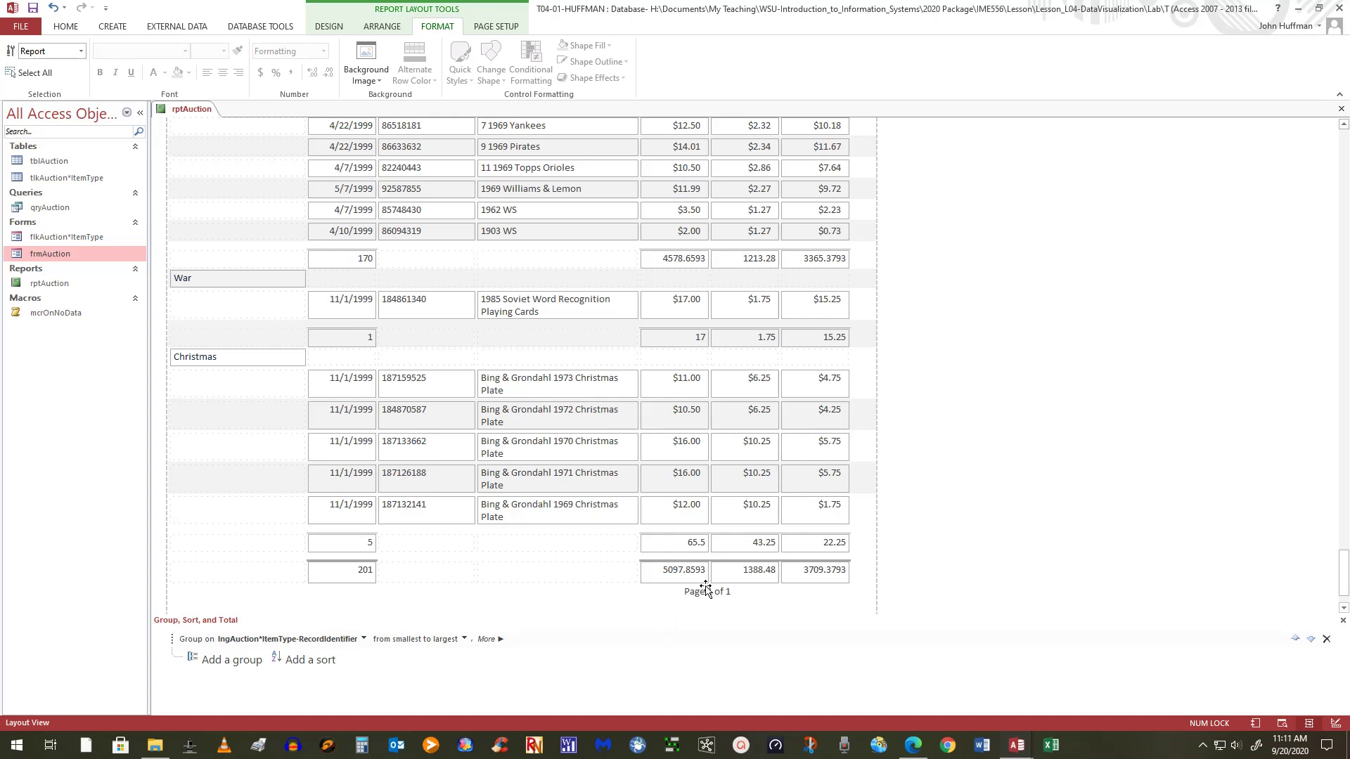
click(674, 573)
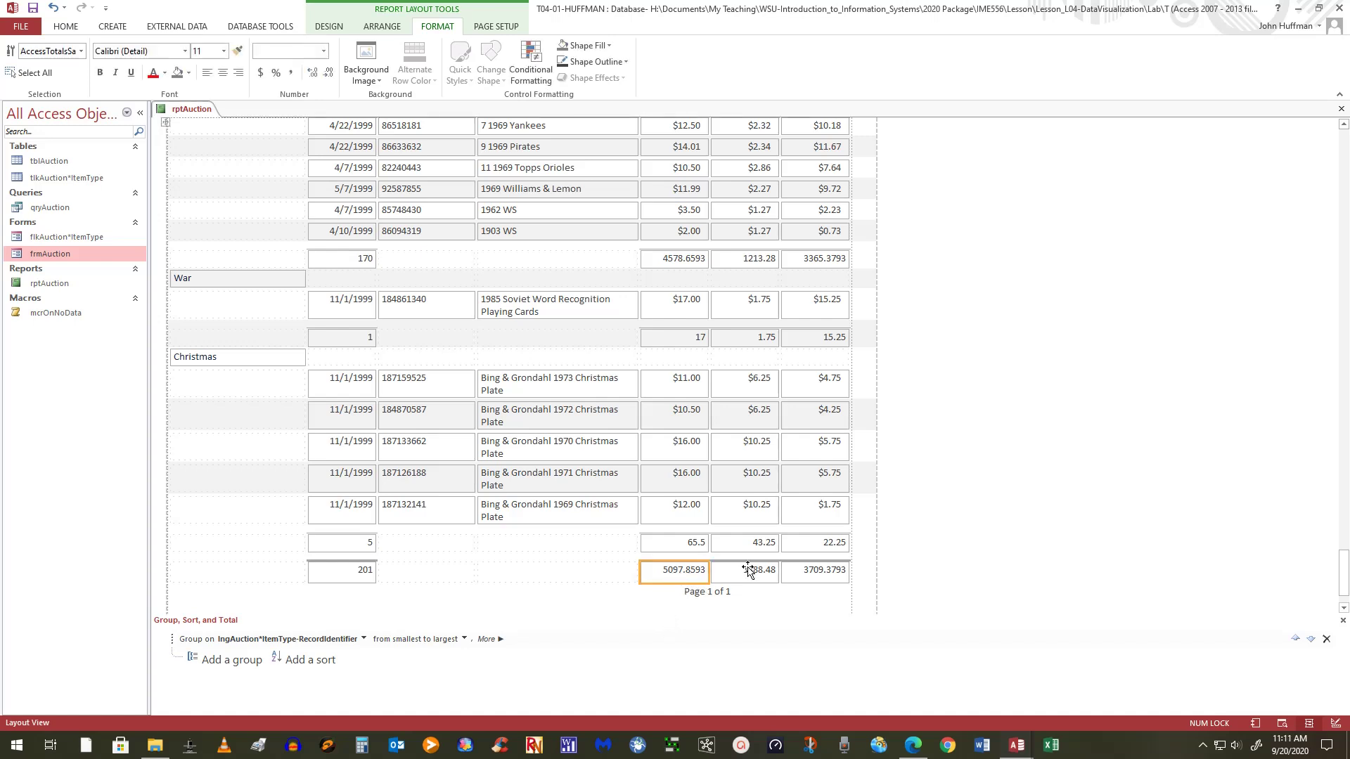
shift+click(751, 571)
shift+click(840, 573)
click(260, 73)
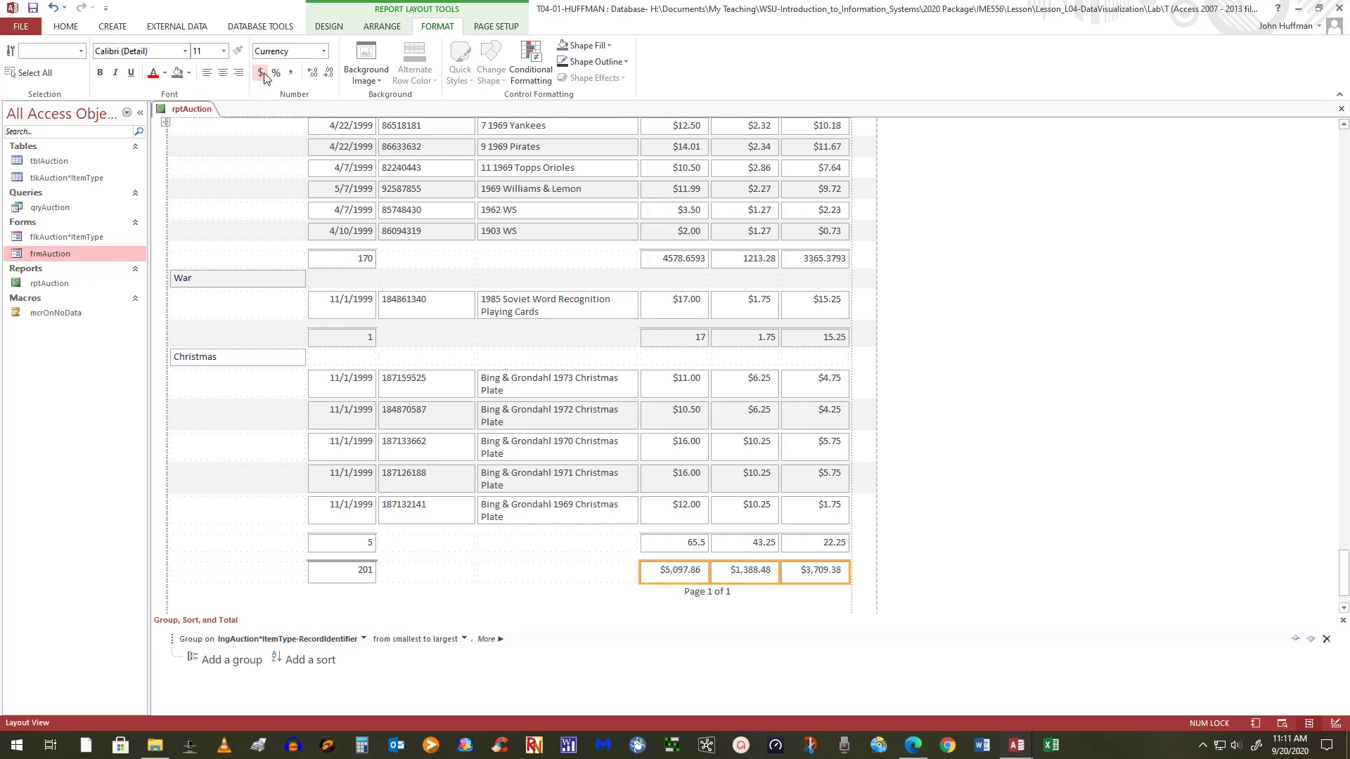
Step: Reapply the Currency format to the Sale, Expense and Profit subtotals in the item type group footer
click(687, 547)
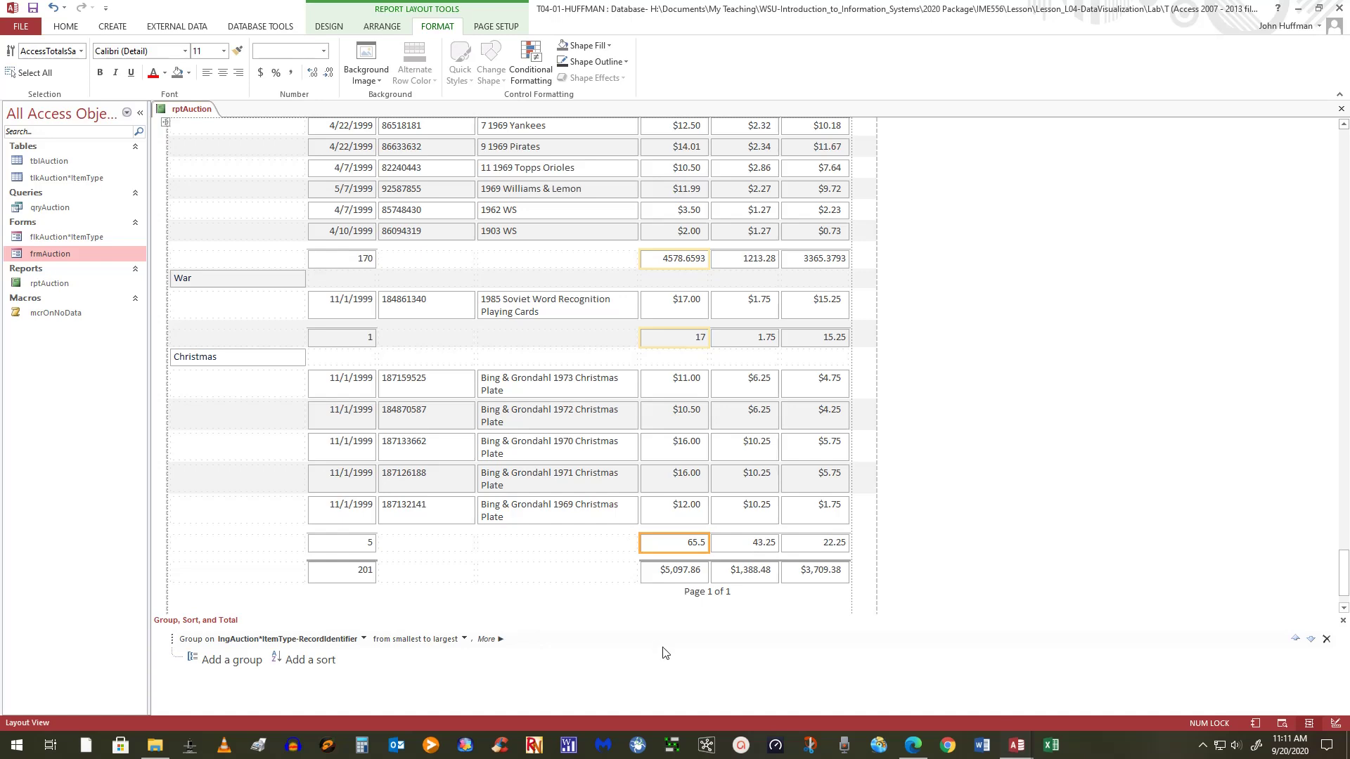
click(863, 484)
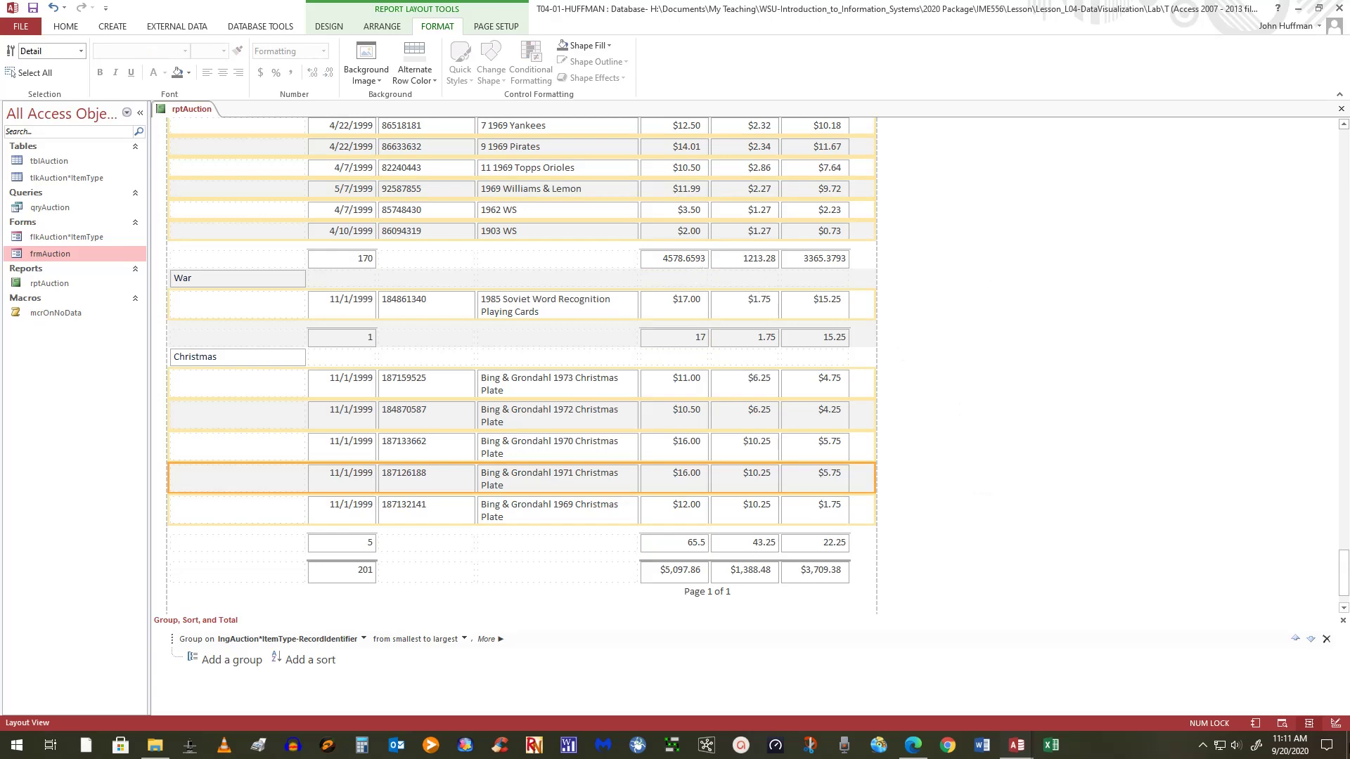
drag(1343, 573, 1325, 94)
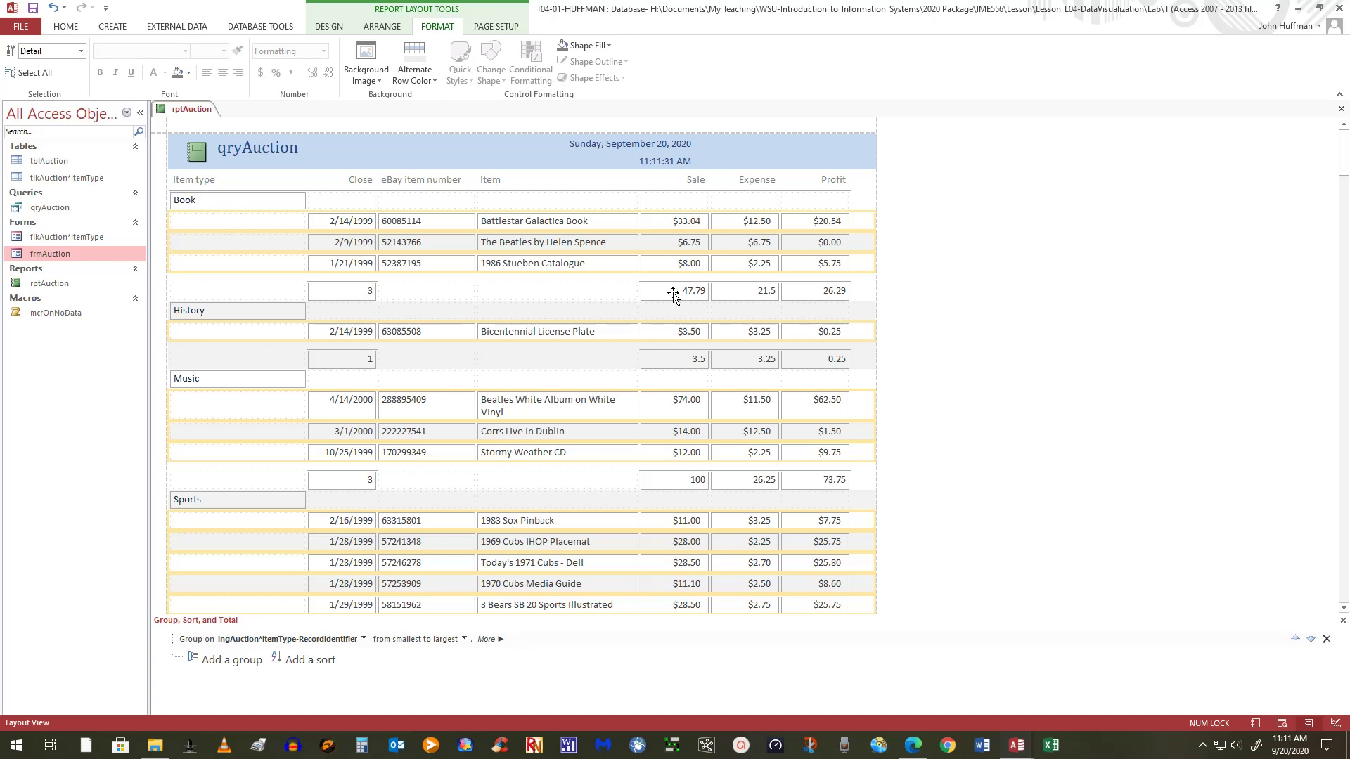
click(672, 294)
shift+click(752, 294)
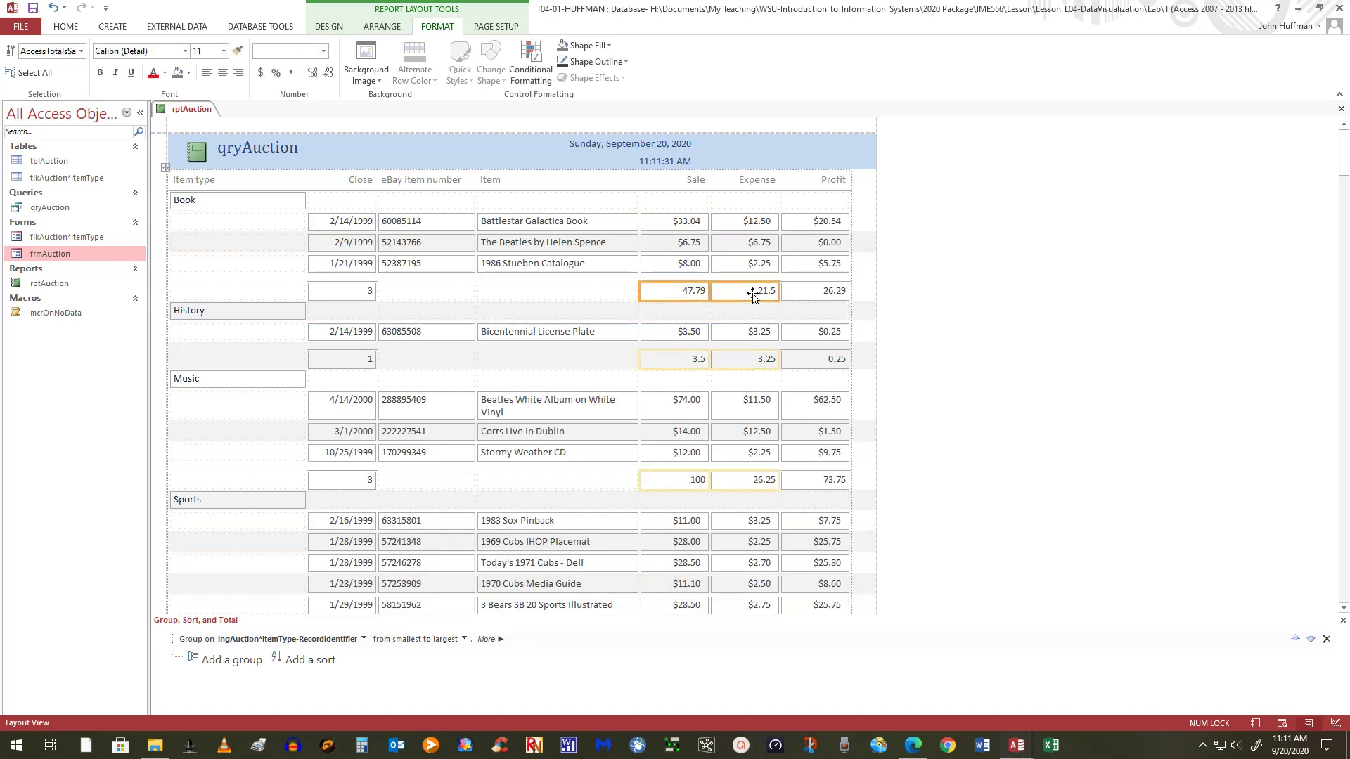
shift+click(825, 292)
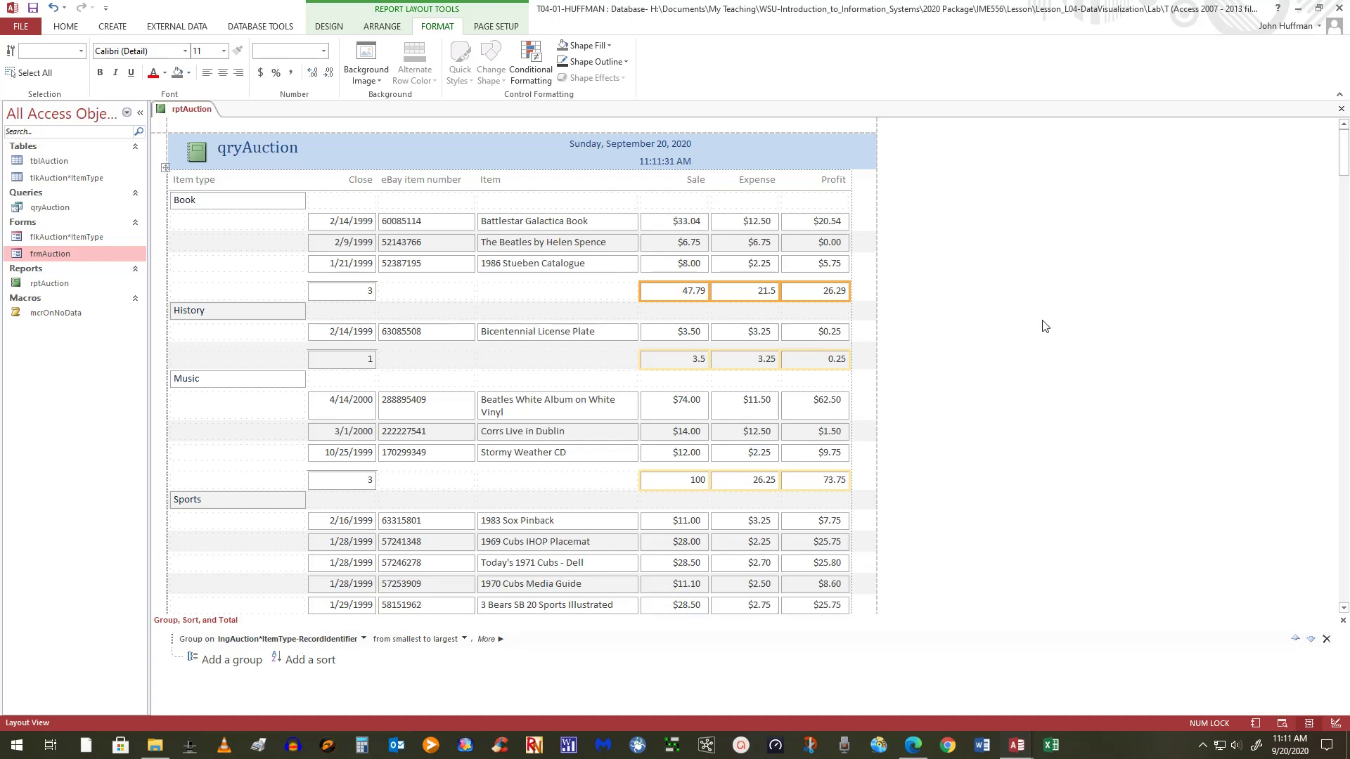
click(260, 73)
click(1114, 380)
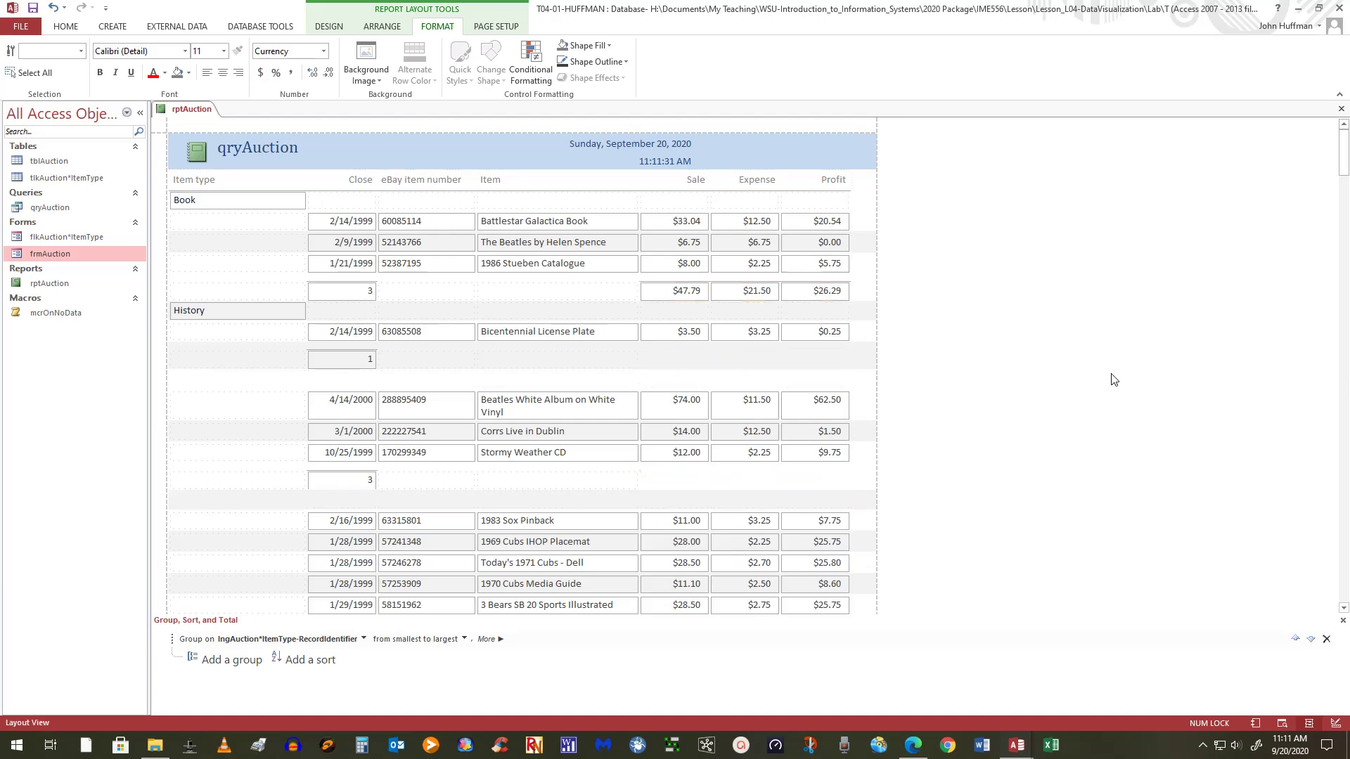
Step: Check the totals at the end of the report and save the report
drag(1343, 163, 1343, 576)
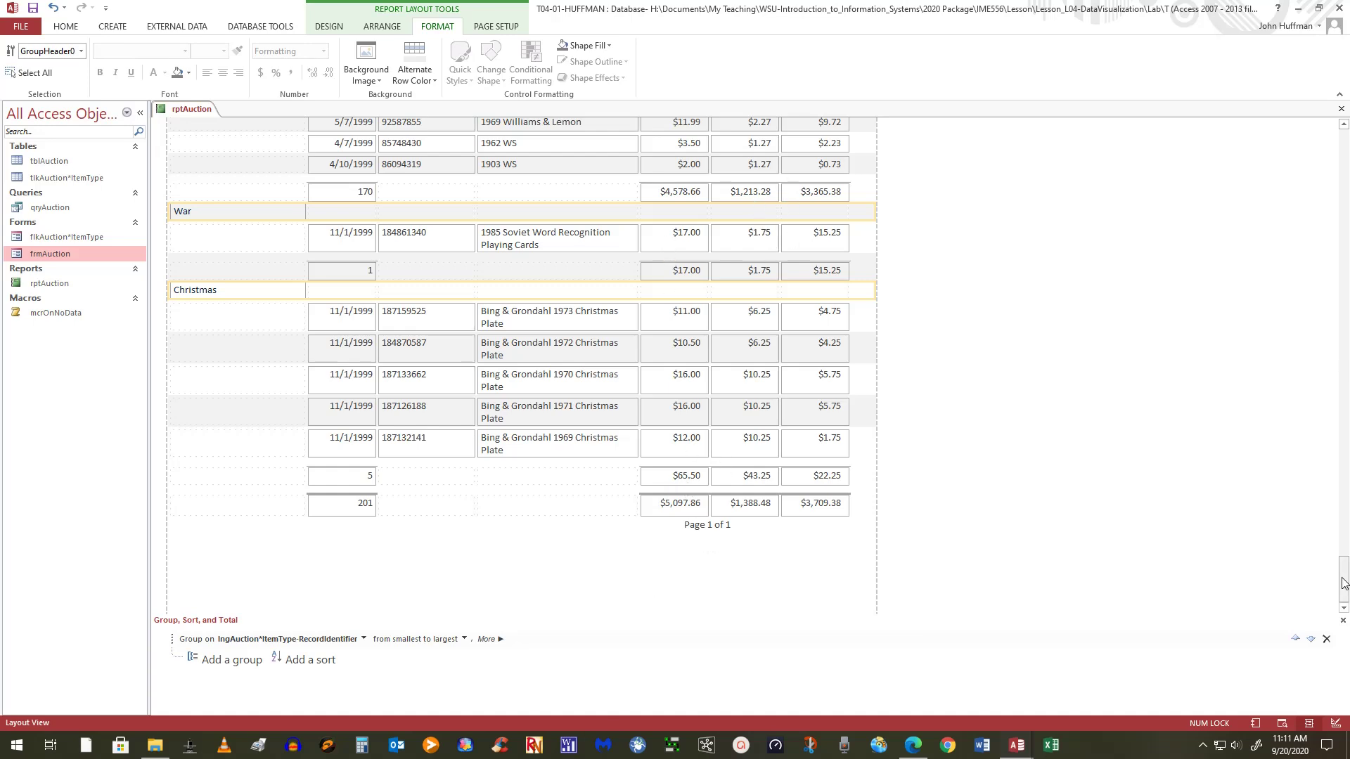
drag(1342, 584, 1342, 158)
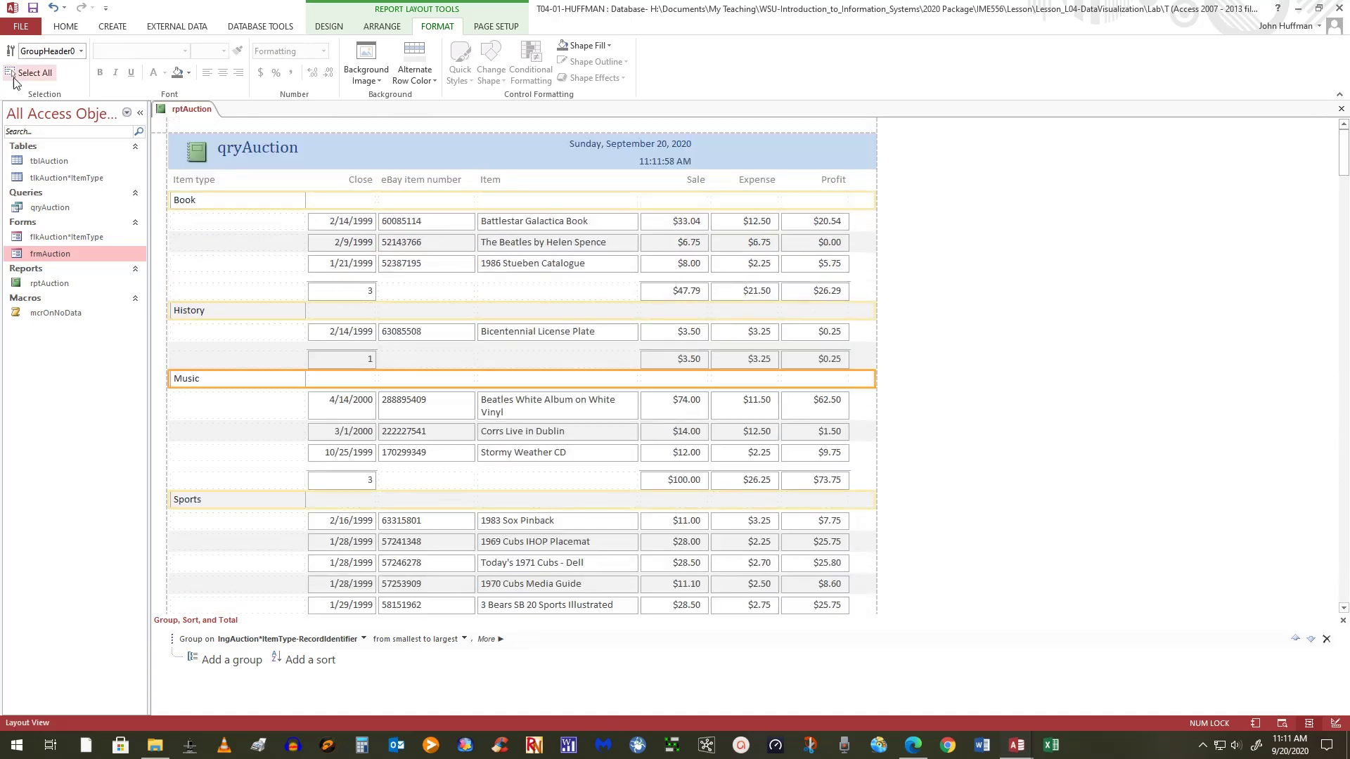
click(34, 9)
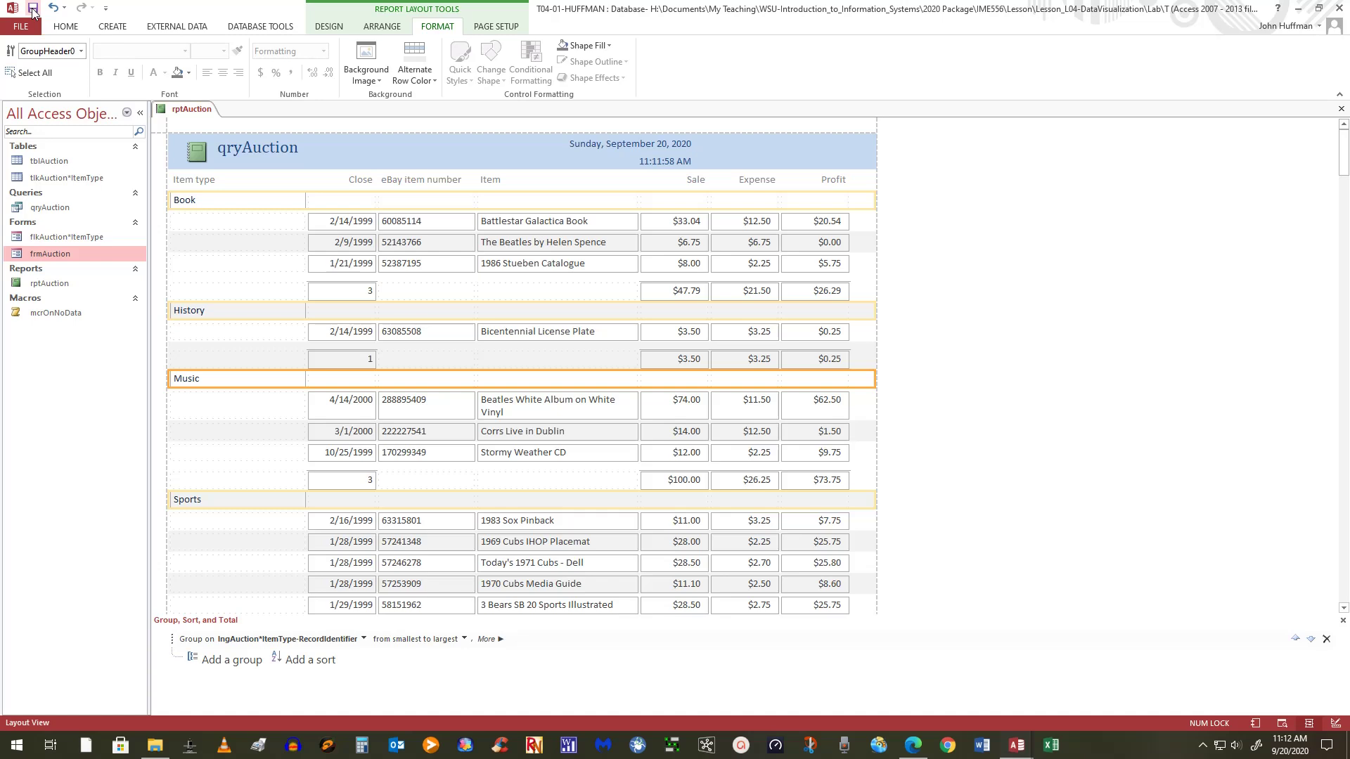
Step: Add a sort on dtmAuction-Close within the item type group, ordered from newest to oldest
click(314, 659)
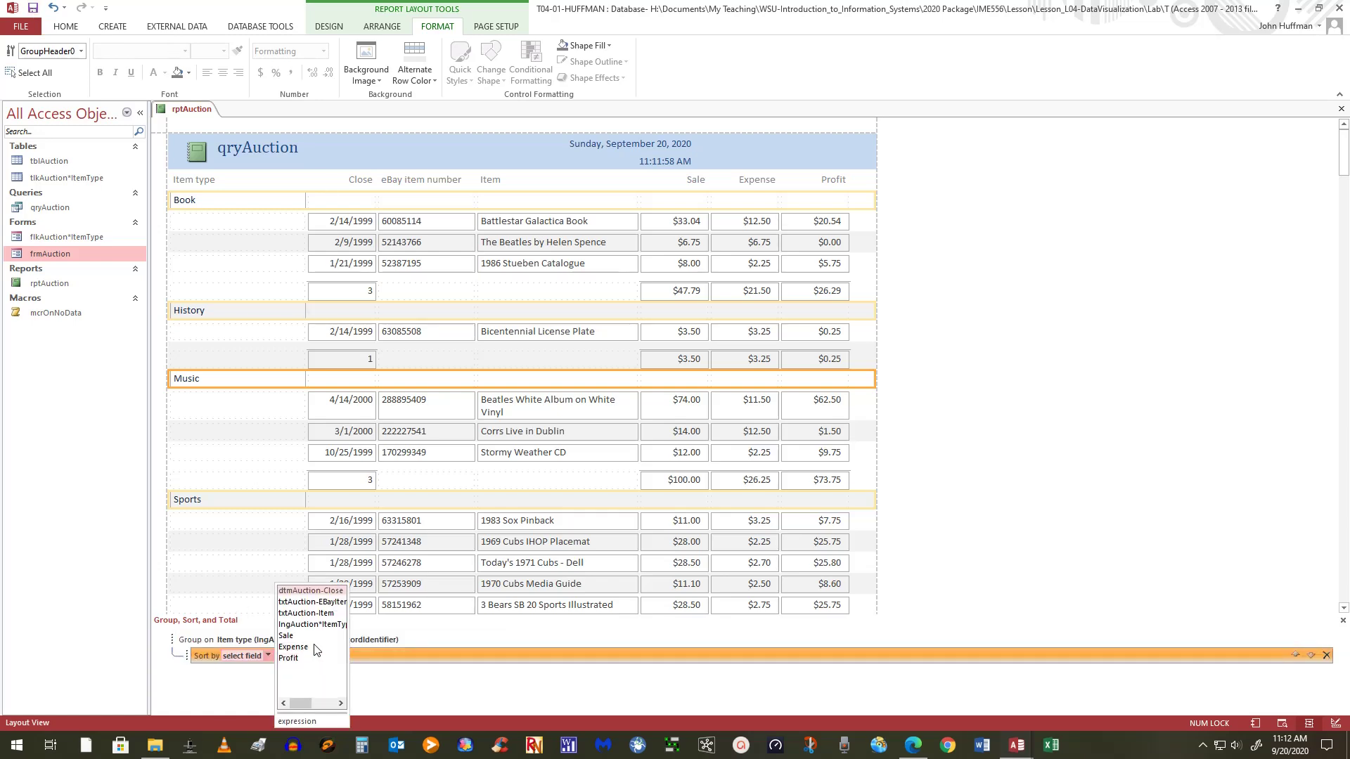
click(325, 592)
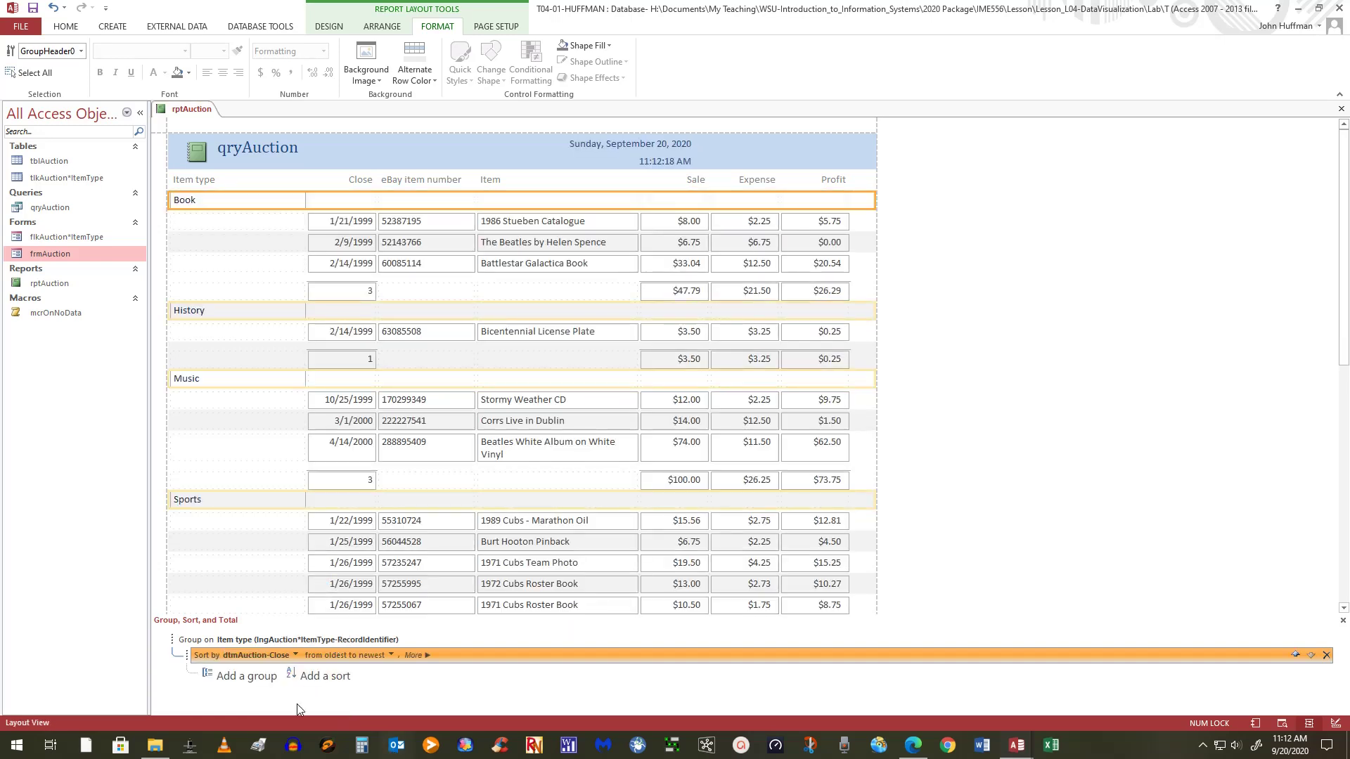
click(390, 655)
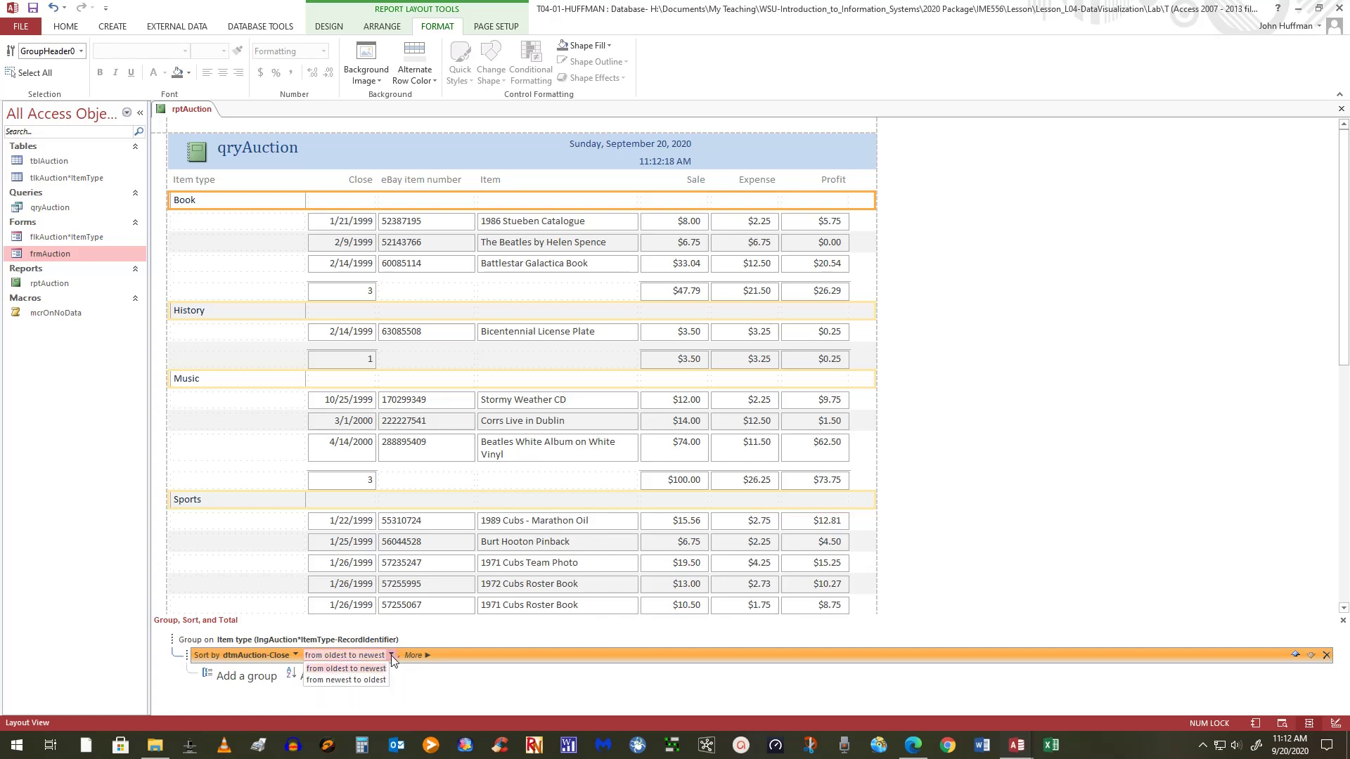
click(359, 683)
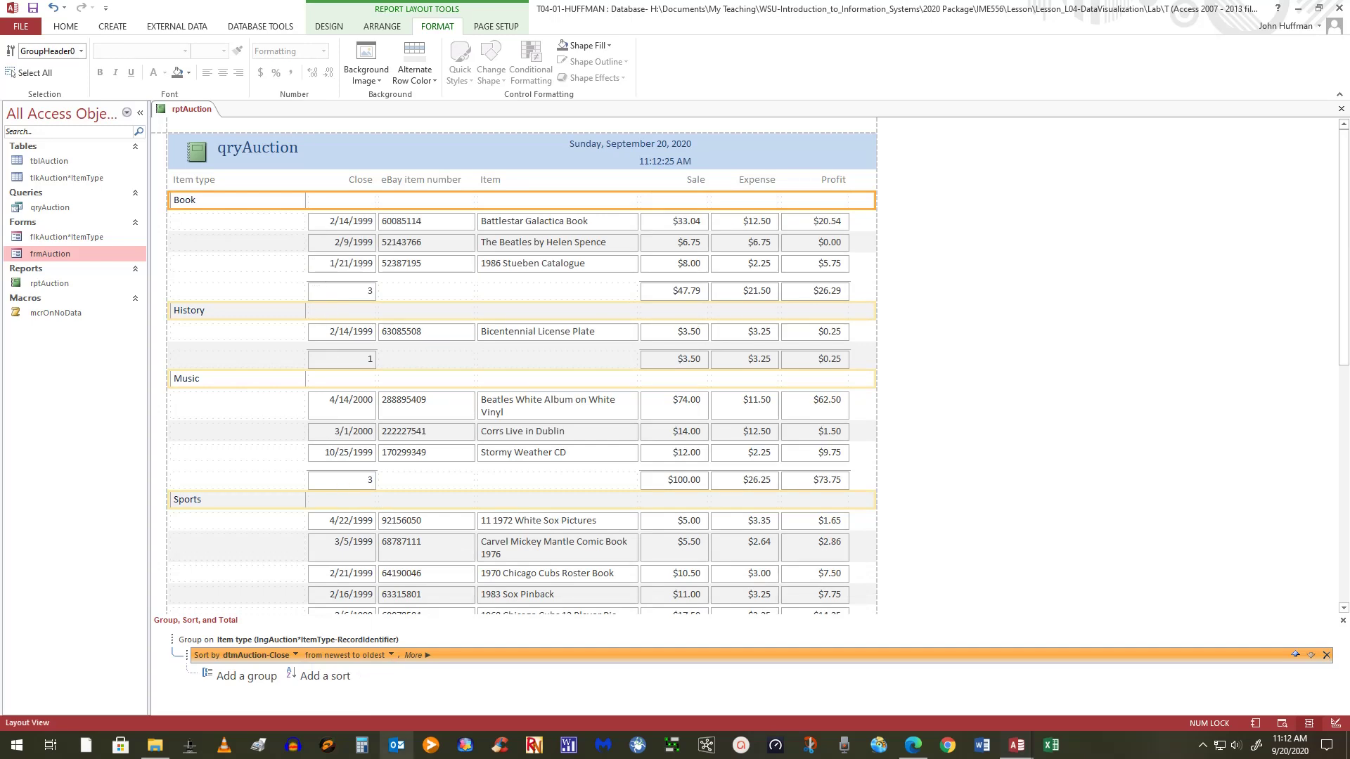
Step: Add a second sort on txtAuction-EBayItem below the close date sort, keeping the order with A on top
click(322, 678)
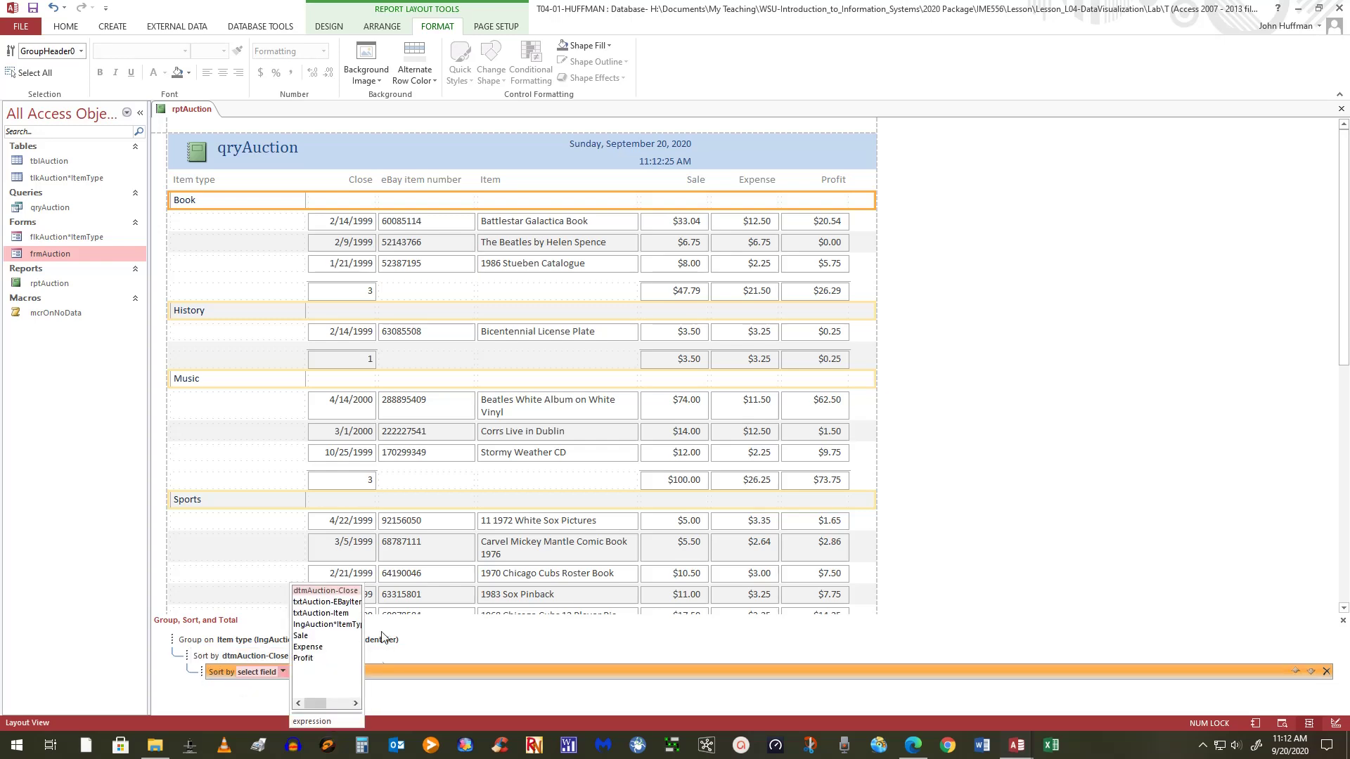
click(344, 603)
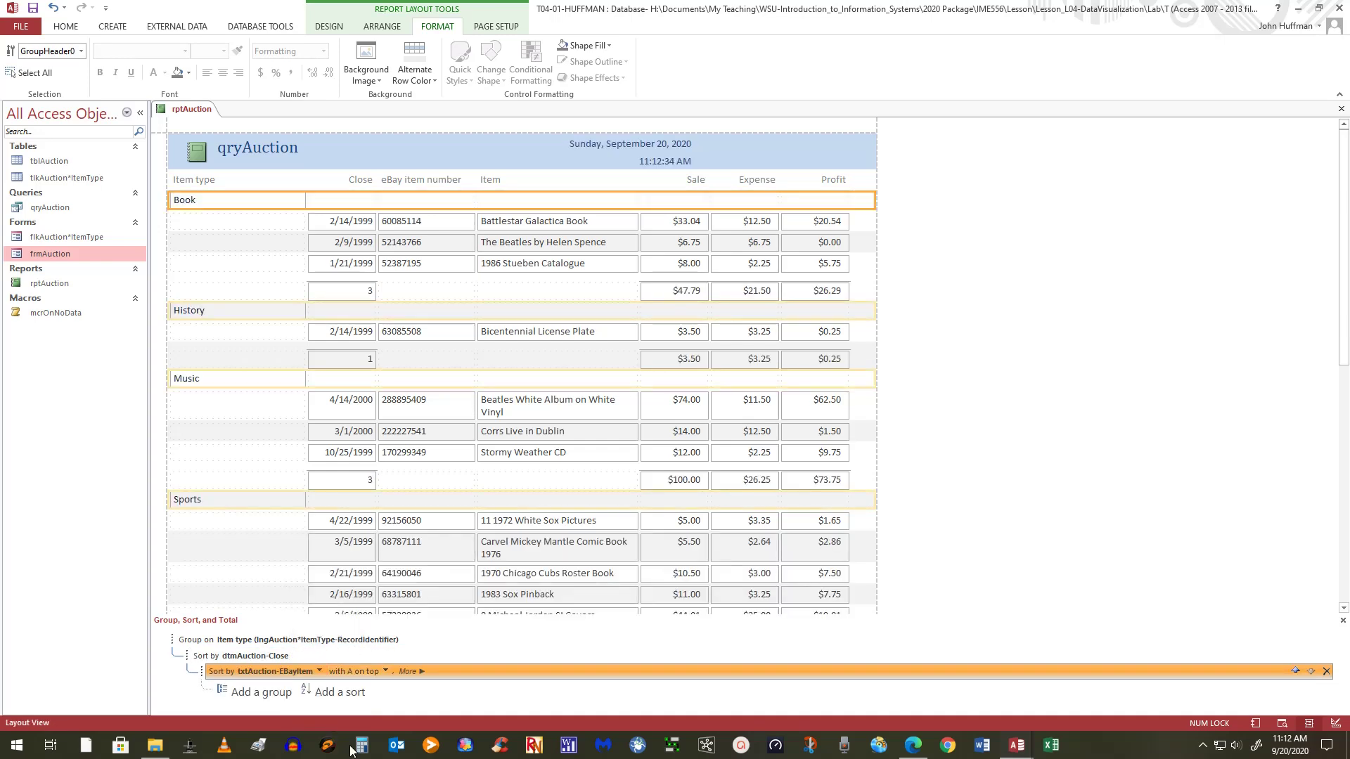
click(385, 672)
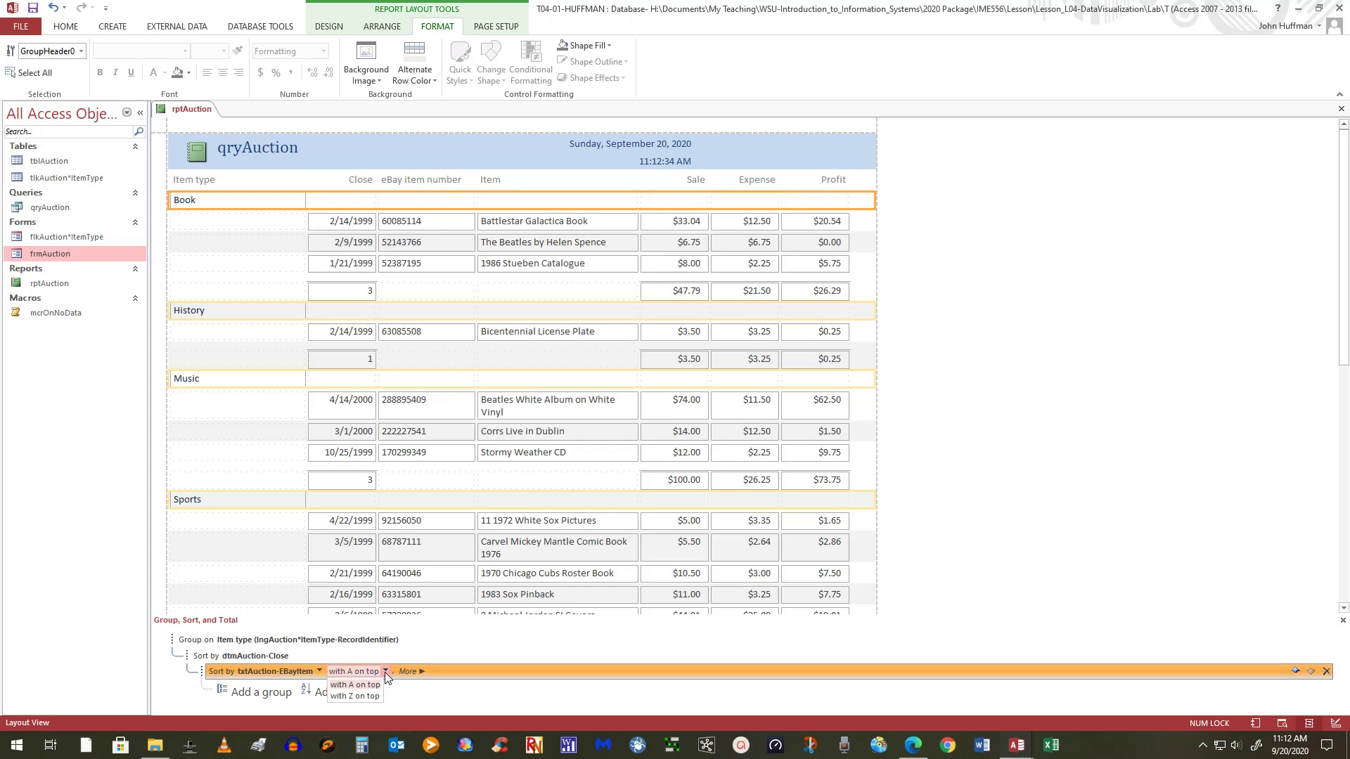
click(427, 704)
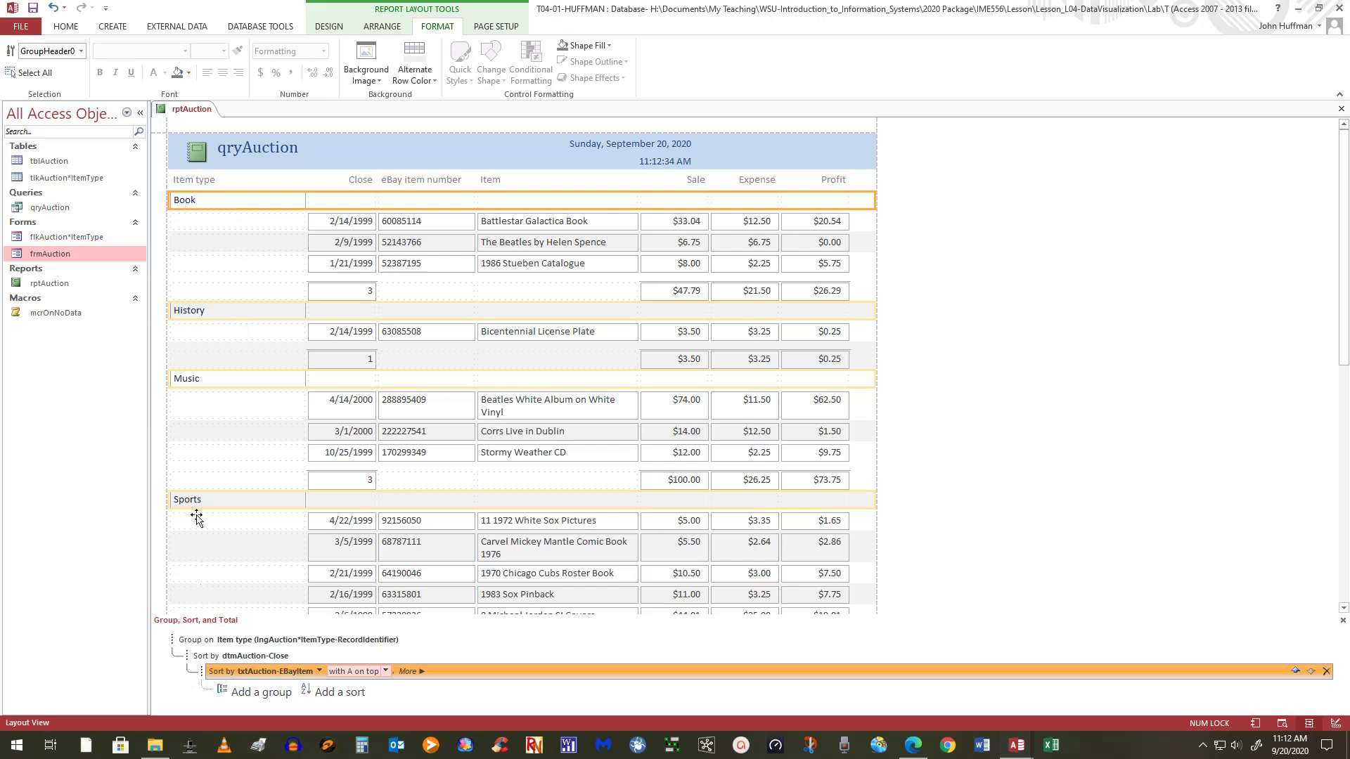
drag(1344, 176, 1224, 205)
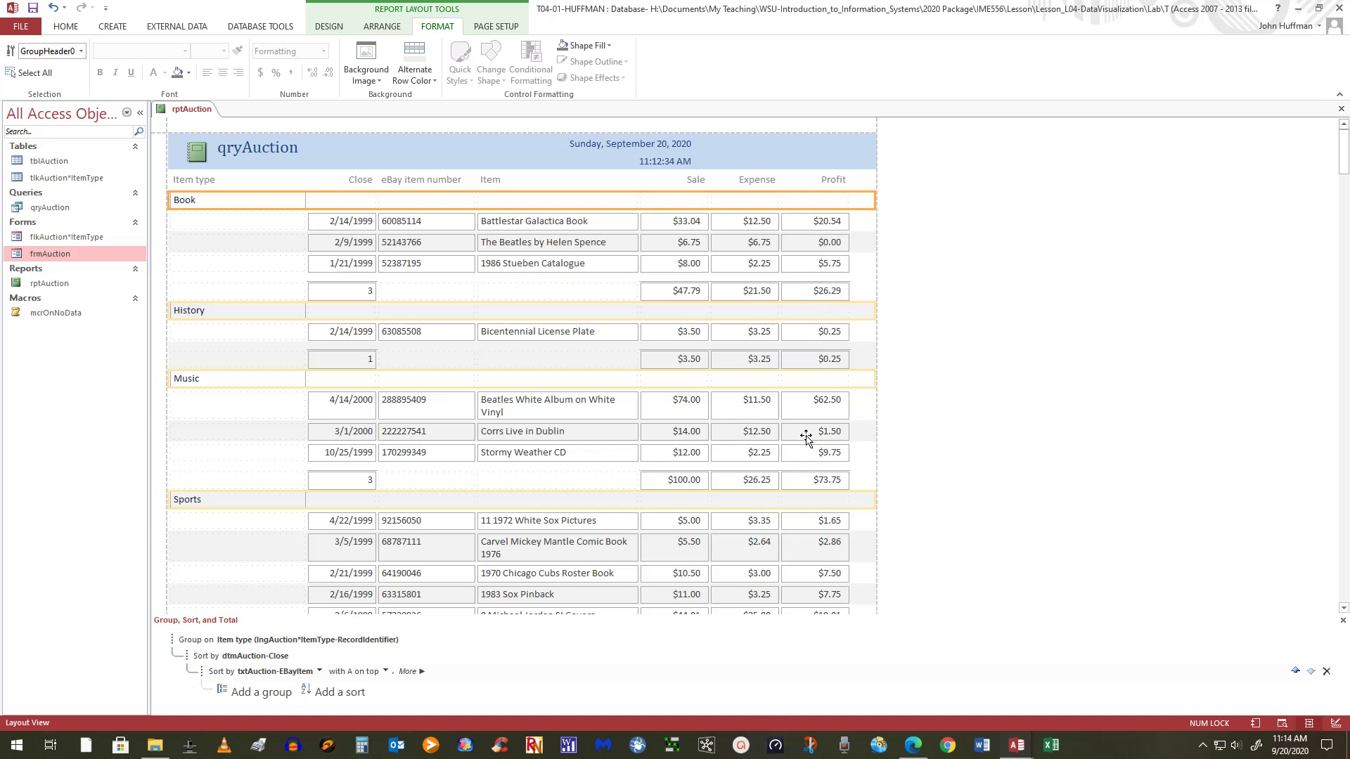
Step: Give the Profit subtotals in the group footer a dark green fill and a white font
click(824, 298)
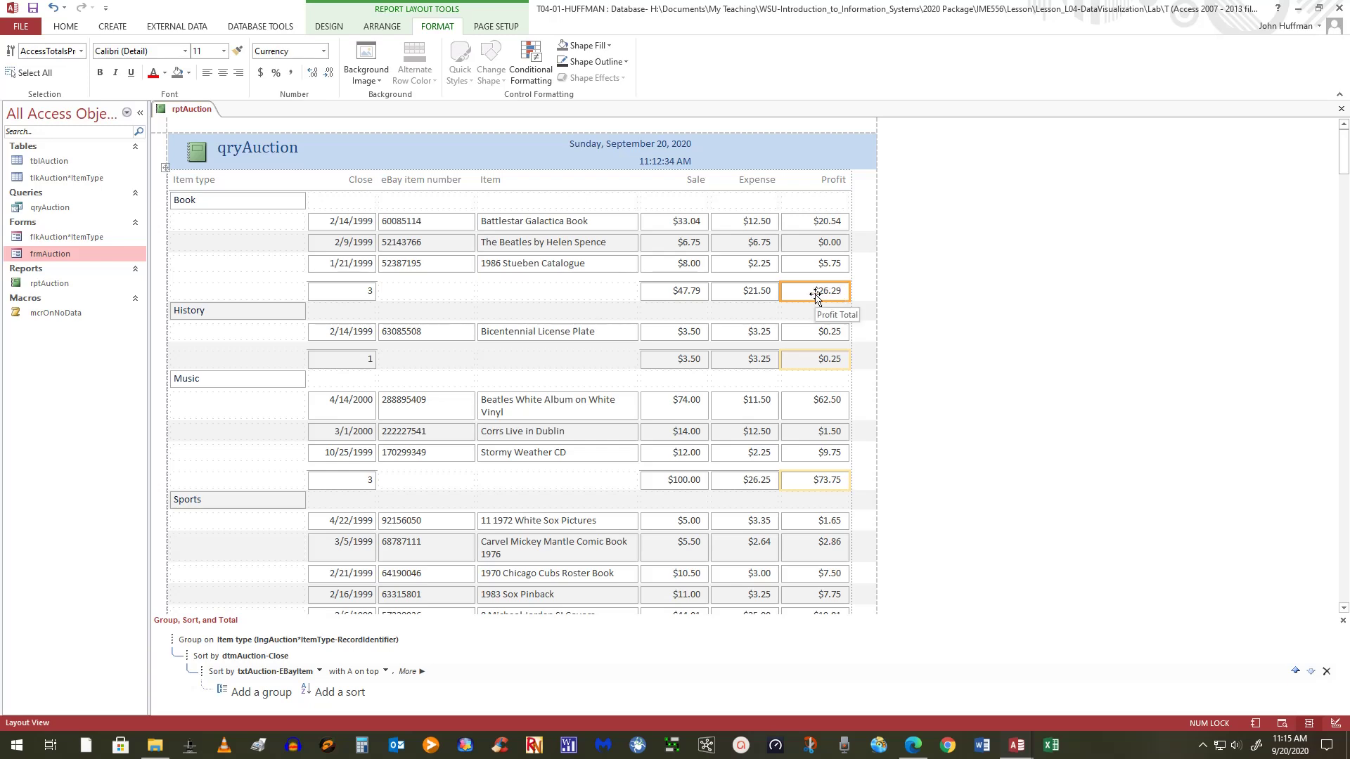
click(608, 45)
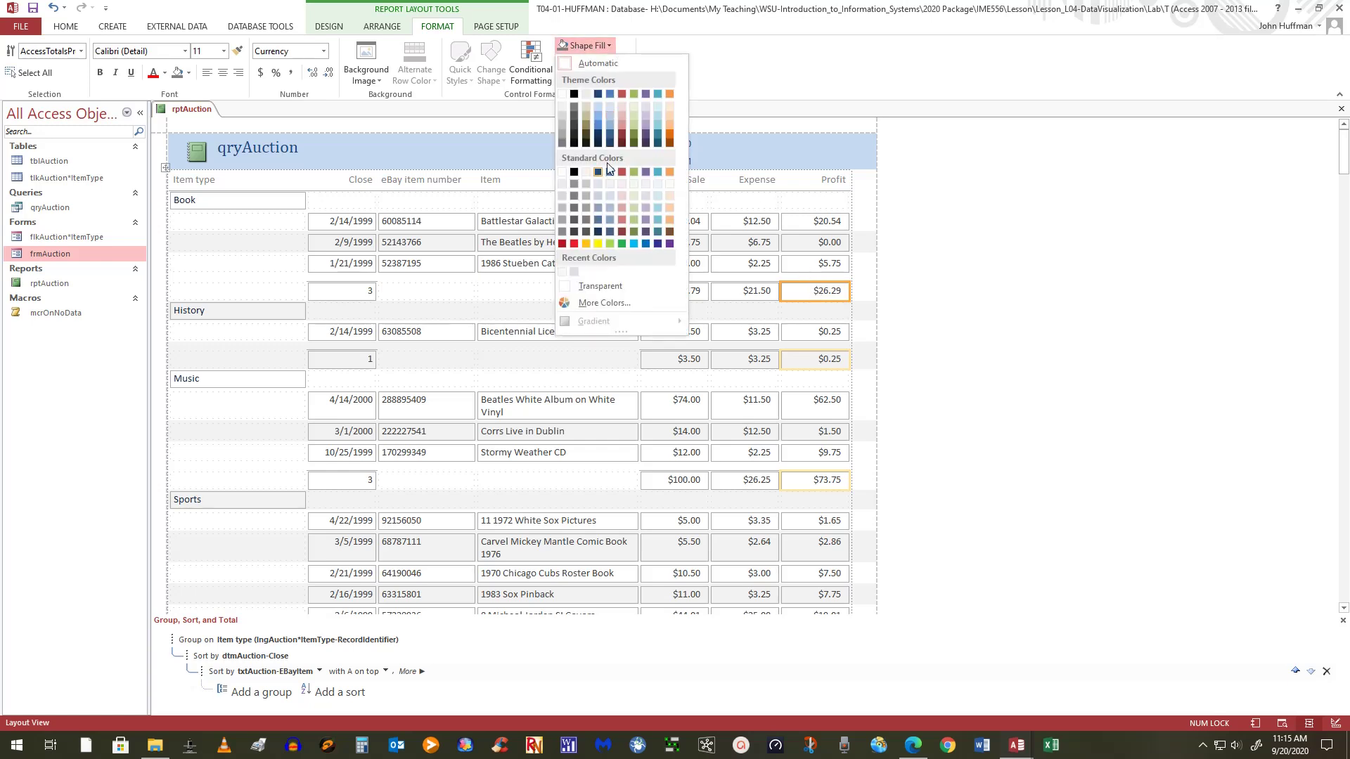
click(632, 230)
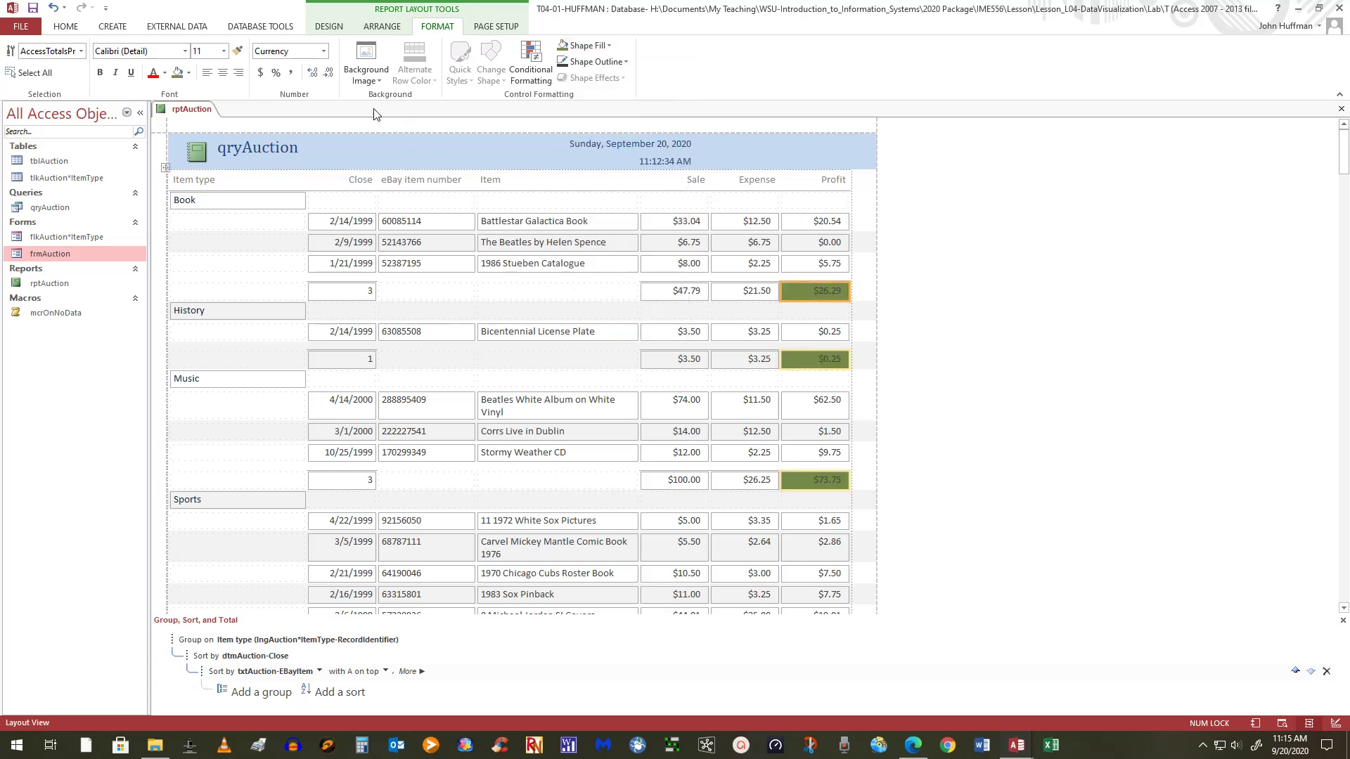
click(164, 73)
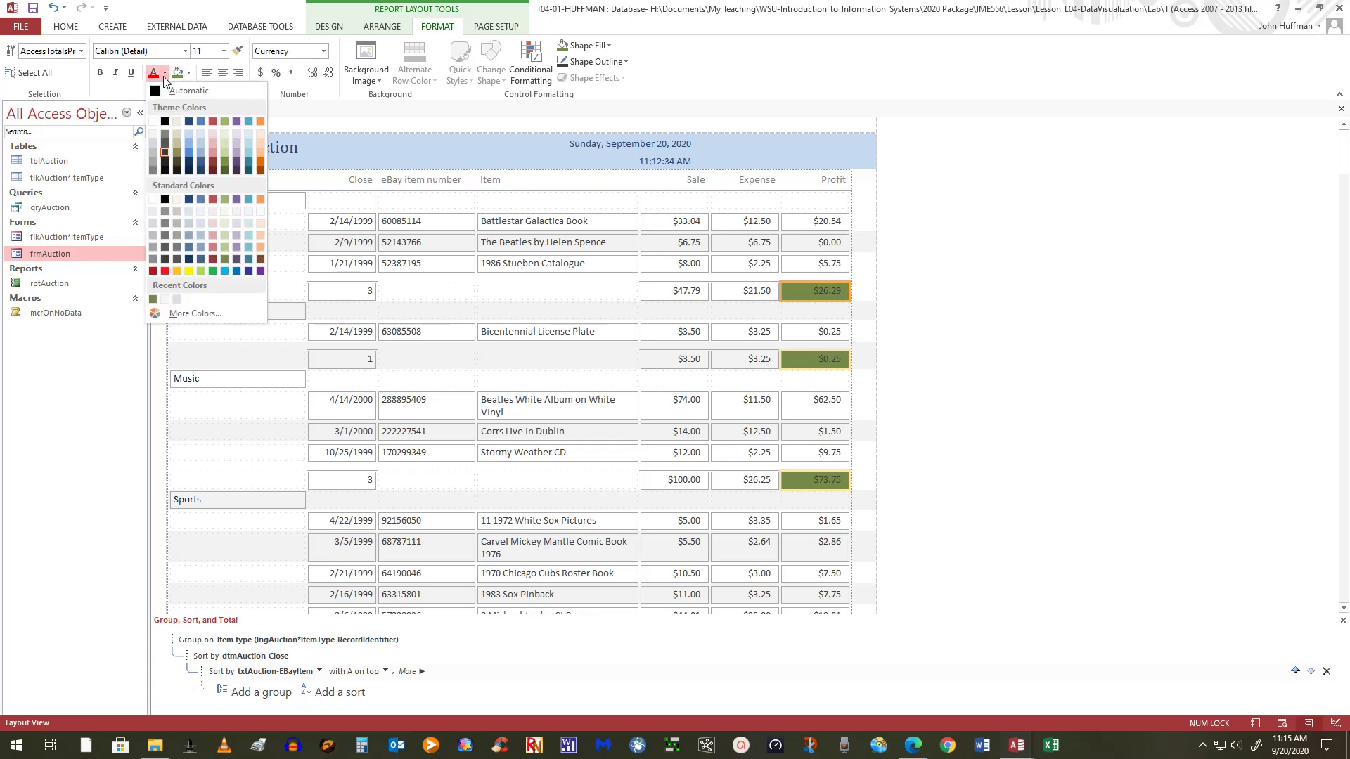
click(154, 201)
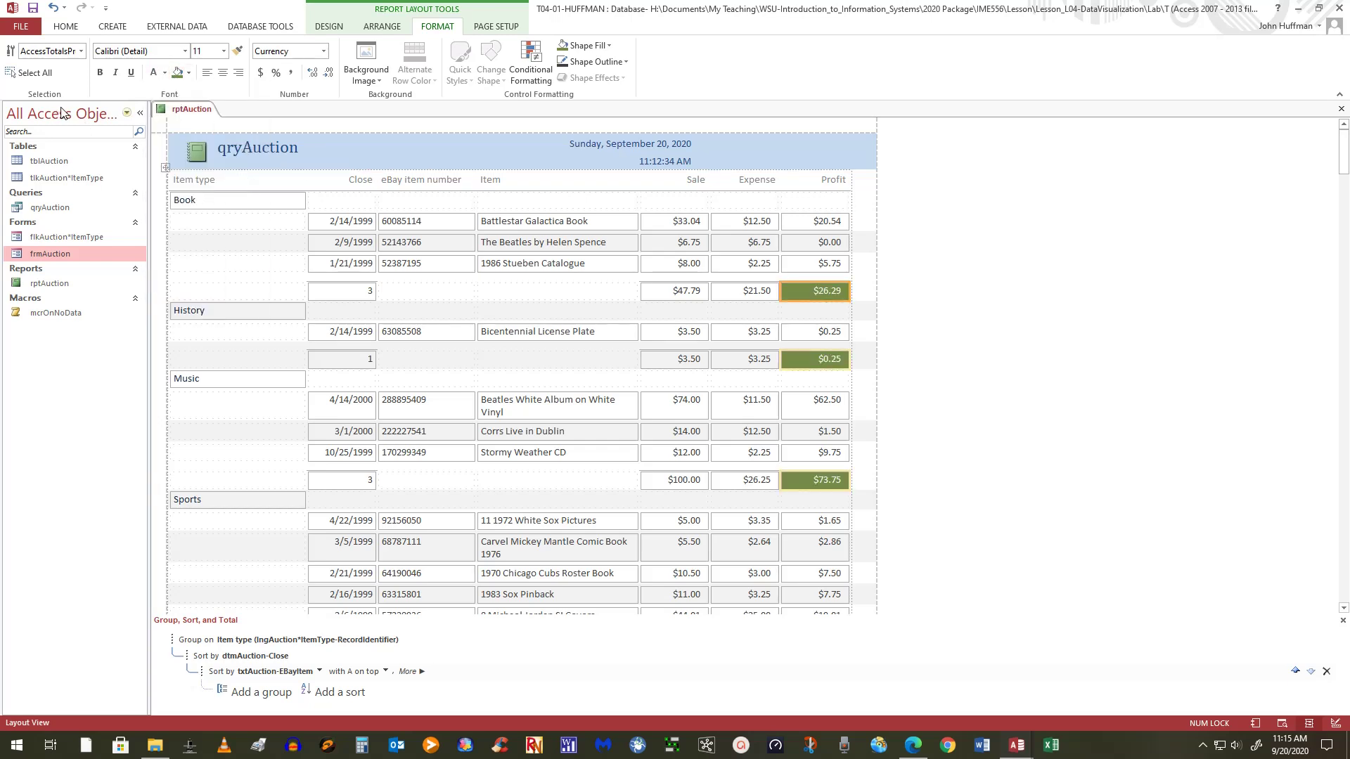
Step: Make the Profit totals in the item type group footers bold and check the formatting through the whole report
click(100, 73)
click(1013, 389)
scroll(948, 388, down, 3)
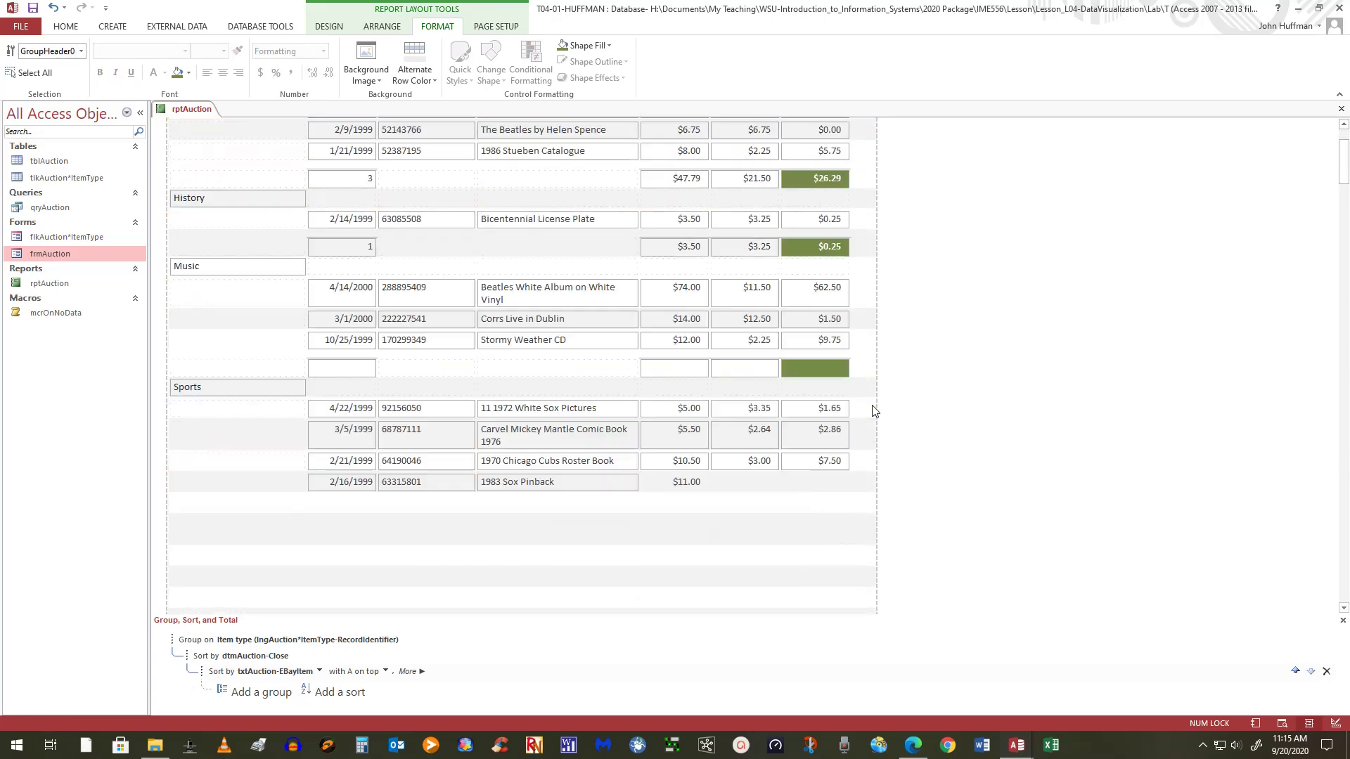
scroll(863, 485, down, 6)
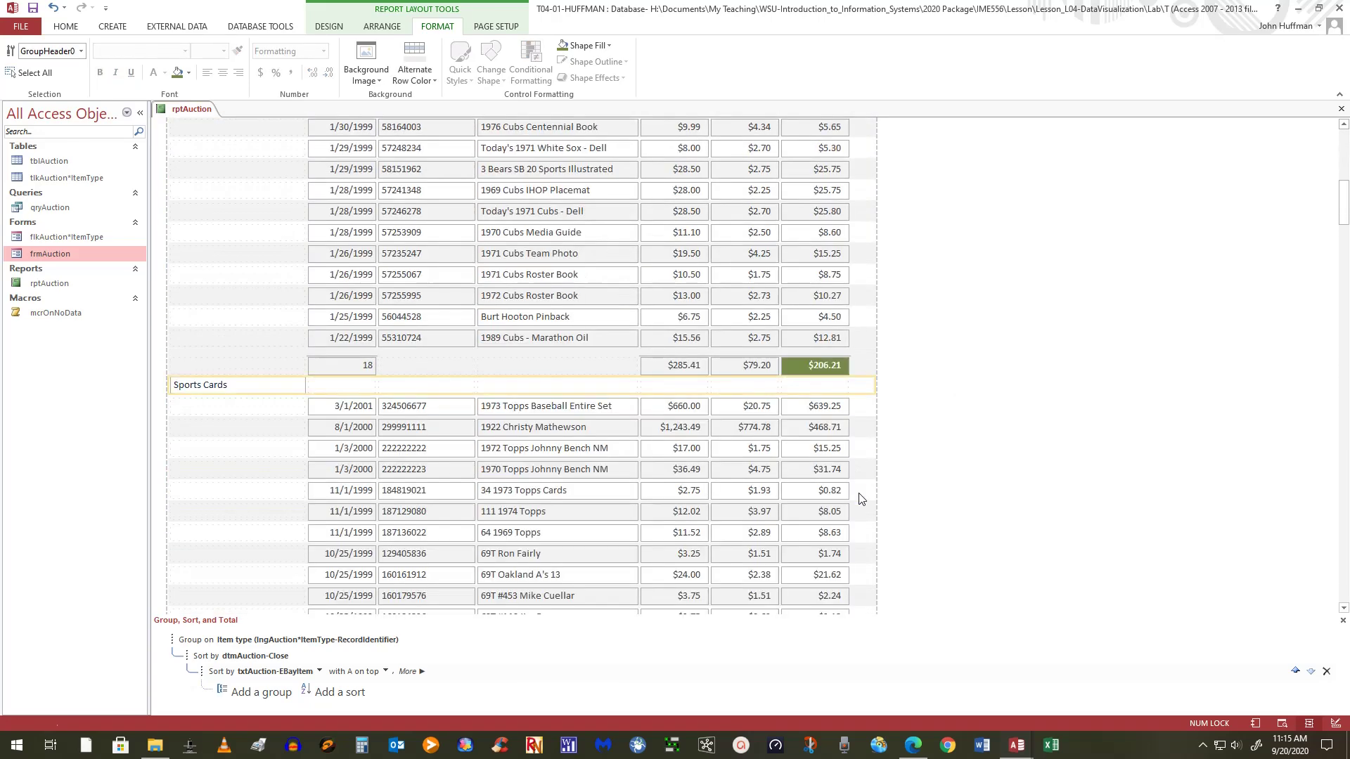
scroll(862, 498, down, 8)
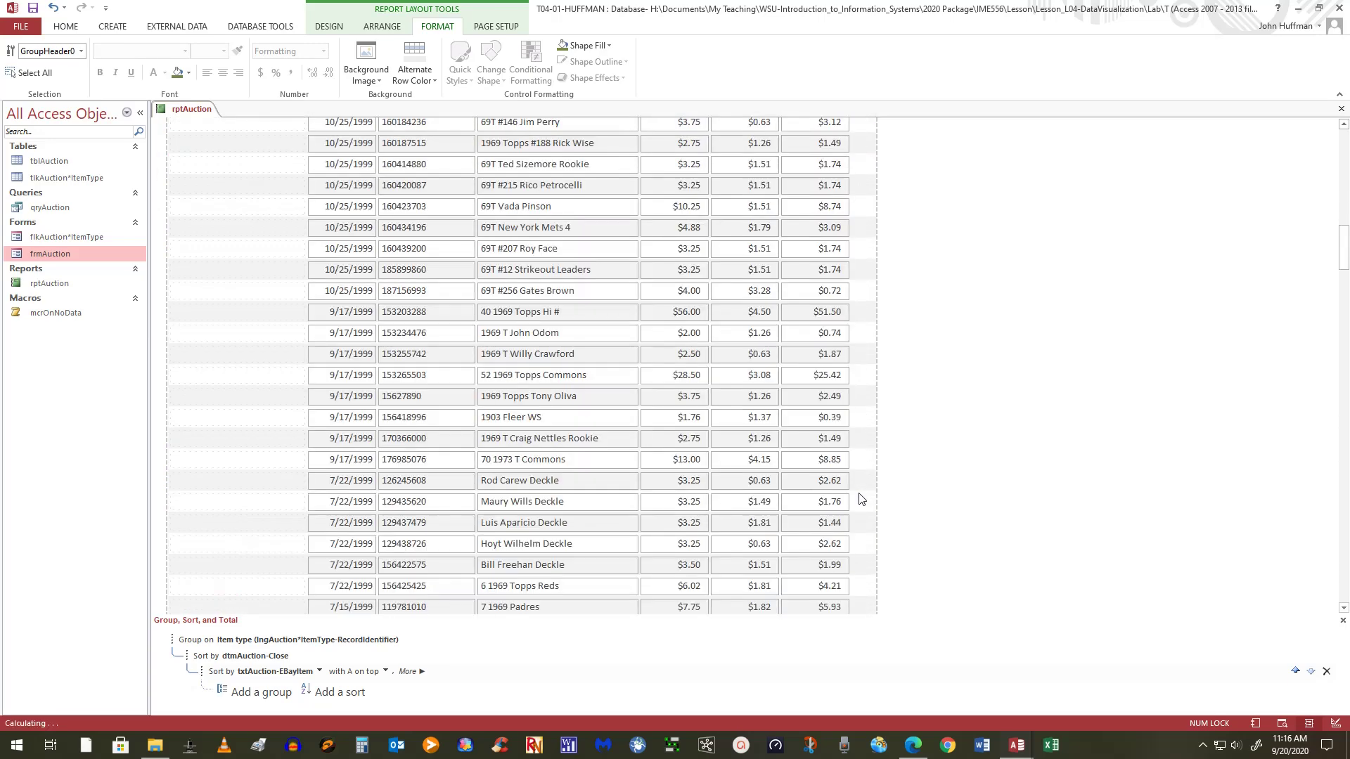
scroll(862, 497, down, 9)
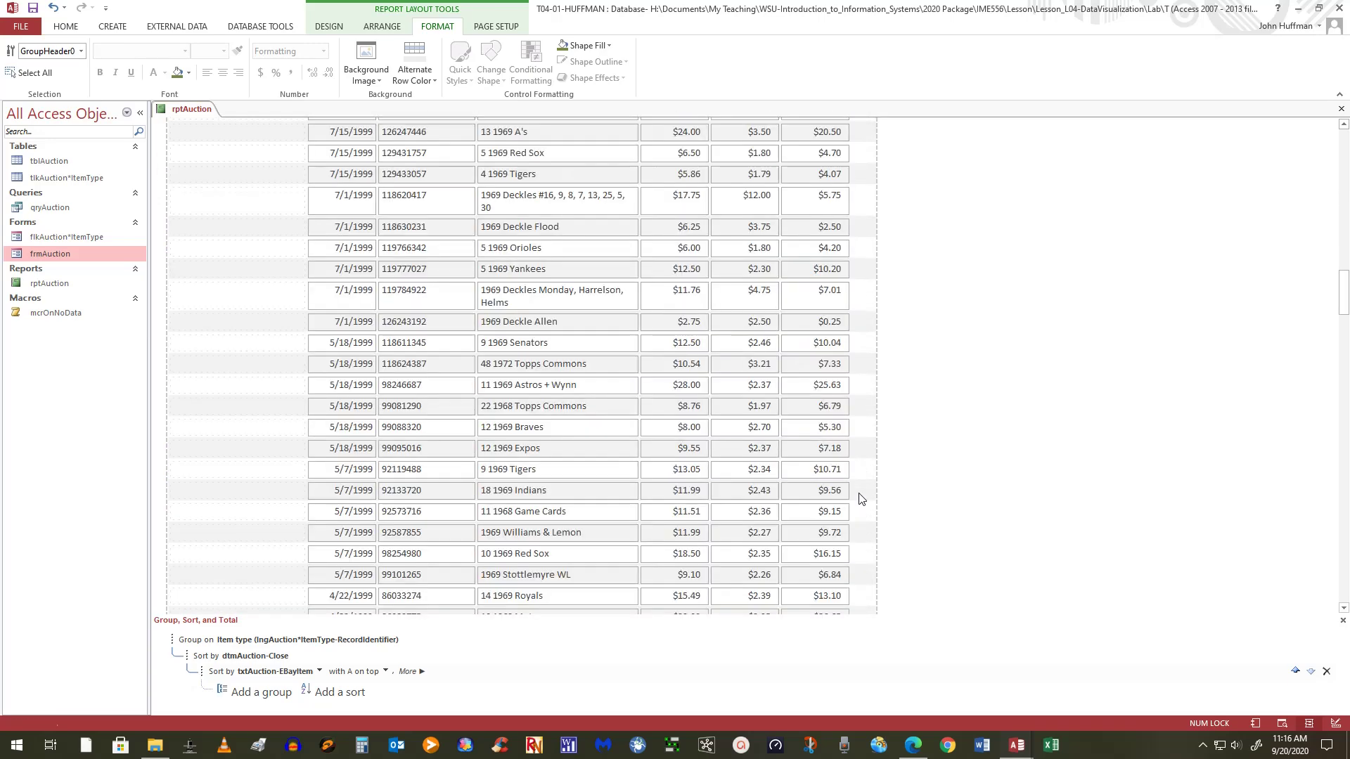
drag(1343, 295, 1344, 559)
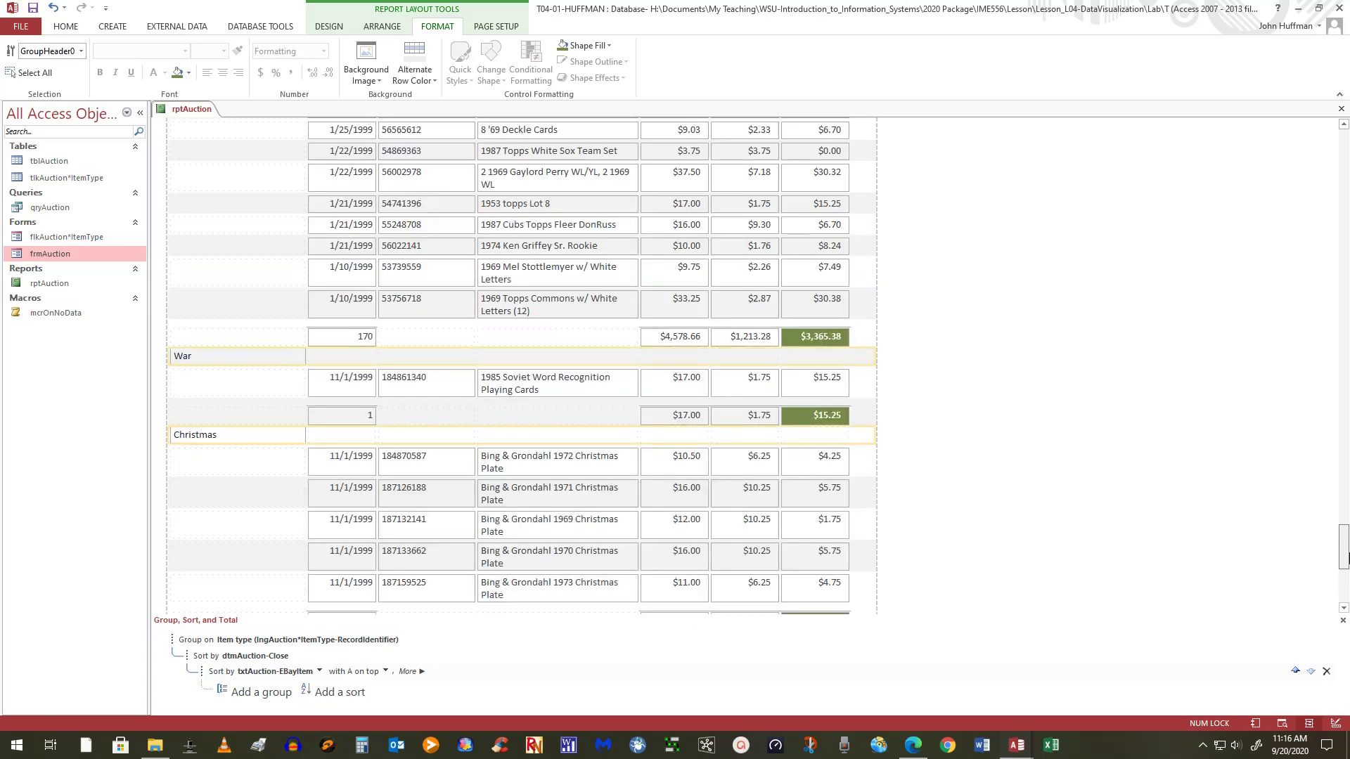
drag(1345, 559, 1344, 144)
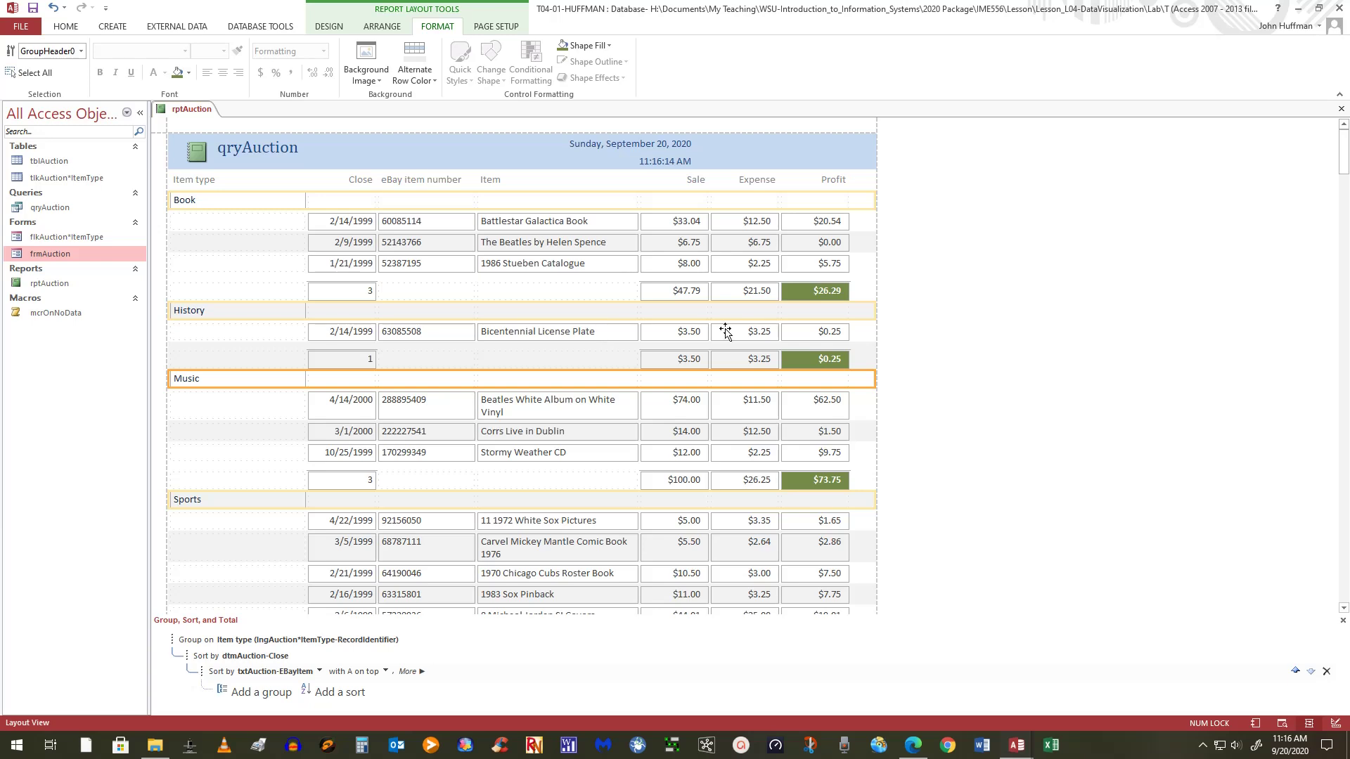
Step: Save and close the rptAuction report
click(1141, 296)
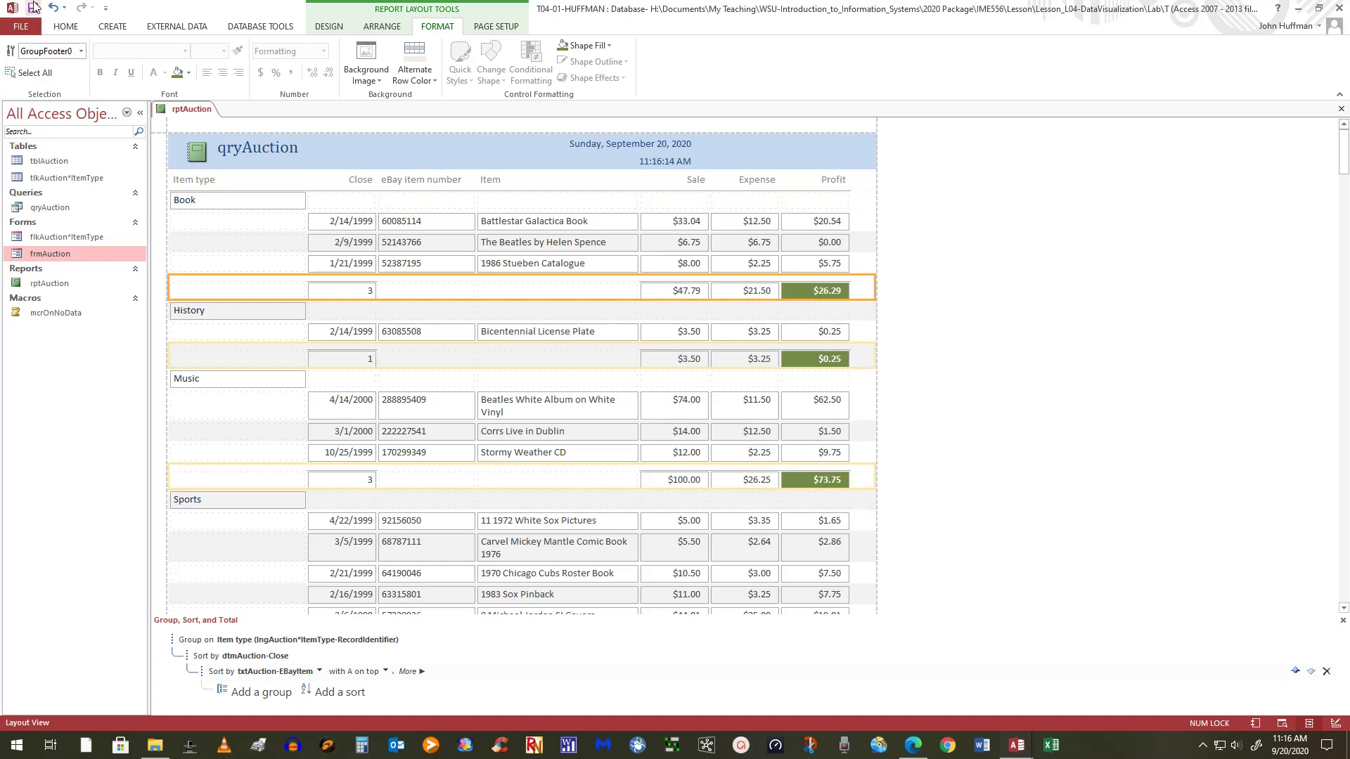
click(1340, 108)
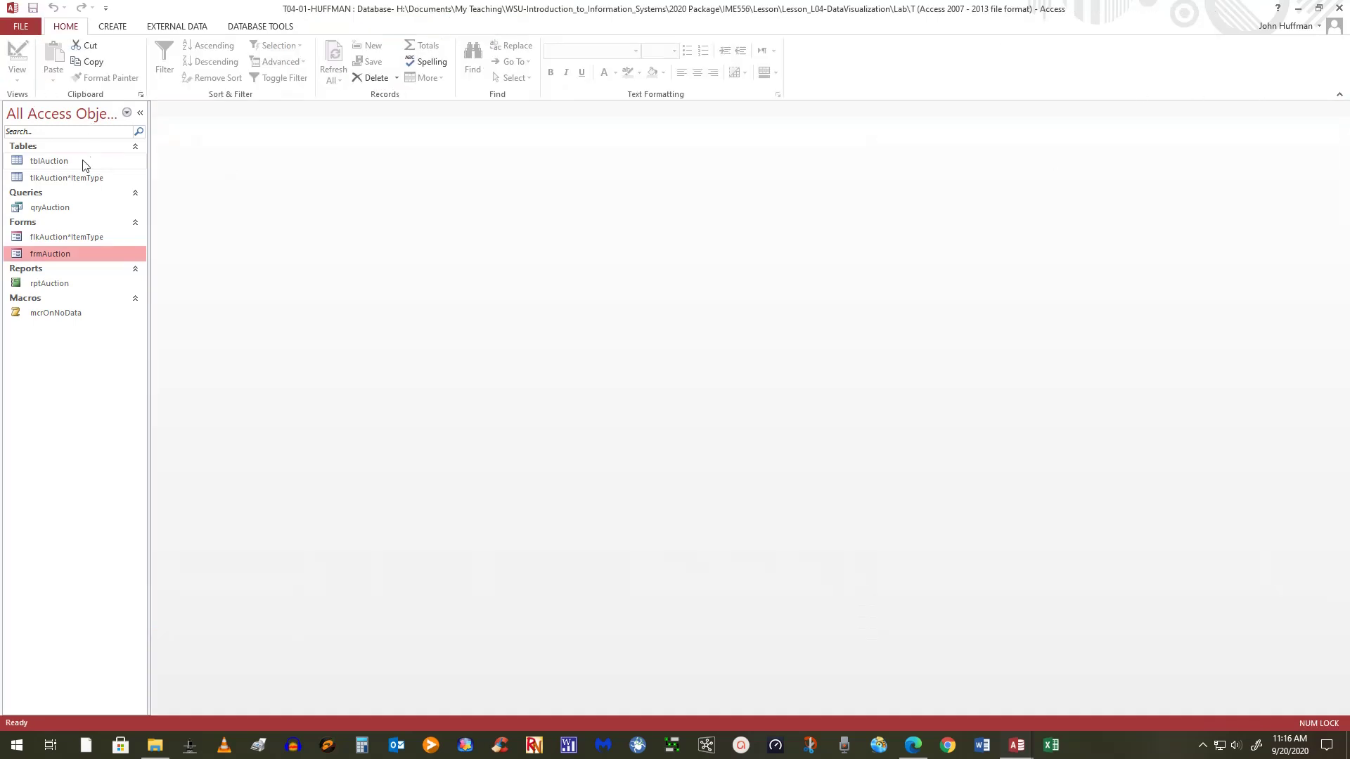
Step: Open the tblAuction table and find "bicenten" in the Item field, matching any part of the field
double_click(61, 162)
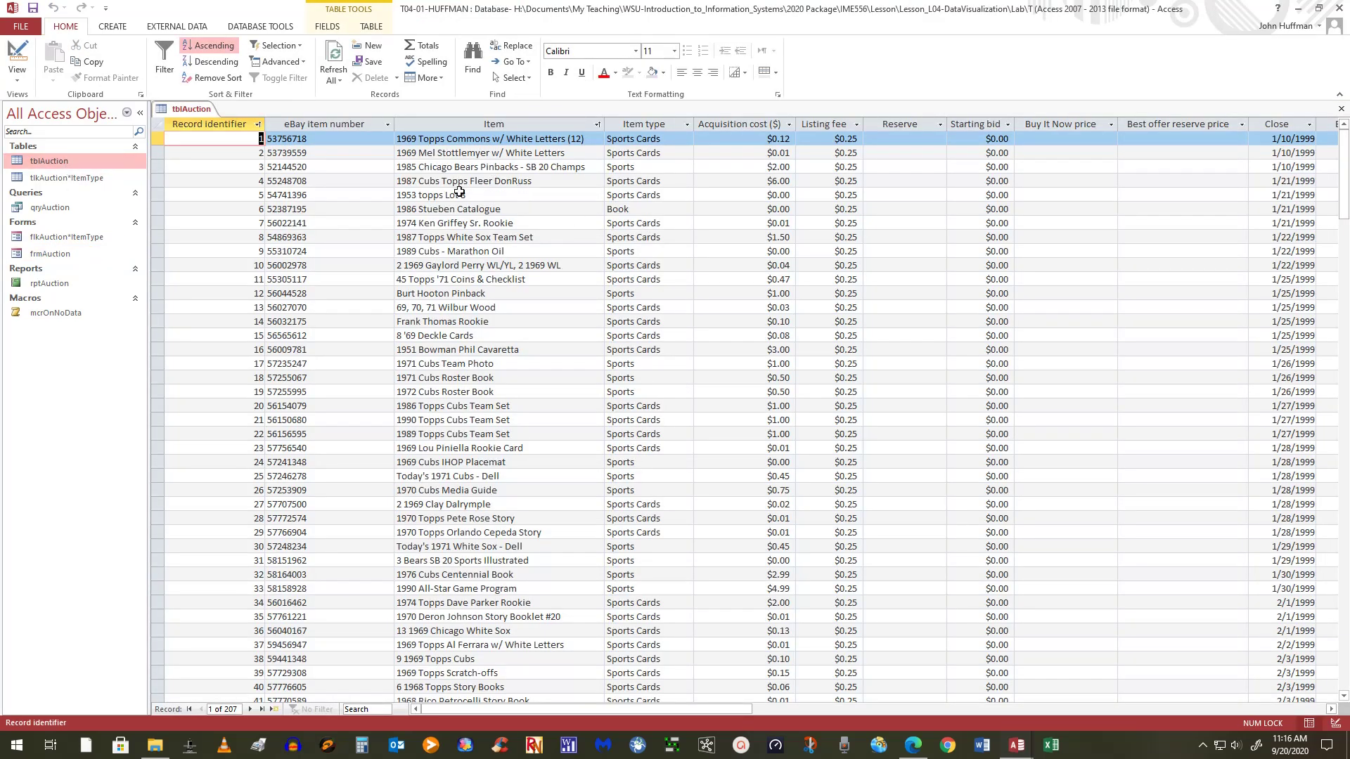
click(467, 124)
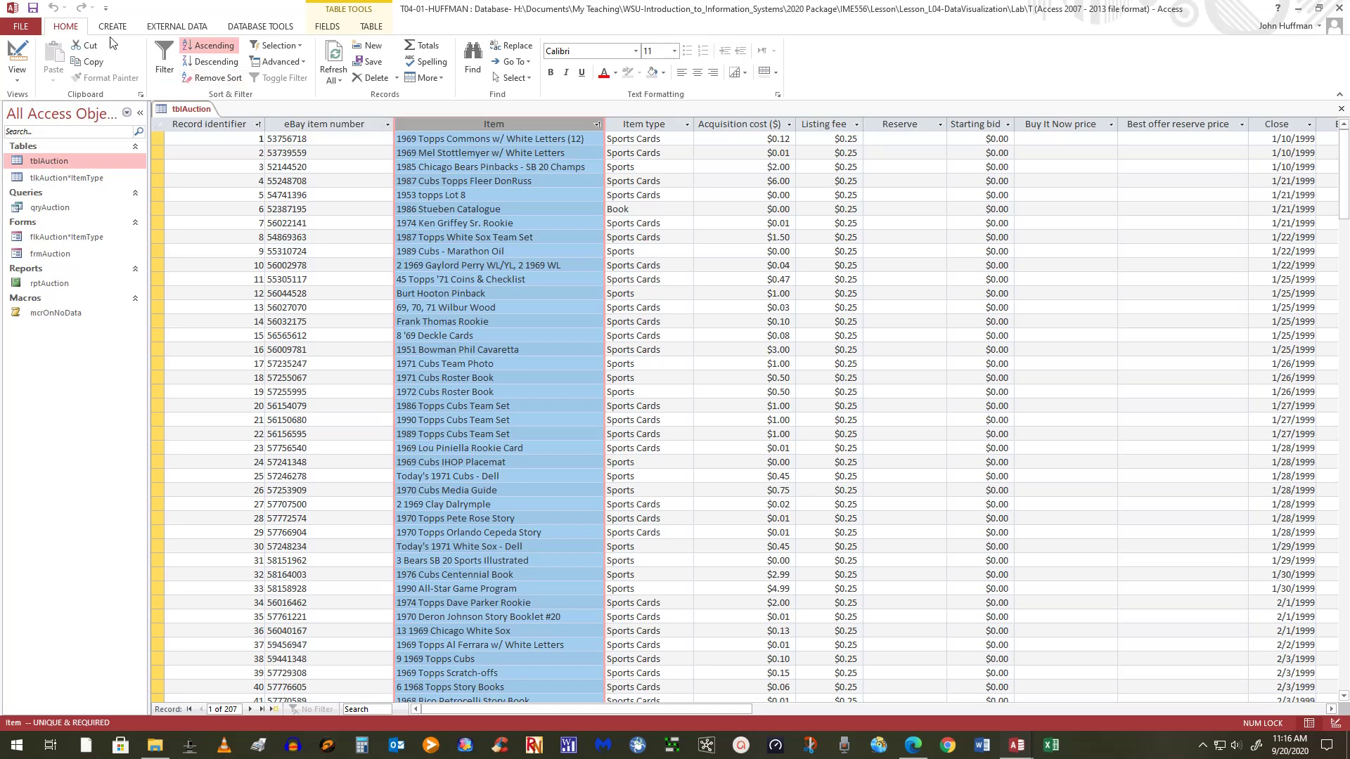
right_click(530, 223)
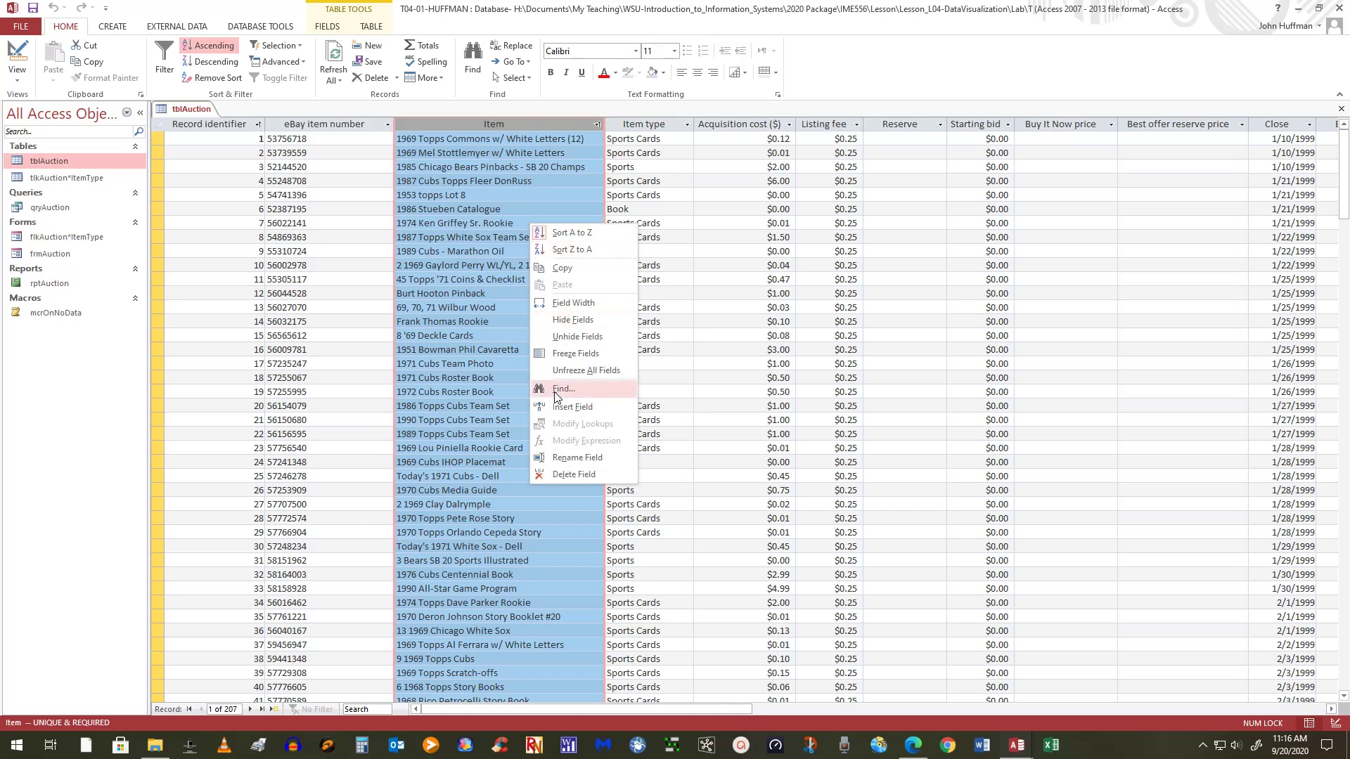
click(557, 388)
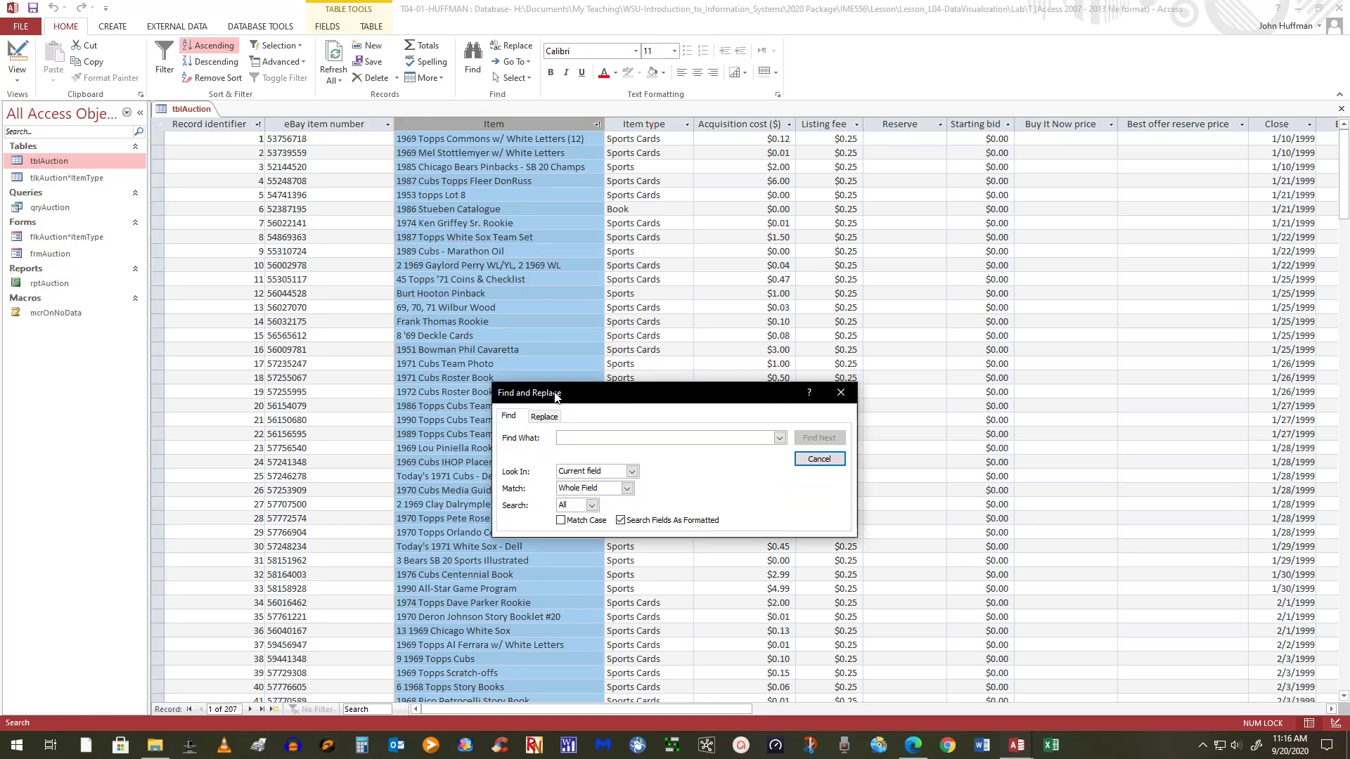
text(bicenten)
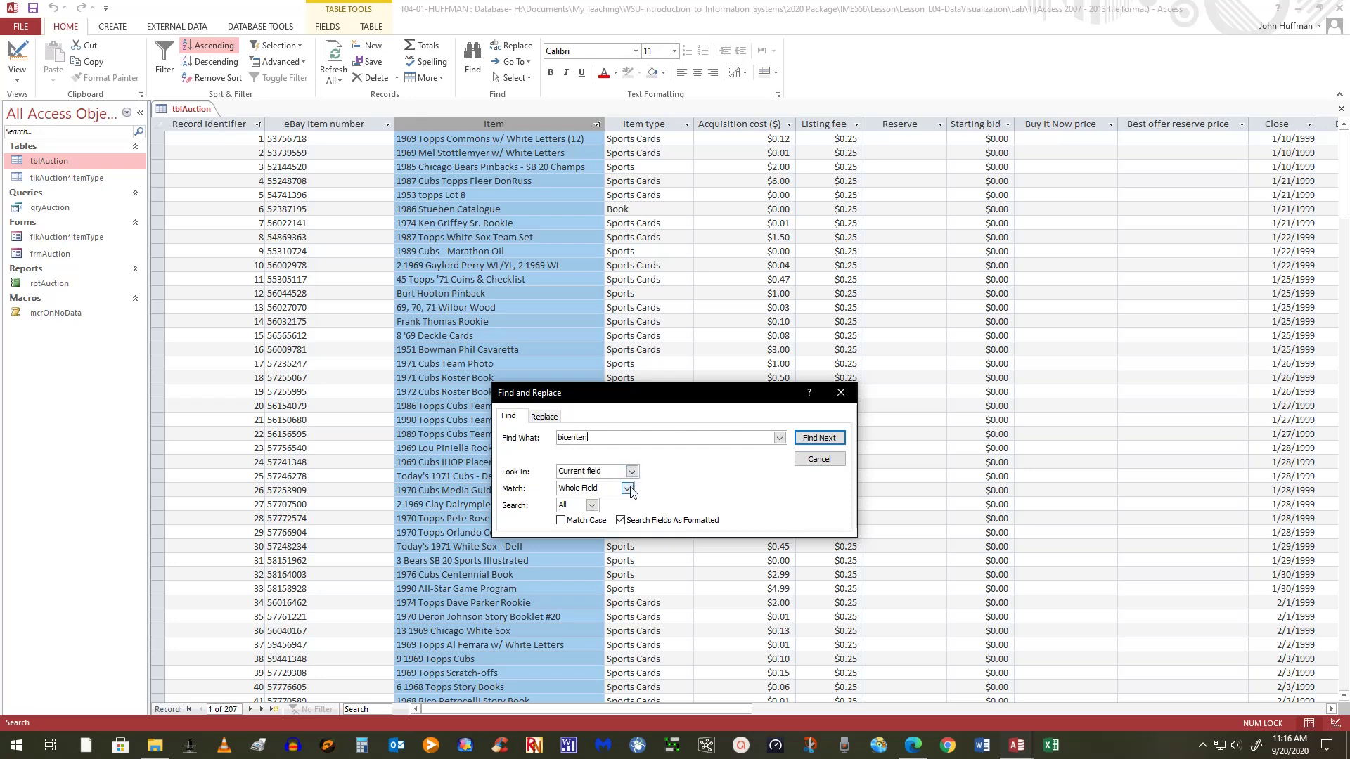
click(627, 488)
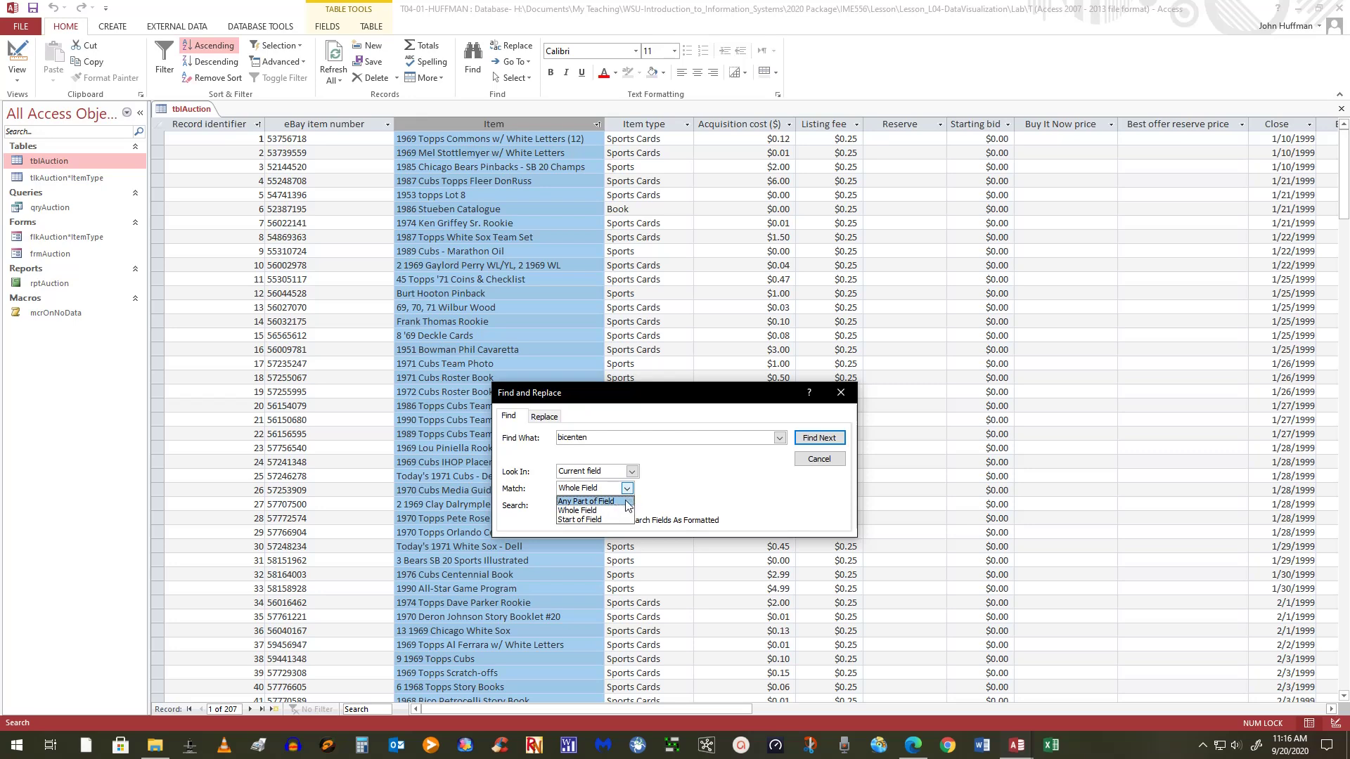
click(628, 504)
click(828, 438)
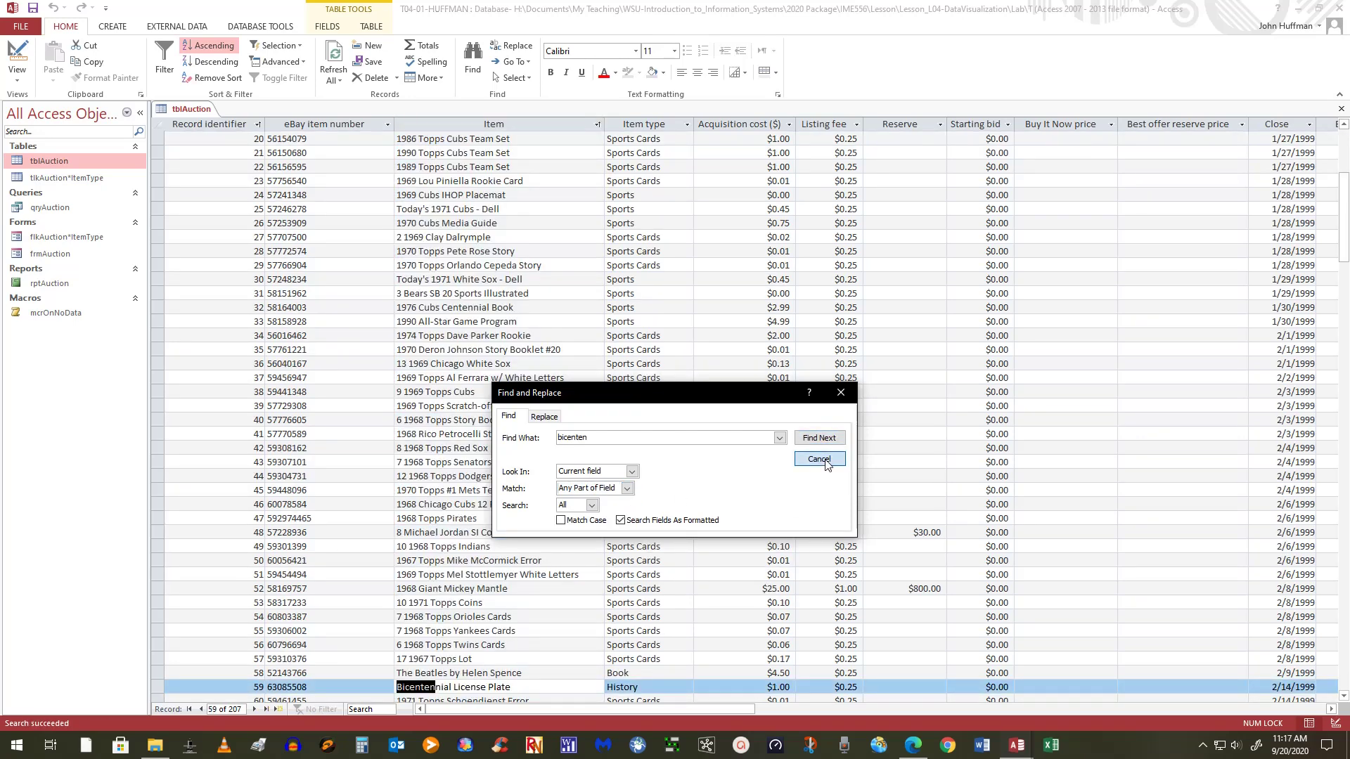
click(819, 460)
Step: Examine the Bicentennial License Plate record's costs, fees, bids, shipping and other field values across the table
scroll(744, 522, down, 5)
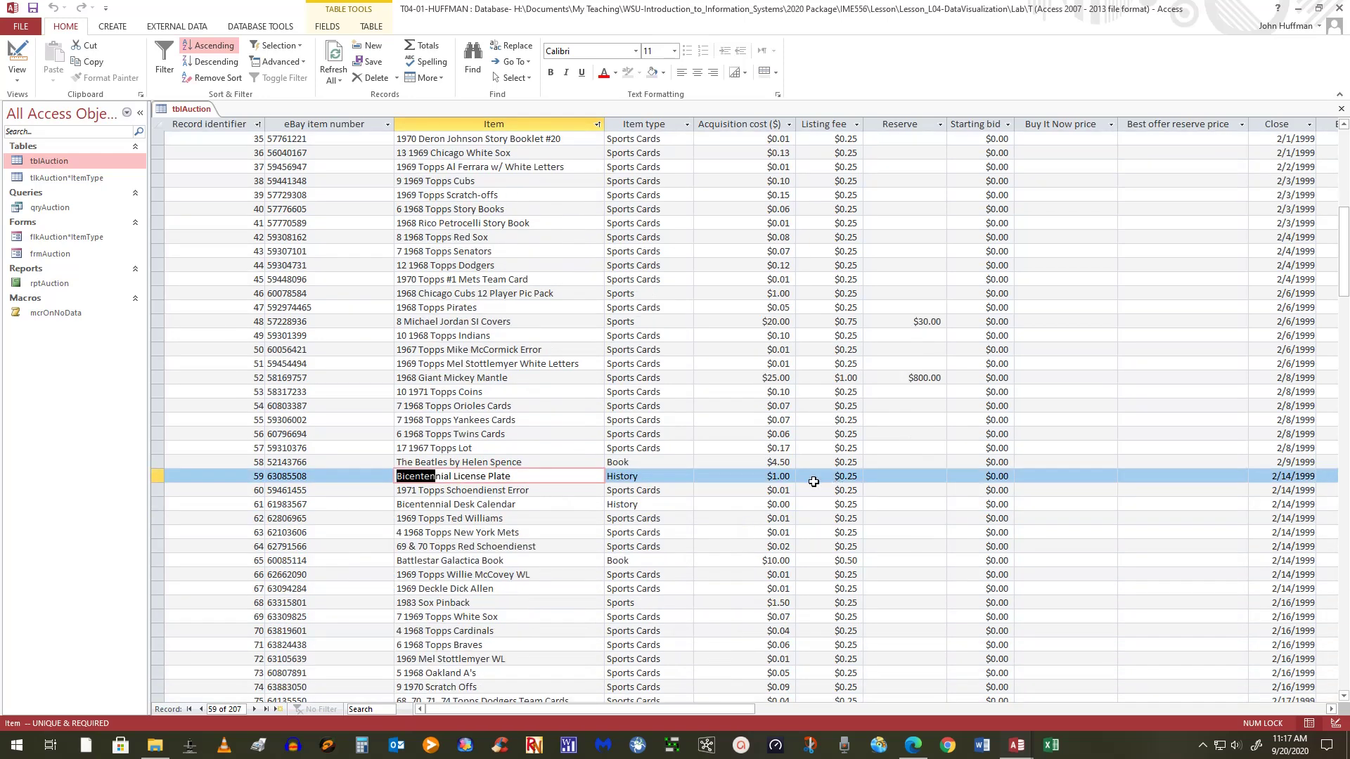
click(925, 475)
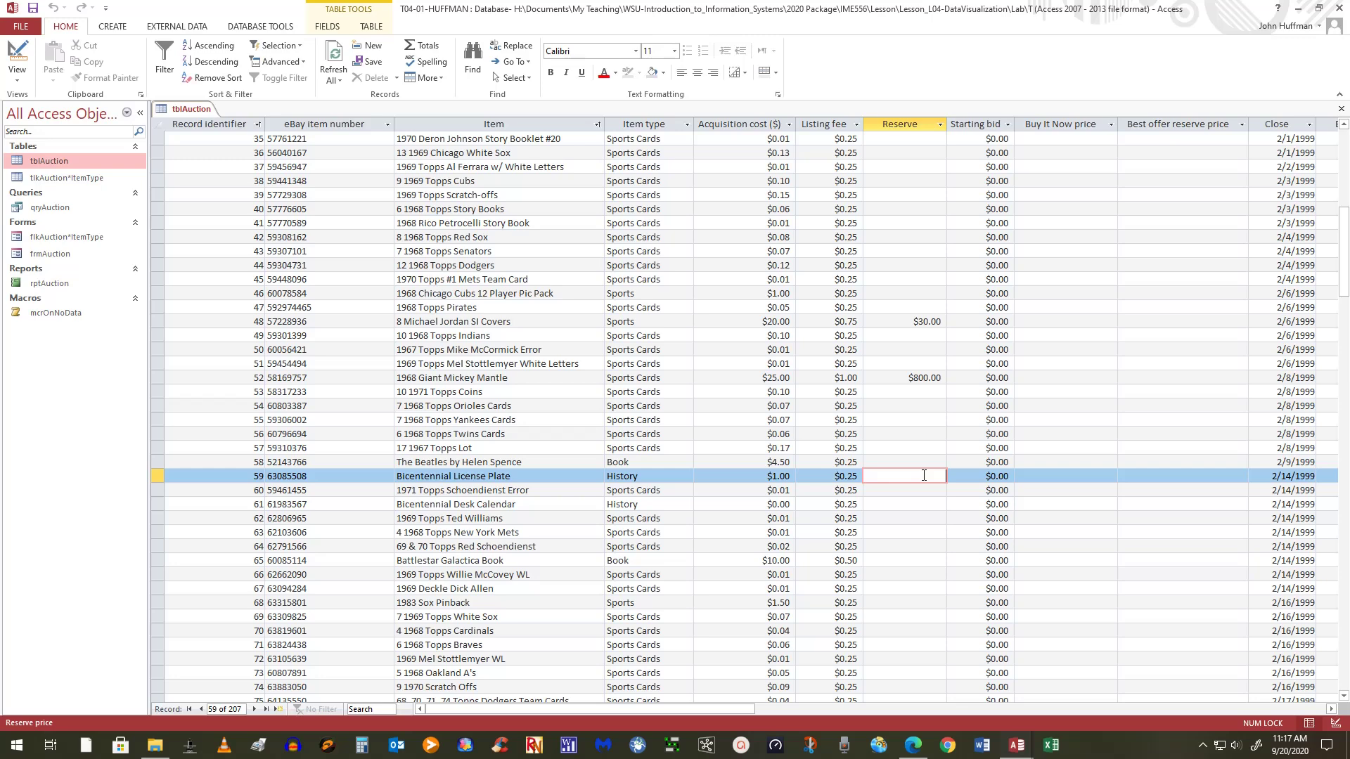
key(Tab)
key(Tab)
key(Tab)
key(Tab)
key(Tab)
key(Tab)
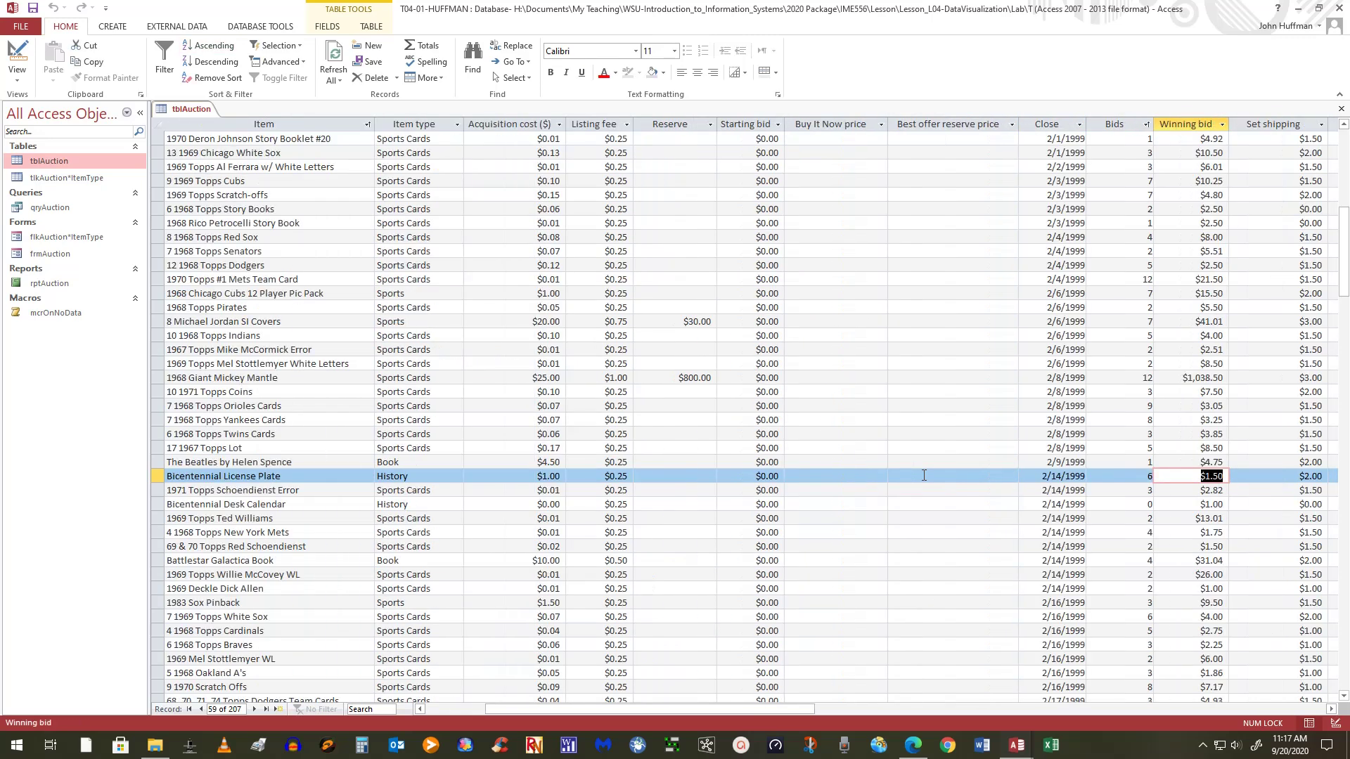
key(Tab)
key(Tab)
key(Tab)
key(Tab)
key(Tab)
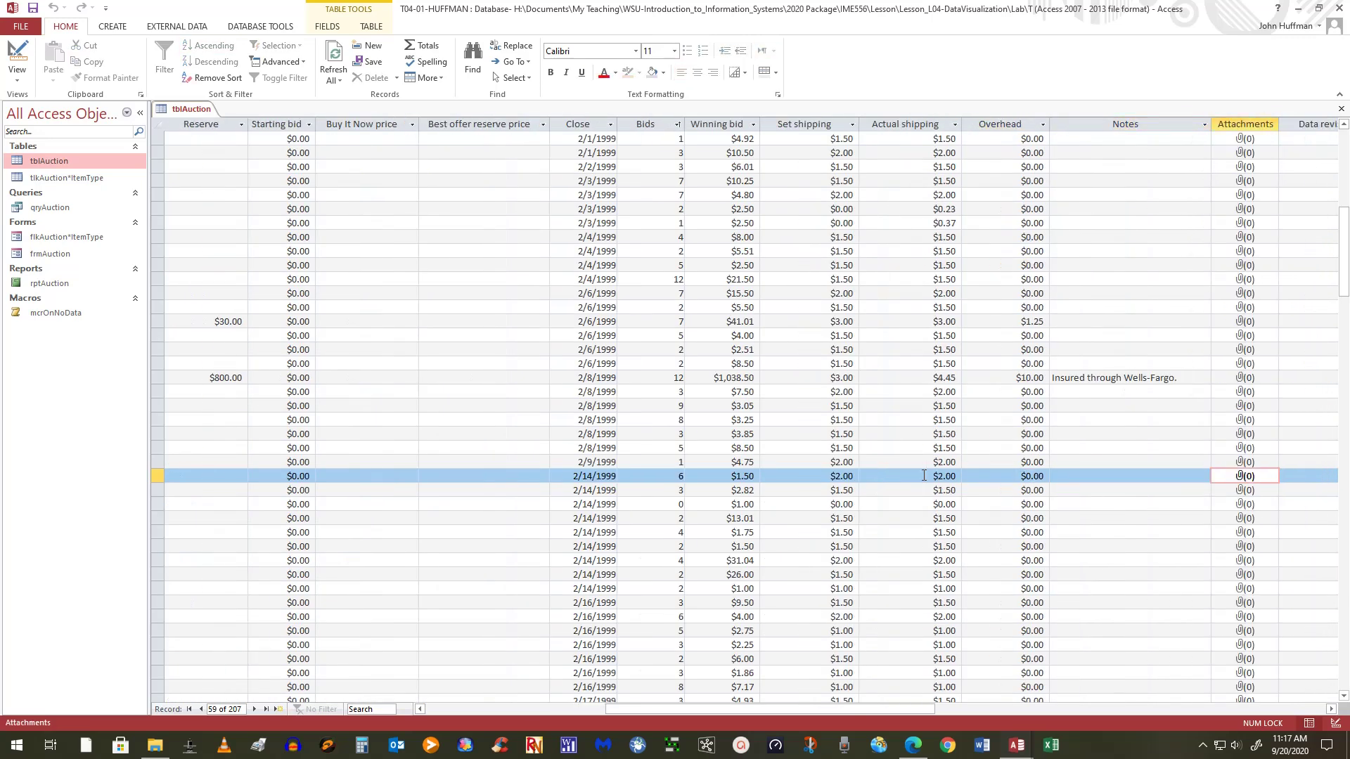
key(shift+Tab)
key(shift+Tab)
key(shift+Tab)
key(shift+Tab)
key(shift+Tab)
key(shift+Tab)
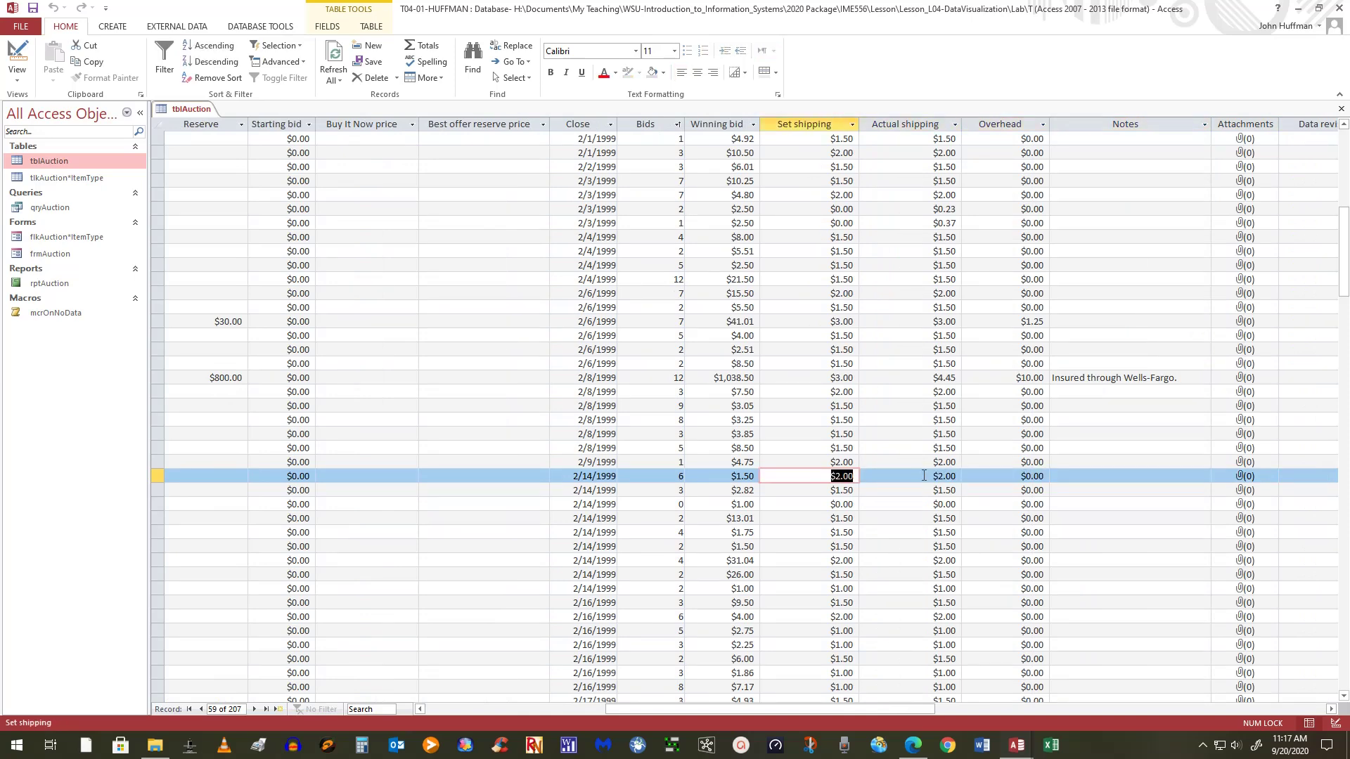
key(shift+Tab)
key(shift+Tab)
key(shift+Tab)
key(shift+Tab)
key(shift+Tab)
key(shift+Tab)
key(shift+Tab)
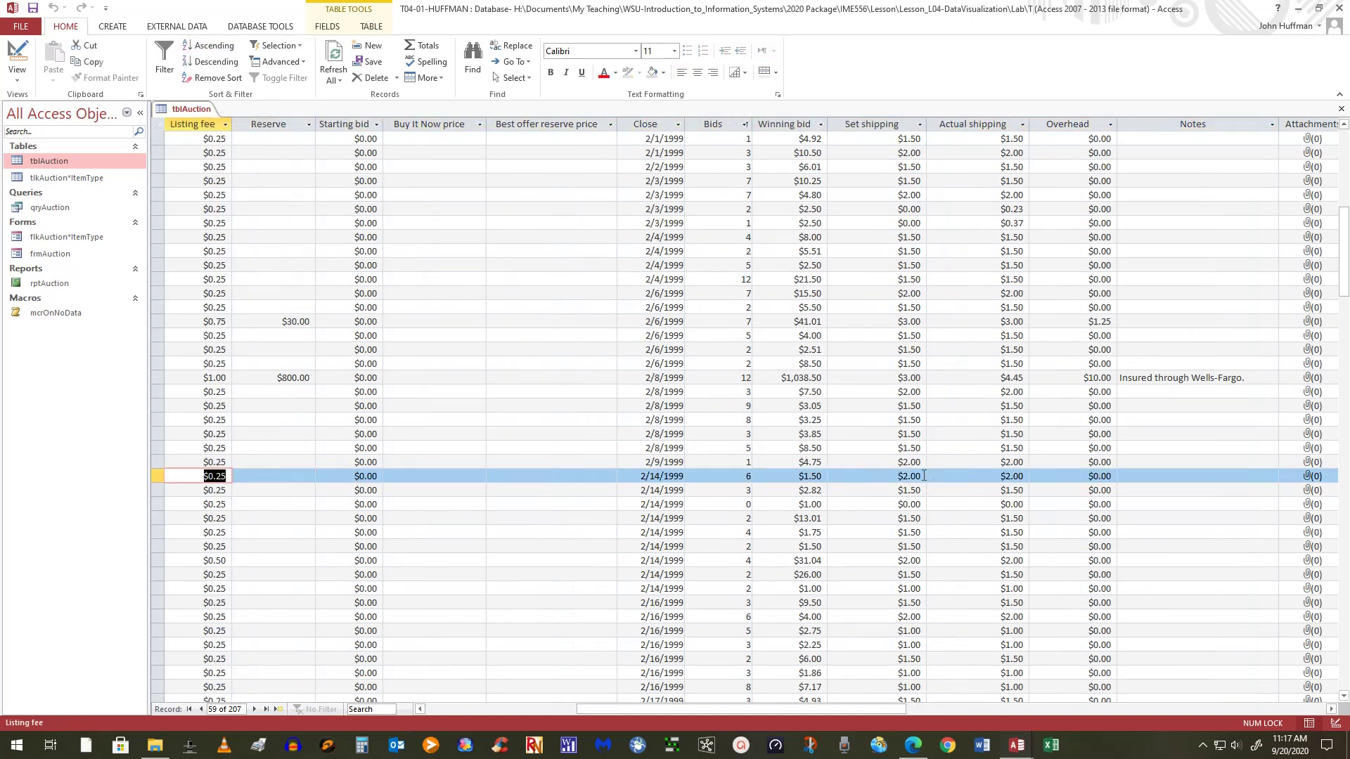
key(shift+Tab)
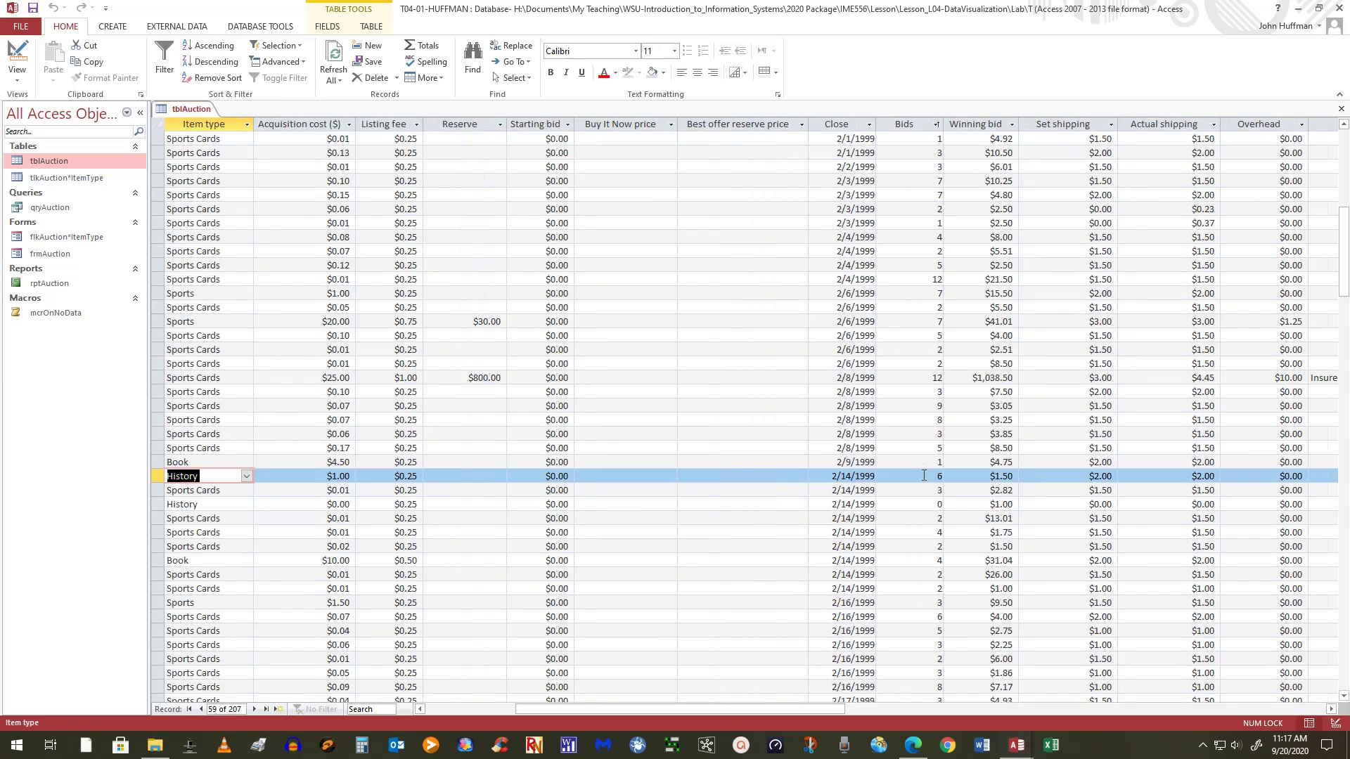
key(shift+Tab)
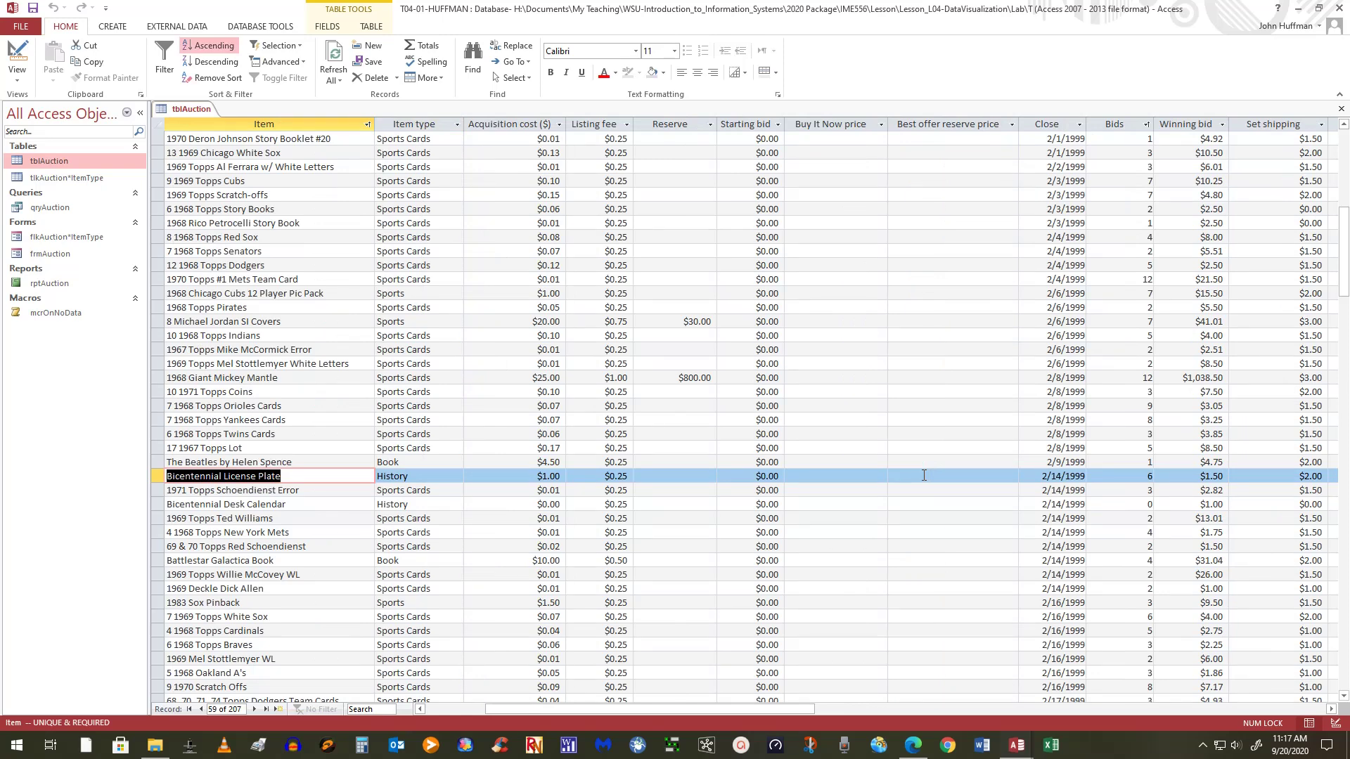
key(Tab)
key(Tab)
key(Tab)
key(Tab)
key(Tab)
key(Tab)
key(Tab)
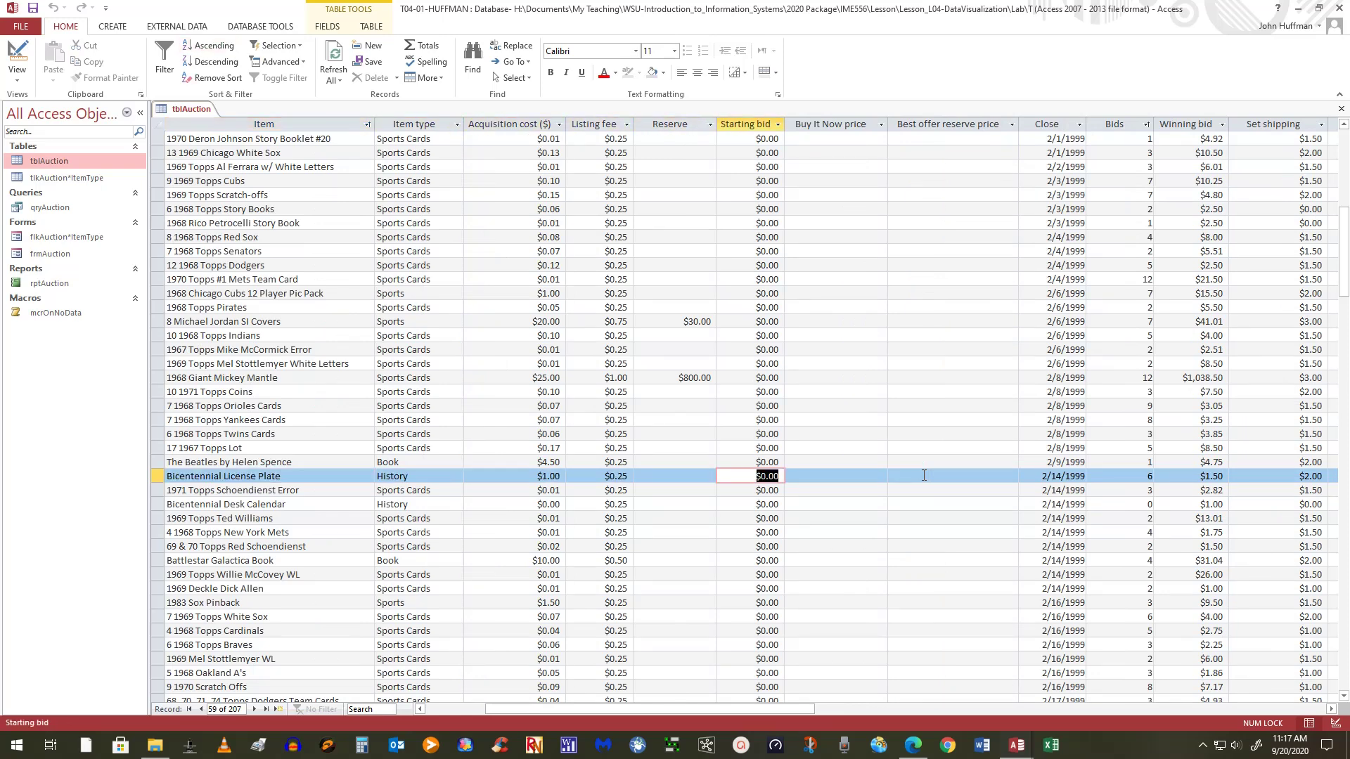
key(Tab)
key(Tab)
key(Tab)
key(Tab)
key(Tab)
key(Tab)
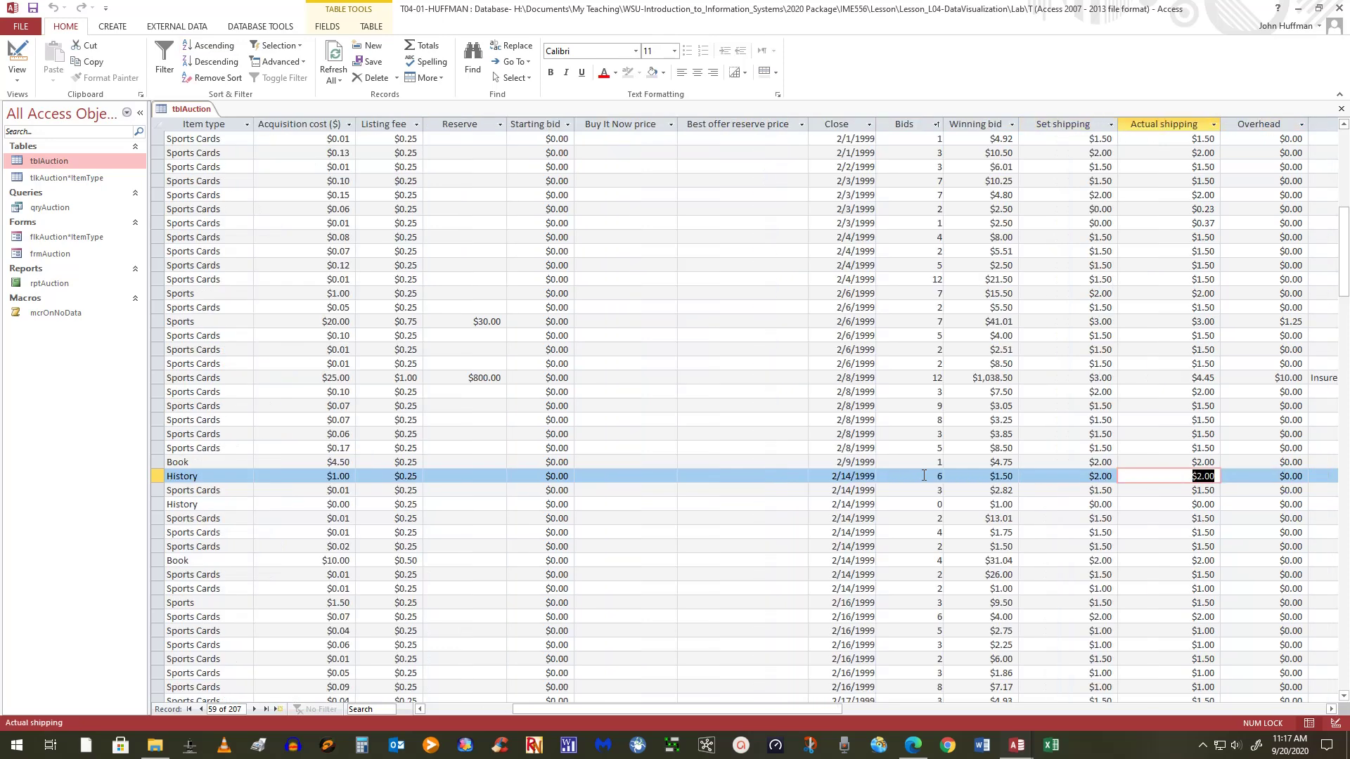
key(Tab)
key(Tab)
key(Tab)
key(Tab)
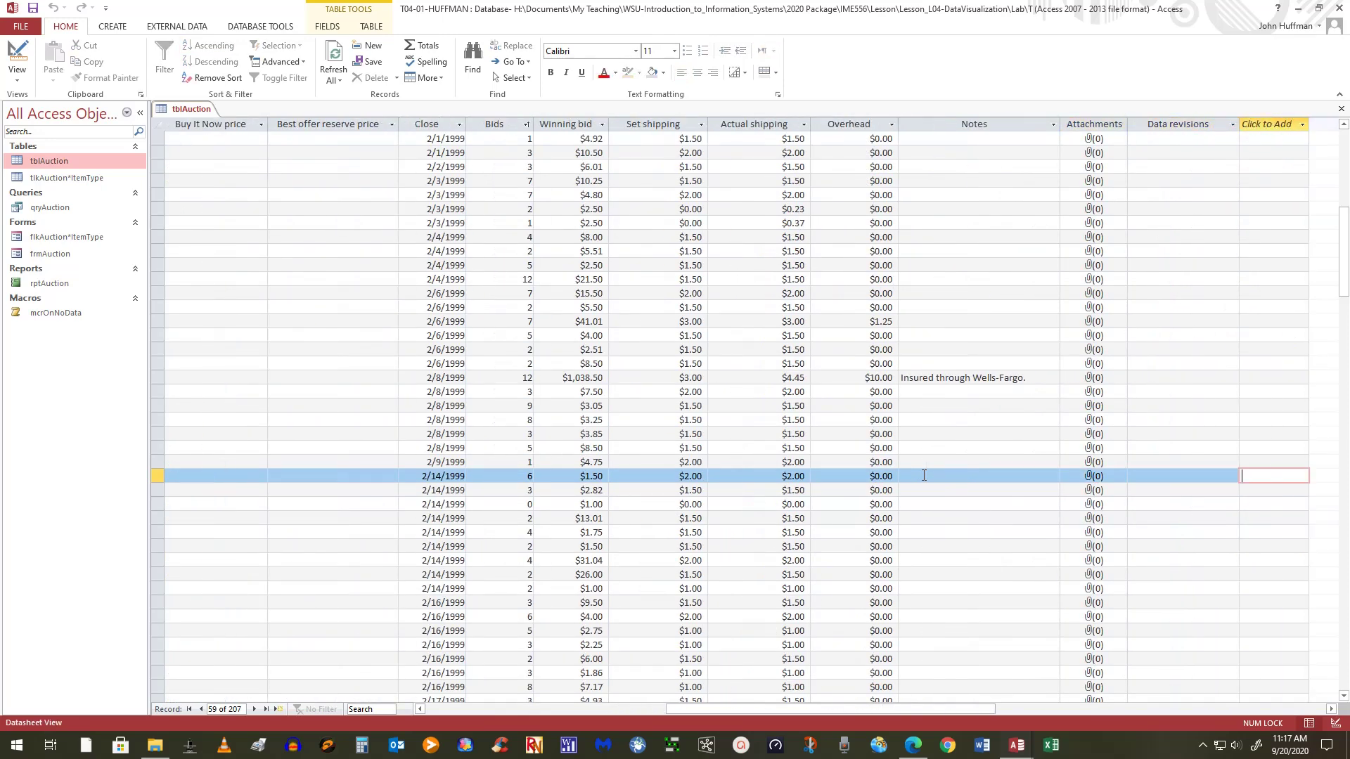
key(shift+Tab)
key(shift+Tab)
key(shift+Tab)
key(shift+Tab)
key(shift+Tab)
key(shift+Tab)
key(shift+Tab)
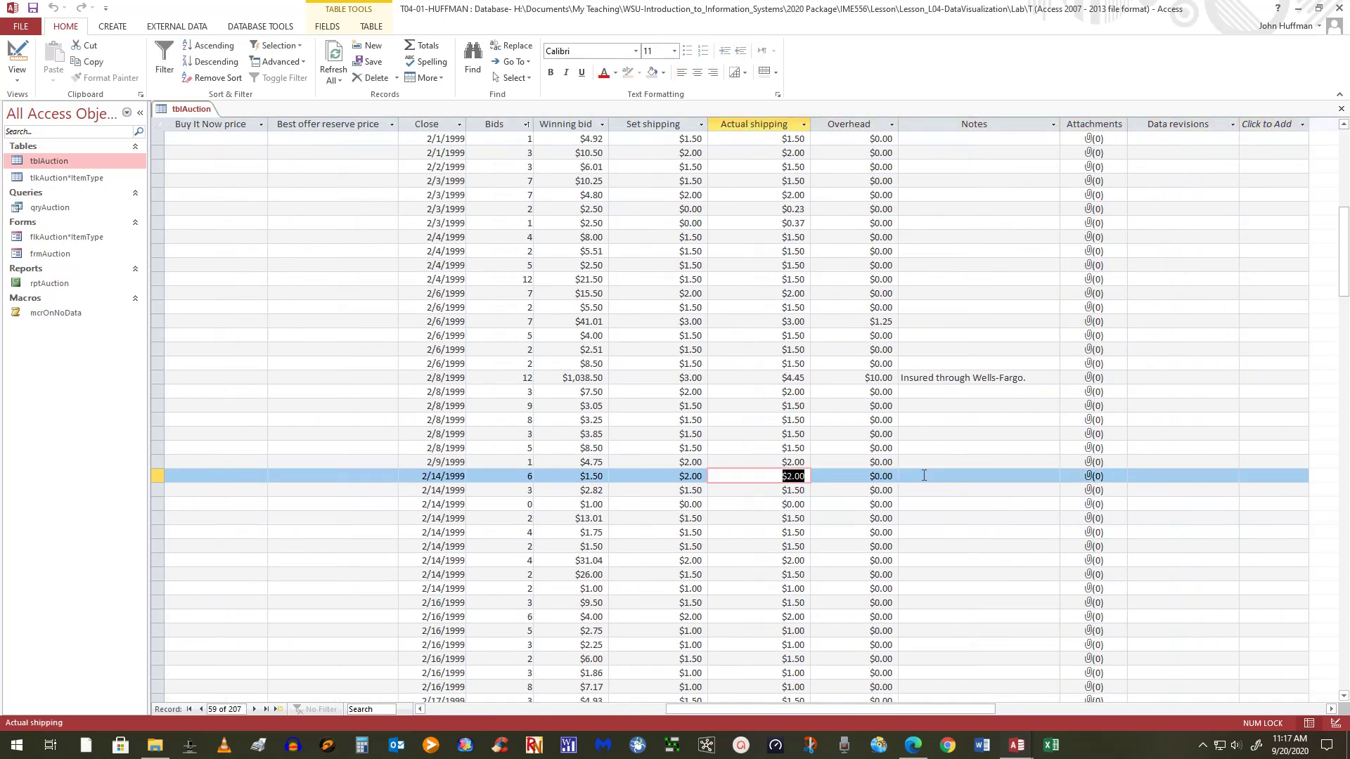
key(shift+Tab)
key(shift+Tab)
key(shift+Tab)
key(shift+Tab)
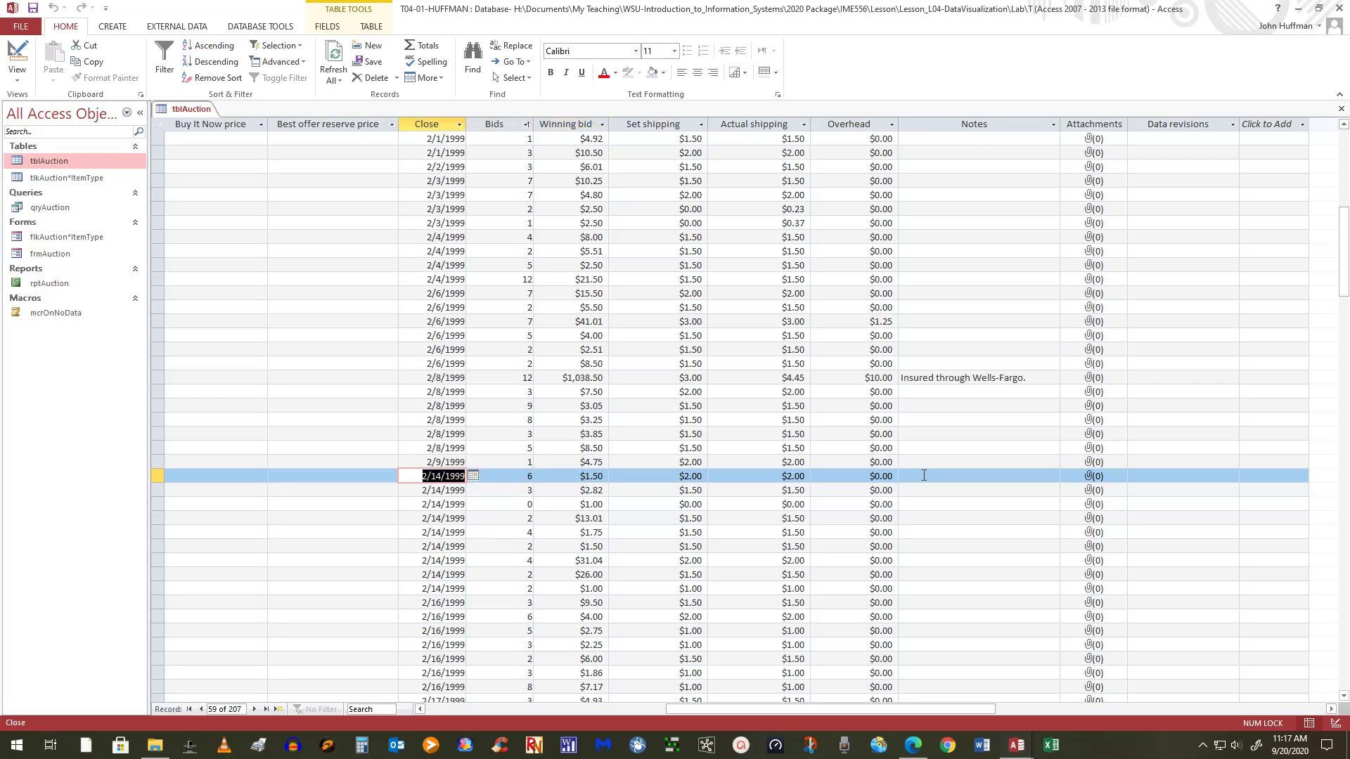
key(shift+Tab)
key(shift+Tab)
key(shift+Tab)
key(shift+Tab)
key(shift+Tab)
key(shift+Tab)
key(shift+Tab)
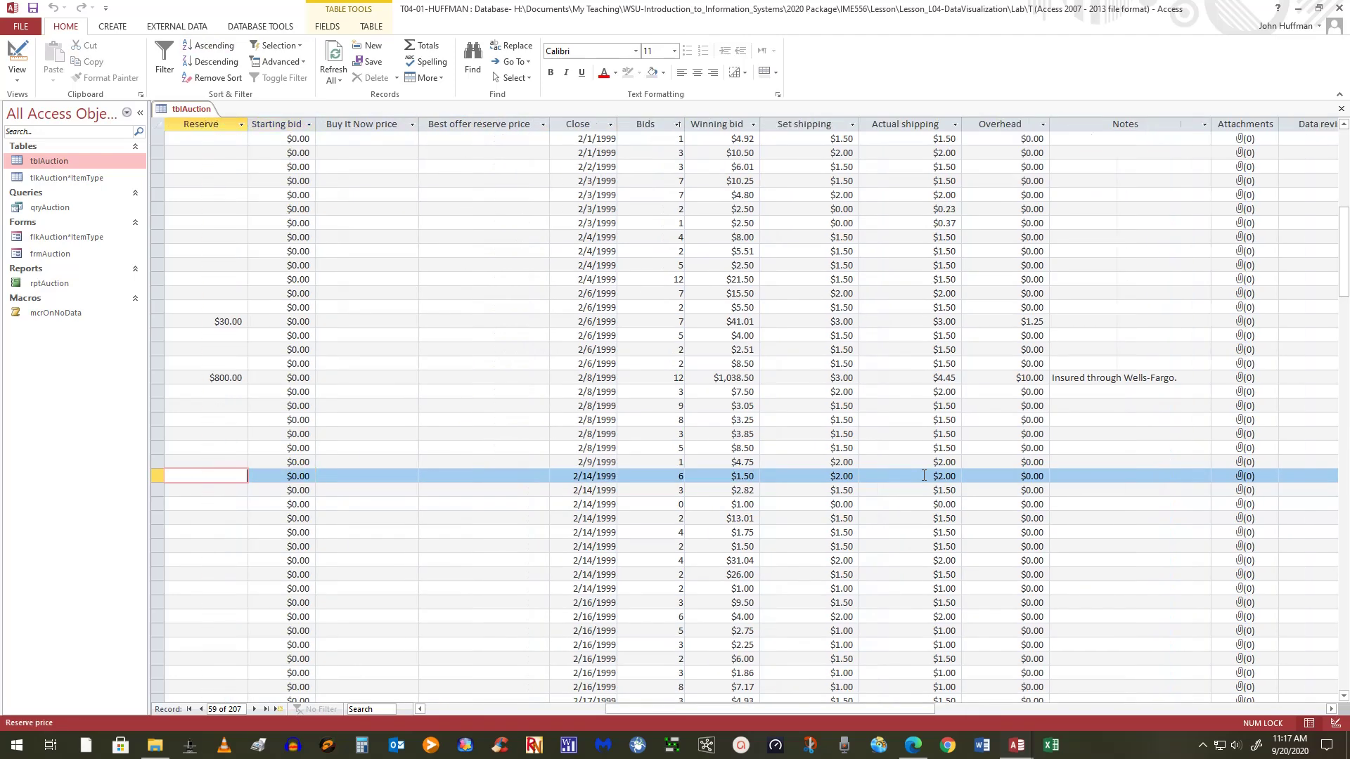
key(shift+Tab)
key(shift+Tab)
key(shift+Tab)
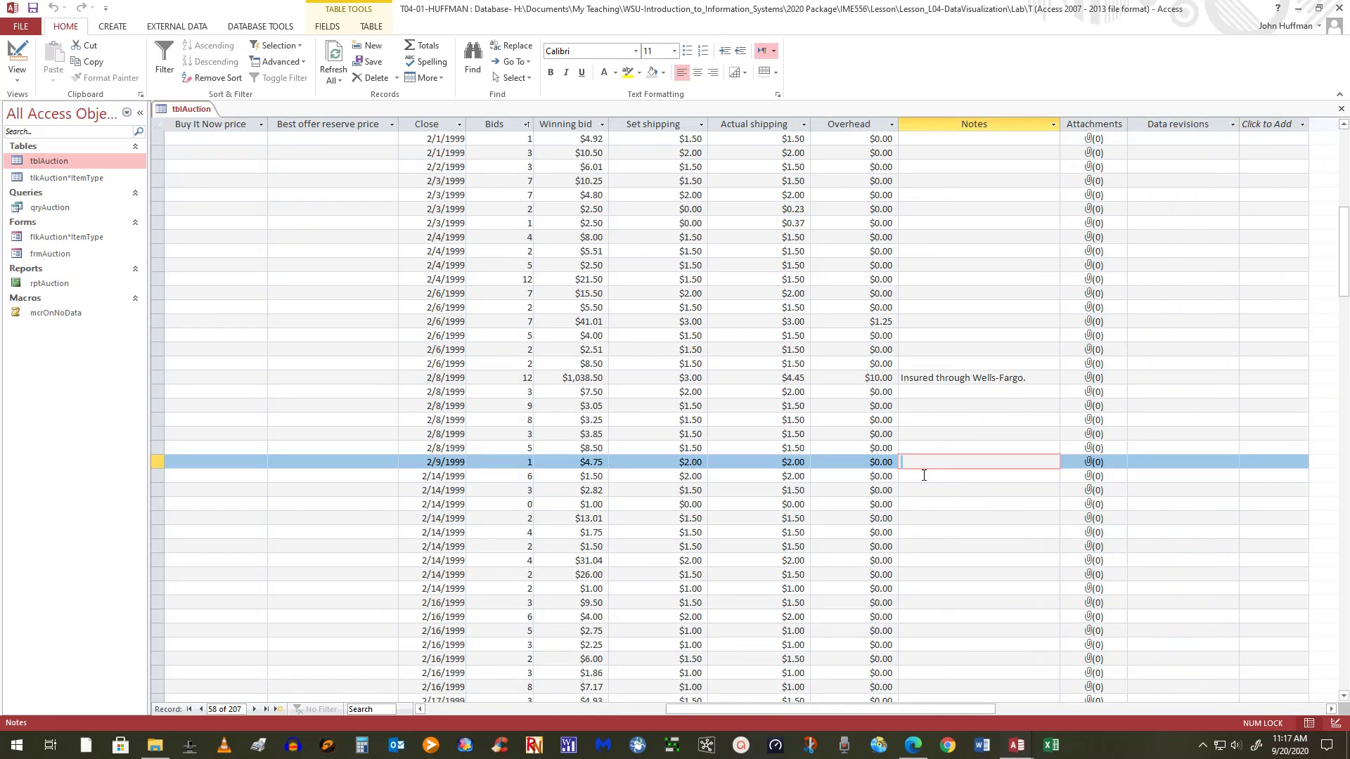
key(Tab)
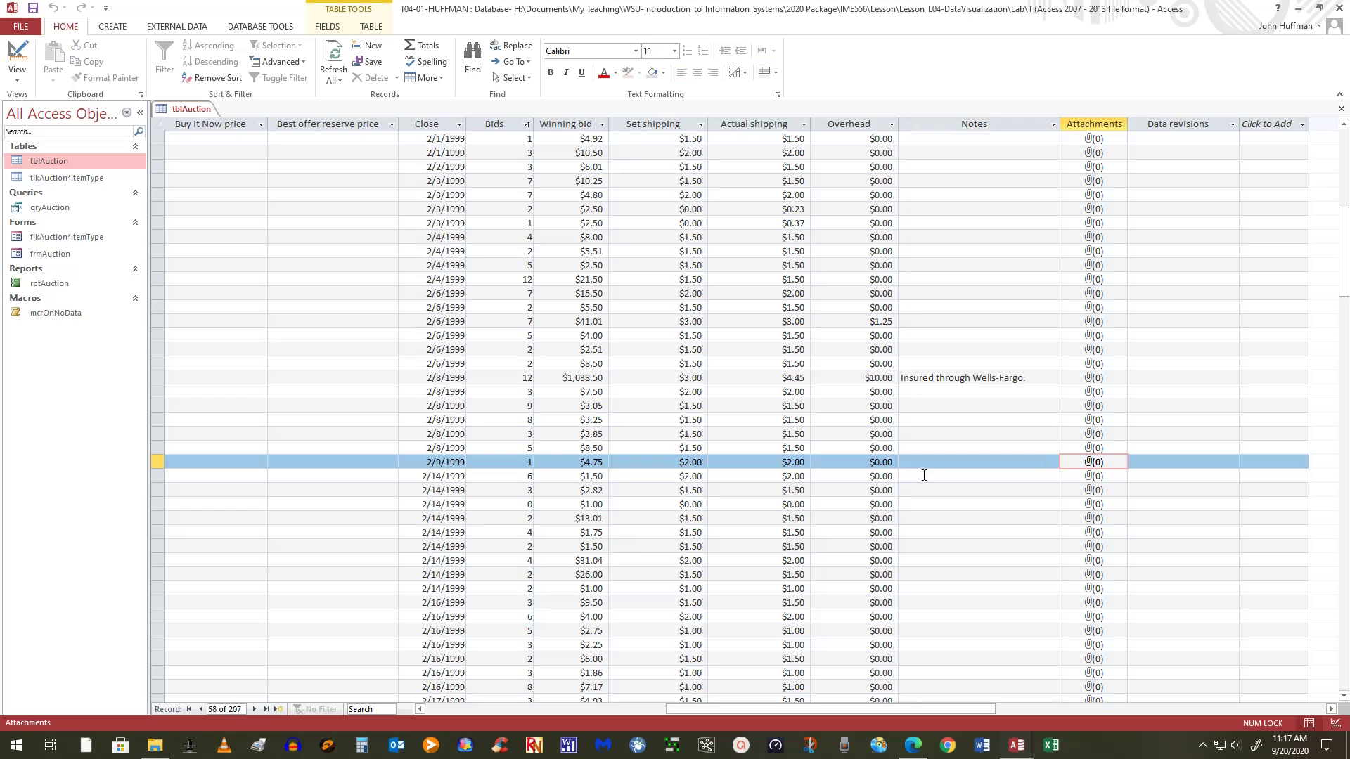
Step: Find the next record containing "bicenten" in any part of the field and go to its record identifier
drag(907, 710, 576, 704)
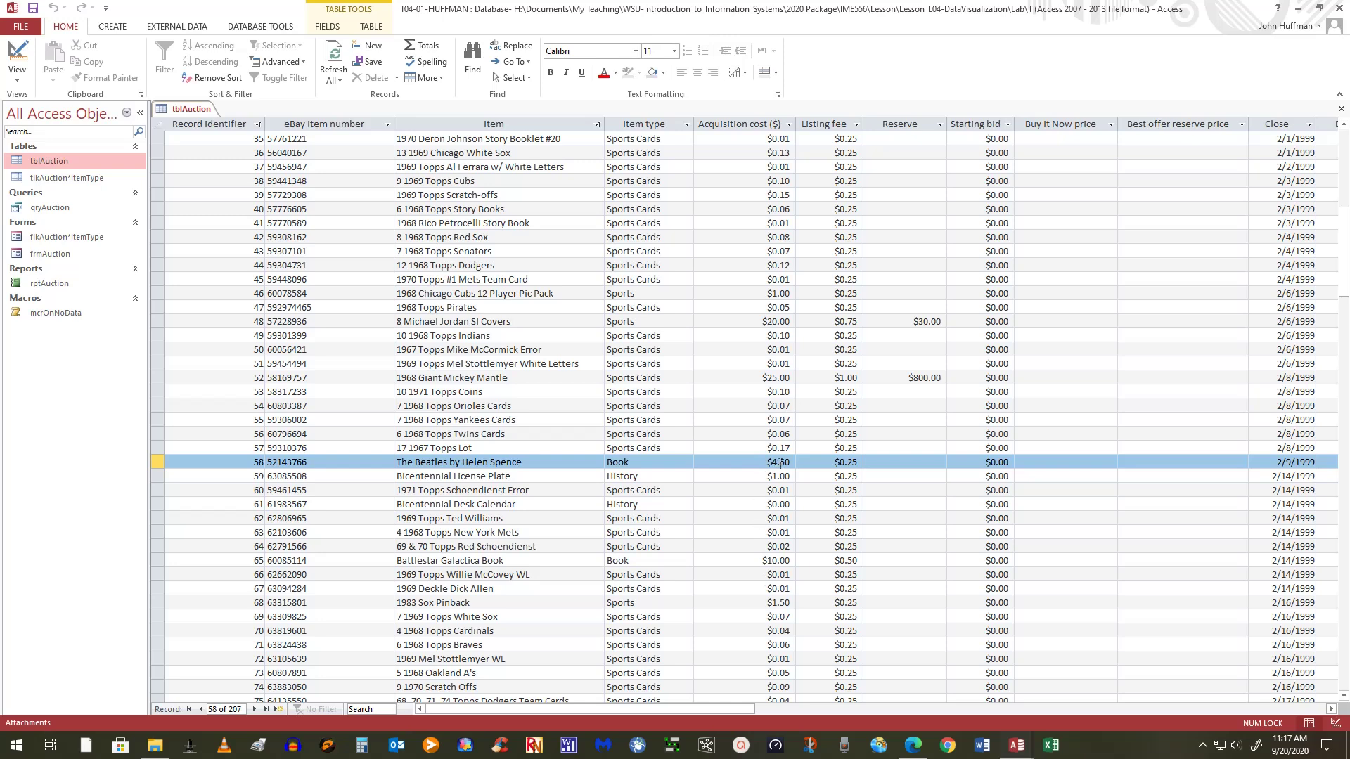
scroll(767, 511, down, 2)
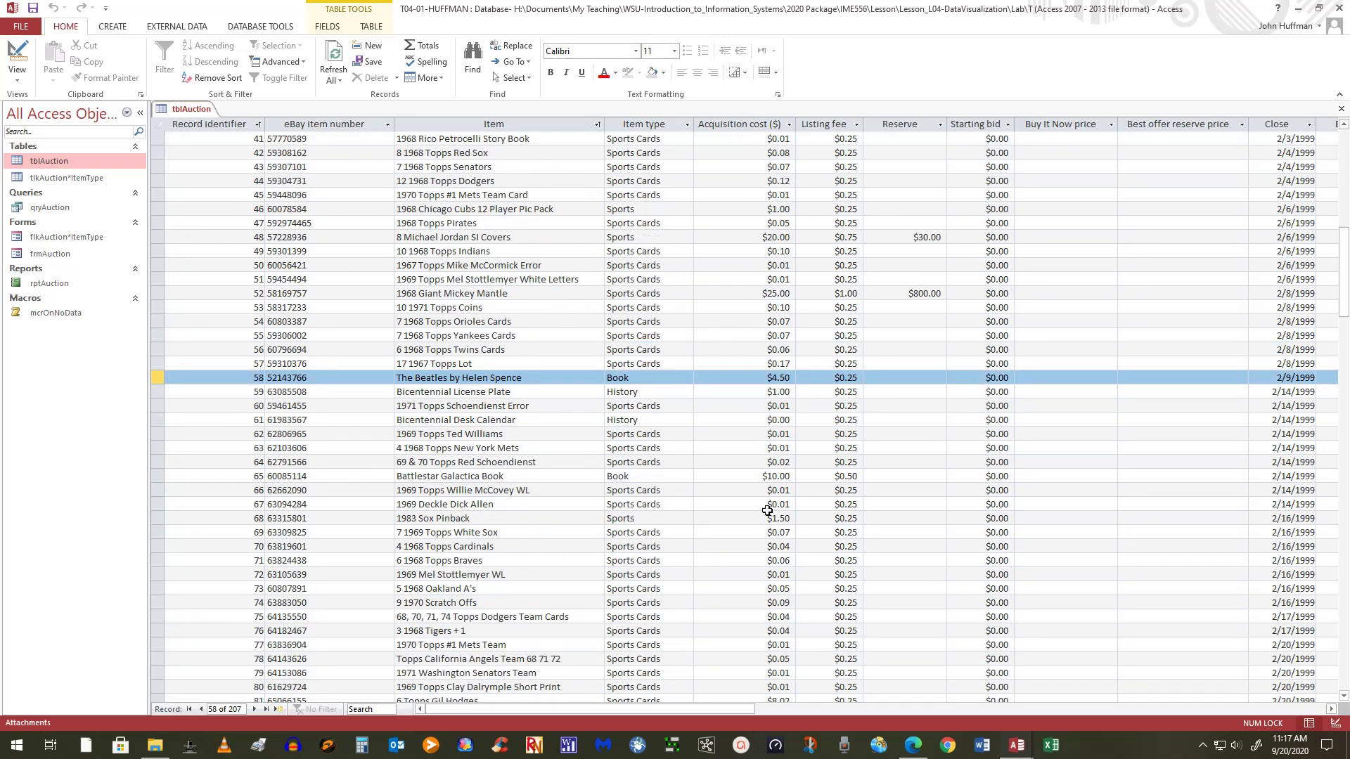
scroll(767, 511, up, 1)
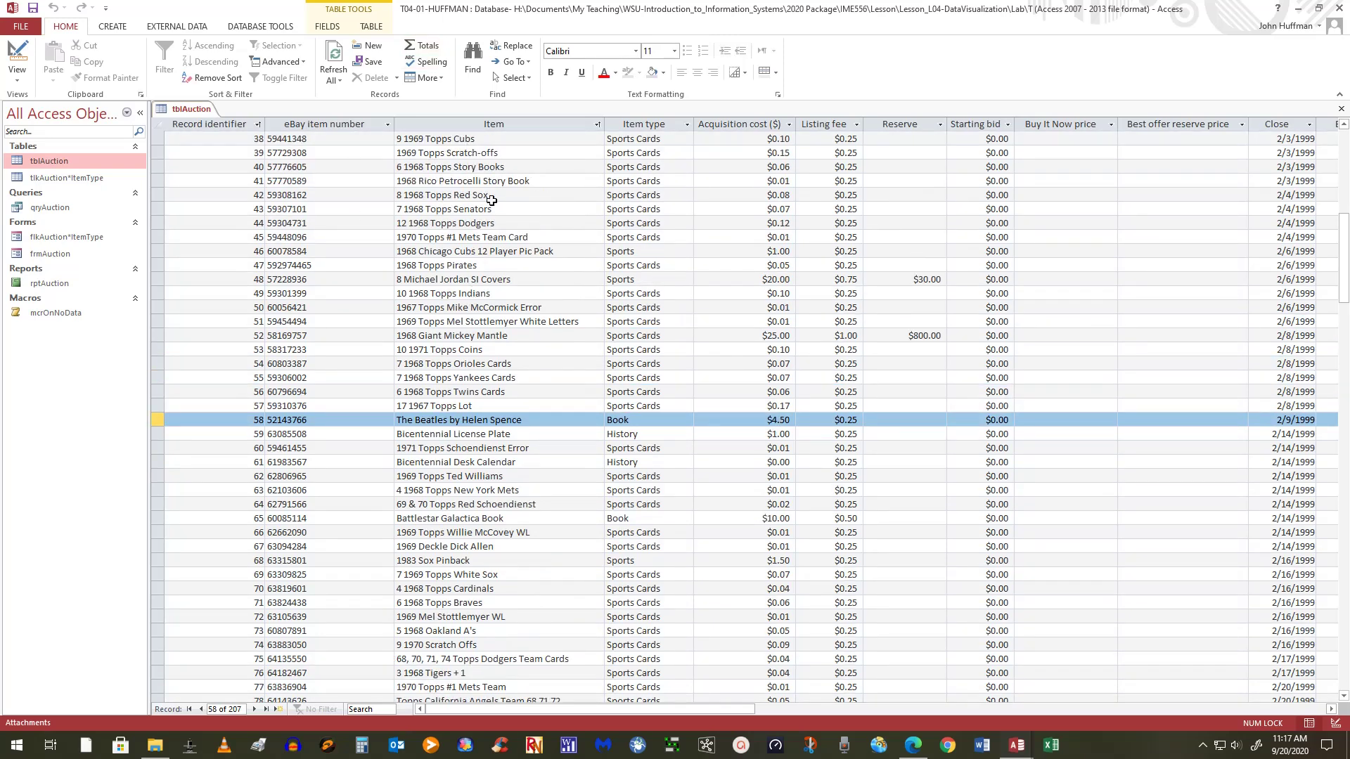
click(472, 62)
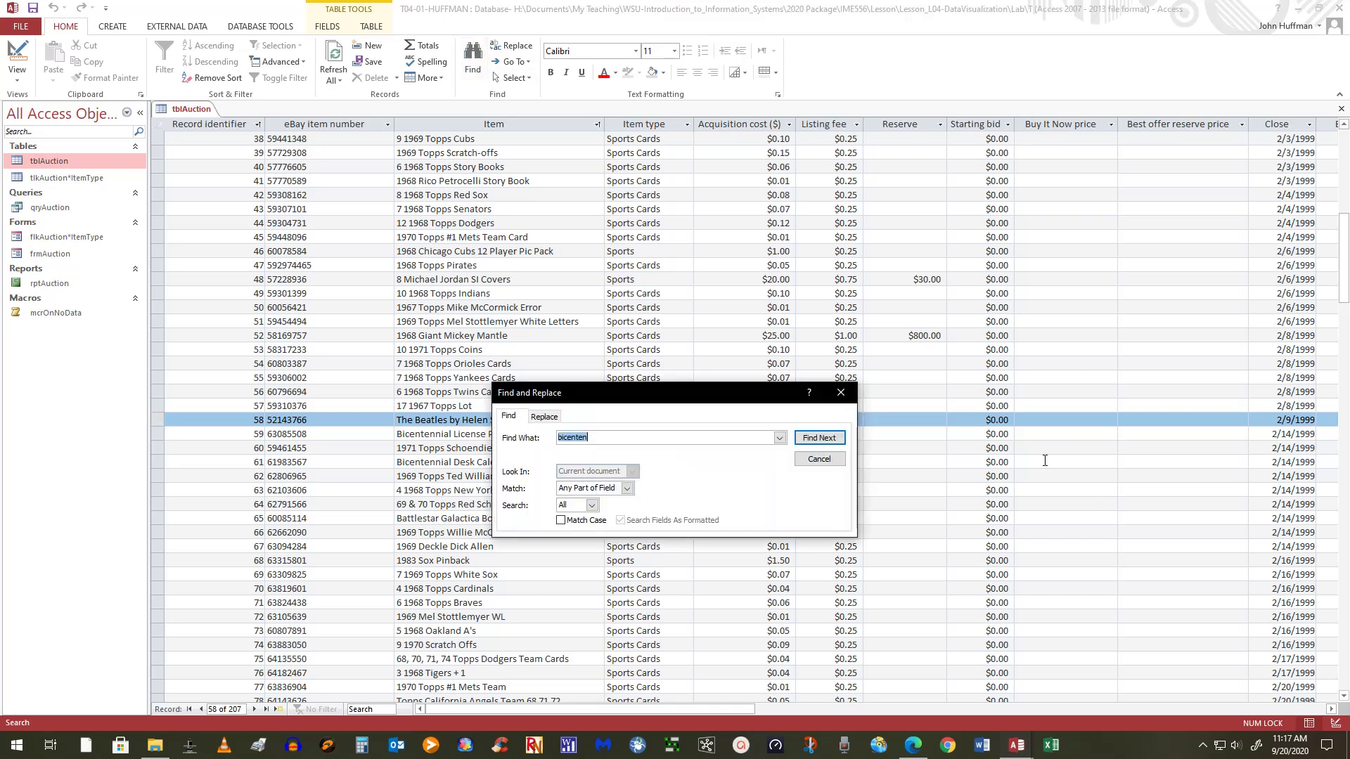
click(819, 438)
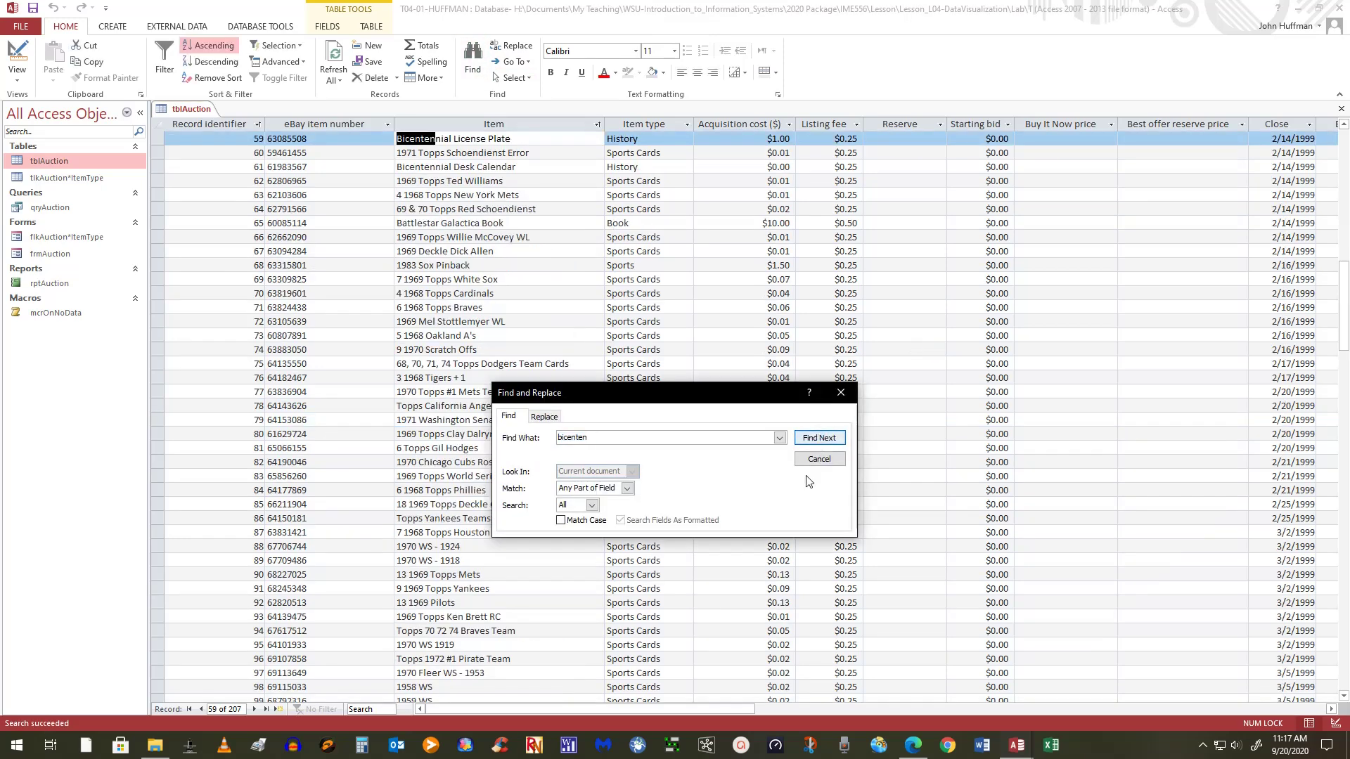
click(819, 459)
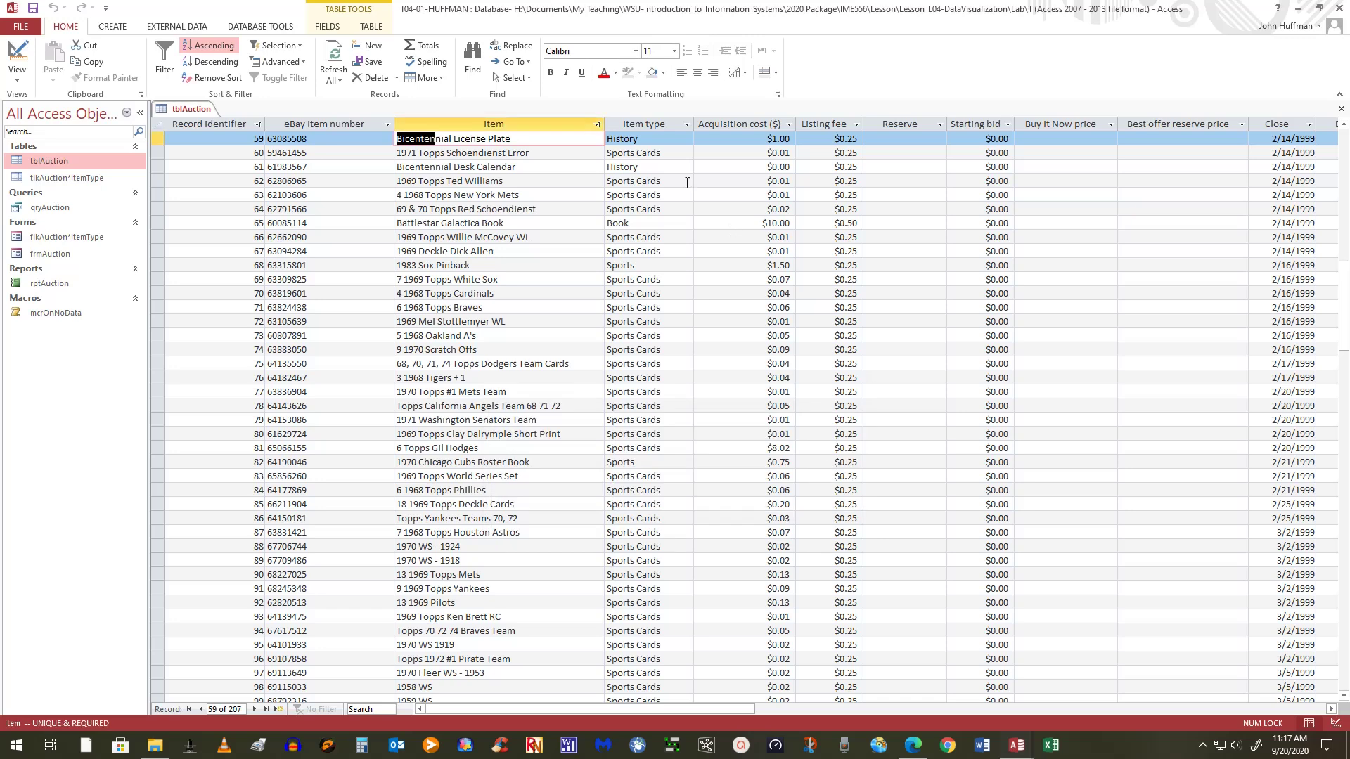
key(Home)
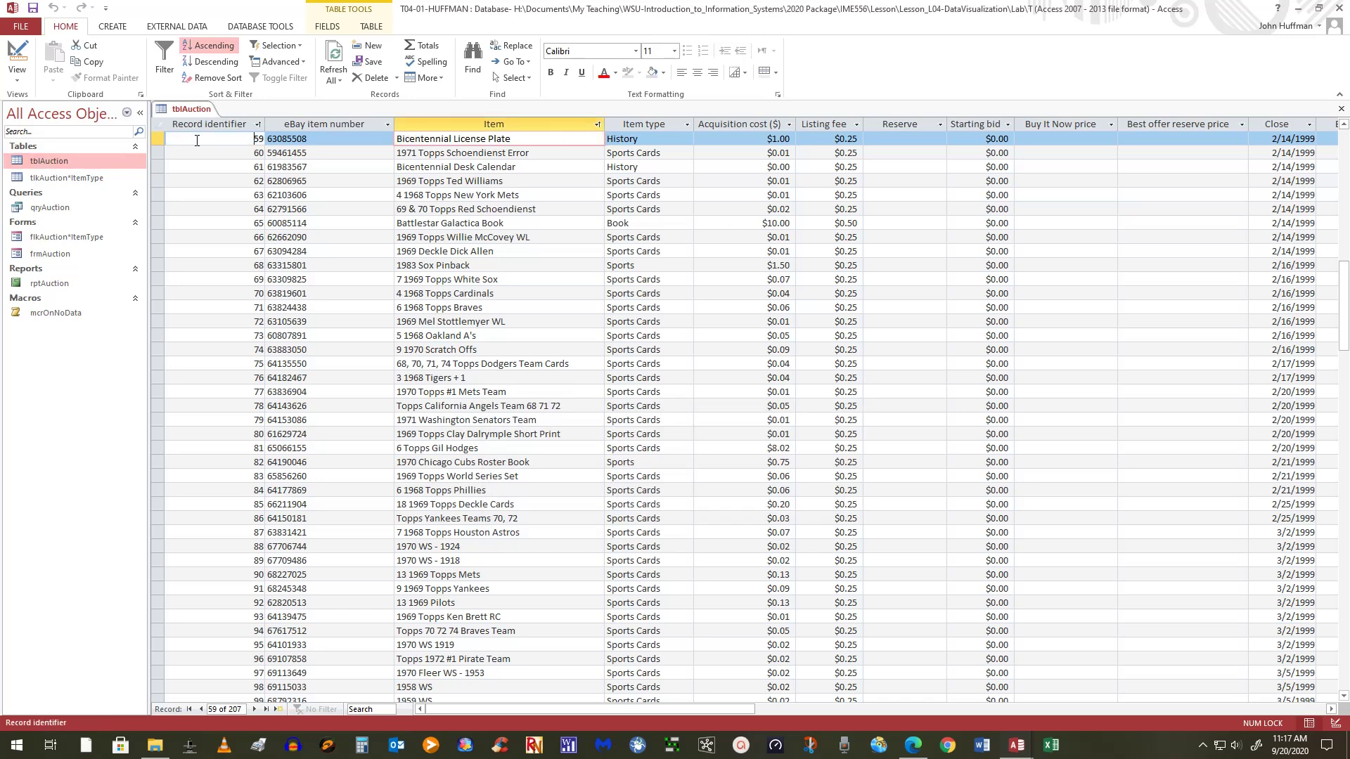
Step: Set the Bicentennial License Plate record's acquisition cost to $10.00 and close the tblAuction table
click(778, 139)
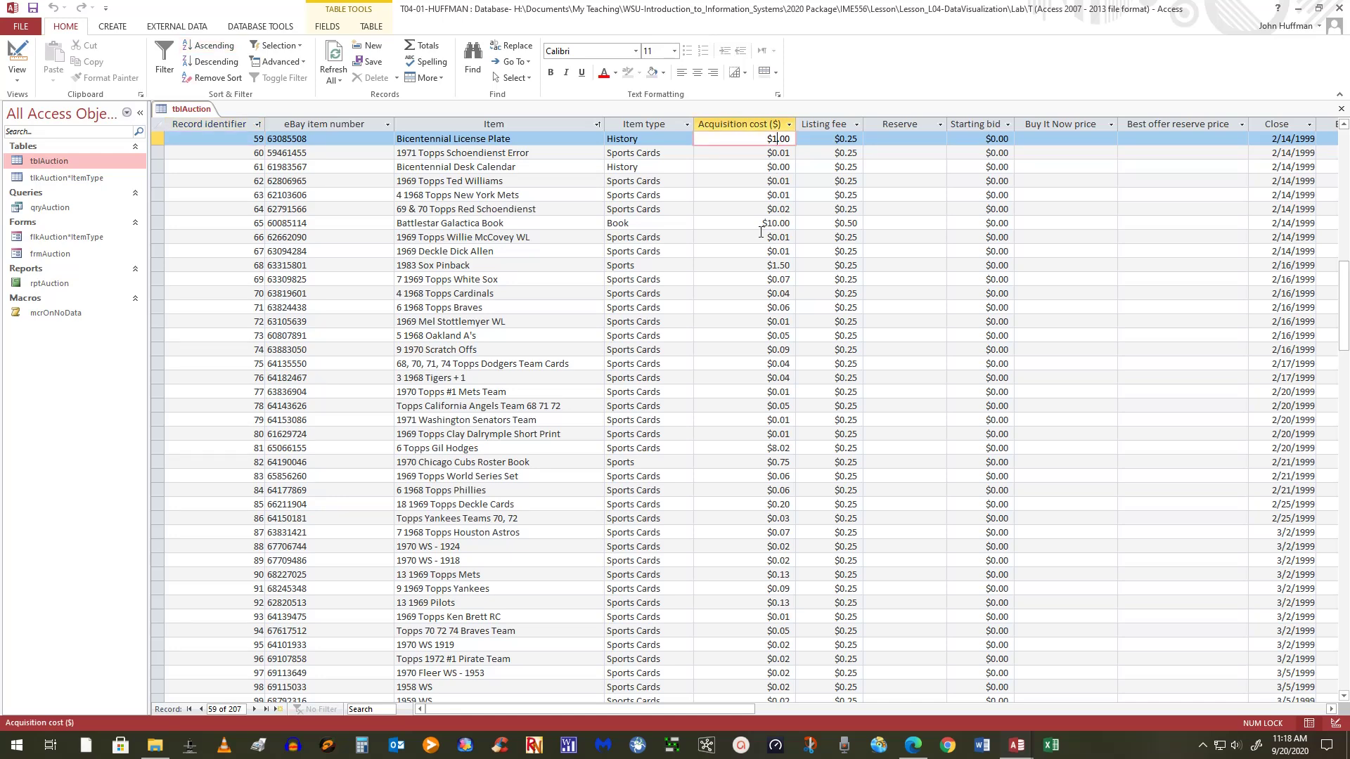
text(0)
click(759, 231)
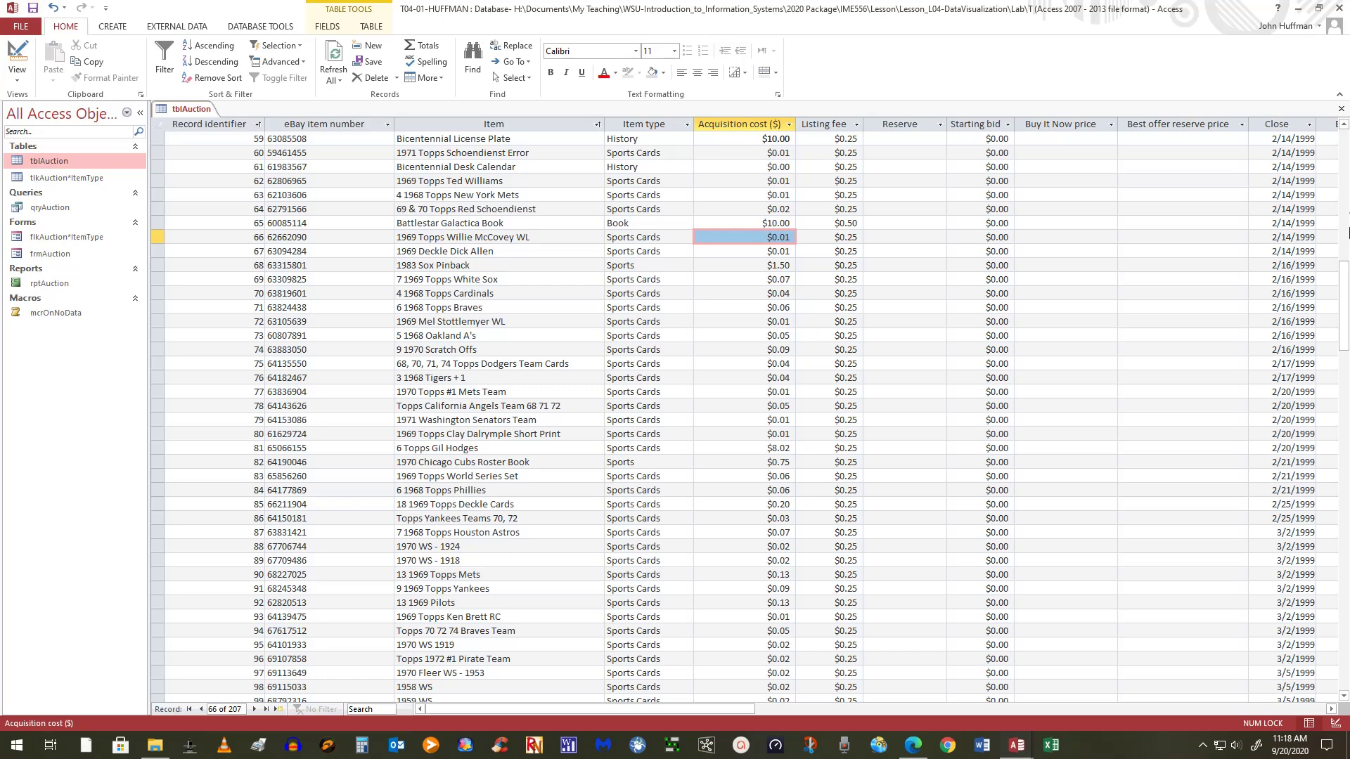
click(1340, 108)
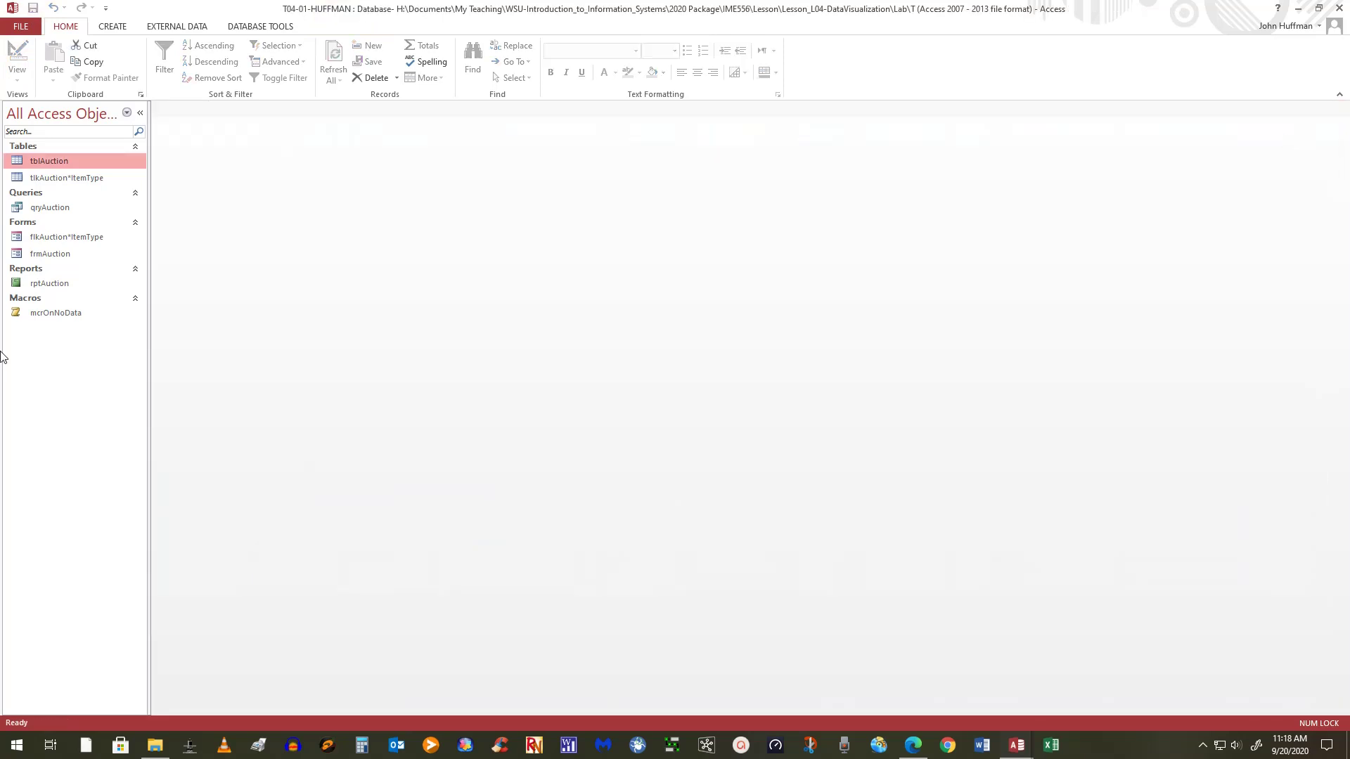
Step: Open the rptAuction report and switch it to Layout View
click(49, 288)
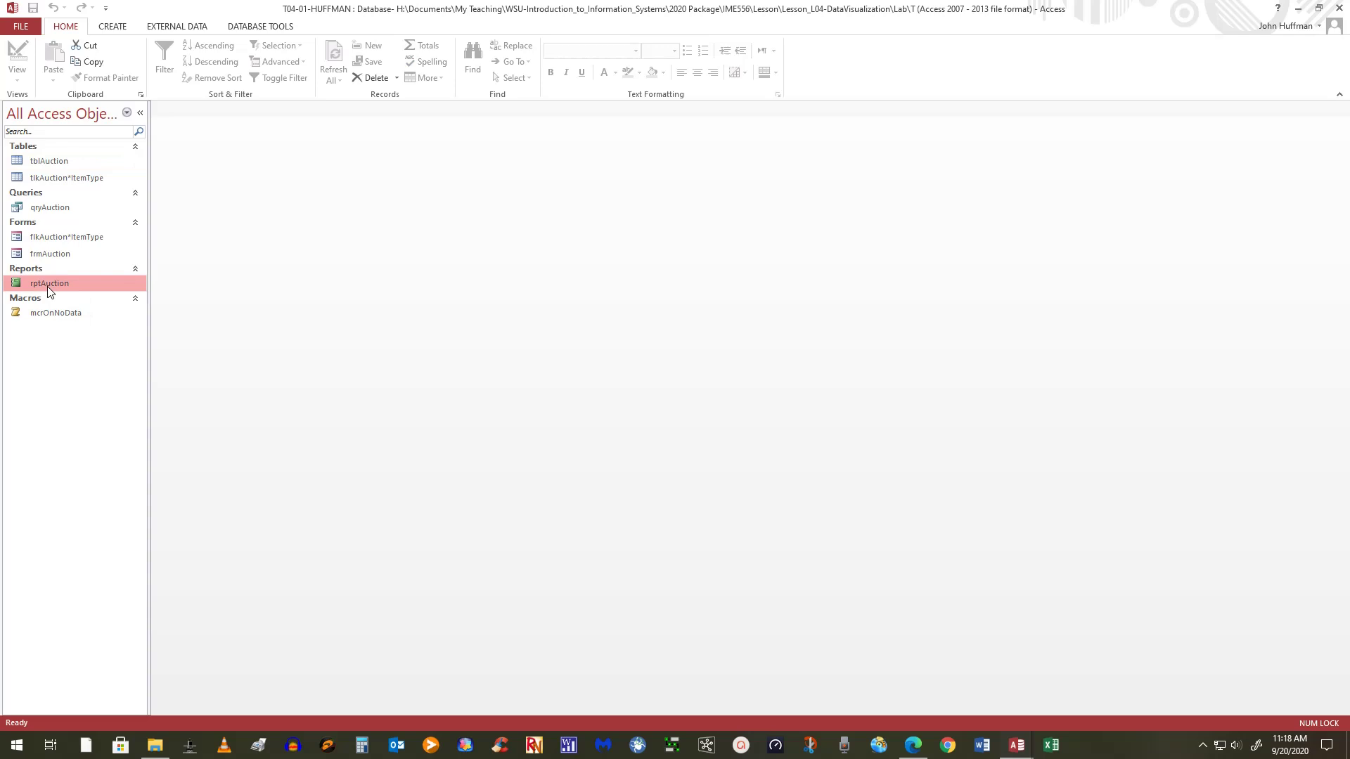
double_click(49, 288)
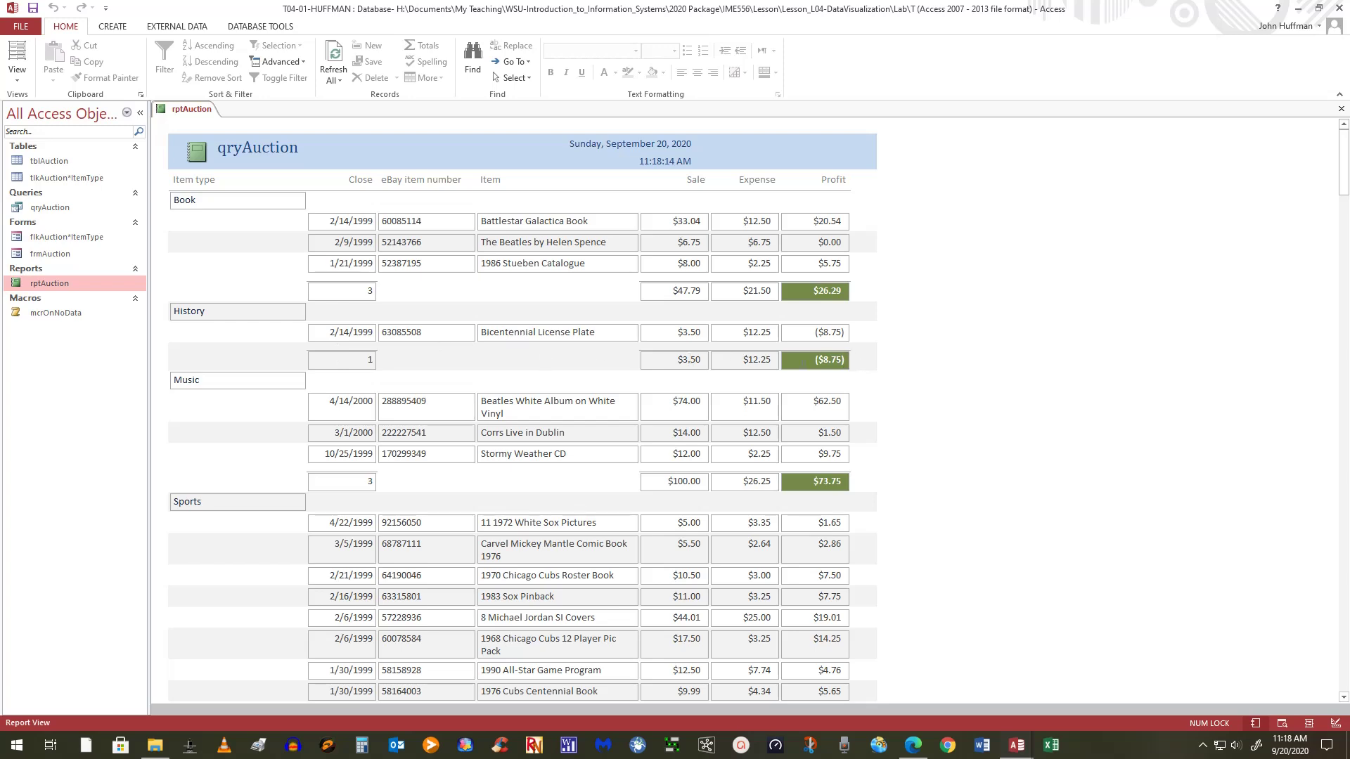
click(17, 73)
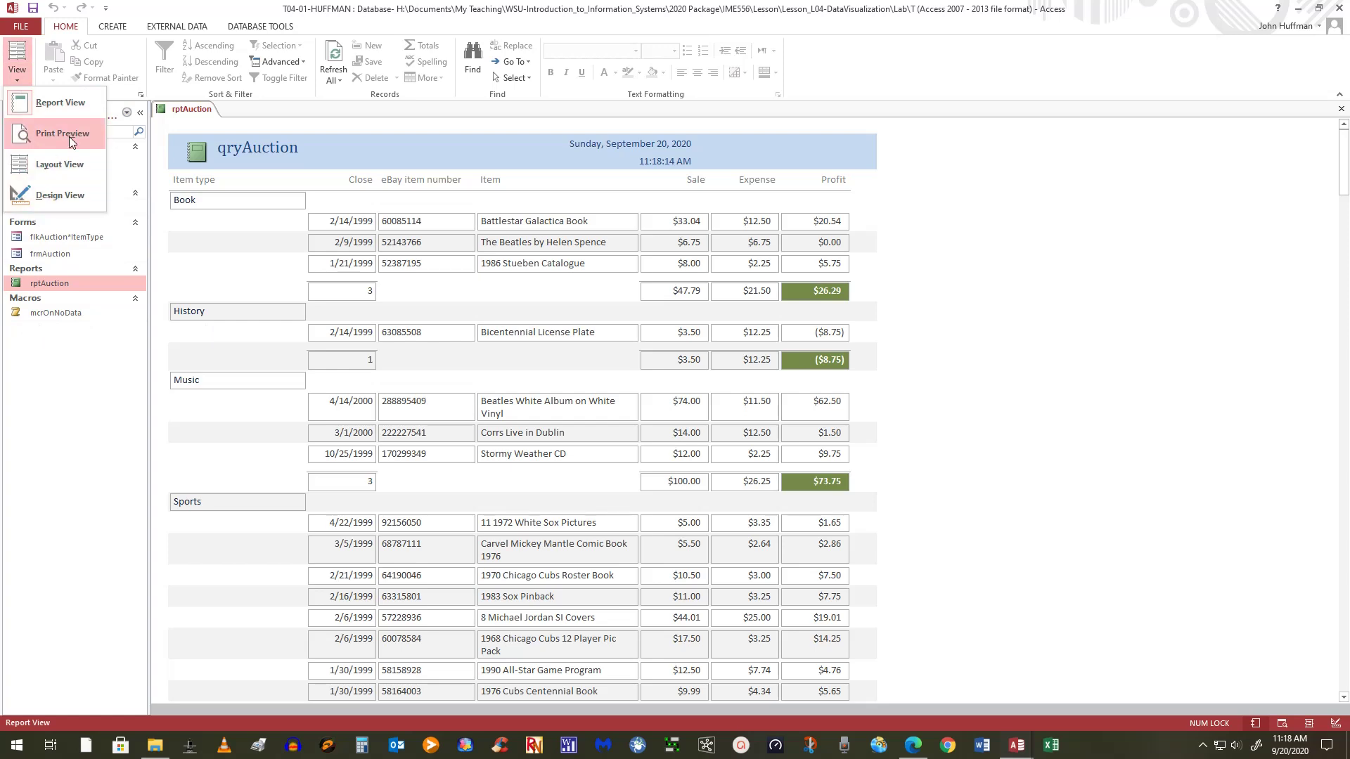
click(53, 169)
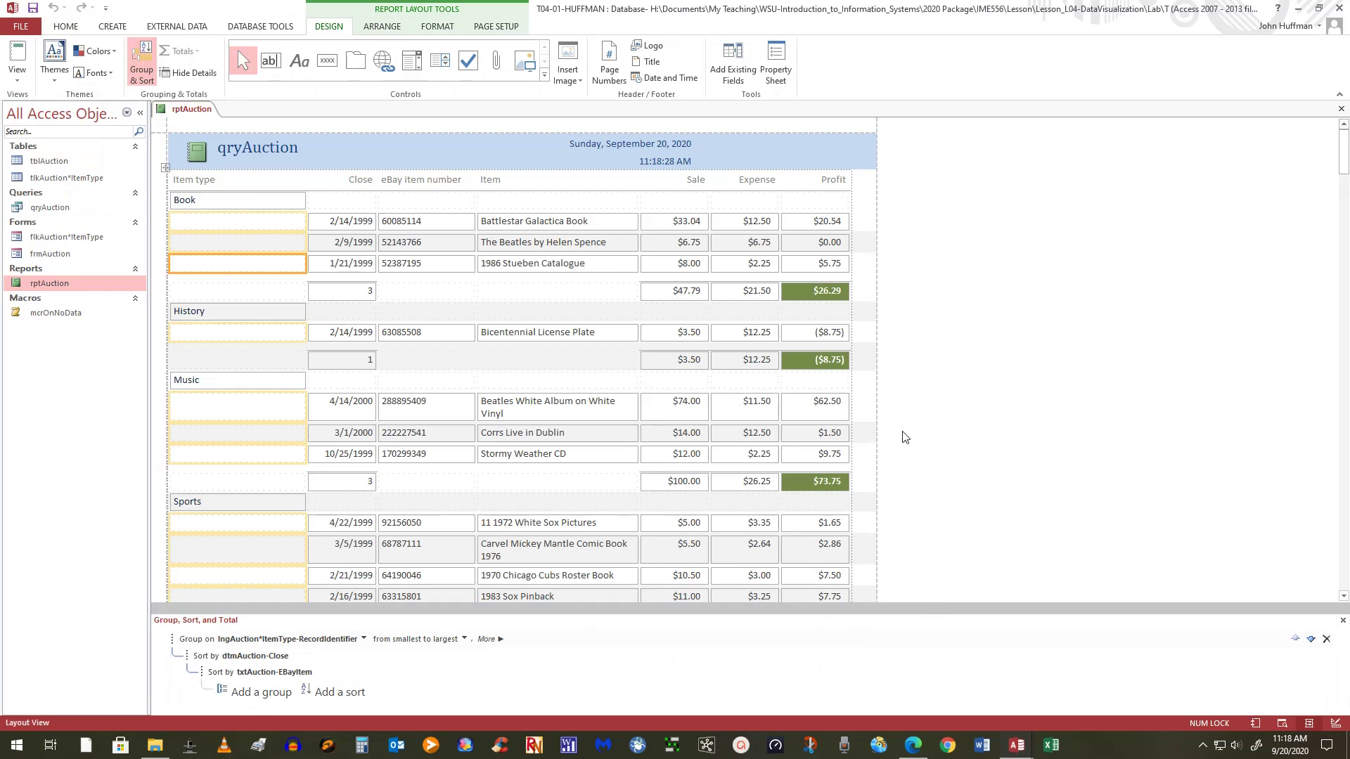
Step: Start a conditional formatting rule on the item type groups' Profit totals for field values less than 0
click(815, 291)
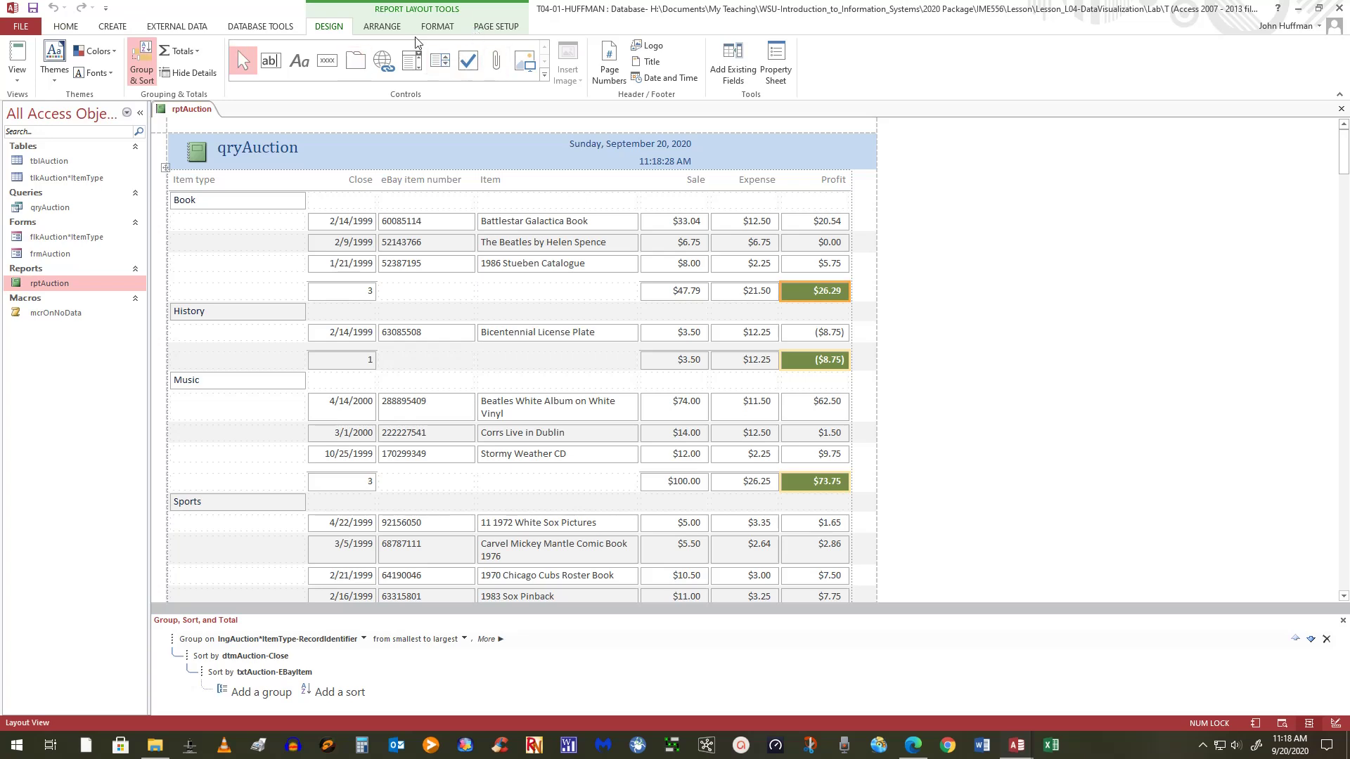
click(436, 28)
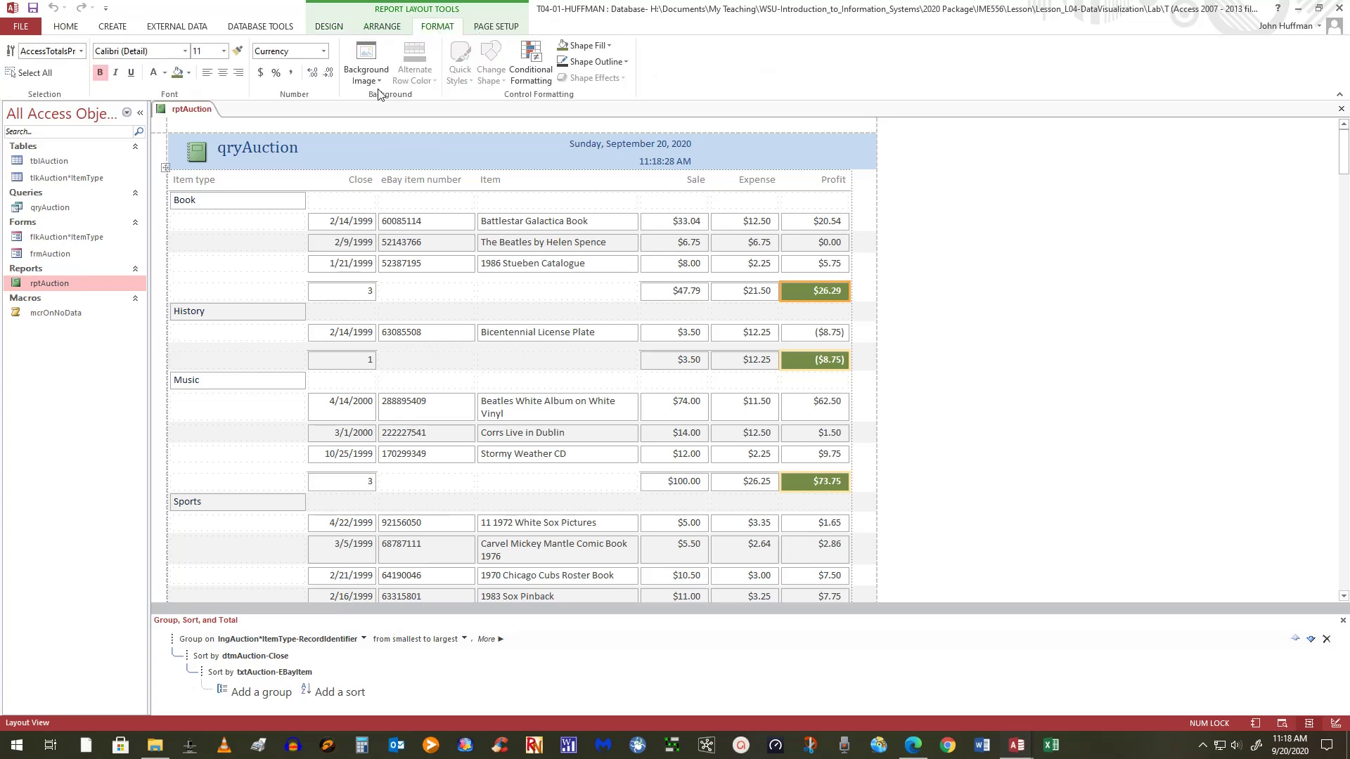
click(536, 64)
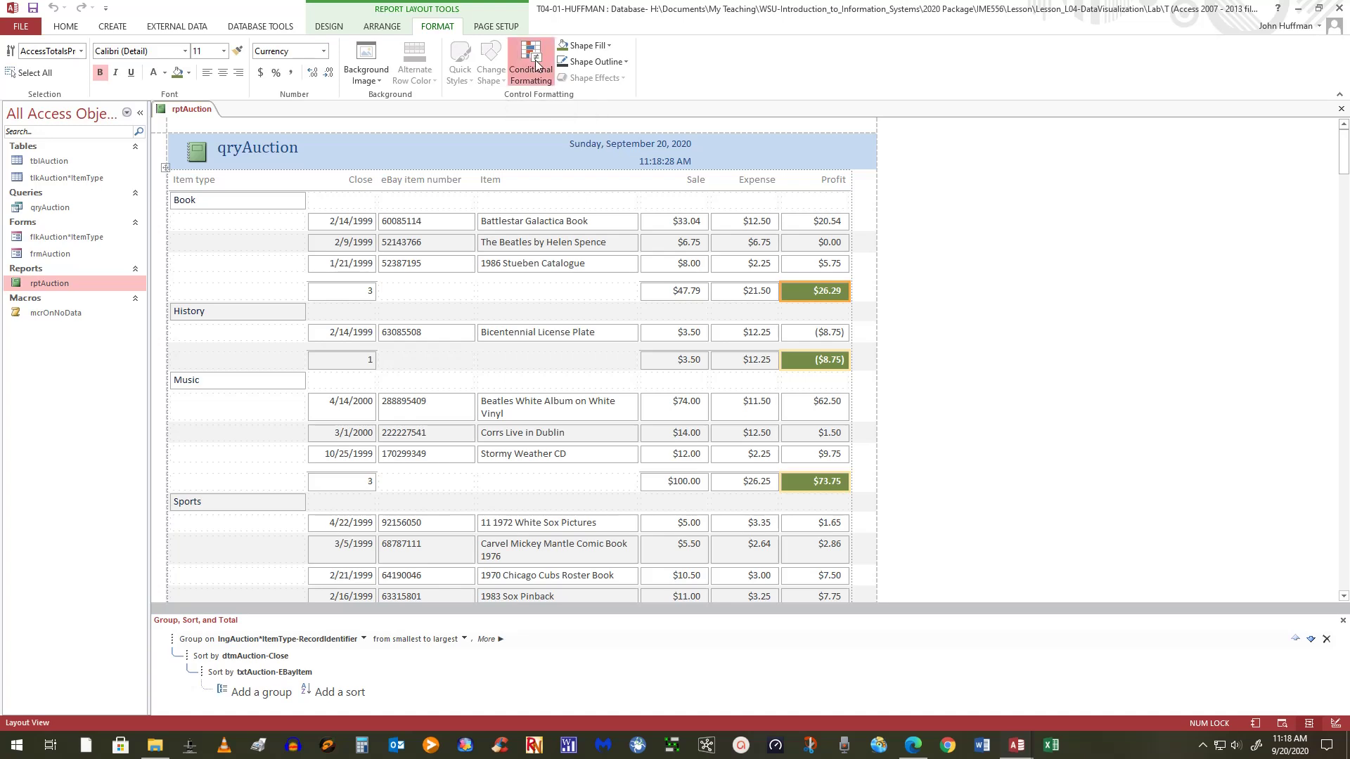
click(517, 315)
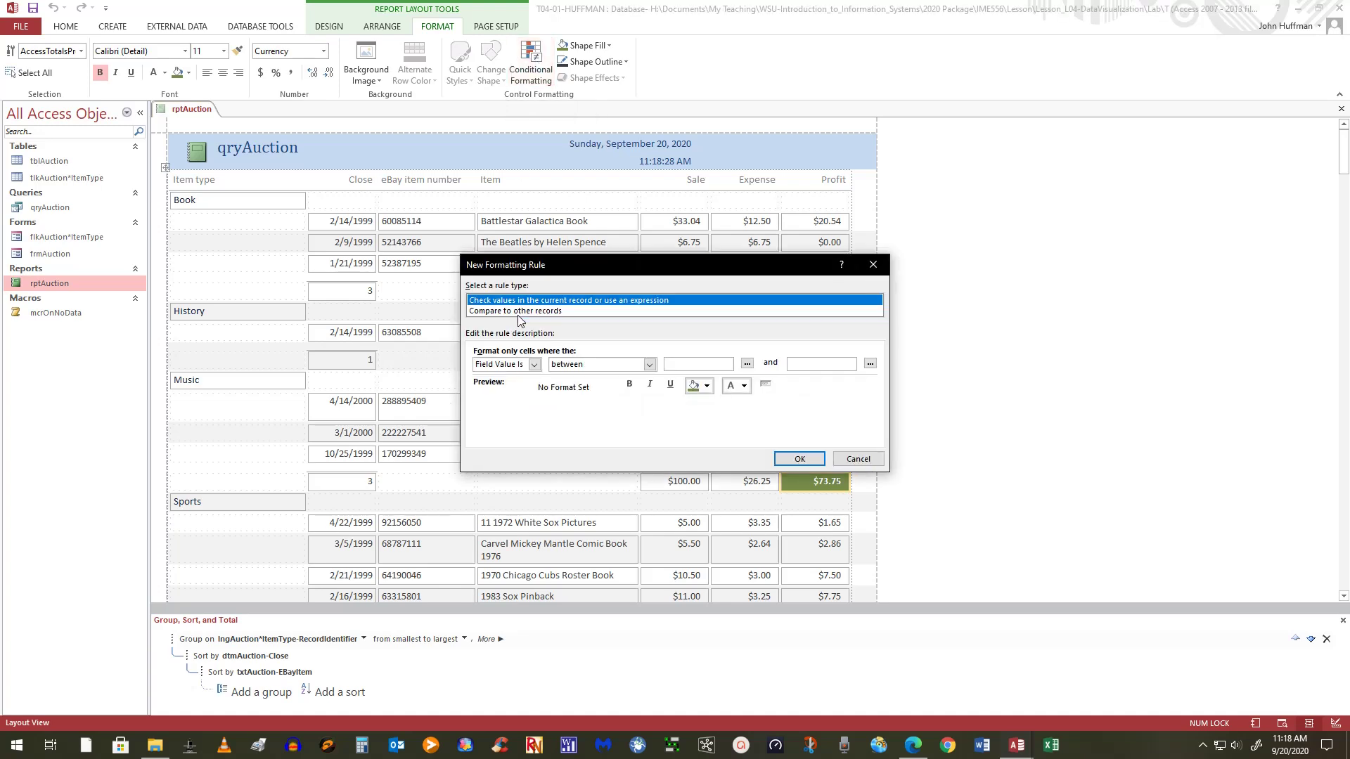
click(647, 365)
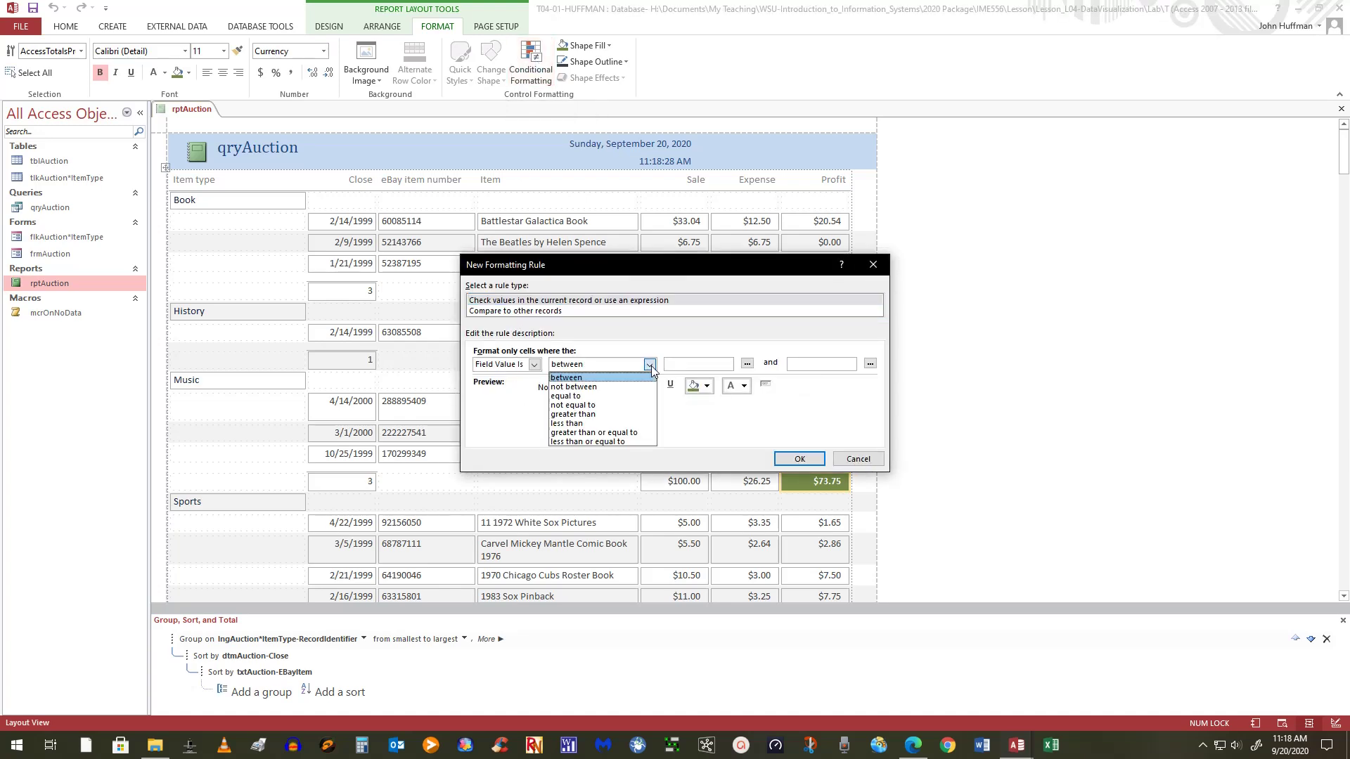
click(590, 423)
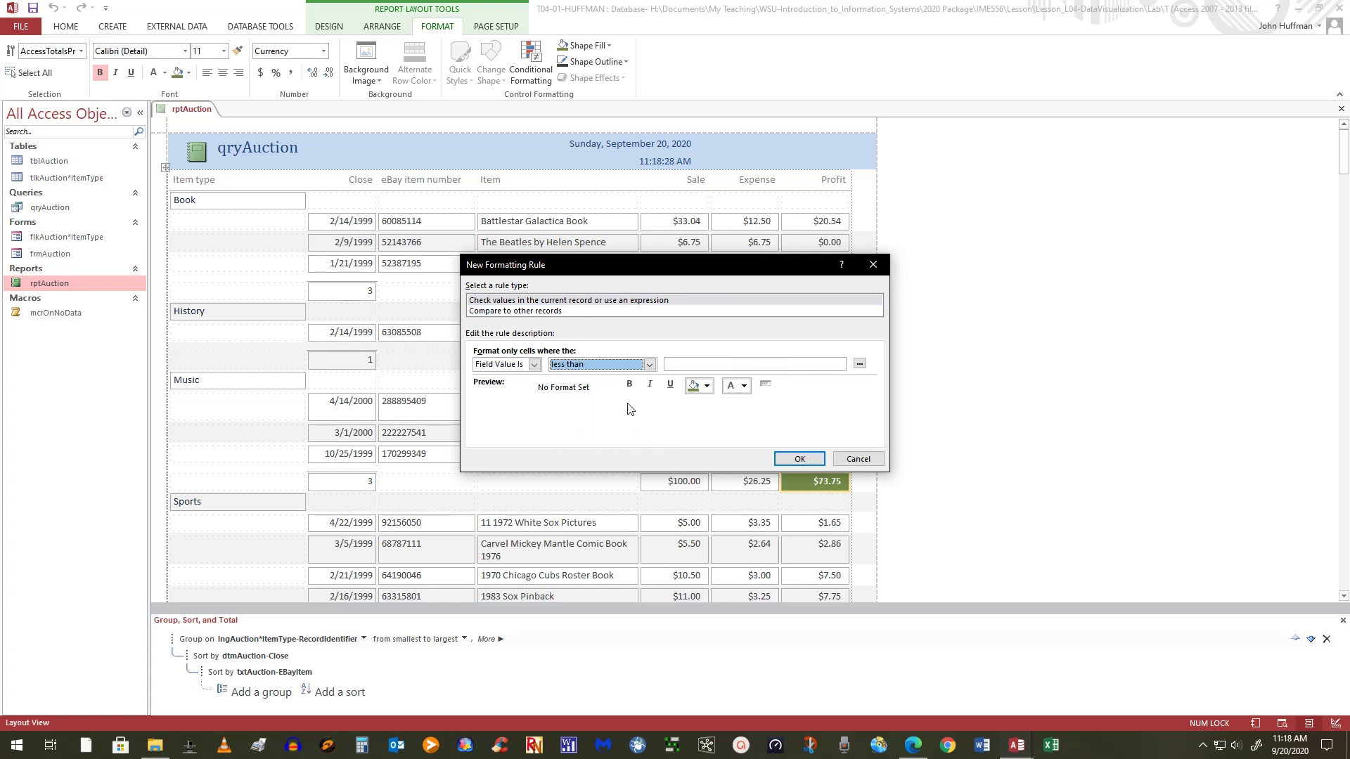
click(675, 365)
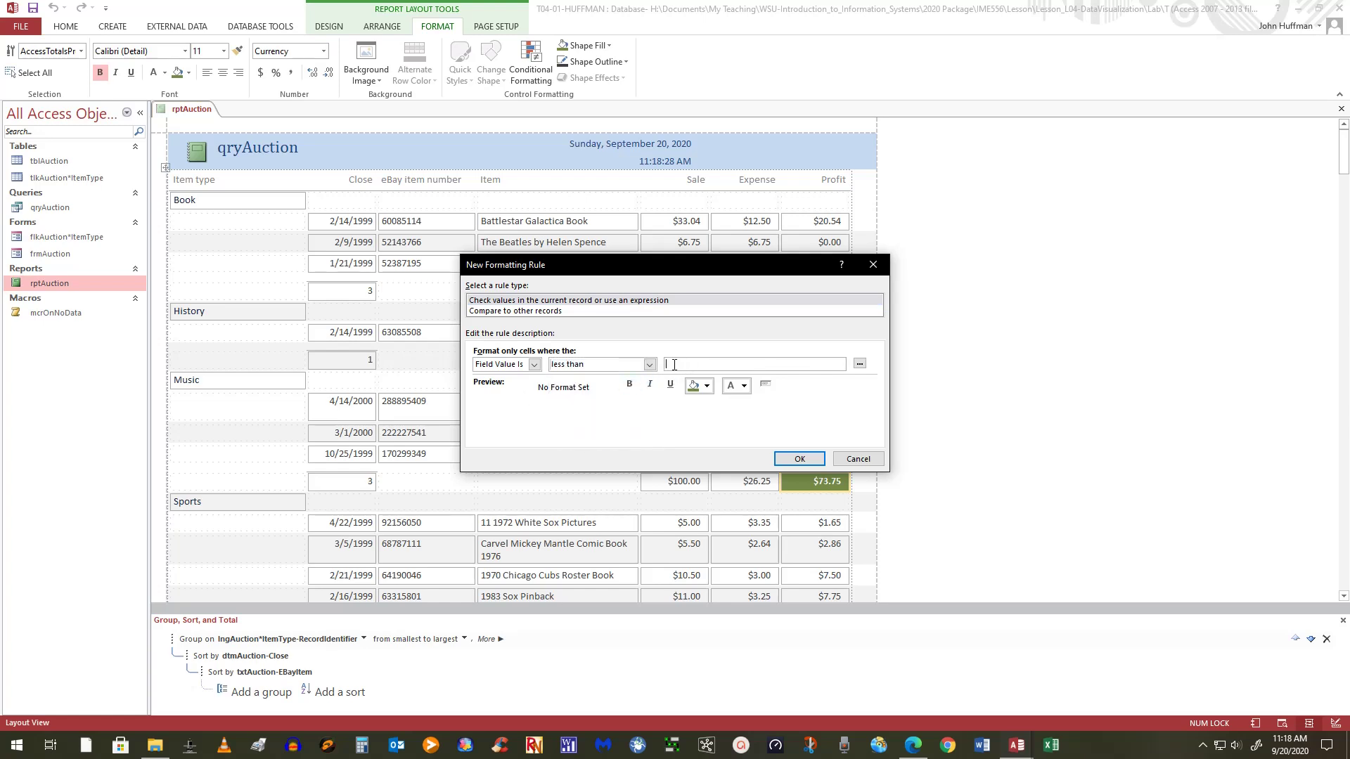
Step: Give the less-than-0 rule a red fill with bold white text and apply it to the Profit totals
click(705, 386)
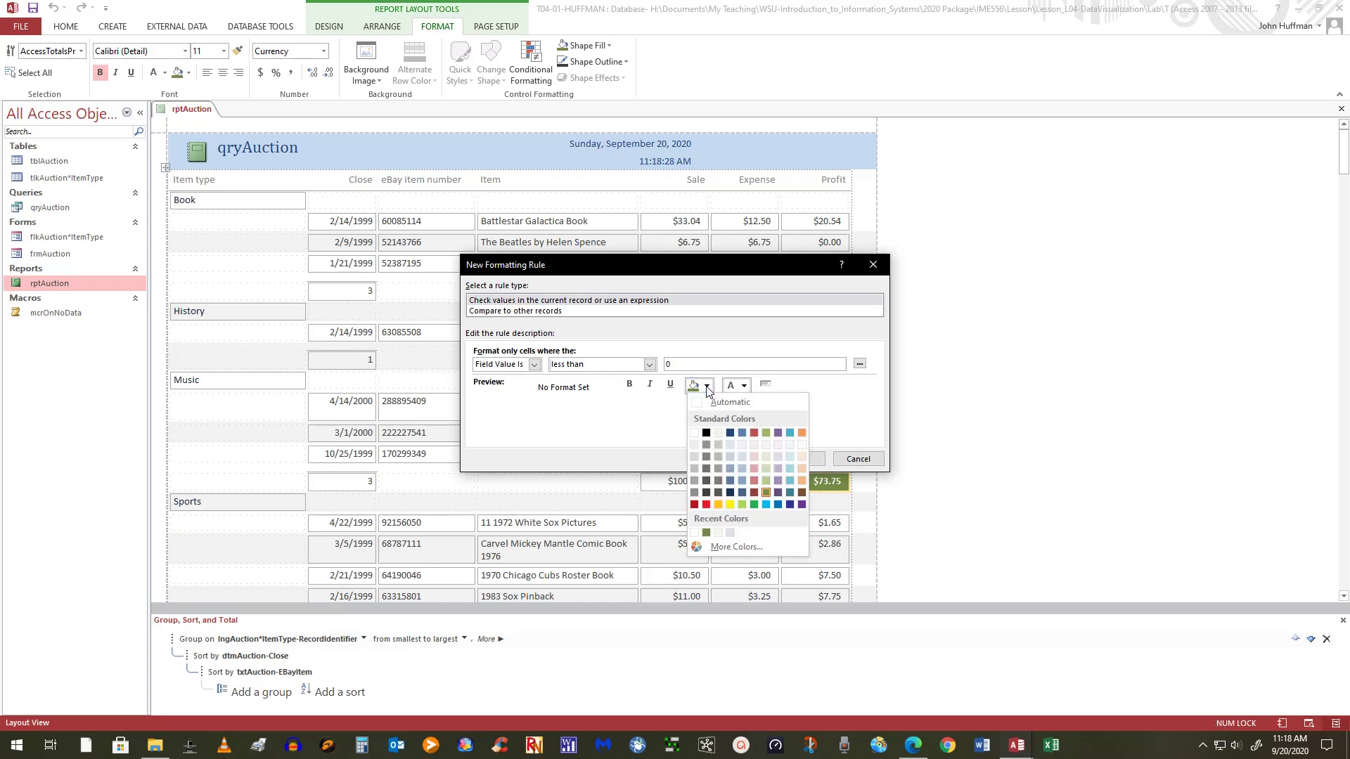
click(707, 505)
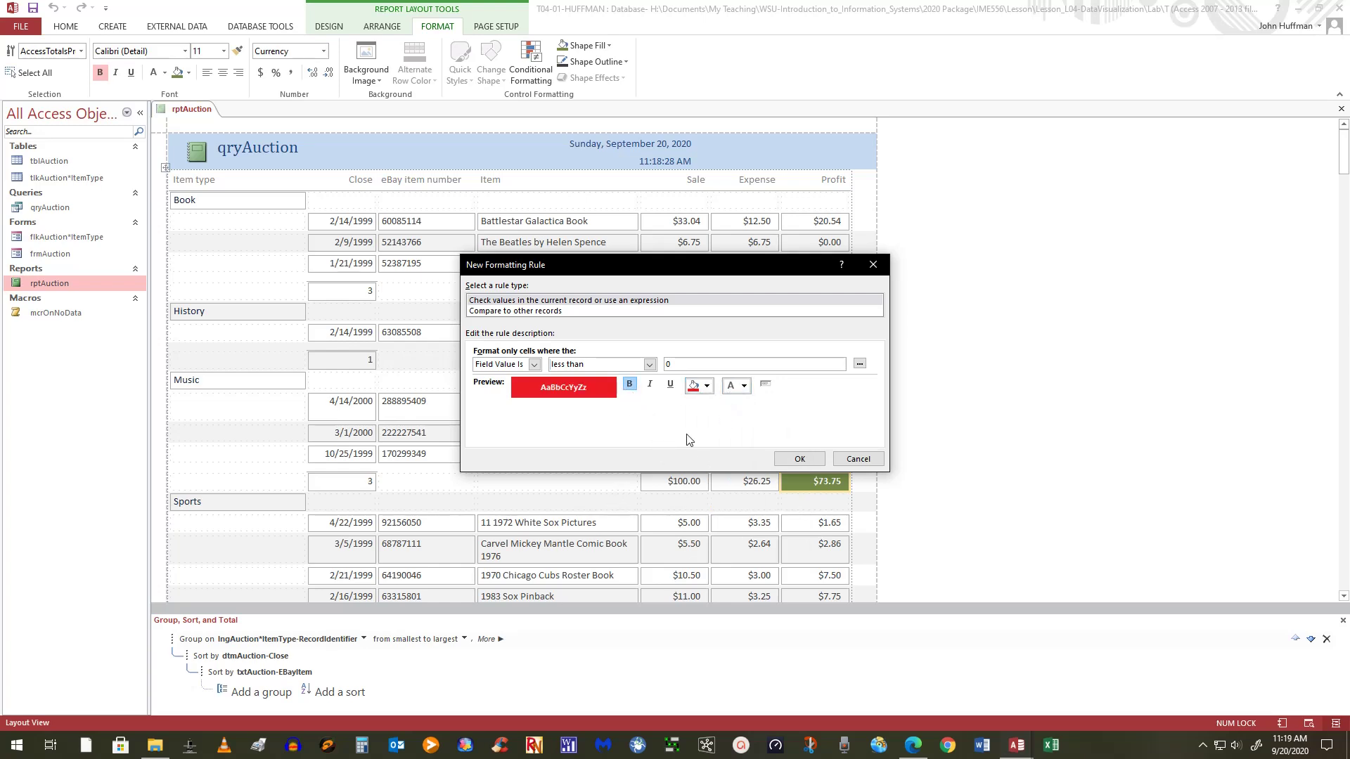
click(745, 386)
click(745, 387)
click(745, 387)
click(770, 390)
click(800, 459)
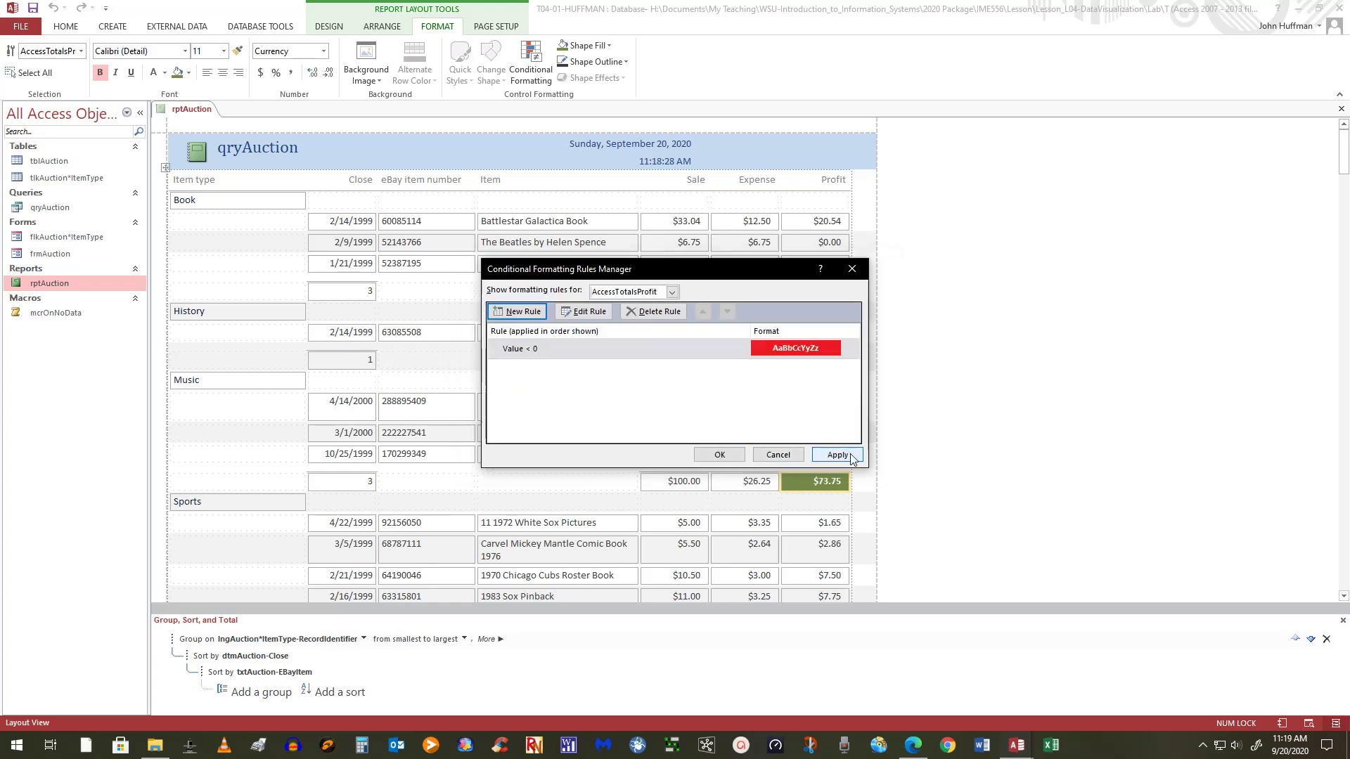
click(831, 456)
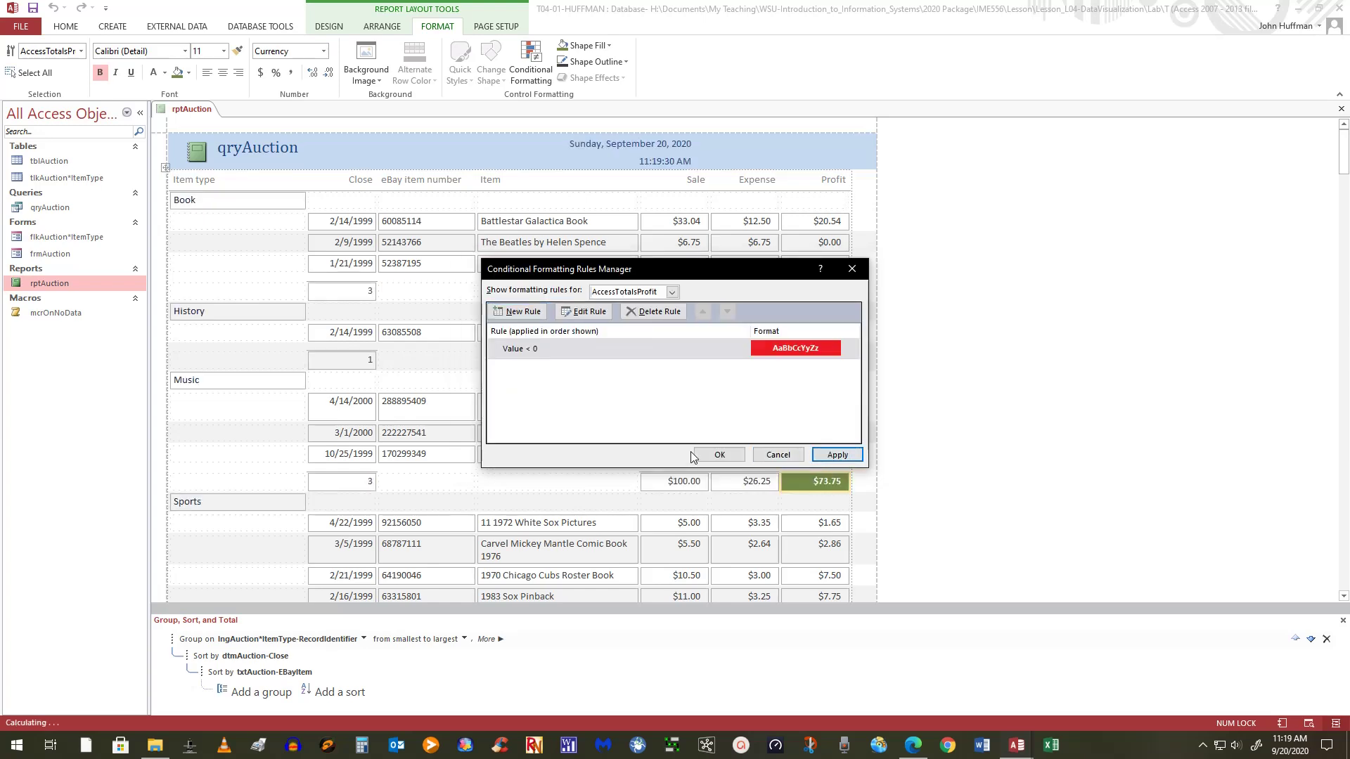
click(731, 456)
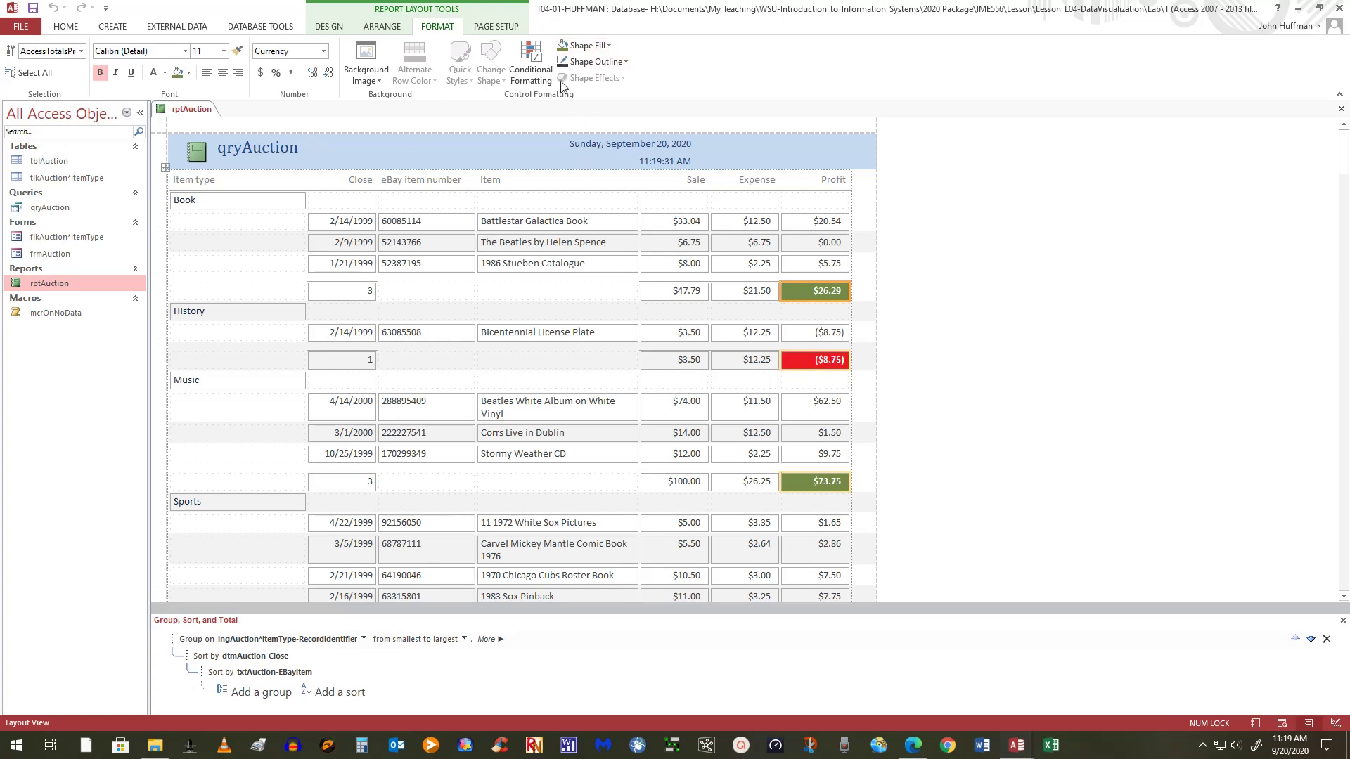
Step: Add a second conditional formatting rule to the Profit totals for field values equal to 0
click(524, 78)
click(518, 311)
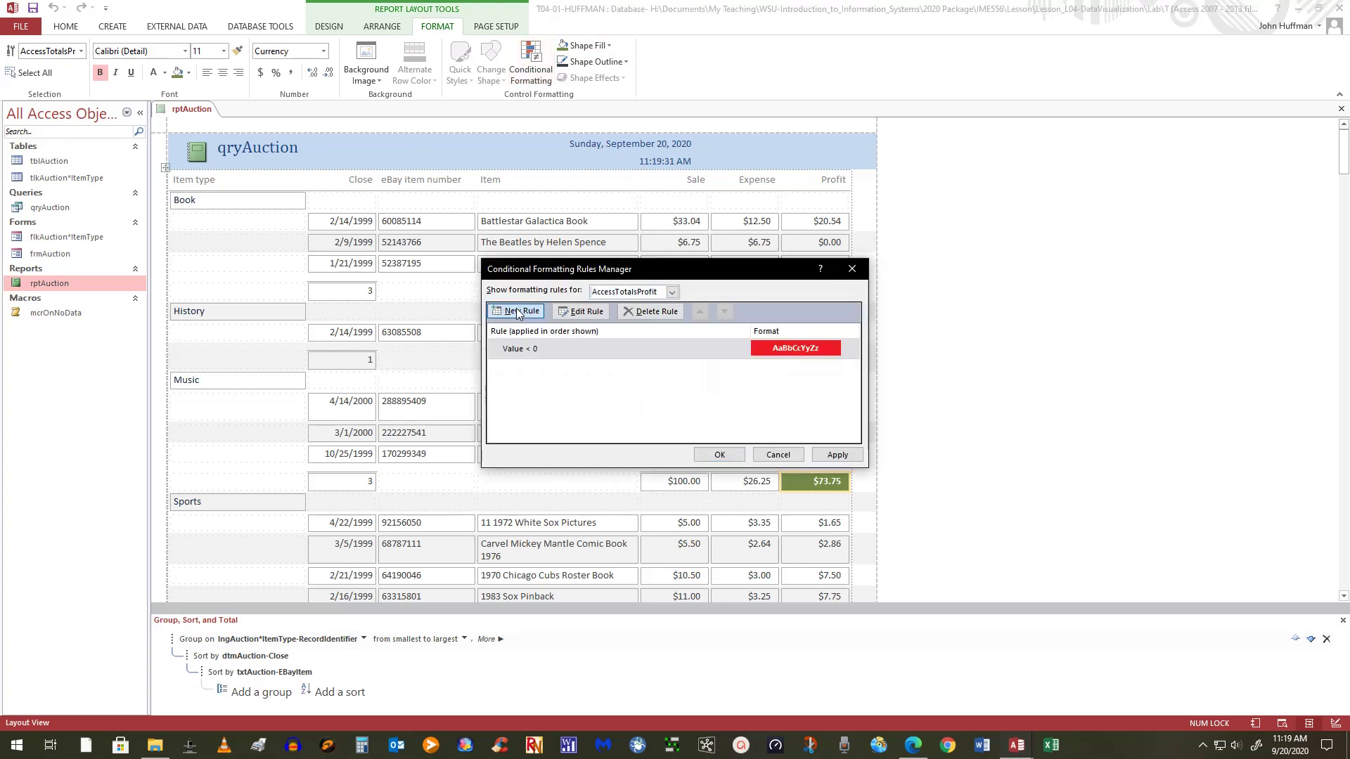
click(649, 364)
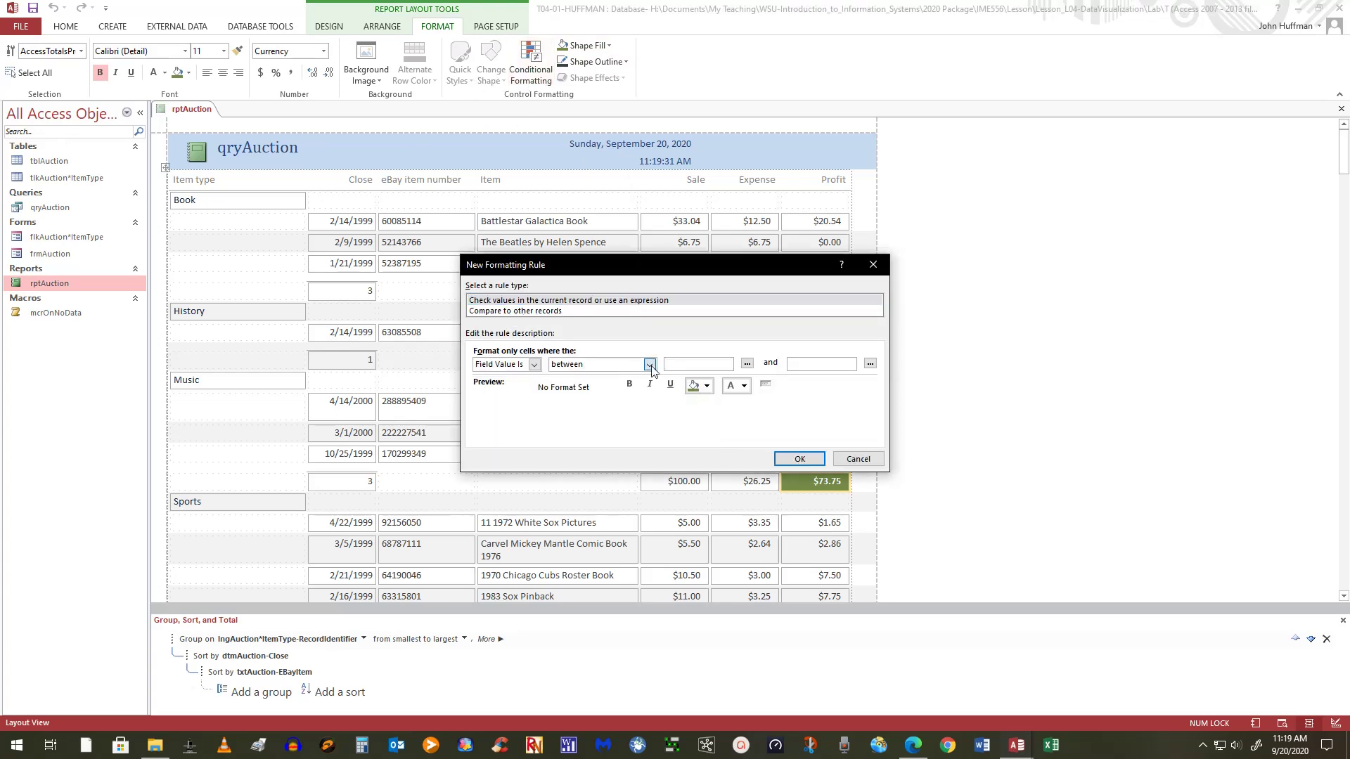
click(589, 395)
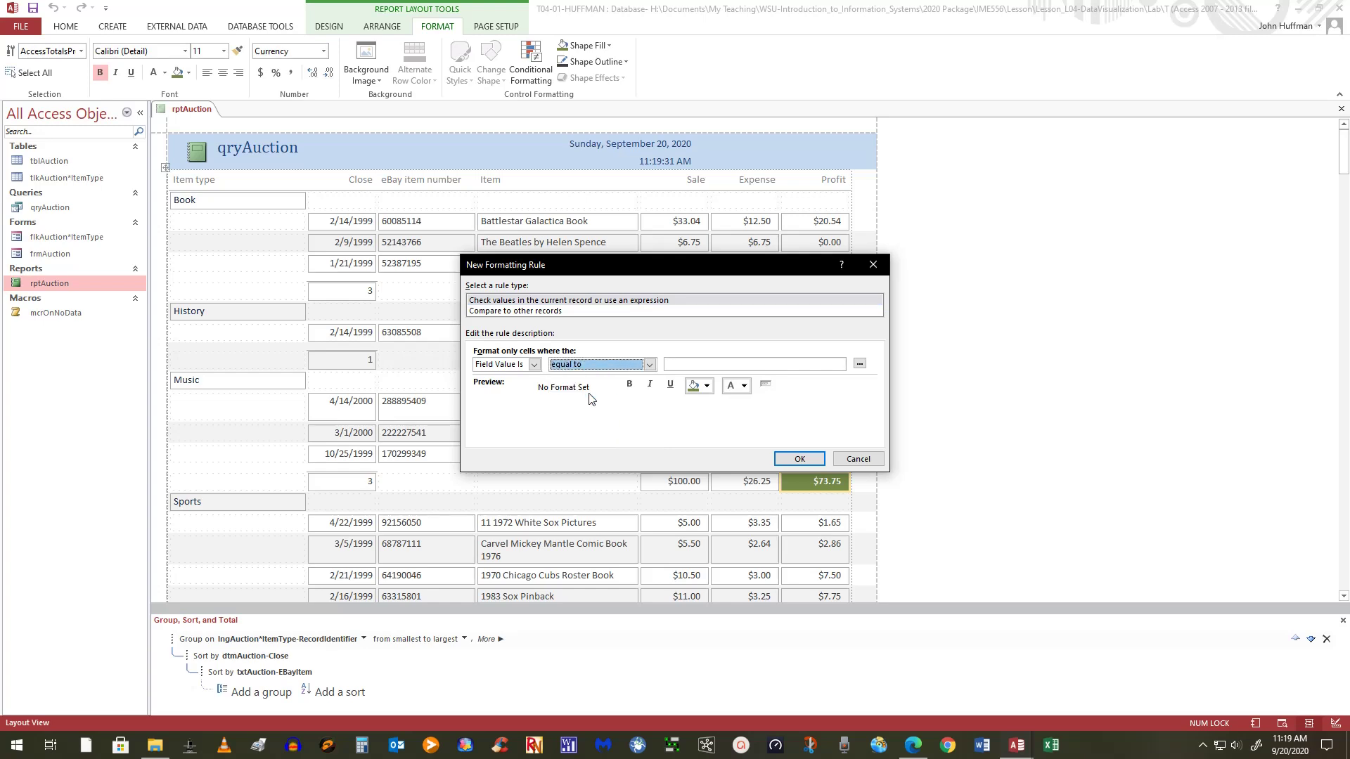
click(680, 367)
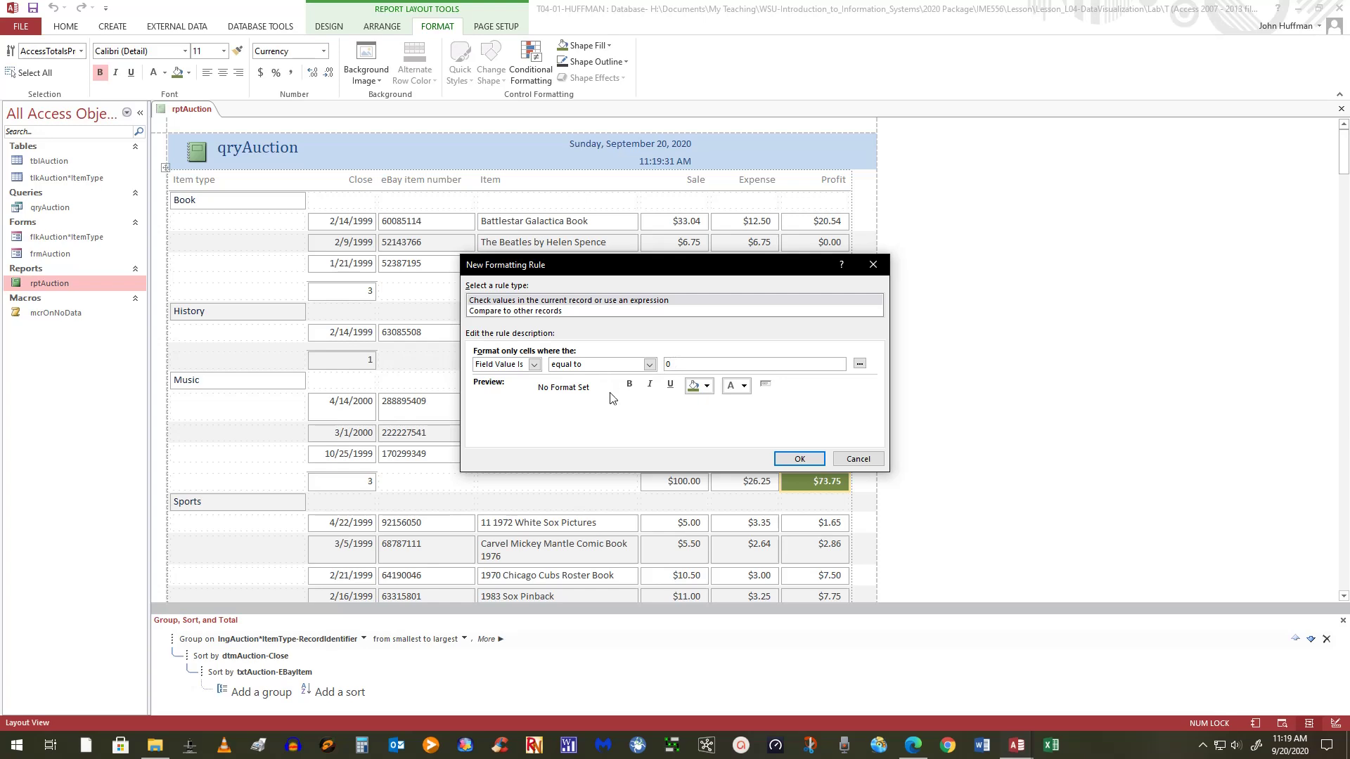
Step: Give the equal-to-0 rule a yellow fill with bold text, accept the rules and deselect the Profit totals
click(707, 388)
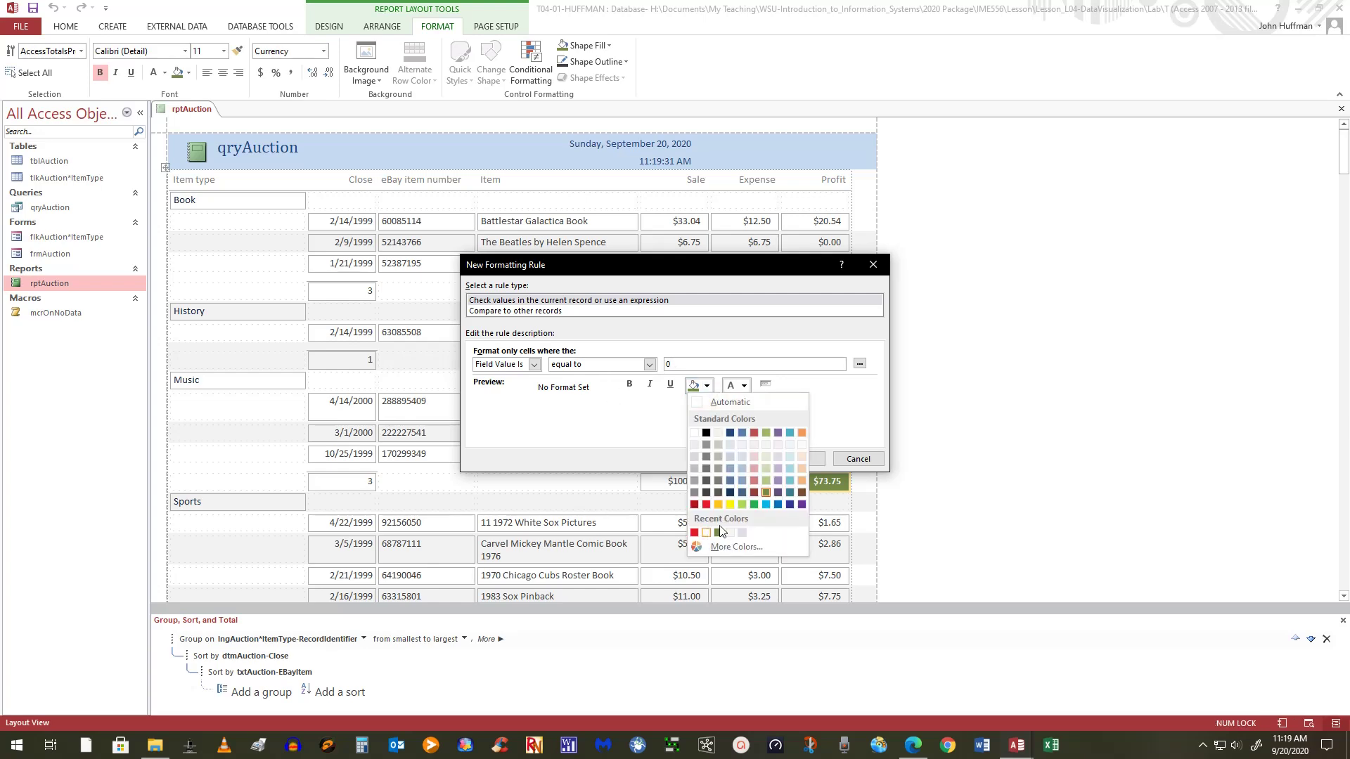
click(731, 504)
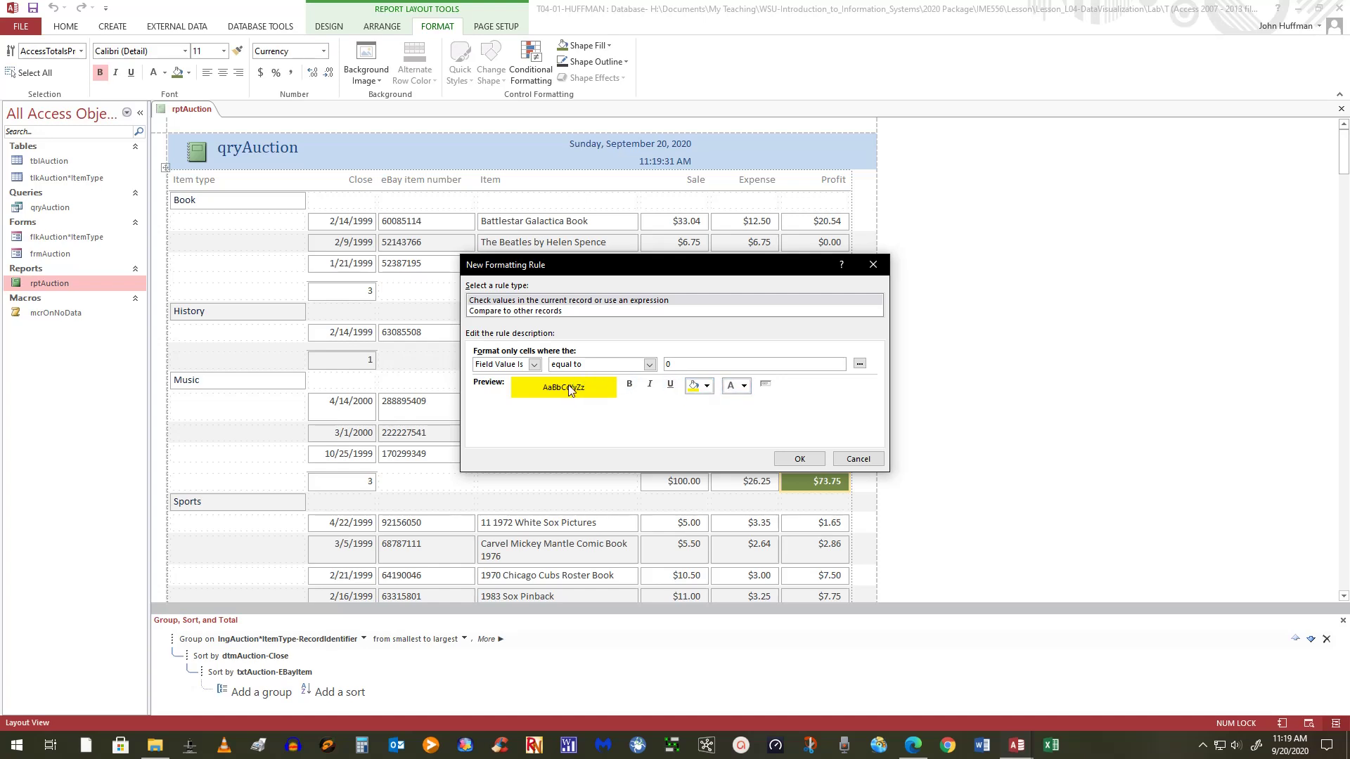
click(628, 386)
click(800, 459)
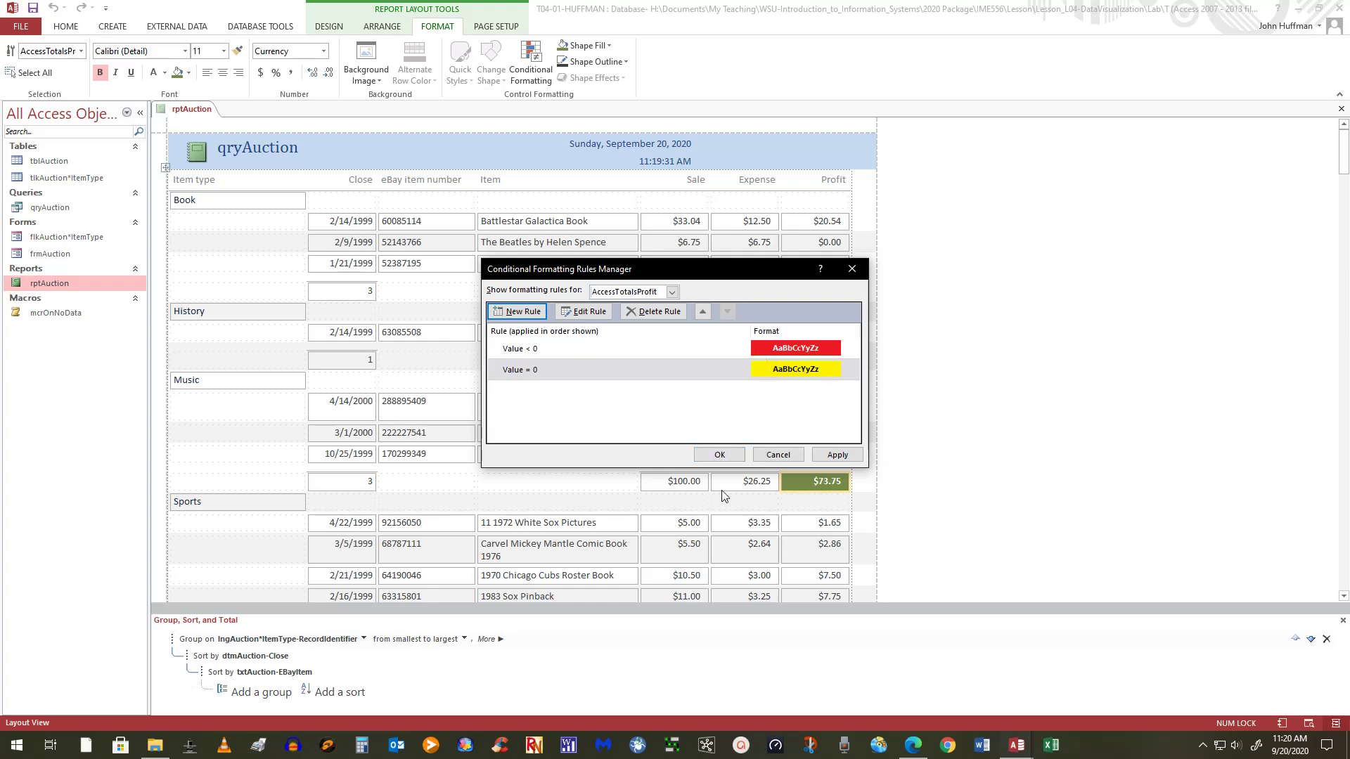
click(727, 459)
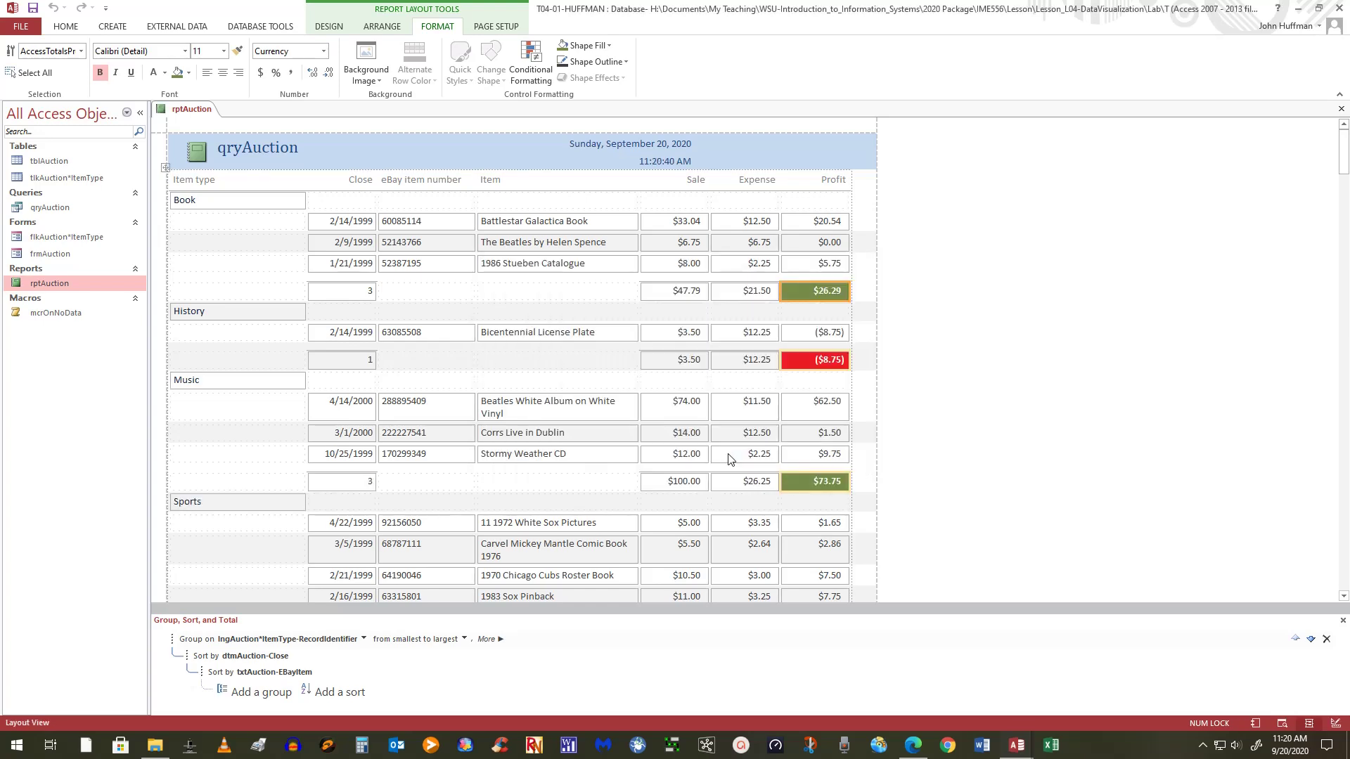
click(1125, 461)
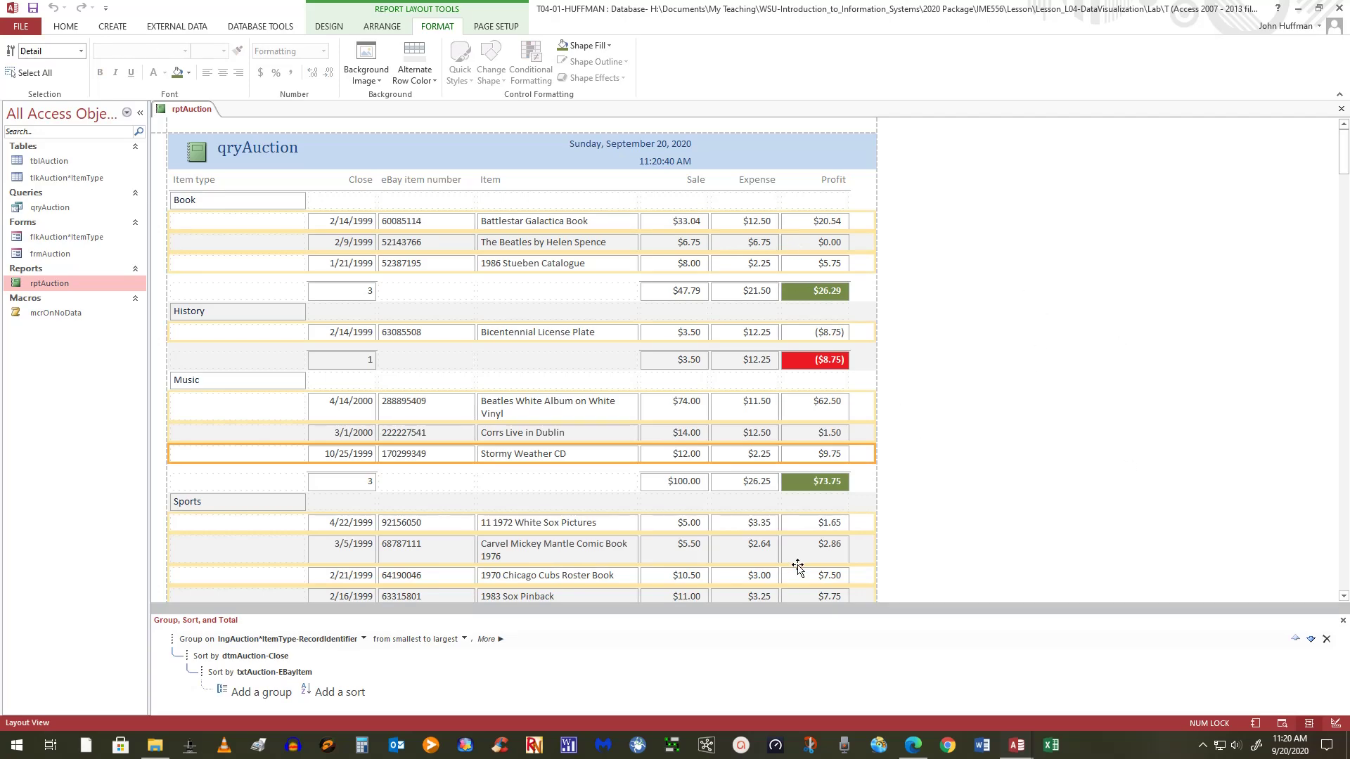
Step: Give the individual records' Profit values a very light green background fill
scroll(829, 444, down, 3)
click(807, 220)
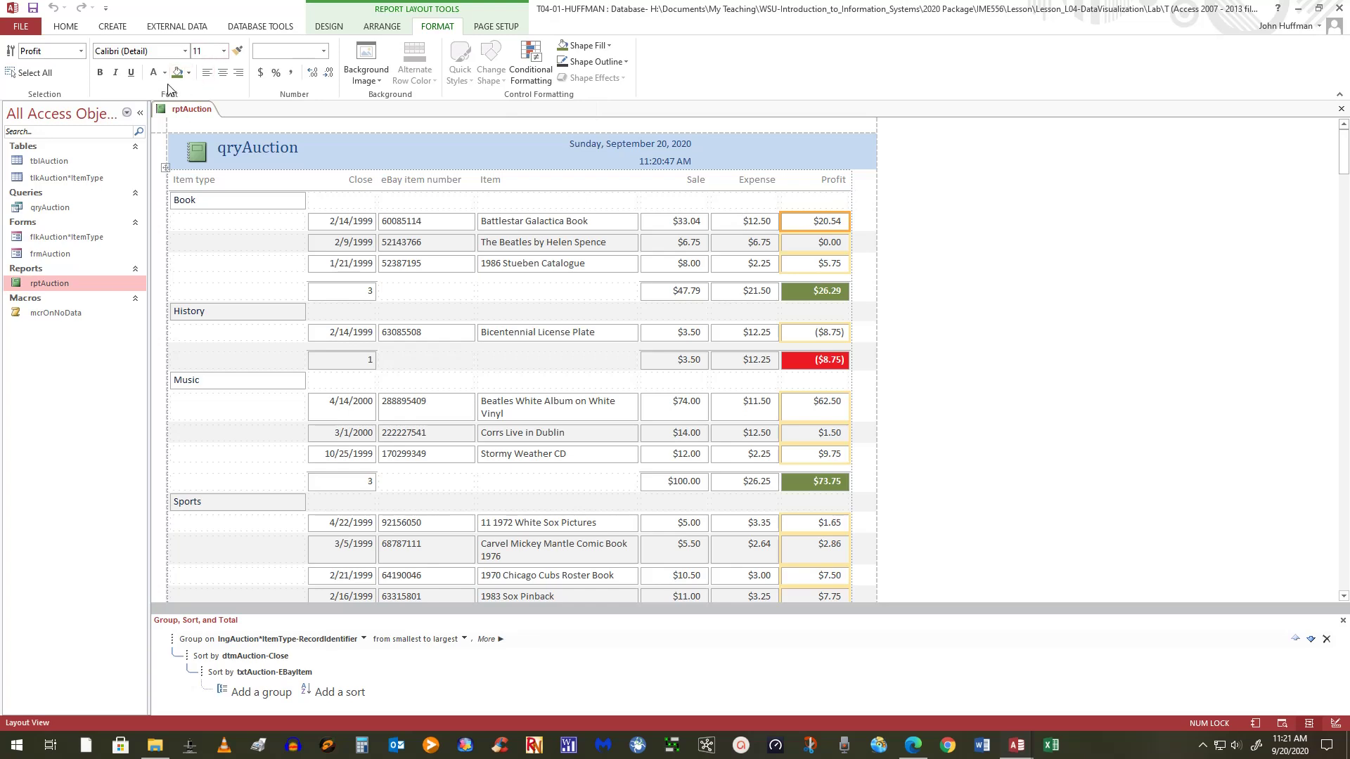
click(189, 73)
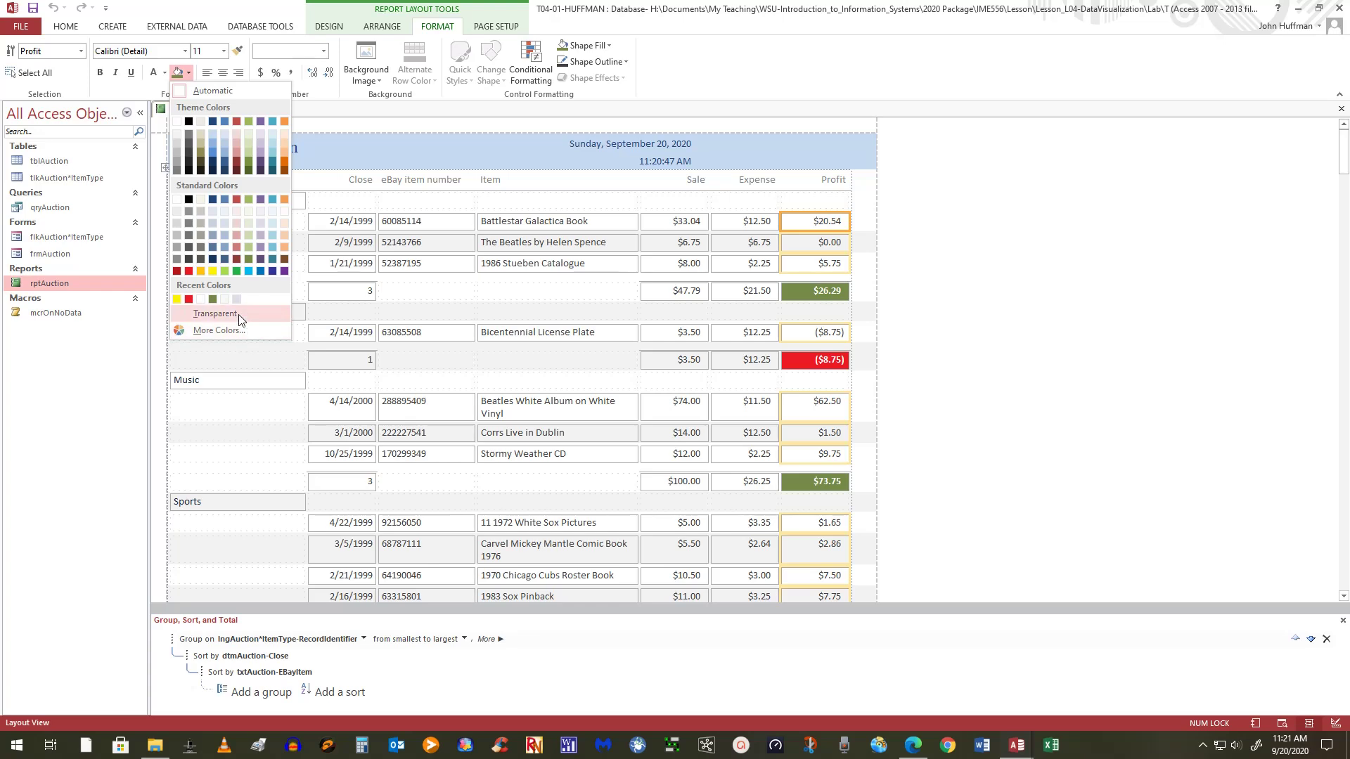
click(248, 246)
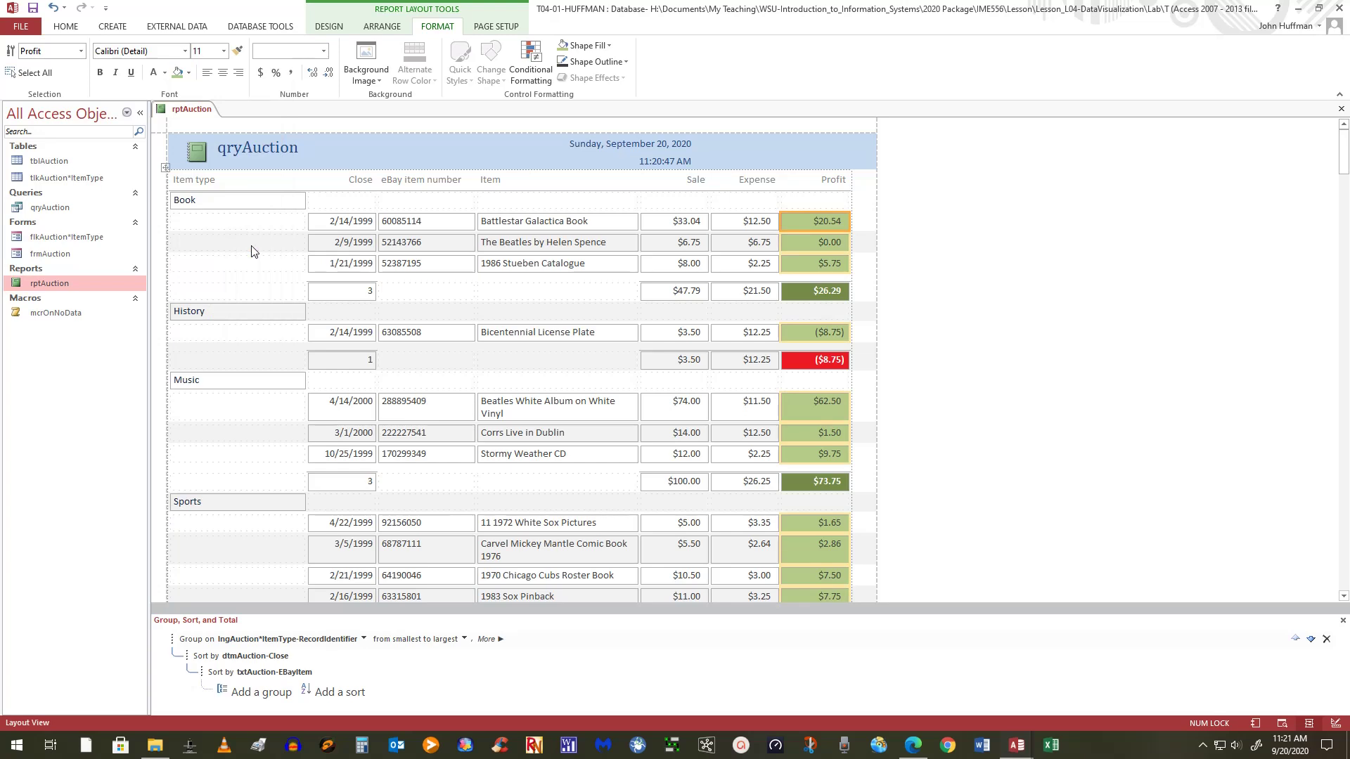
click(189, 73)
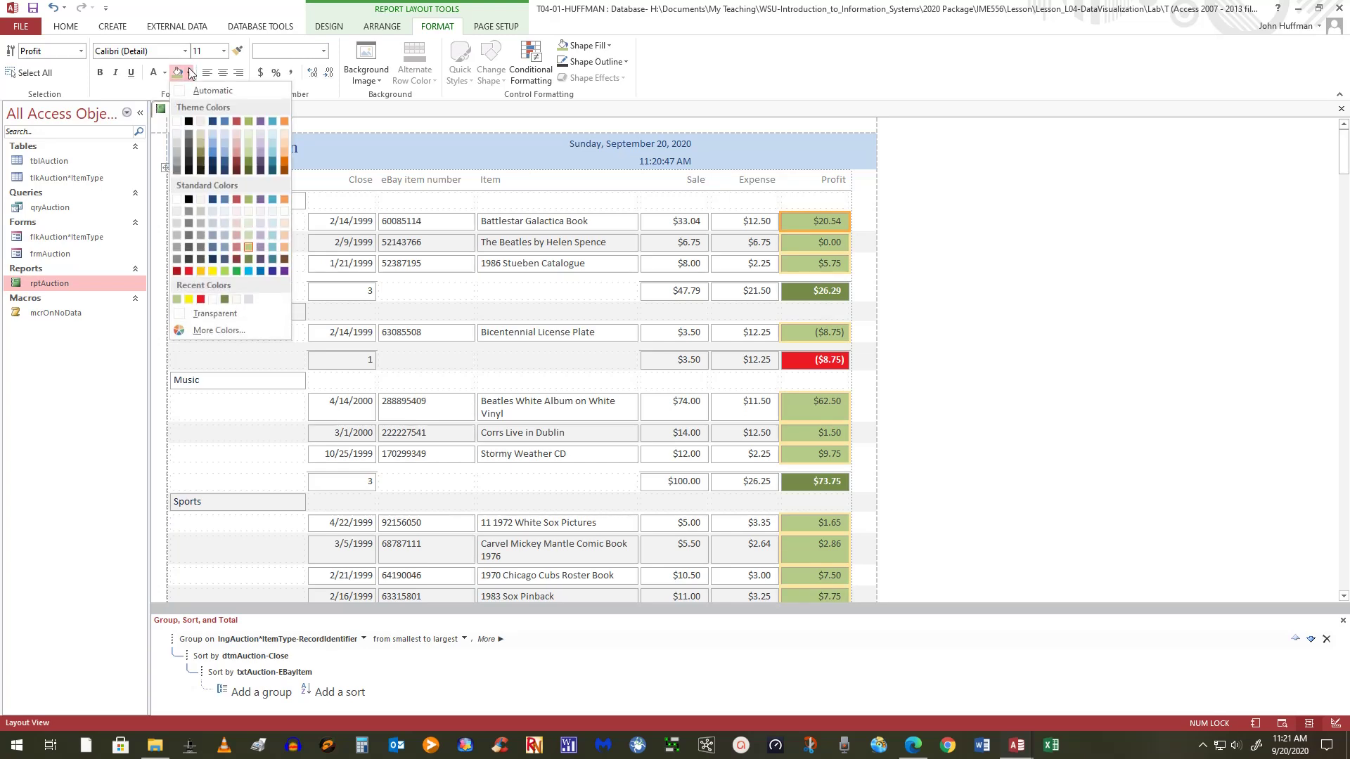
click(246, 230)
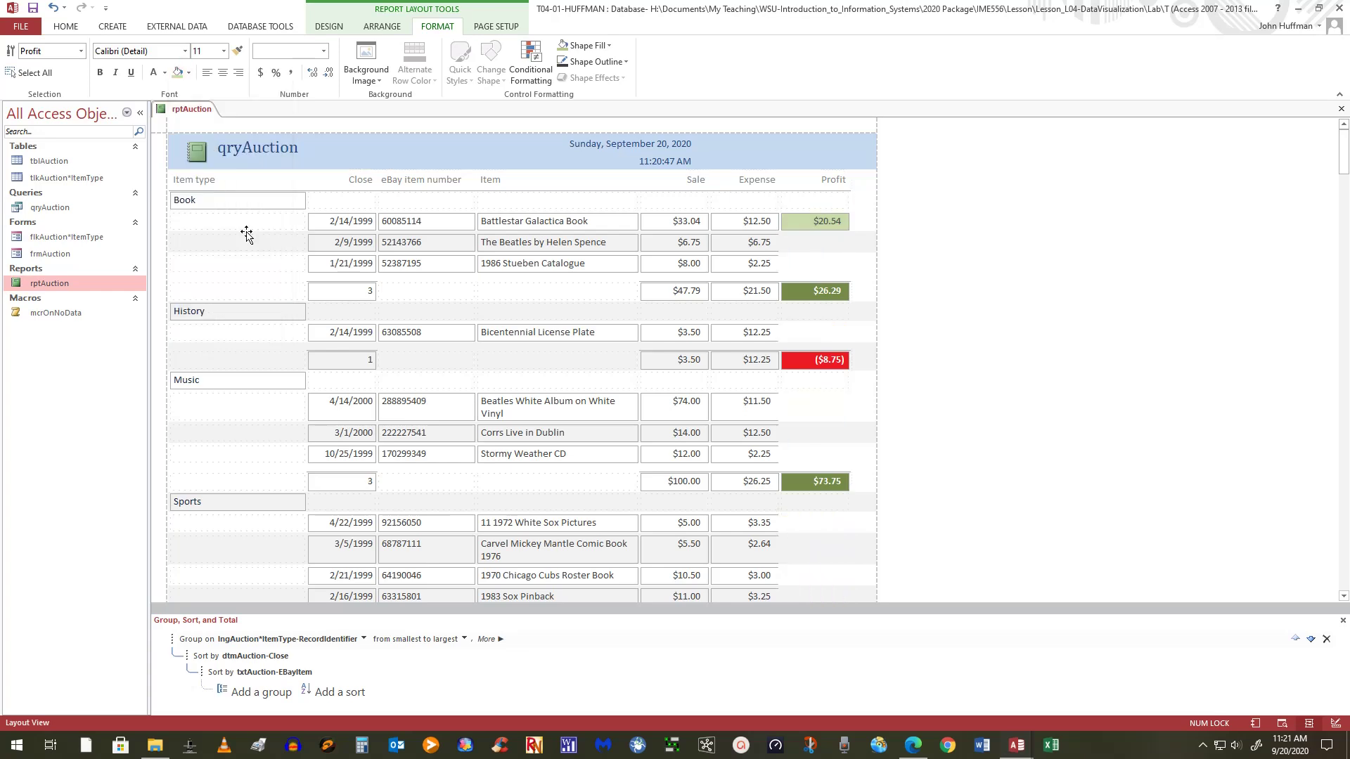
click(189, 73)
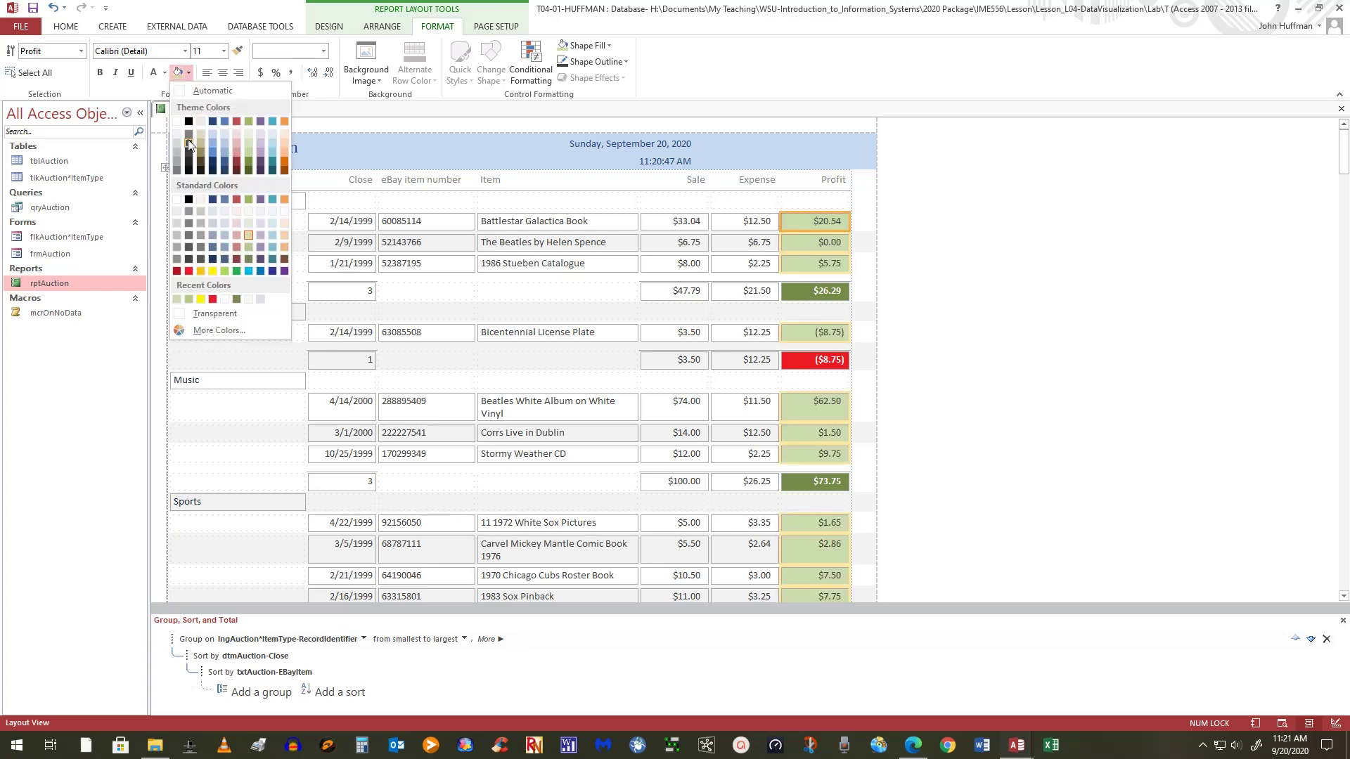
click(247, 223)
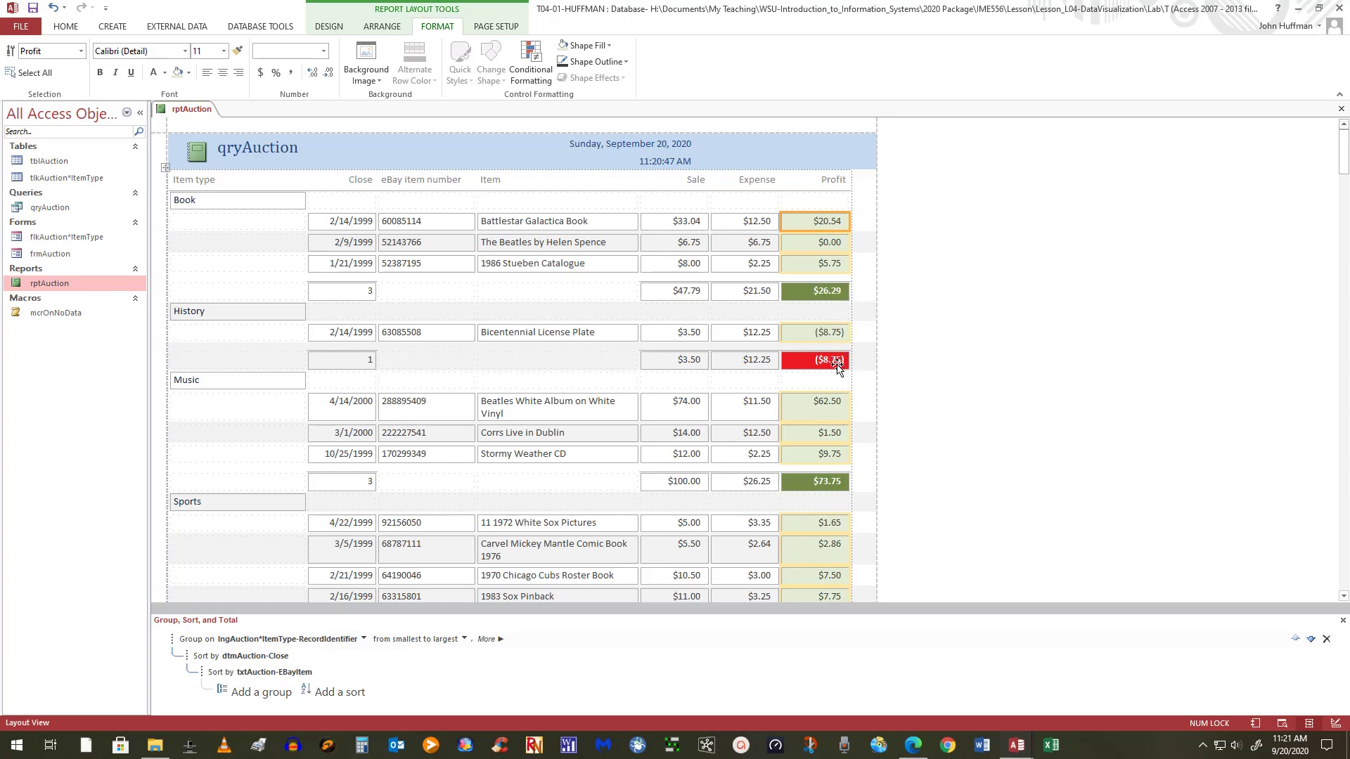
Step: Start a conditional formatting rule on the individual records' Profit values for field values less than 0
click(523, 51)
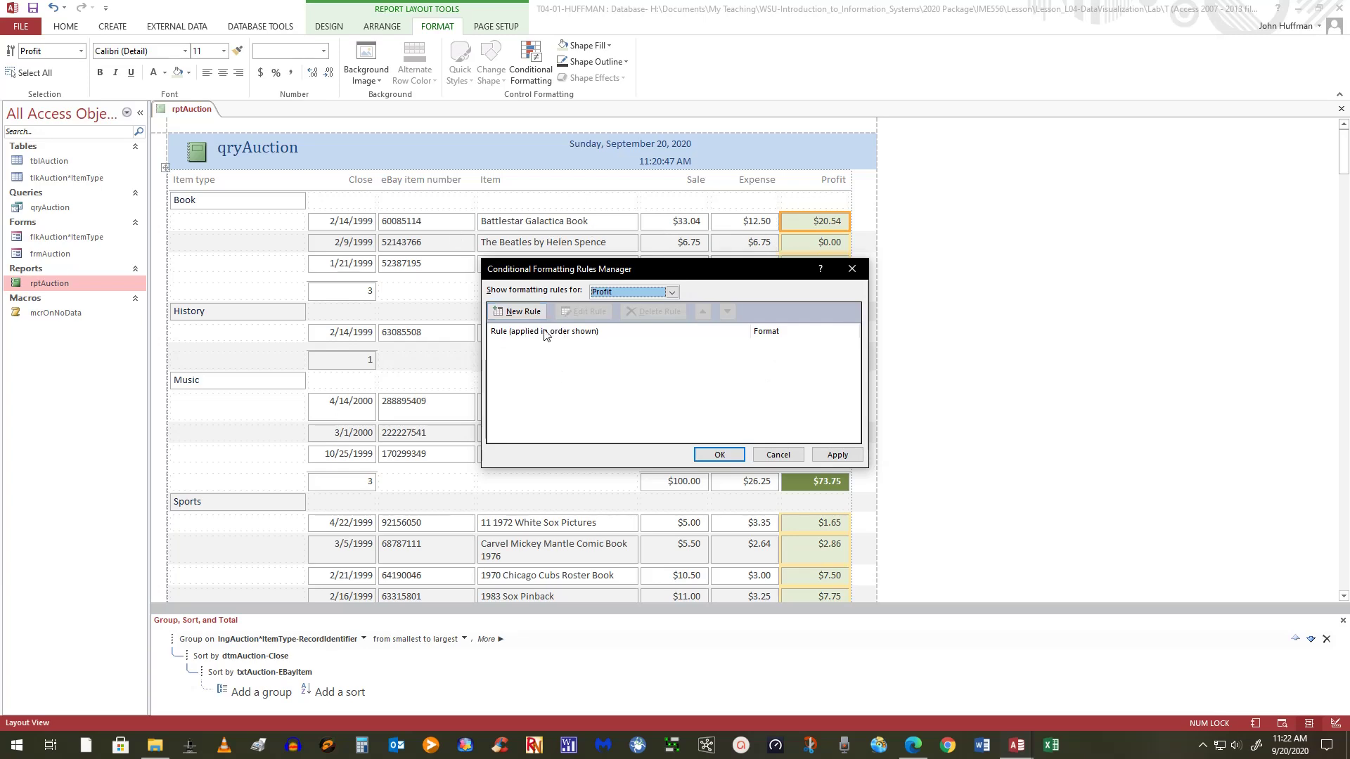
click(521, 312)
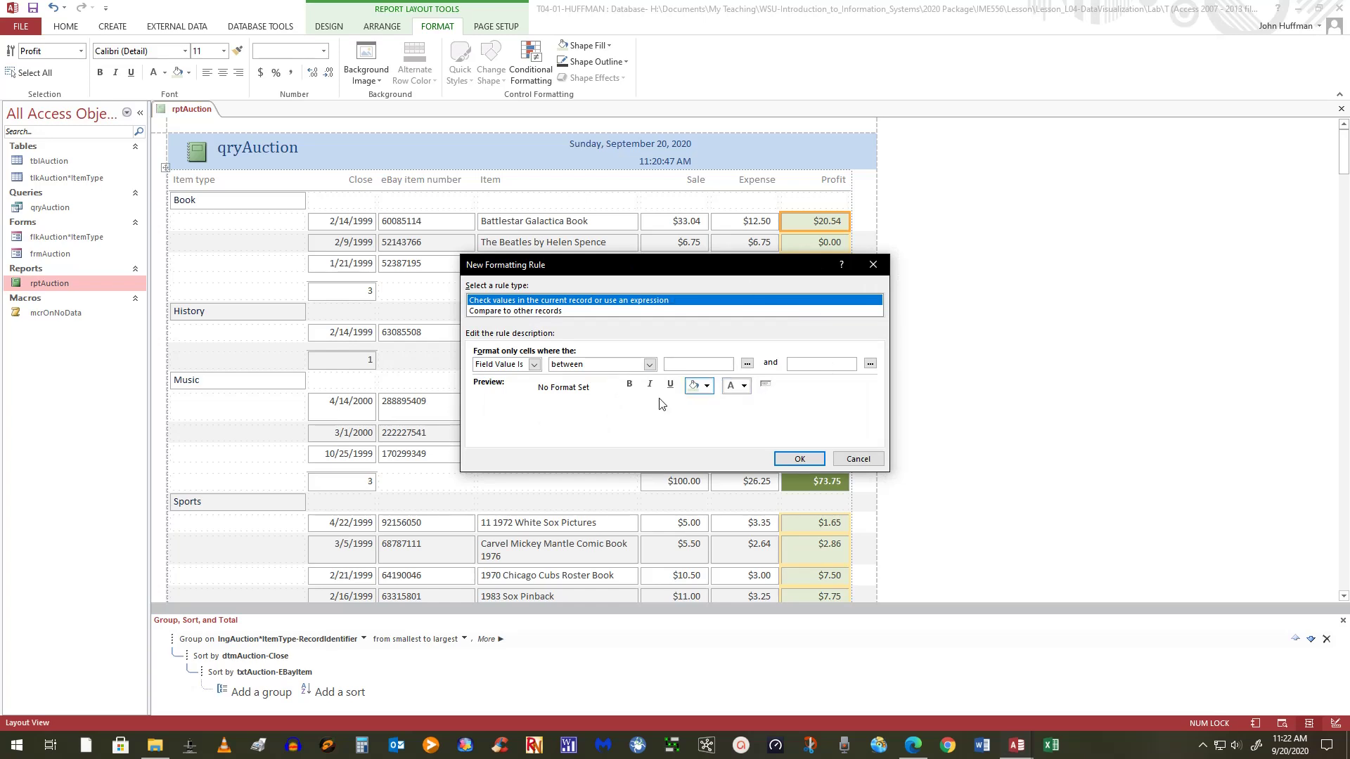
click(649, 365)
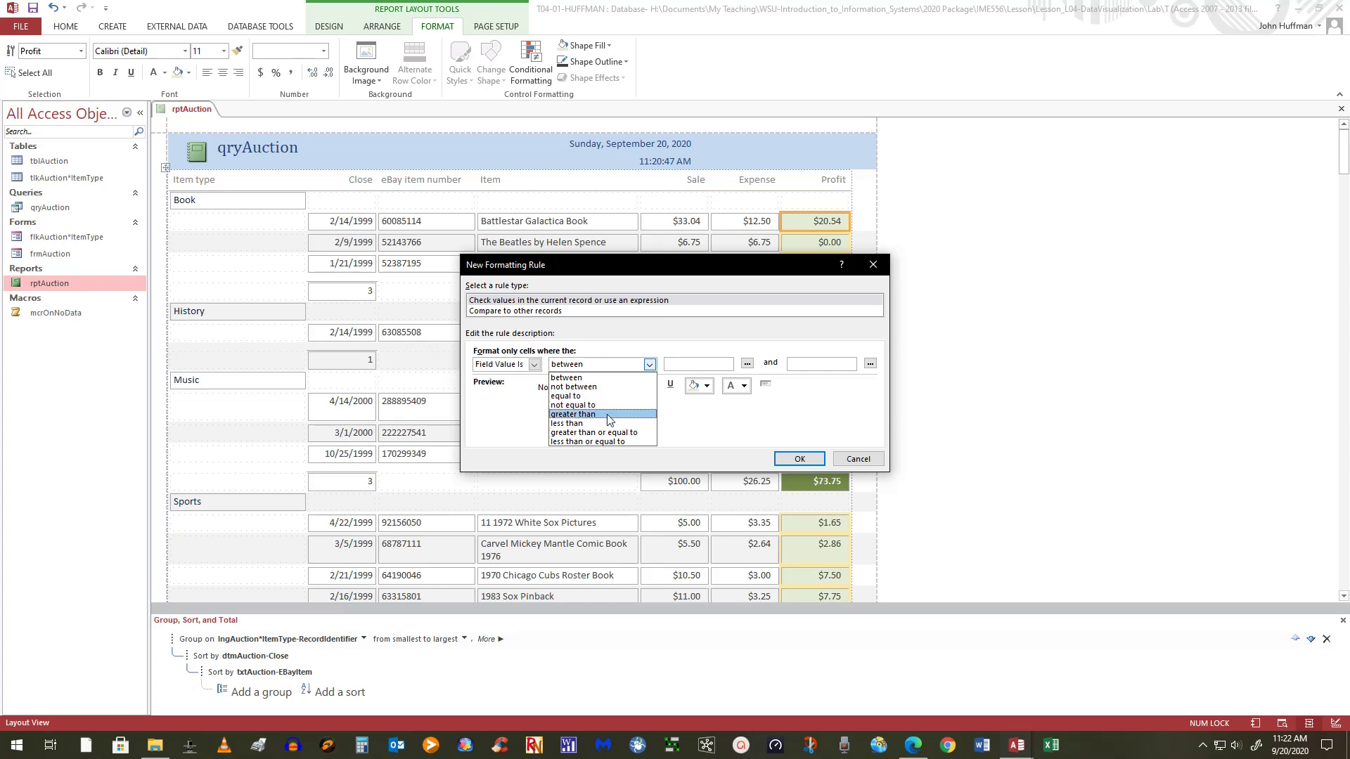
click(608, 424)
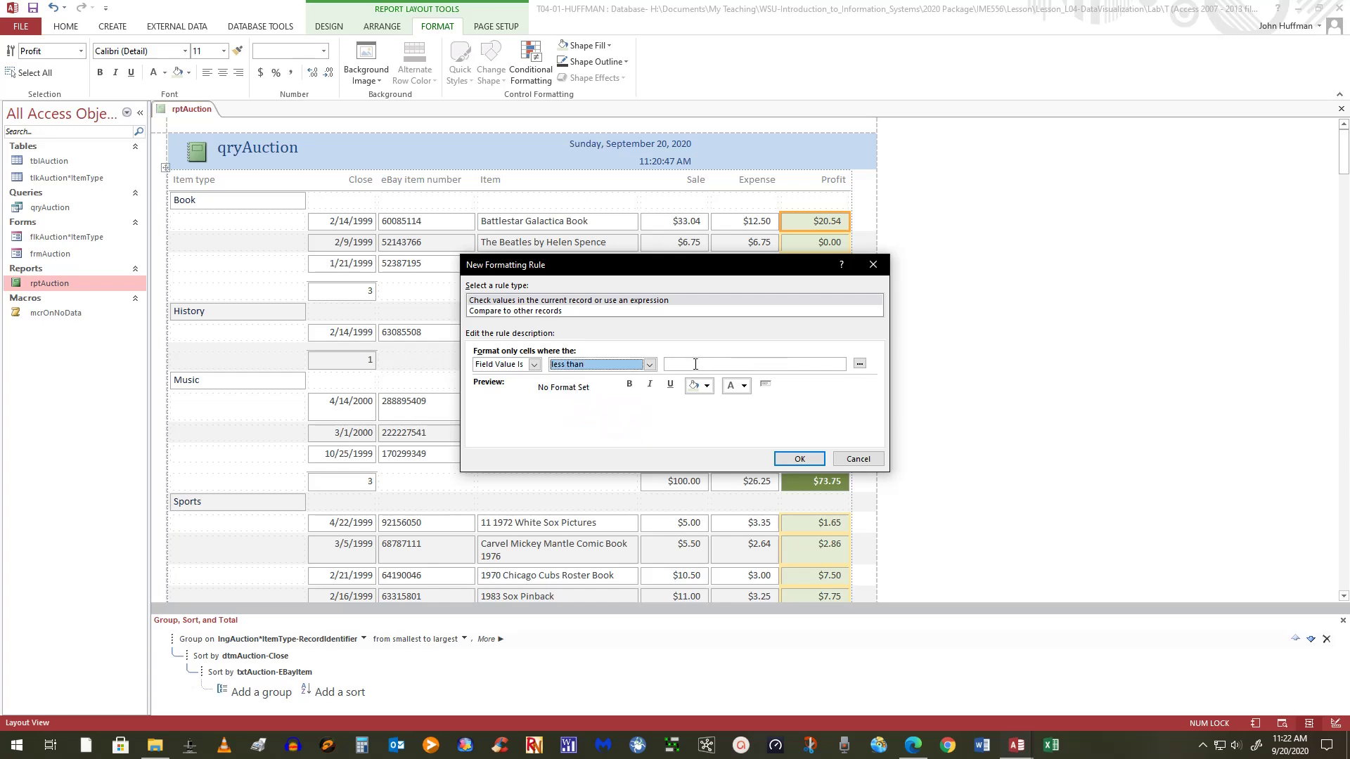
click(695, 364)
text(0)
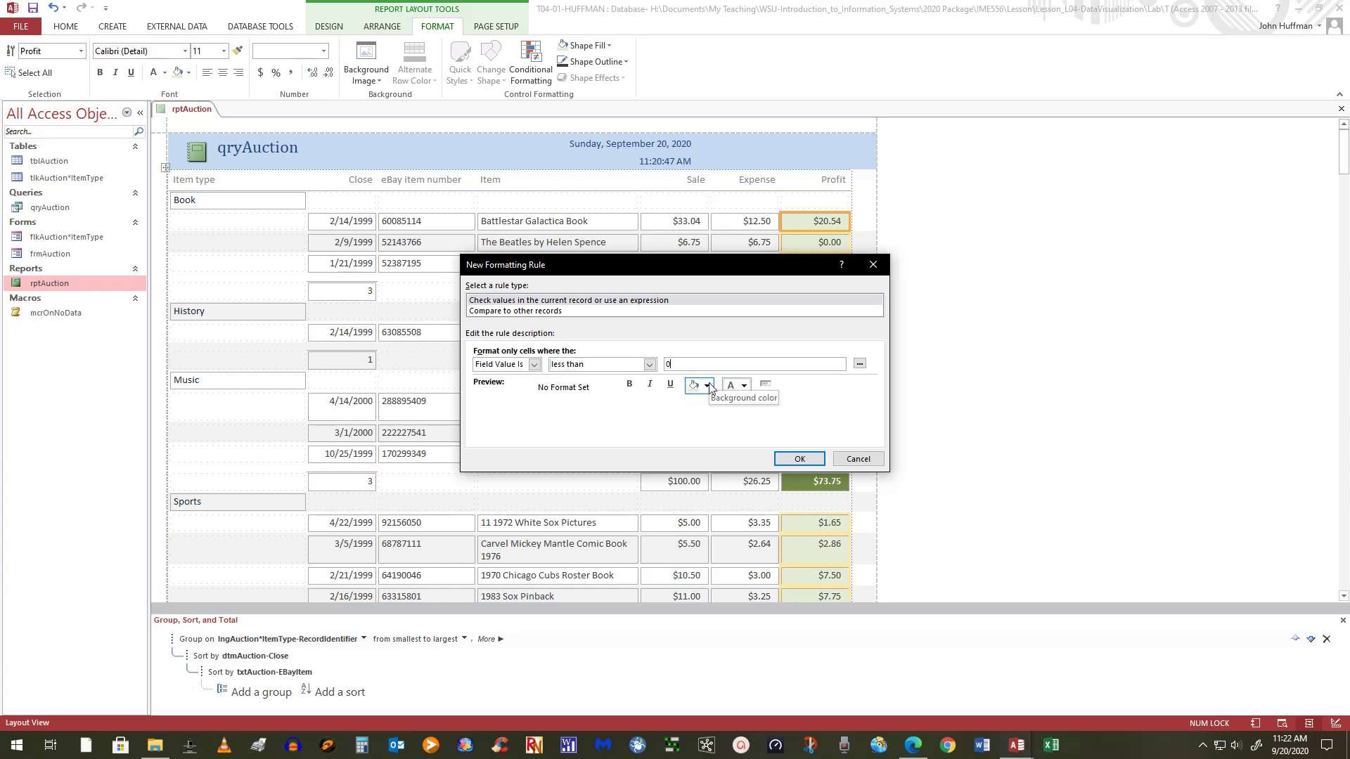
Step: Give the individual Profit values' less-than-0 rule a light red fill and accept the rule
click(707, 385)
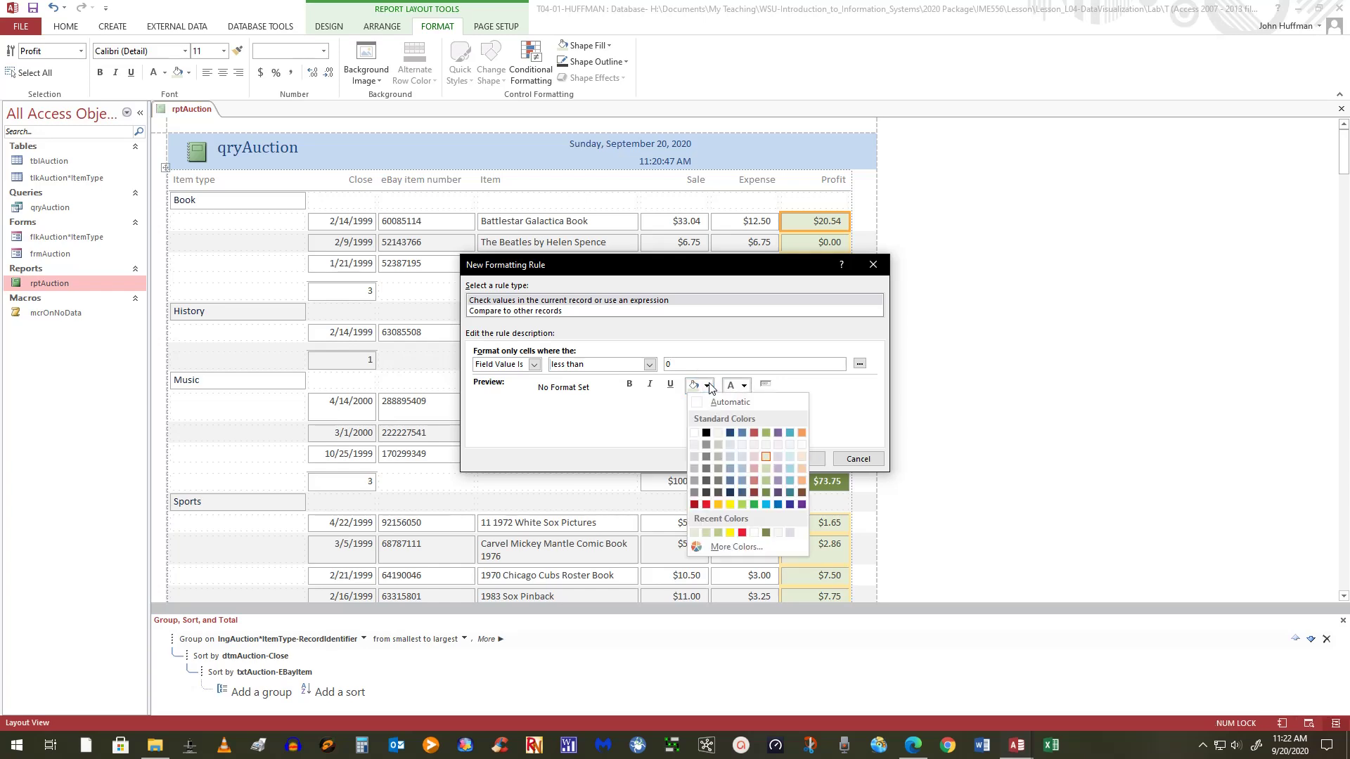
click(754, 457)
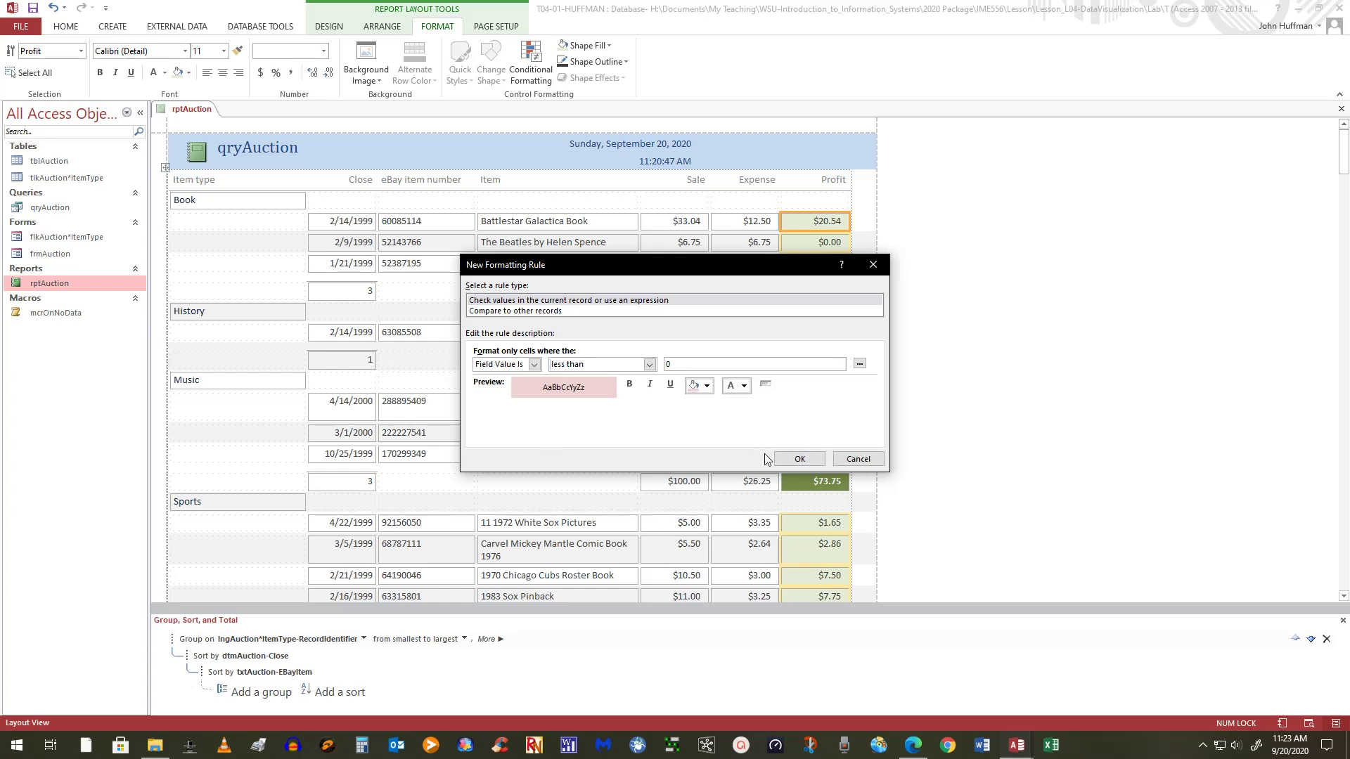
click(798, 459)
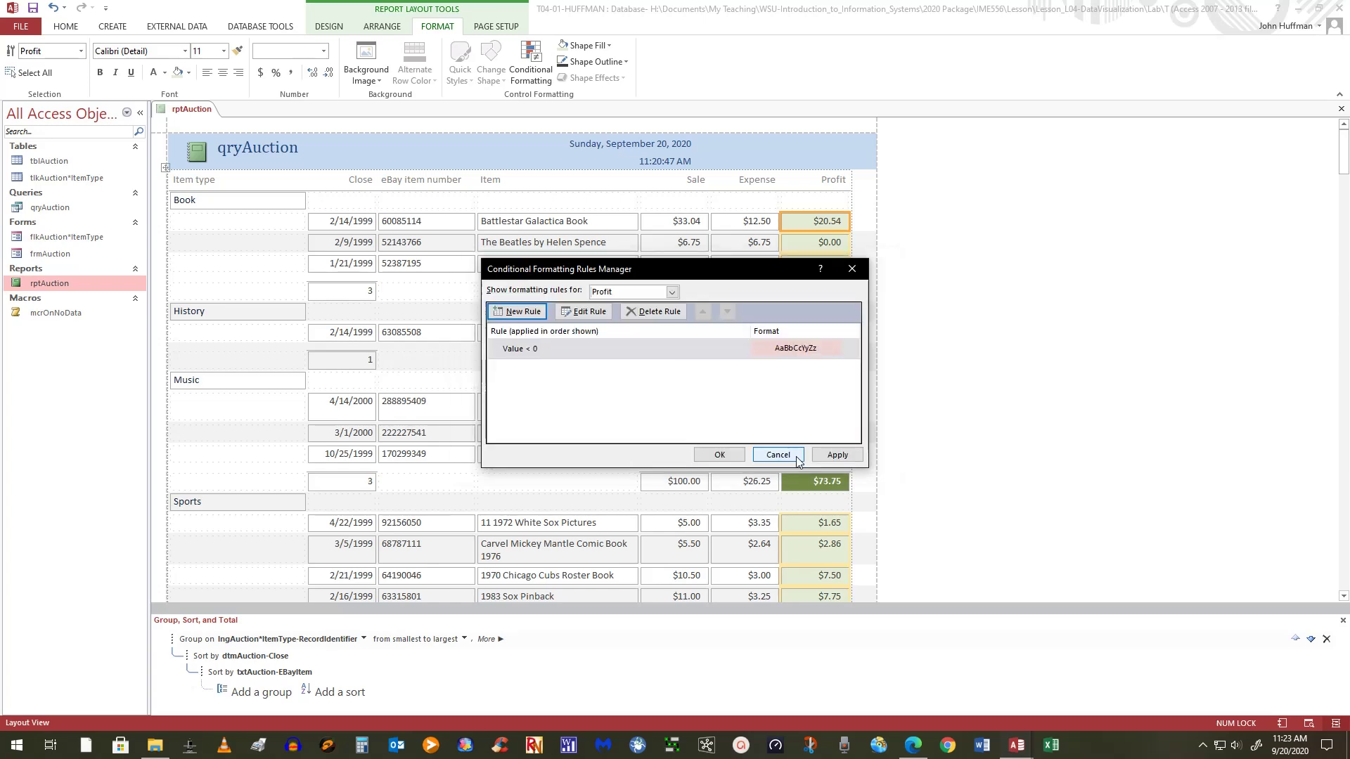
Step: Add a second conditional formatting rule to the individual Profit values for field values equal to 0
click(515, 314)
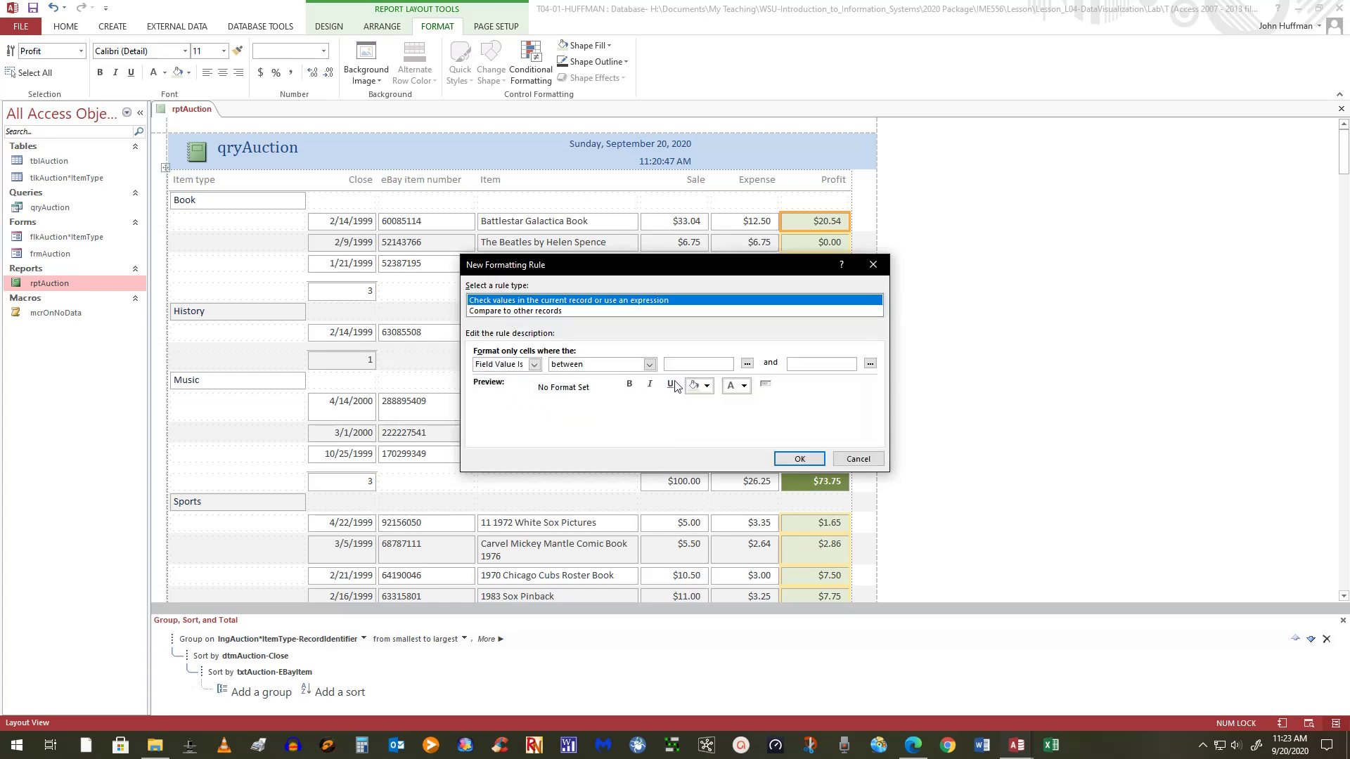
click(649, 364)
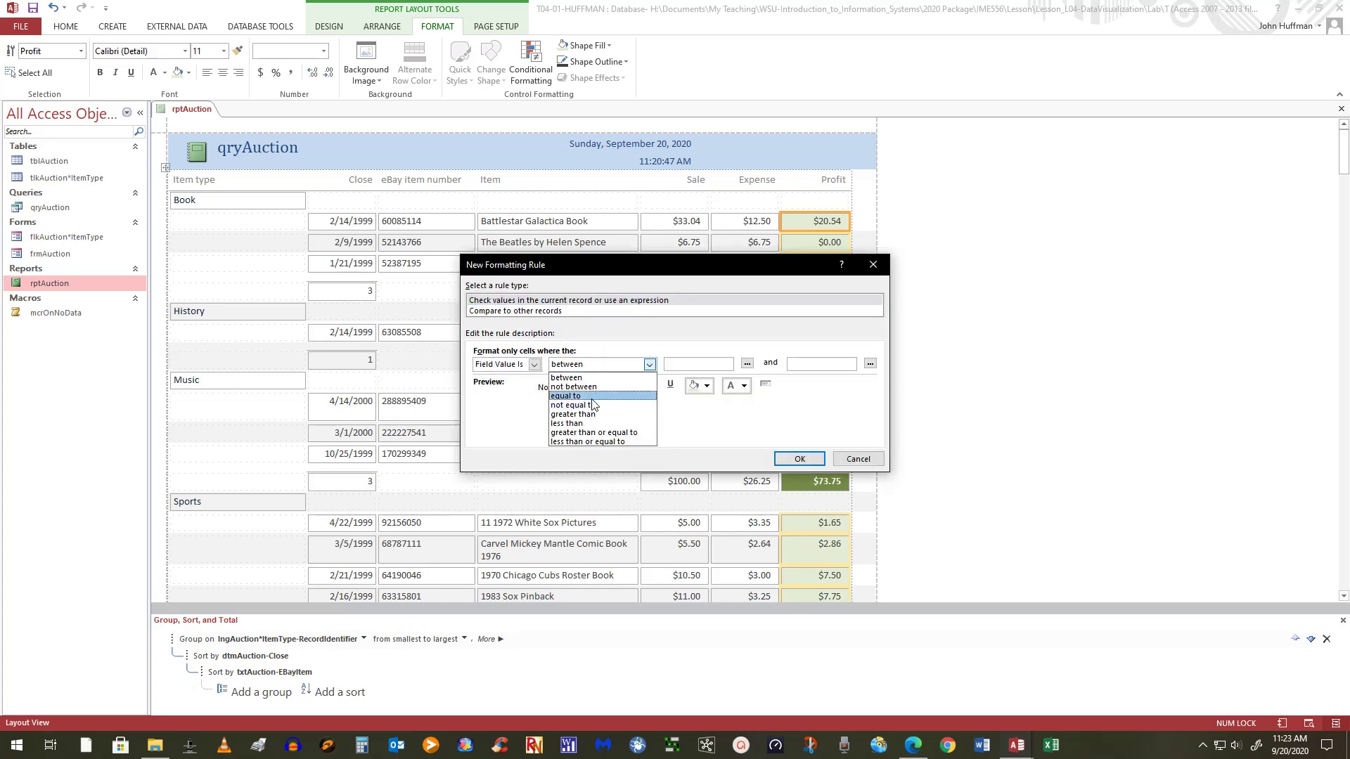
click(592, 397)
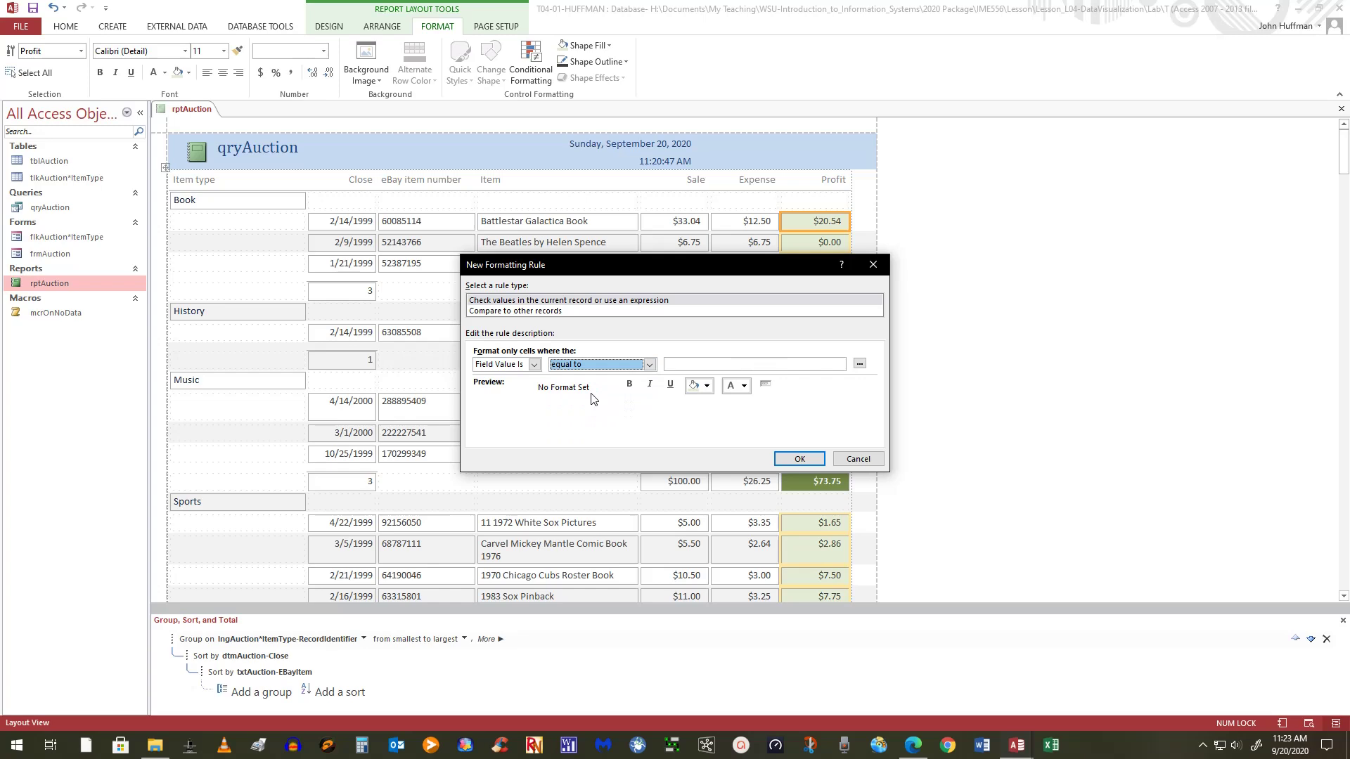
click(675, 366)
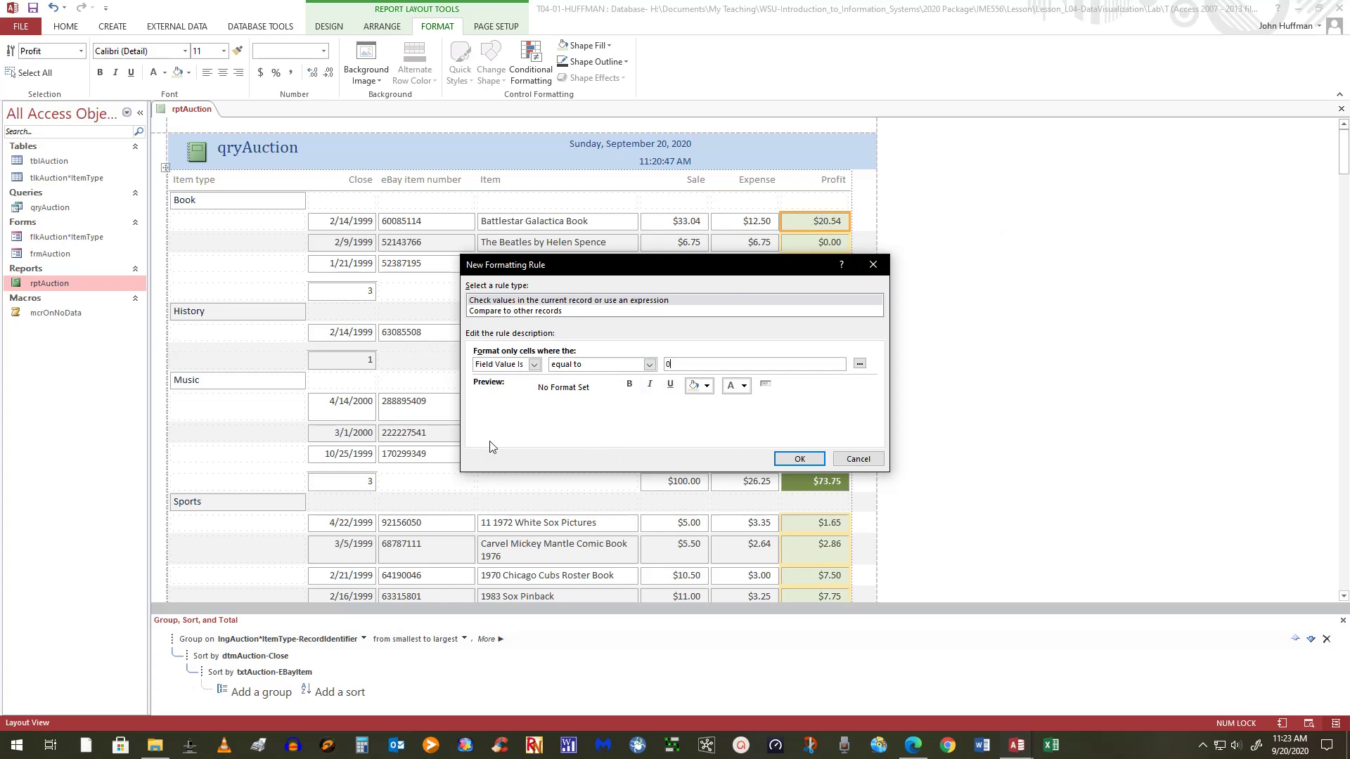
Step: Give the equal-to-0 rule a pale yellow fill from the standard colors, apply both rules and deselect the individual Profit values
click(710, 390)
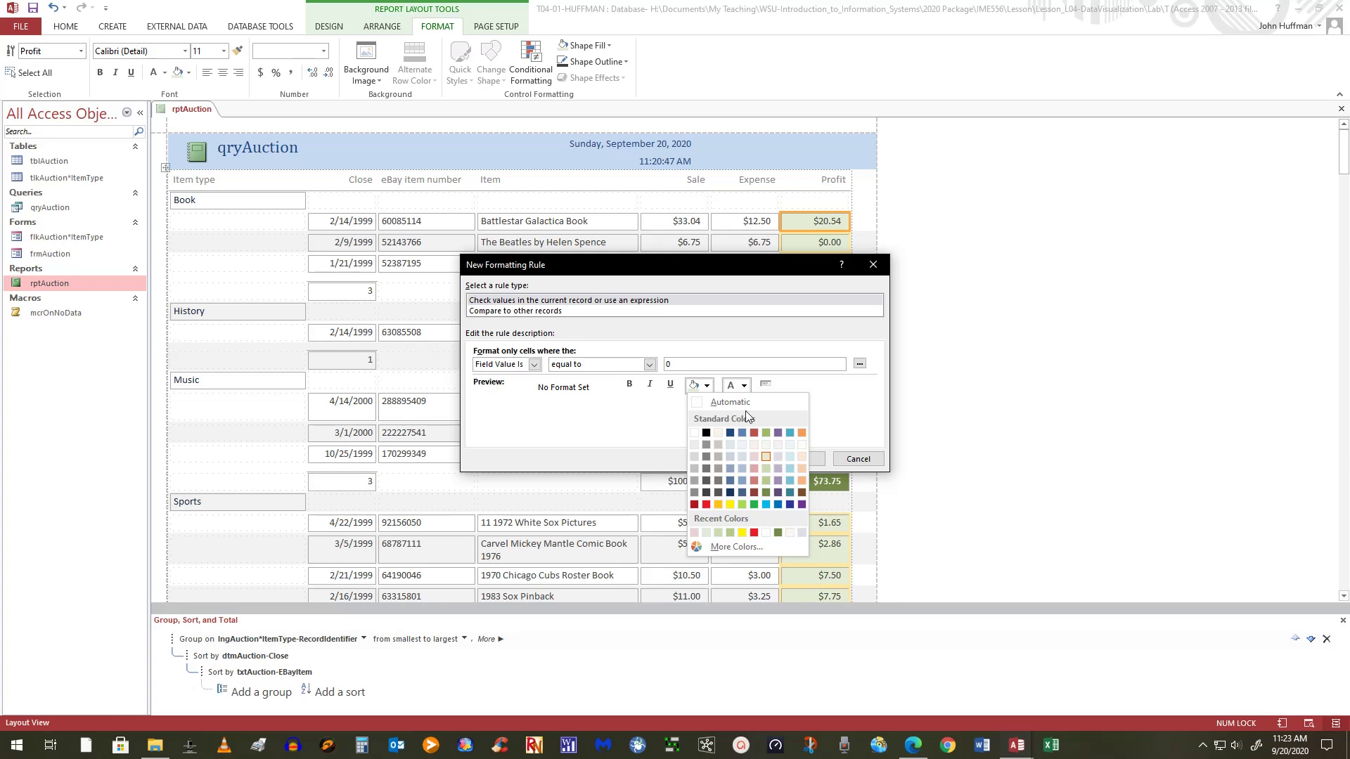
click(728, 546)
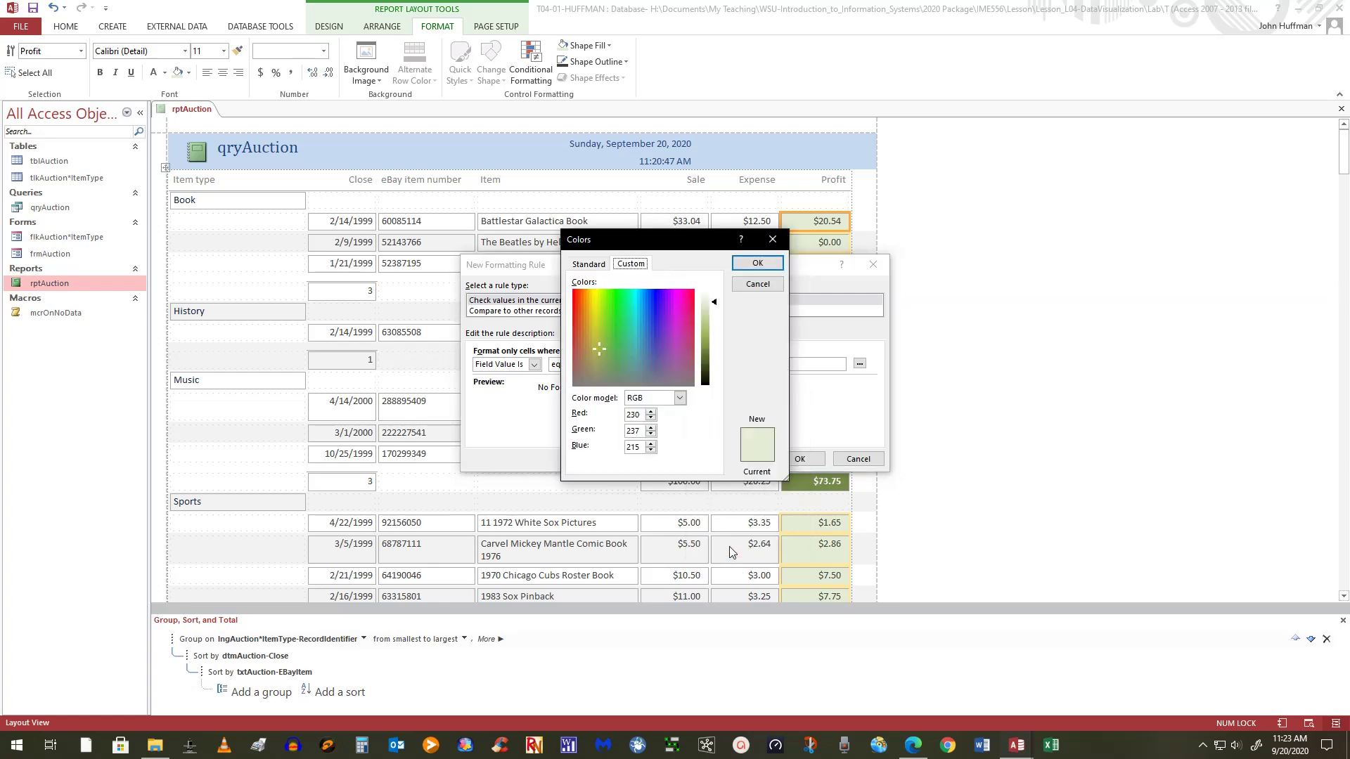
click(589, 265)
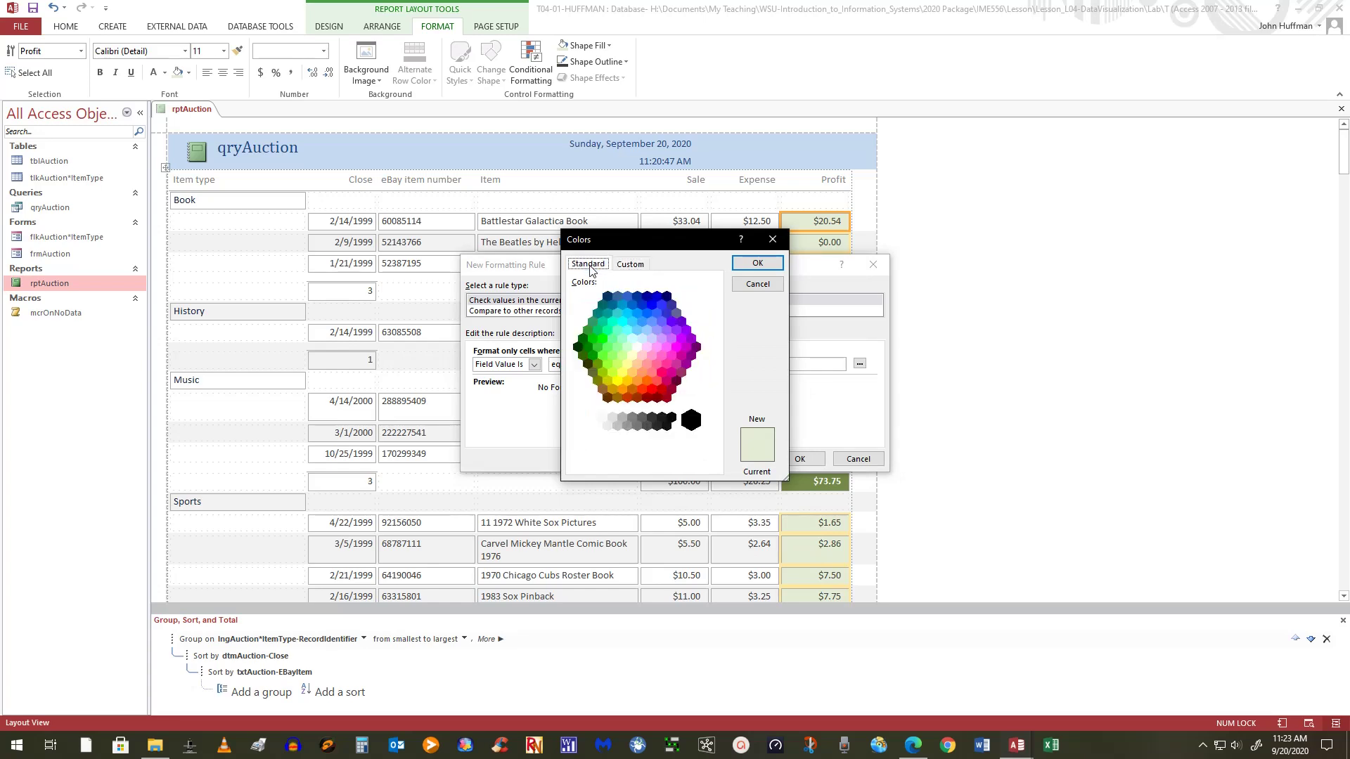
click(634, 356)
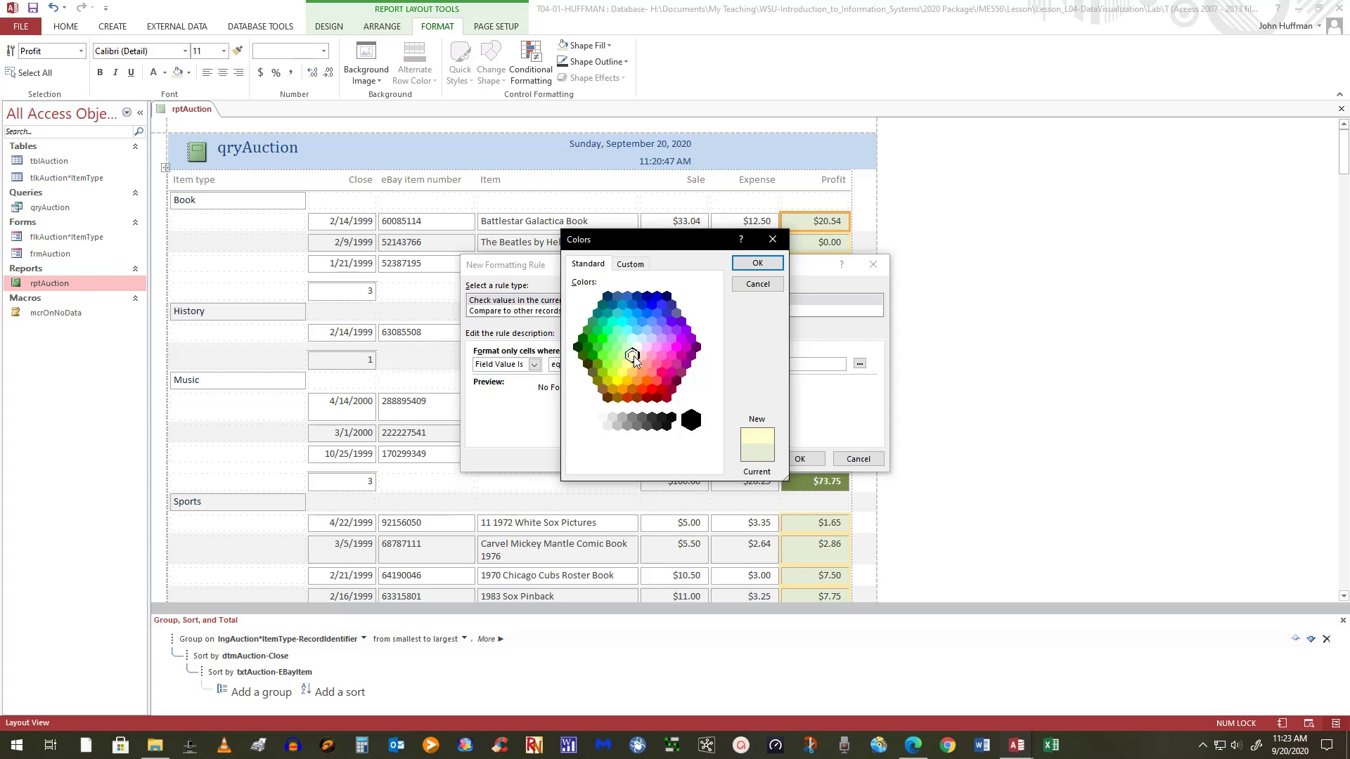
click(758, 264)
click(799, 459)
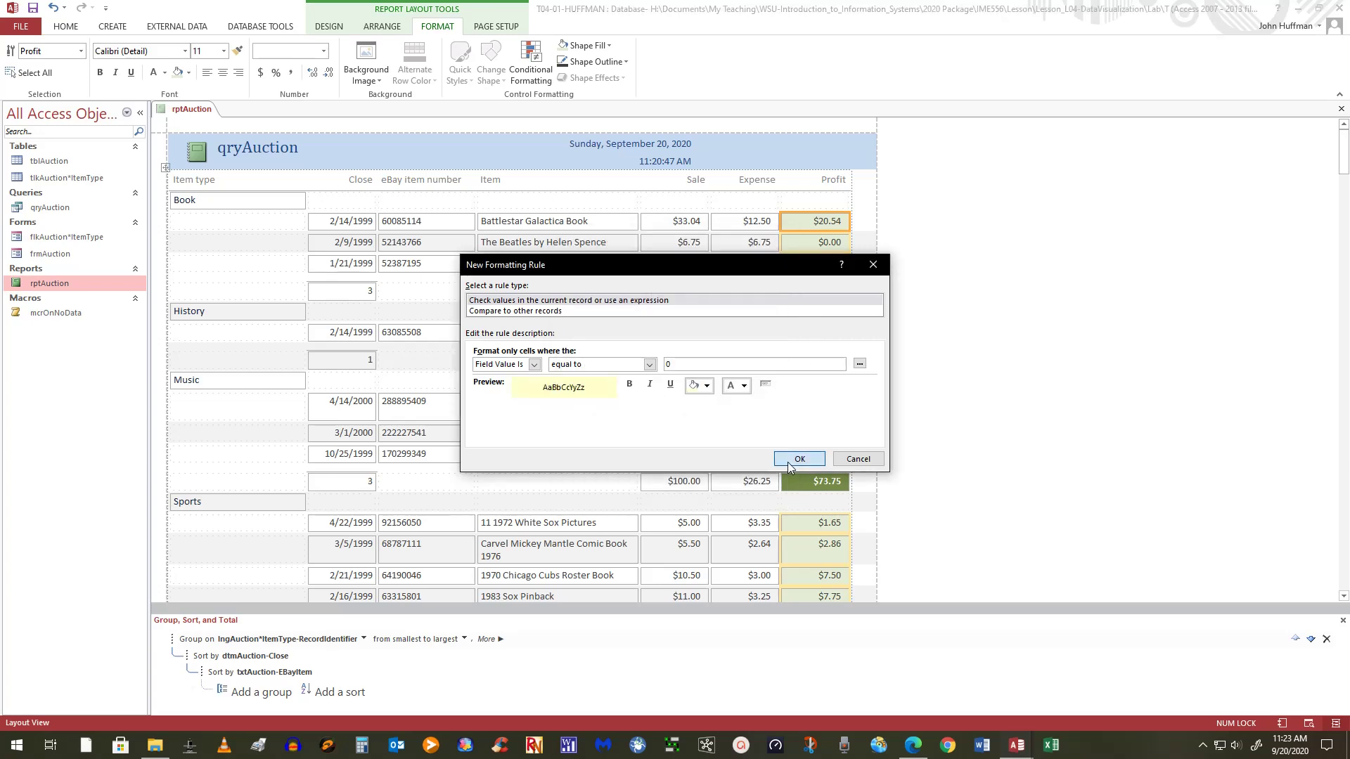
click(834, 454)
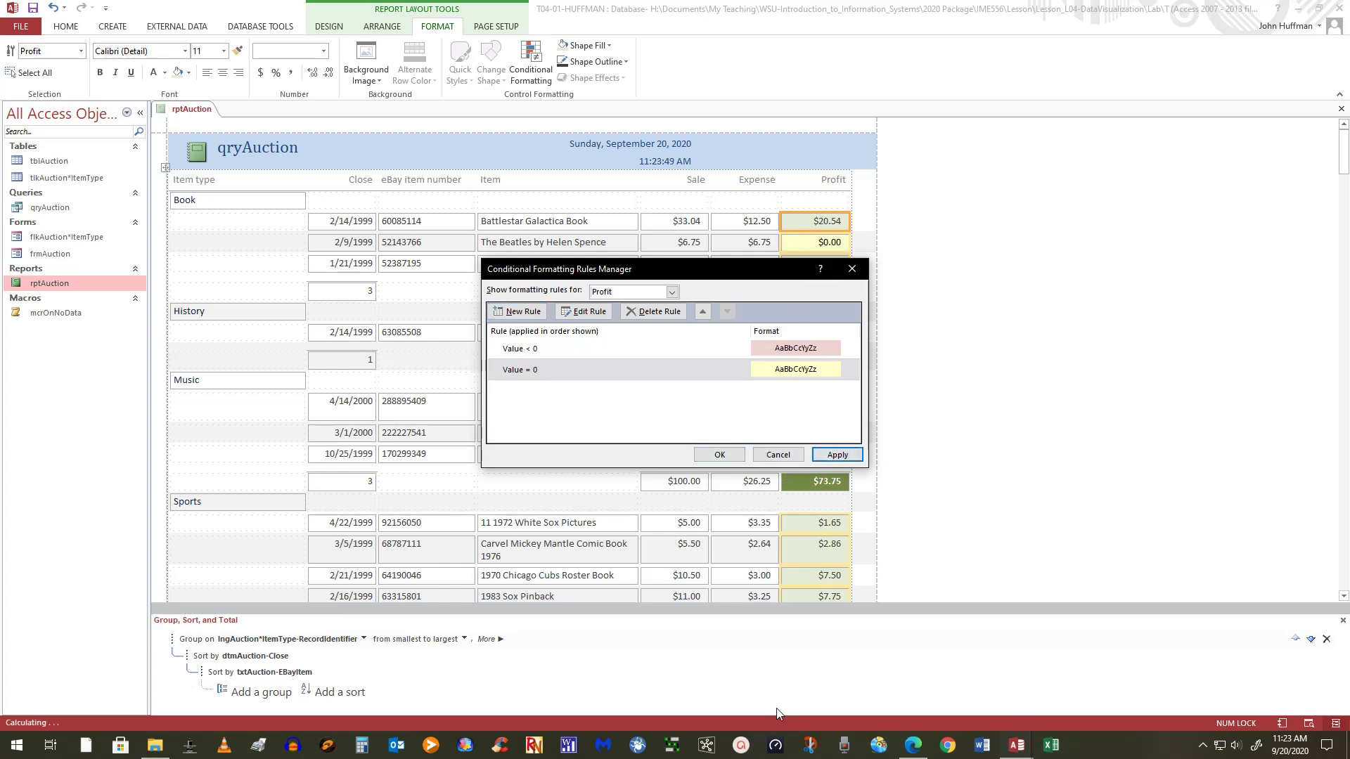
click(720, 455)
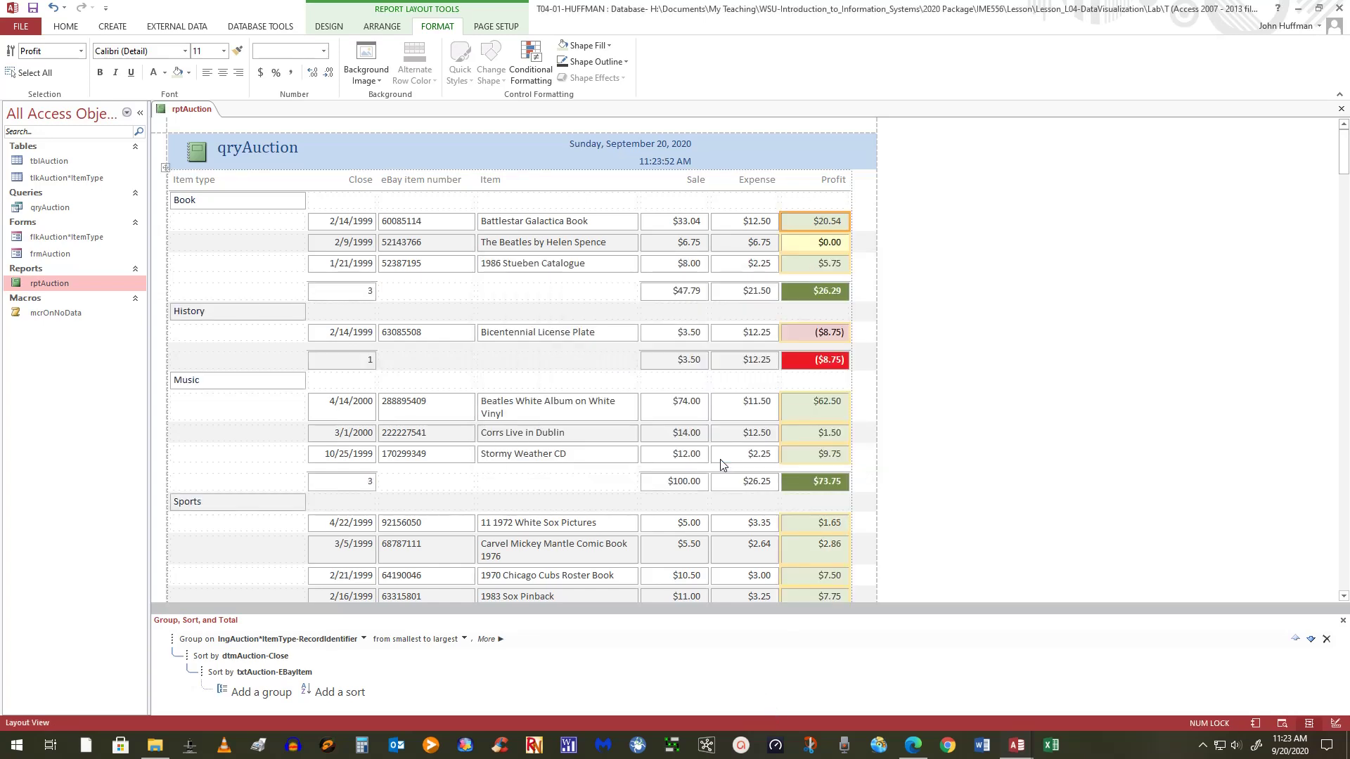
click(869, 333)
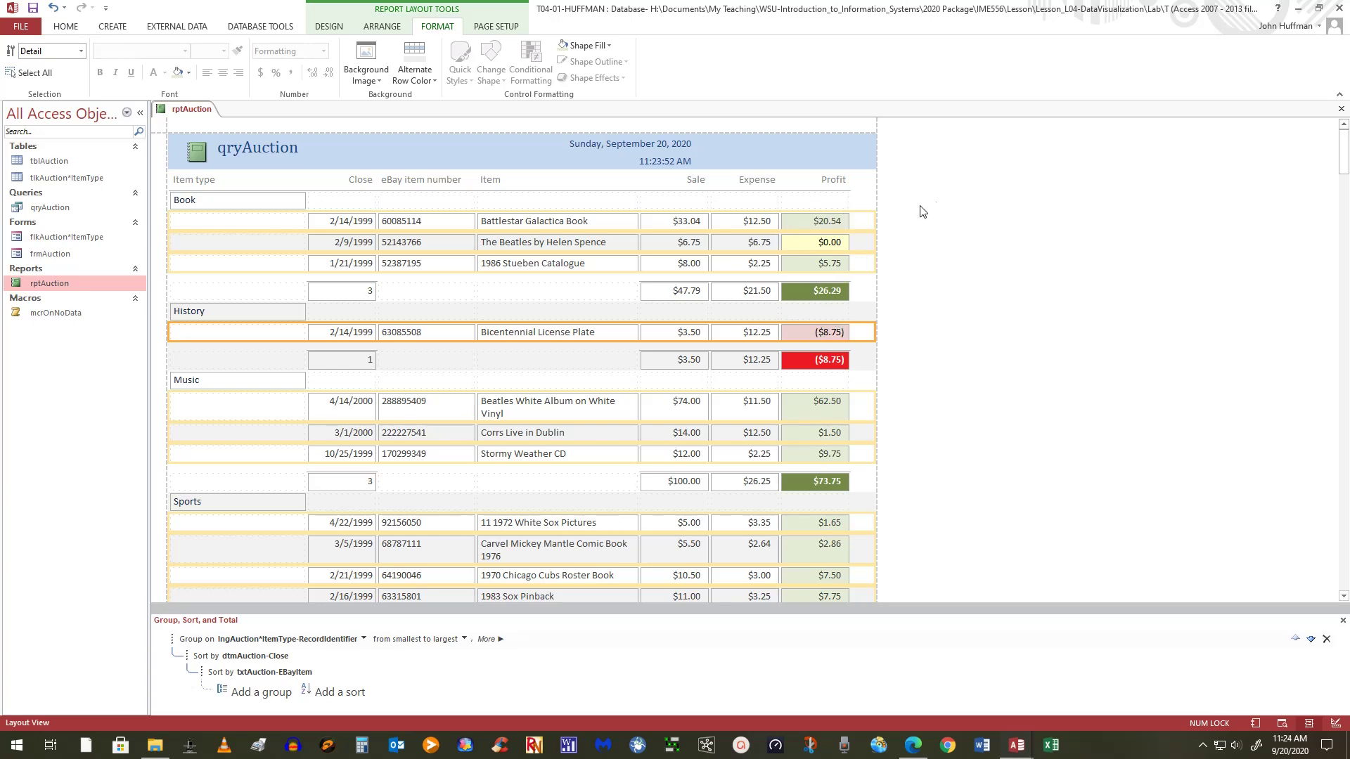
Step: Save the report and check its Profit formatting through to the grand totals in Report View
click(33, 9)
click(69, 28)
click(15, 55)
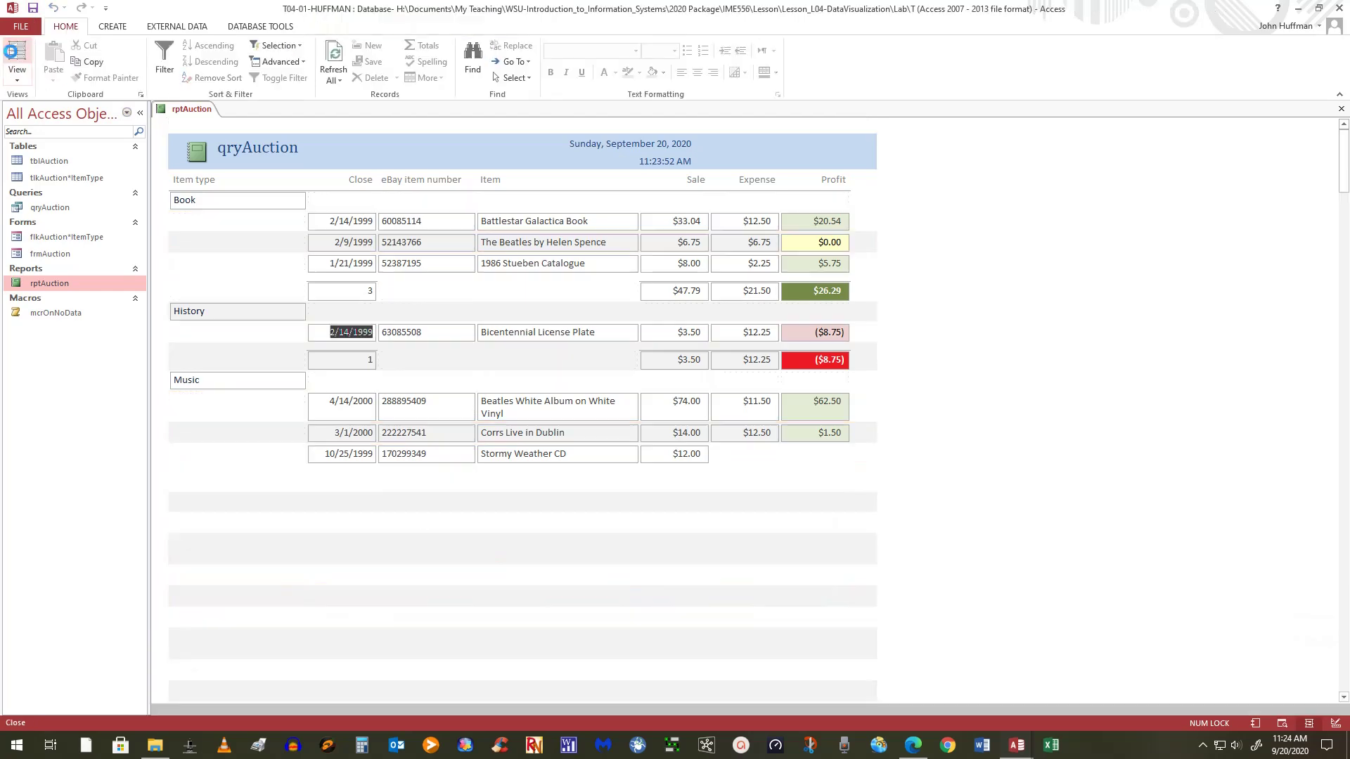
scroll(1169, 440, down, 15)
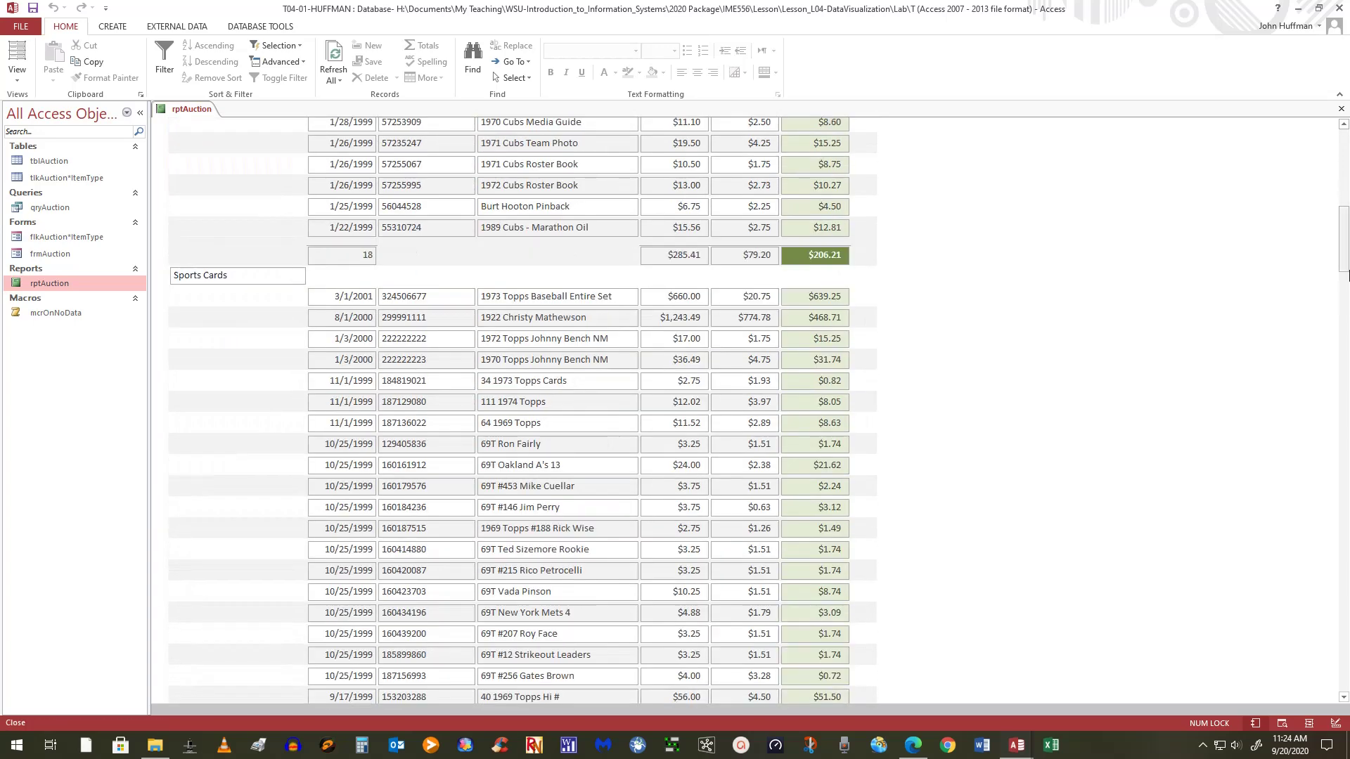
drag(1344, 256, 1325, 756)
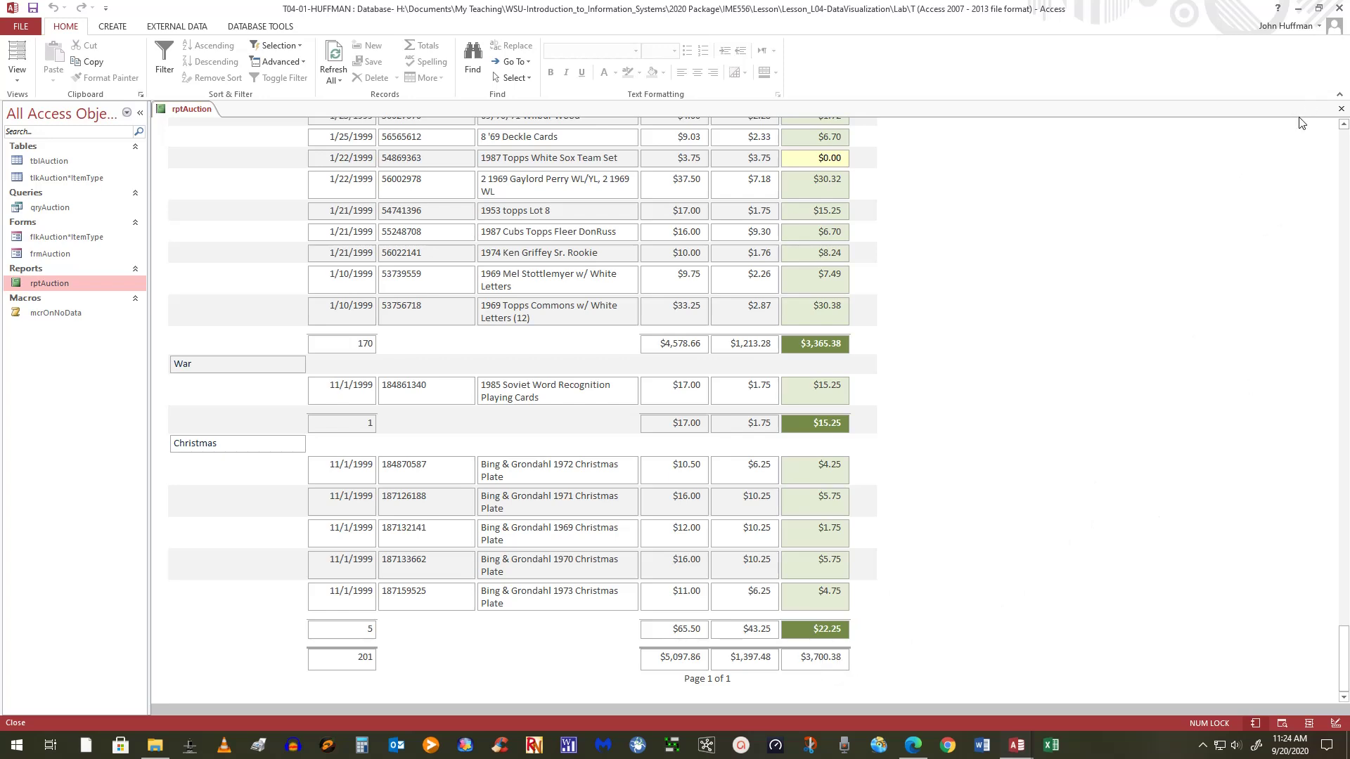
Step: Switch the report to Layout View and give the grand total Profit value the recently used dark green fill
click(24, 77)
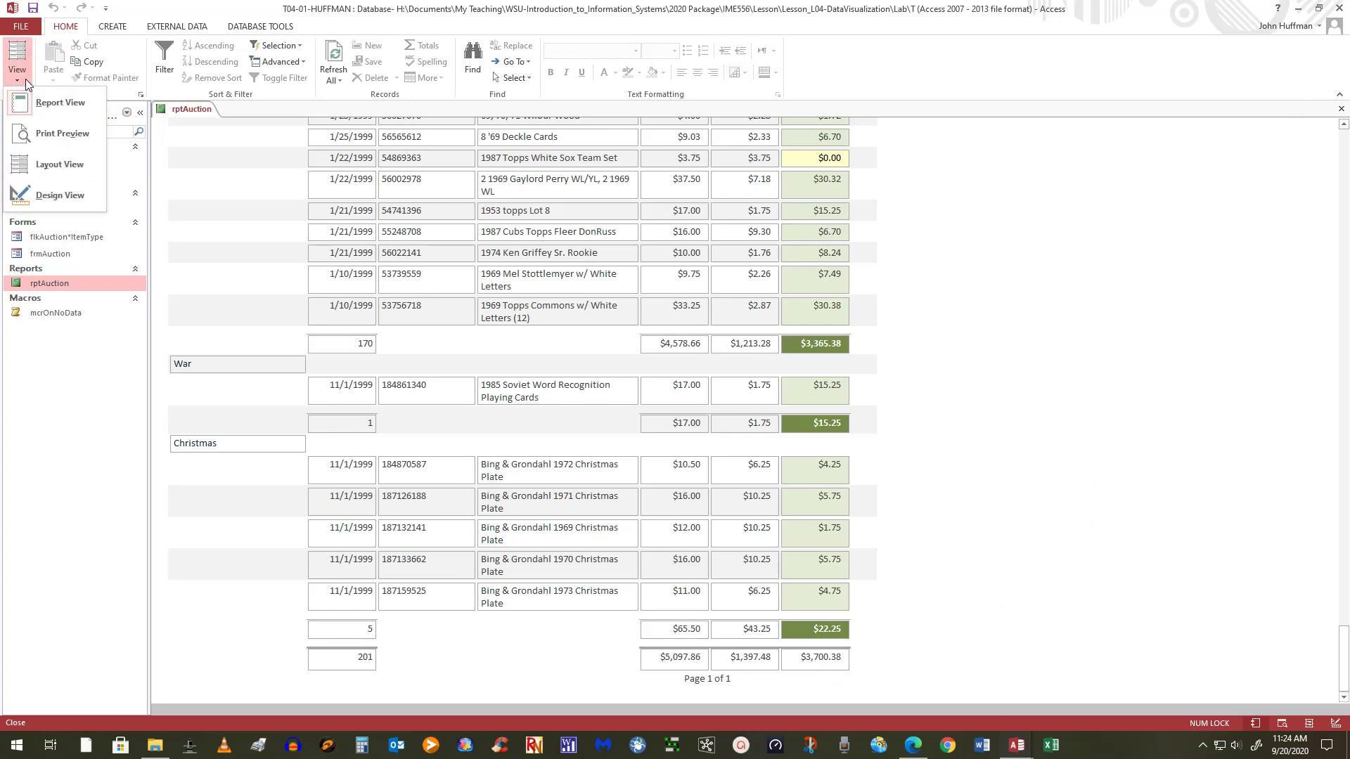
click(54, 170)
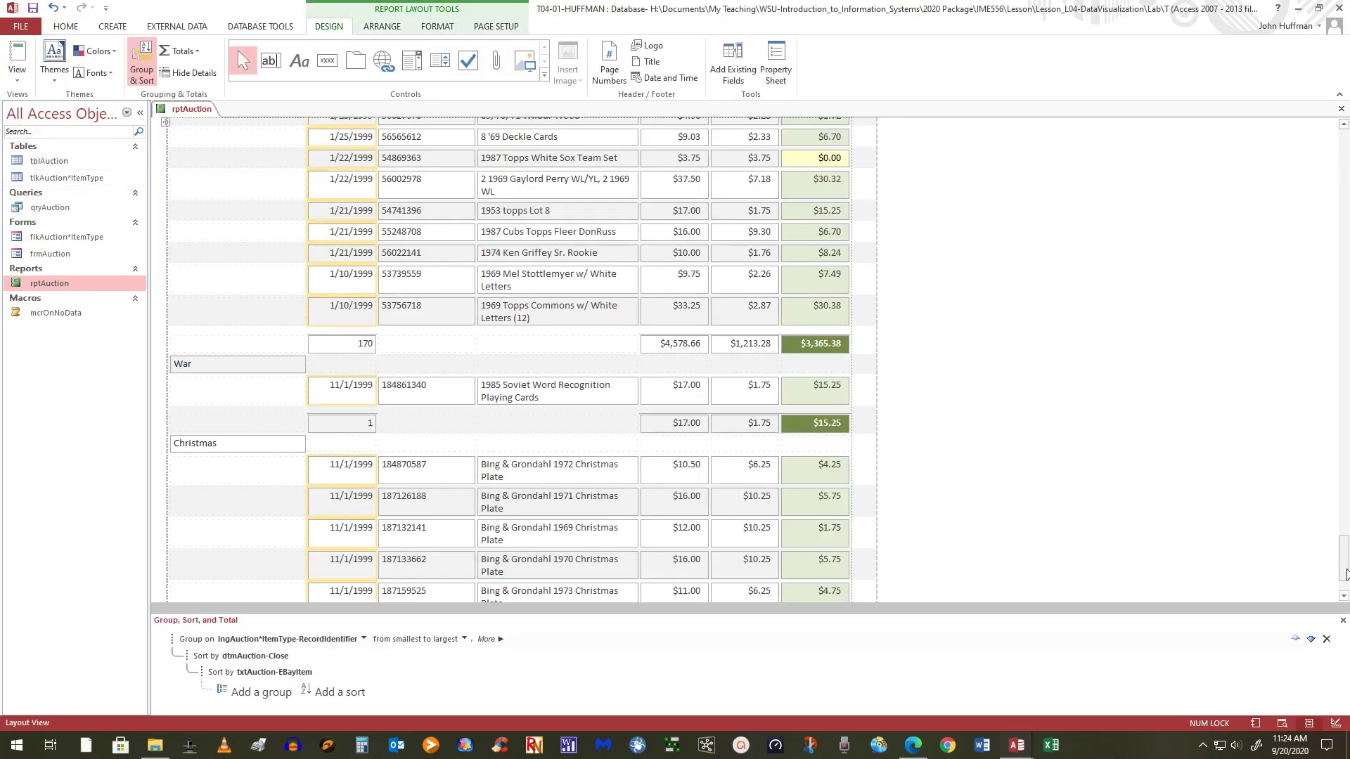
drag(1344, 559, 1343, 573)
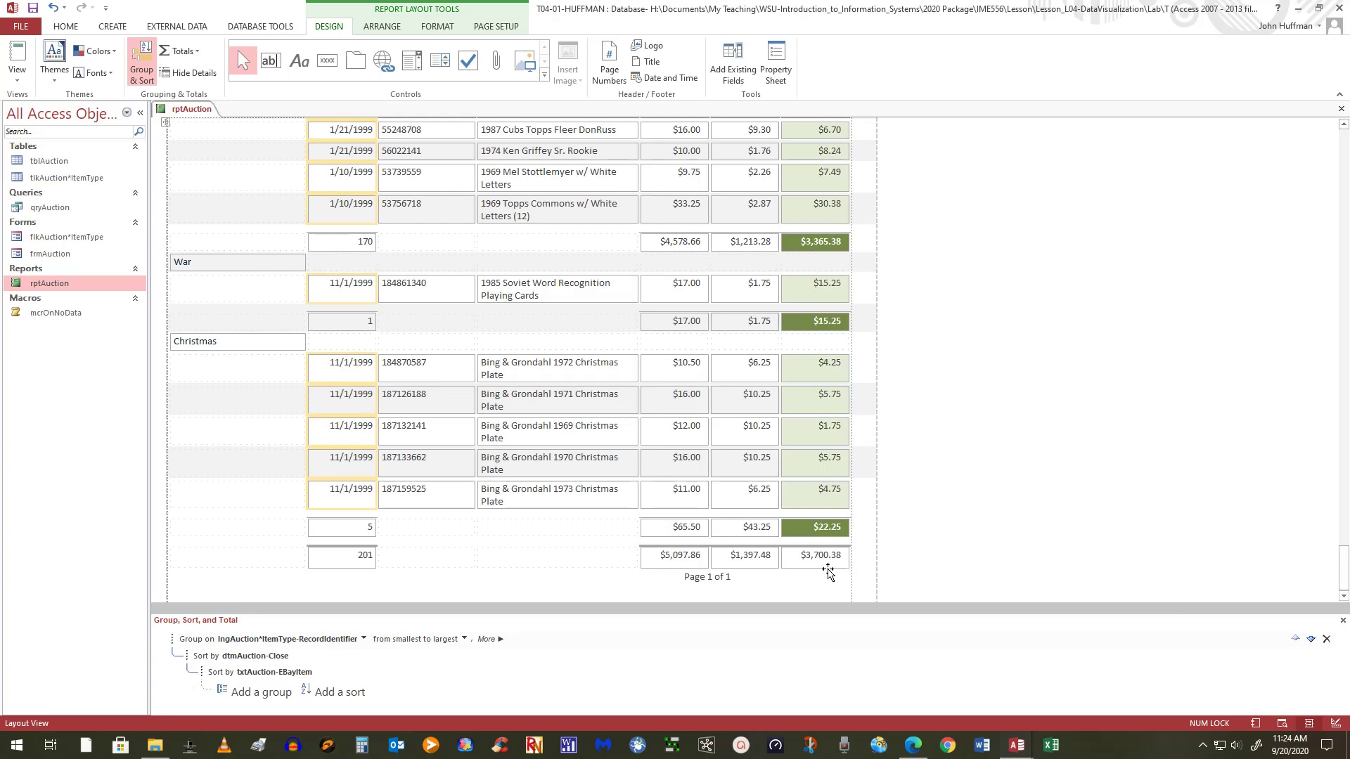
click(824, 563)
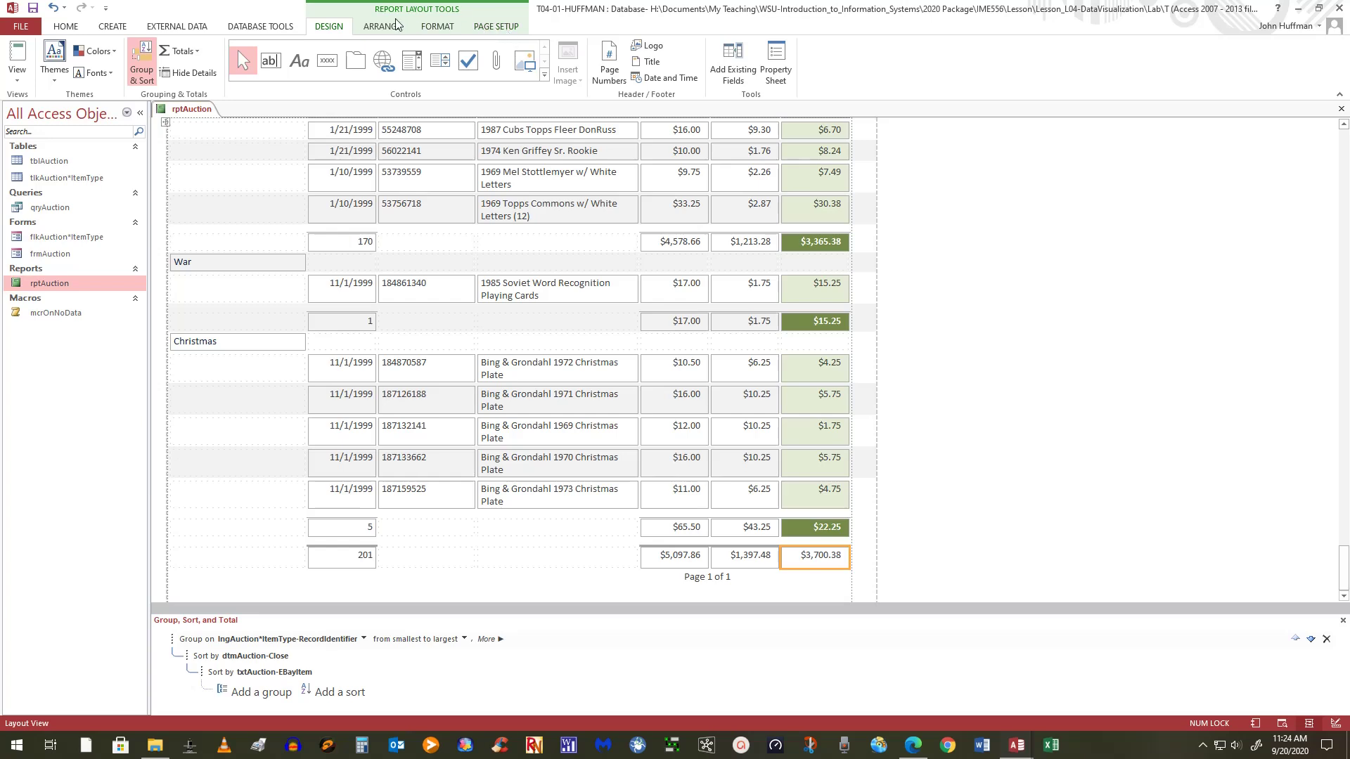
click(445, 26)
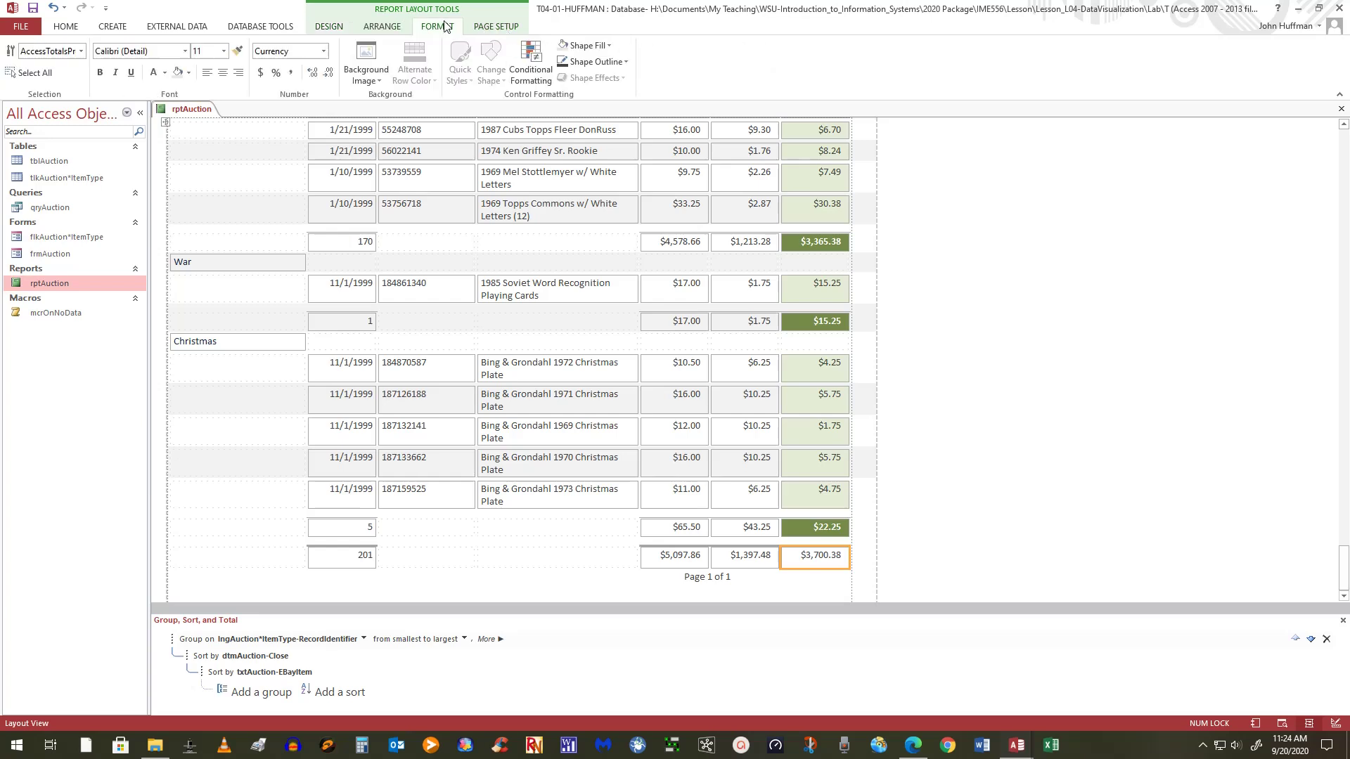
click(532, 63)
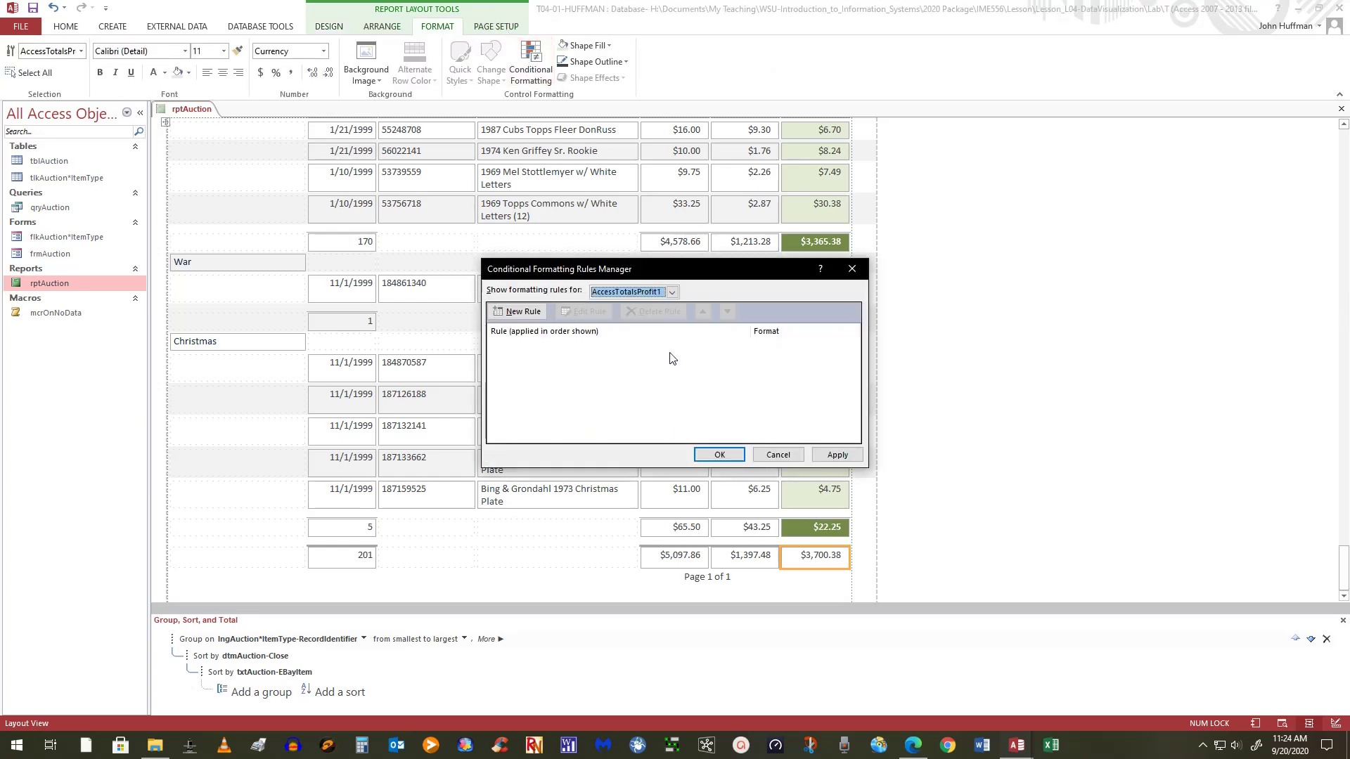
click(777, 456)
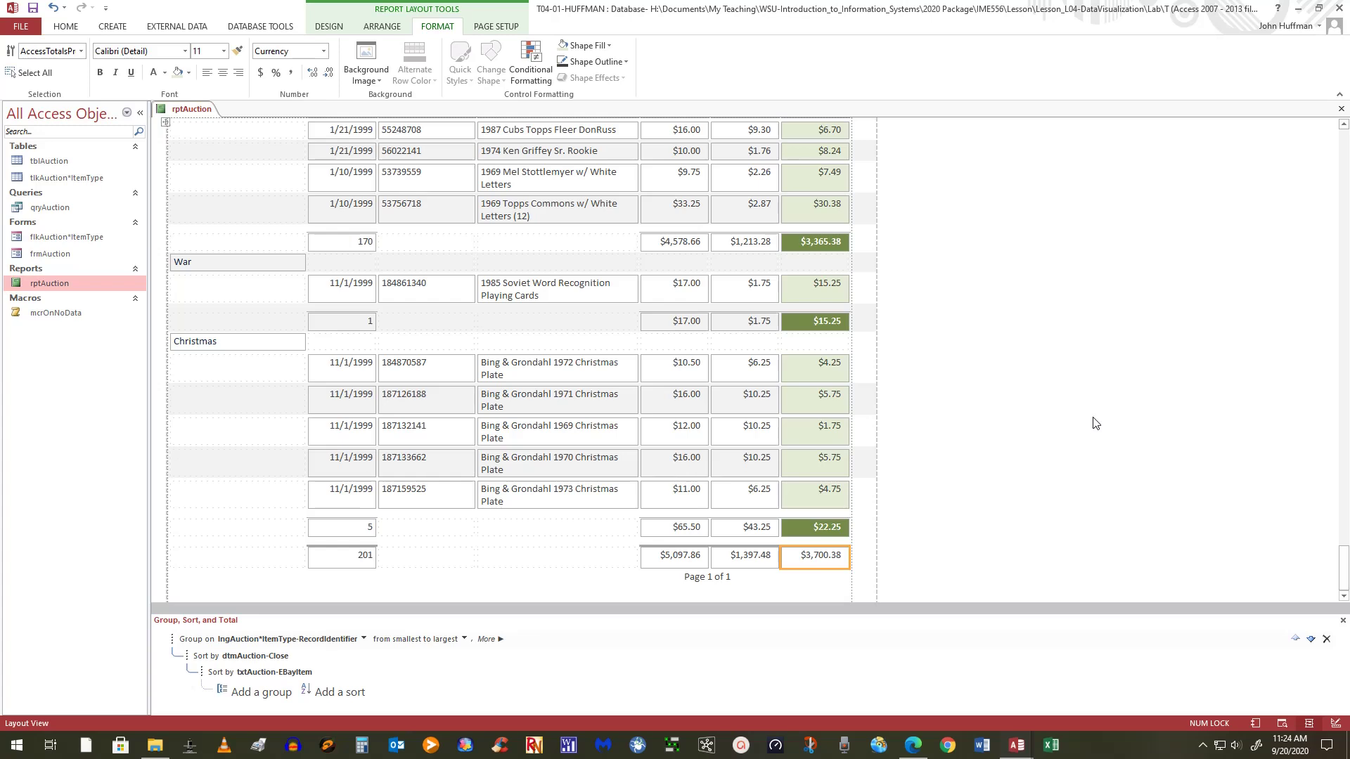
click(187, 73)
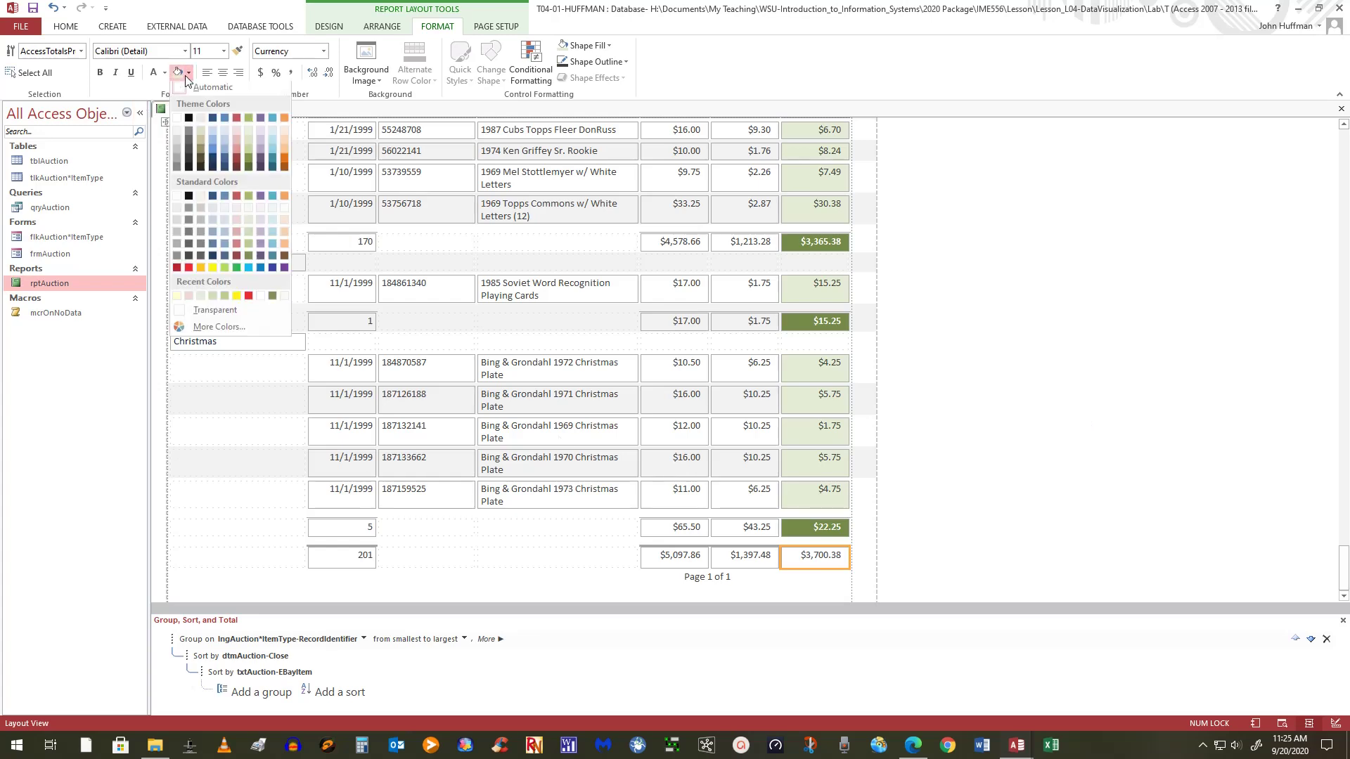
click(273, 301)
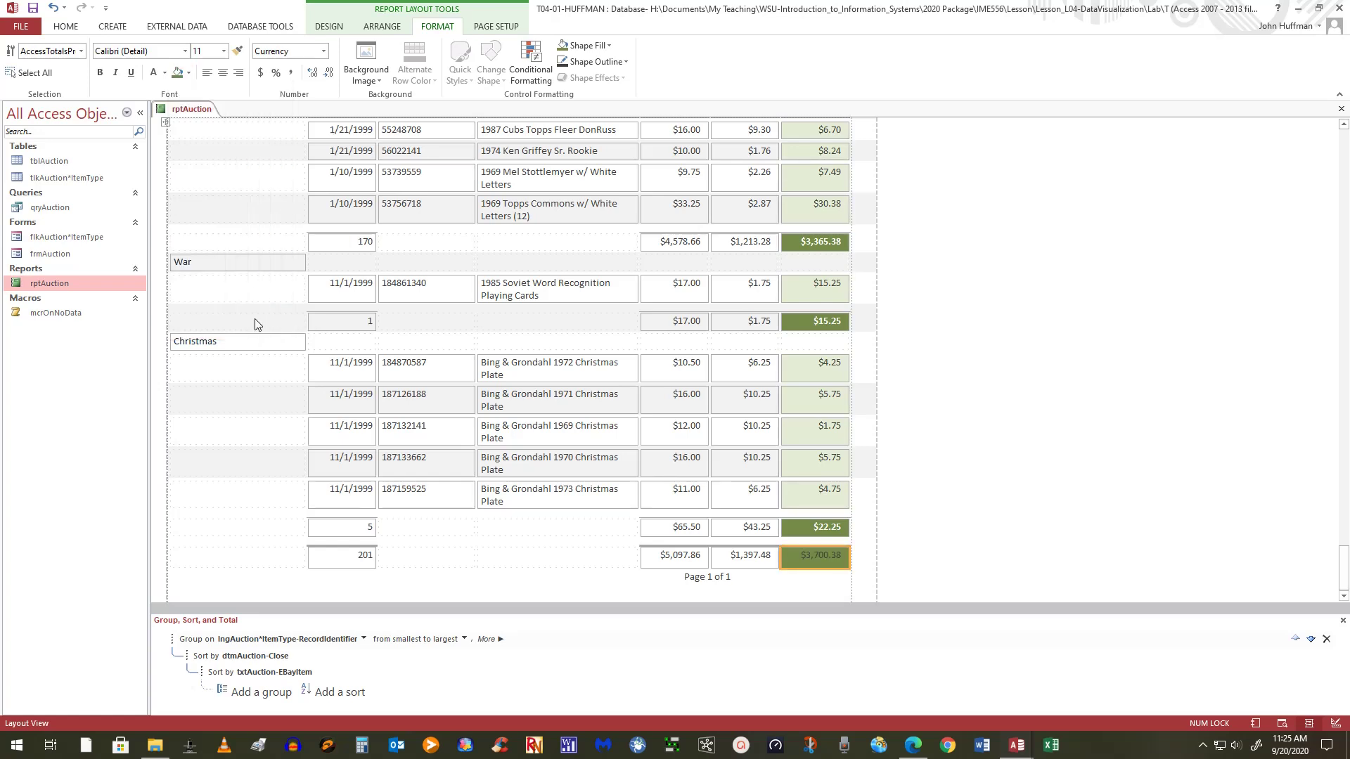
Step: Make the grand total Profit value bold with white text
click(100, 75)
click(154, 76)
key(Delete)
key(ctrl+z)
Step: Check the Profit formatting from the start of the report down to the grand totals row
drag(183, 562, 254, 560)
scroll(255, 561, down, 5)
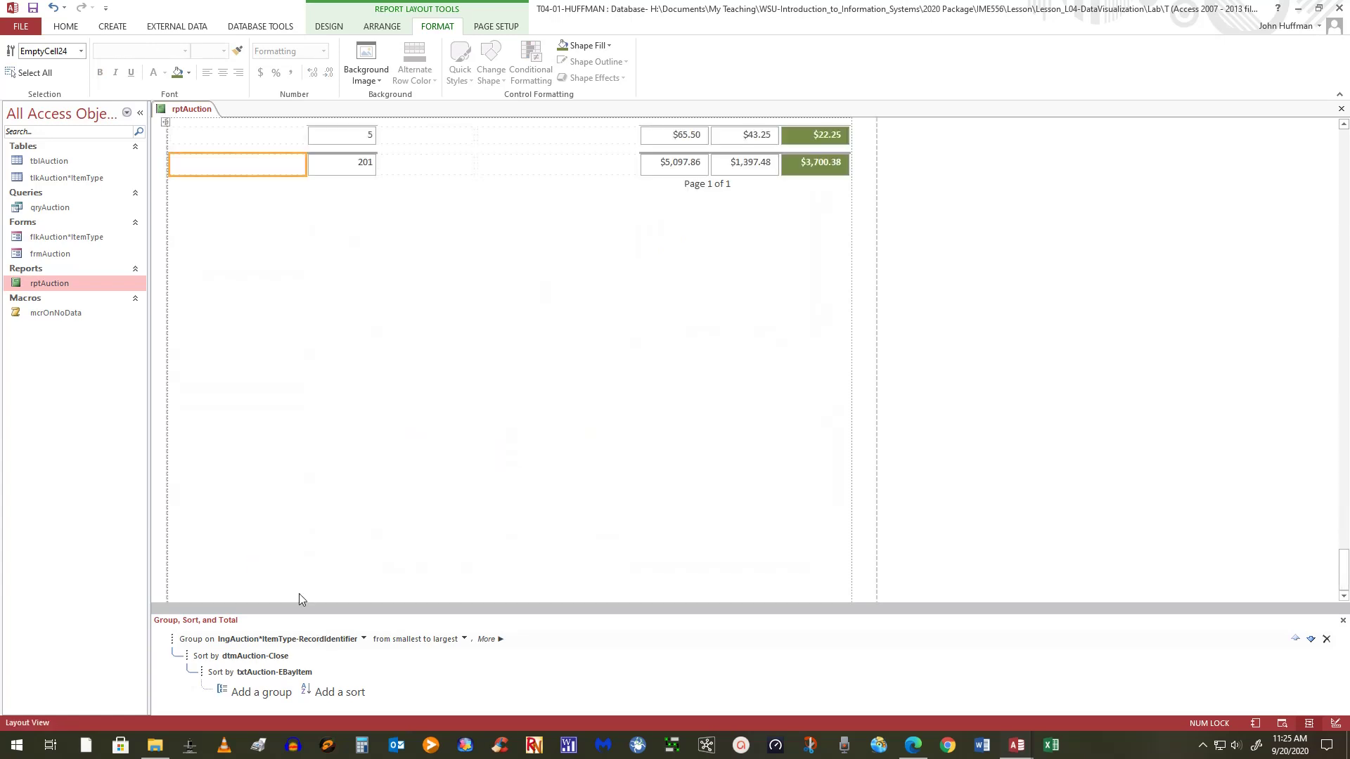
click(440, 377)
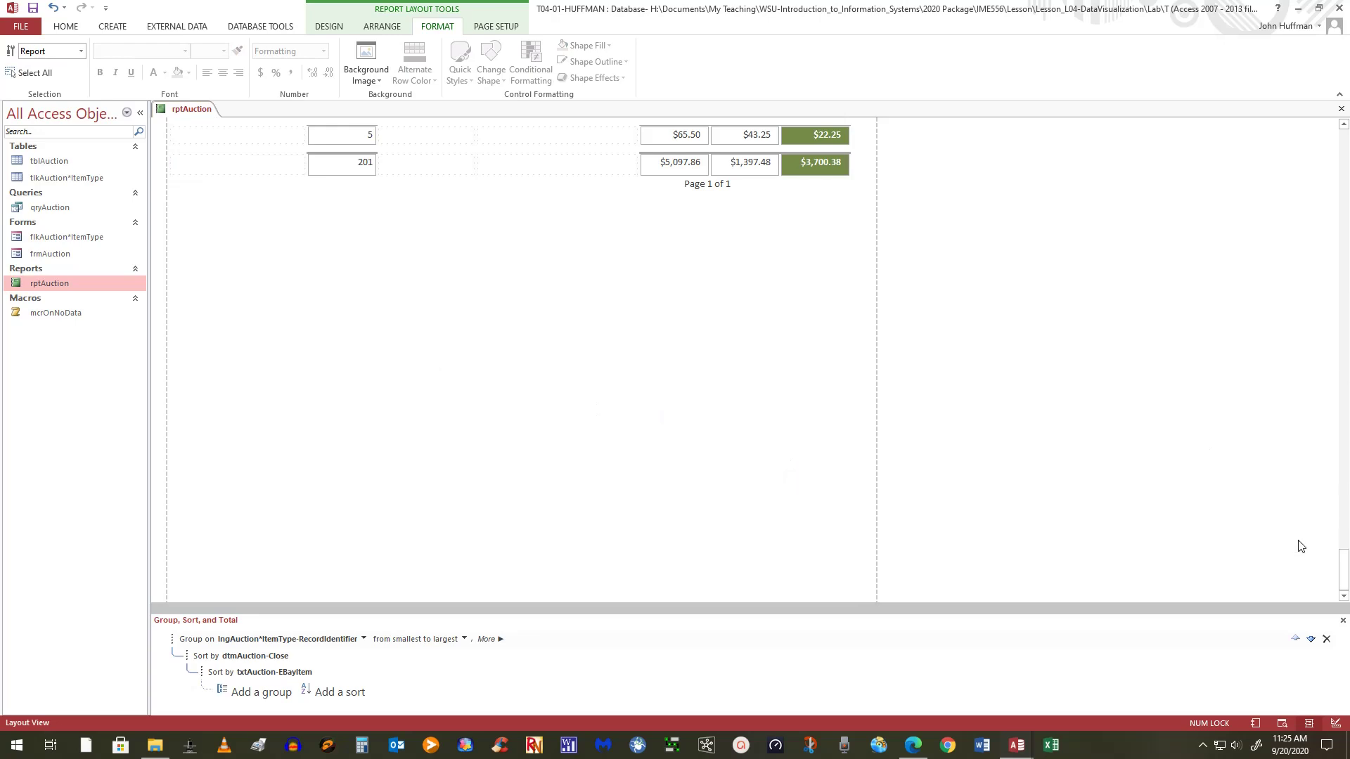
scroll(1299, 546, up, 5)
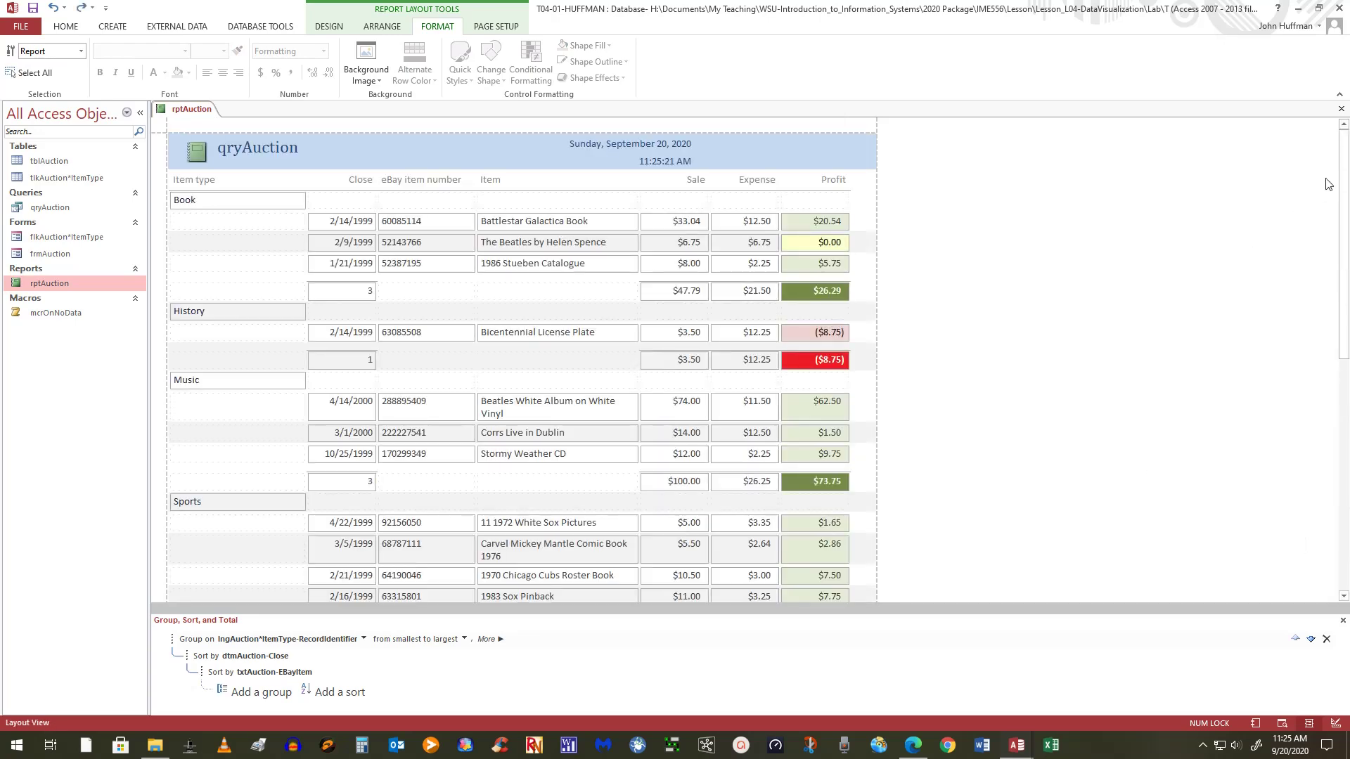
click(1343, 575)
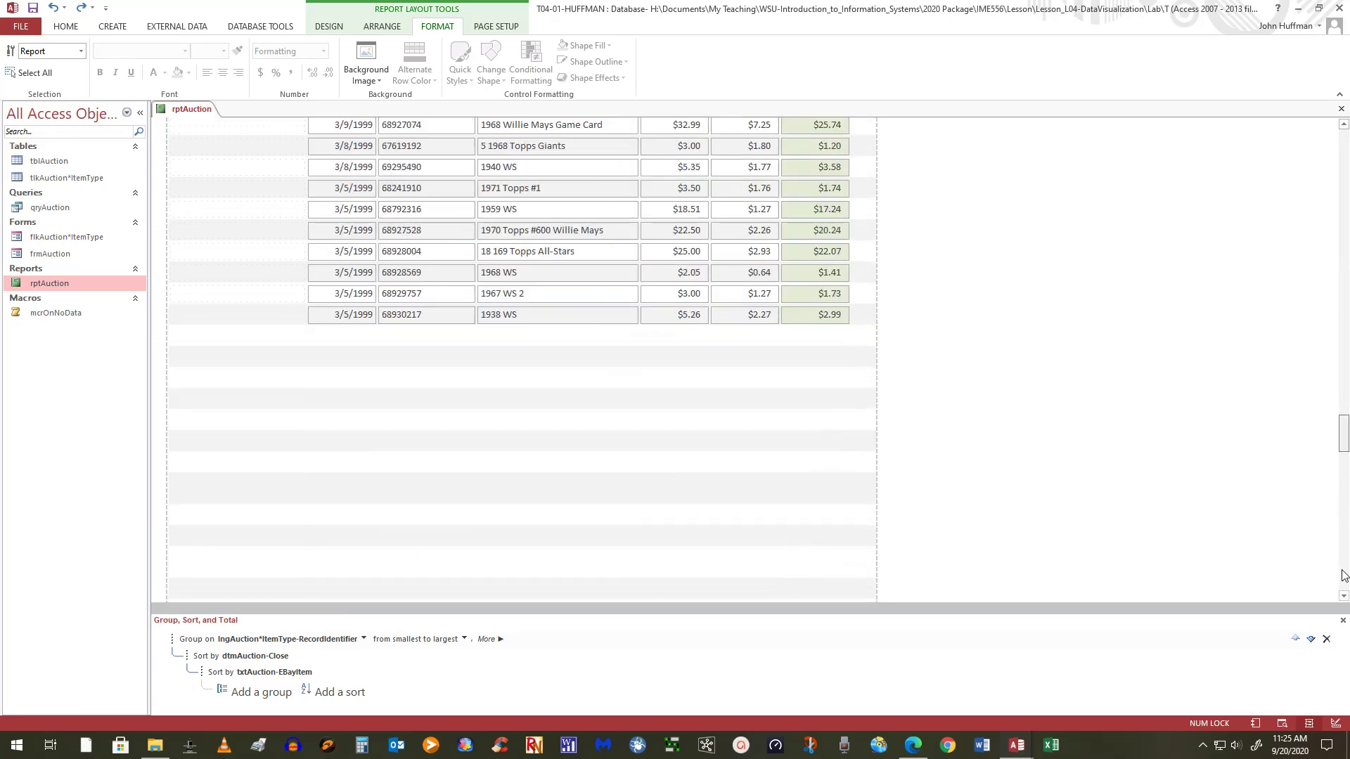
click(1342, 575)
click(1343, 575)
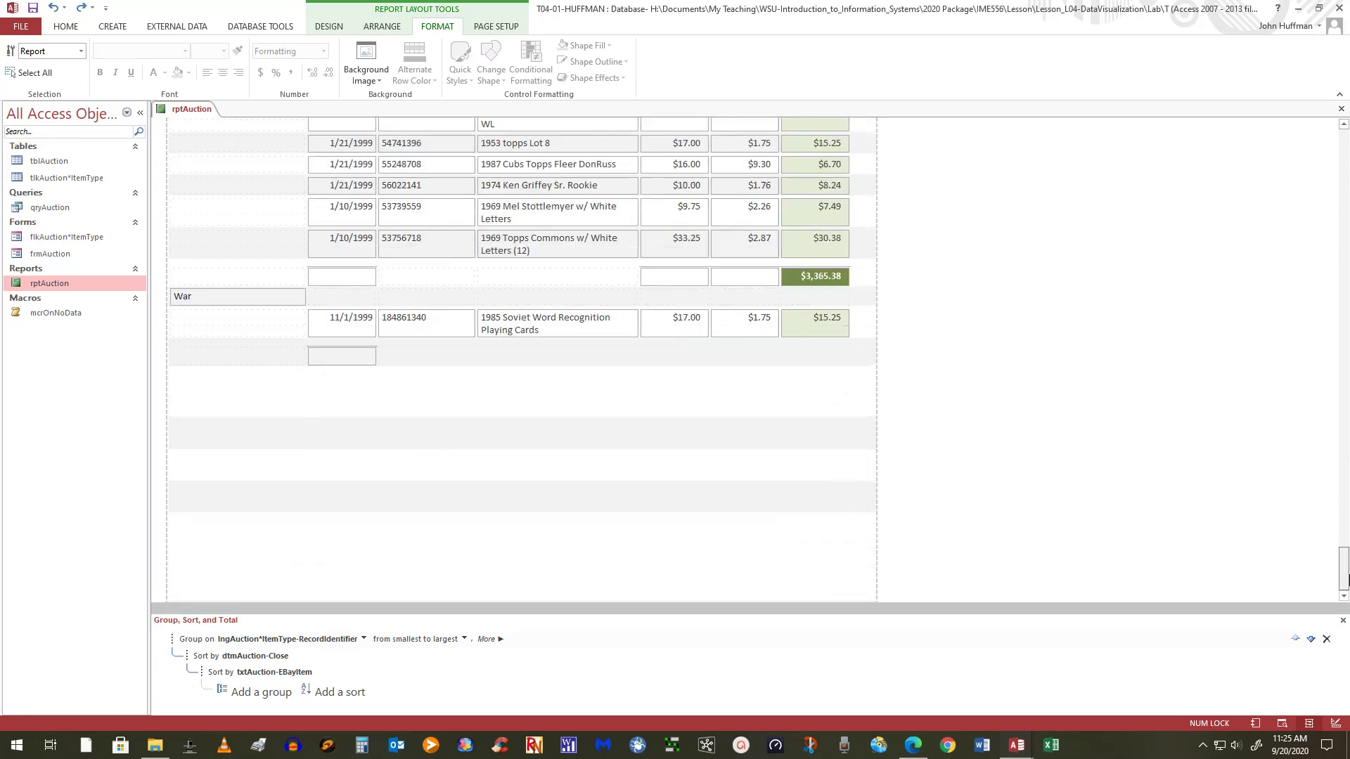
click(1343, 577)
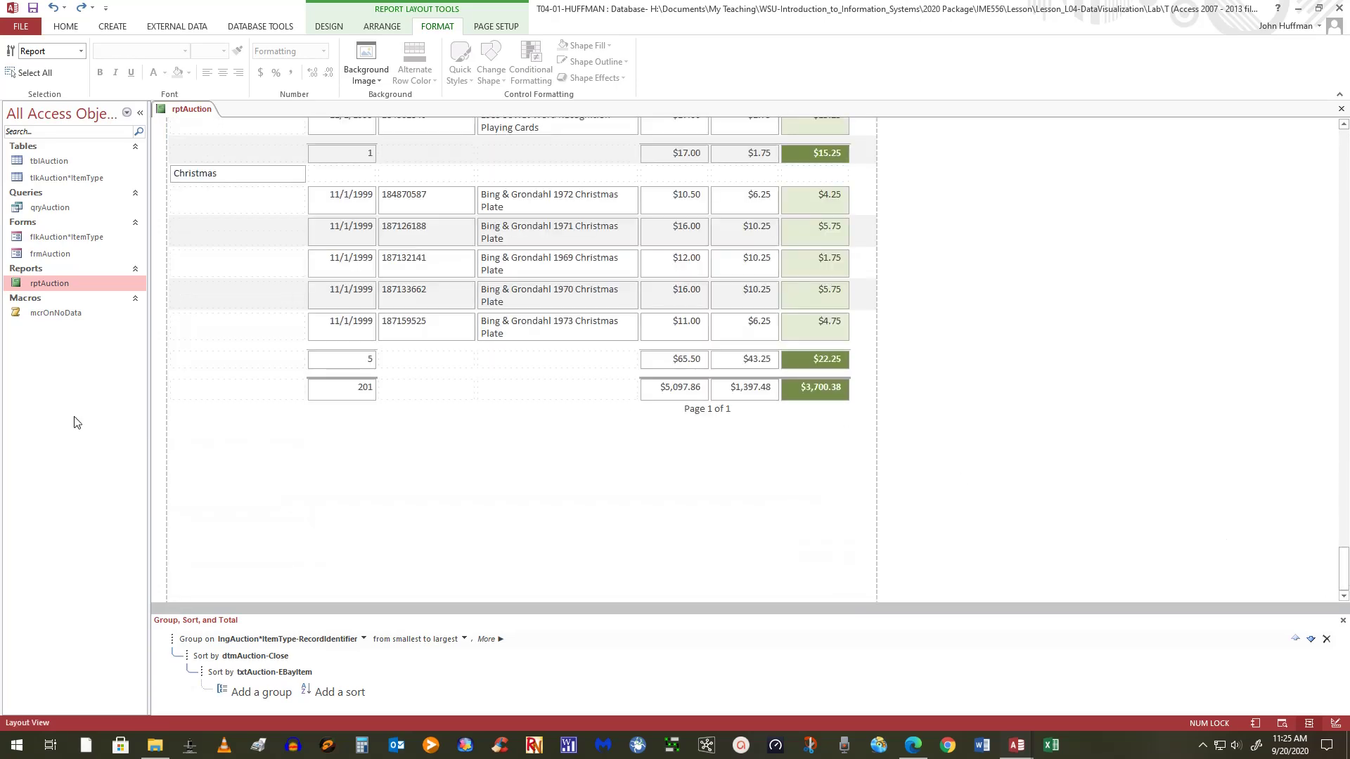
Step: Select every cell in the grand totals row, set the font size to 14, and deselect the row
click(856, 394)
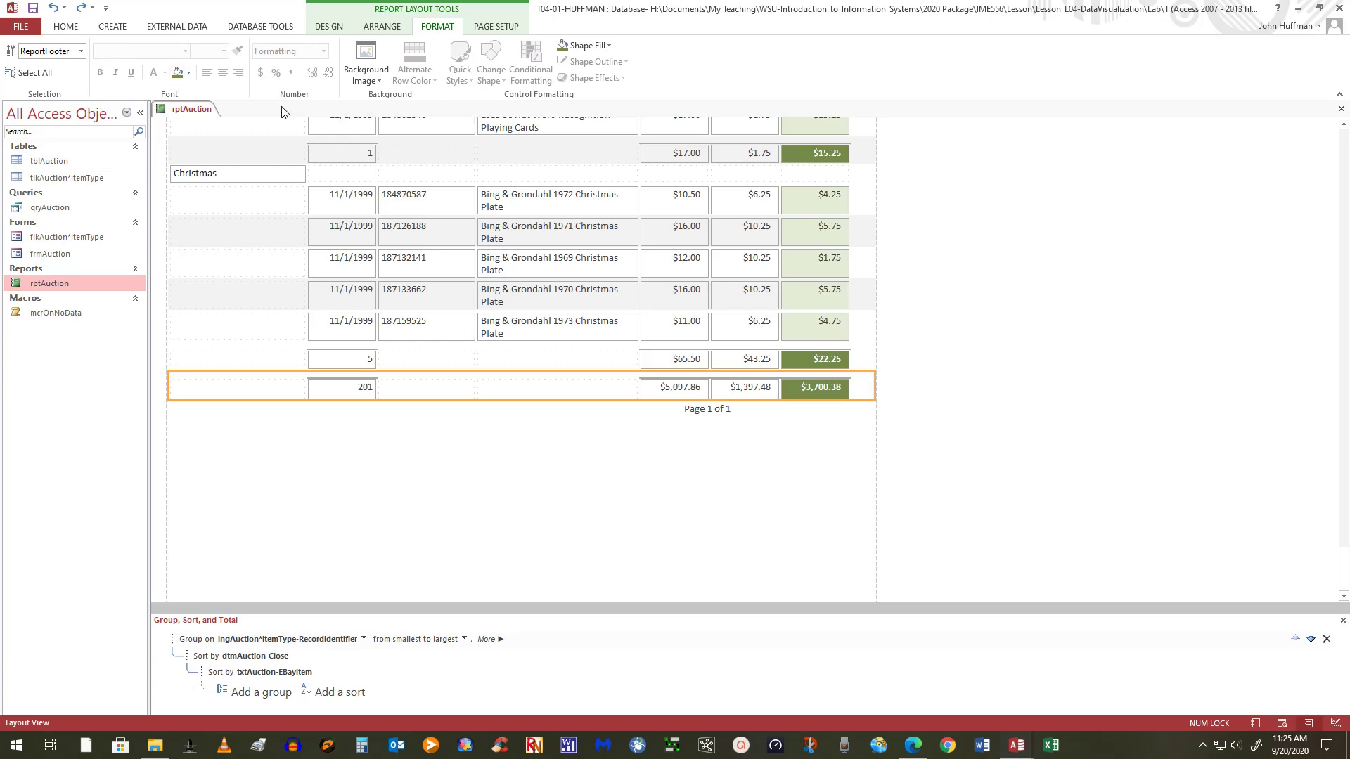
click(444, 512)
click(348, 396)
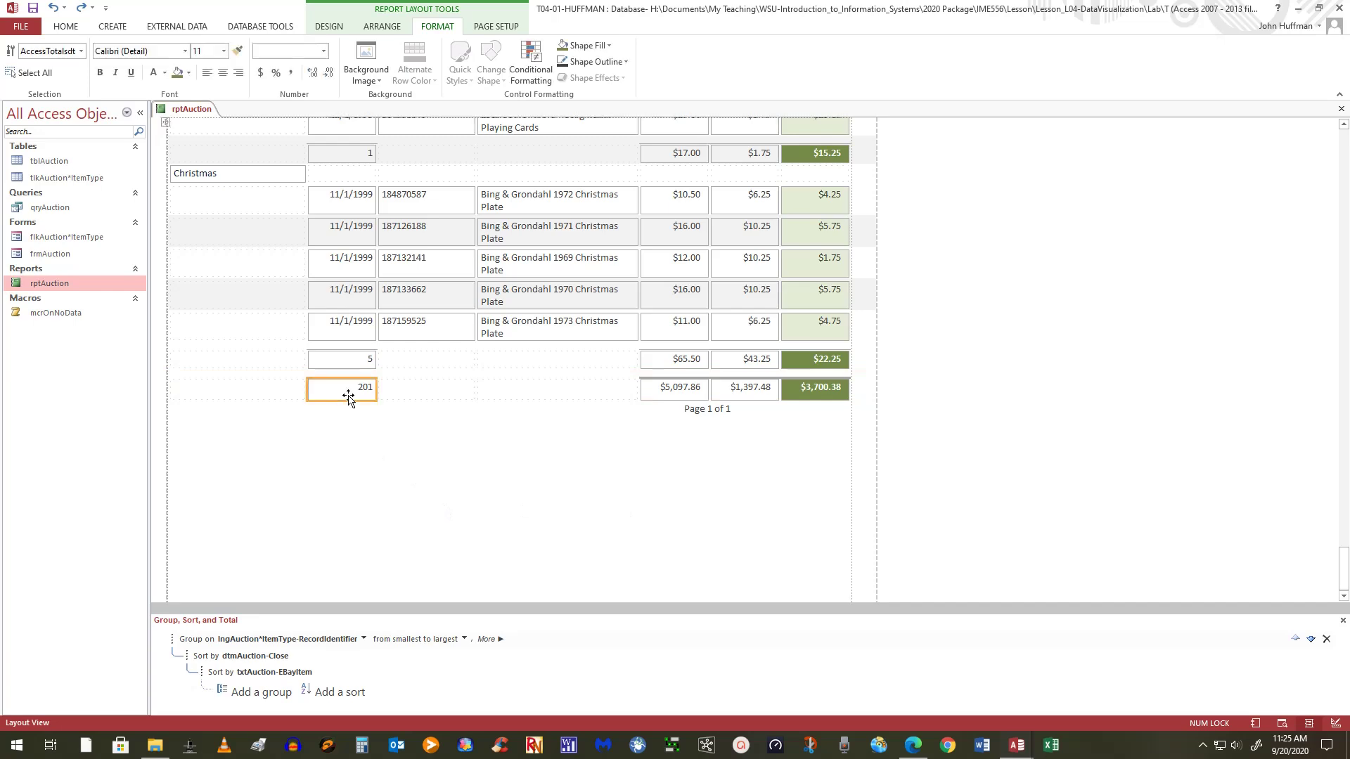
click(247, 388)
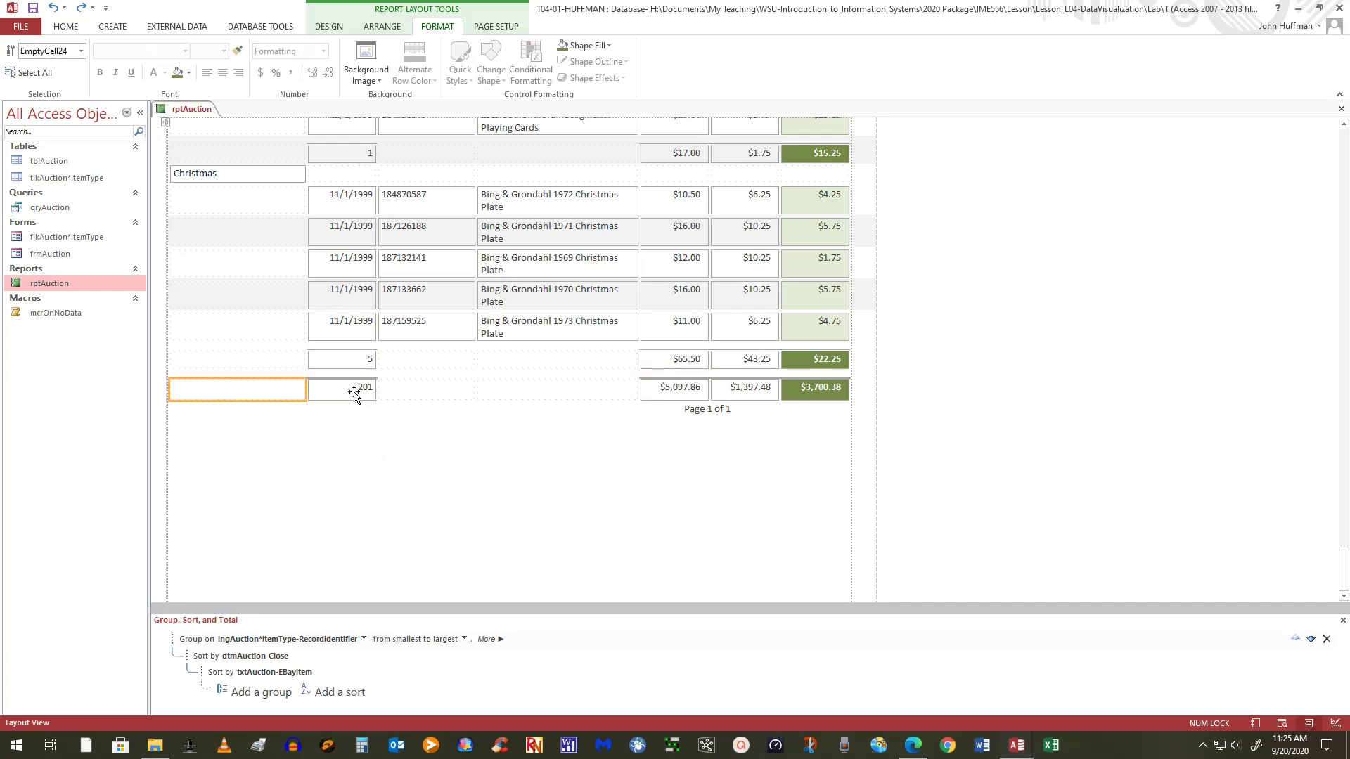
shift+click(354, 395)
shift+click(416, 398)
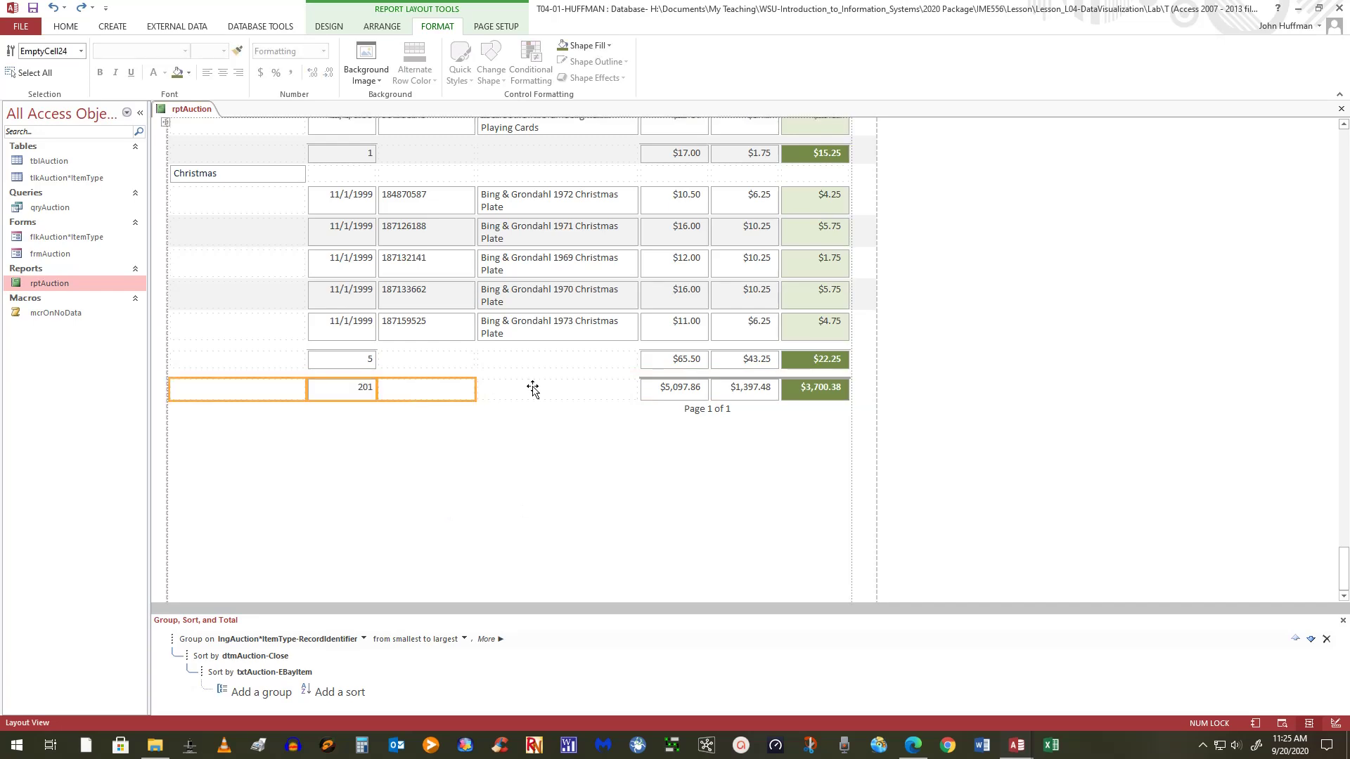
shift+click(532, 389)
shift+click(666, 391)
shift+click(766, 388)
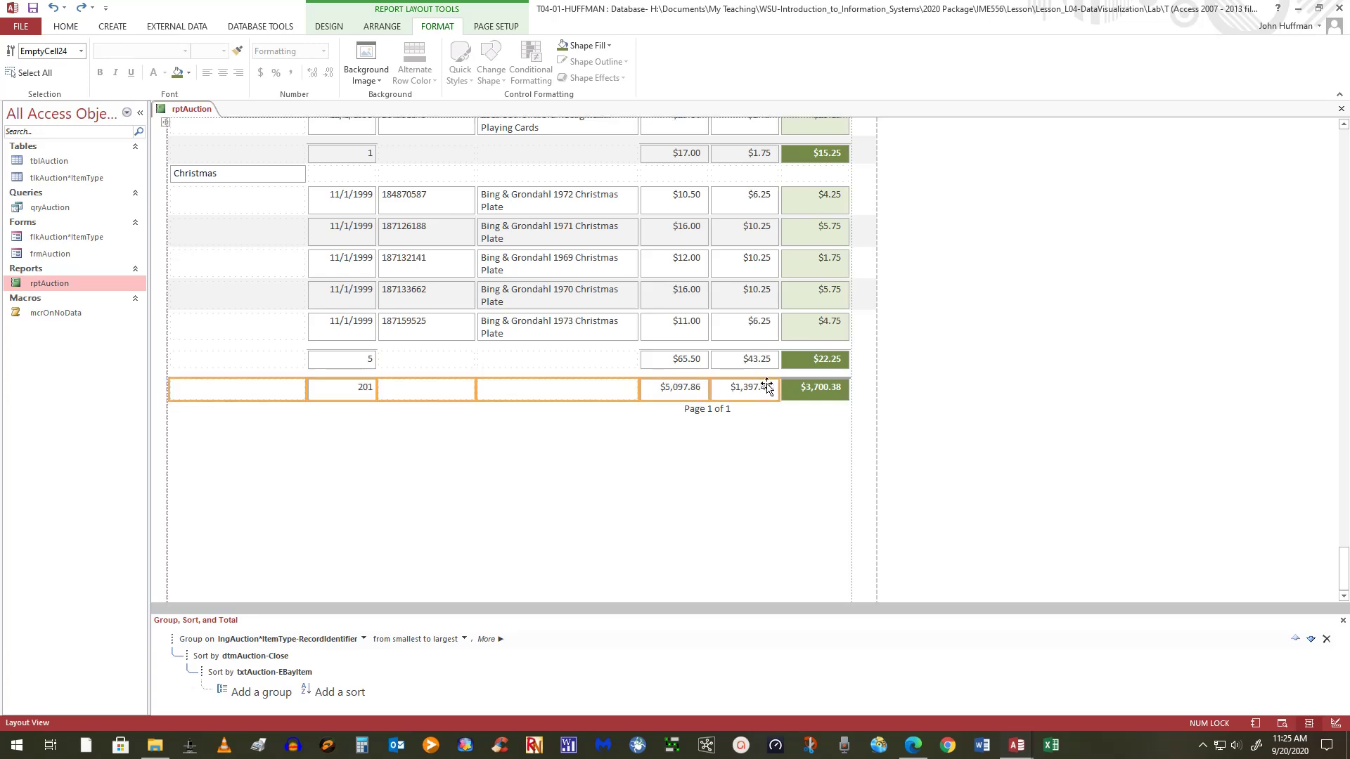
shift+click(815, 388)
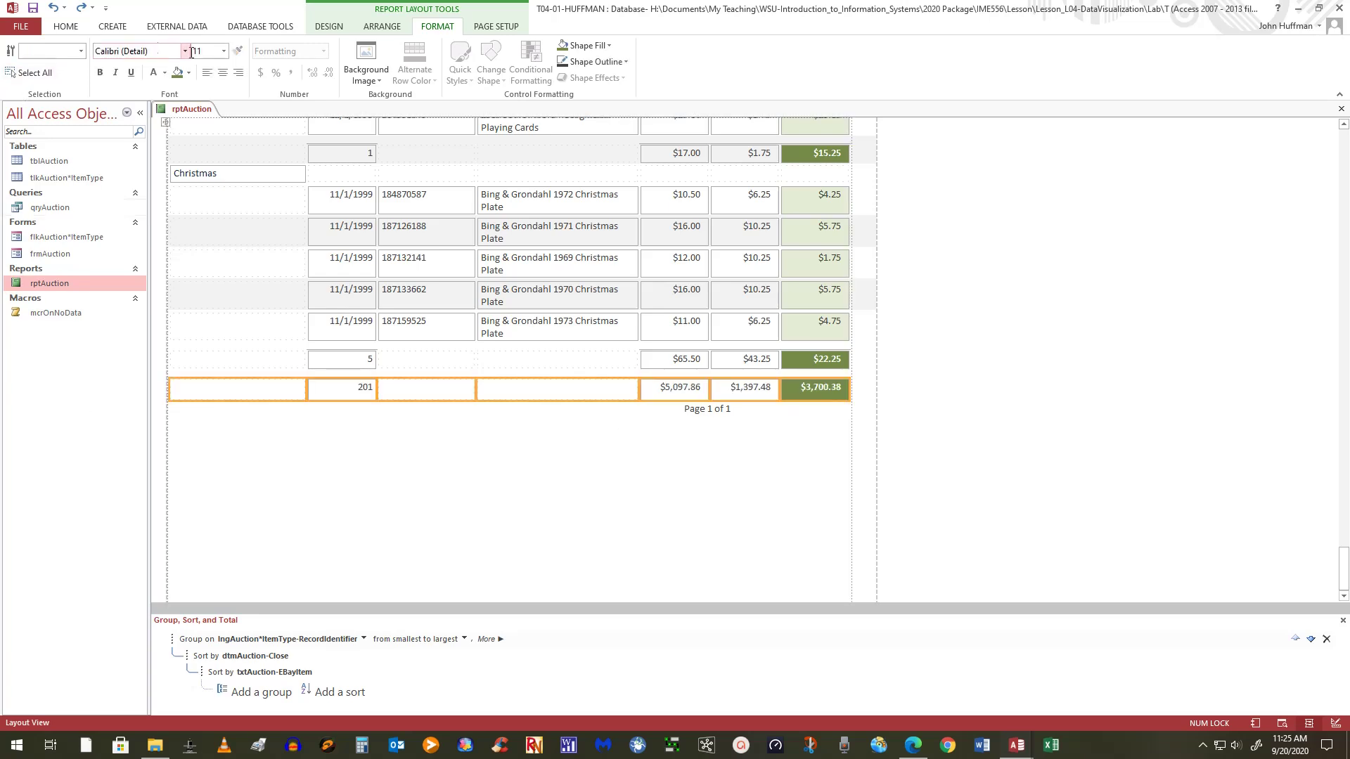
click(223, 51)
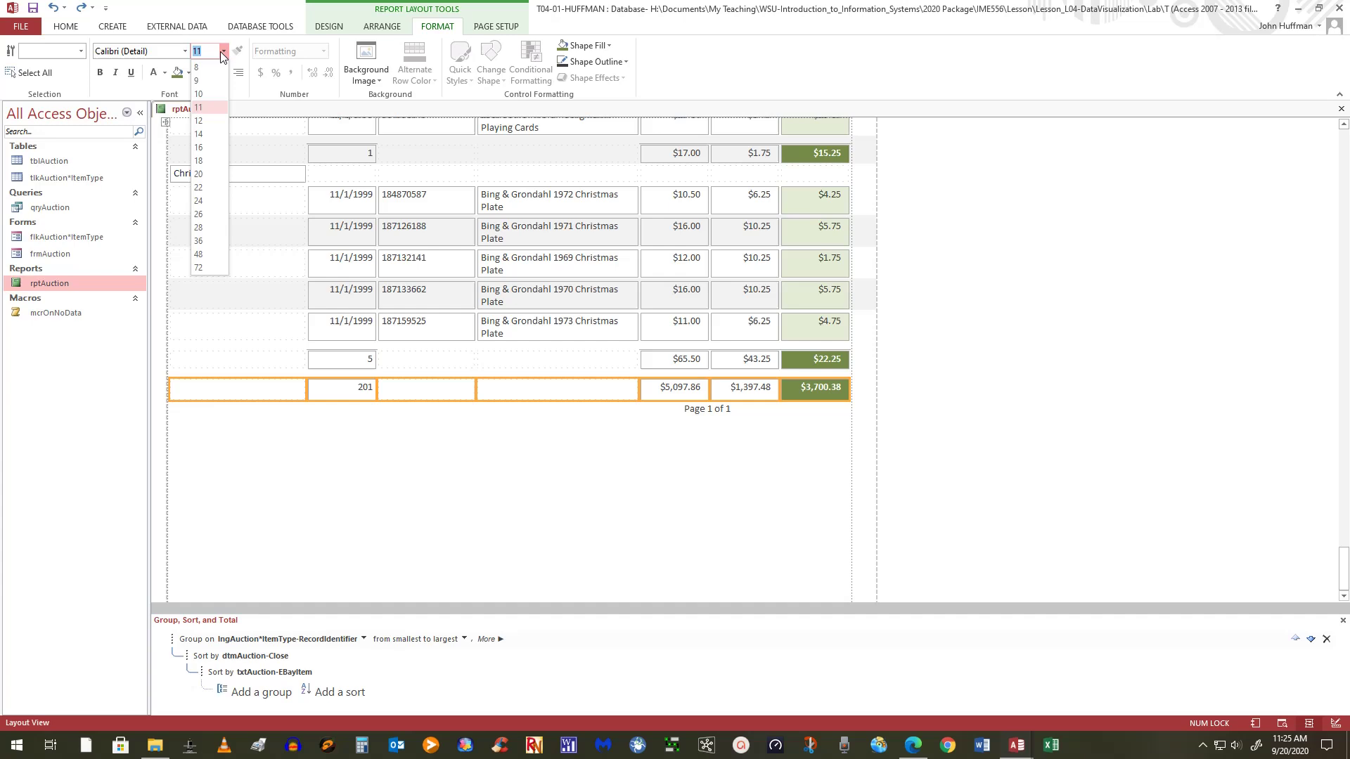
click(213, 134)
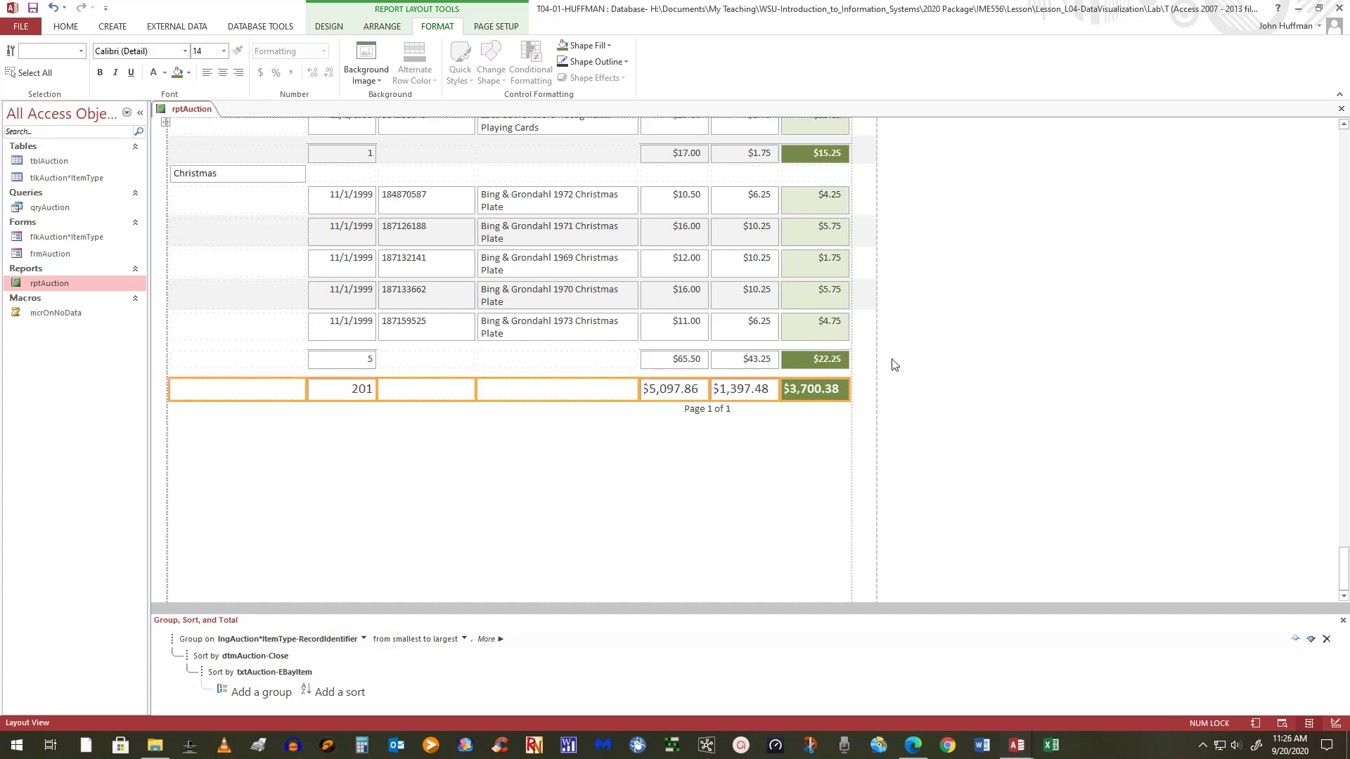
click(741, 494)
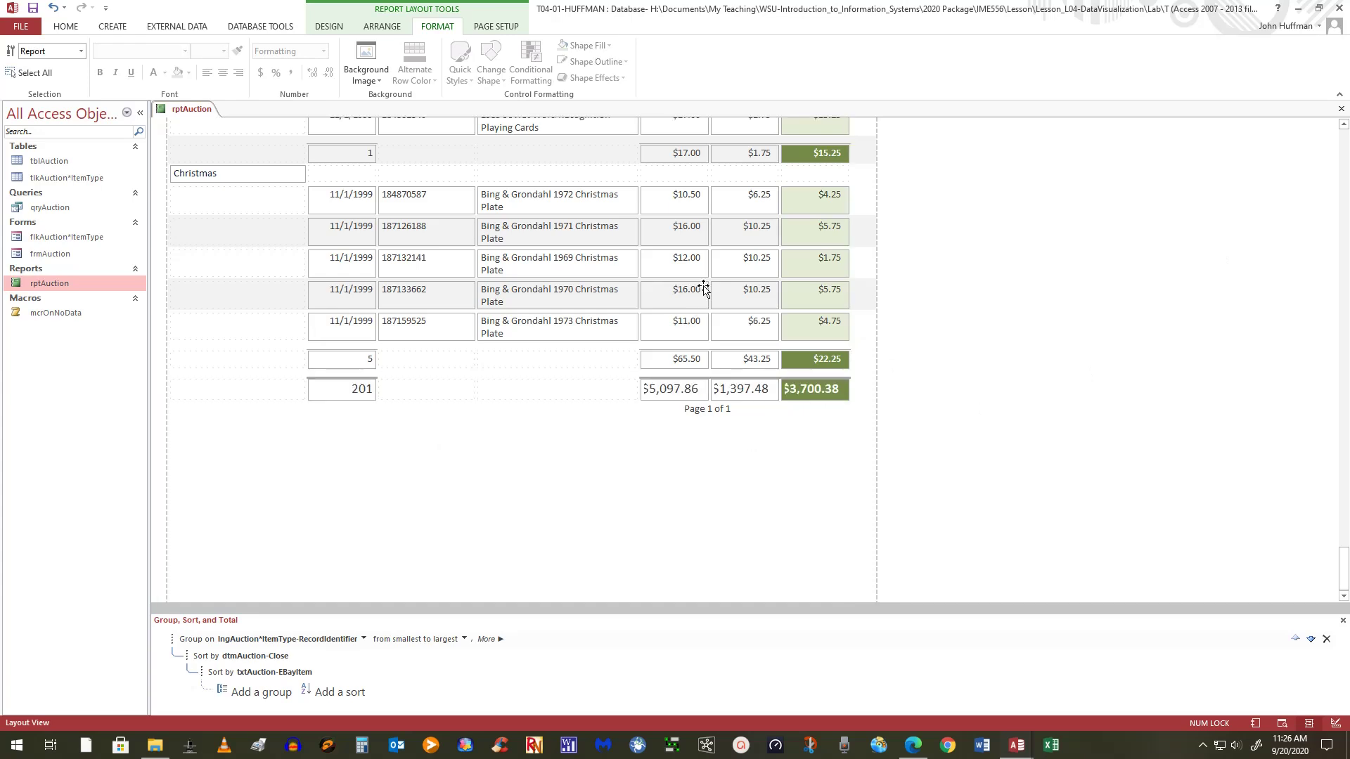
Step: Widen the Sale, Expense and Profit columns slightly so the larger grand totals fit
click(794, 269)
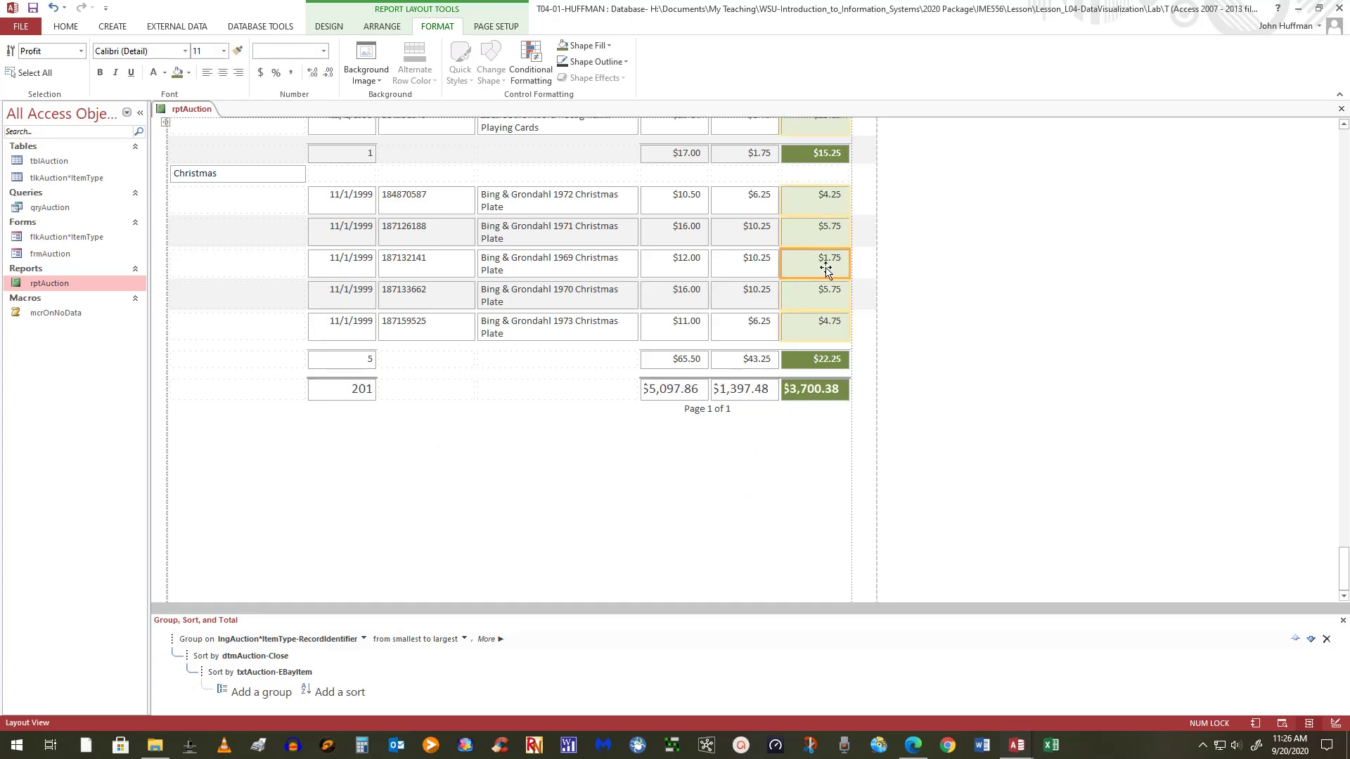
click(687, 268)
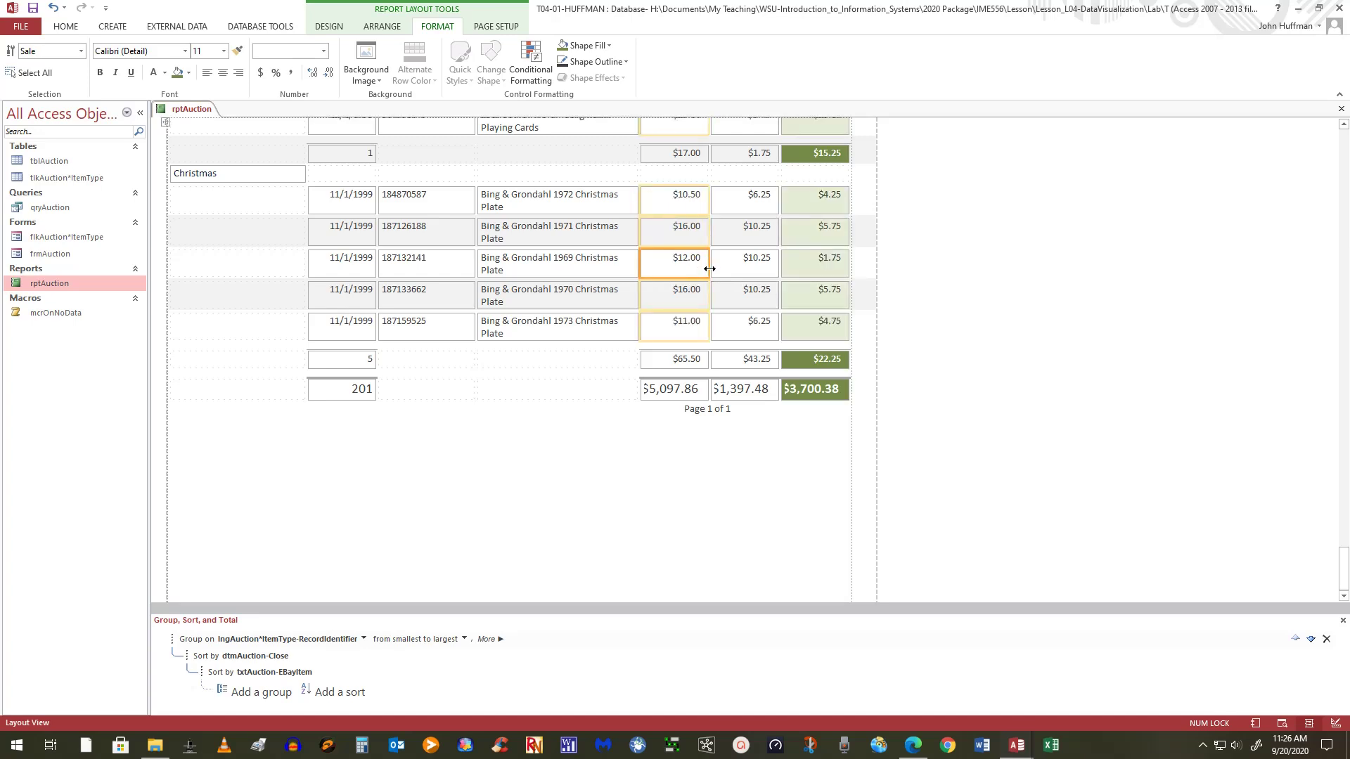
drag(709, 268, 719, 269)
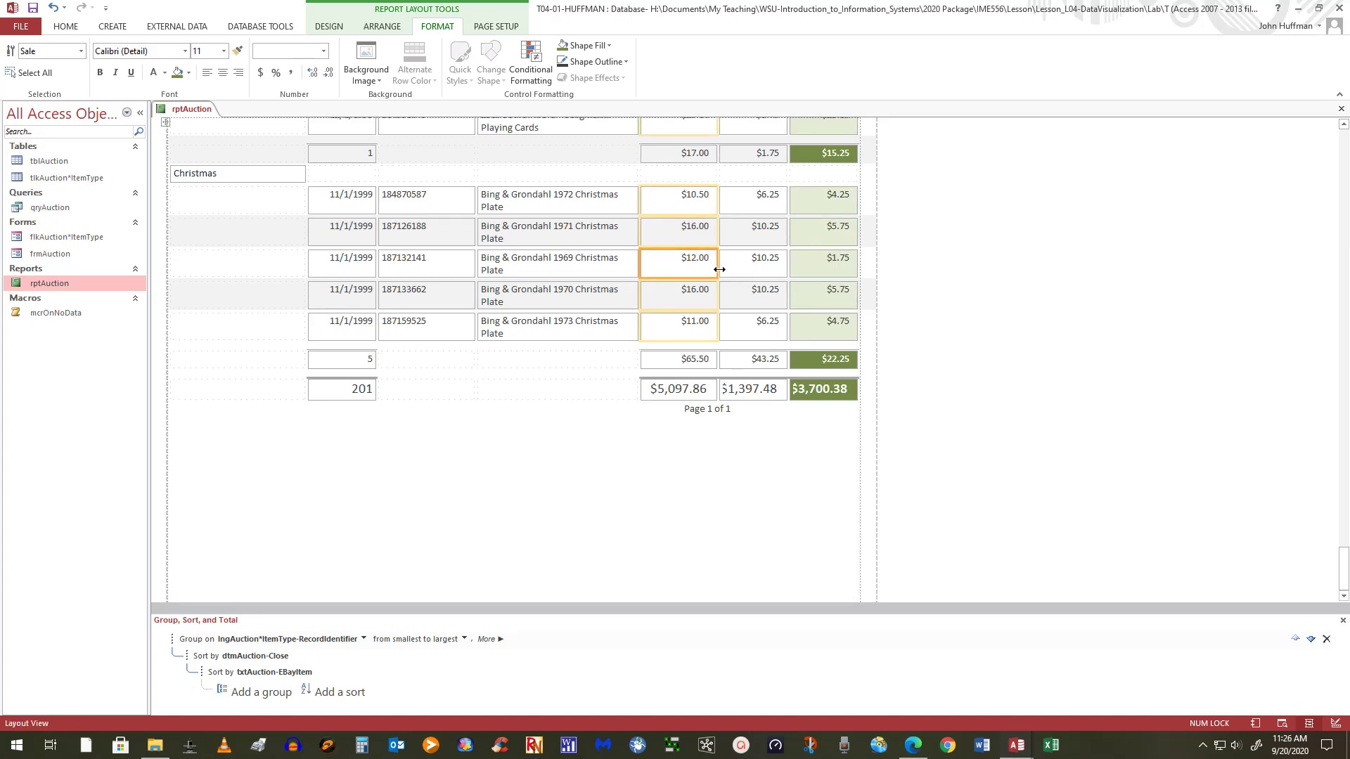
click(760, 269)
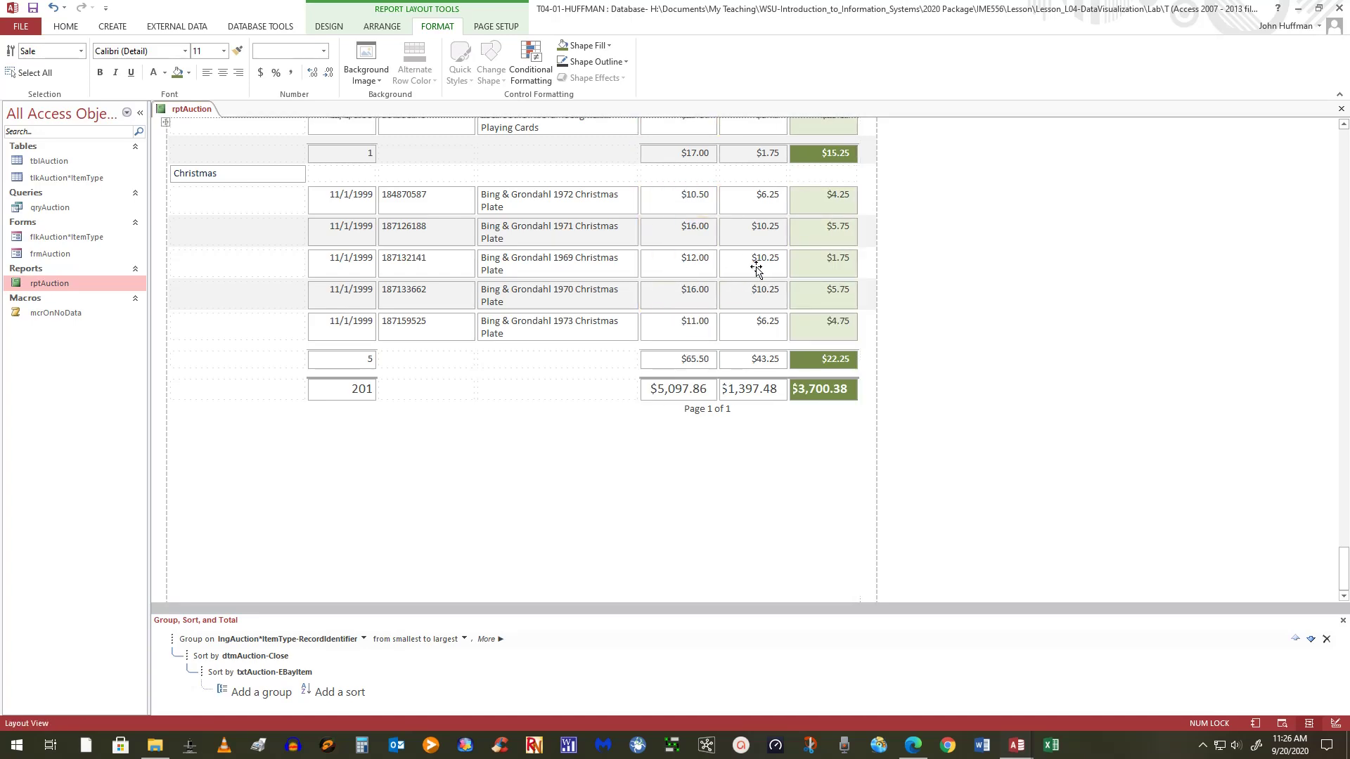
drag(787, 266, 870, 264)
click(845, 265)
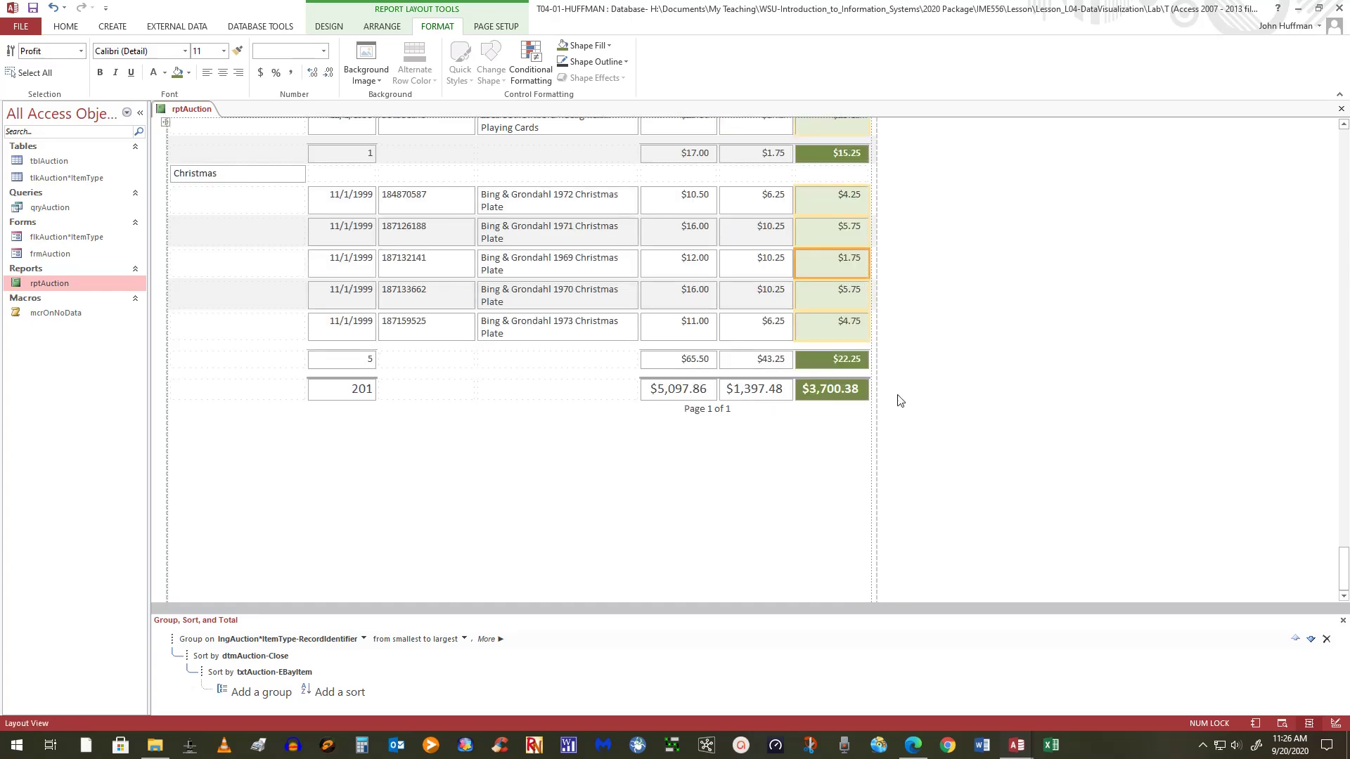
Step: Narrow the eBay item number column to just fit its values, and slightly narrow the Close date column
click(425, 330)
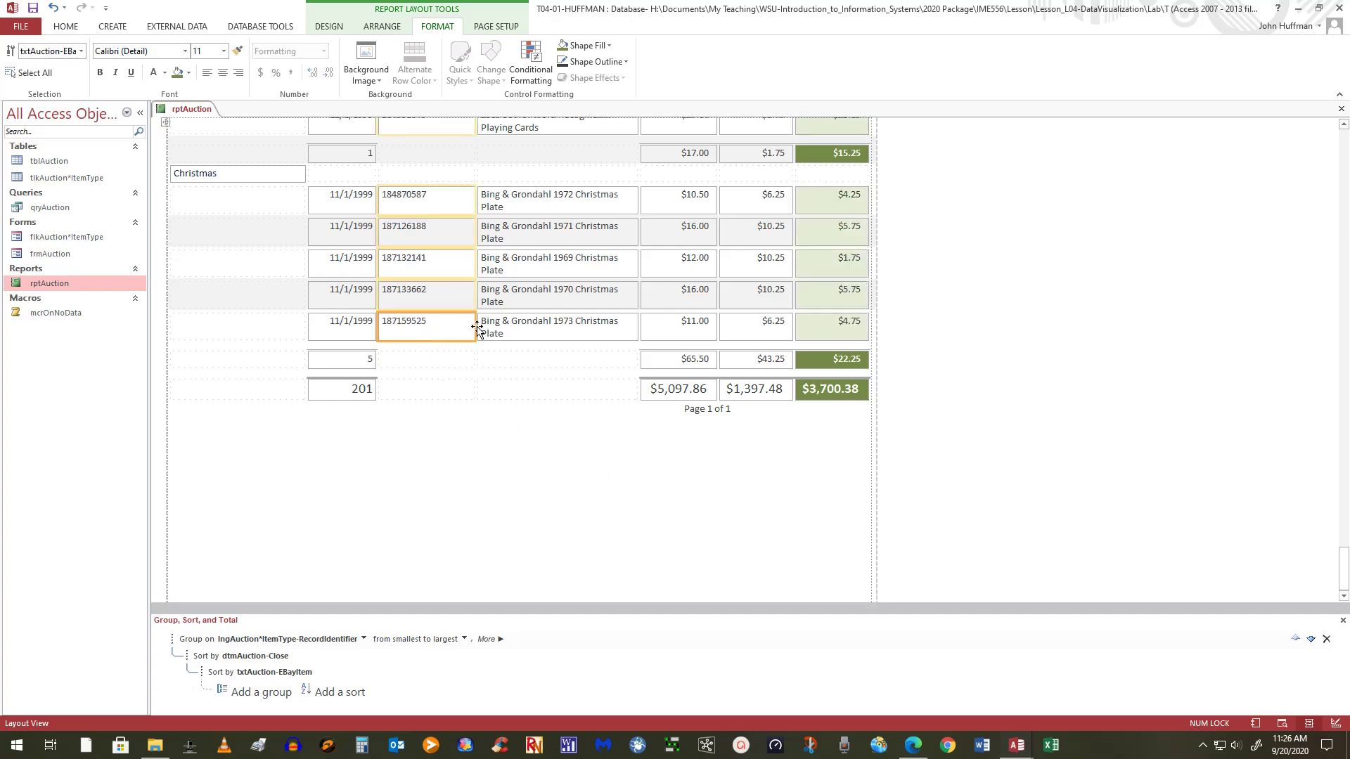
drag(477, 327, 435, 329)
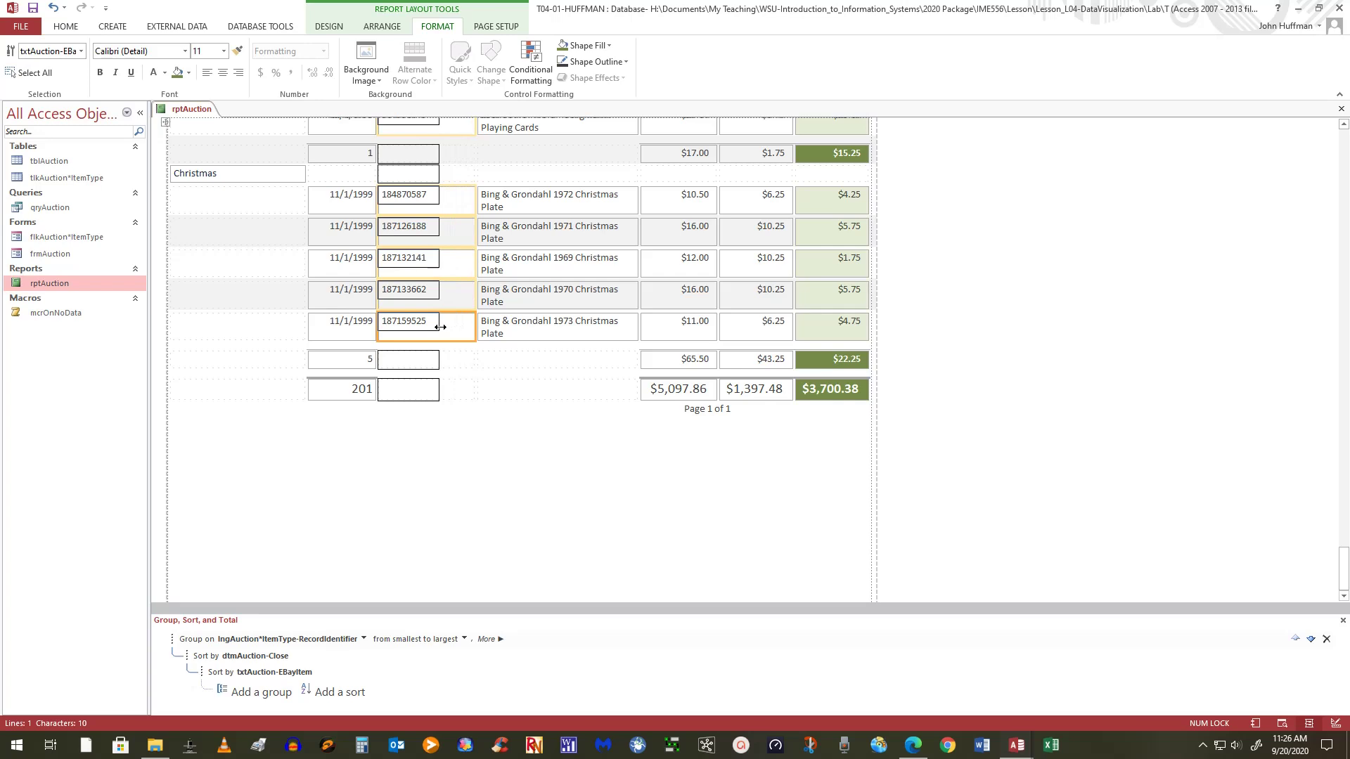
drag(440, 327, 441, 326)
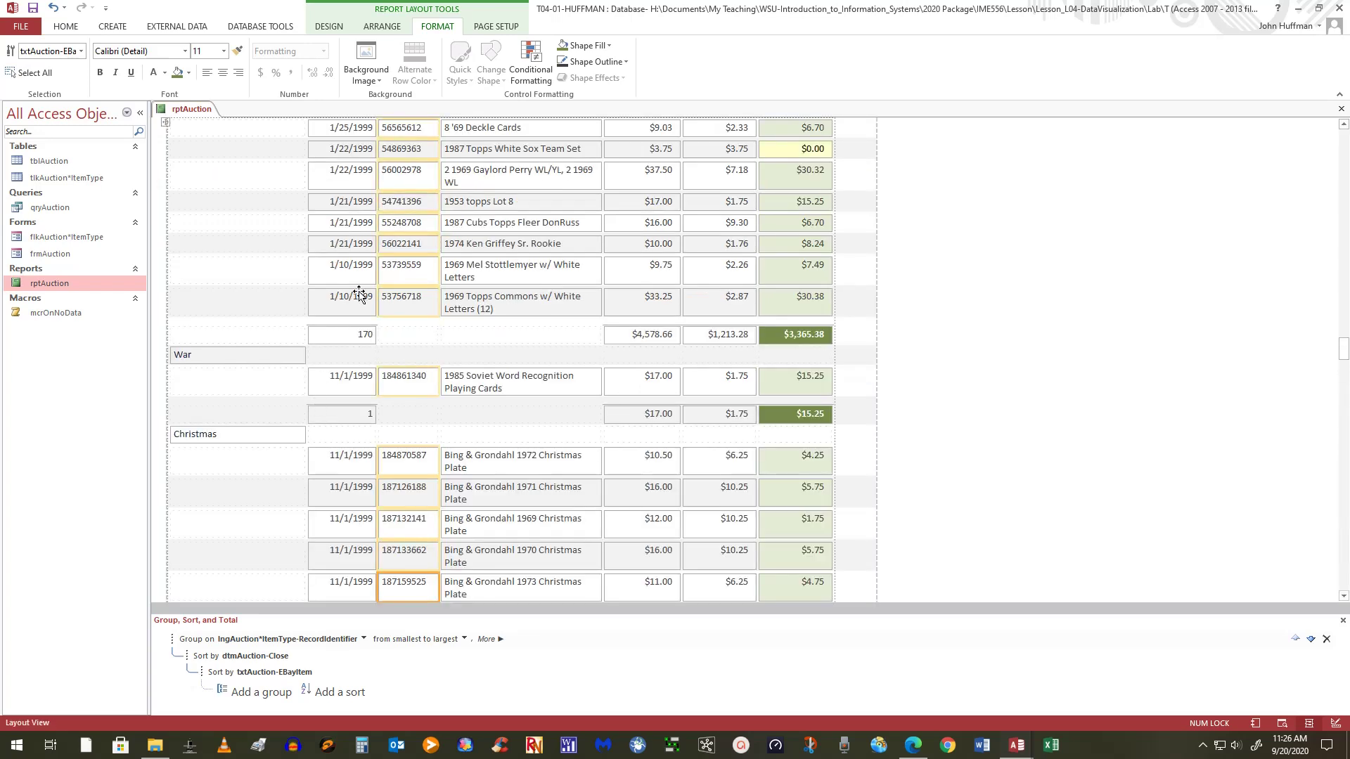
click(359, 296)
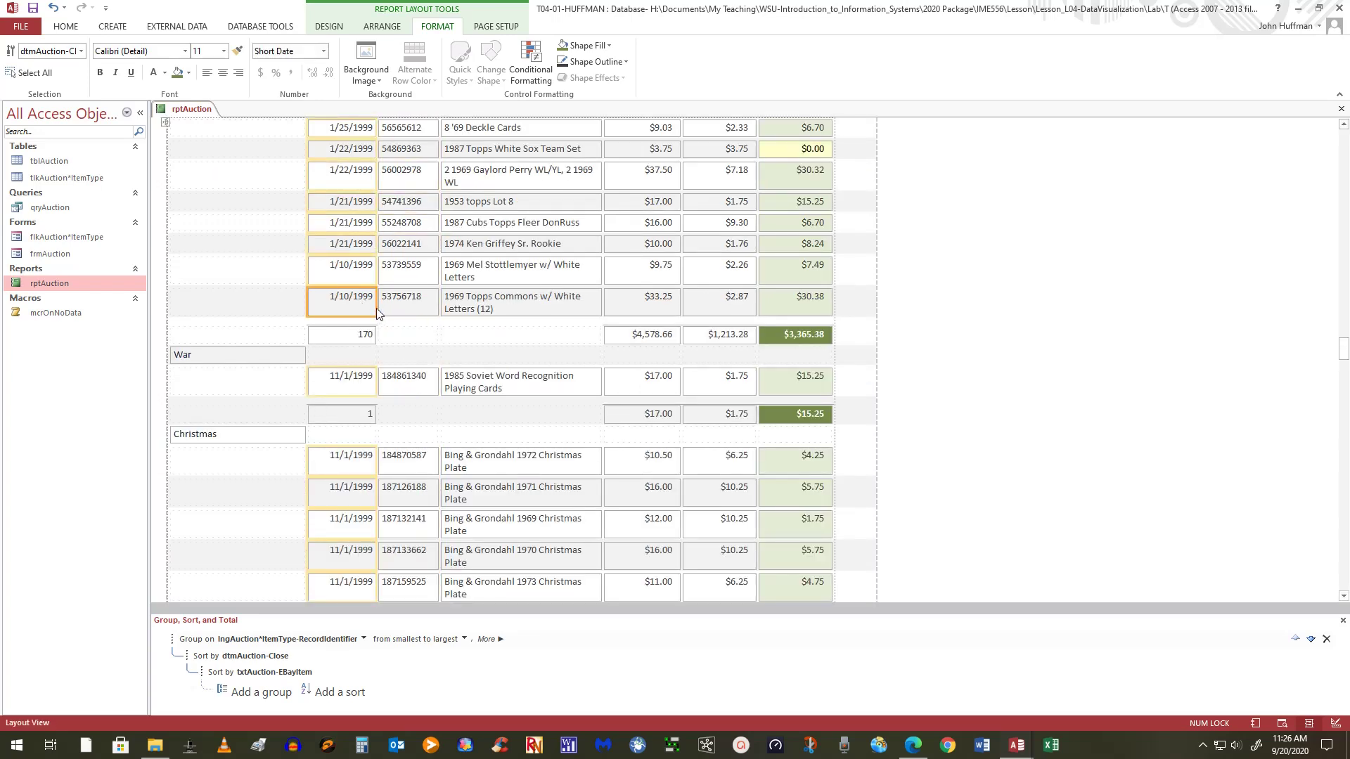
drag(376, 308, 369, 420)
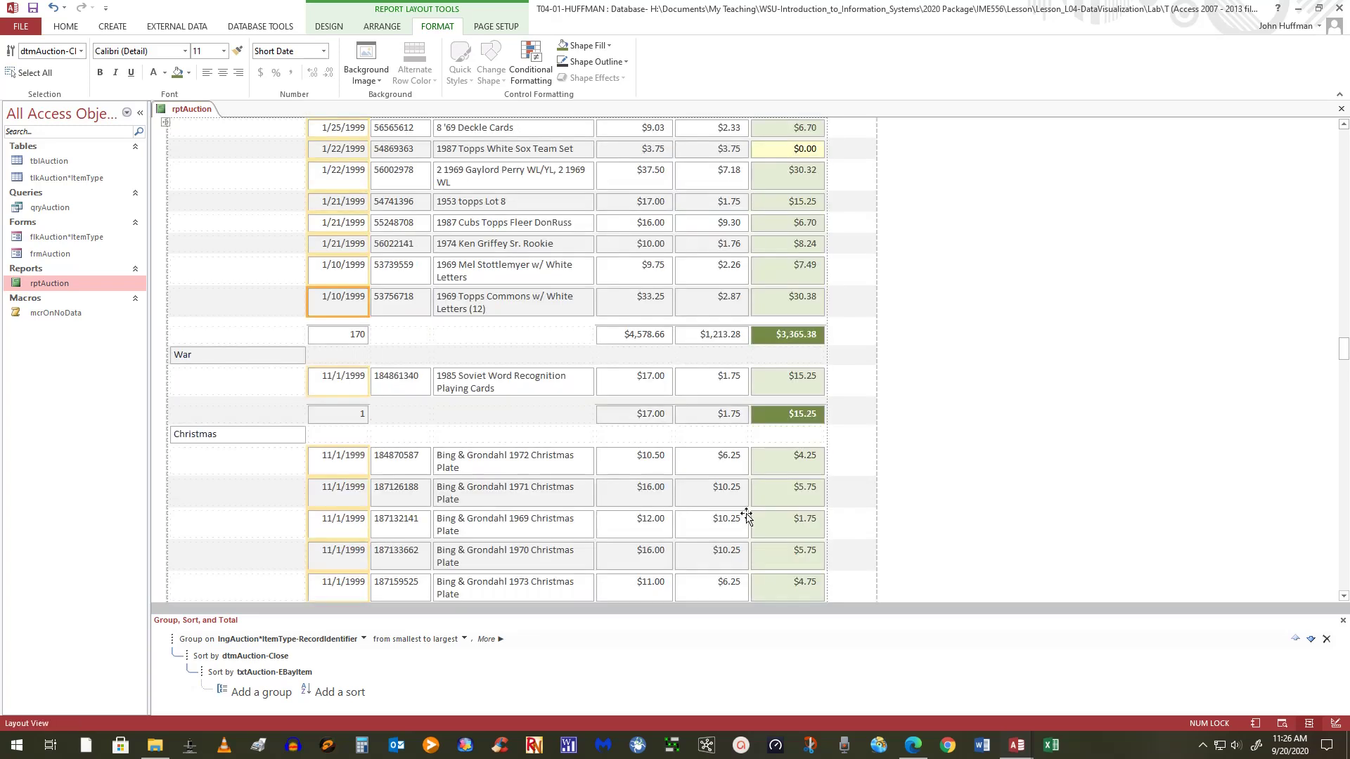
Step: Widen the Sale, Expense and Profit columns further, using the space freed by the narrower columns
click(638, 312)
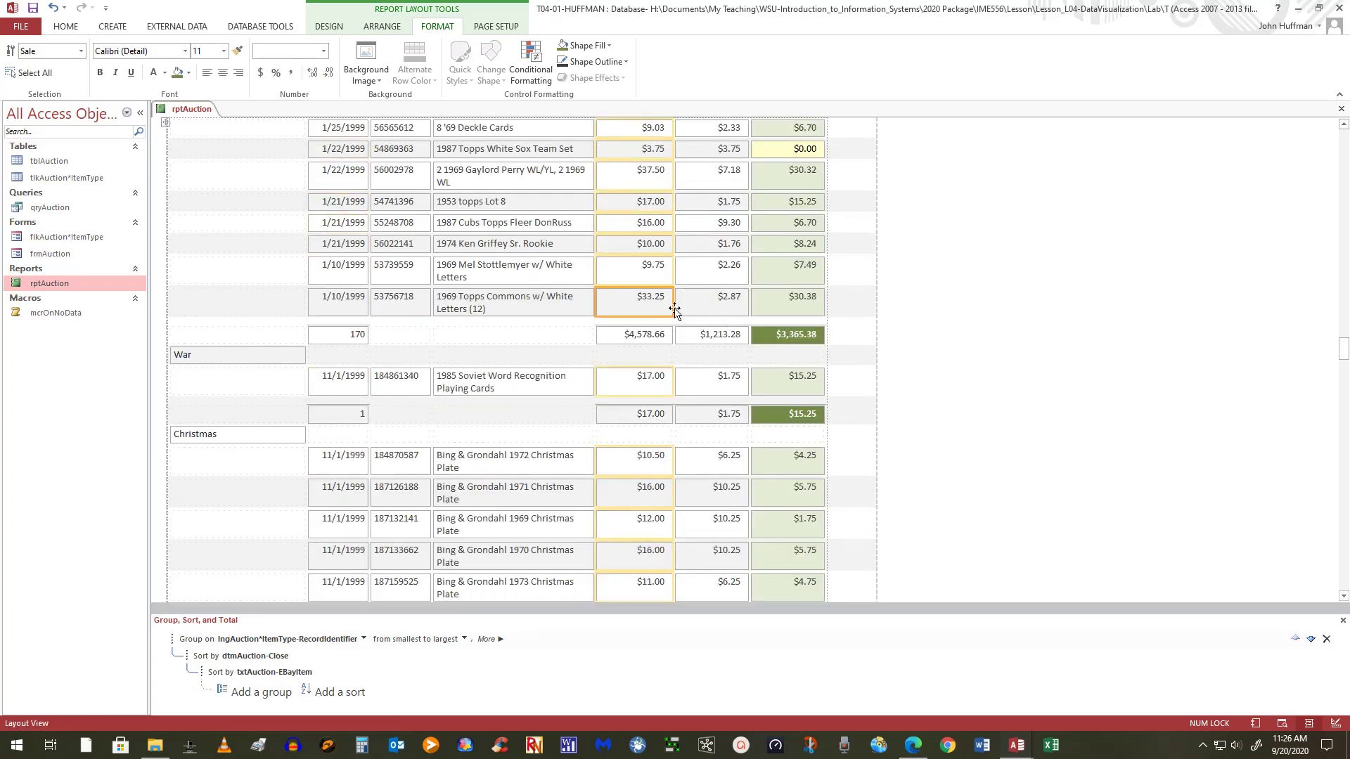
drag(674, 310, 860, 308)
click(745, 305)
click(800, 303)
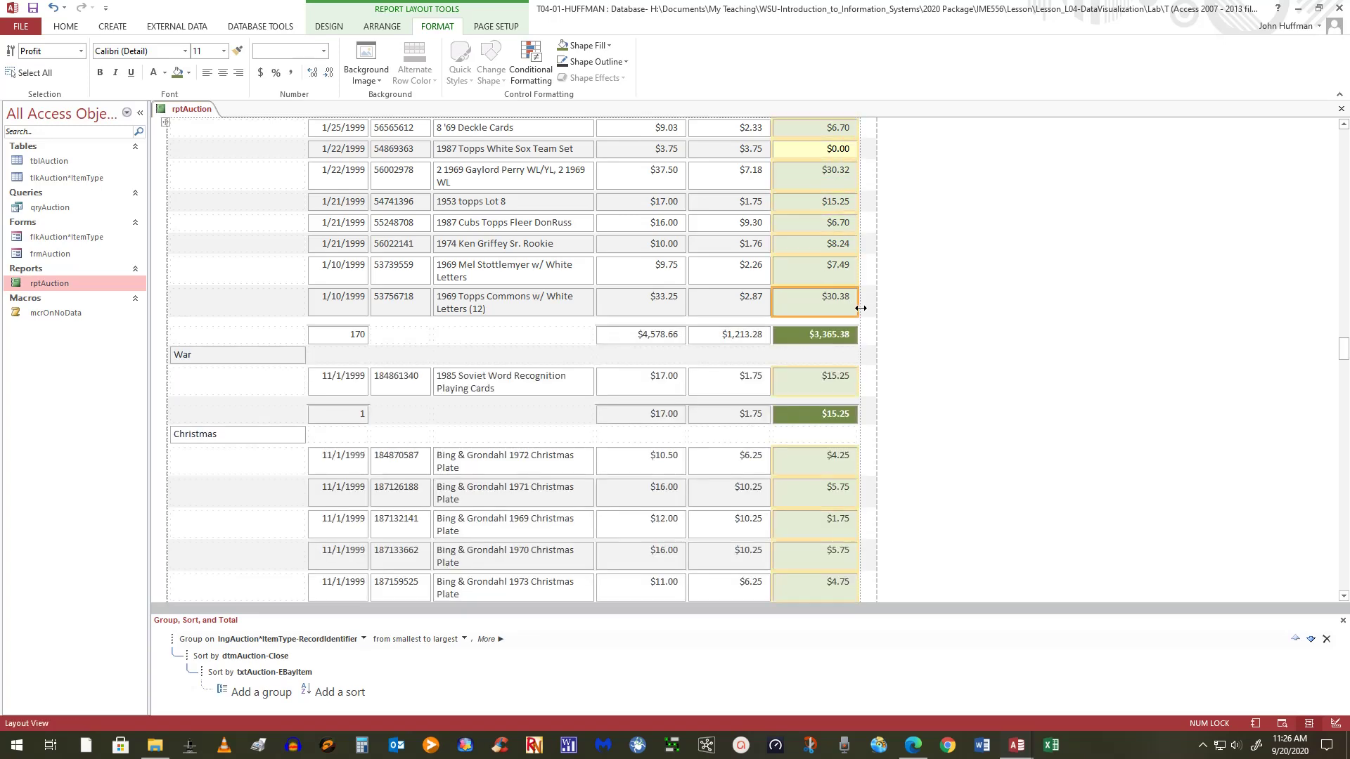
click(1044, 325)
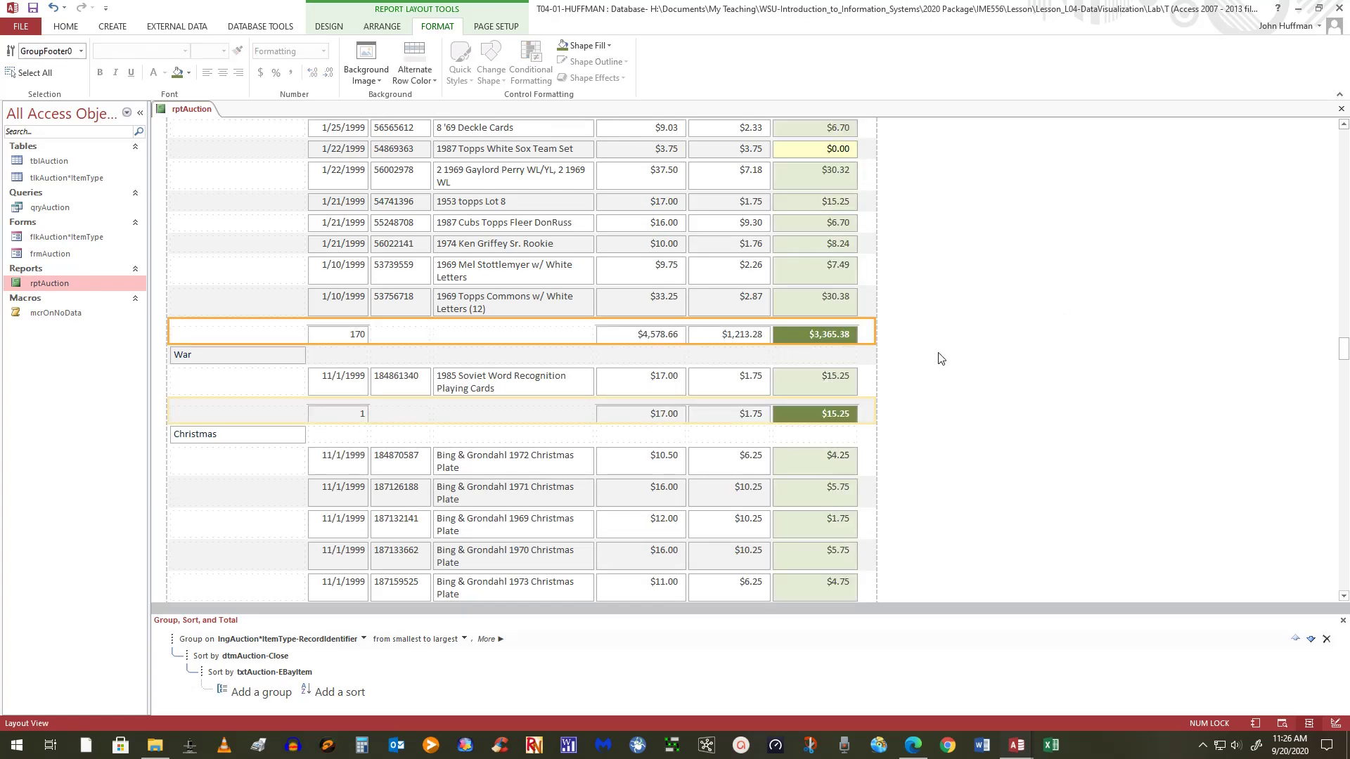
Step: Extend the Profit column until it reaches the page margin line, and deselect it
click(835, 301)
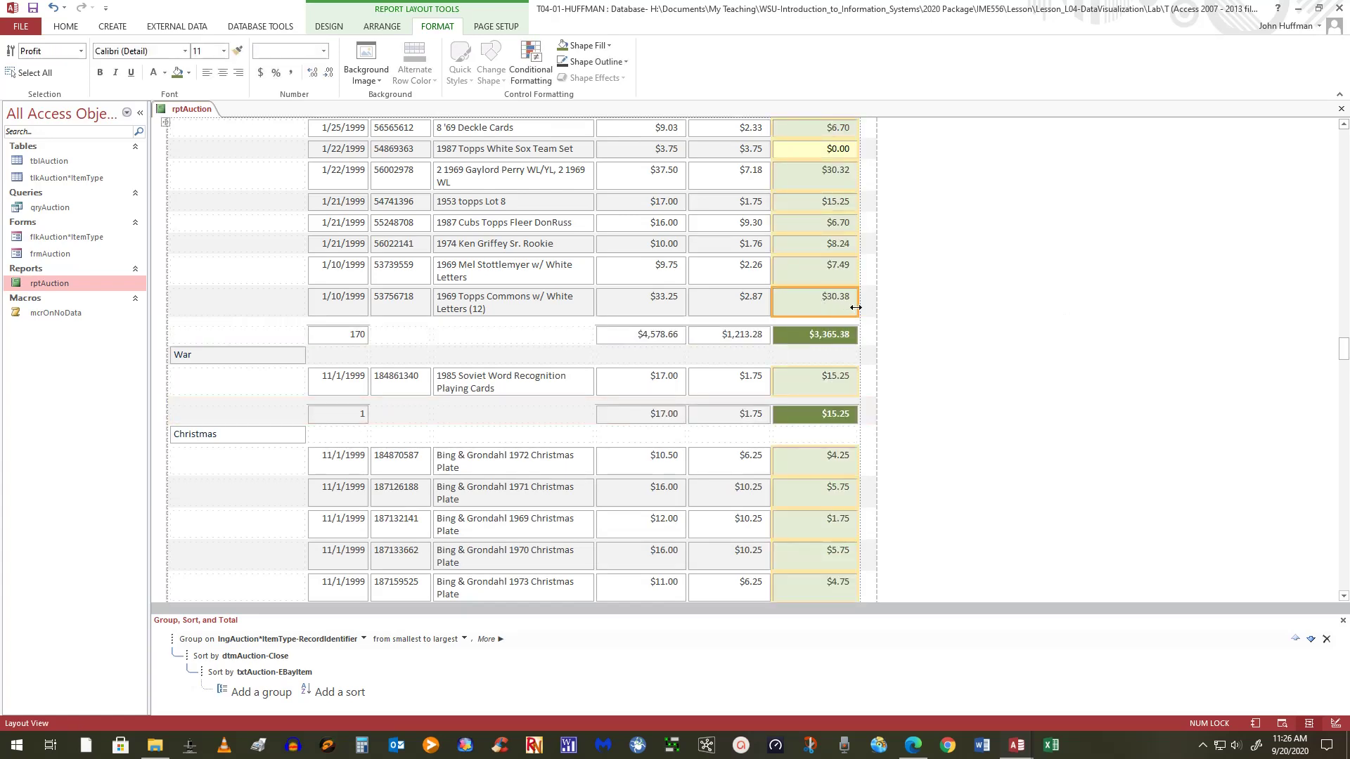
drag(858, 305, 866, 308)
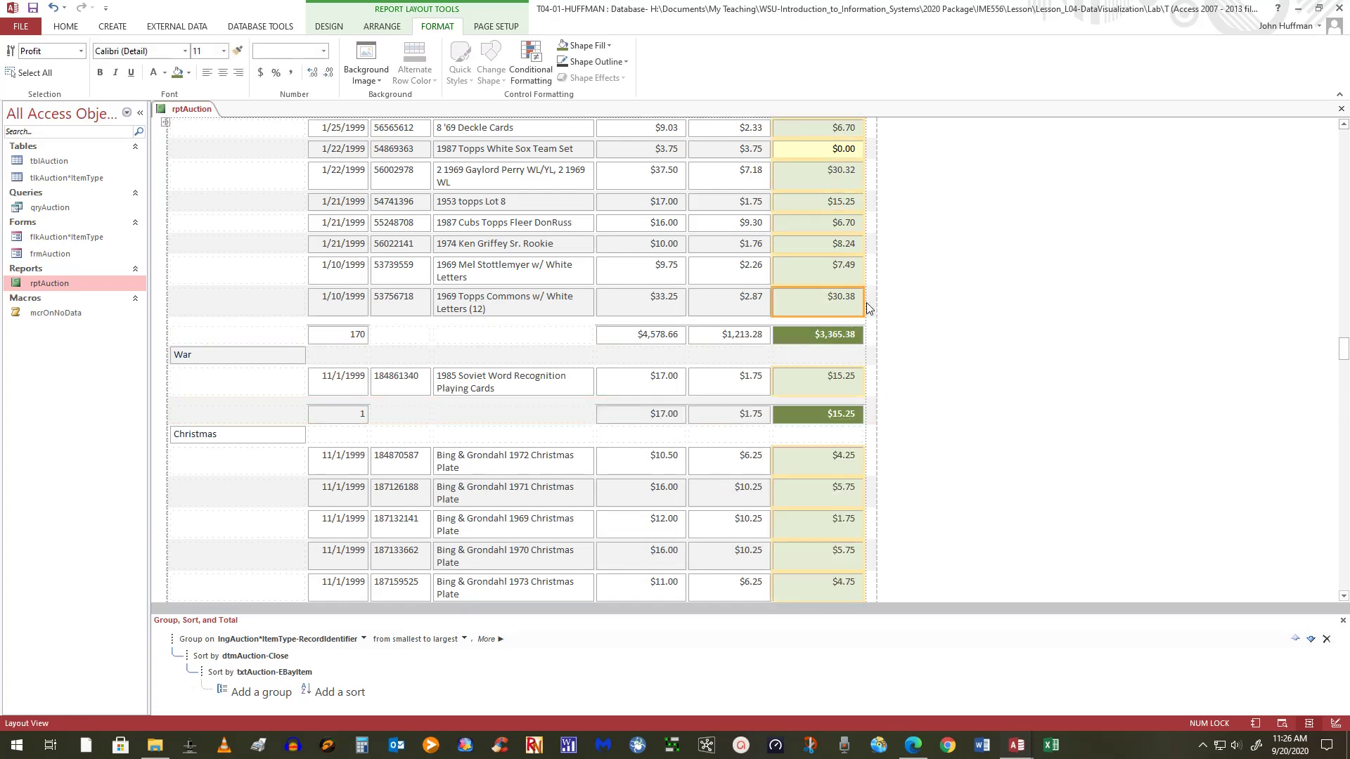
drag(864, 307, 872, 308)
click(1086, 414)
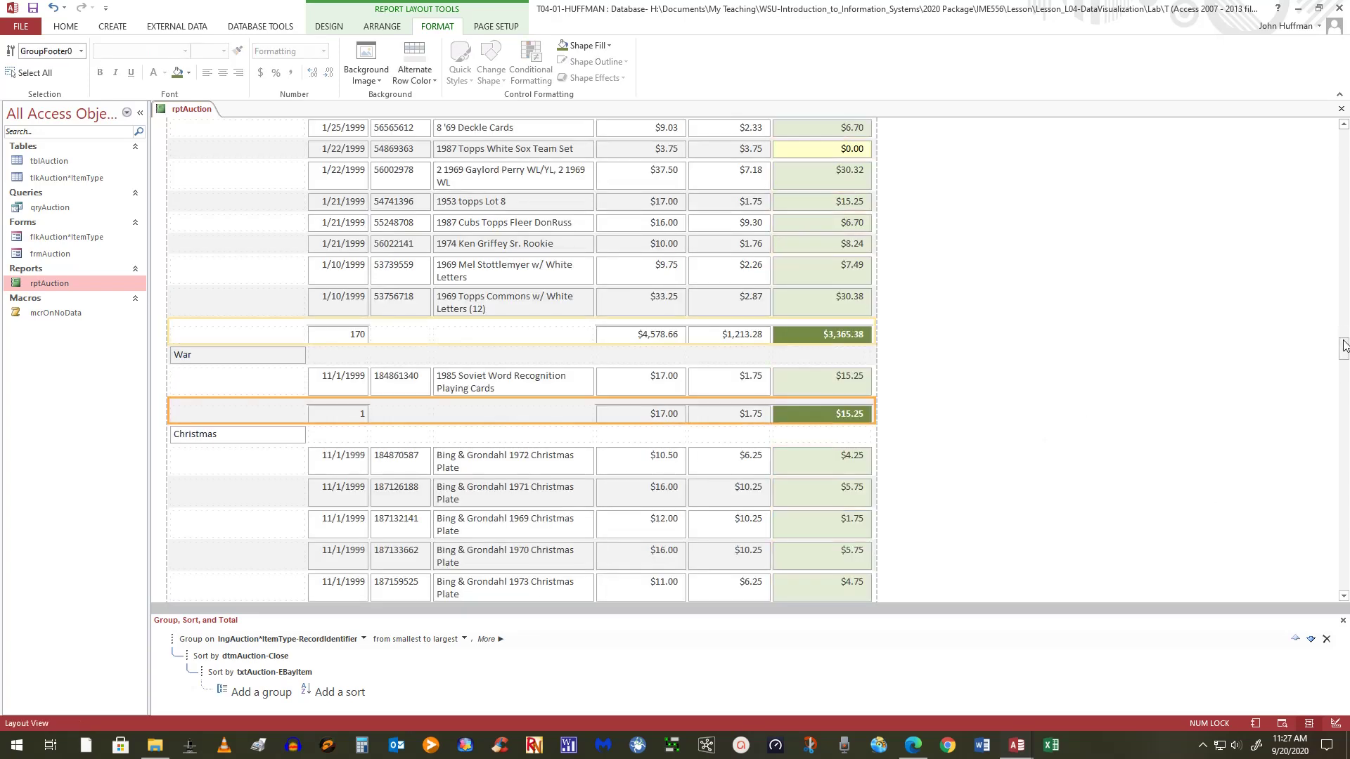
Step: Center the count and the Sale, Expense and Profit grand totals in the report footer, and deselect them
drag(1344, 344, 1347, 638)
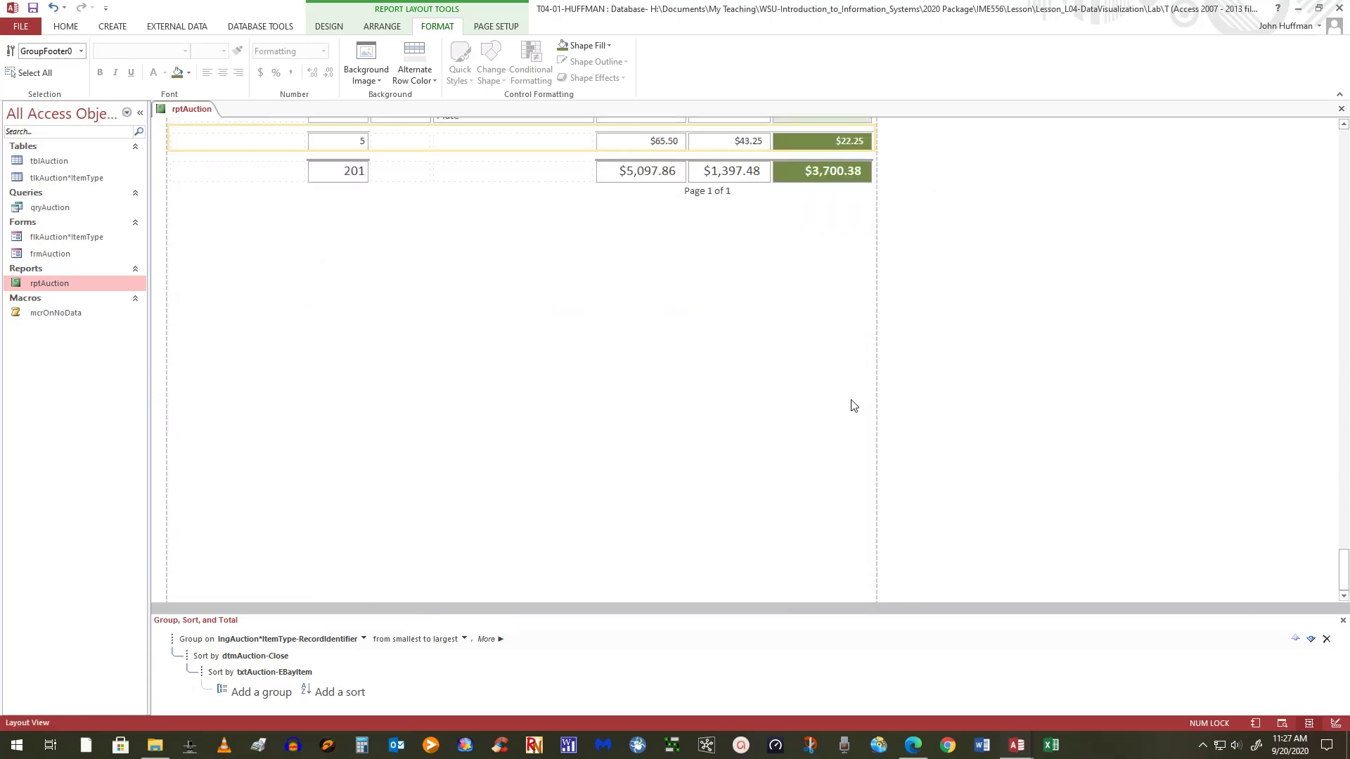
drag(1344, 570, 914, 450)
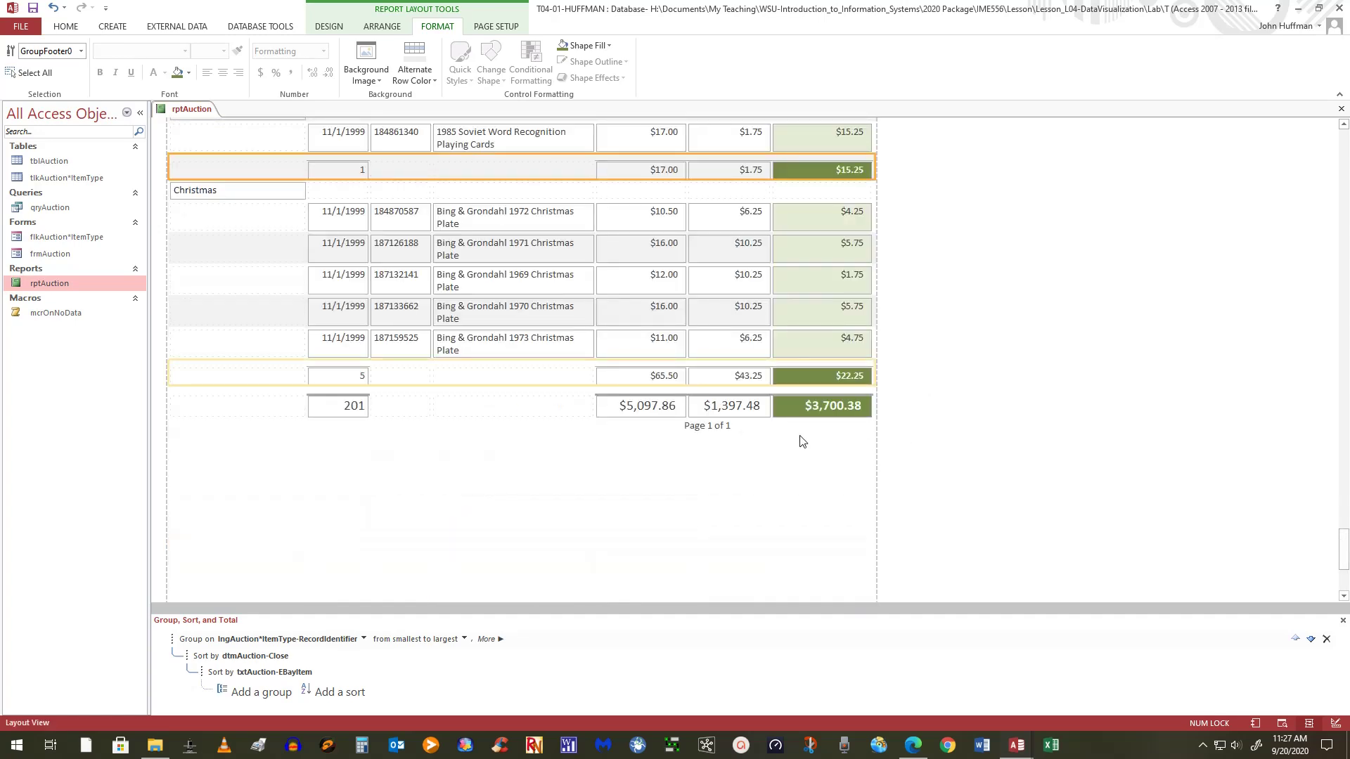
click(671, 409)
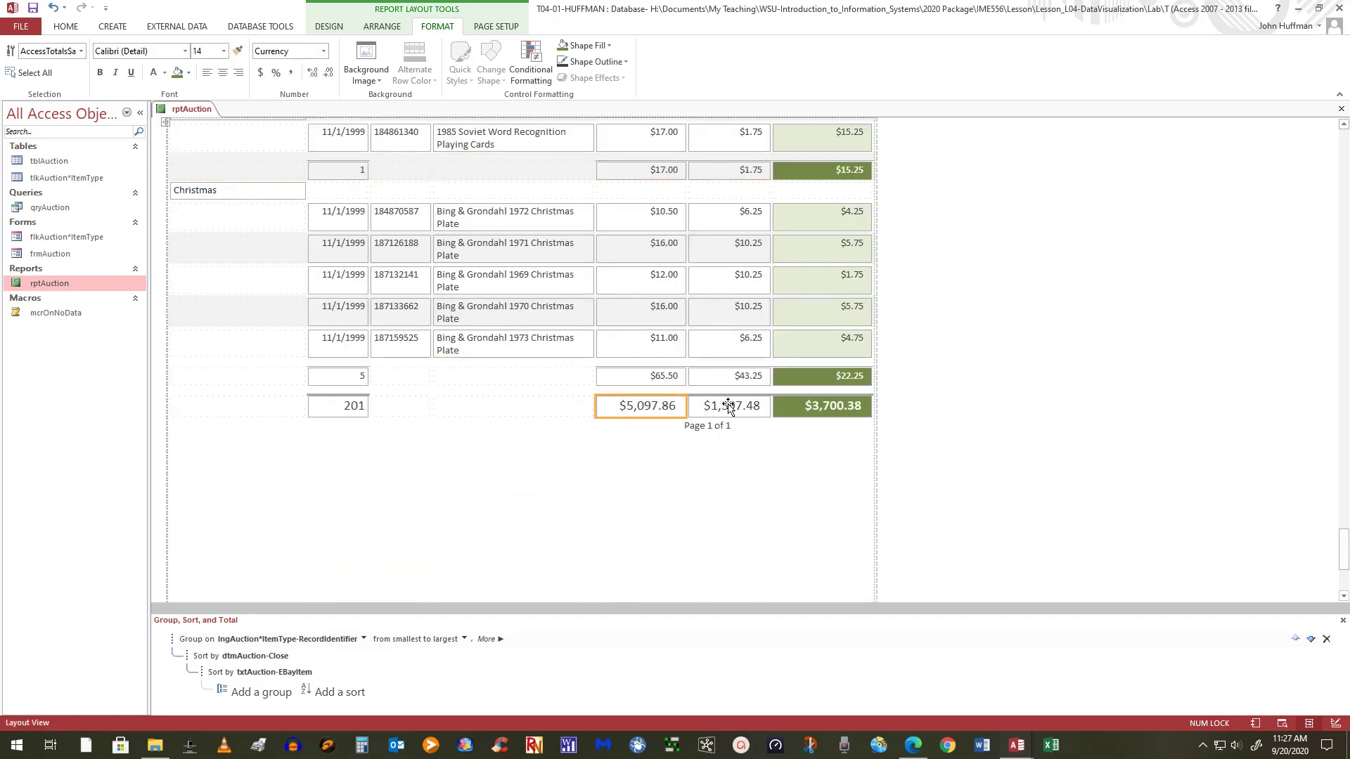
shift+click(766, 411)
shift+click(809, 407)
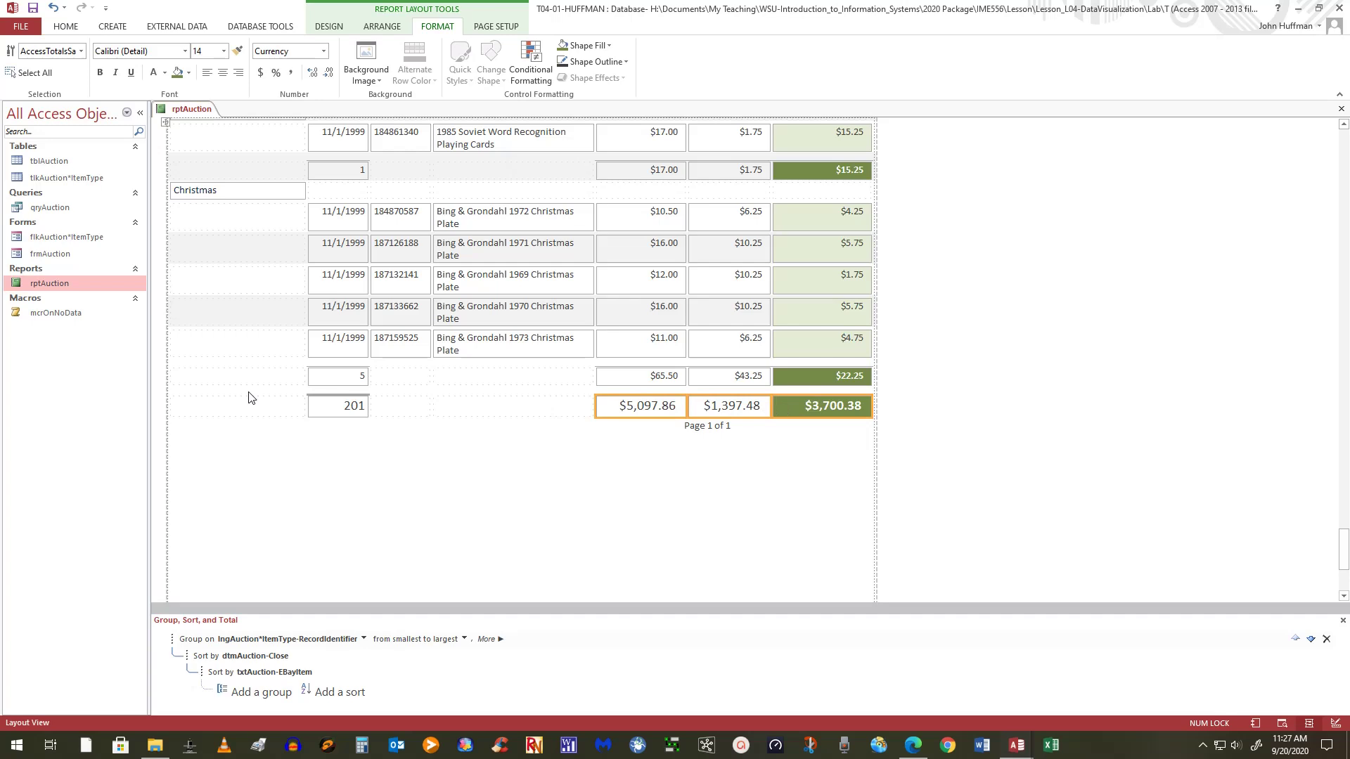
shift+click(334, 410)
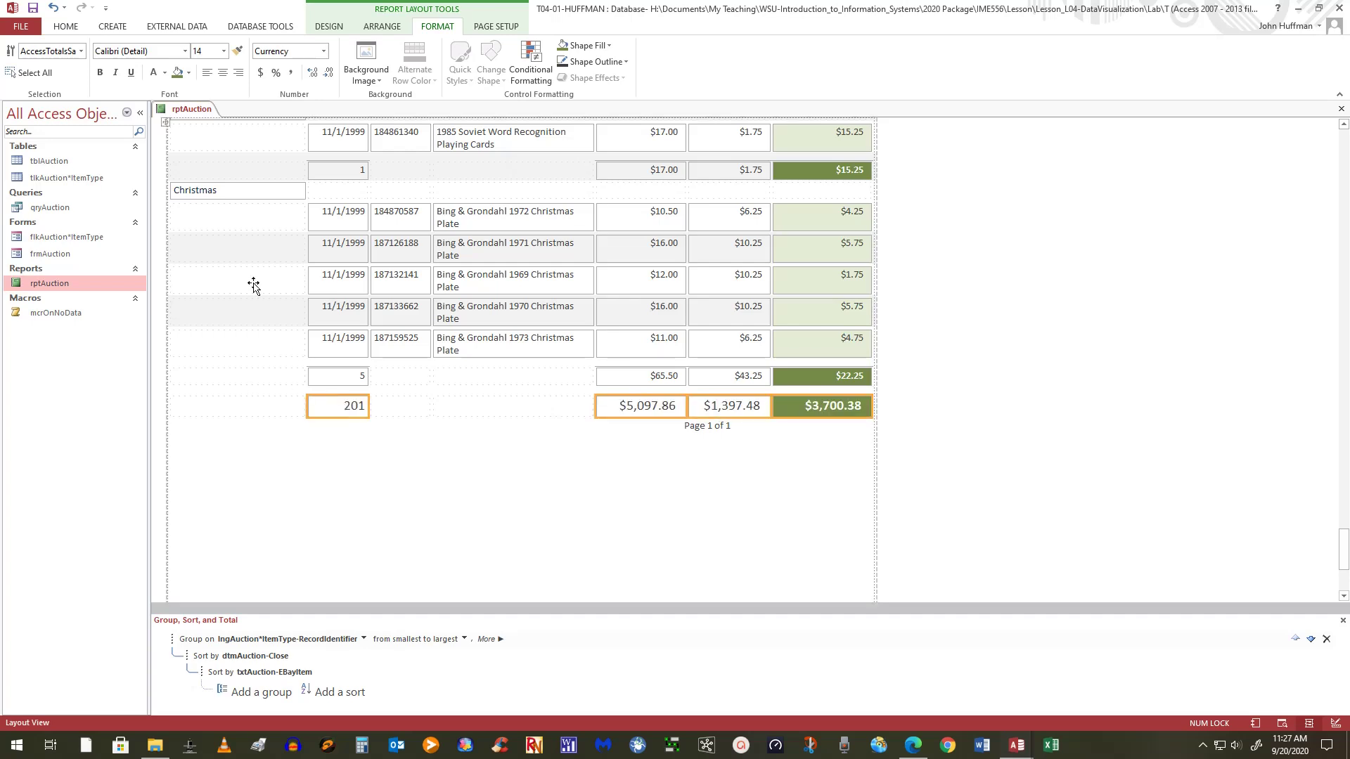
click(223, 73)
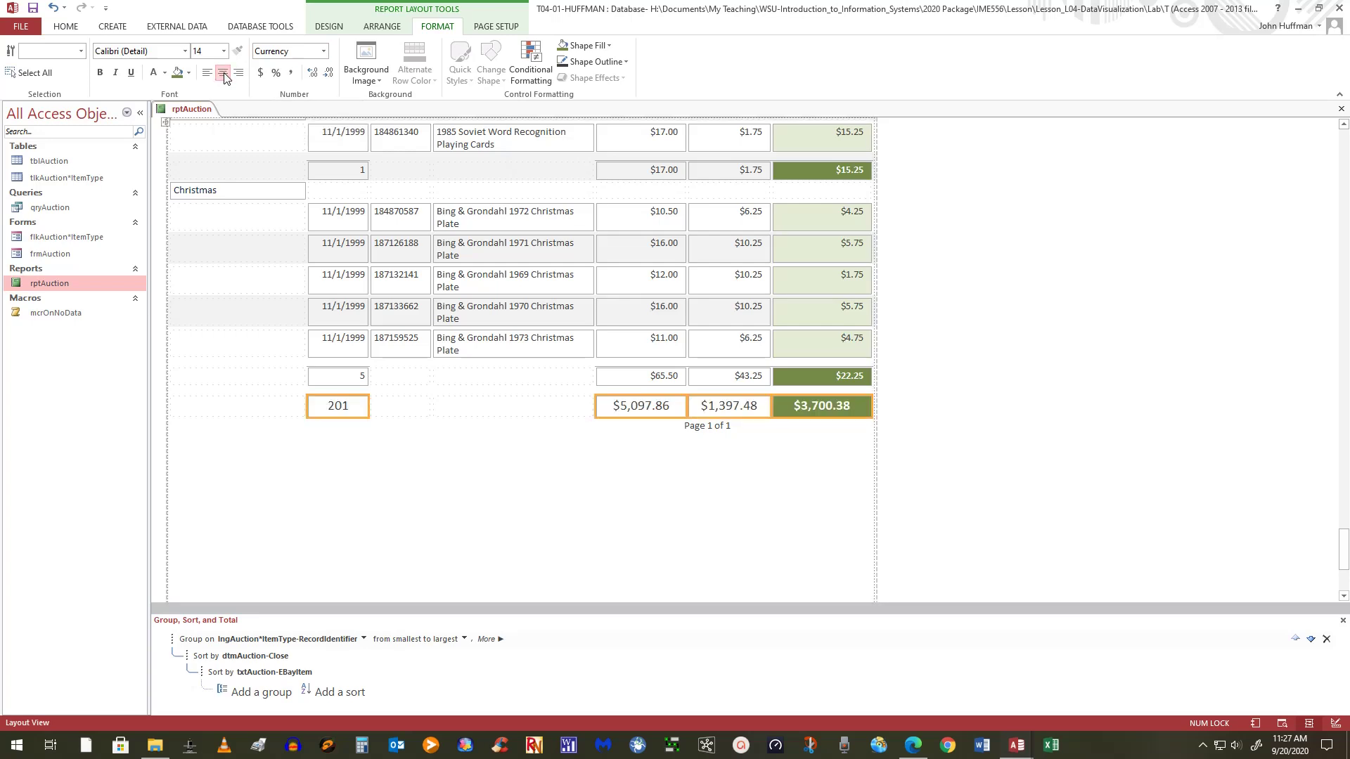
click(643, 511)
click(1236, 402)
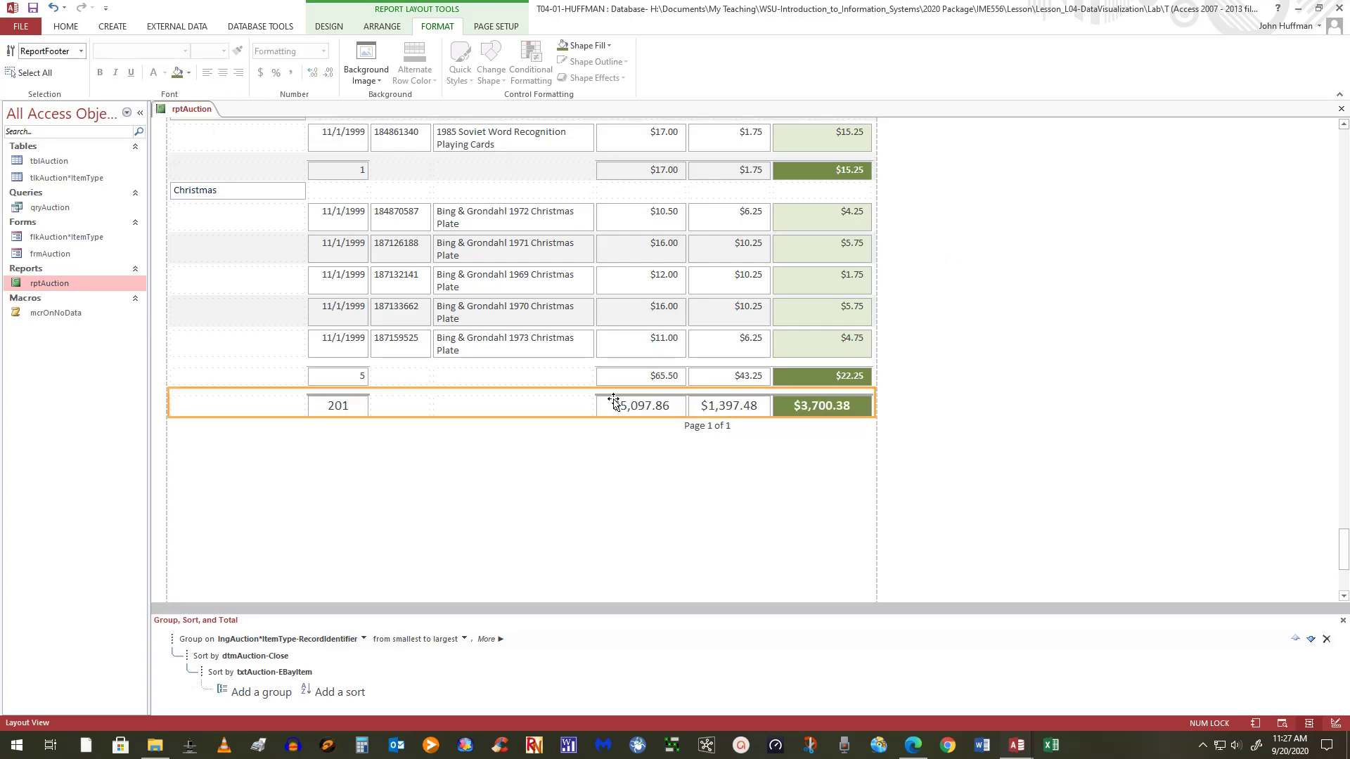
click(556, 506)
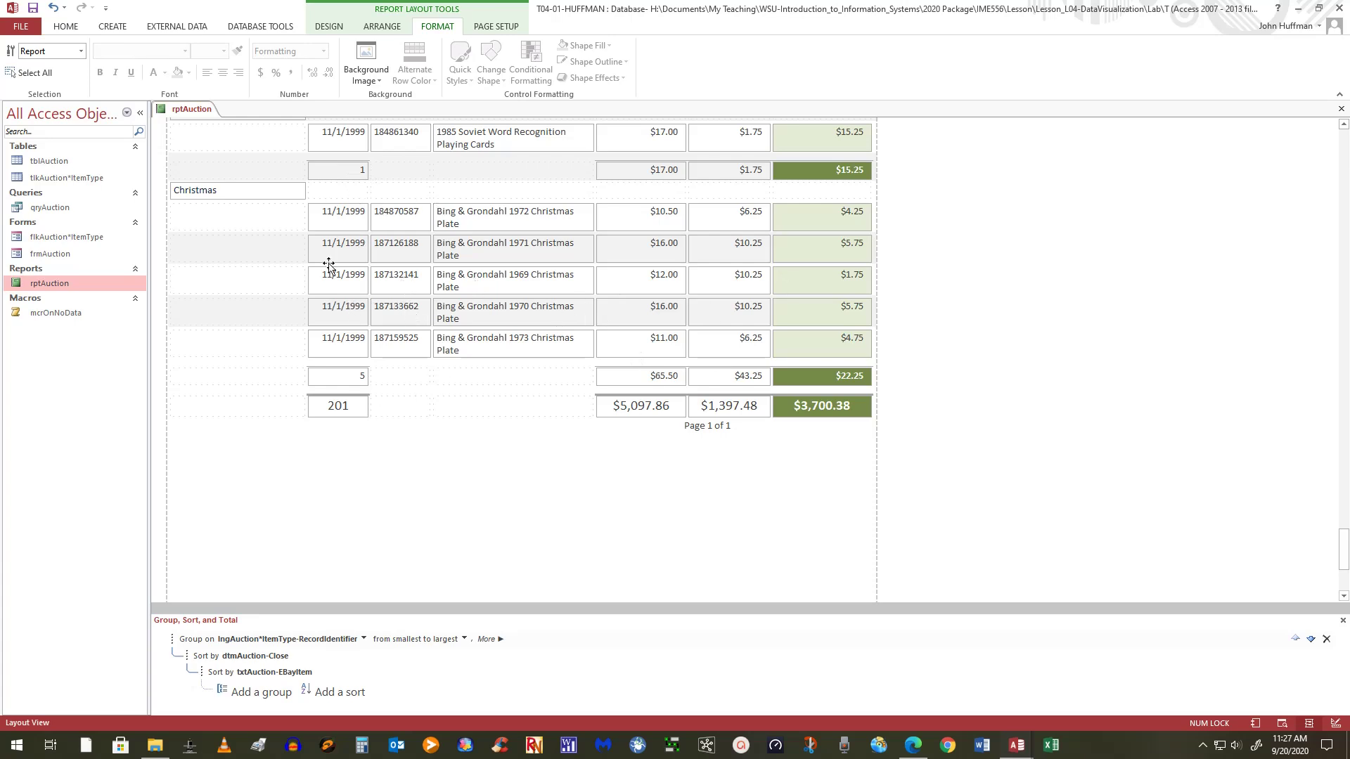
Step: Examine the margin, padding and gridline properties of the Close date field in its property sheet, and close the sheet
click(331, 214)
ctrl+click(396, 223)
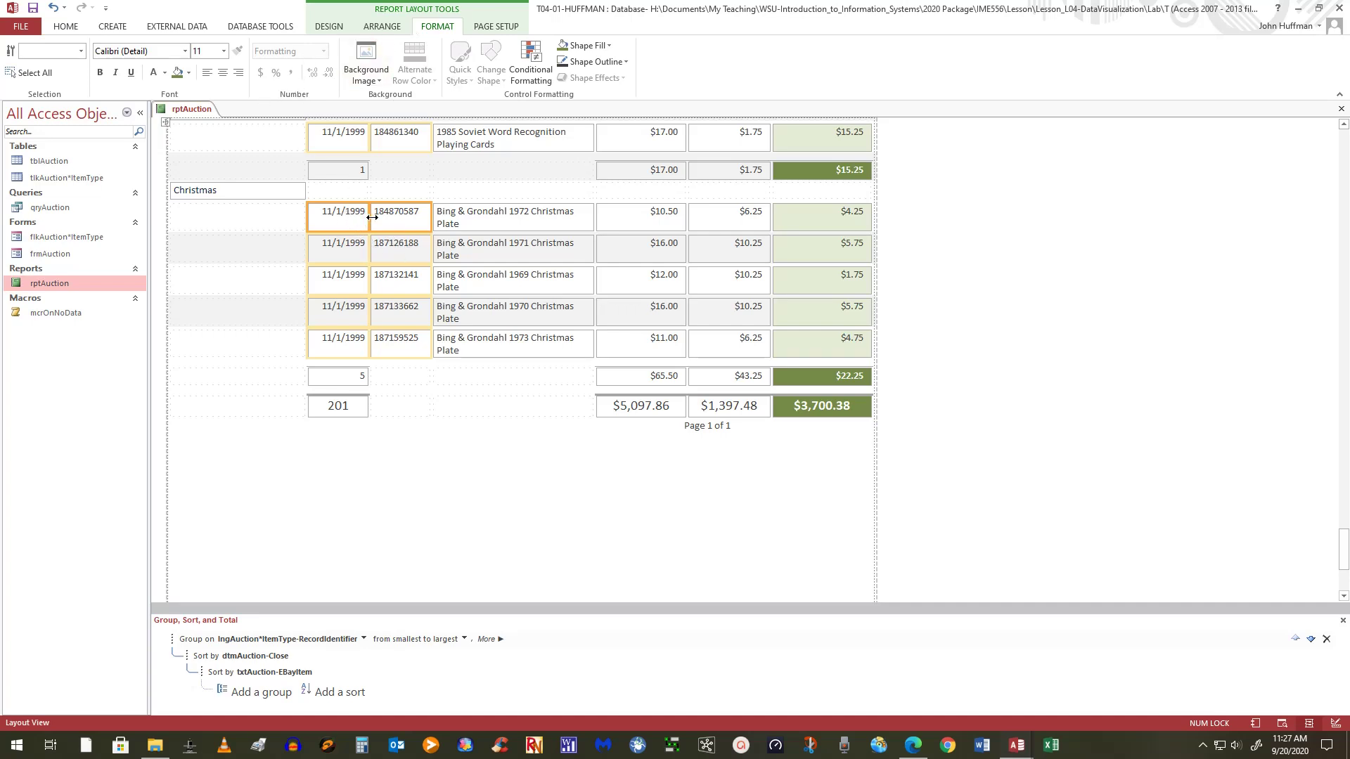
click(463, 422)
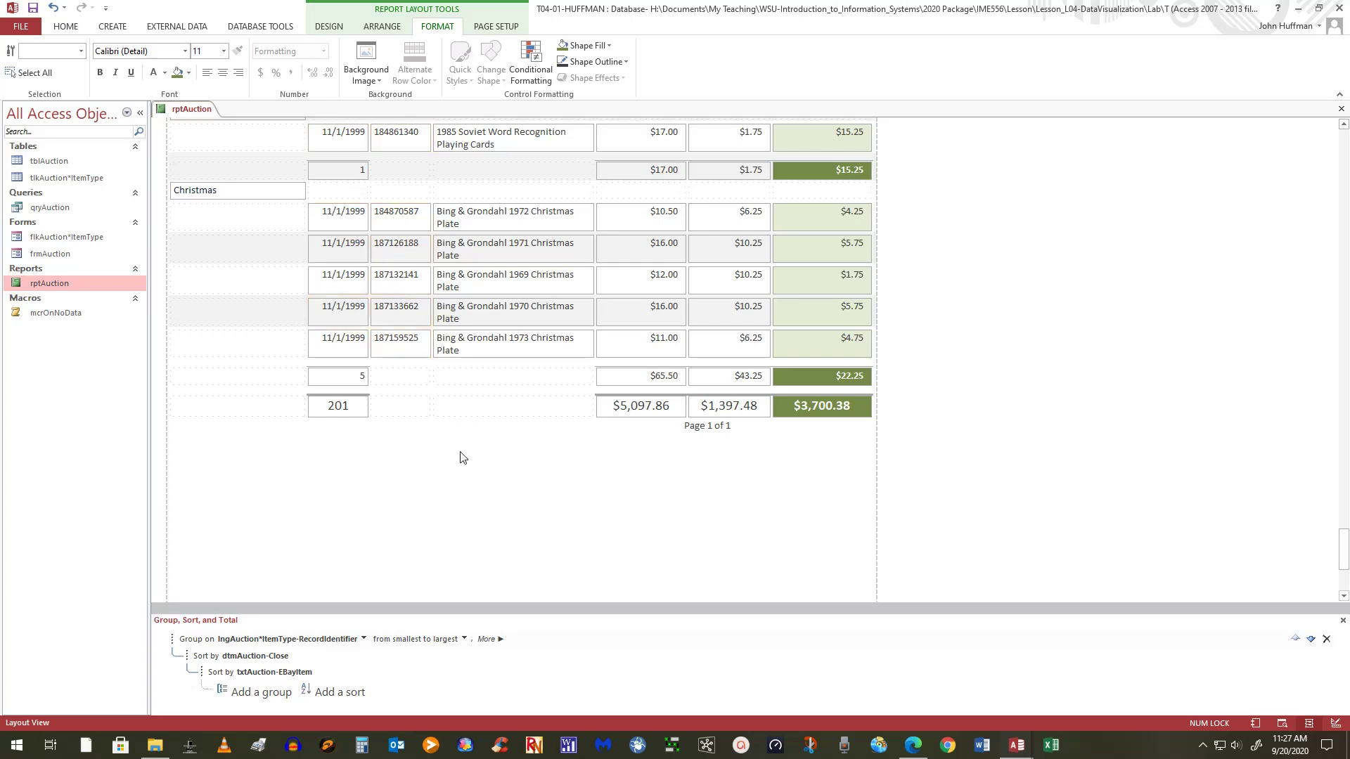
click(344, 218)
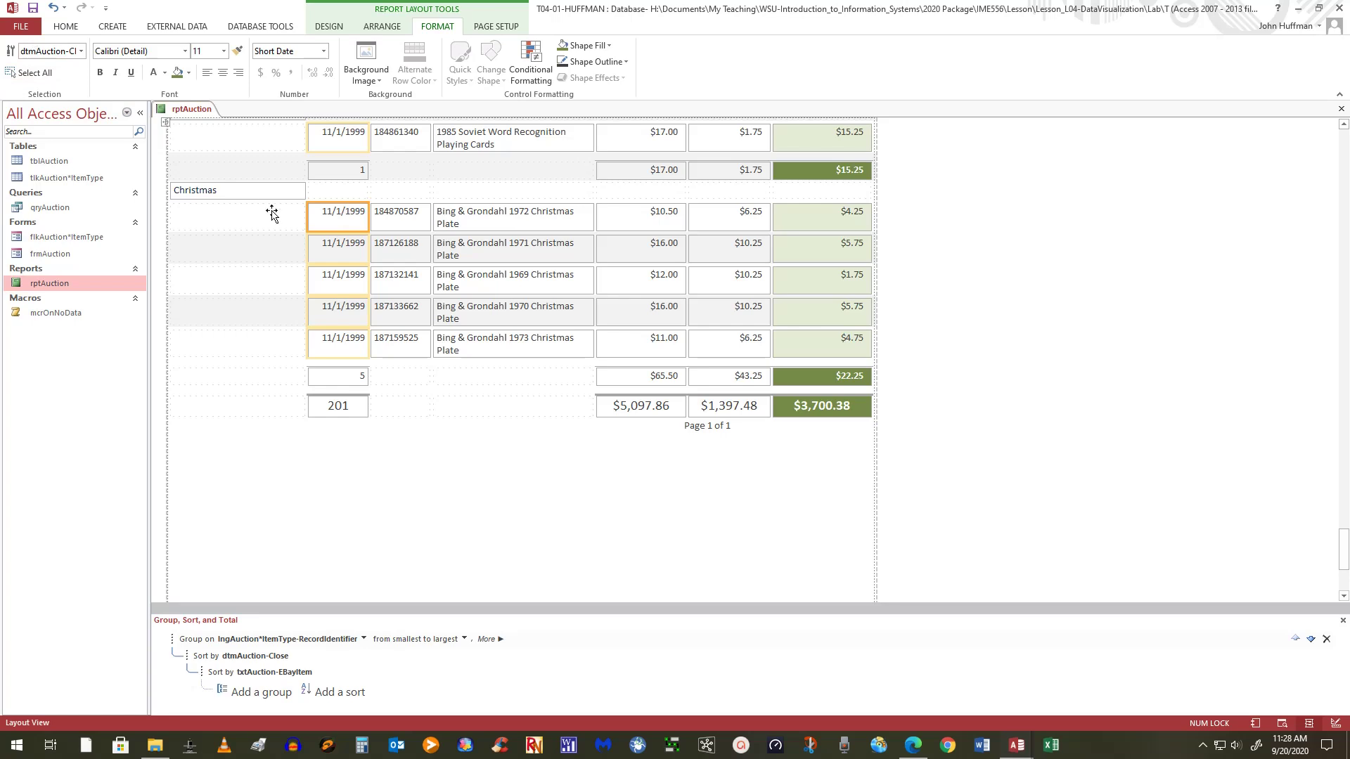
click(327, 220)
right_click(327, 220)
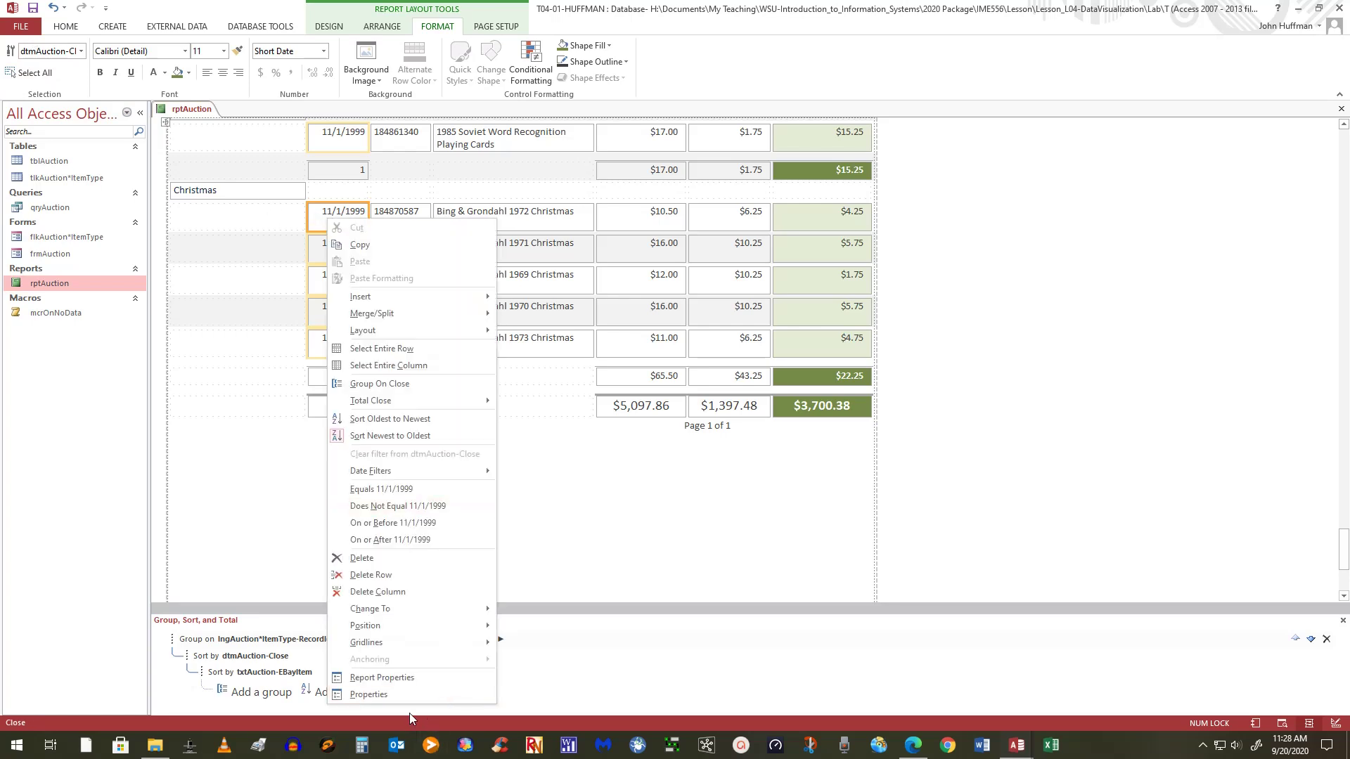
click(363, 694)
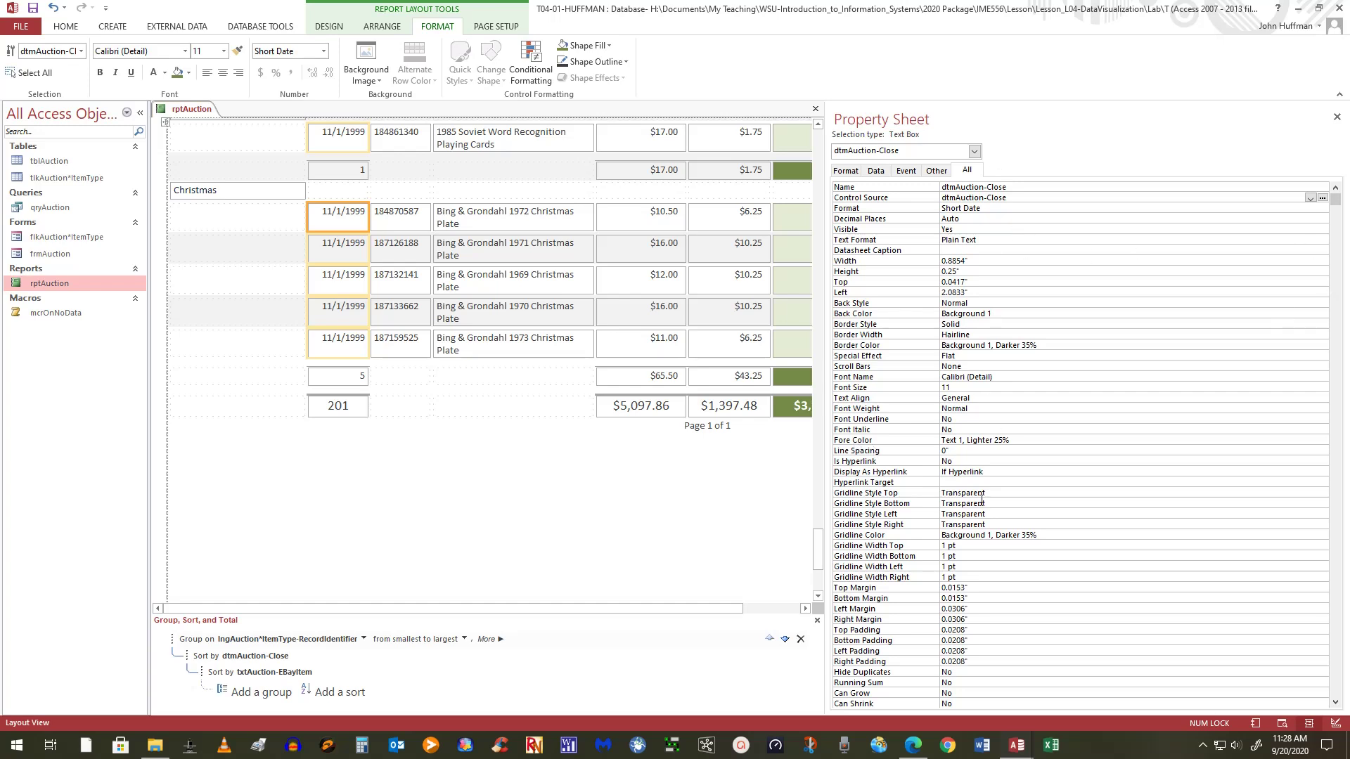
scroll(983, 419, down, 3)
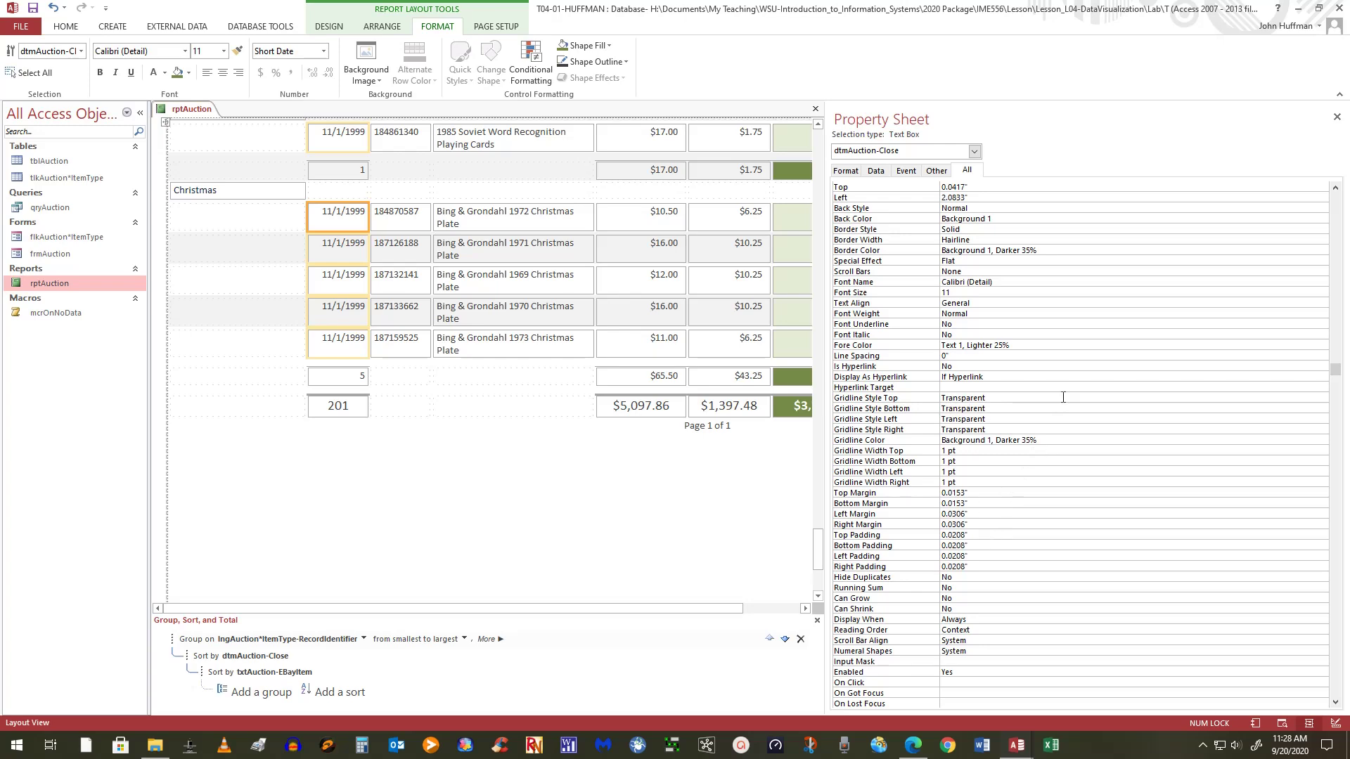
scroll(997, 571, down, 1)
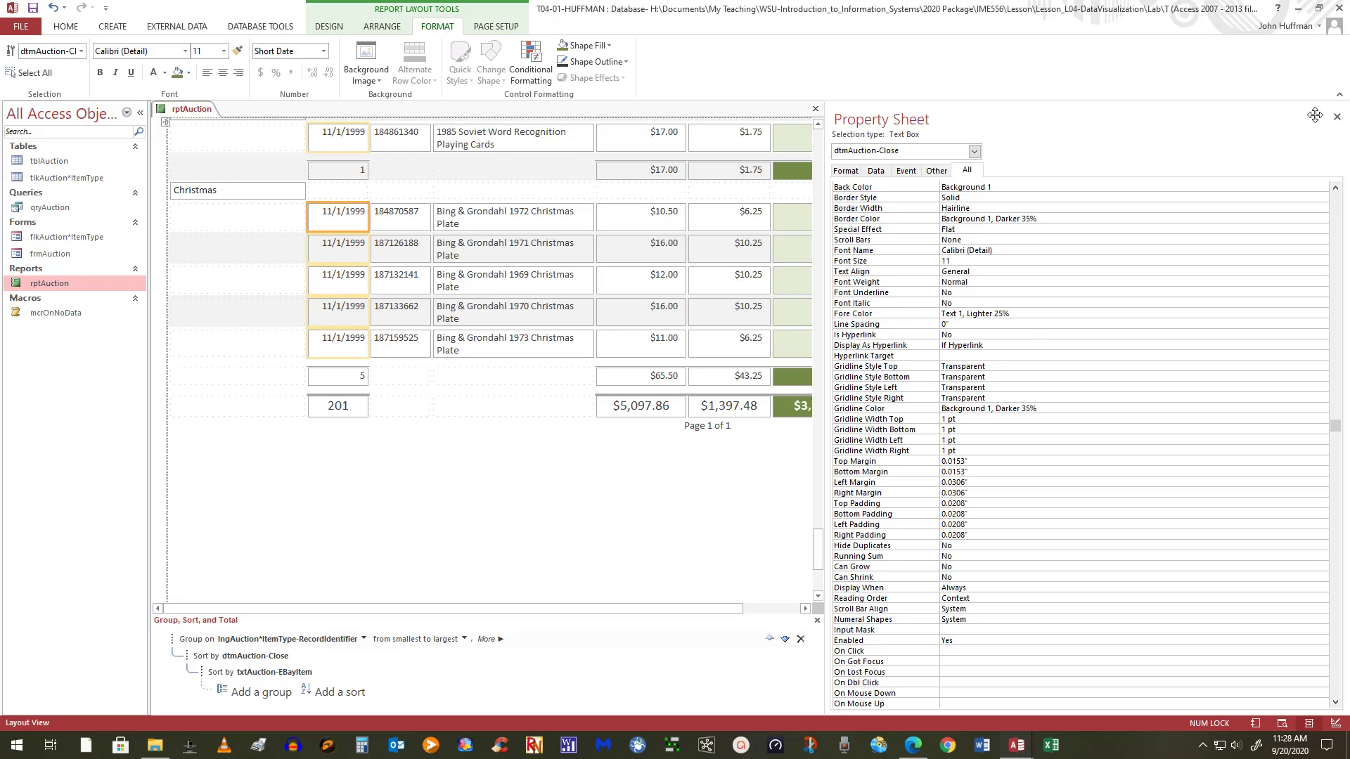
click(1336, 117)
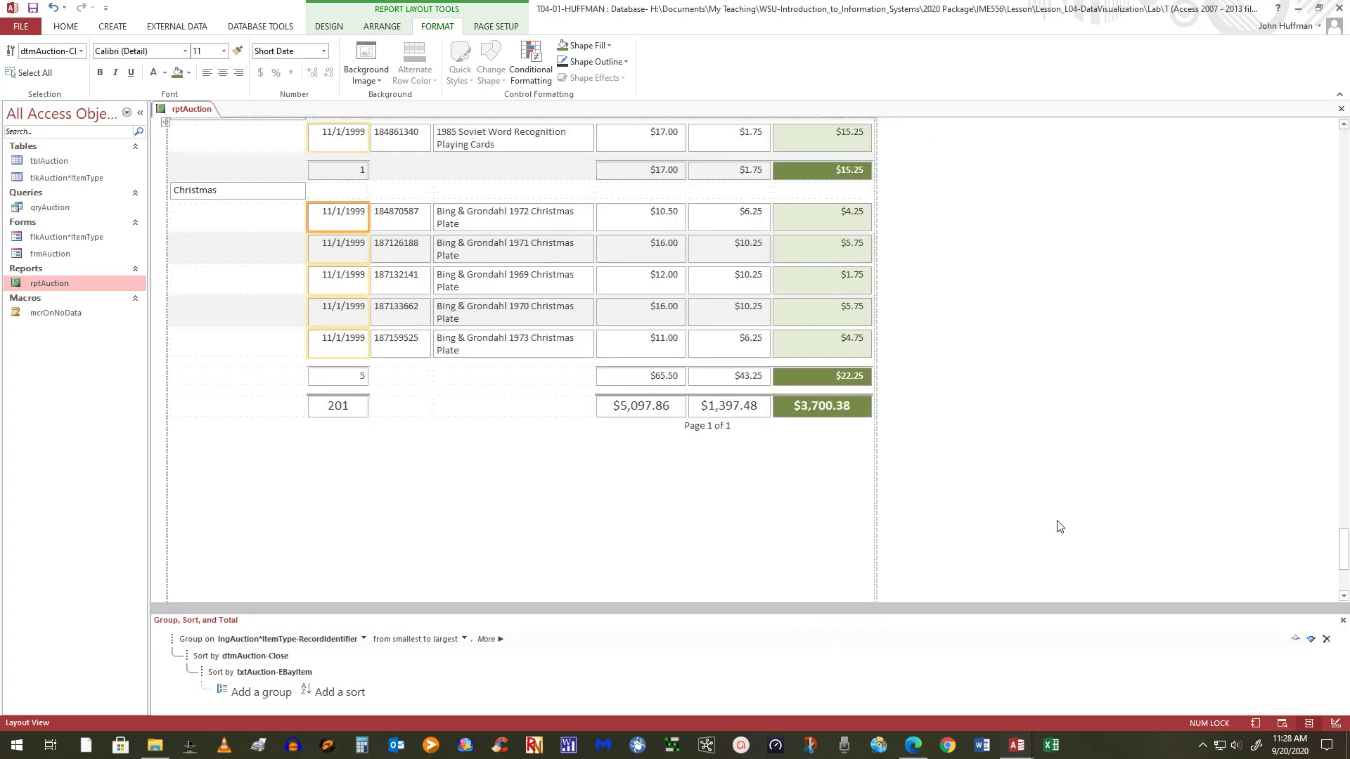
Step: Narrow the Item type column to just fit its longest group names
scroll(1059, 527, up, 2)
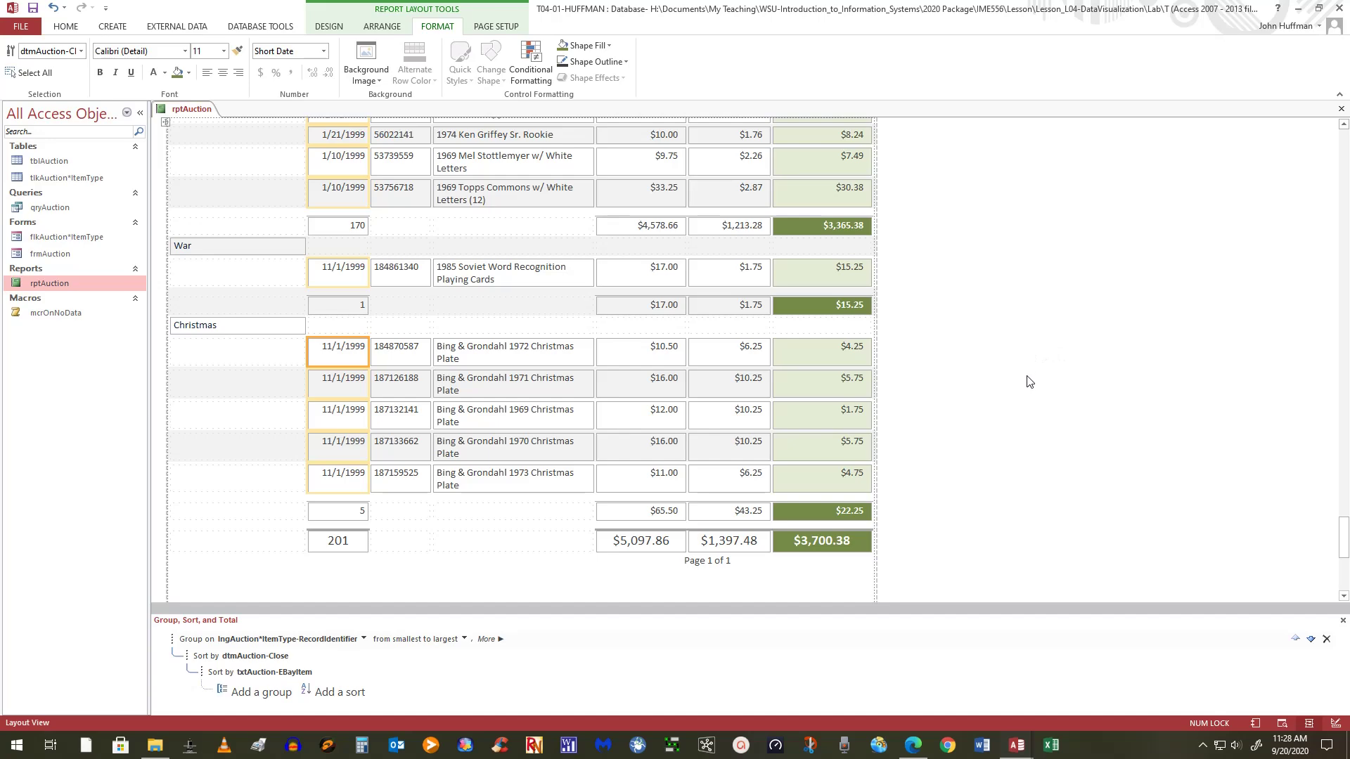
scroll(1028, 381, up, 4)
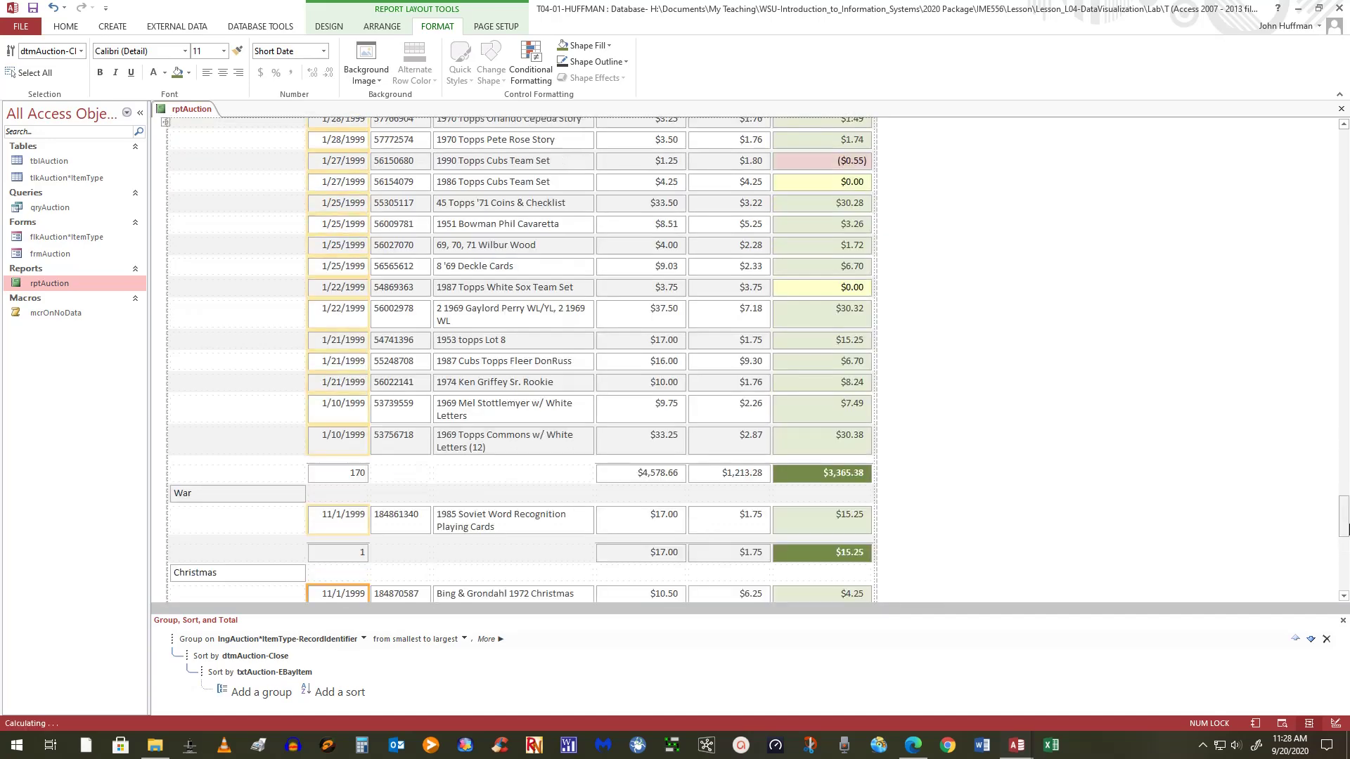
drag(1344, 529, 1344, 148)
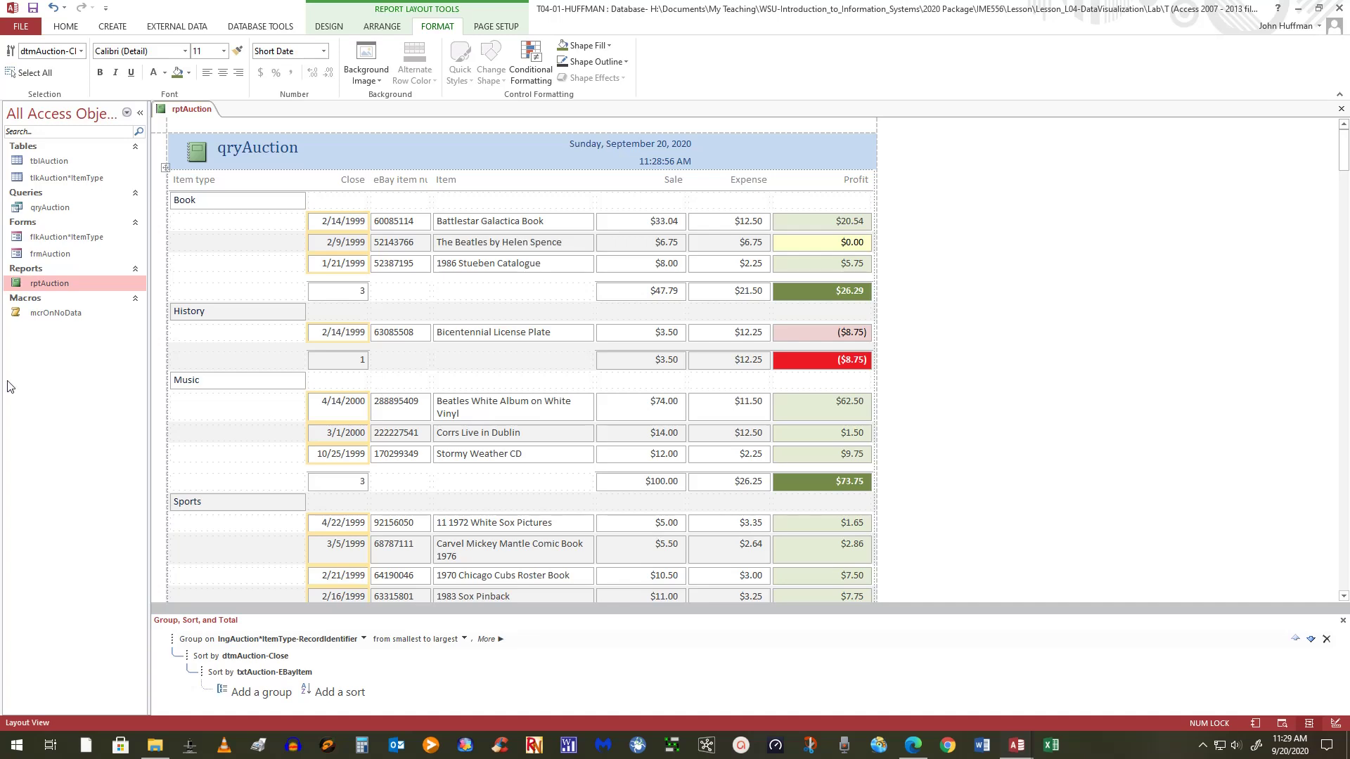
click(249, 201)
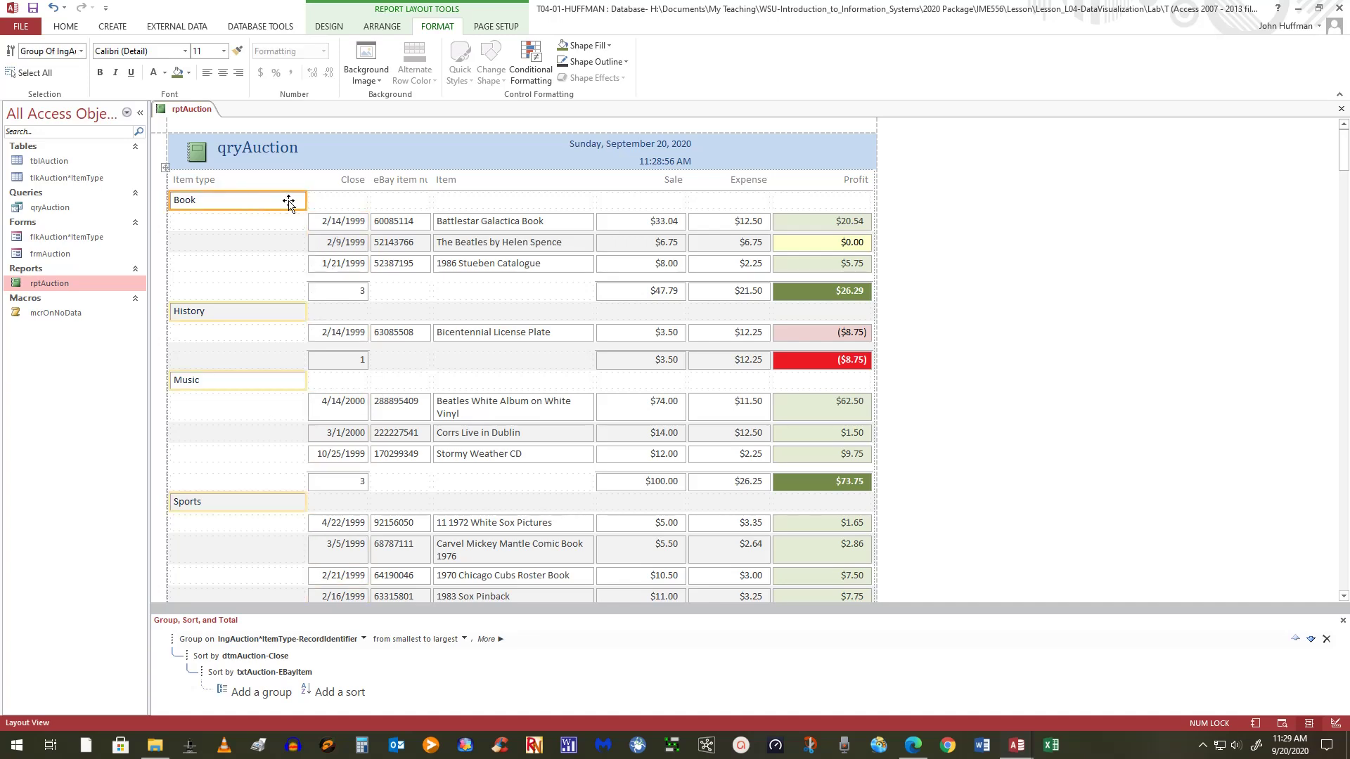
scroll(230, 357, down, 10)
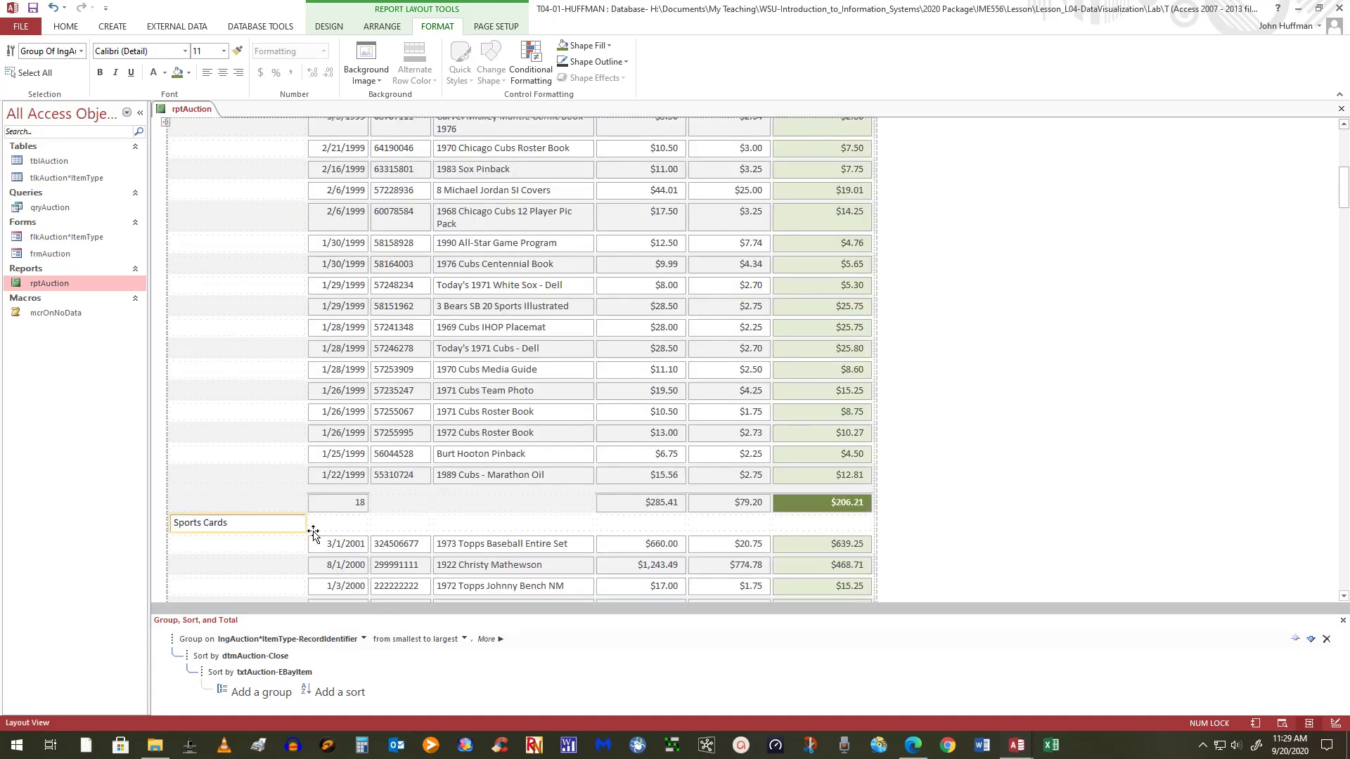
drag(305, 525, 258, 526)
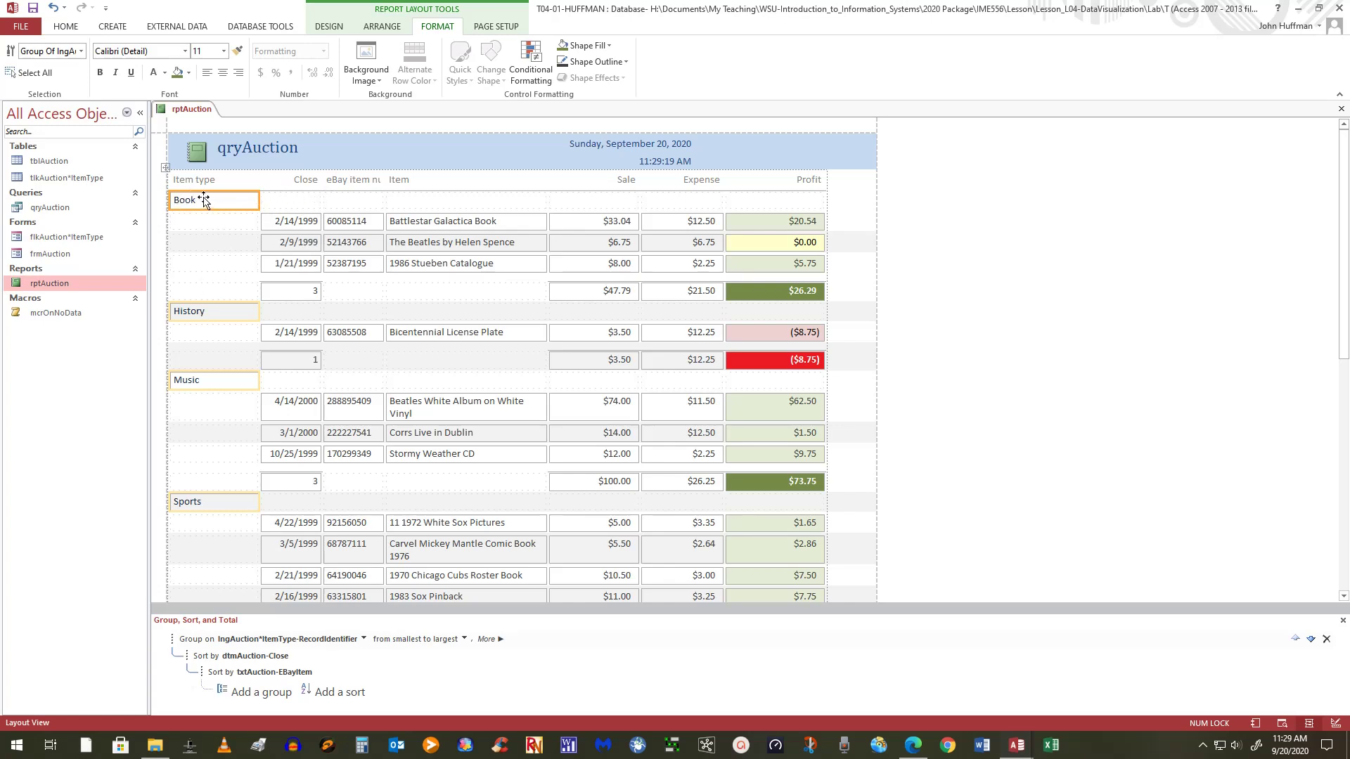
Step: Try to move the item type group field into the Close column and up above the column headings, and undo the moves
drag(193, 193, 270, 200)
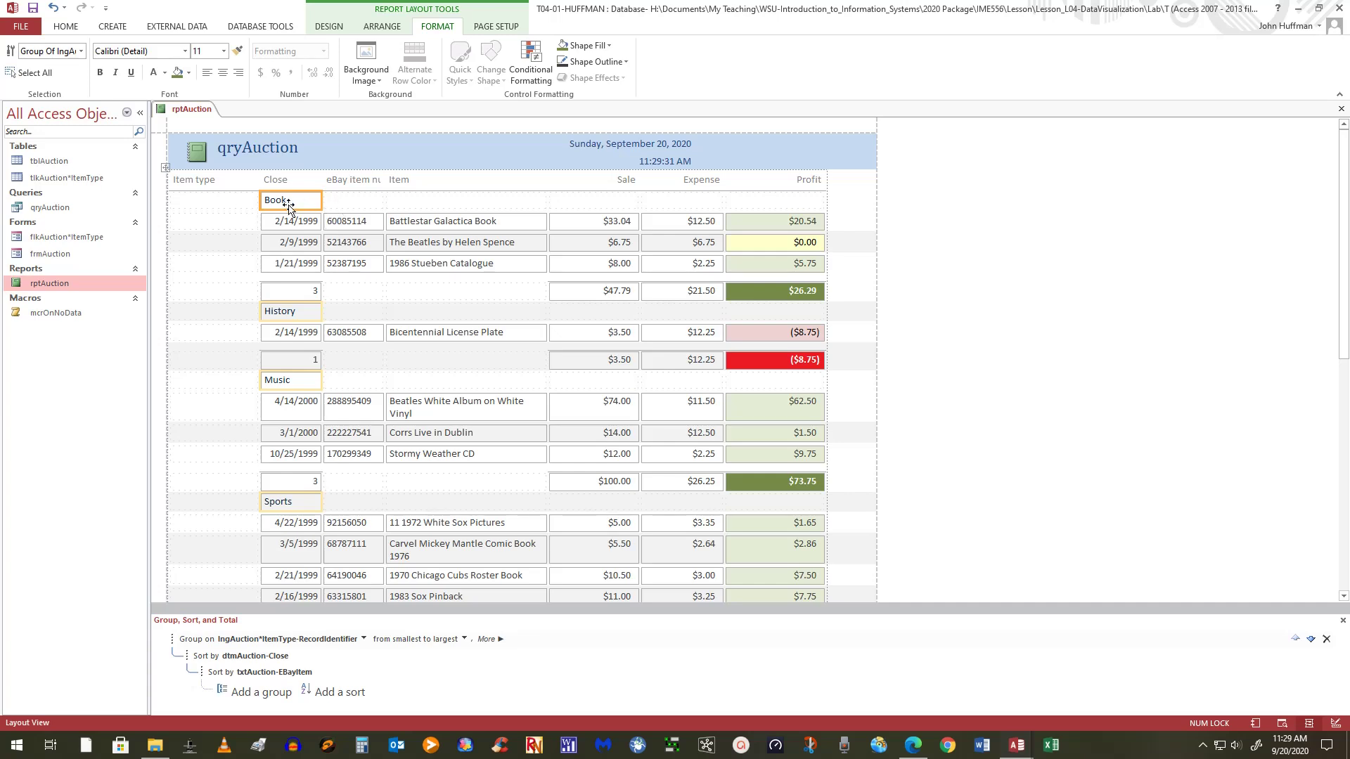
drag(282, 200, 288, 174)
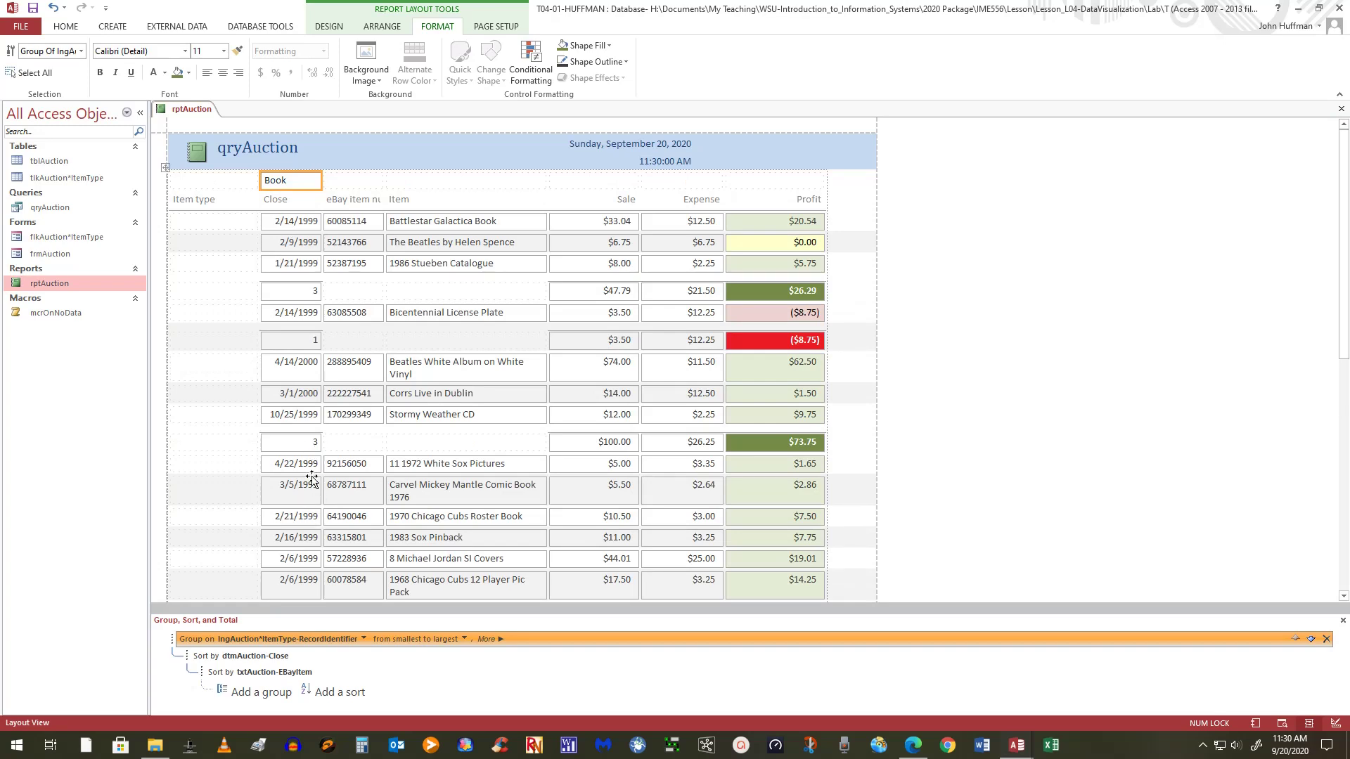
scroll(306, 556, down, 1)
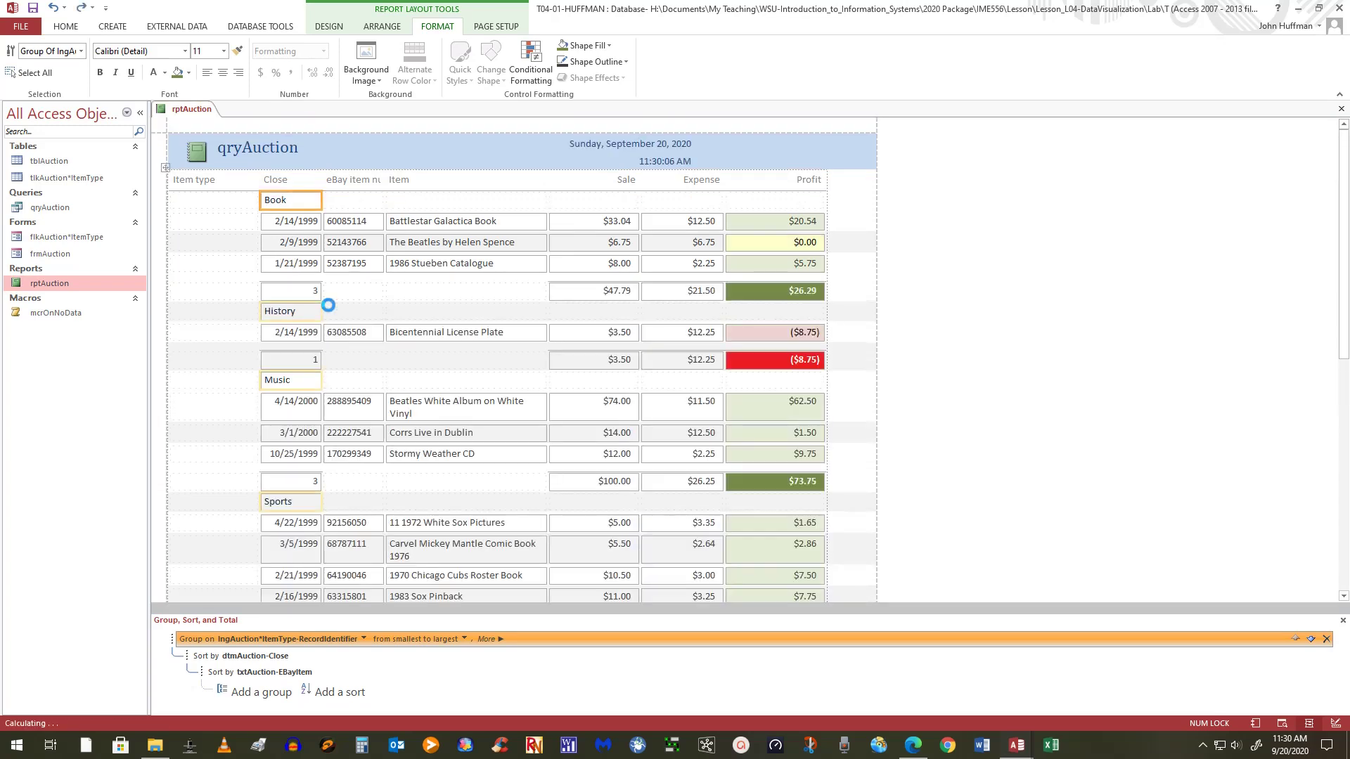
click(1130, 309)
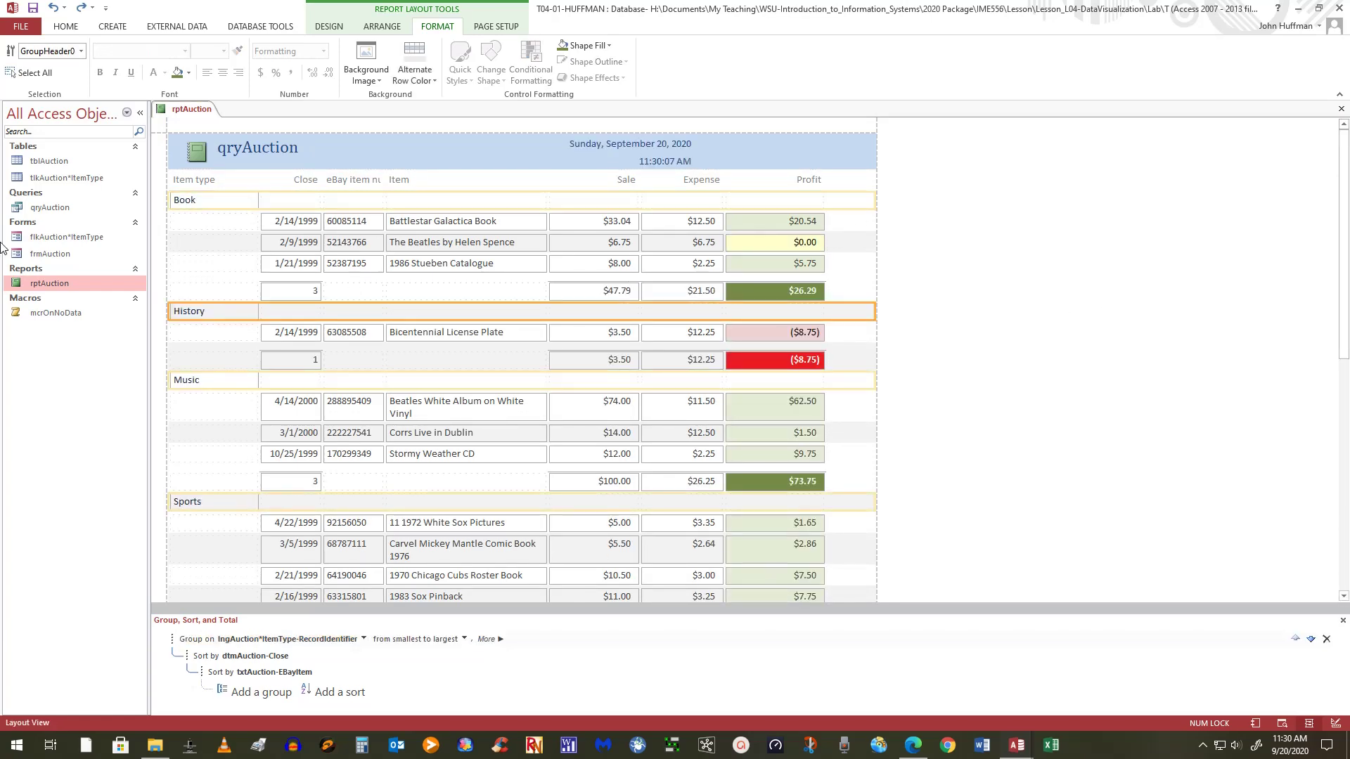
Step: Break the eBay item number column heading into two lines, with "number" on the second line
click(393, 201)
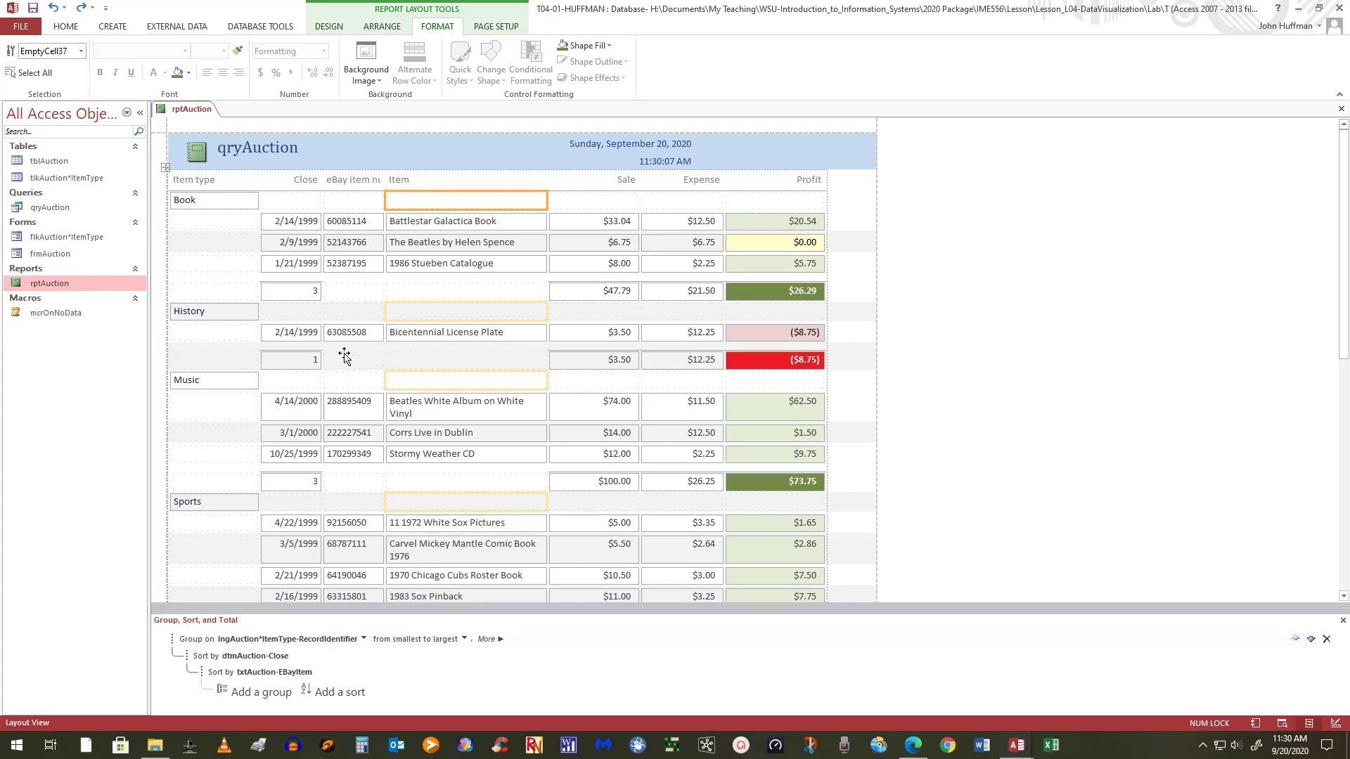
click(359, 181)
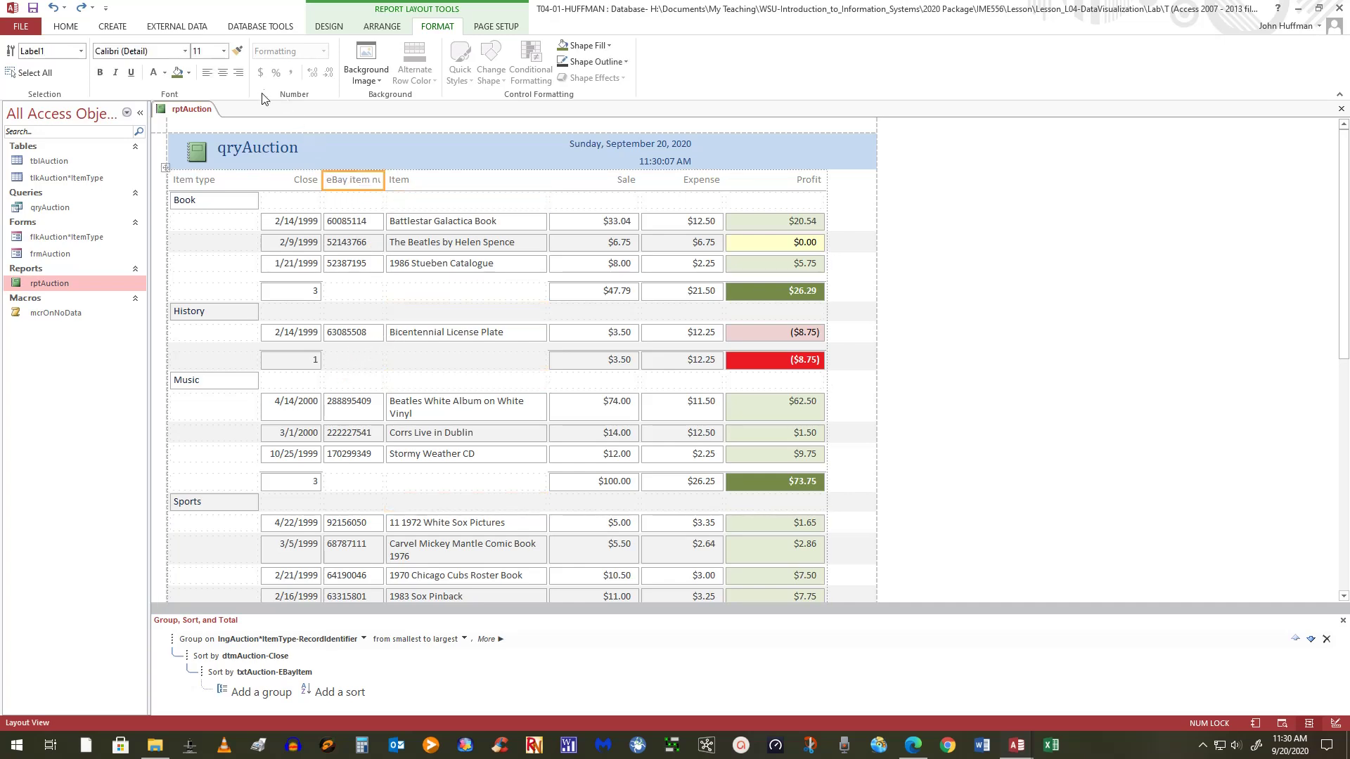
click(356, 184)
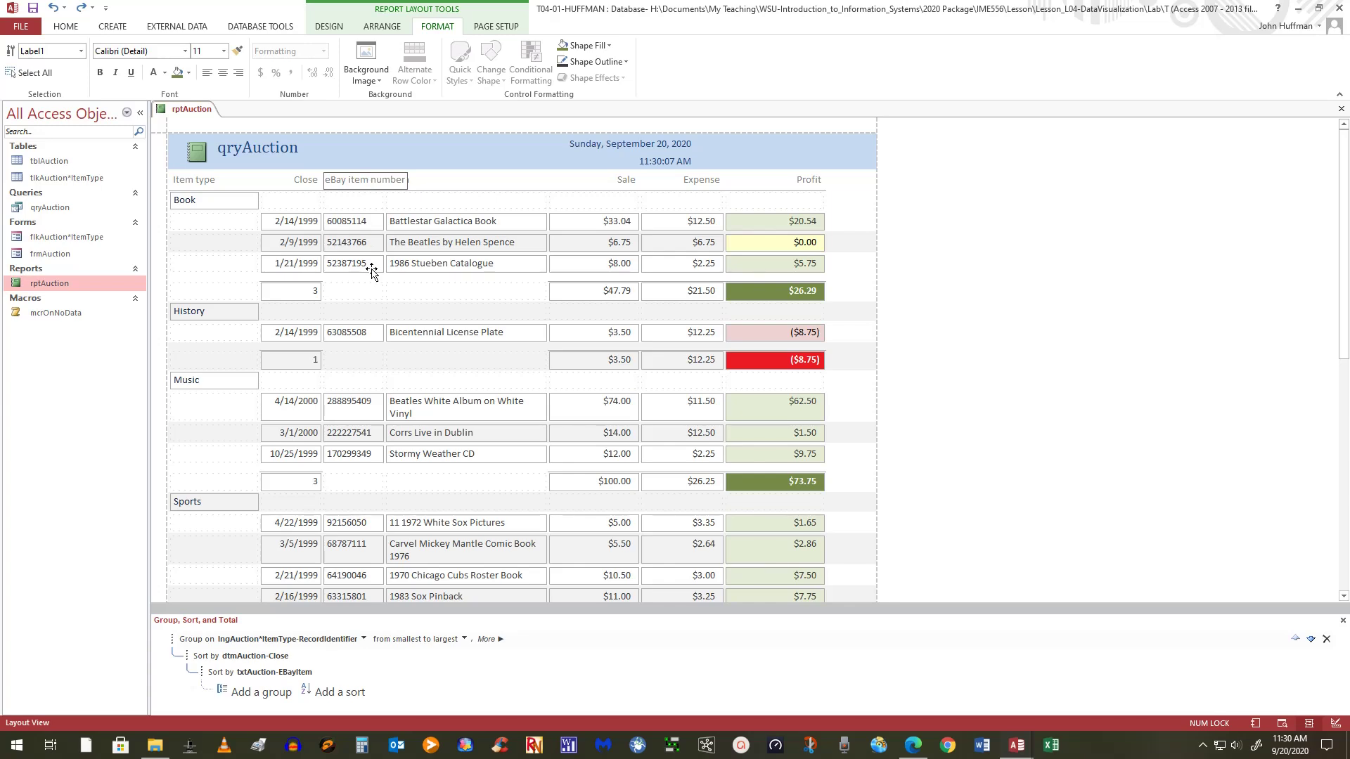
key(BackSpace)
key(F4)
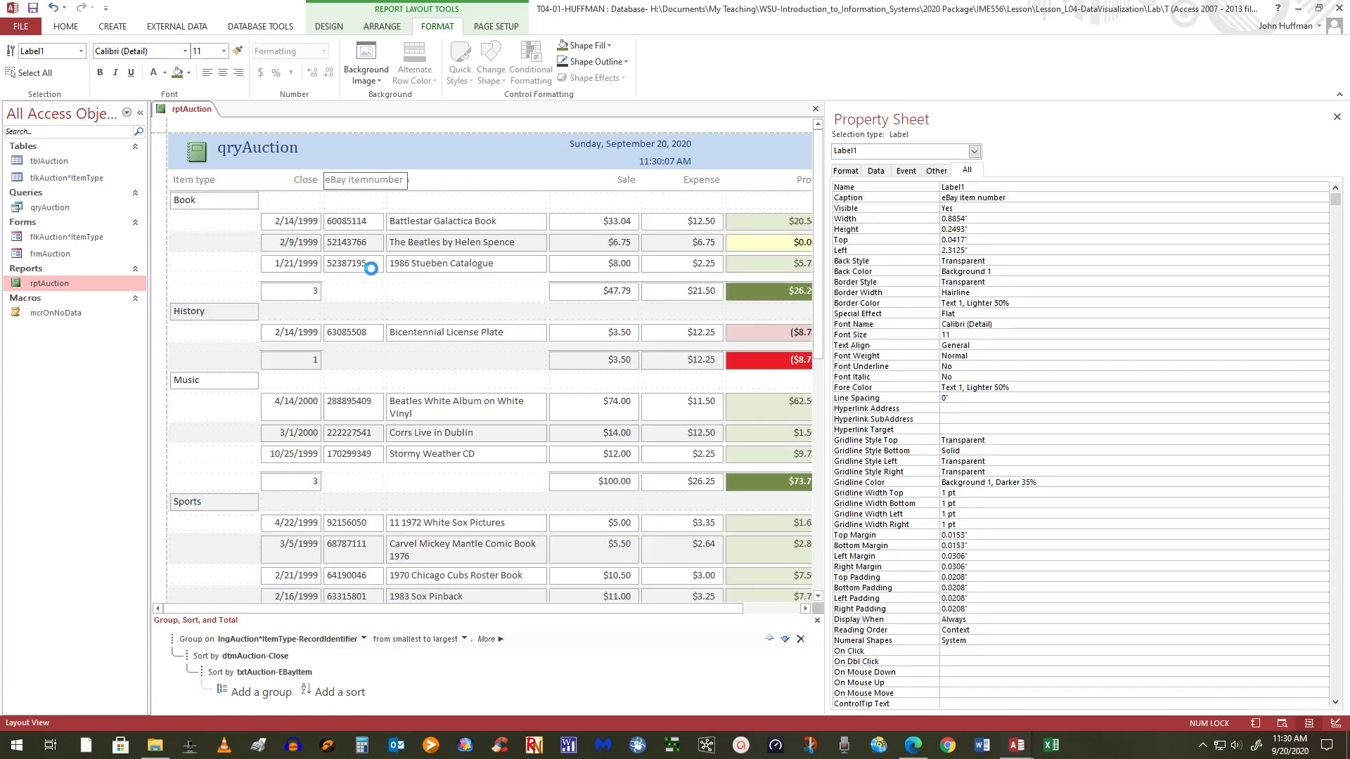
key(ctrl+Return)
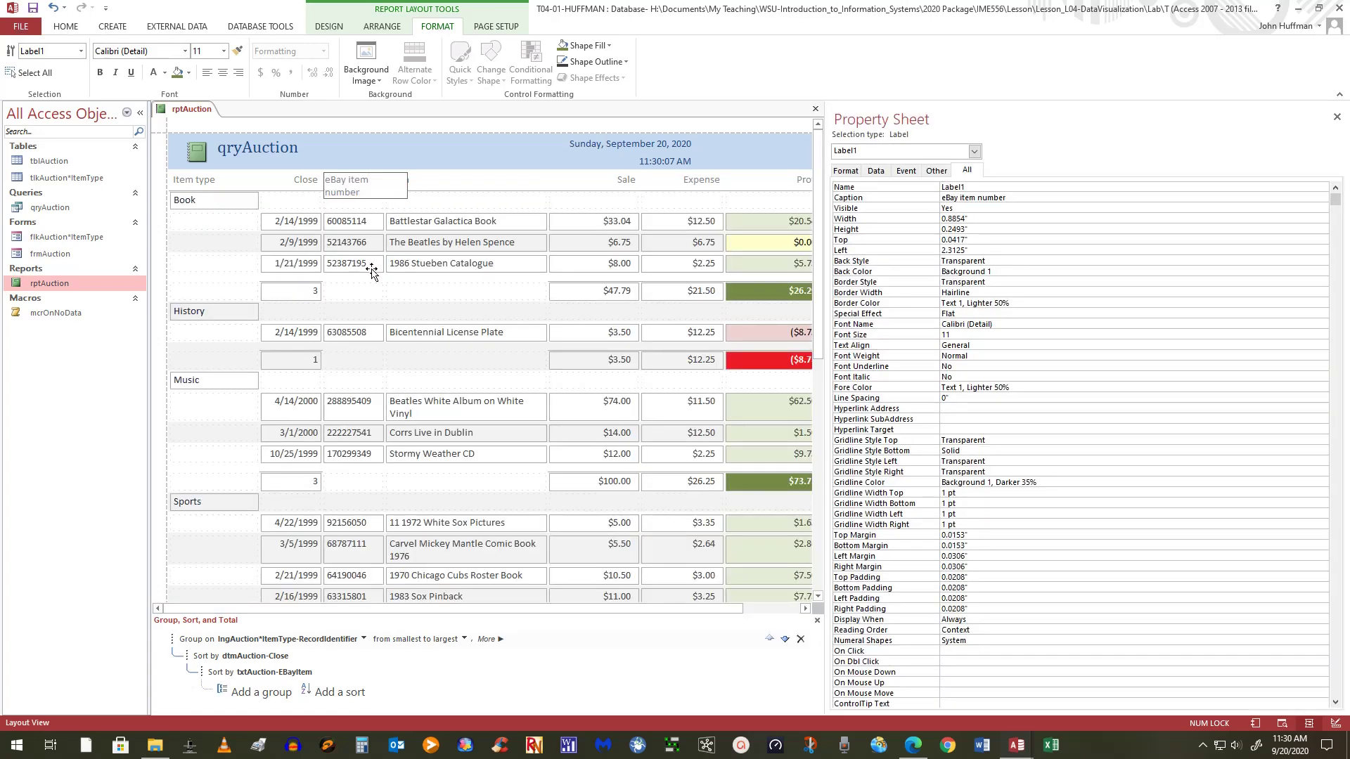
click(371, 271)
Step: Narrow the eBay item number column slightly so it fits its two-line heading more closely
click(380, 190)
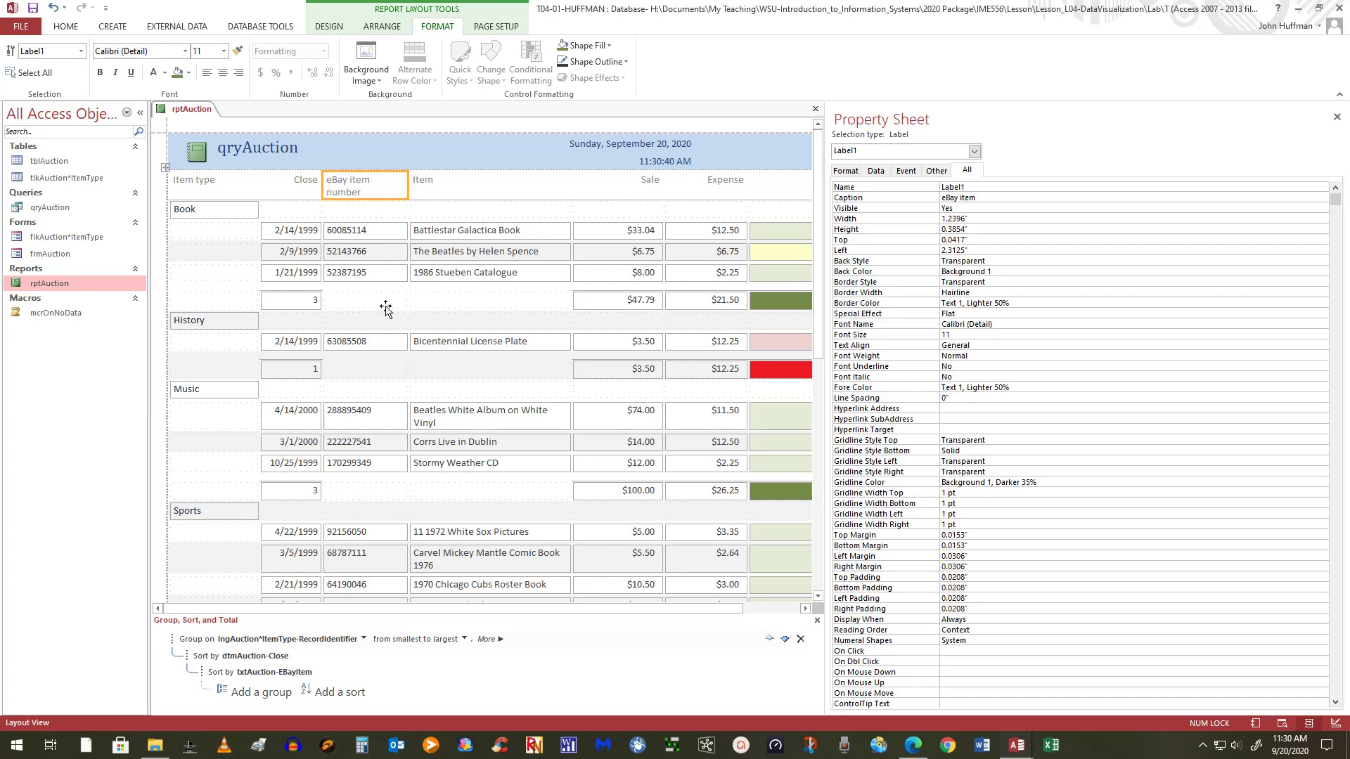
click(407, 189)
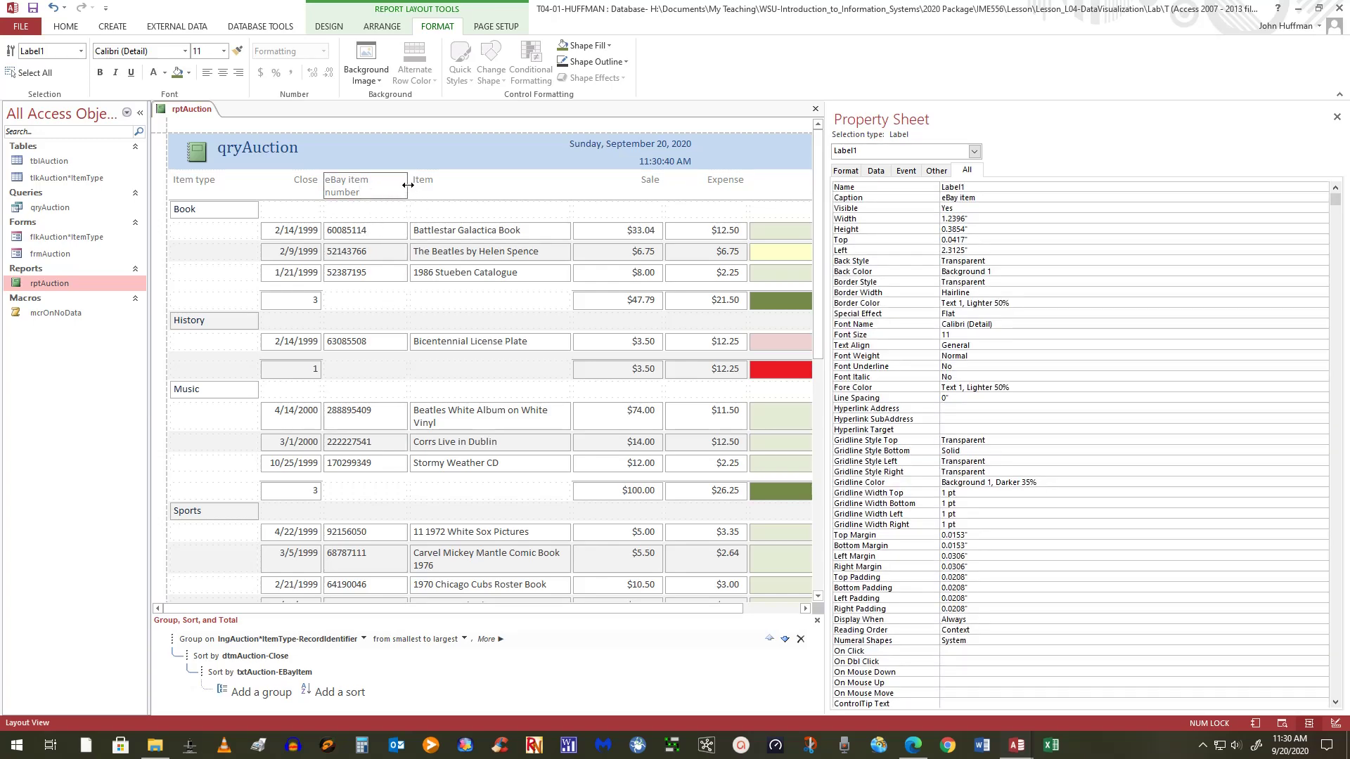
drag(408, 184, 400, 185)
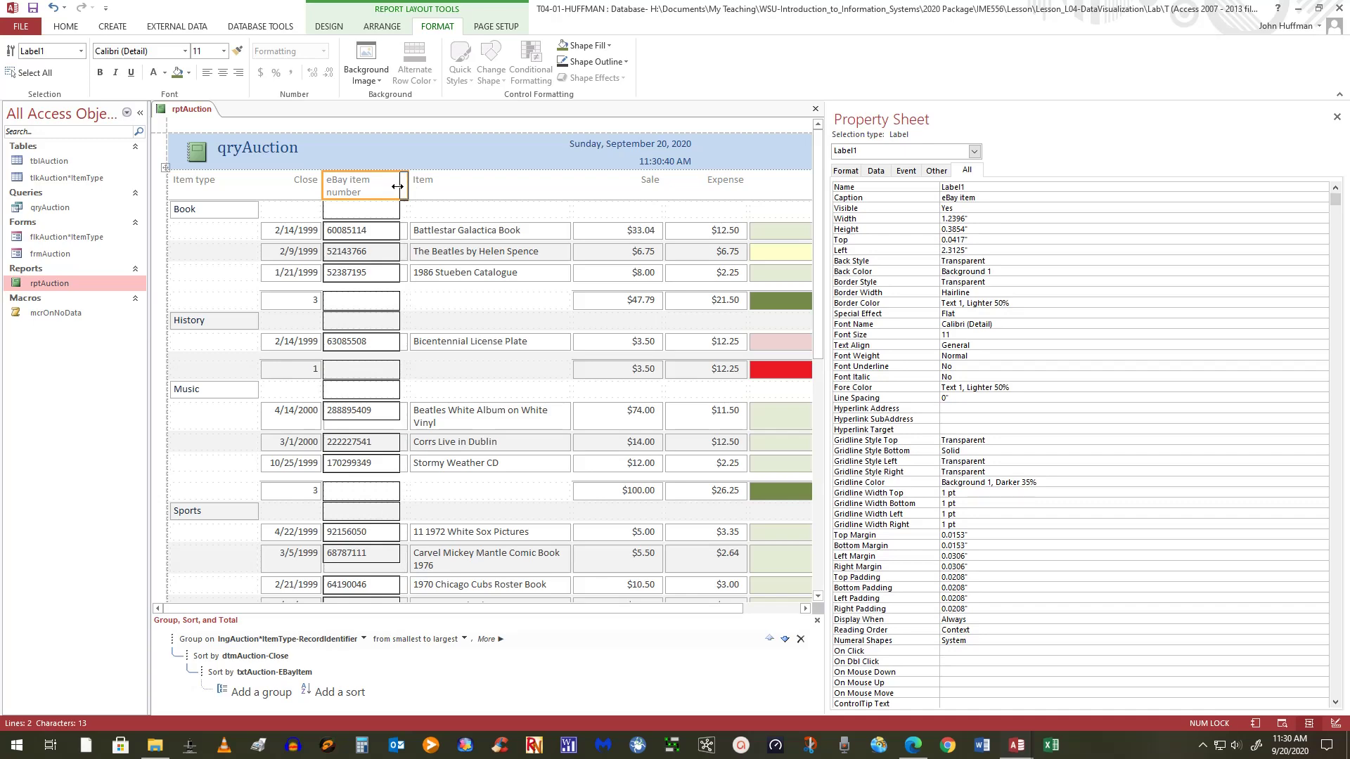
Step: Close the property sheet and center all the column headings from Item type through Profit
click(211, 183)
shift+click(319, 186)
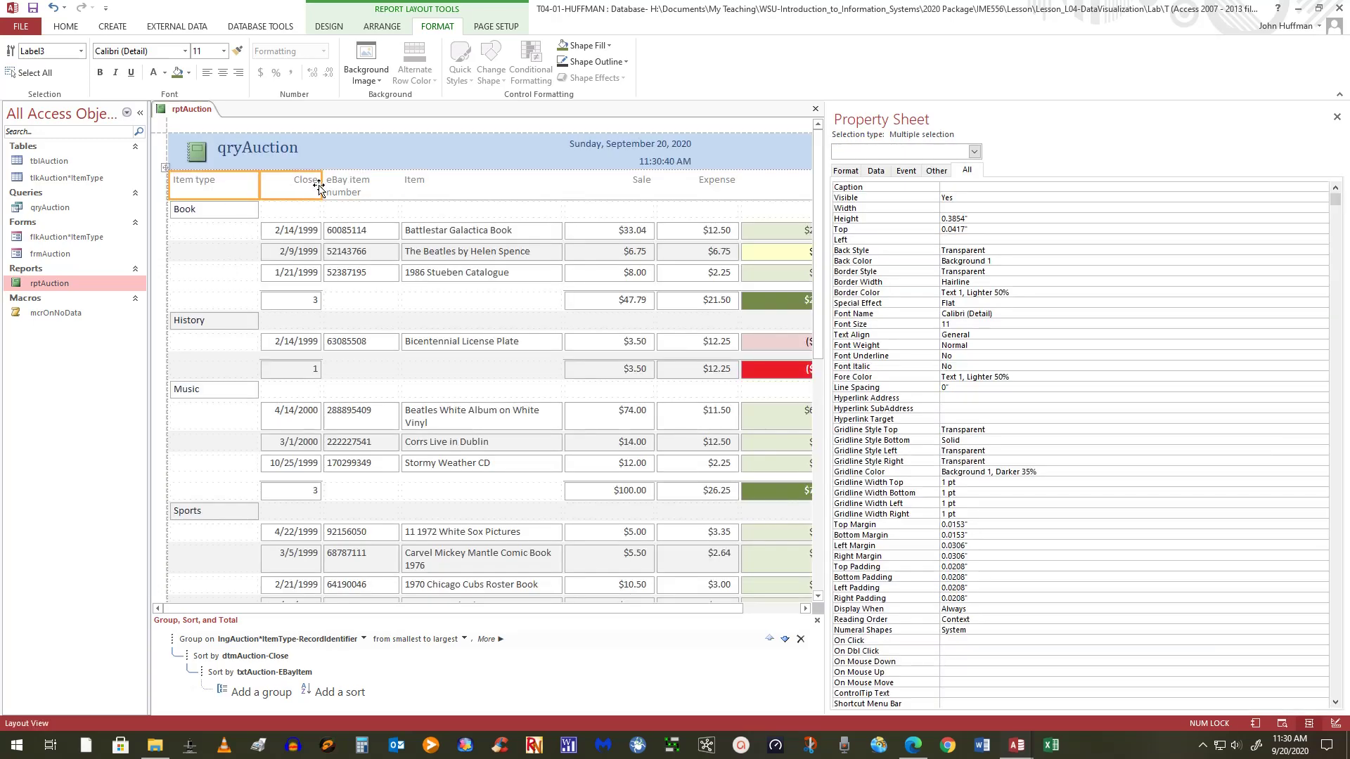
shift+click(383, 191)
shift+click(470, 191)
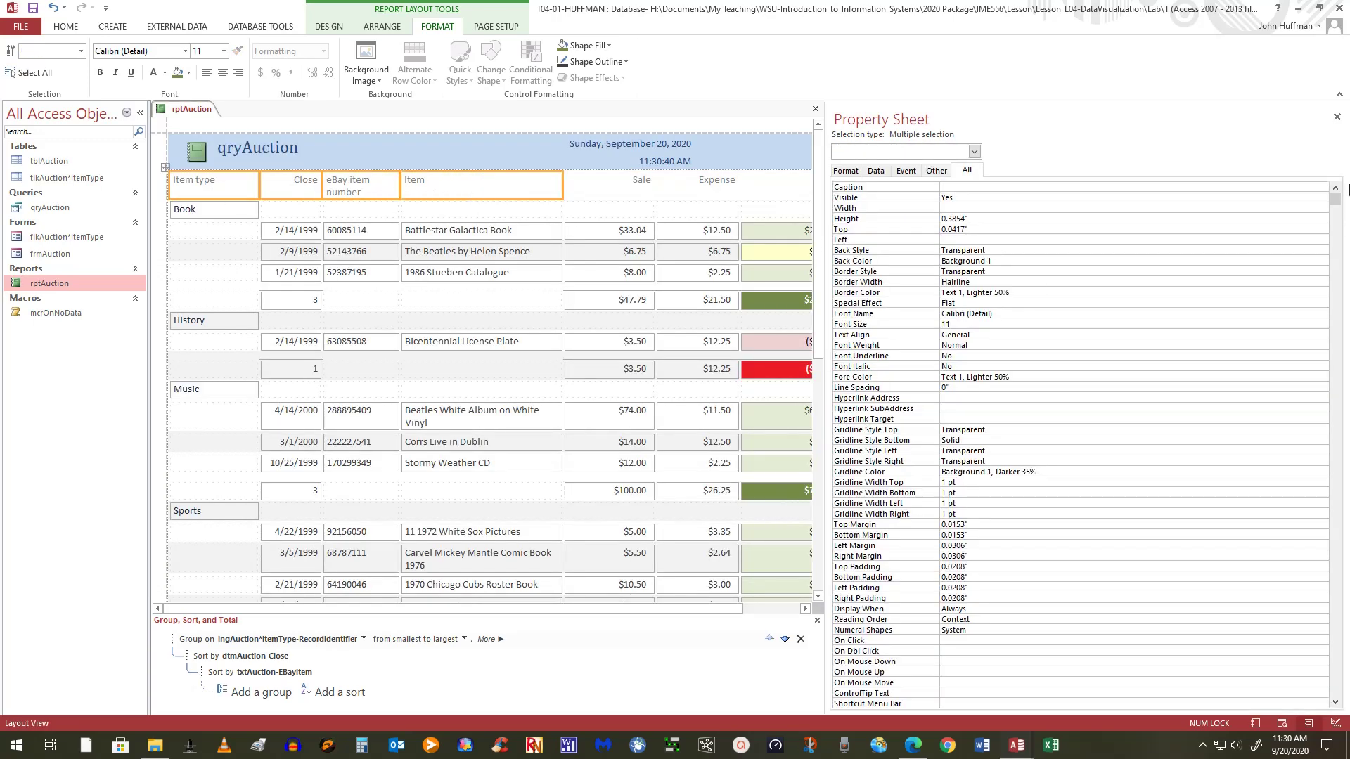
click(1336, 116)
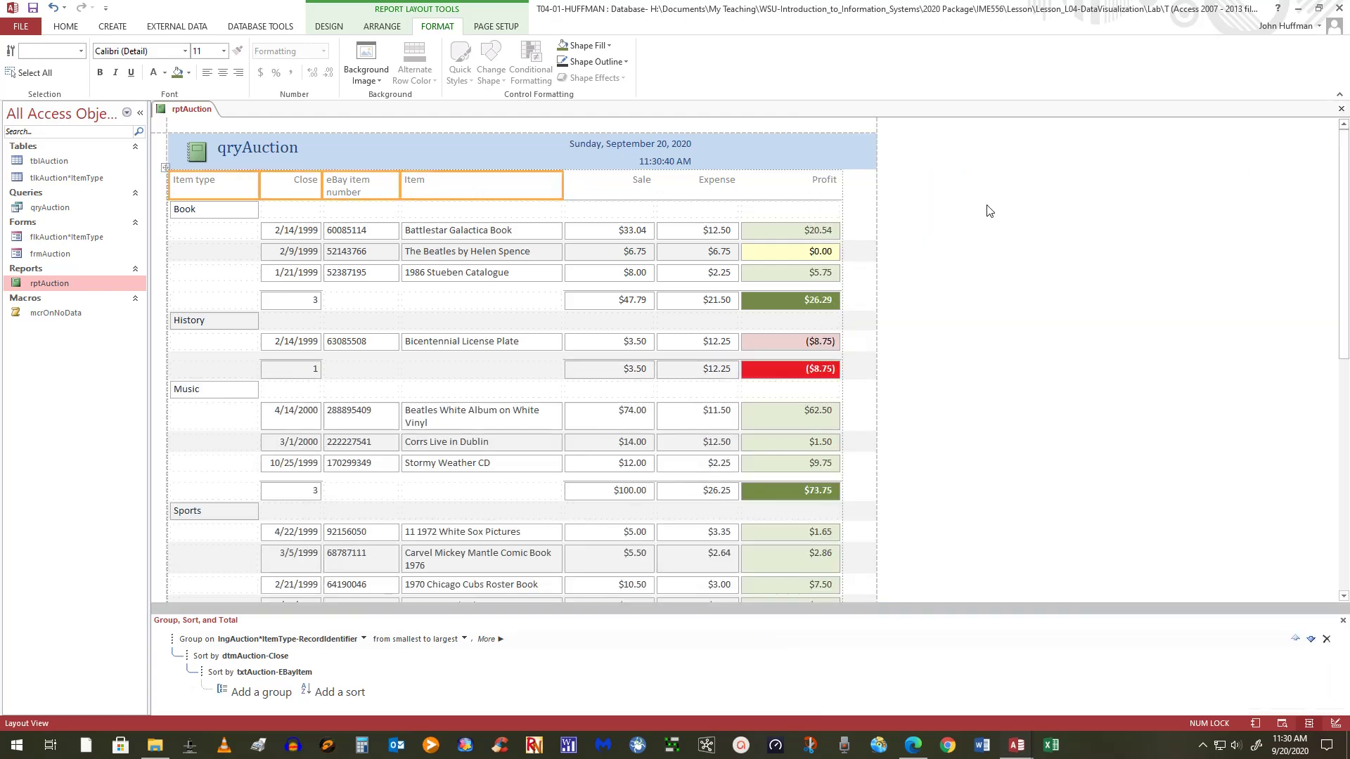
click(869, 186)
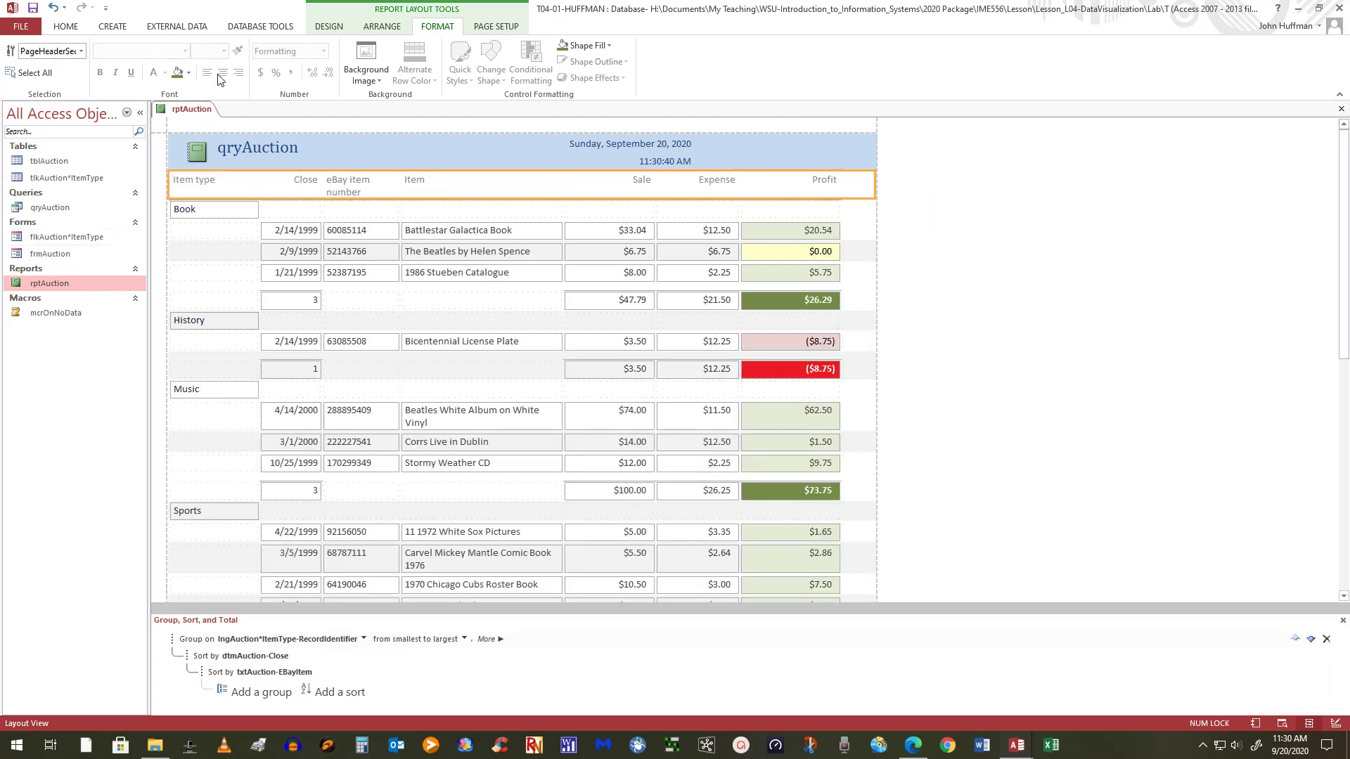
click(215, 193)
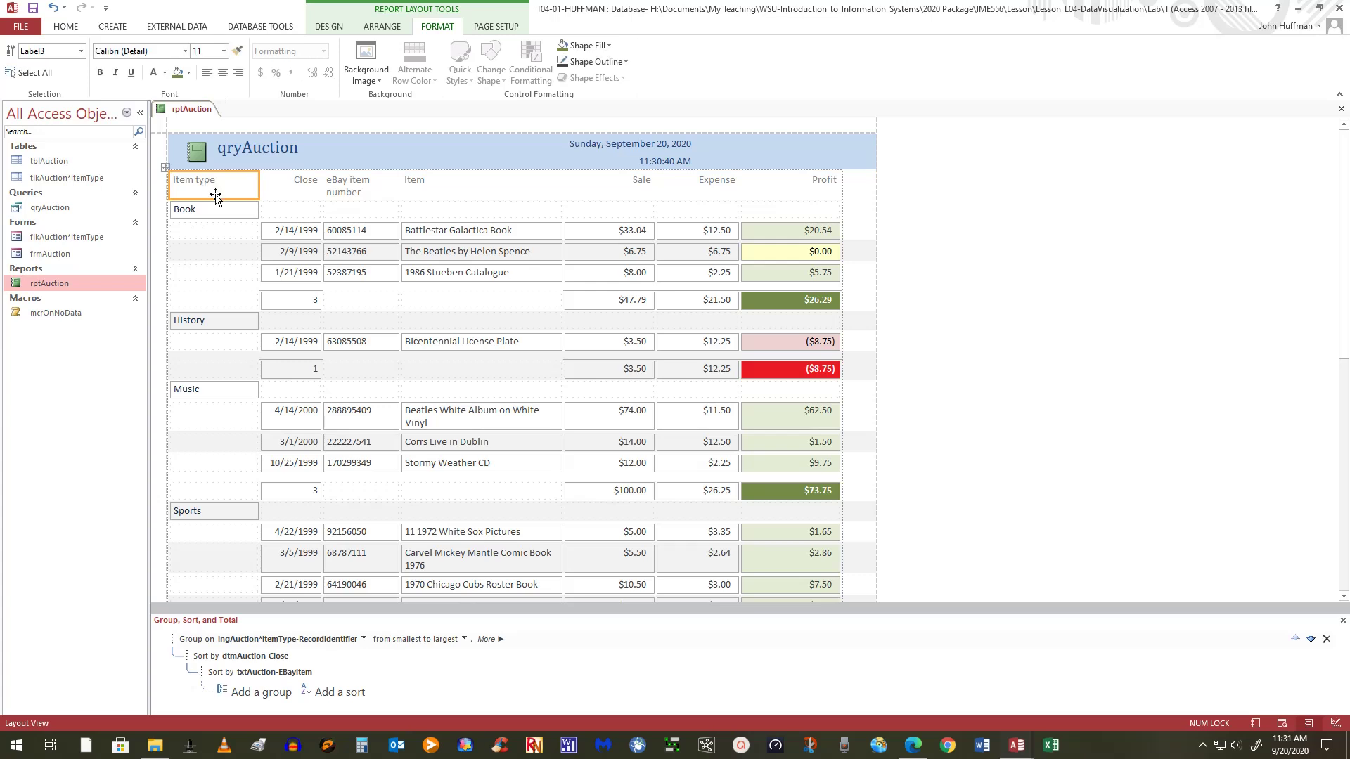
shift+click(819, 185)
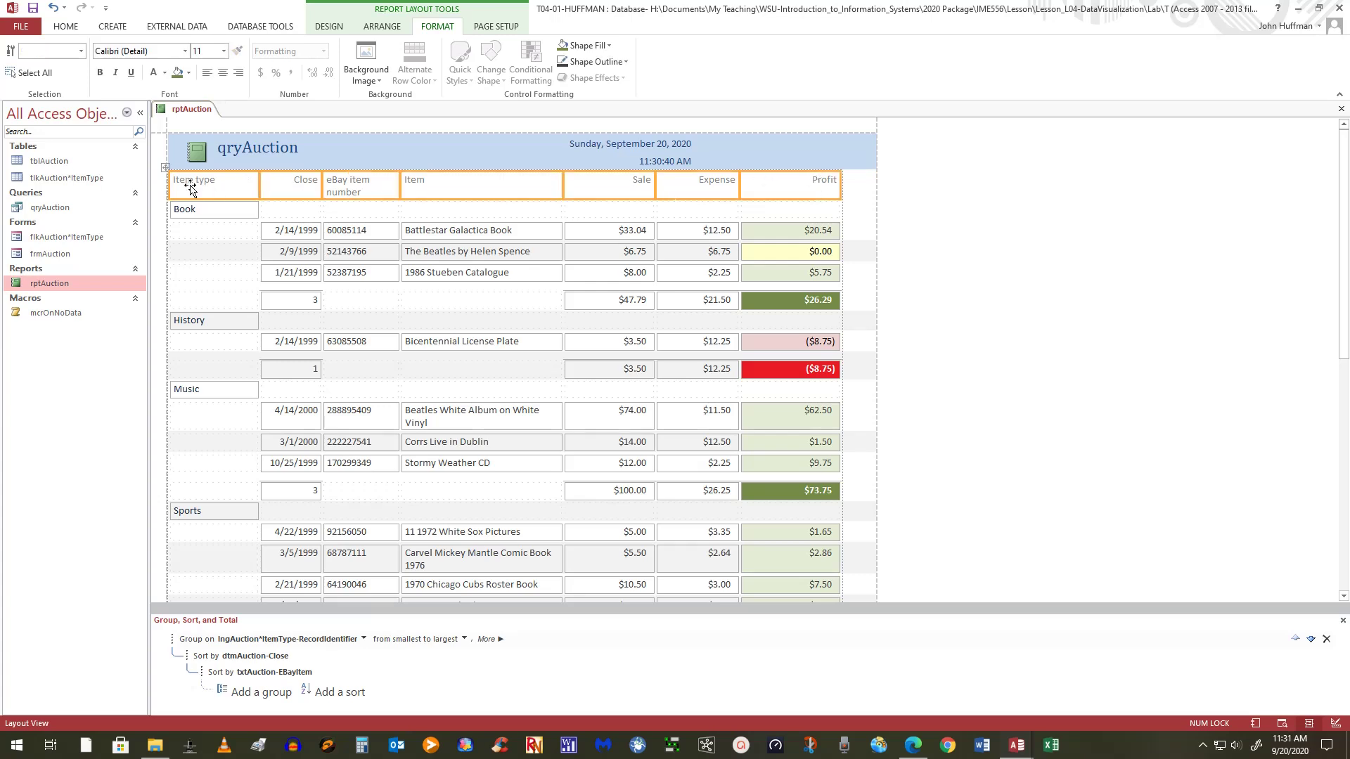
click(226, 74)
click(1197, 297)
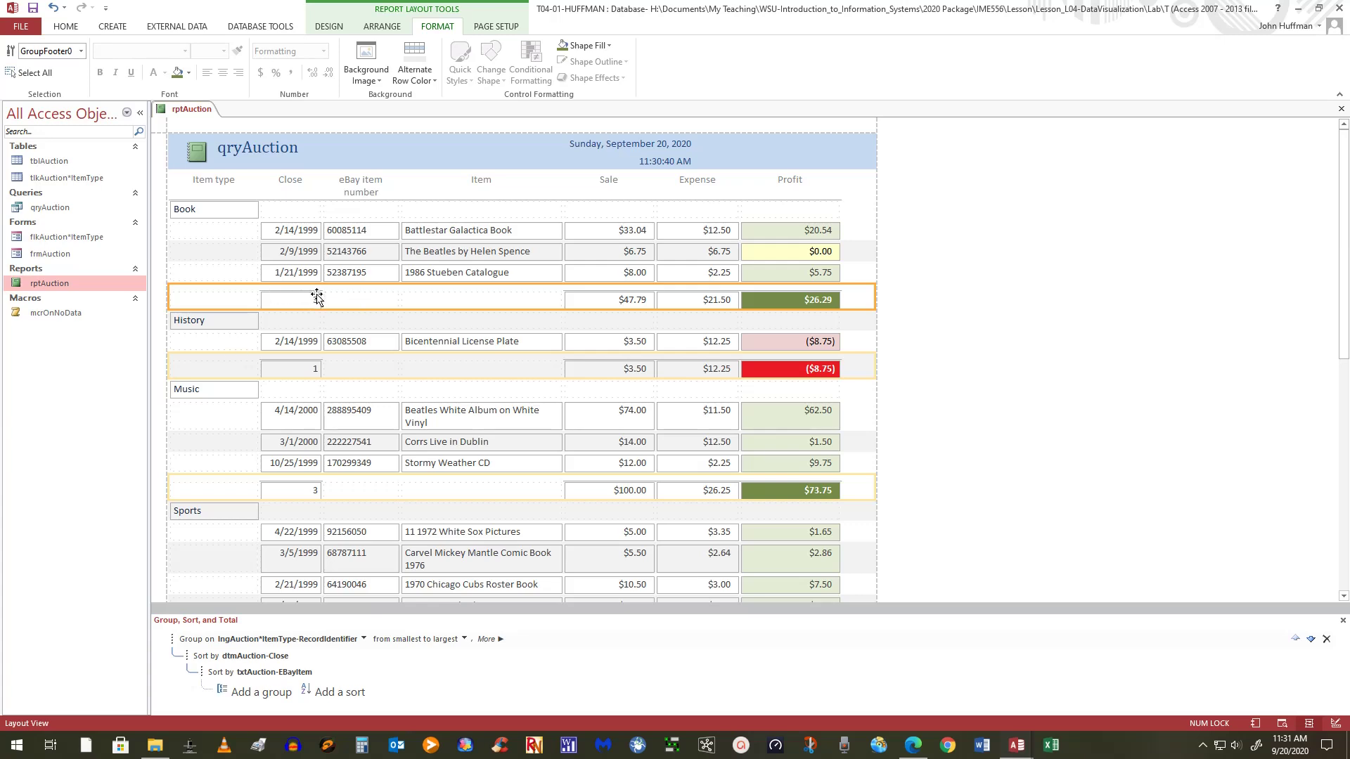
Step: Add the label "Count =" in the empty group footer cell beside the item count
click(206, 301)
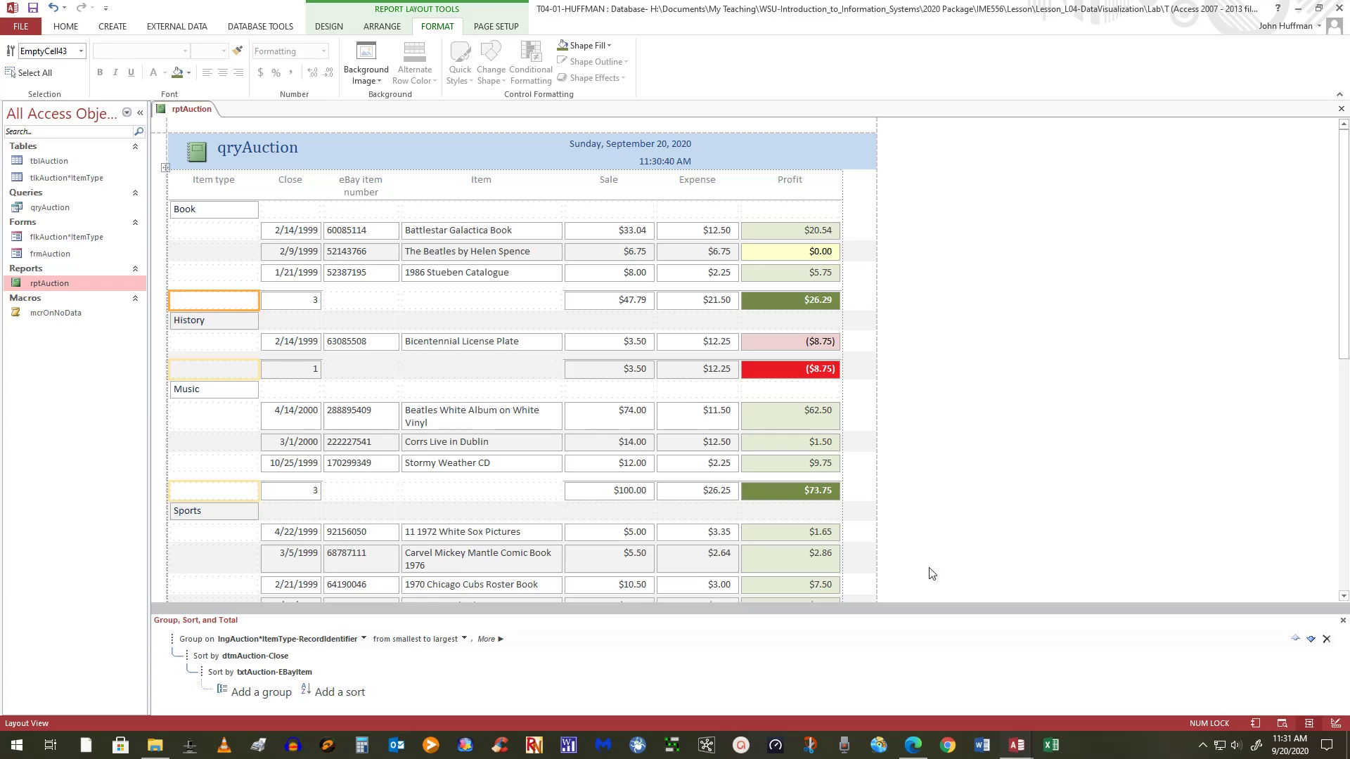
text(A)
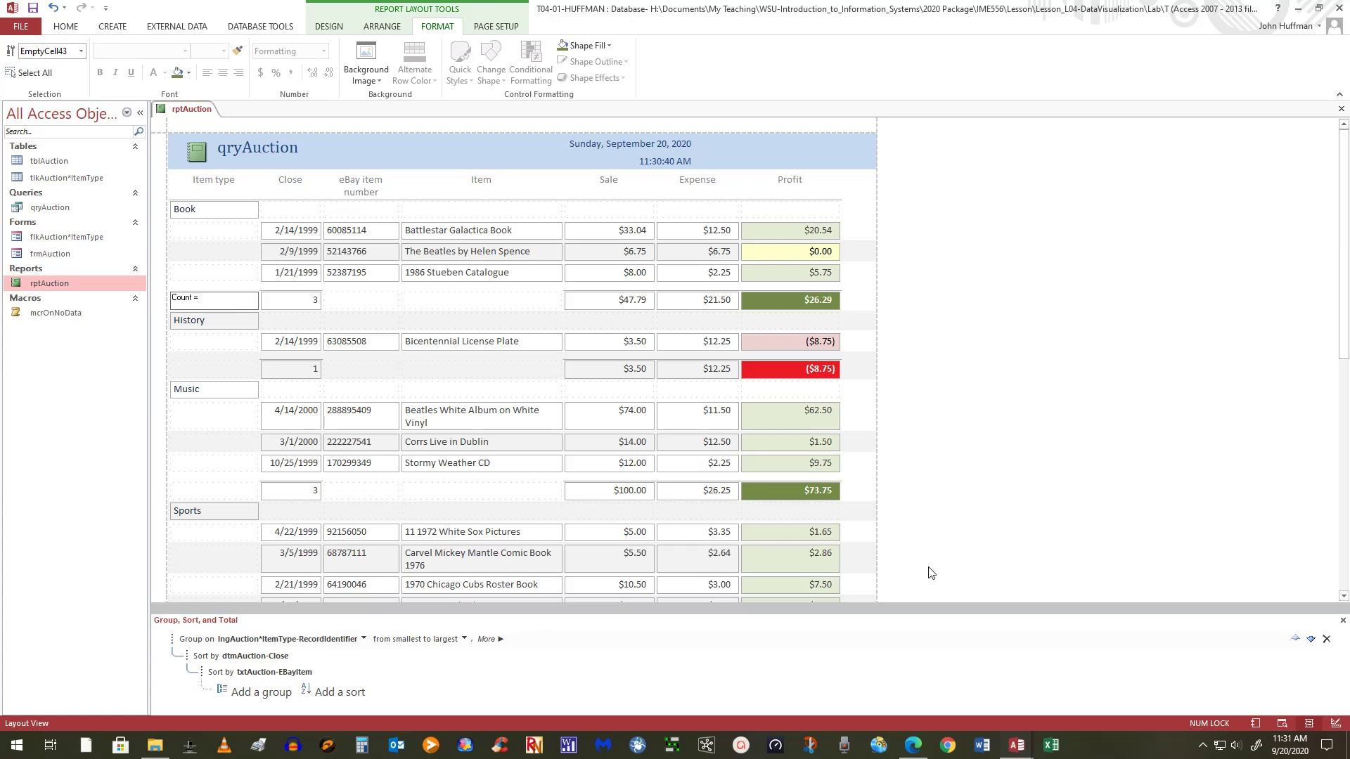
key(Return)
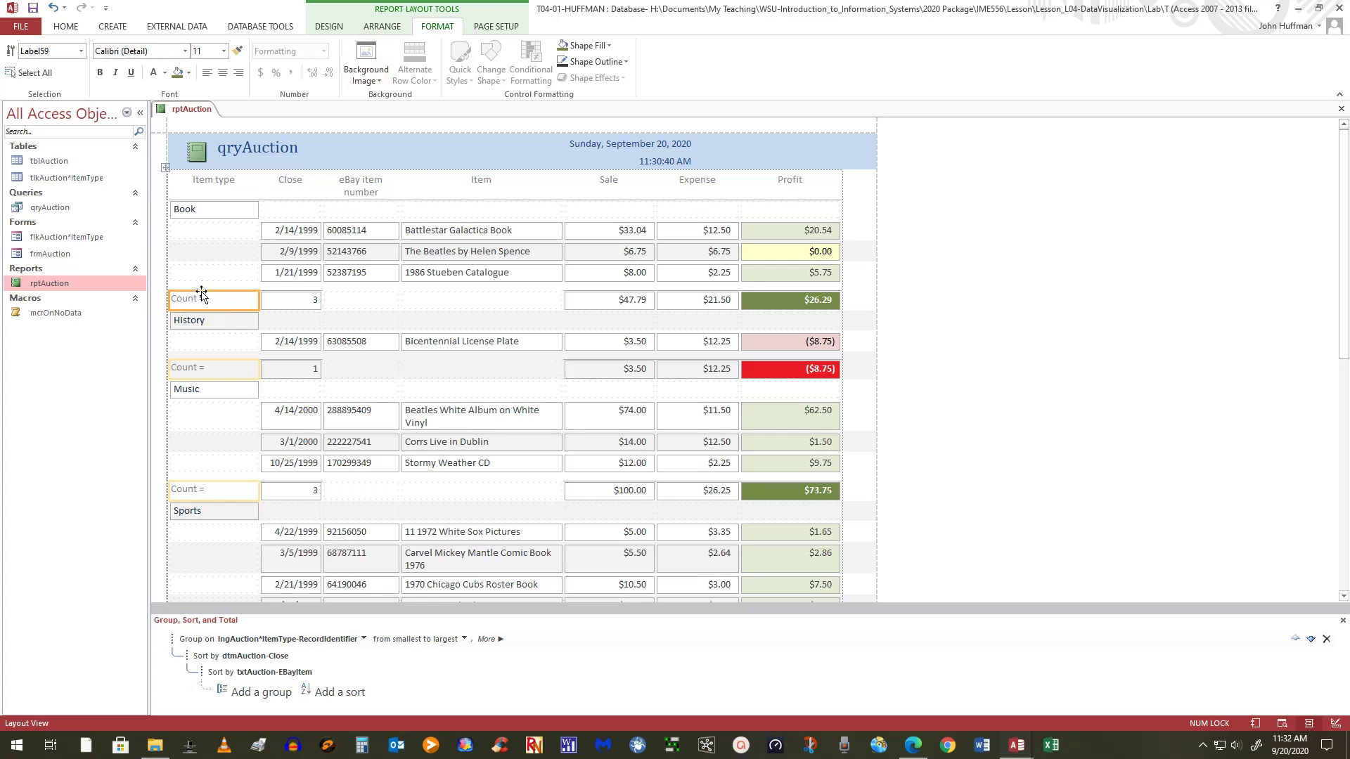
click(234, 301)
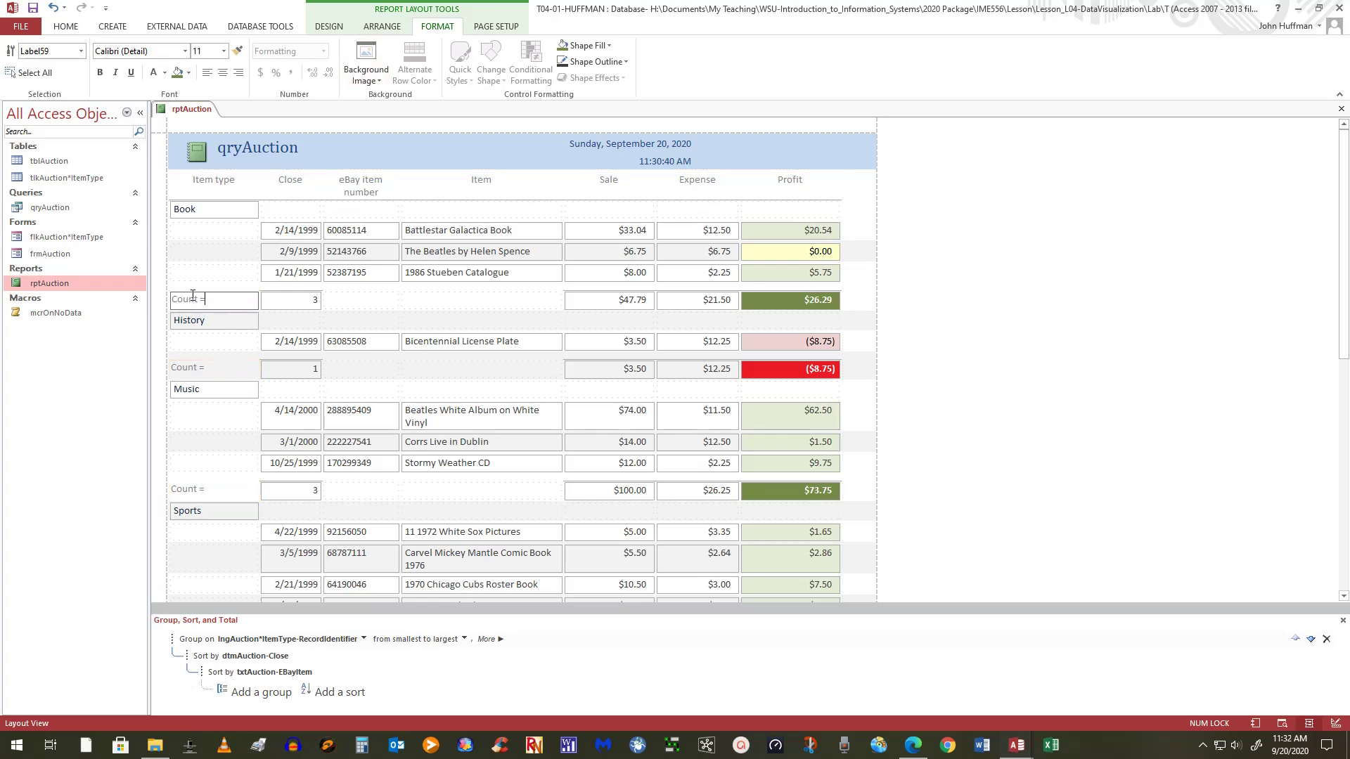
key(Escape)
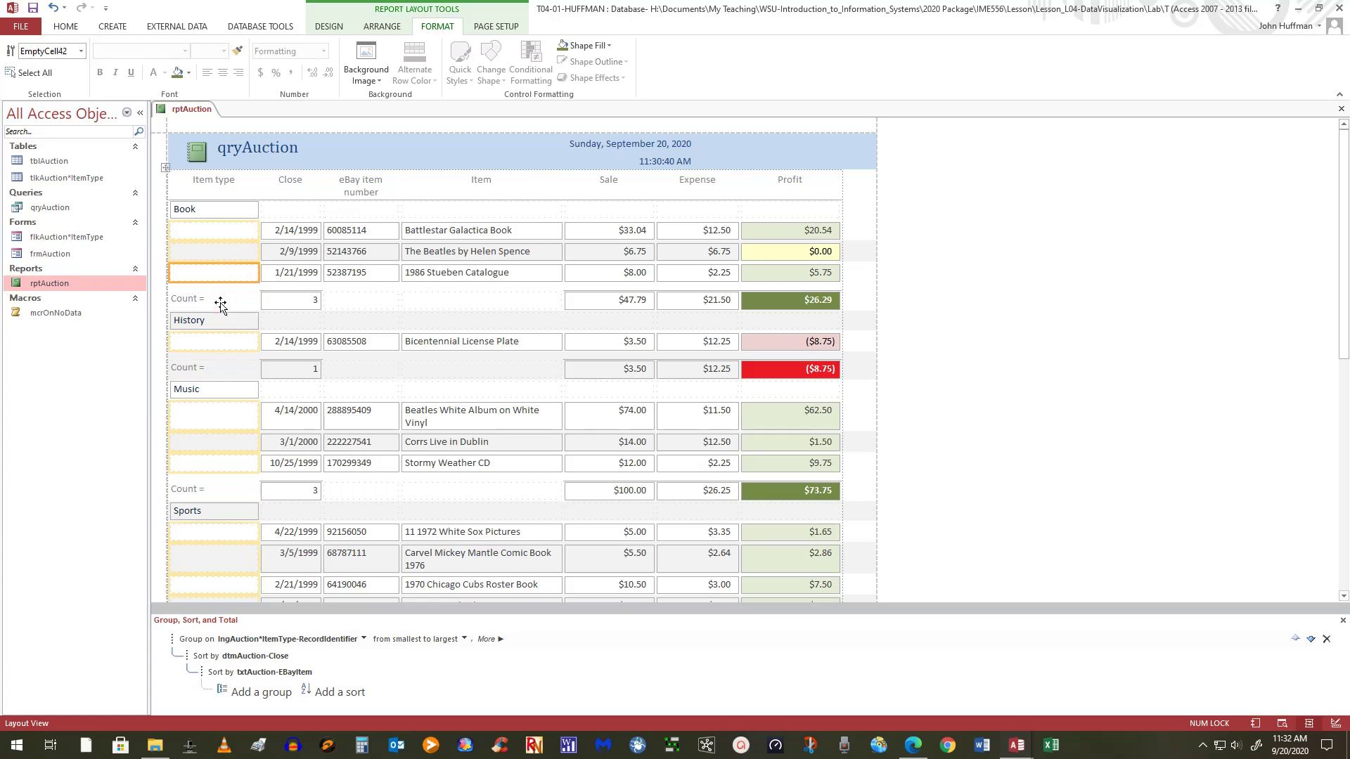
Step: Make the "Count =" group footer label bold and align it to the right, and deselect it
click(220, 301)
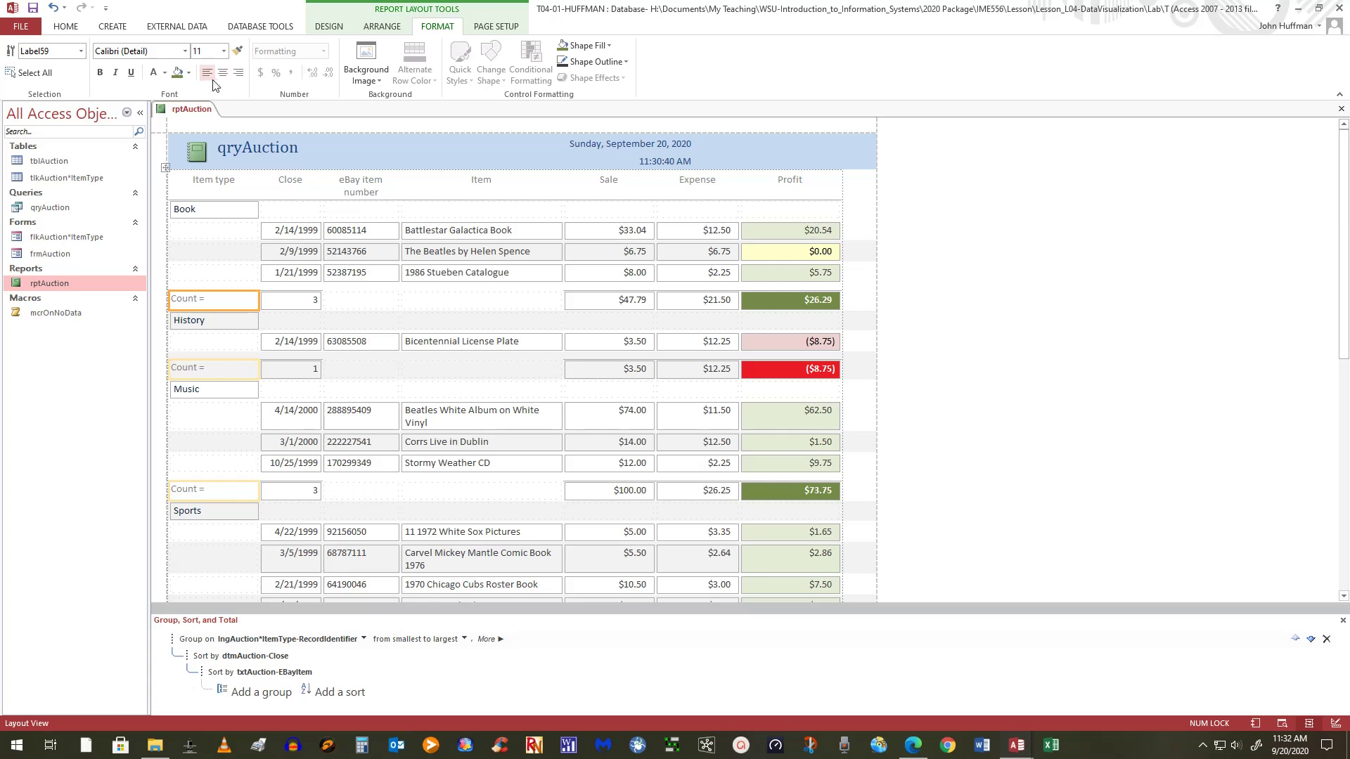
click(100, 72)
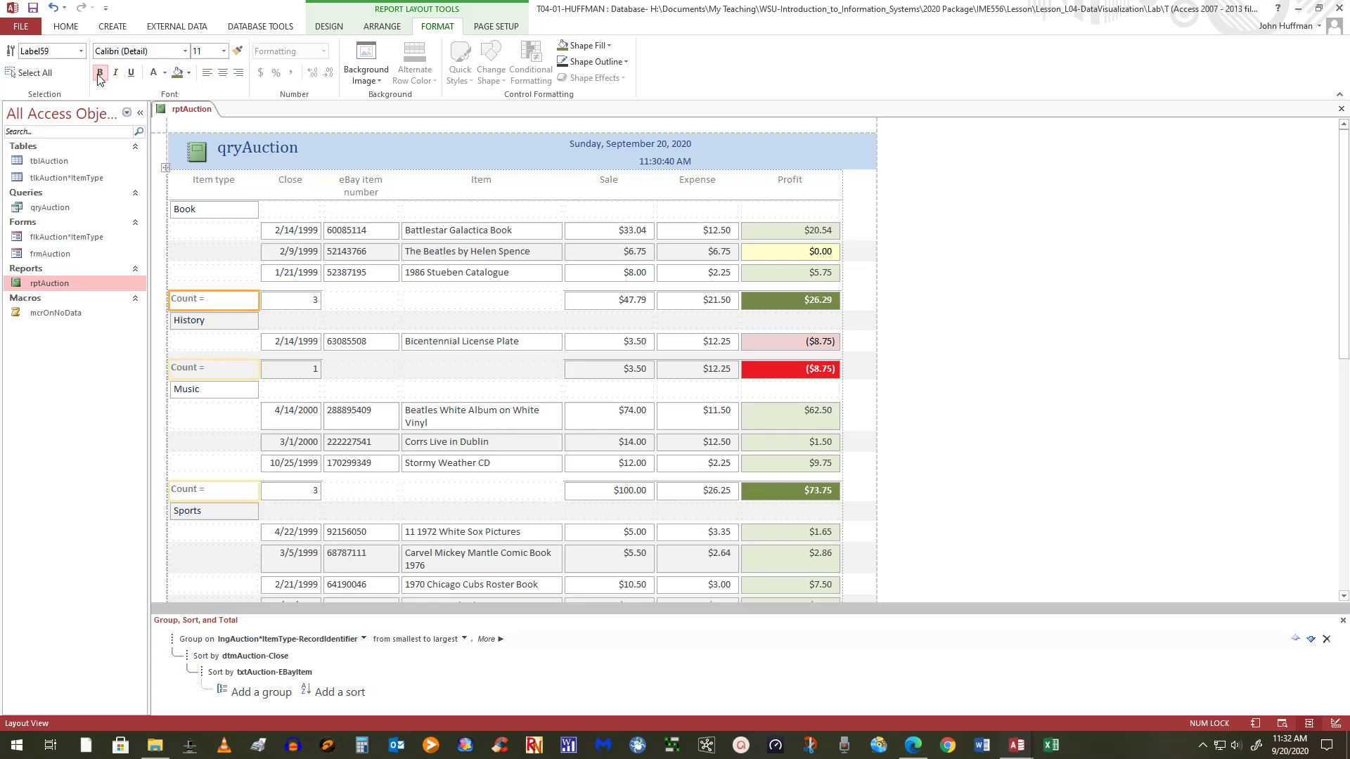
click(238, 73)
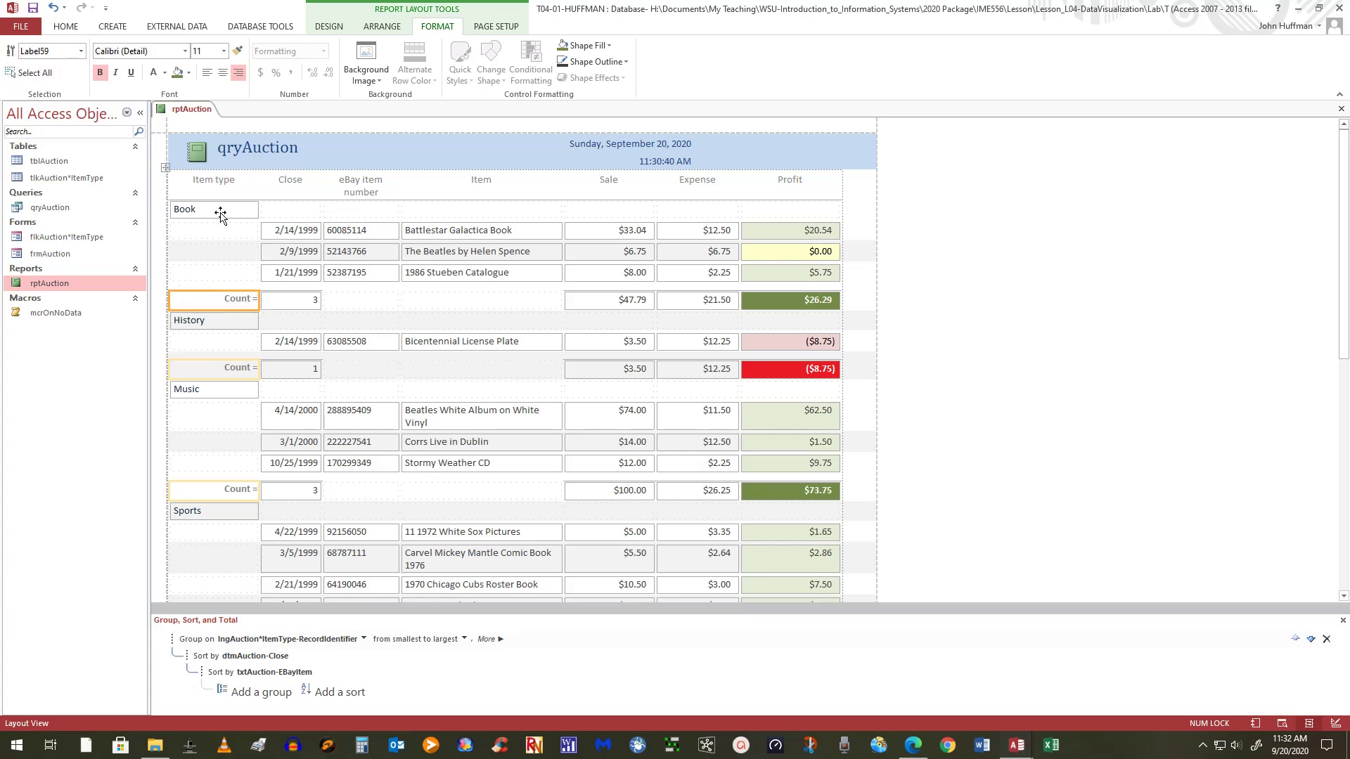
click(224, 300)
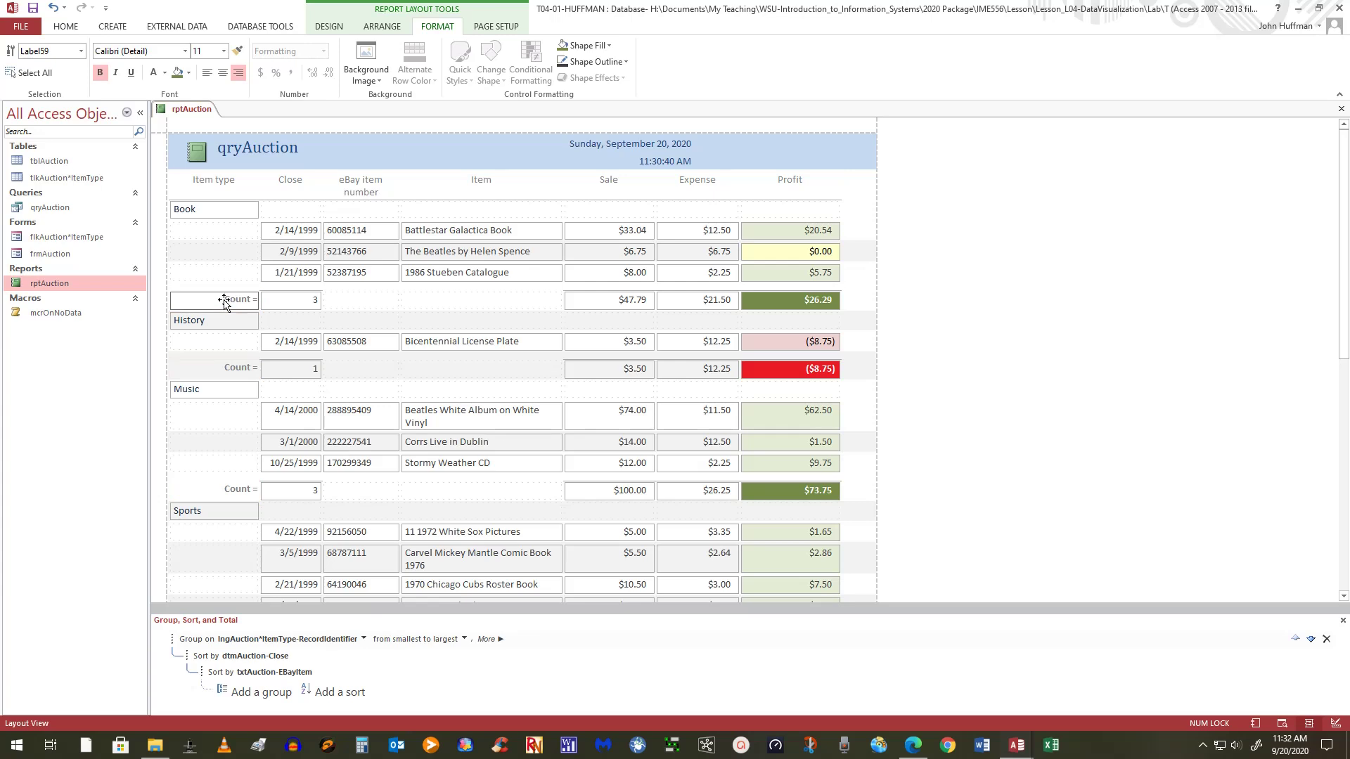
click(858, 300)
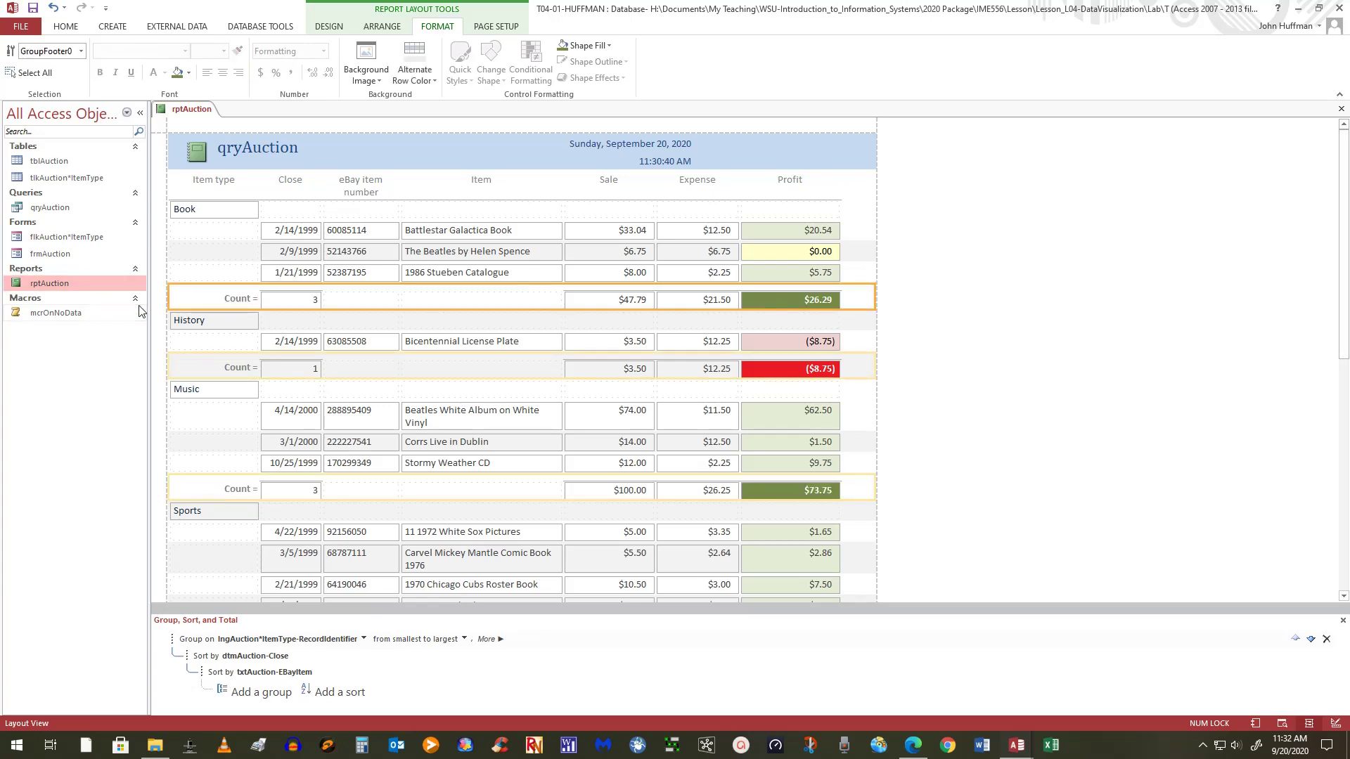
Step: In Design View, try to insert an item type field expression before "Count =" in the group footer label, and remove it again
click(196, 298)
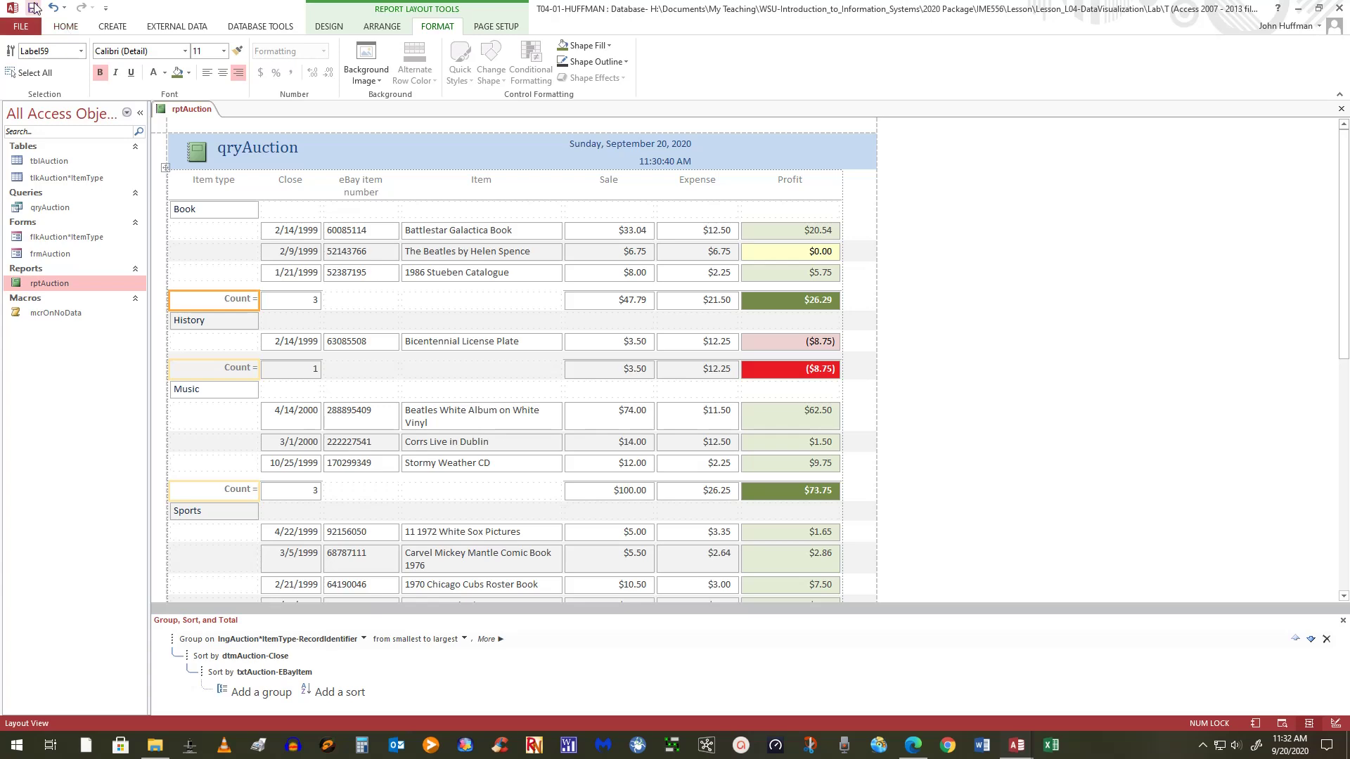
click(67, 28)
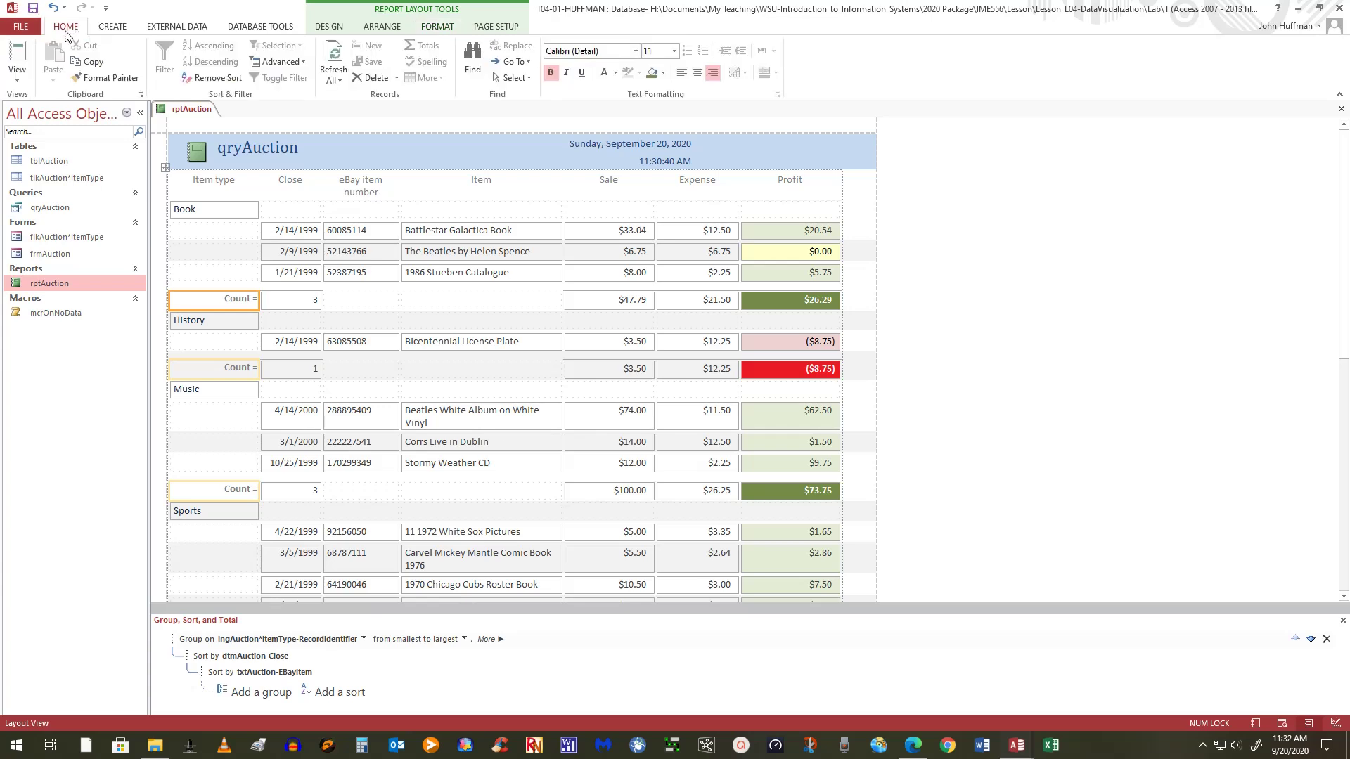
click(21, 81)
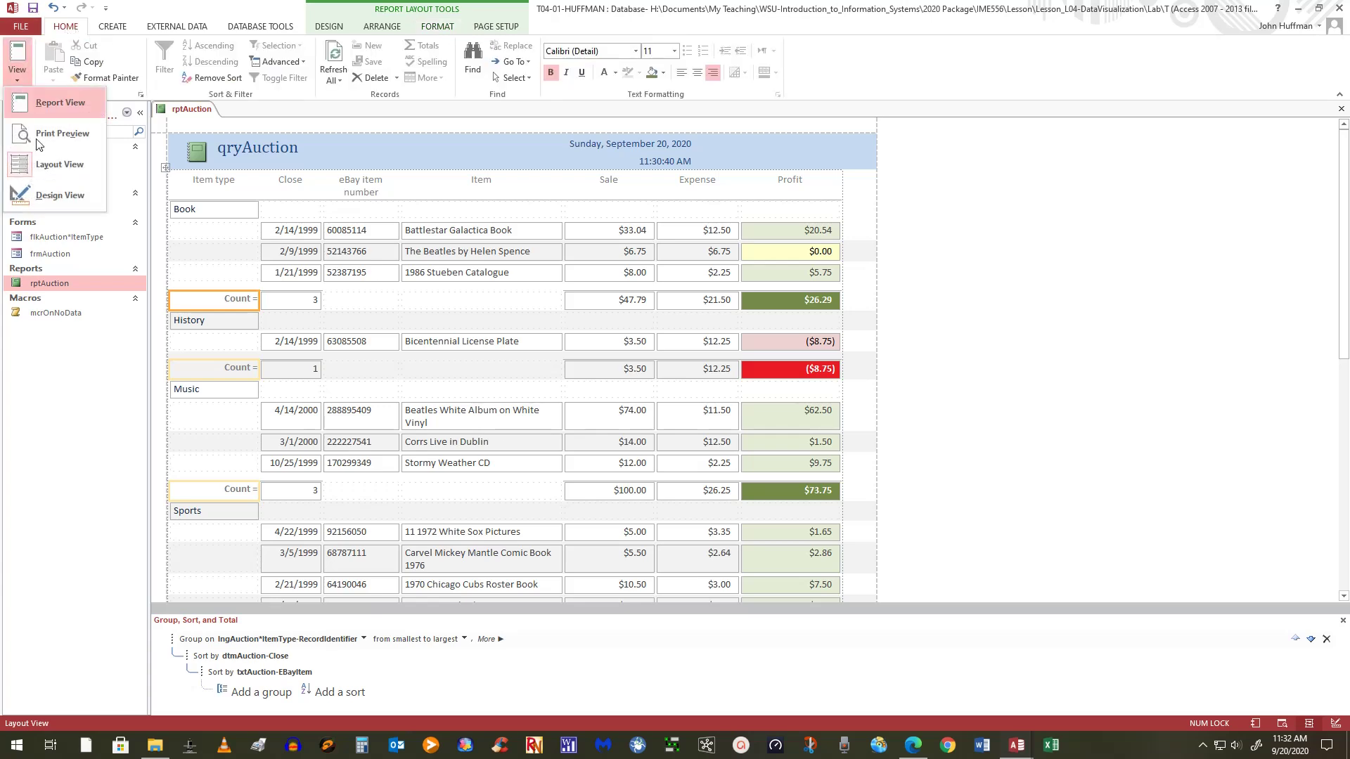
click(56, 194)
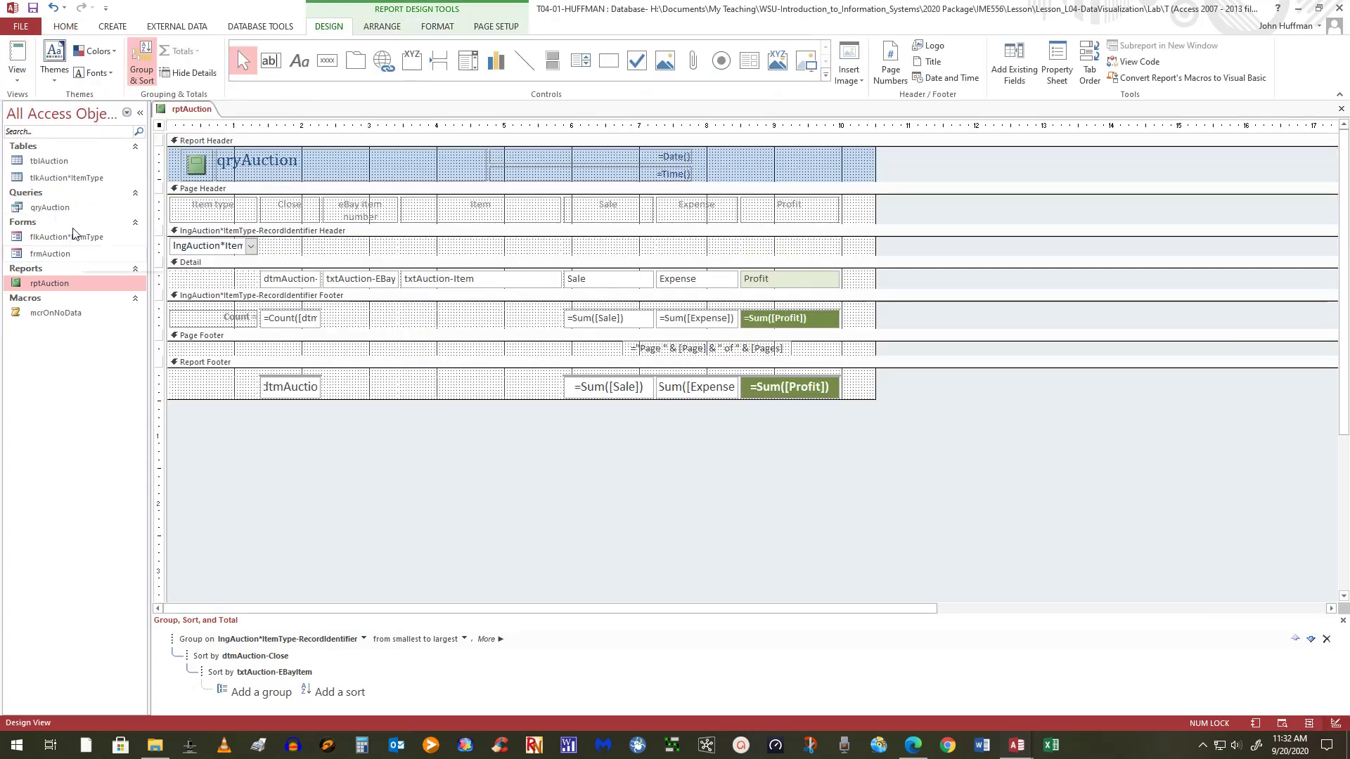
click(224, 319)
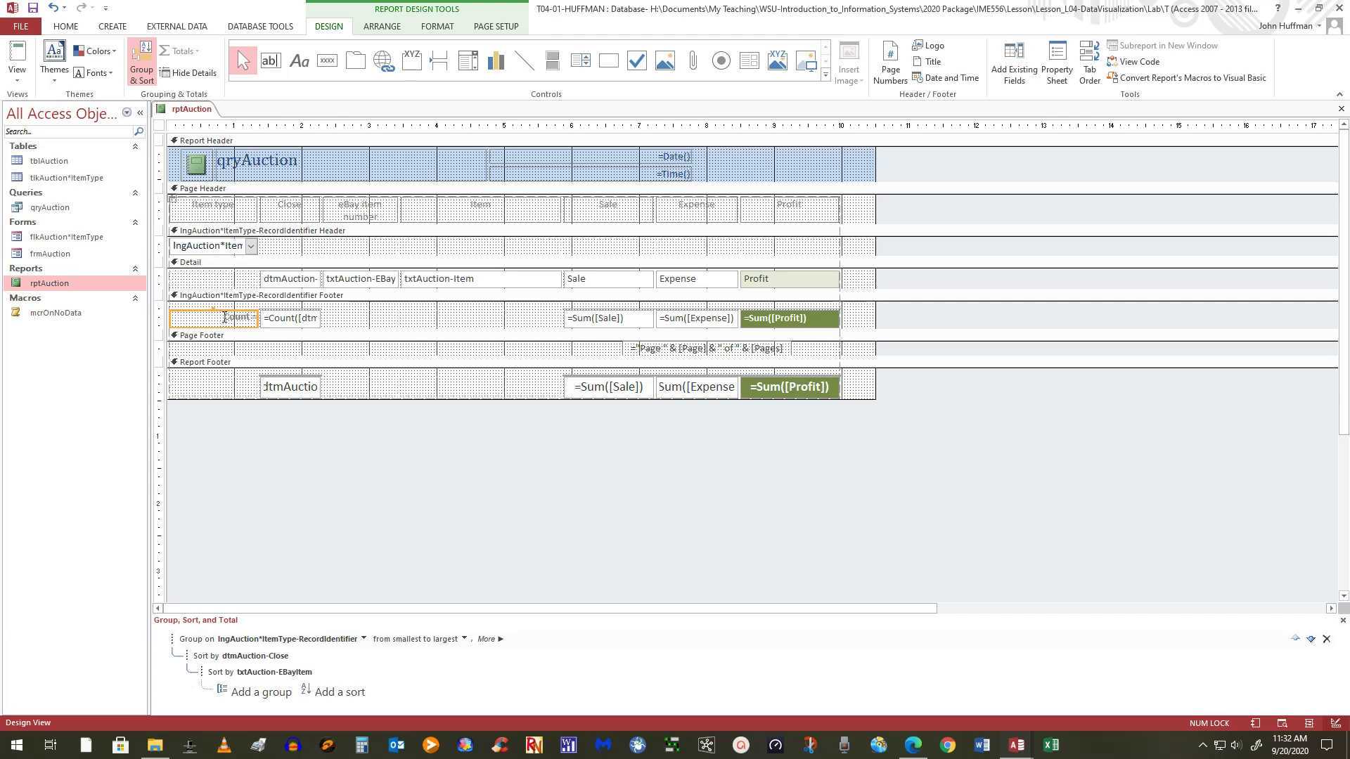
click(228, 432)
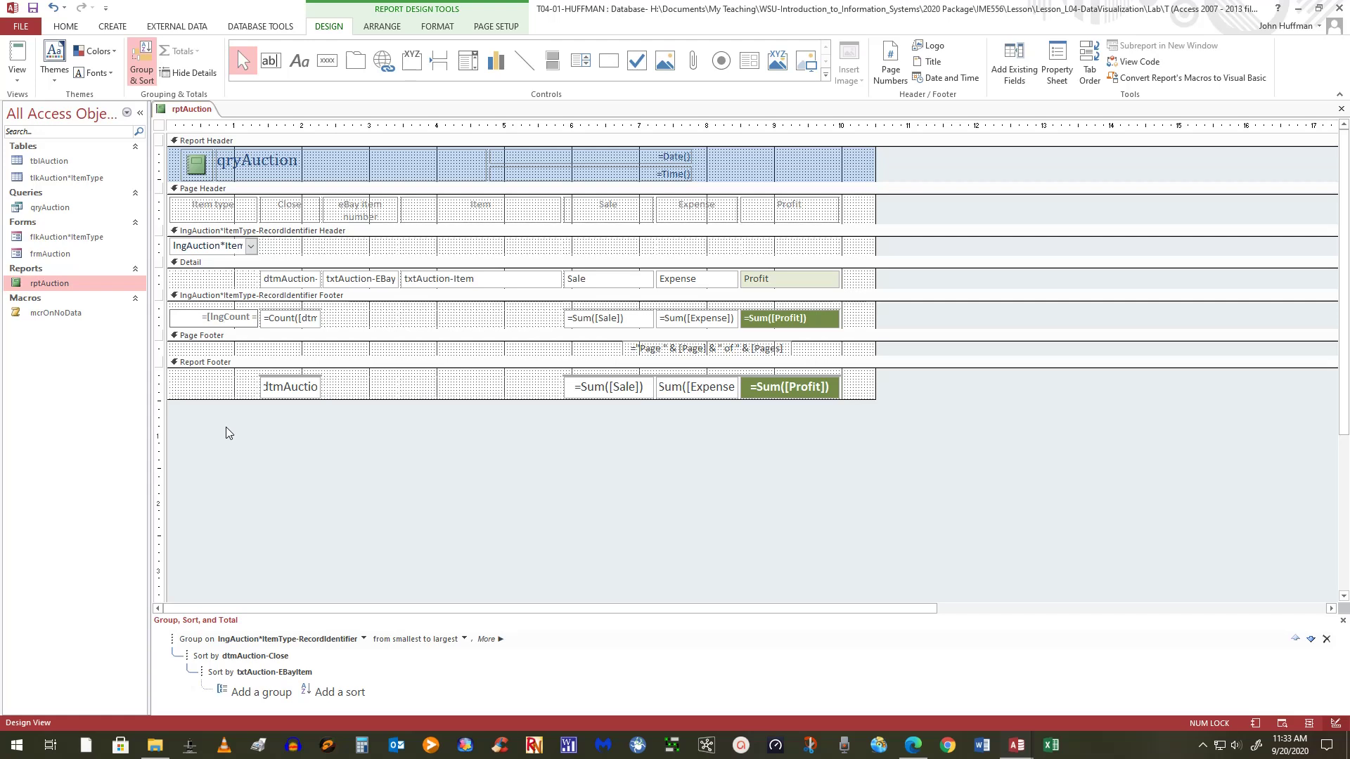
text(Auction)
key(BackSpace)
key(BackSpace)
key(BackSpace)
key(BackSpace)
key(BackSpace)
key(BackSpace)
key(BackSpace)
key(BackSpace)
key(BackSpace)
key(BackSpace)
key(BackSpace)
key(BackSpace)
click(271, 494)
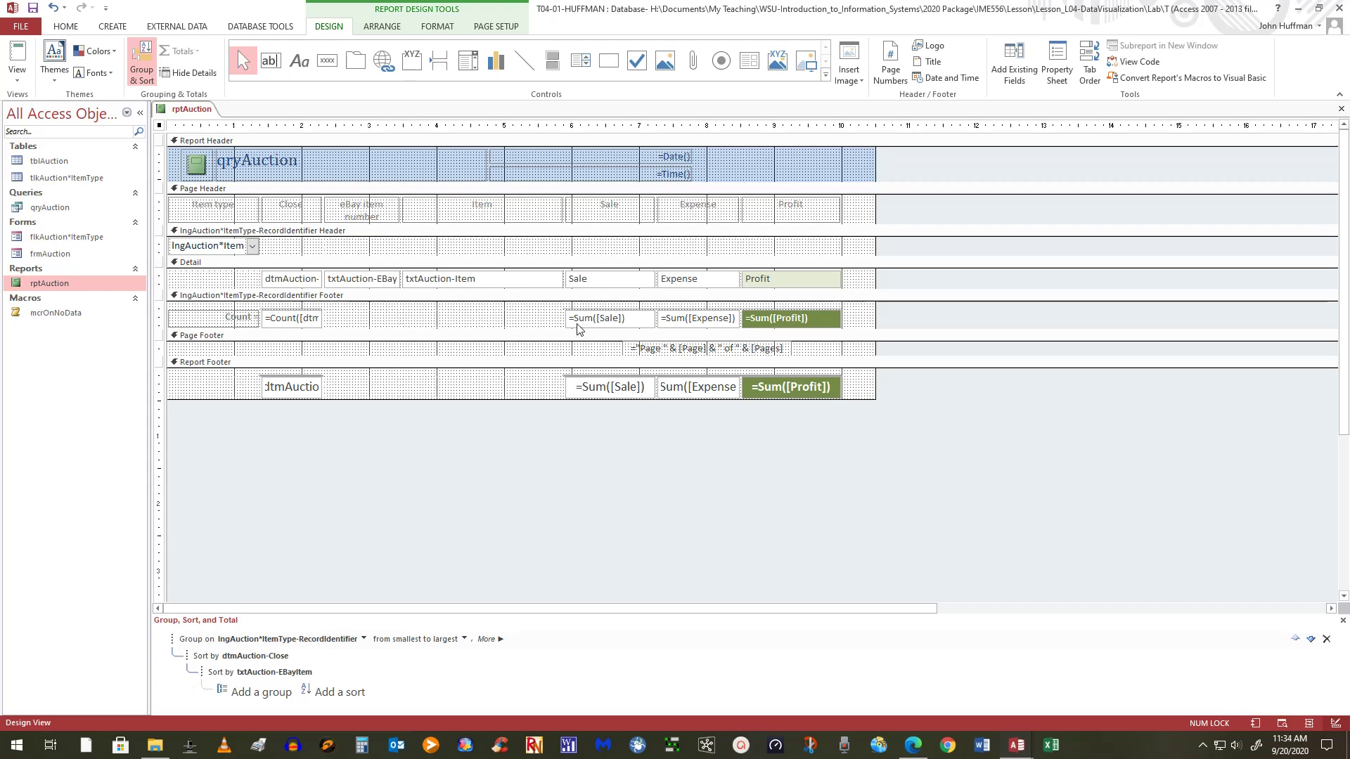
Step: In Layout View, change the group footer's "Count =" label to "Group count ="
click(19, 80)
click(36, 168)
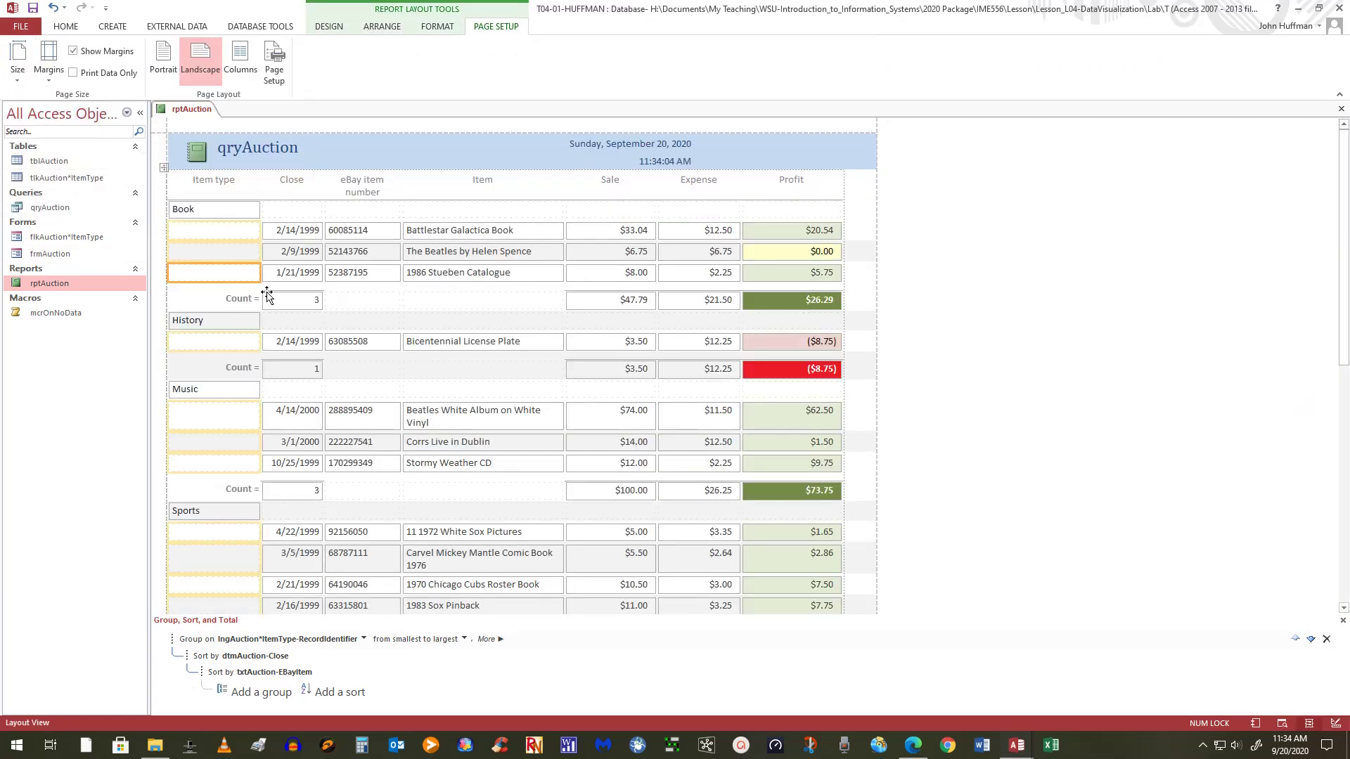
click(239, 301)
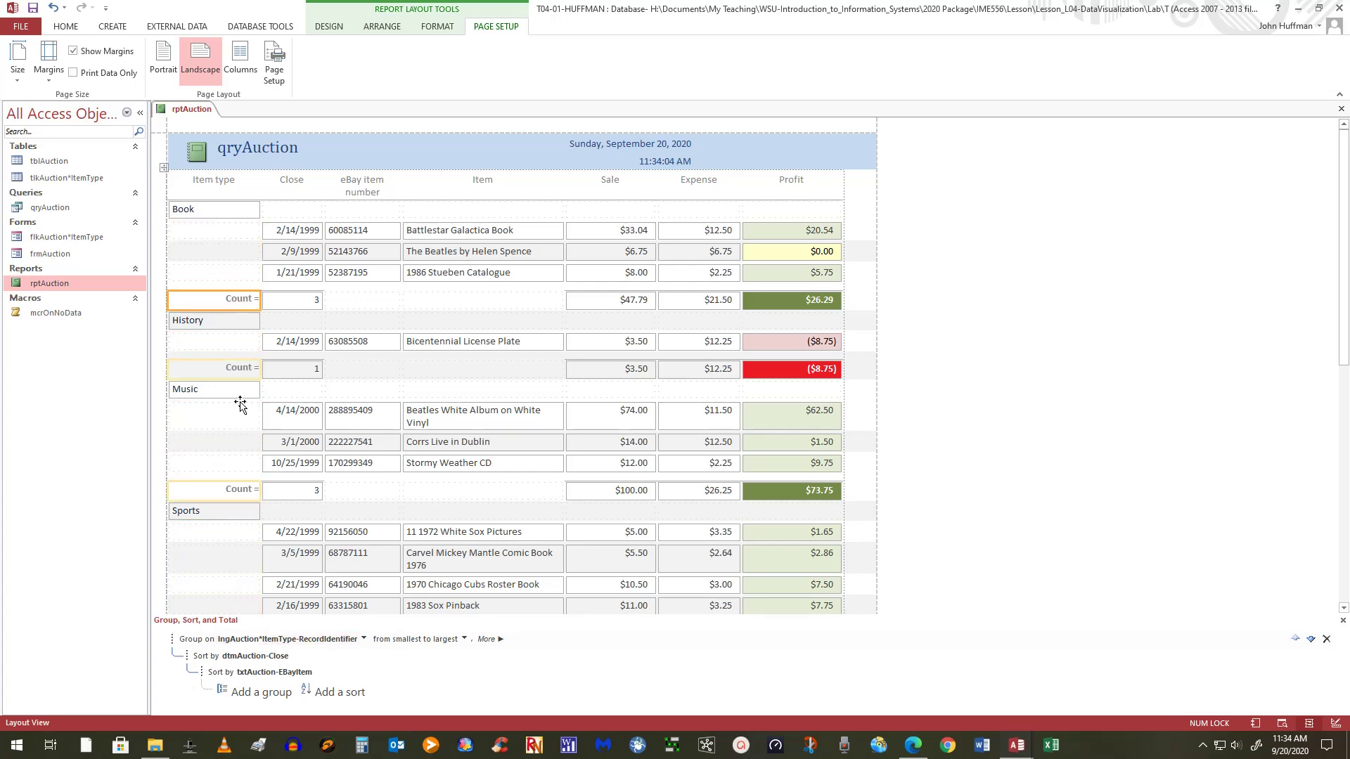
click(228, 302)
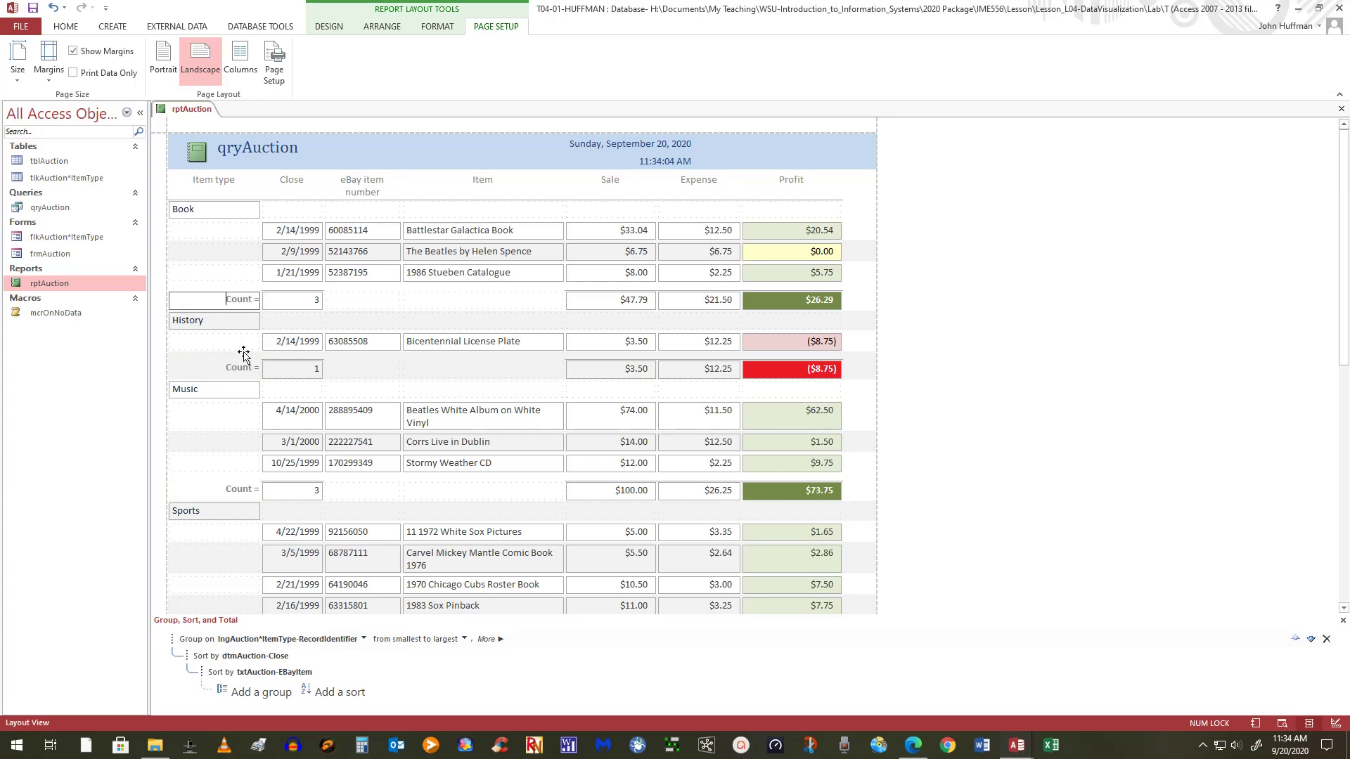
text(Grou[ c)
key(Delete)
click(1004, 328)
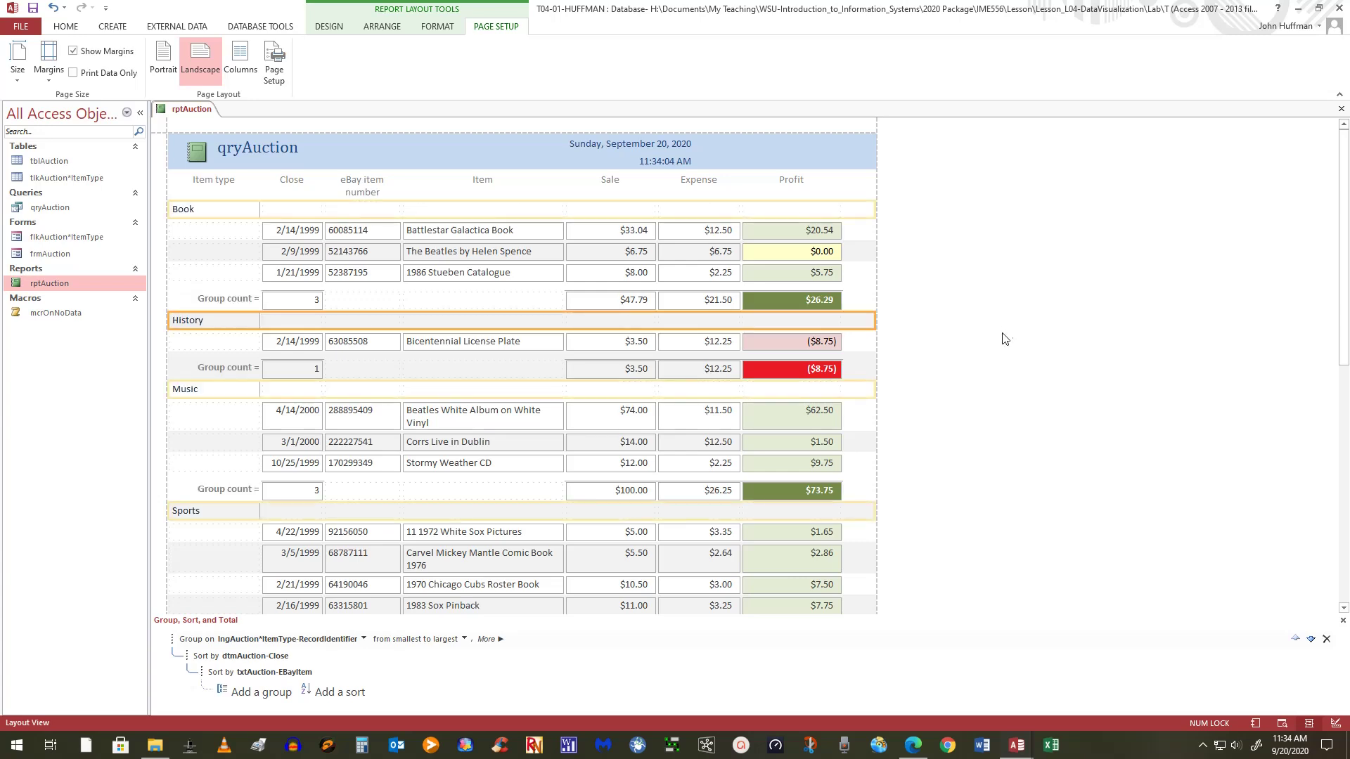
Step: Add the label "Totals =" in the group footer cell under Item, in bold and aligned right
click(506, 302)
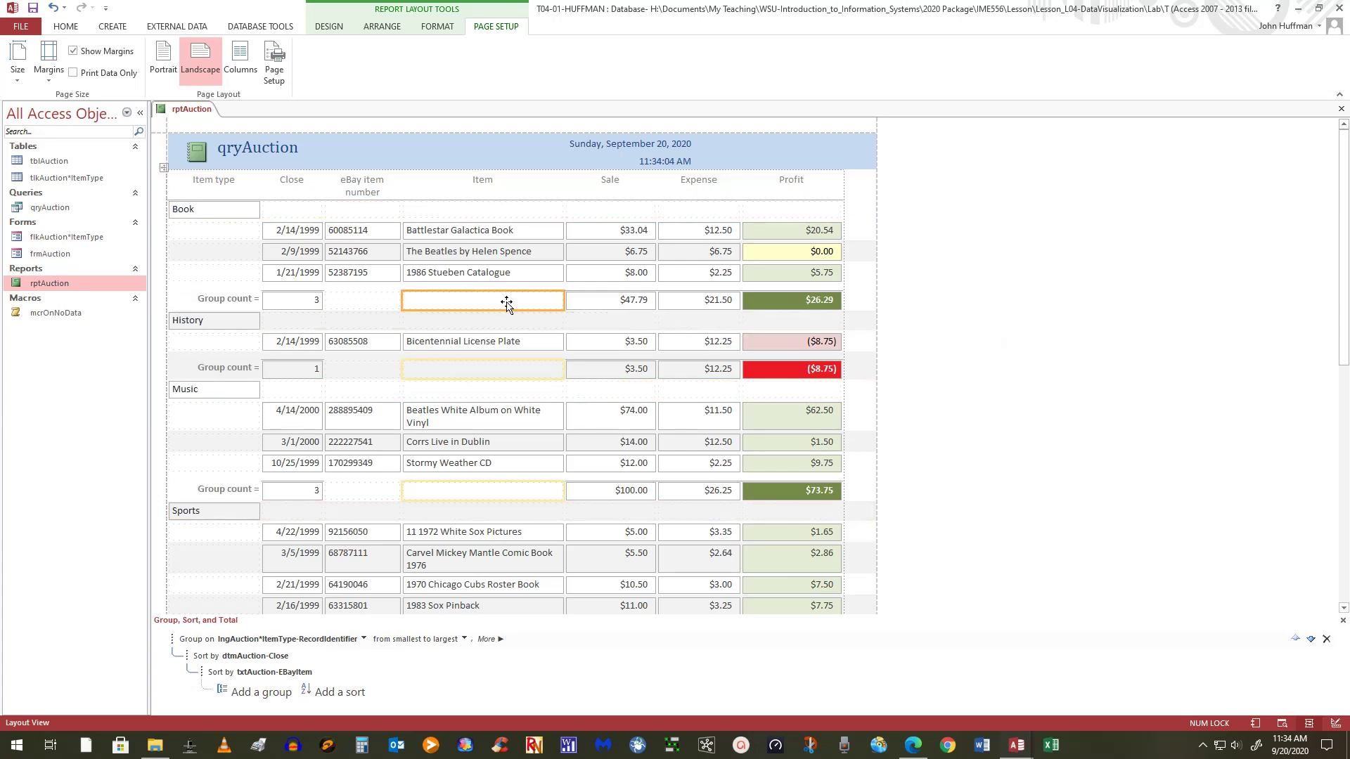
click(506, 302)
text(Totals =)
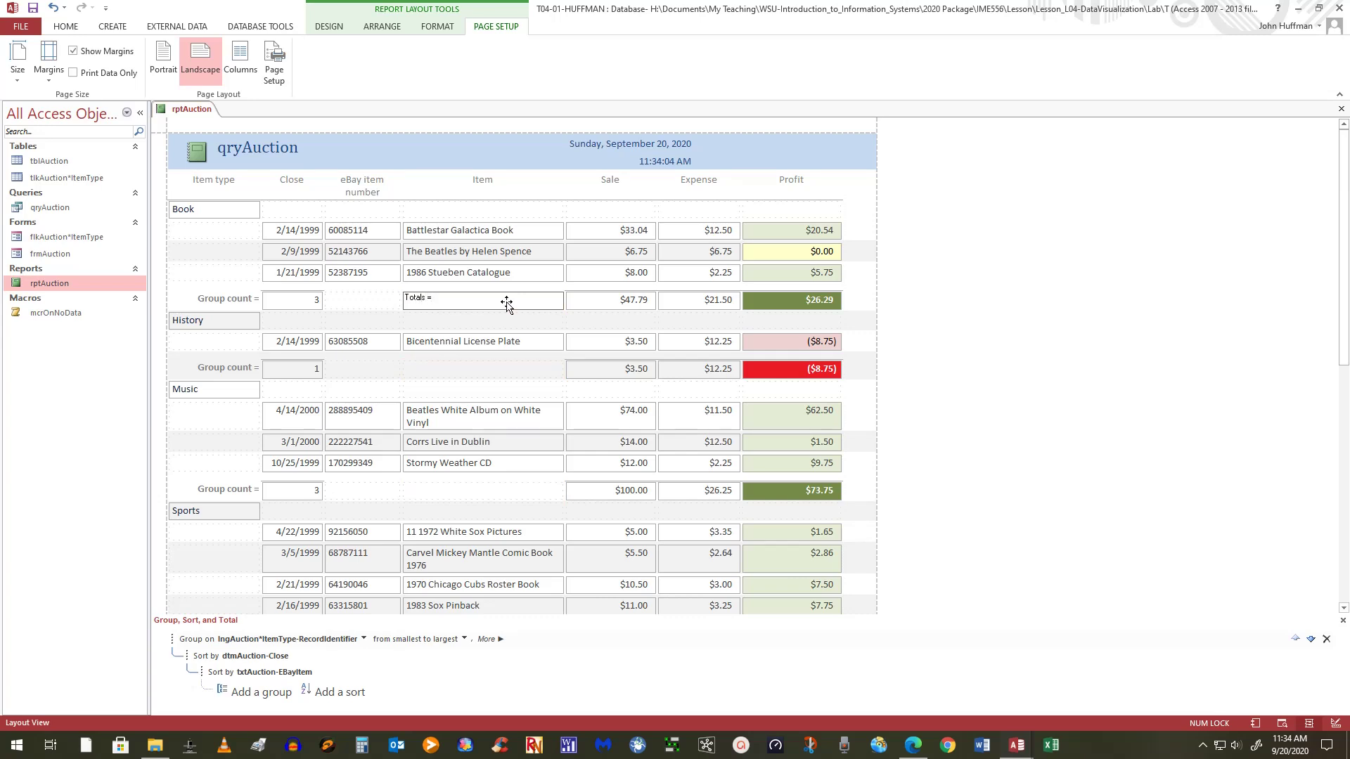
key(Return)
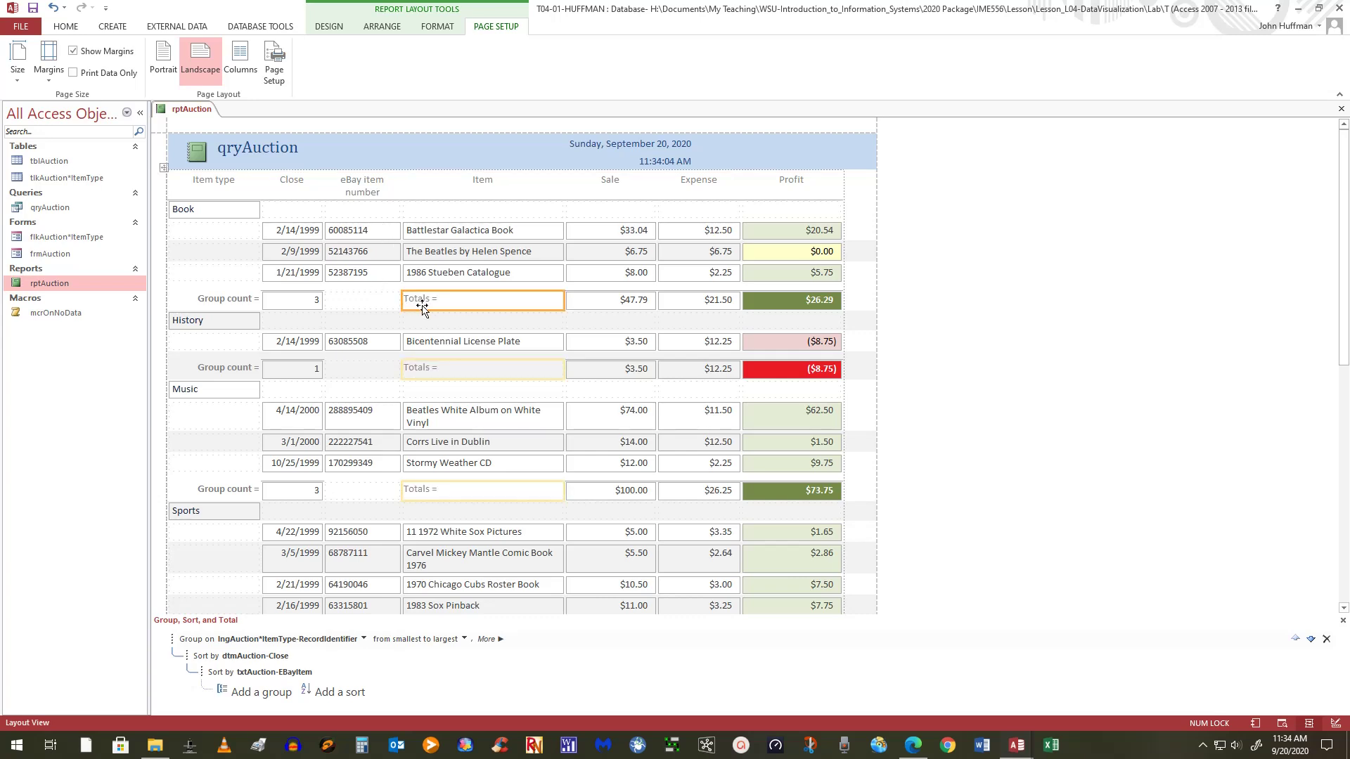
click(62, 24)
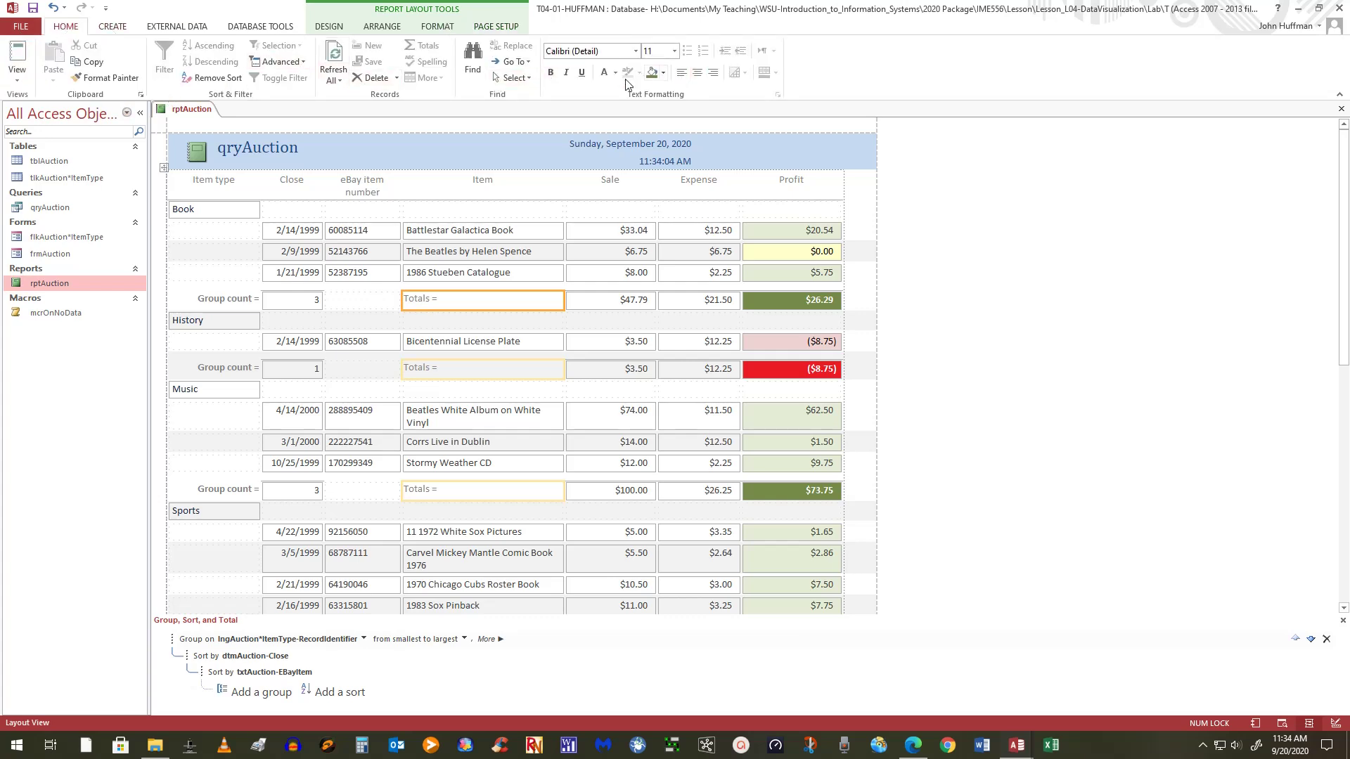
click(551, 79)
click(712, 79)
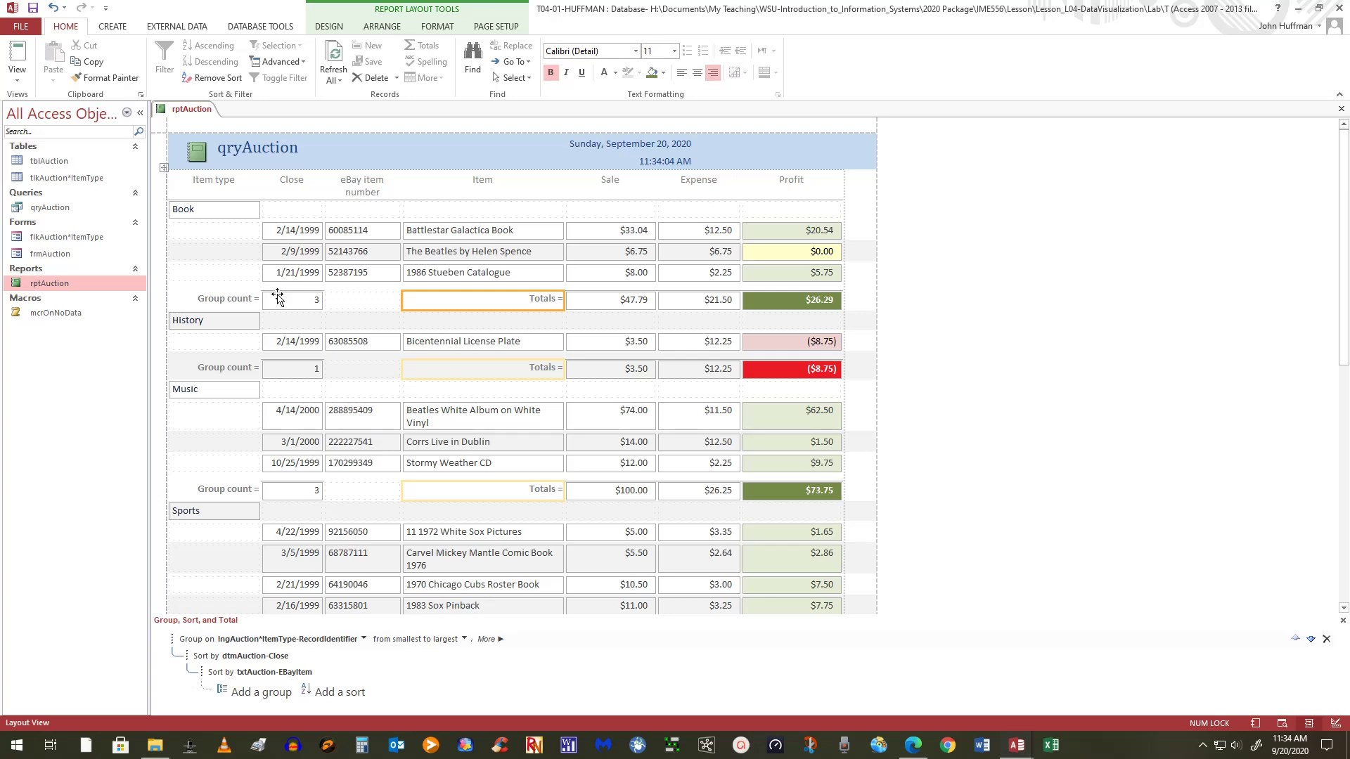
click(211, 298)
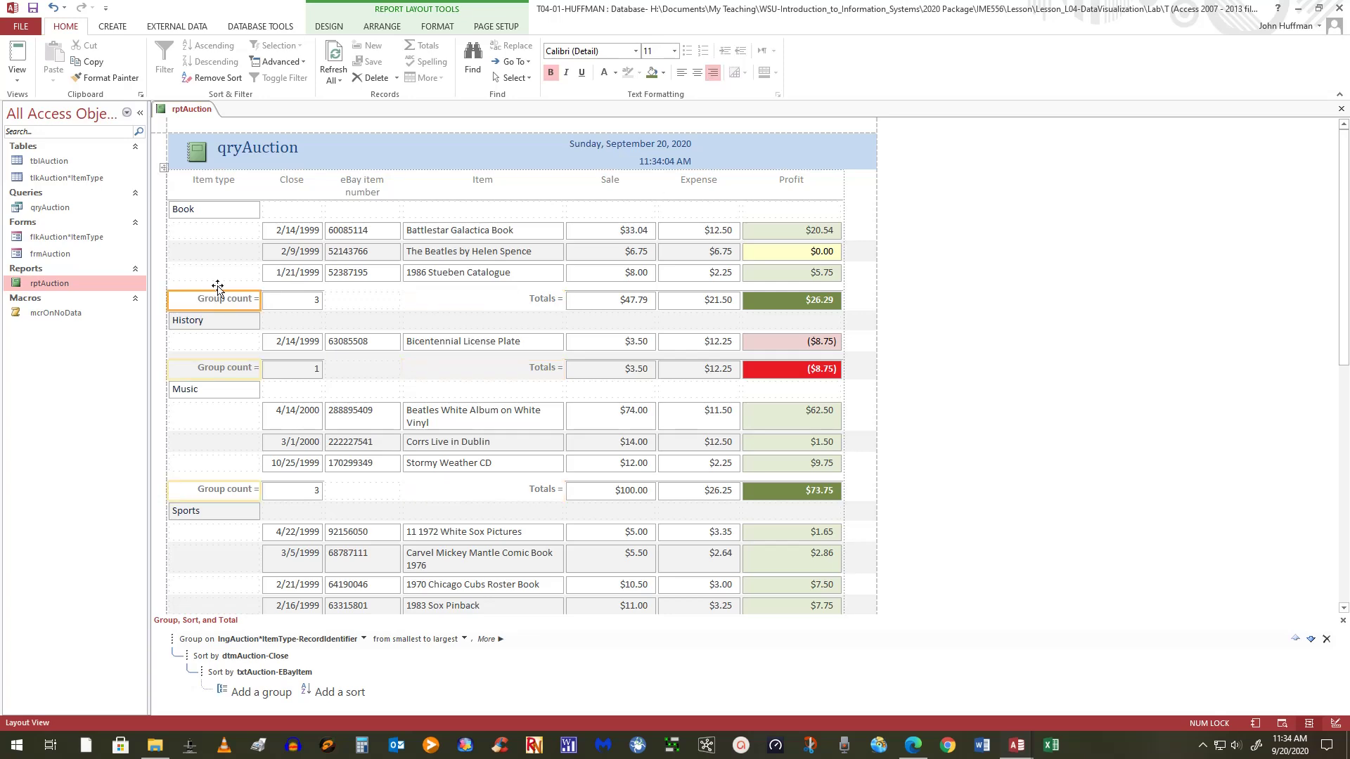
click(713, 72)
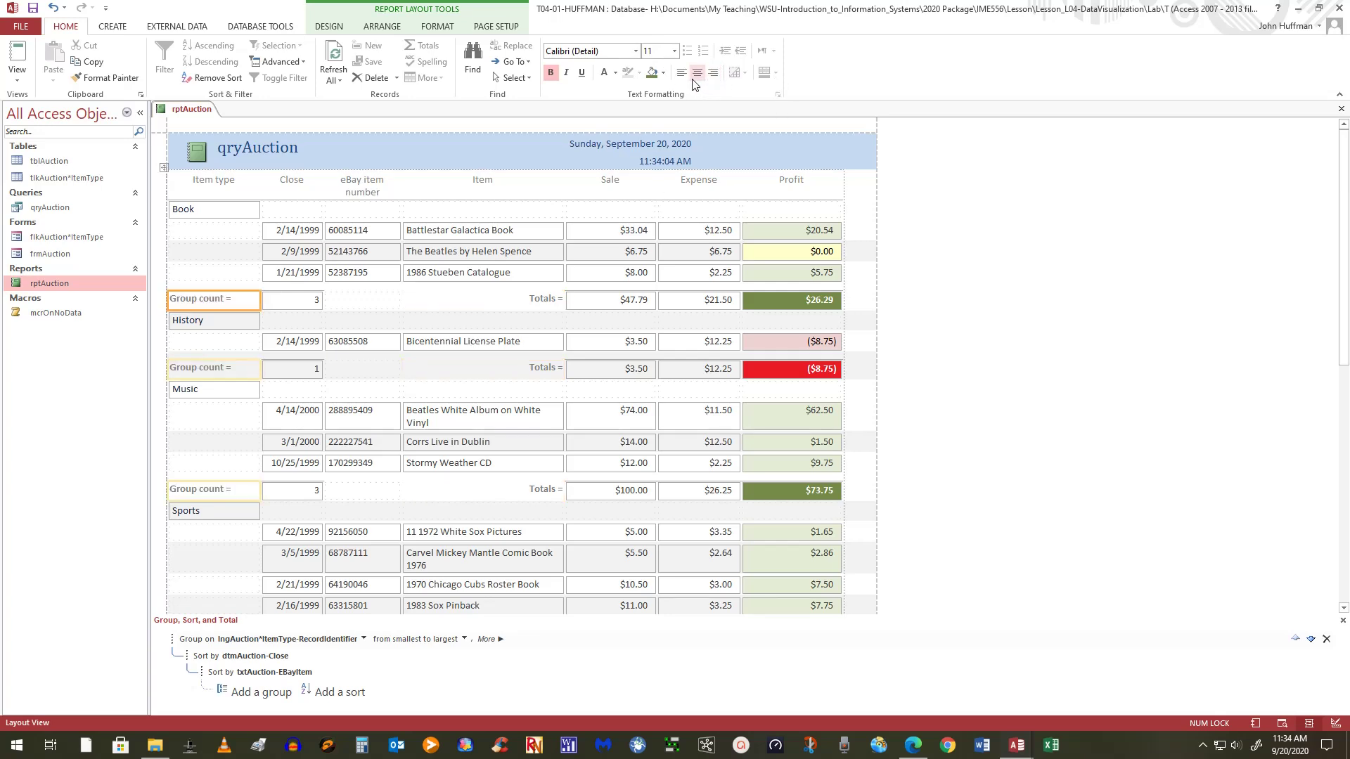
click(712, 71)
click(1079, 385)
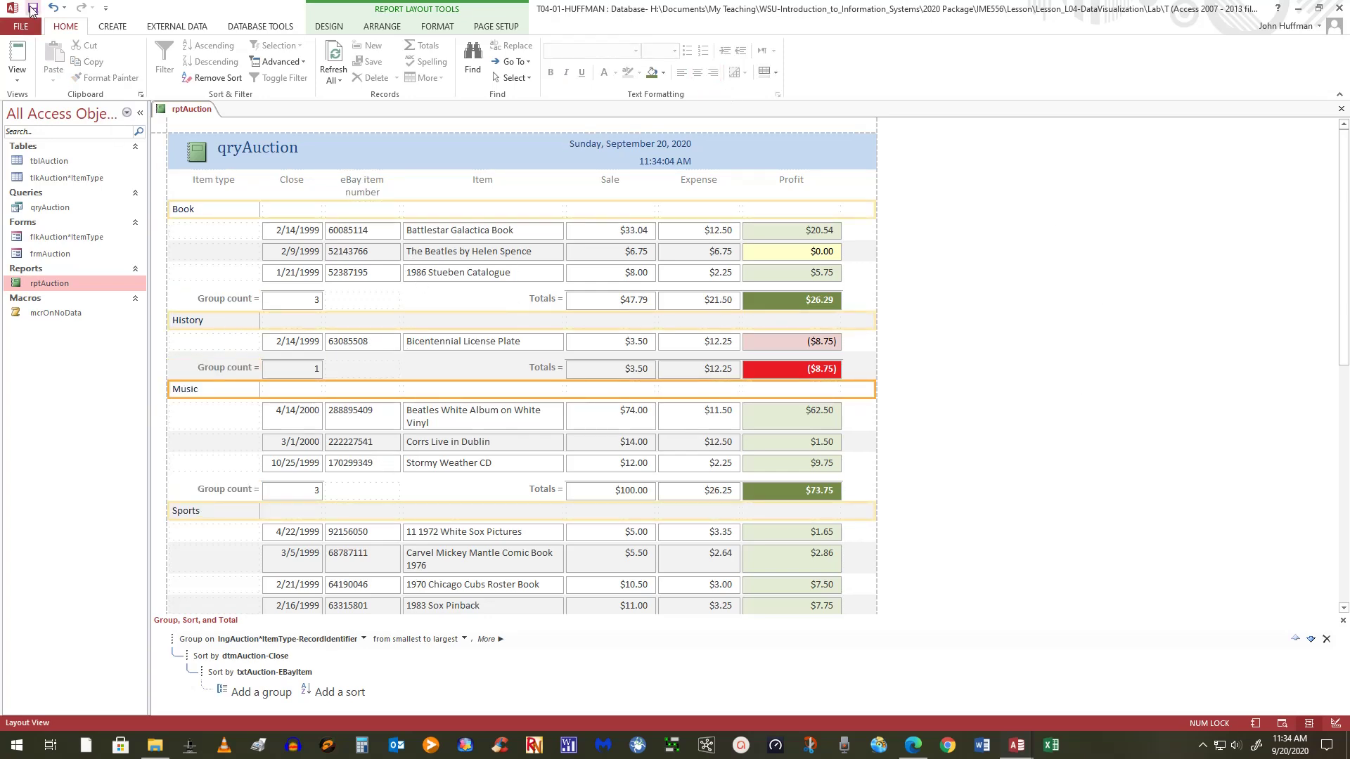
Step: Check the report in Report View, and in Design View change the report header title to "Auction"
click(18, 56)
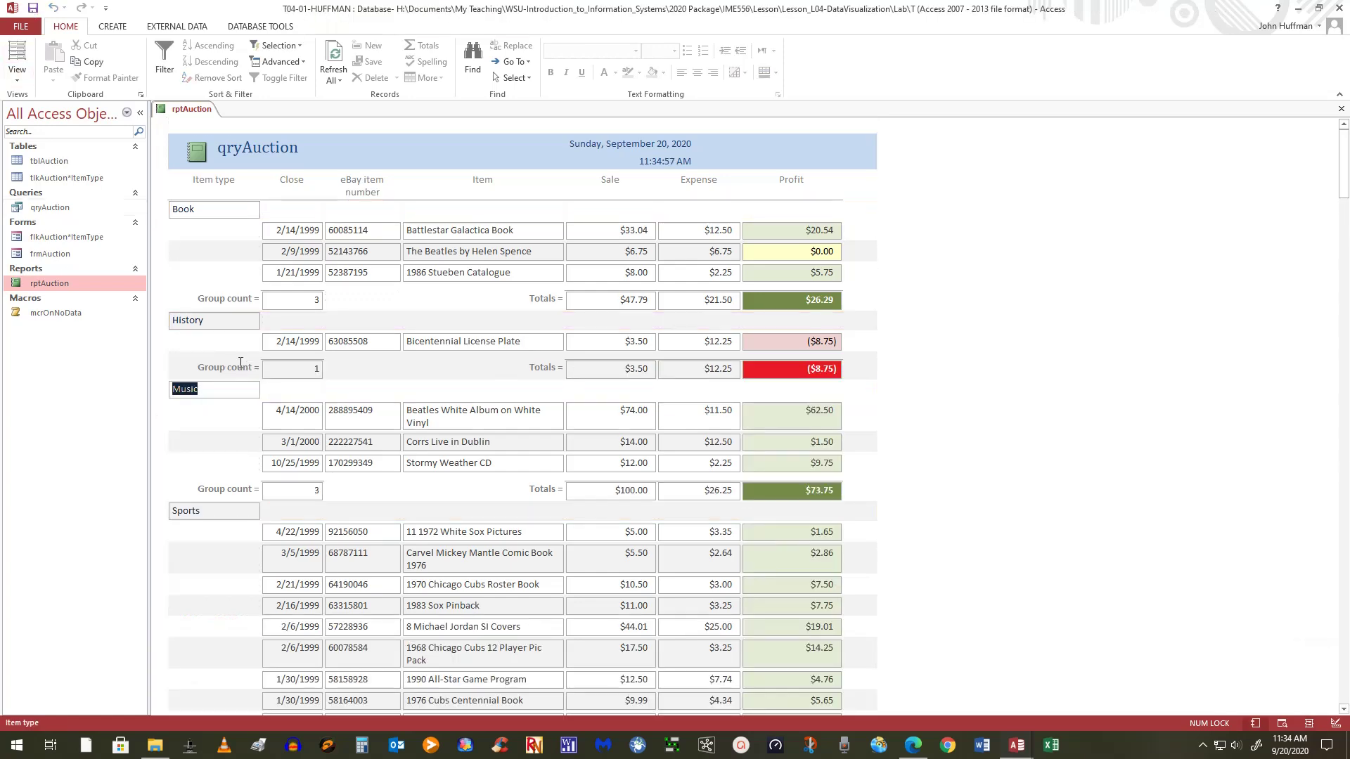
click(17, 78)
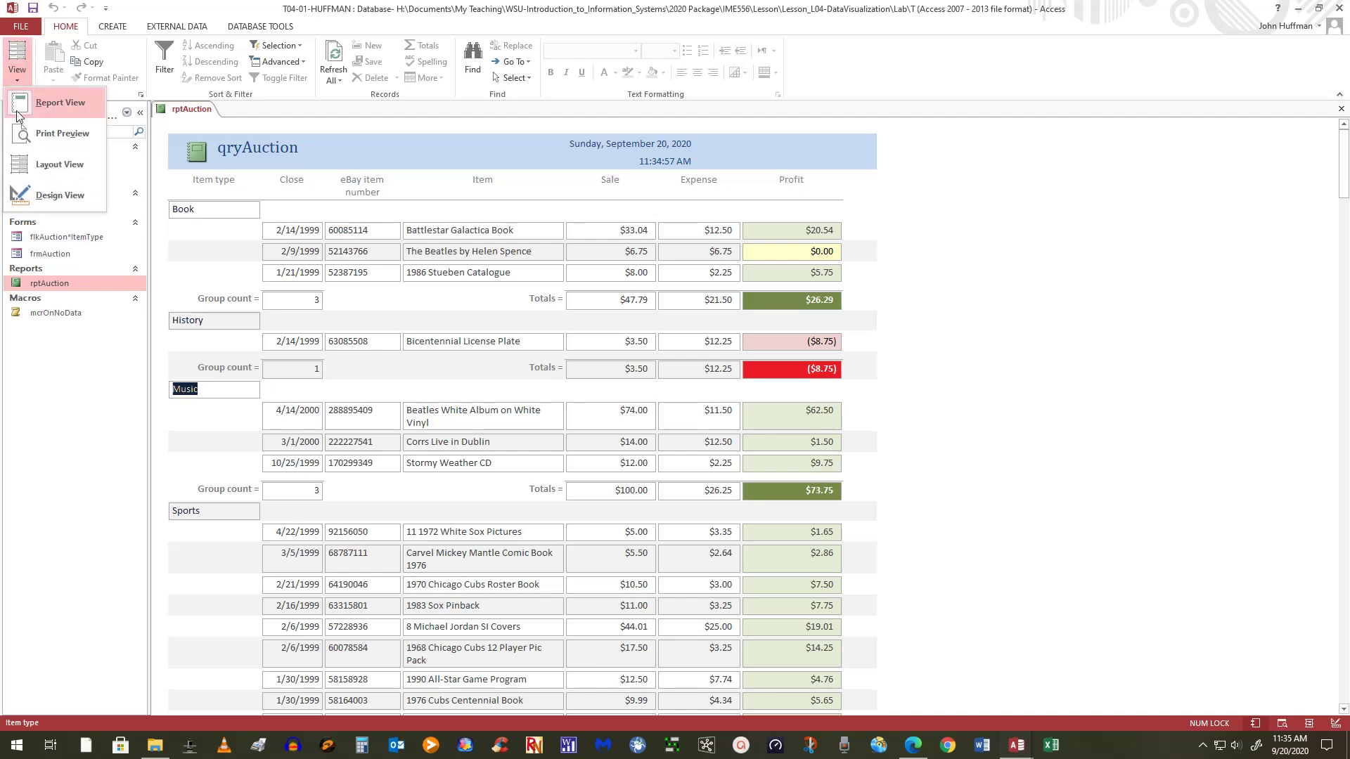
click(59, 194)
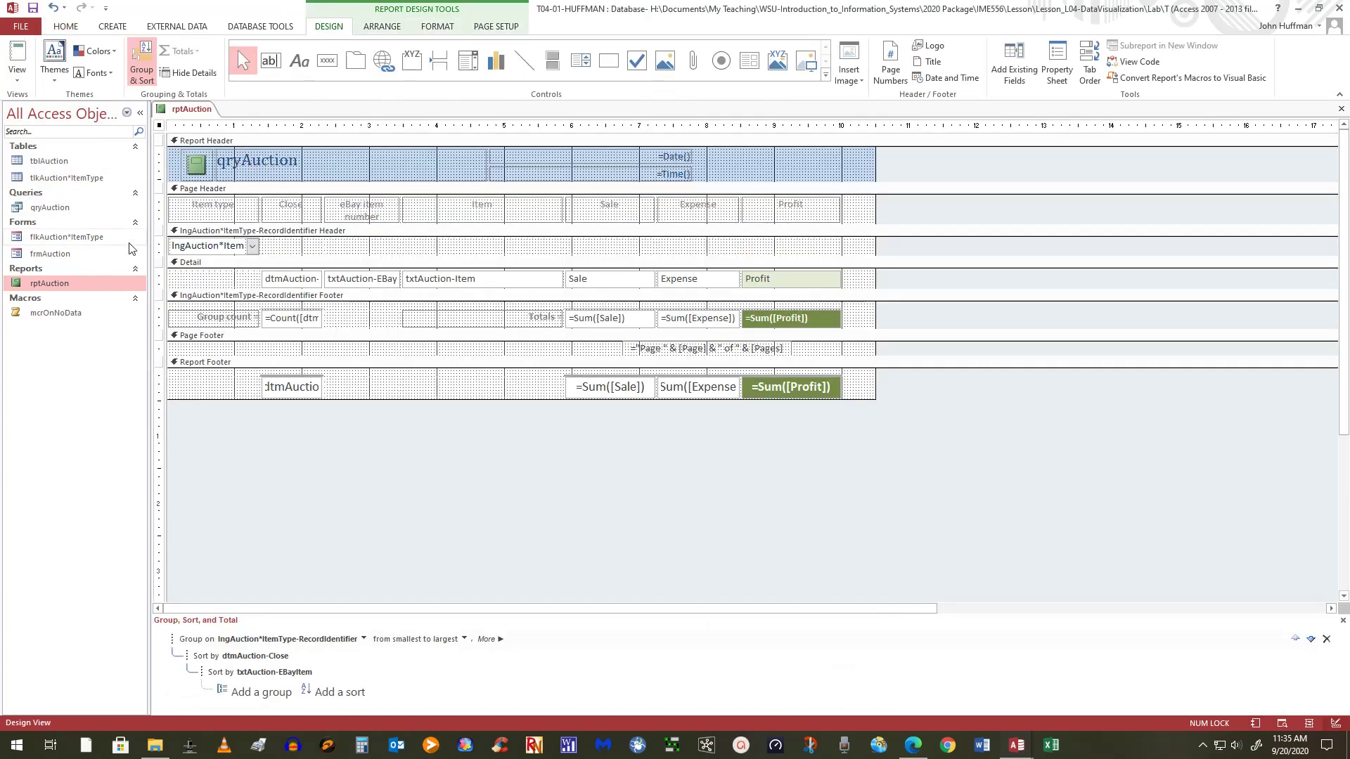
click(277, 160)
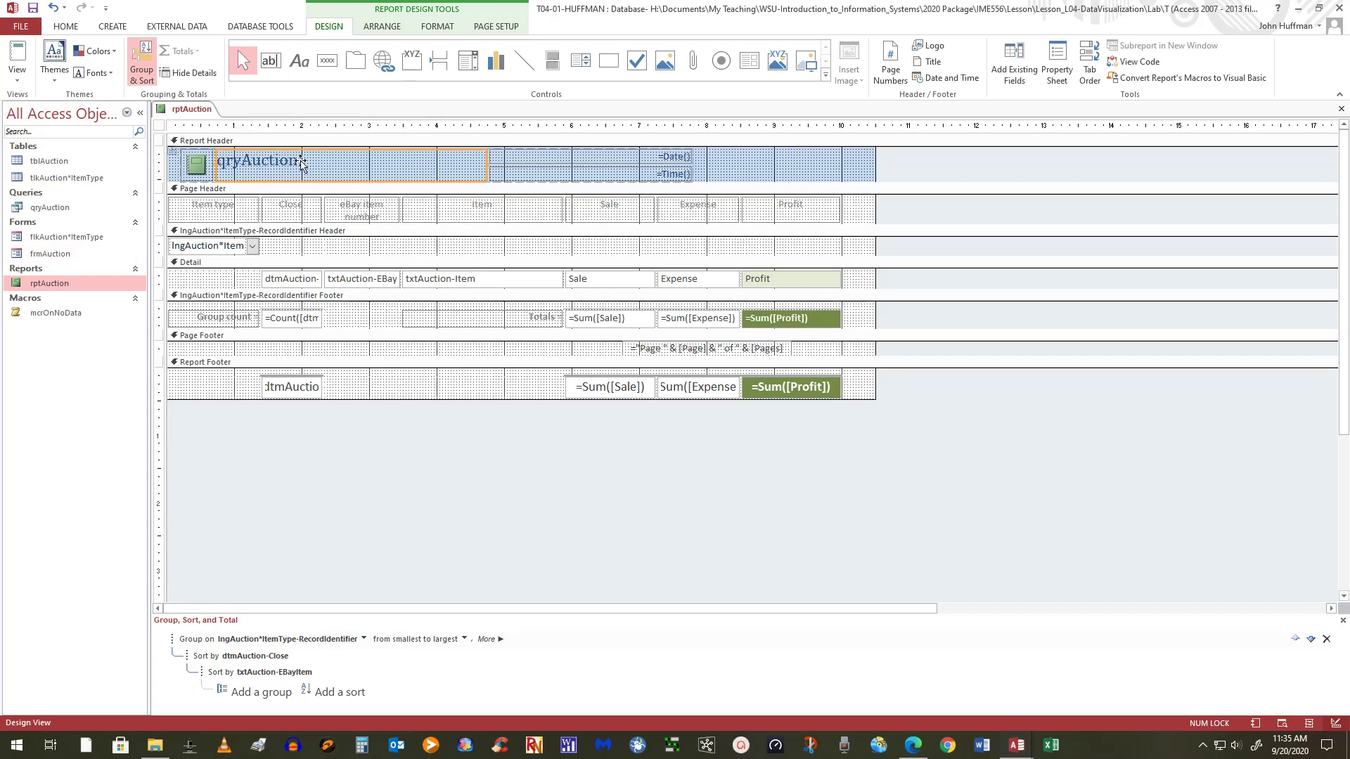
click(300, 160)
drag(300, 160, 218, 160)
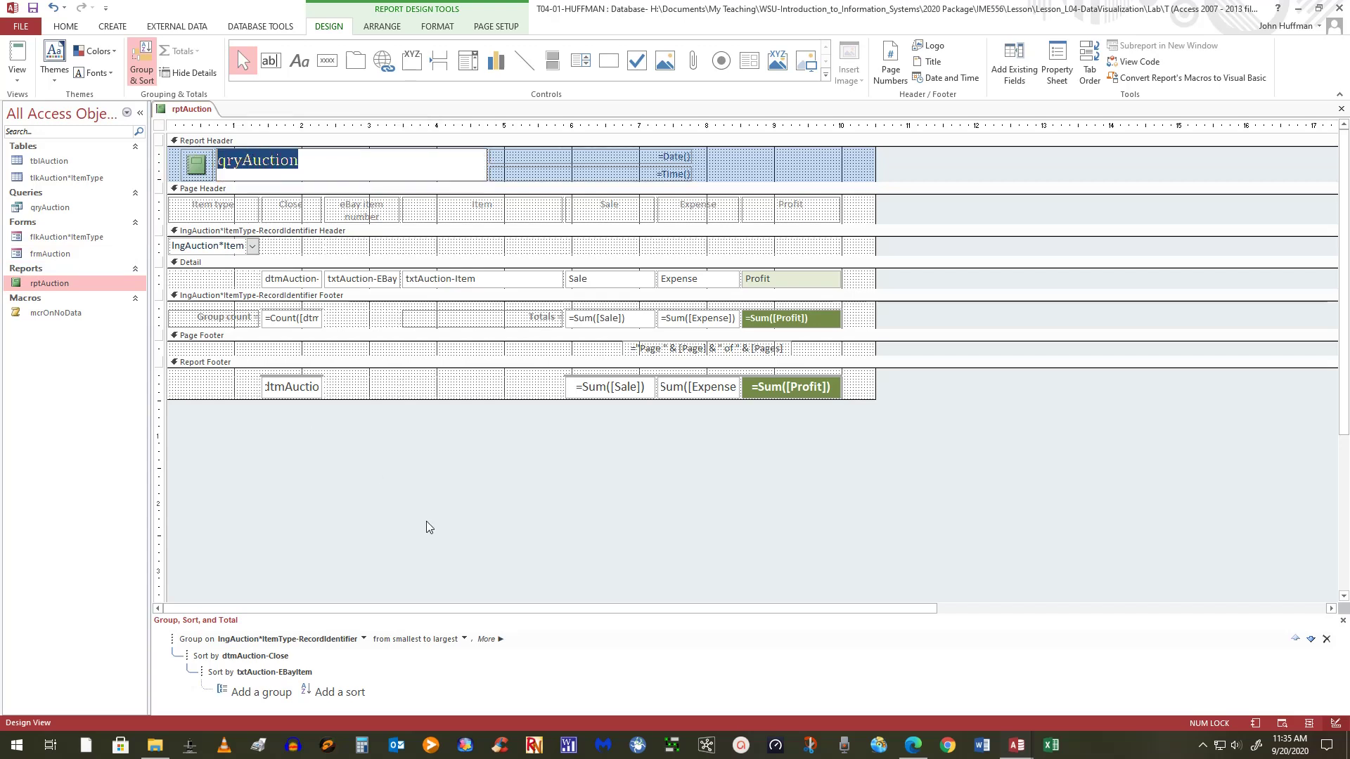
text(Au)
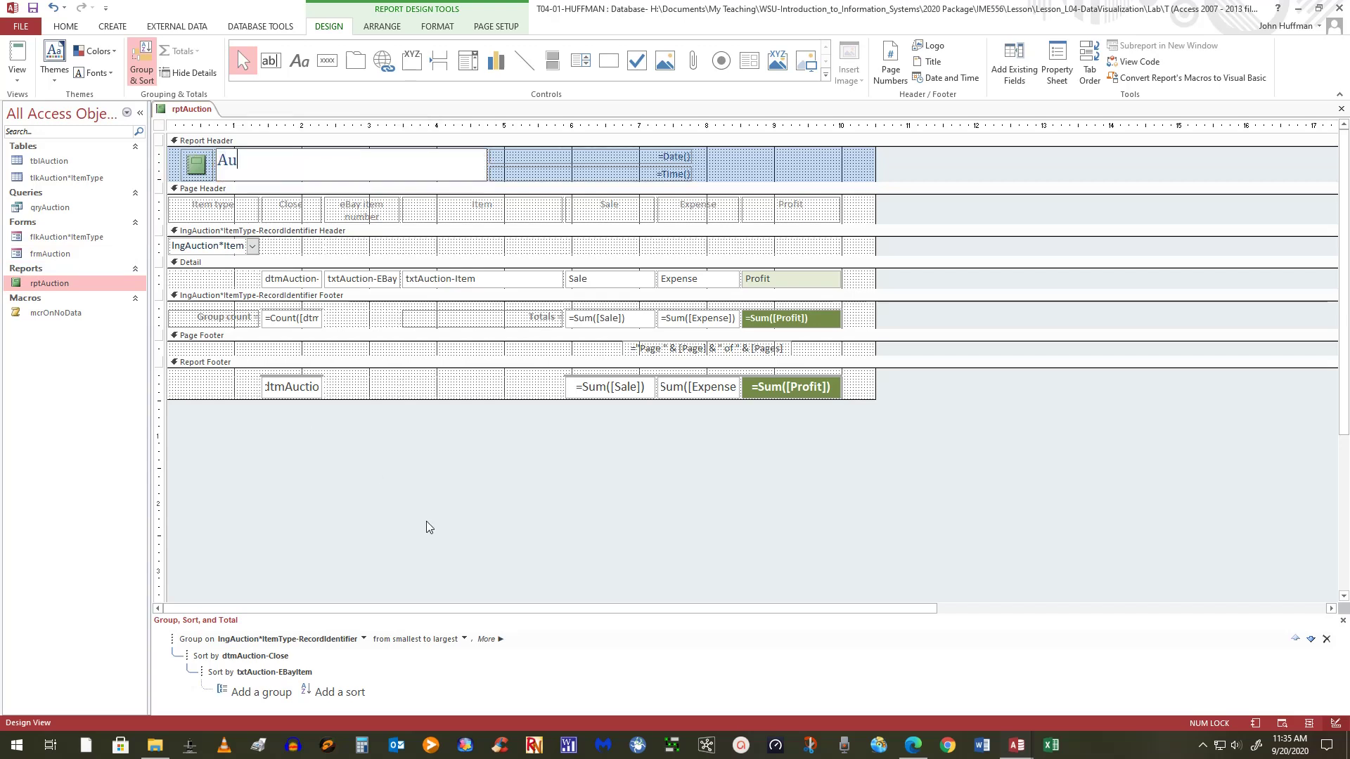
text(ction)
key(Return)
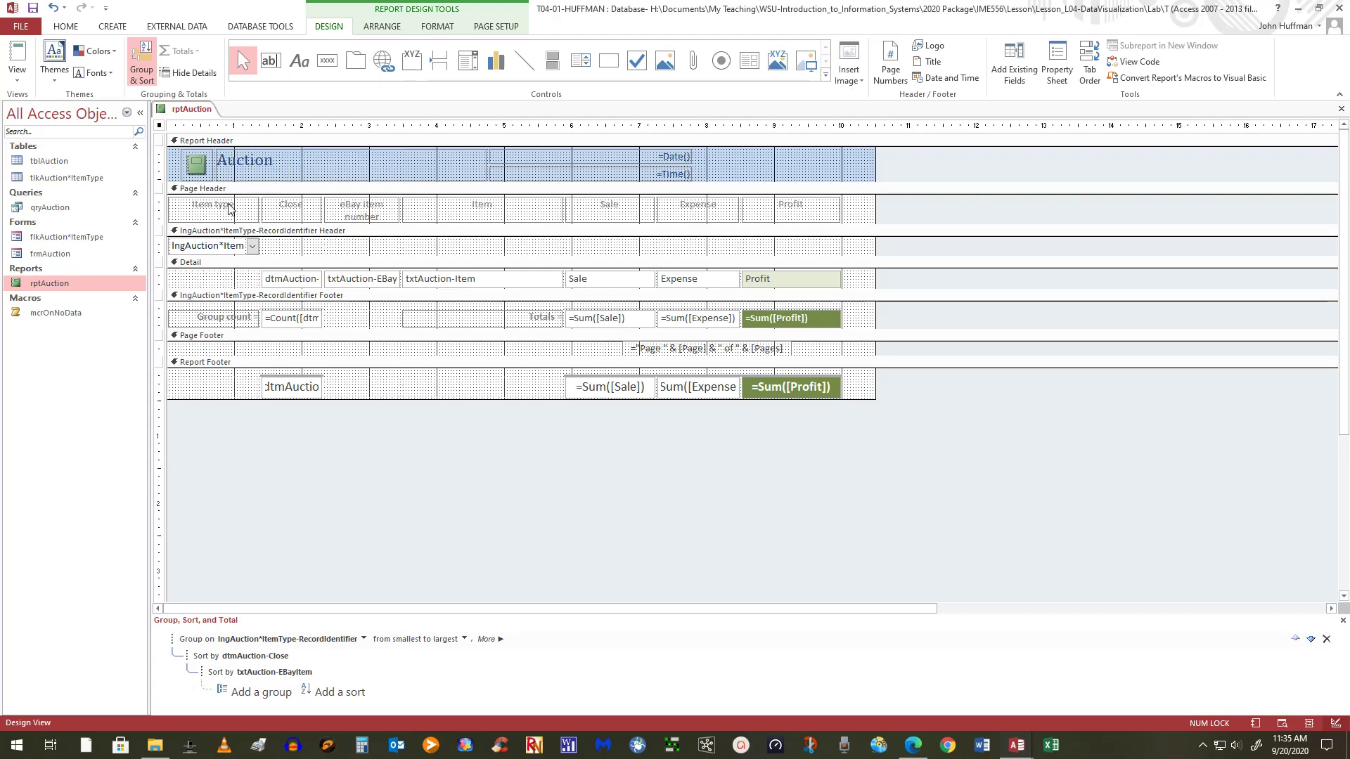
Step: Delete the logo from the report header and extend the title box to the report's left edge
click(199, 166)
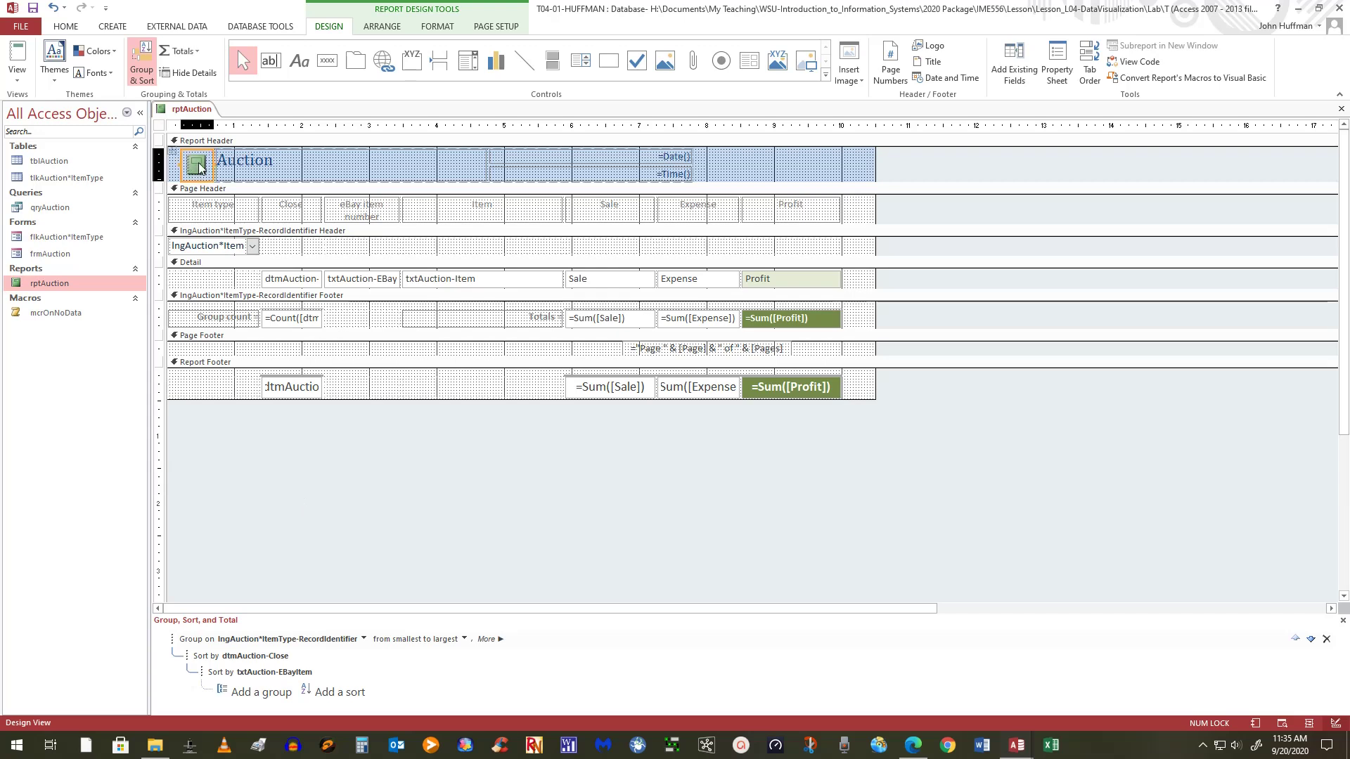
key(Delete)
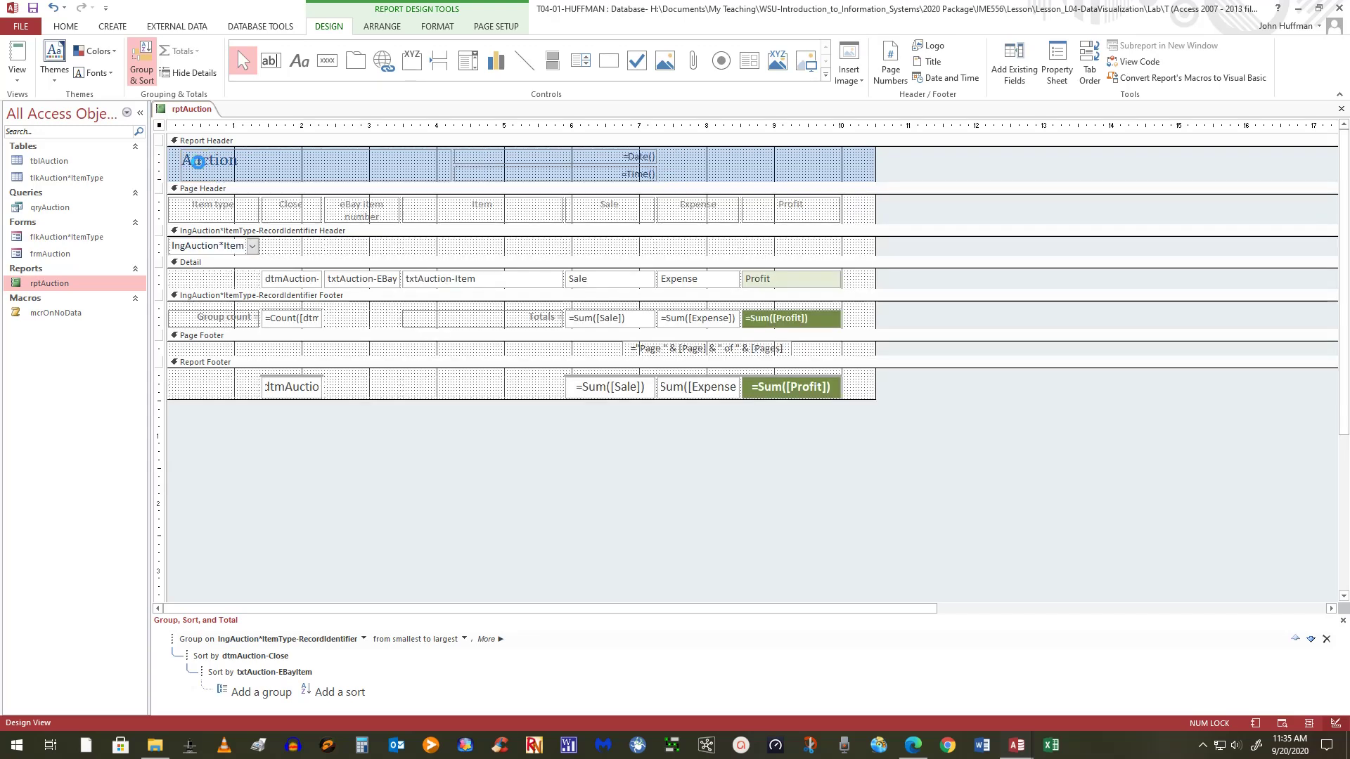
click(197, 161)
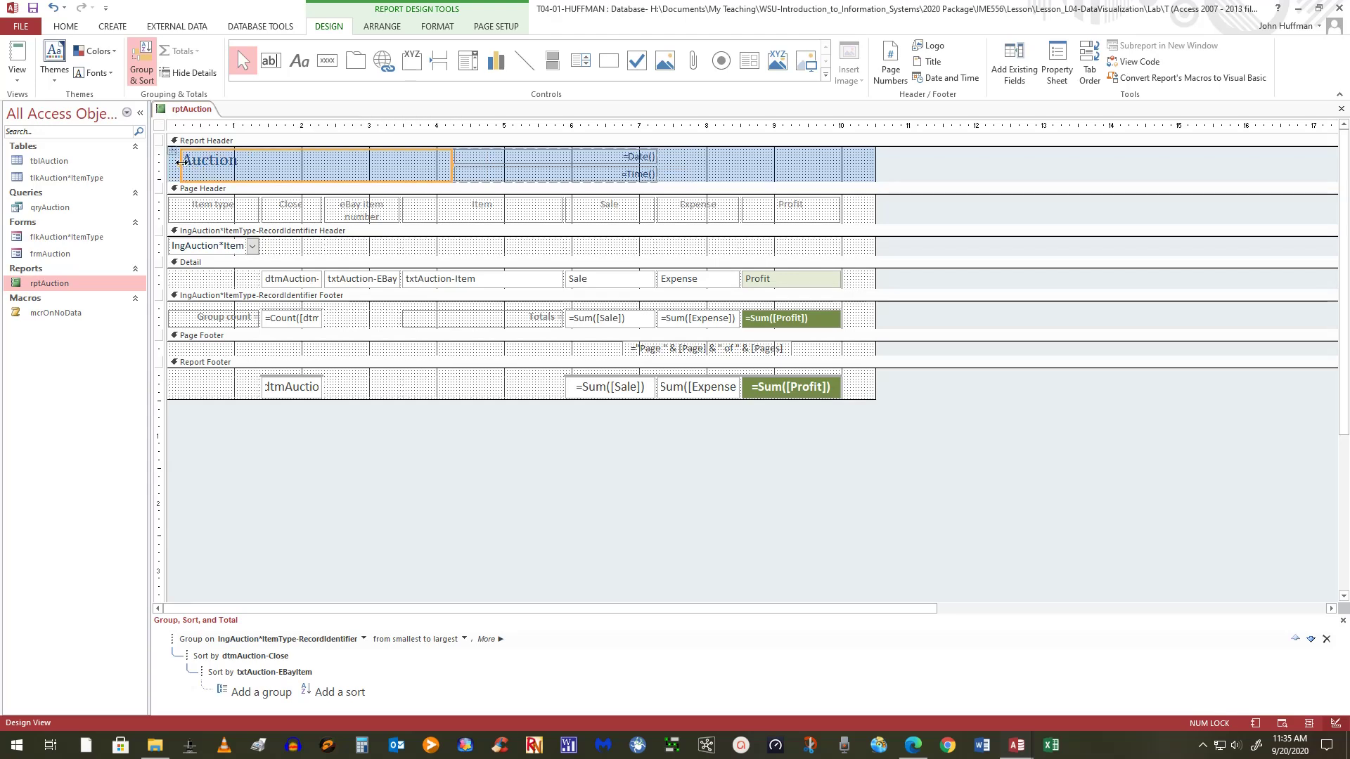
double_click(171, 160)
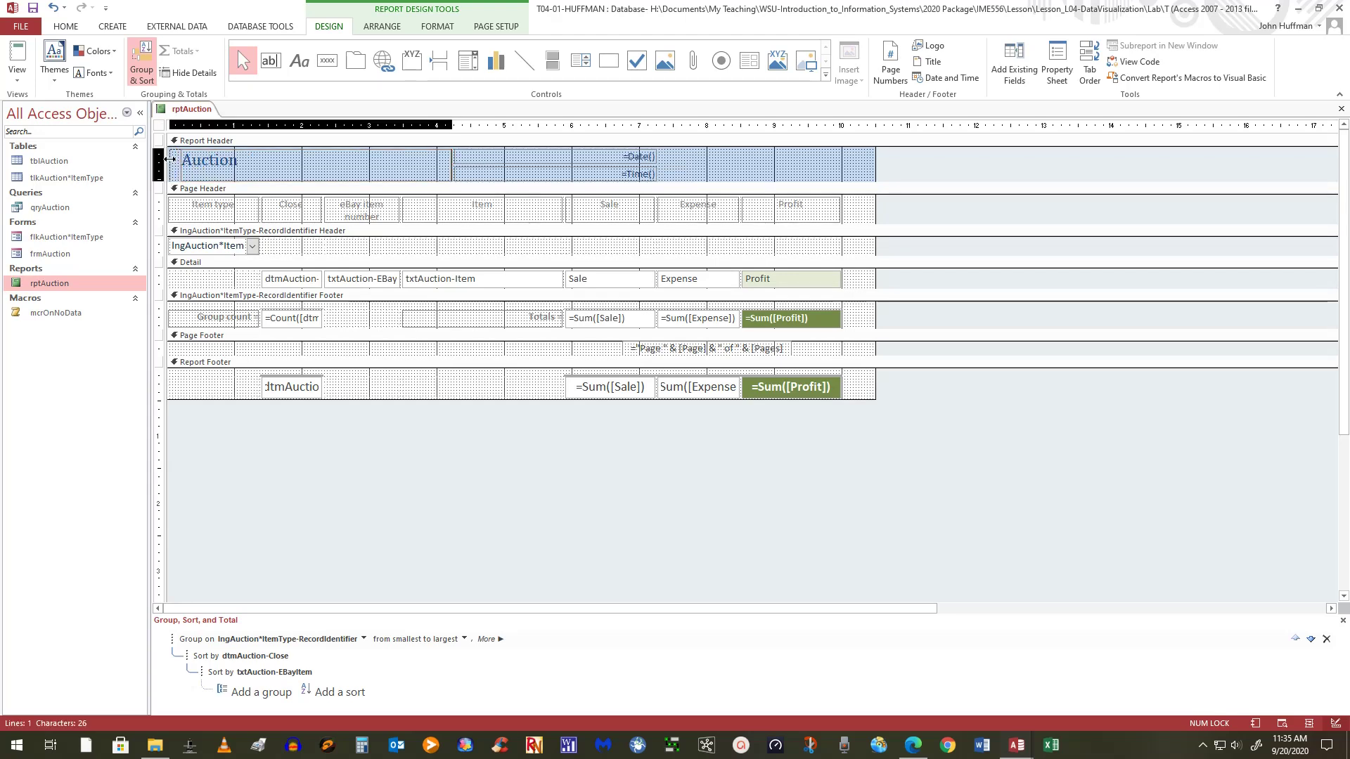
key(Escape)
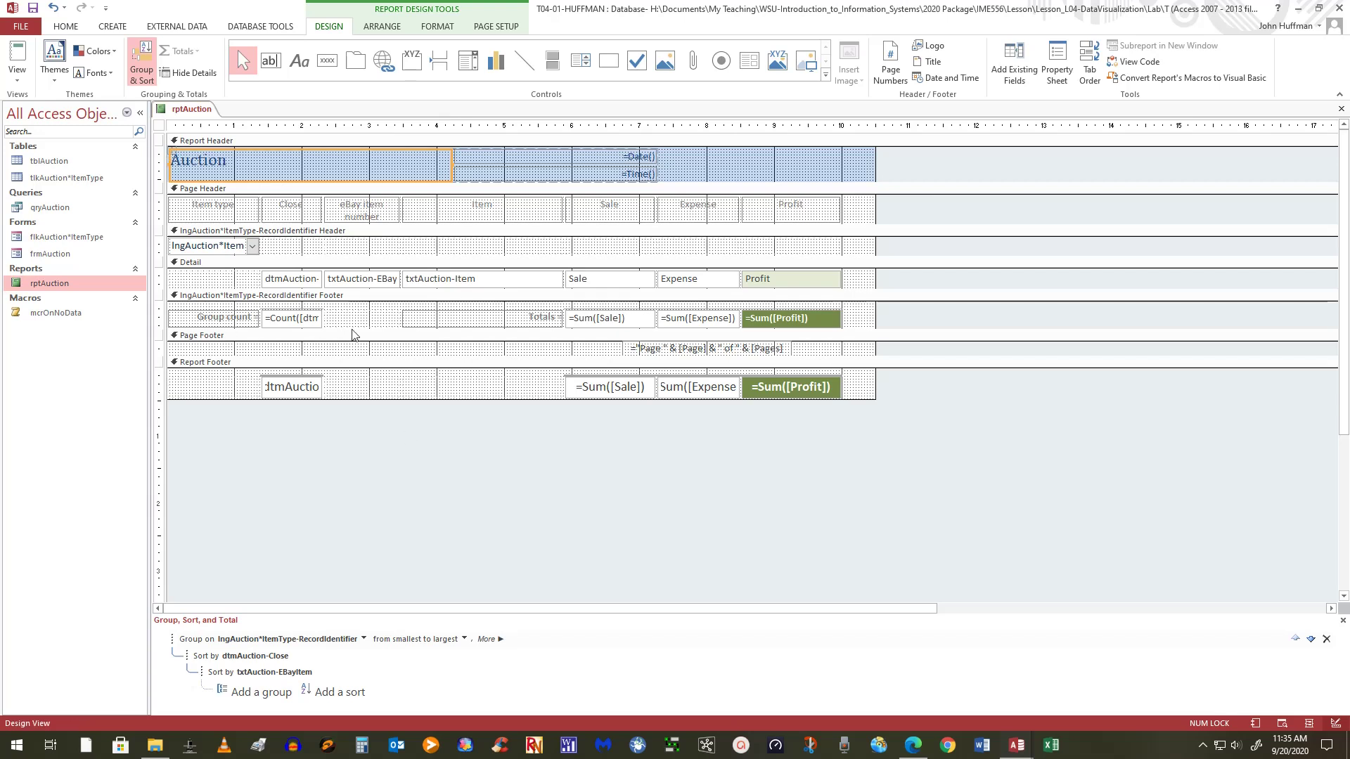
Step: Fill the report header section's background with a darker blue from the standard colors
click(757, 166)
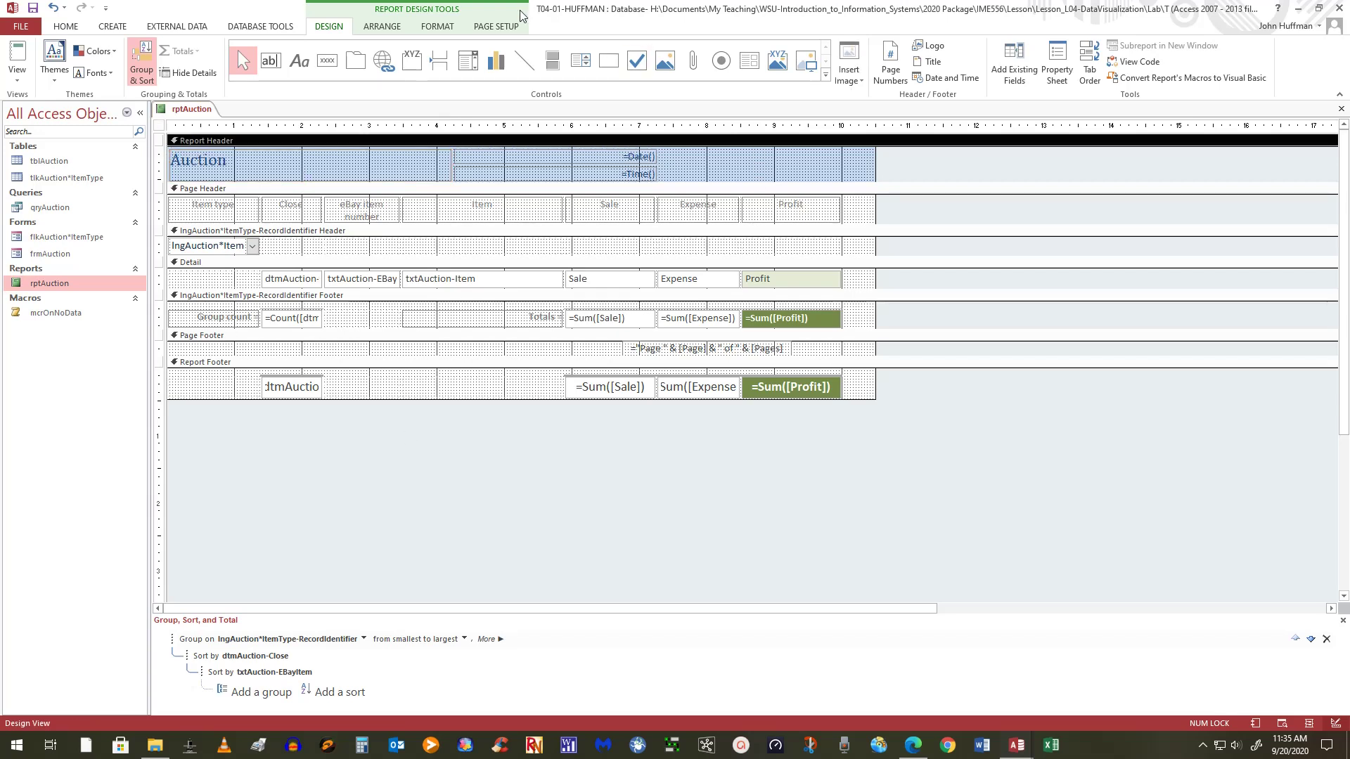
click(444, 25)
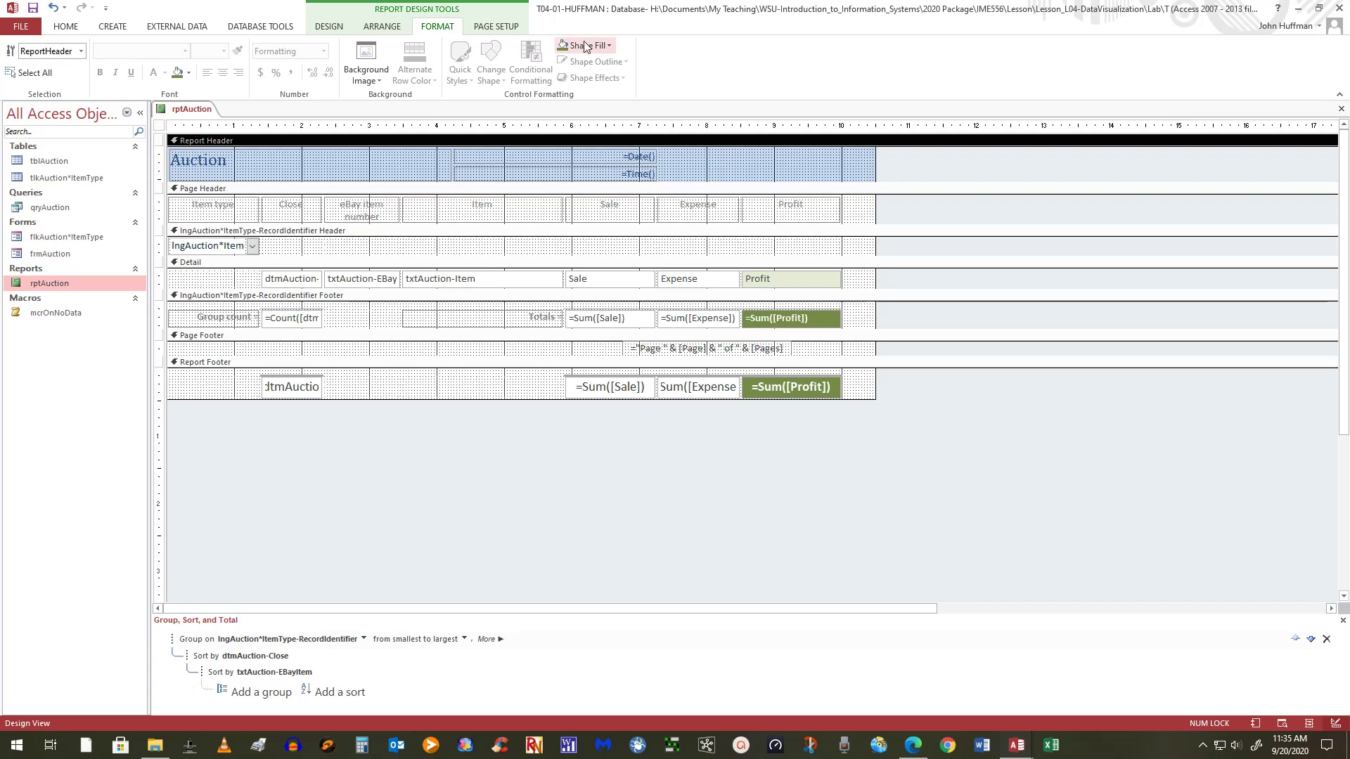
click(609, 46)
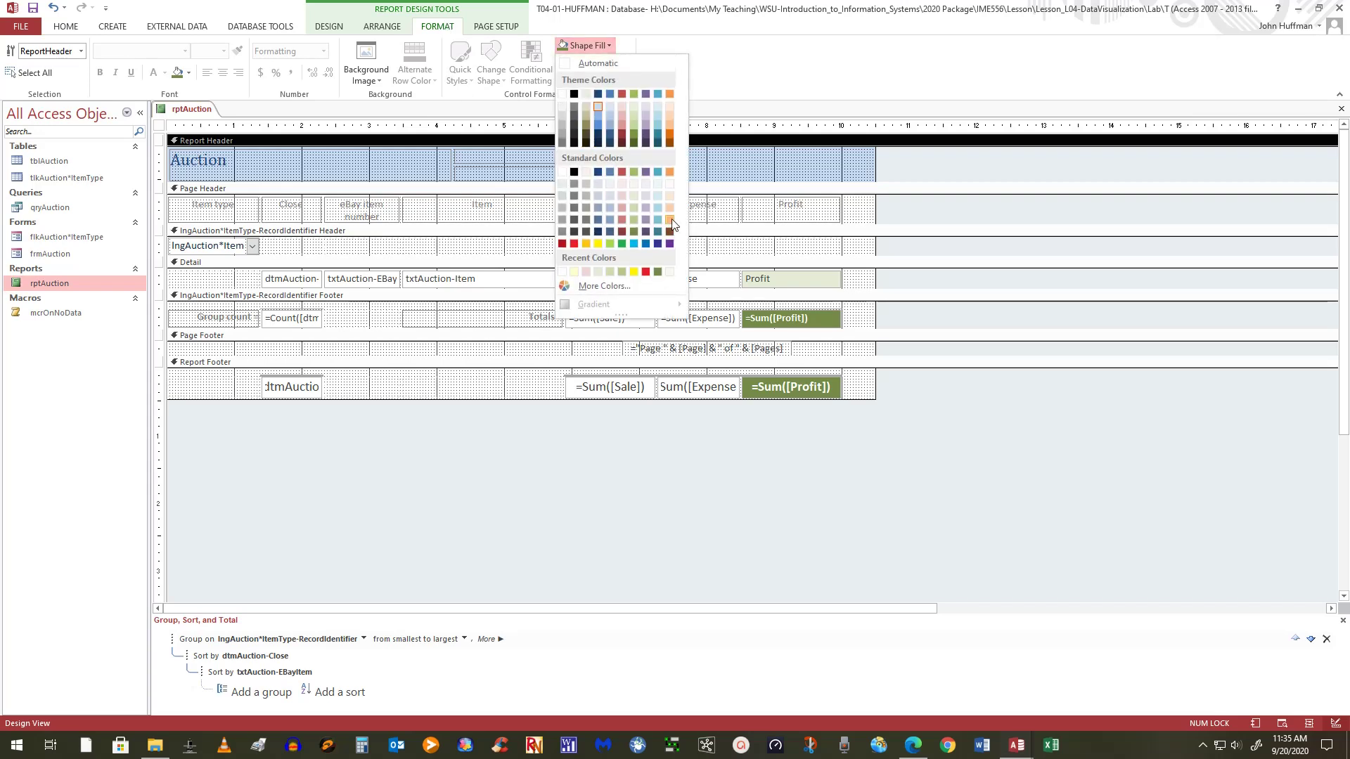
click(596, 222)
Step: Make the "Auction" title bold with white text
click(188, 158)
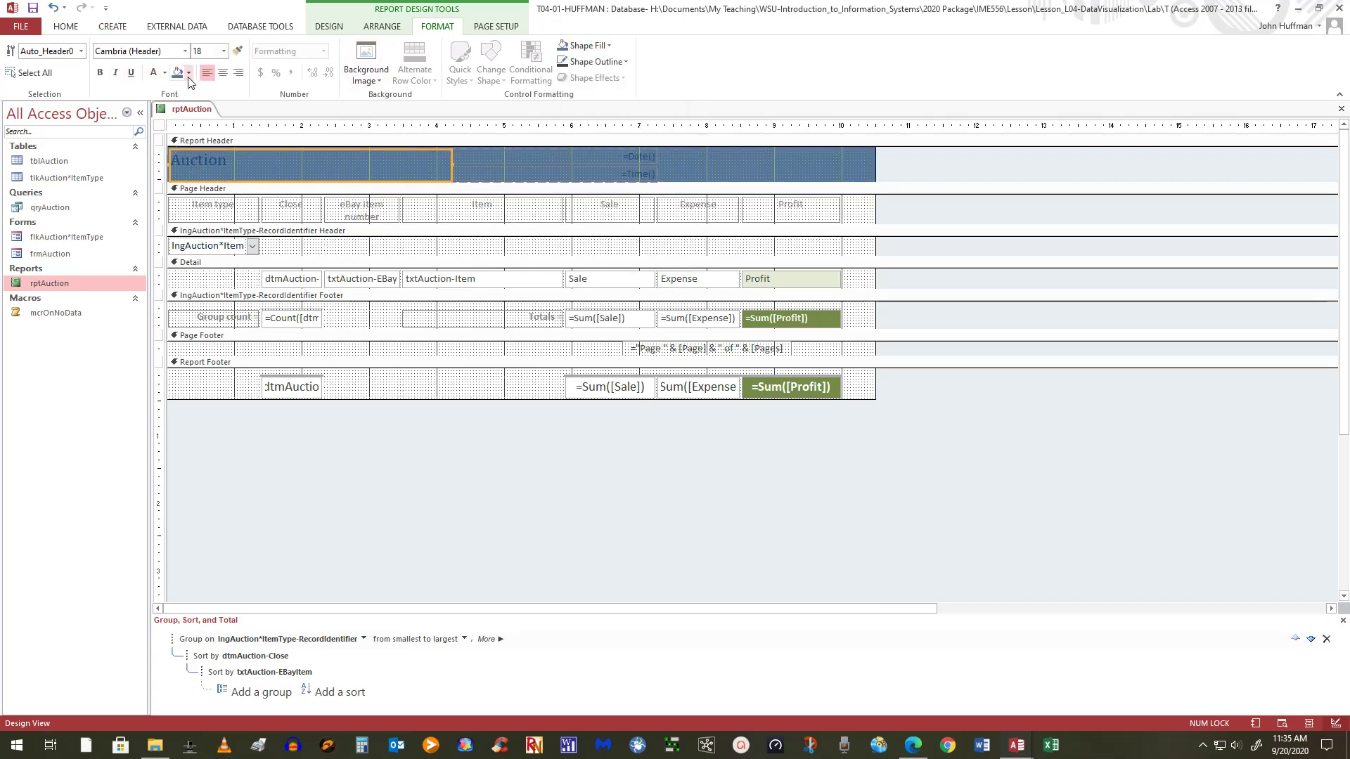
click(100, 73)
click(163, 76)
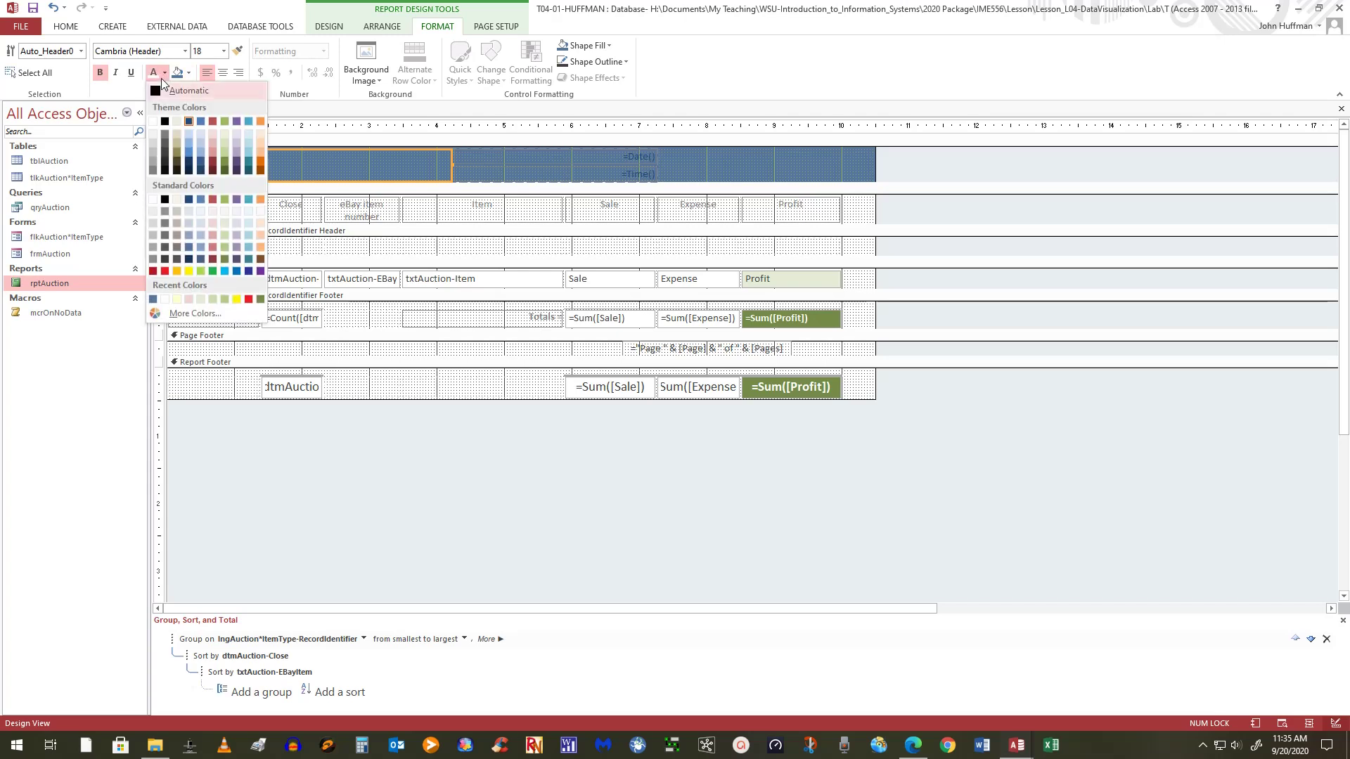
click(154, 204)
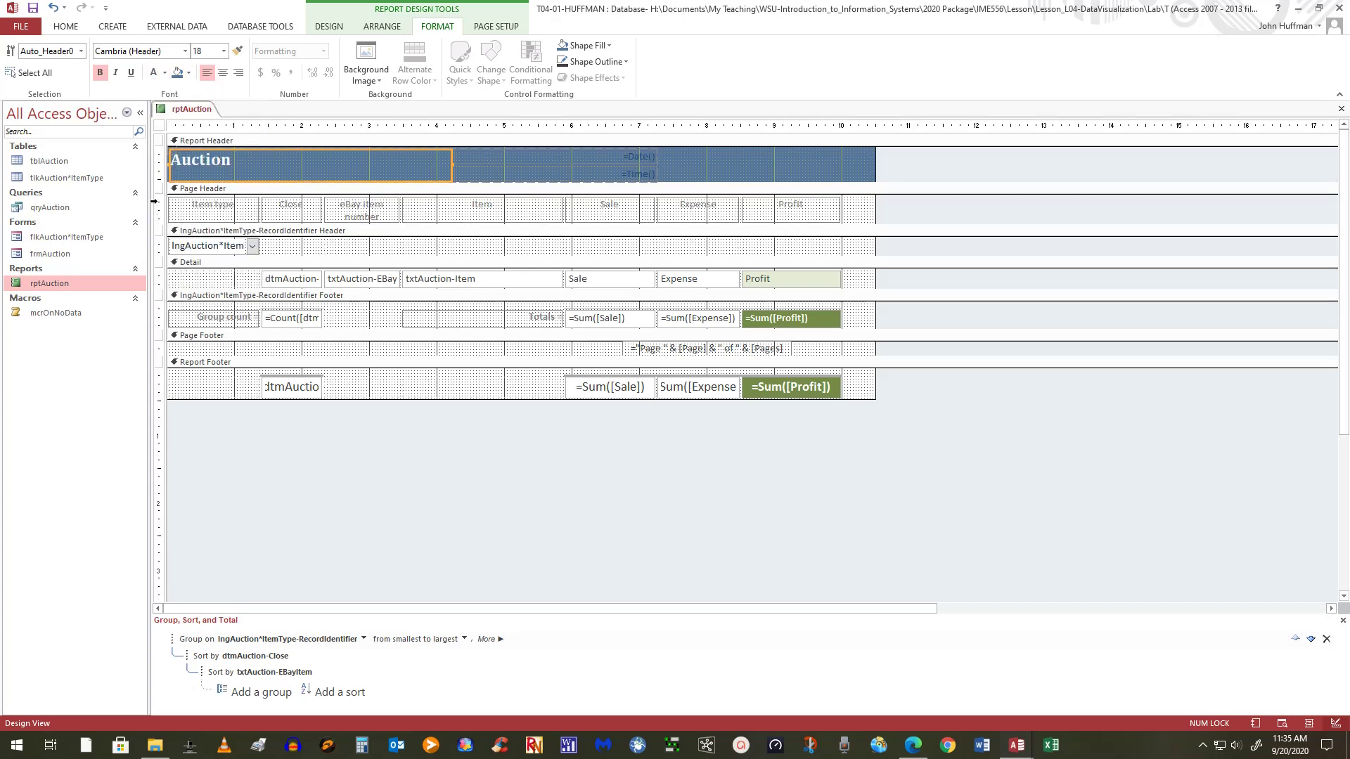
Step: Set the report header section's background to dark teal from the standard colors
click(729, 179)
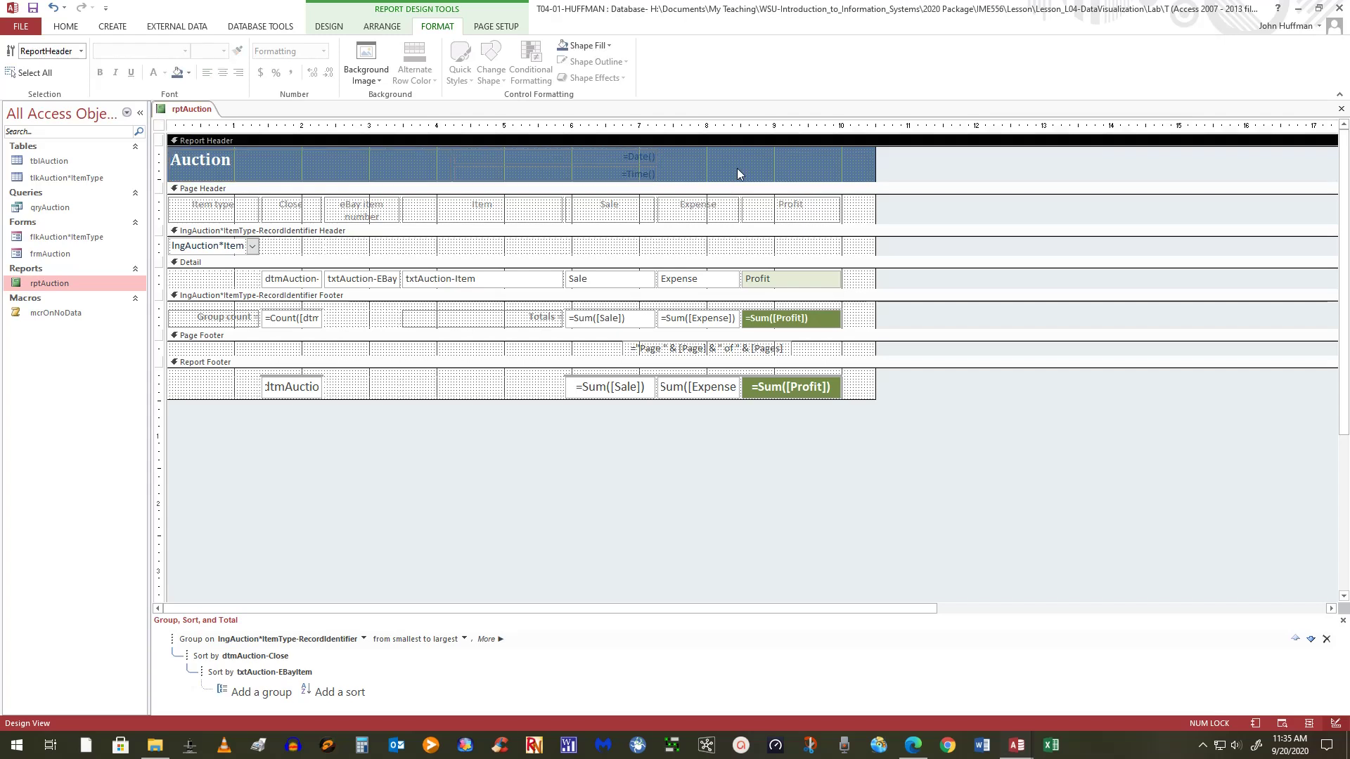
click(189, 73)
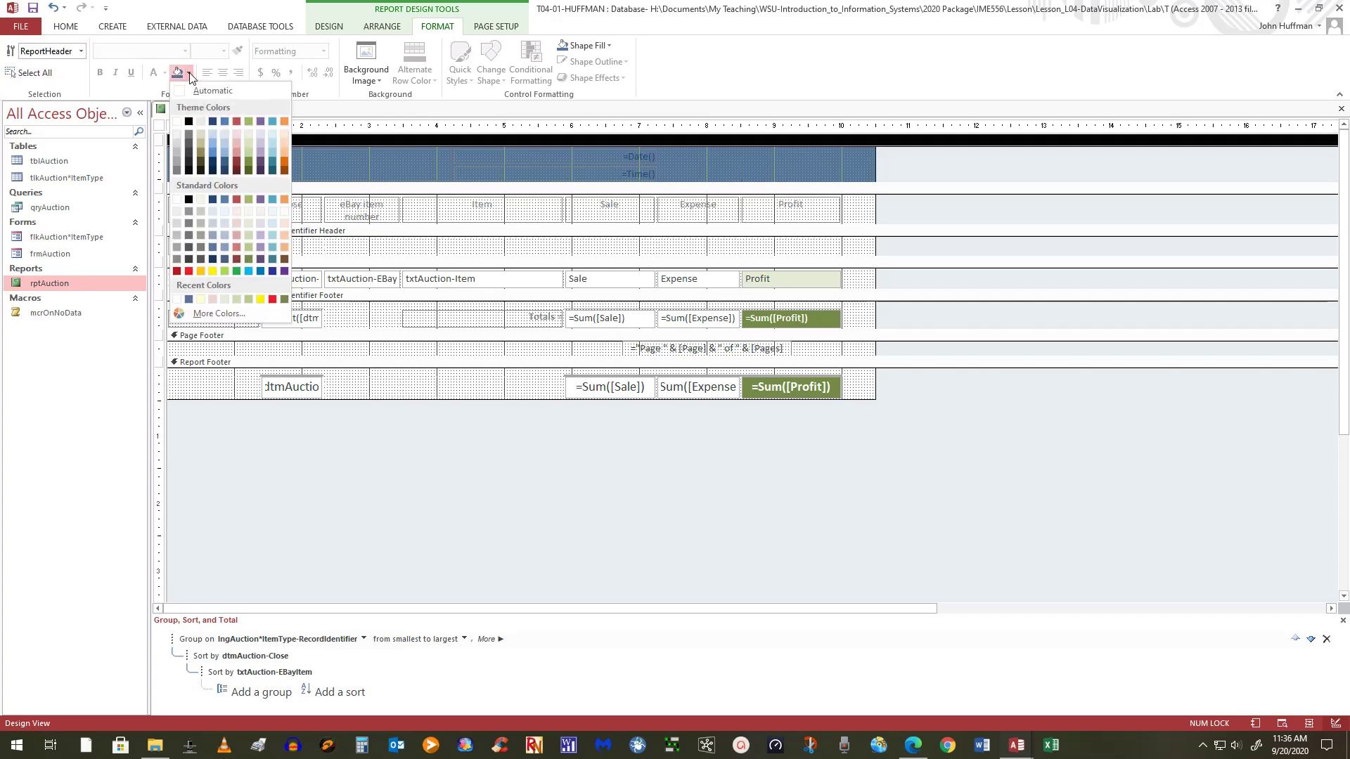
click(273, 264)
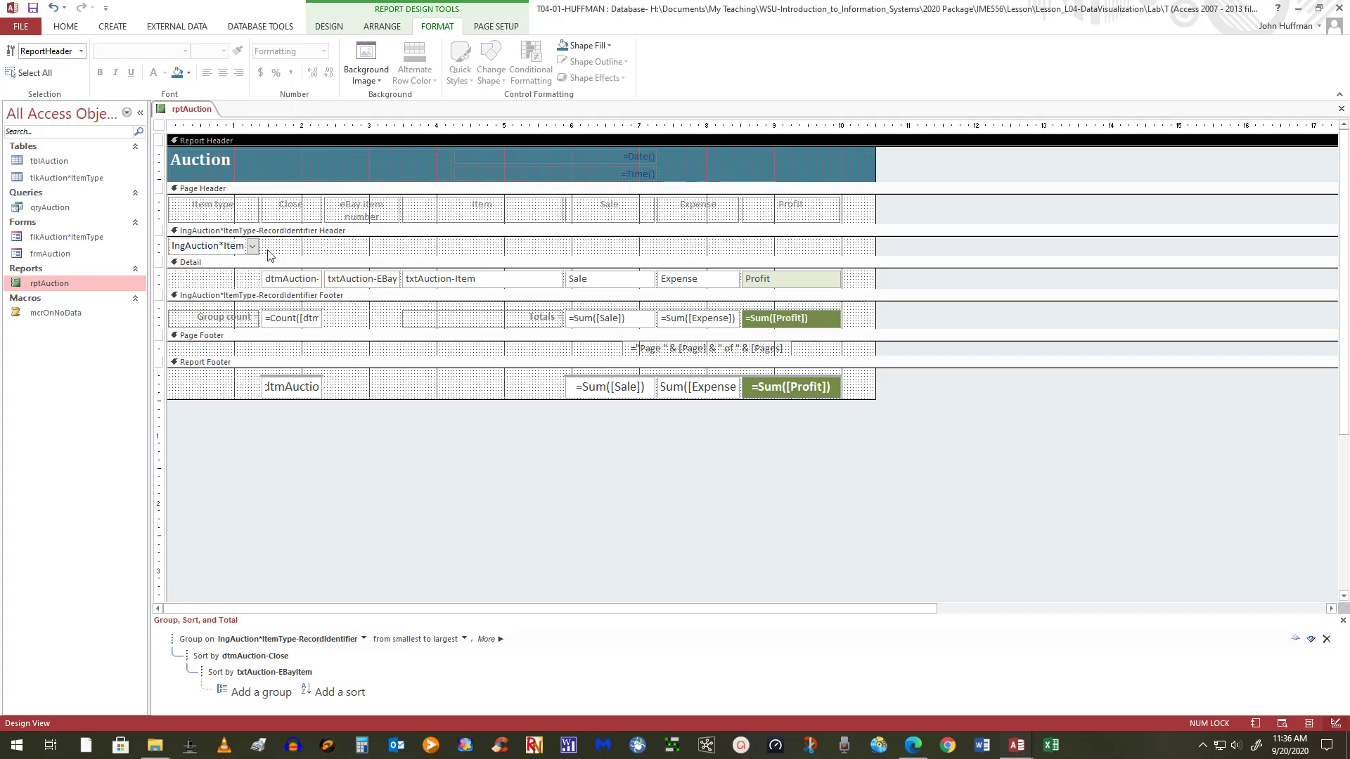
click(189, 73)
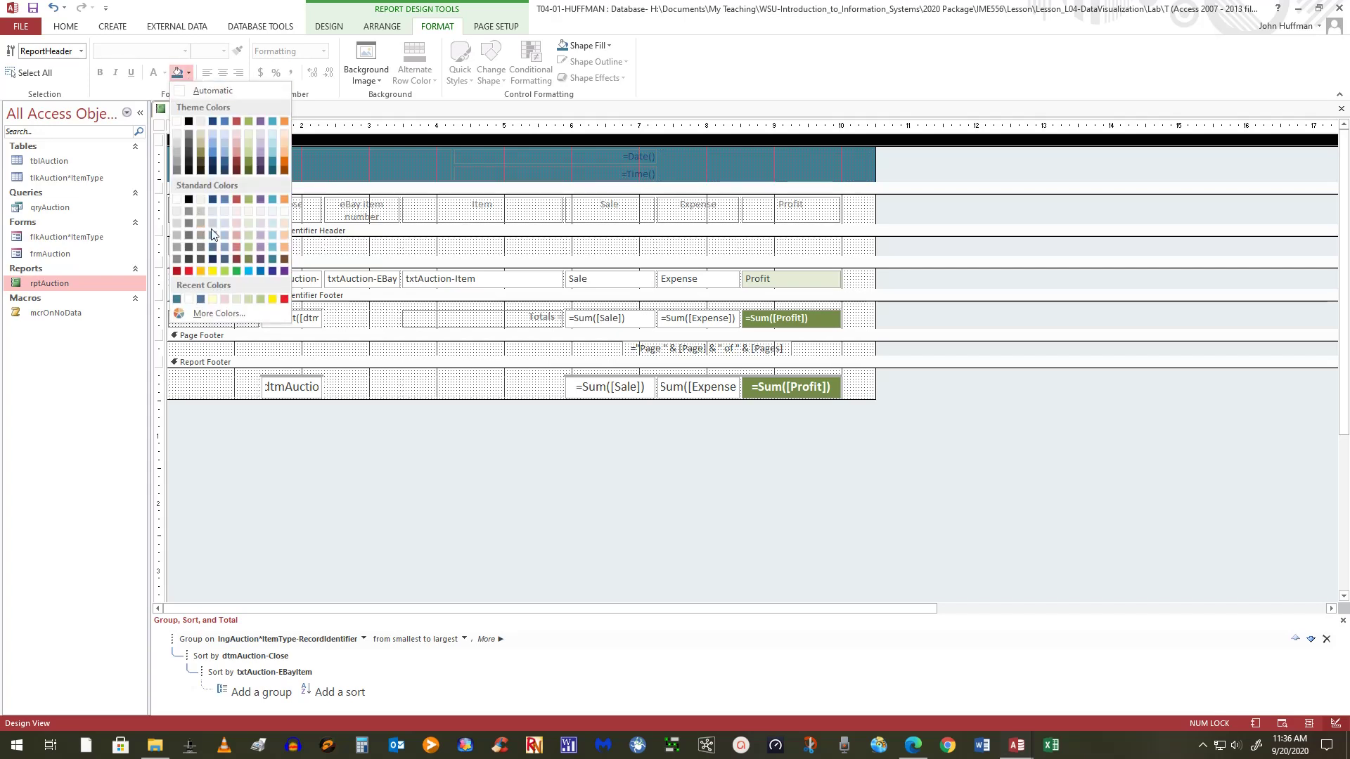
click(273, 260)
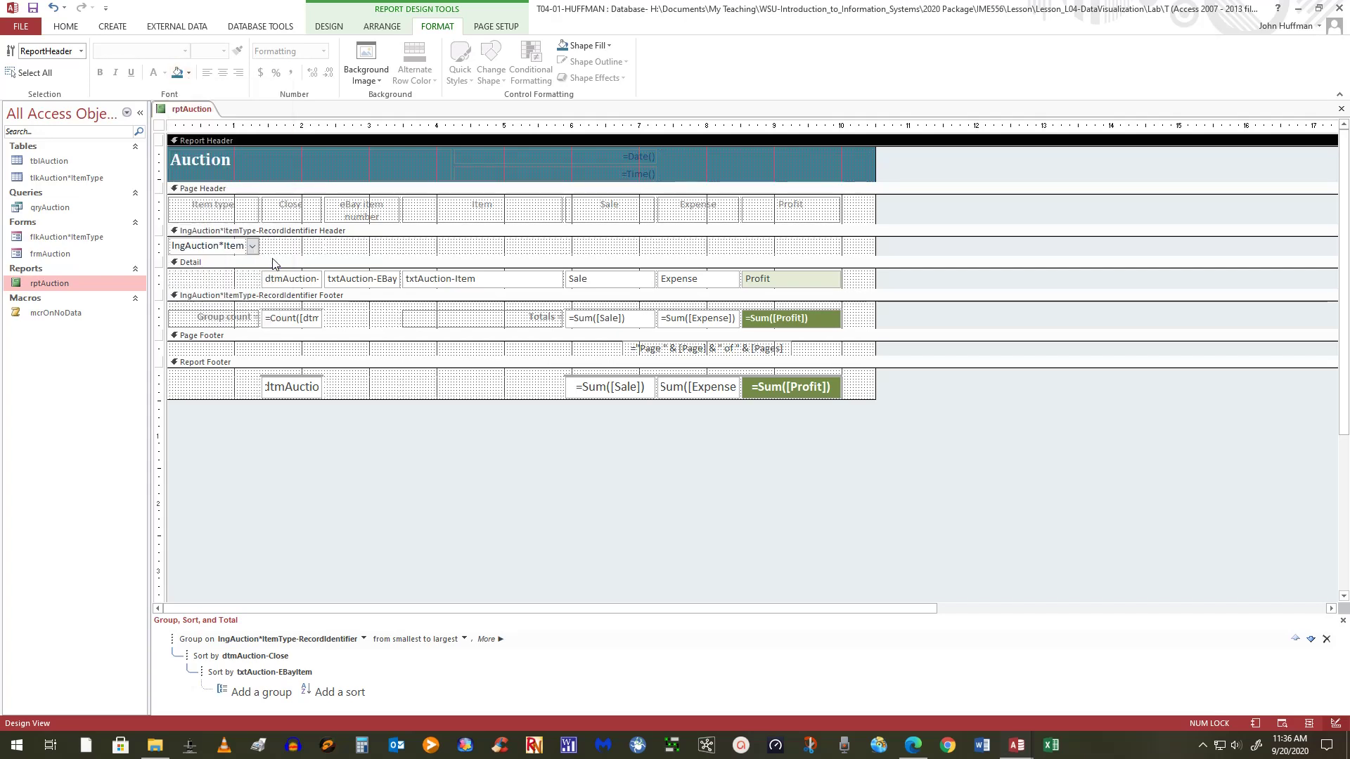
Step: Set the report header's background to dark blue from the standard colors and inset the "Auction" title box's left edge slightly
click(189, 73)
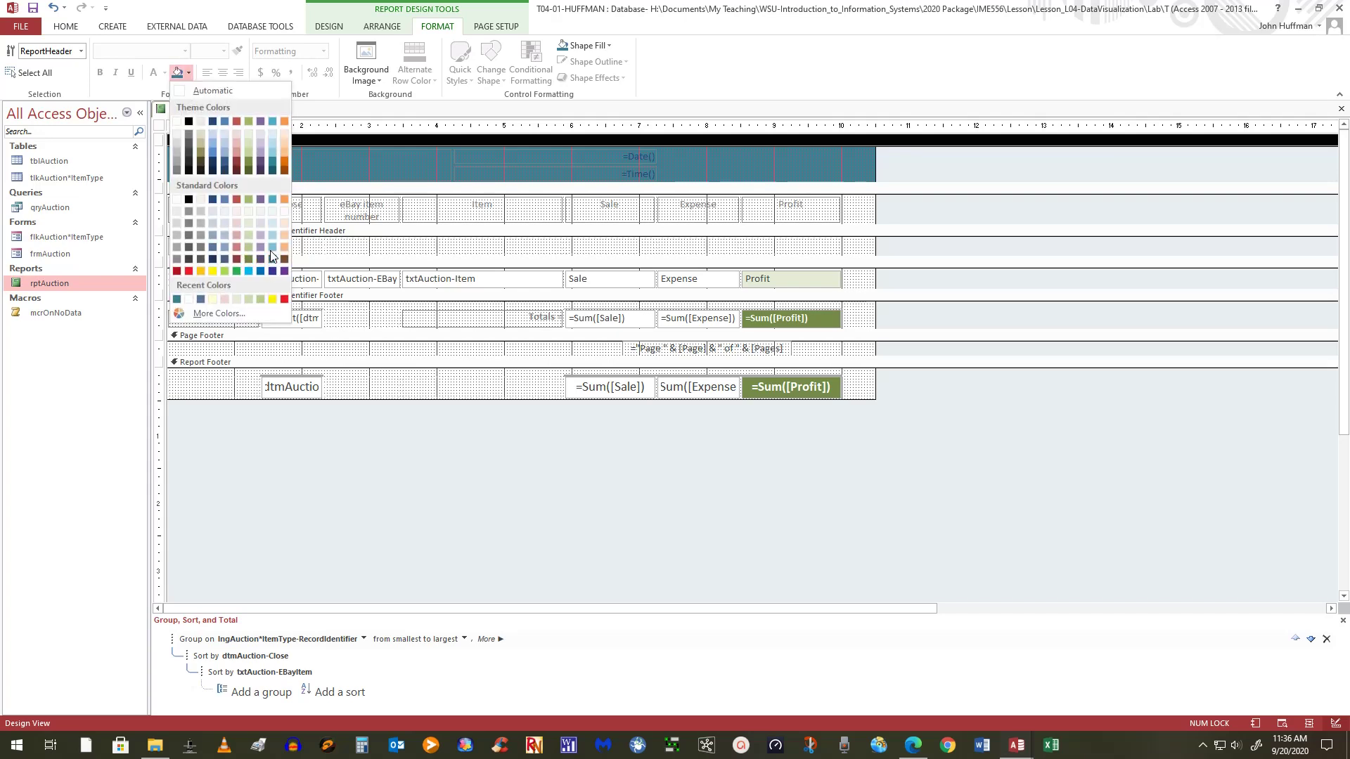
click(225, 260)
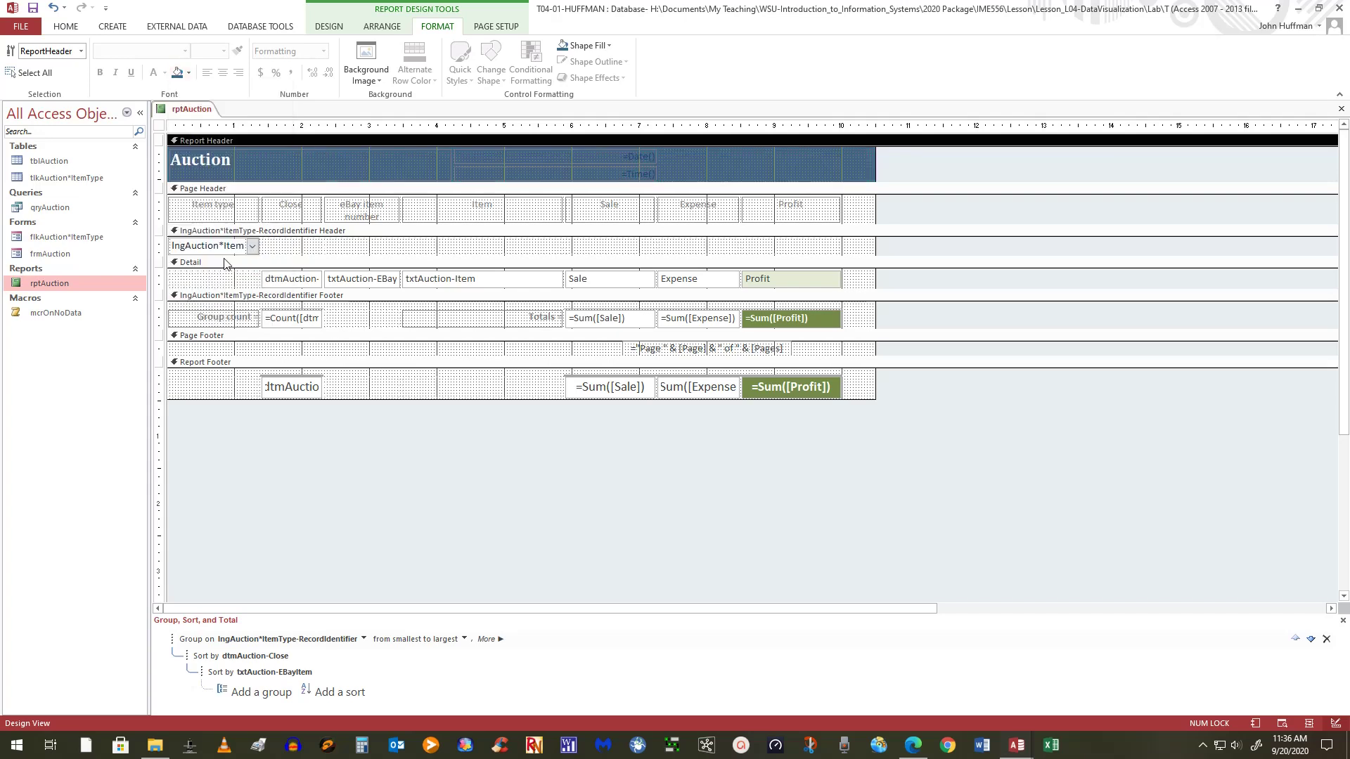
click(205, 158)
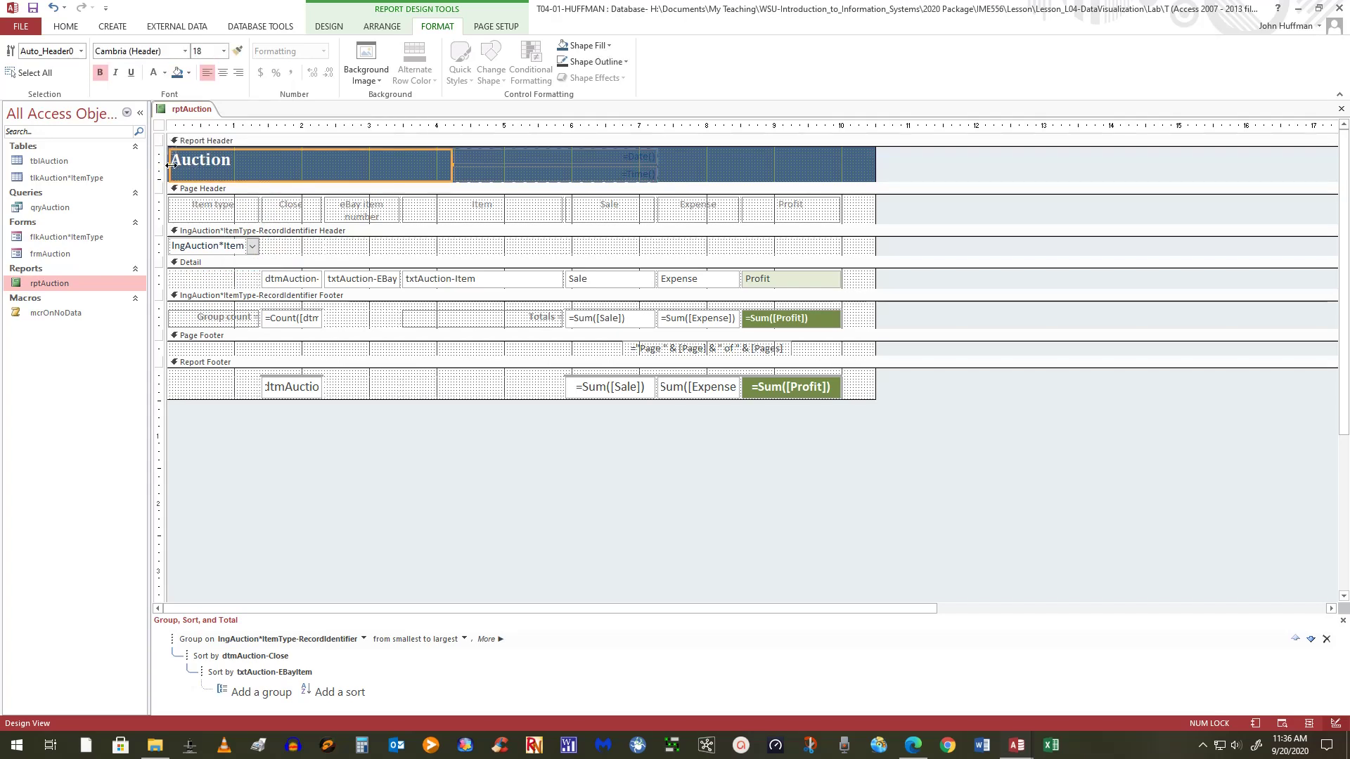
drag(176, 163, 184, 163)
Step: Make the report header's date and time text white and extend both boxes nearly to the report's right edge
click(484, 174)
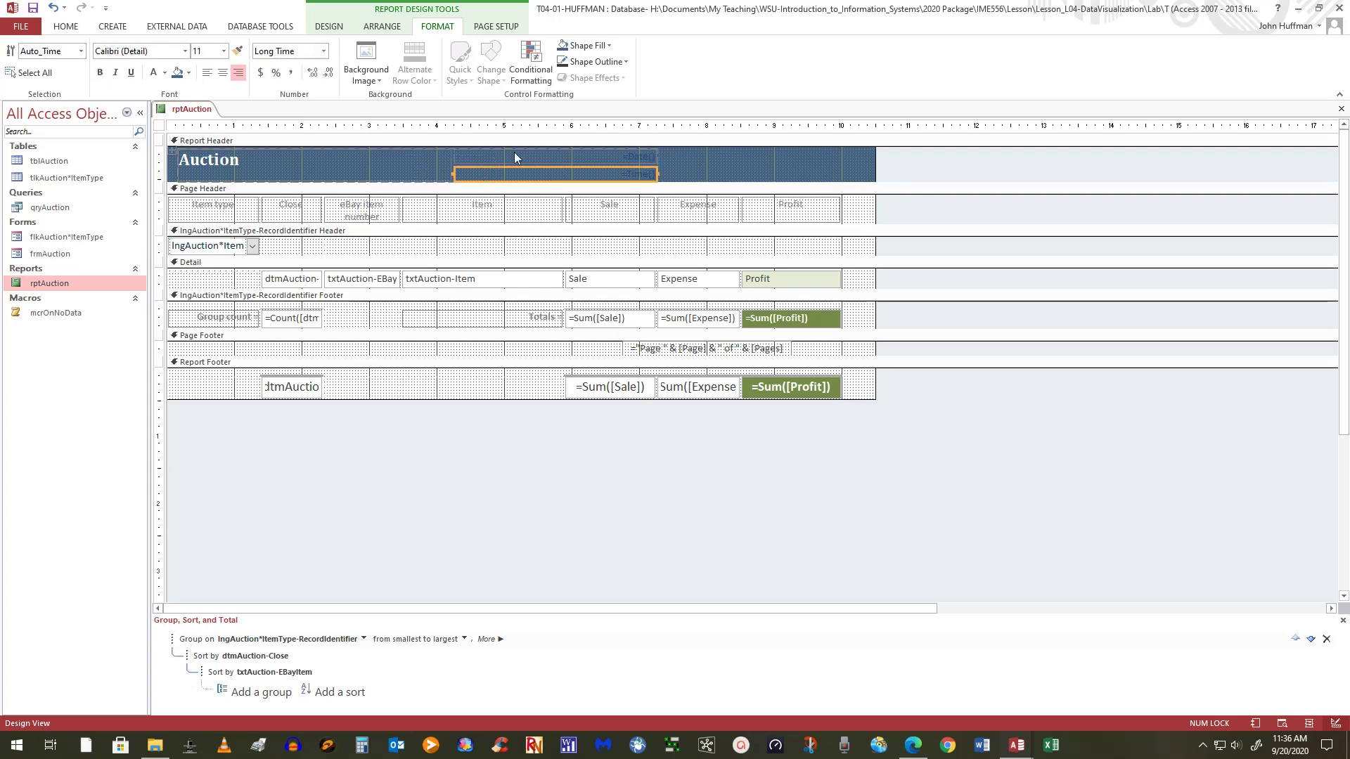
shift+click(513, 155)
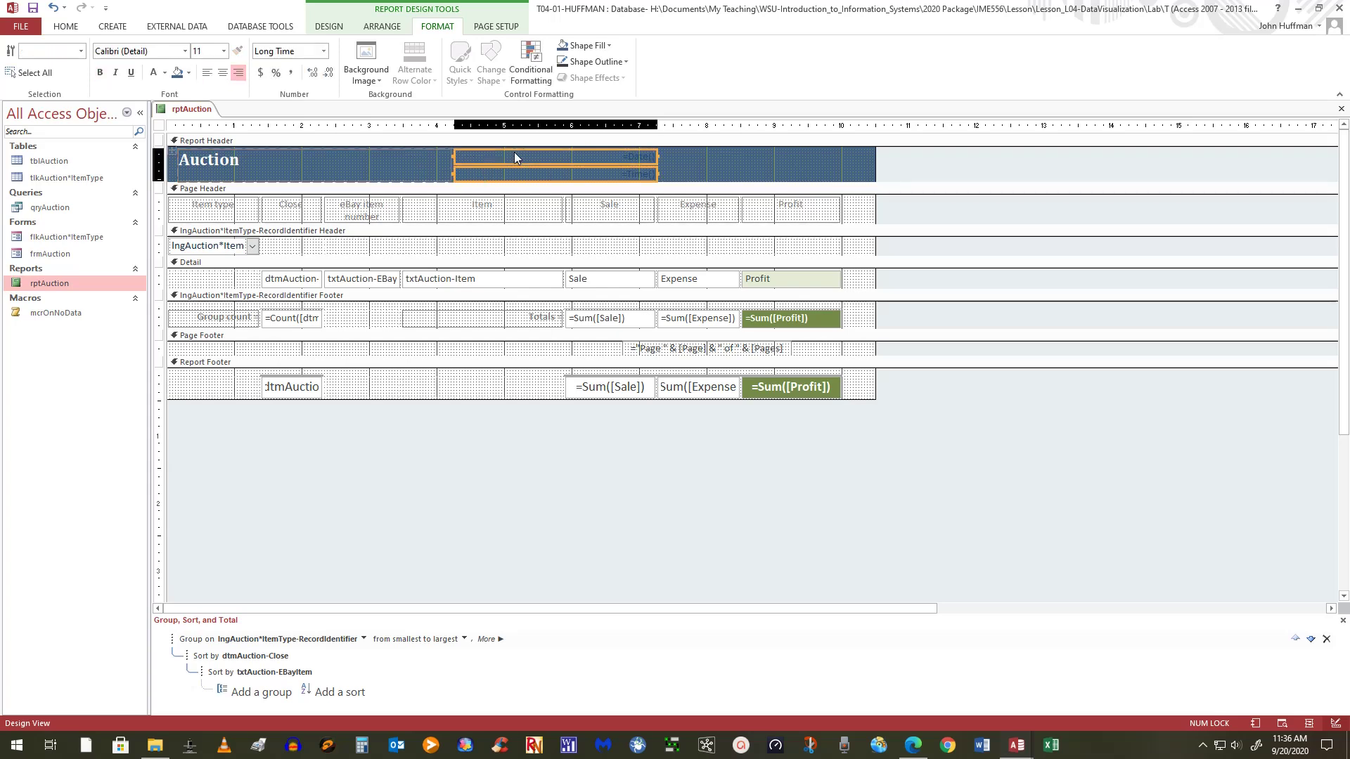
click(153, 73)
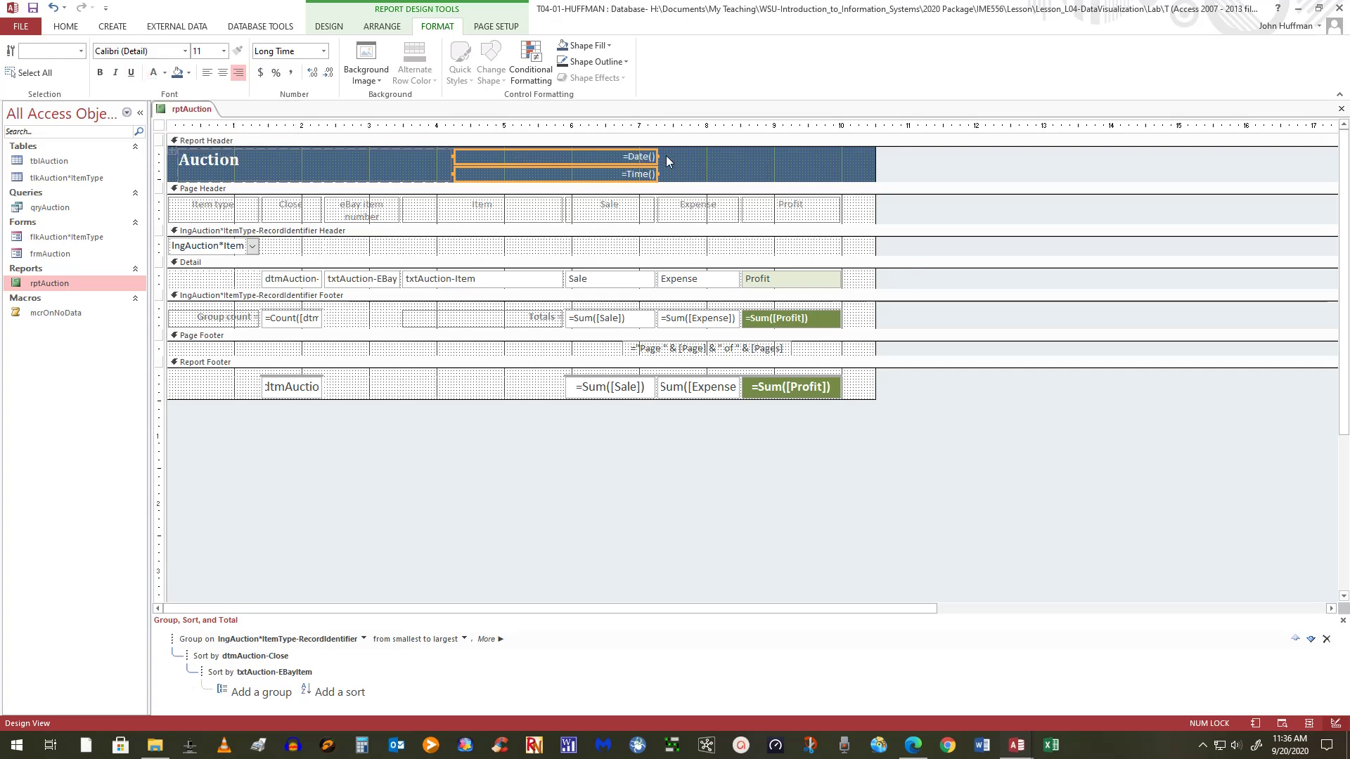
drag(658, 164, 870, 163)
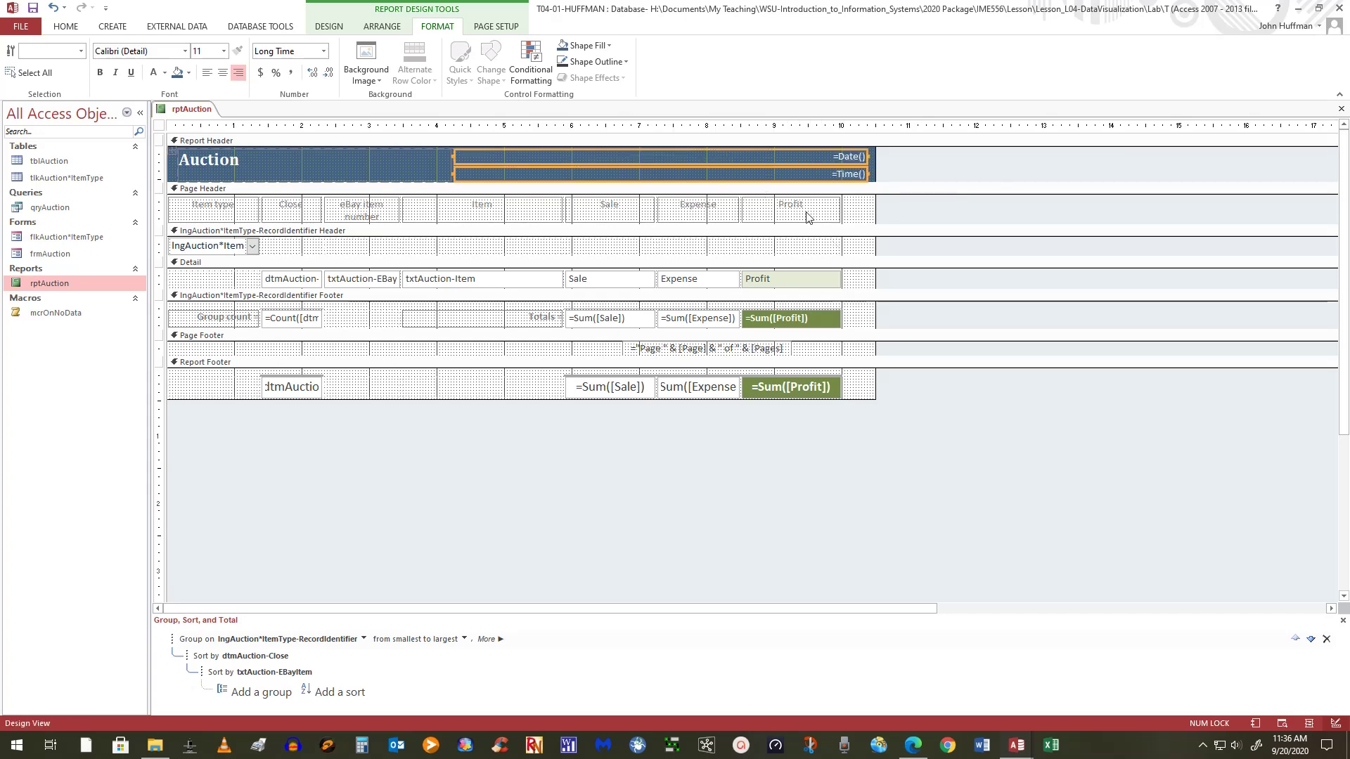
Step: Widen the Profit column so its right edge sits at about 10.3 on the ruler
click(827, 220)
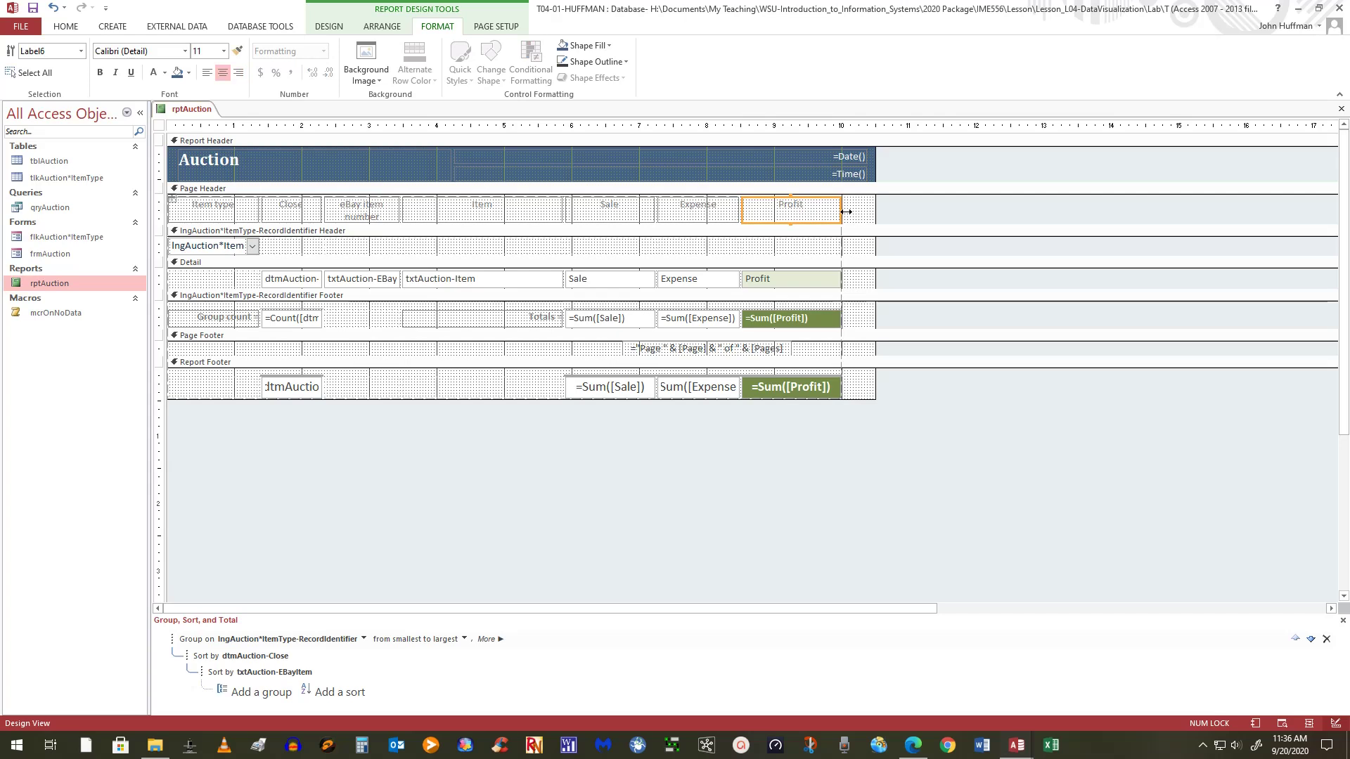
drag(839, 207, 859, 212)
click(775, 523)
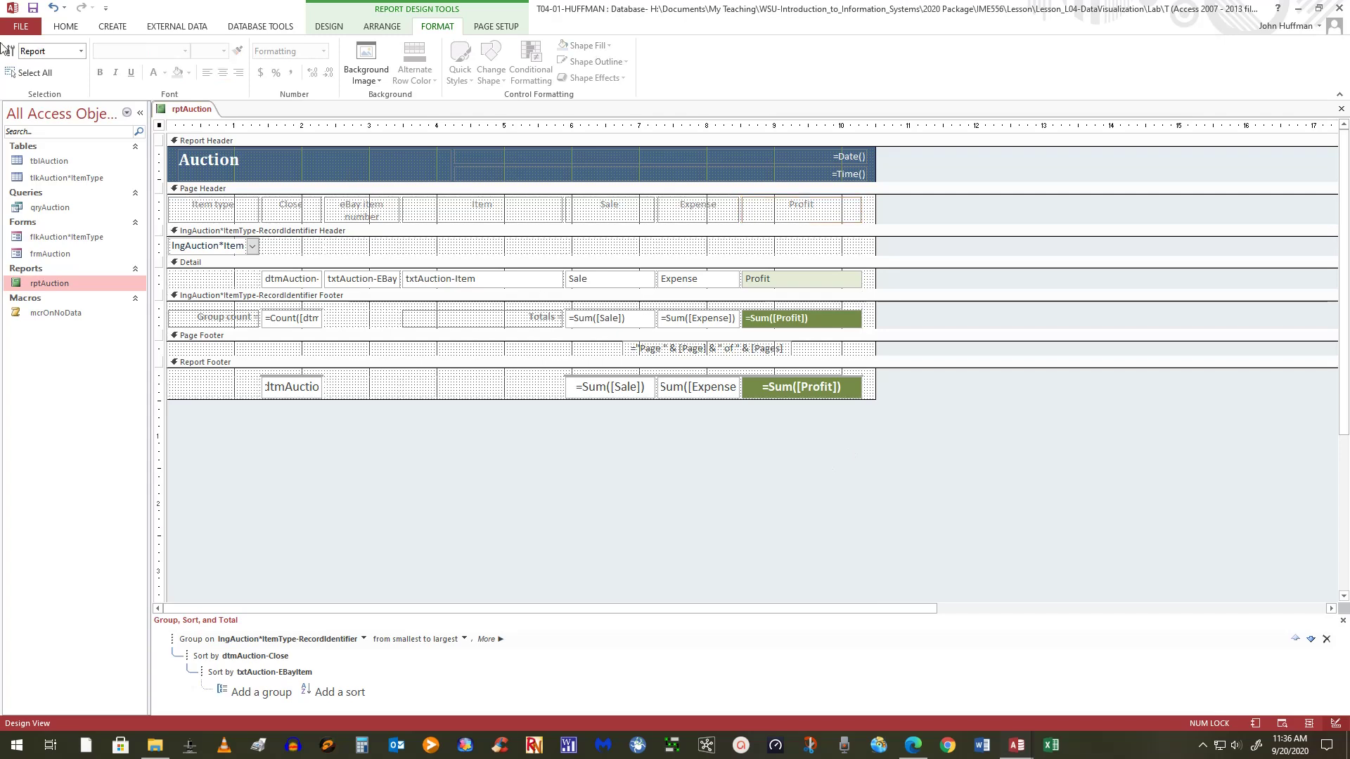
Step: Save the report and display it in Layout View
click(32, 7)
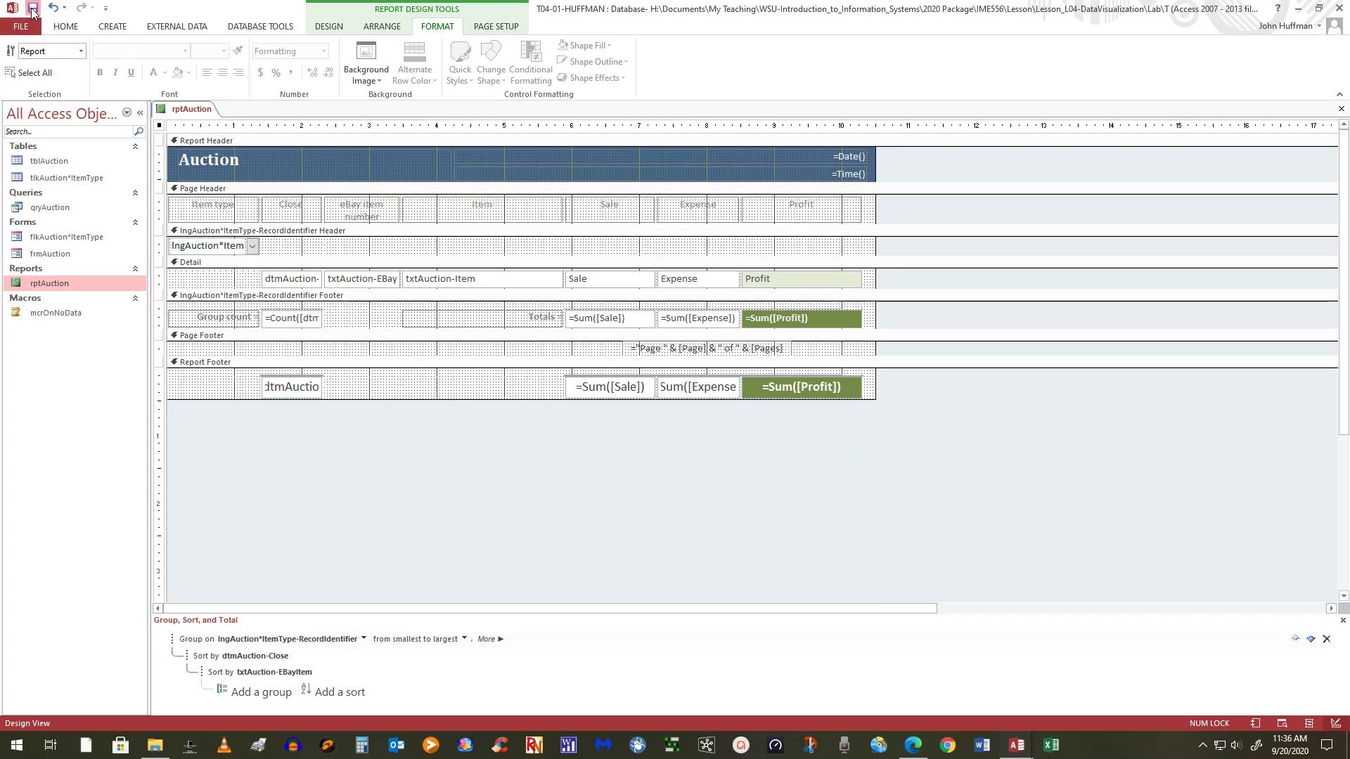
click(66, 27)
click(17, 70)
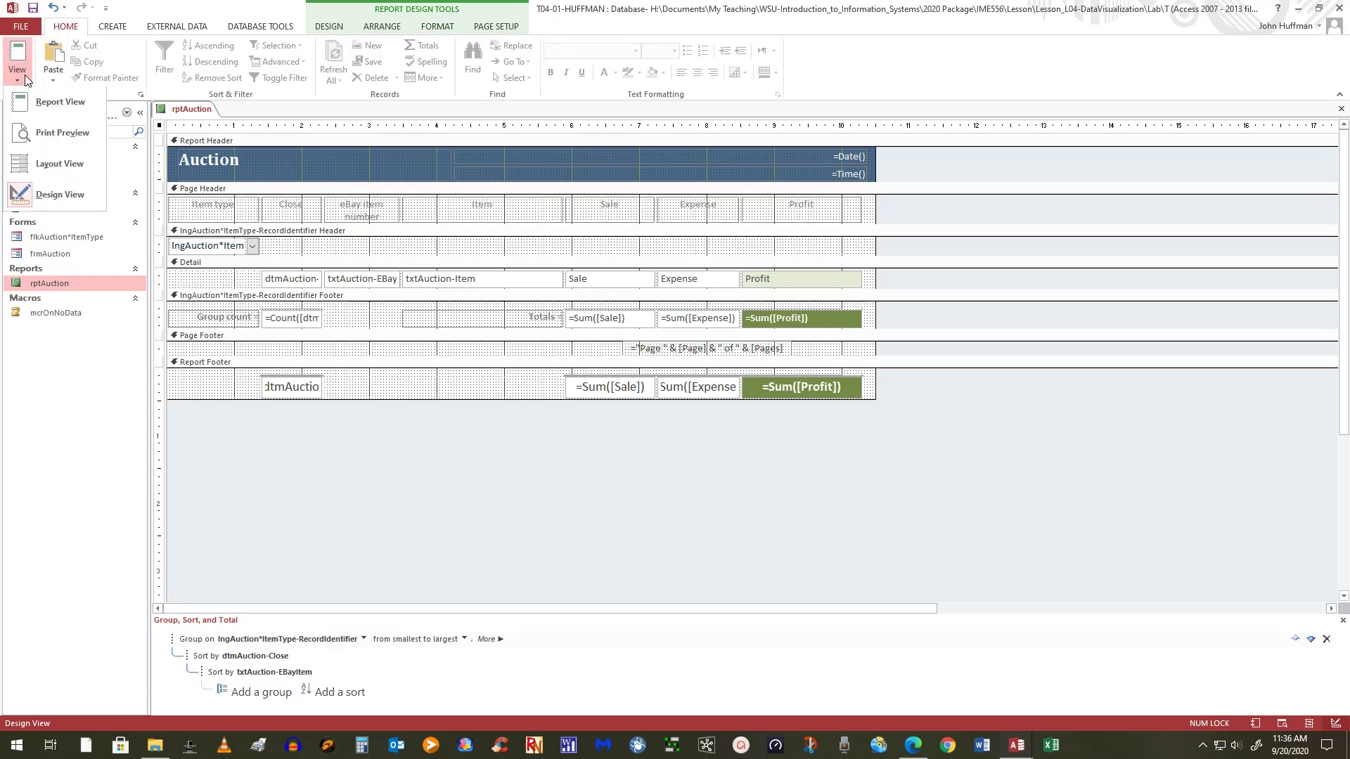
click(44, 167)
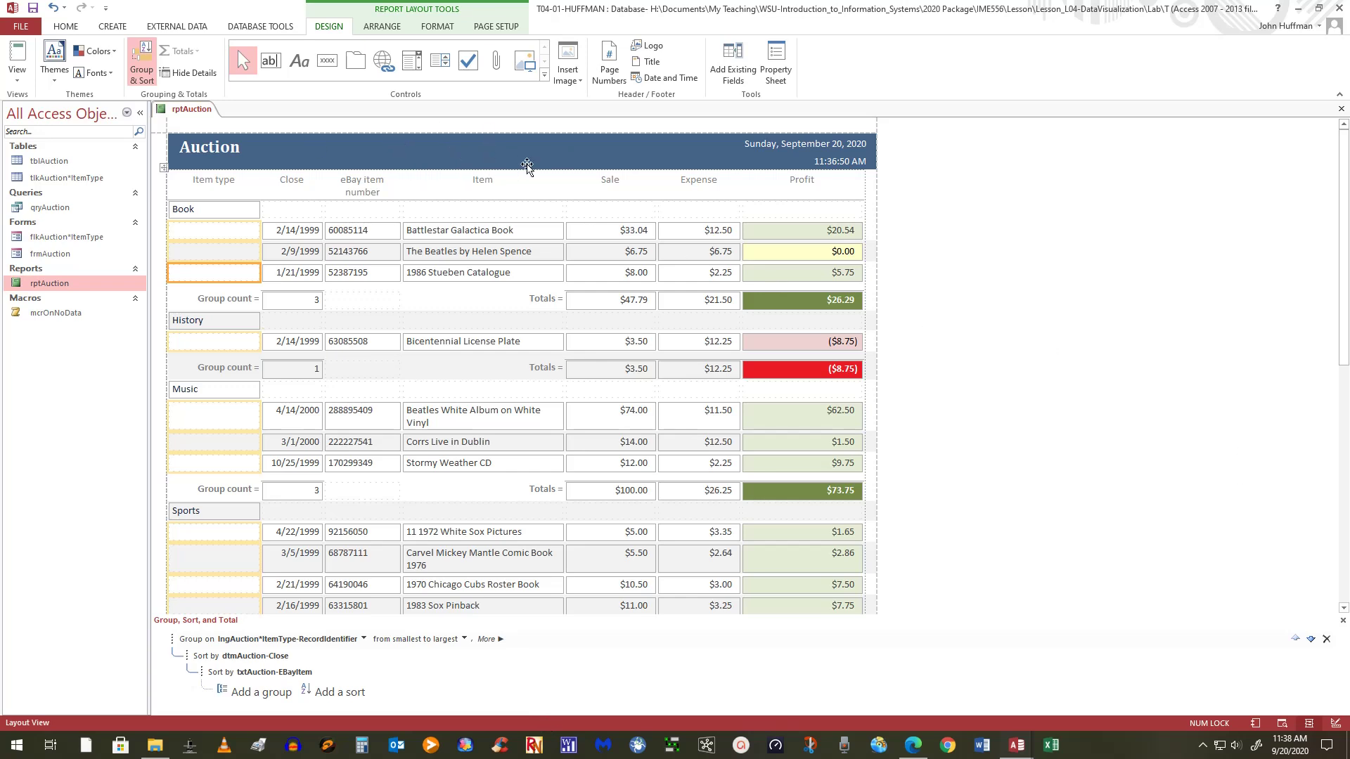
click(17, 82)
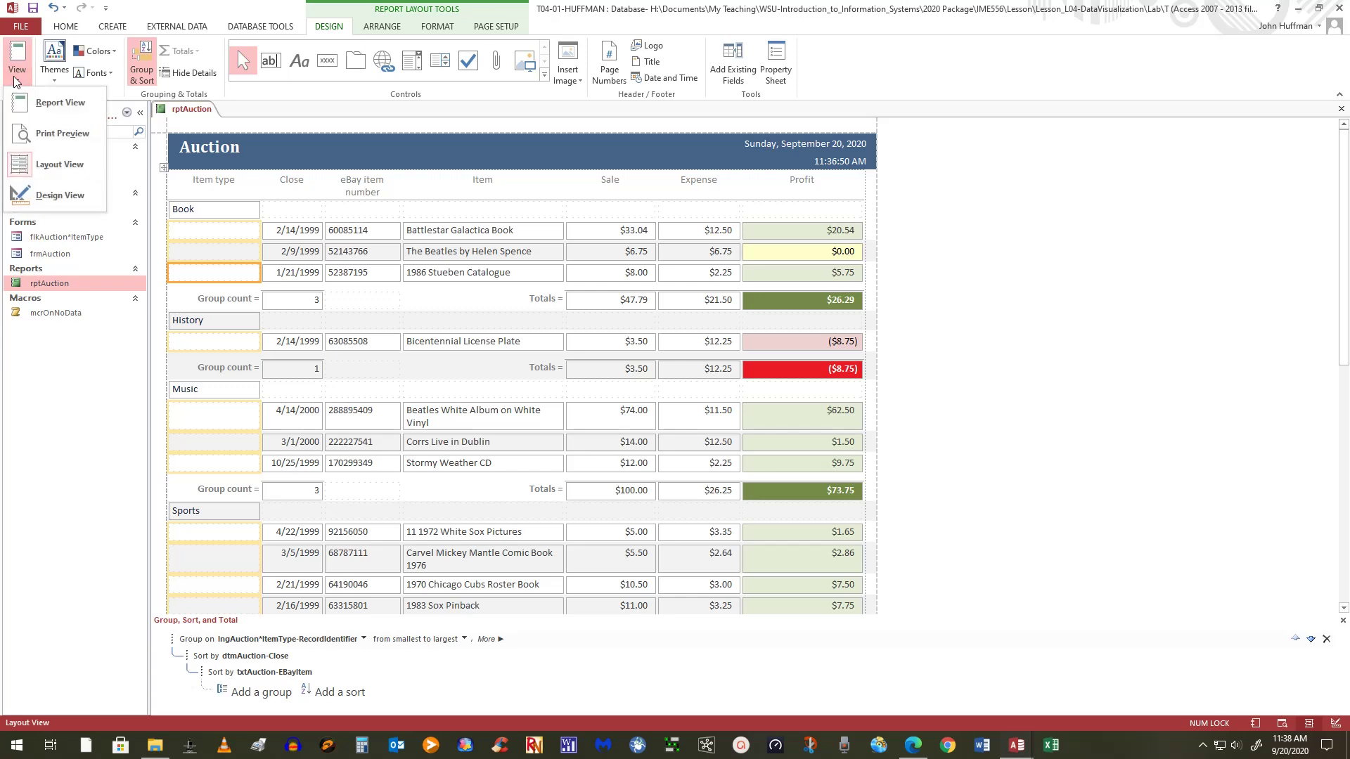
click(60, 169)
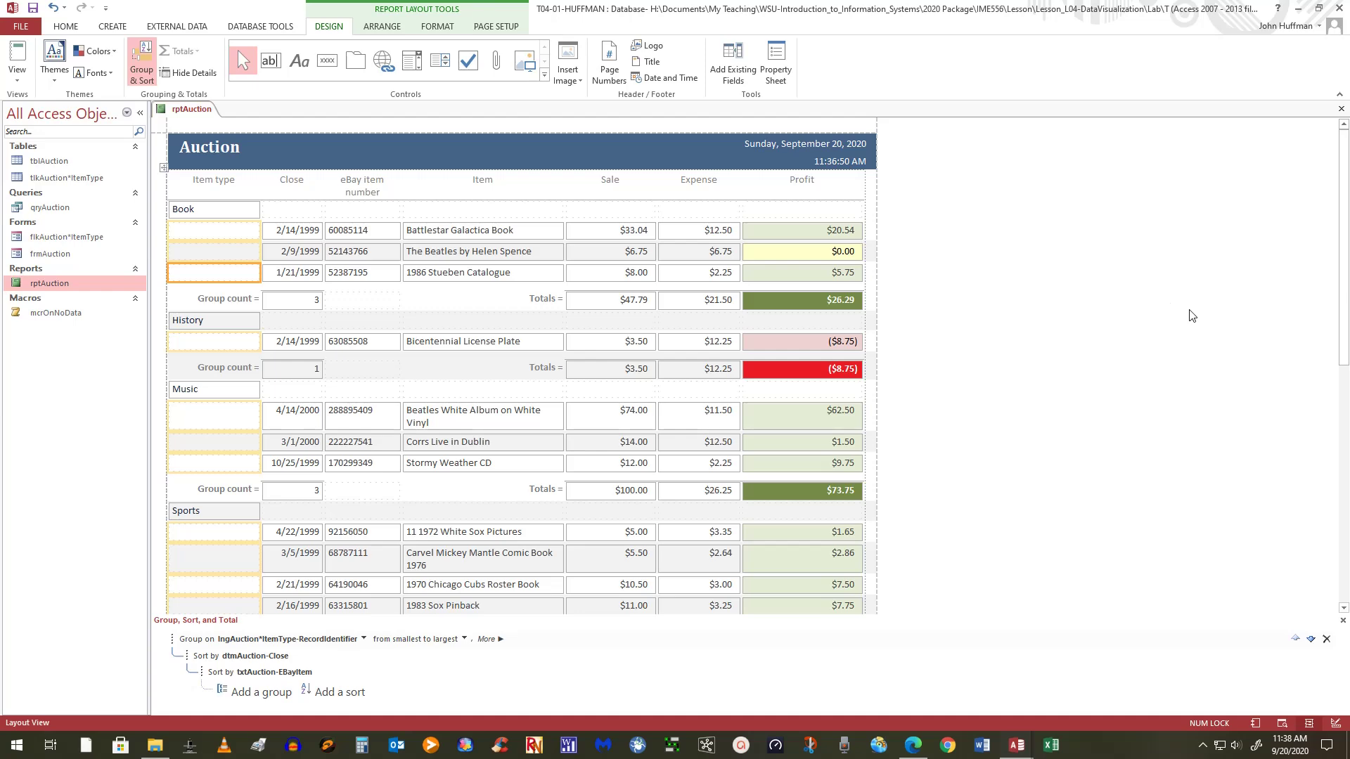
Step: Fill all cells of the grand total row at the report's end with dark blue from the theme colors
drag(1347, 262, 1344, 595)
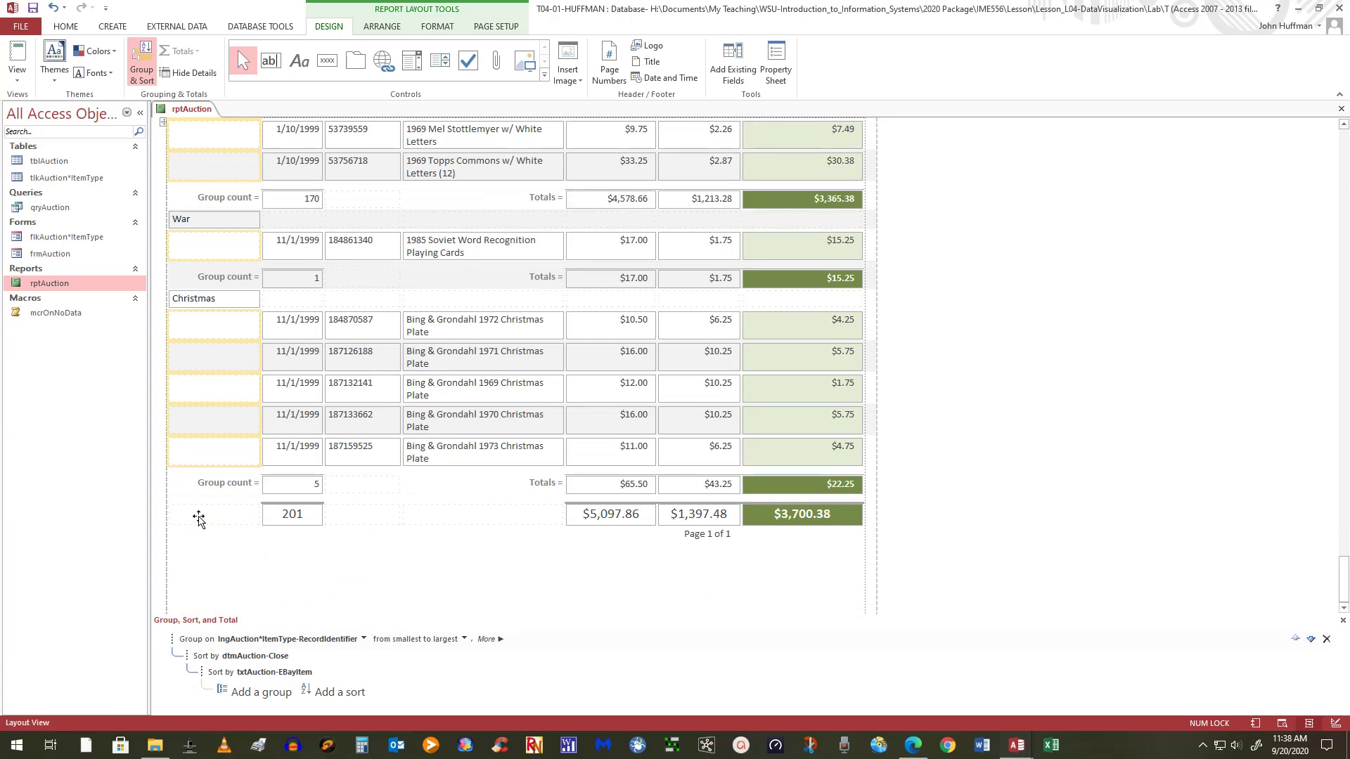
click(214, 525)
shift+click(850, 520)
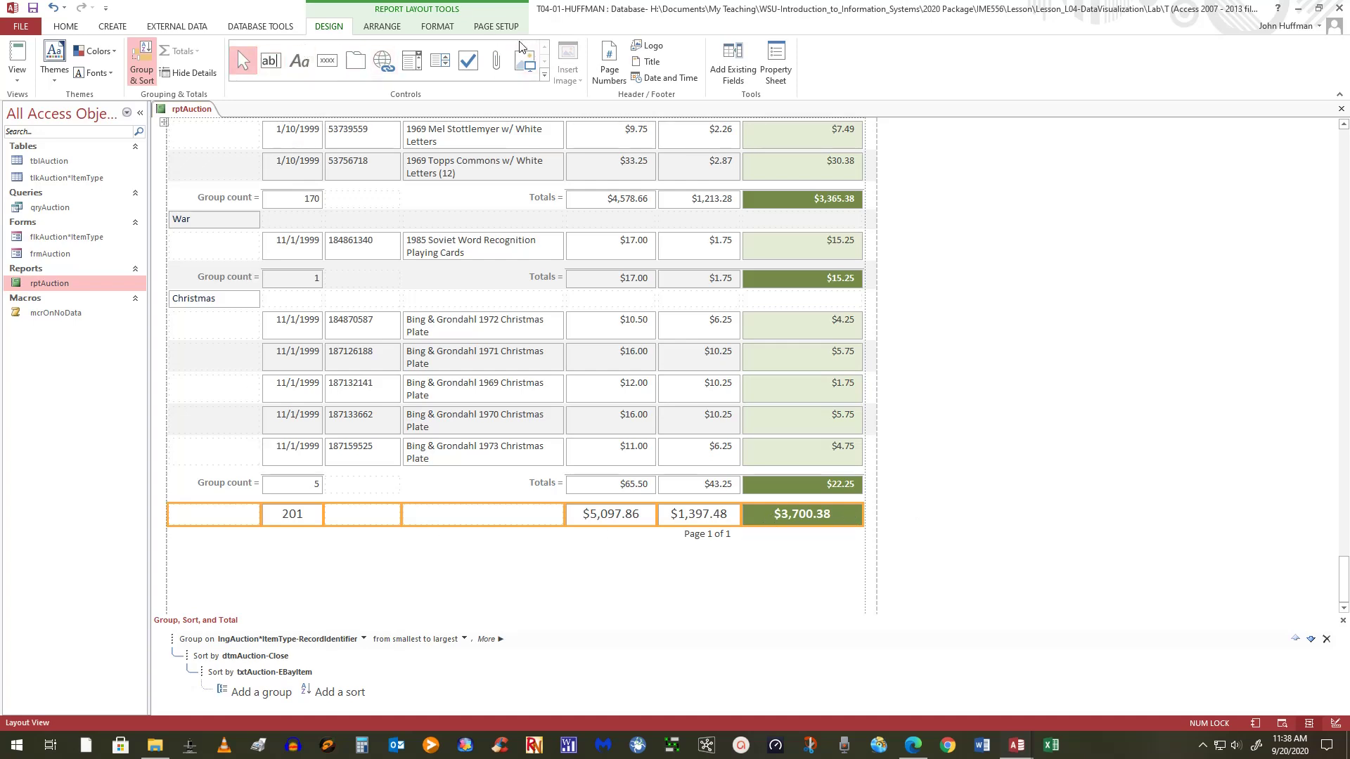
click(437, 26)
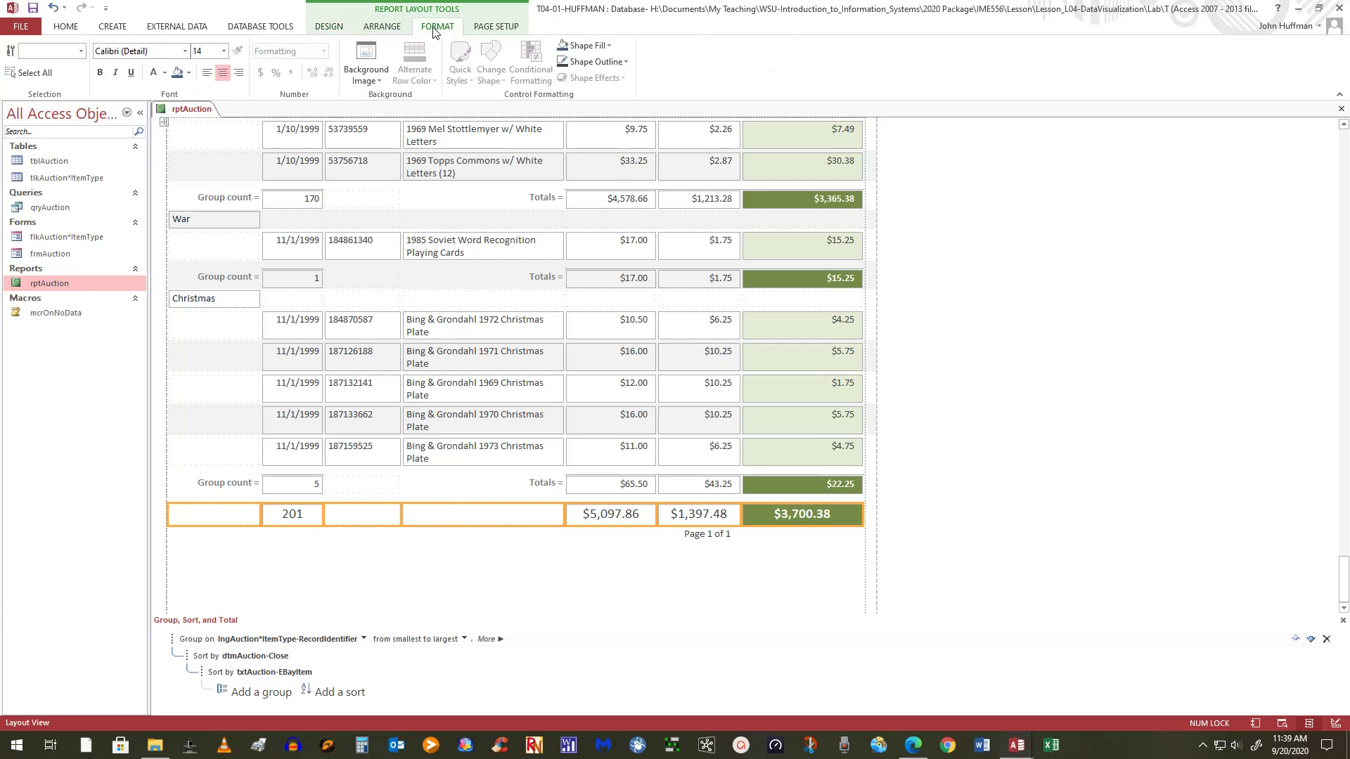
click(608, 45)
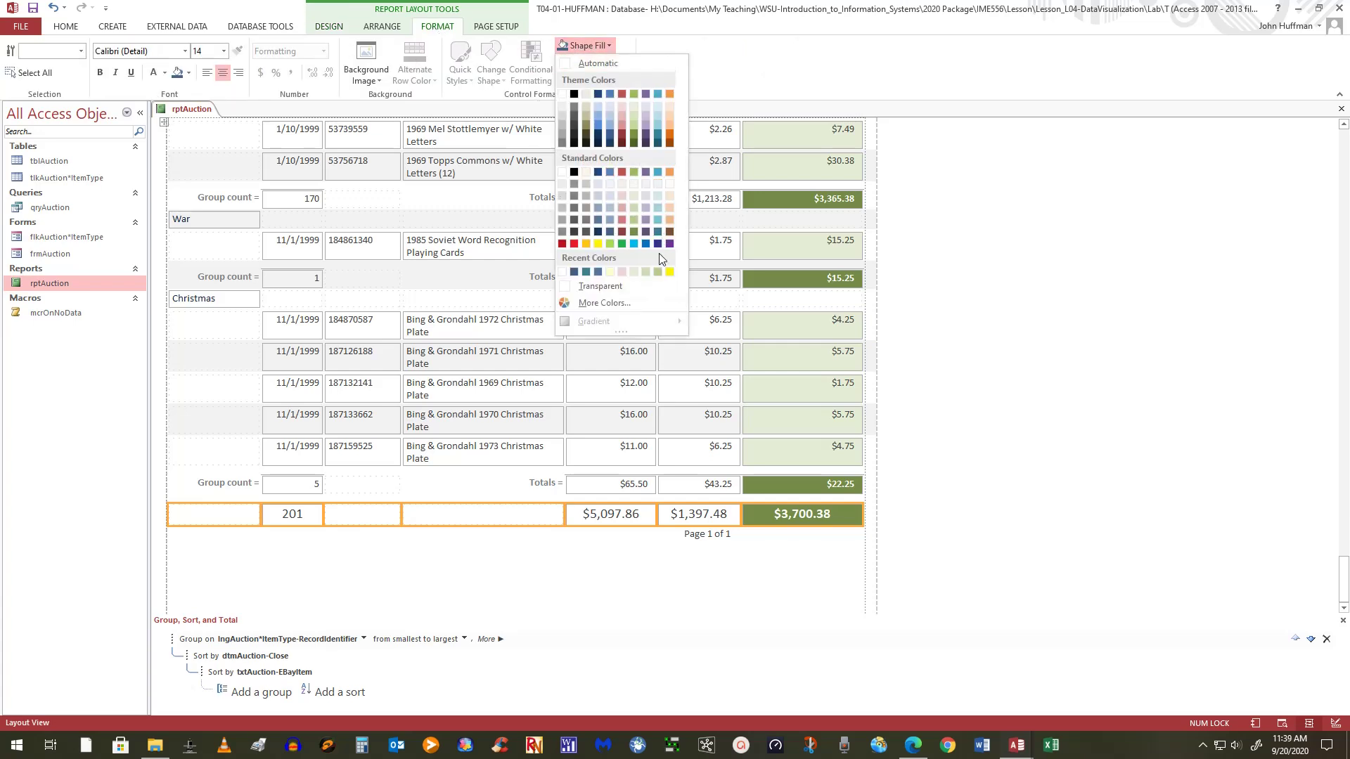
click(609, 142)
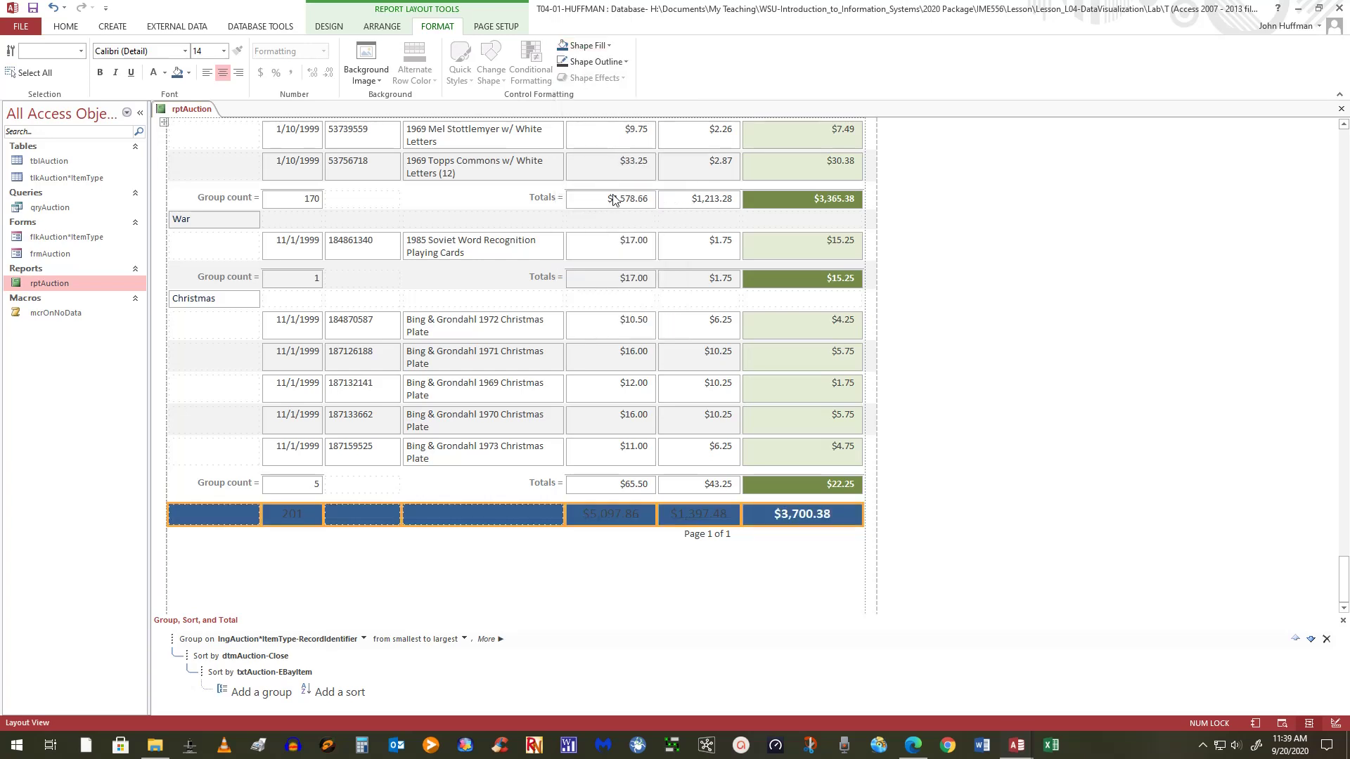
Step: Set the font color of the grand total row's count, Sale, Expense and Profit values to near-white from the standard colors
click(306, 516)
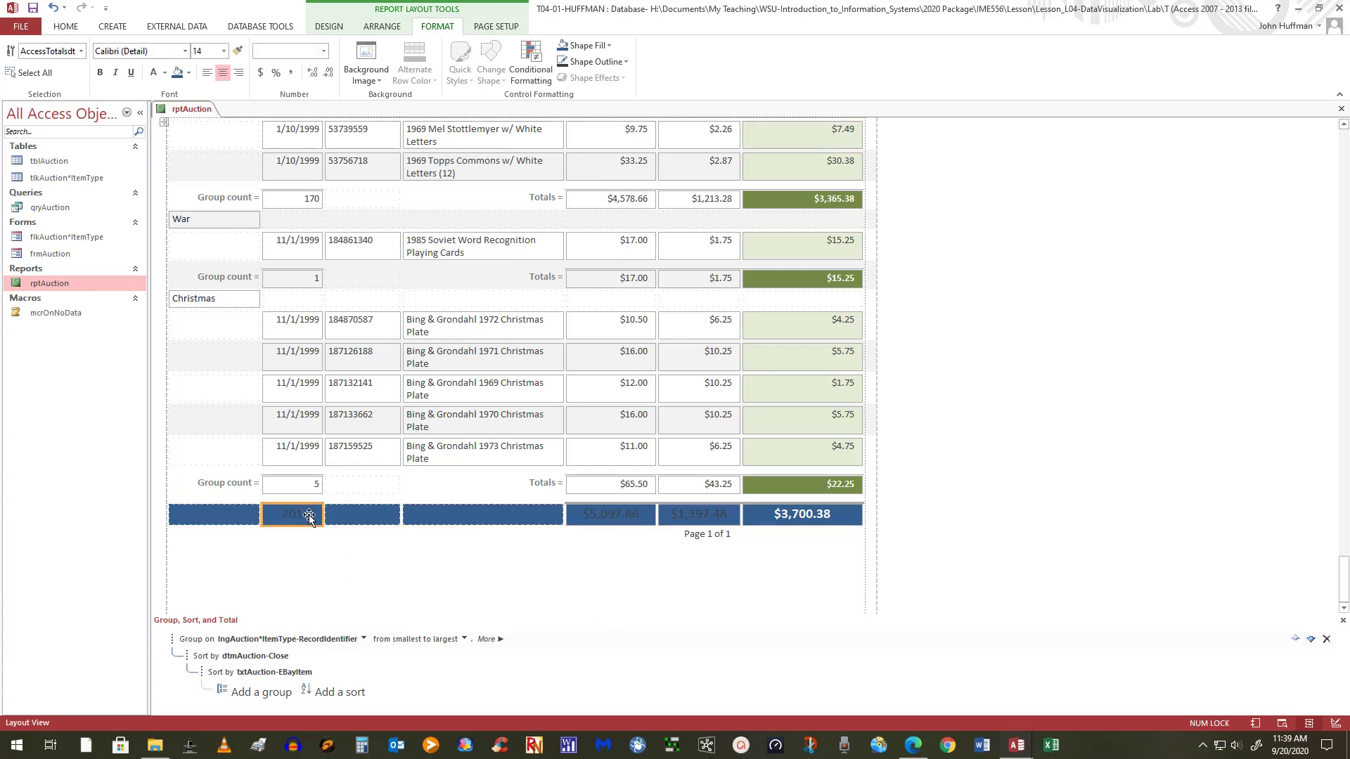
shift+click(622, 518)
shift+click(686, 520)
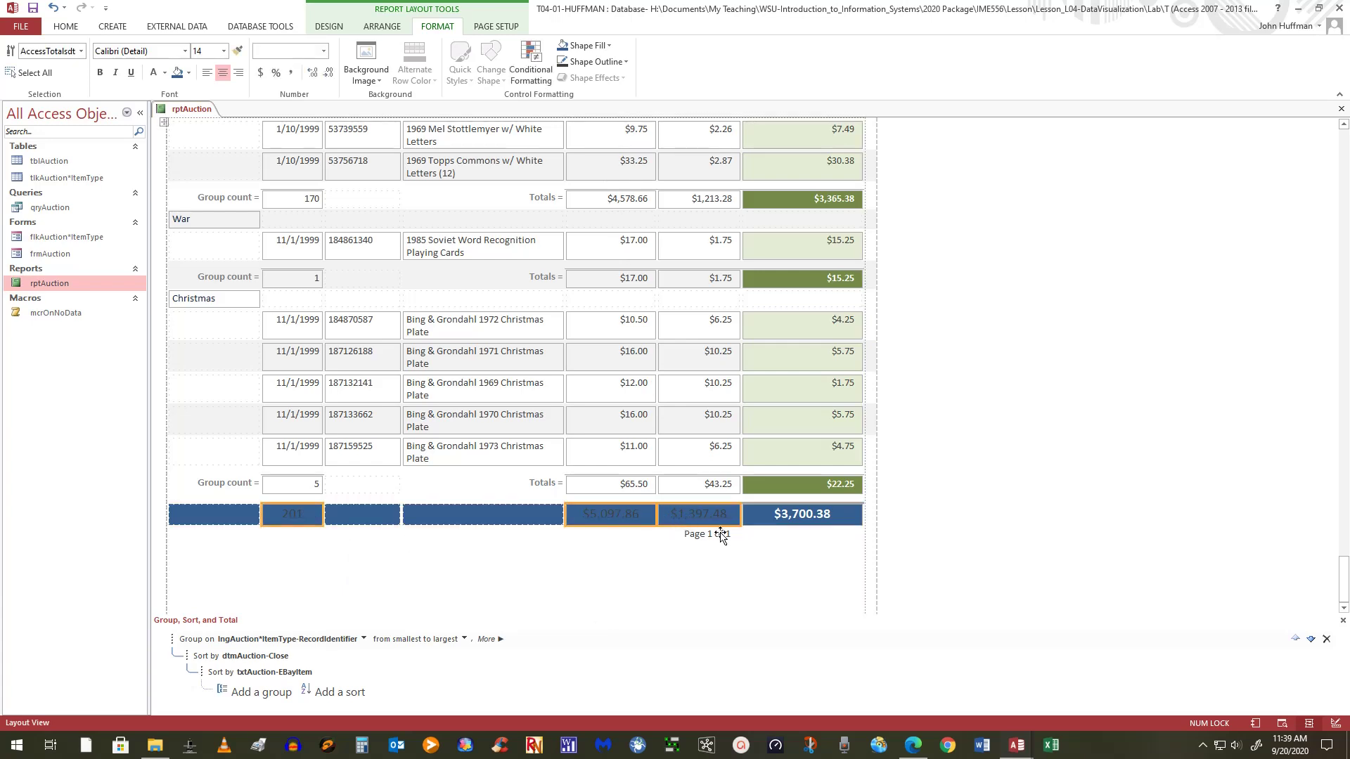
shift+click(786, 514)
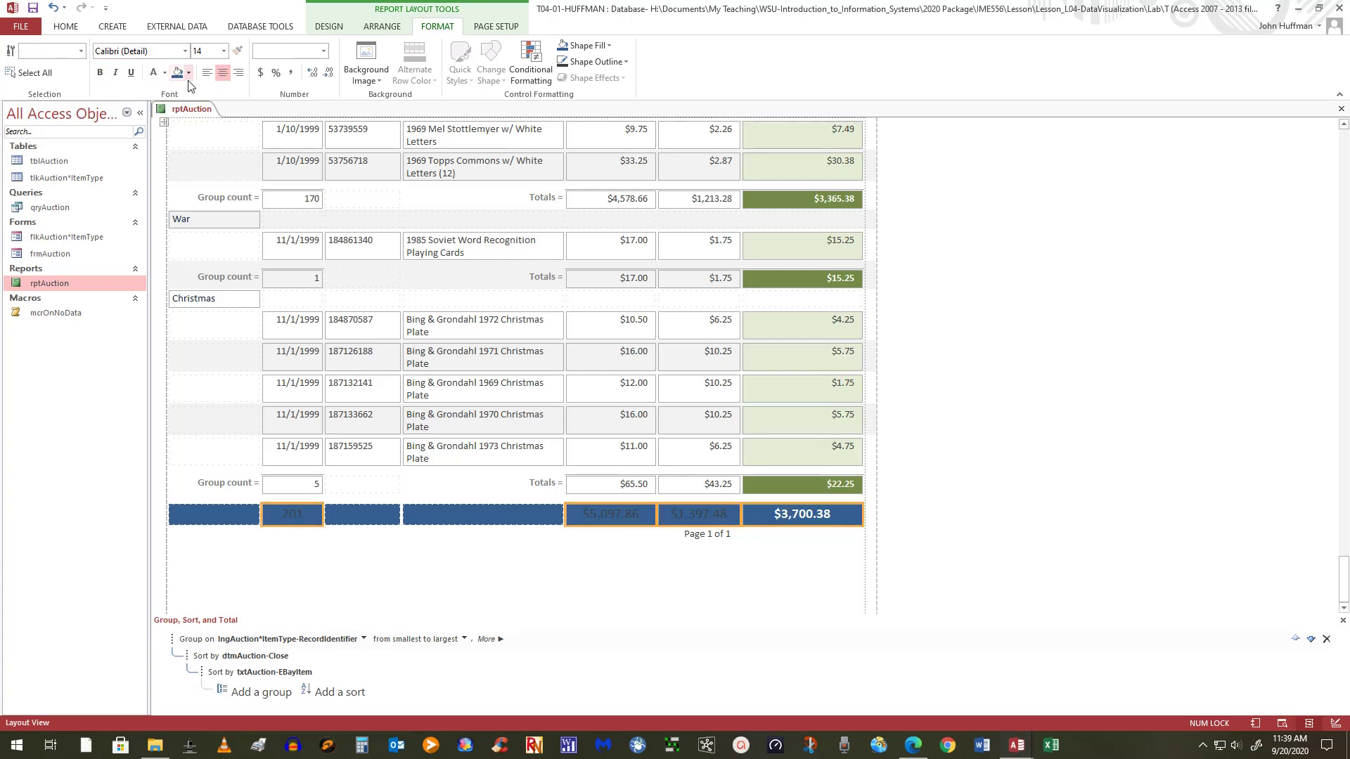
click(164, 73)
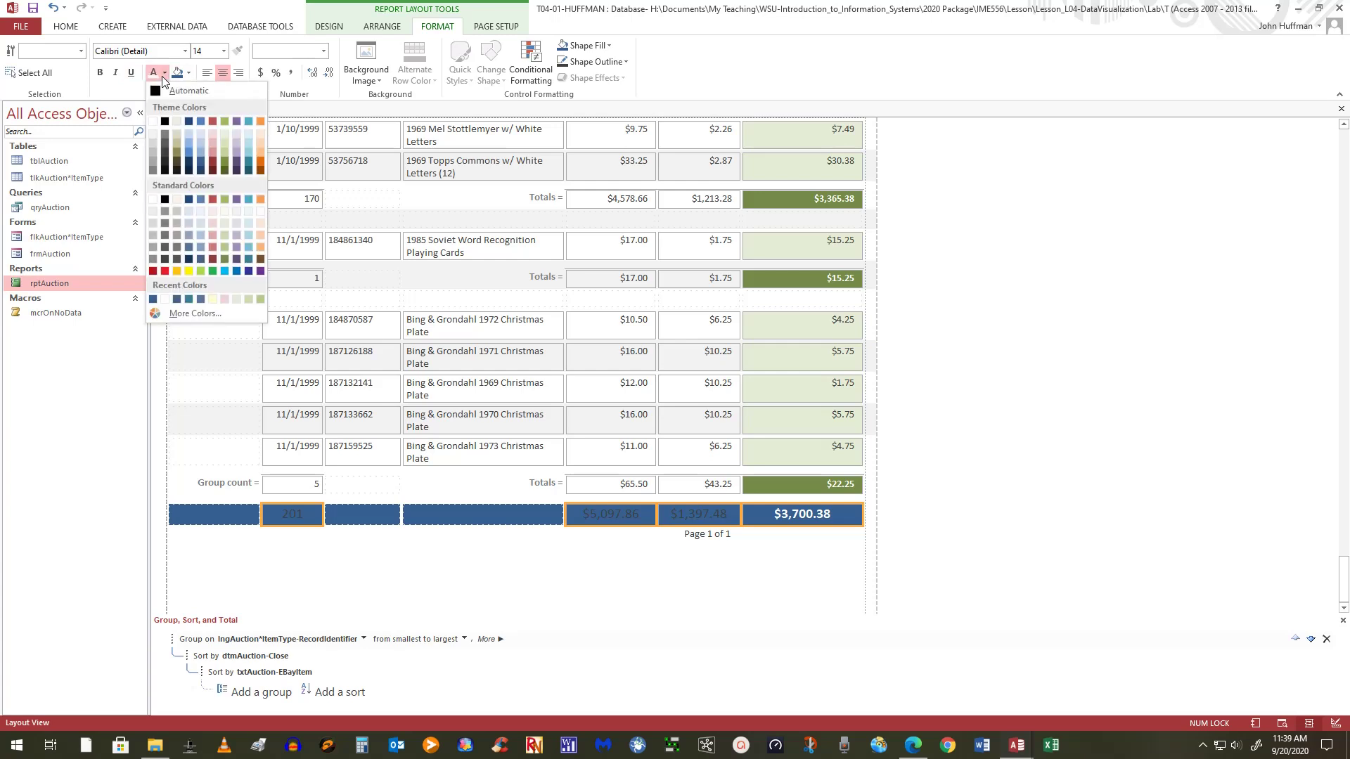
click(198, 210)
click(312, 606)
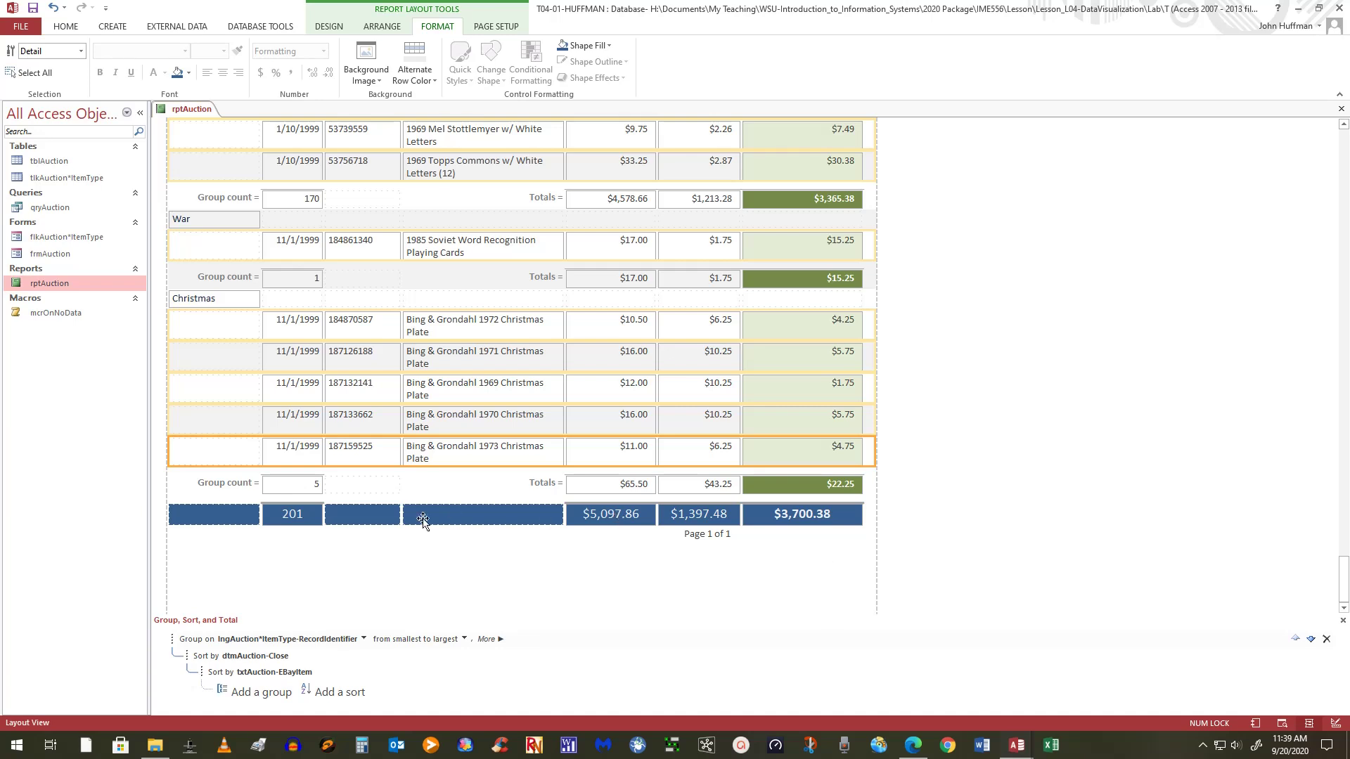
Step: Try a "Created by" label with the author's name in the grand total row's first cell, copying the count's formatting to it
click(204, 516)
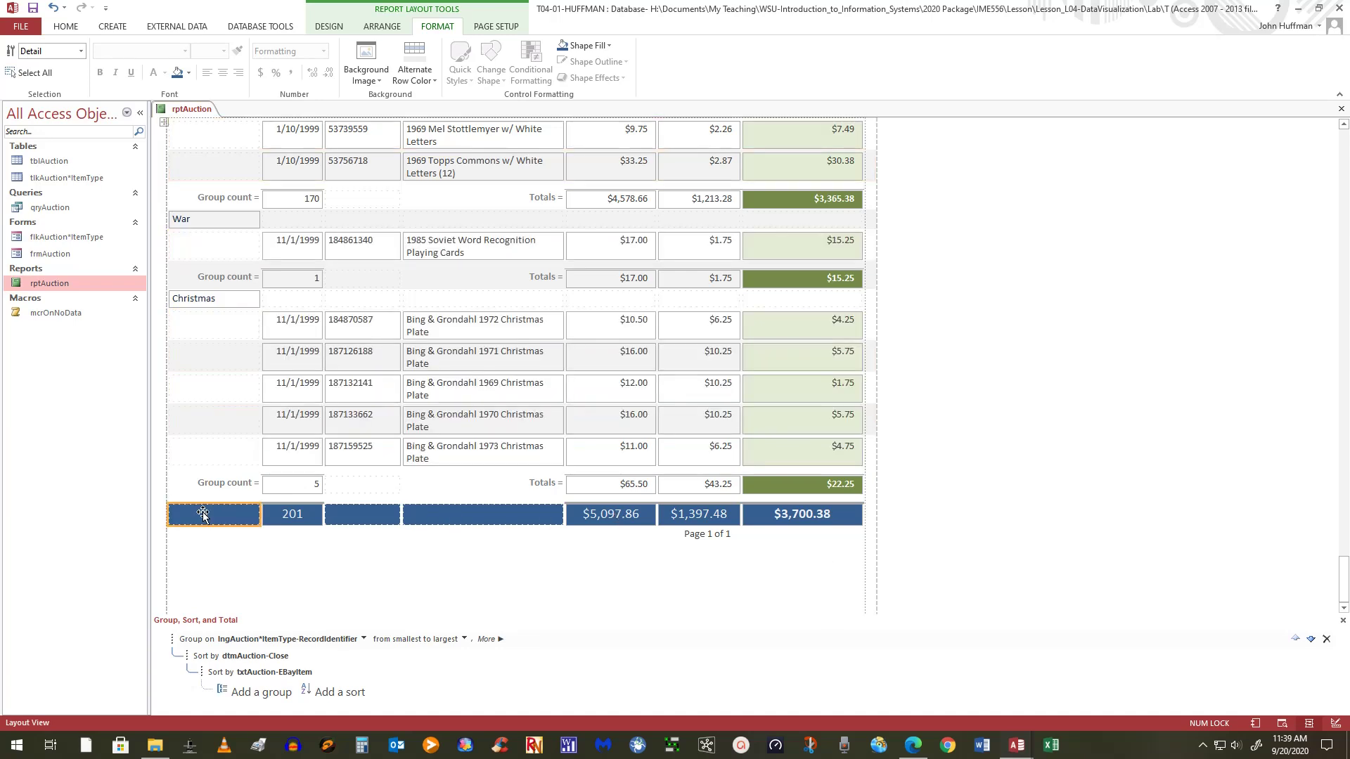
key(F2)
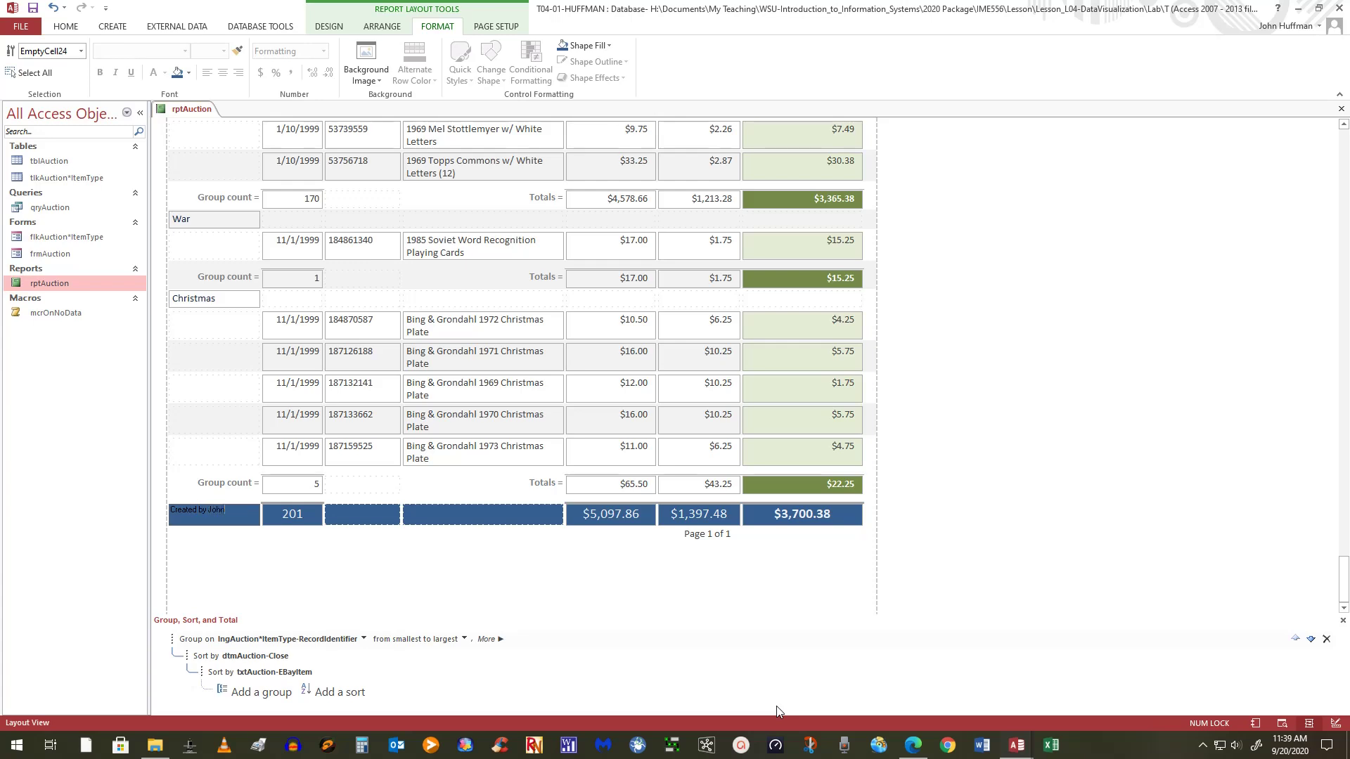
click(315, 605)
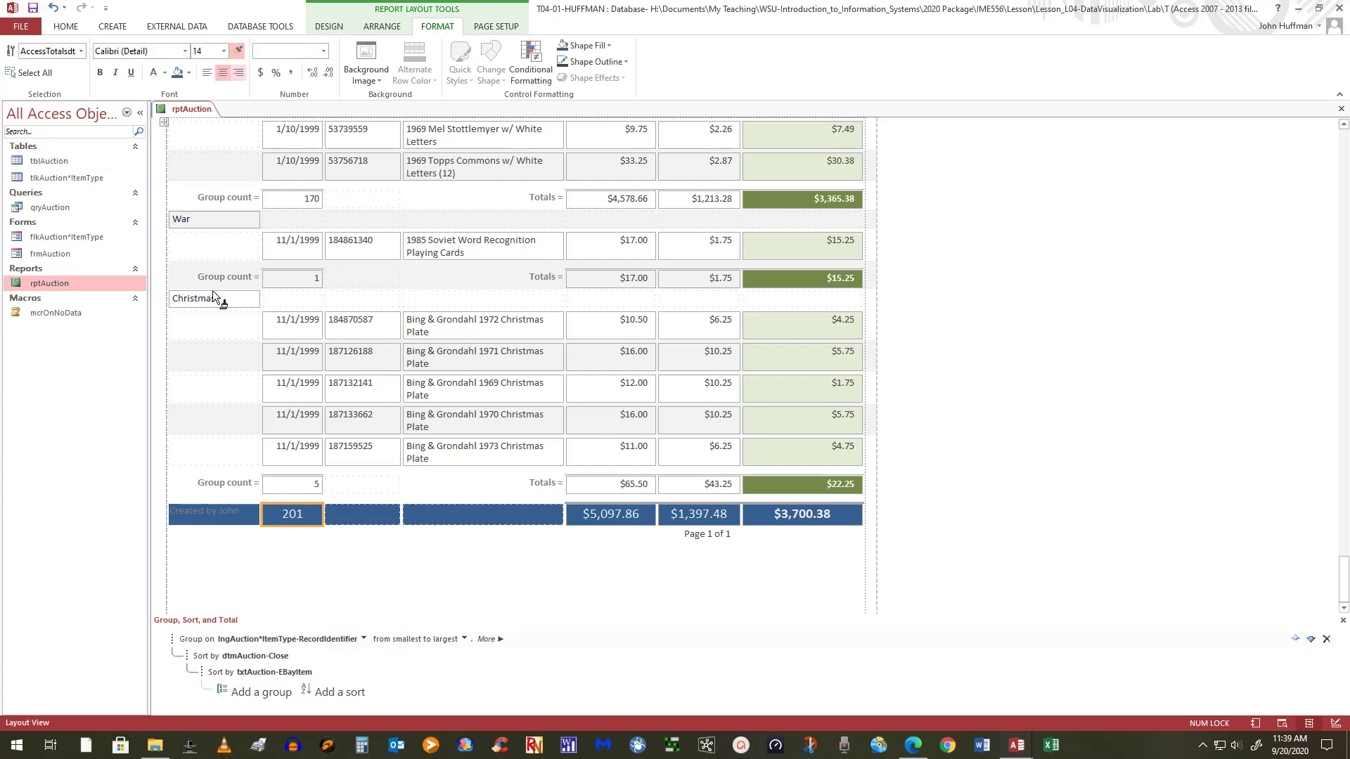
click(203, 511)
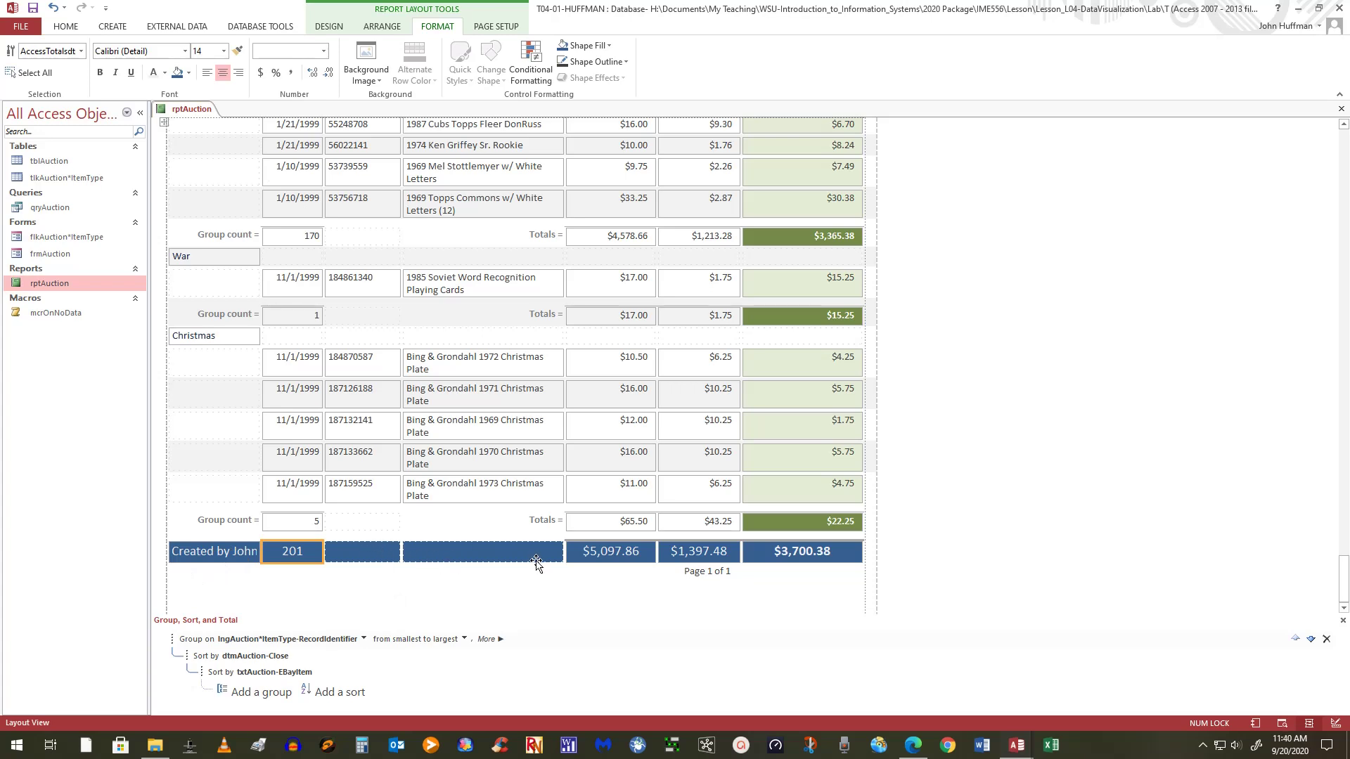
click(307, 632)
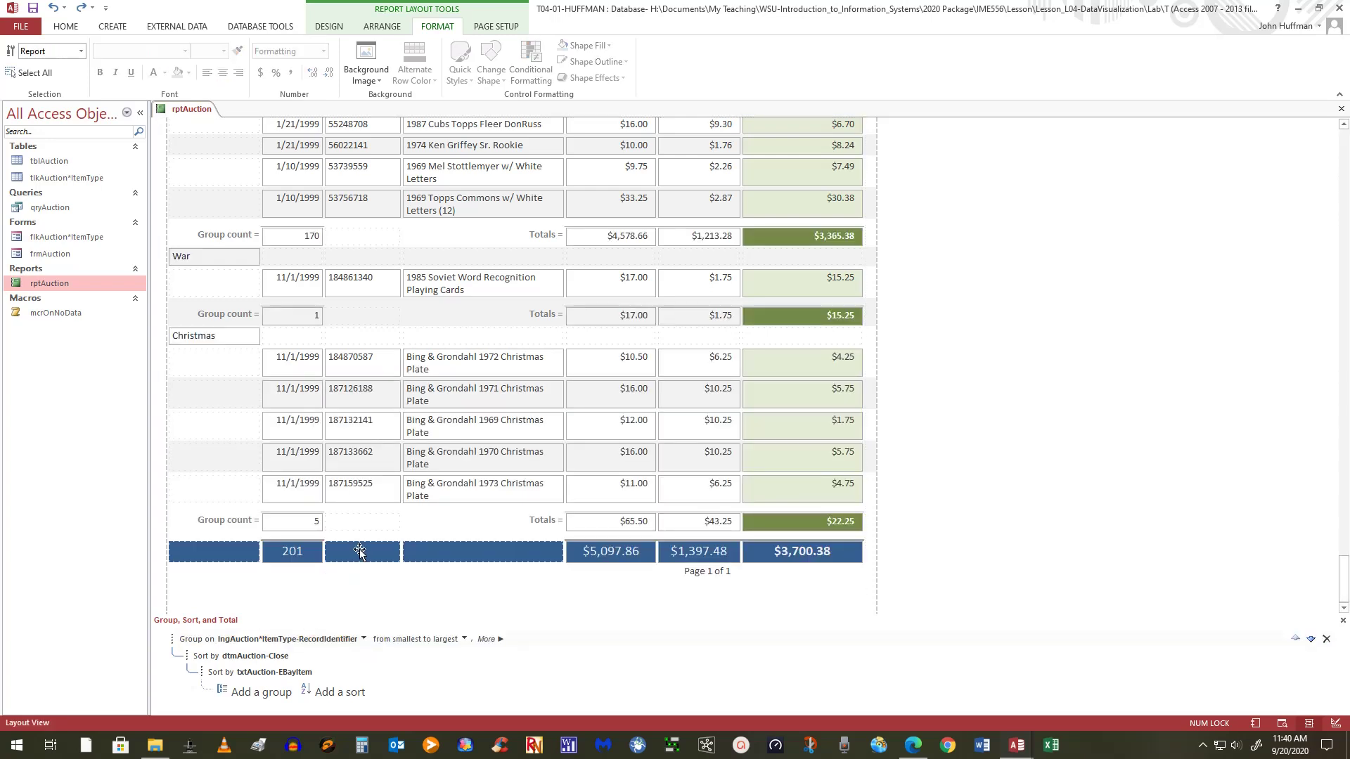
Step: Merge the two empty cells between the count and the Sale total in the grand total row
click(362, 551)
drag(362, 552, 483, 554)
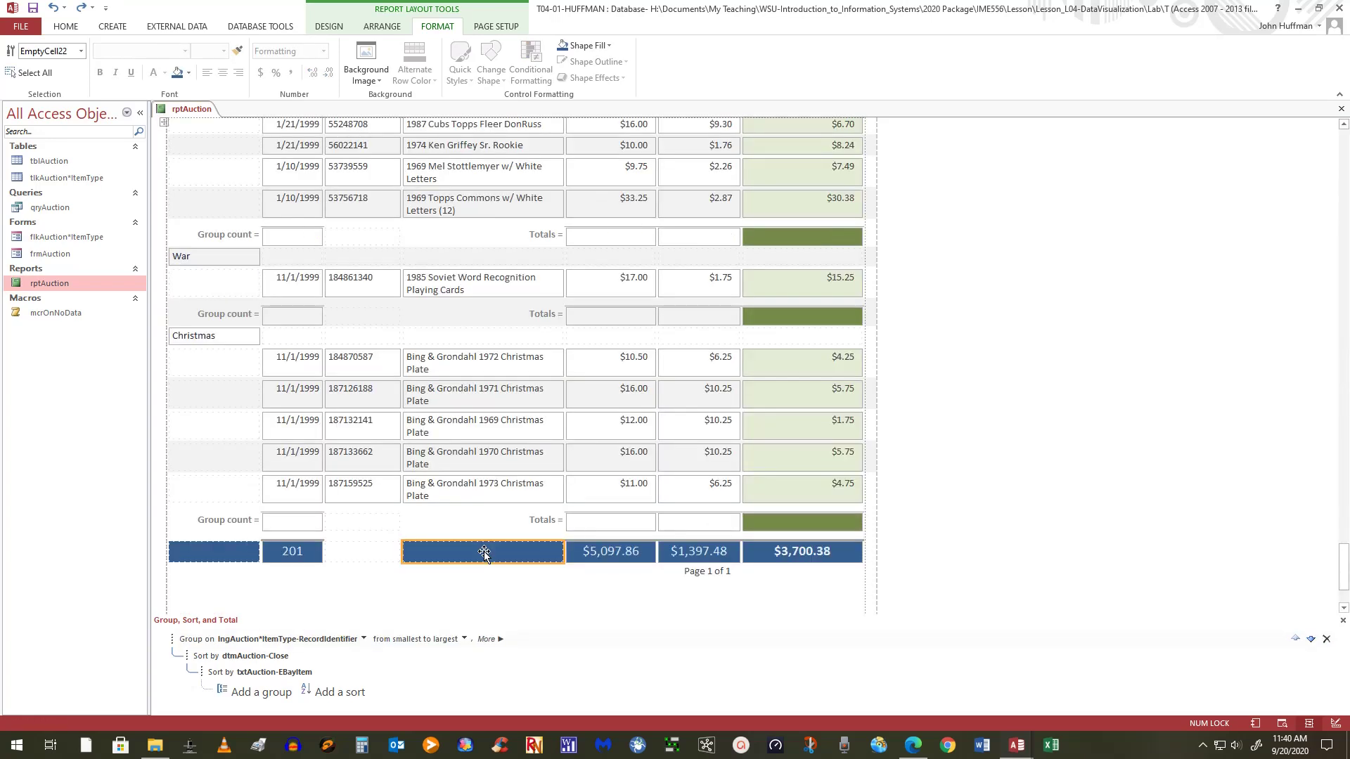
click(388, 644)
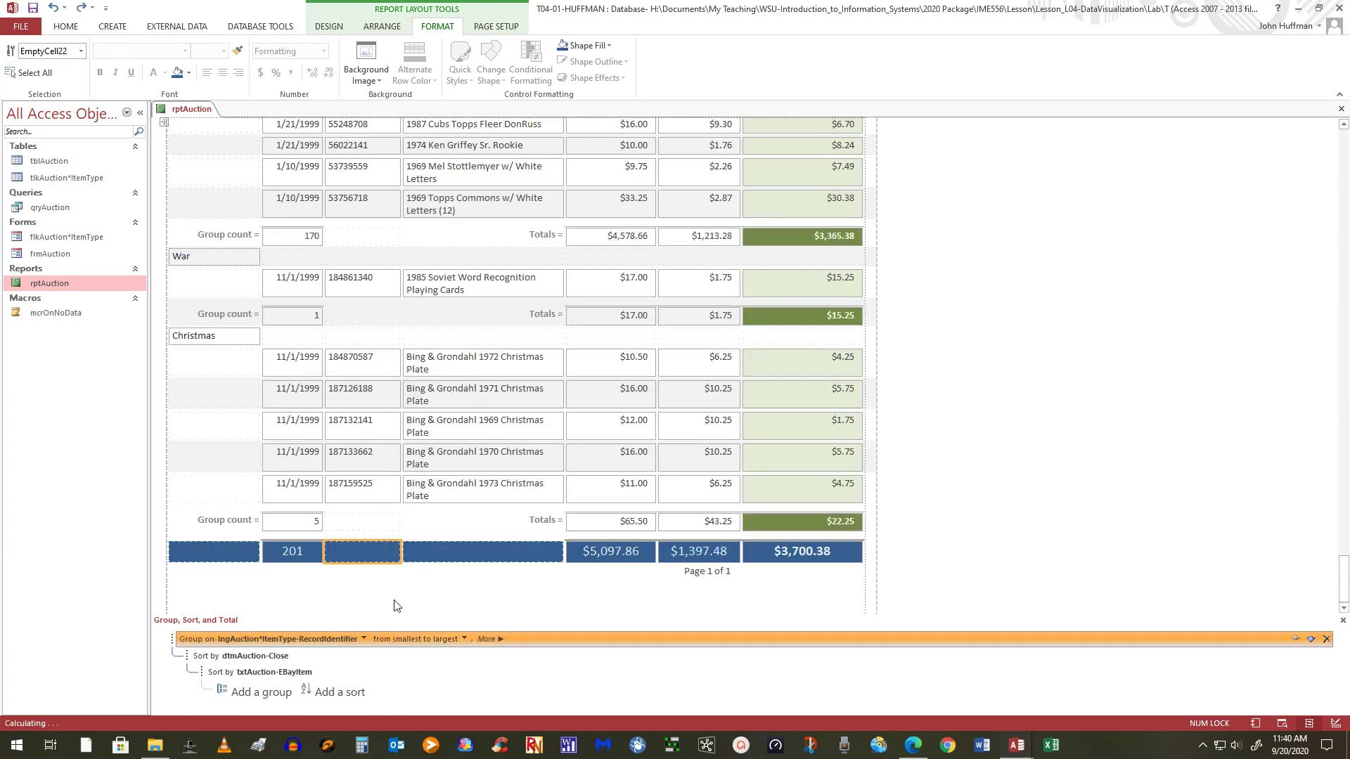
ctrl+click(435, 559)
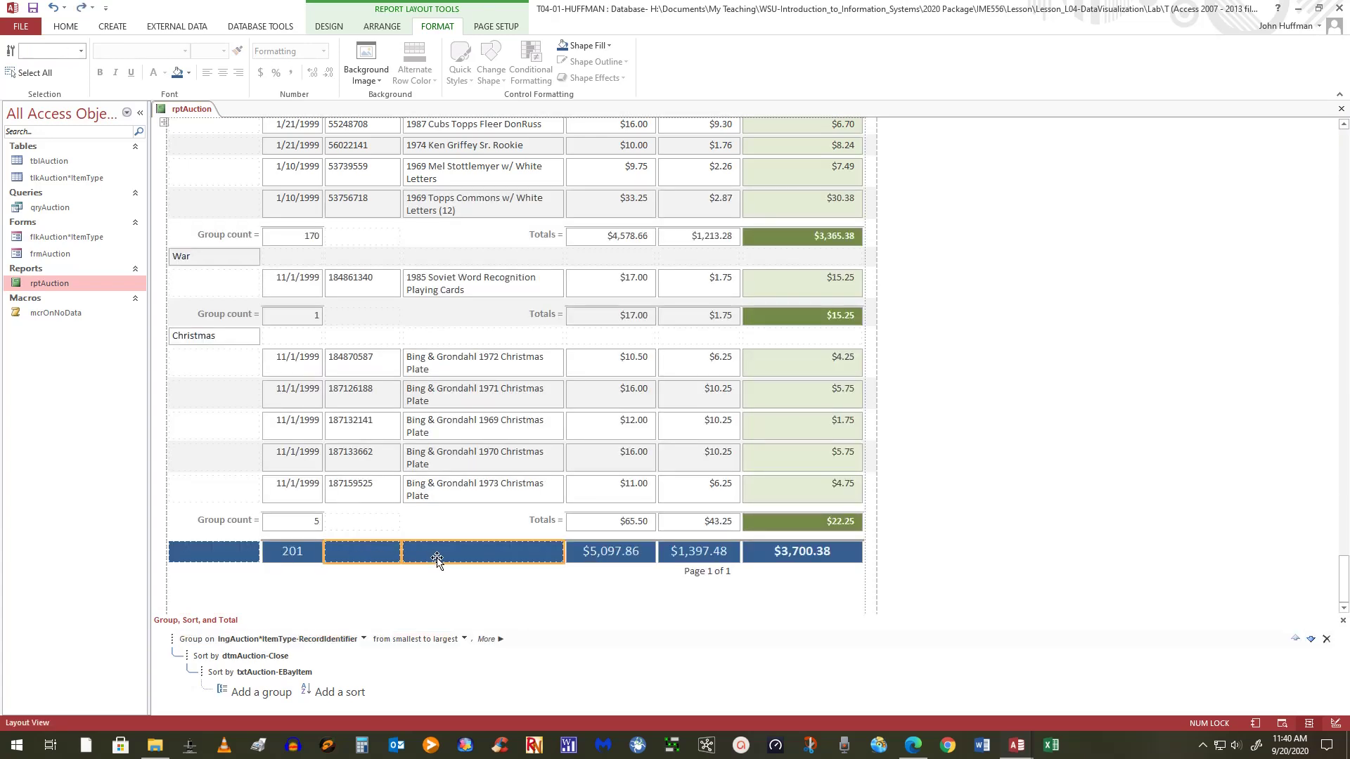
right_click(467, 557)
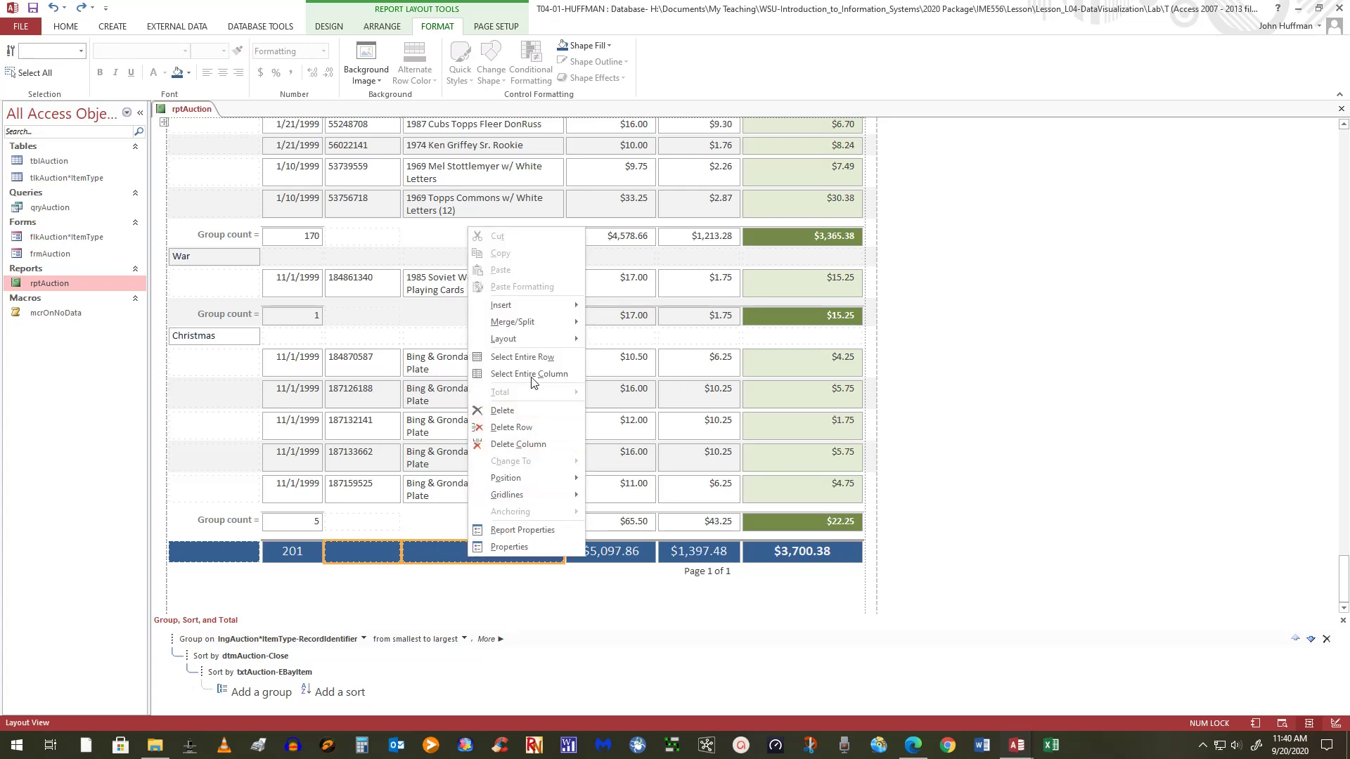
mouse_move(541, 317)
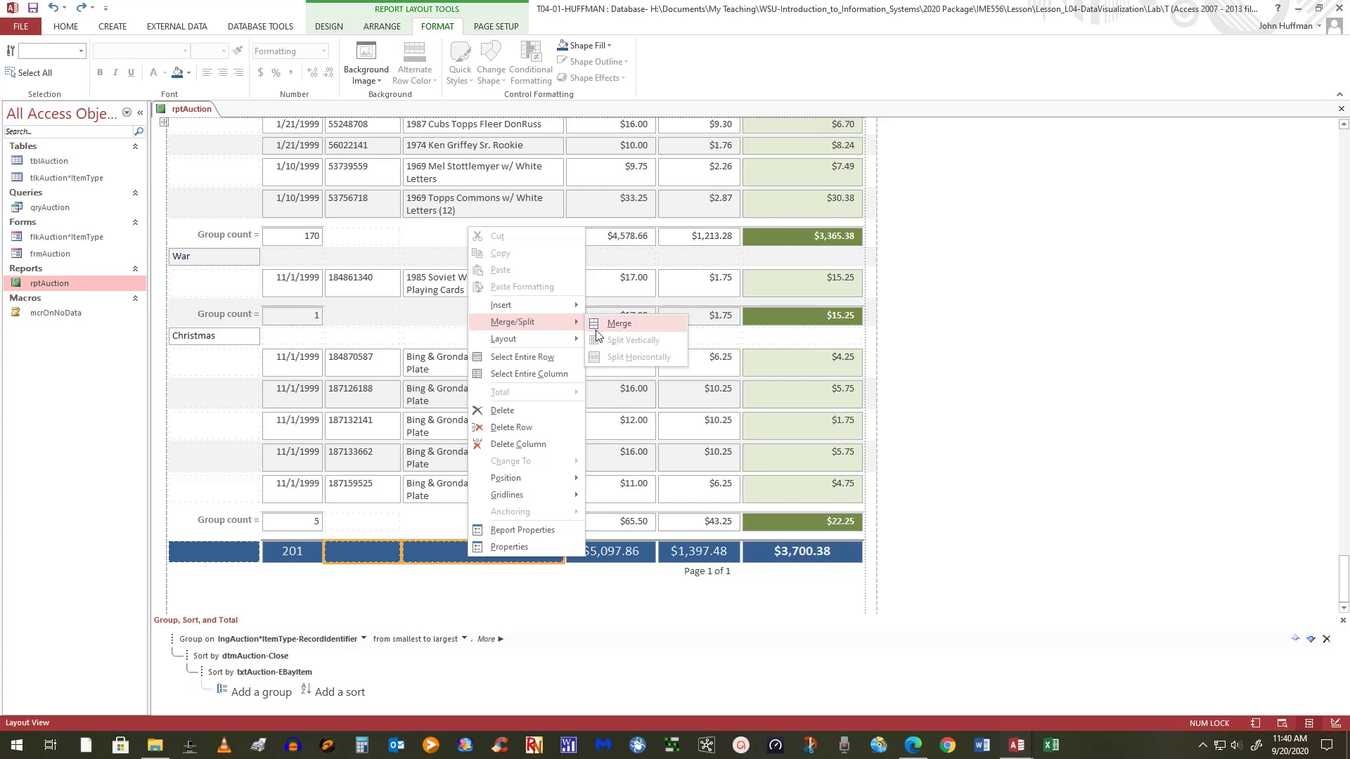
click(617, 324)
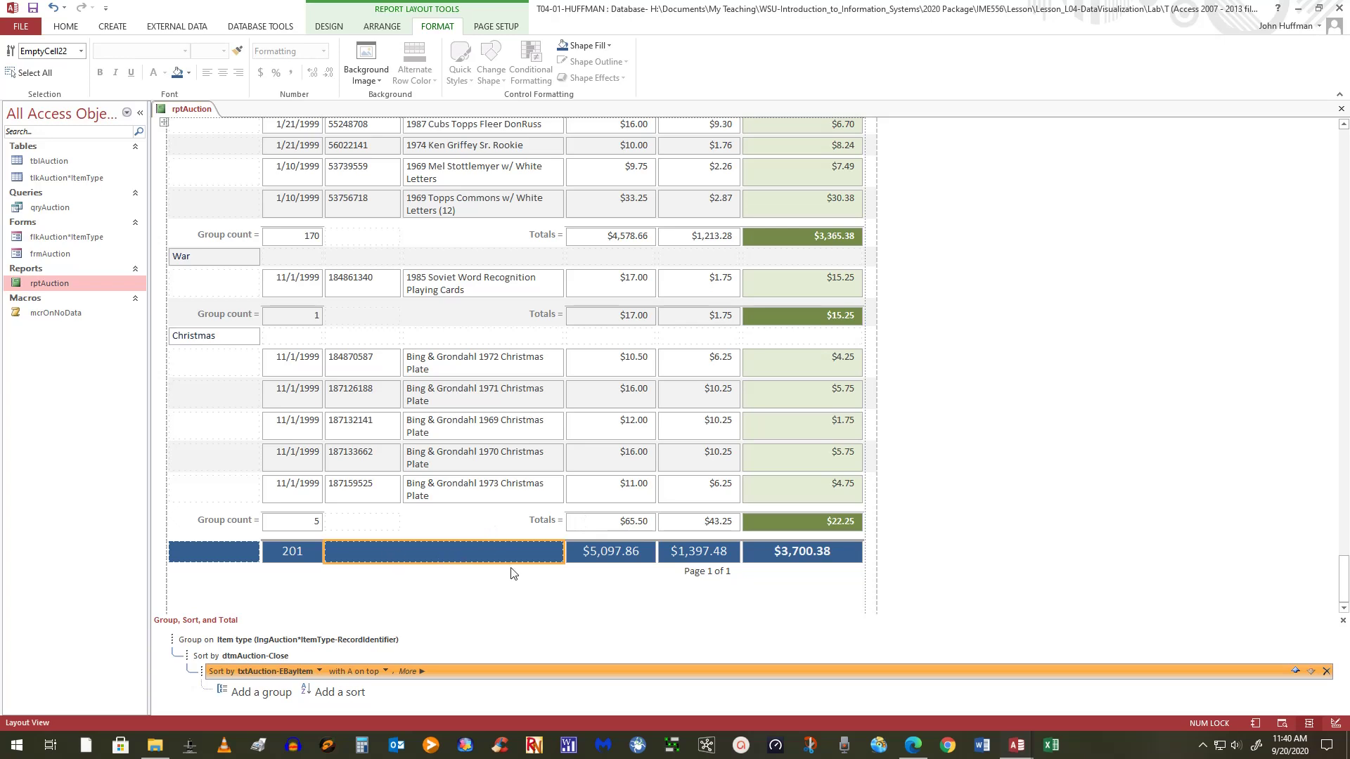
Step: Add a "Created by" label with the author's first name in the grand total row's merged cell, centered, italic and near-white
click(409, 551)
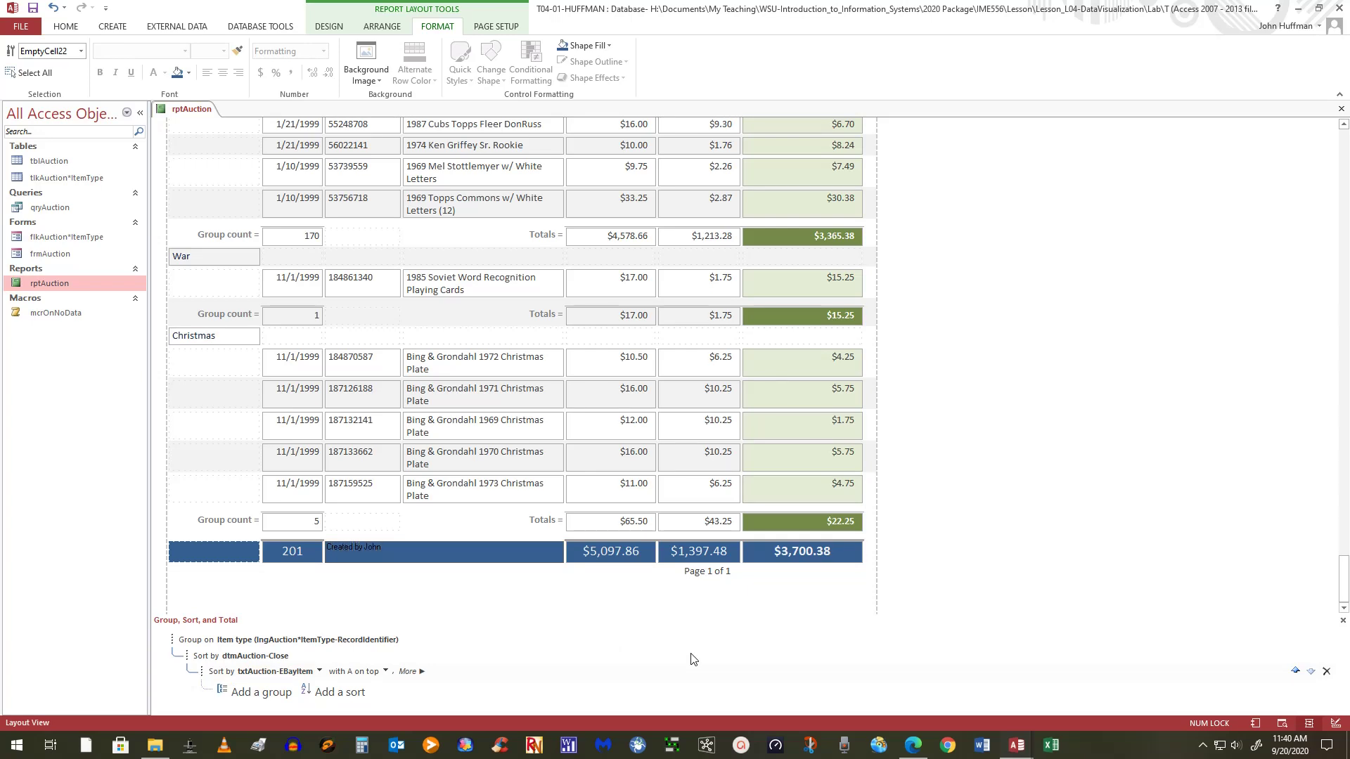
click(490, 555)
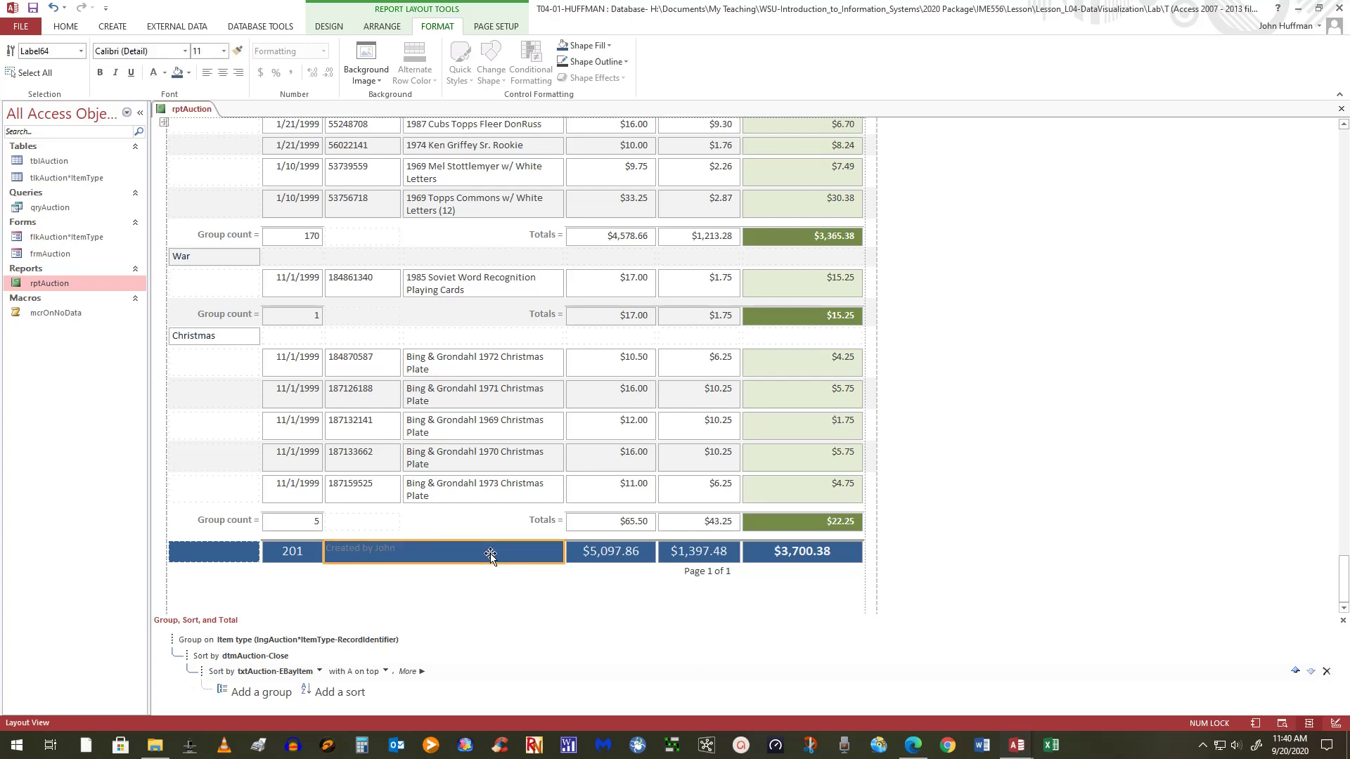
click(223, 73)
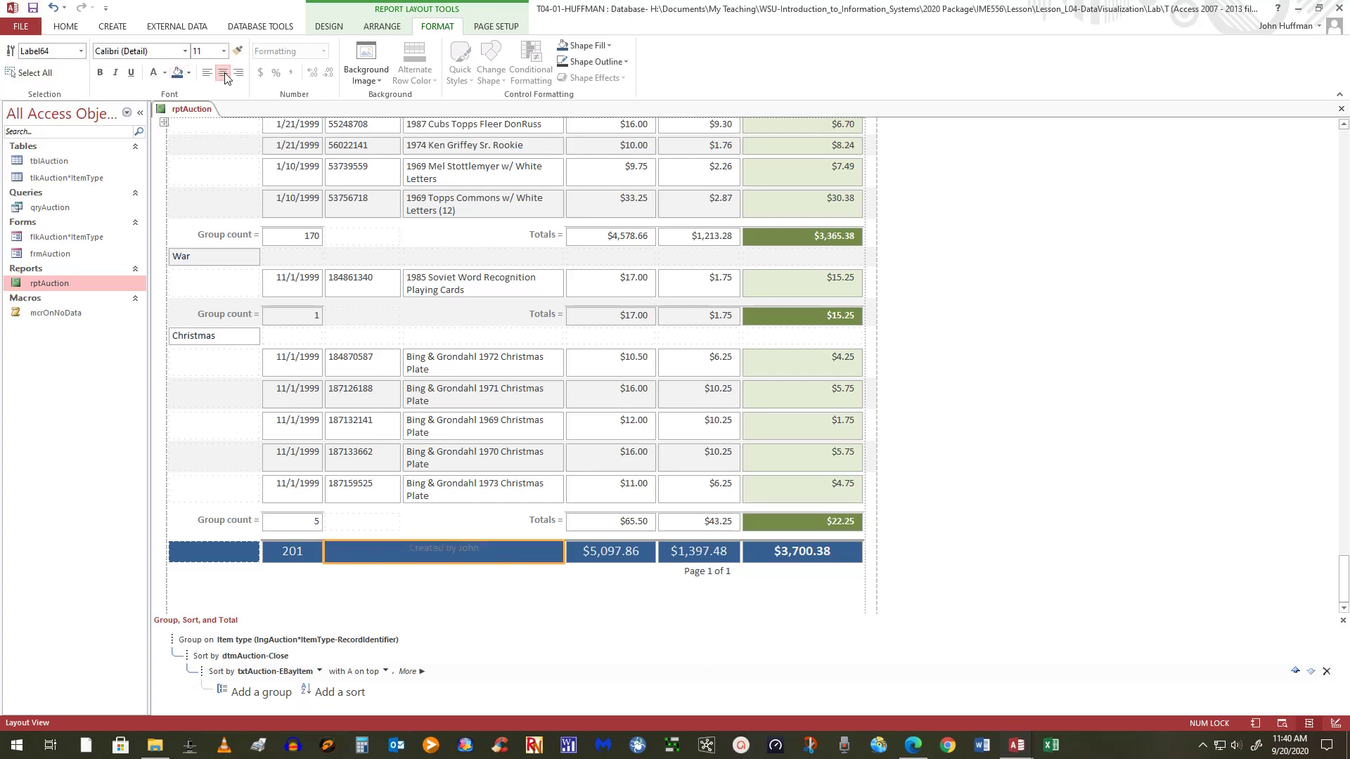
click(153, 73)
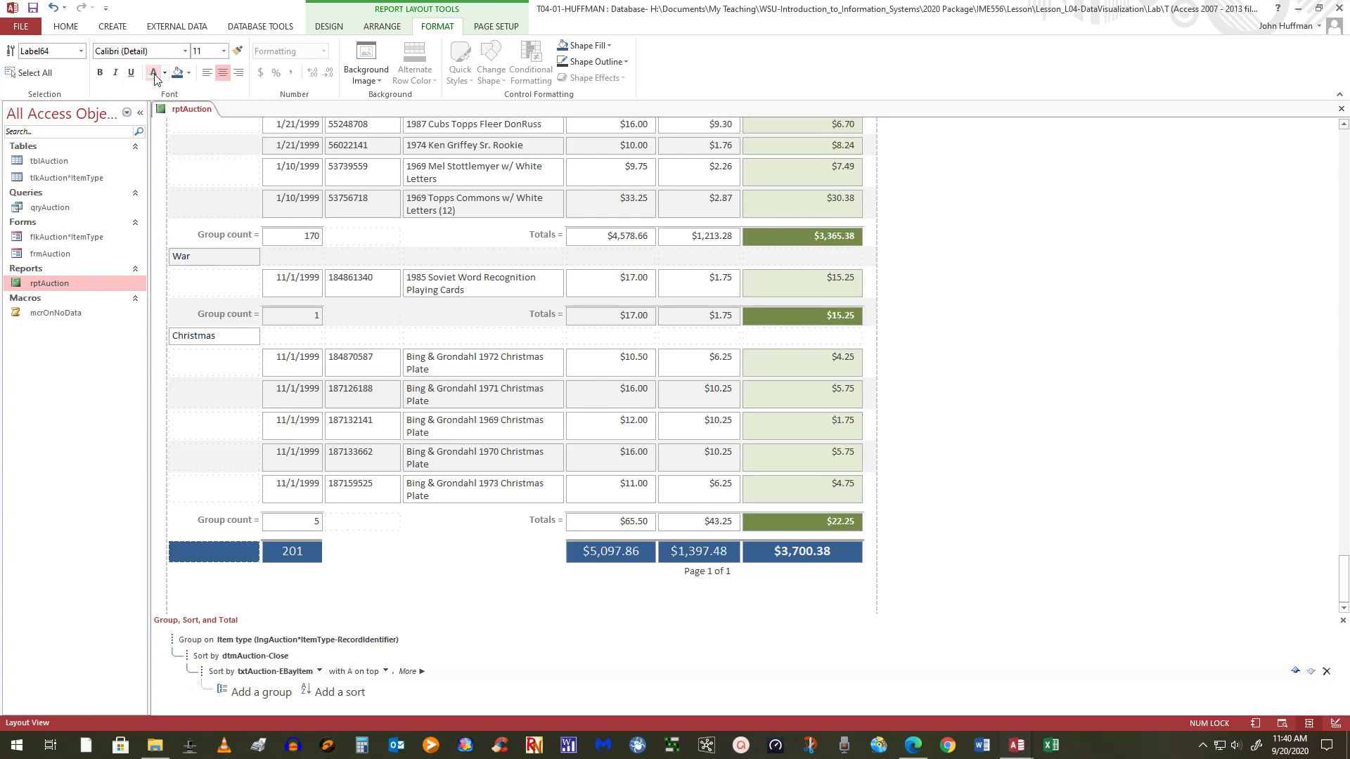
click(115, 73)
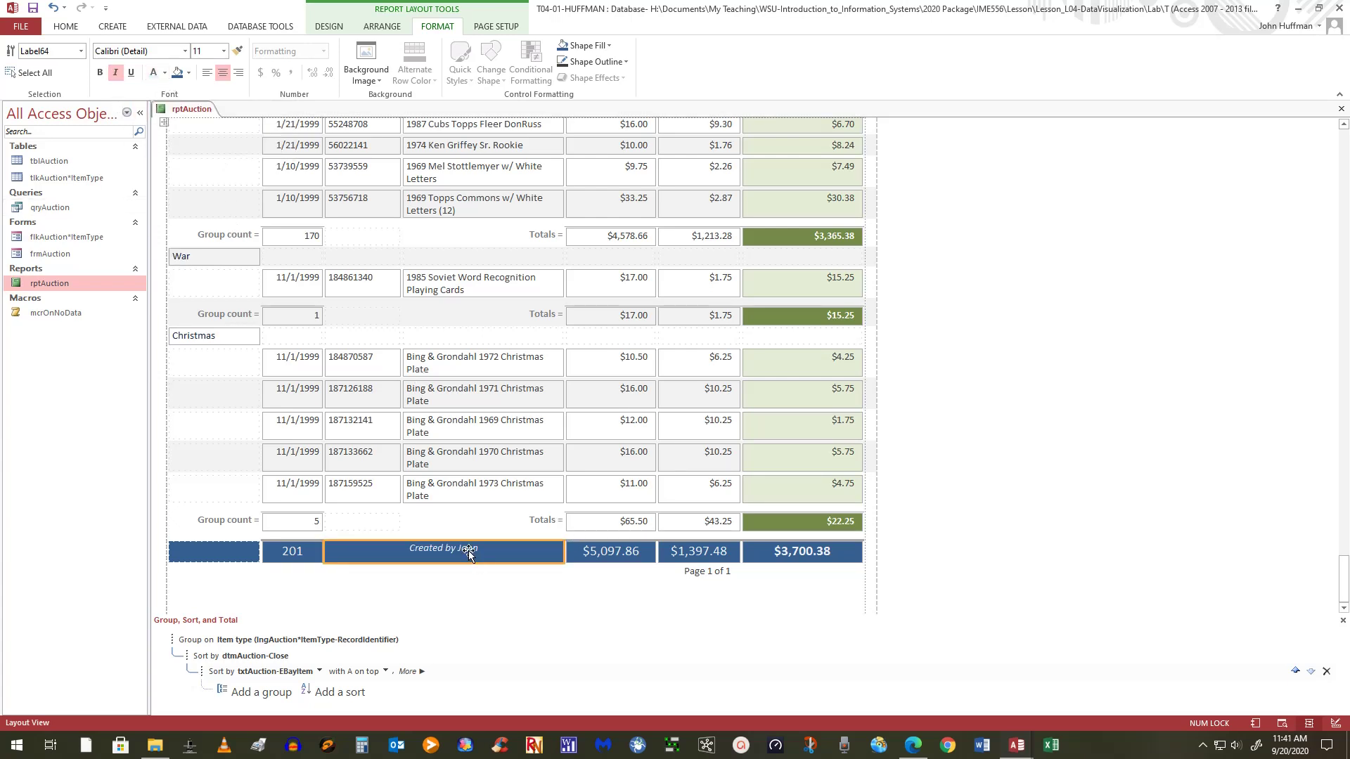
click(1330, 496)
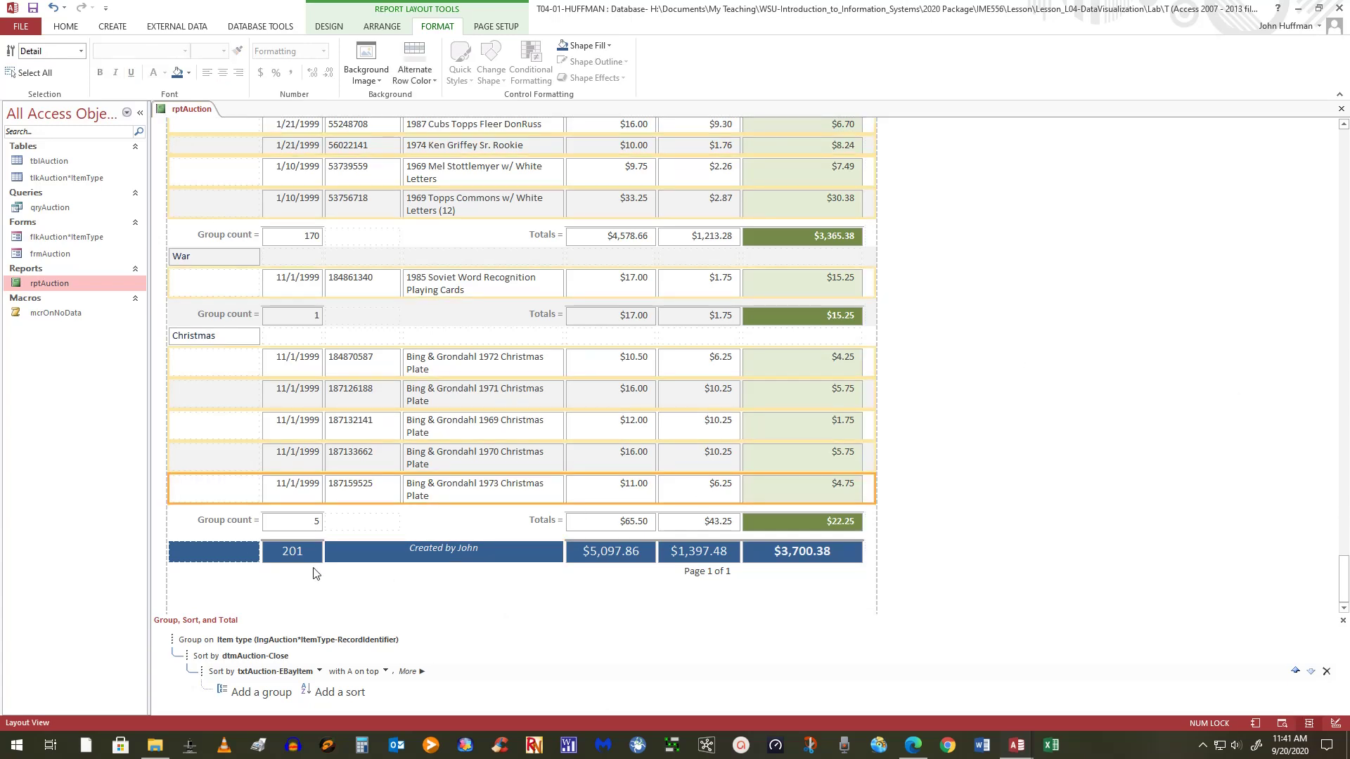
click(204, 552)
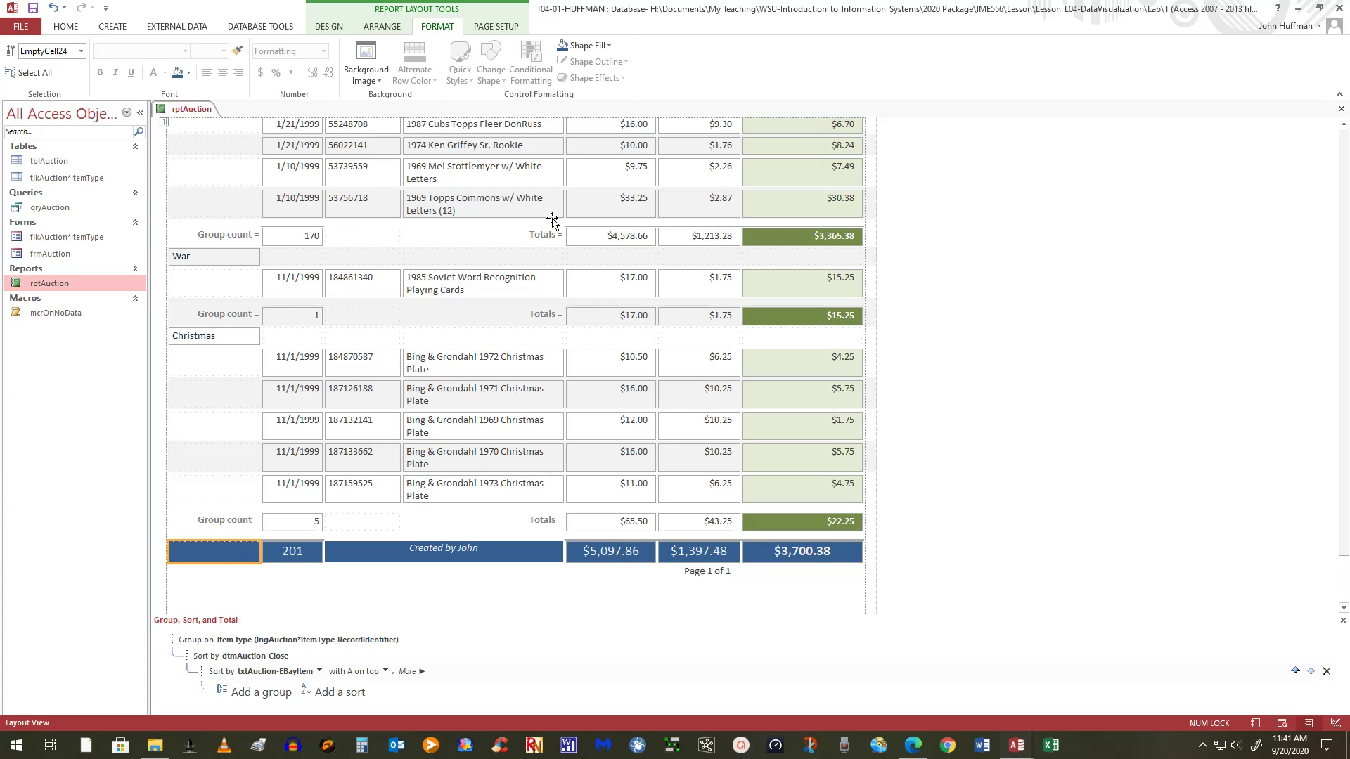
click(470, 28)
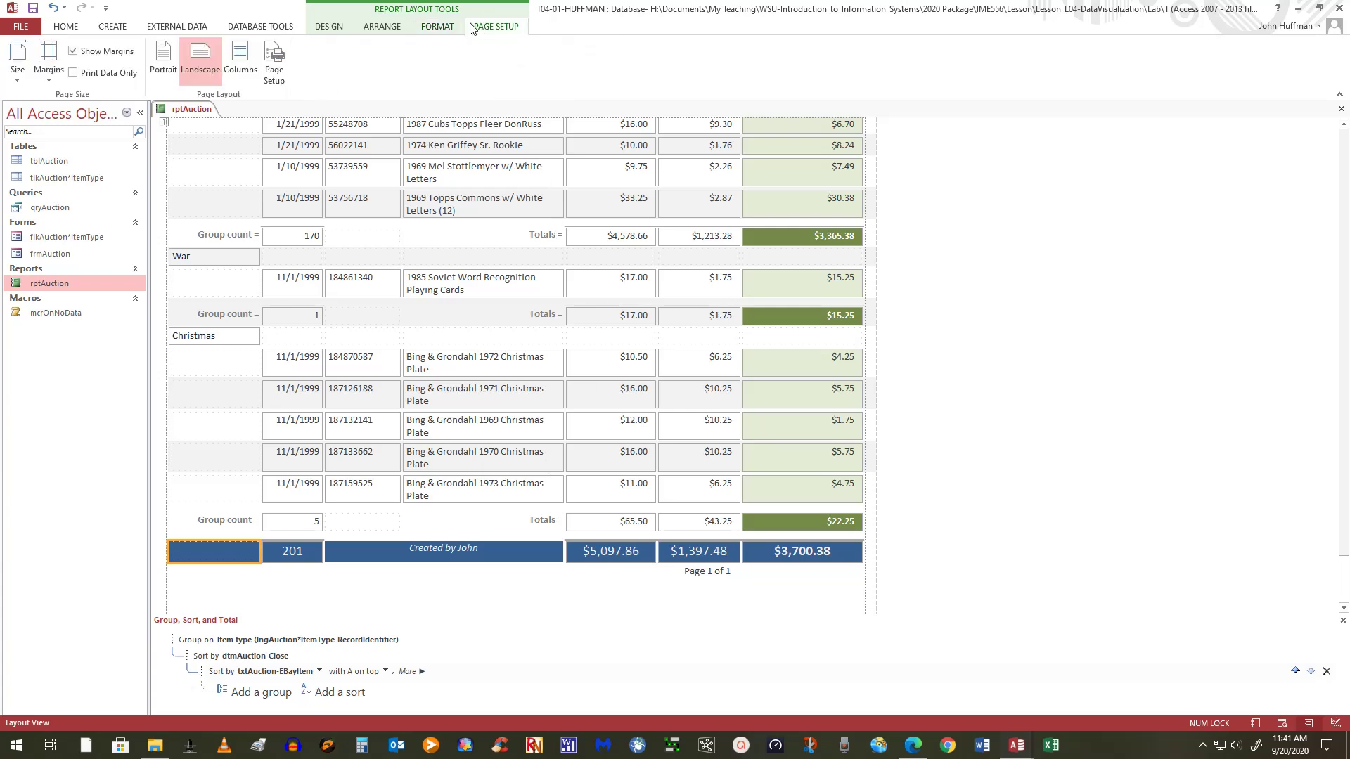
click(432, 28)
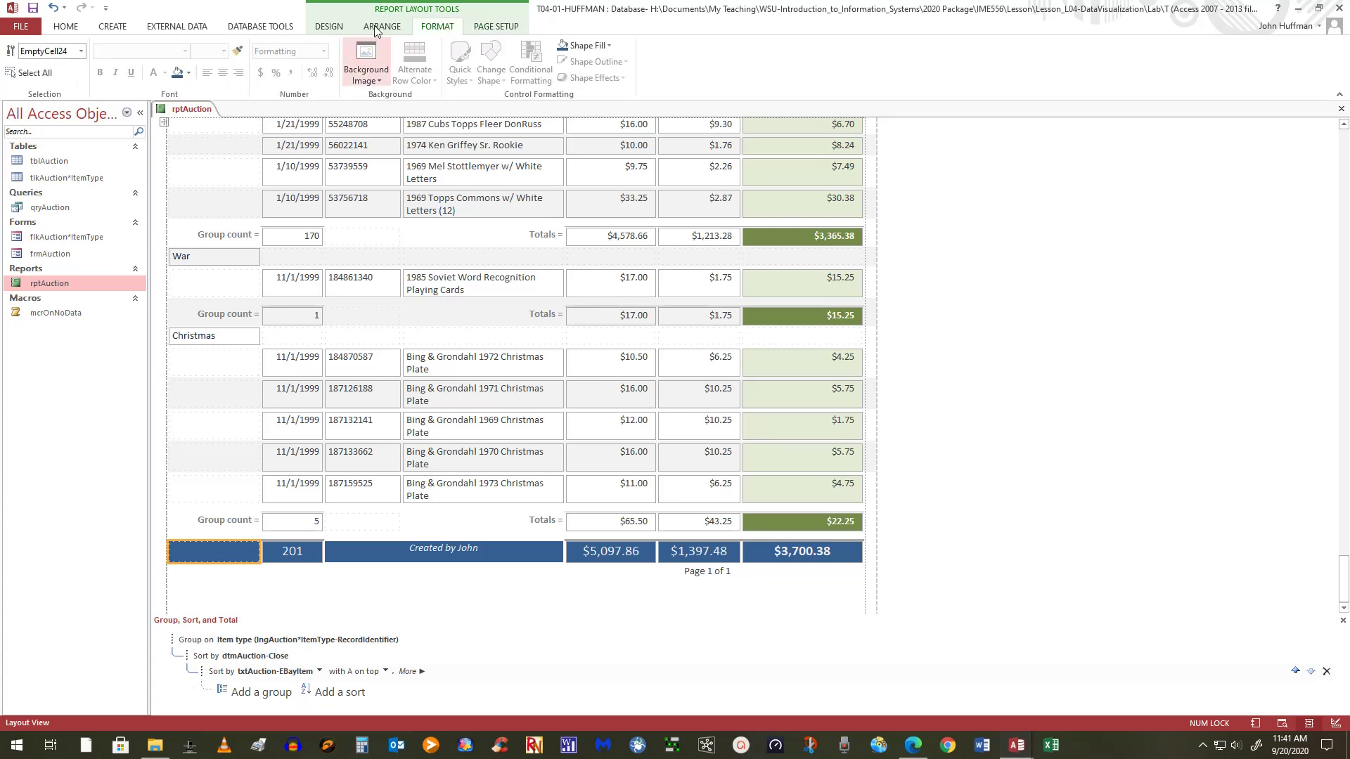
click(337, 30)
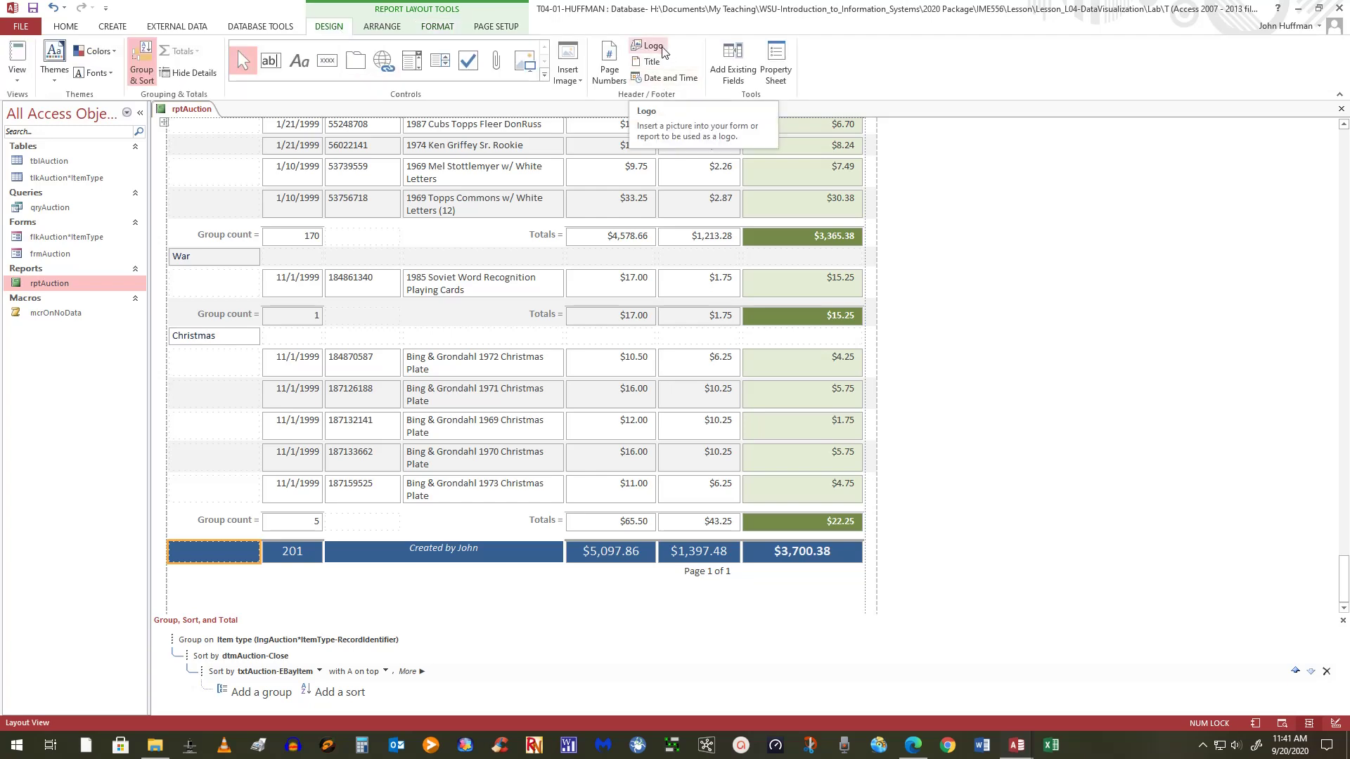
click(688, 79)
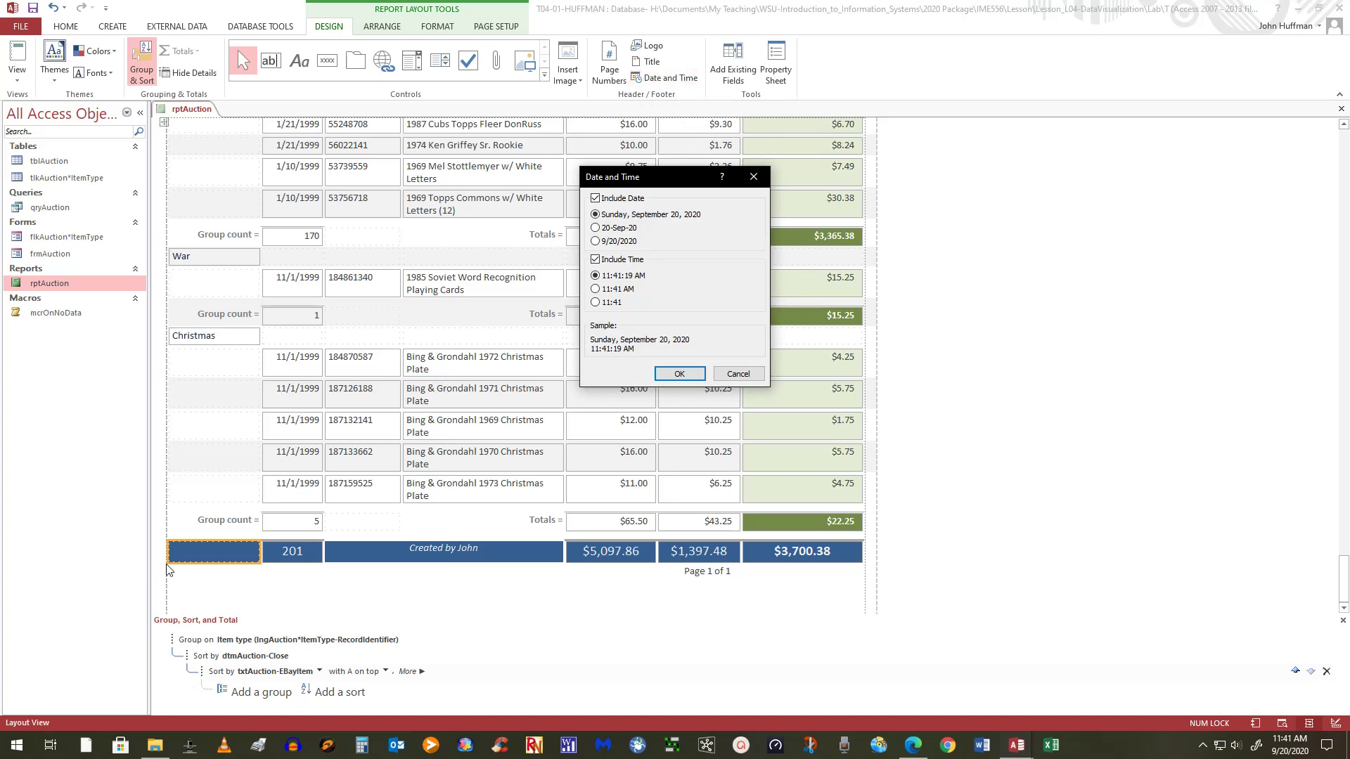
click(750, 378)
click(750, 379)
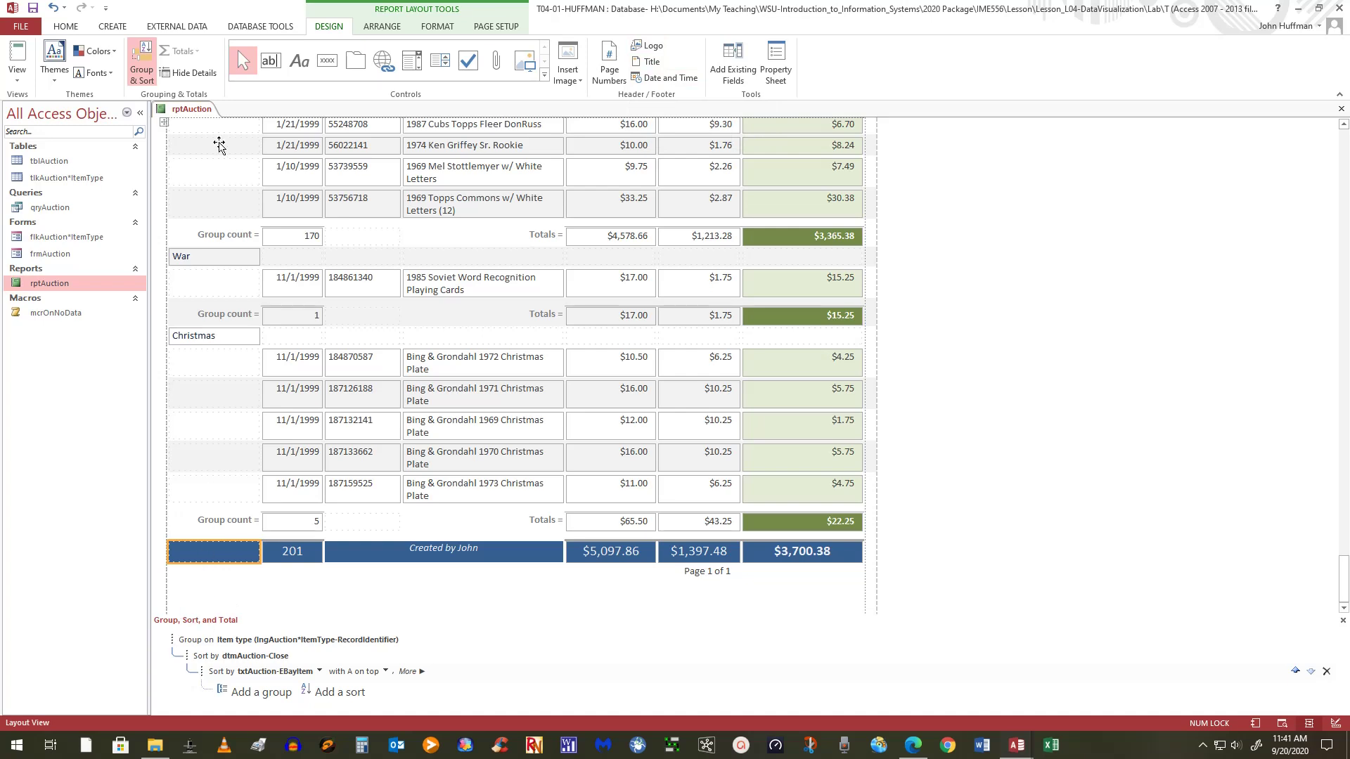
click(651, 63)
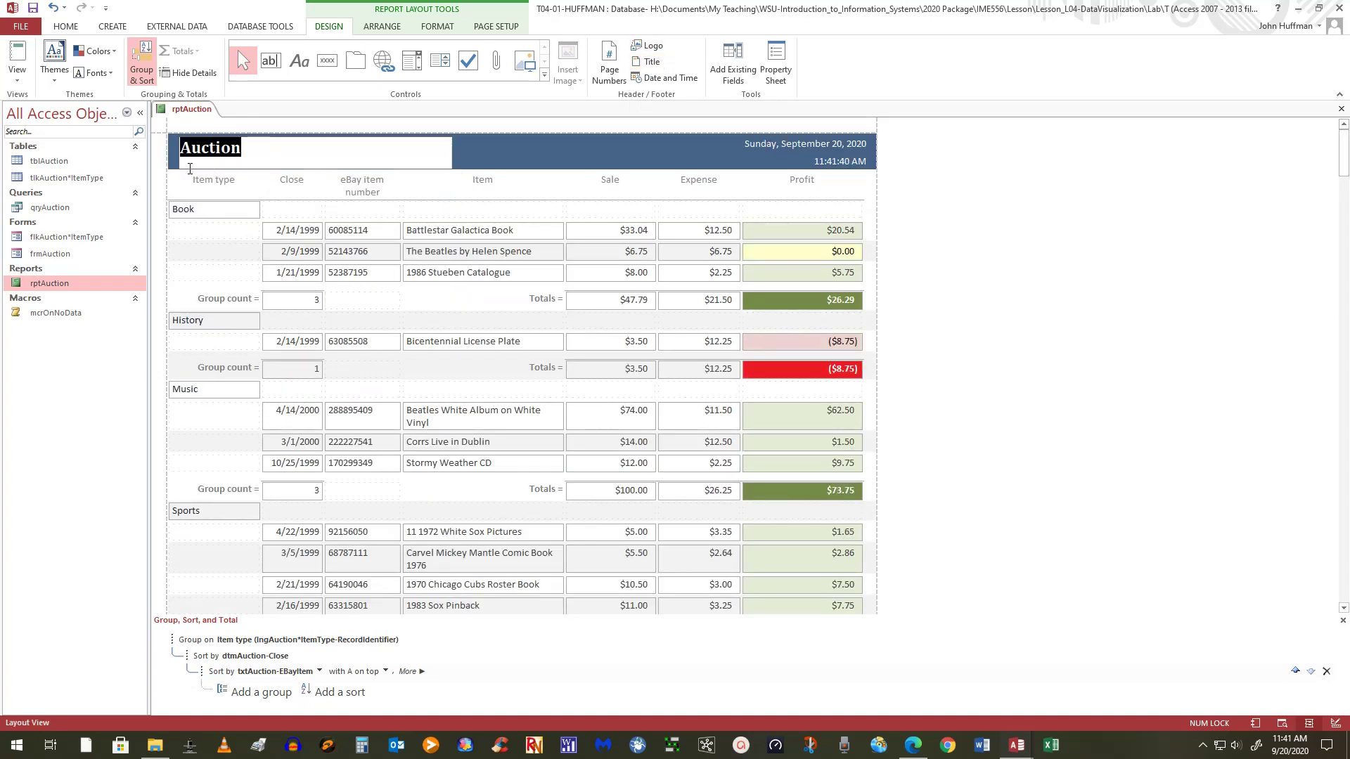
click(1147, 357)
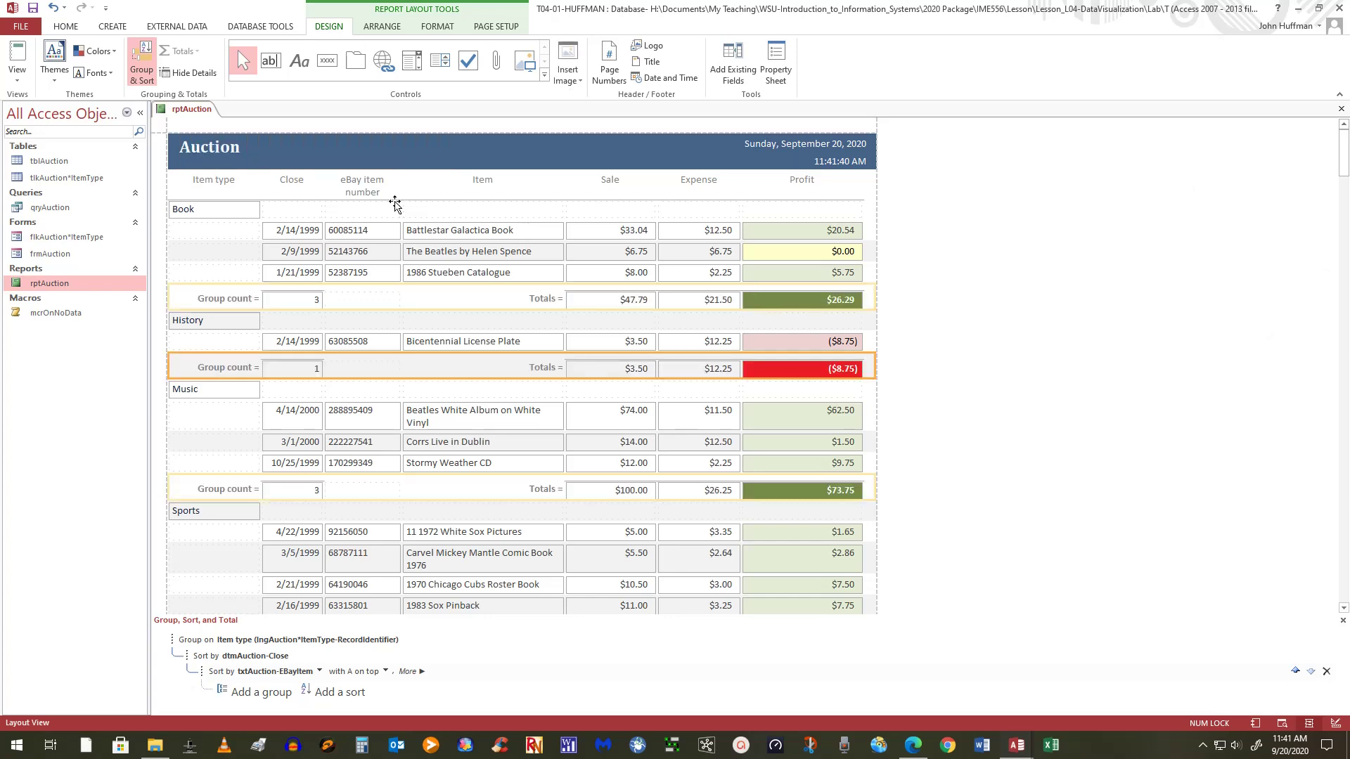
click(288, 142)
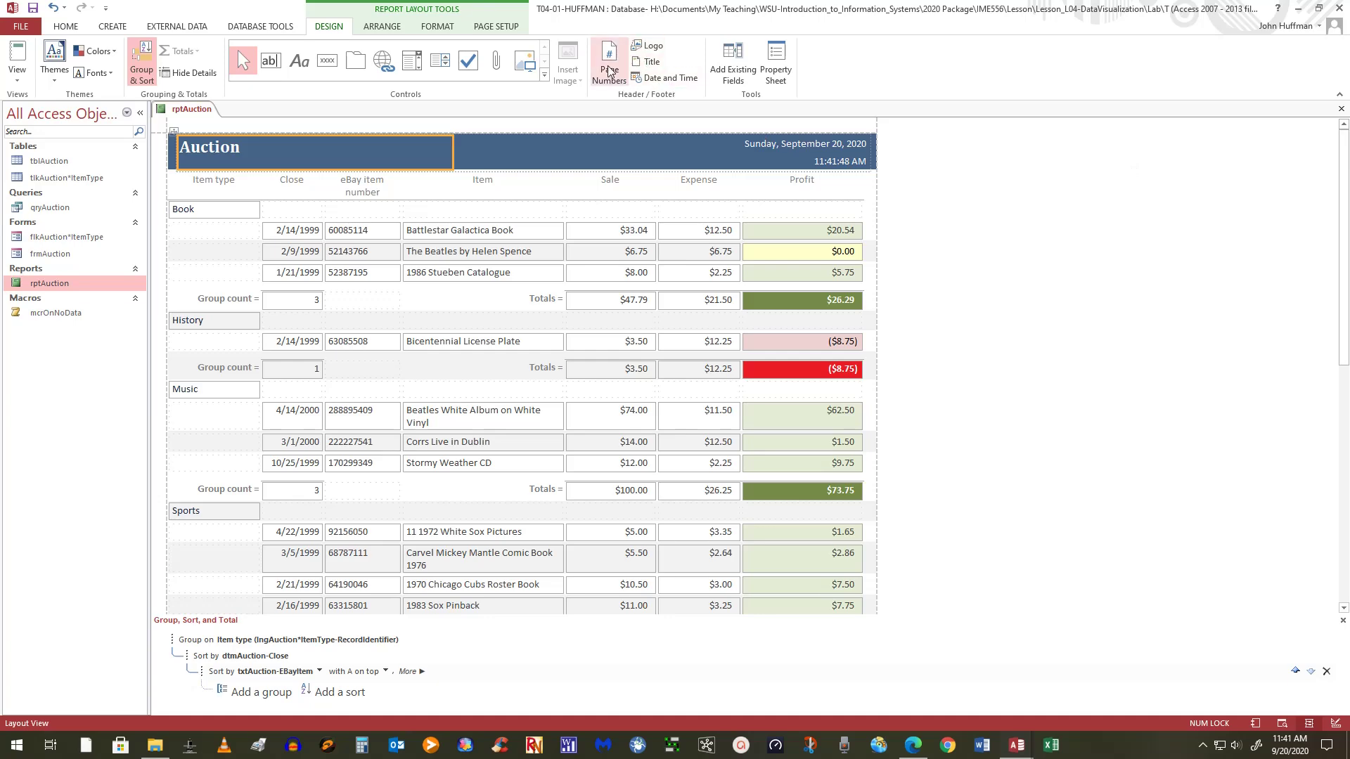
drag(1348, 167, 1327, 631)
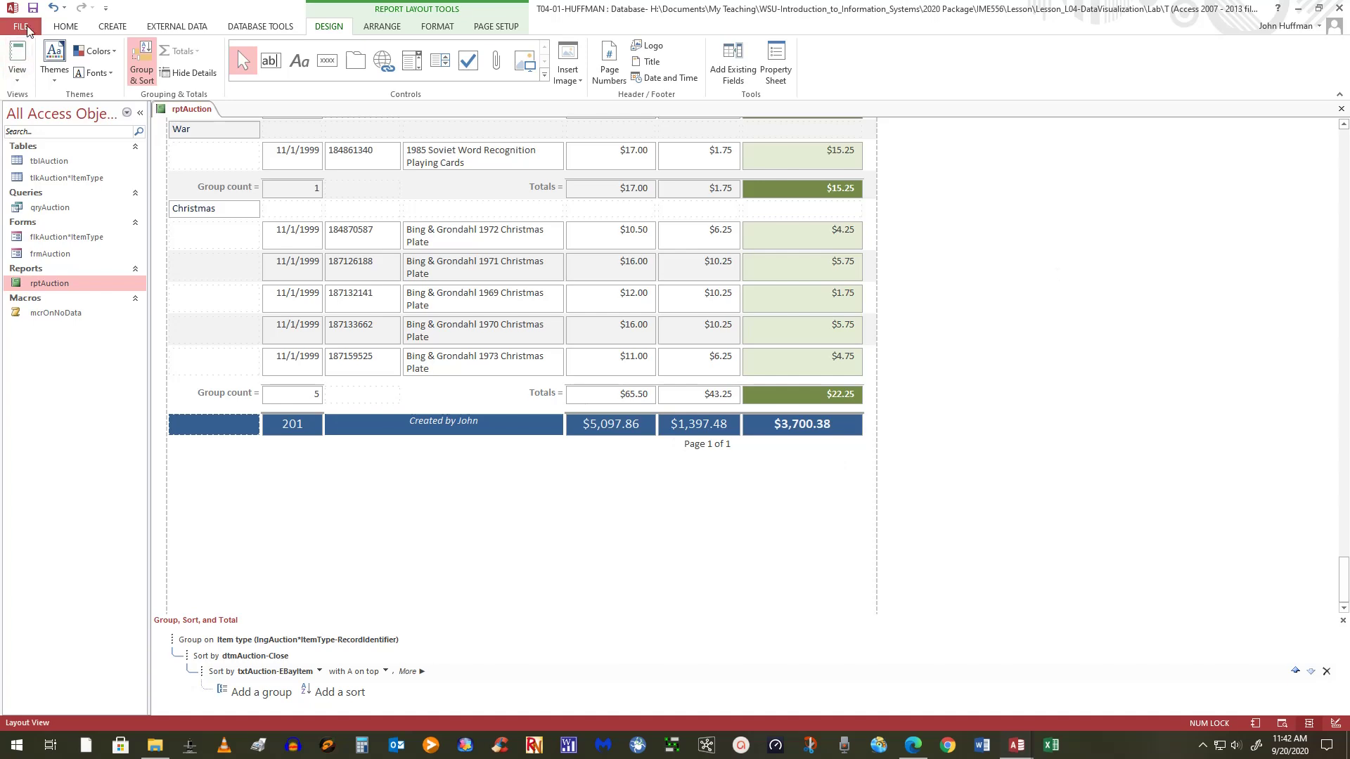
Step: Switch the auction report to Design View and save it
click(17, 70)
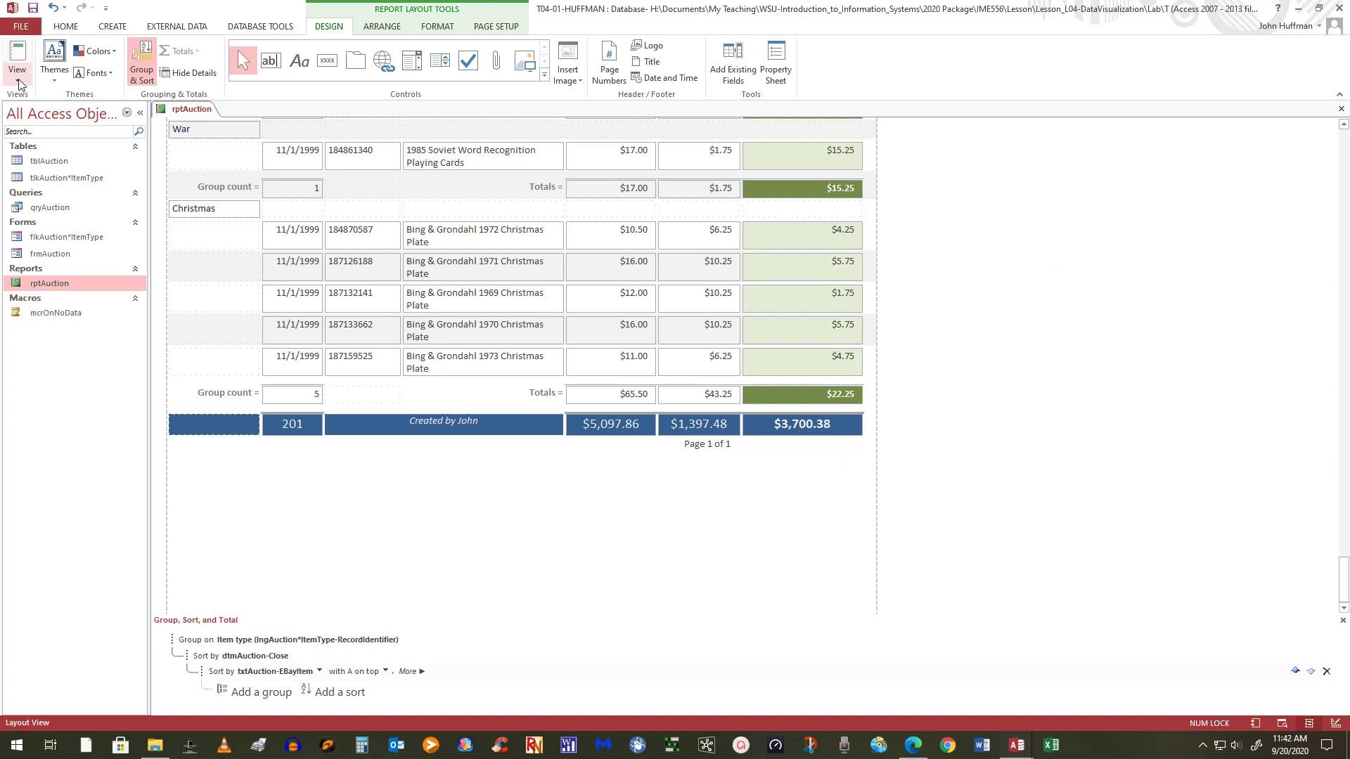
click(28, 194)
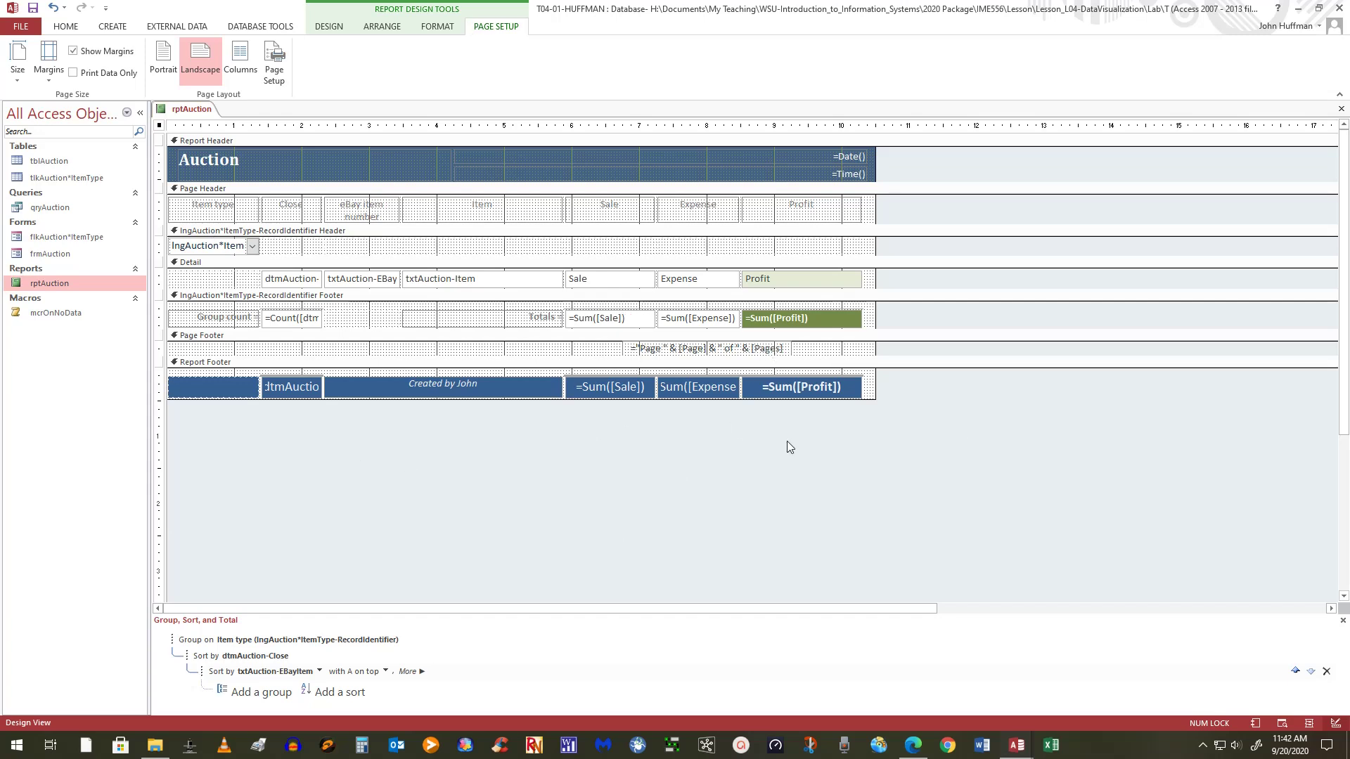
click(32, 10)
Step: Return the report to Layout View and make the page number below the grand total row bold and italic
click(65, 26)
click(16, 74)
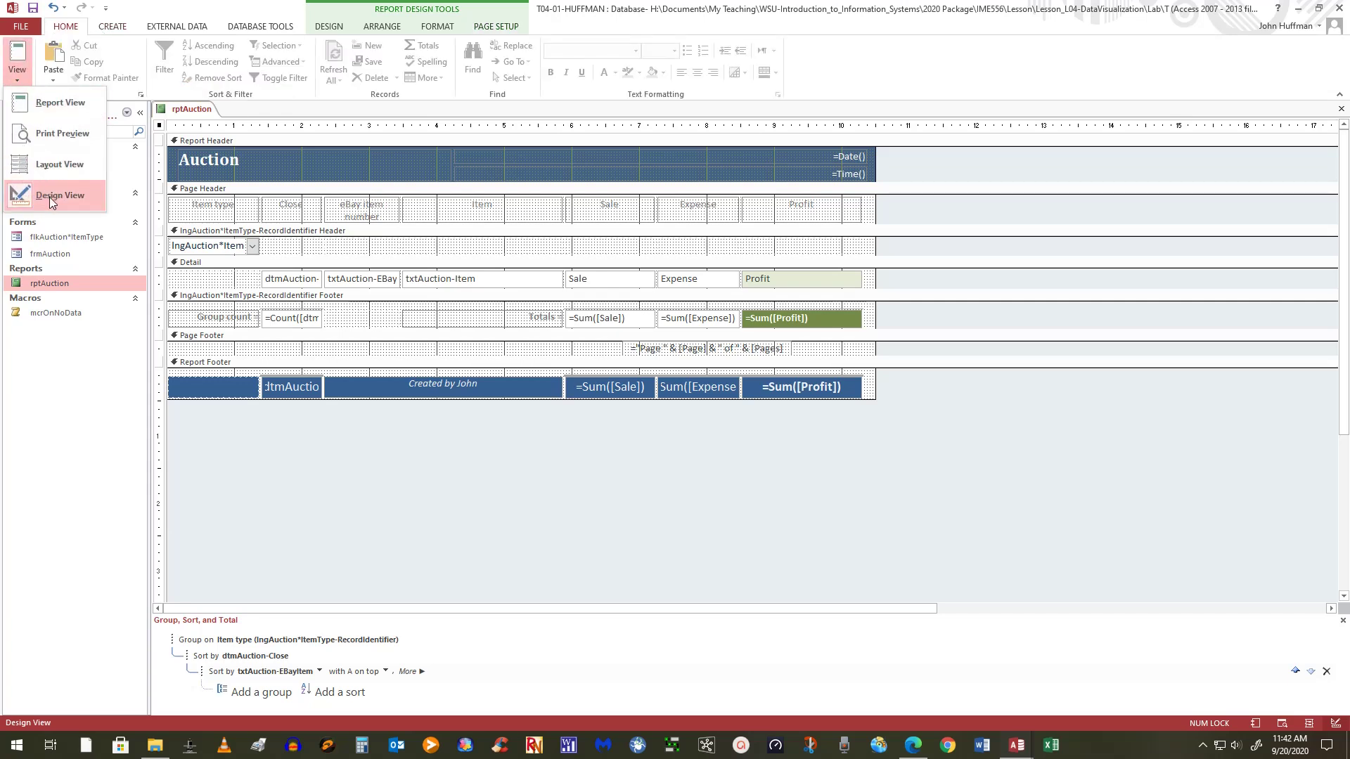
click(49, 156)
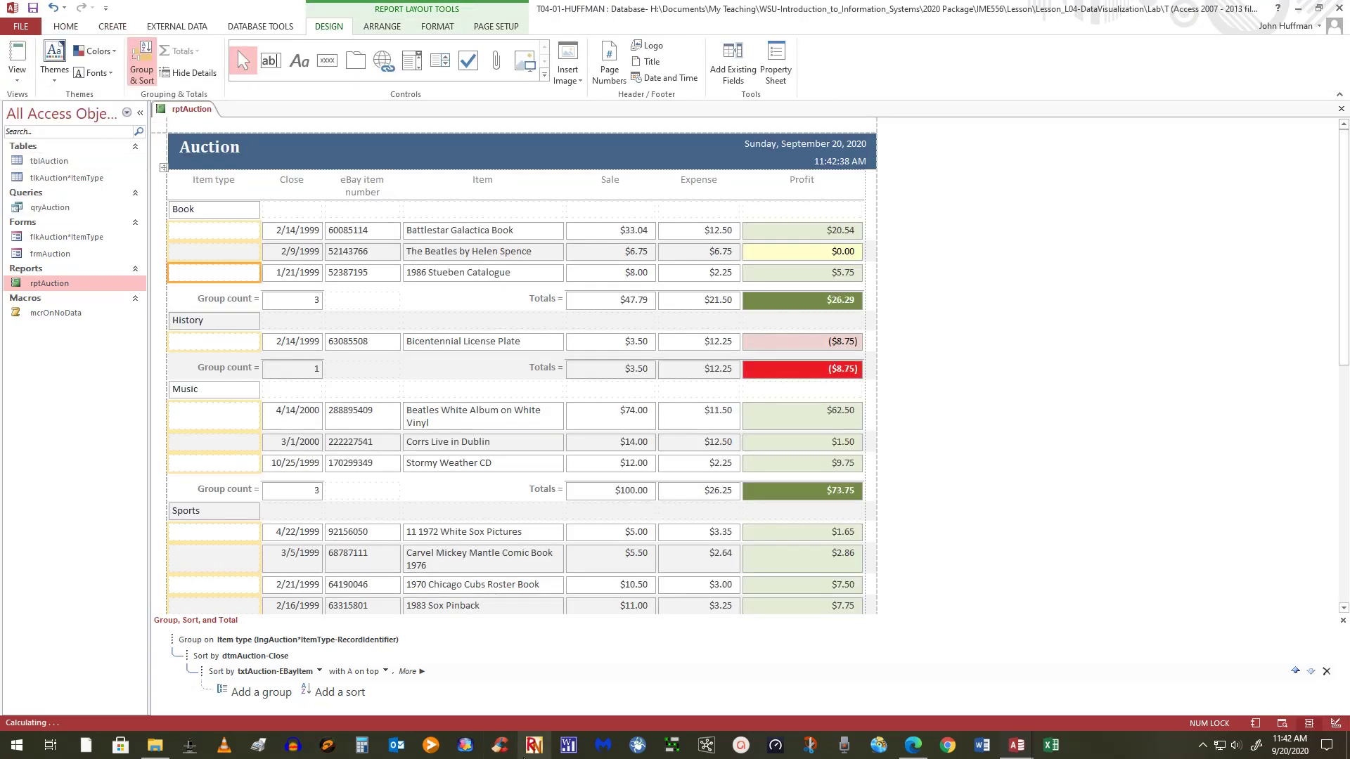
drag(1346, 241, 1346, 576)
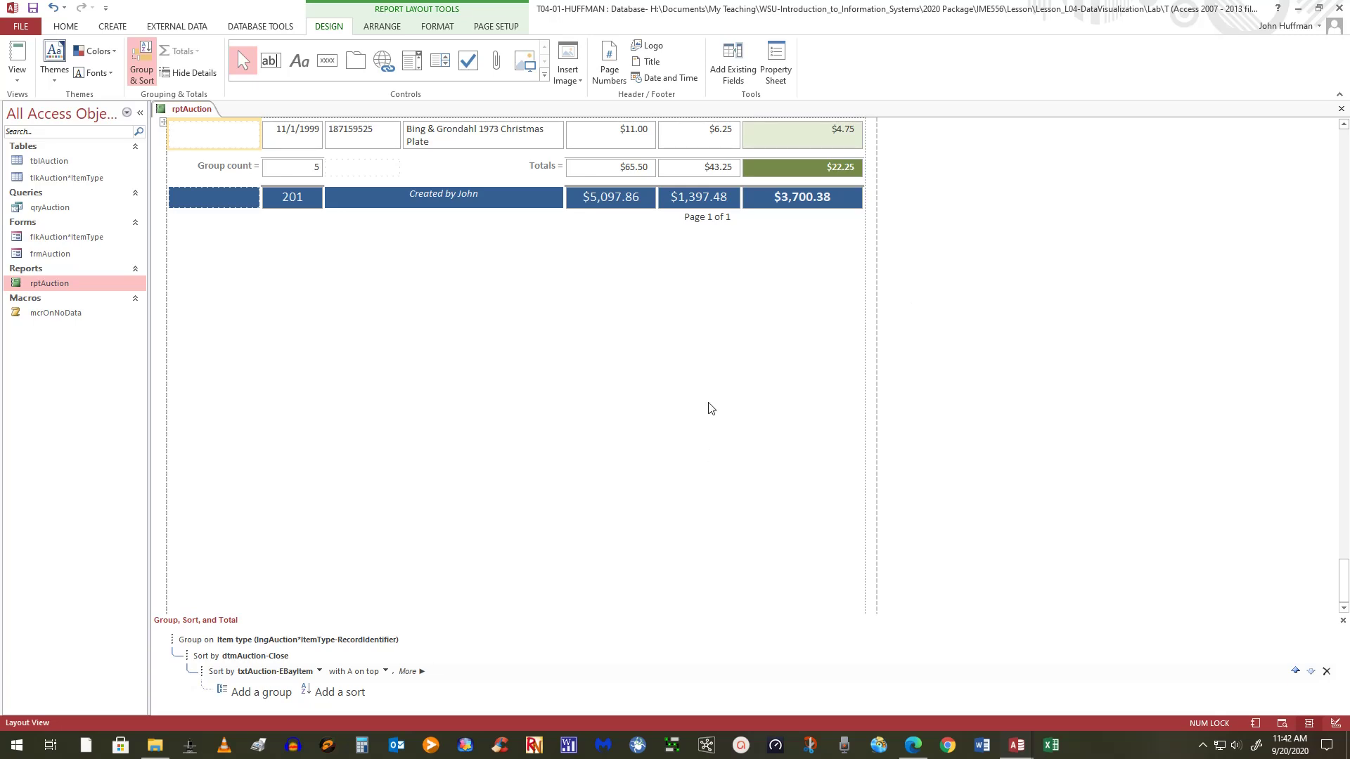
scroll(709, 454, up, 1)
click(718, 245)
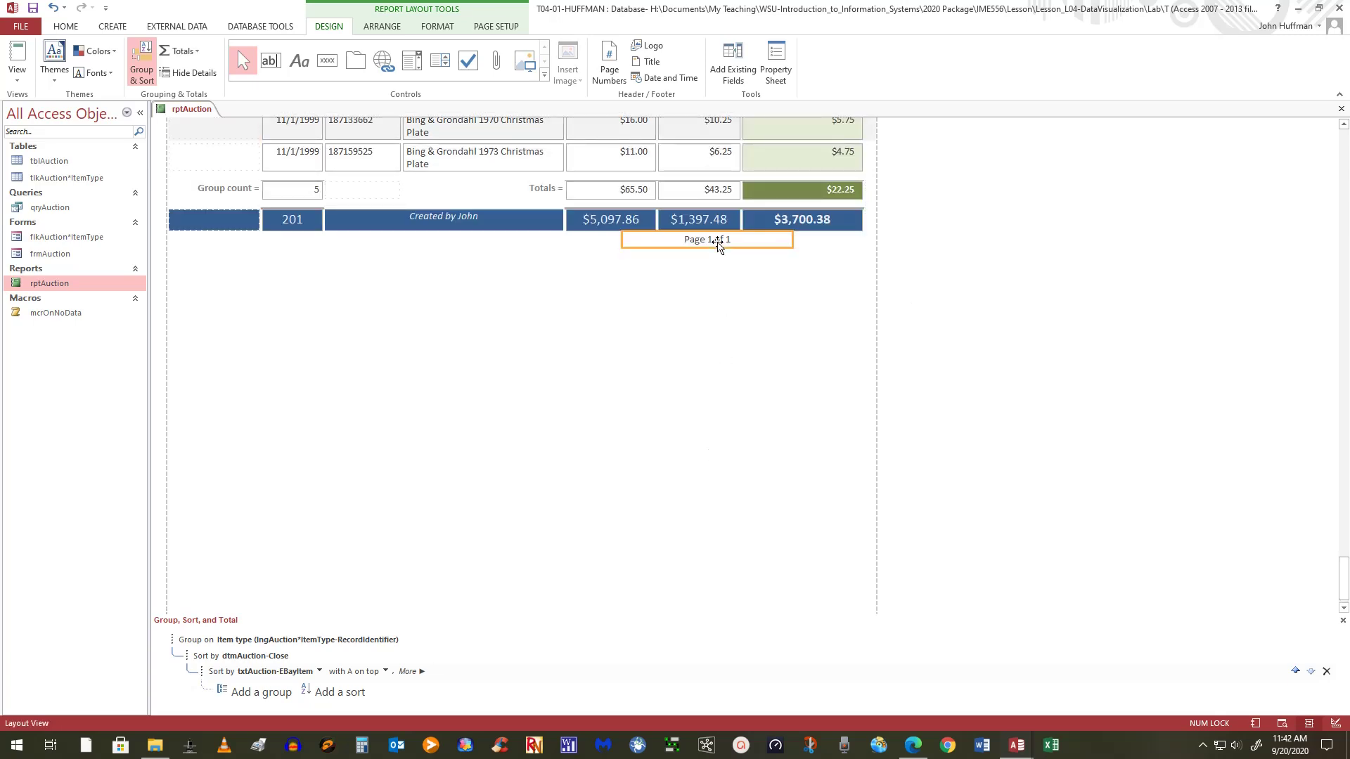
click(64, 27)
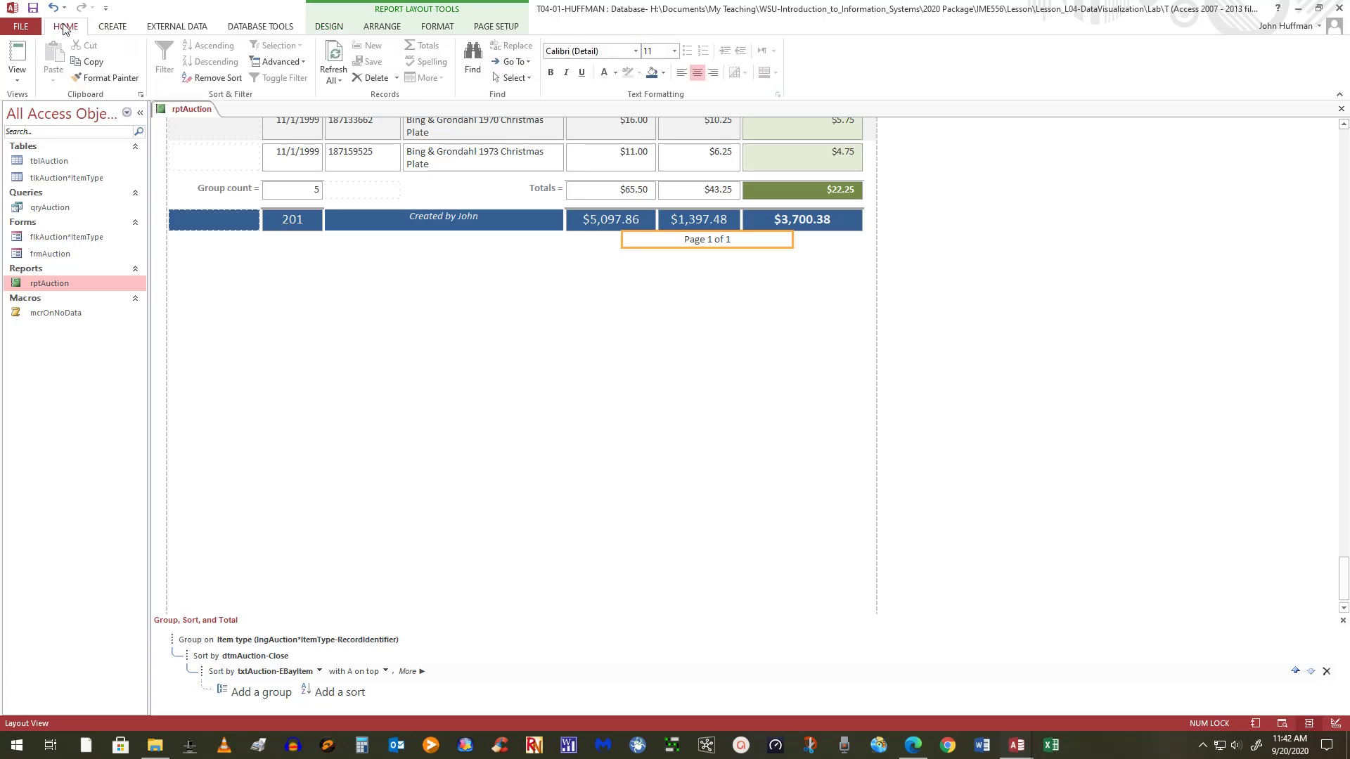
click(116, 31)
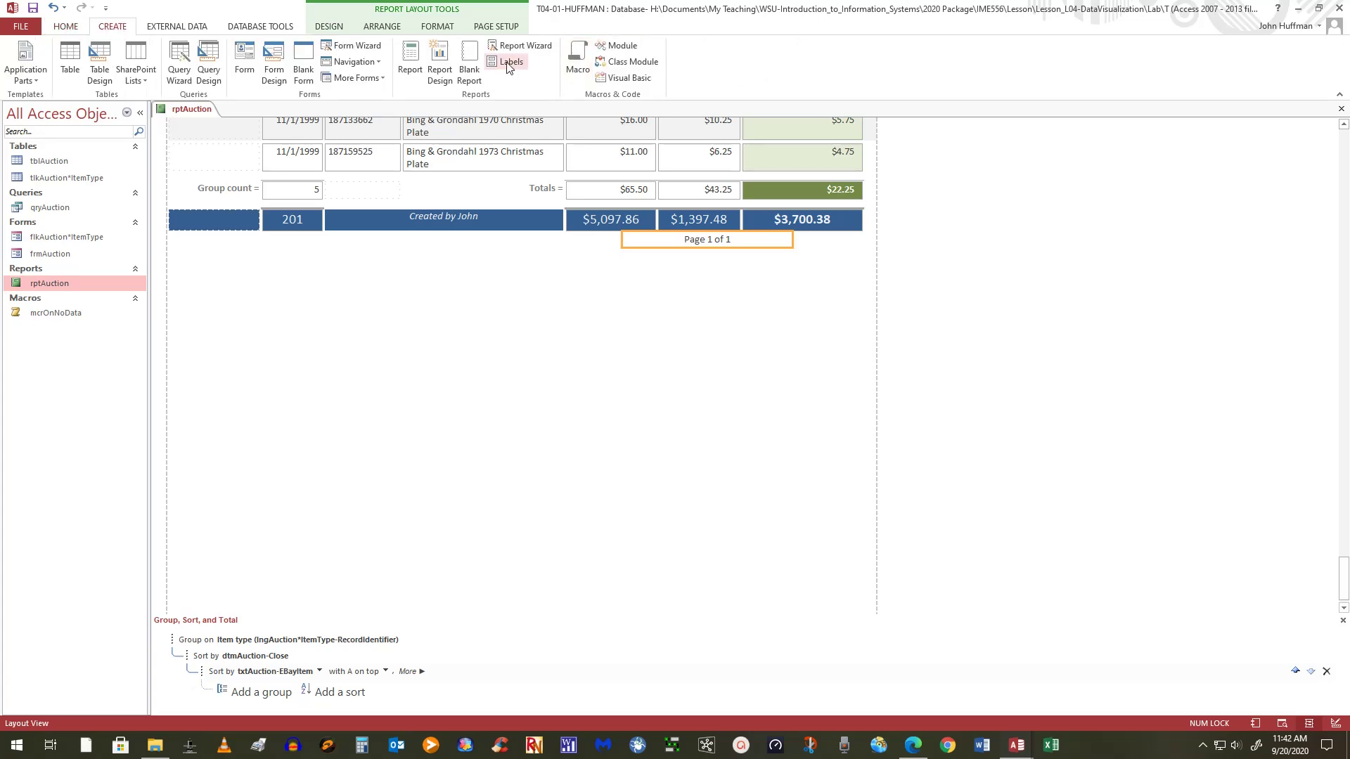
click(447, 29)
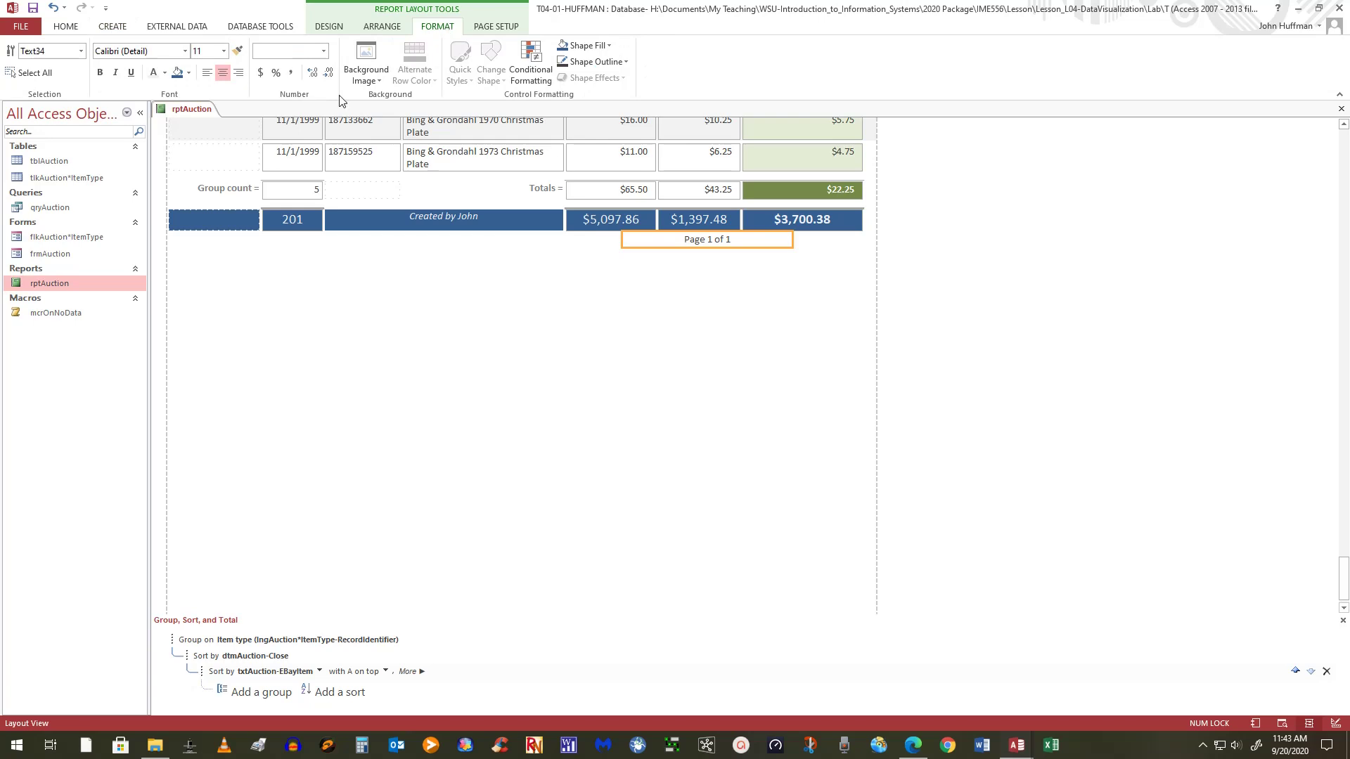
click(99, 72)
click(116, 73)
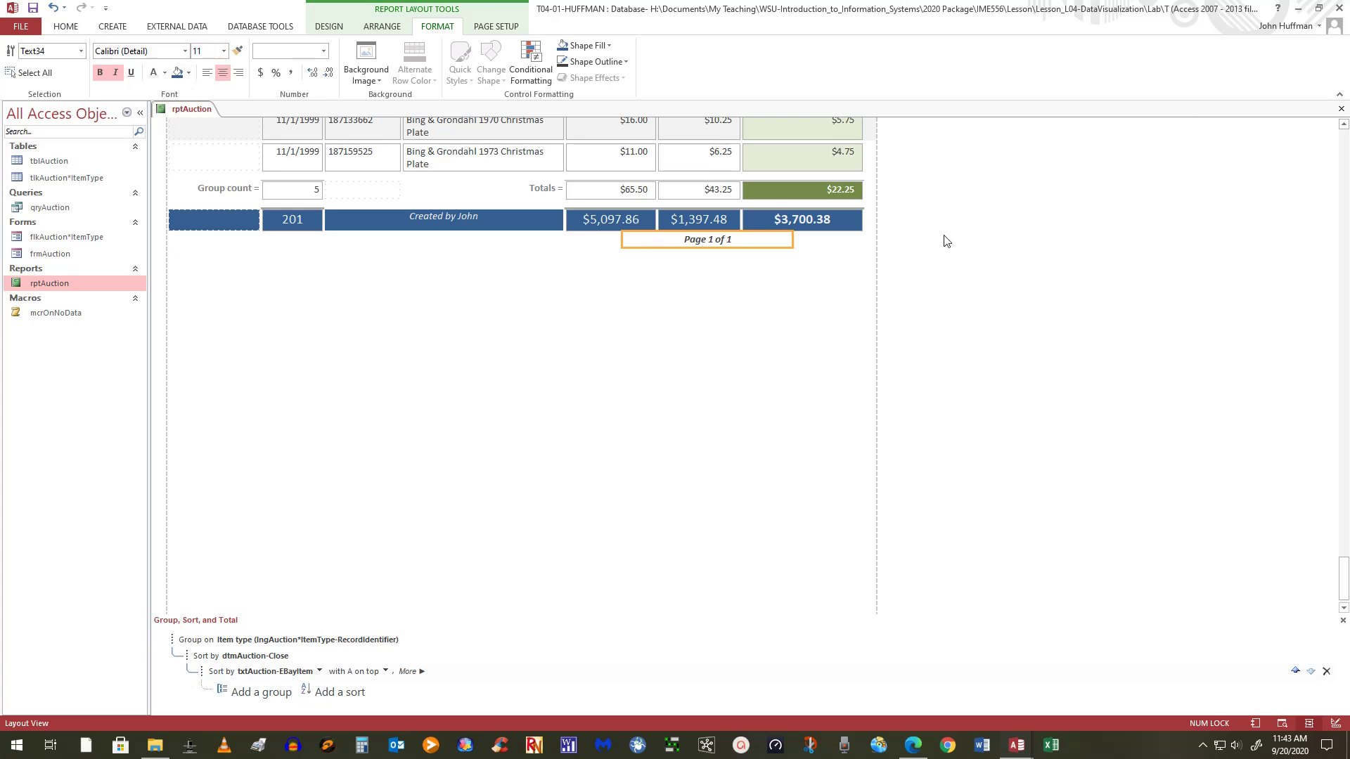
click(1019, 345)
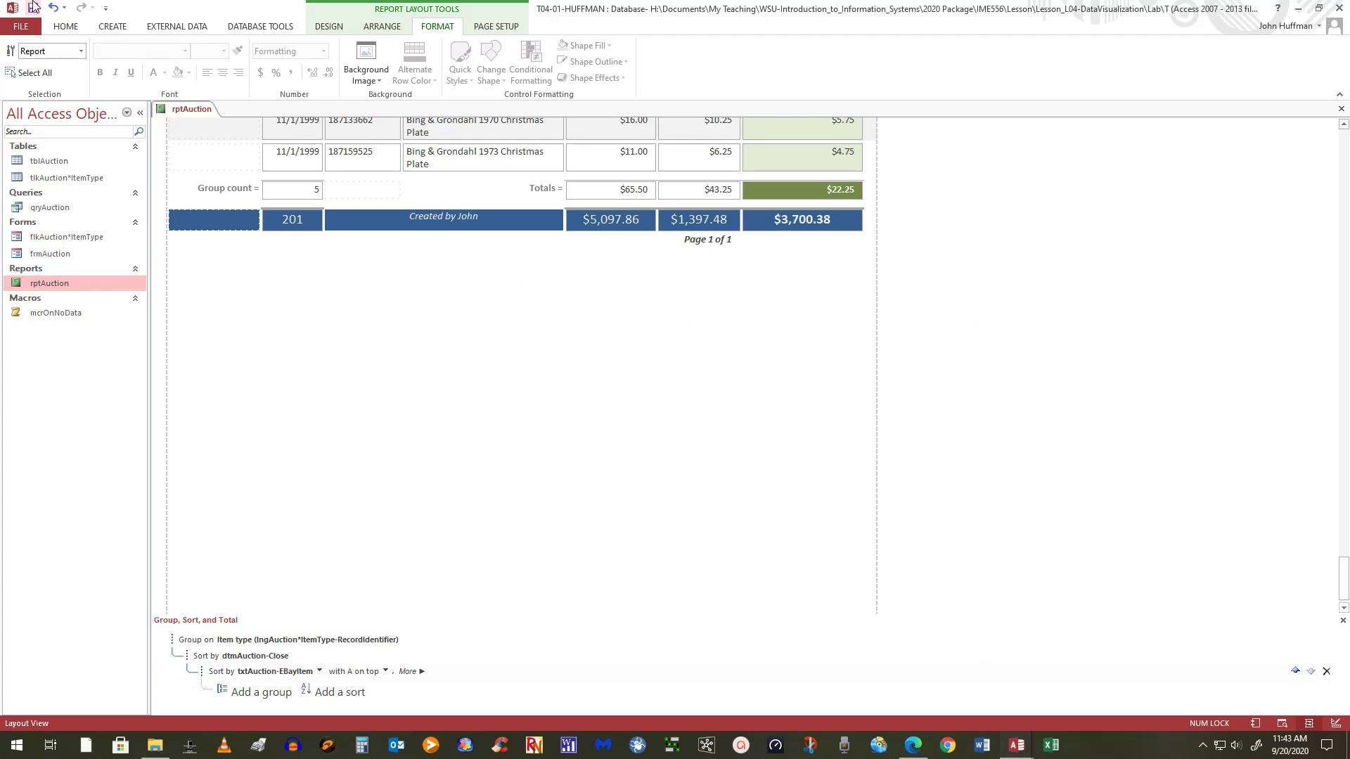
Step: Show the report in Report View and check the grand total row and page number at its end
click(60, 30)
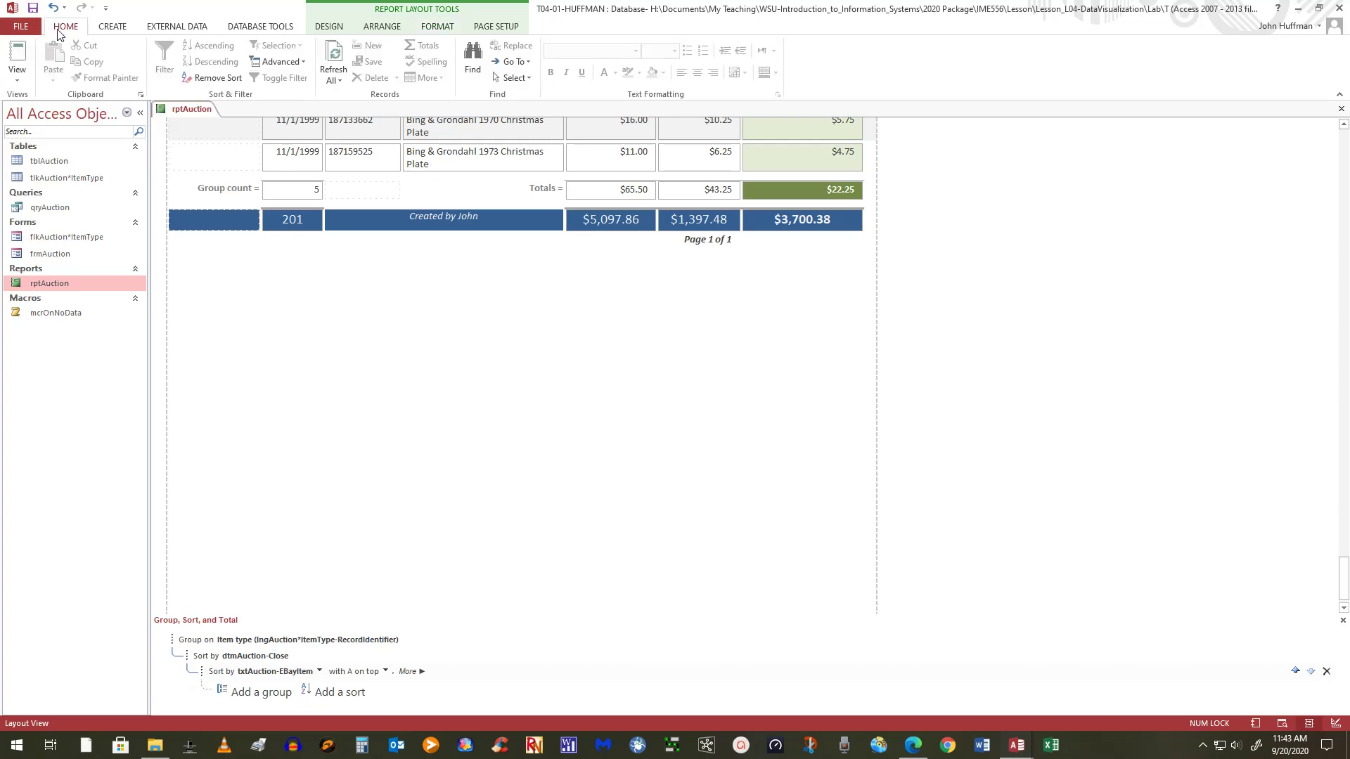
click(18, 52)
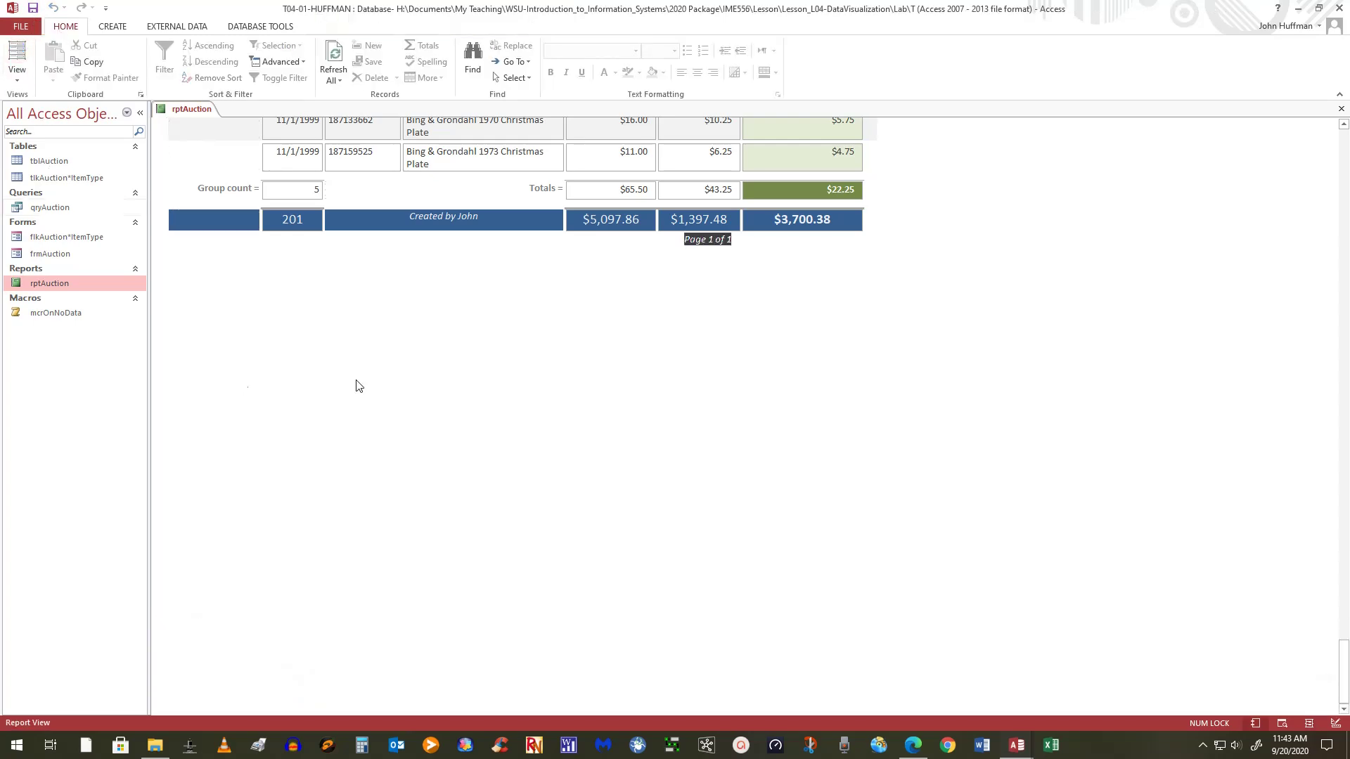
click(17, 76)
click(34, 105)
mouse_move(1346, 700)
mouse_down()
mouse_move(1346, 163)
mouse_move(1345, 674)
mouse_up()
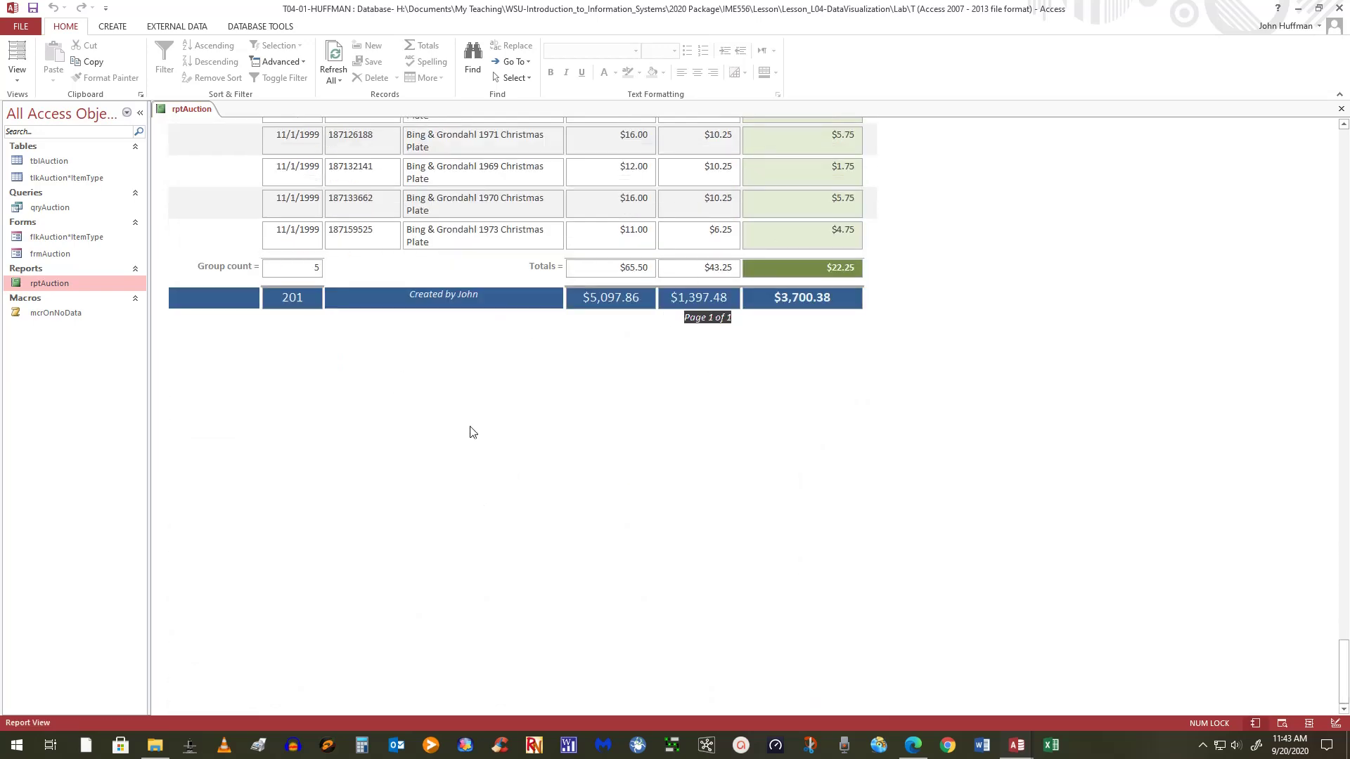
Step: Open the report in Print Preview and look over the first page from its header to the page number
click(21, 29)
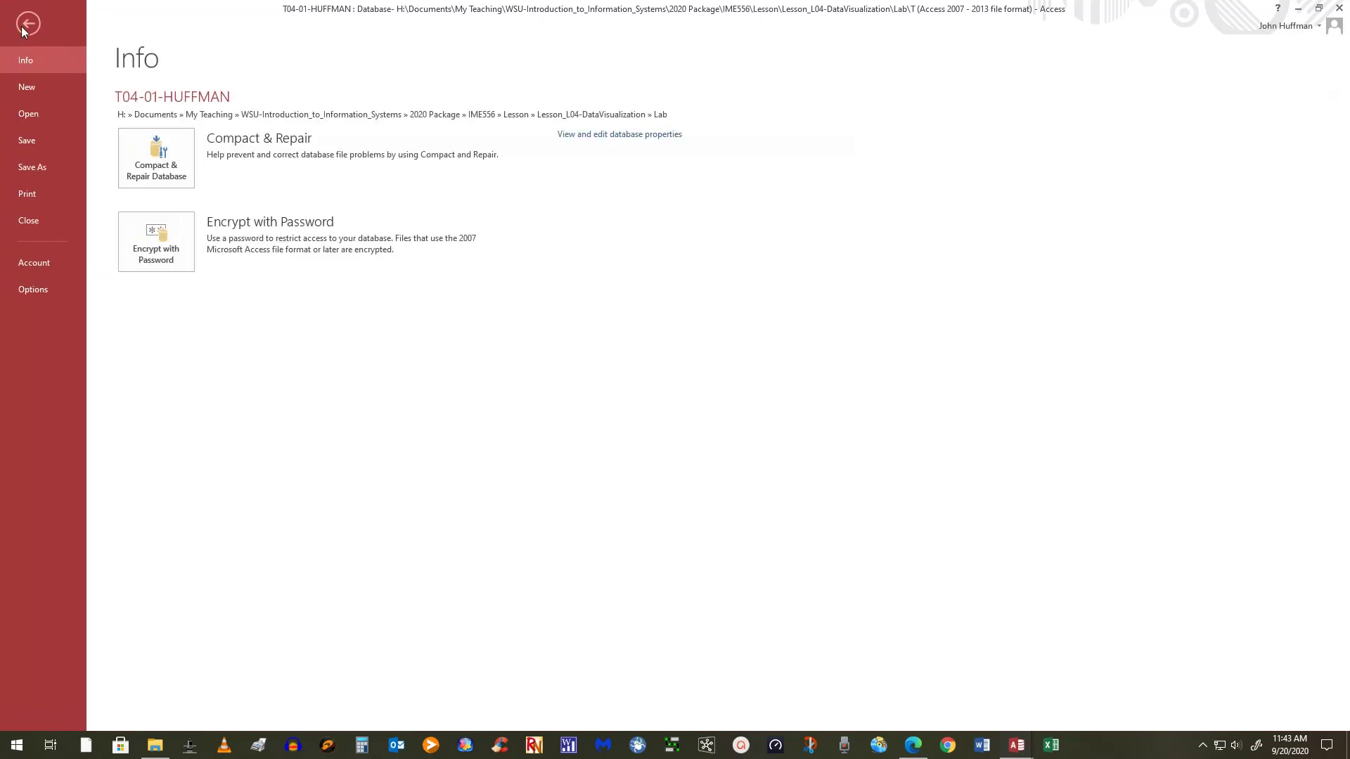
click(24, 25)
click(17, 73)
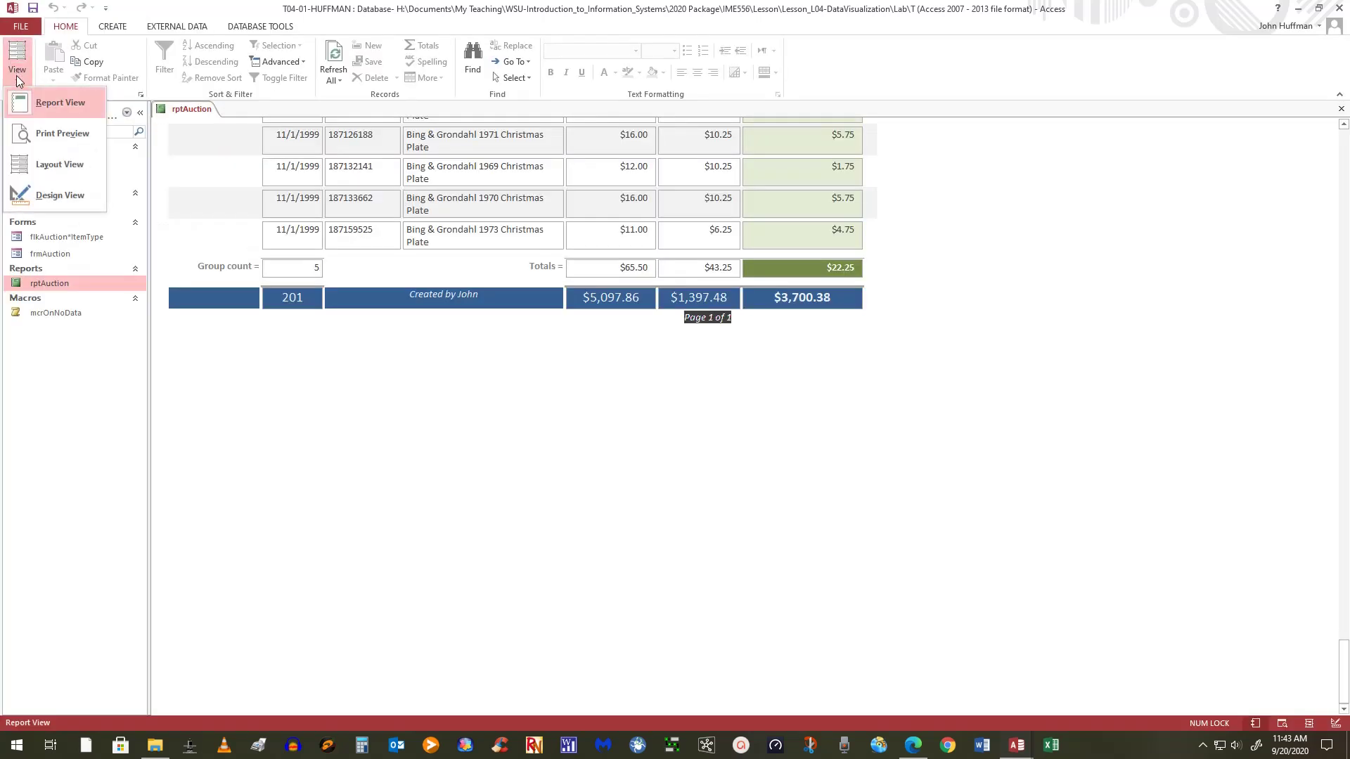
click(62, 138)
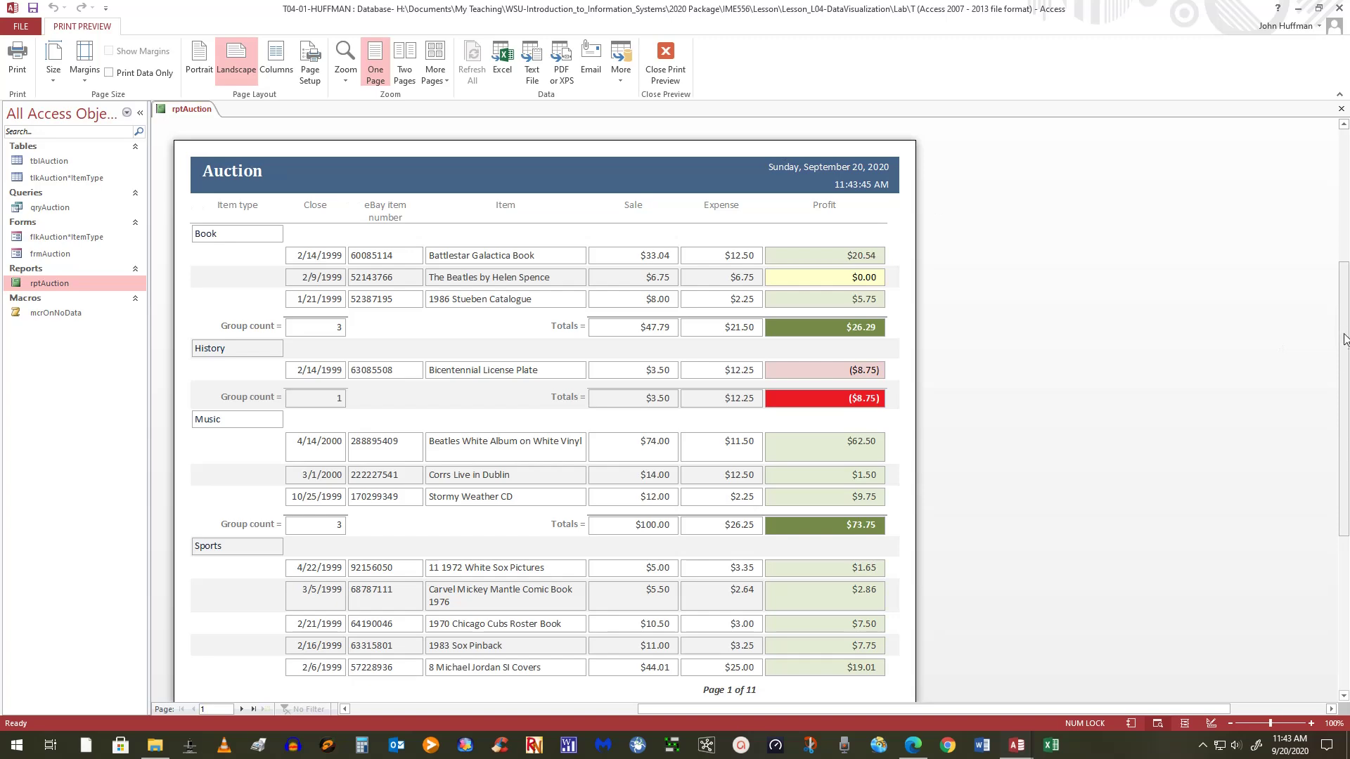
scroll(1345, 341, down, 3)
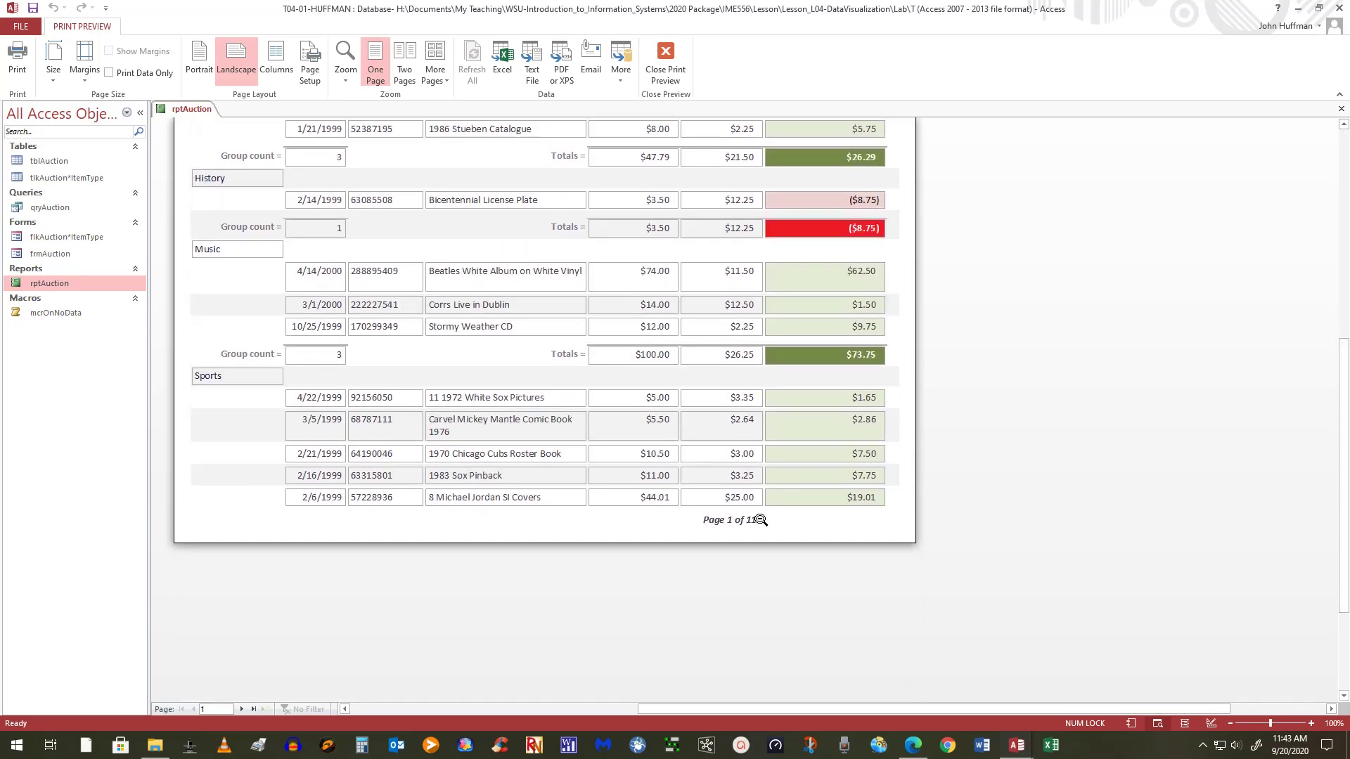
drag(1344, 411, 1347, 573)
drag(1346, 637, 1345, 497)
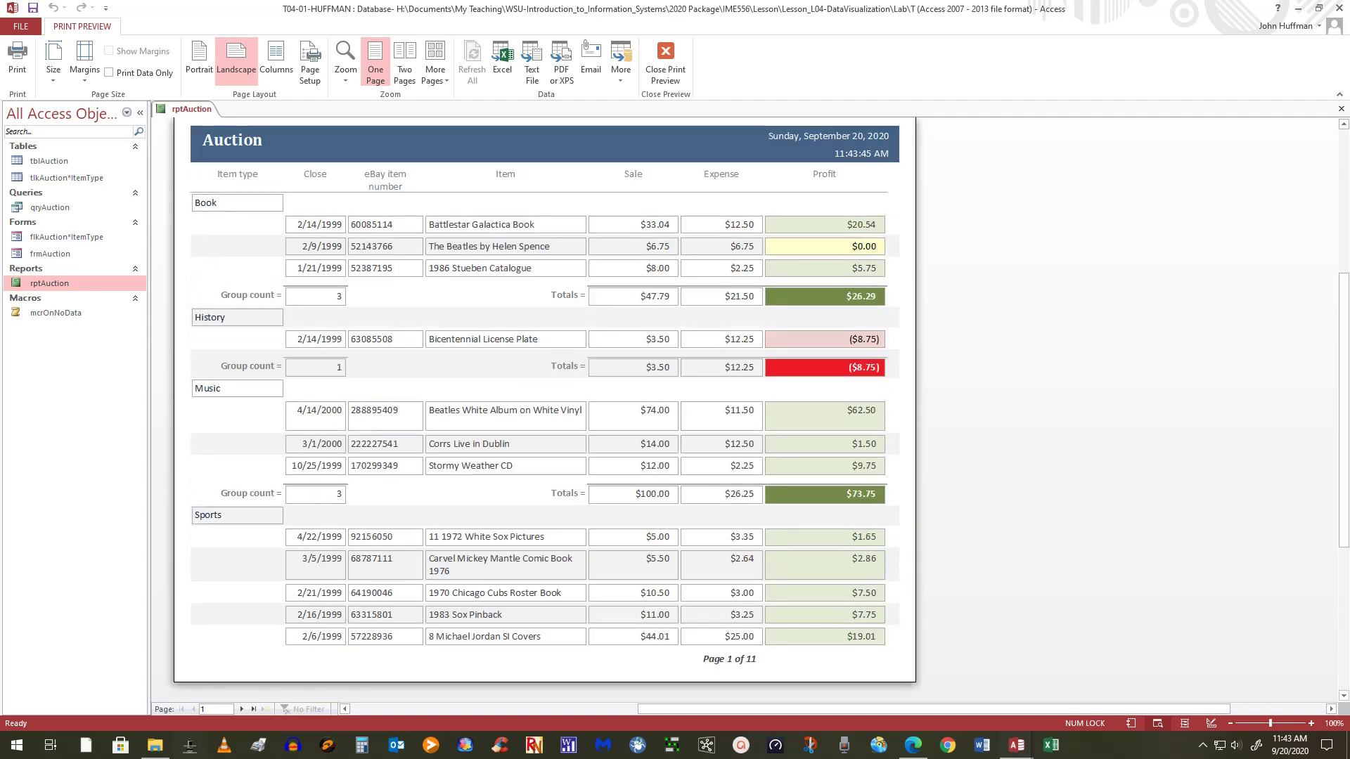
Step: Look over pages 2 and 3 of the report's print preview, then return to page 1
click(241, 709)
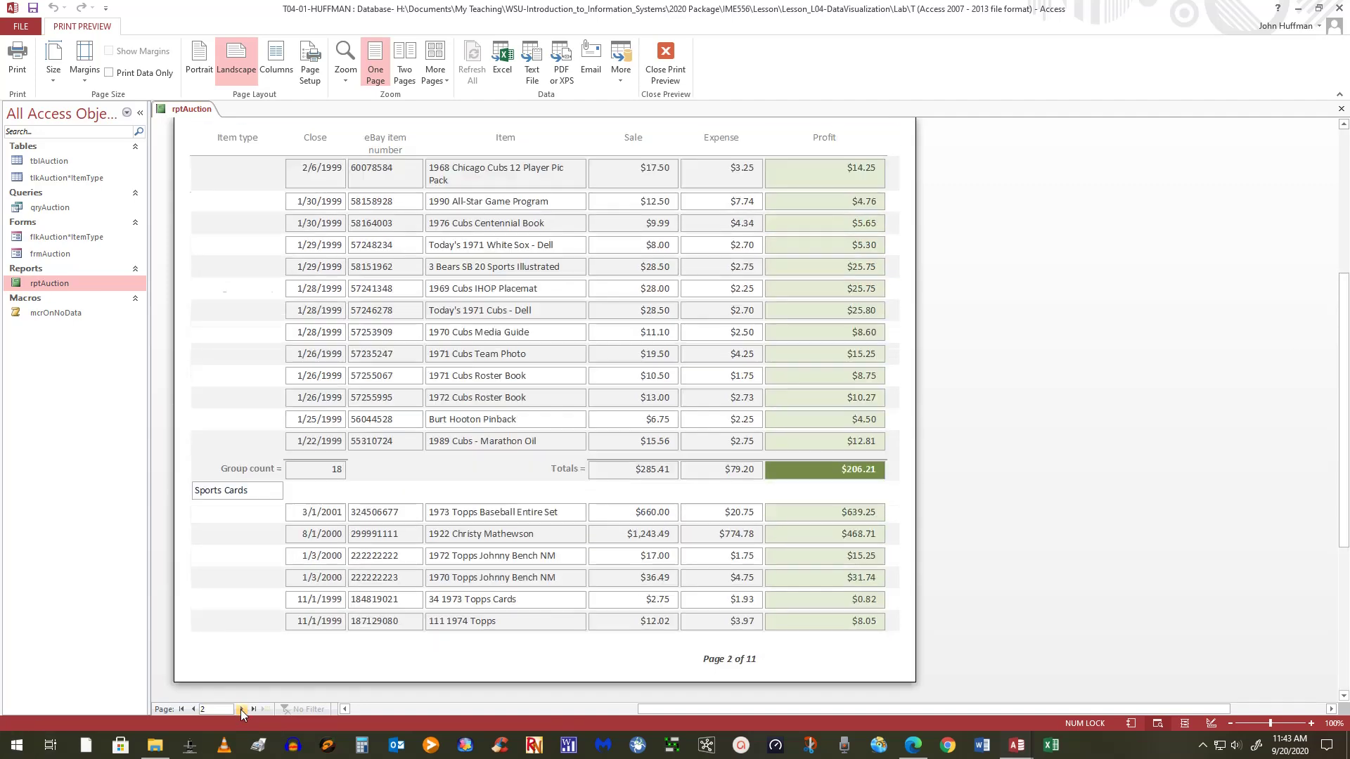
click(240, 709)
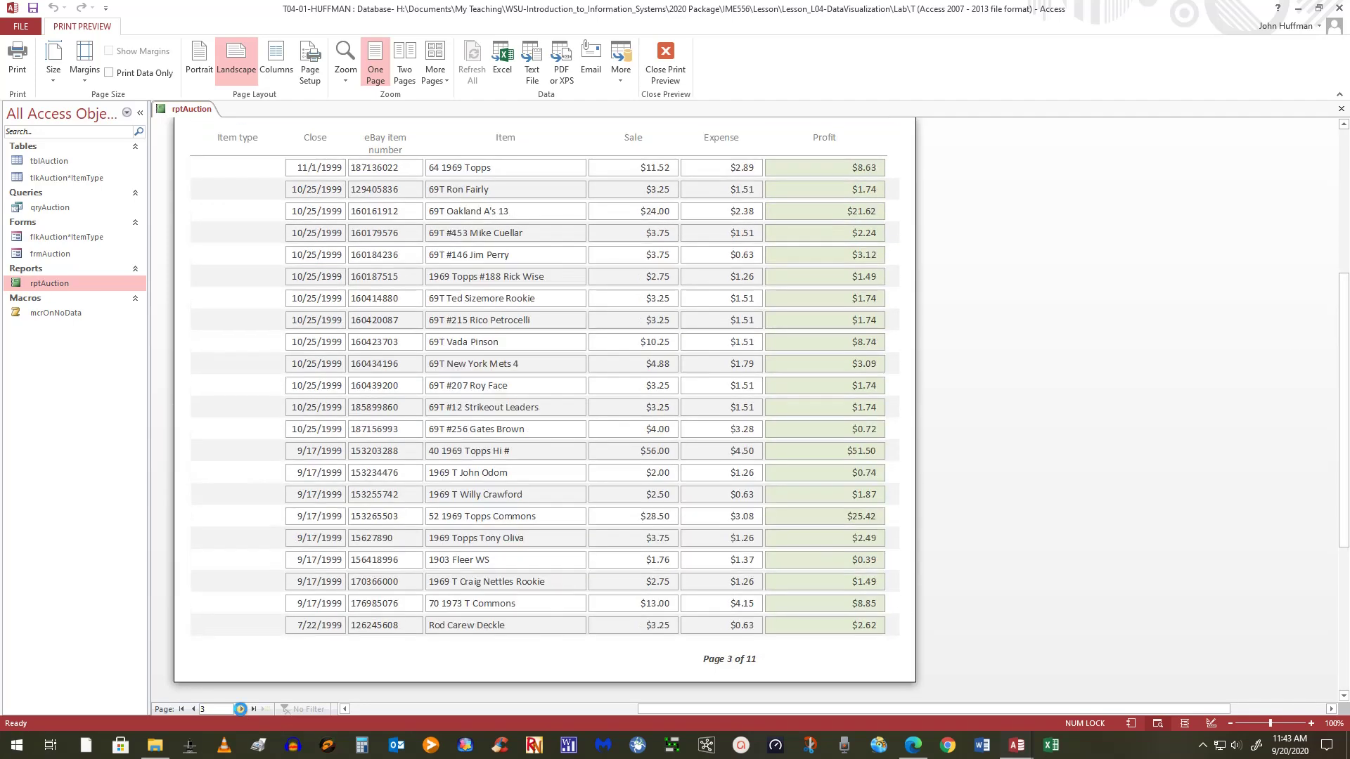
click(191, 712)
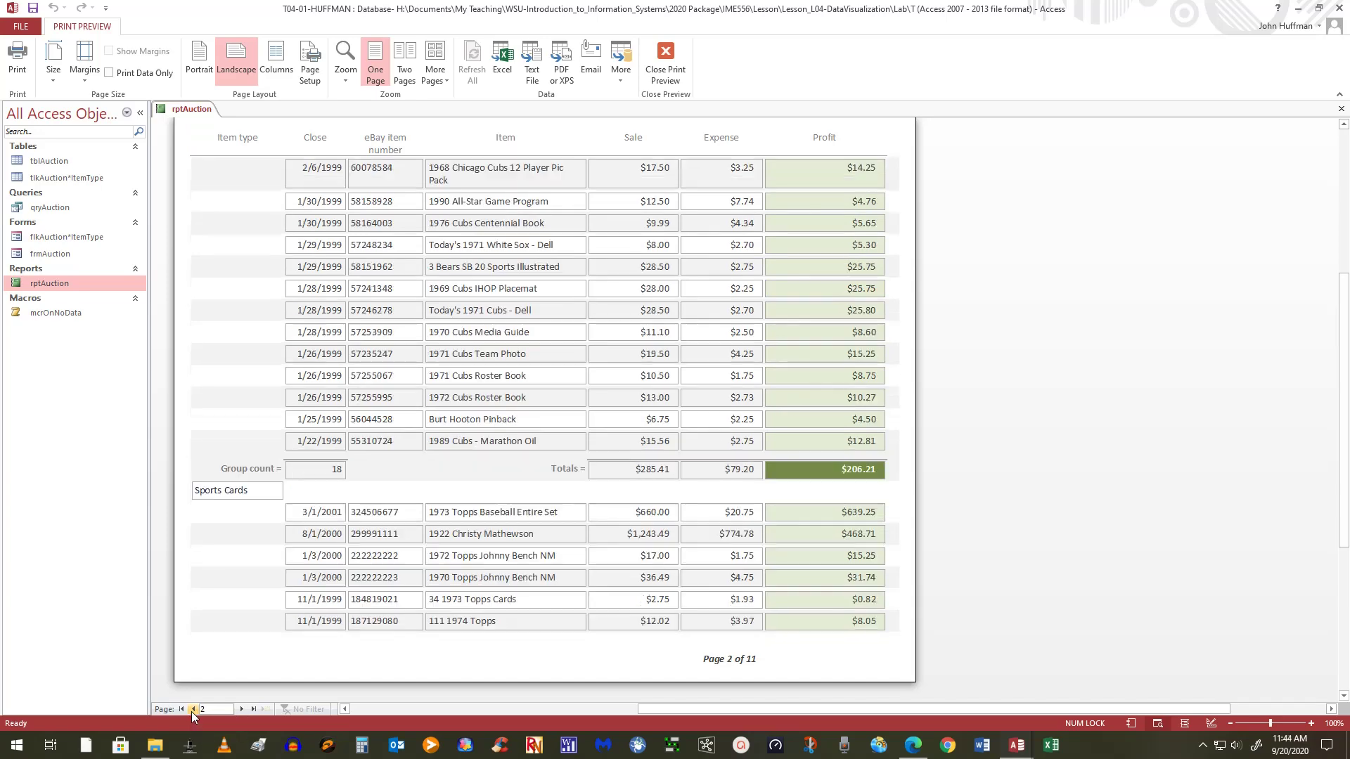
click(191, 711)
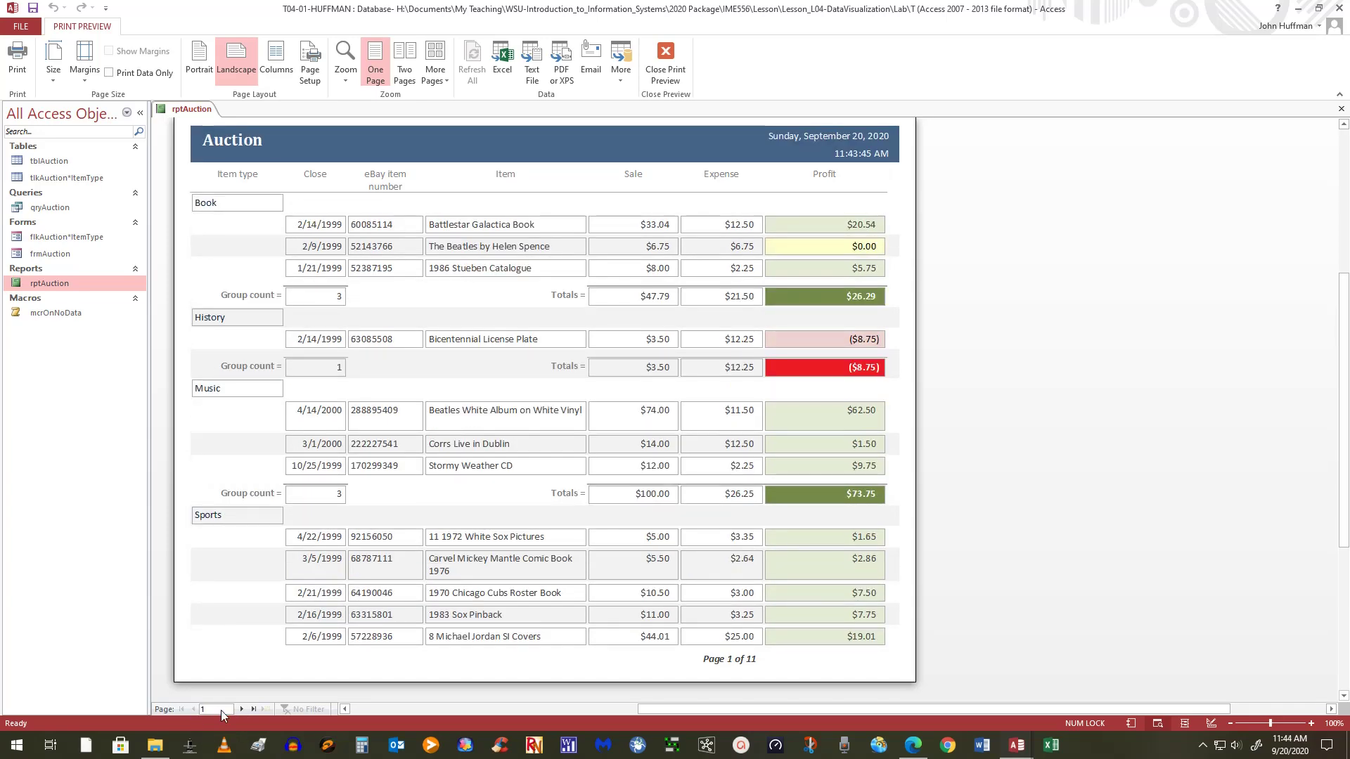
Step: Page through the print preview from page 1 to the last page, checking the column headings, group totals and grand total row
click(243, 709)
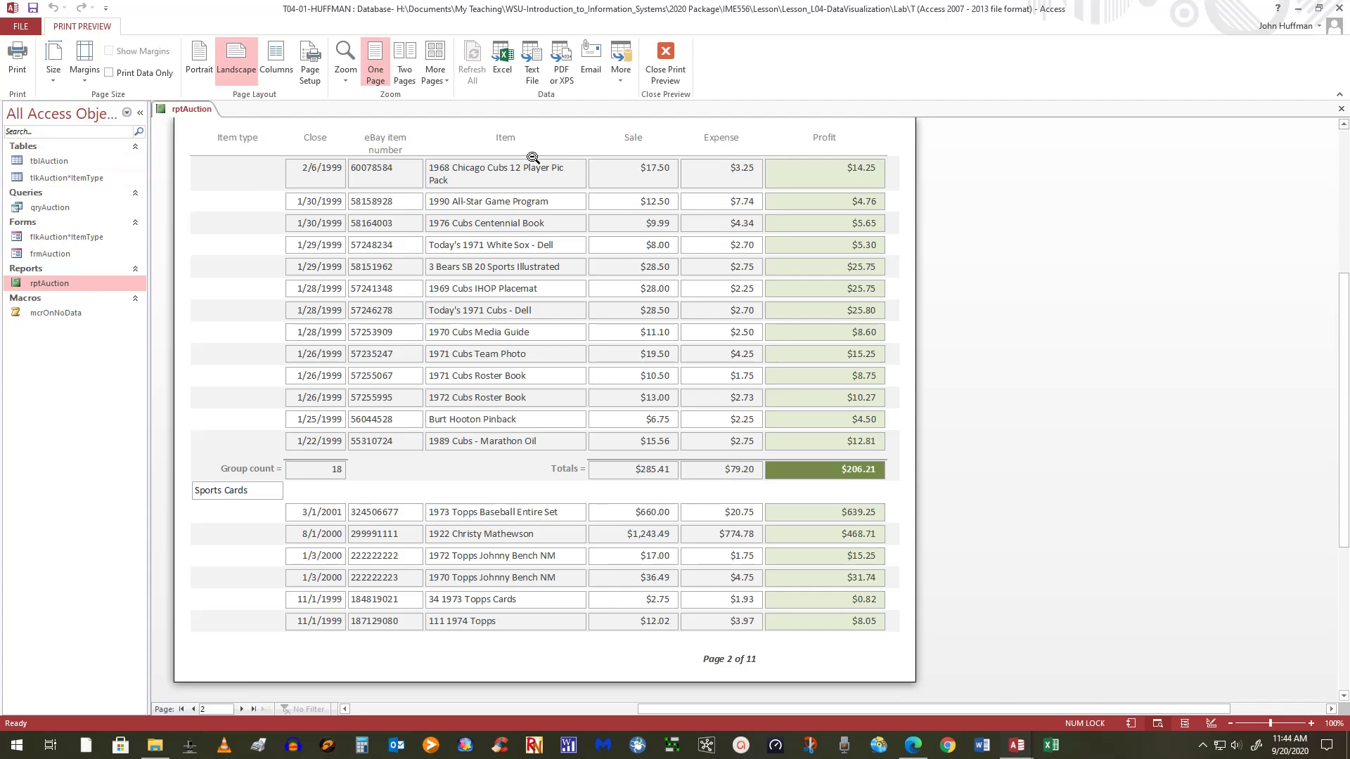
click(241, 709)
click(241, 709)
click(241, 709)
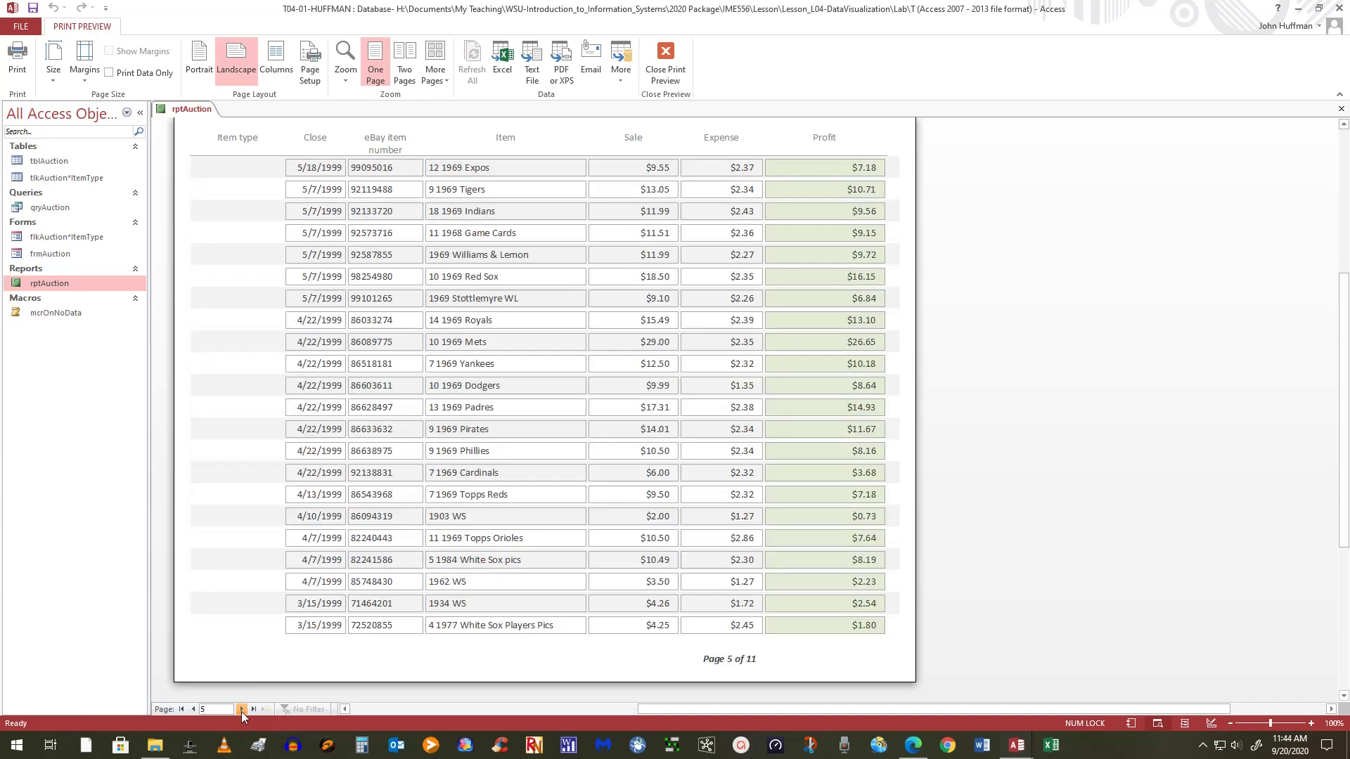
click(241, 709)
click(241, 709)
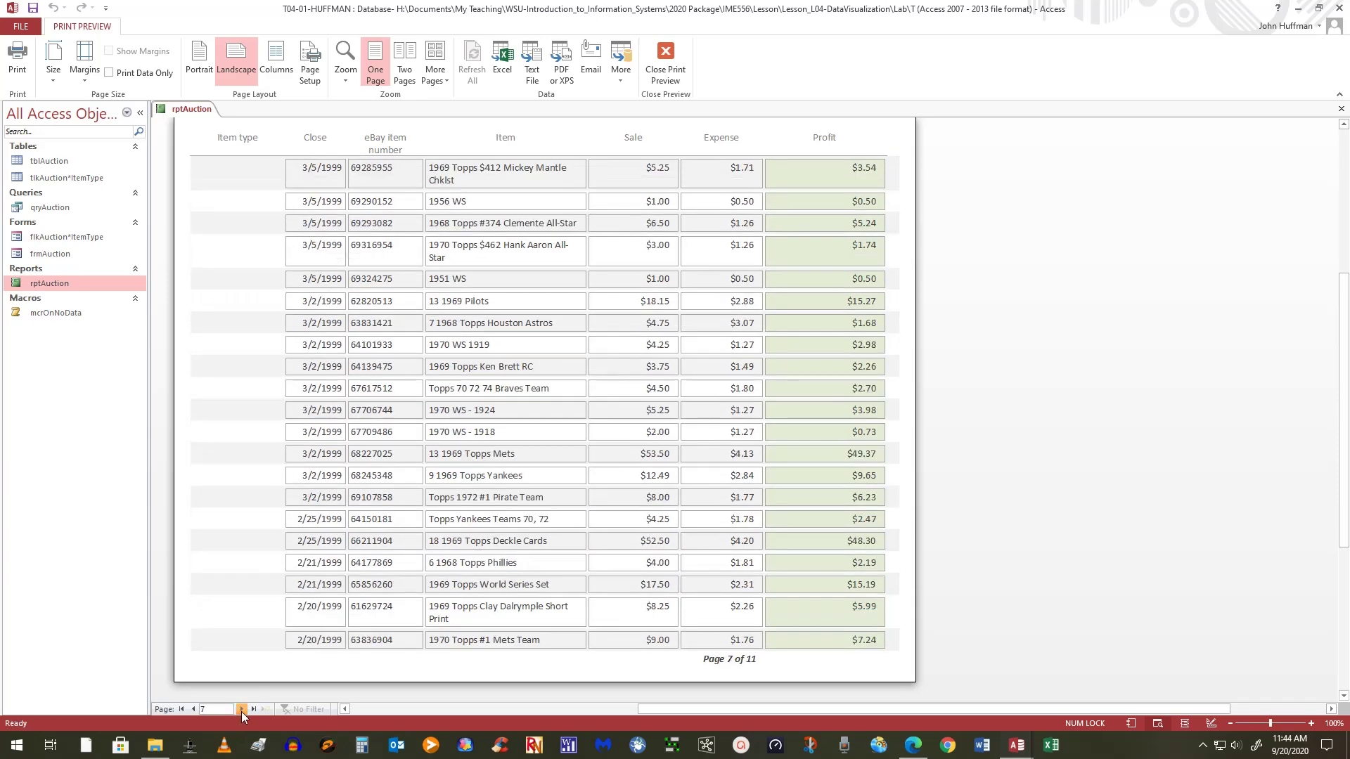
click(241, 709)
click(241, 709)
click(241, 709)
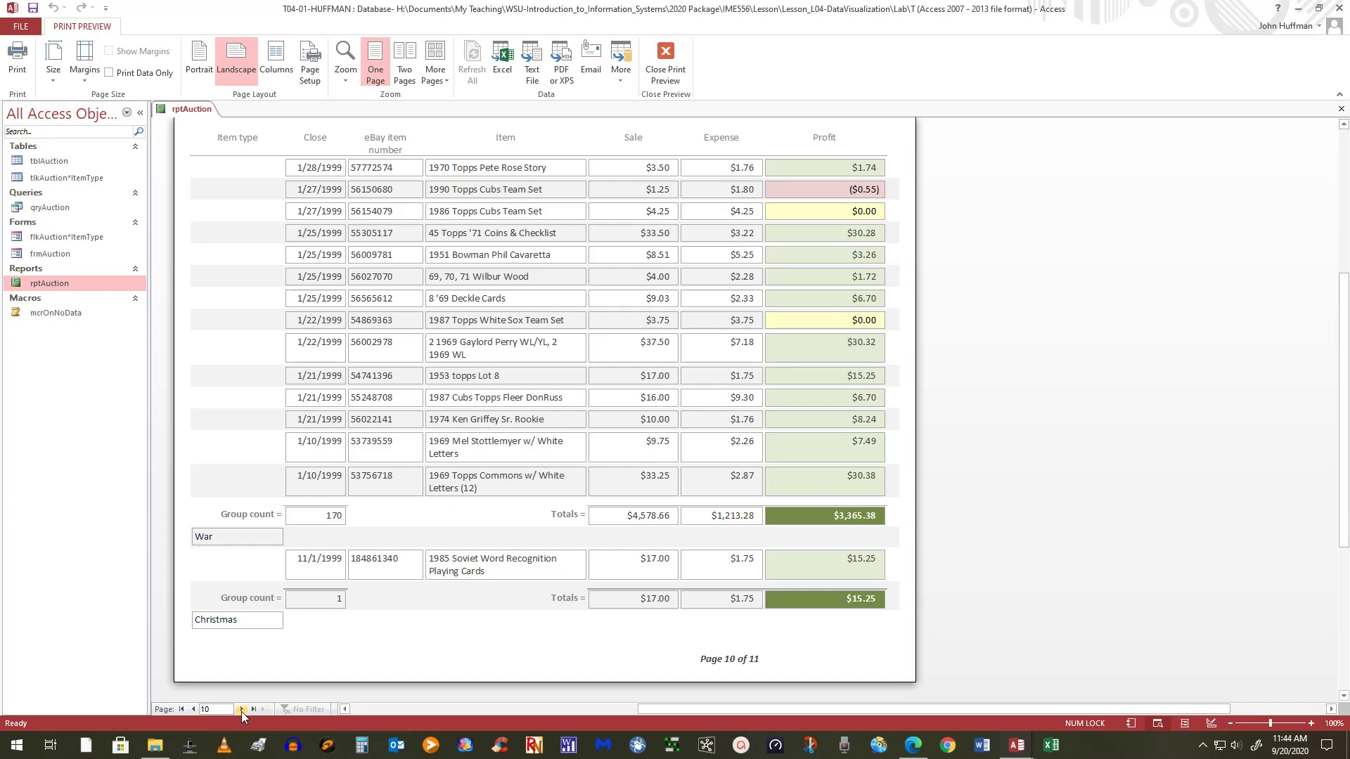
click(241, 709)
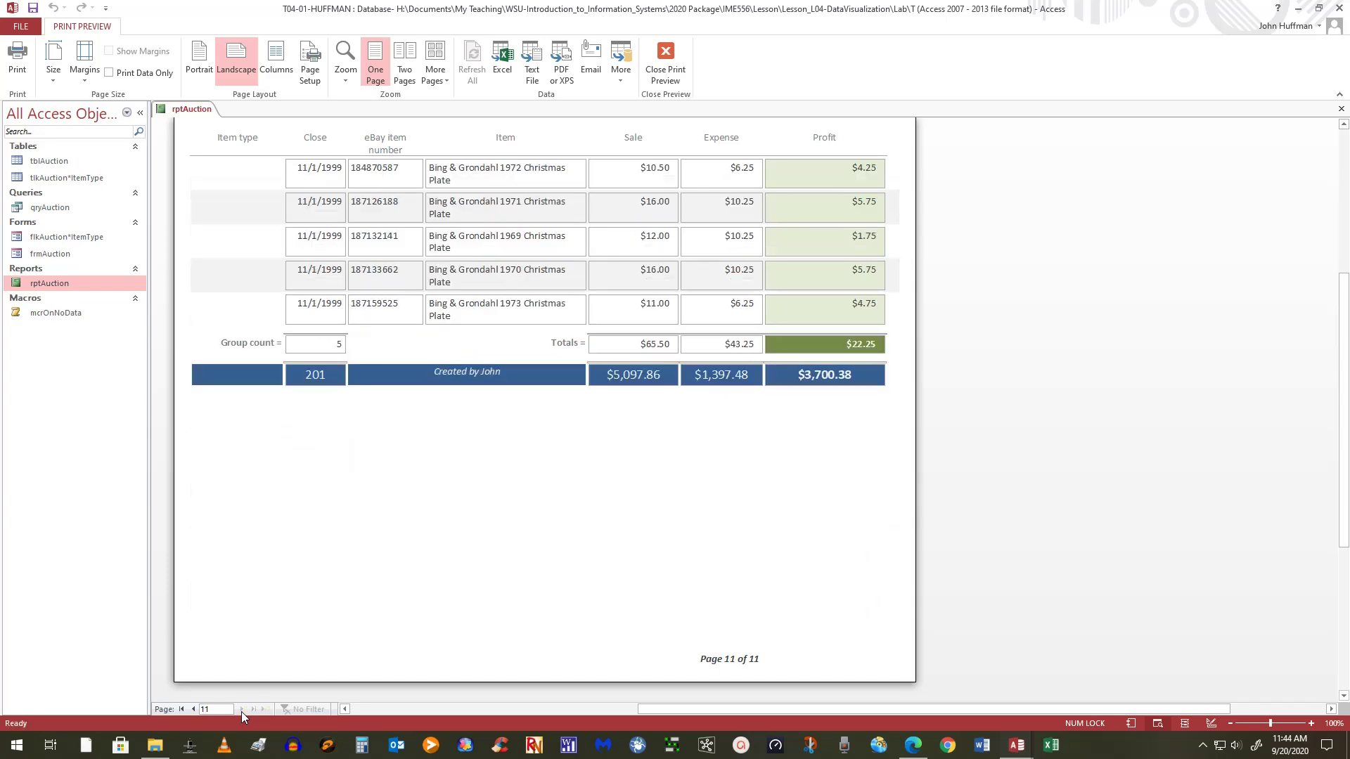
Step: Go back to page 9 of the preview and return to the last page to examine the page breaks and grand total row
click(194, 709)
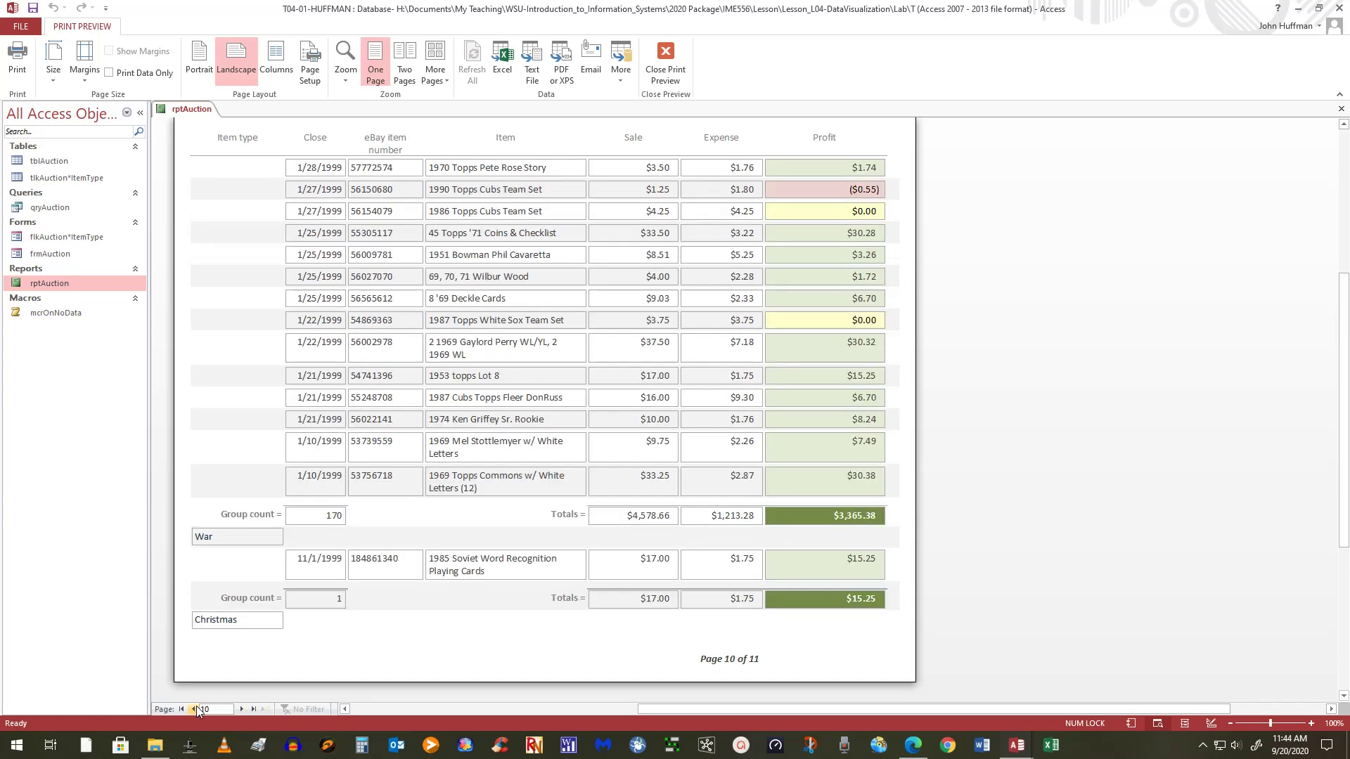
click(194, 709)
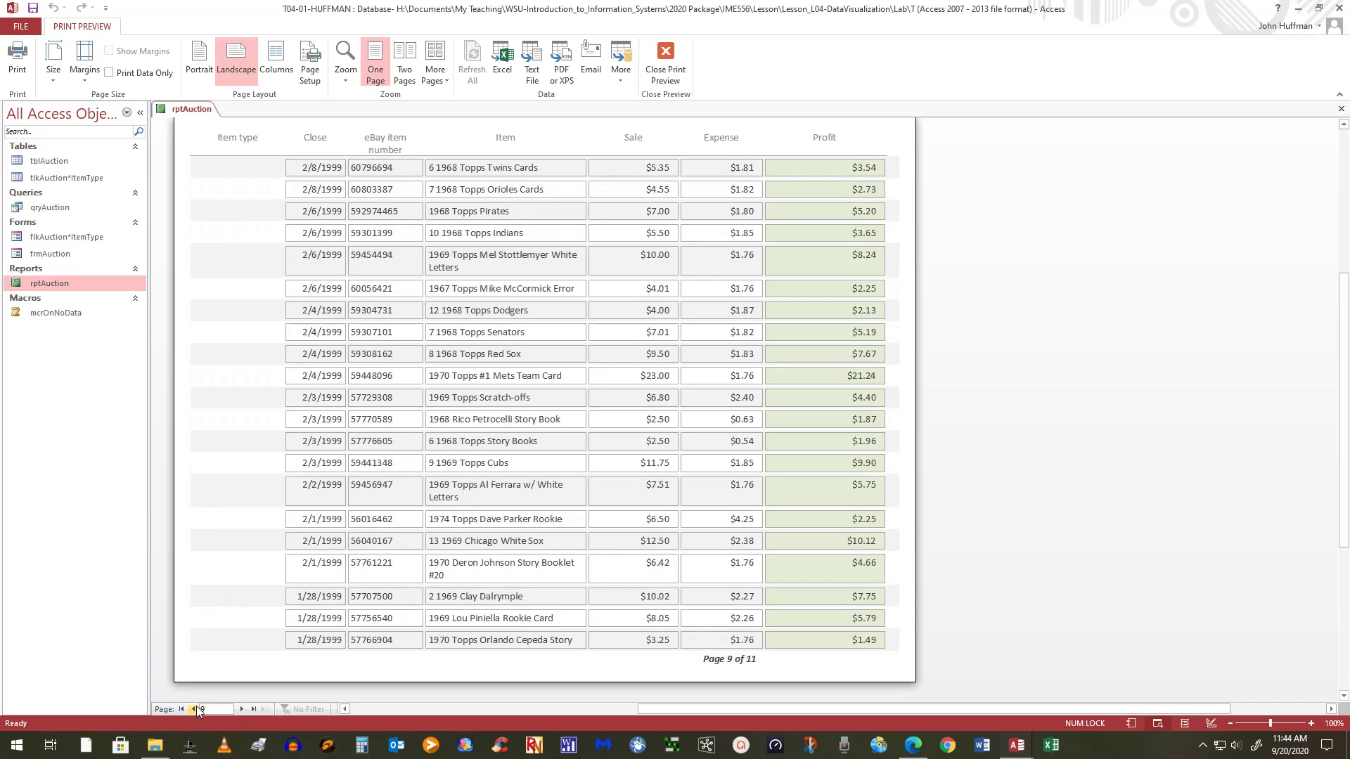
click(241, 709)
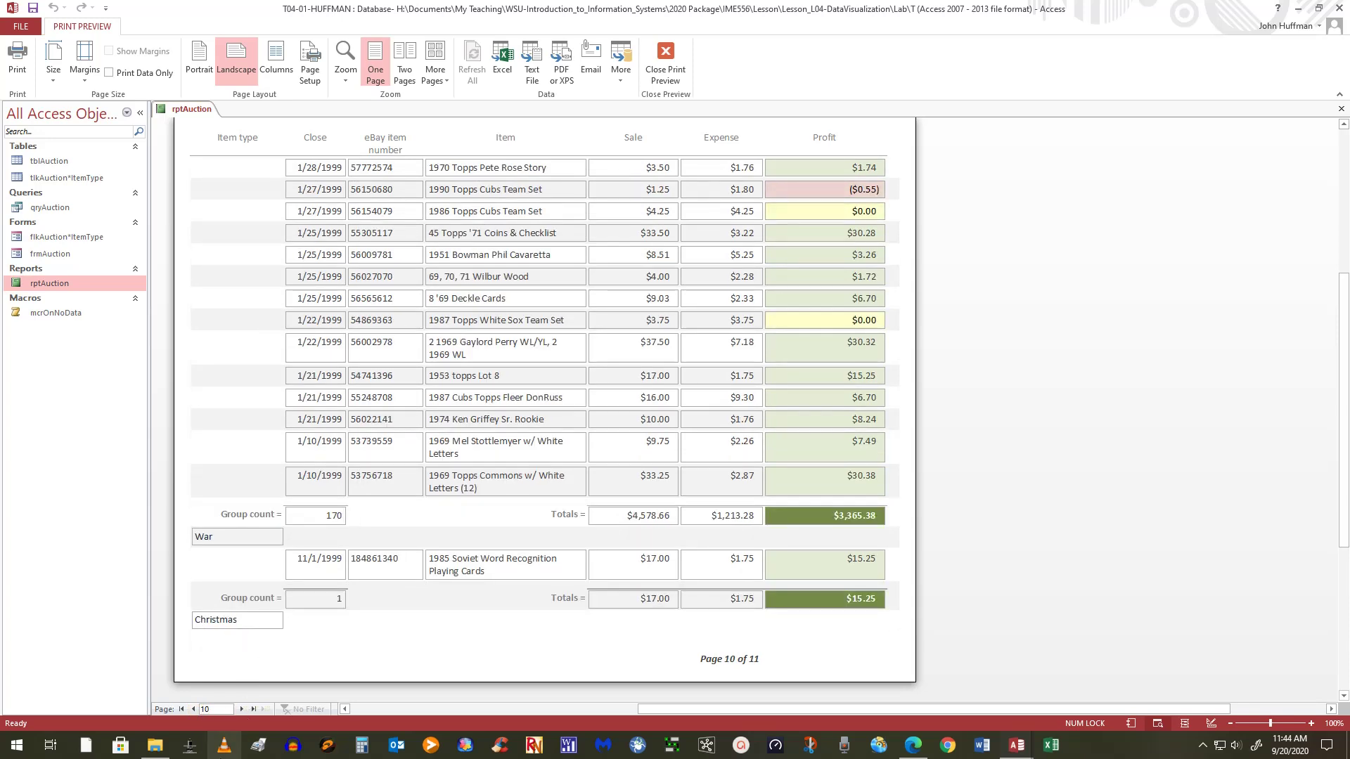
click(241, 709)
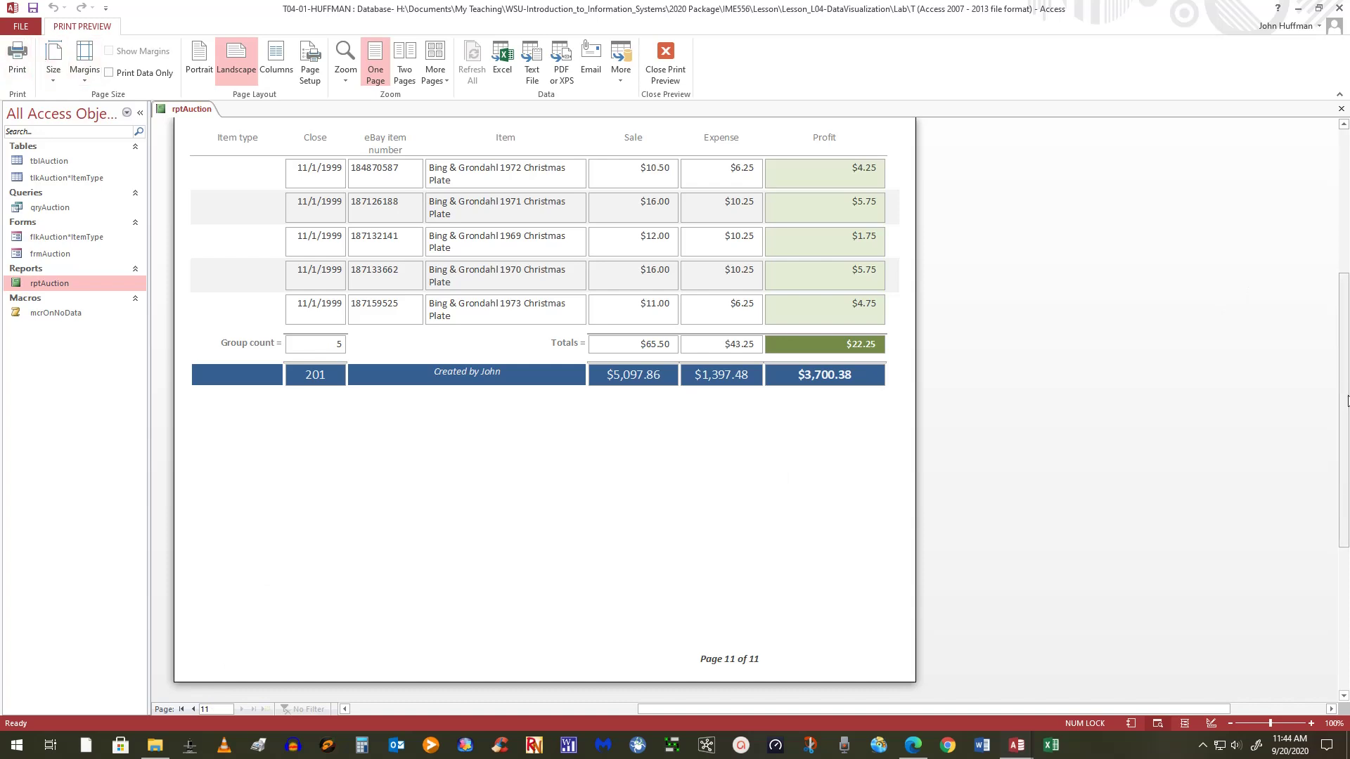
drag(1347, 400, 1346, 256)
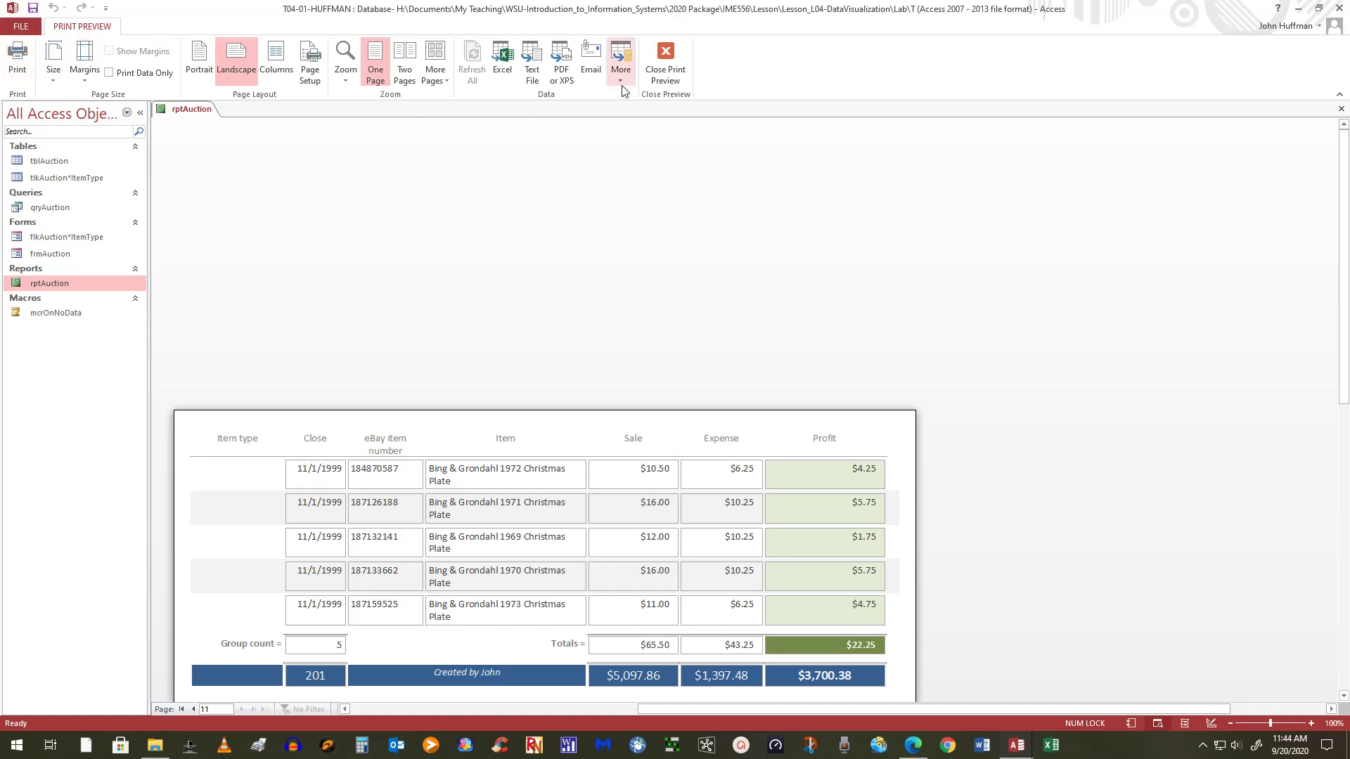
Step: Return the report to Layout View and set its Caption property to Auction
click(665, 62)
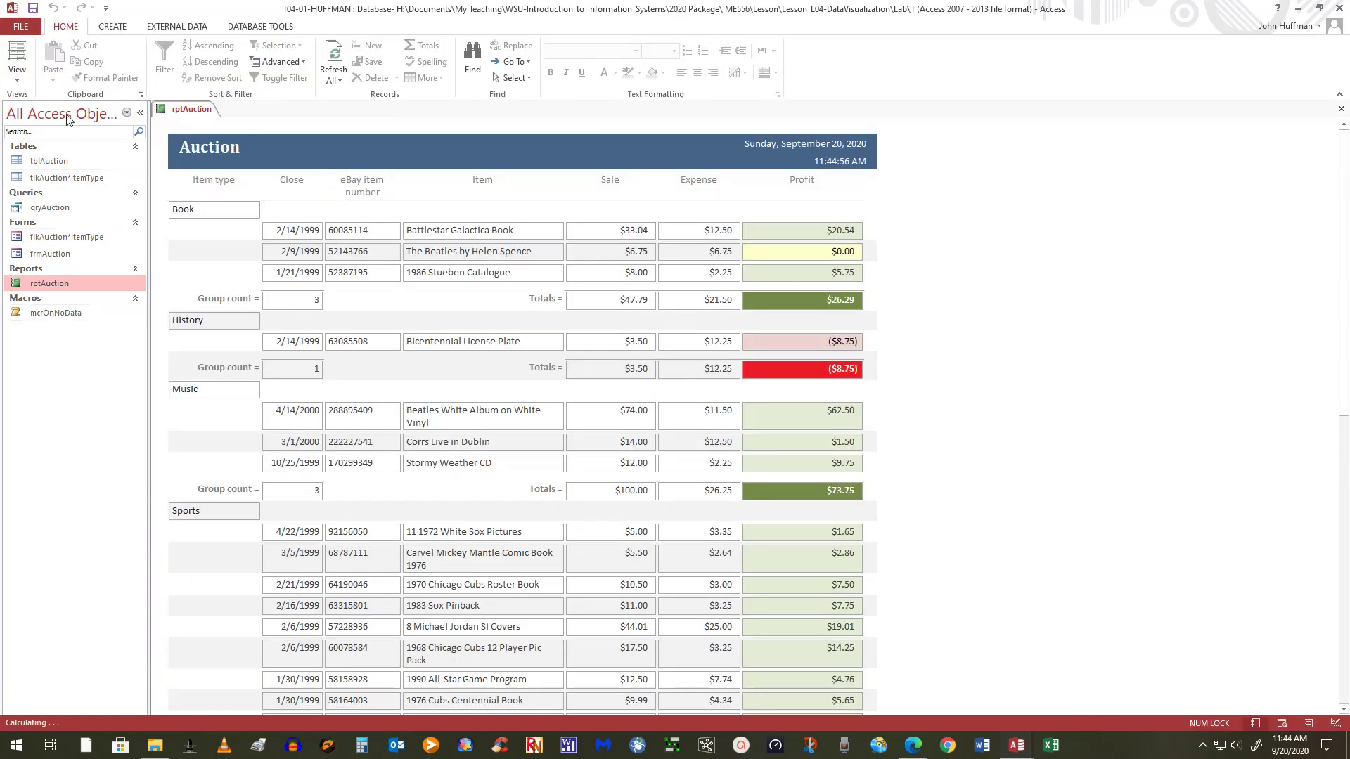
click(19, 79)
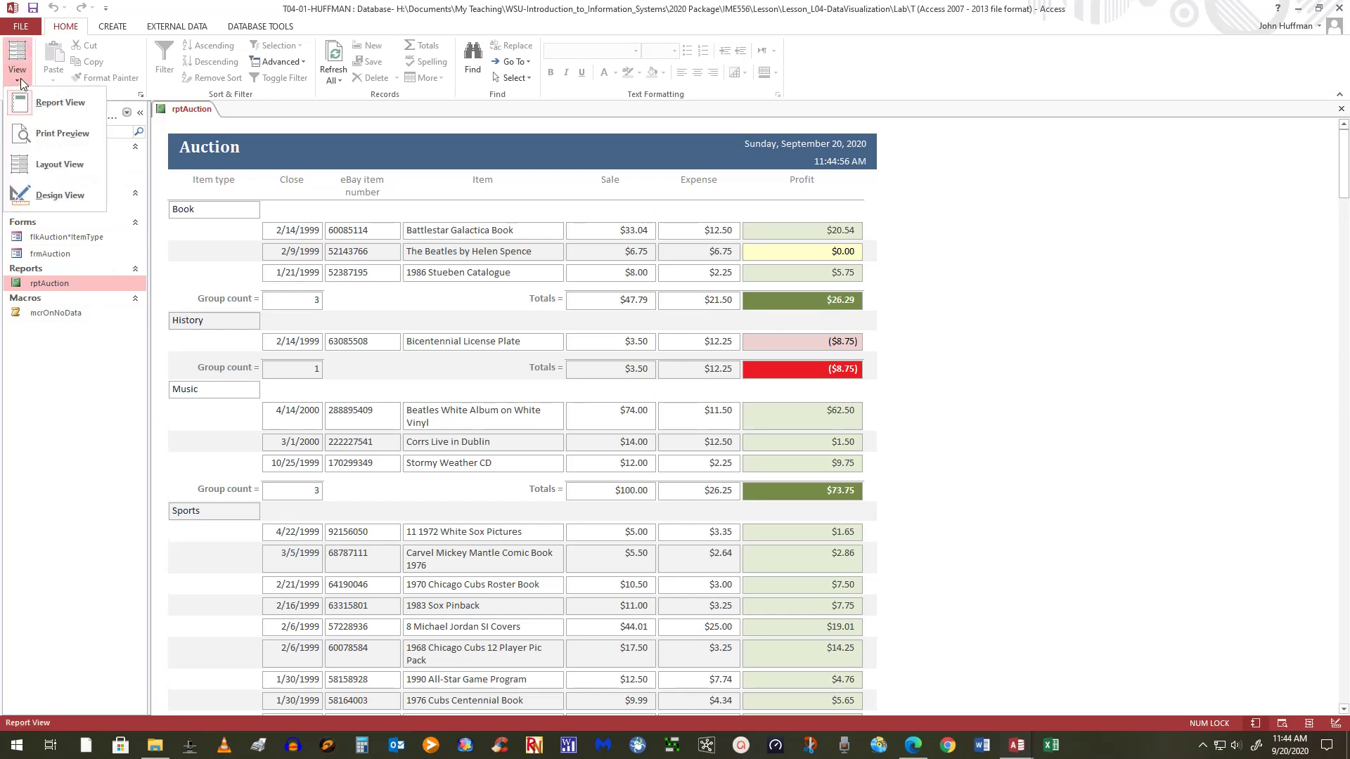
click(48, 163)
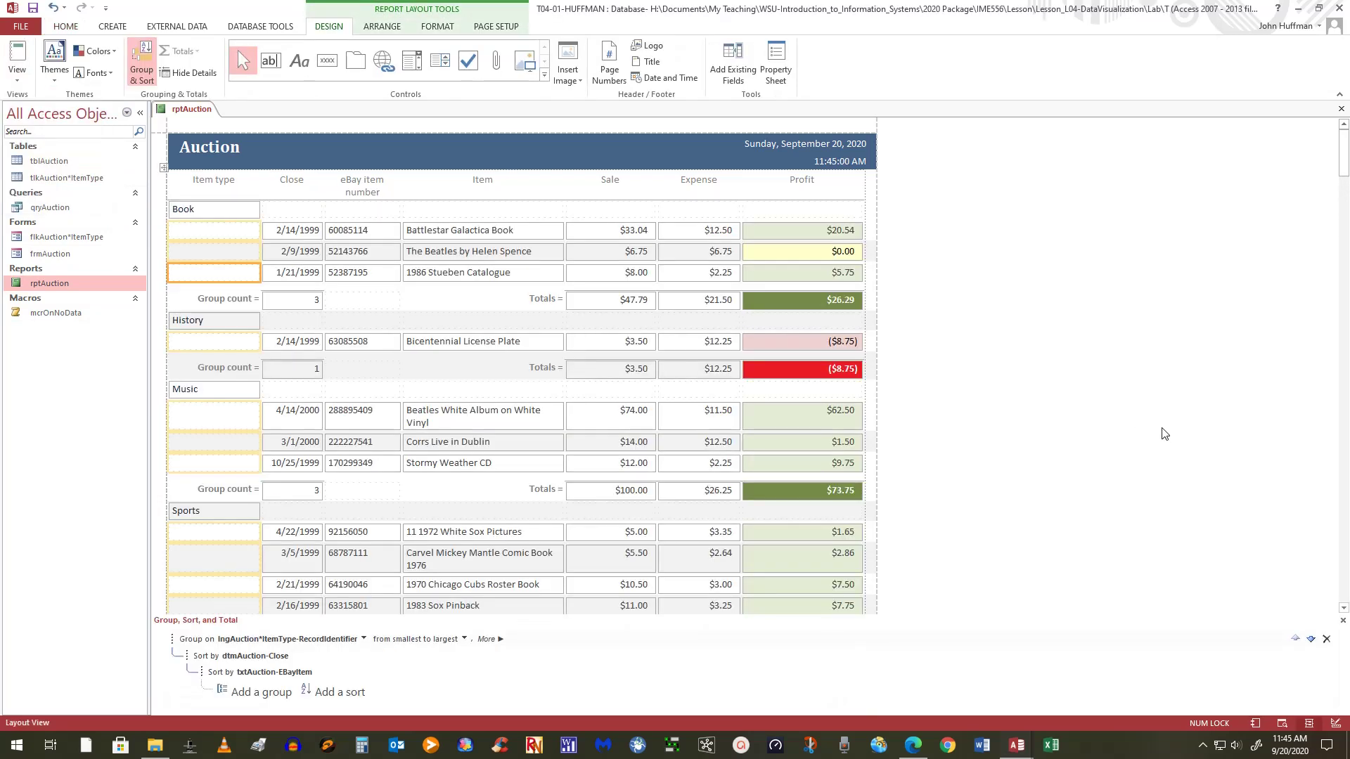
click(1017, 308)
right_click(1017, 308)
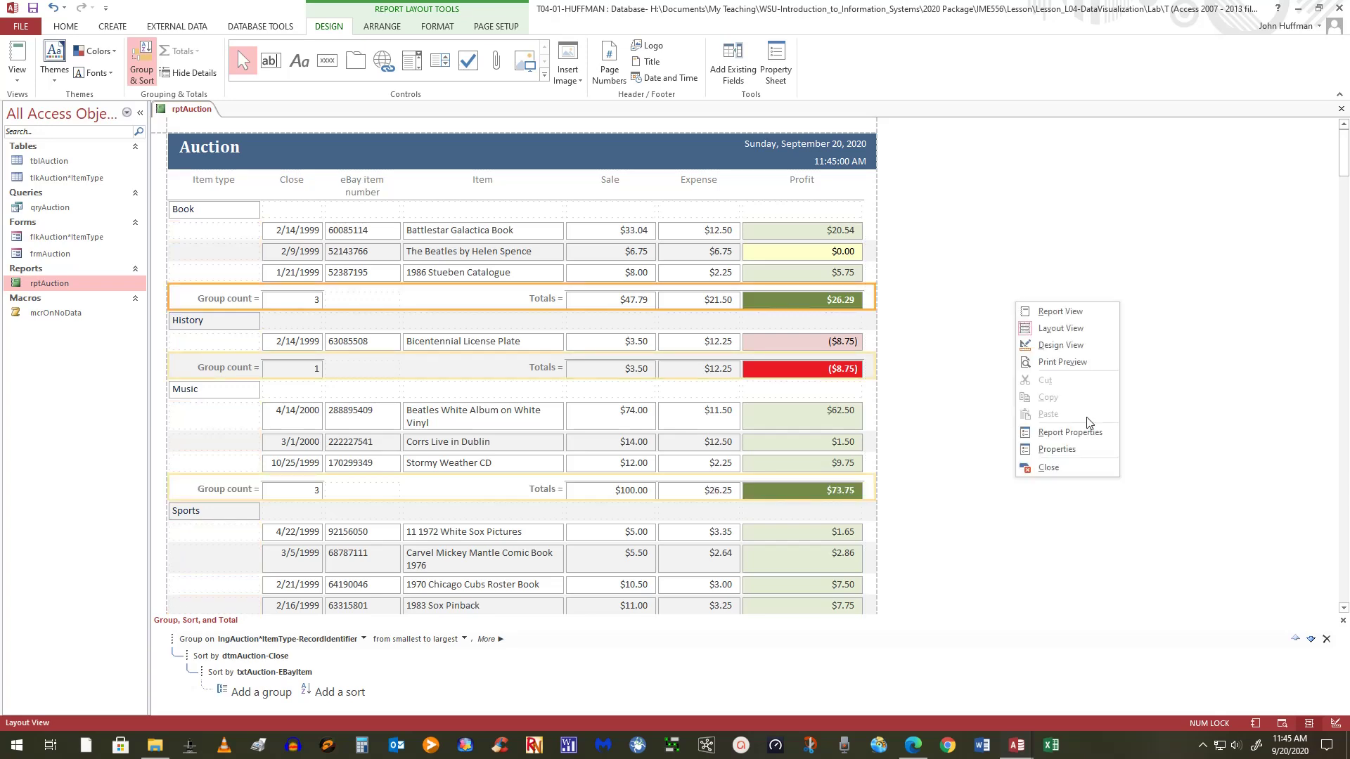
click(1054, 433)
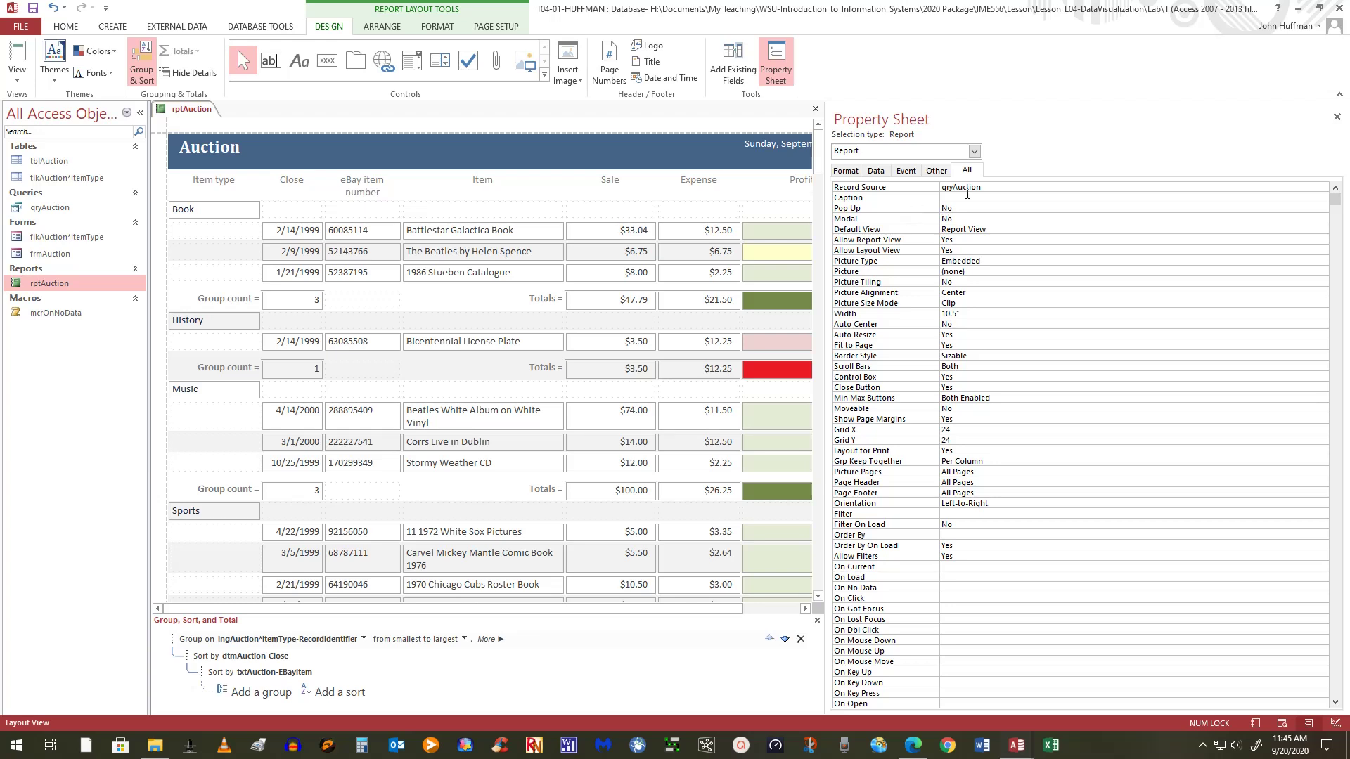
click(955, 199)
click(1166, 427)
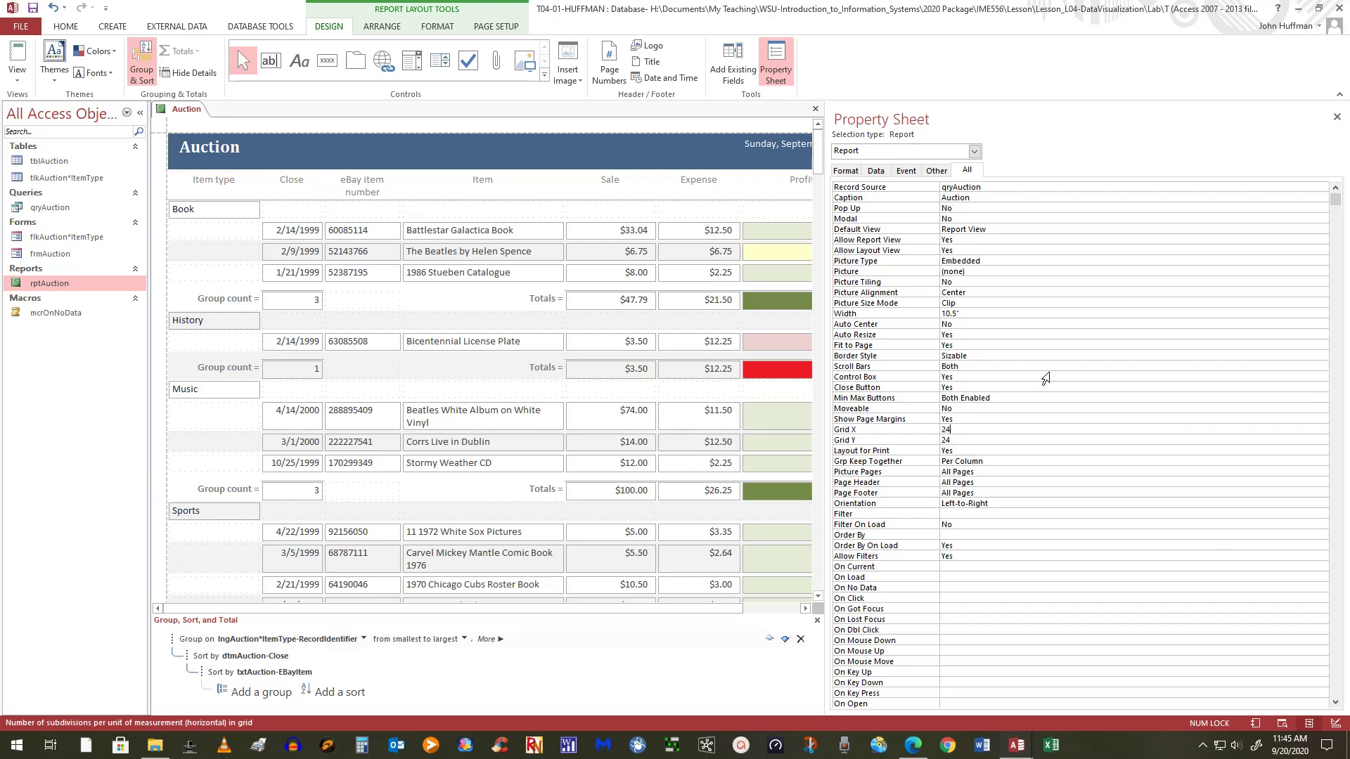
Step: Assign the mcrOnNoData macro to the report's On No Data event and save the report
scroll(1045, 379, down, 6)
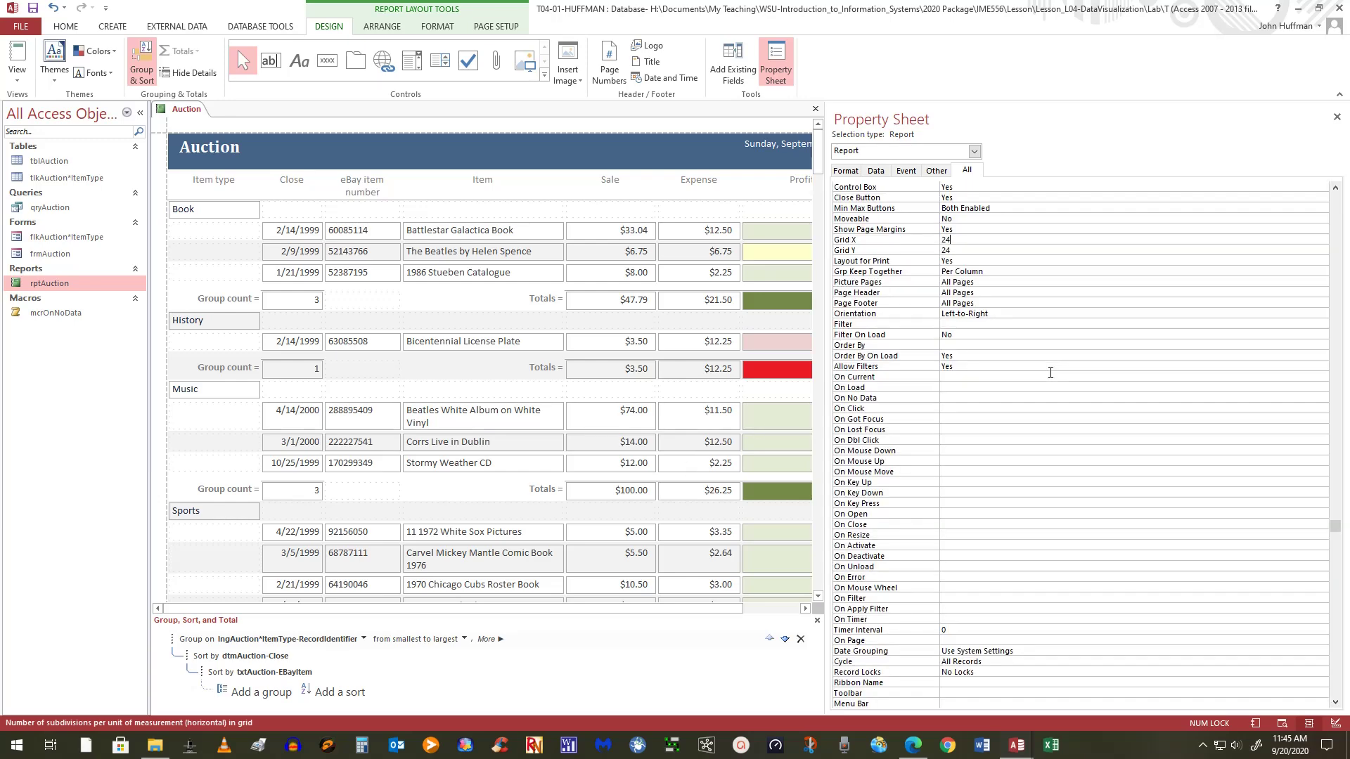
scroll(1050, 372, down, 3)
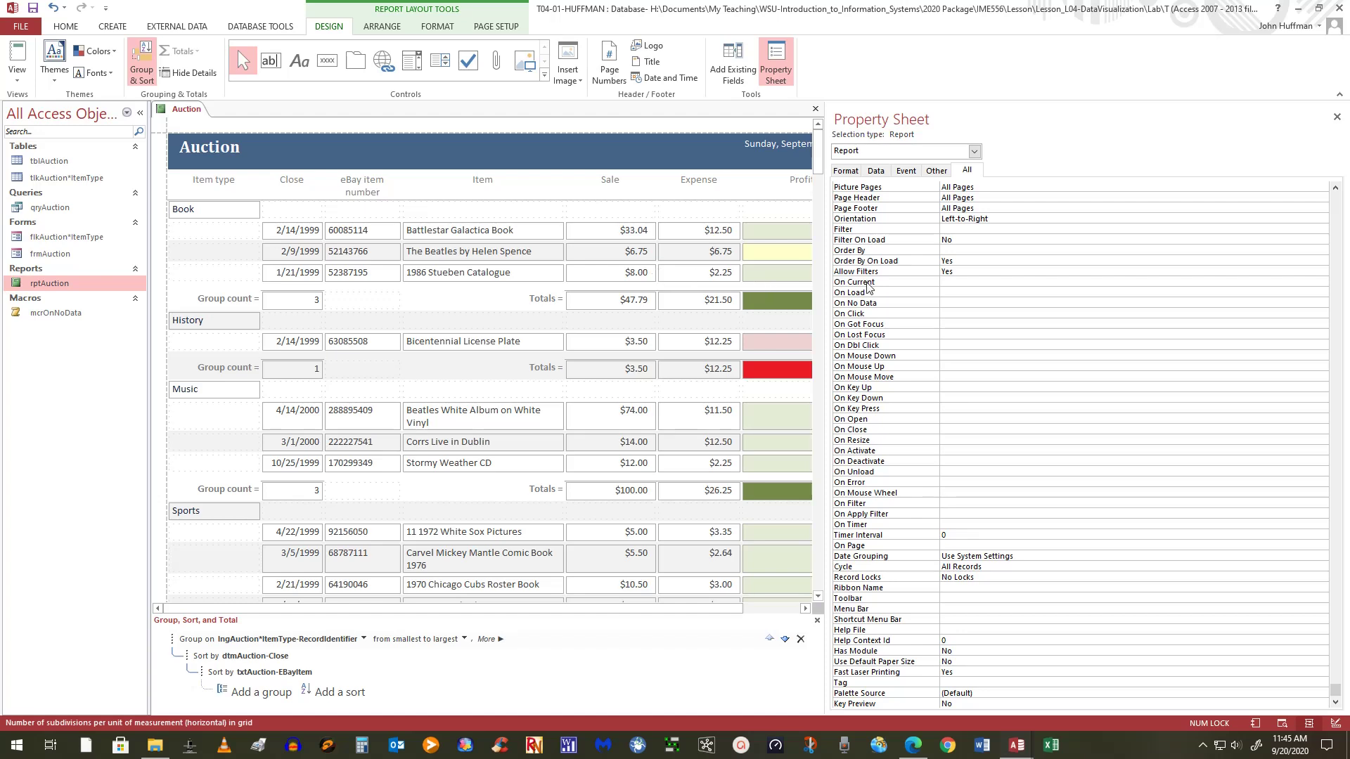
click(951, 305)
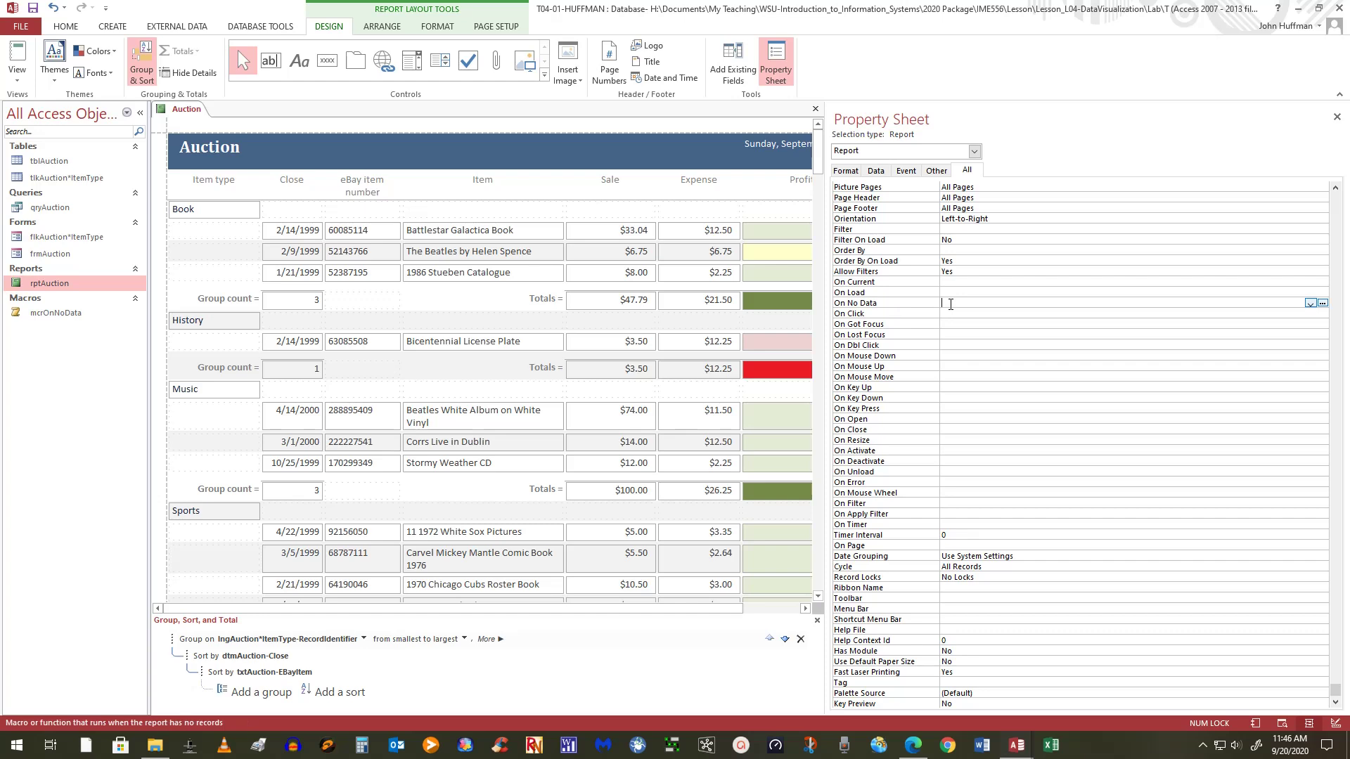
click(1310, 303)
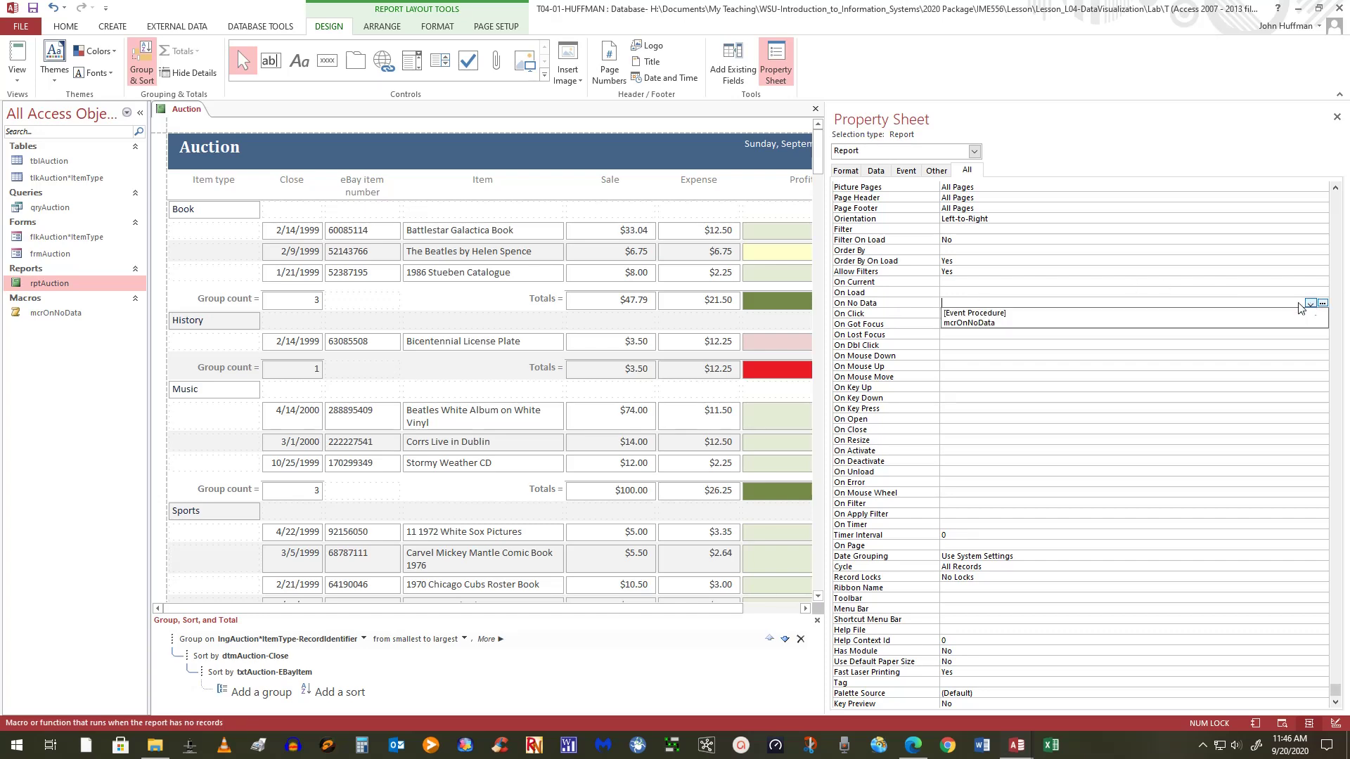
click(975, 324)
click(1024, 429)
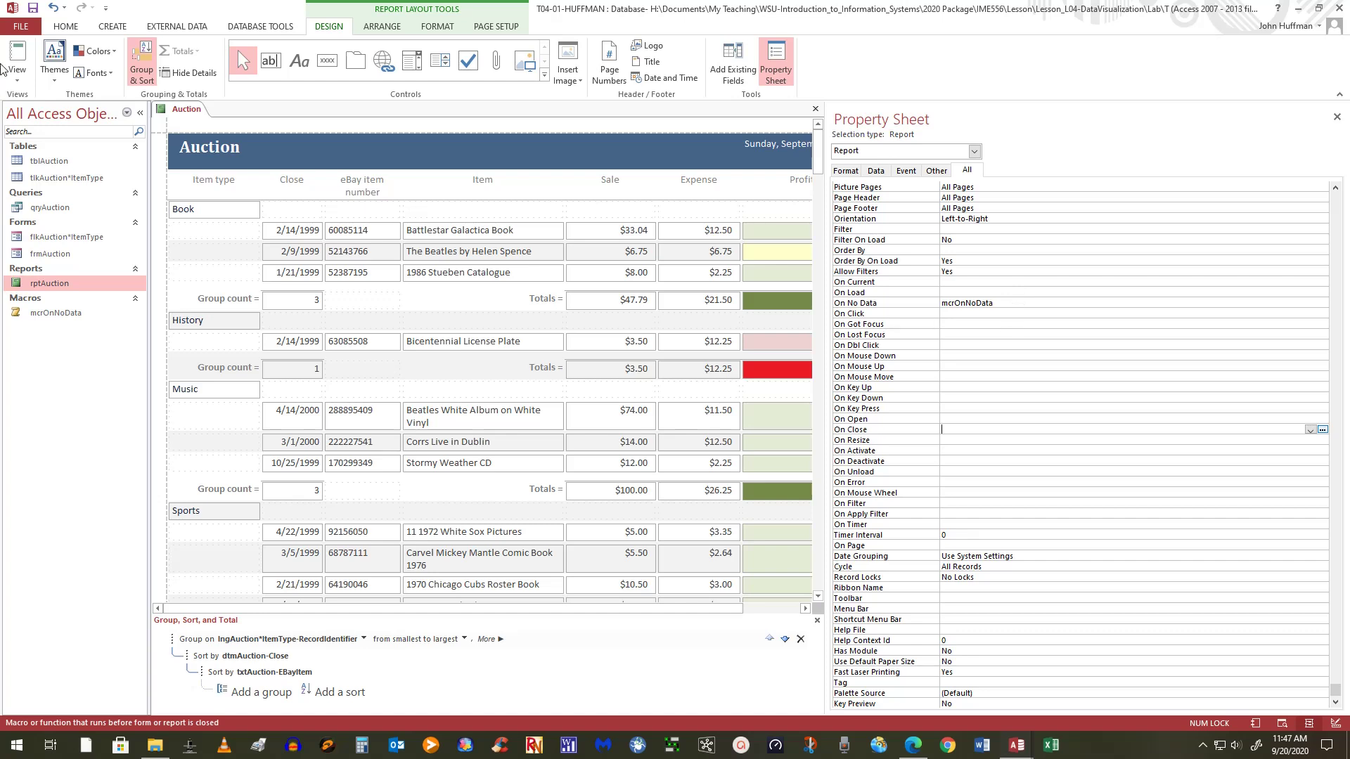
click(32, 7)
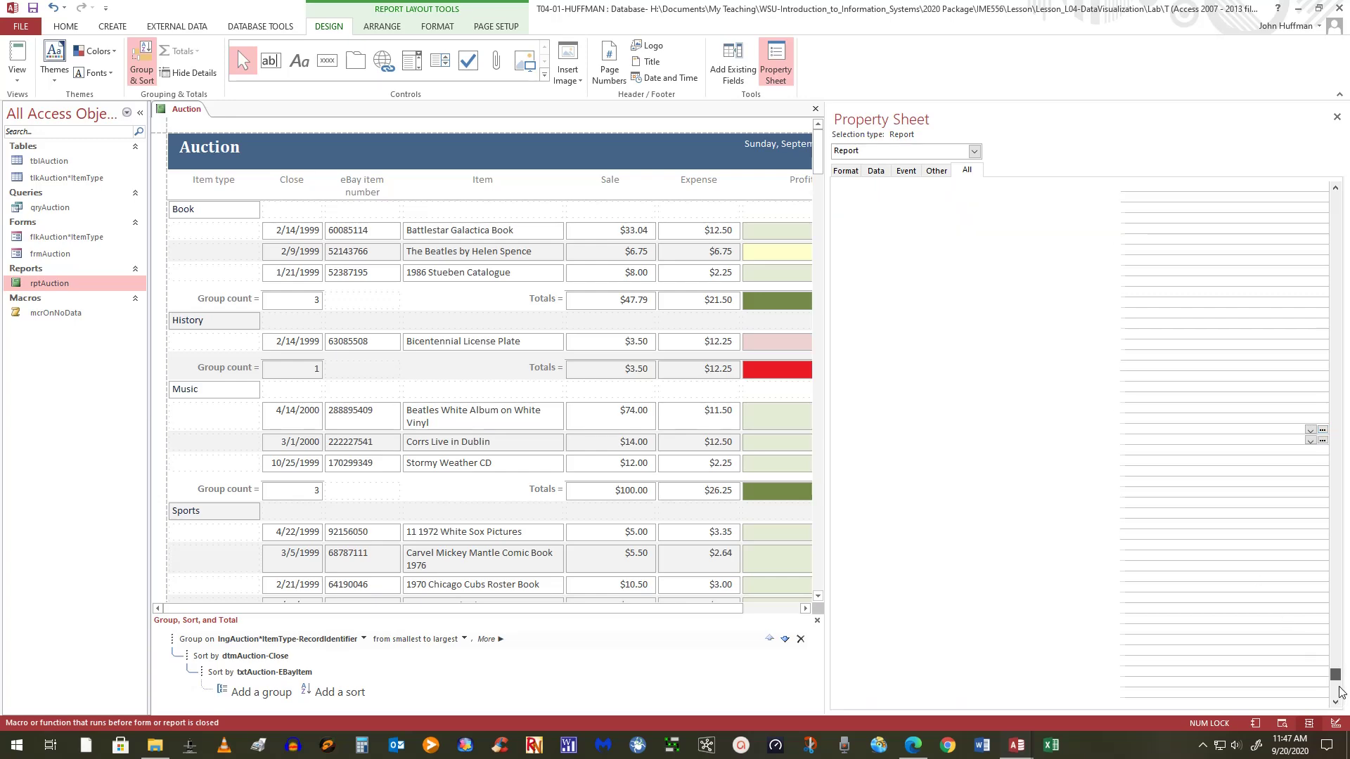
Step: Set the Force New Page property of the item type group header to Before & After
drag(1335, 689, 1343, 224)
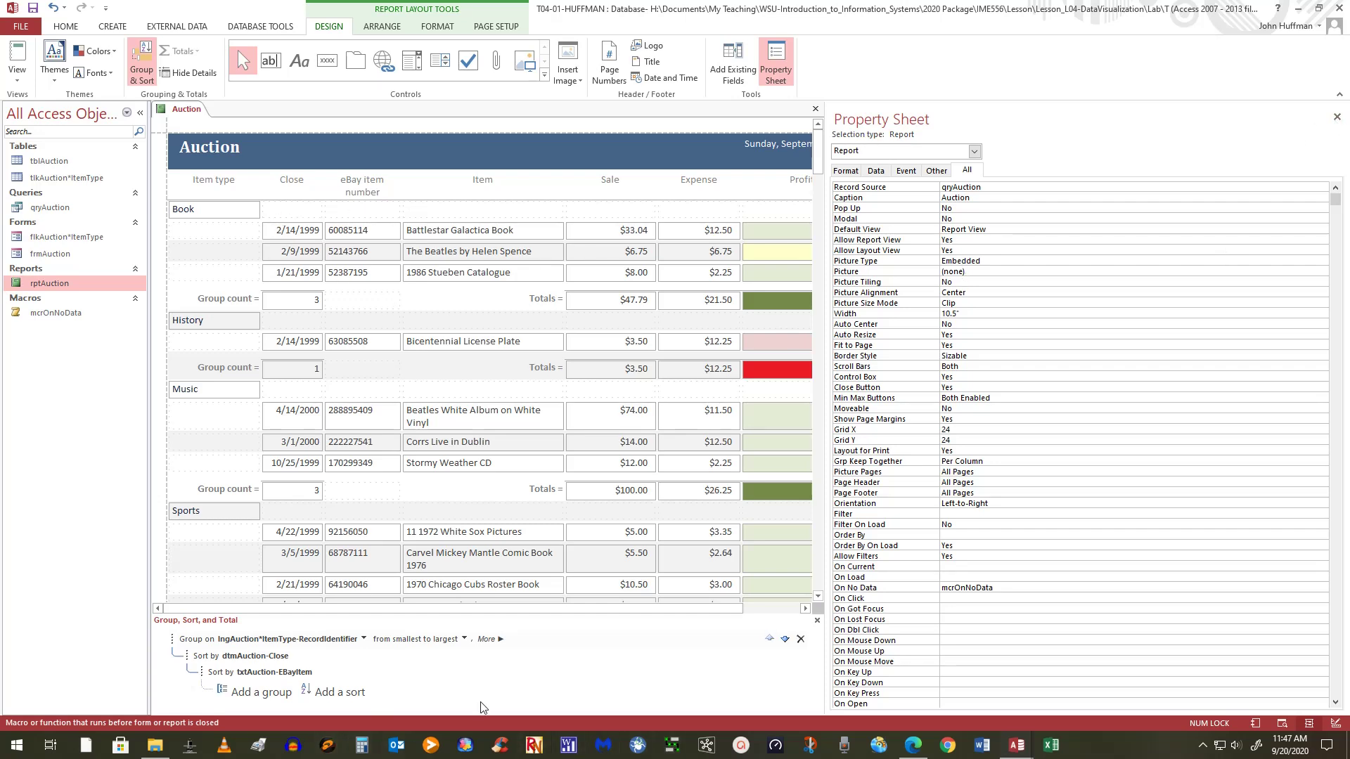
click(806, 608)
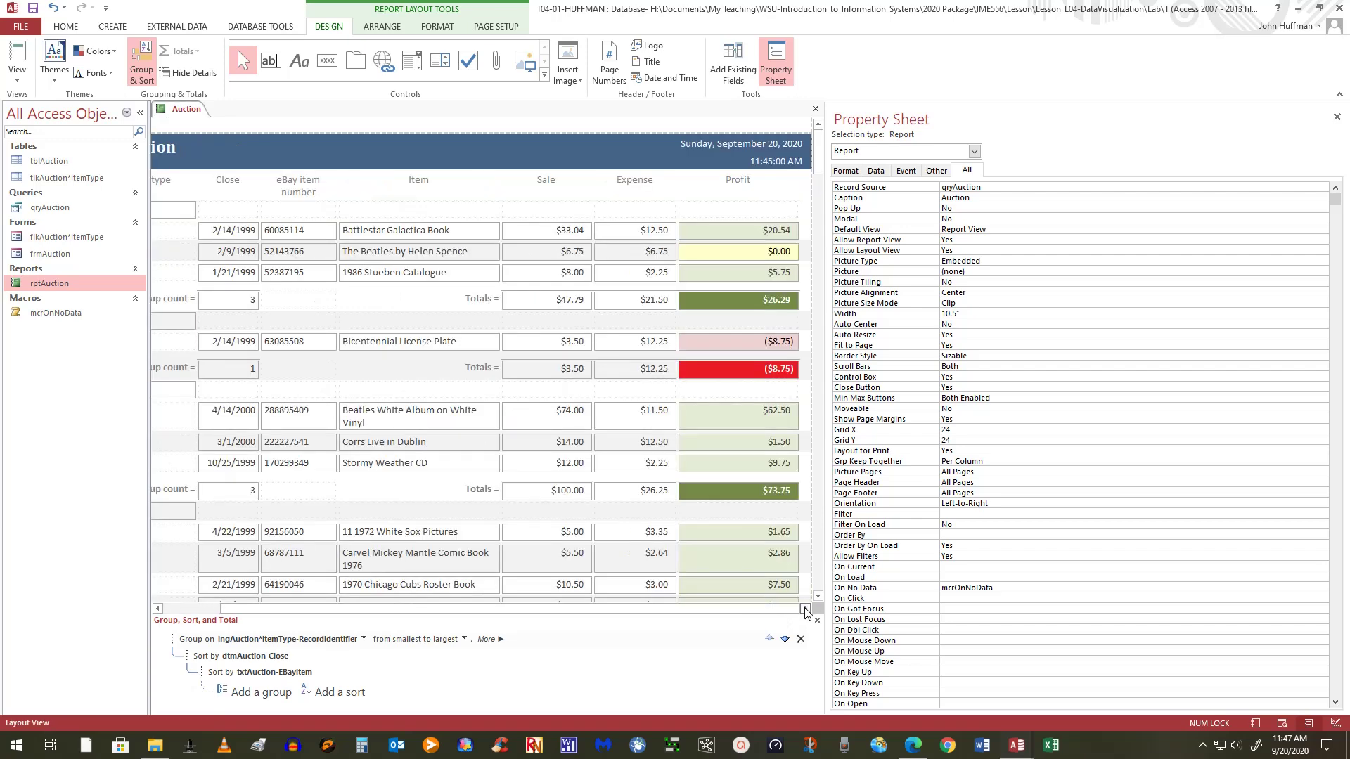
click(806, 213)
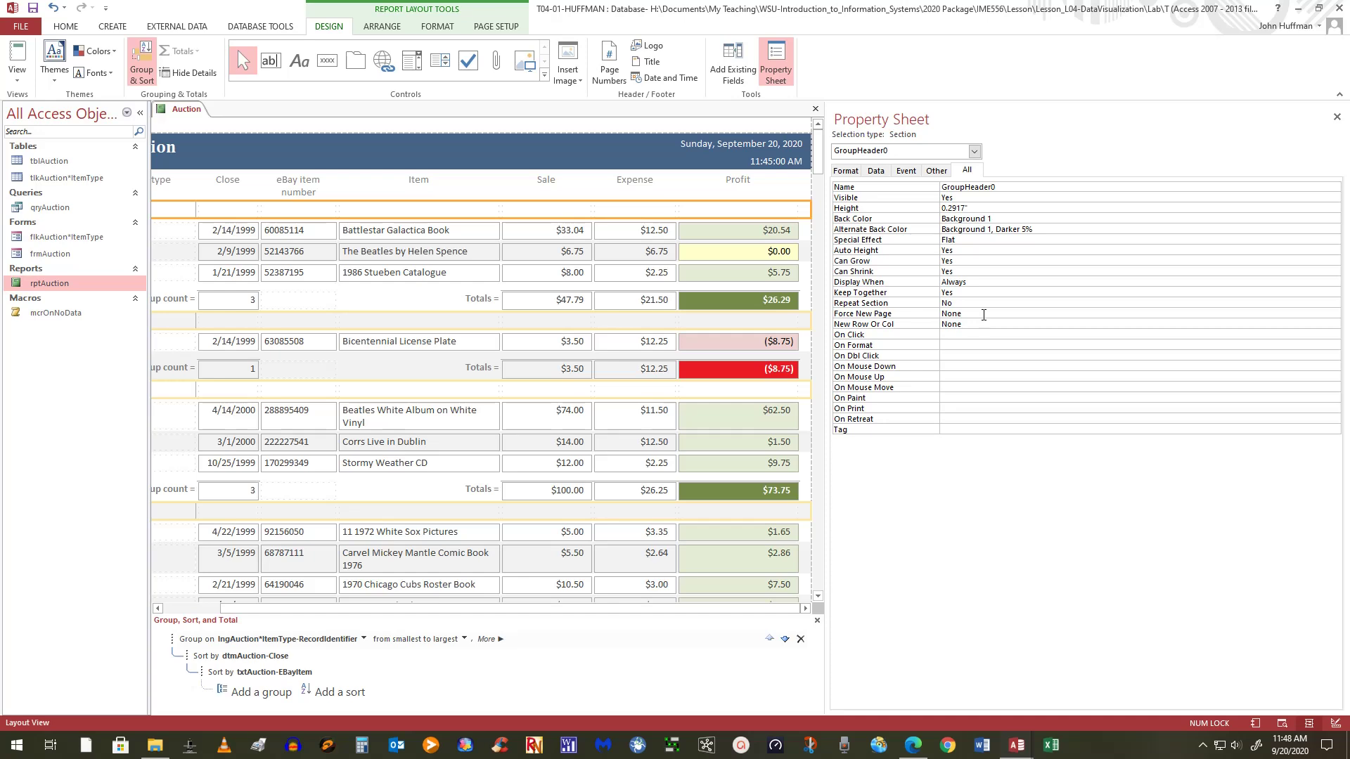
double_click(983, 314)
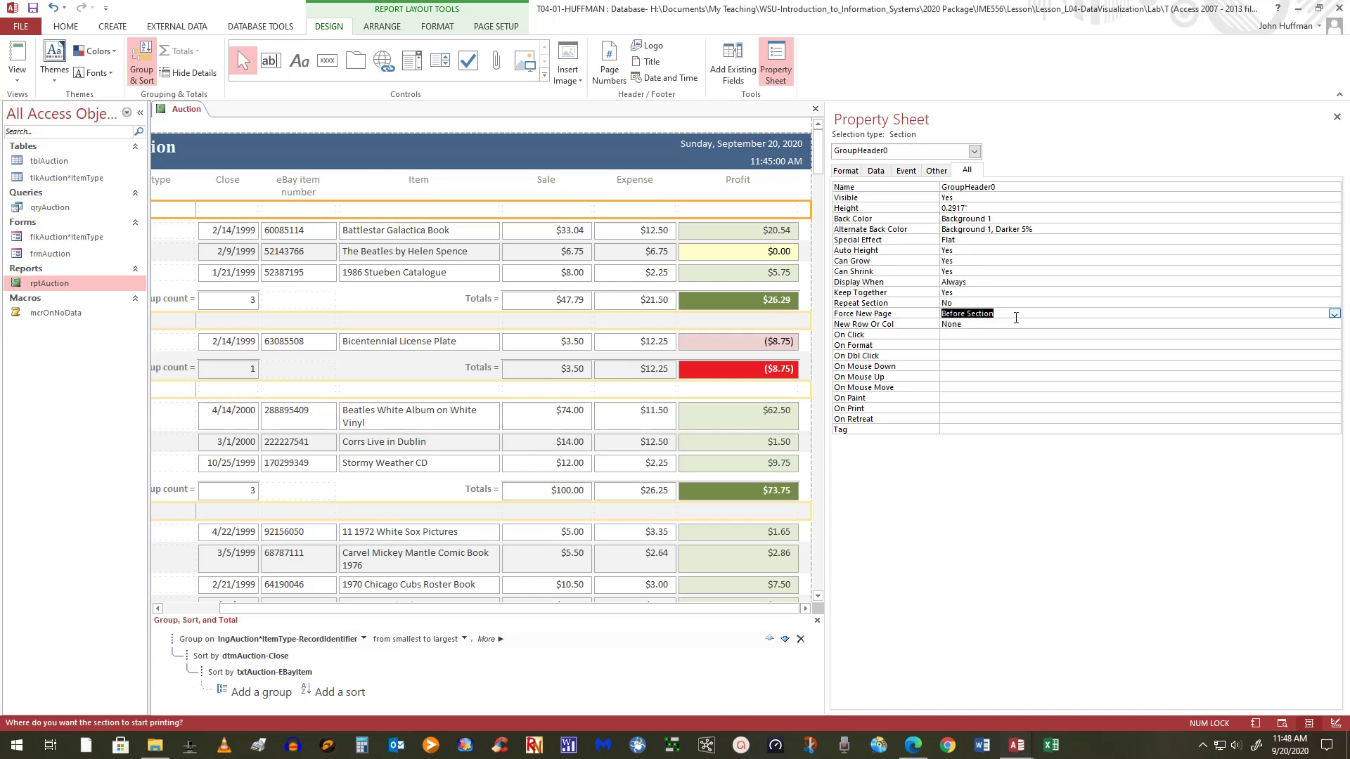
click(1335, 314)
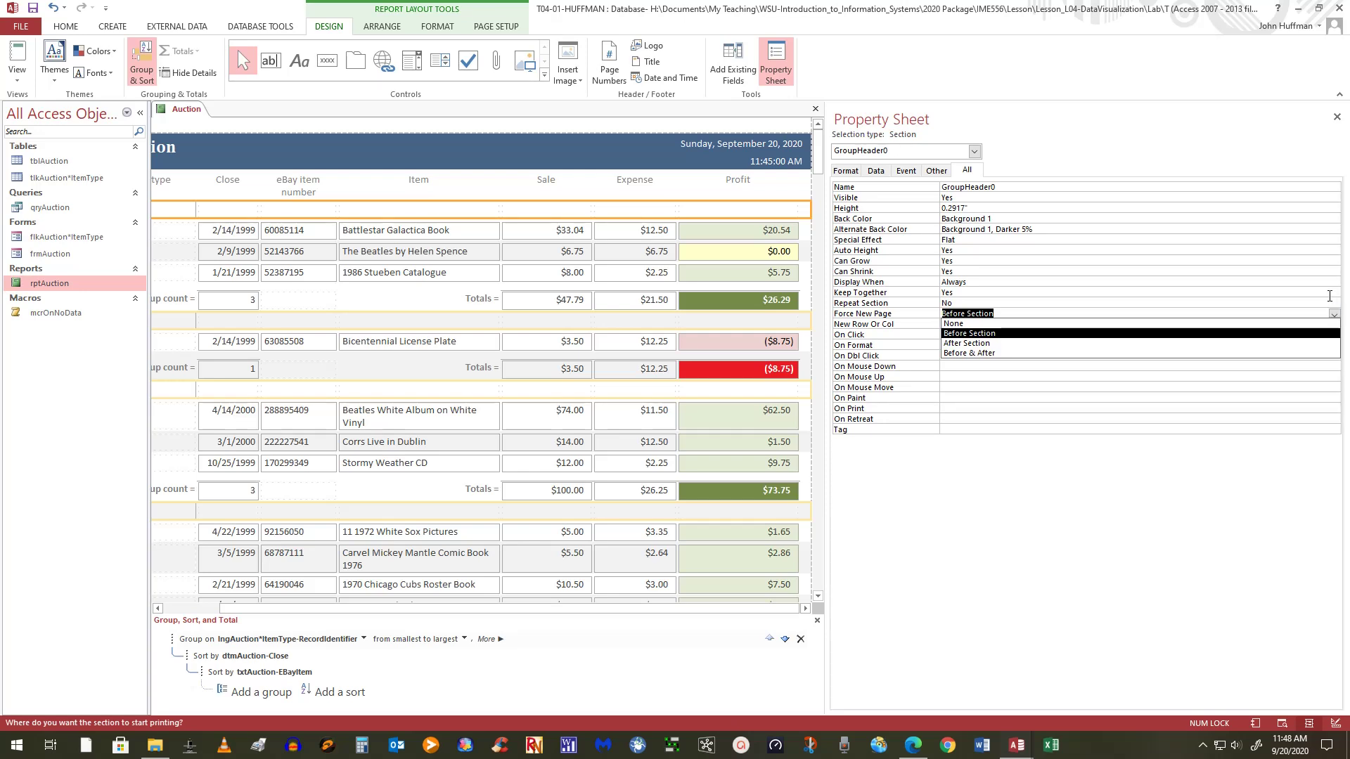
click(1006, 354)
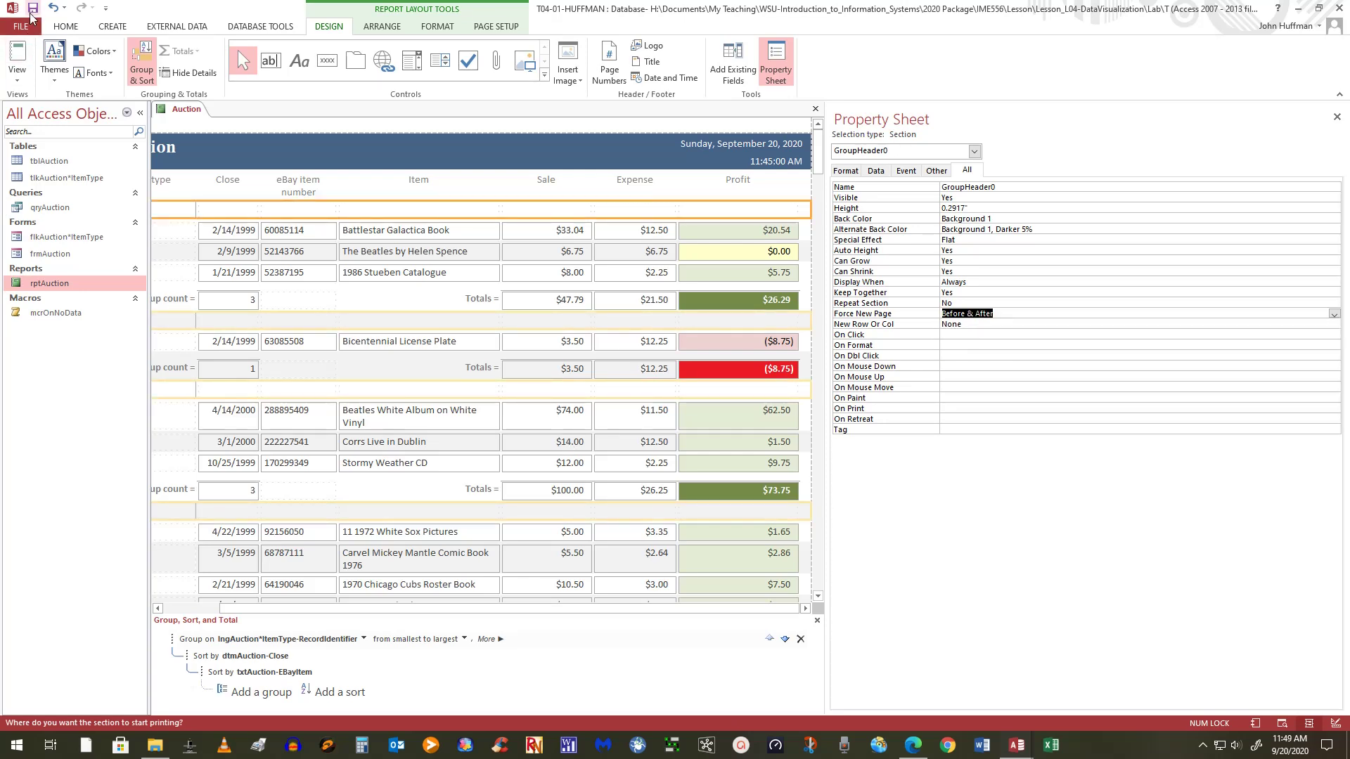
Step: Show the report in Report View and in Print Preview, and check how its first page breaks after the group header
click(17, 76)
click(57, 106)
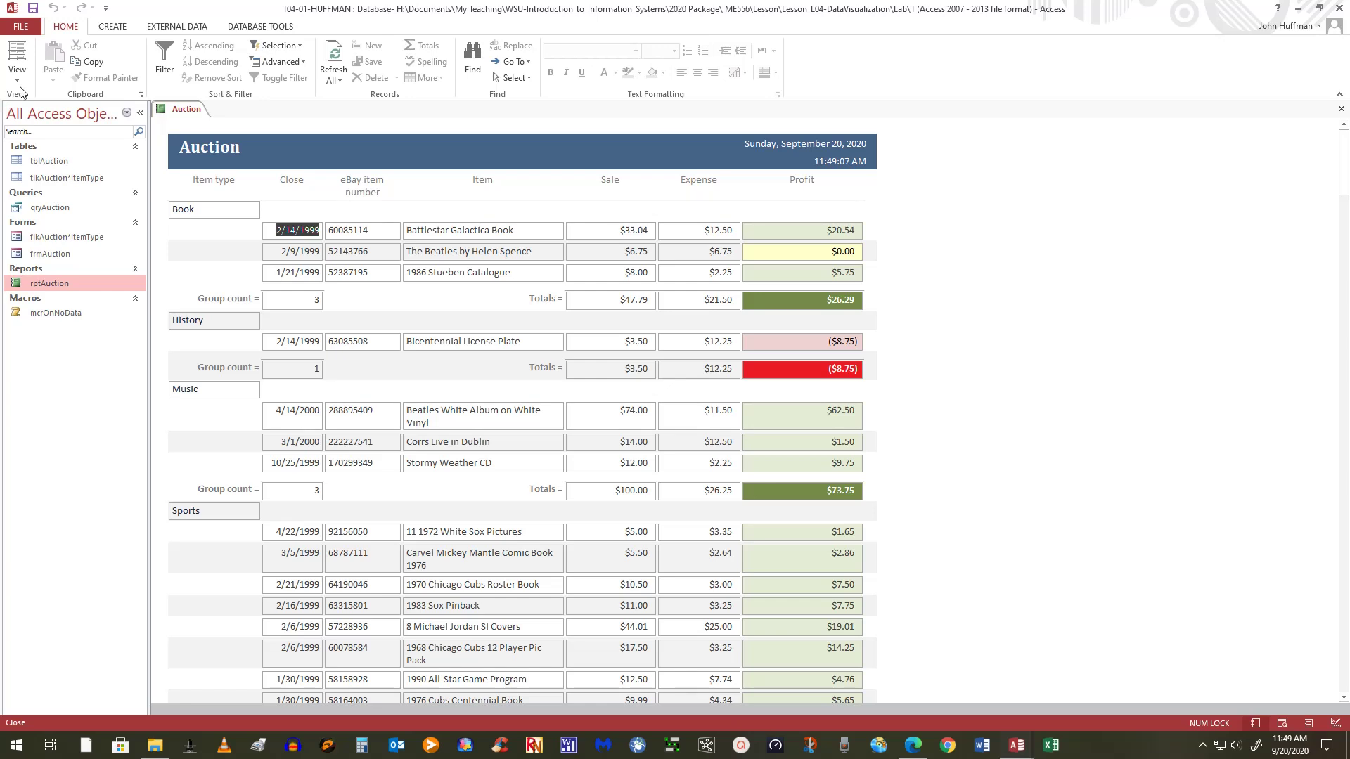
click(19, 77)
click(48, 134)
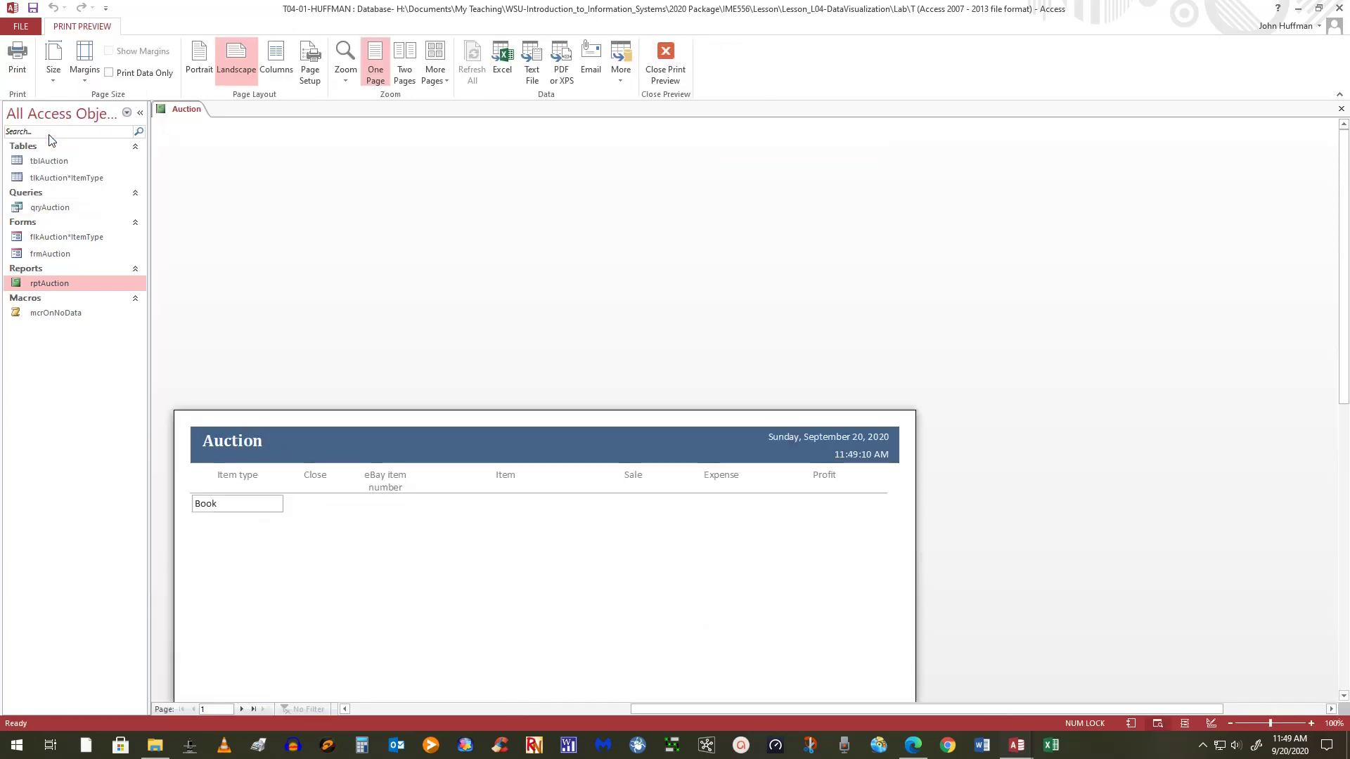
scroll(1013, 355, down, 5)
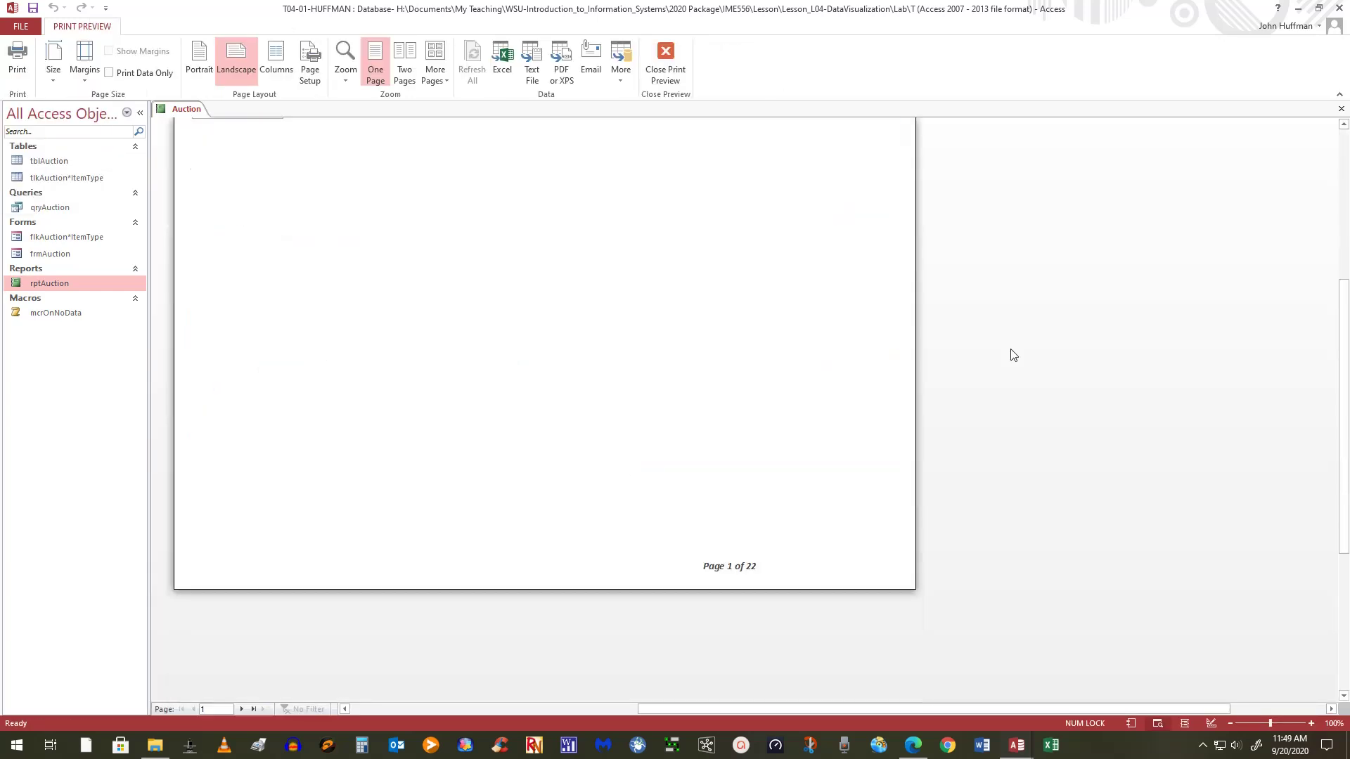
Step: Check how the first two pages of the print preview separate the group header from its detail rows, and close the preview
scroll(934, 590, up, 2)
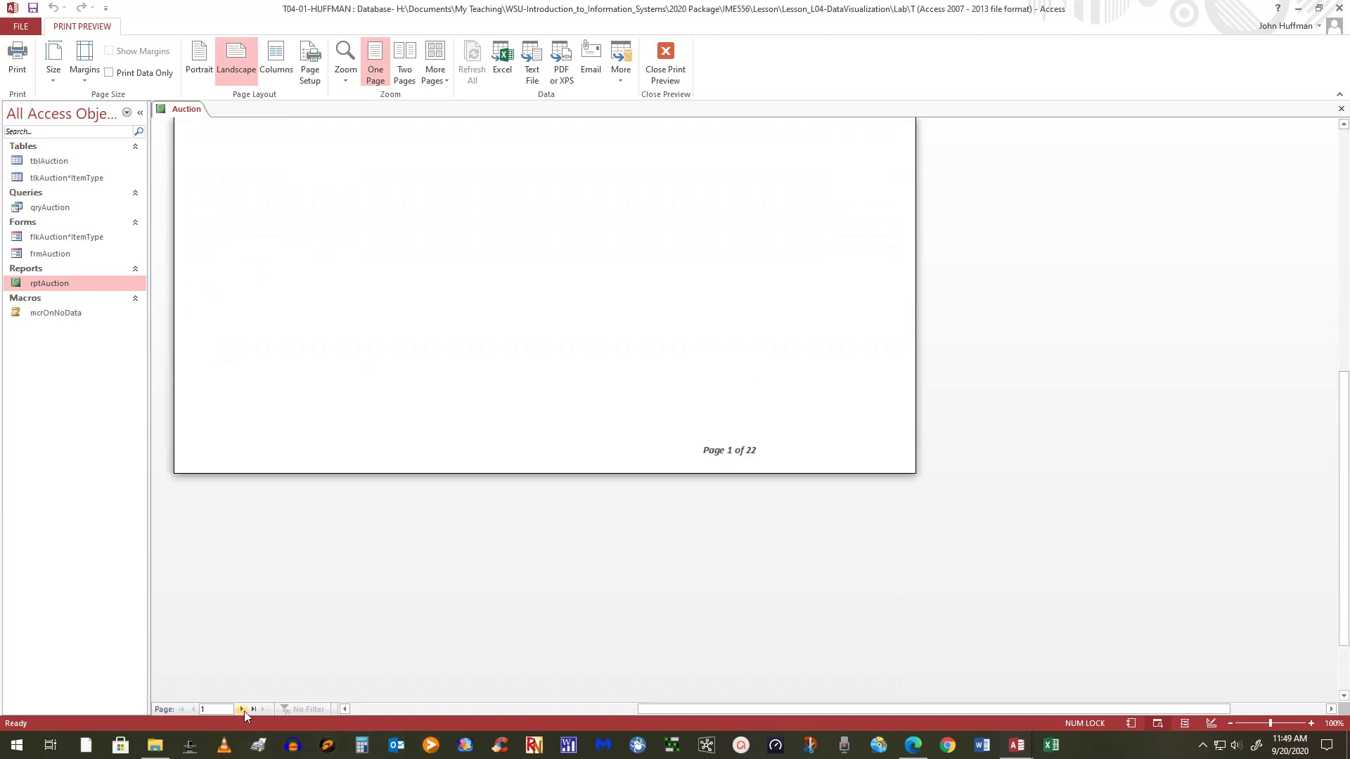
scroll(464, 659, up, 4)
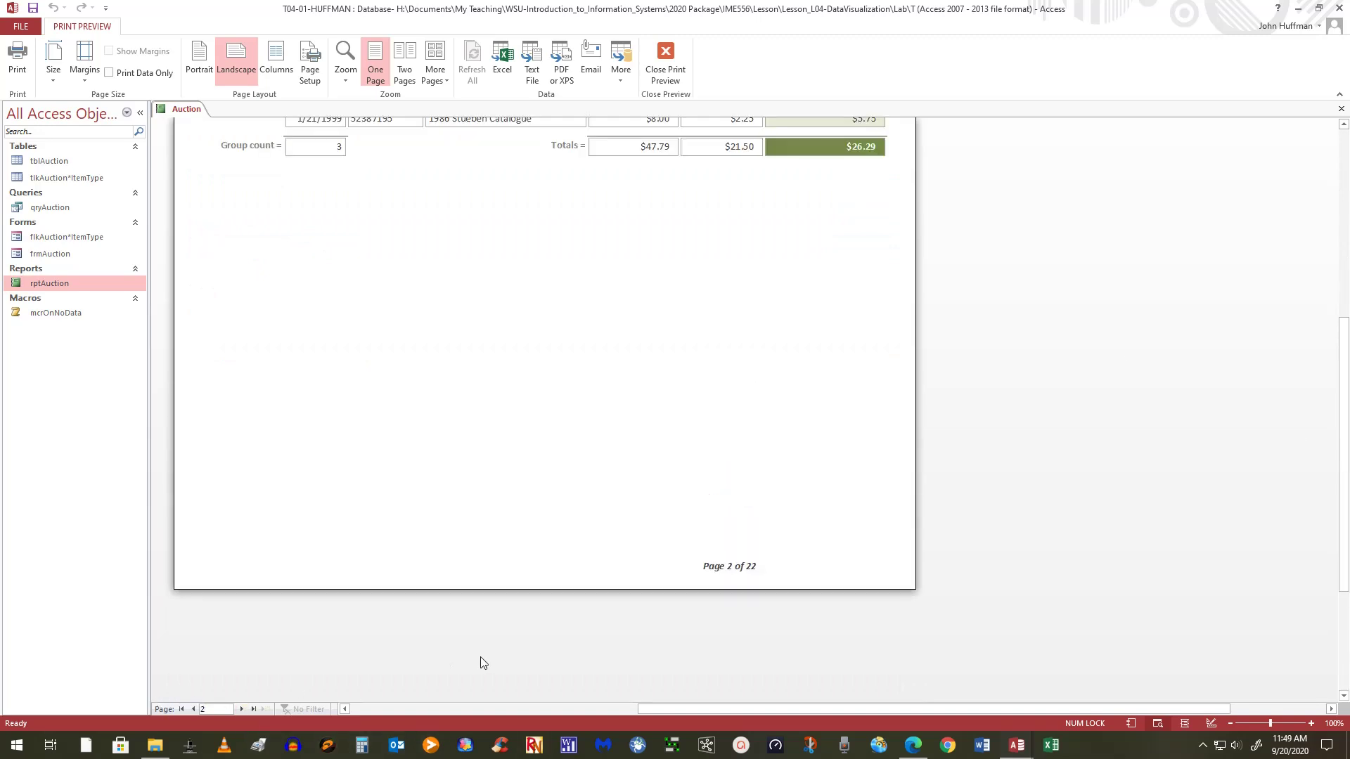
scroll(485, 661, down, 1)
scroll(484, 660, up, 2)
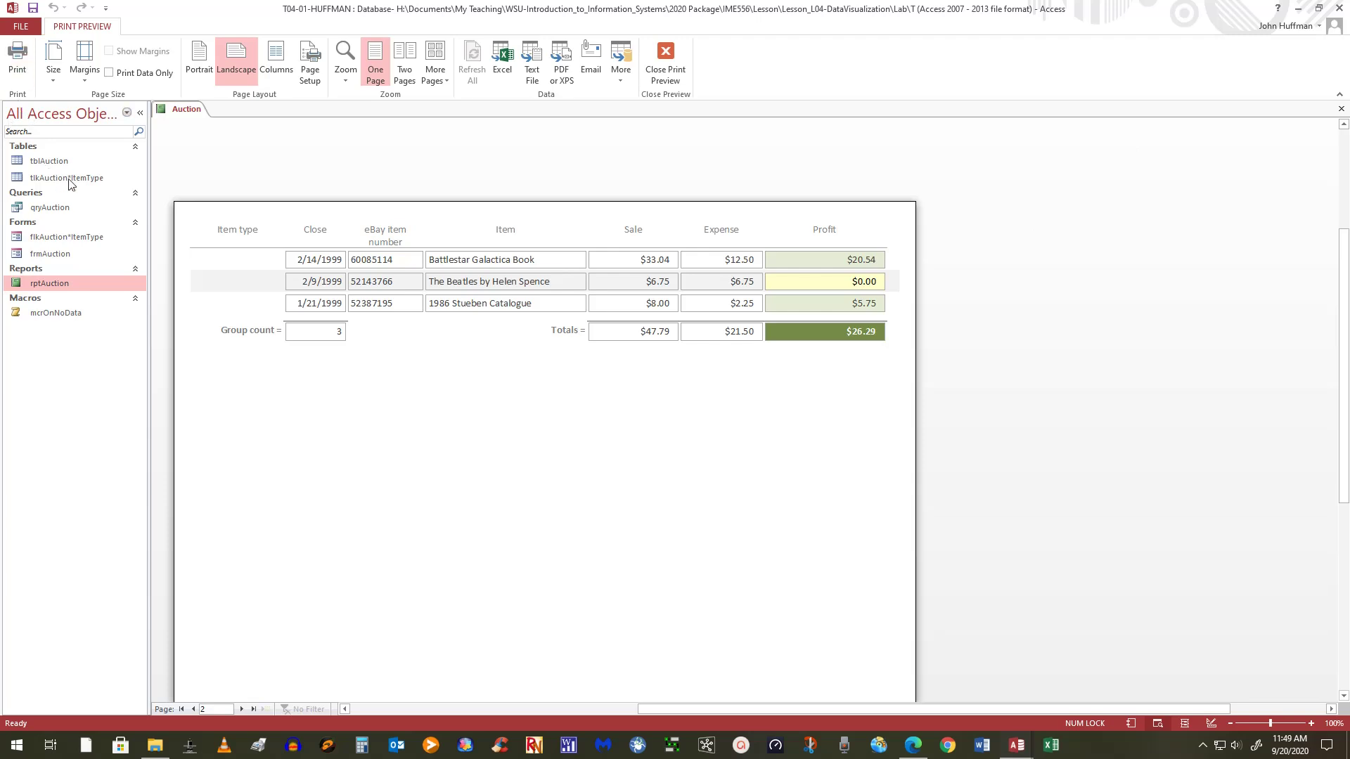
click(662, 48)
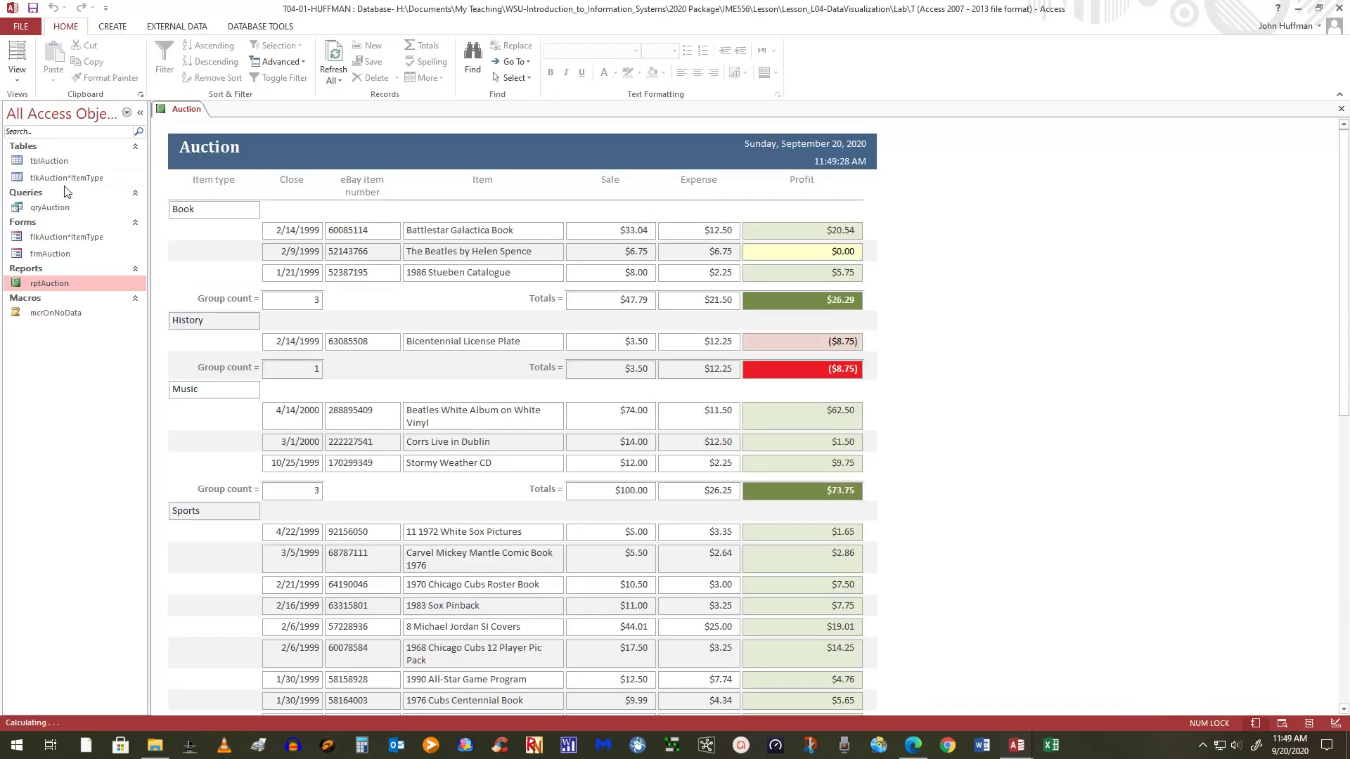
Step: In Layout View, set the Force New Page property of the item type group header to Before Section and save the report
click(17, 70)
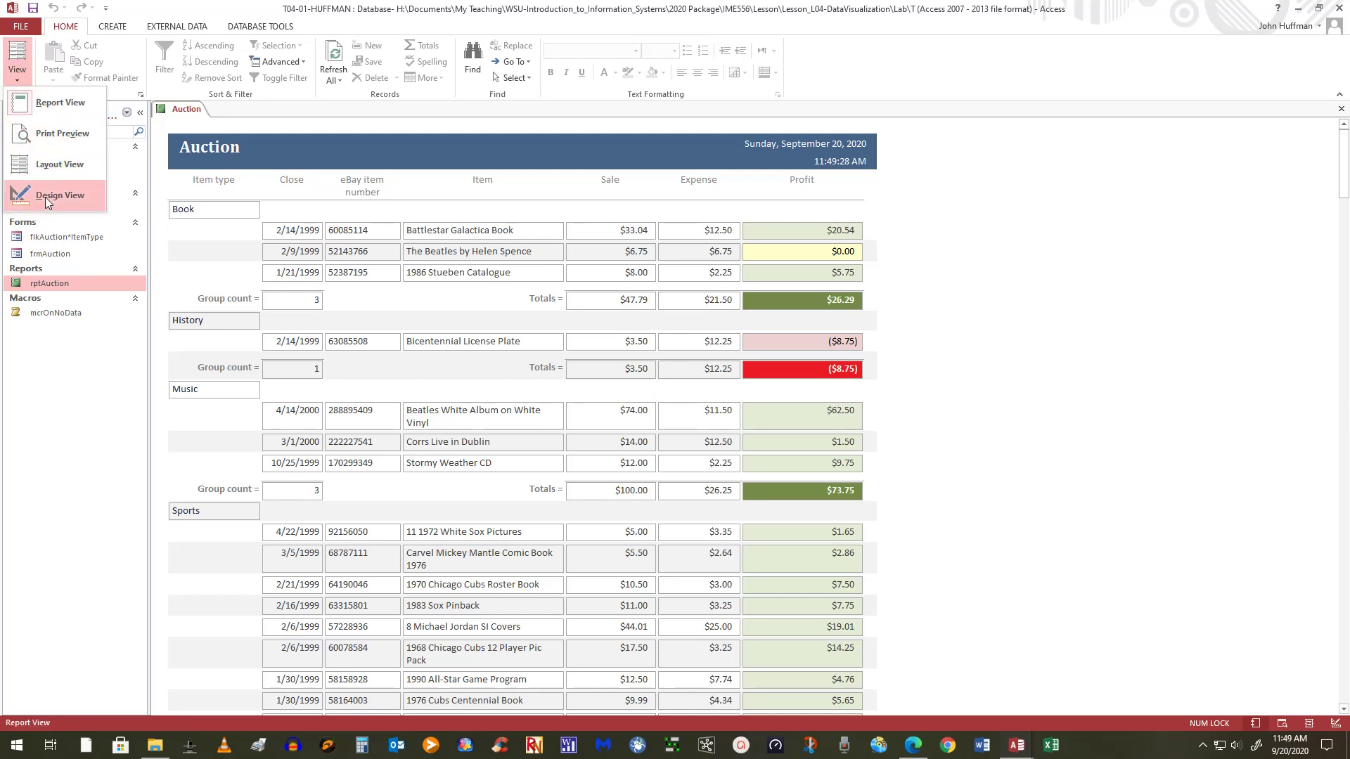
click(55, 162)
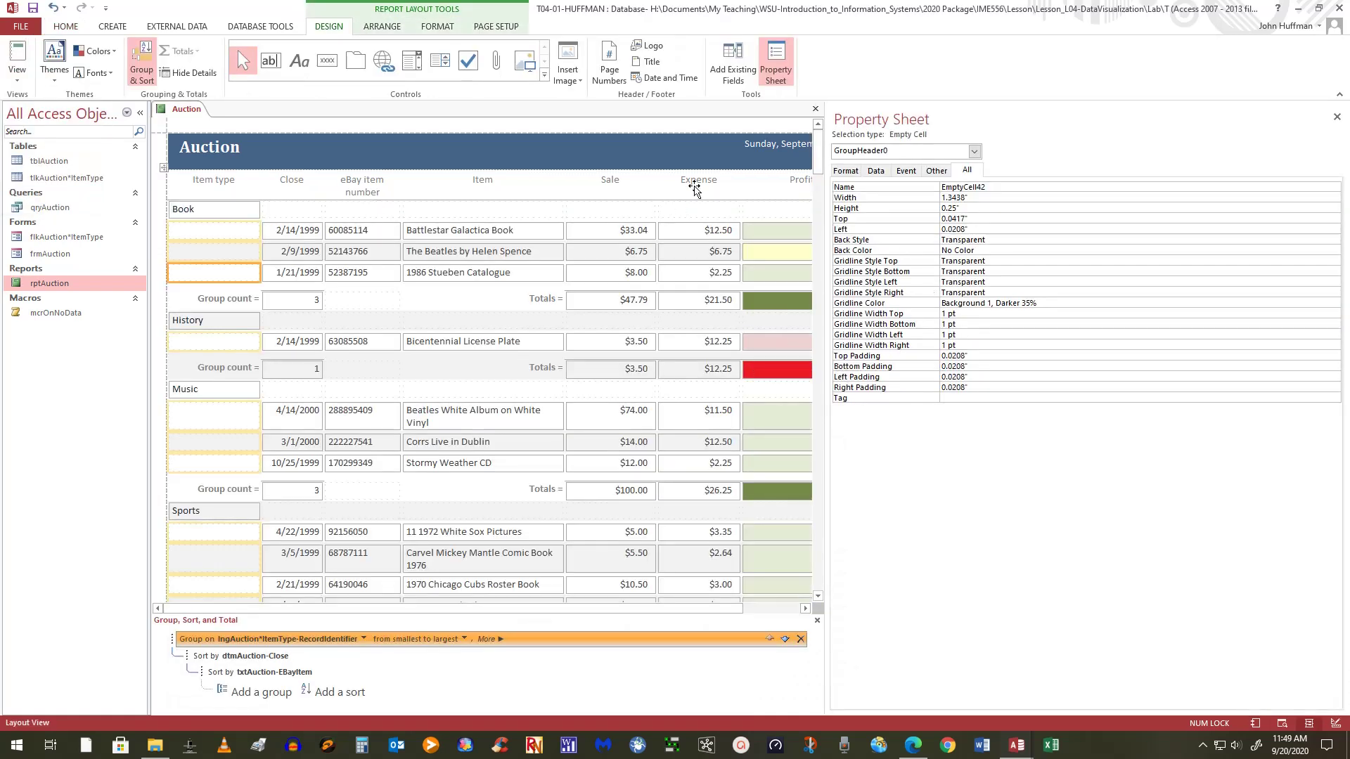
click(805, 608)
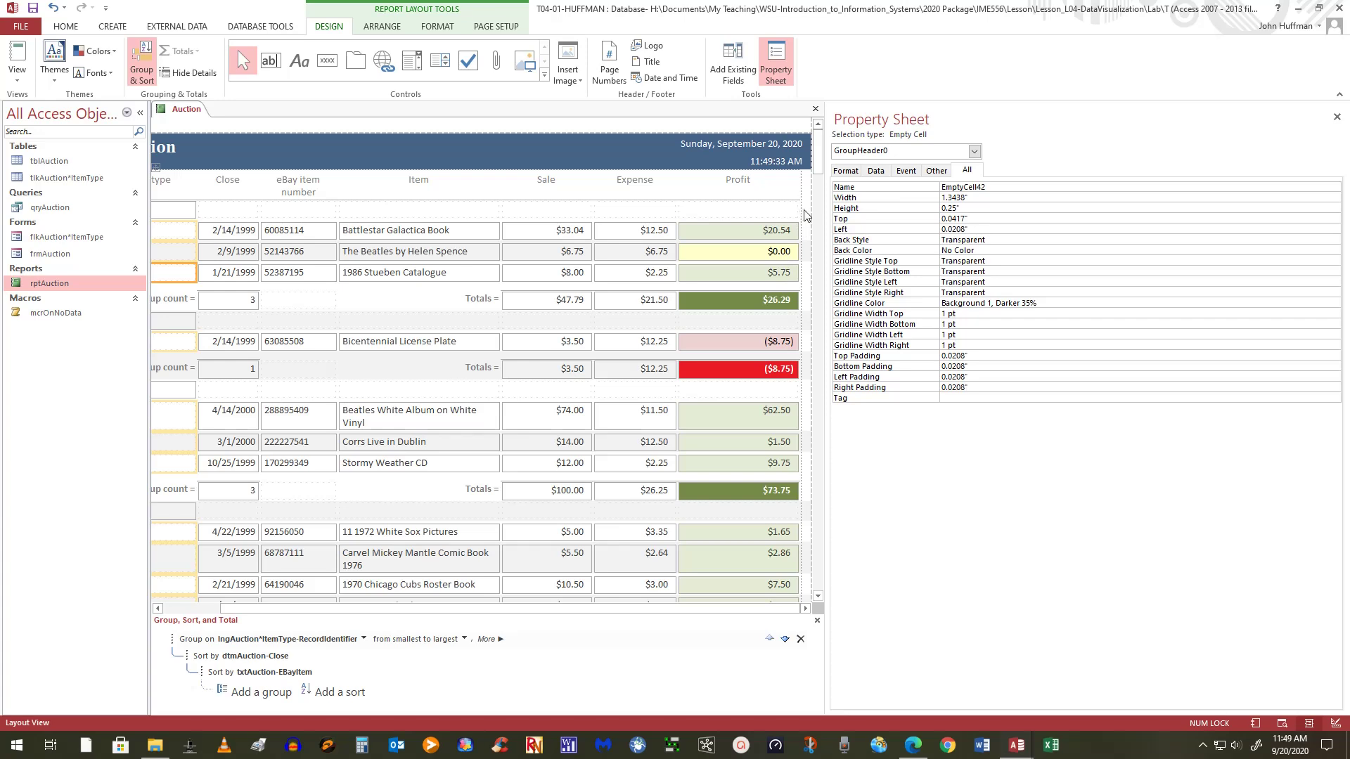
click(805, 214)
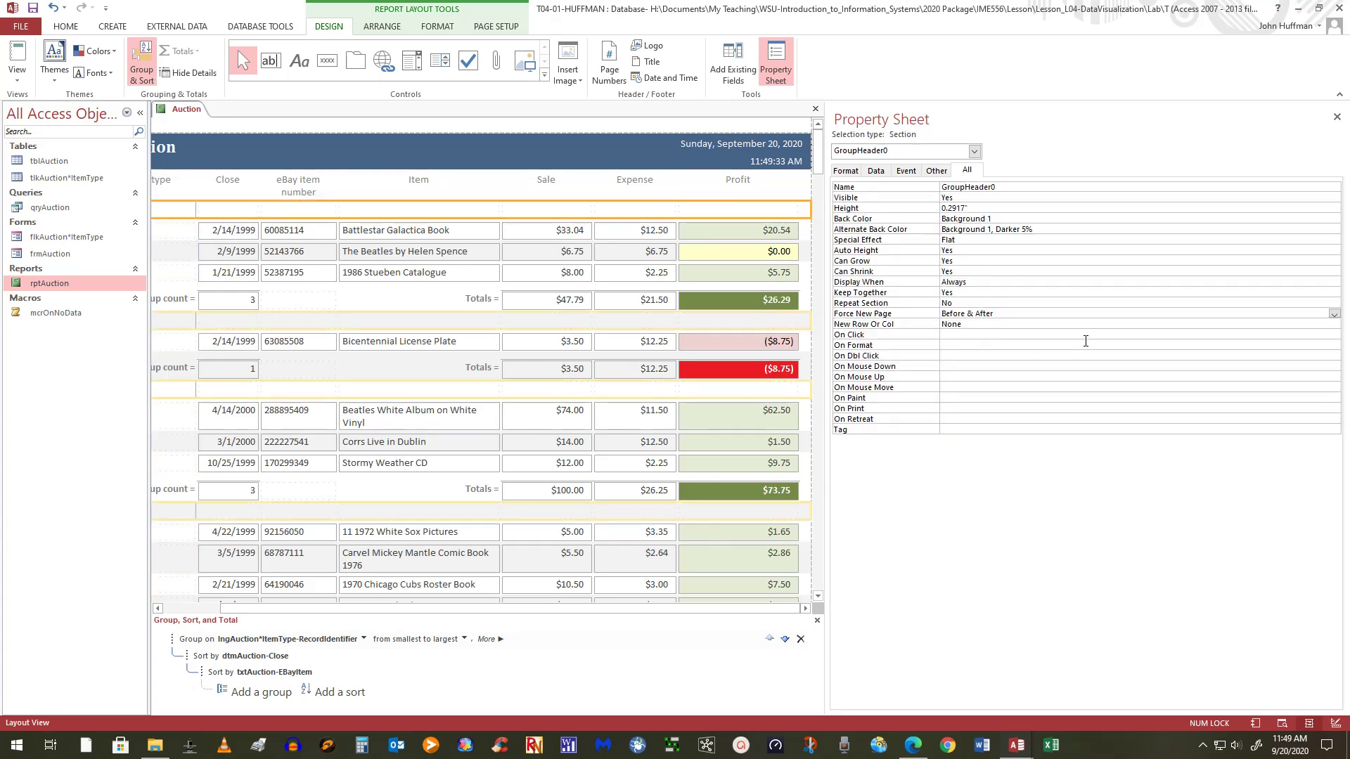
click(1027, 314)
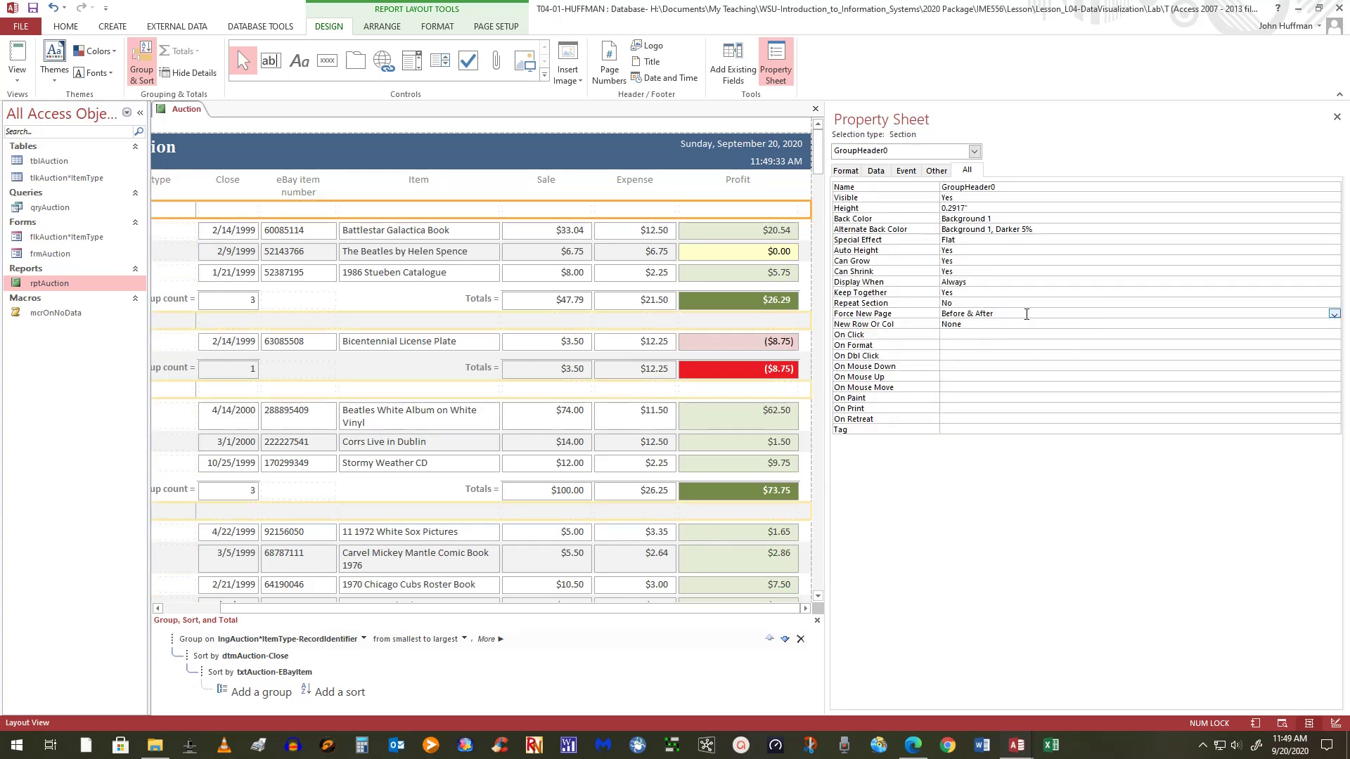
click(1334, 315)
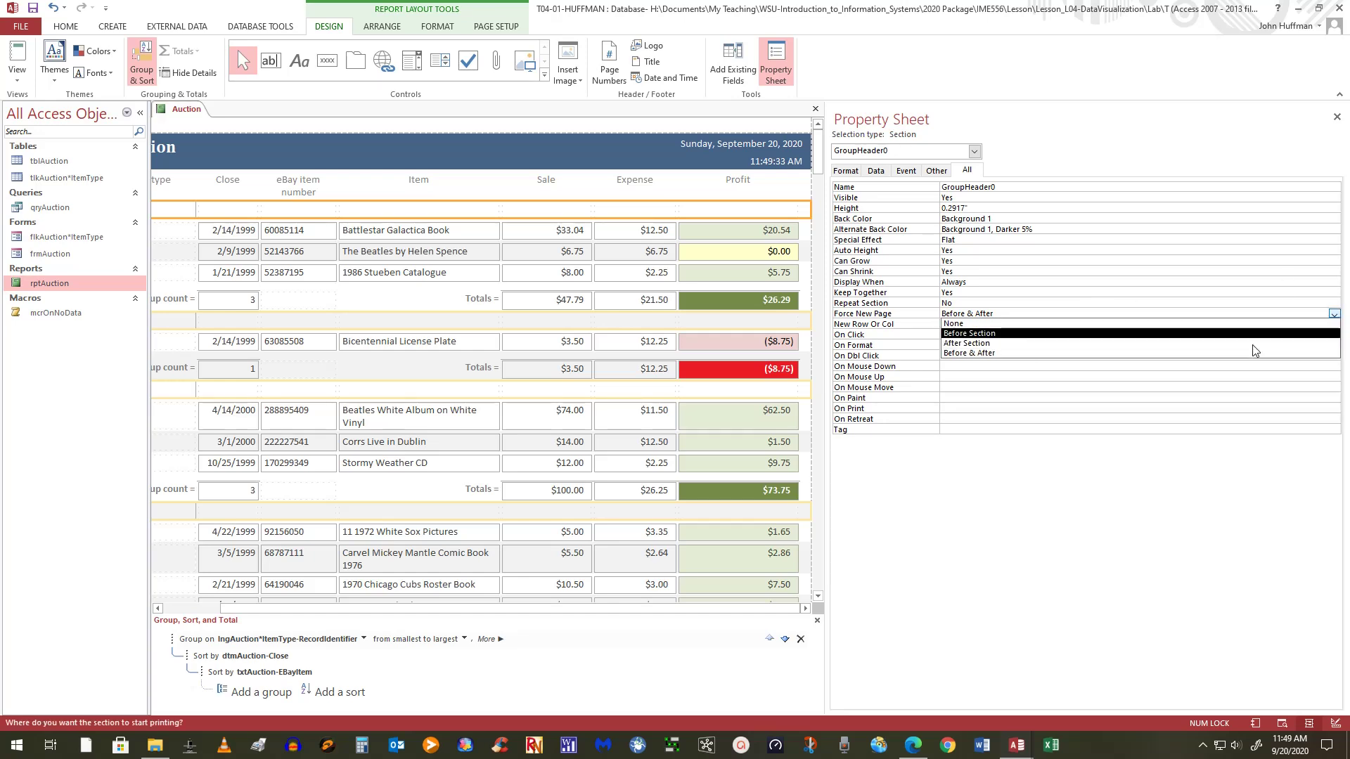
click(998, 334)
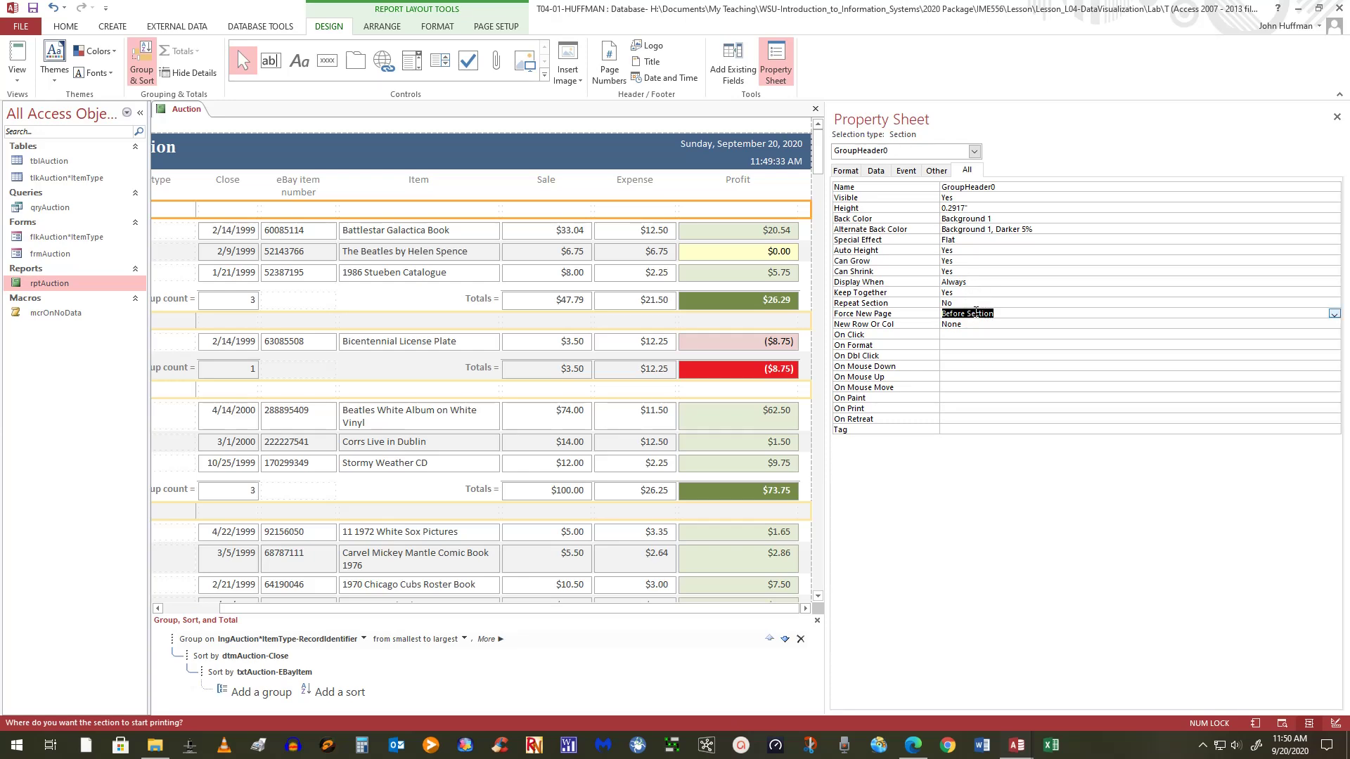
click(33, 9)
Step: Show the report in Report View and in Print Preview, and check the group page breaks from page 1 through page 4
click(17, 54)
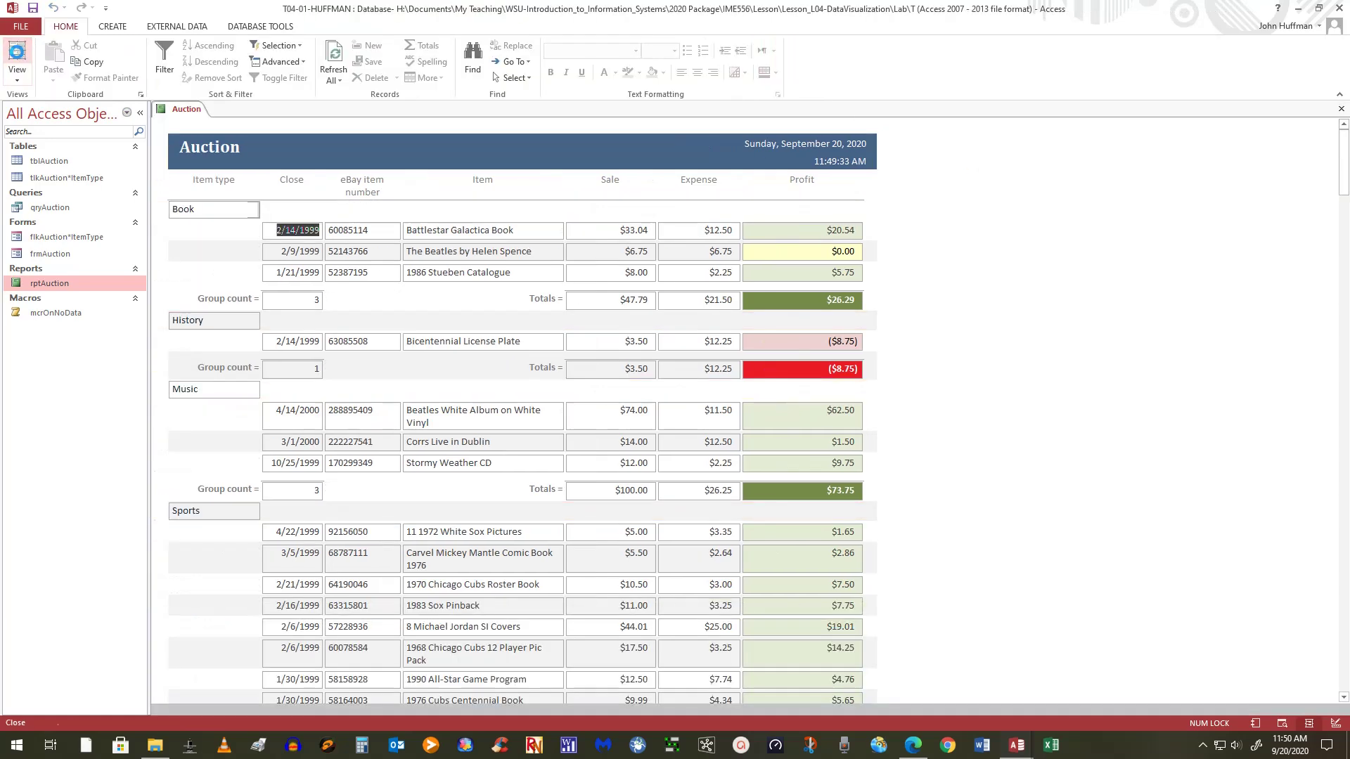
click(16, 78)
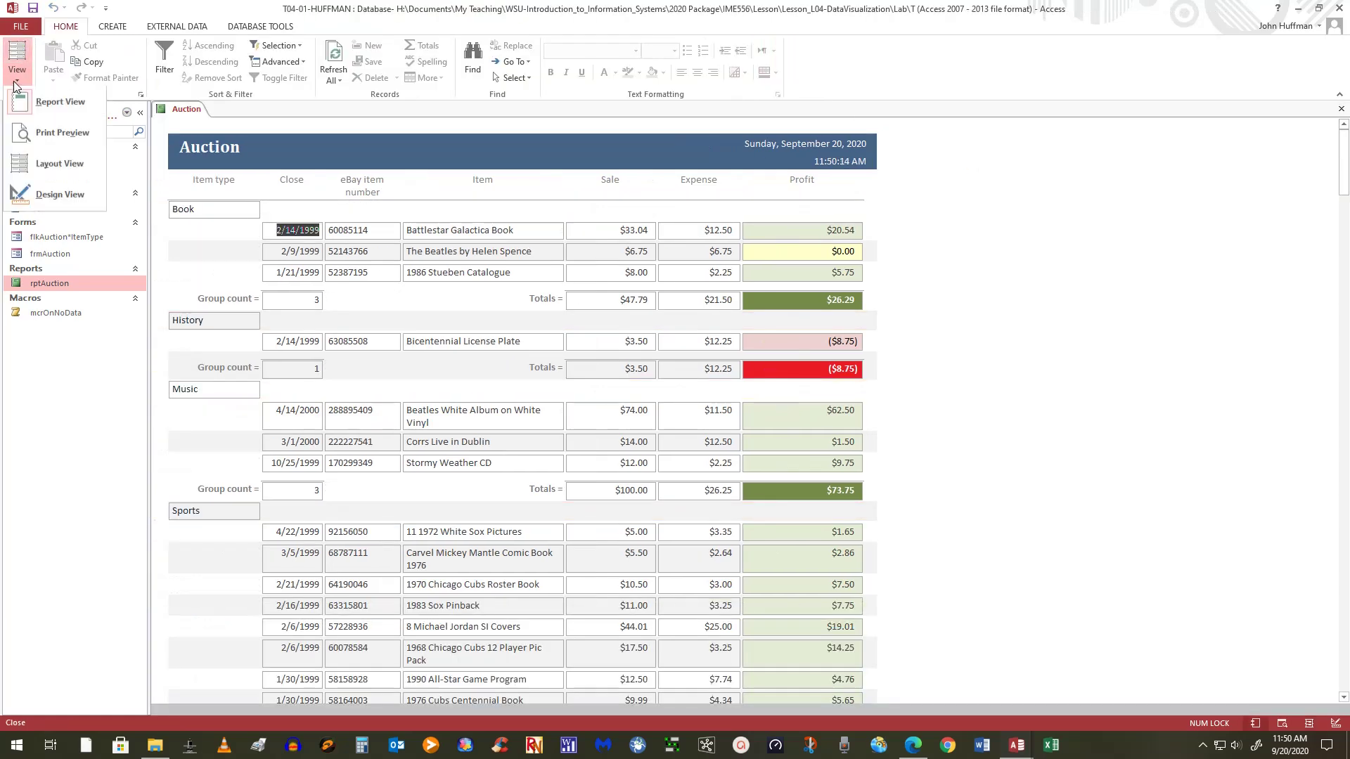
click(40, 140)
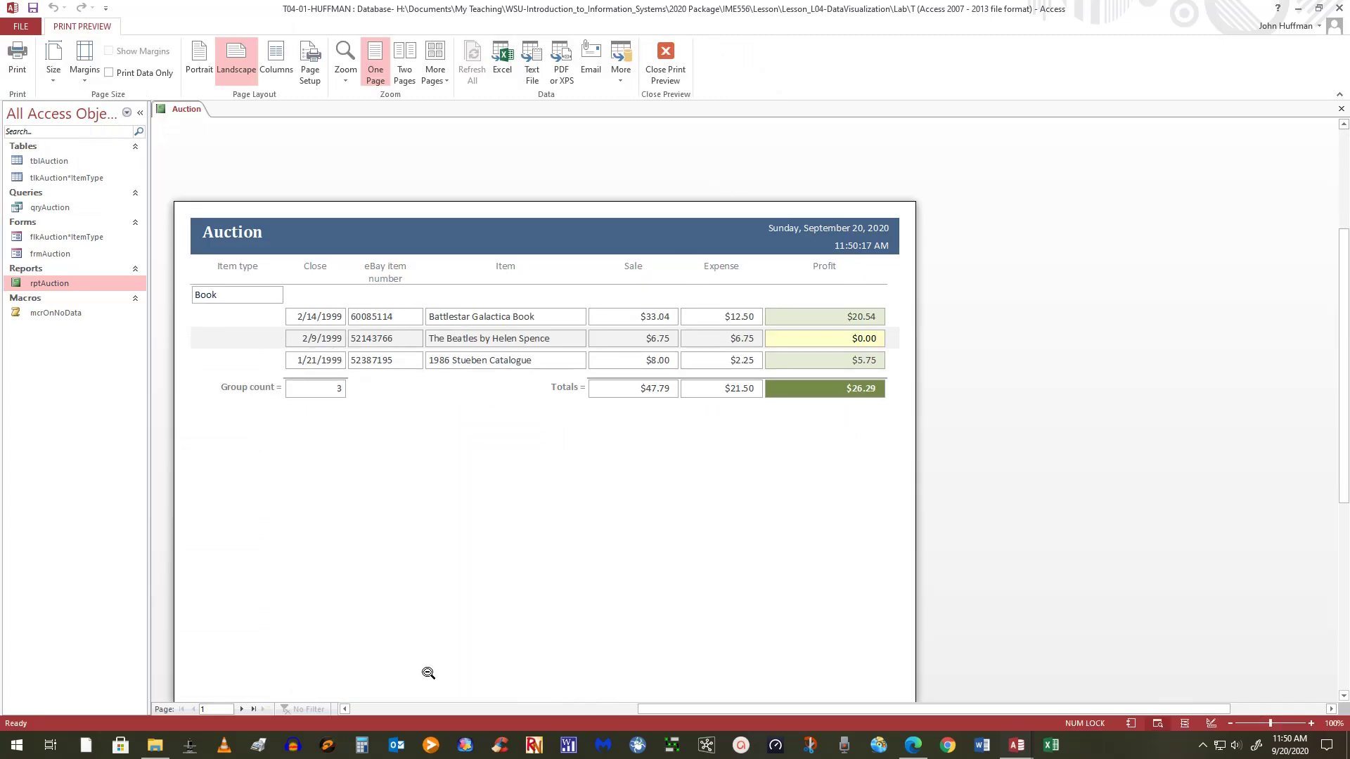
click(242, 708)
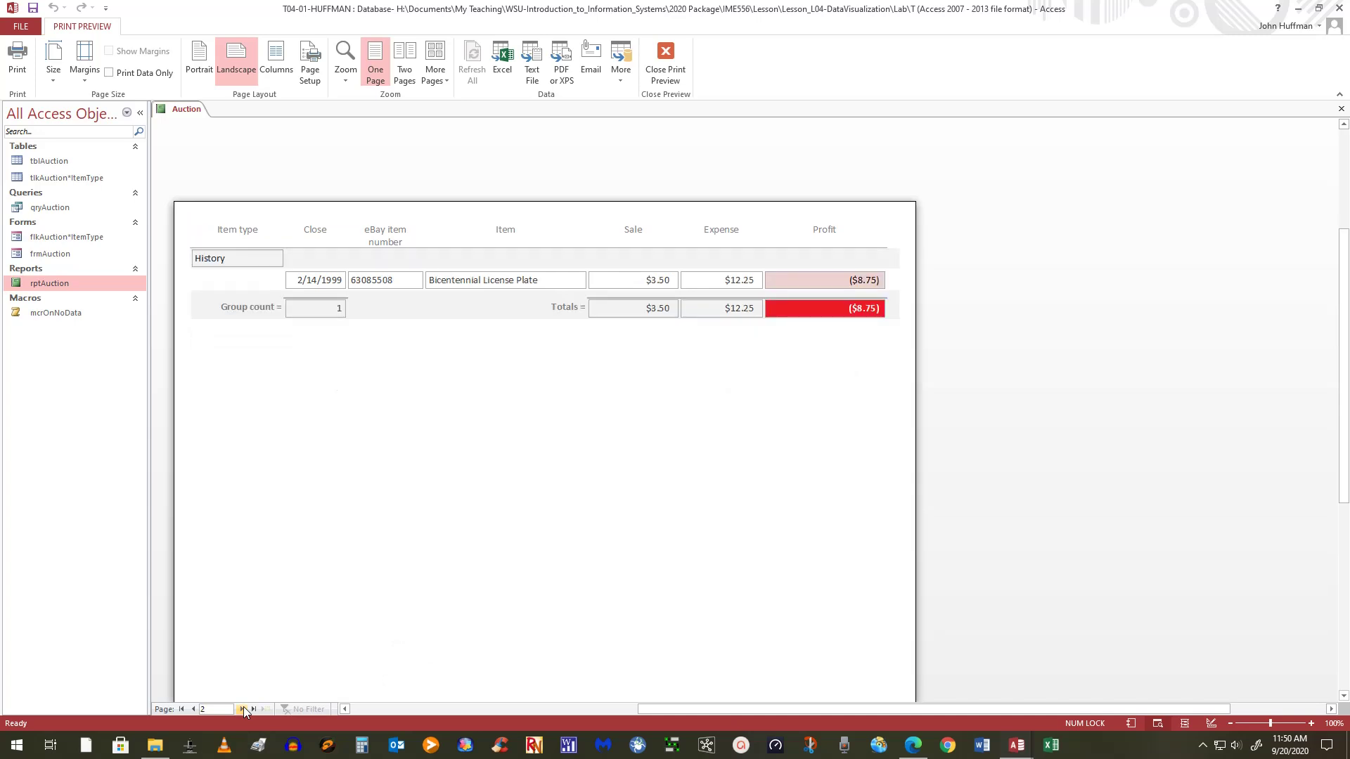
click(242, 709)
click(243, 709)
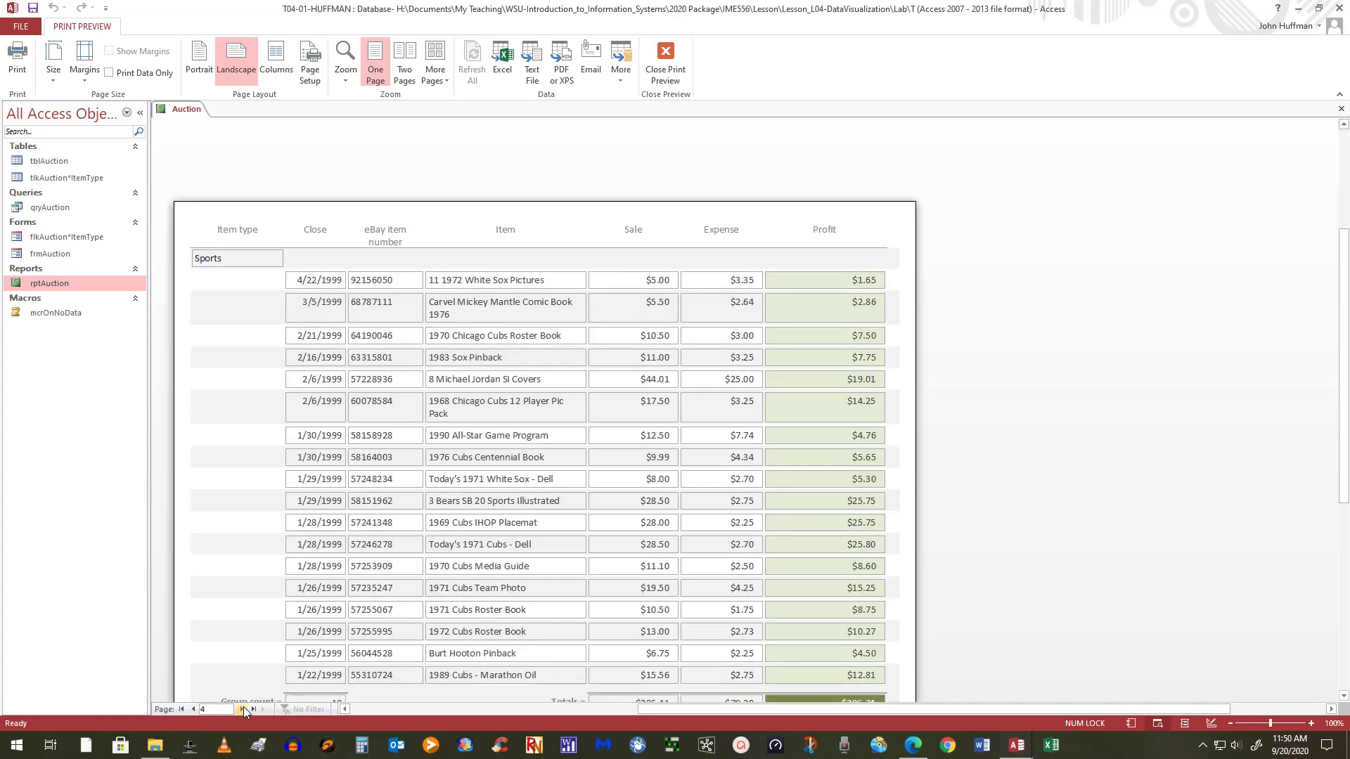
scroll(968, 473, down, 3)
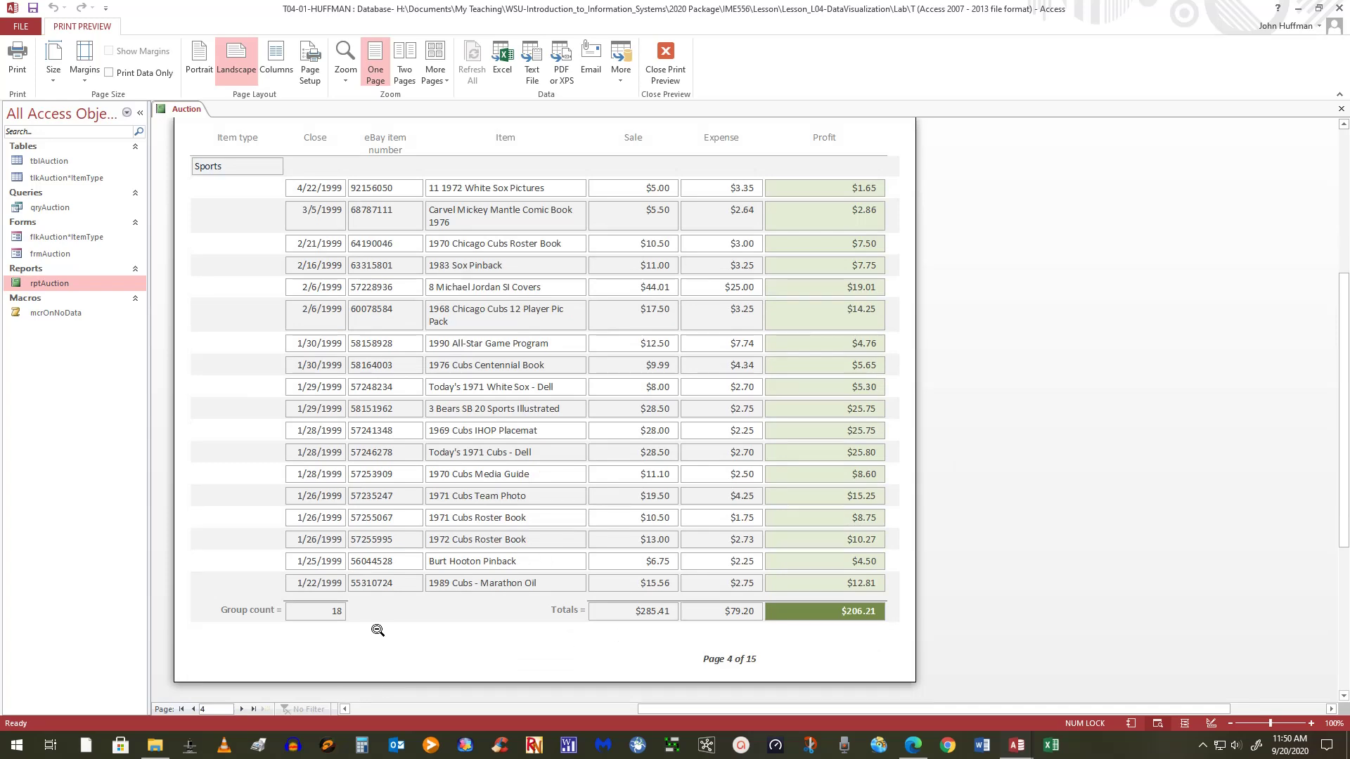
Step: Page through the Auction report's print preview from page 4 to the last page, examining the group totals and grand total
scroll(378, 631, up, 1)
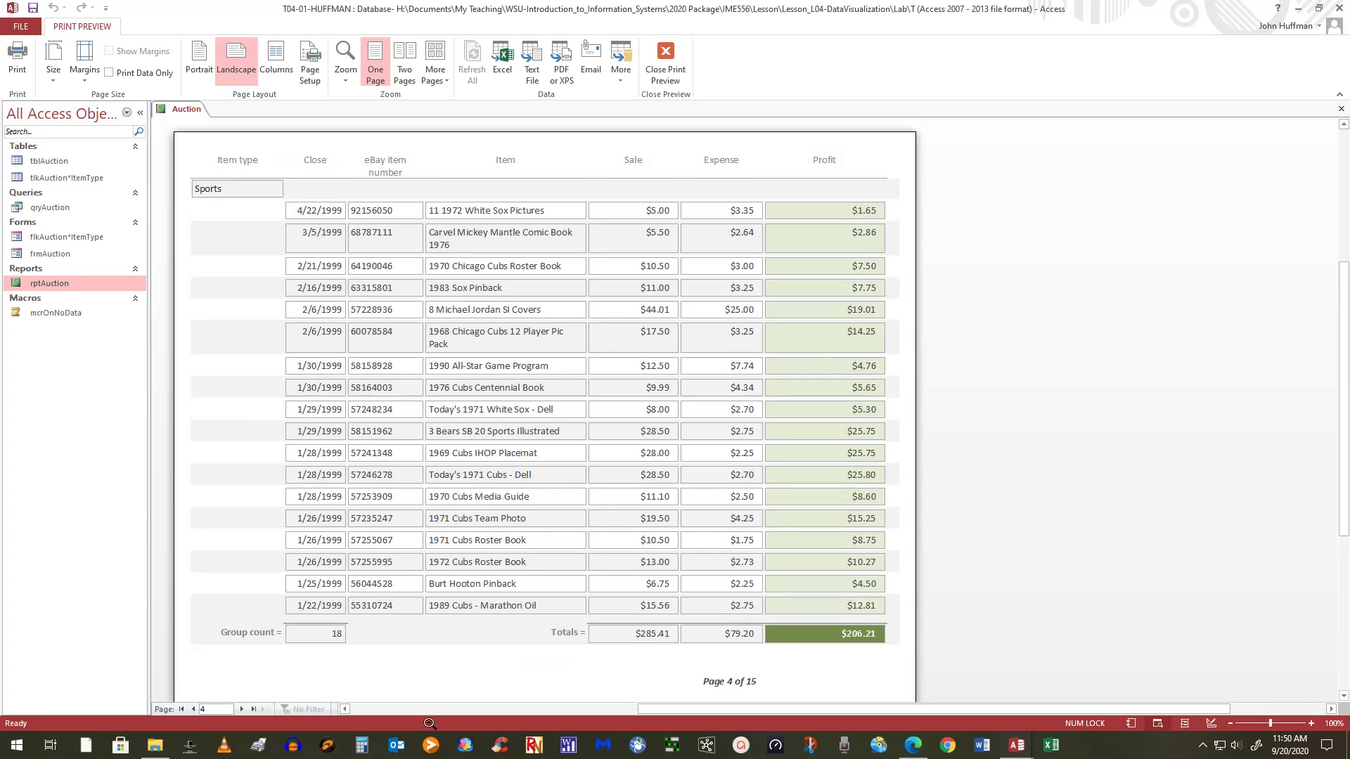
click(242, 708)
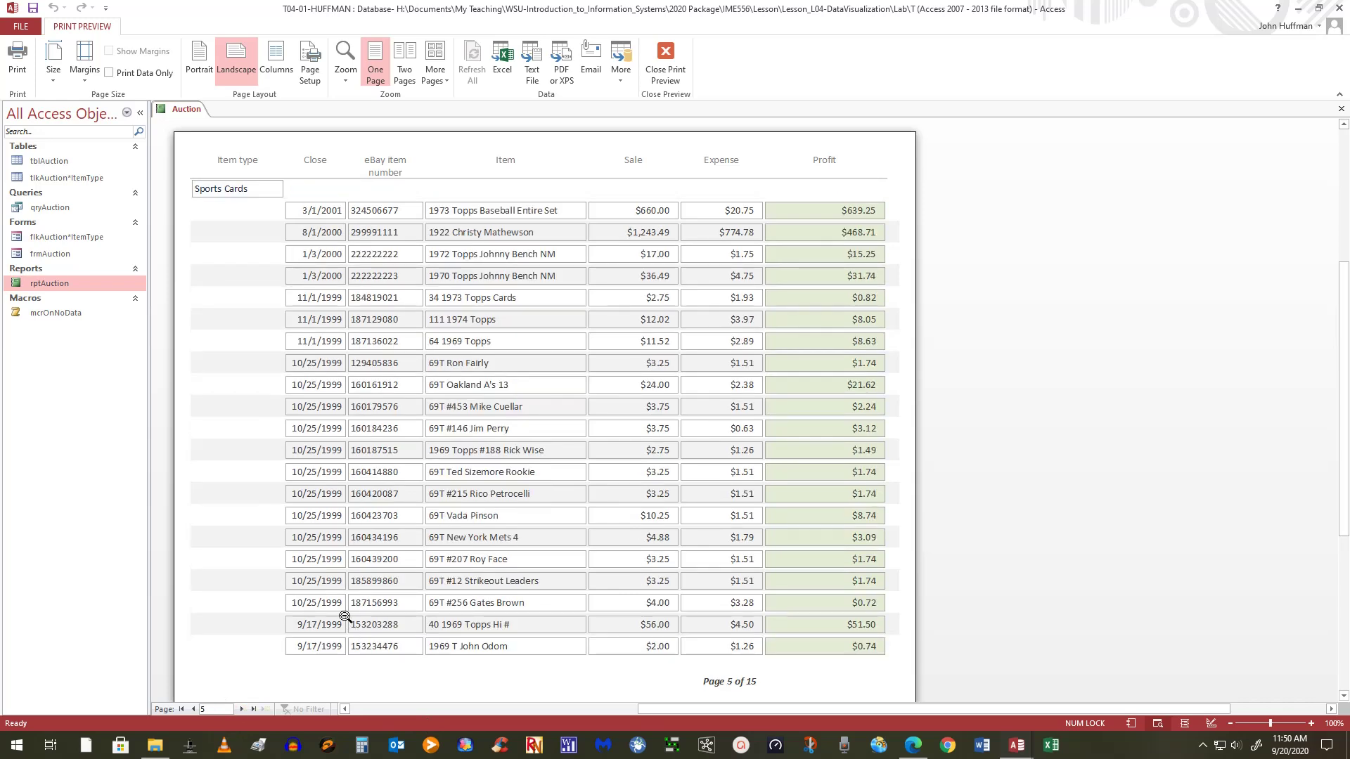
scroll(345, 616, down, 2)
scroll(345, 616, up, 2)
click(243, 710)
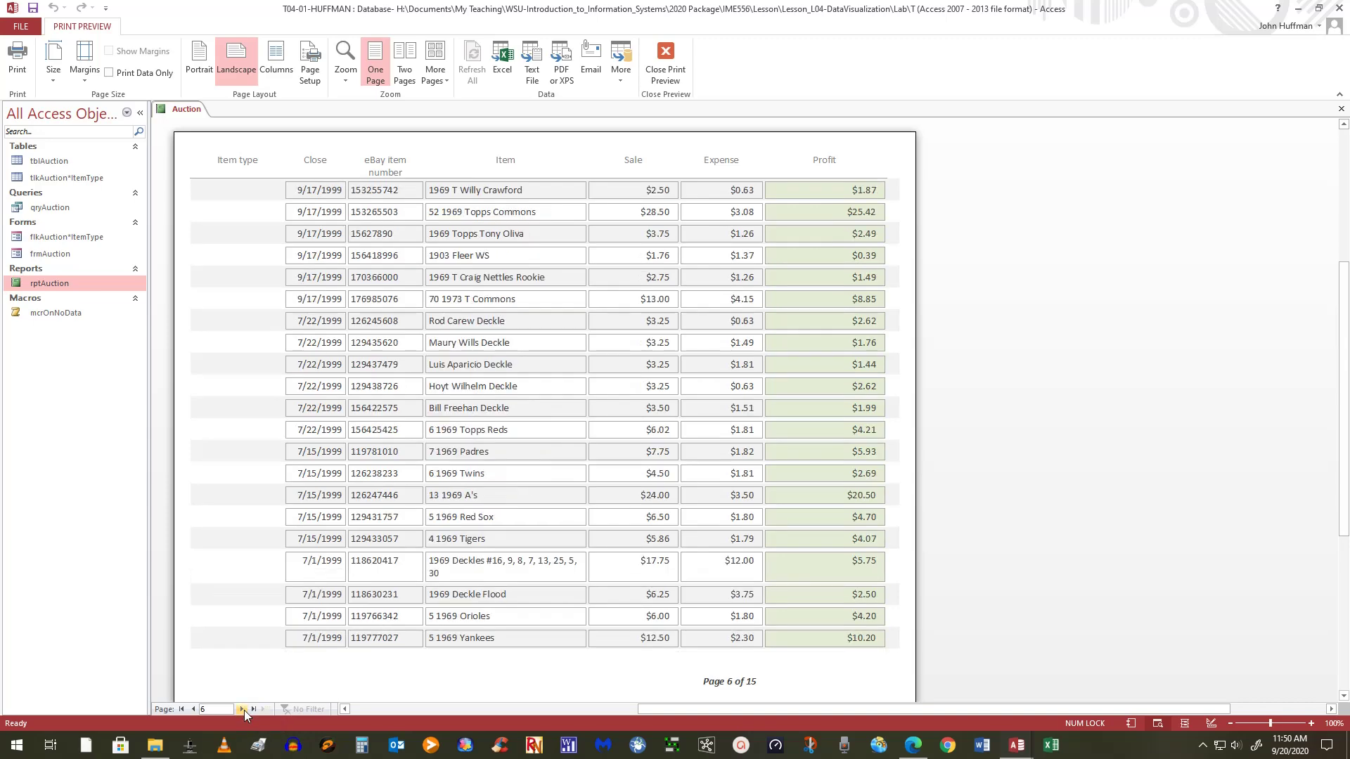
click(243, 710)
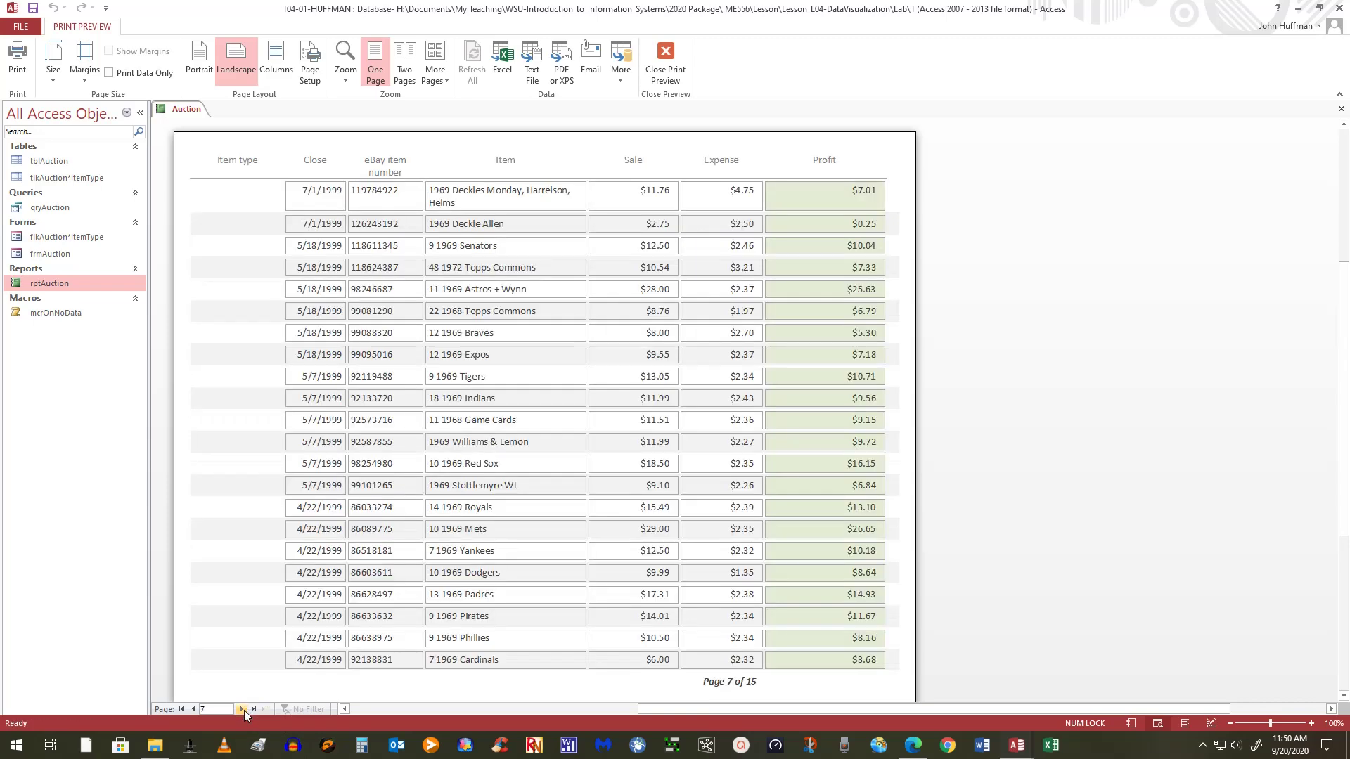
click(243, 710)
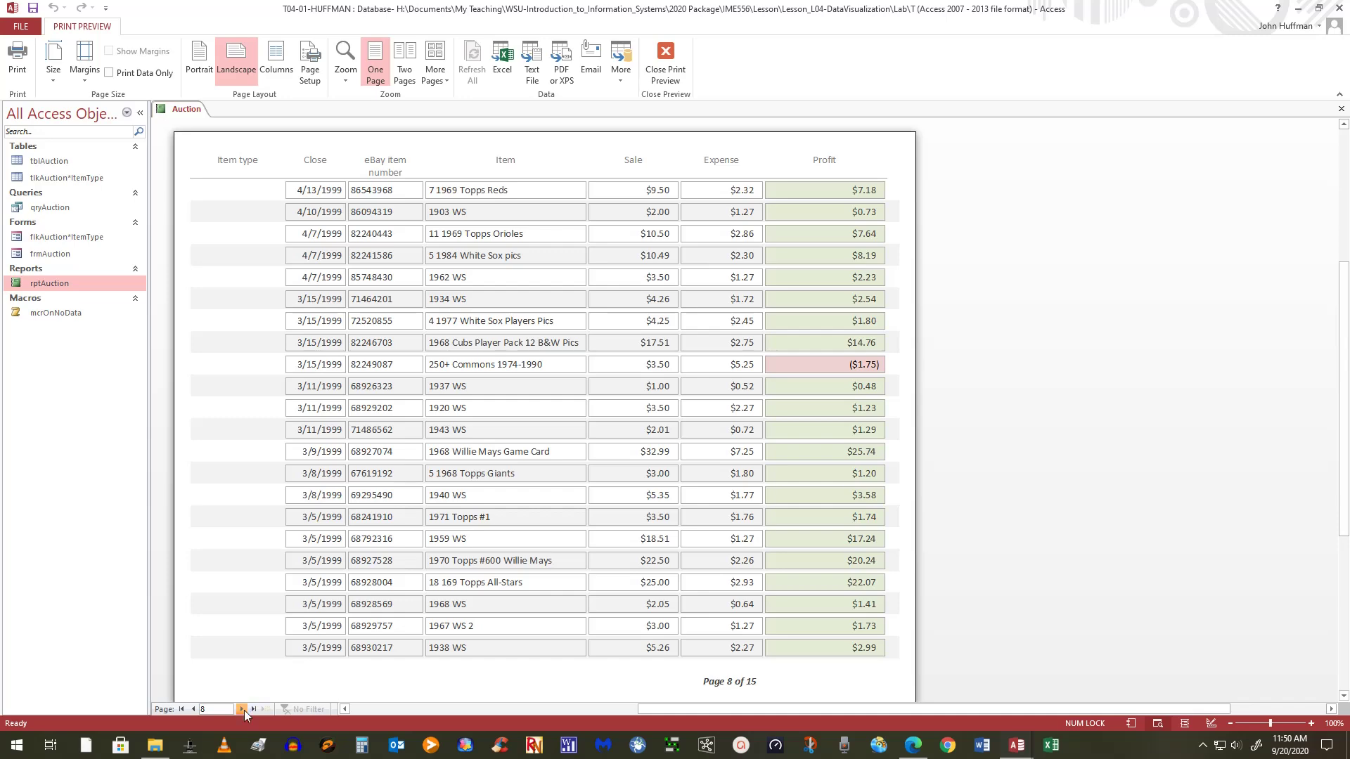
click(244, 710)
click(243, 710)
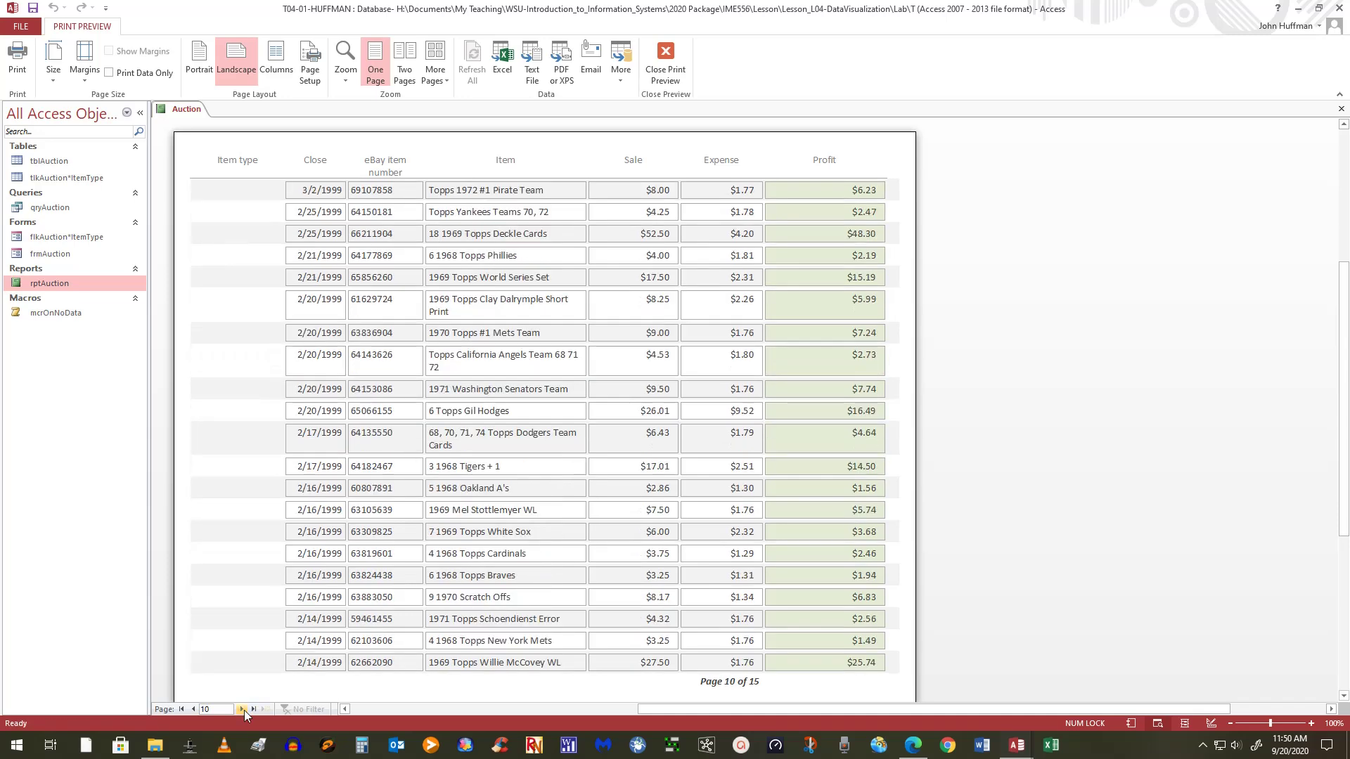
click(243, 709)
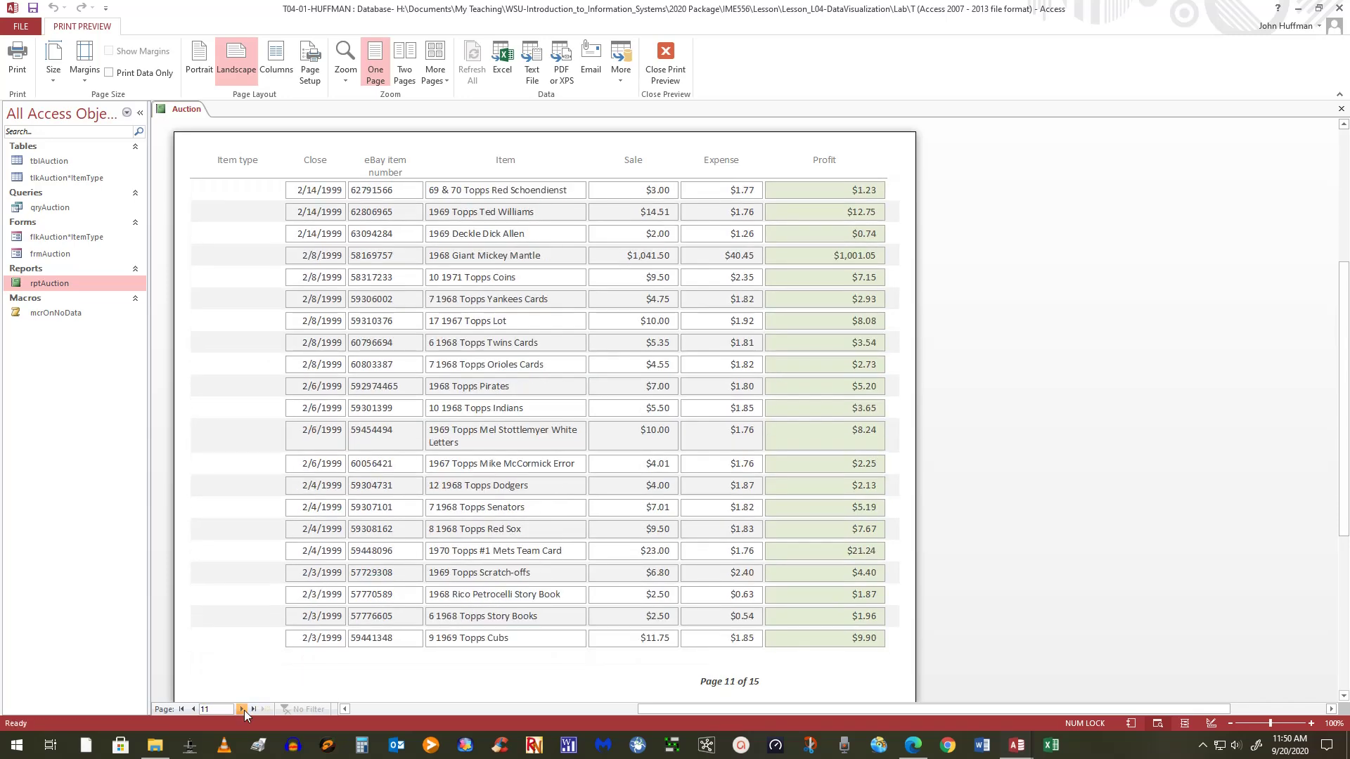
click(243, 710)
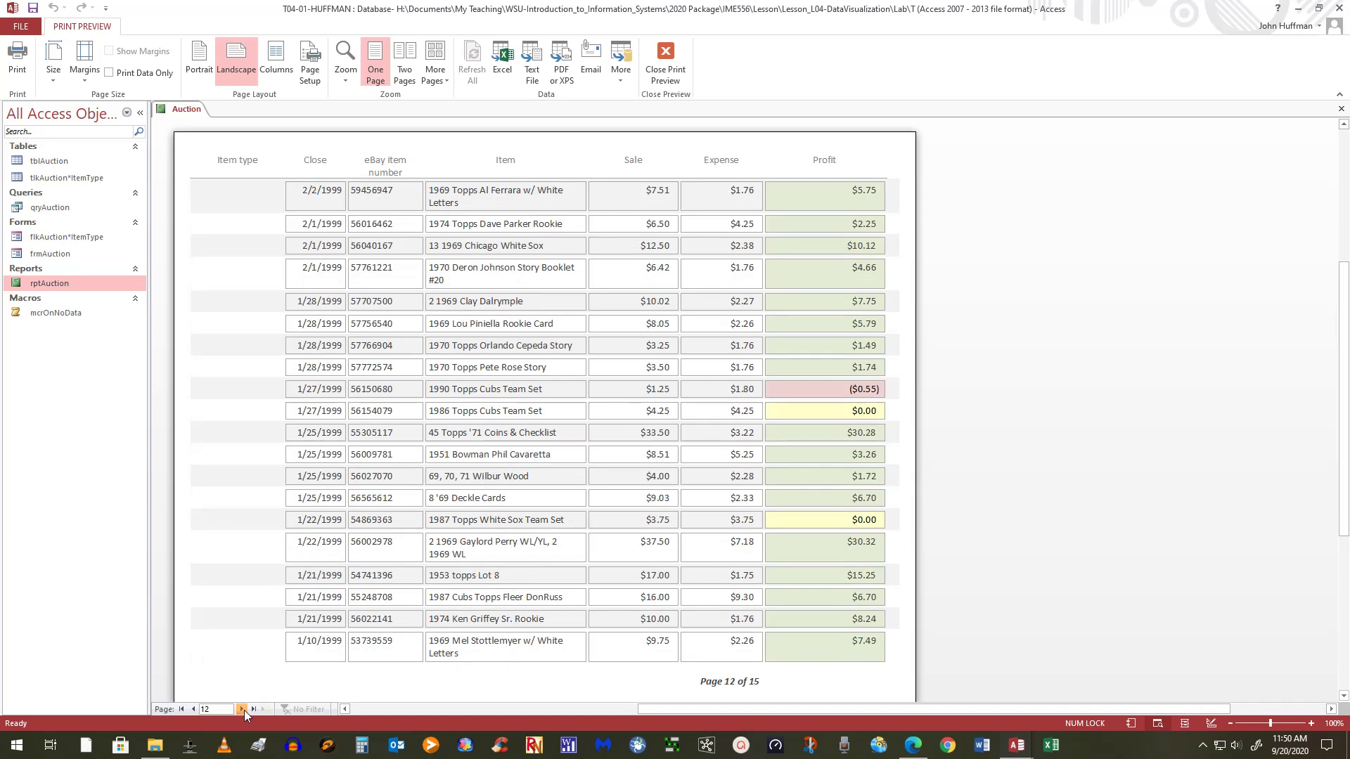
click(244, 710)
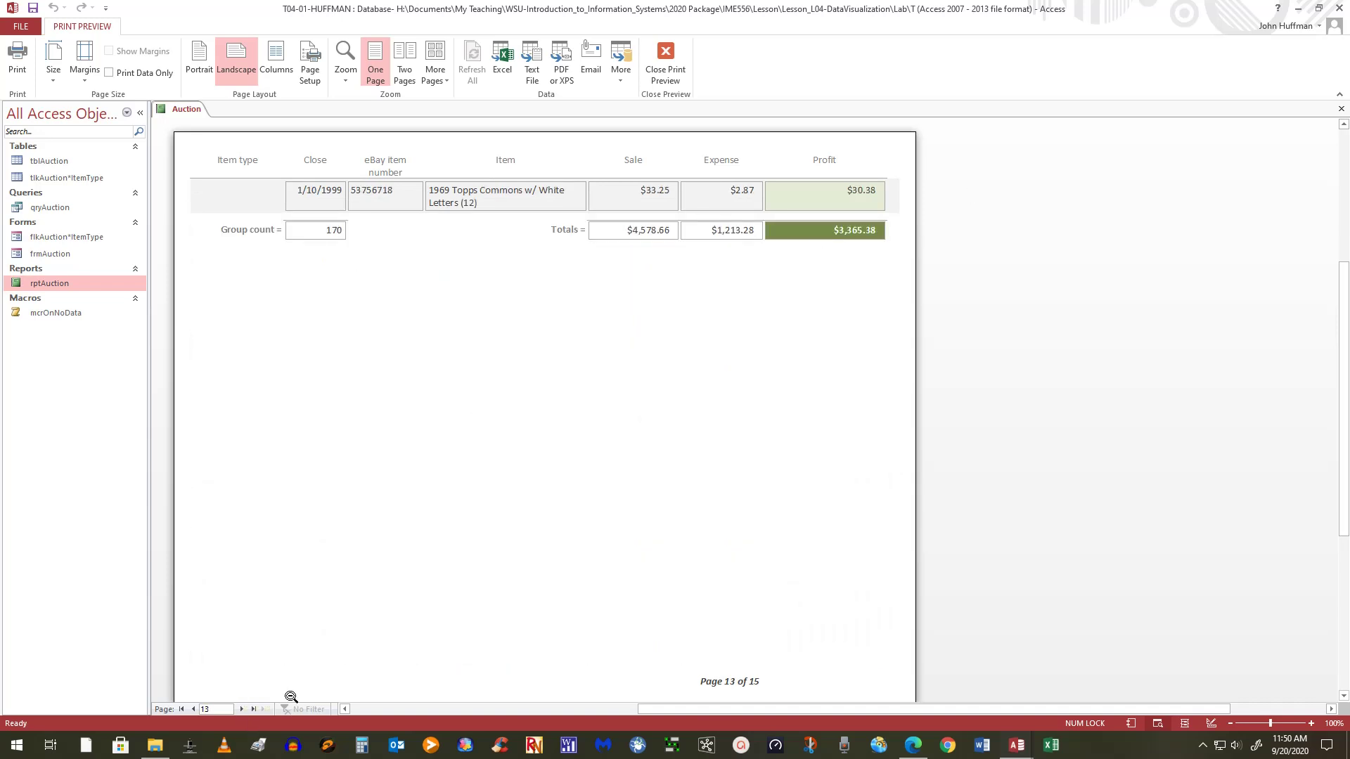
click(243, 709)
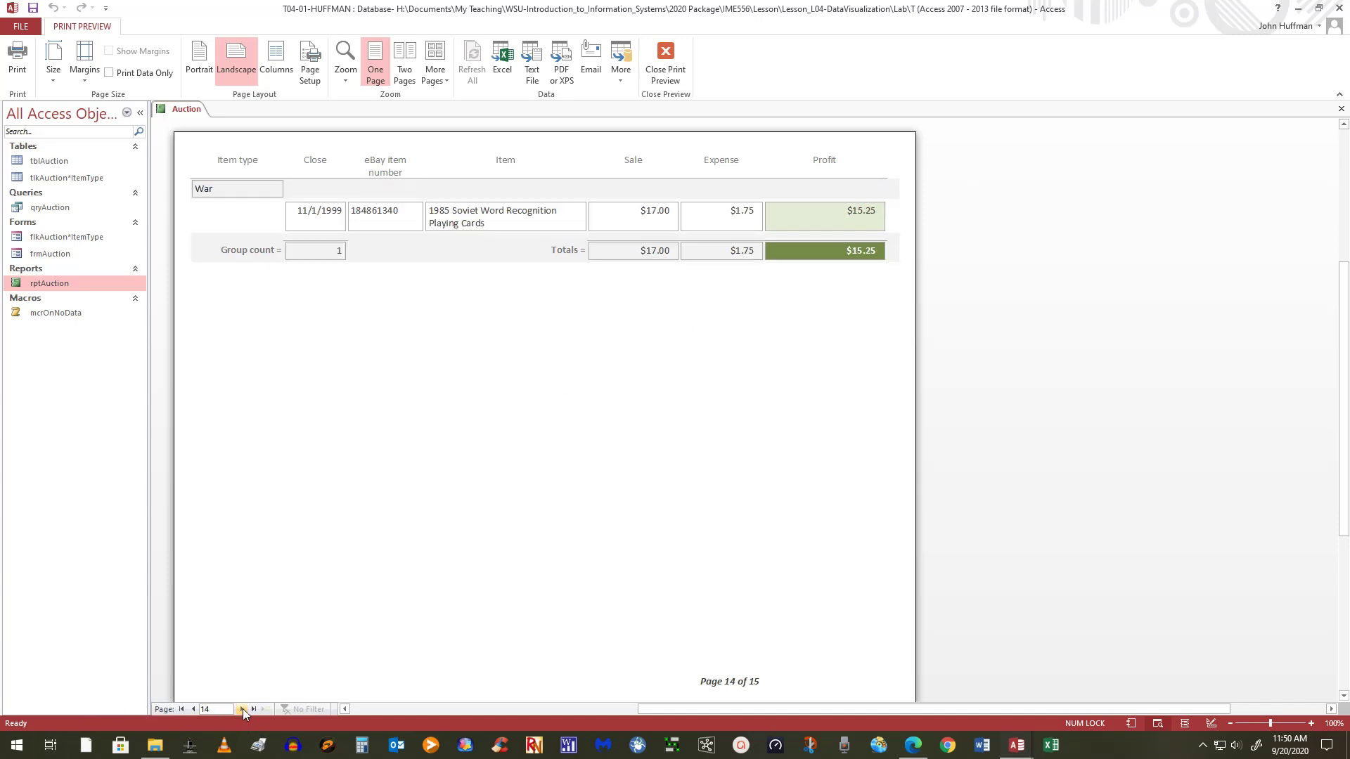
click(242, 708)
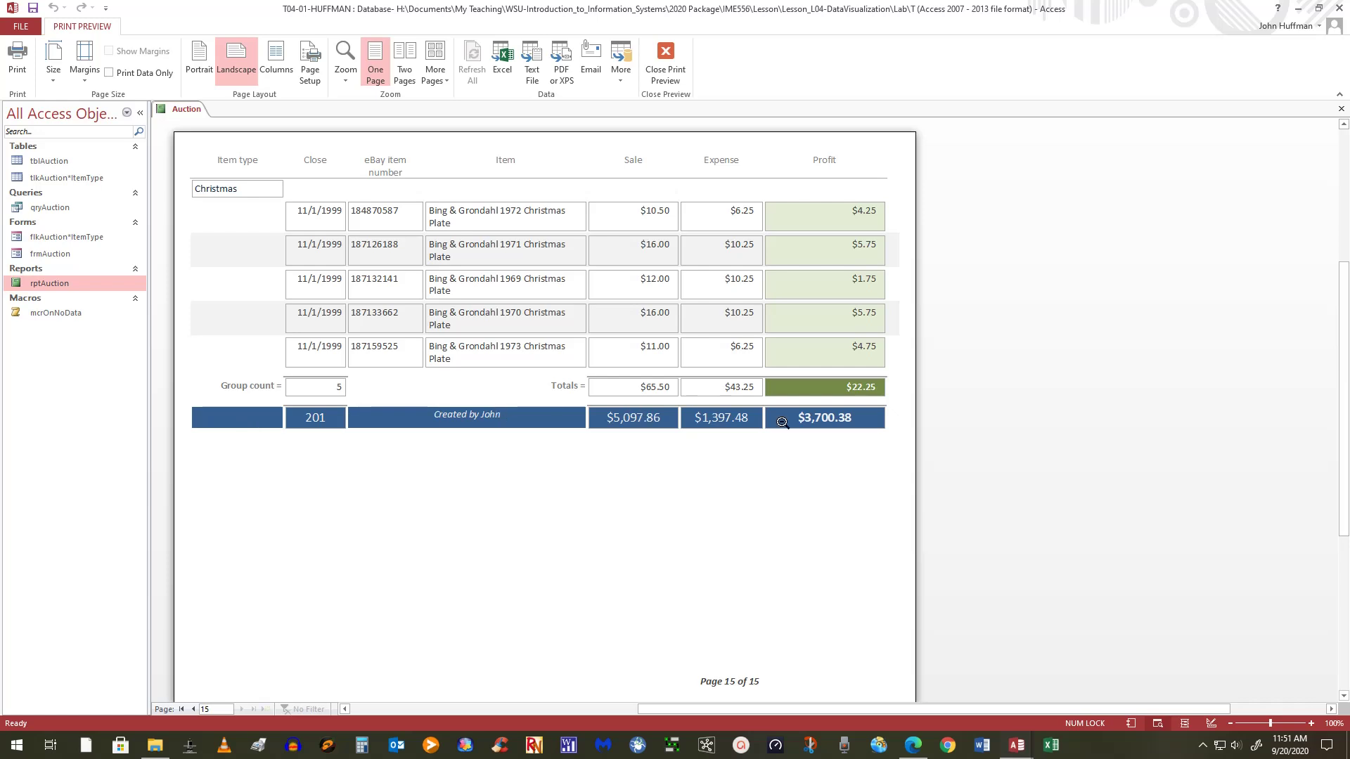
Step: Close the print preview and switch the Auction report to Layout View
click(24, 27)
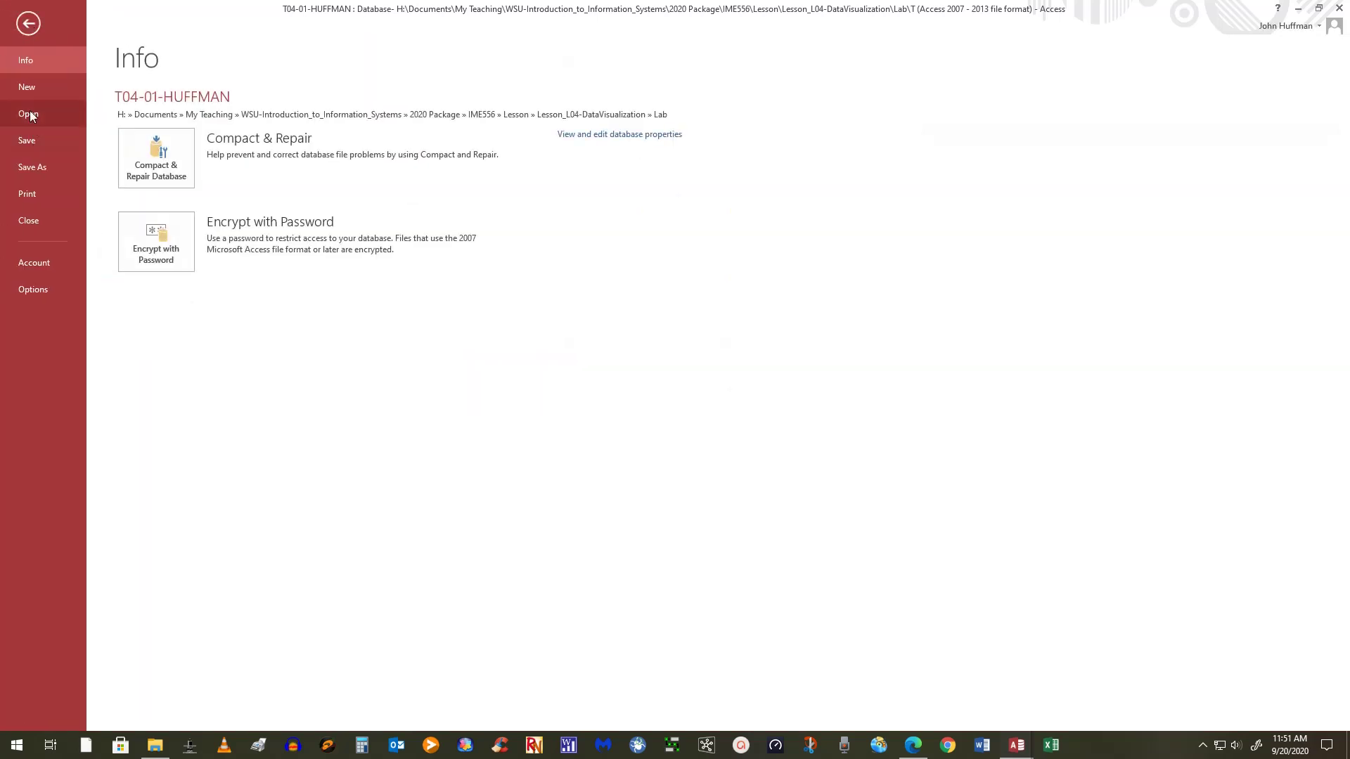
click(26, 25)
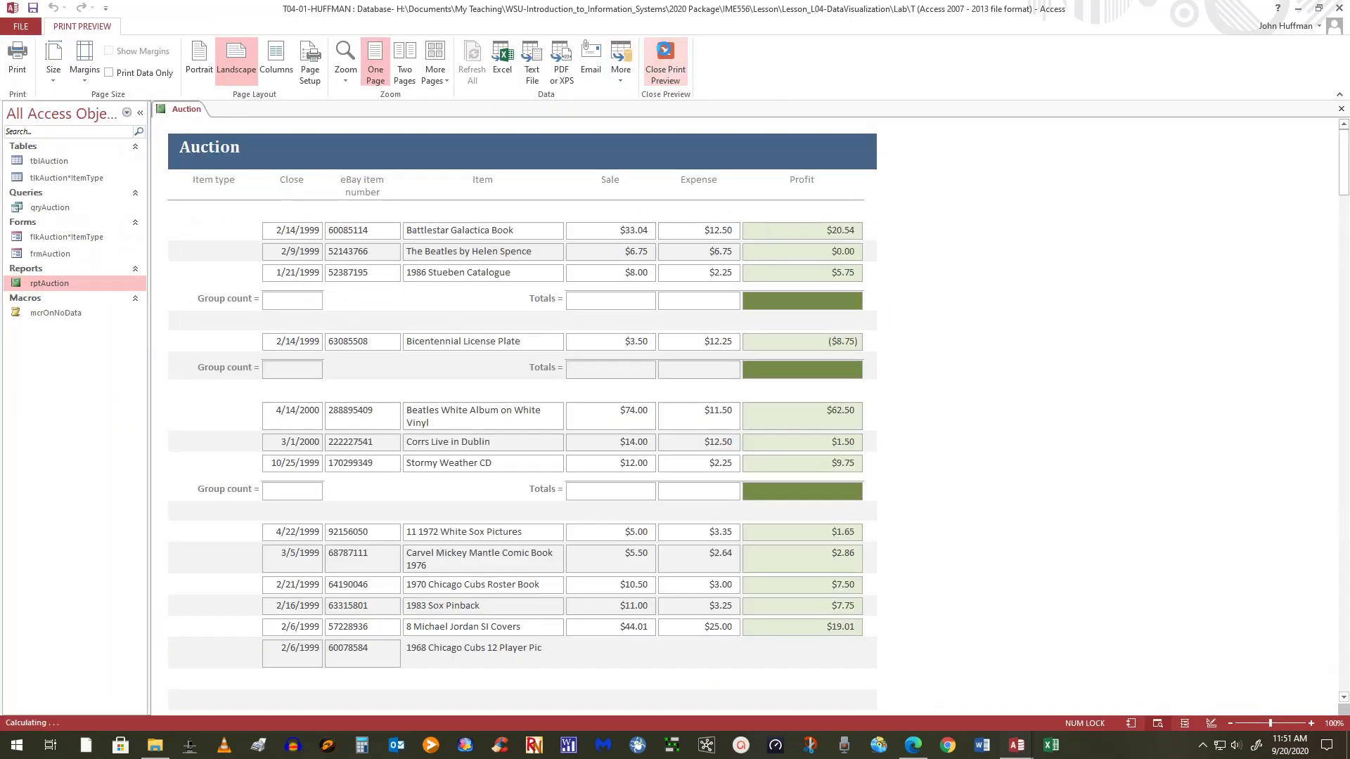
click(665, 62)
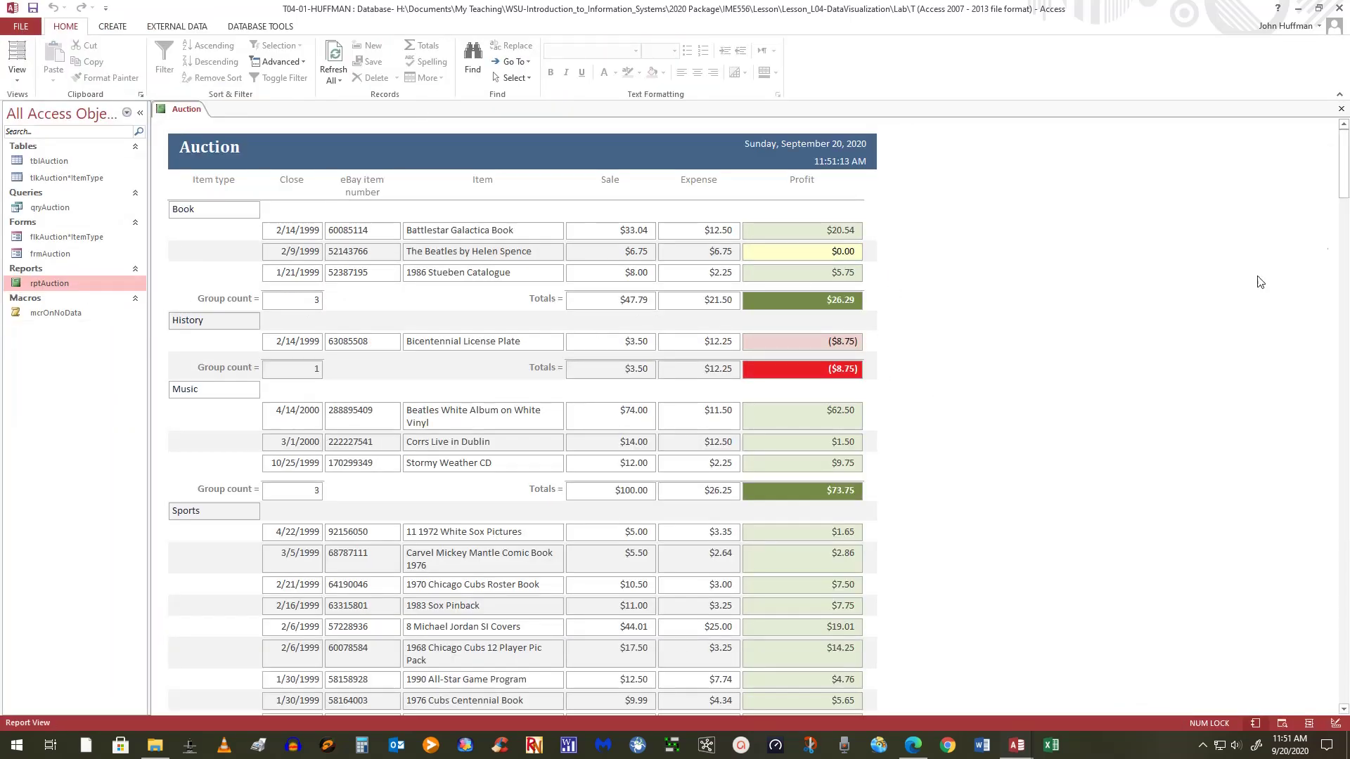
drag(1339, 174, 1343, 678)
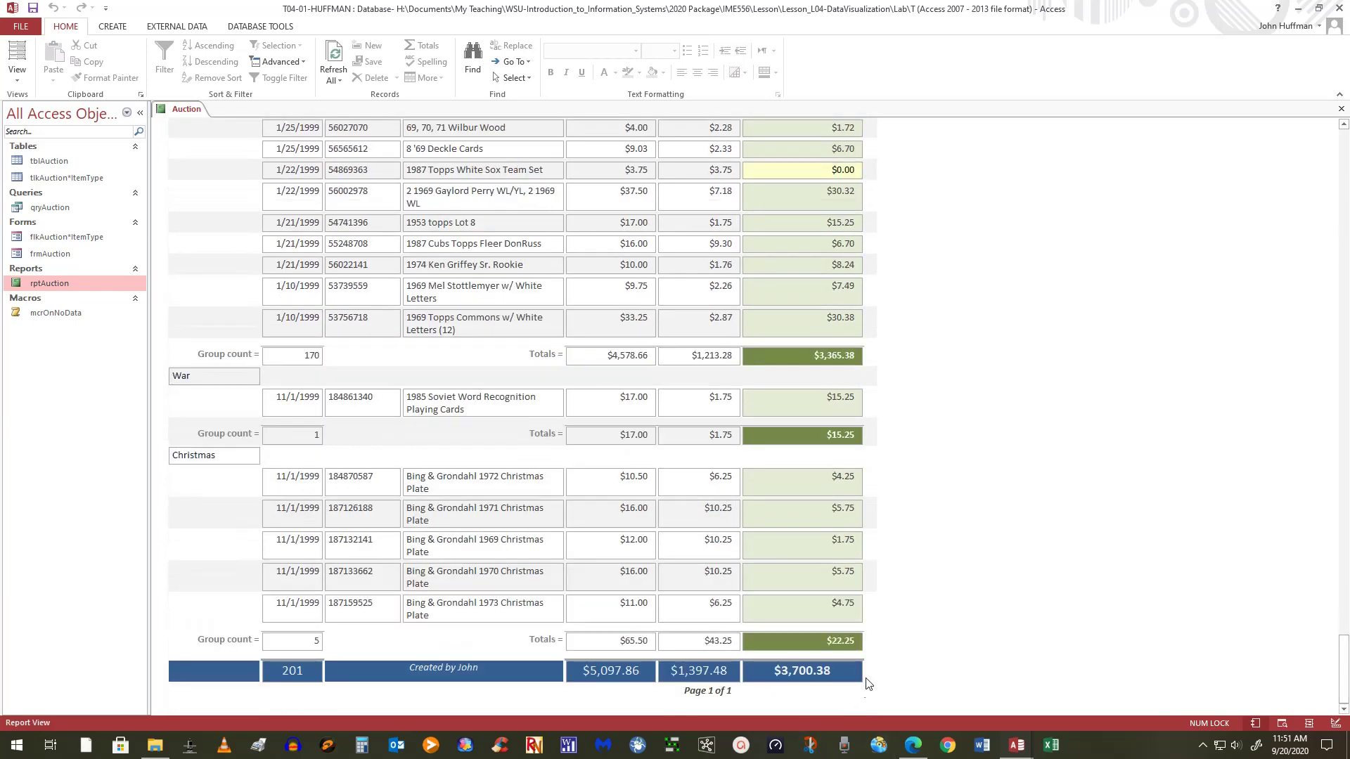
click(17, 70)
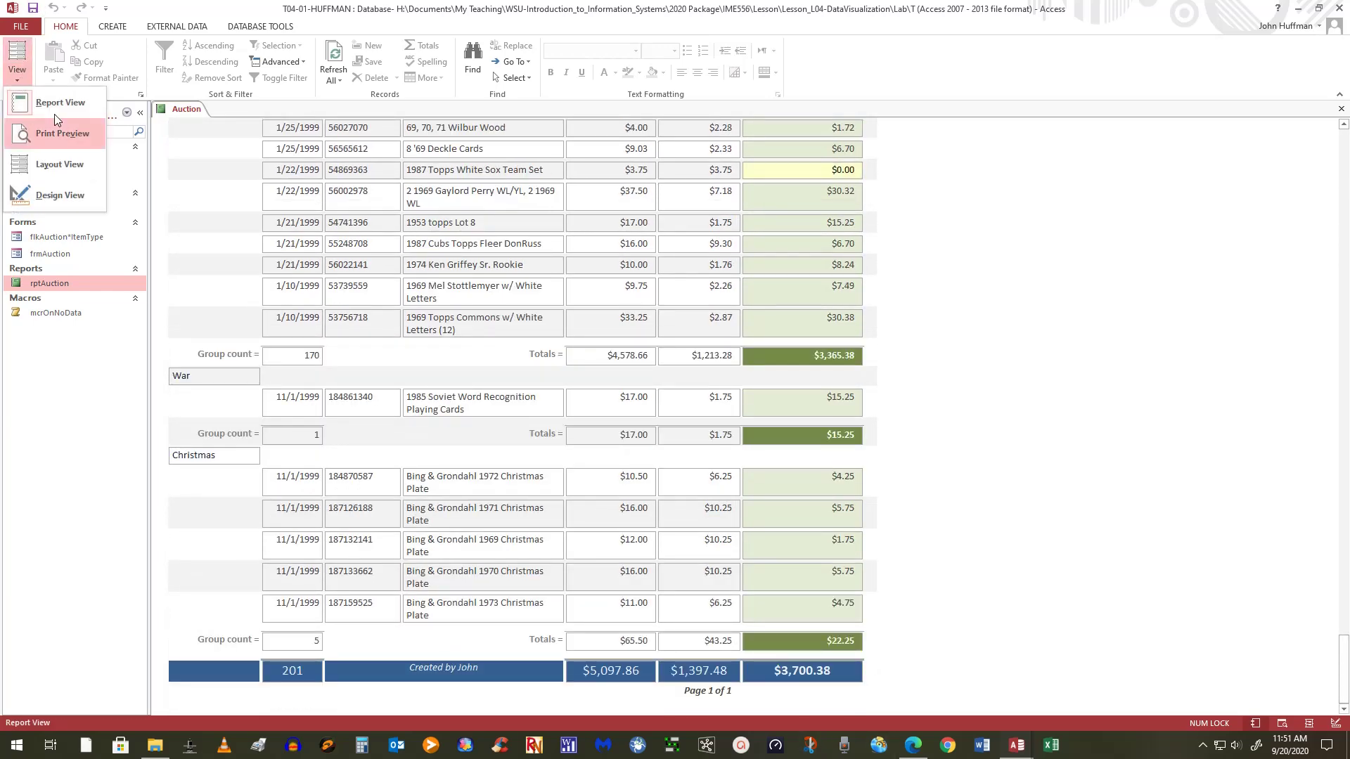
click(57, 163)
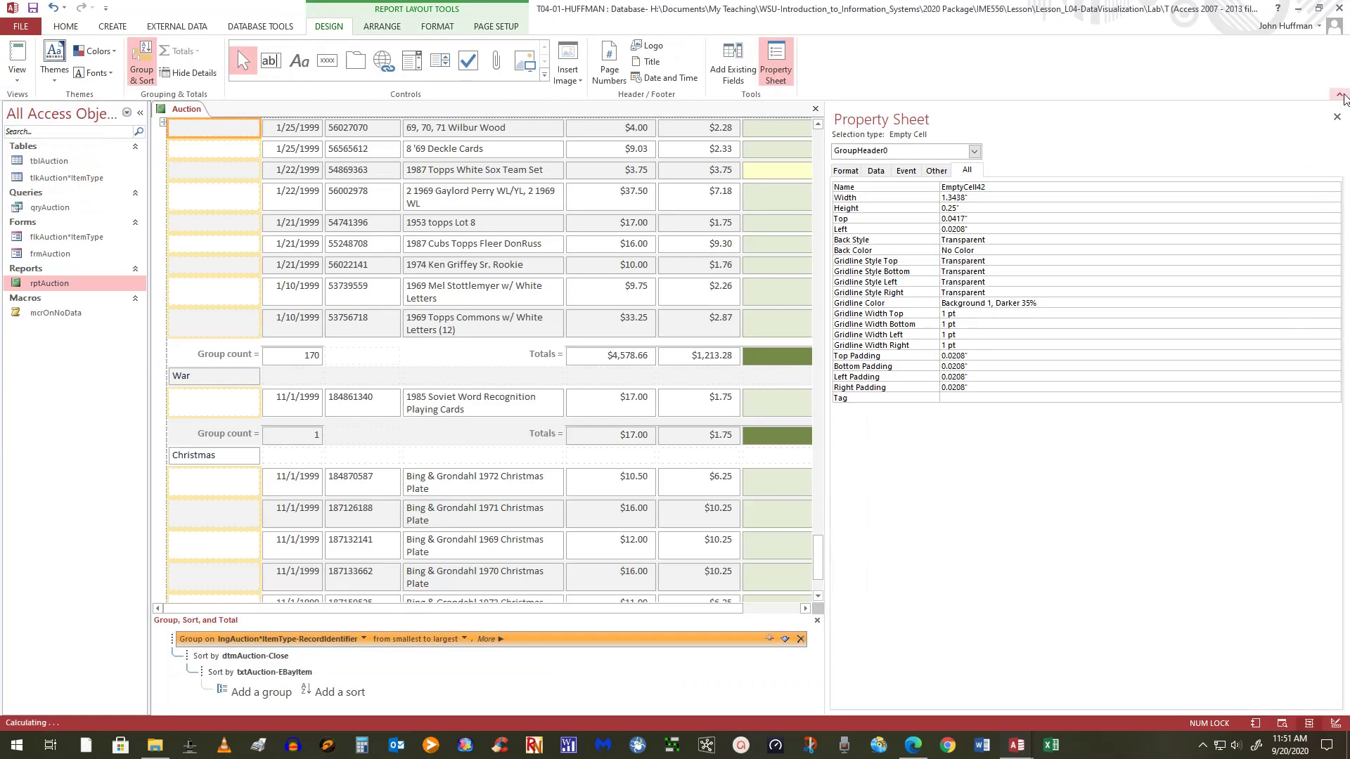
Step: Set the report footer section's Force New Page property to Before Section
drag(817, 560, 785, 609)
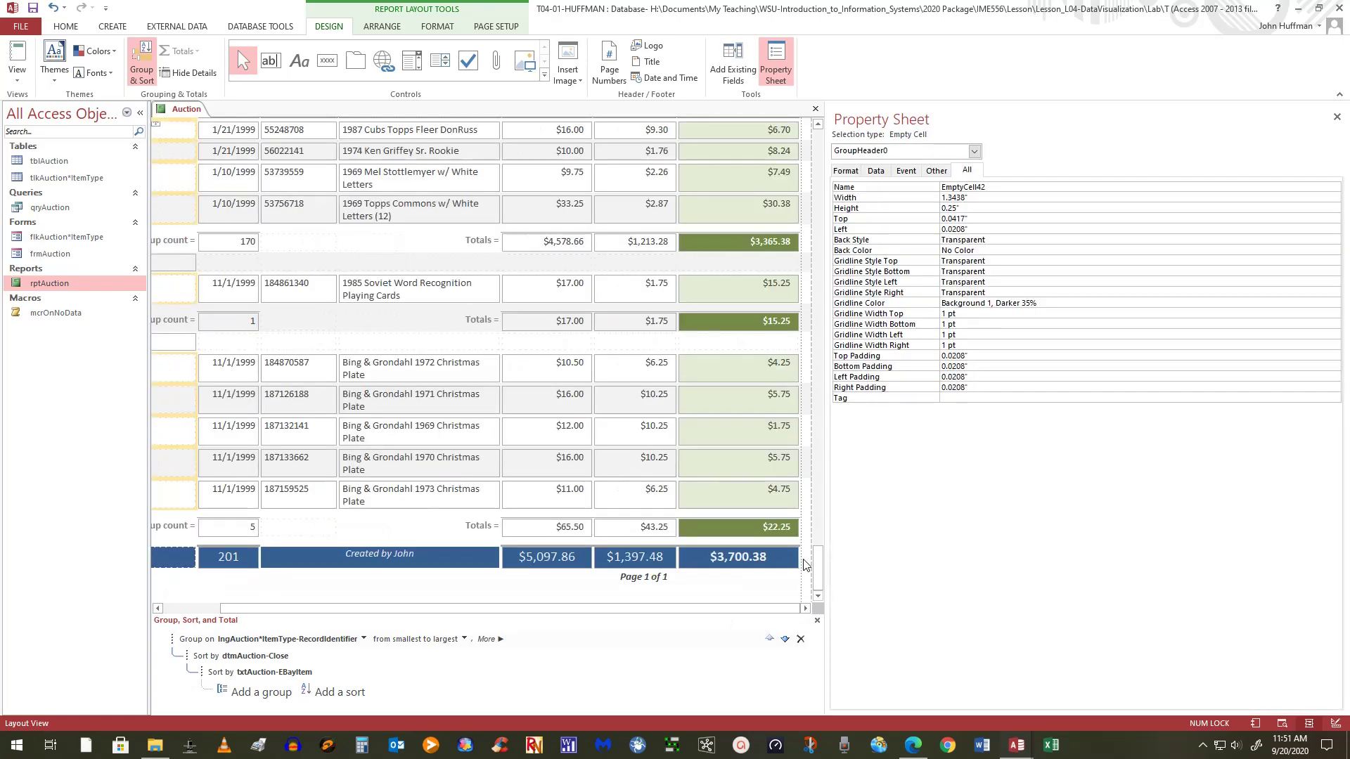
click(806, 564)
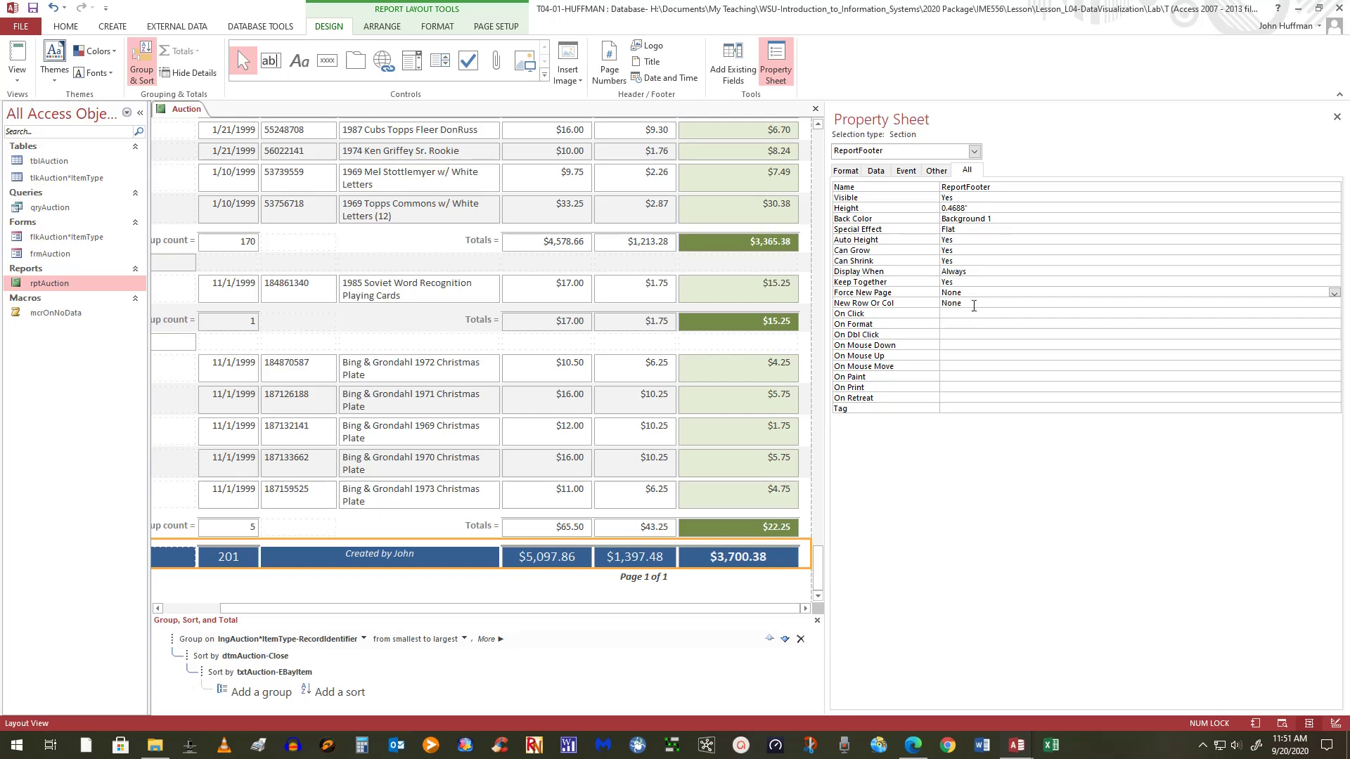
click(1323, 294)
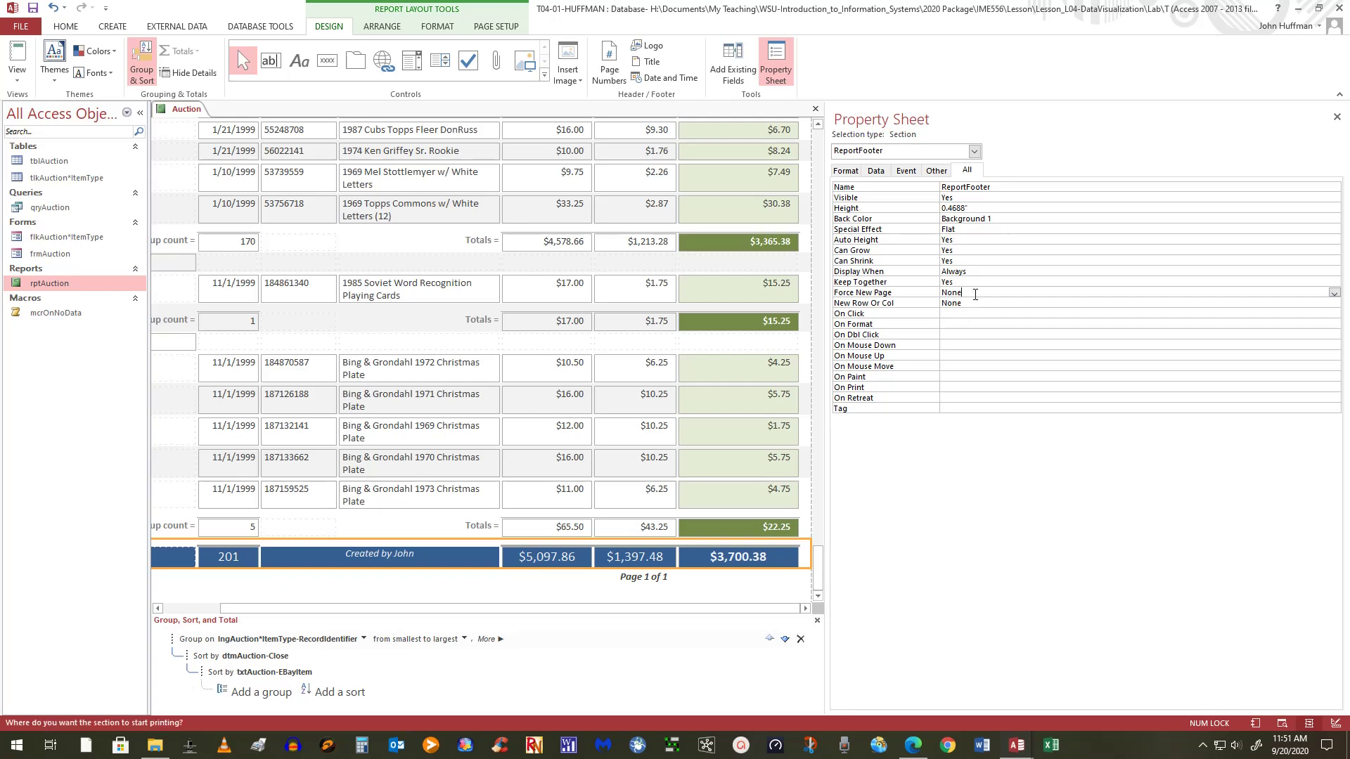
click(1334, 294)
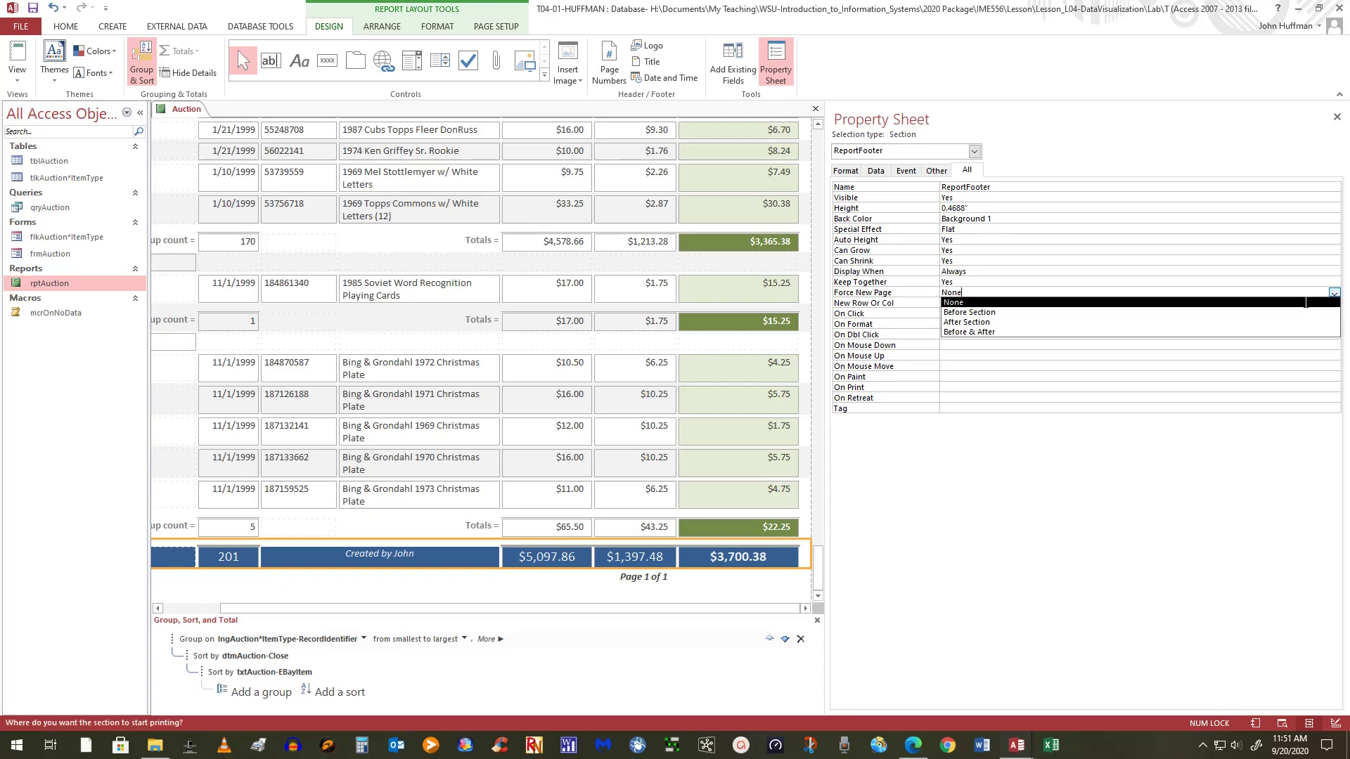
click(1049, 314)
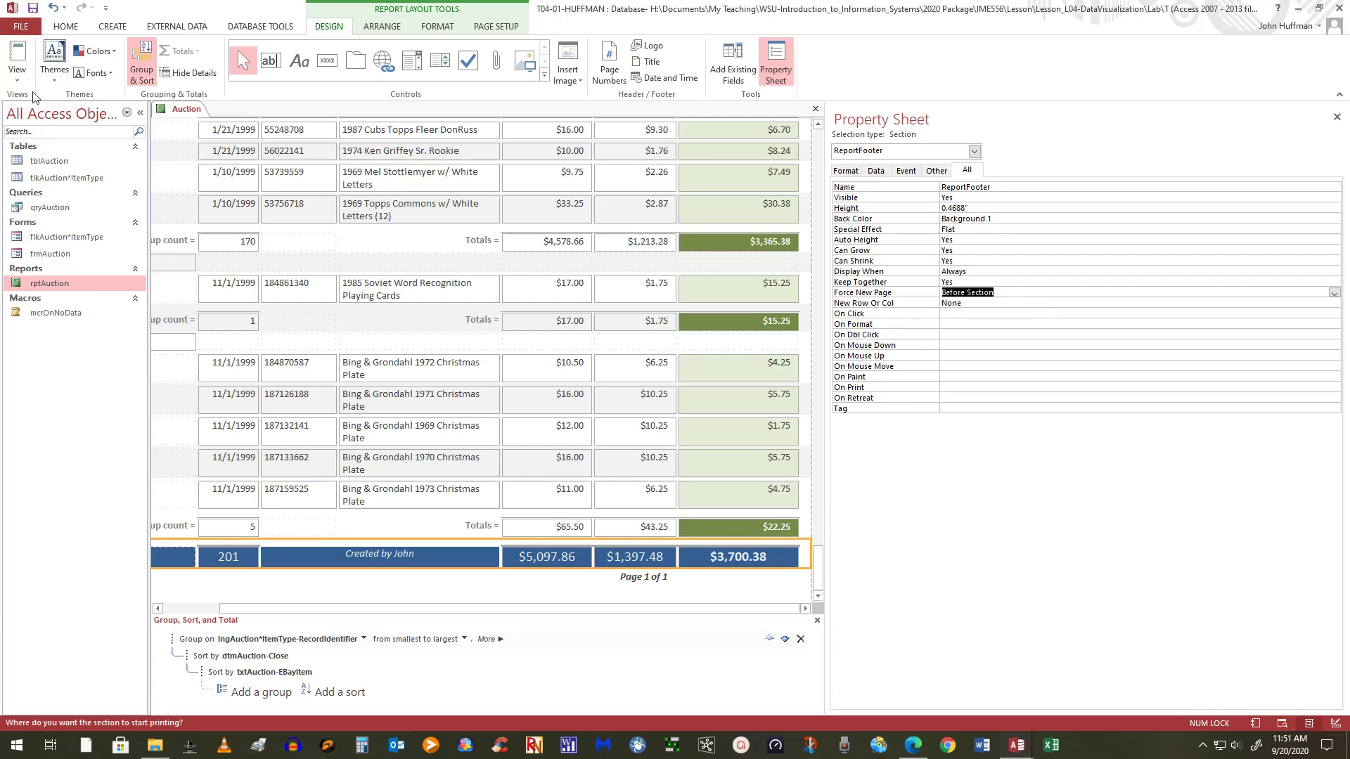
Step: Check the grand total row on the report's last page in Print Preview, then return to Layout View
click(18, 76)
click(62, 134)
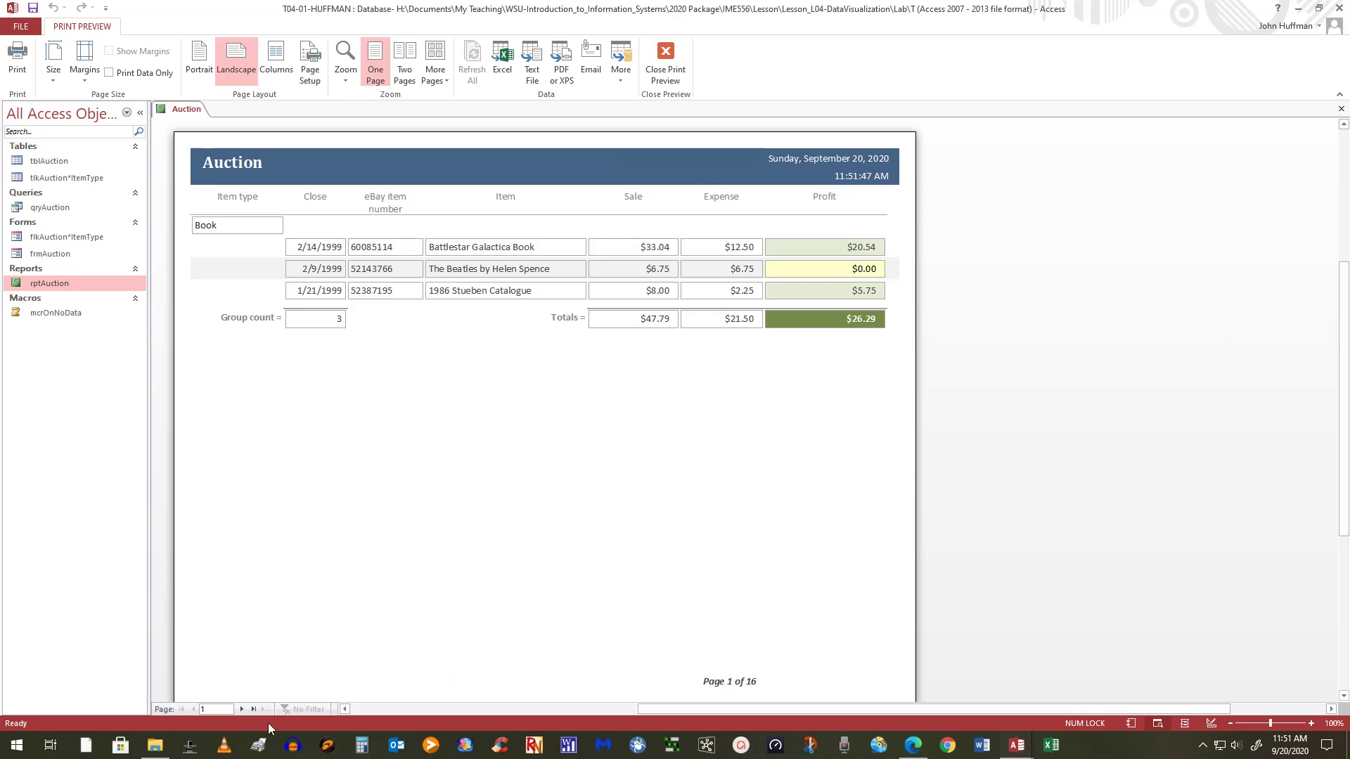
click(254, 708)
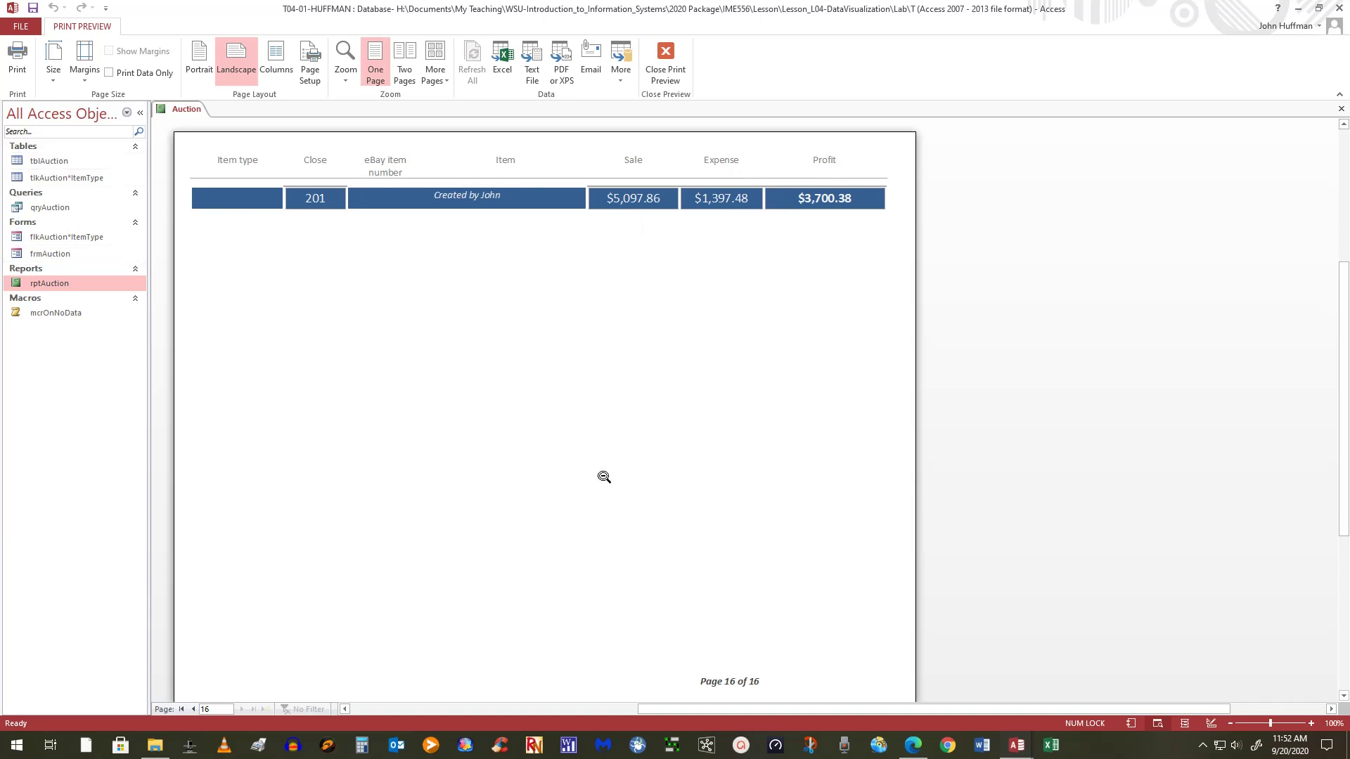
click(665, 60)
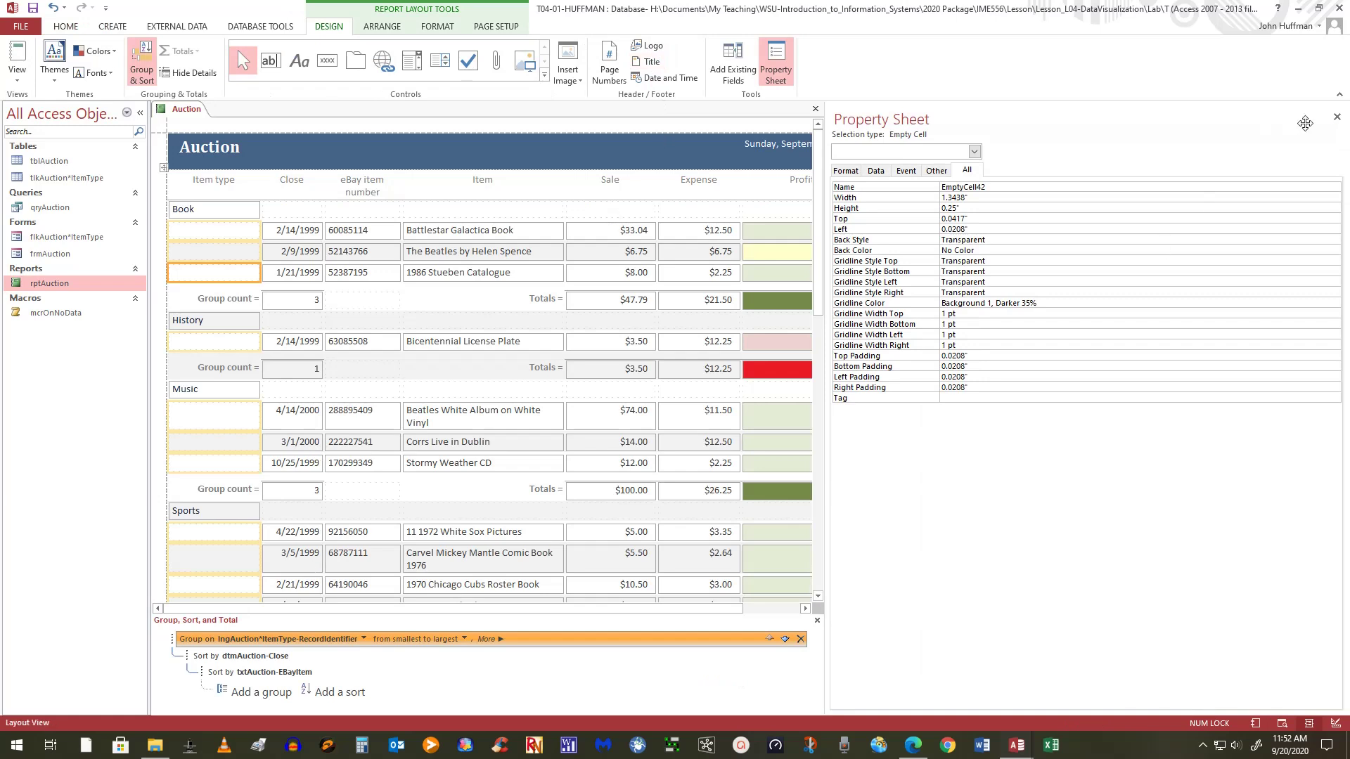
Step: Close the property sheet and fill all the column heading labels, from Item type to Profit, with light blue
click(1336, 116)
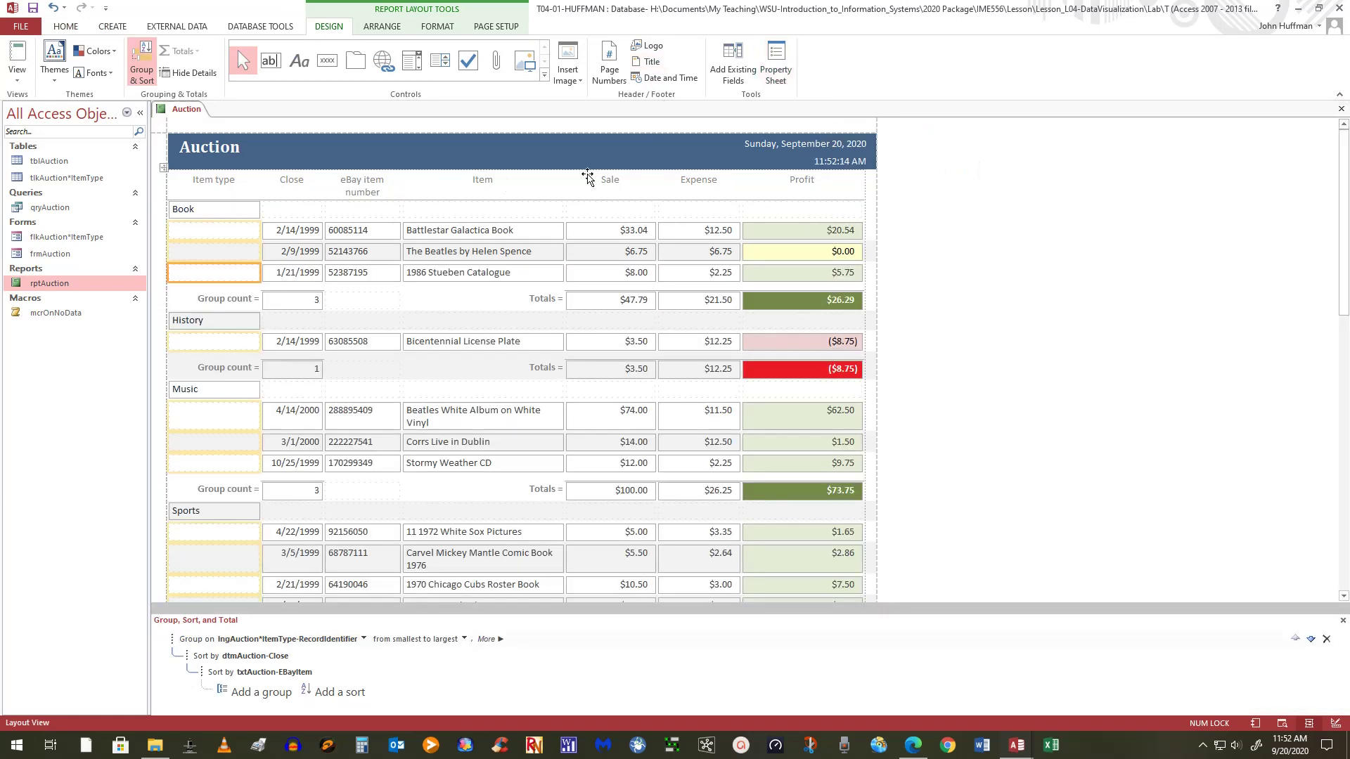
click(831, 180)
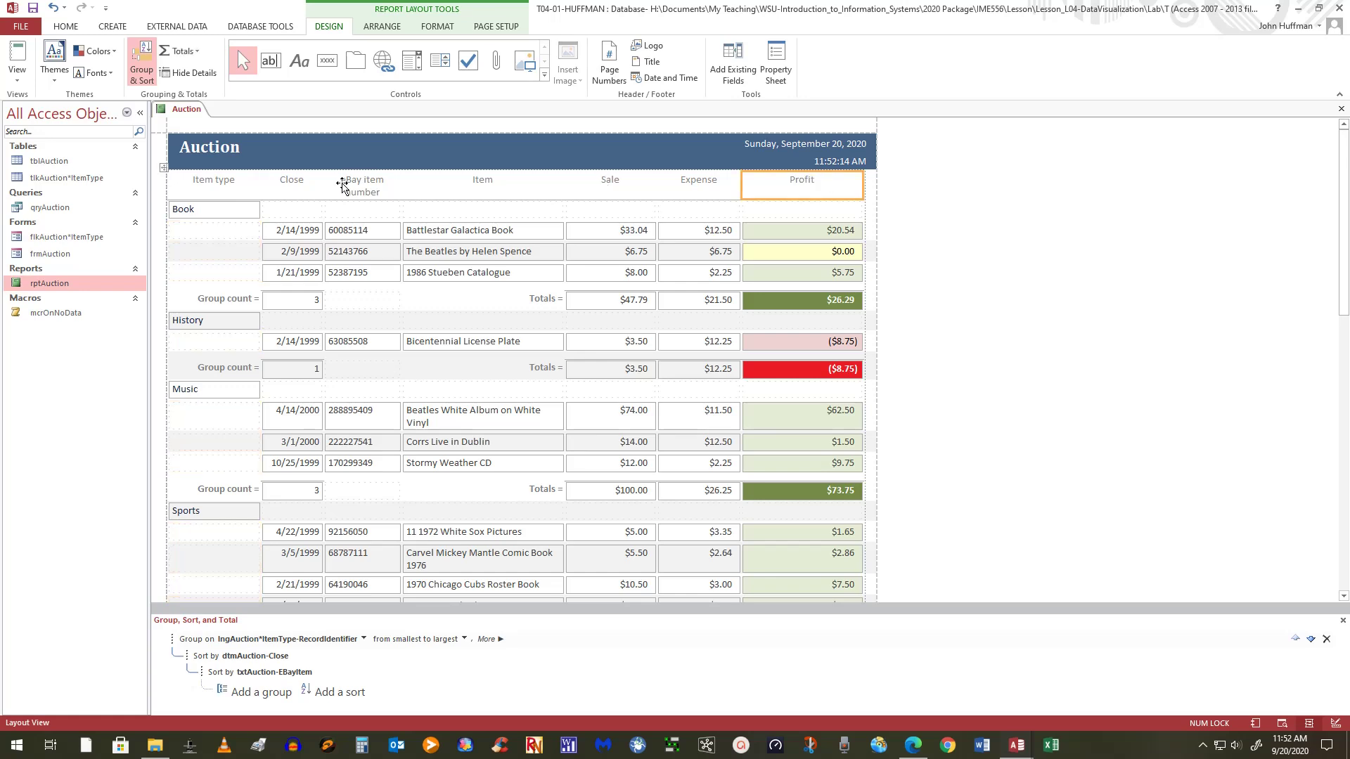
shift+click(226, 181)
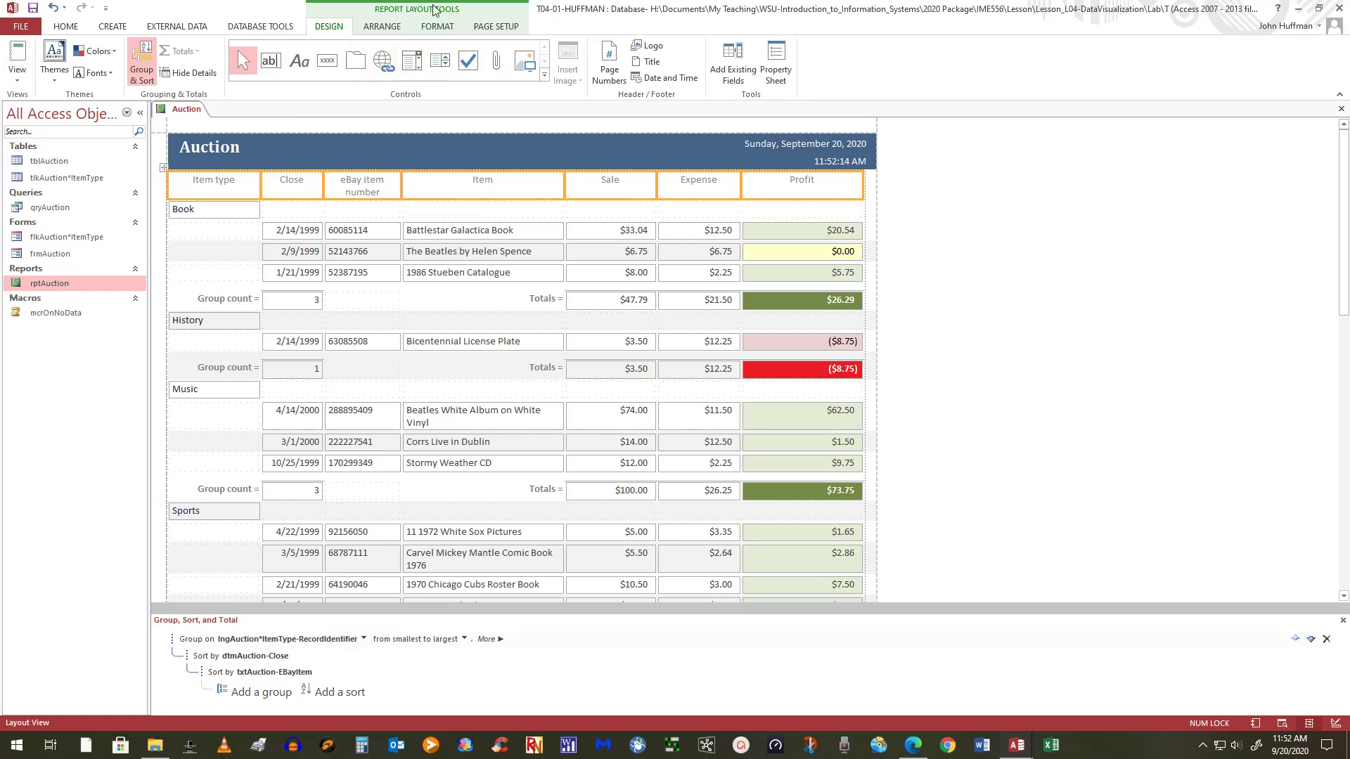
click(437, 31)
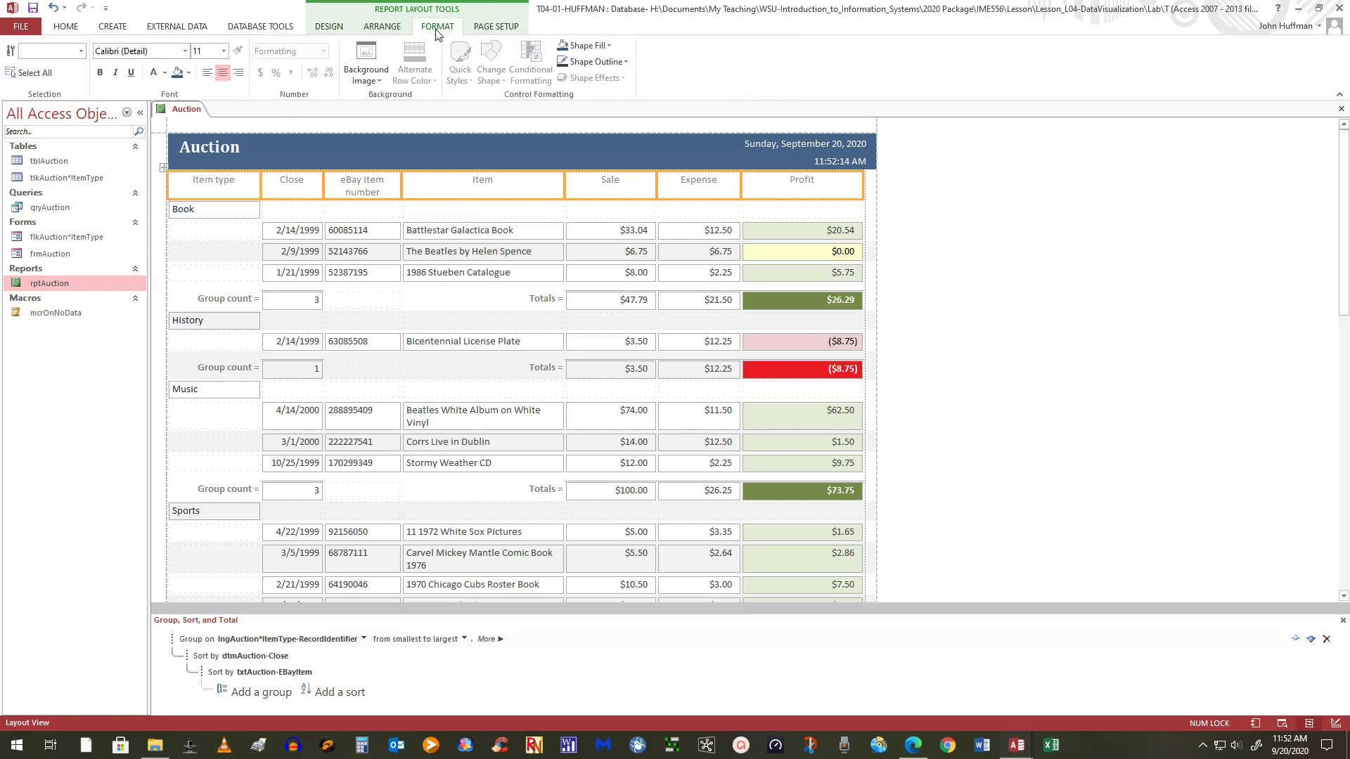
click(609, 45)
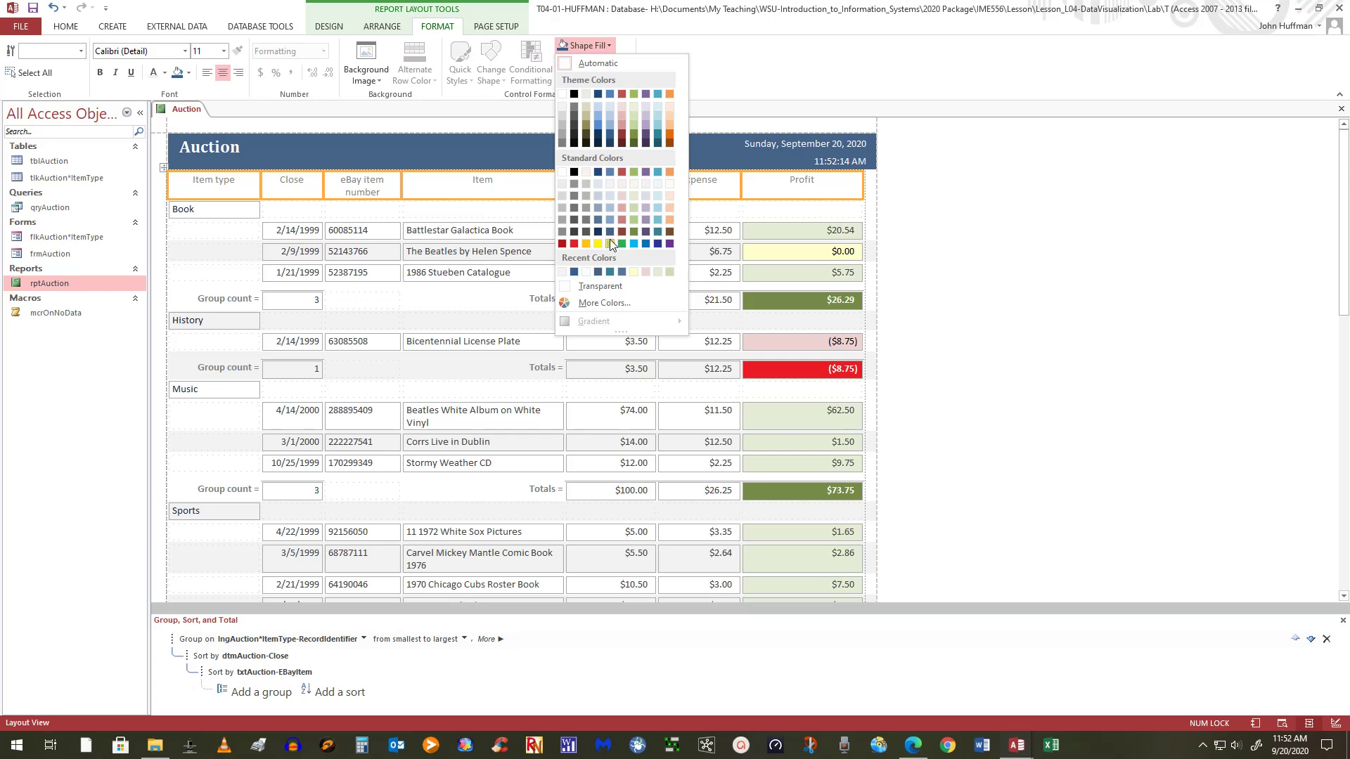
click(610, 197)
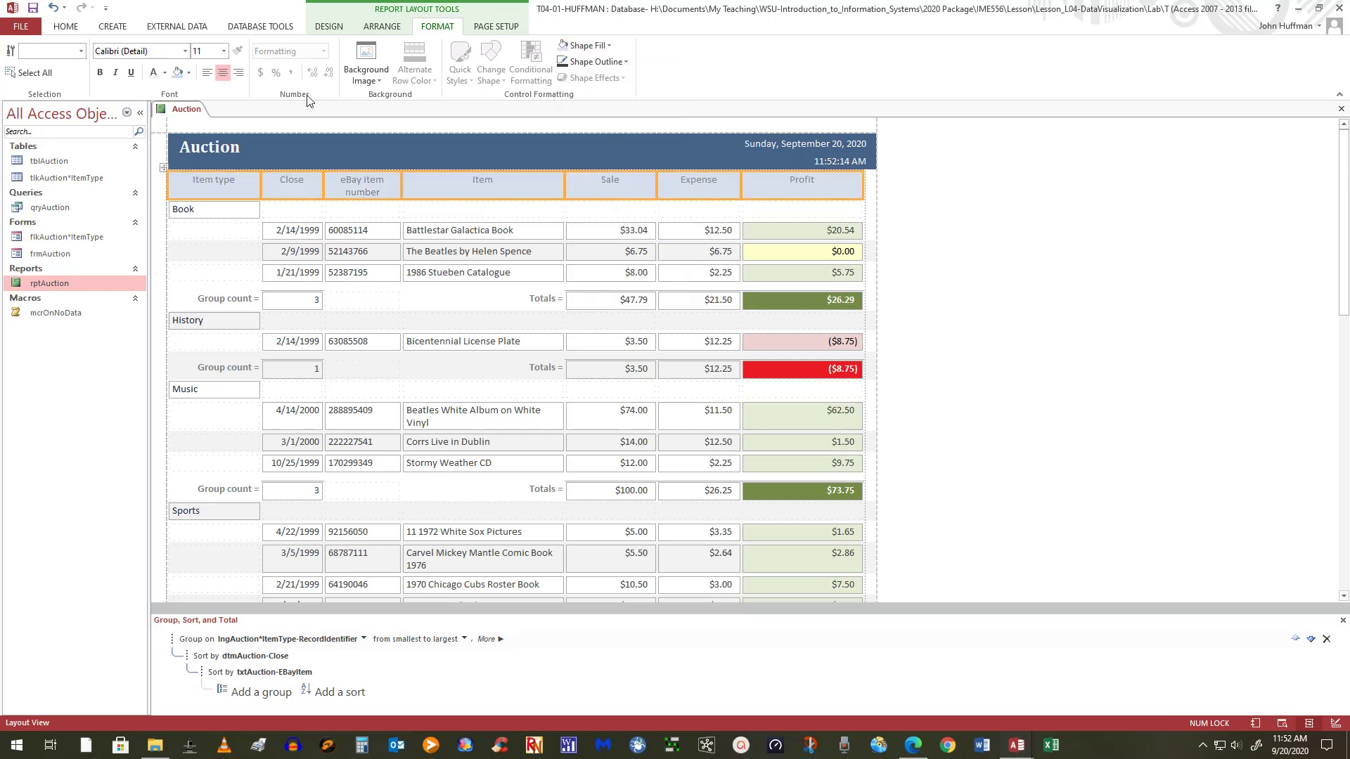
Step: Make the text of the column heading labels dark blue and bold
click(165, 73)
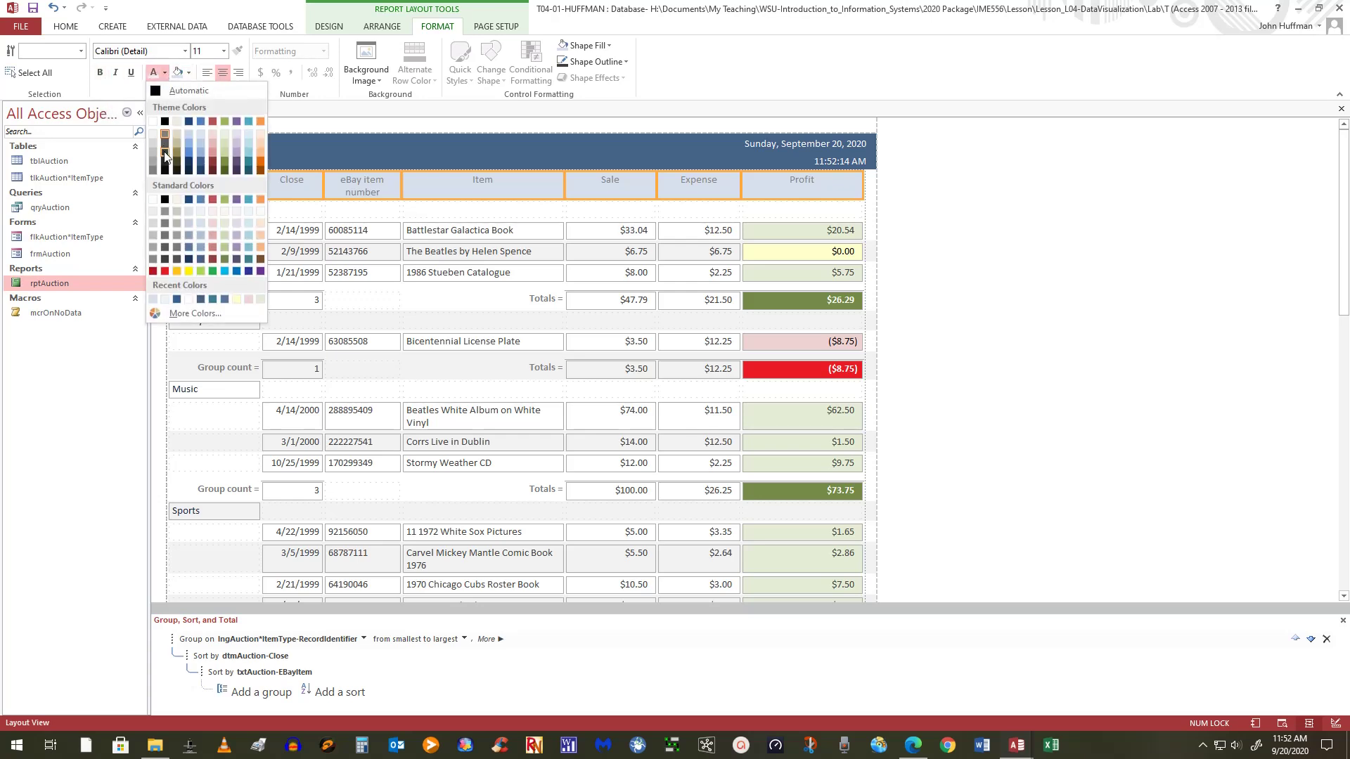
click(200, 267)
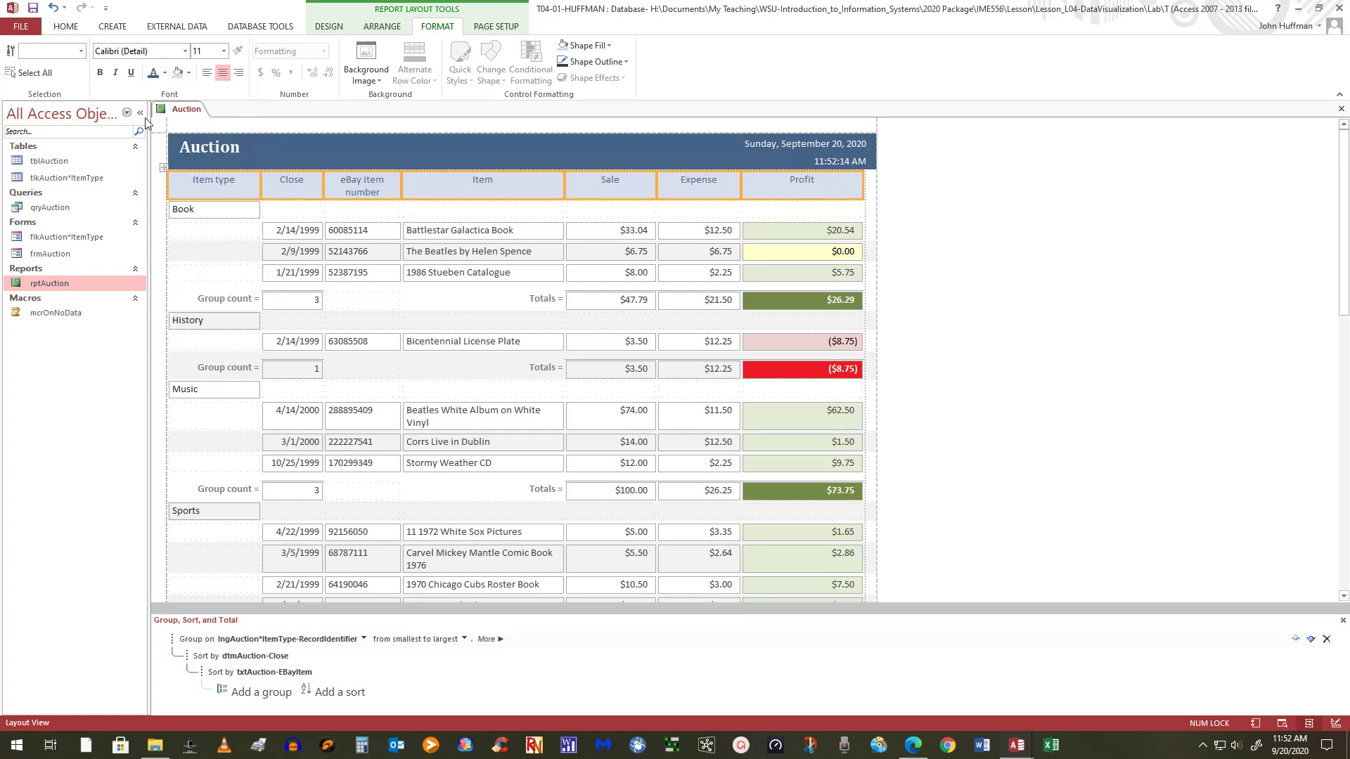
click(97, 71)
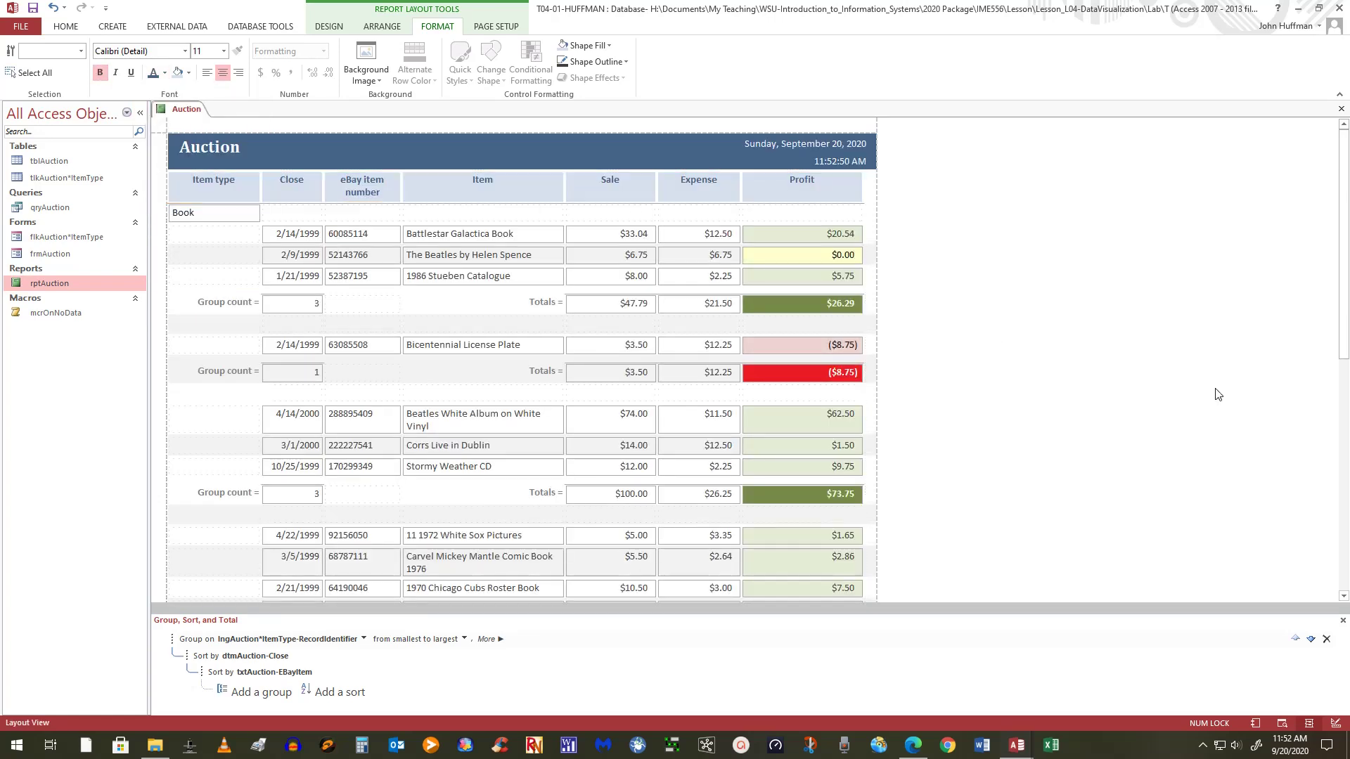
click(870, 392)
Step: Examine how the item type, item, group count and totals controls repeat across the Book, History and Music groups
click(215, 220)
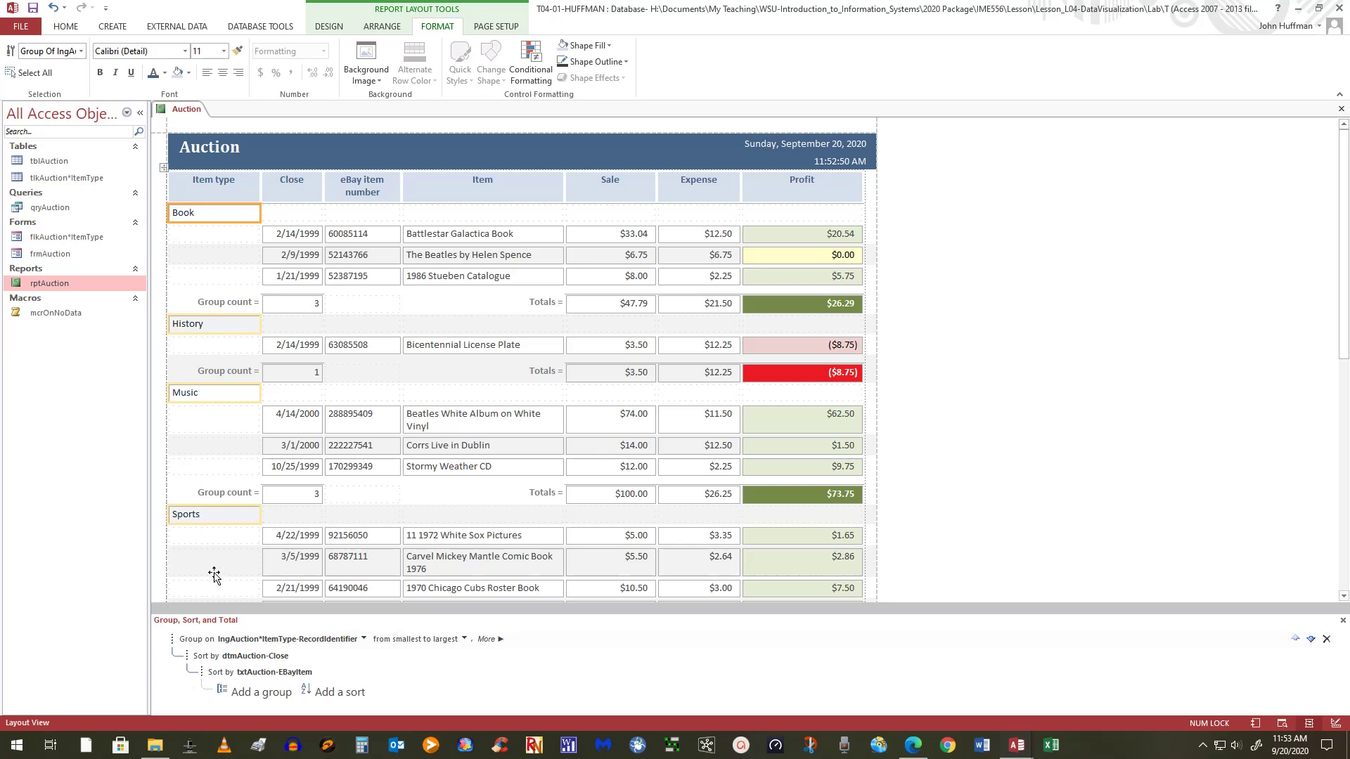
click(1069, 283)
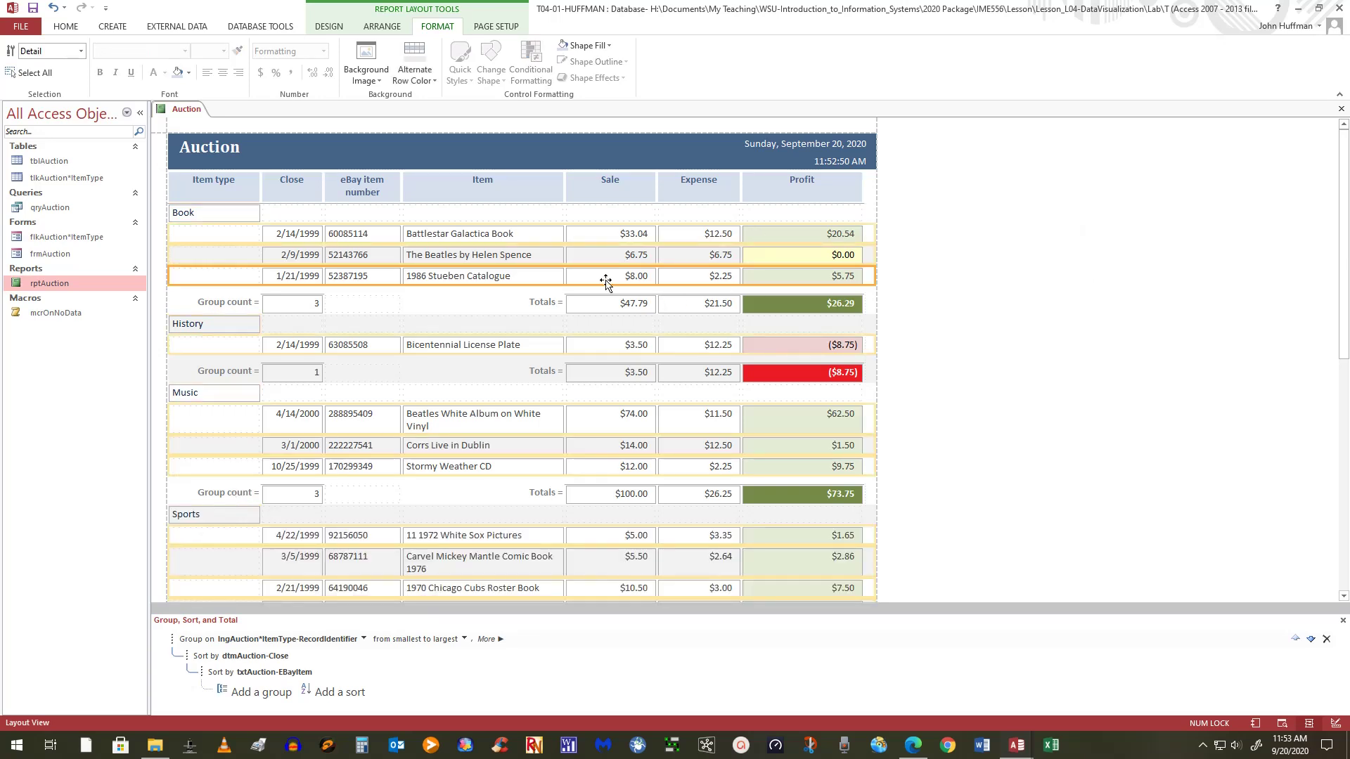
click(443, 236)
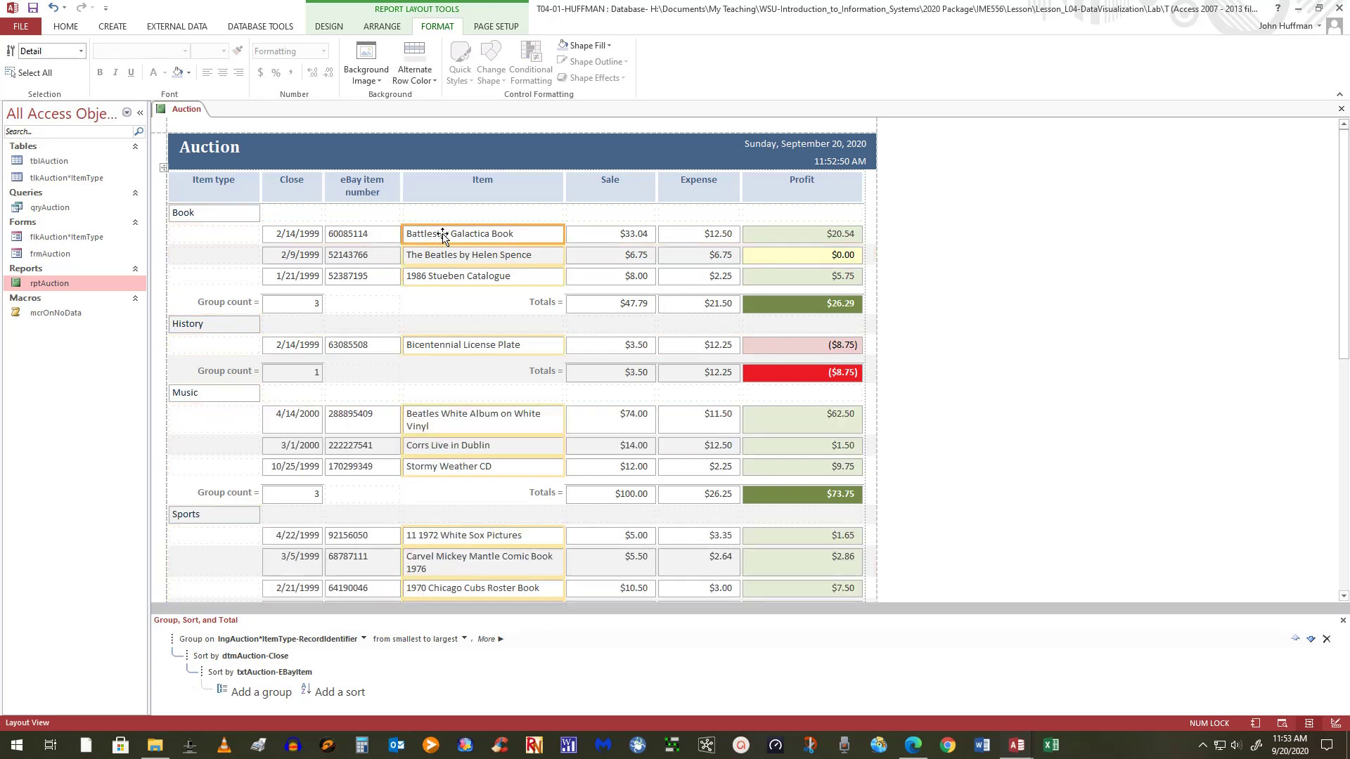
click(441, 256)
click(431, 276)
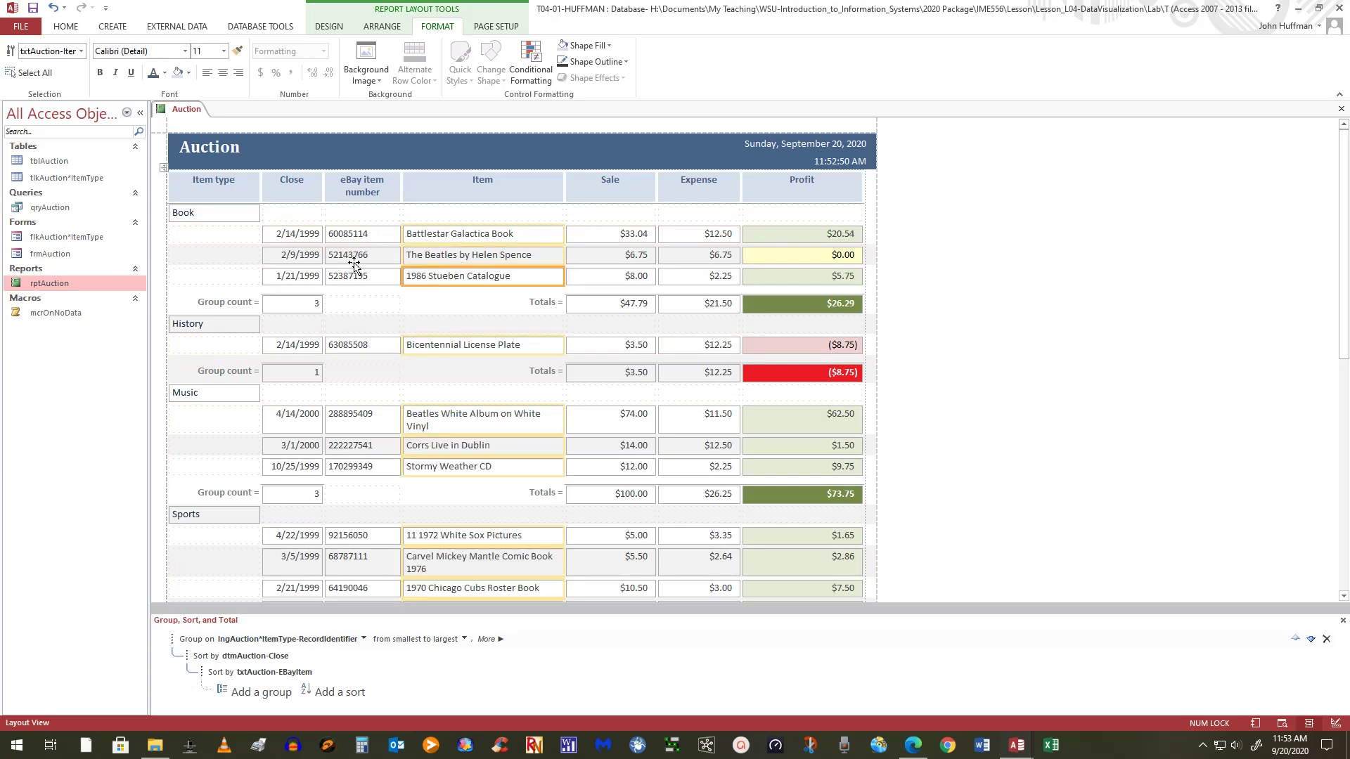
click(183, 216)
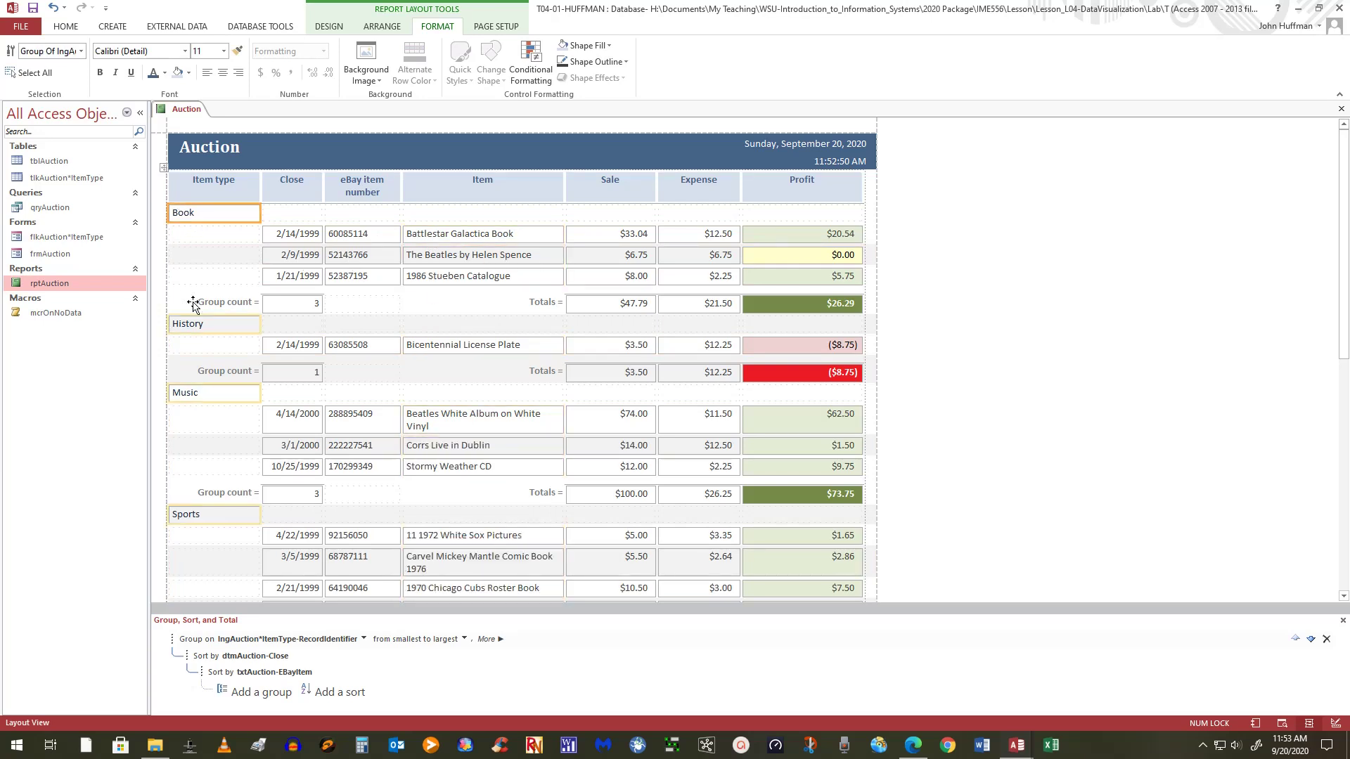
click(189, 327)
click(191, 395)
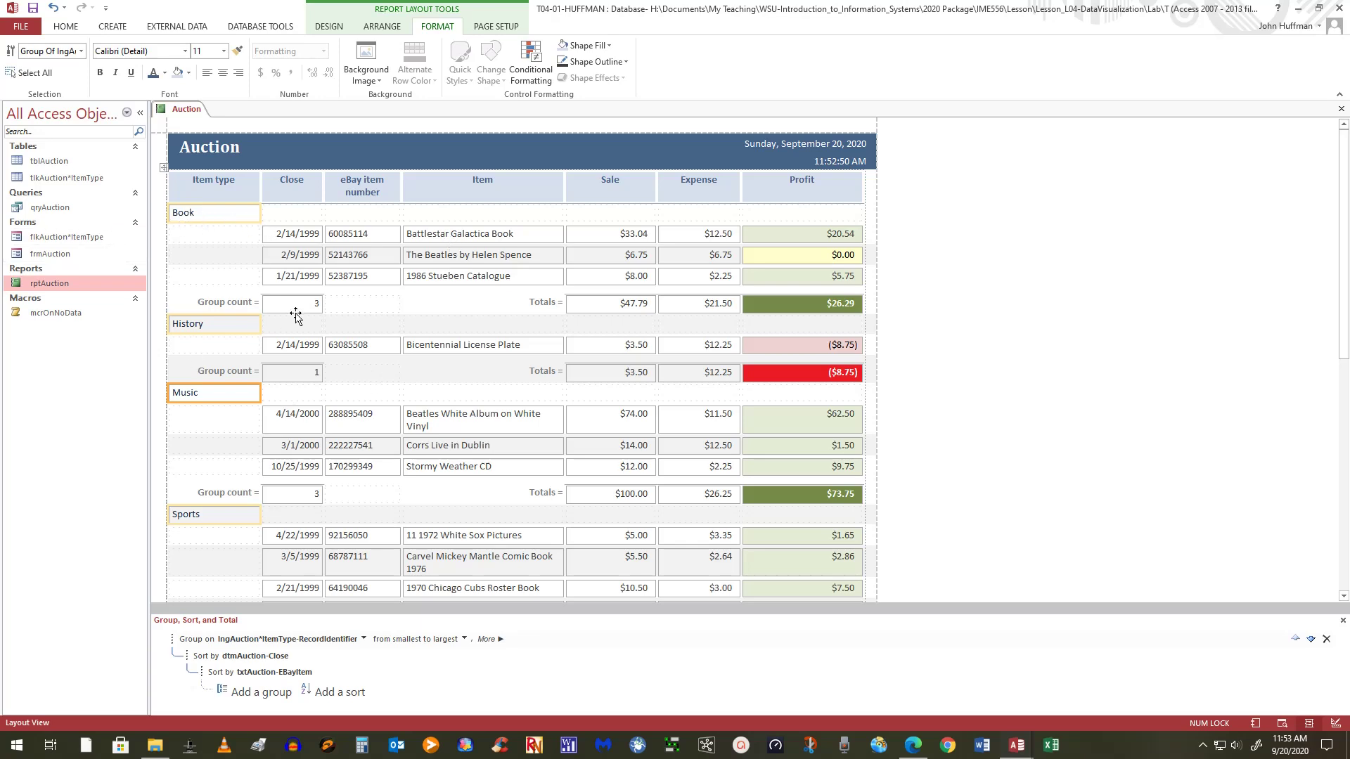
click(440, 306)
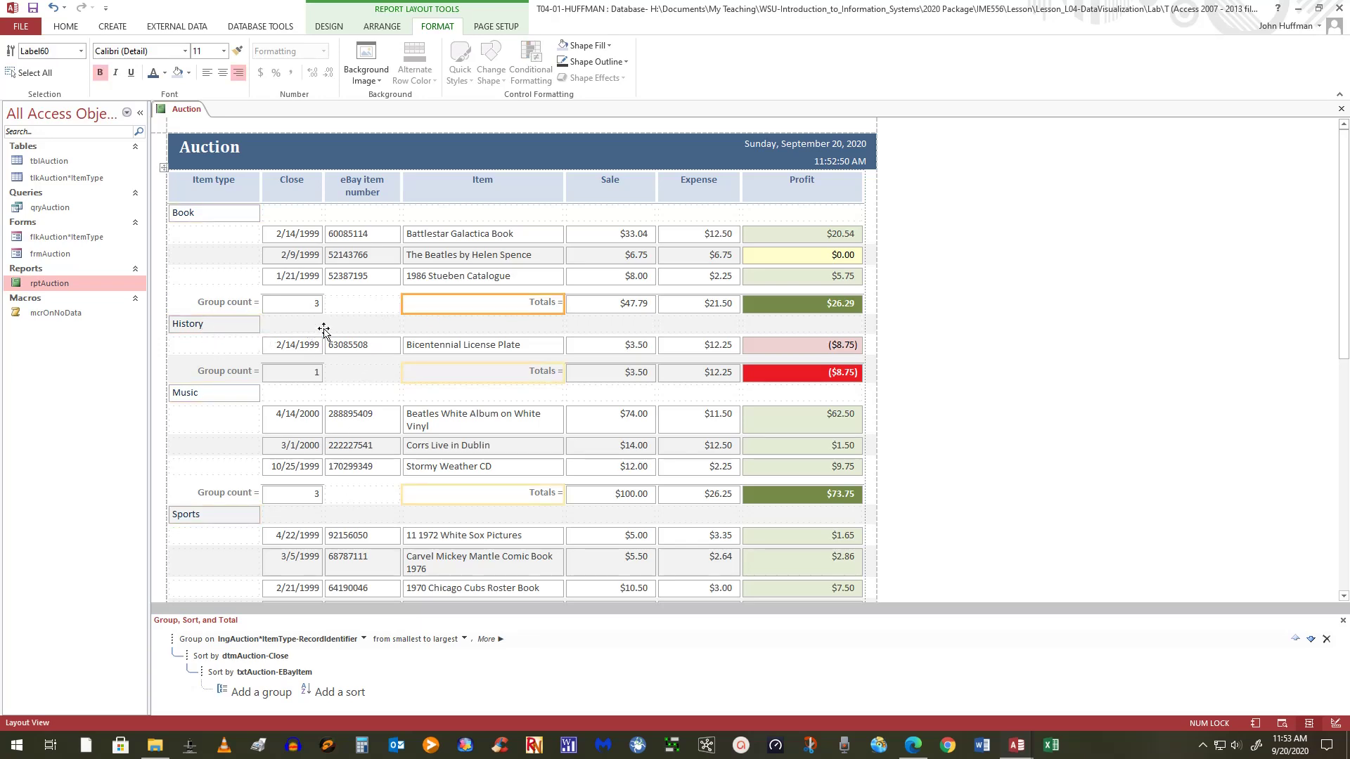
click(232, 373)
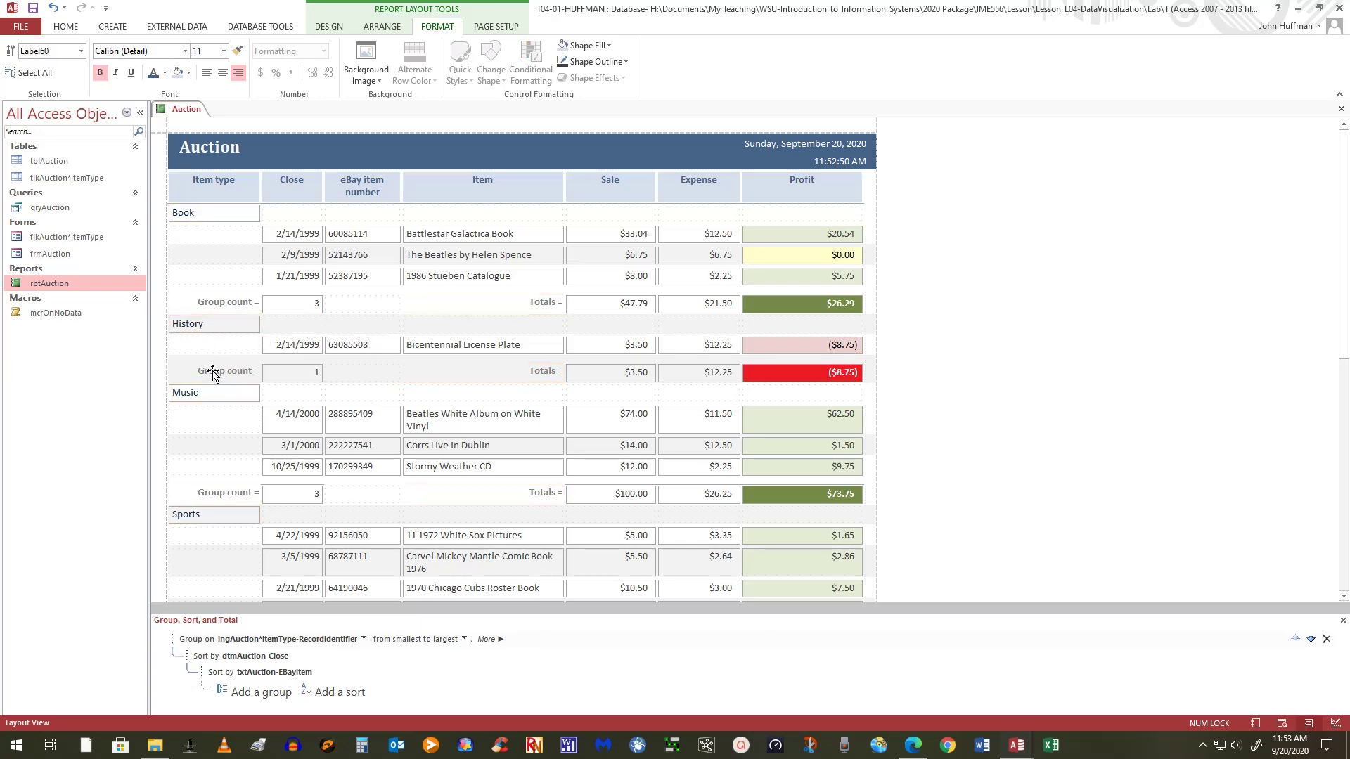
click(220, 329)
click(226, 302)
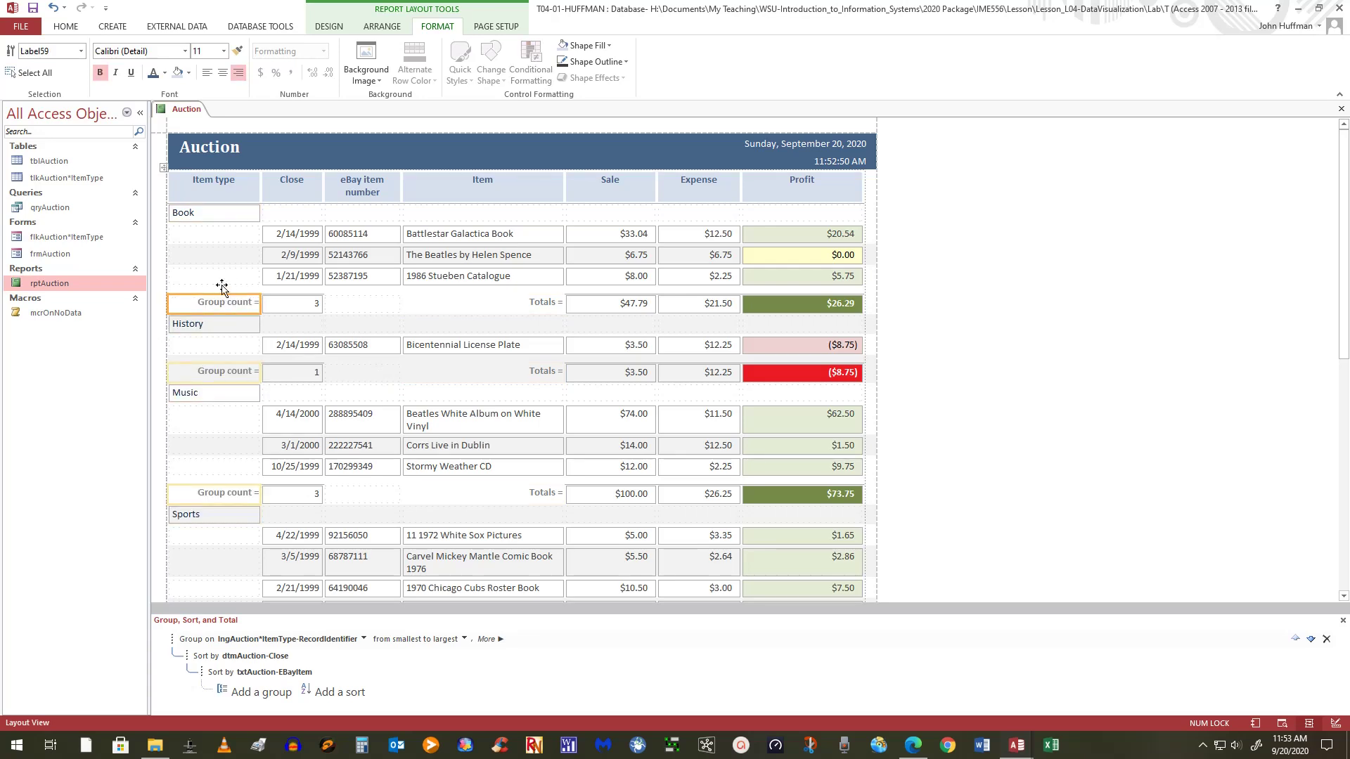
click(202, 214)
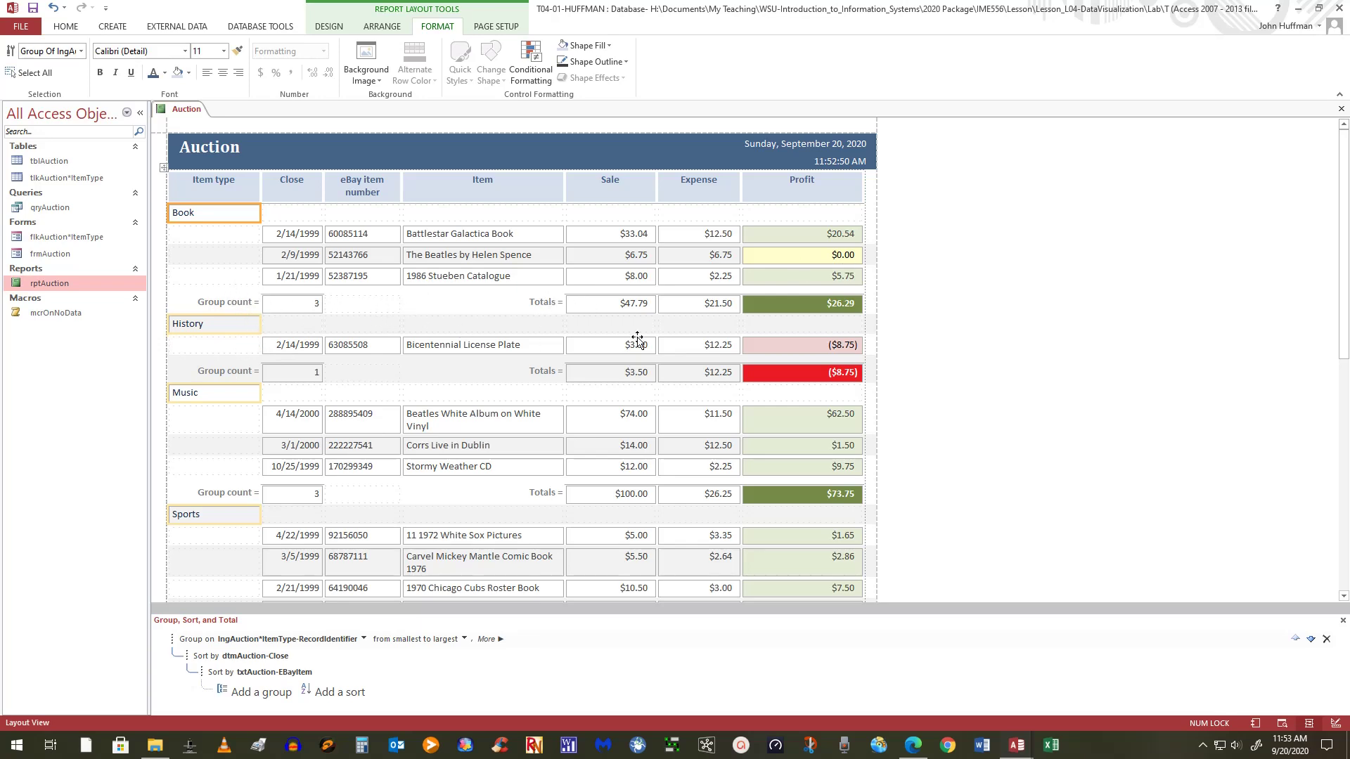
Step: Set the detail section's alternate row color to a light blue-gray, trying a paler blue shade first
click(869, 254)
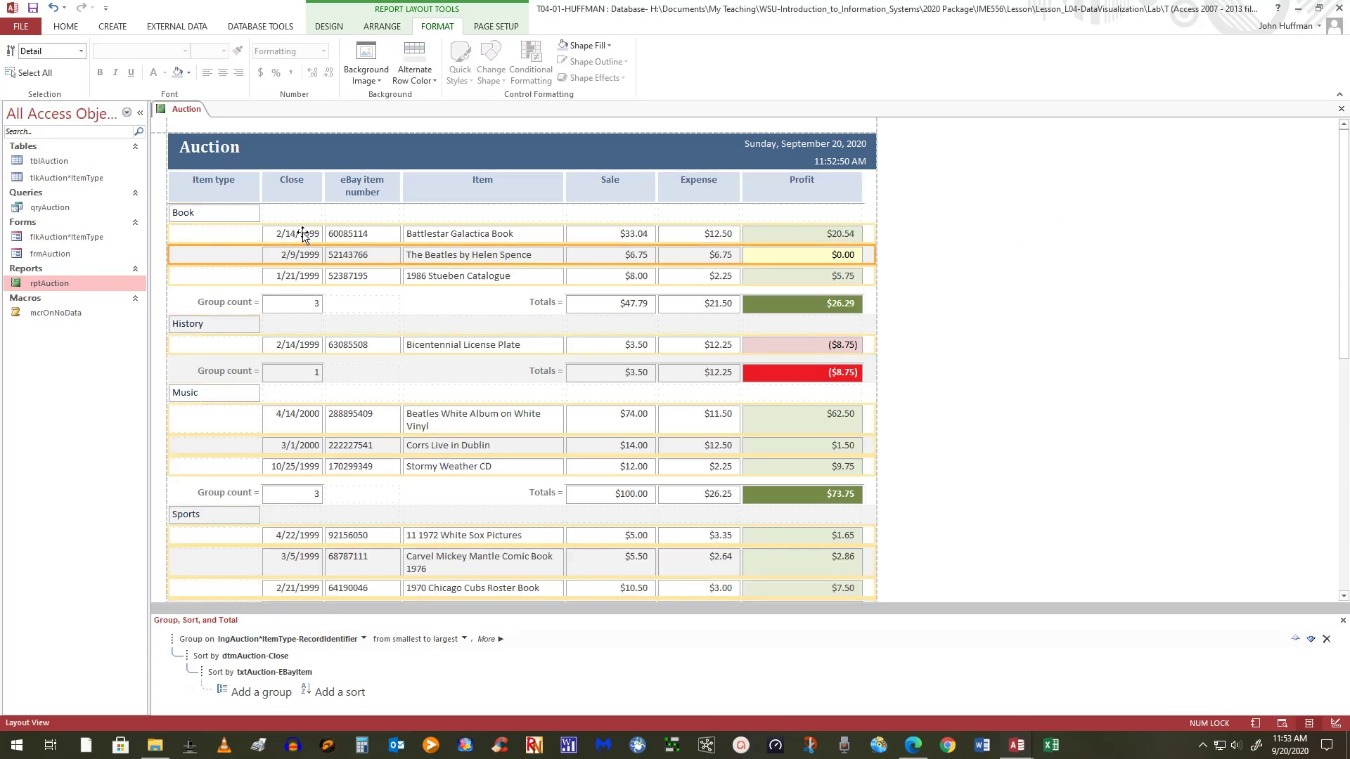
click(876, 234)
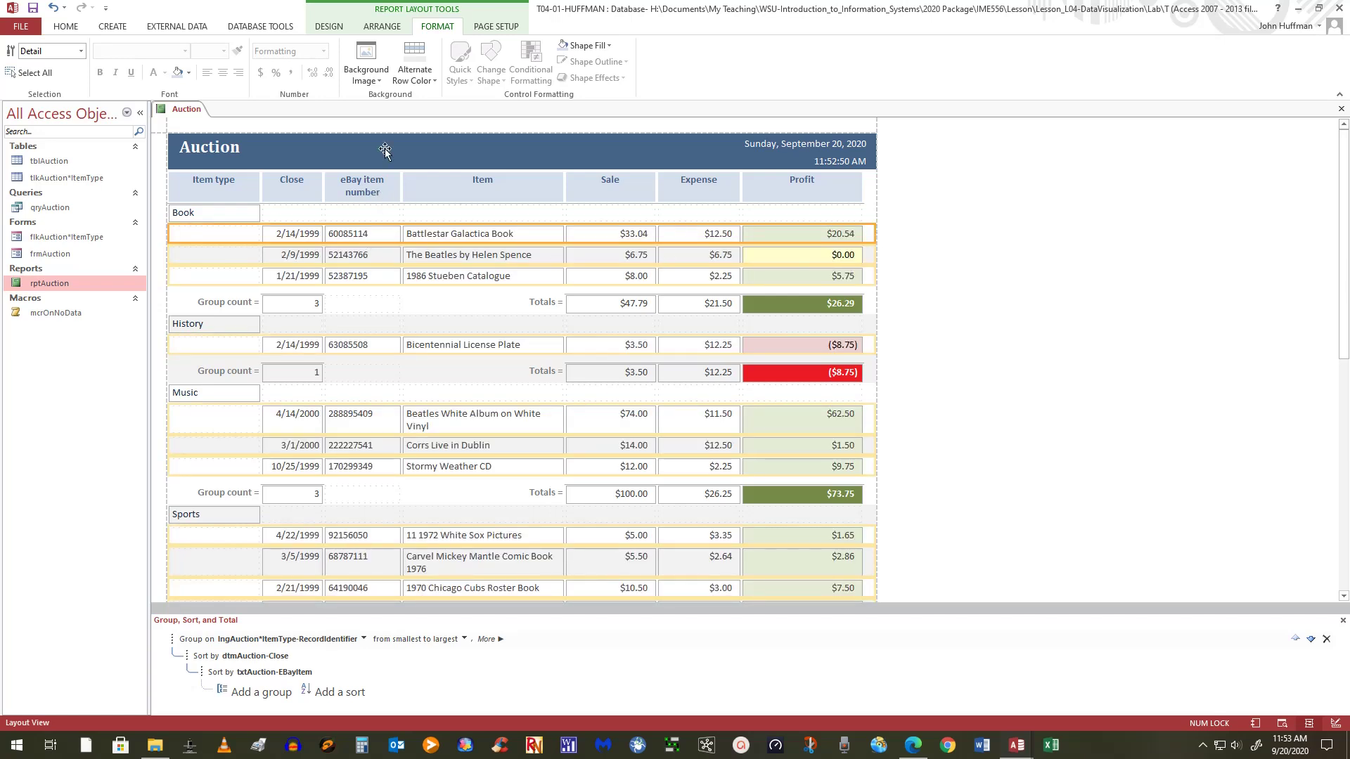
click(423, 82)
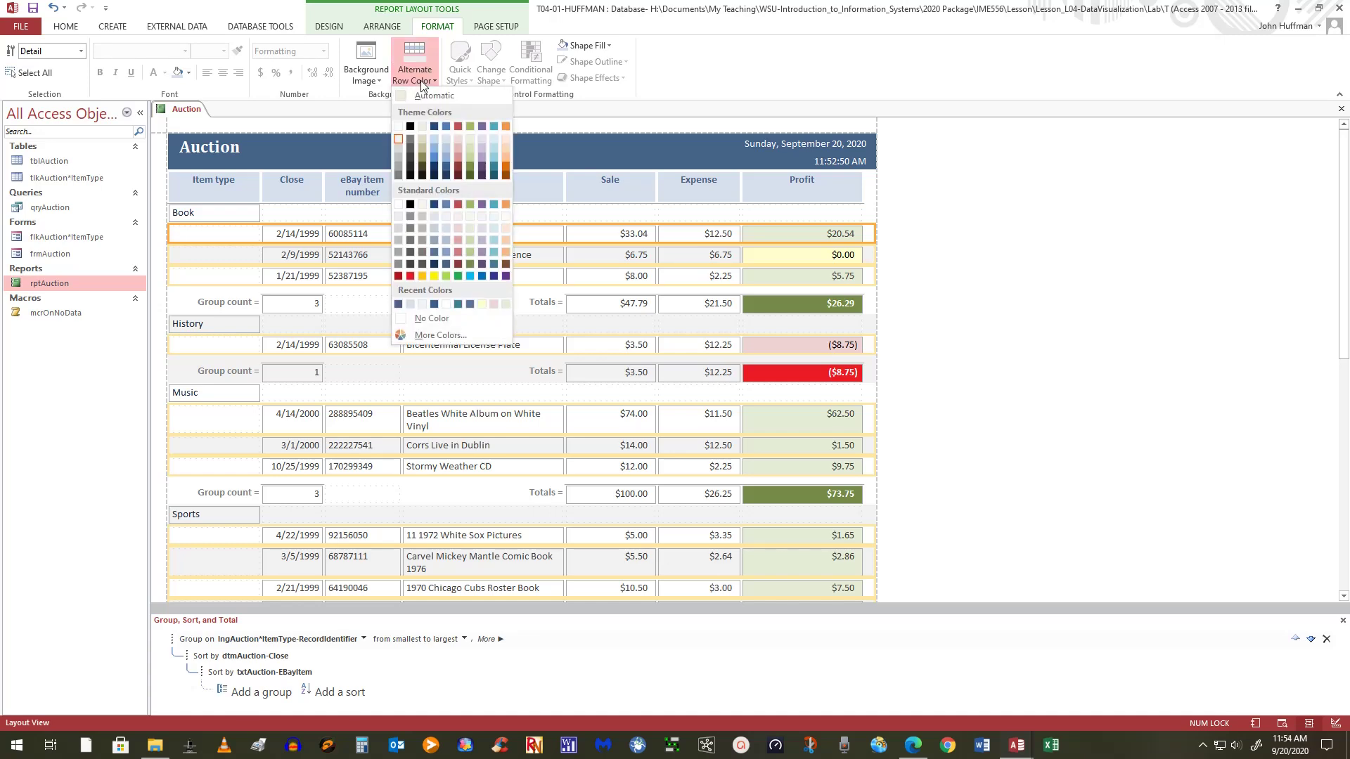
click(447, 218)
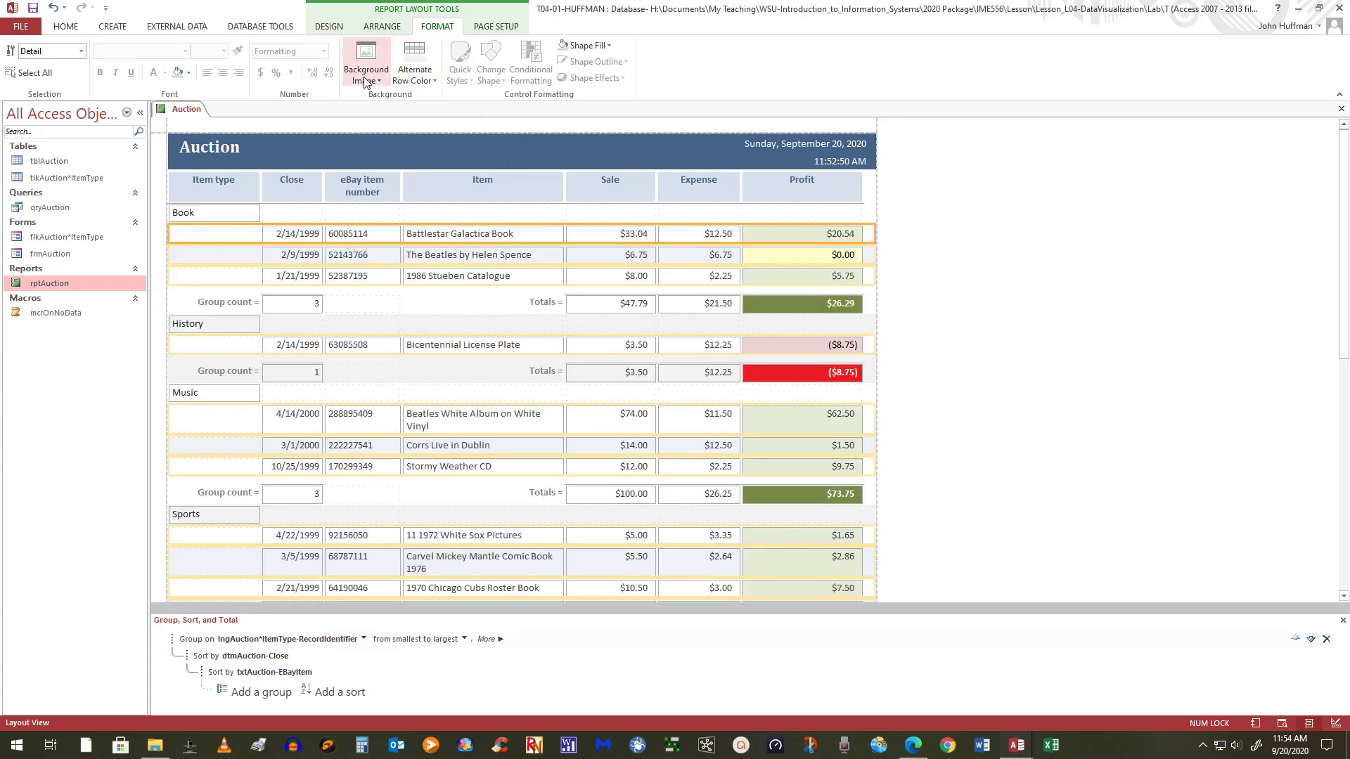
click(430, 83)
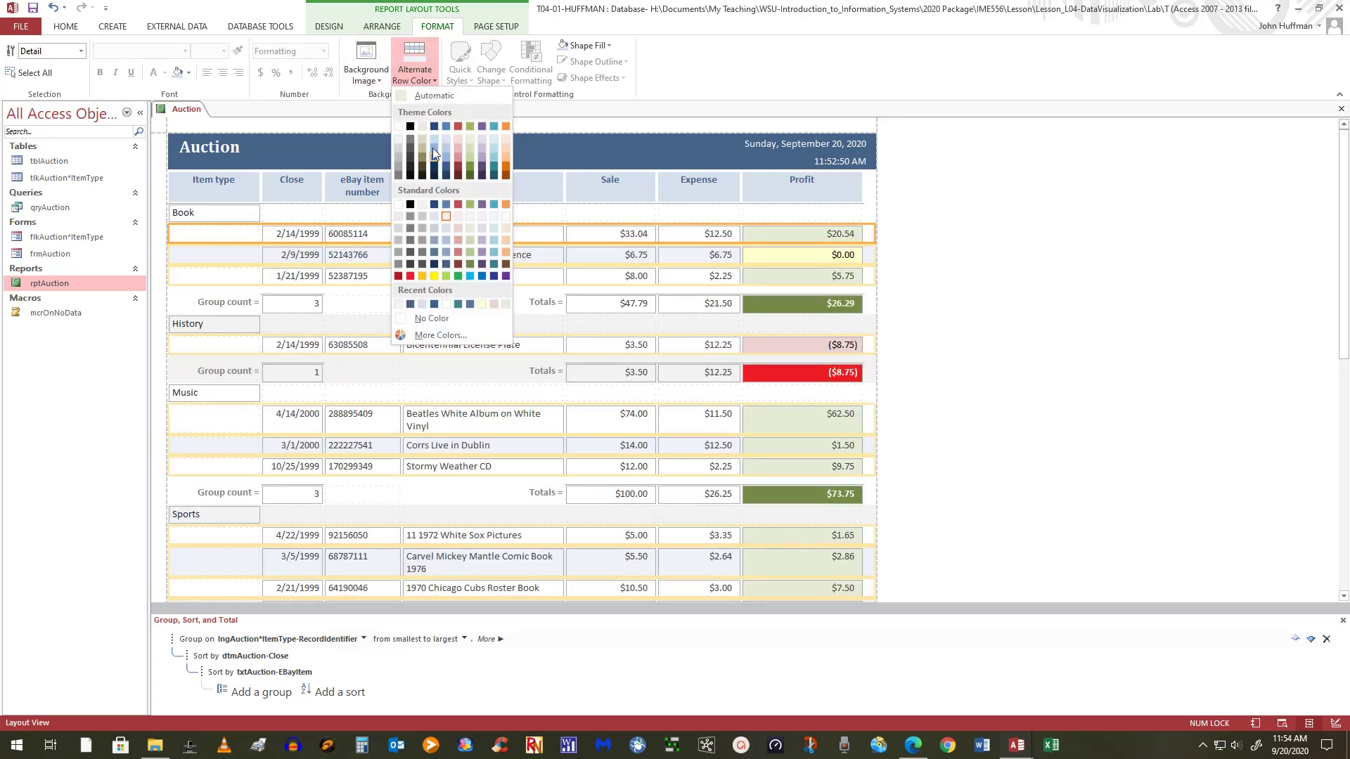
click(431, 217)
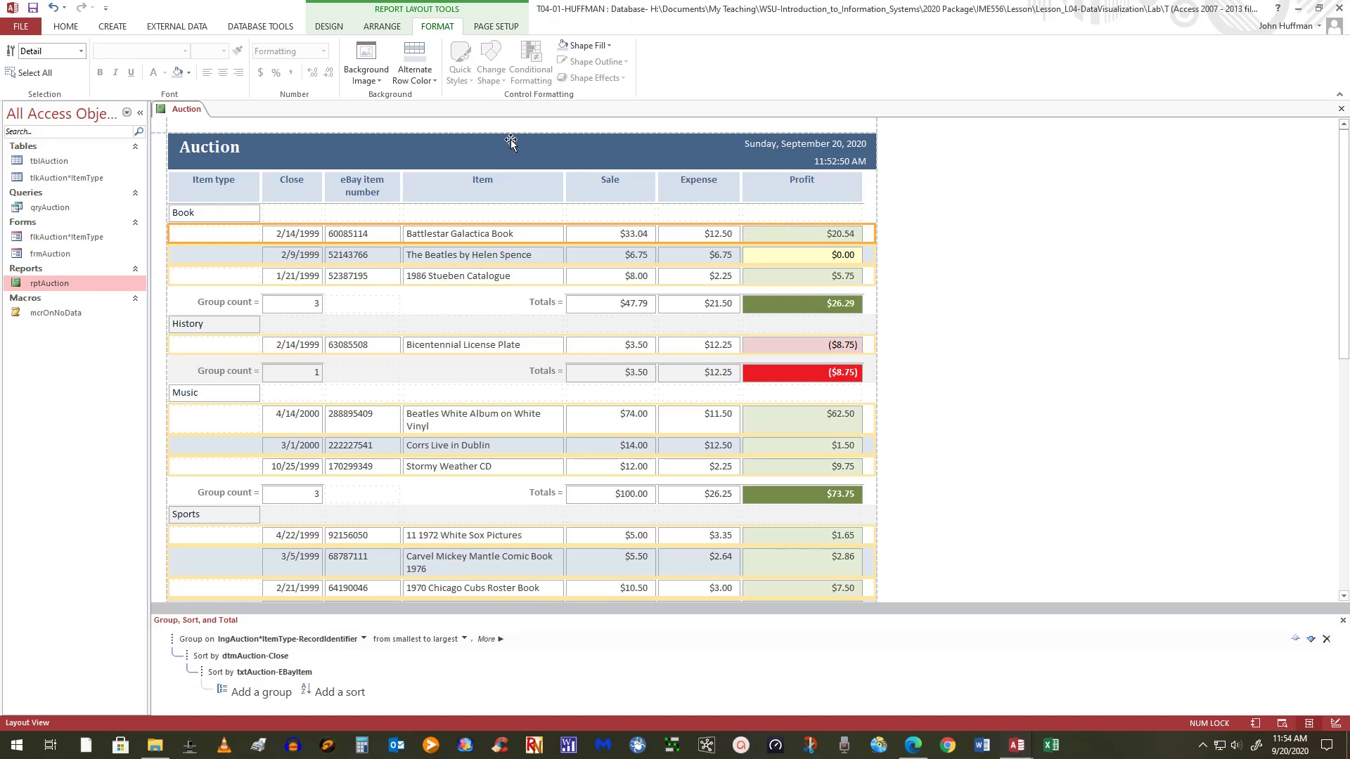
Step: Fill the report's detail section background with a light blue-gray, after trying one shade darker
click(205, 239)
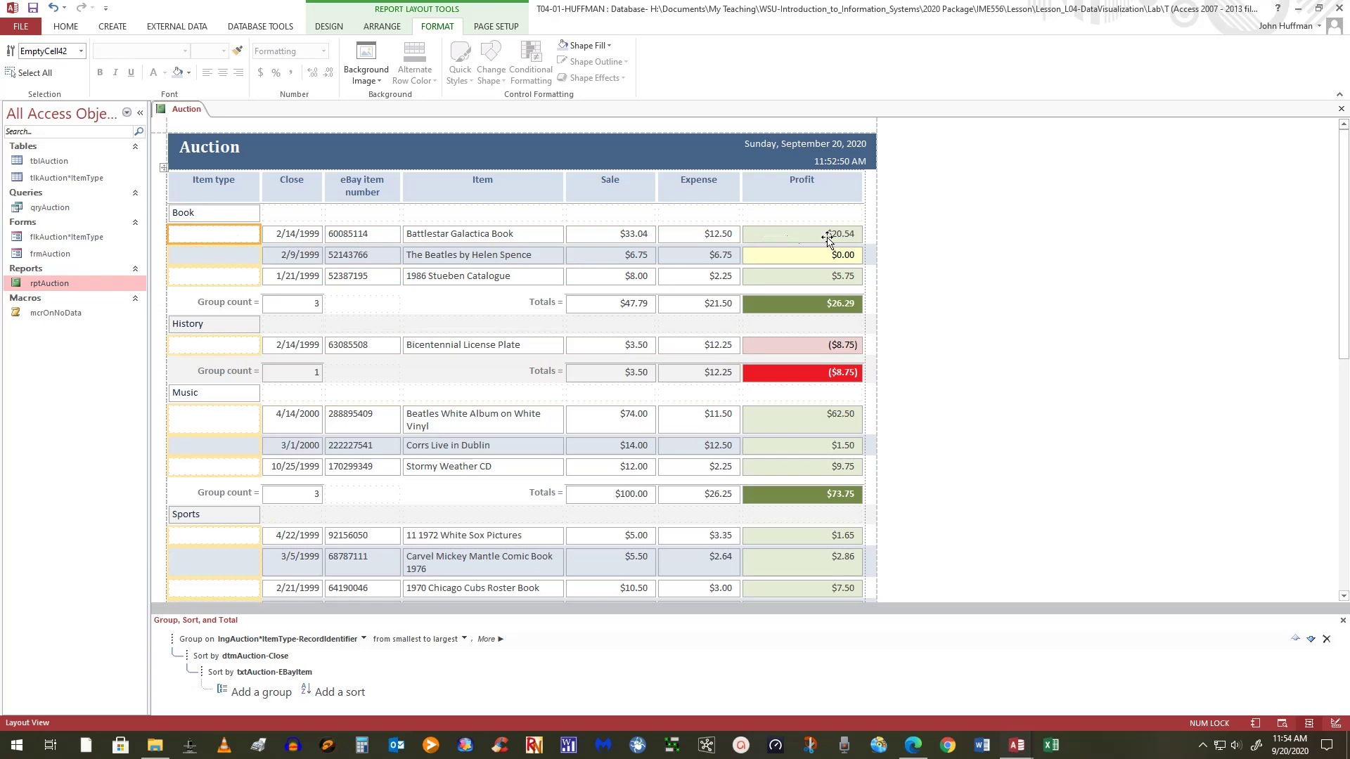
click(875, 239)
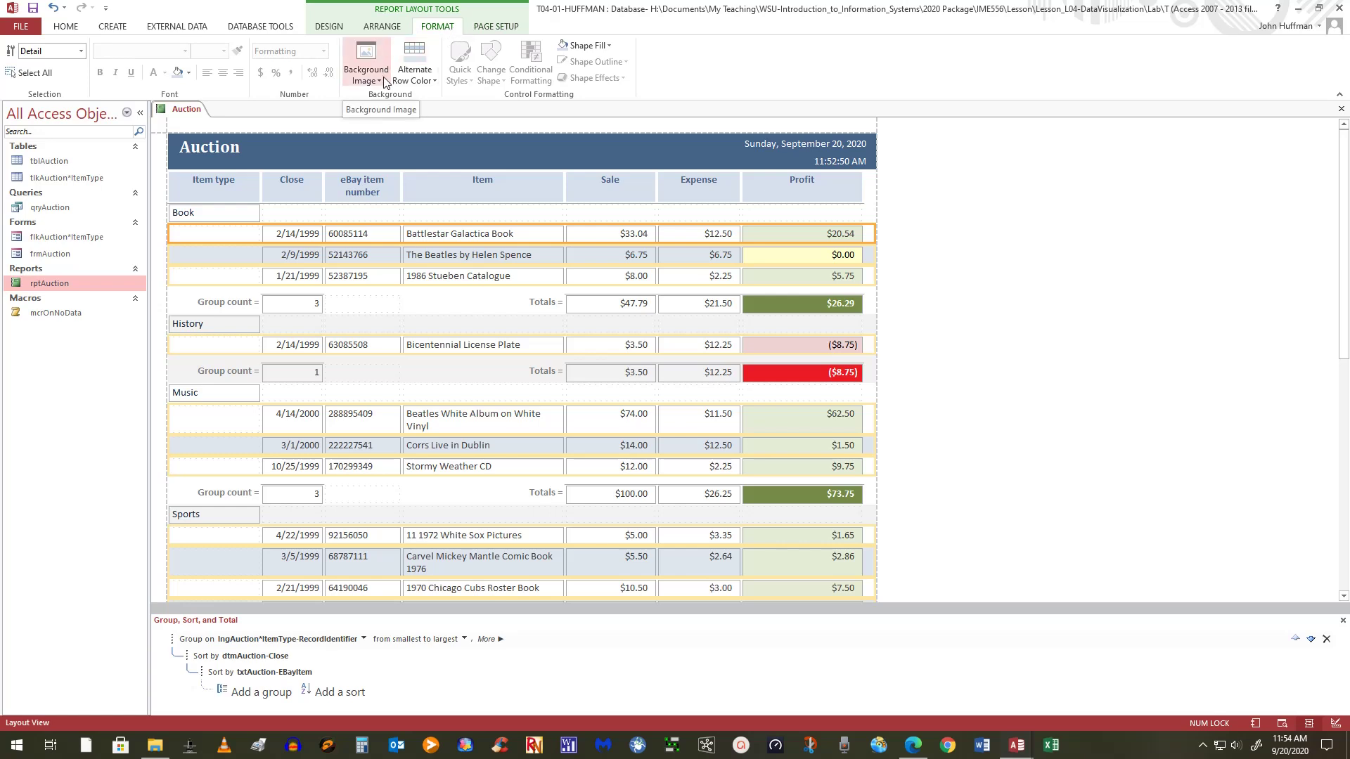
click(190, 73)
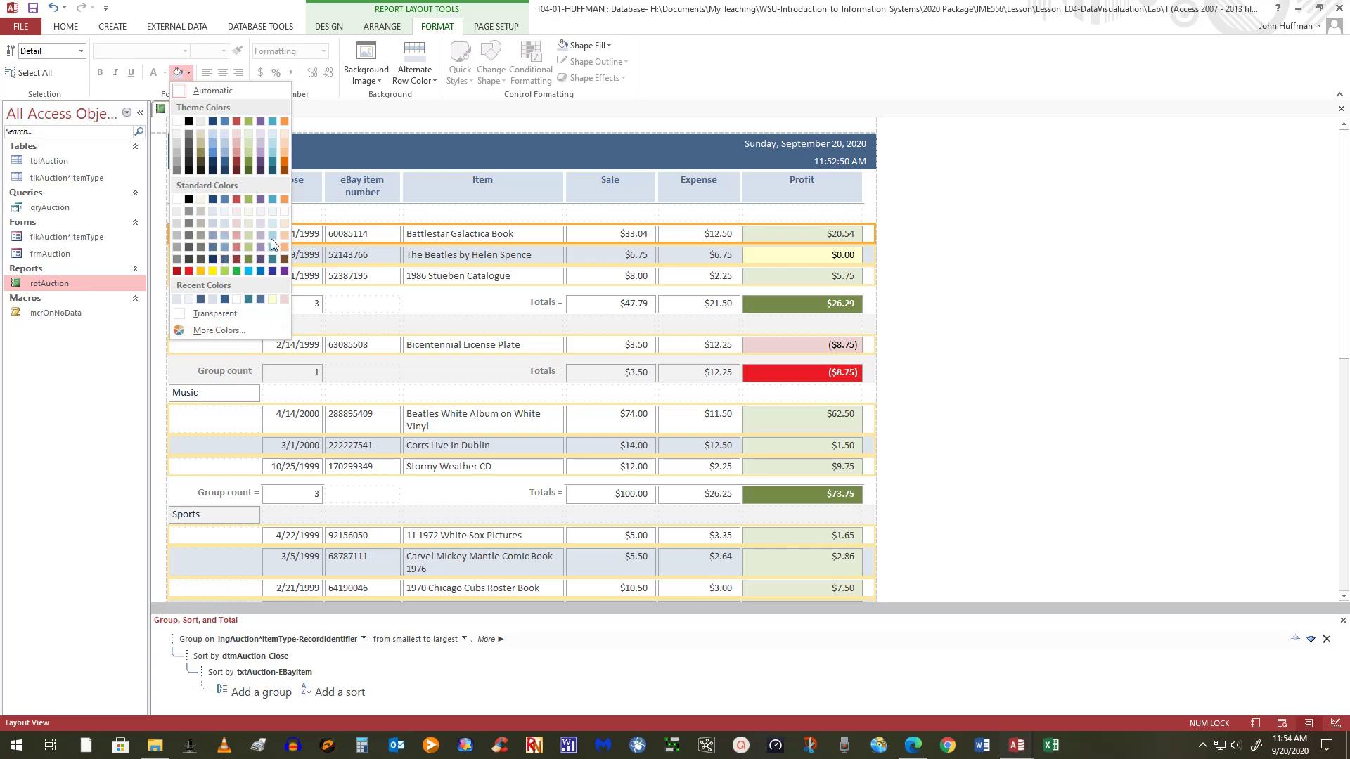
click(208, 222)
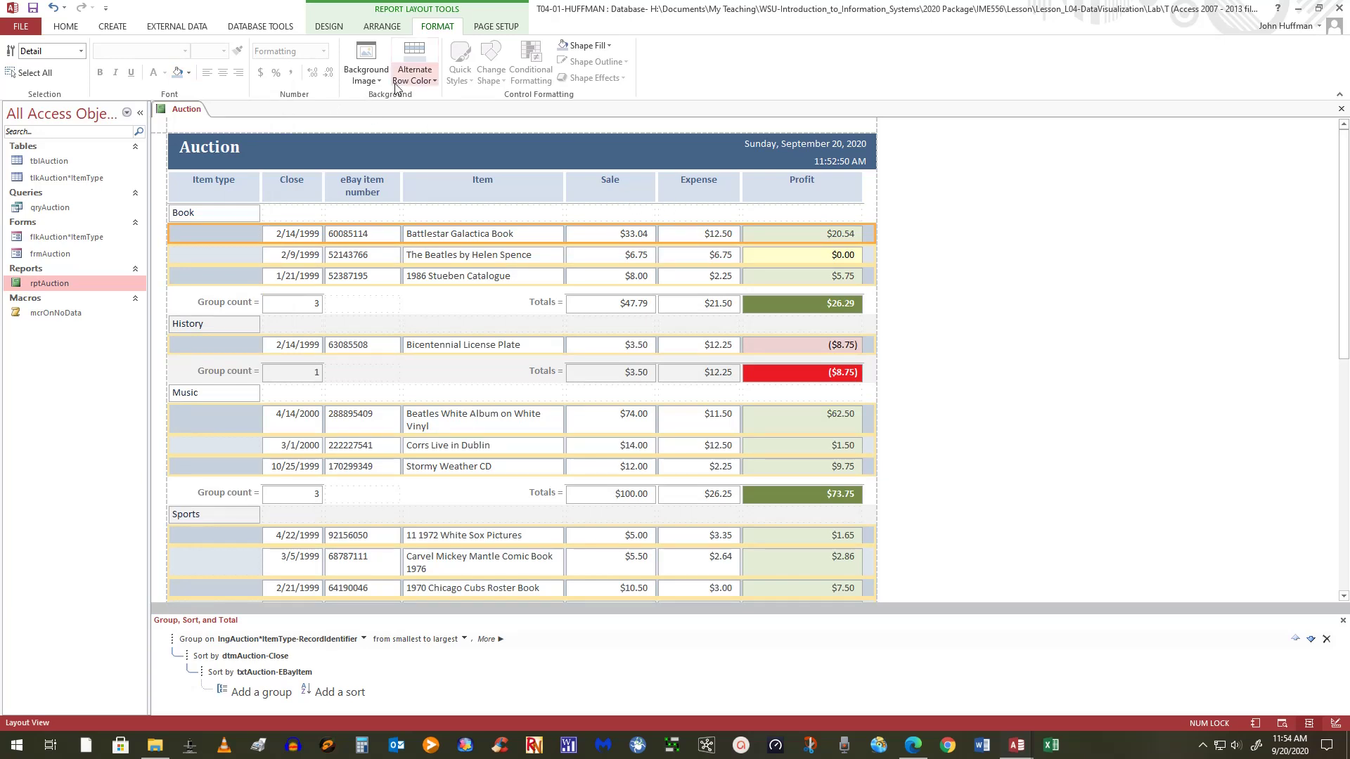
click(188, 72)
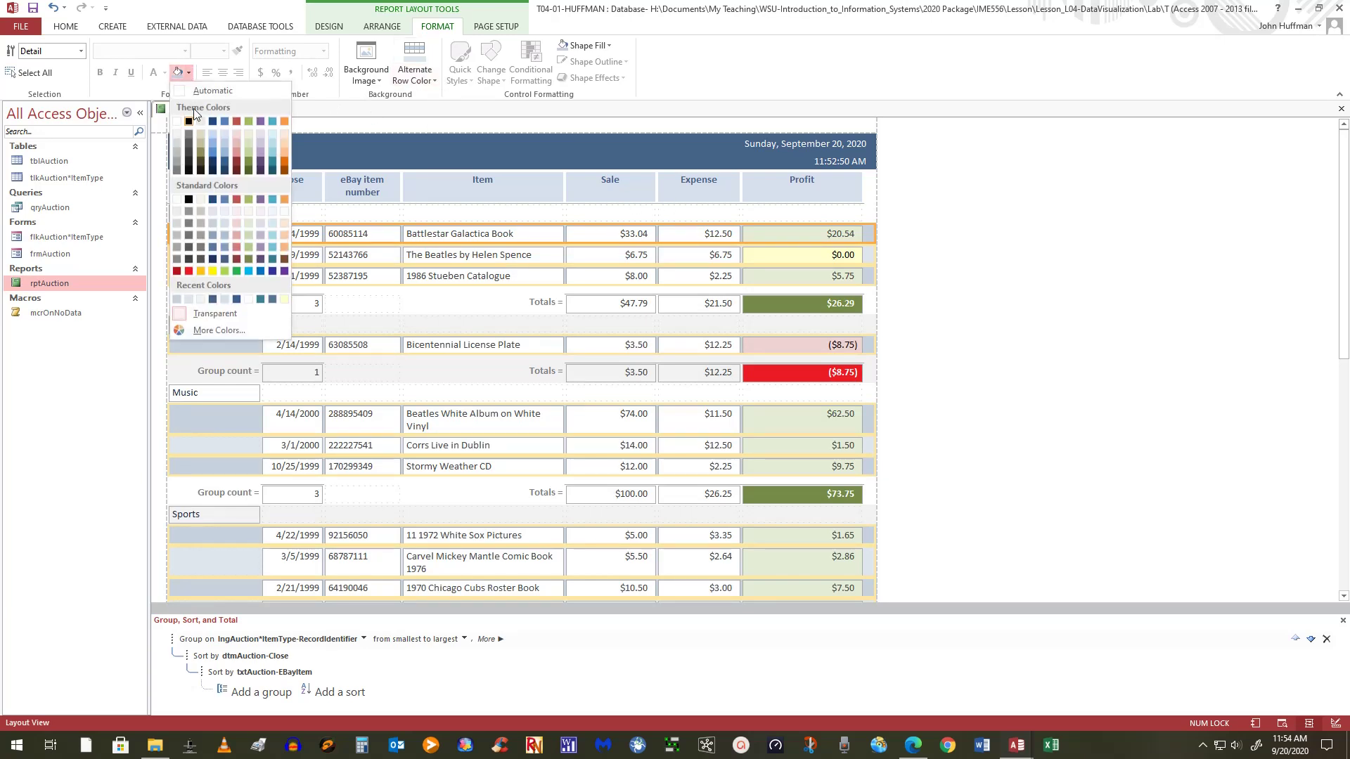
click(212, 212)
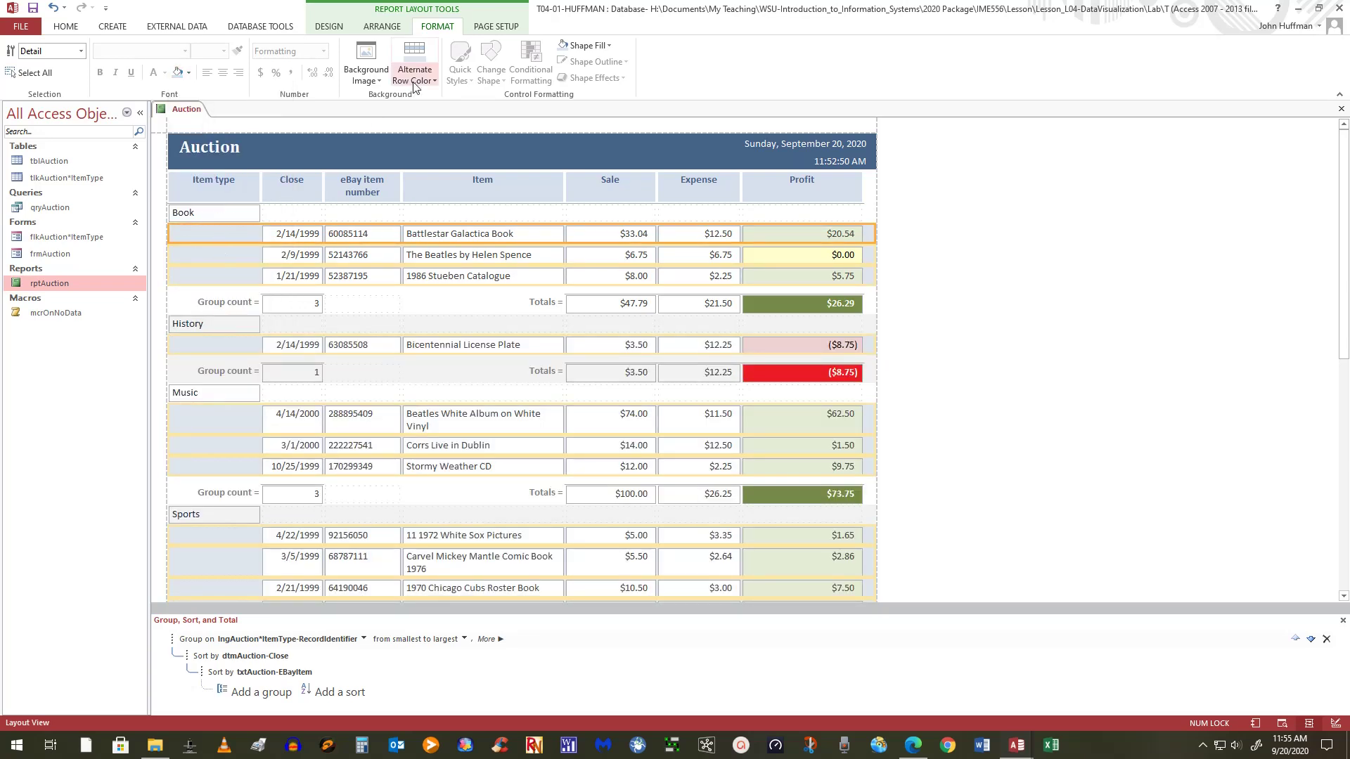
Step: Set the detail section's alternate row color to a blue-gray one shade darker than its background
click(436, 82)
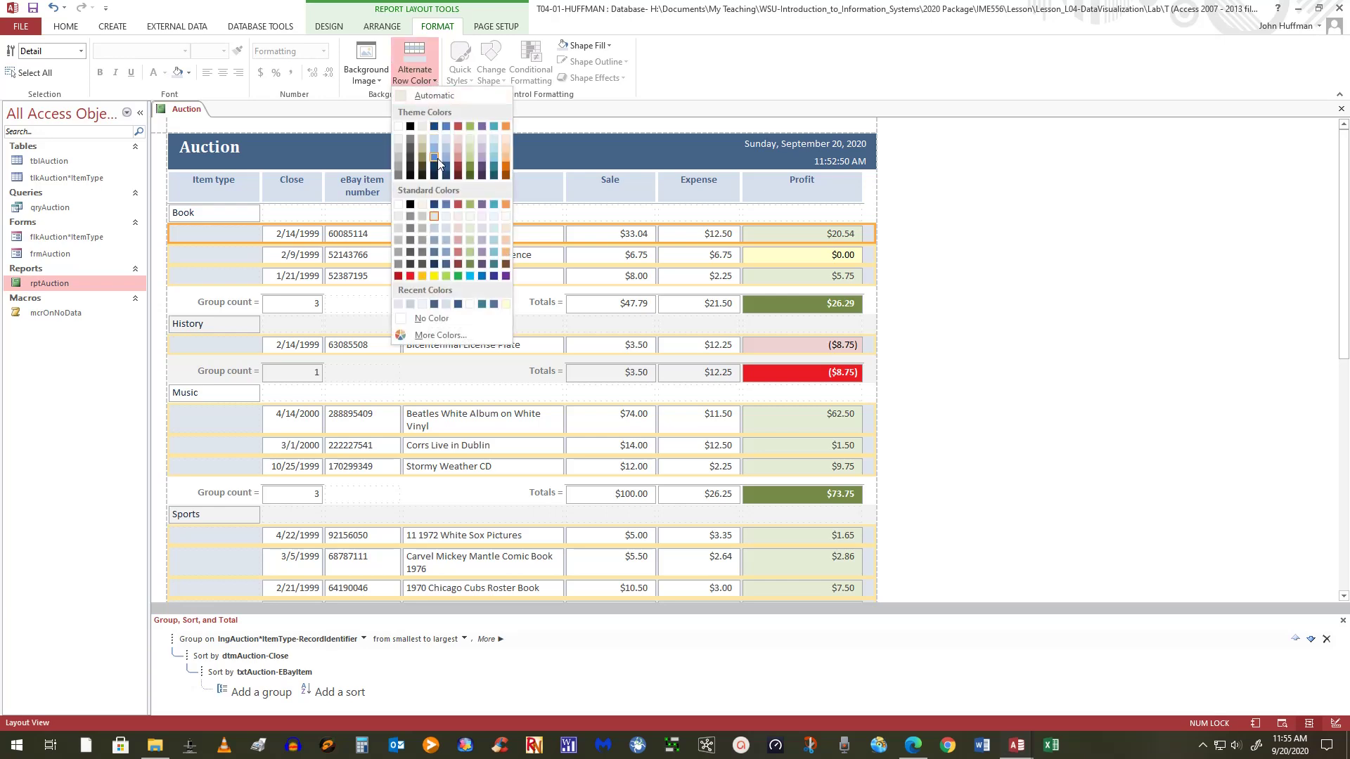
click(433, 227)
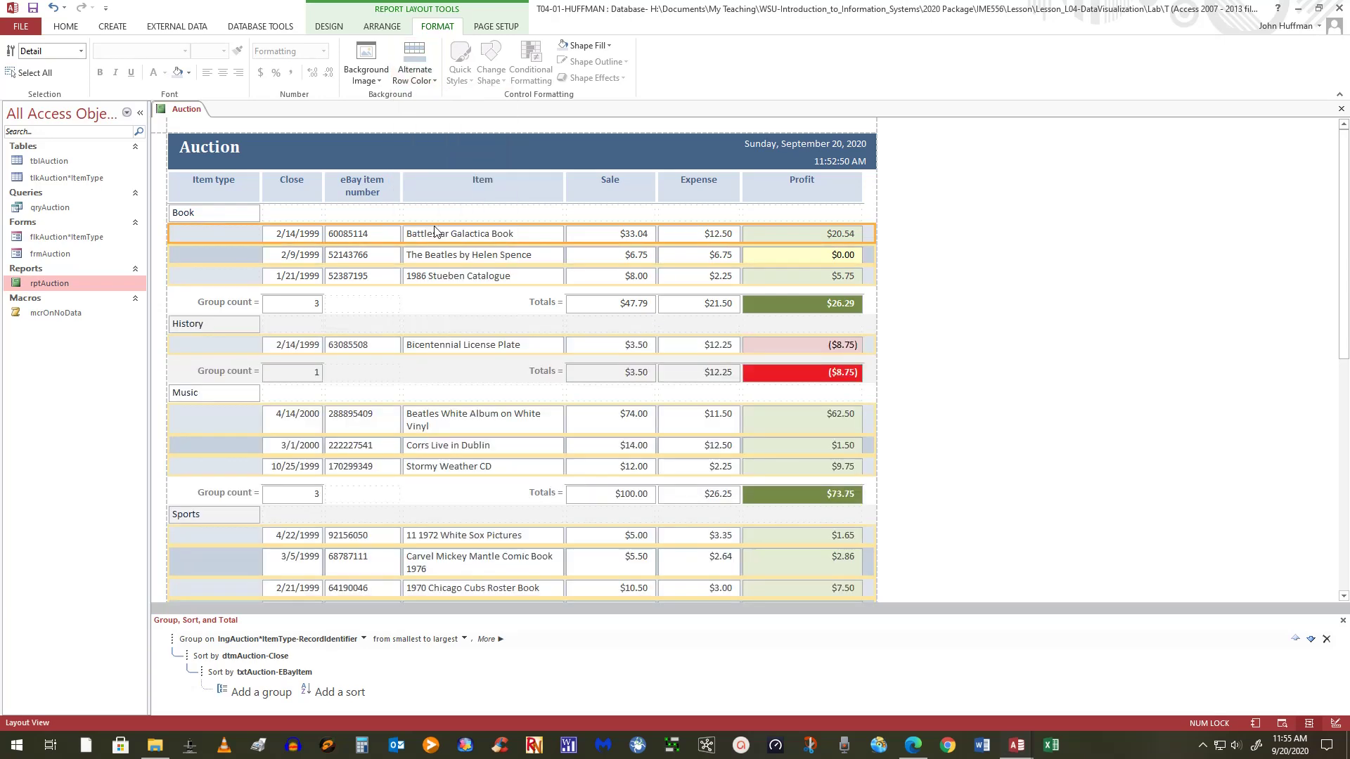
click(885, 258)
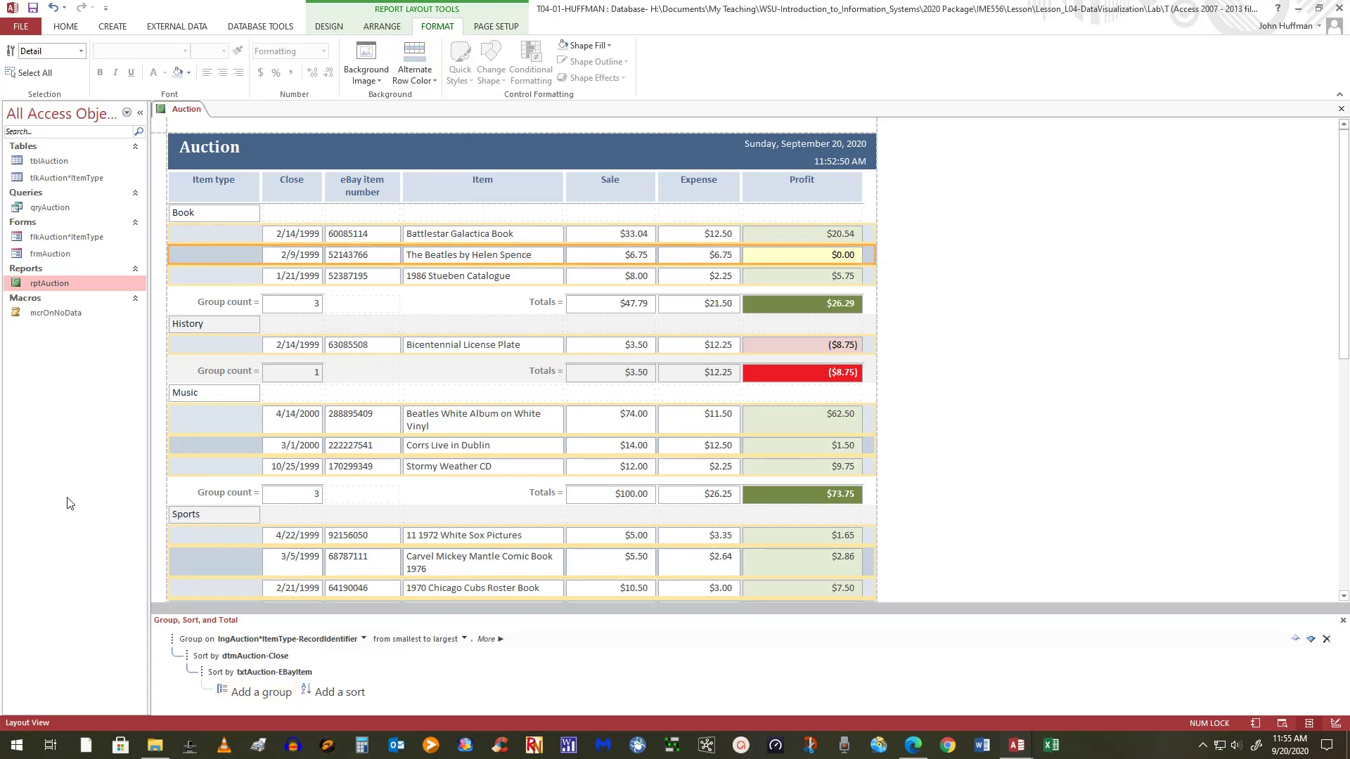
click(1011, 417)
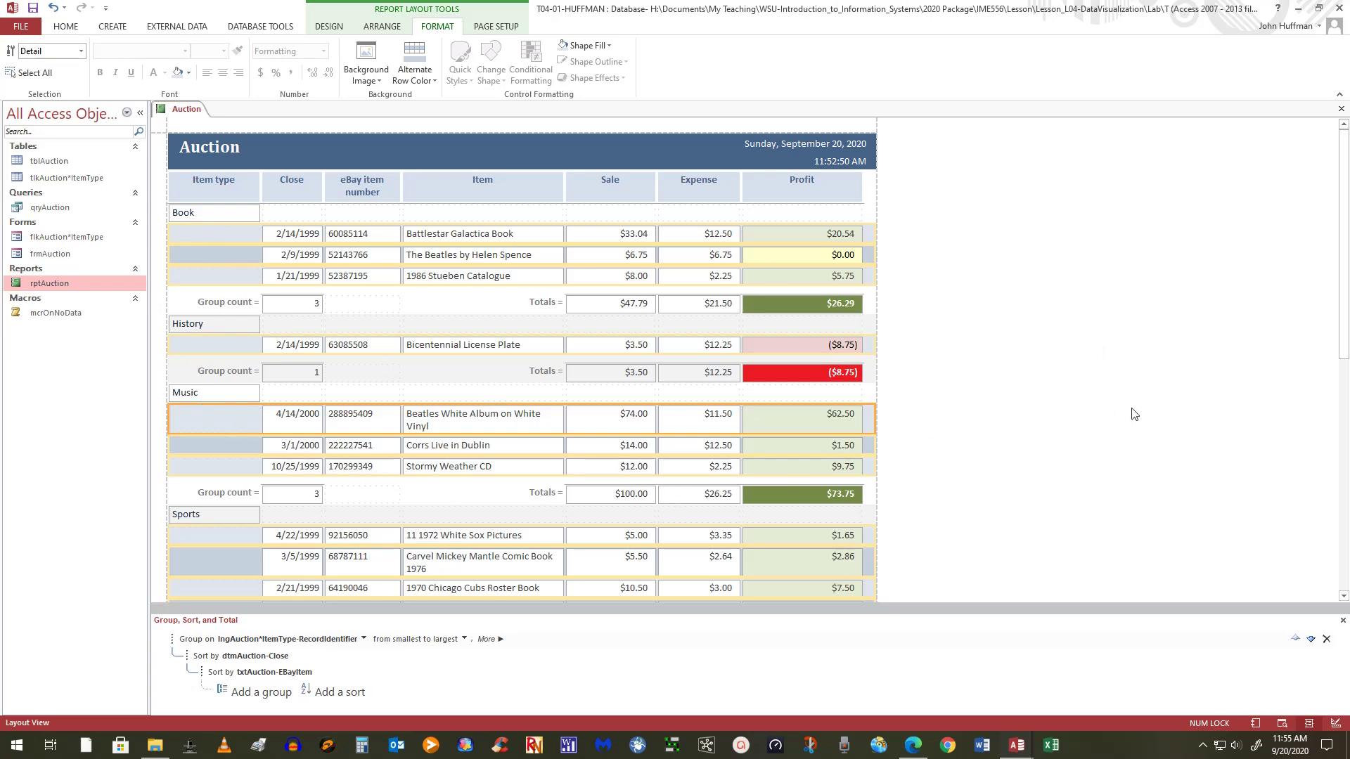
Step: Check the row shading of the Auction report in Report View, then return to Layout View
click(66, 27)
click(17, 74)
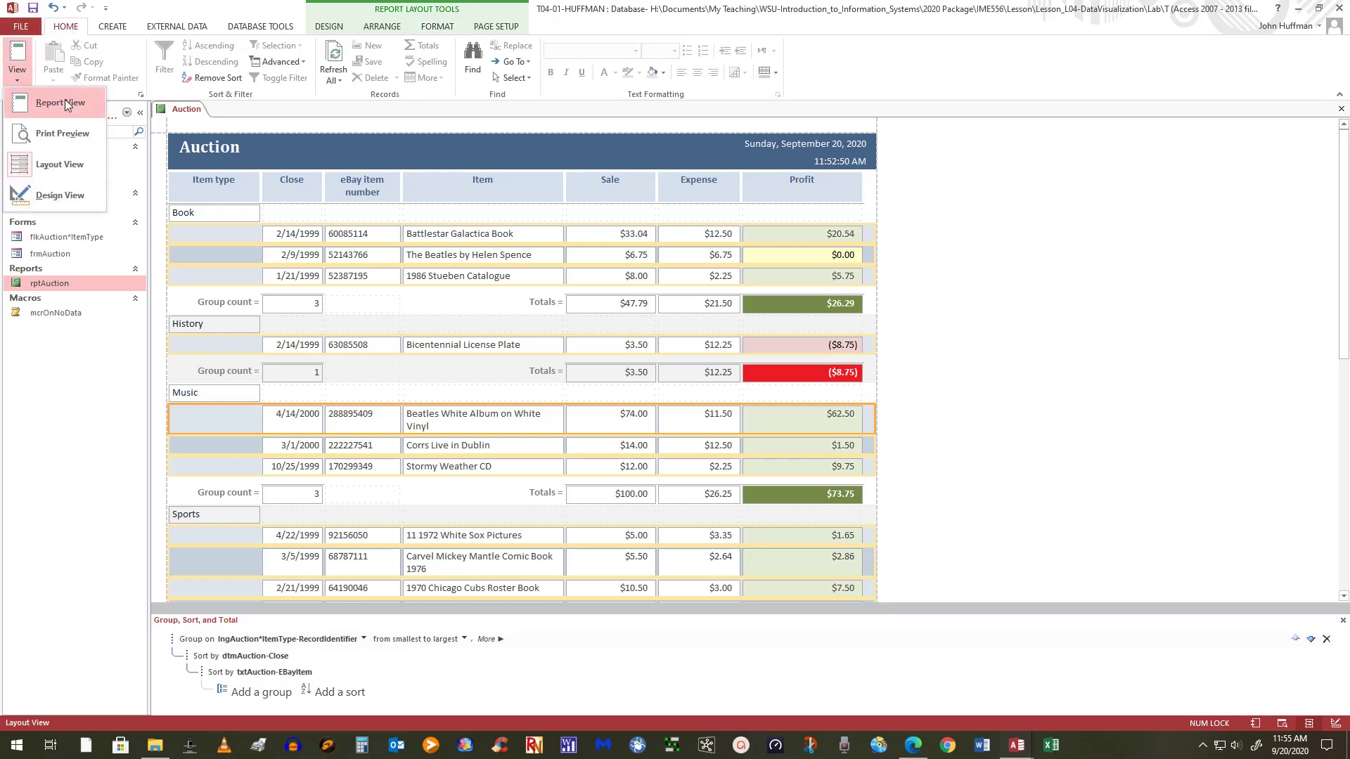
click(64, 99)
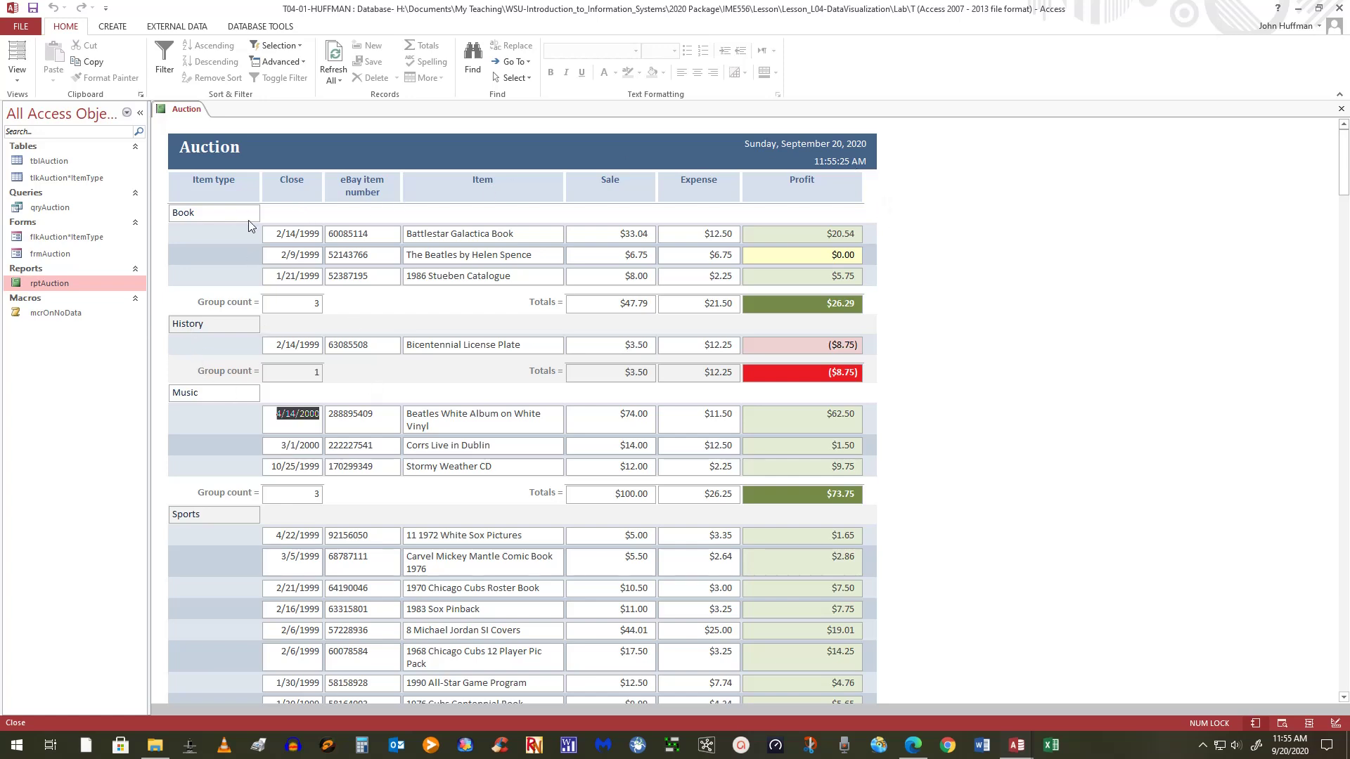
click(25, 77)
click(60, 168)
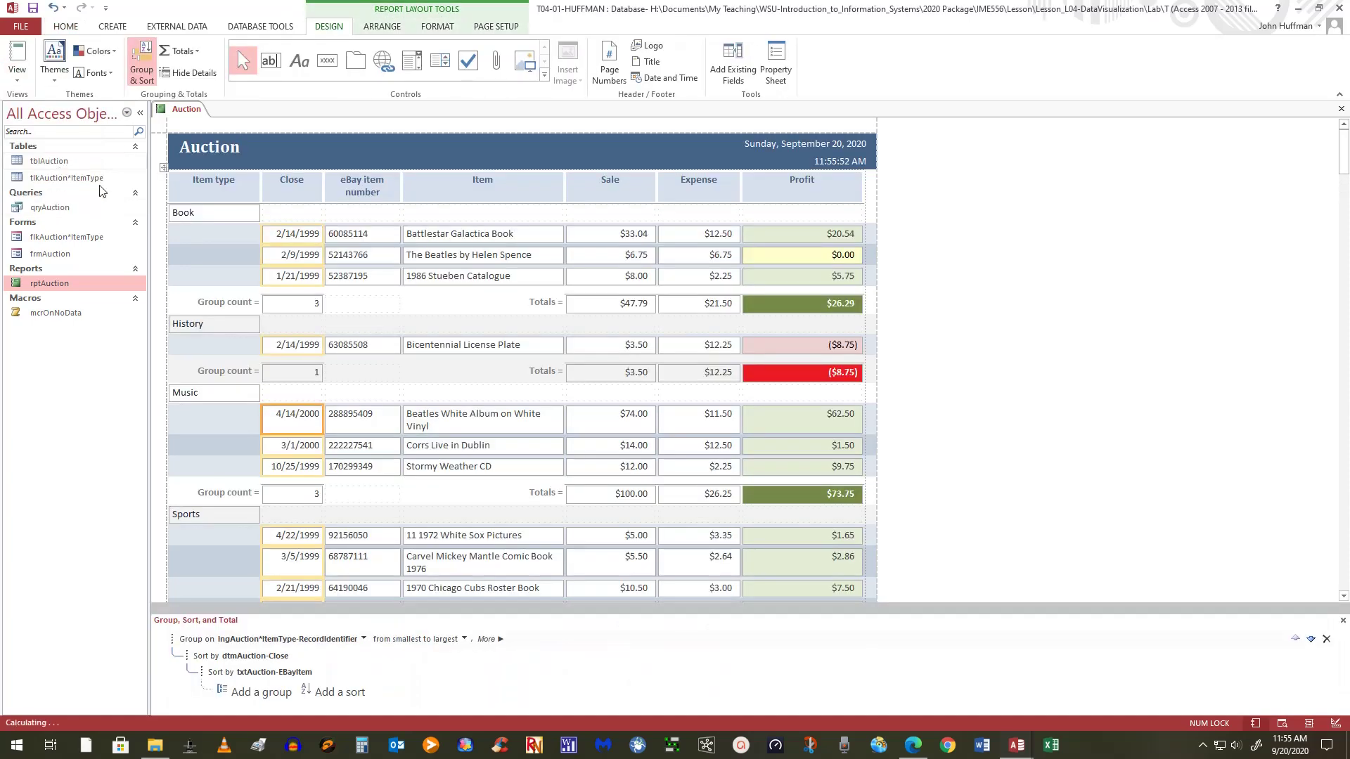
Step: Fill the item type group header section, which holds the Book and Music headings, with medium blue
click(875, 218)
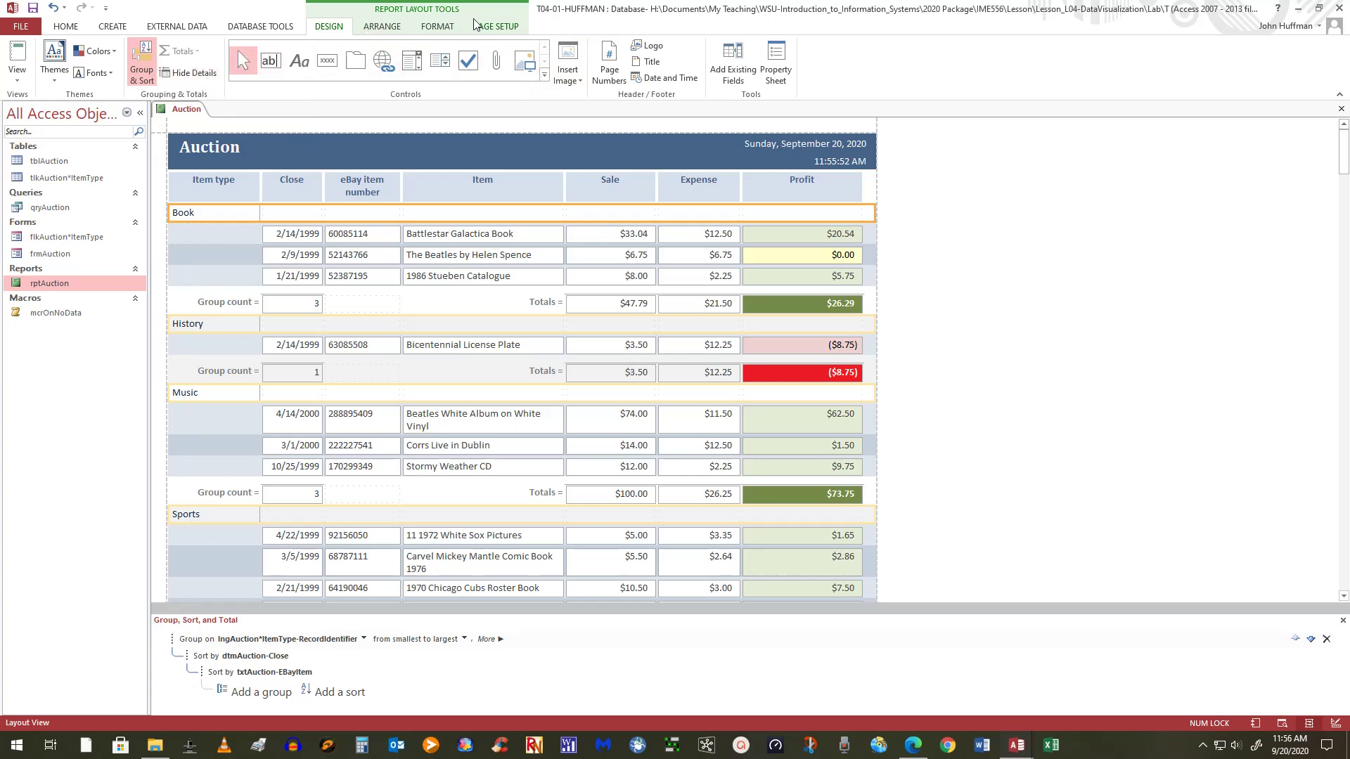
click(437, 28)
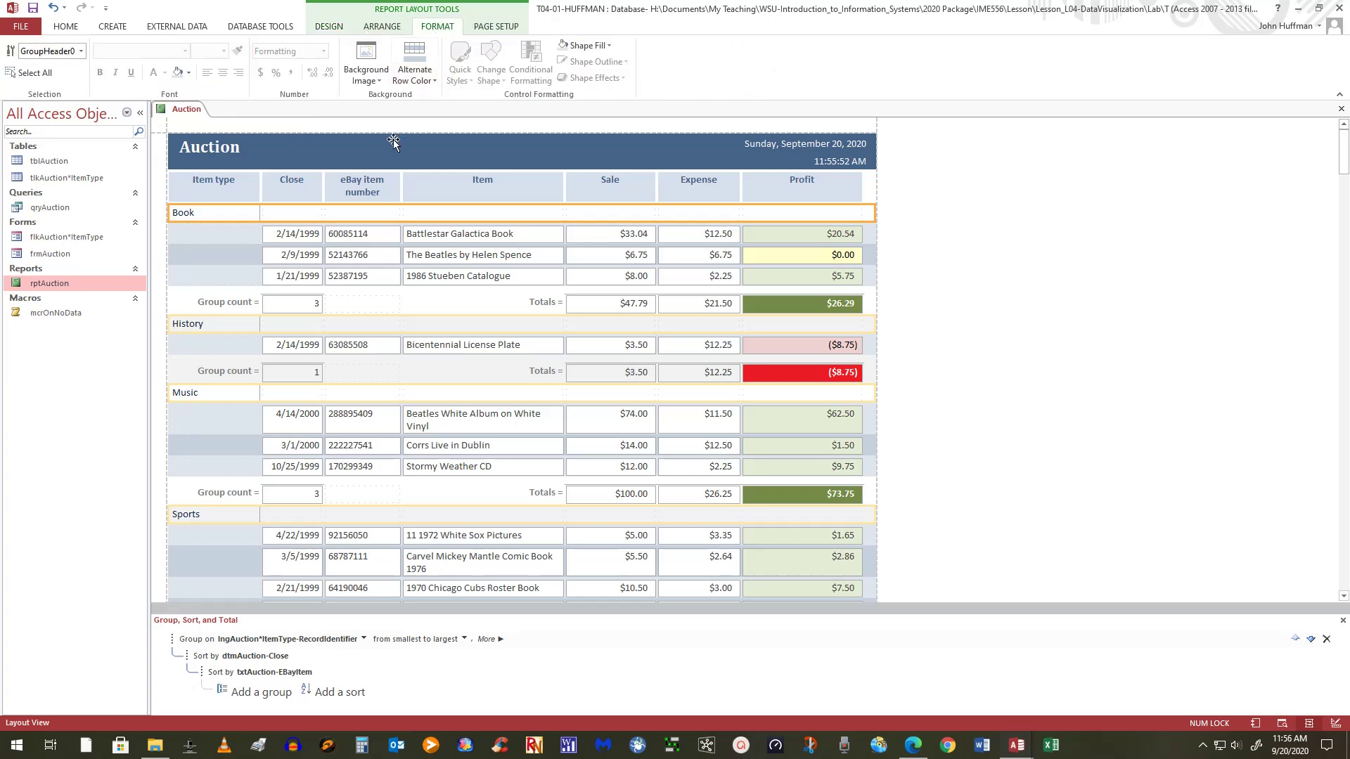
click(189, 73)
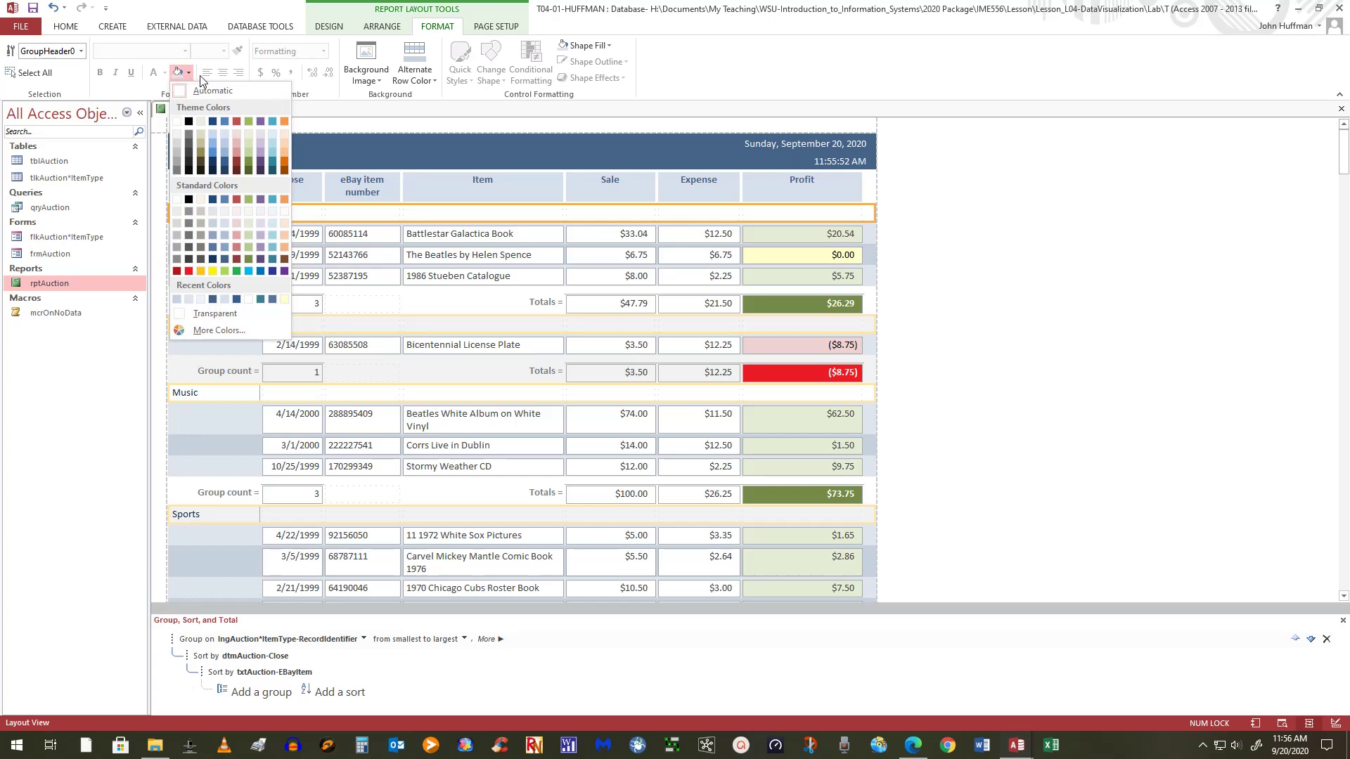
click(225, 248)
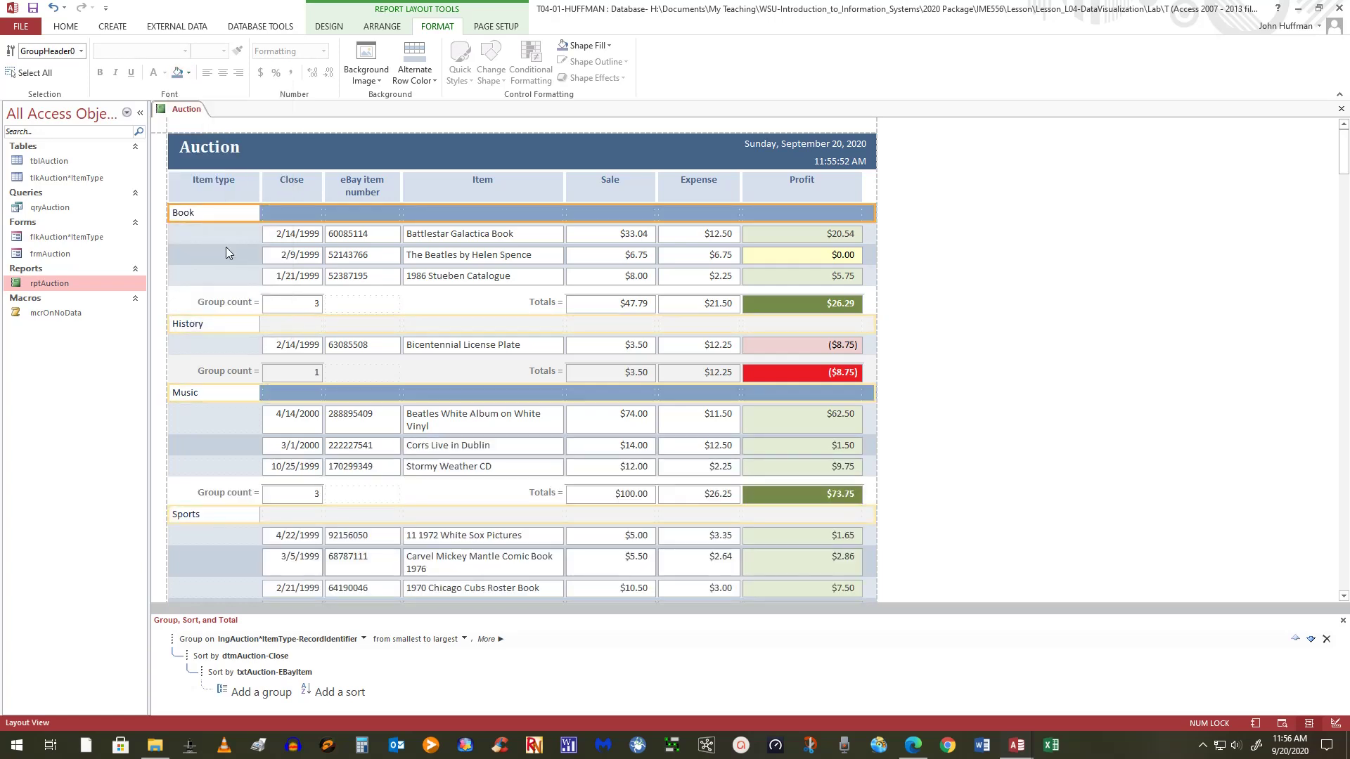
click(944, 184)
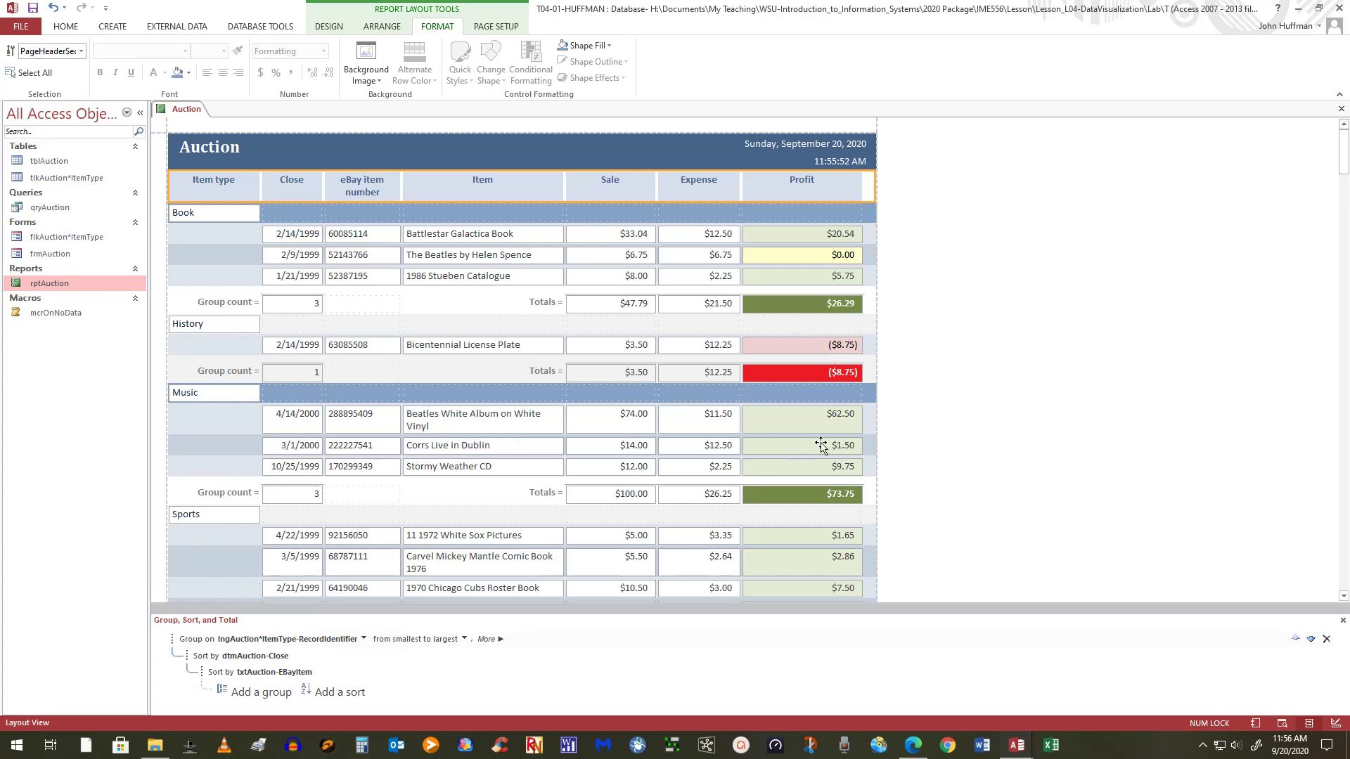
Step: Fill the item type group footer section, which holds the group counts and totals, with medium blue
click(871, 304)
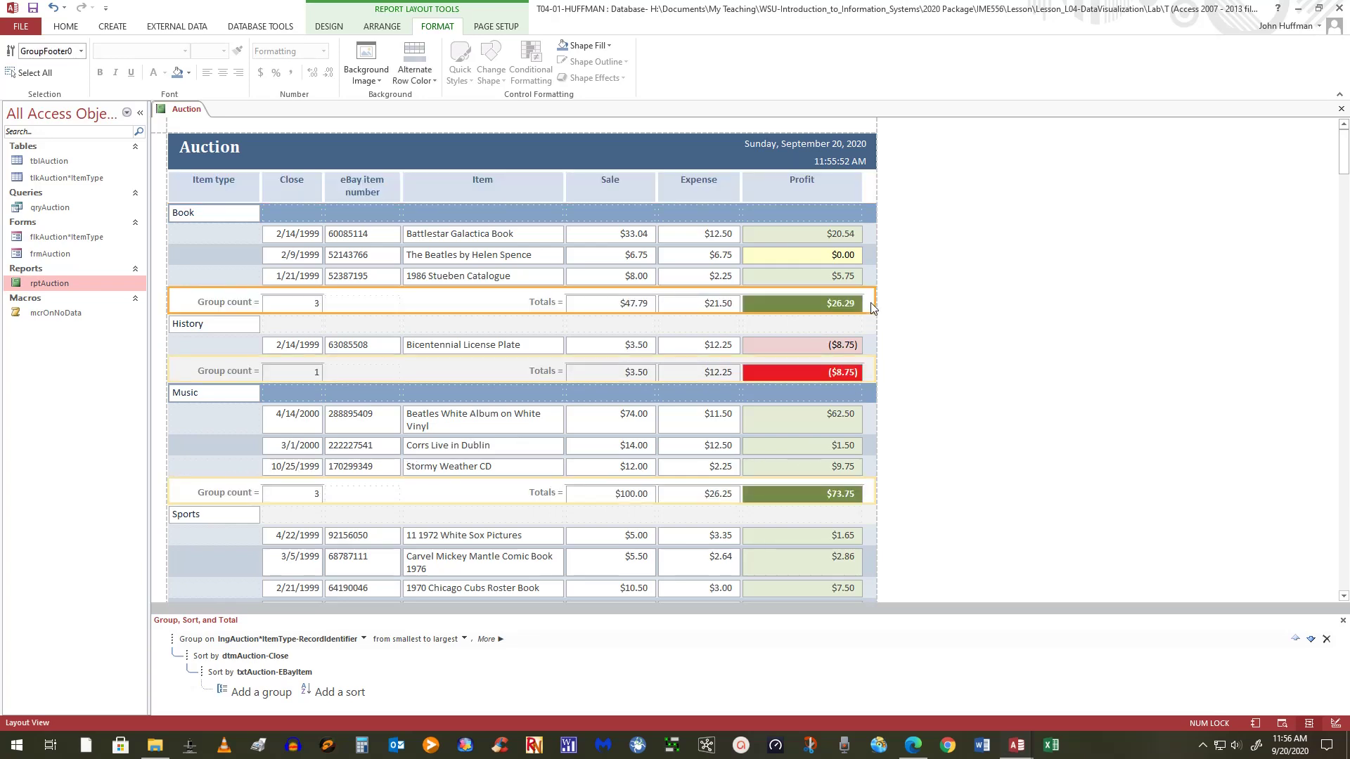
click(177, 72)
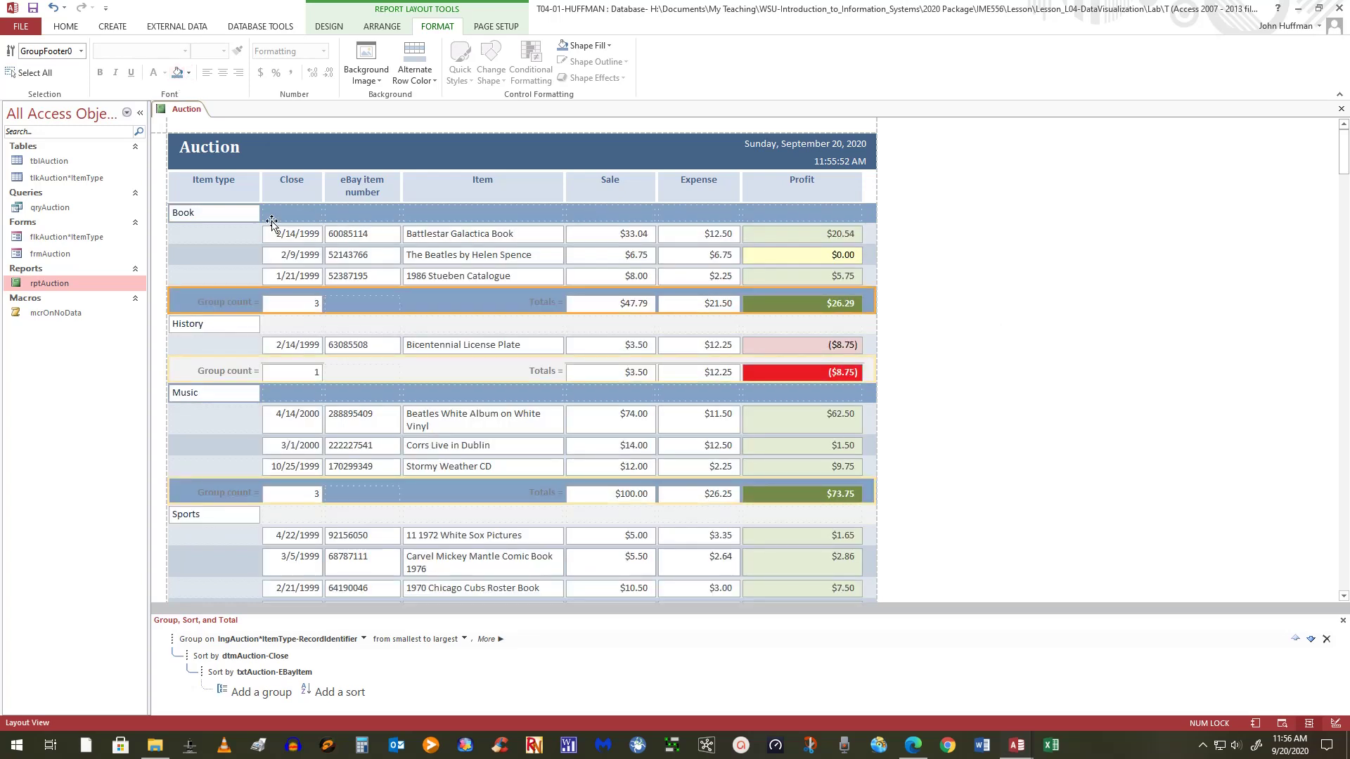
click(870, 276)
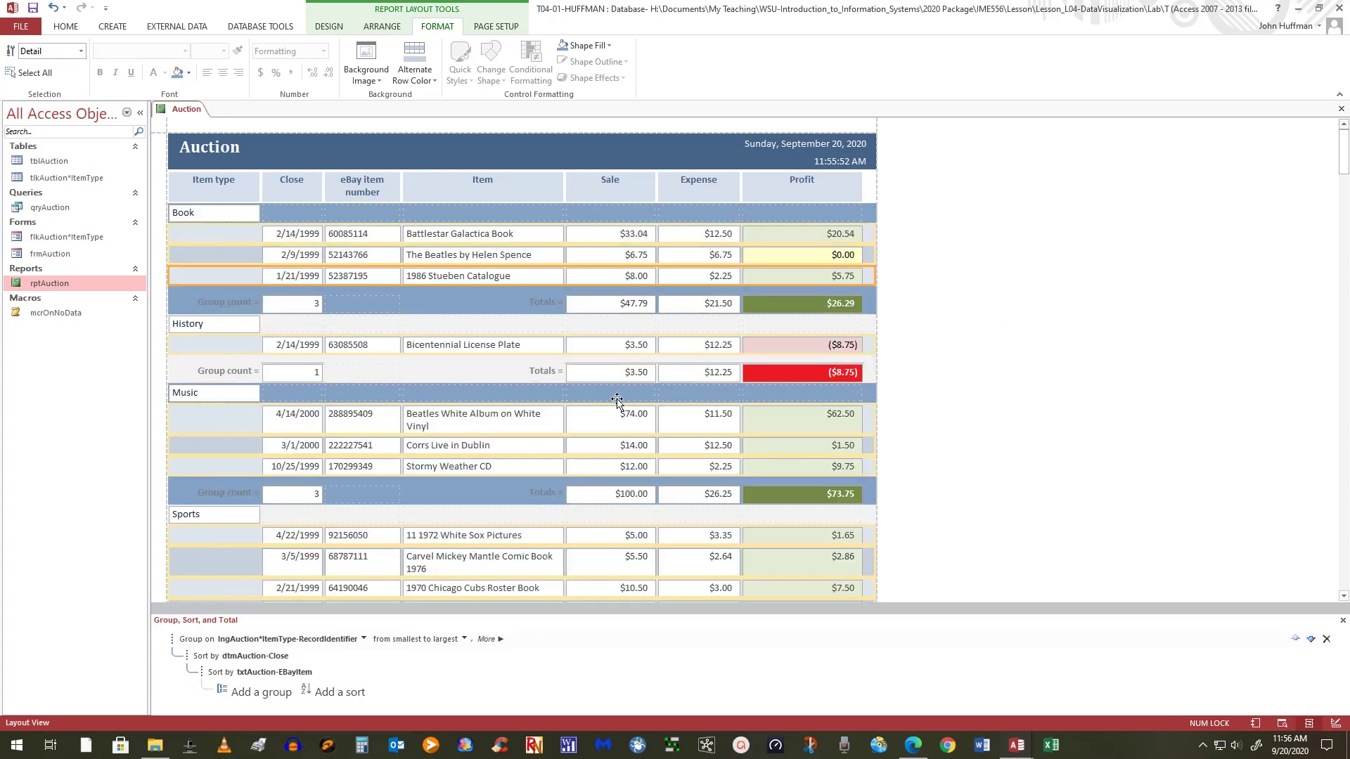
Step: Set the font color of the "Group count =" and "Totals =" labels in the group footer to dark blue
click(534, 309)
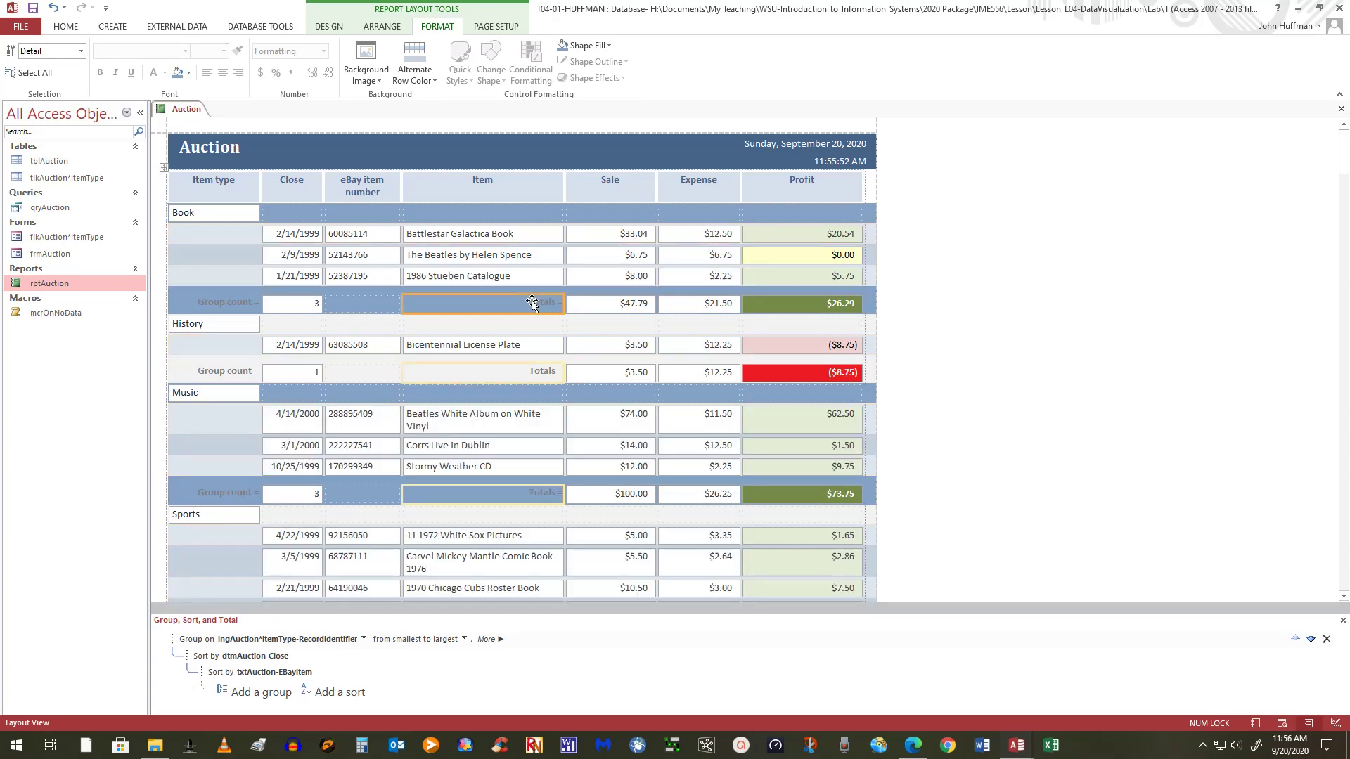
ctrl+click(214, 304)
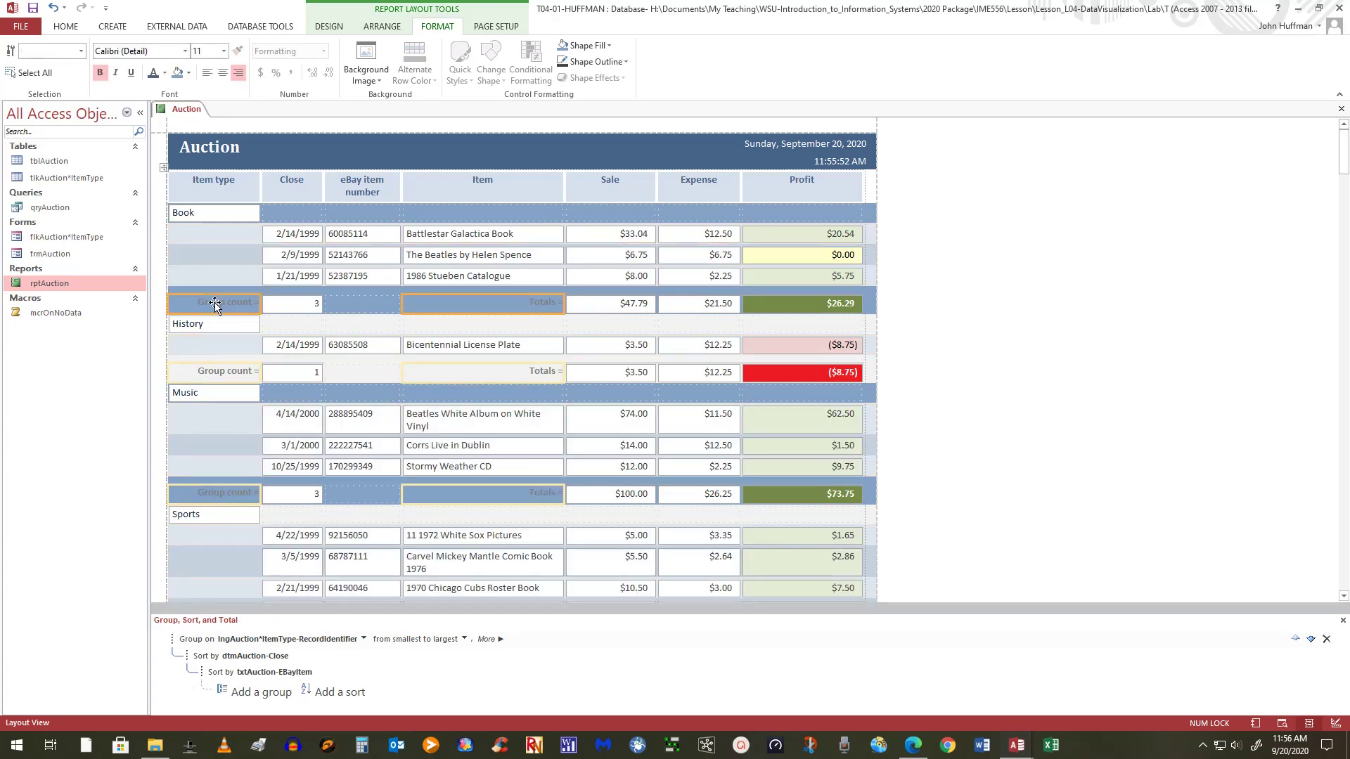
click(150, 74)
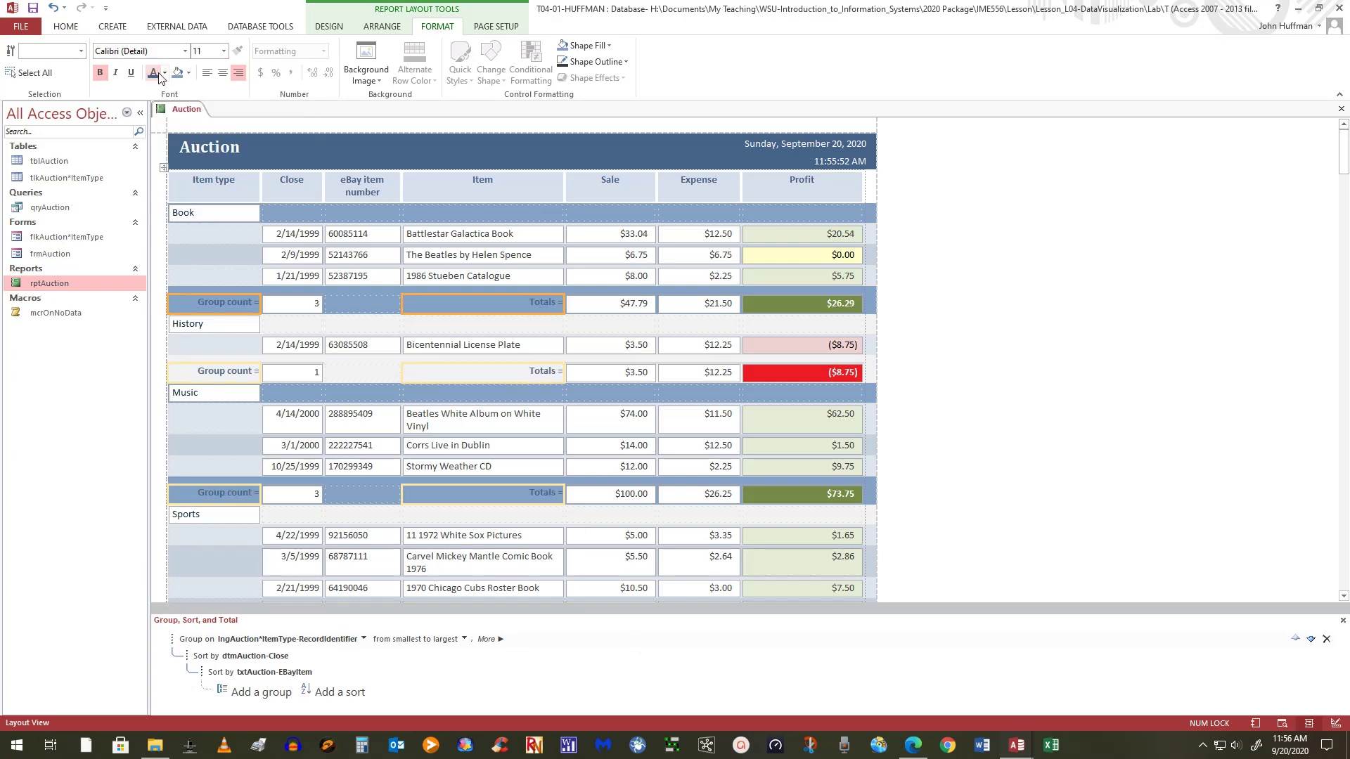
click(165, 72)
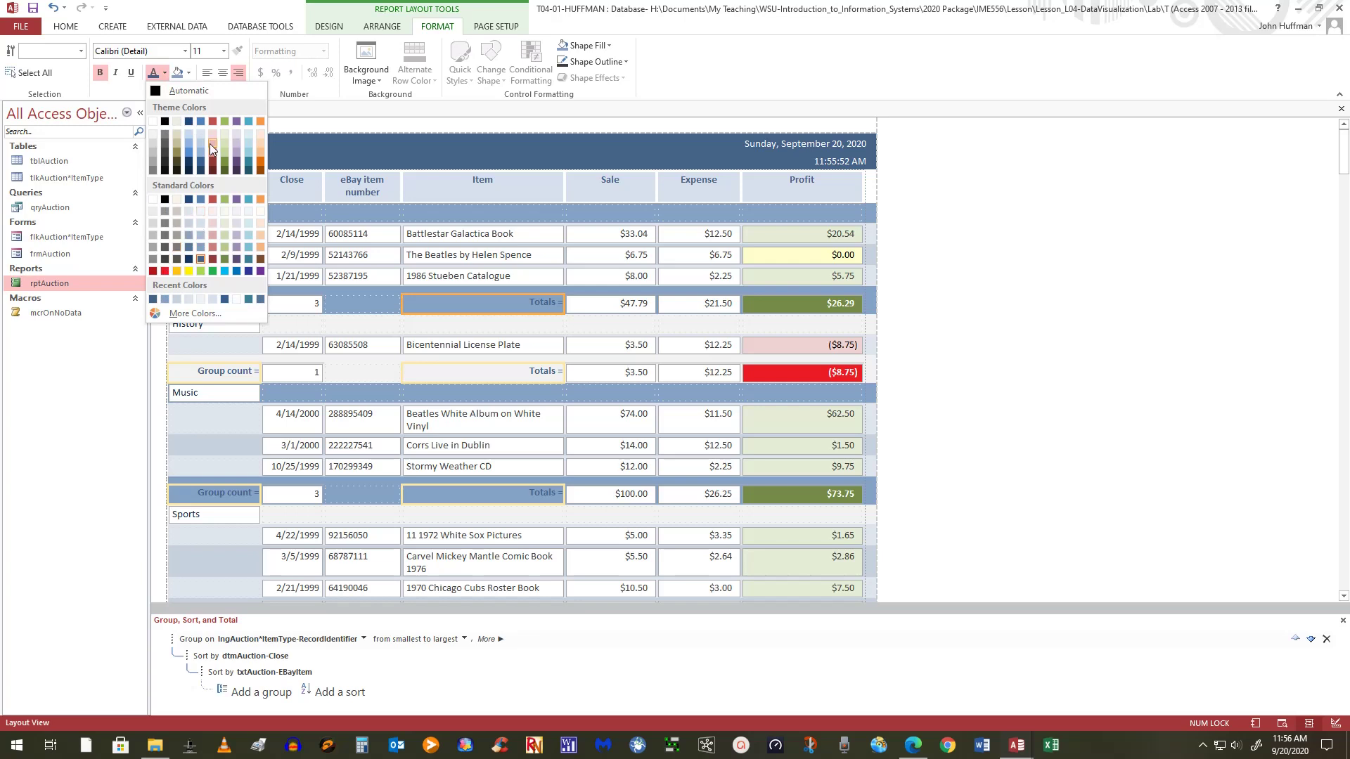
click(189, 201)
click(1173, 367)
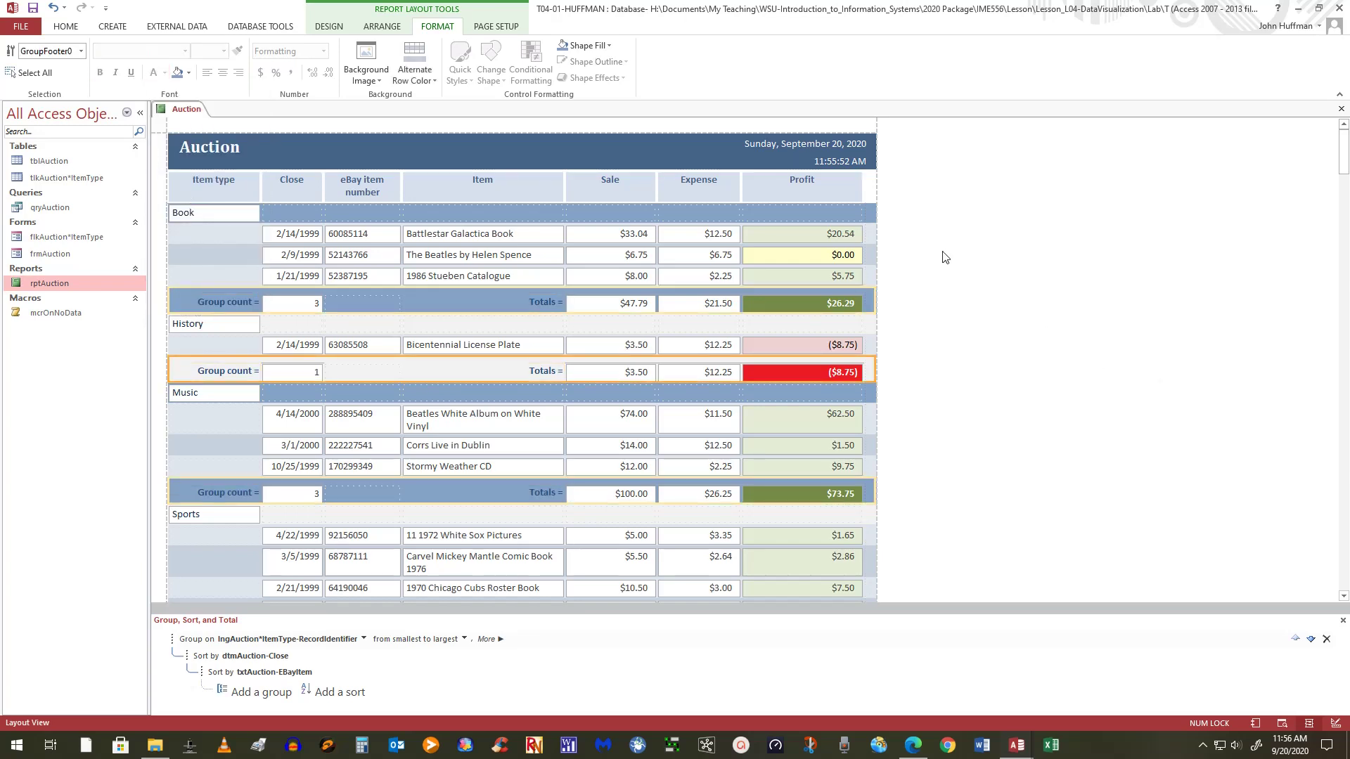
click(998, 219)
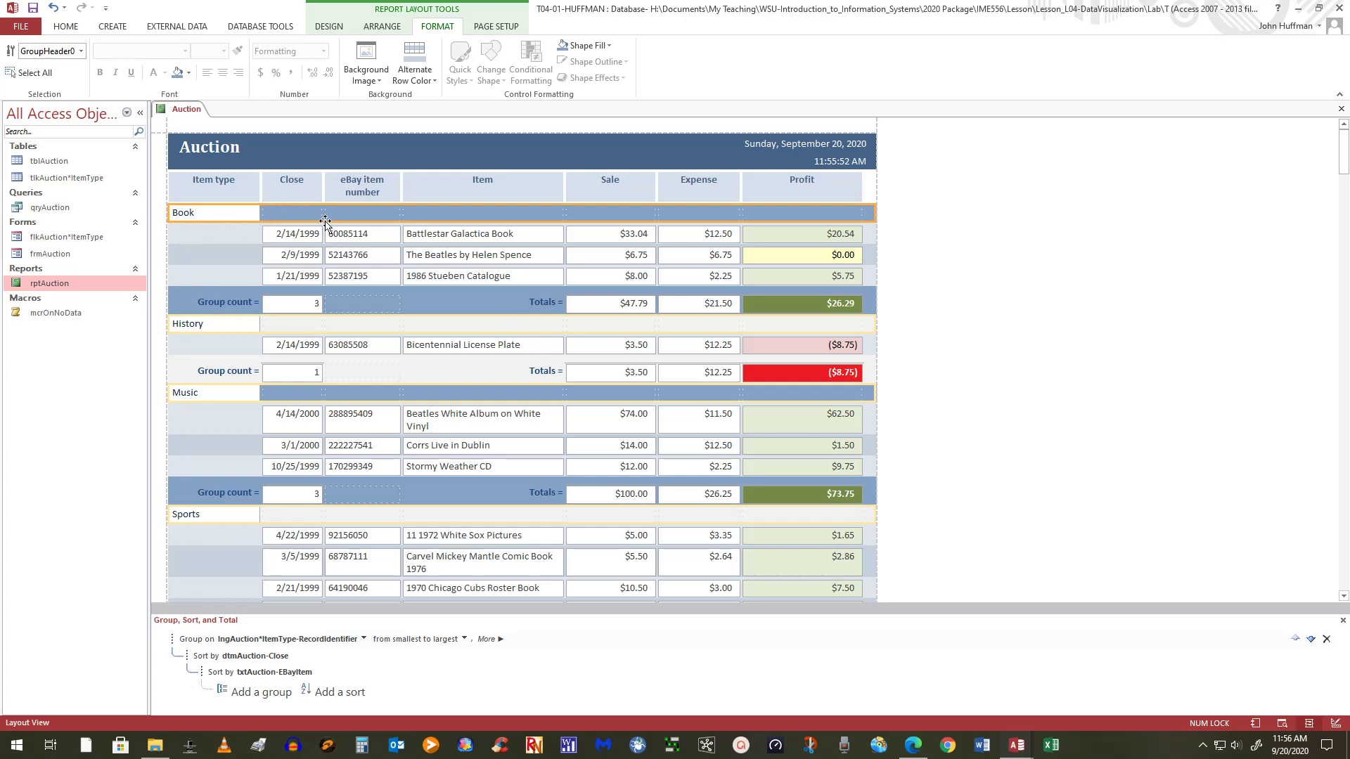
click(1147, 254)
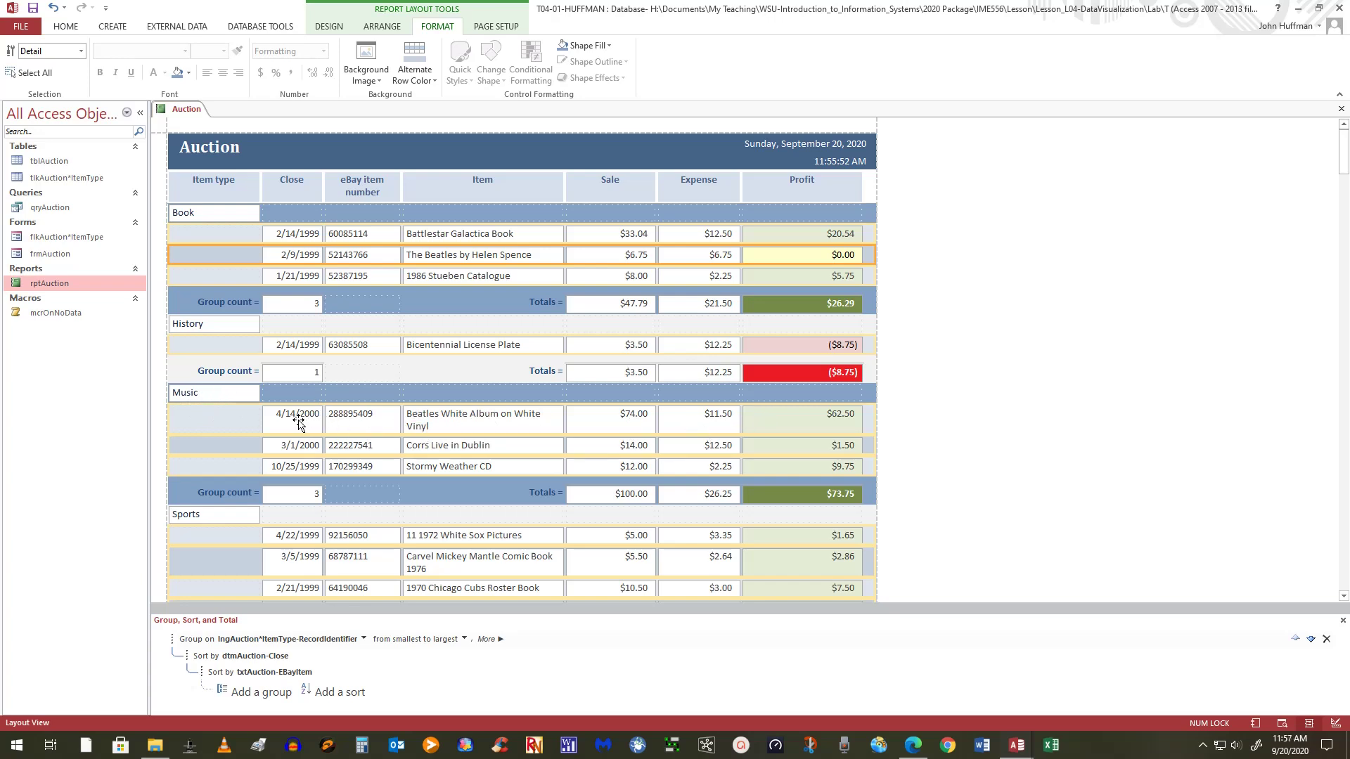
Step: Set the Back Style of the item type combo box in the group header to Transparent
click(243, 392)
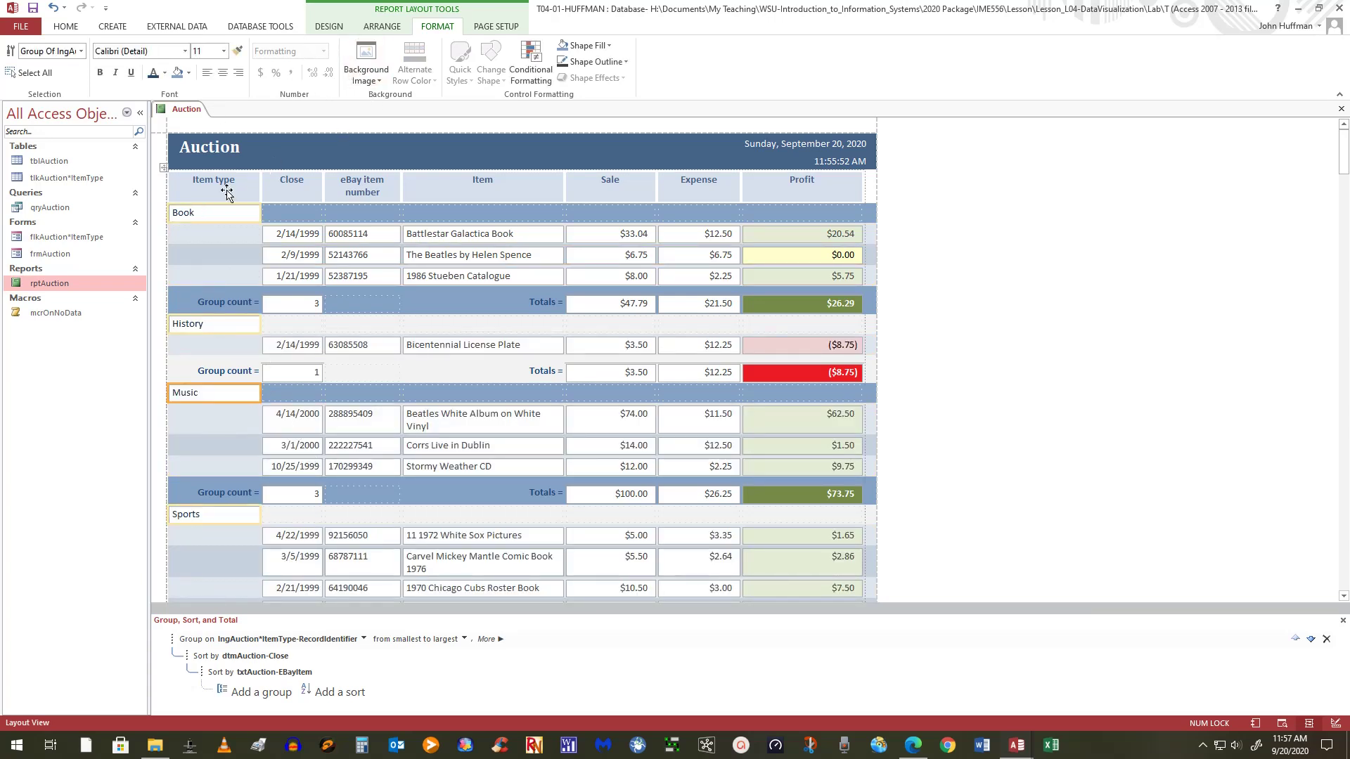
click(234, 220)
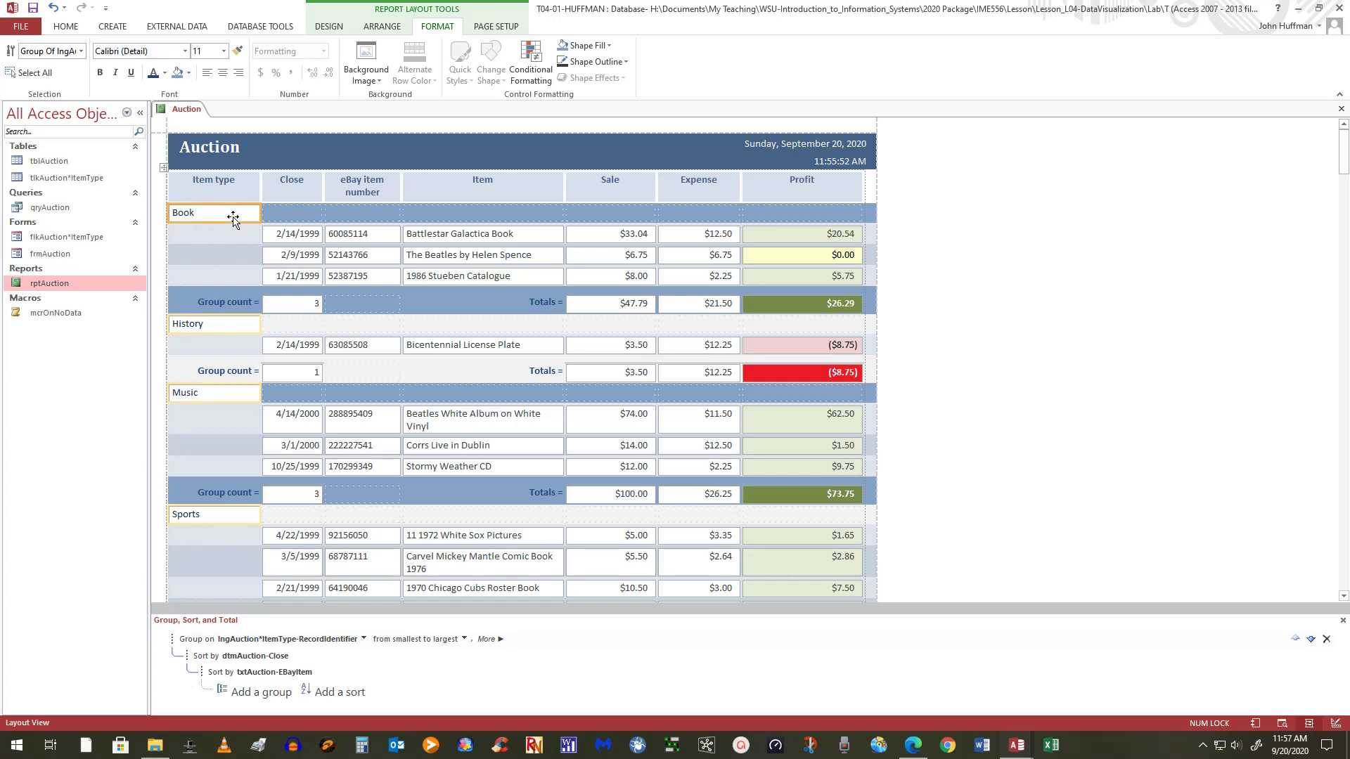
right_click(232, 219)
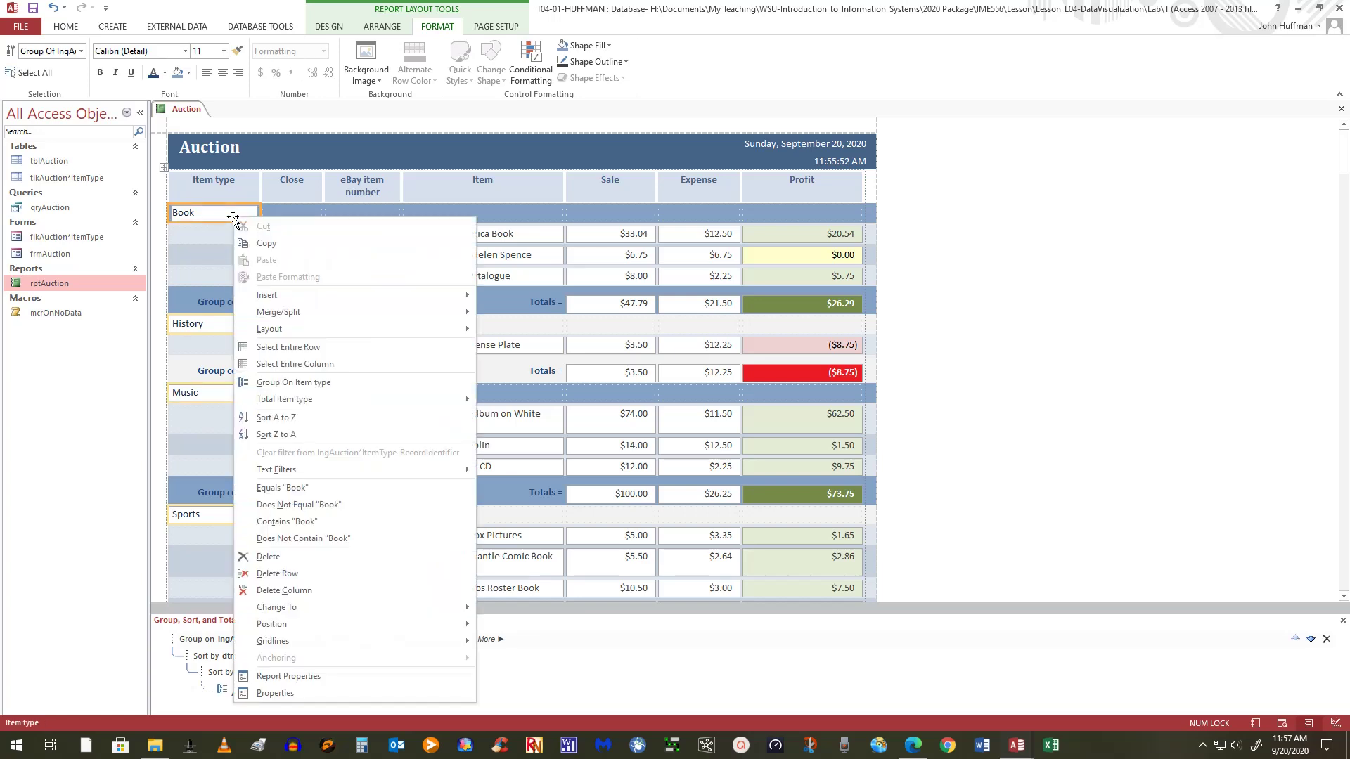
click(275, 693)
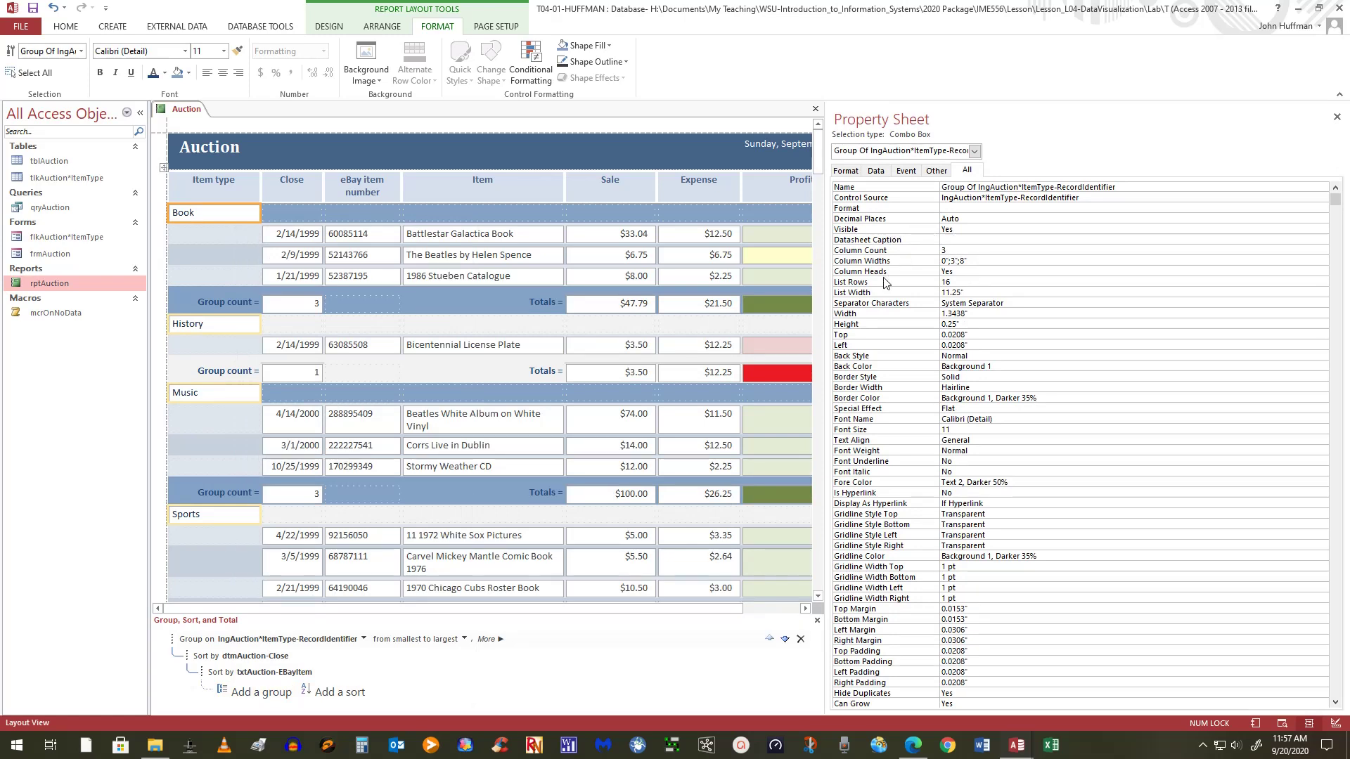
click(995, 355)
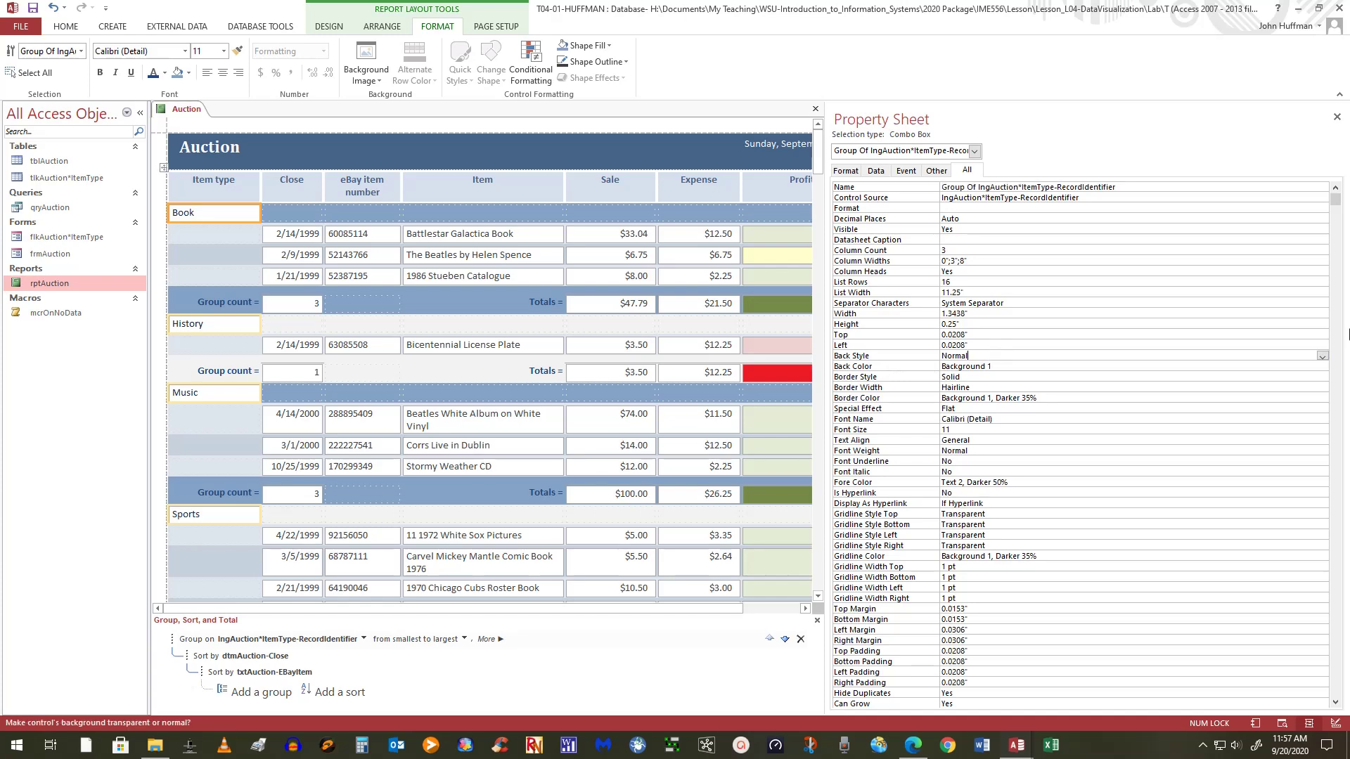
click(1323, 356)
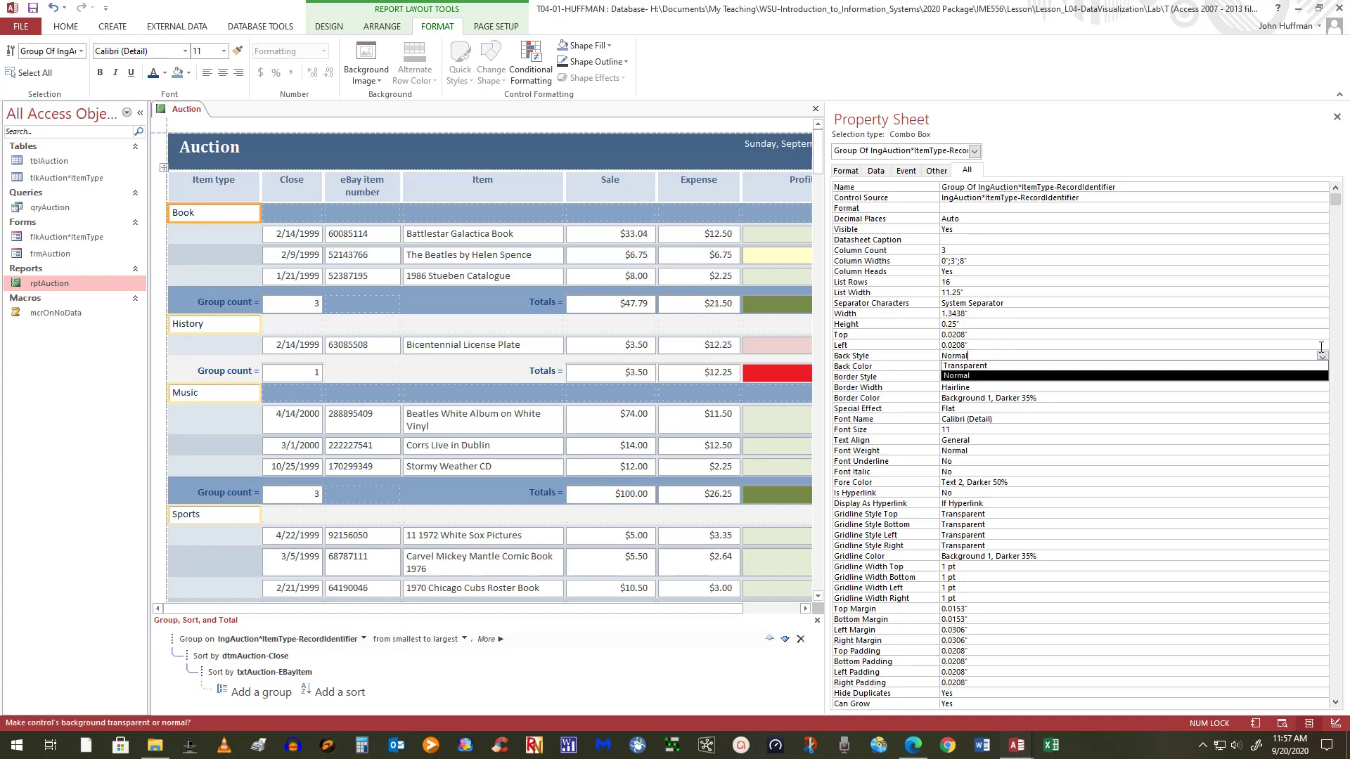
click(965, 366)
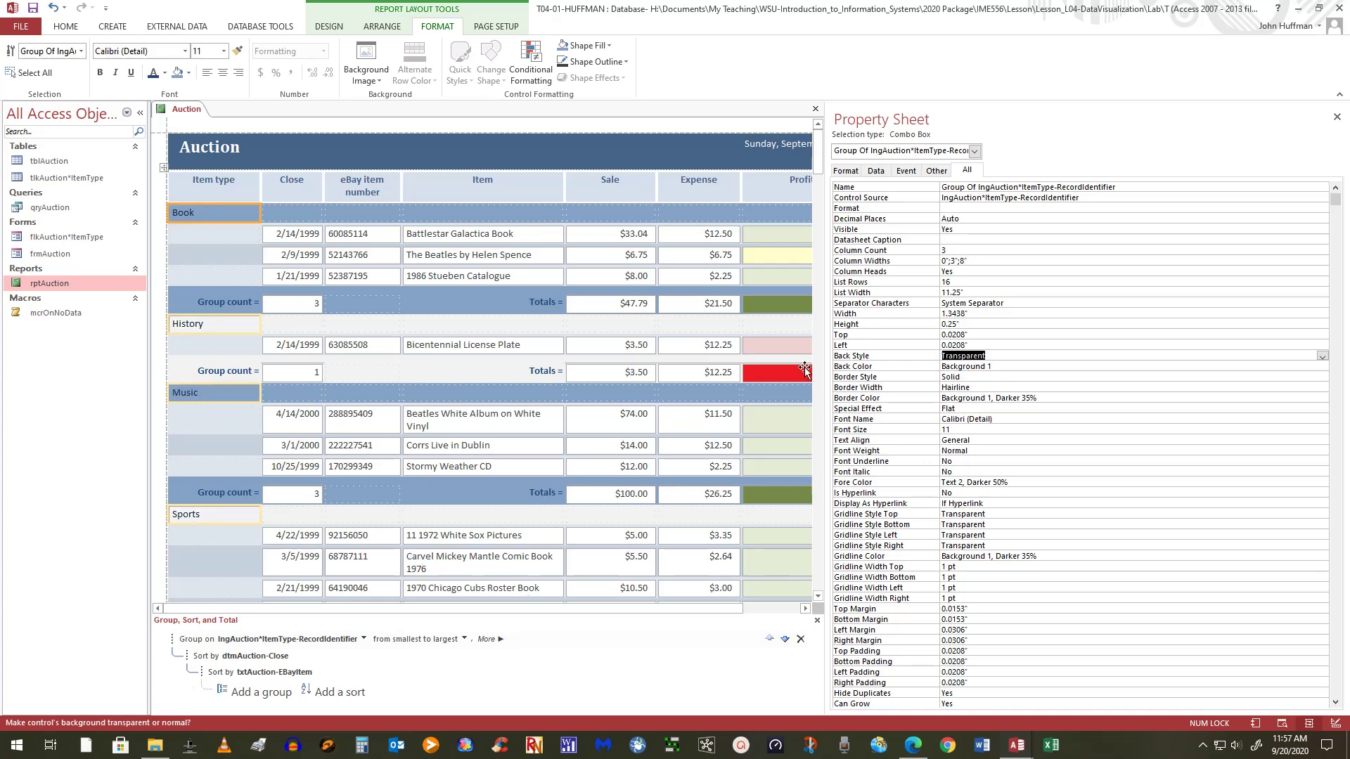
Step: Set the Back Style of the detail row's Close, eBay item number, Item, Sale and Expense text boxes to Transparent, then close the Property Sheet
click(300, 234)
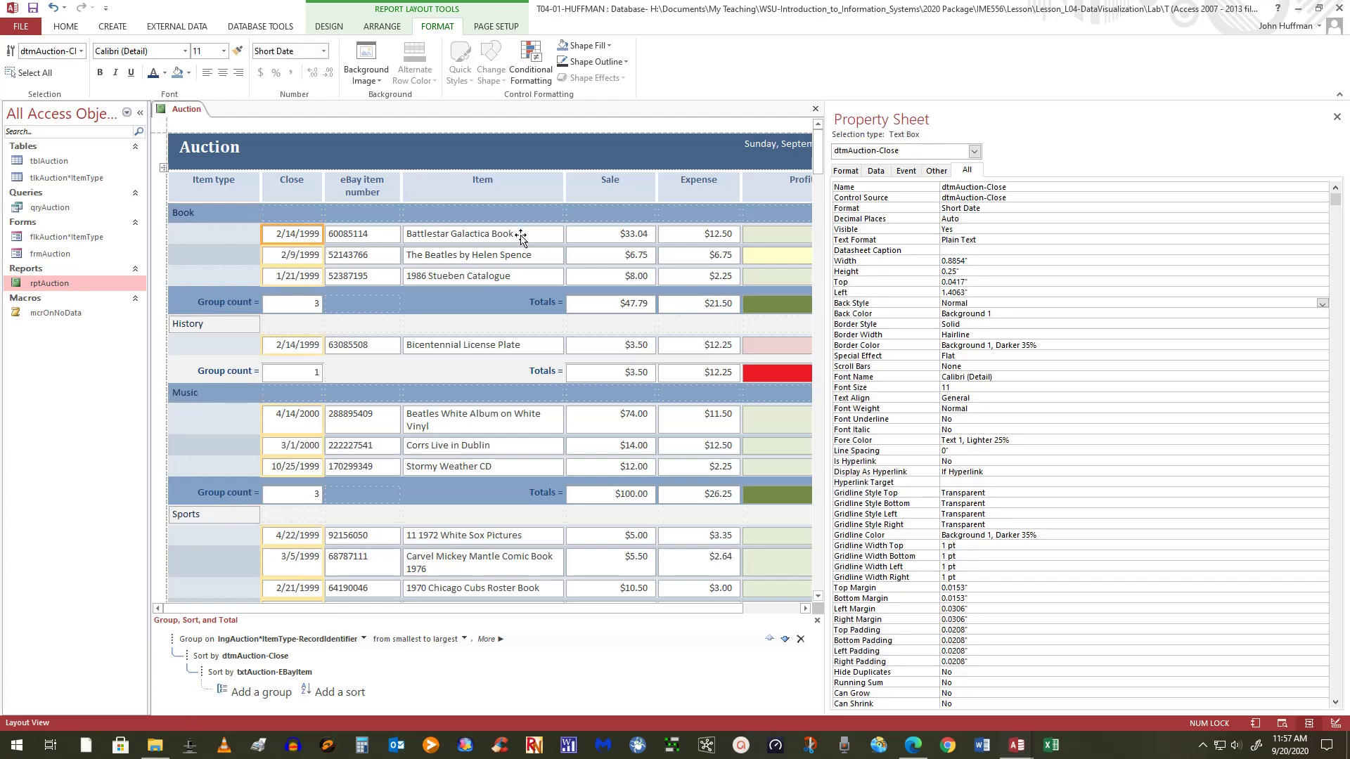
shift+click(371, 235)
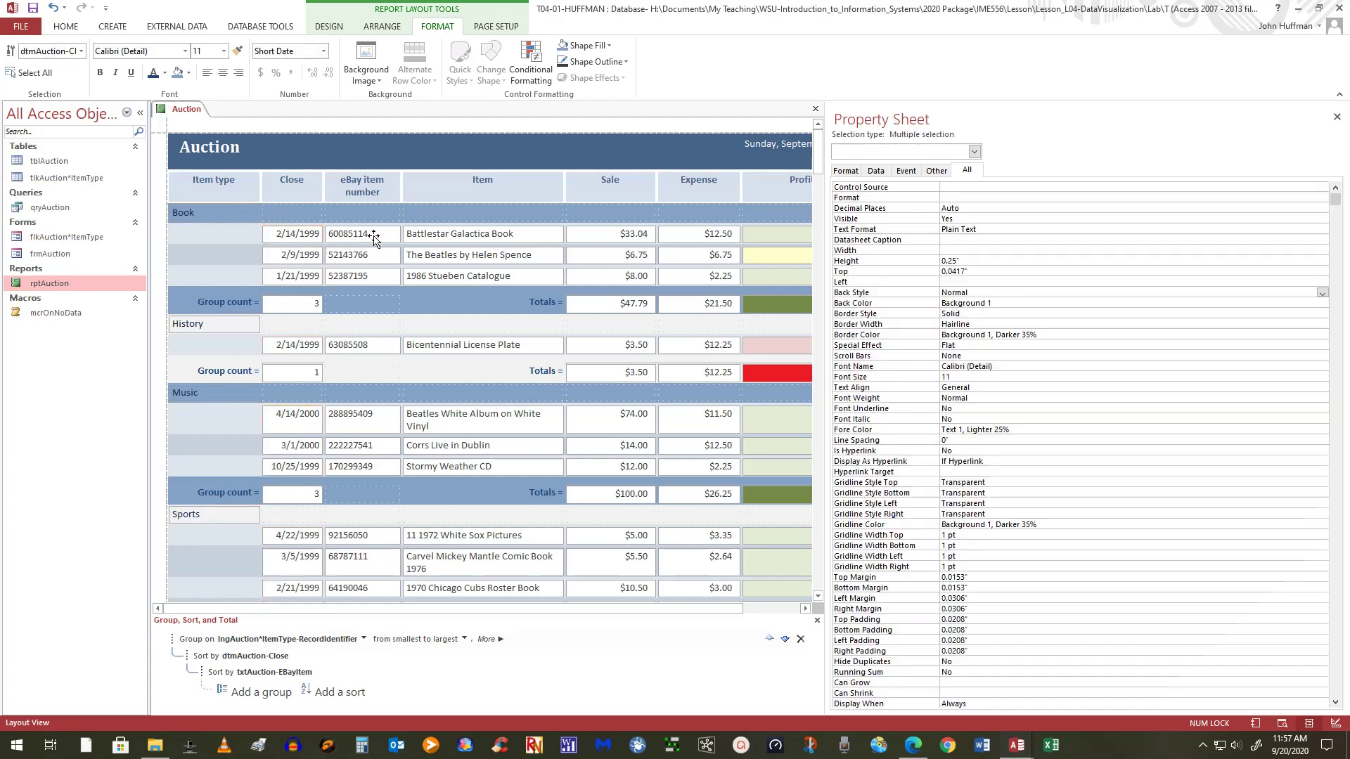
shift+click(444, 239)
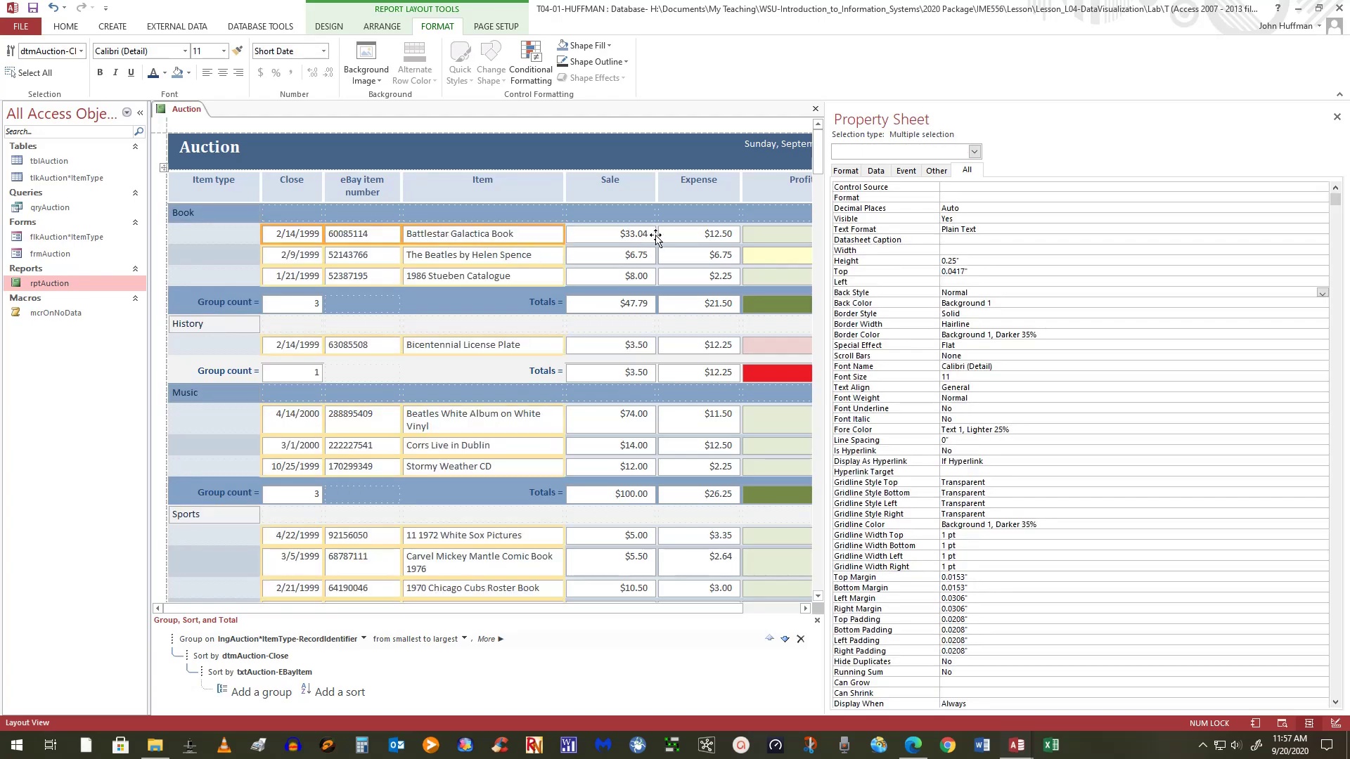
shift+click(622, 237)
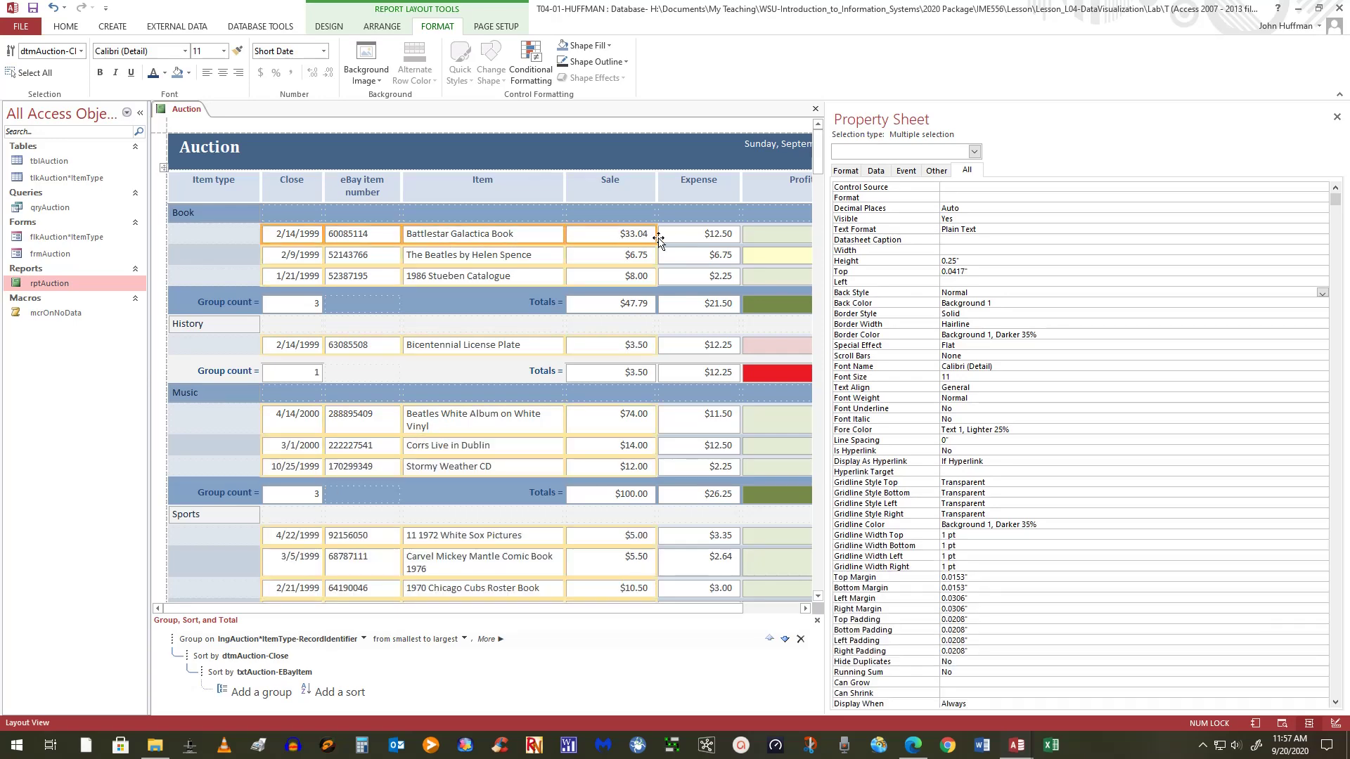
shift+click(686, 239)
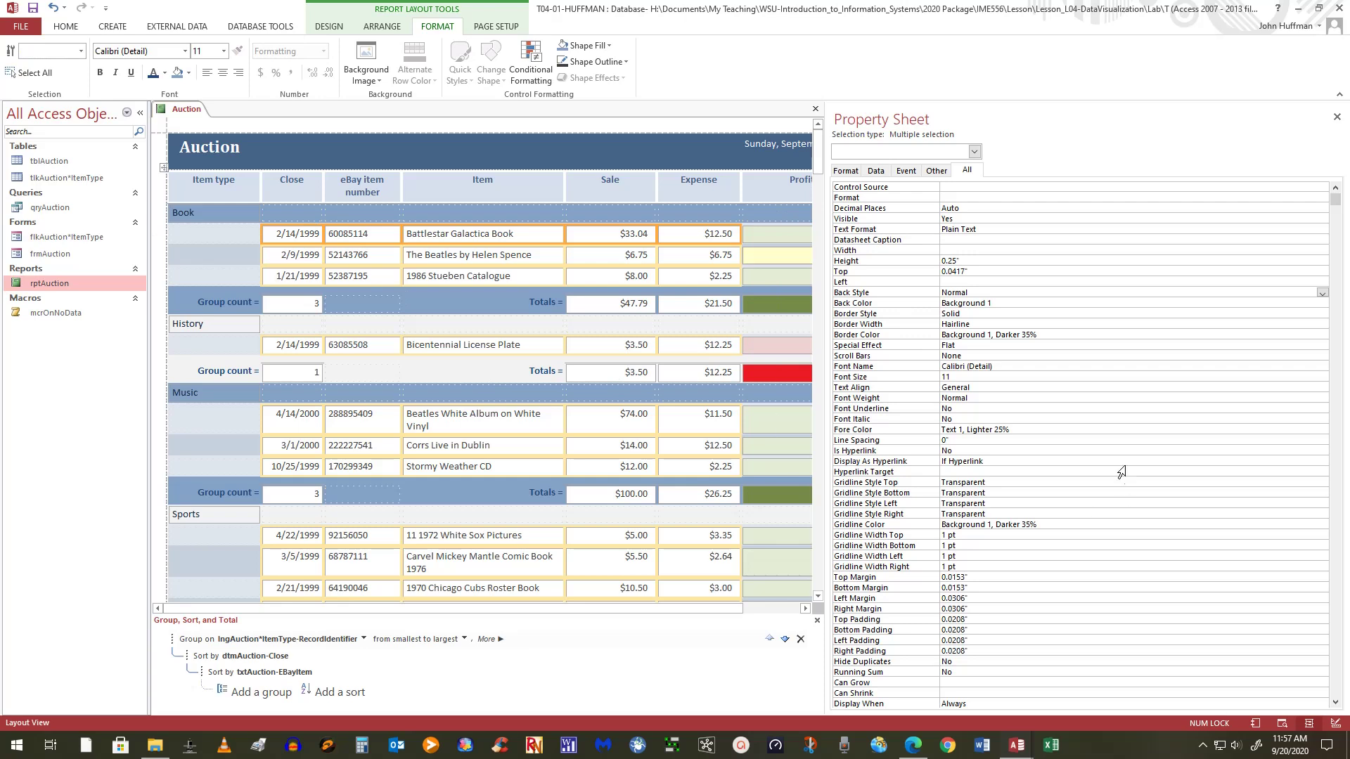
click(1009, 289)
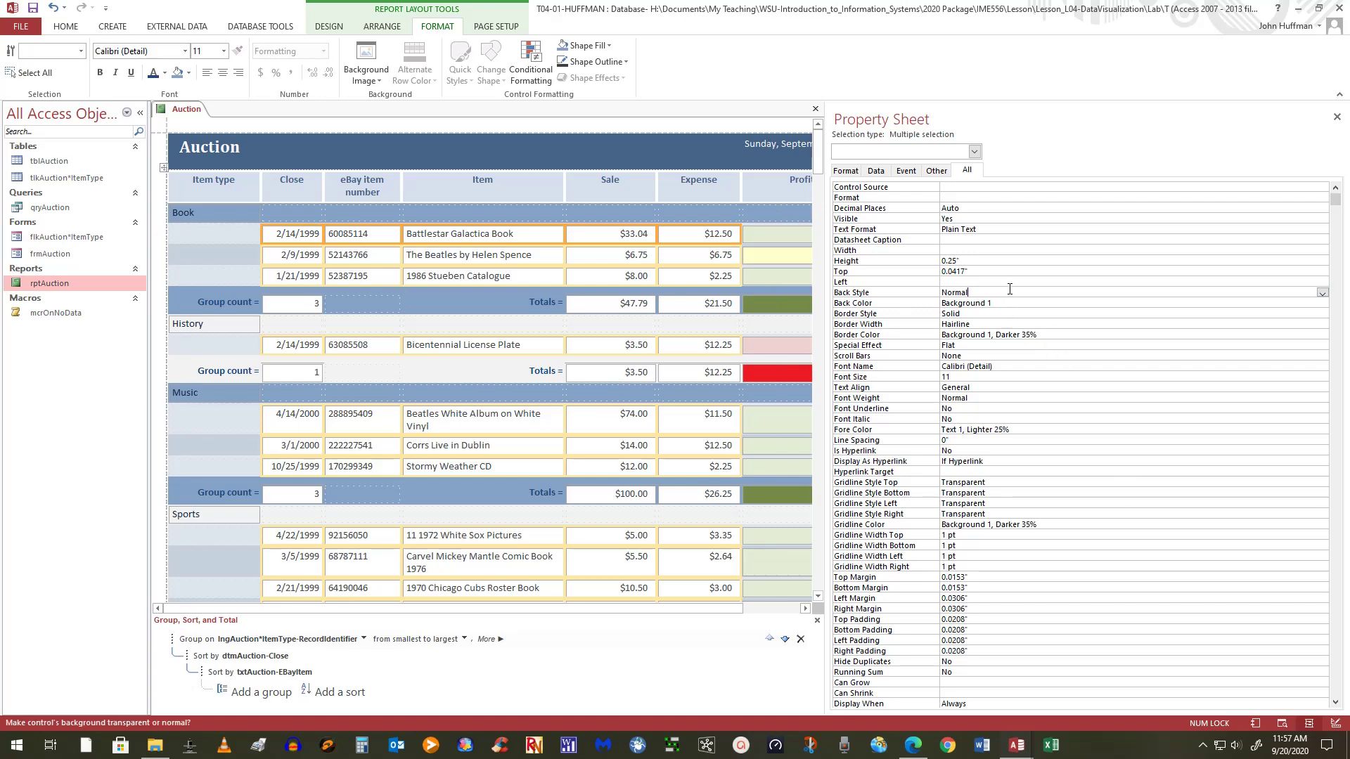
click(1323, 294)
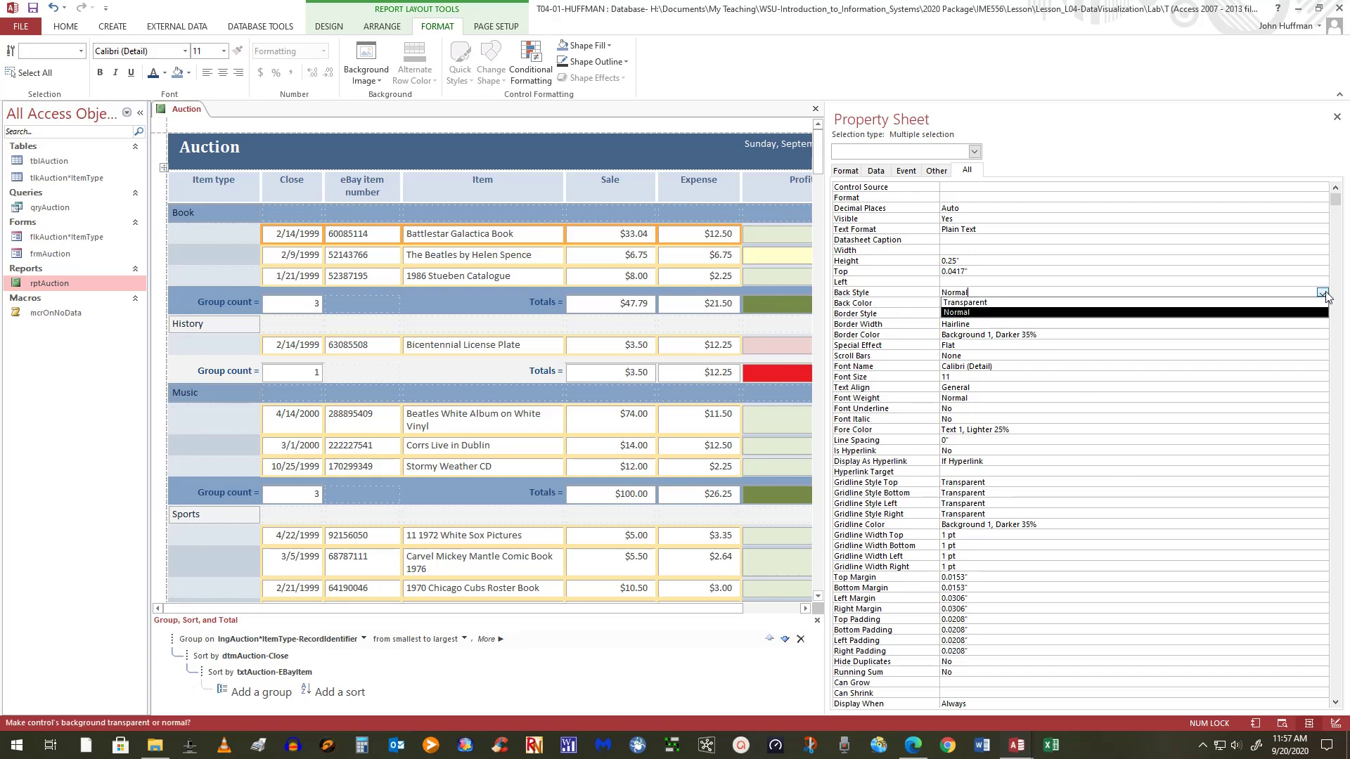
click(1061, 303)
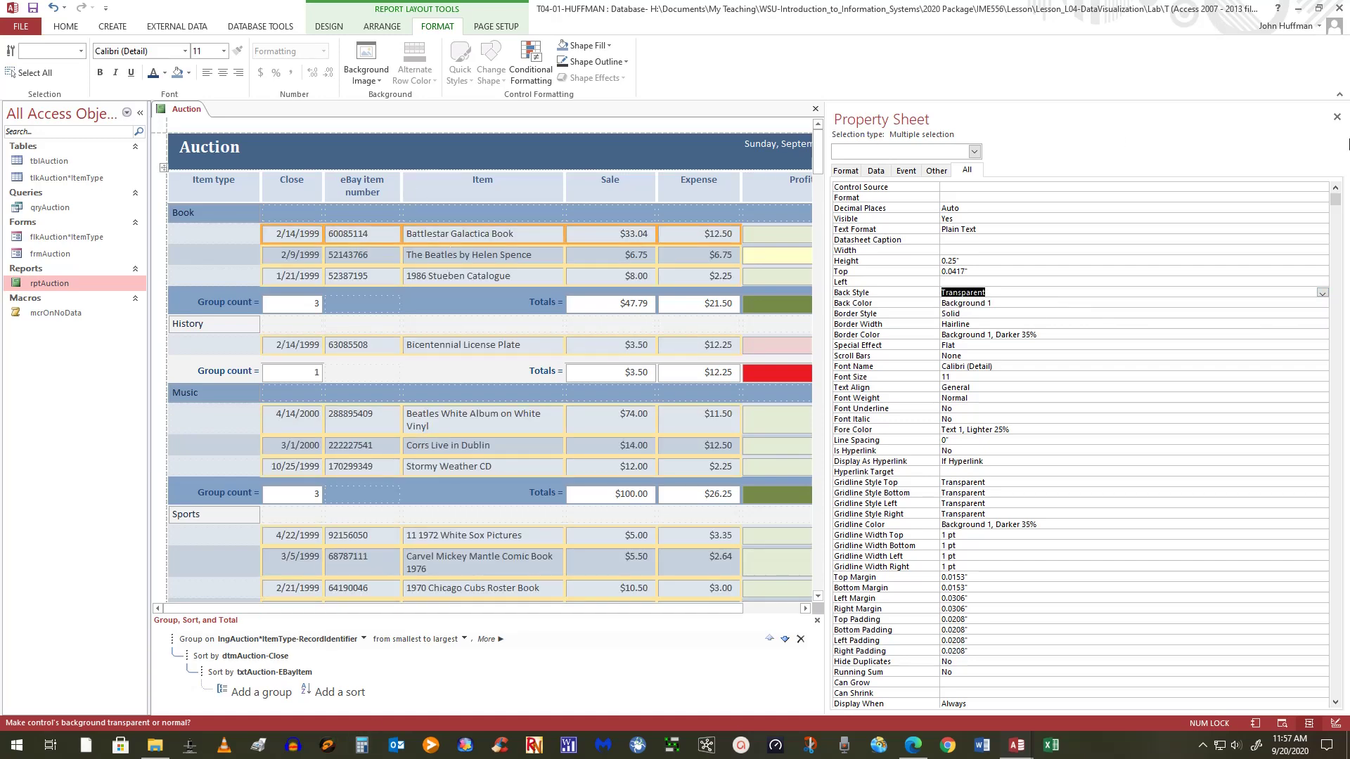
click(1337, 117)
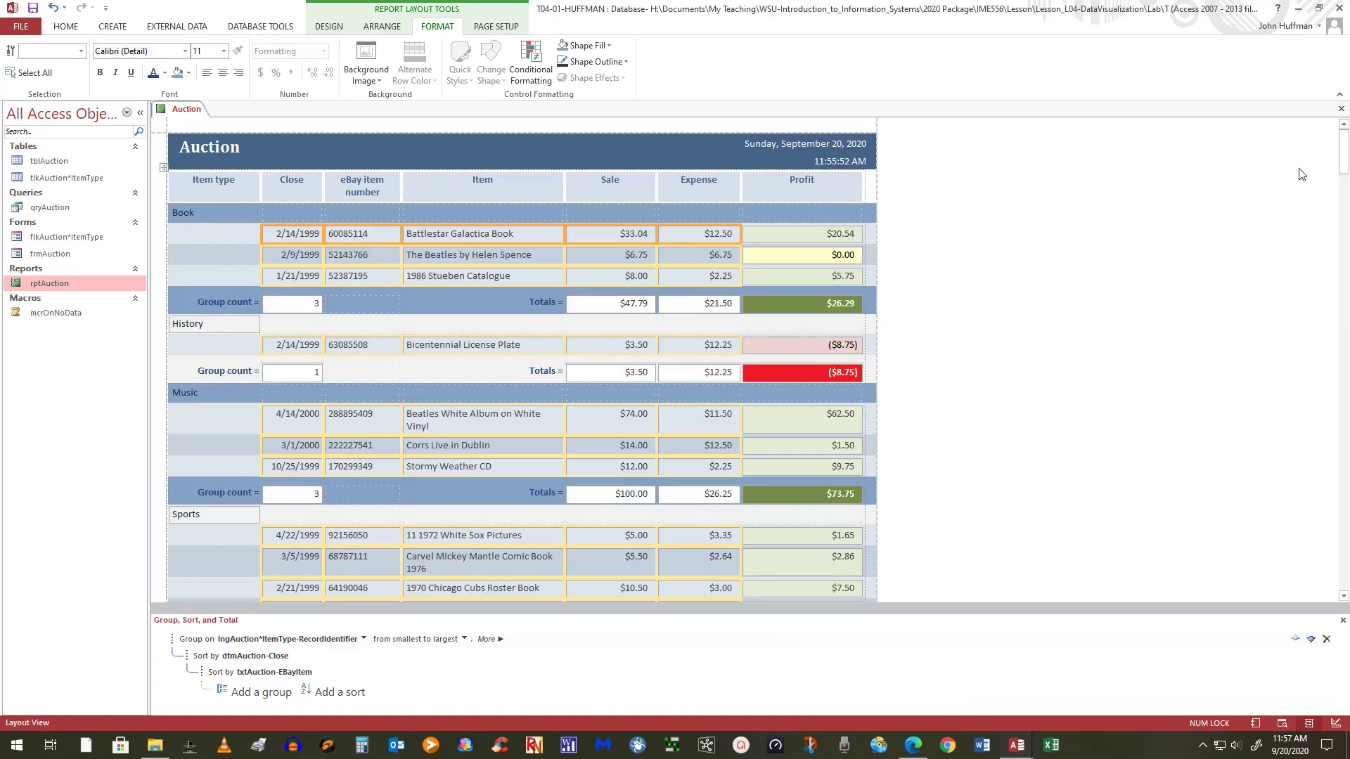
click(1012, 330)
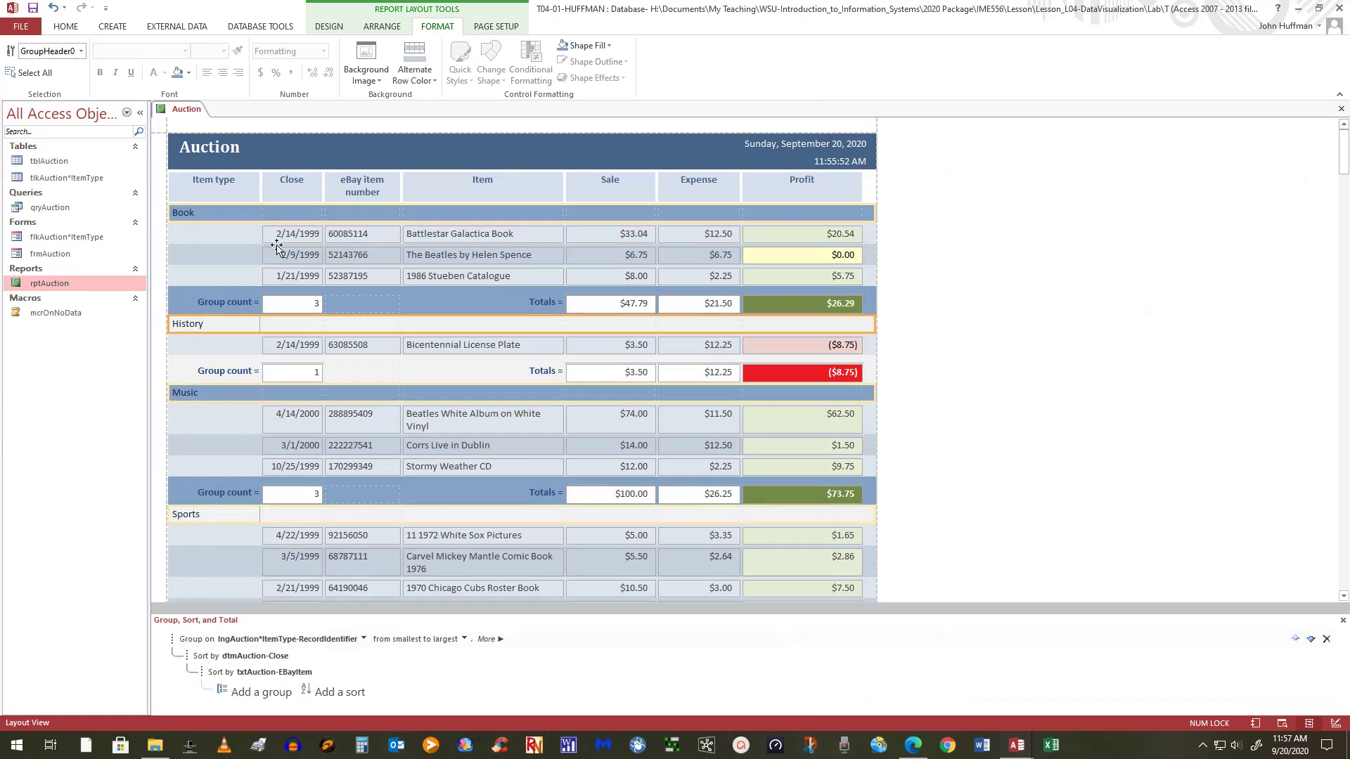
click(293, 309)
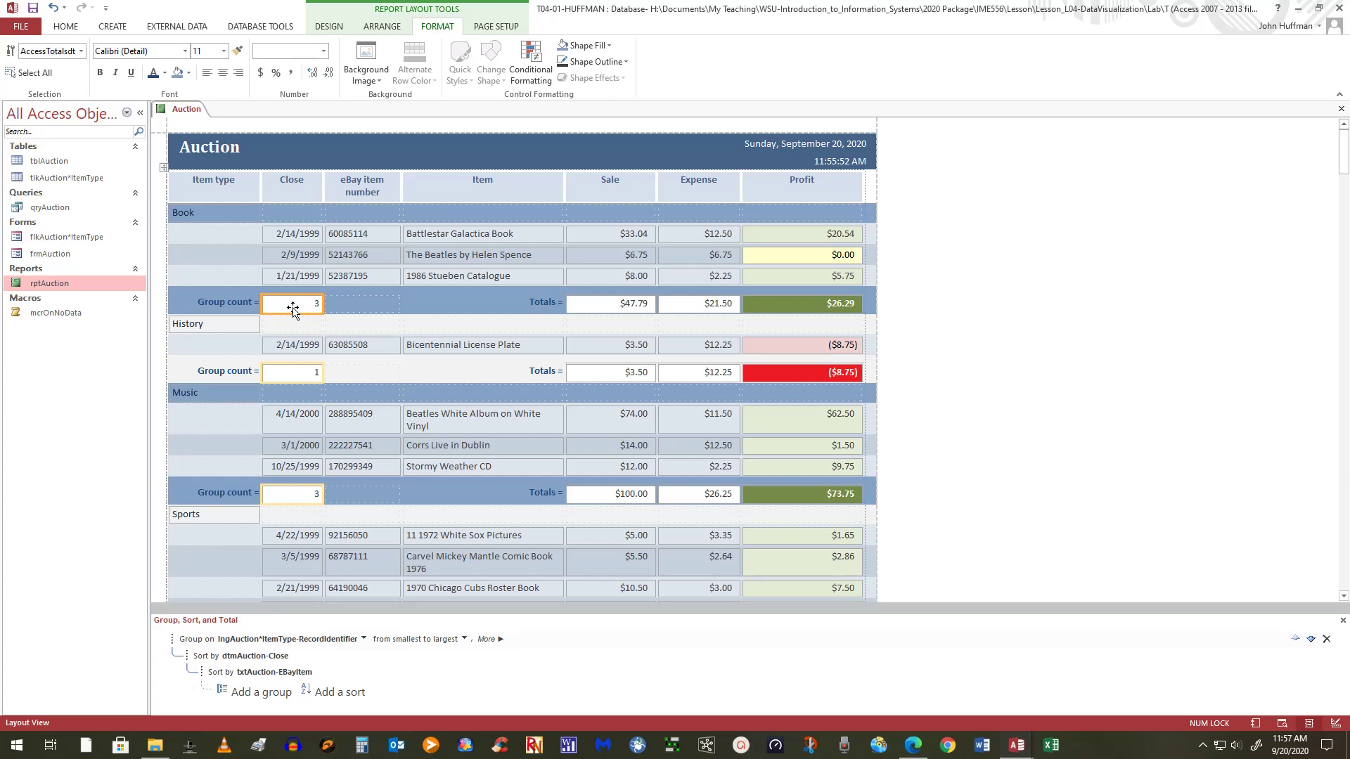
click(870, 301)
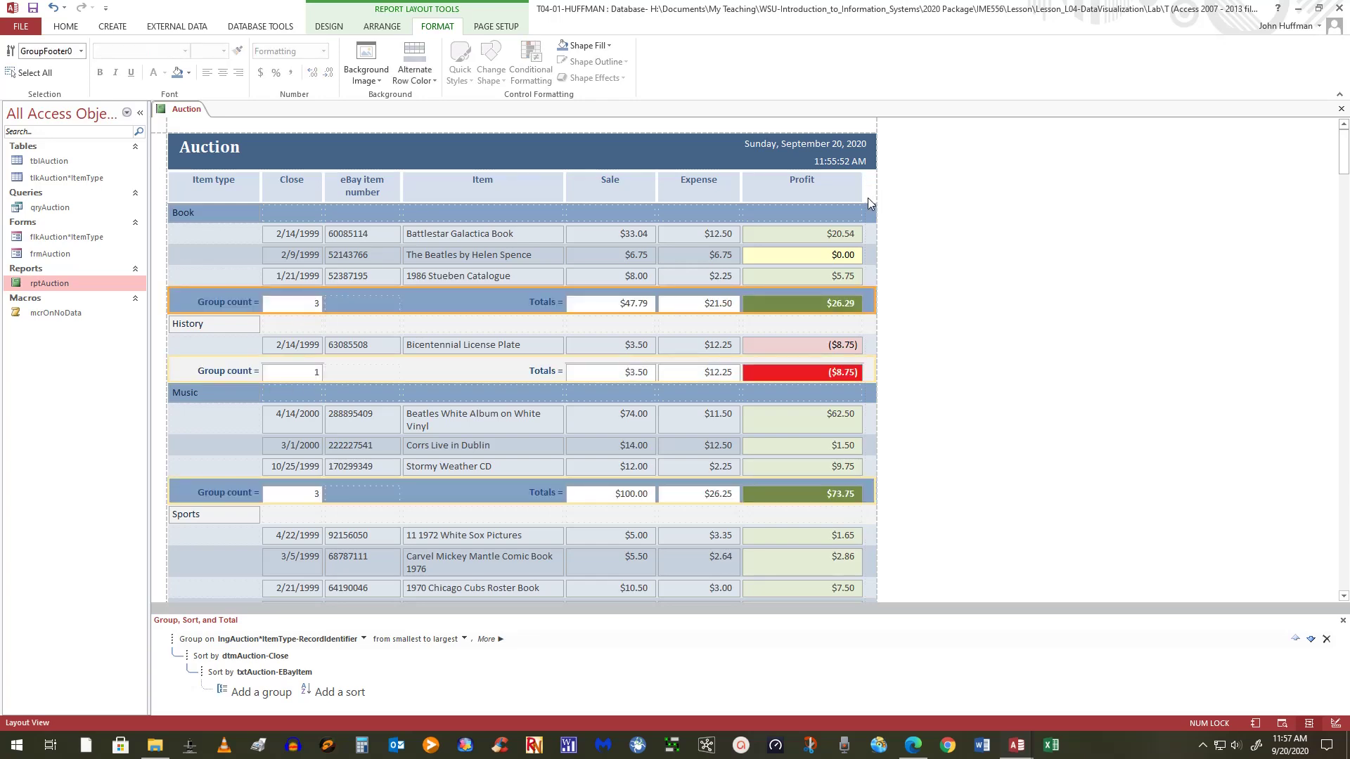
click(867, 191)
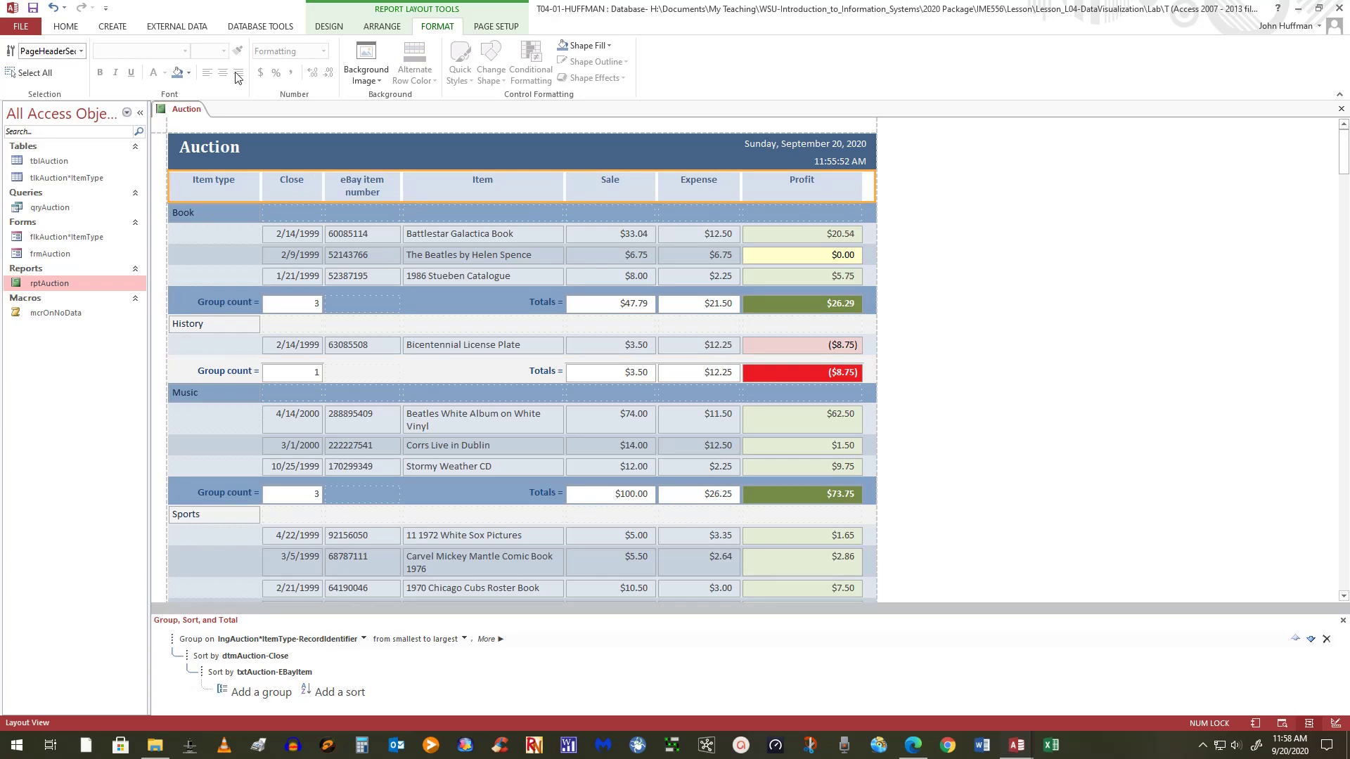
click(338, 145)
click(518, 142)
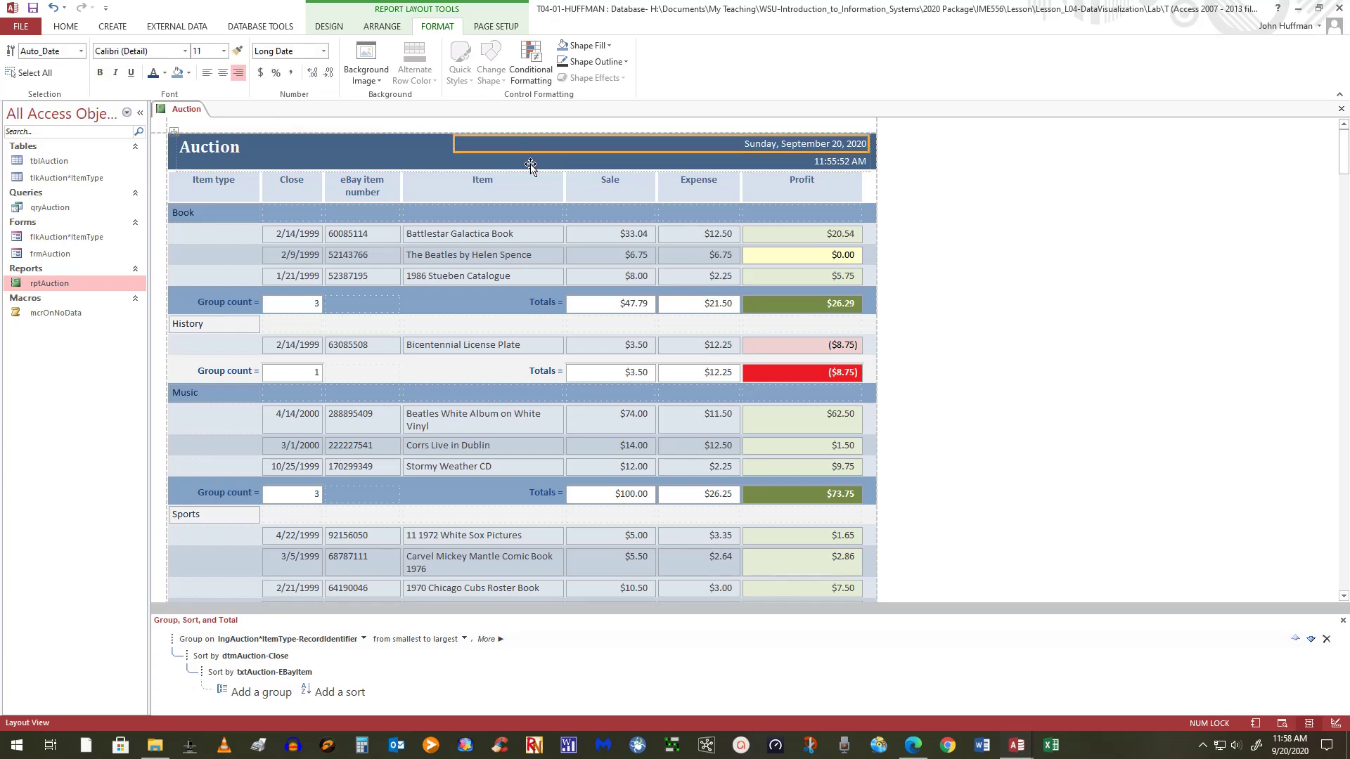
Step: Copy the Back Color value from the properties of the report header section
click(877, 163)
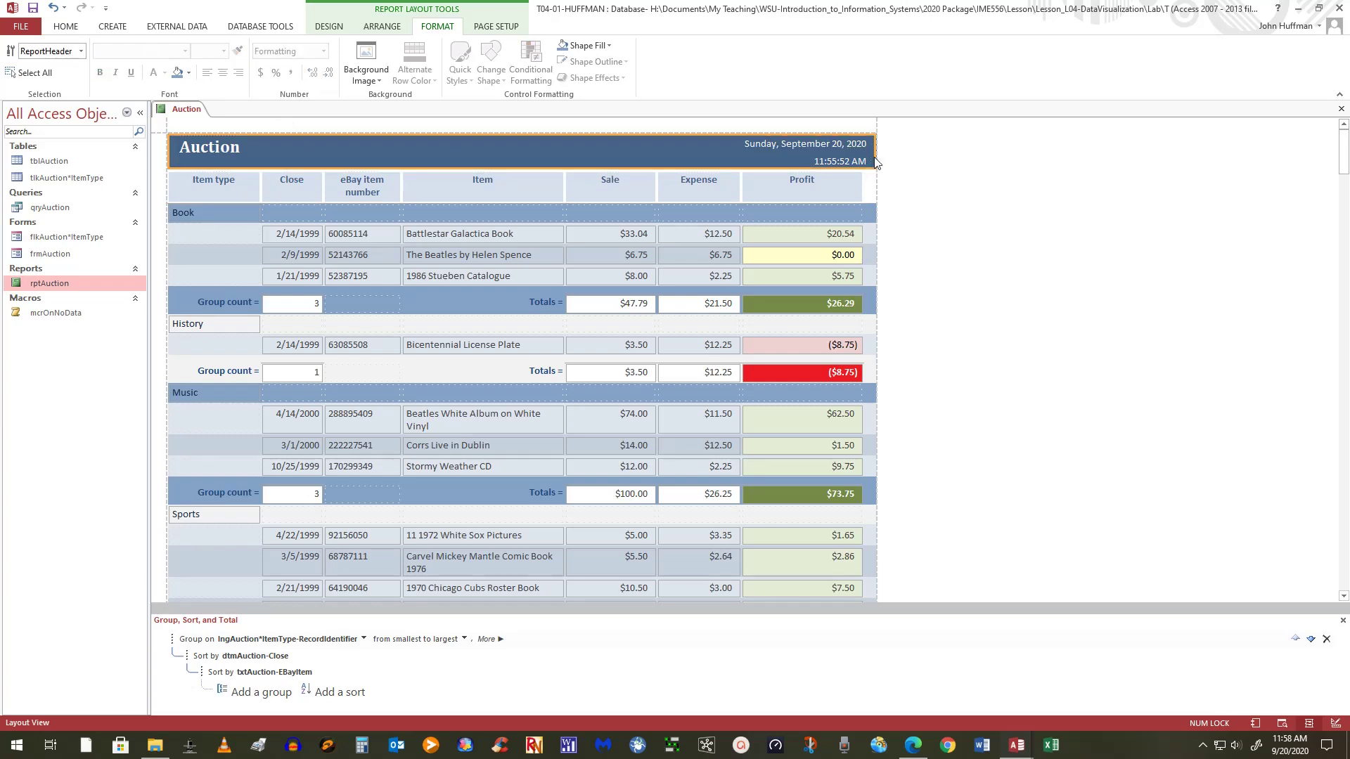
click(189, 73)
click(188, 79)
right_click(1012, 200)
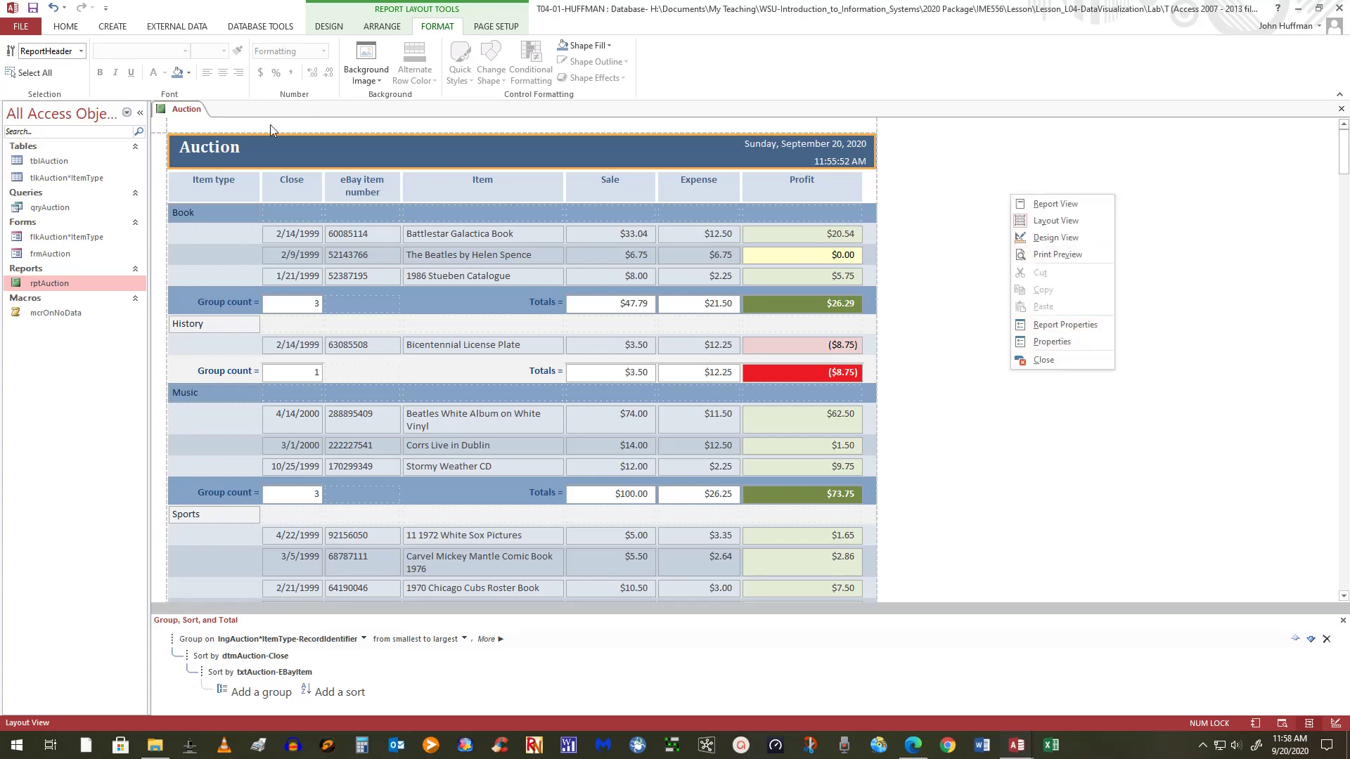
click(1051, 342)
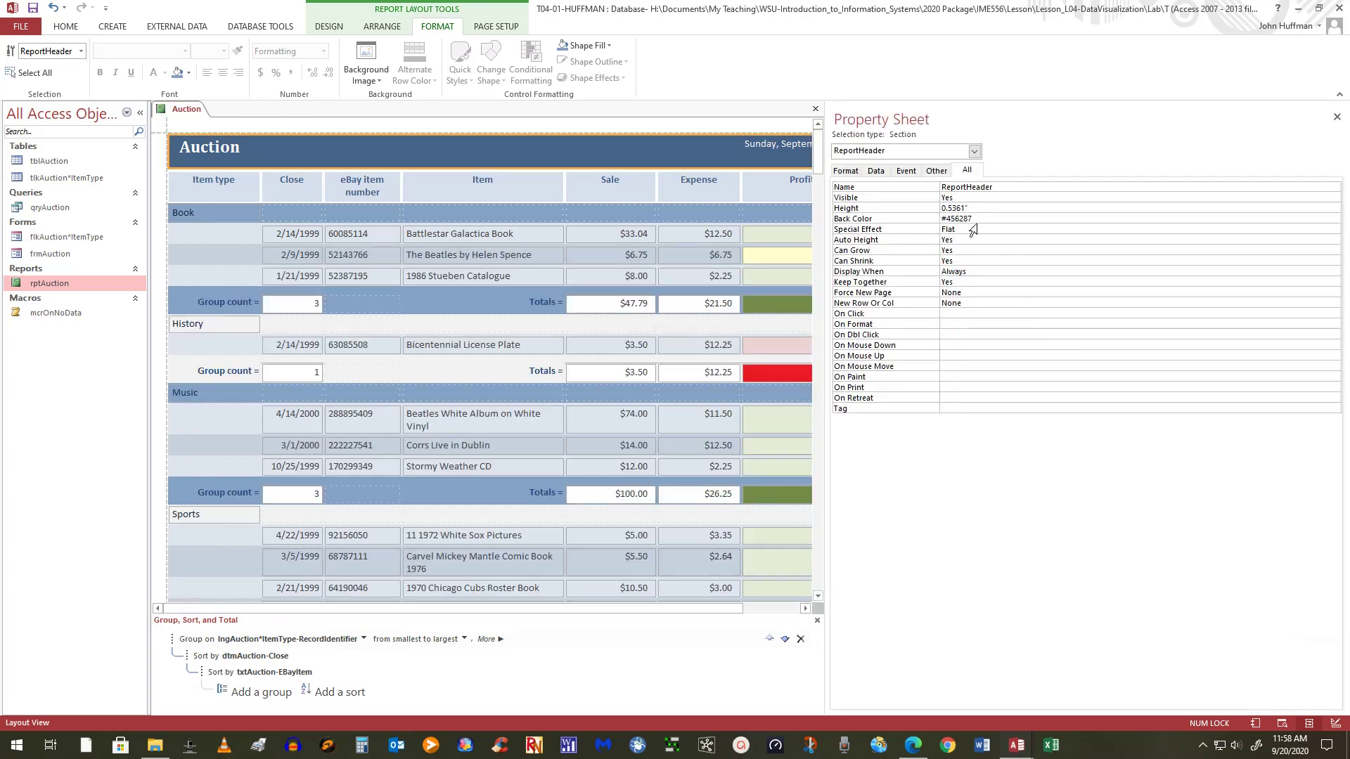
click(995, 218)
key(ctrl+c)
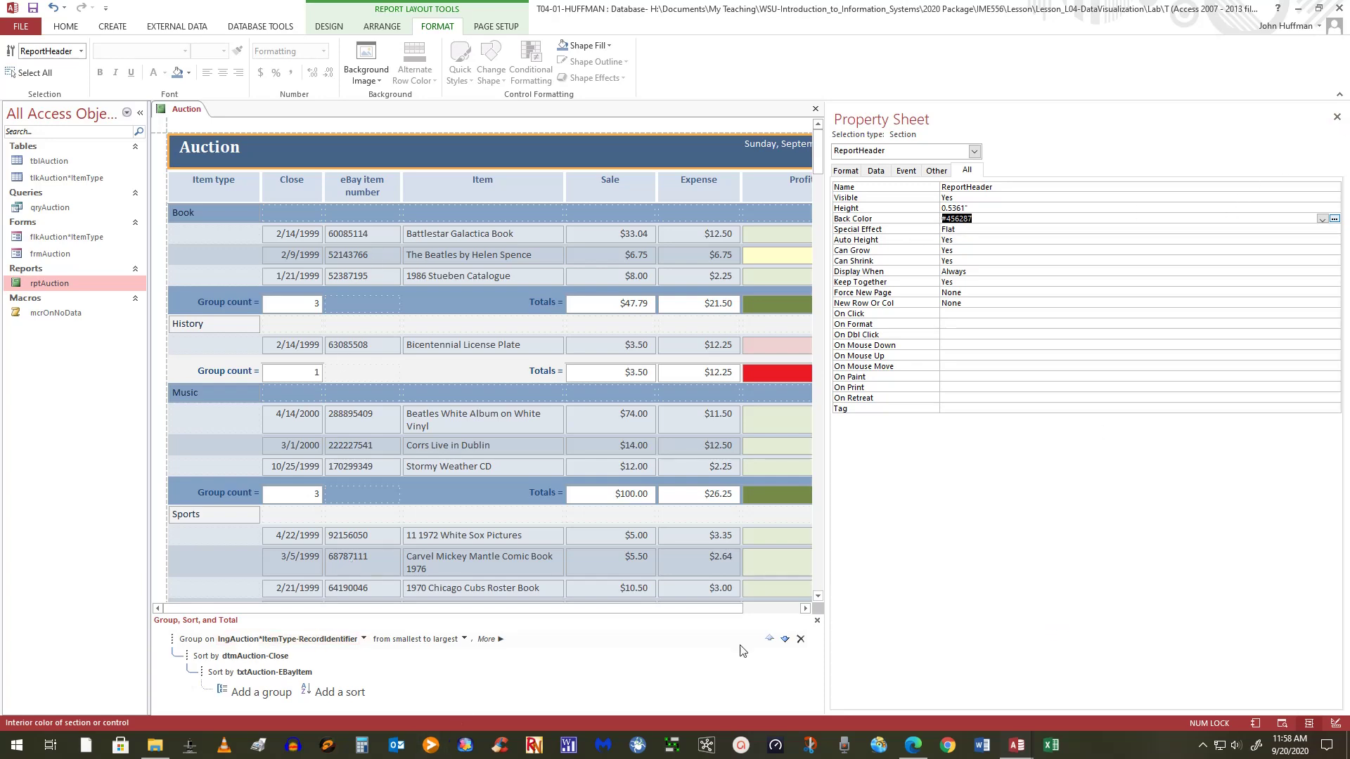
Step: Apply the copied Back Color value #456287 to the page header section so it matches the report header
click(805, 609)
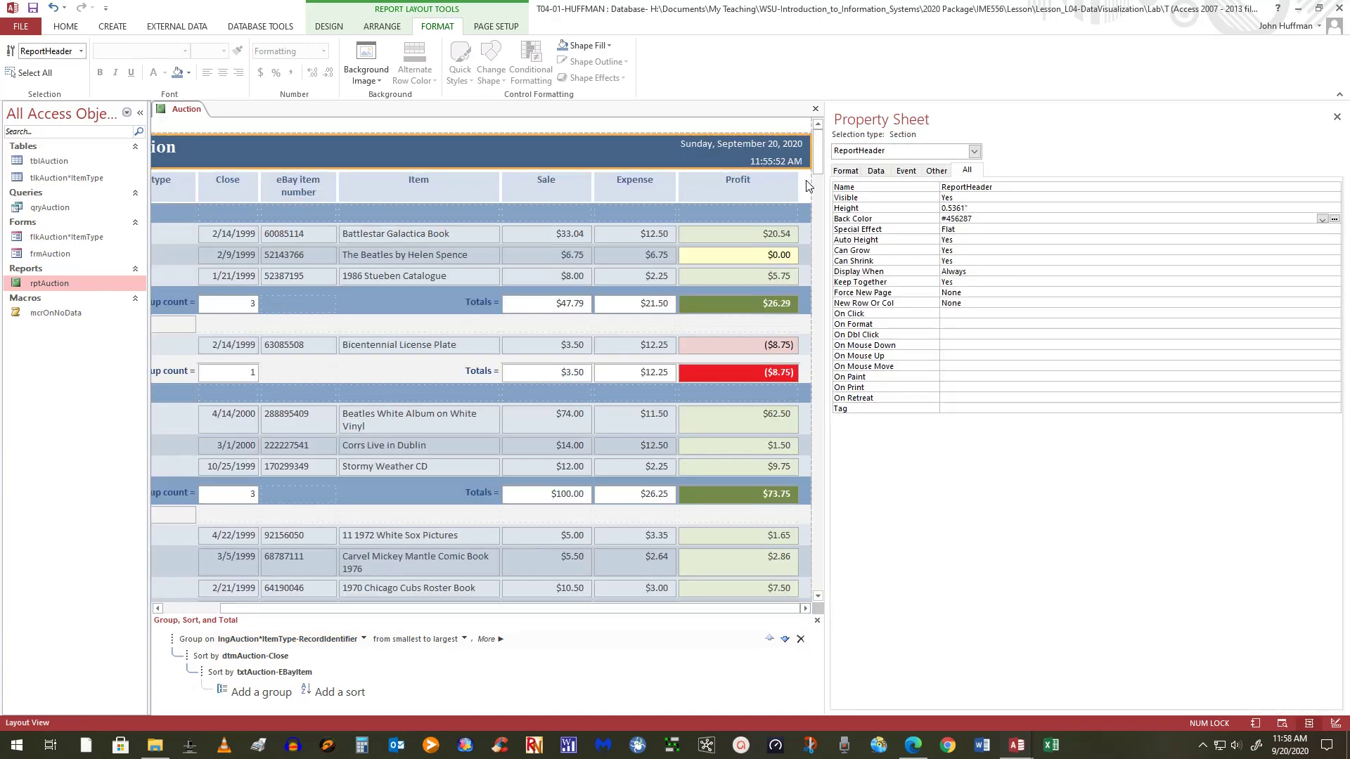
click(805, 196)
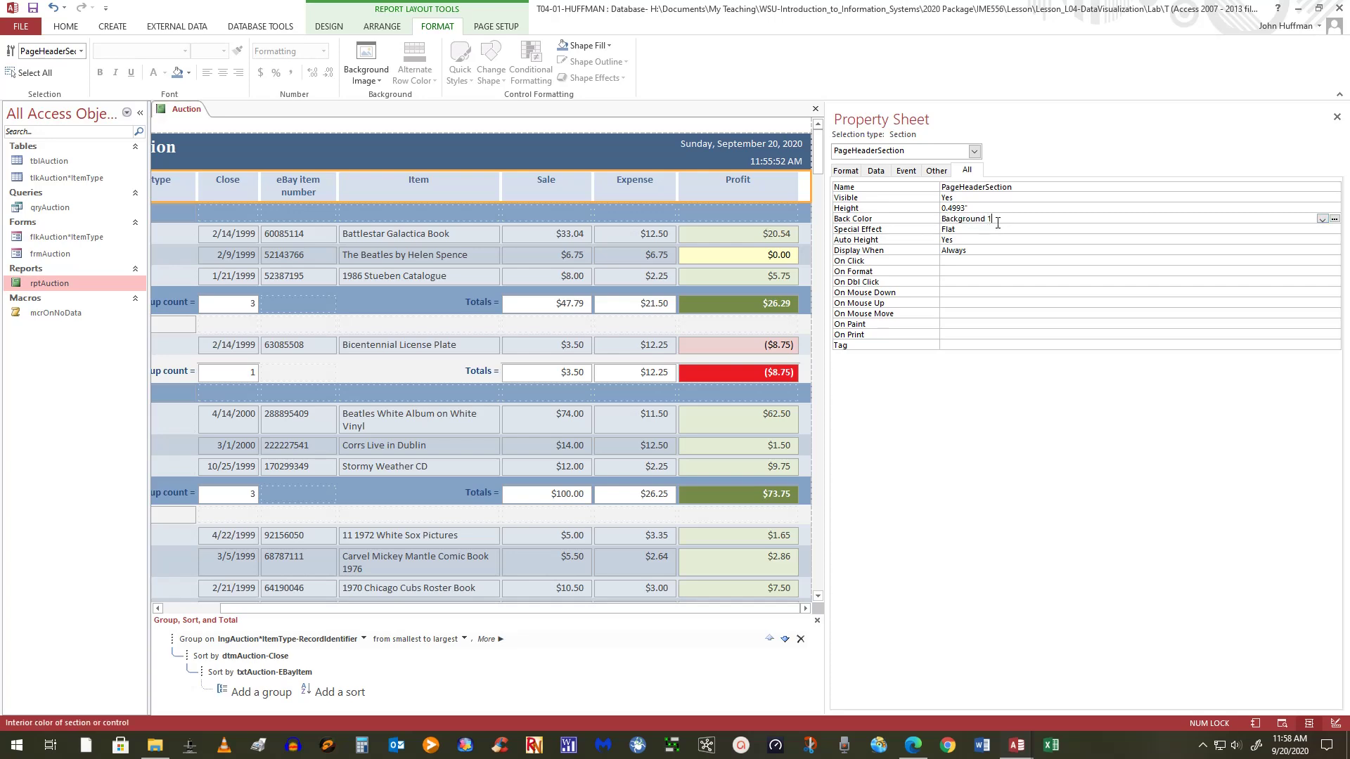
click(889, 222)
key(ctrl+v)
click(554, 595)
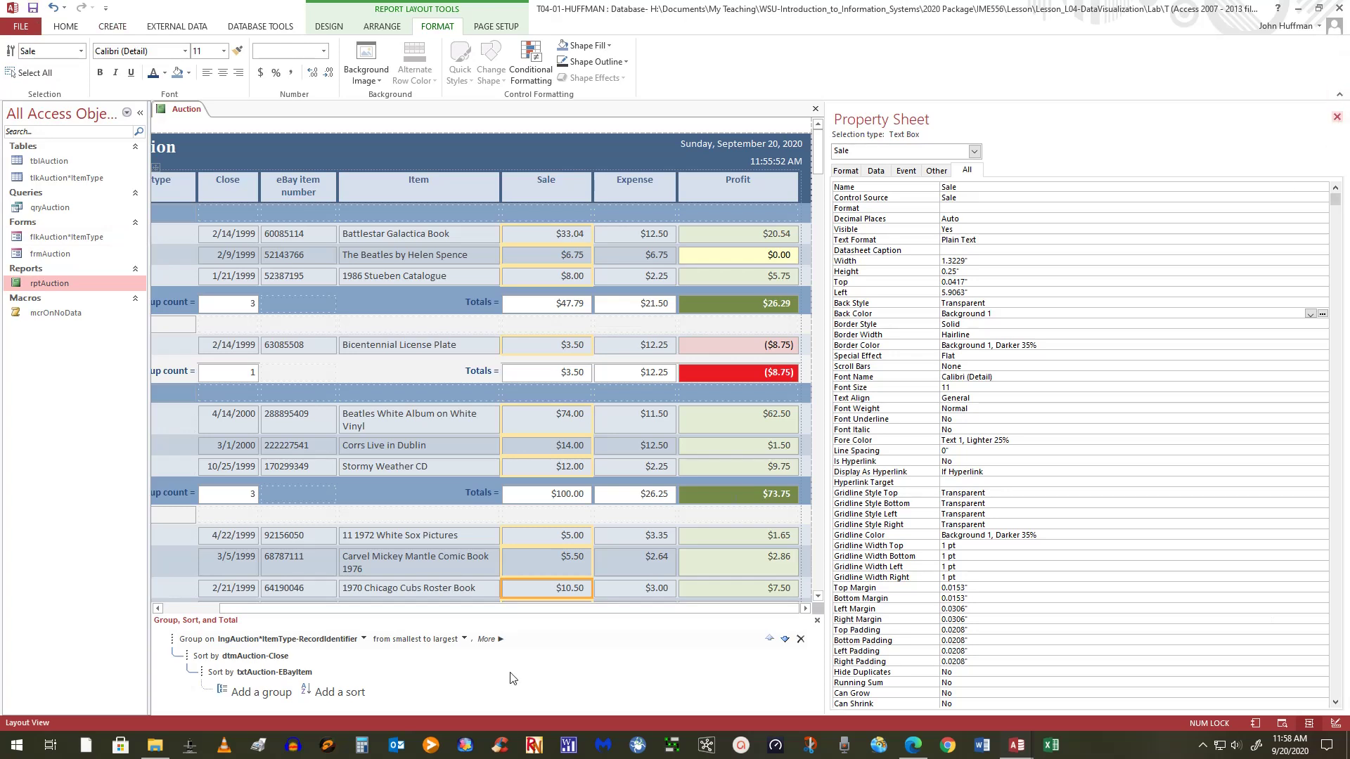
drag(251, 606, 158, 618)
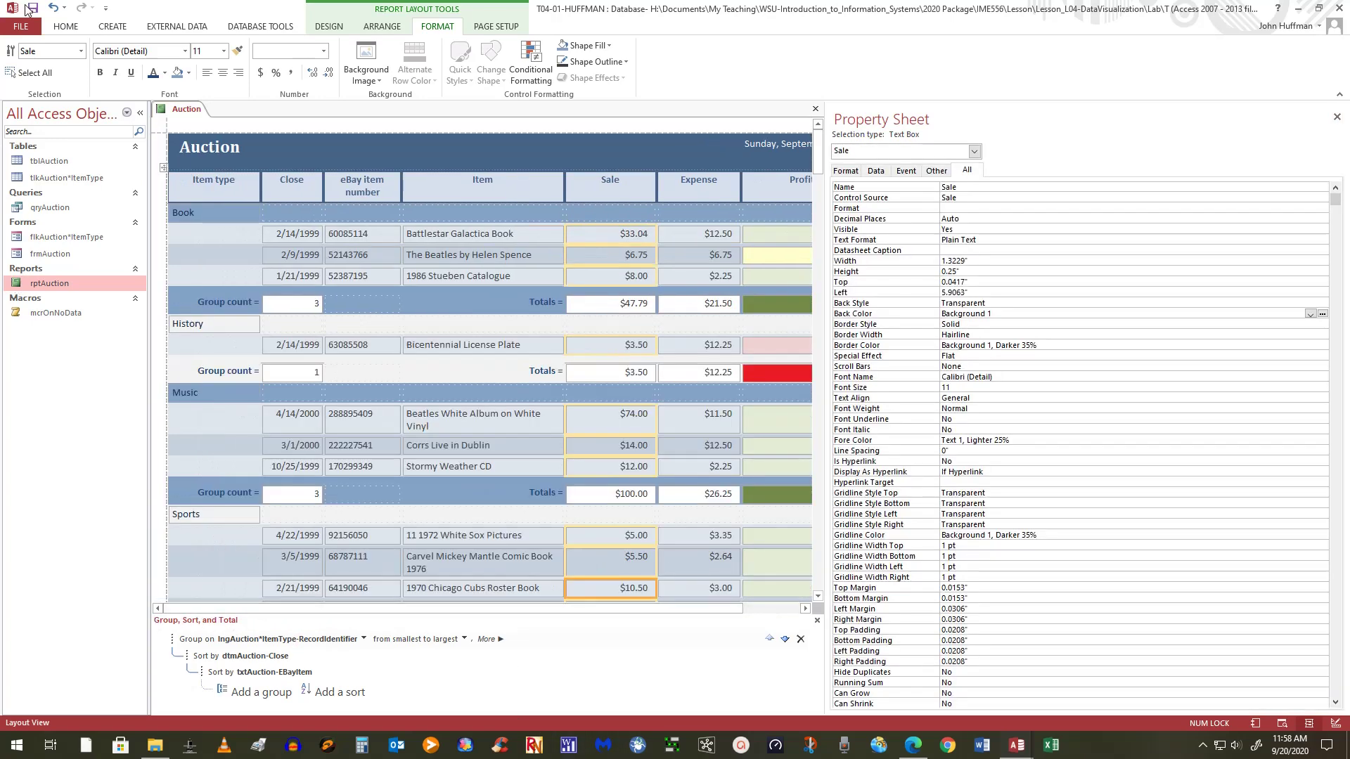
Step: Set the Auction title's font size to 24 and indent its left edge to about 0.59 inch, then close the Property Sheet
click(214, 161)
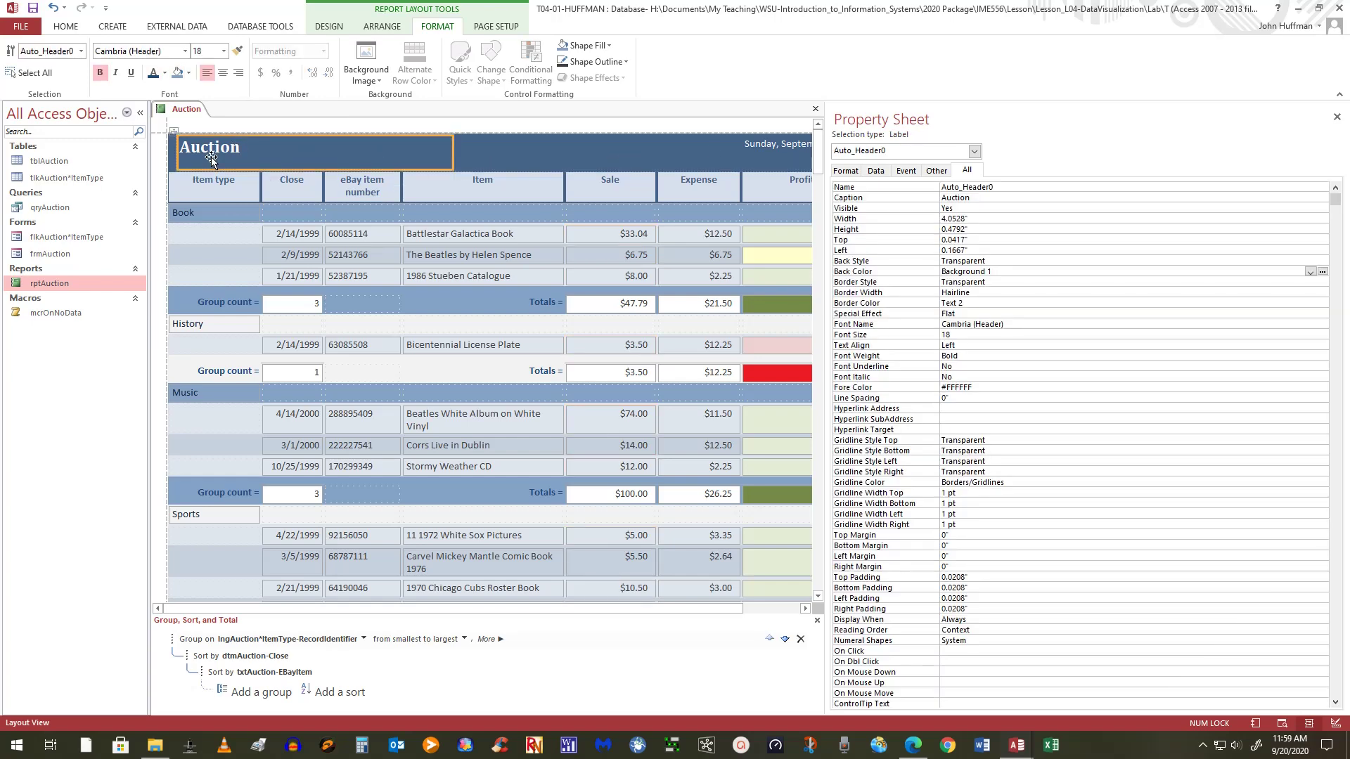
click(224, 53)
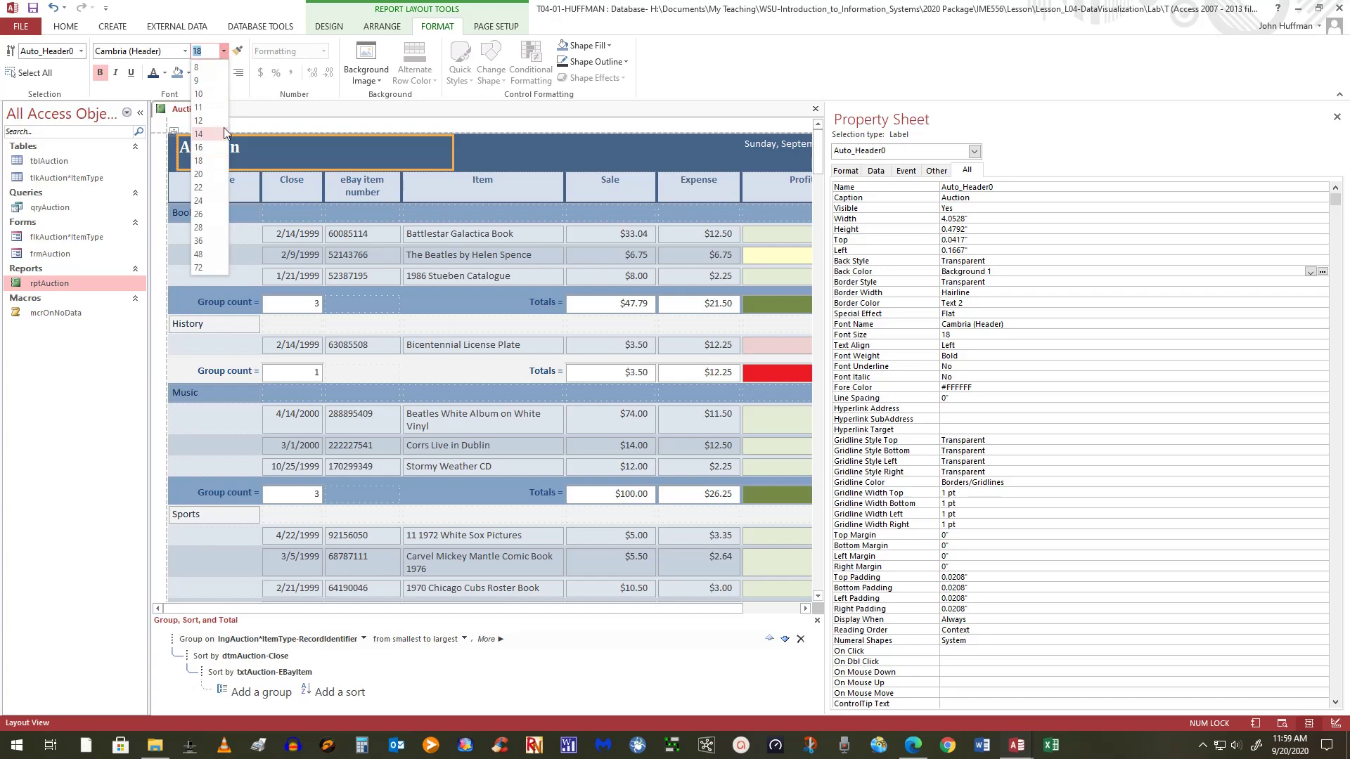
click(215, 201)
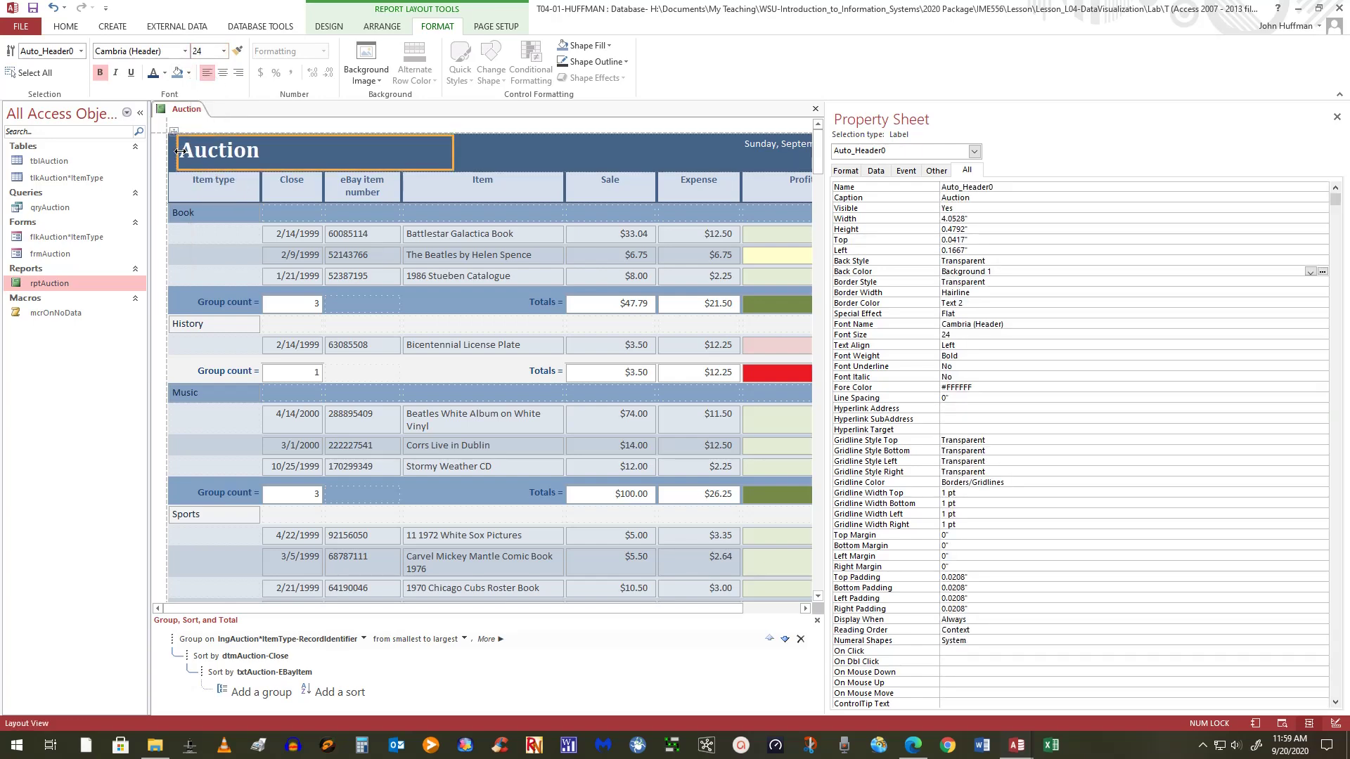
drag(180, 152, 208, 152)
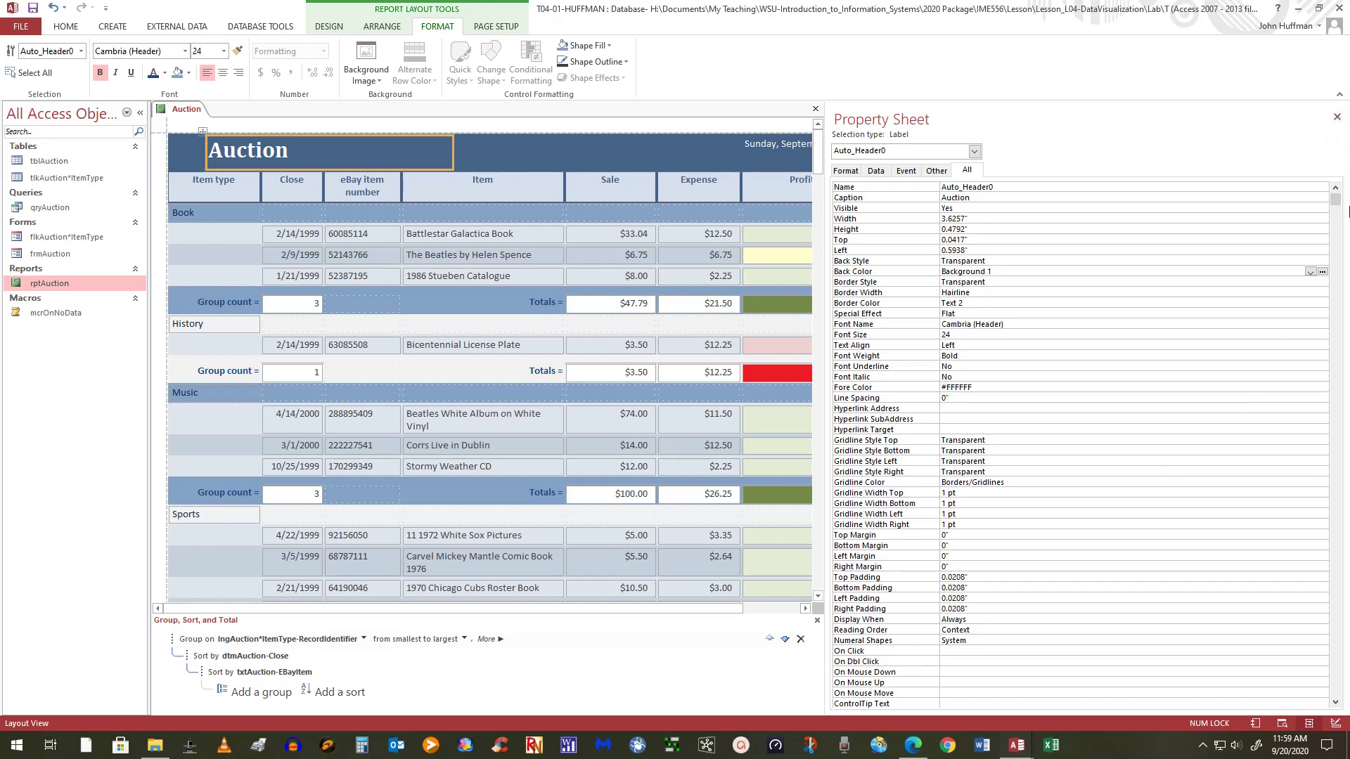
click(1337, 117)
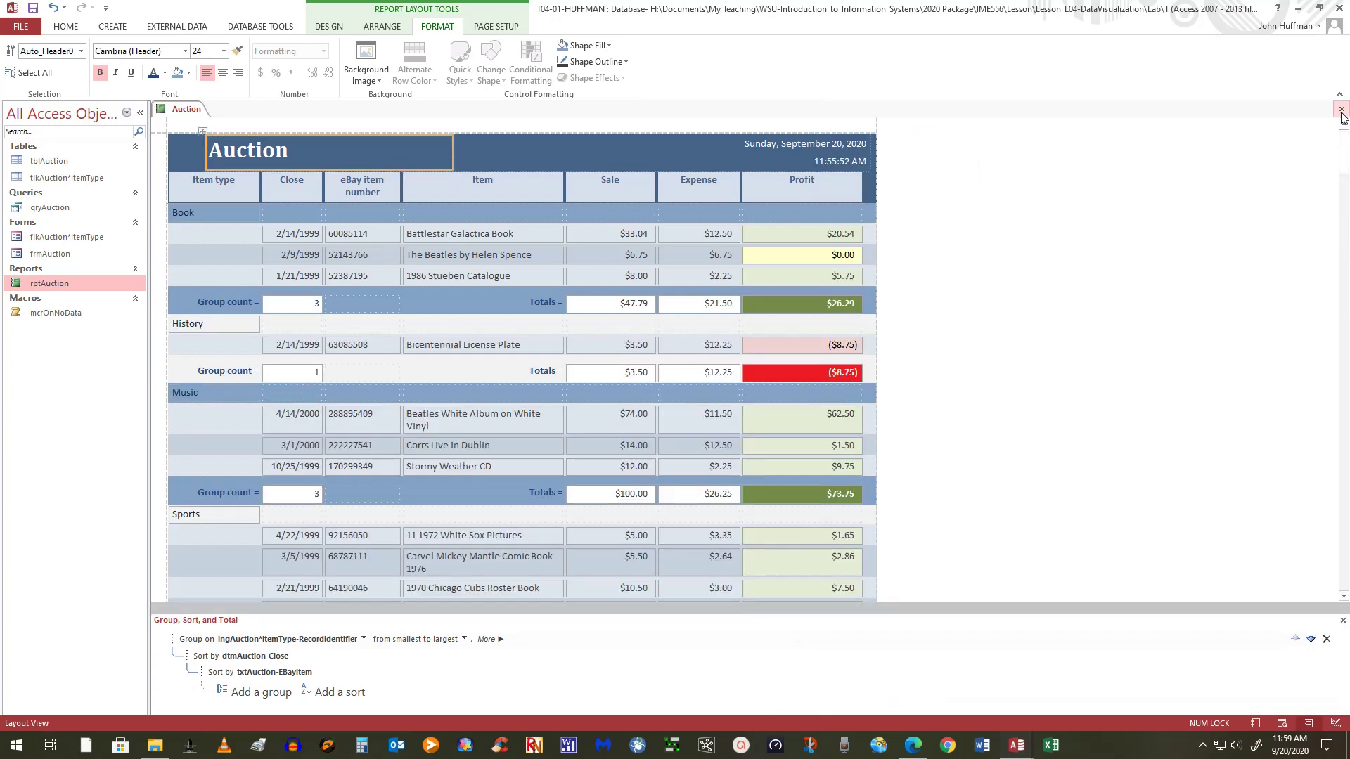
Step: Narrow the Profit column by moving its left edge inward, giving the freed width to the Expense column
click(949, 382)
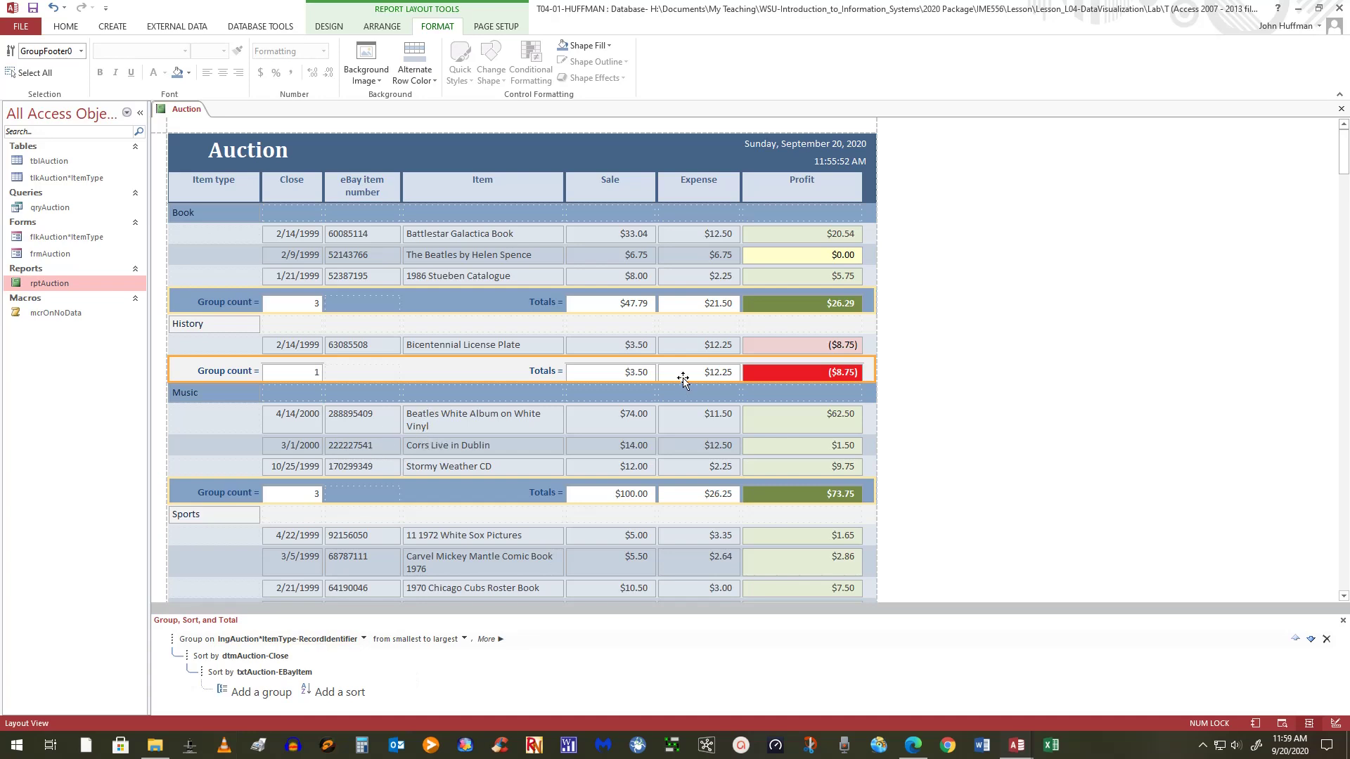
click(803, 417)
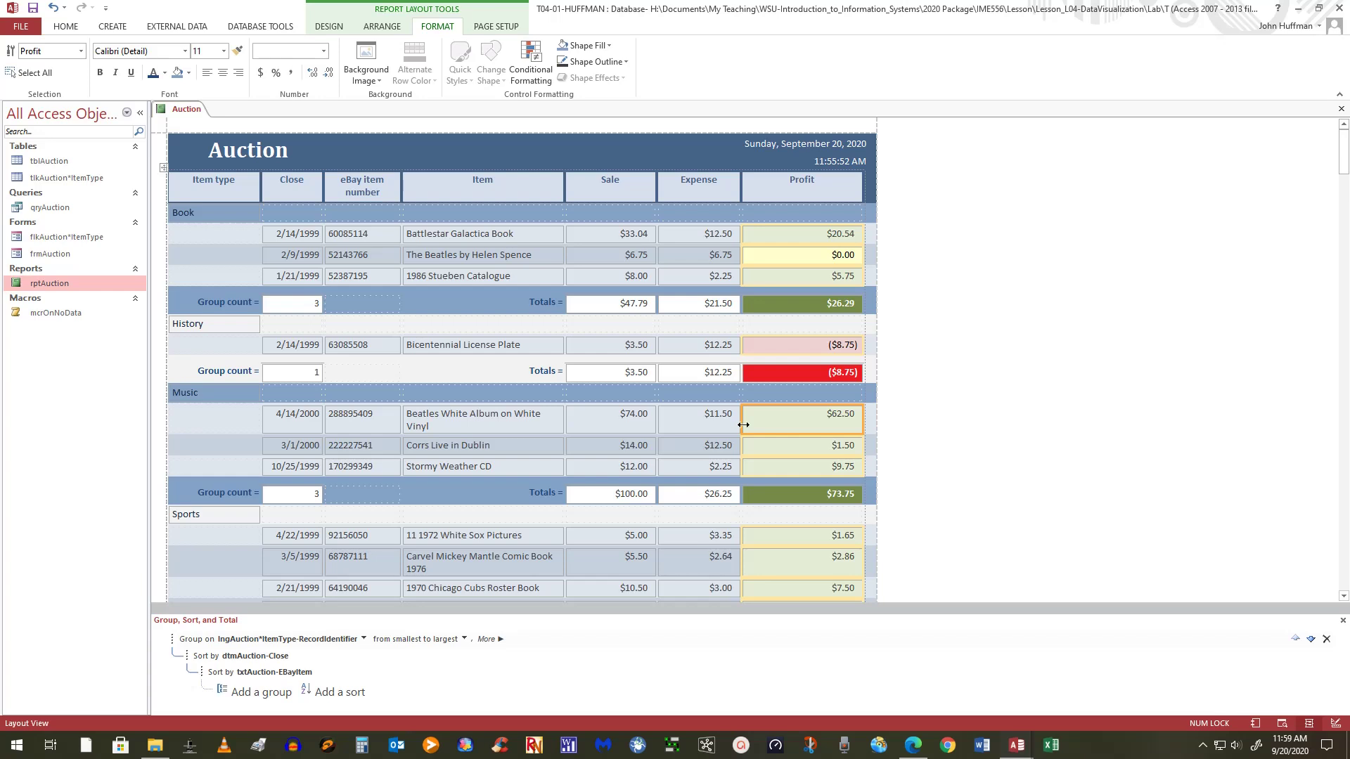
drag(743, 424, 790, 426)
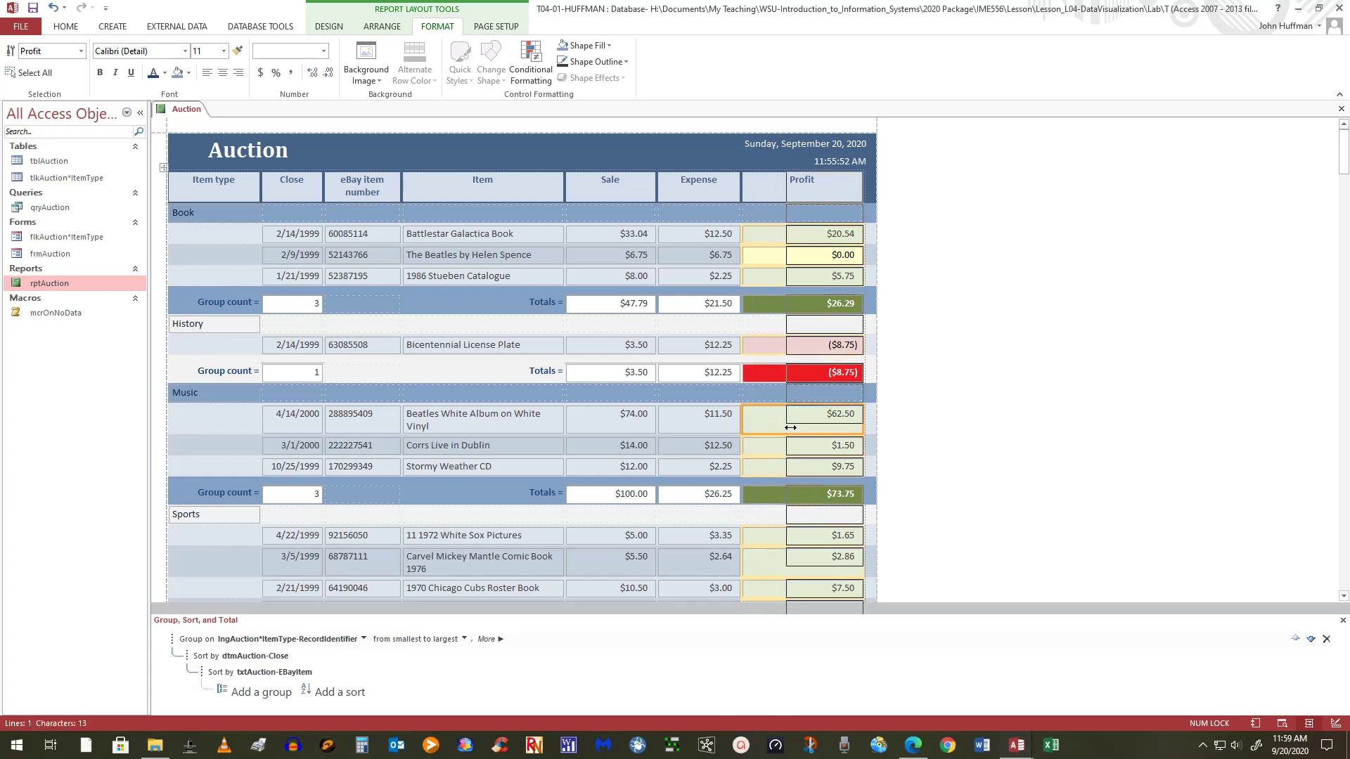
click(658, 419)
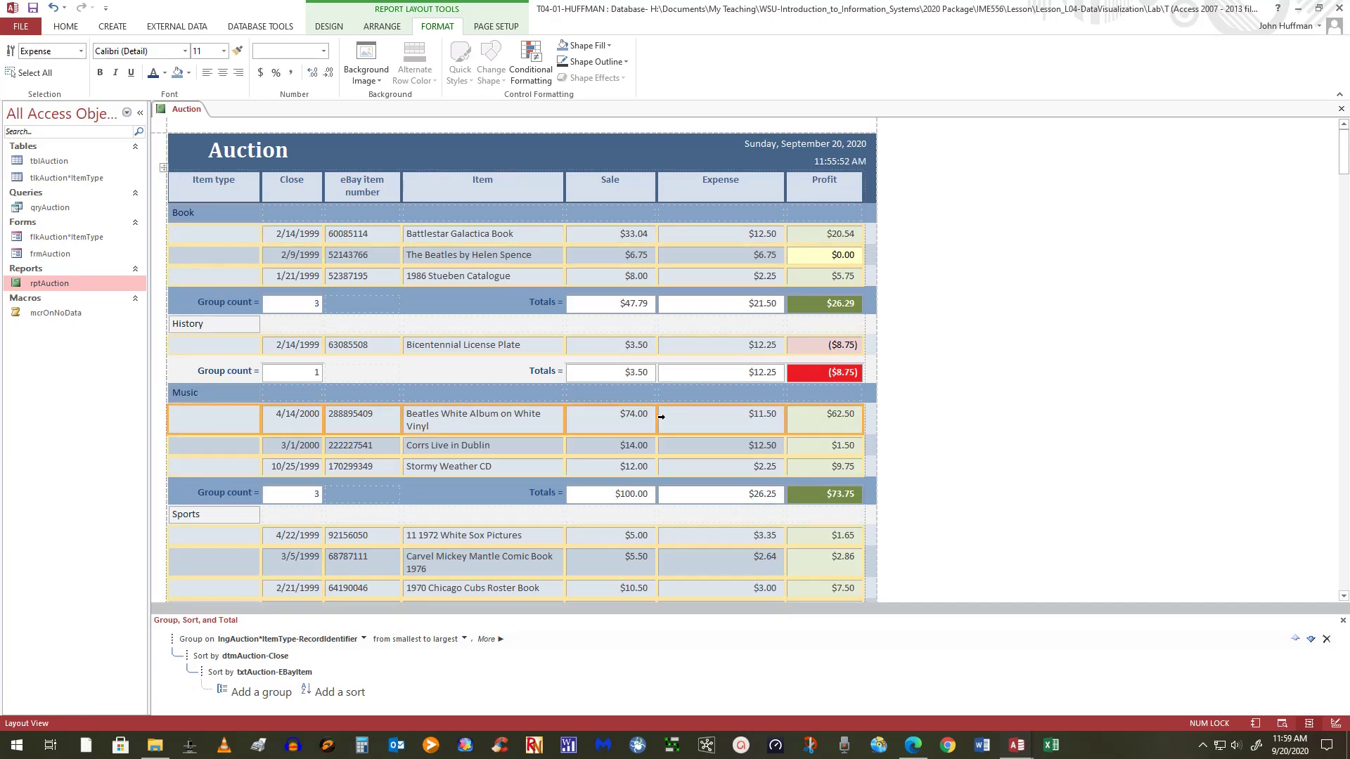
drag(654, 420, 707, 428)
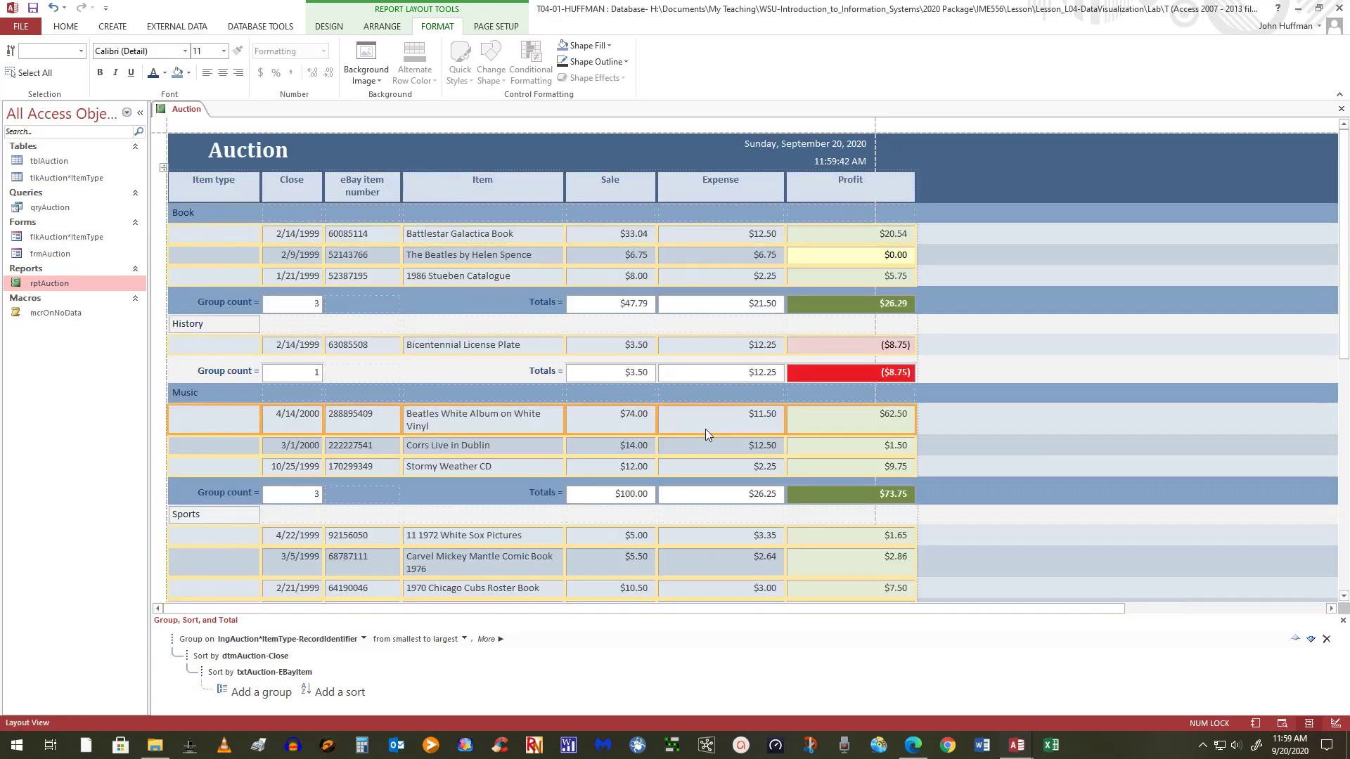
key(ctrl+z)
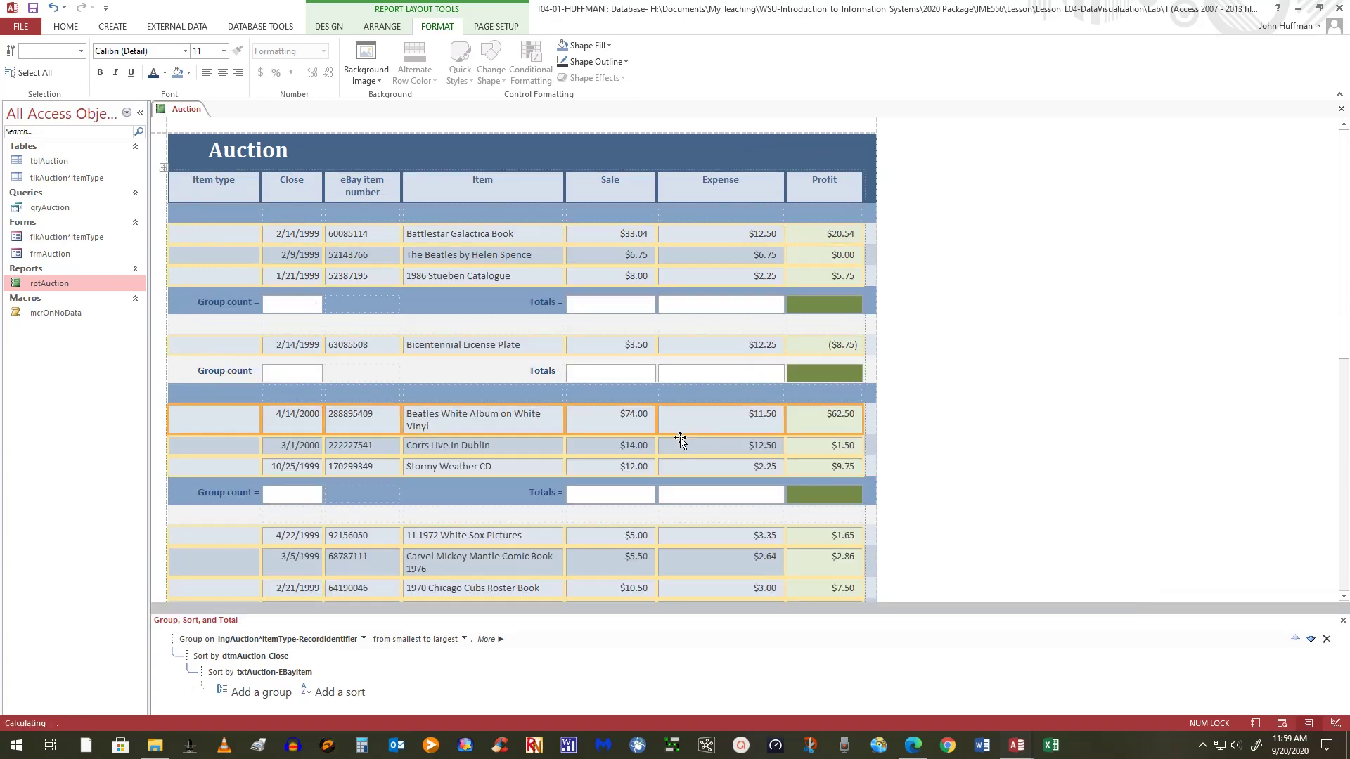
Step: Narrow the Expense and Sale columns from their left edges so that the Item column widens to fit long titles on one line
click(695, 415)
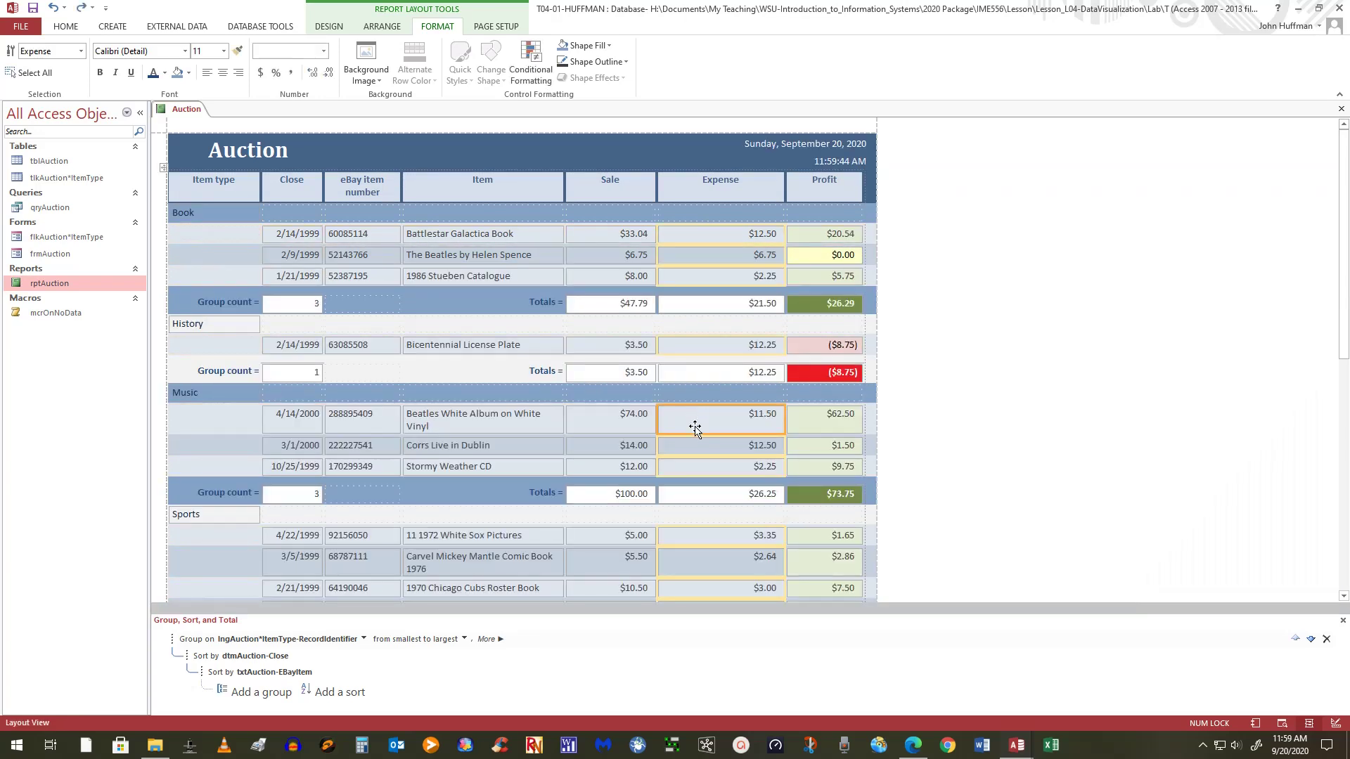
click(677, 432)
drag(656, 418, 714, 424)
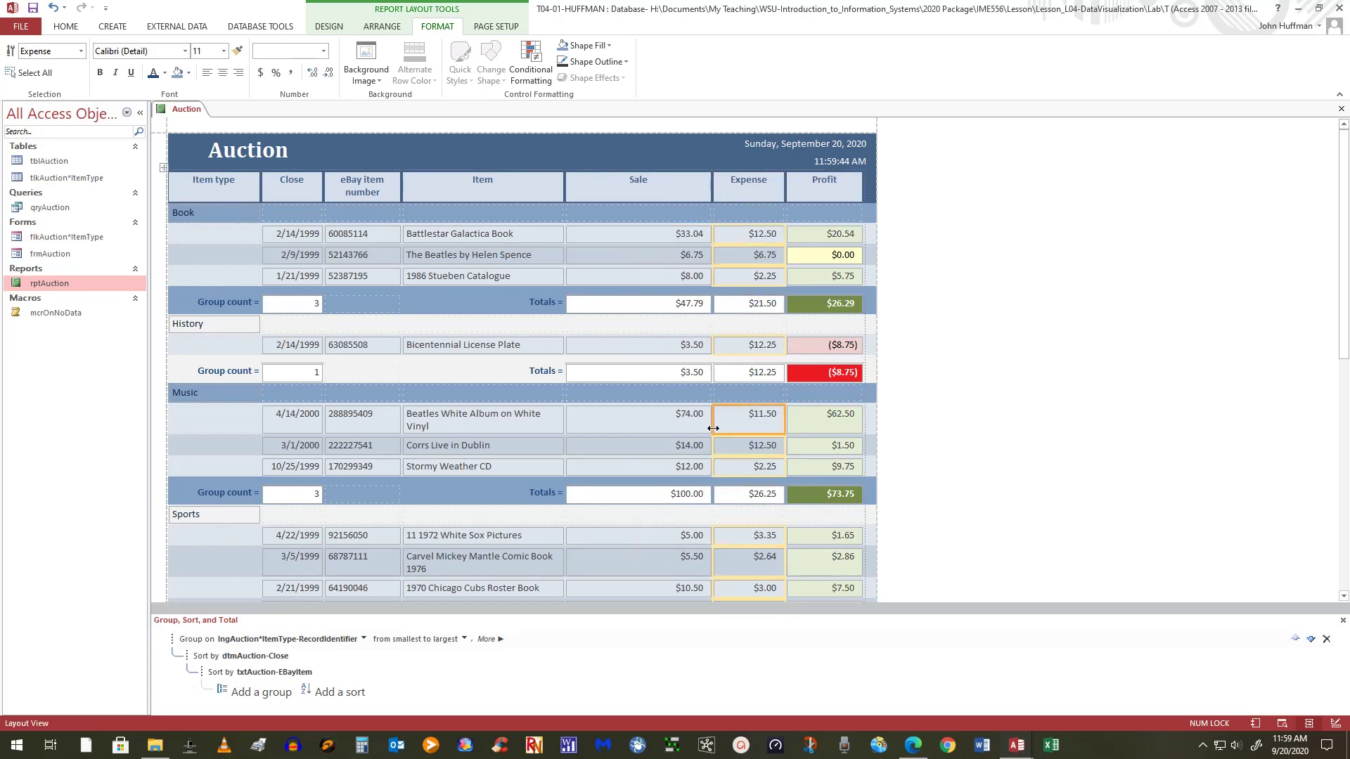
click(608, 426)
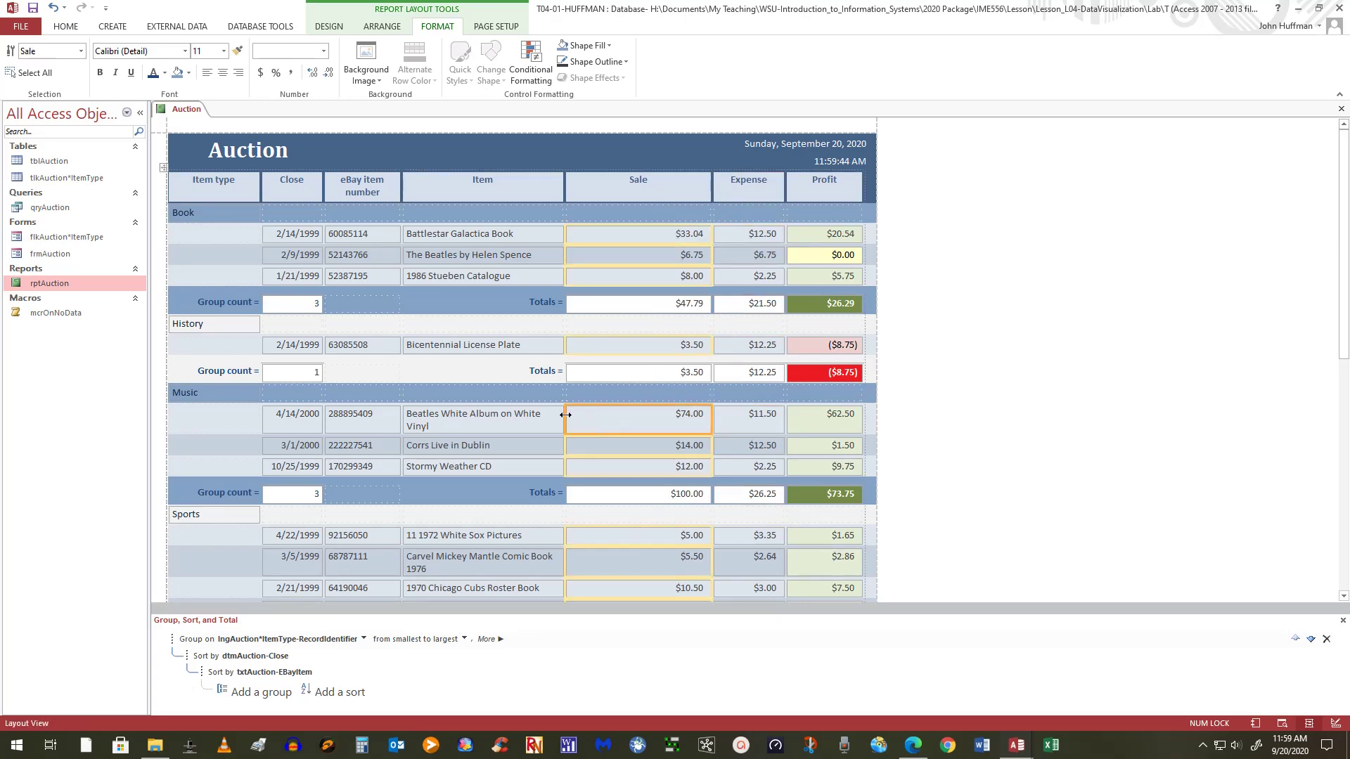
drag(566, 419, 643, 417)
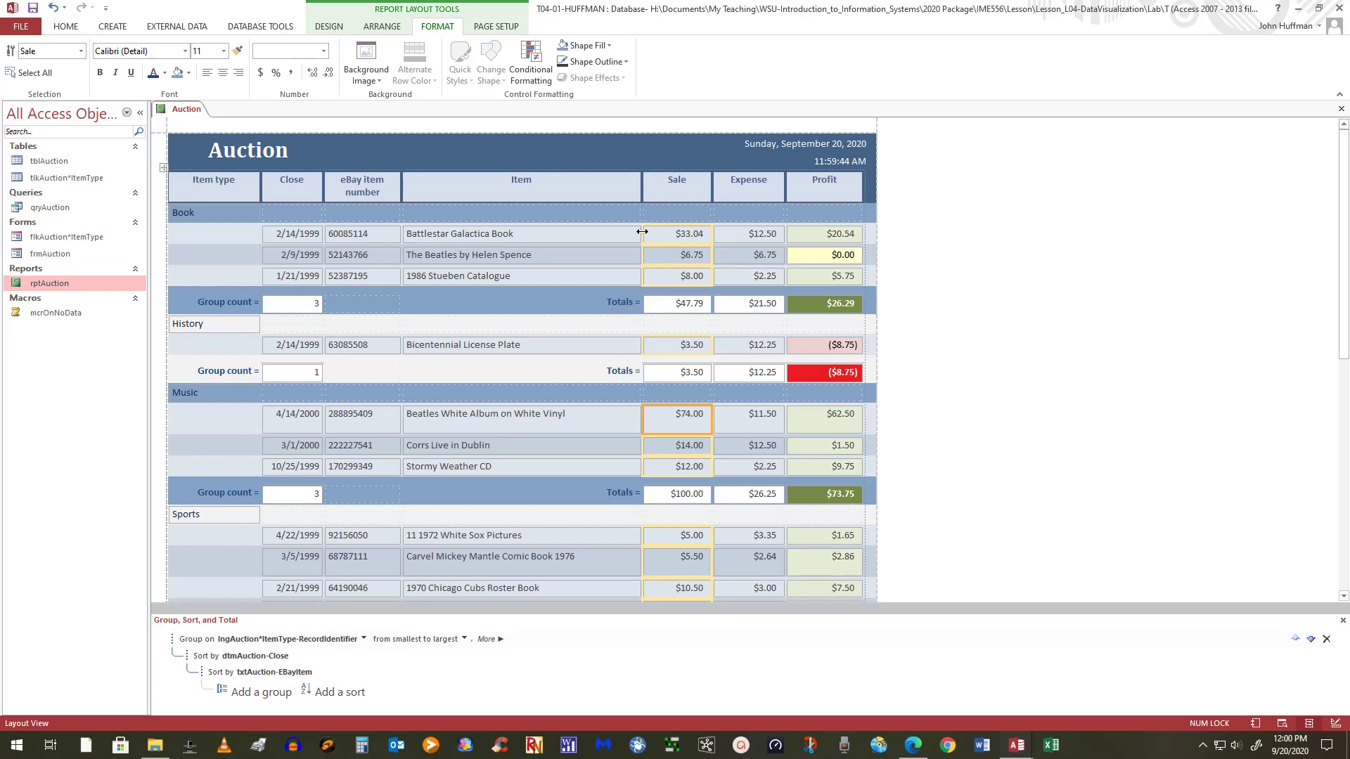
drag(642, 232, 637, 232)
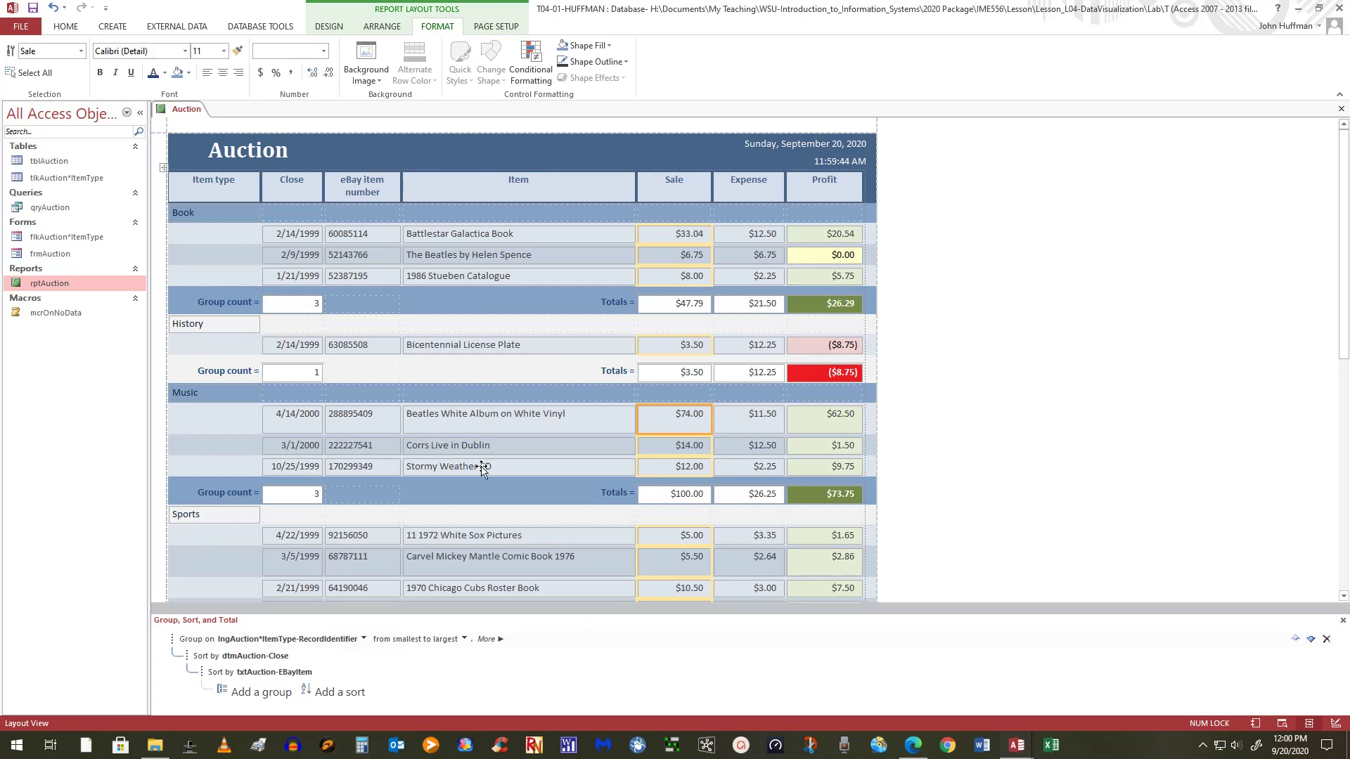
click(486, 416)
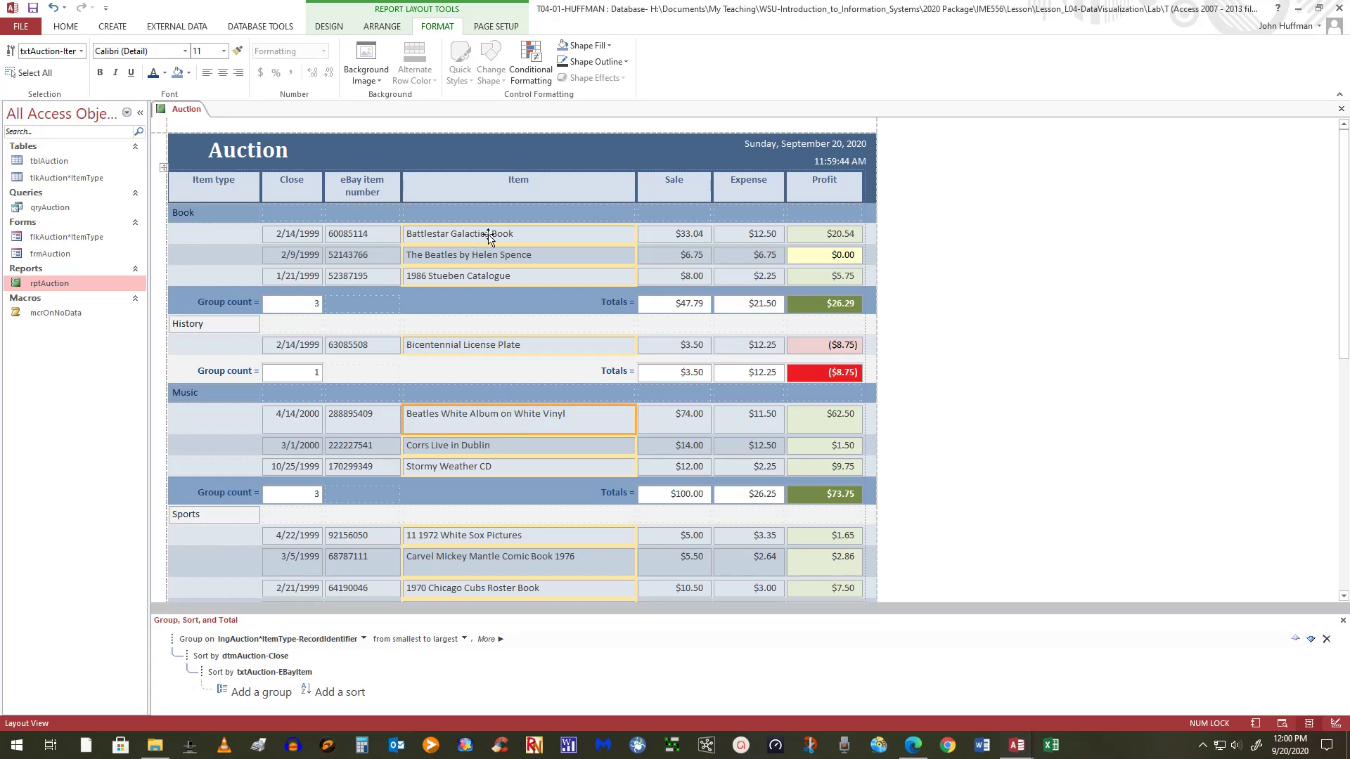
click(1005, 432)
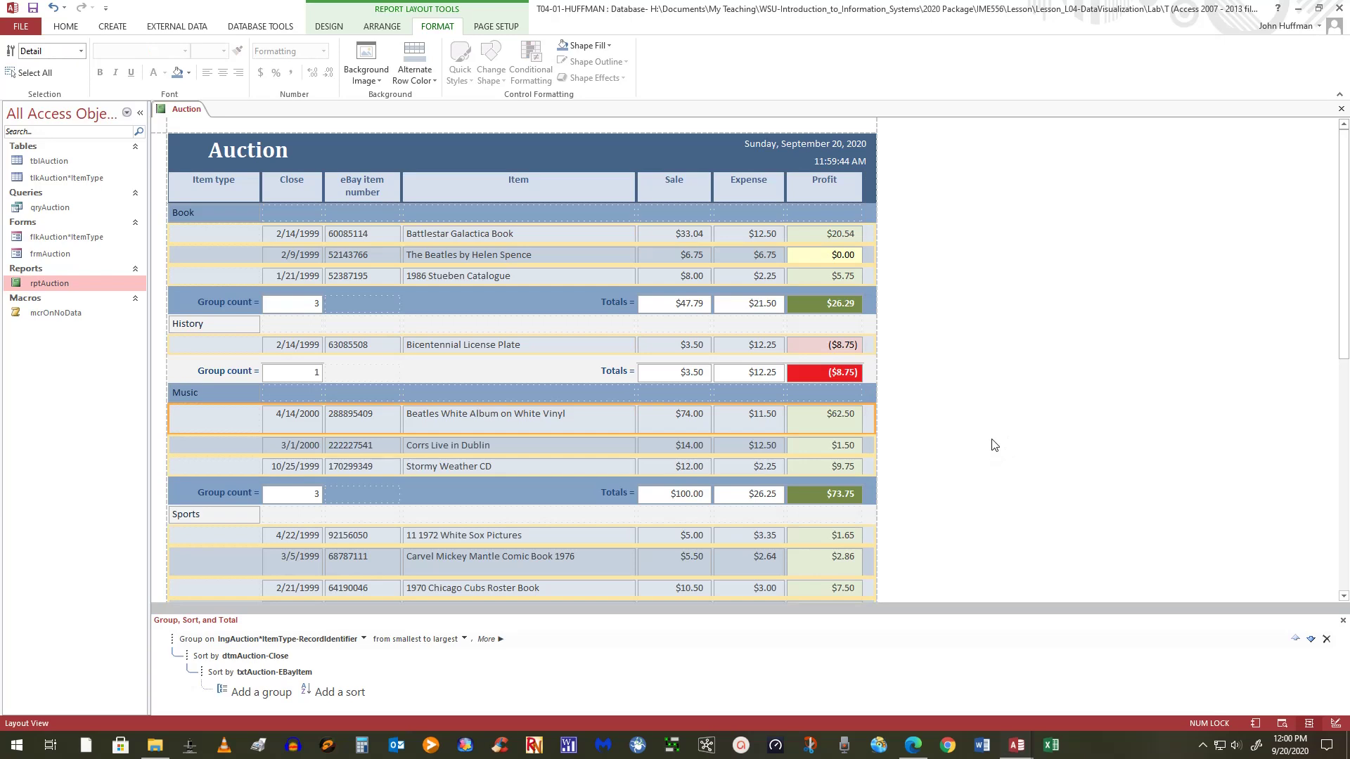
click(1045, 391)
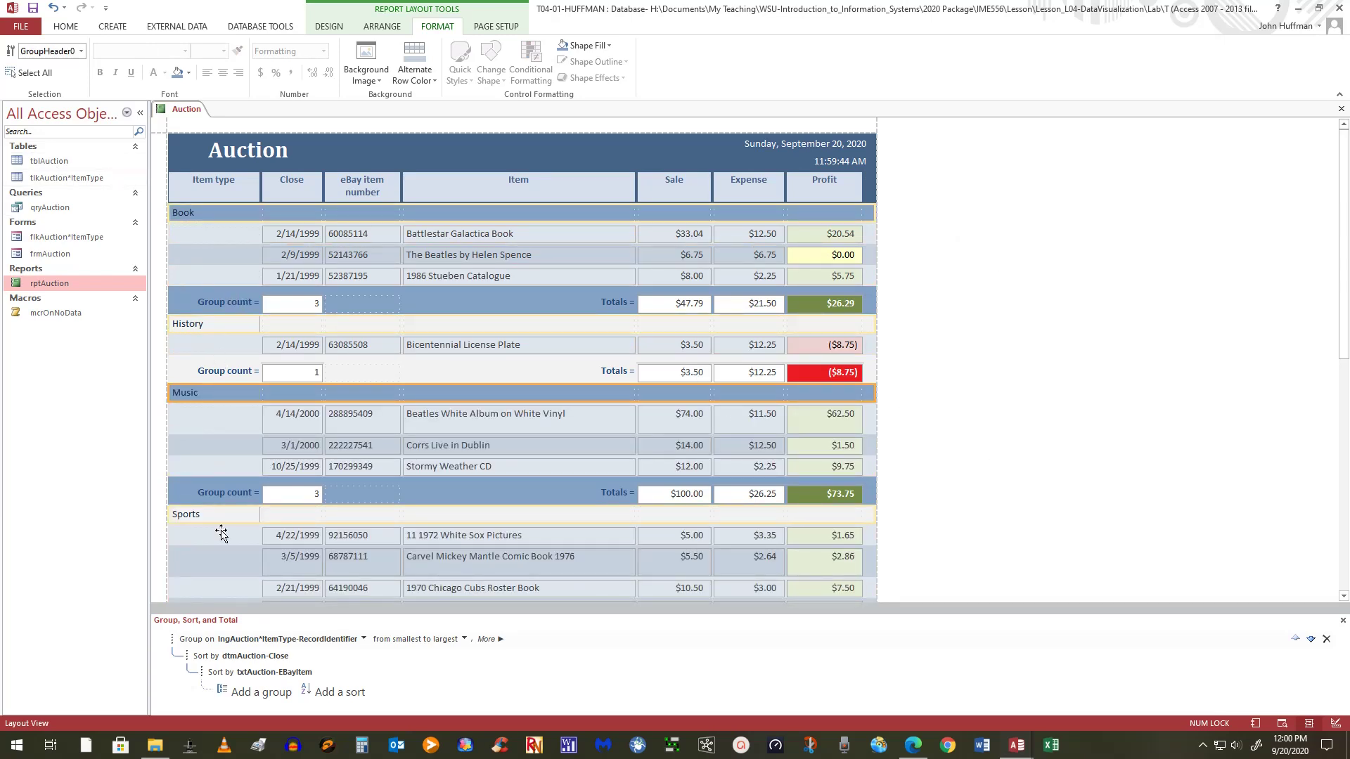
Step: Center the item type values in the group header, make them bold and set their font size to 12
click(188, 214)
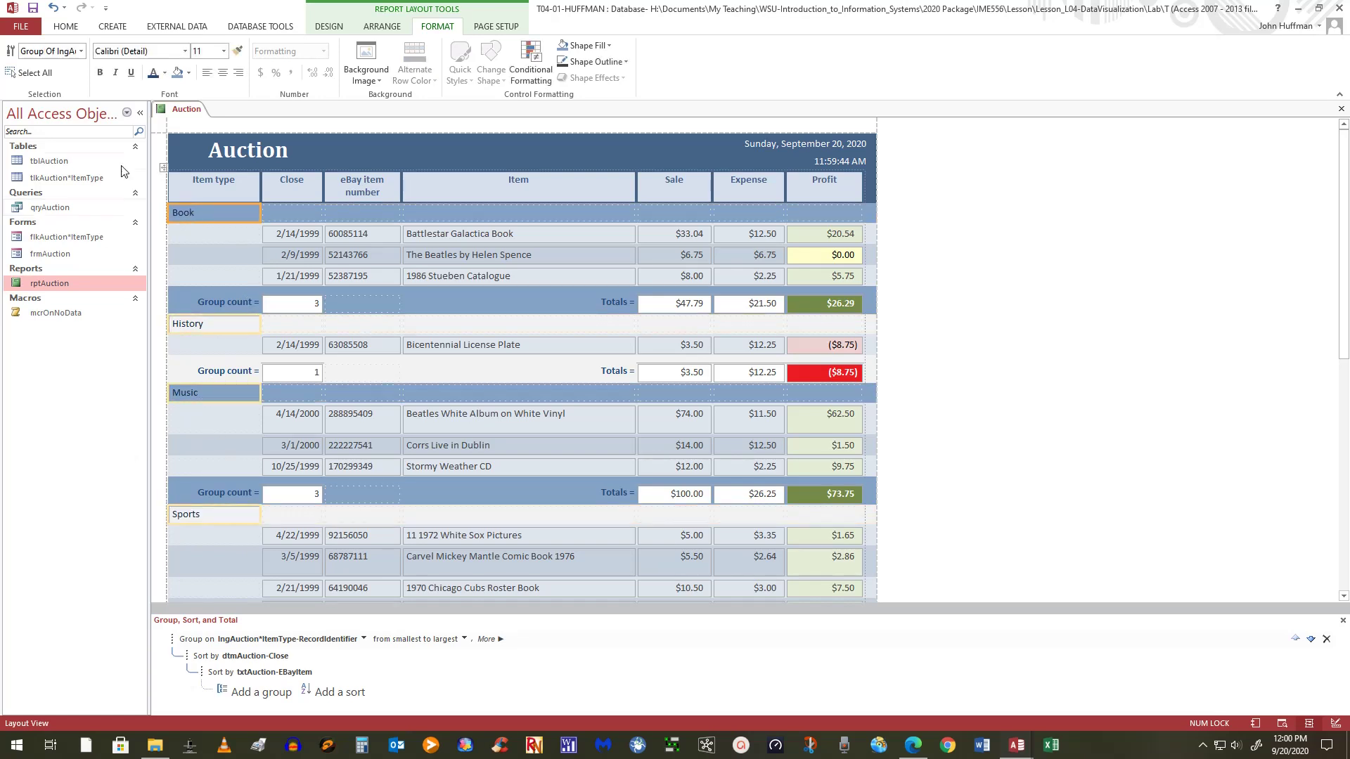
click(222, 73)
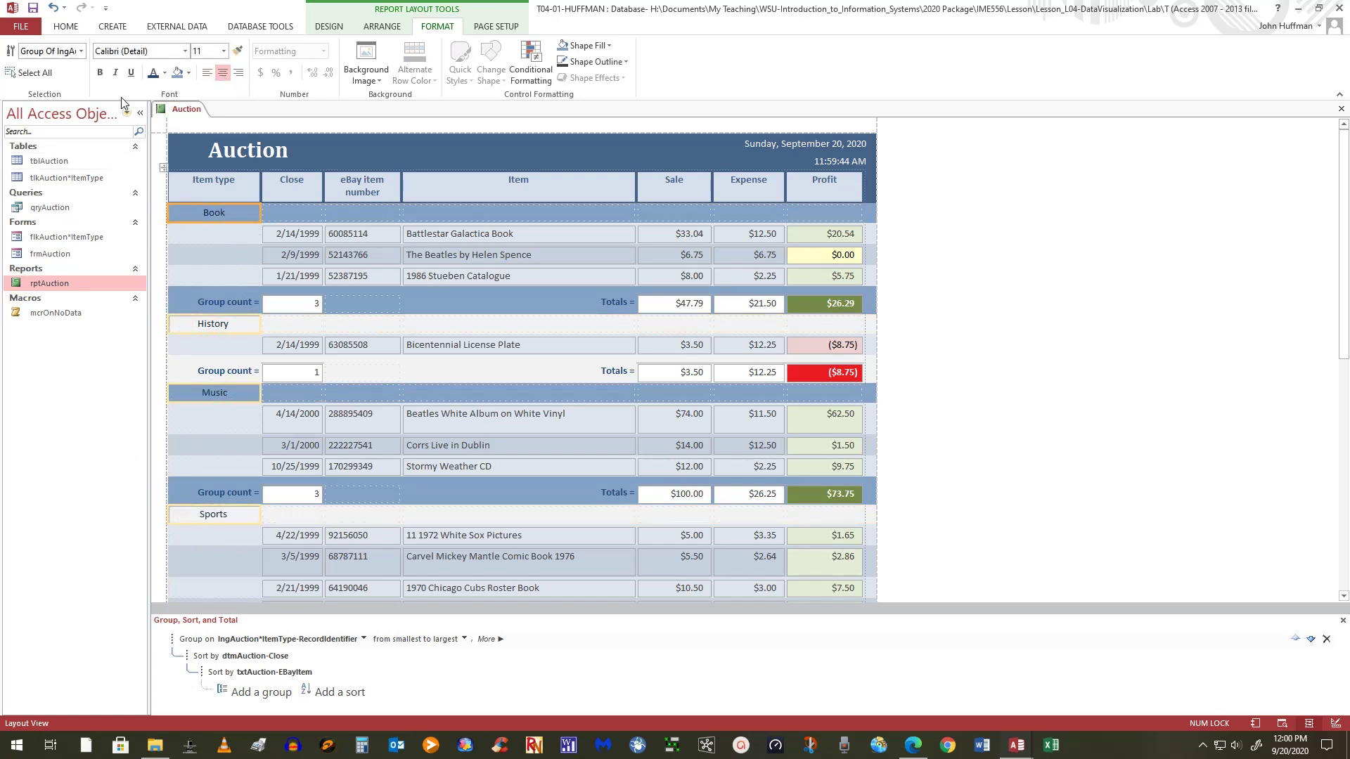
click(100, 73)
click(223, 51)
click(209, 121)
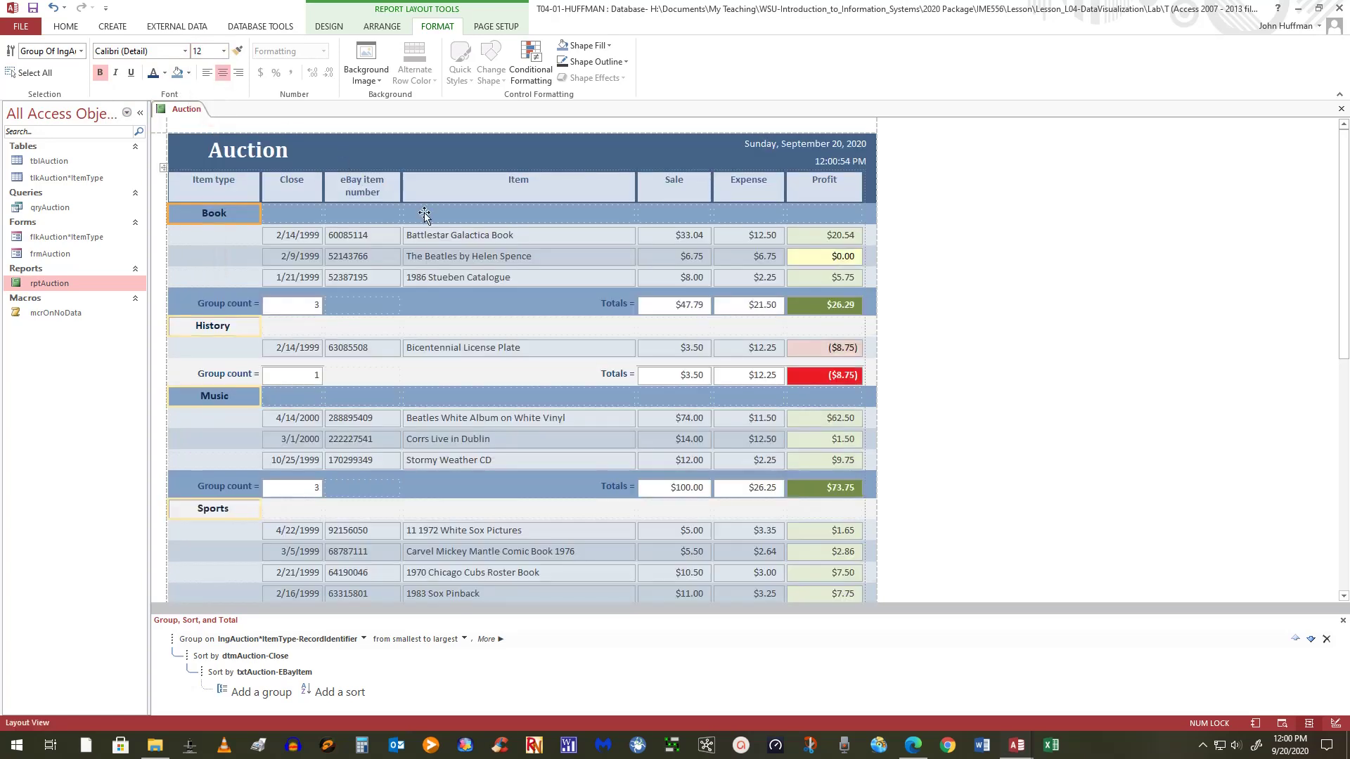
Step: Set the font color of the item type values in the group header to the dark blue of the "Group count =" label
click(535, 302)
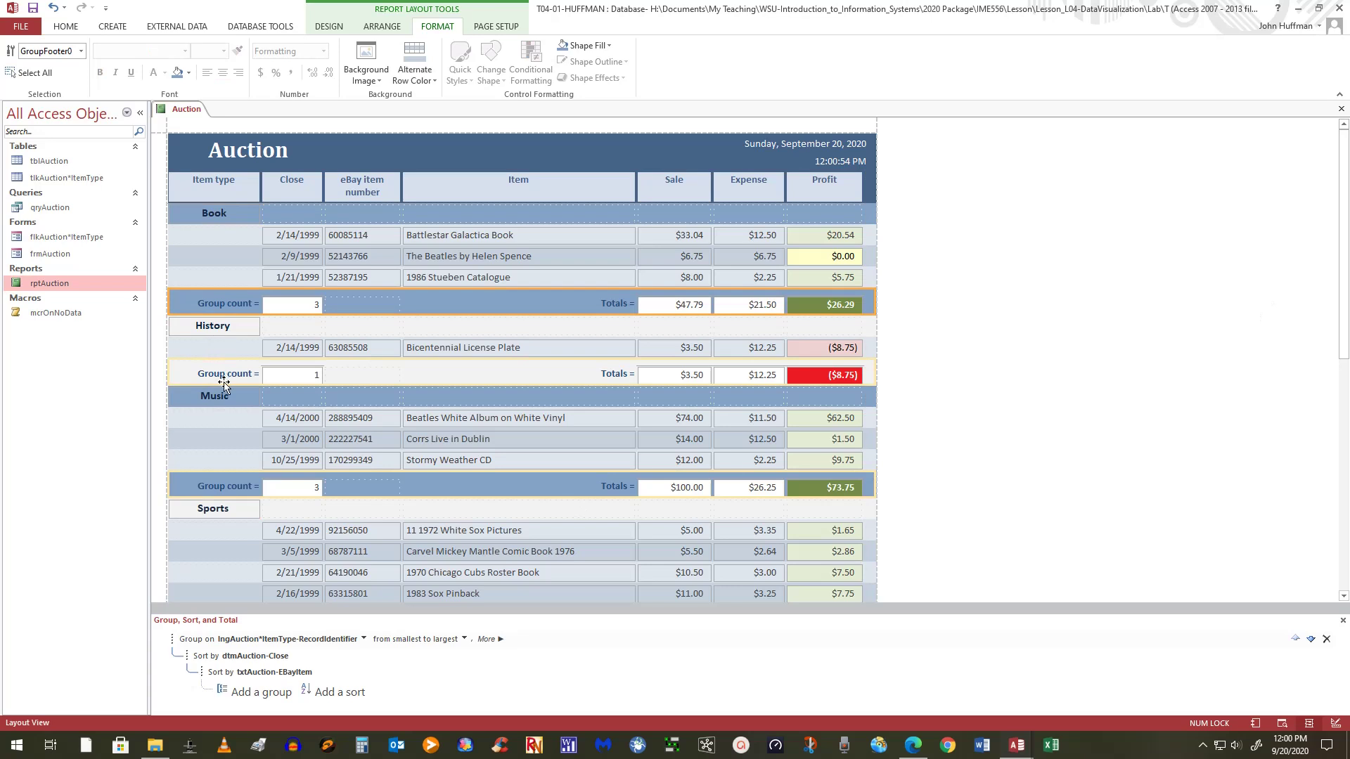
click(230, 303)
click(214, 213)
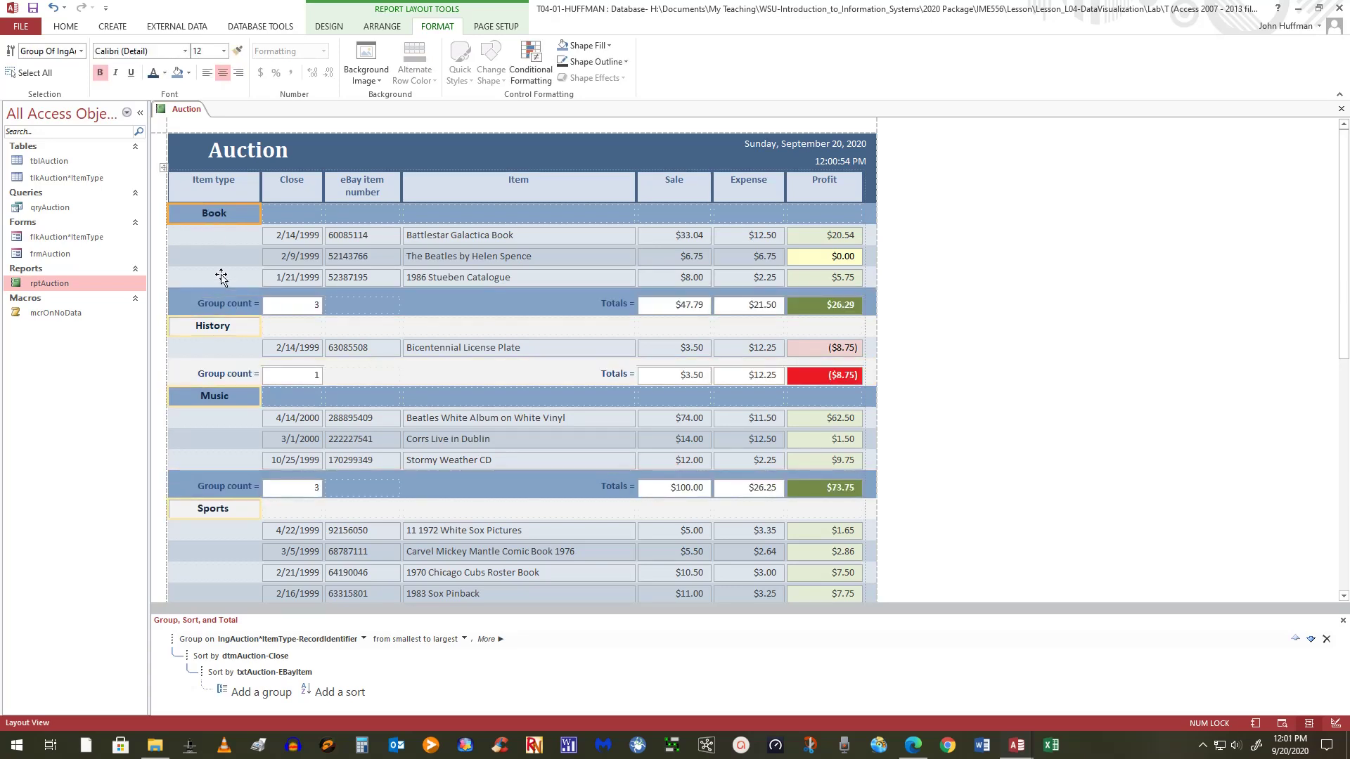
click(225, 303)
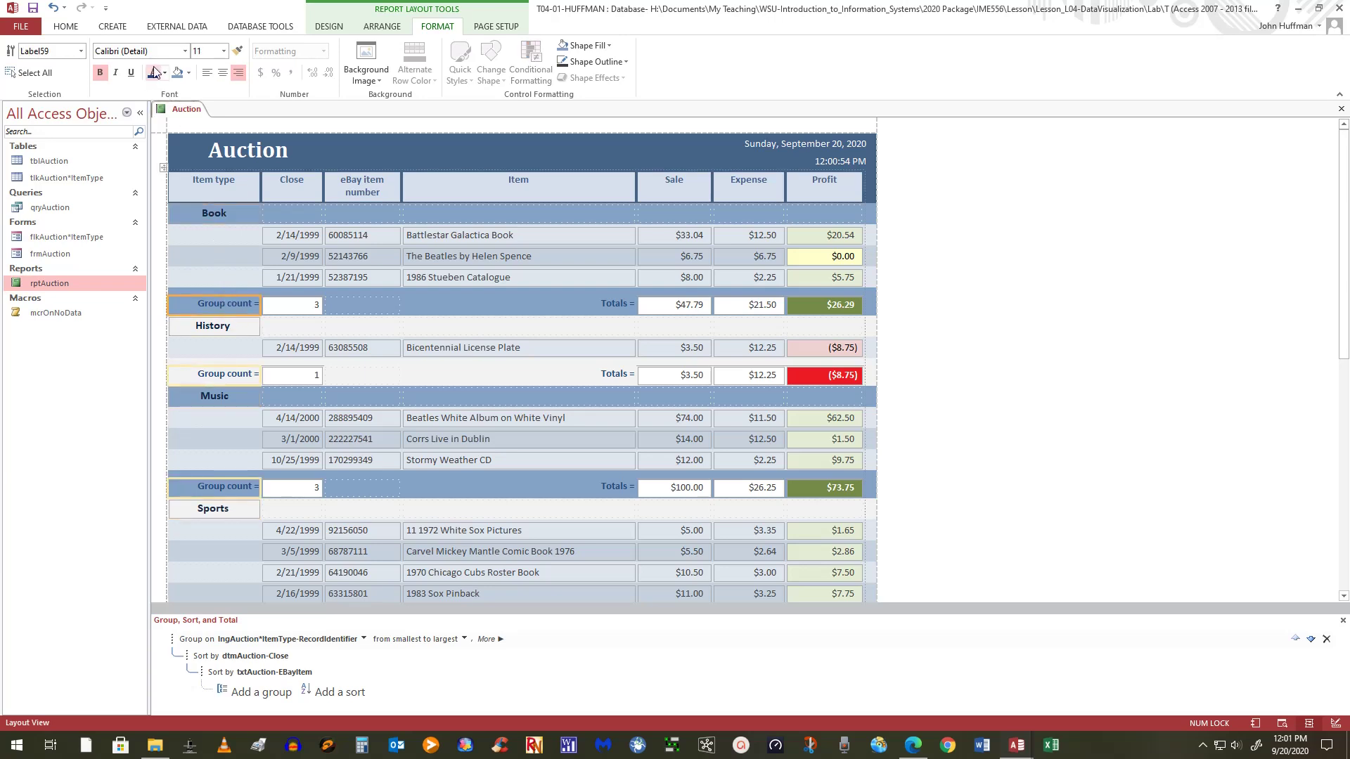
click(216, 218)
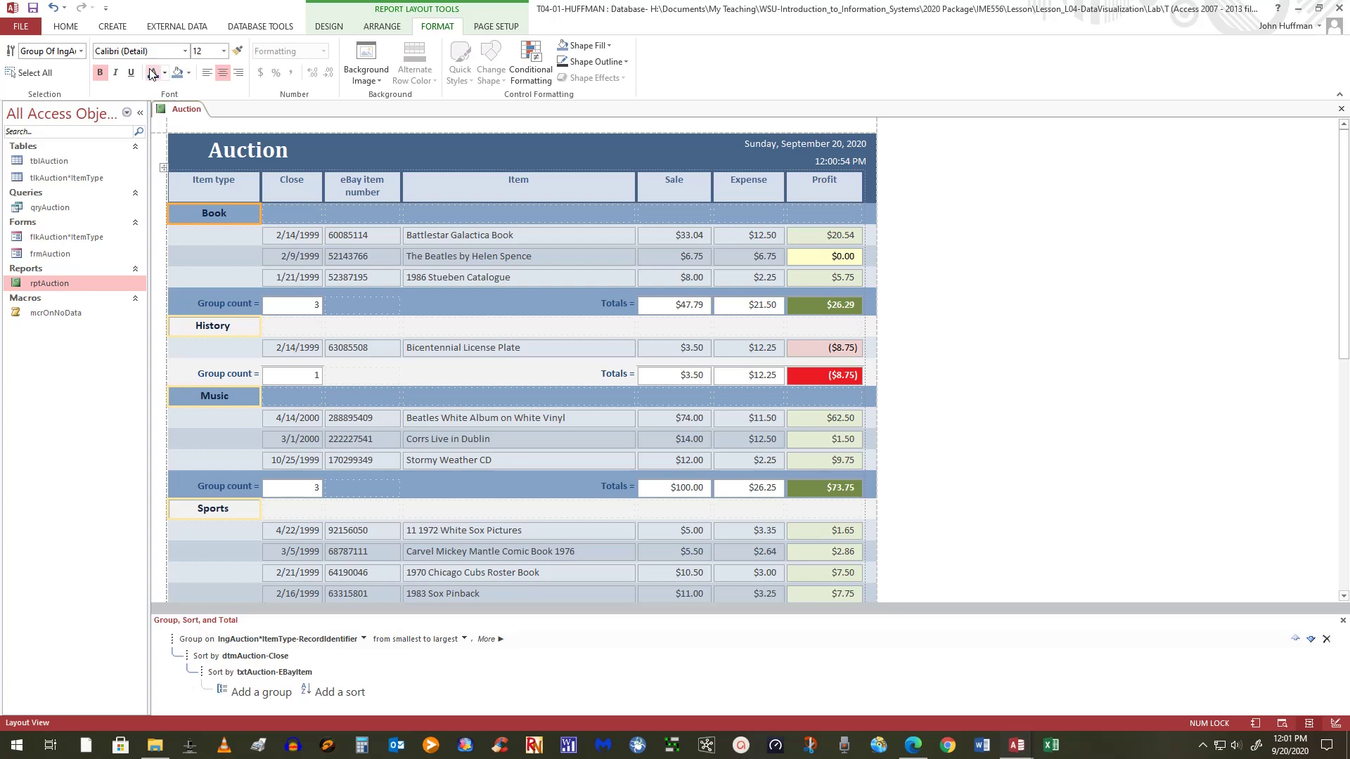
click(1078, 325)
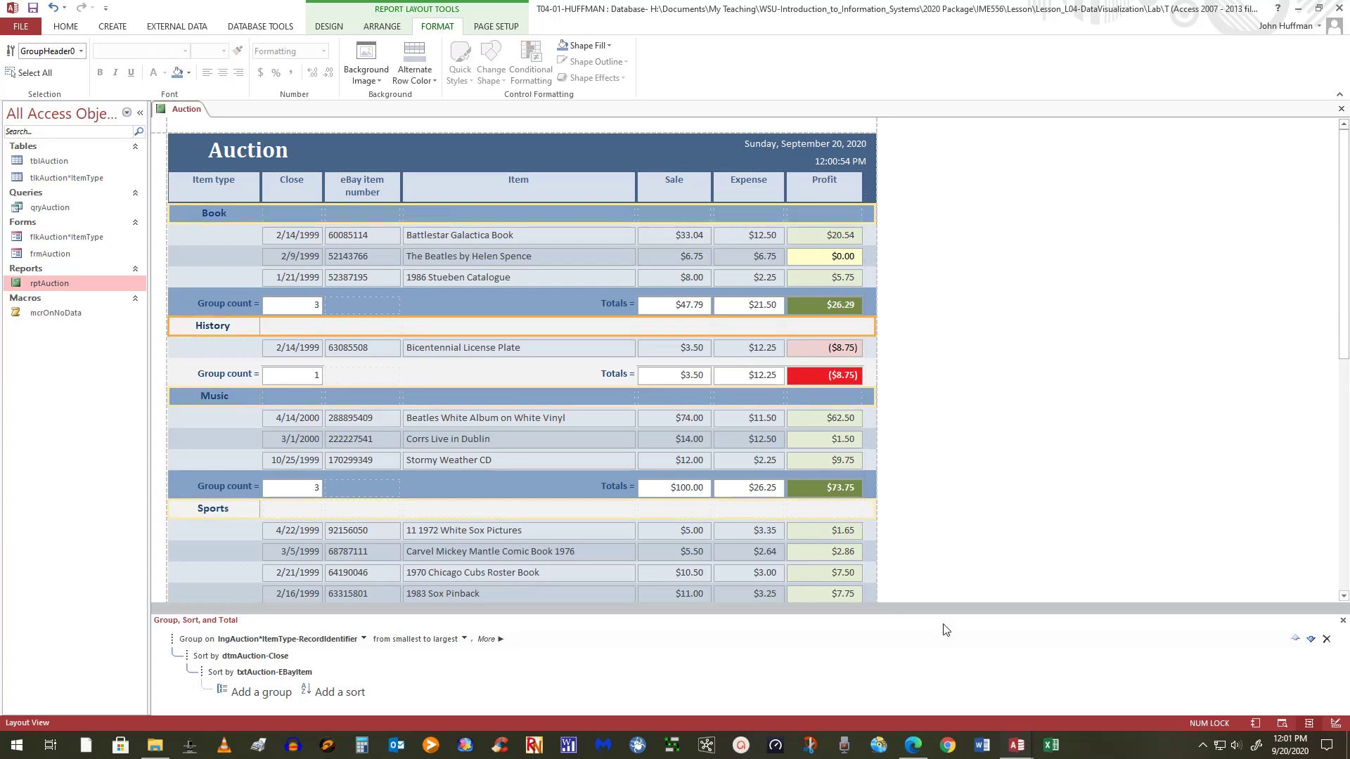
click(1172, 380)
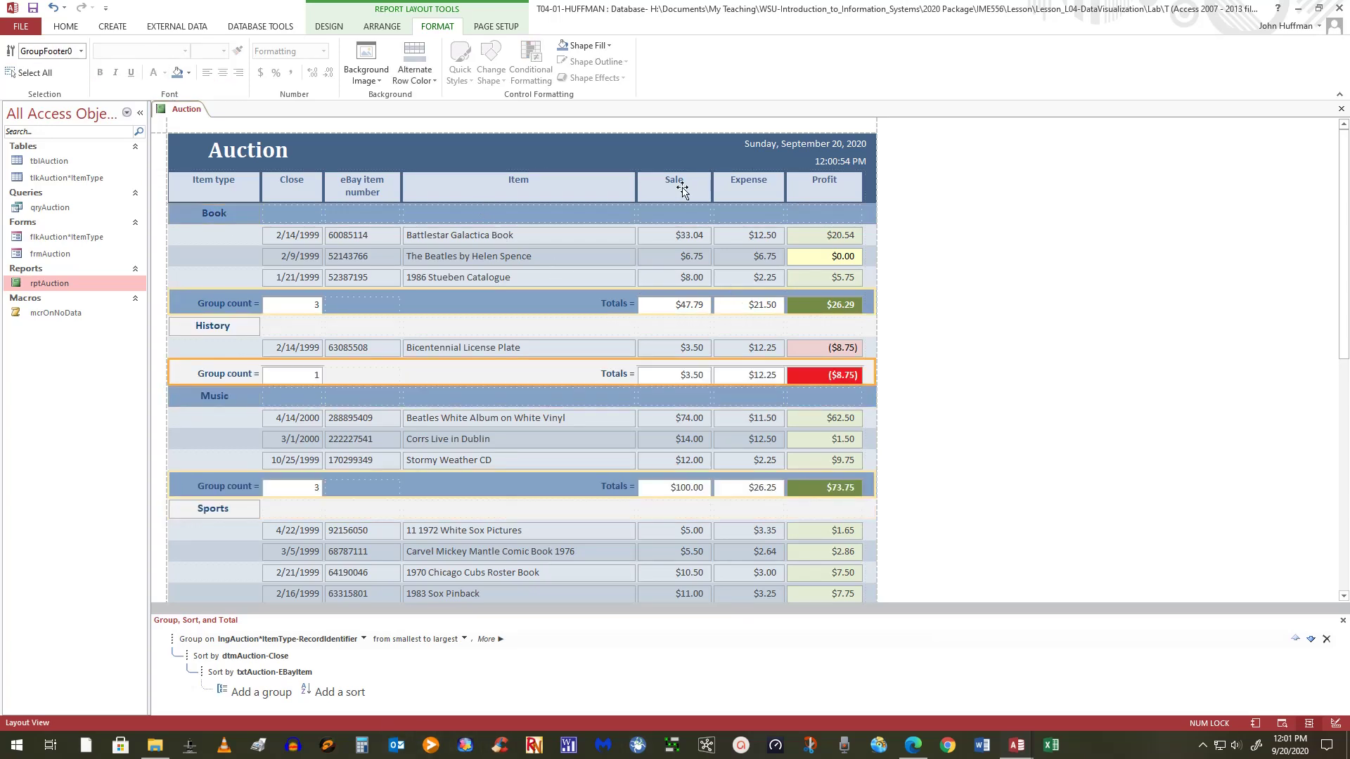
Step: Set the background color of the item type group header section to a medium blue-gray standard color
click(870, 214)
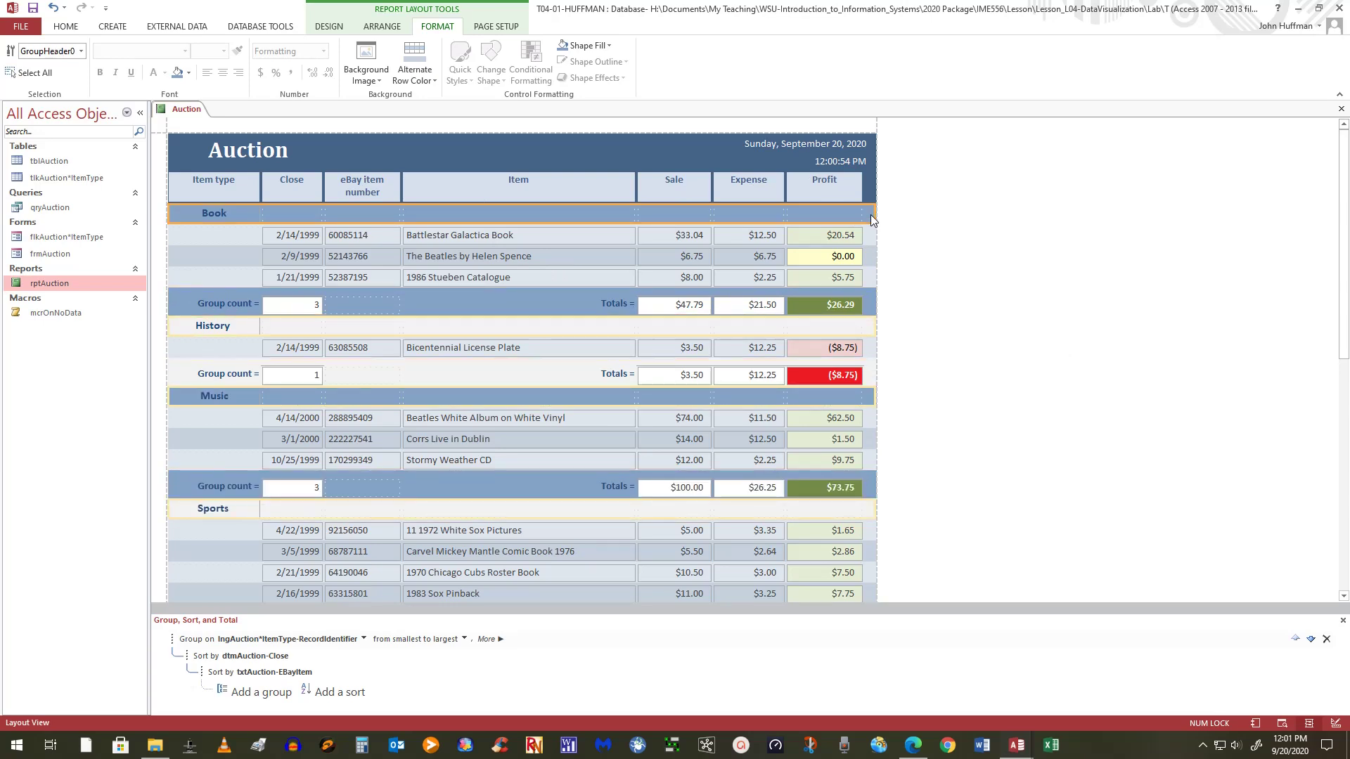
click(189, 72)
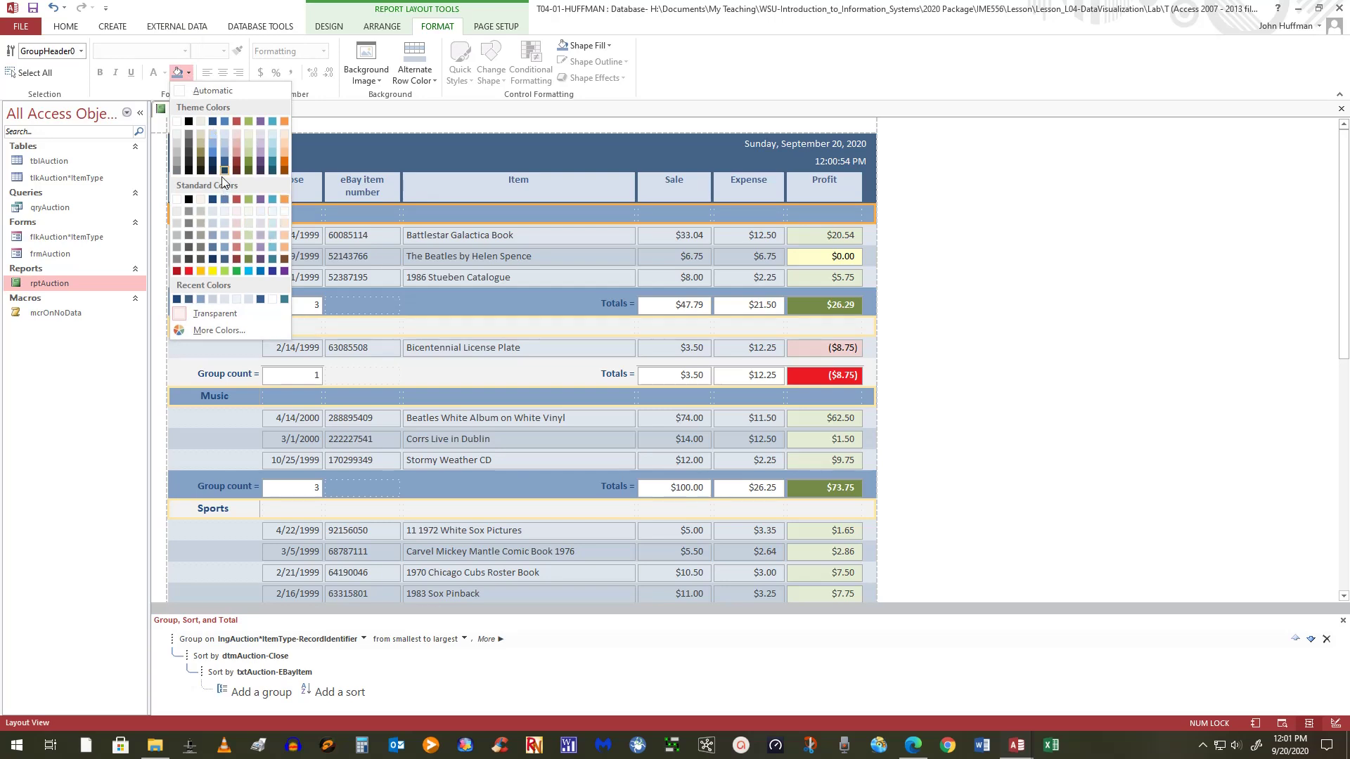
click(212, 233)
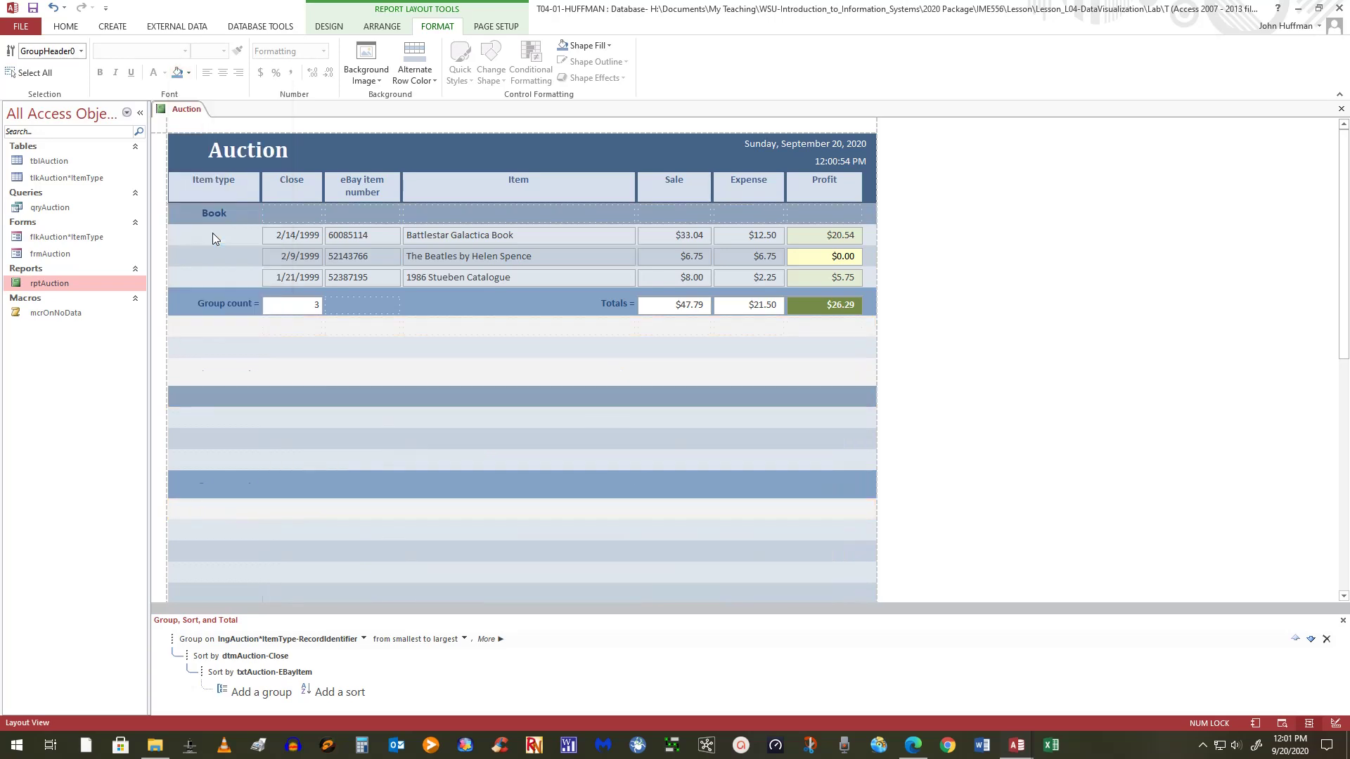
Step: Try a lighter blue-gray background color on the item type group header section, and undo it
click(188, 72)
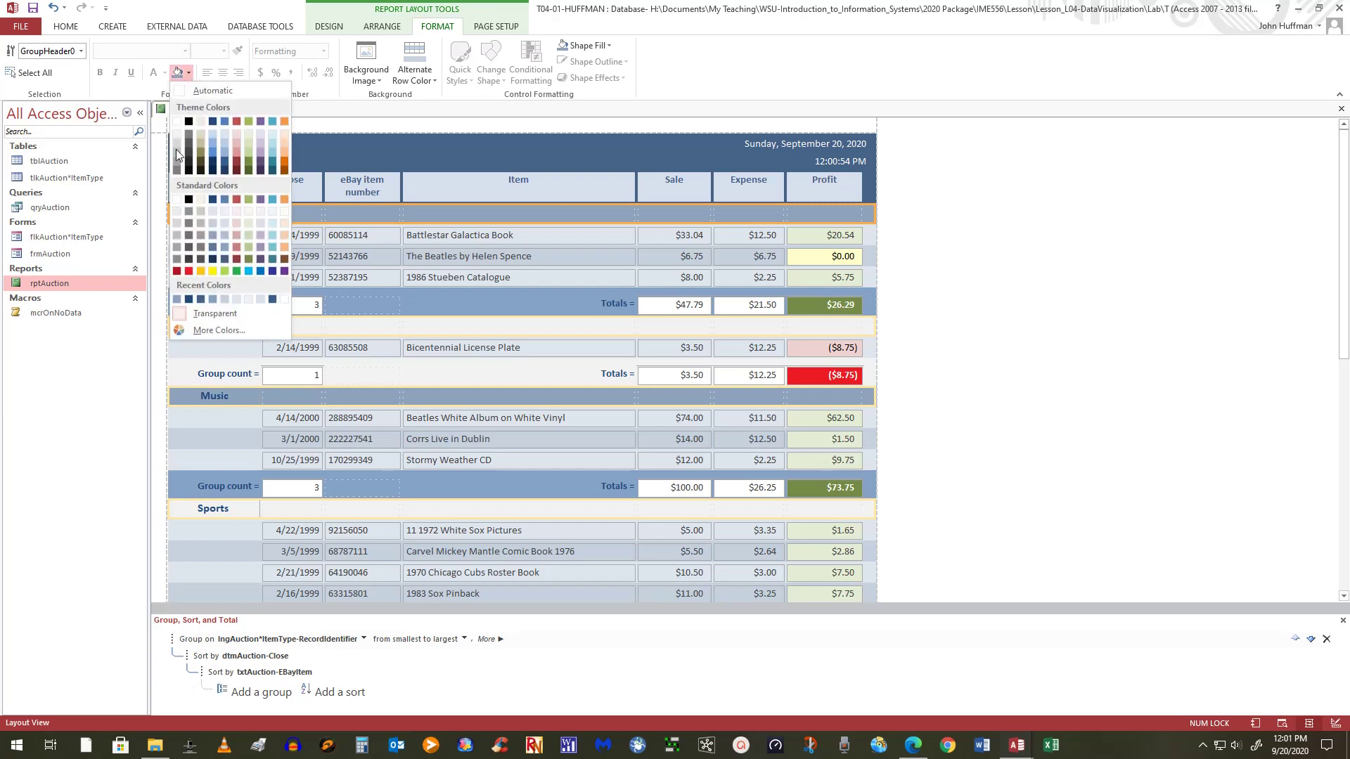
click(212, 223)
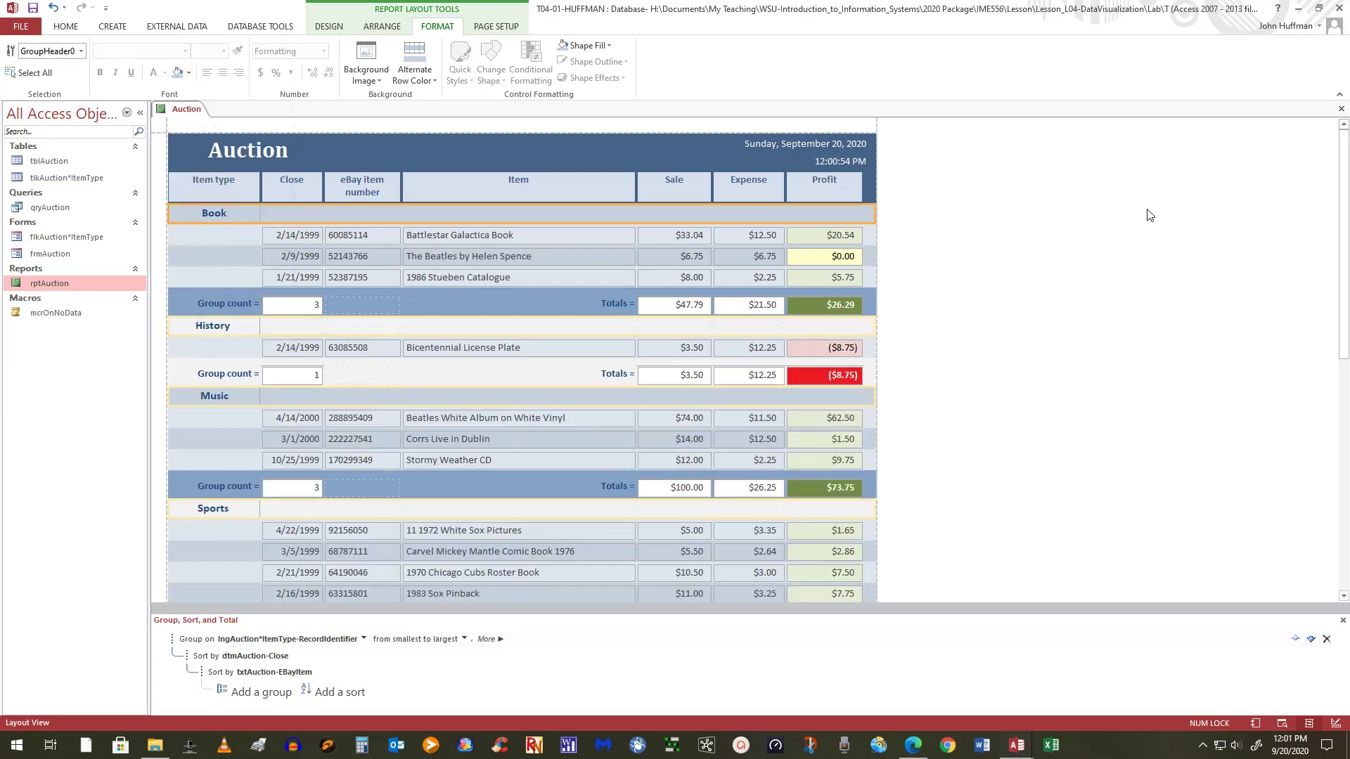
click(1058, 298)
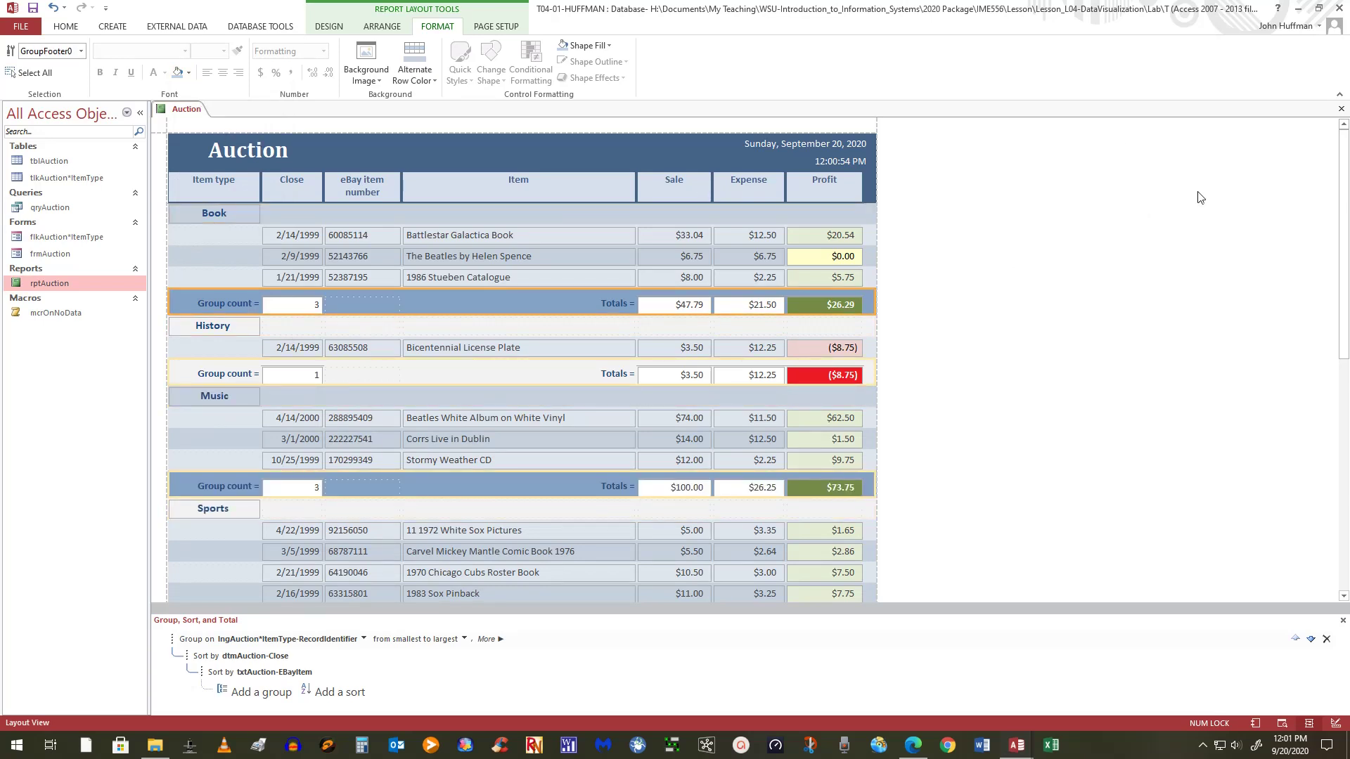
key(ctrl+z)
click(1202, 147)
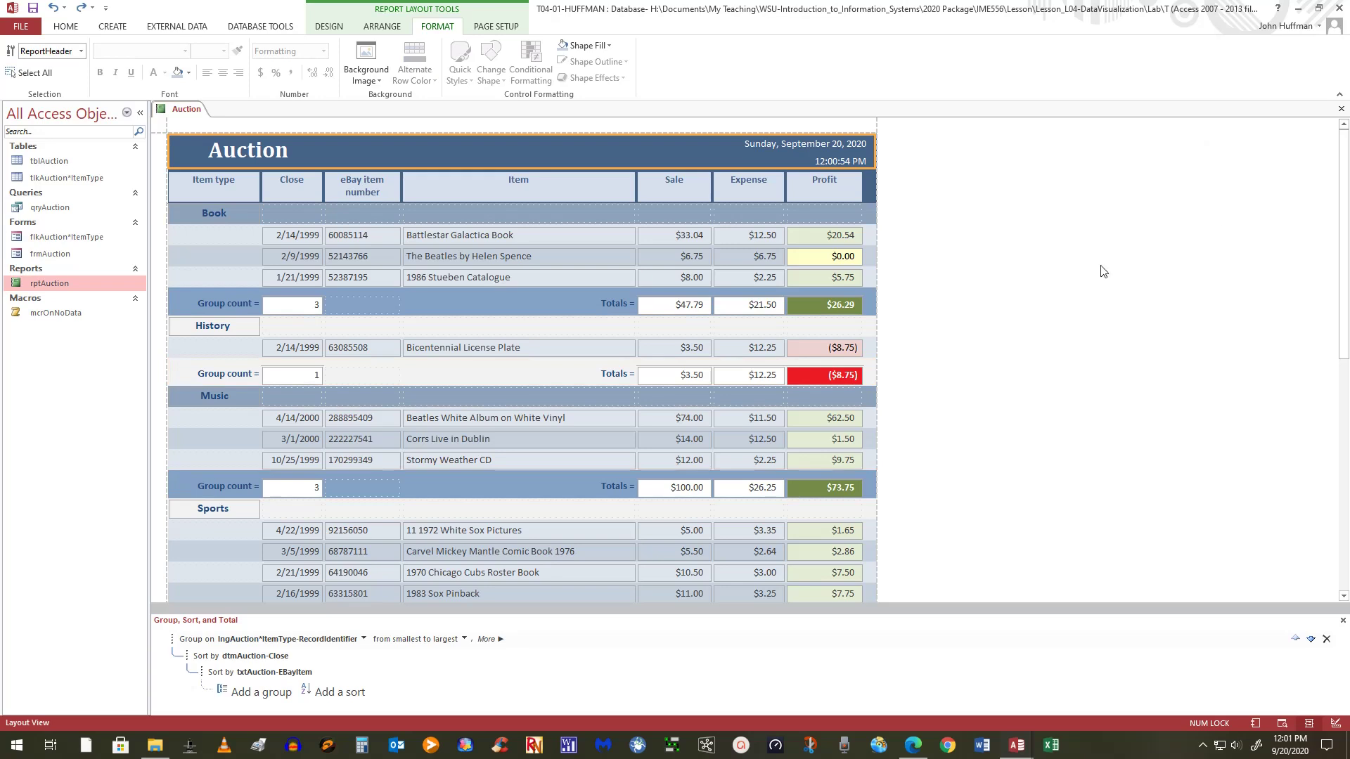
Step: Center the eBay item number, Close, Sale and Expense values in the detail rows
click(358, 237)
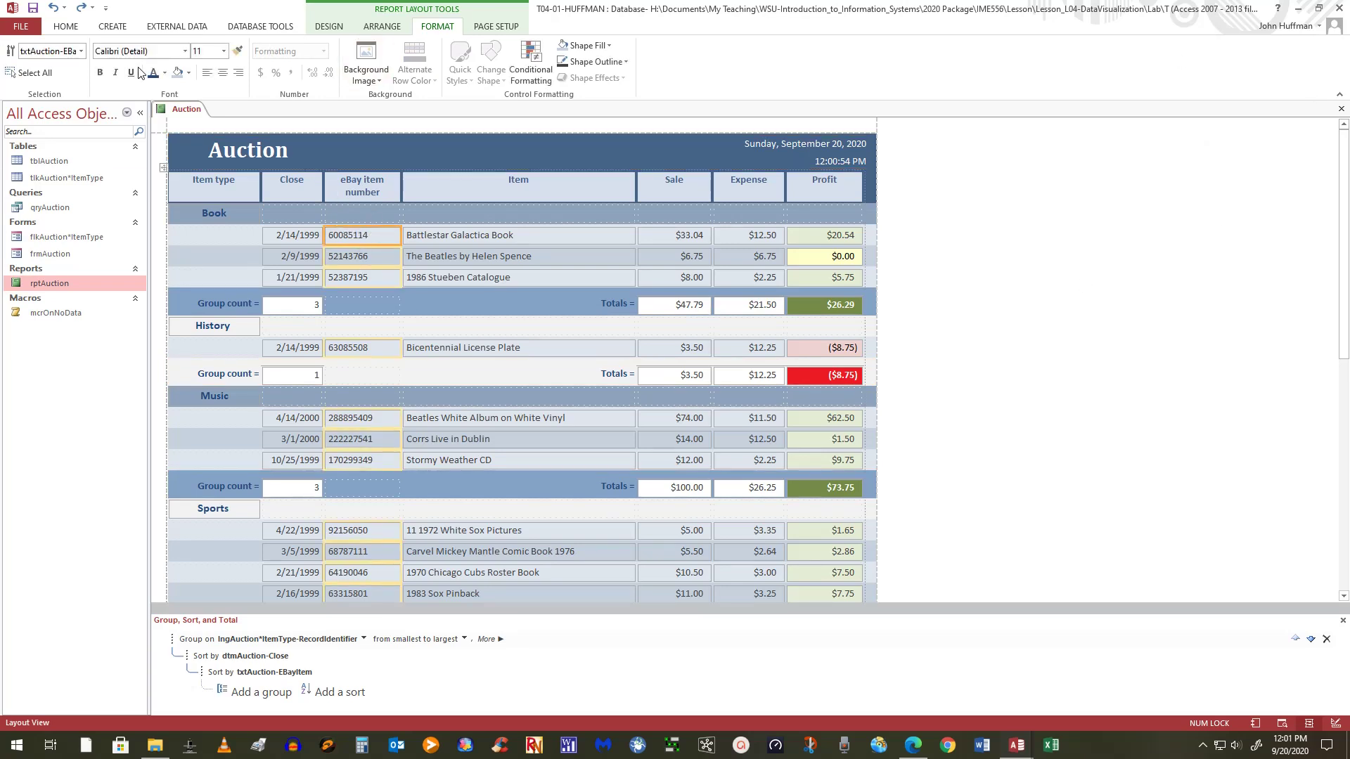
click(222, 73)
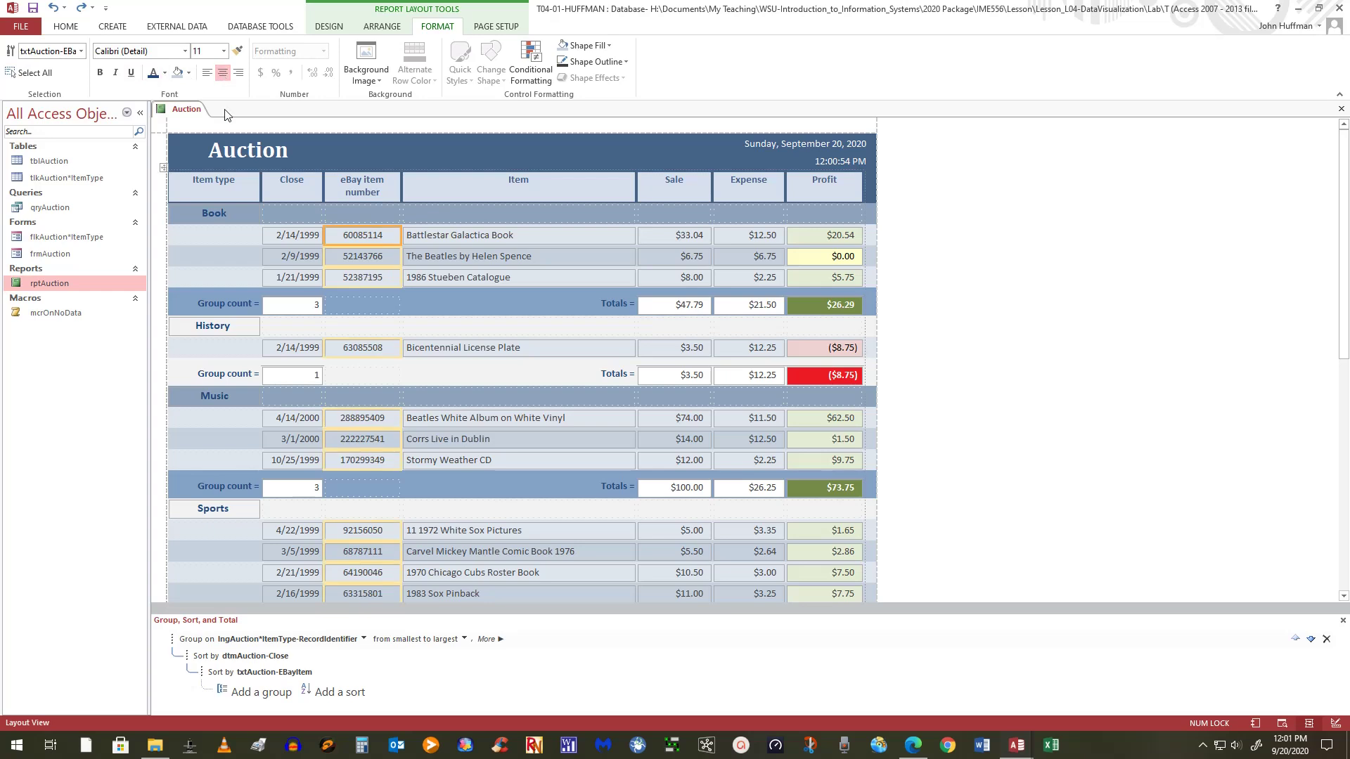
click(285, 242)
click(222, 73)
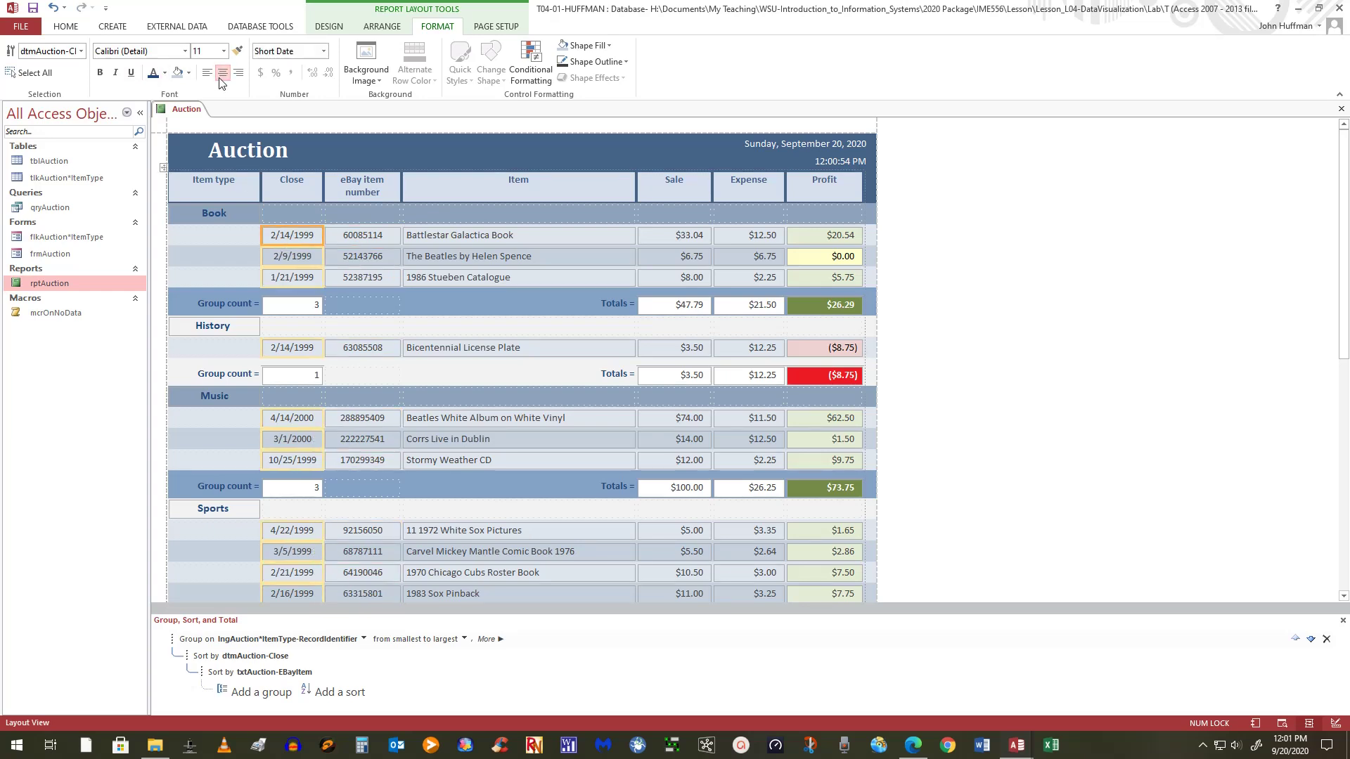
click(664, 235)
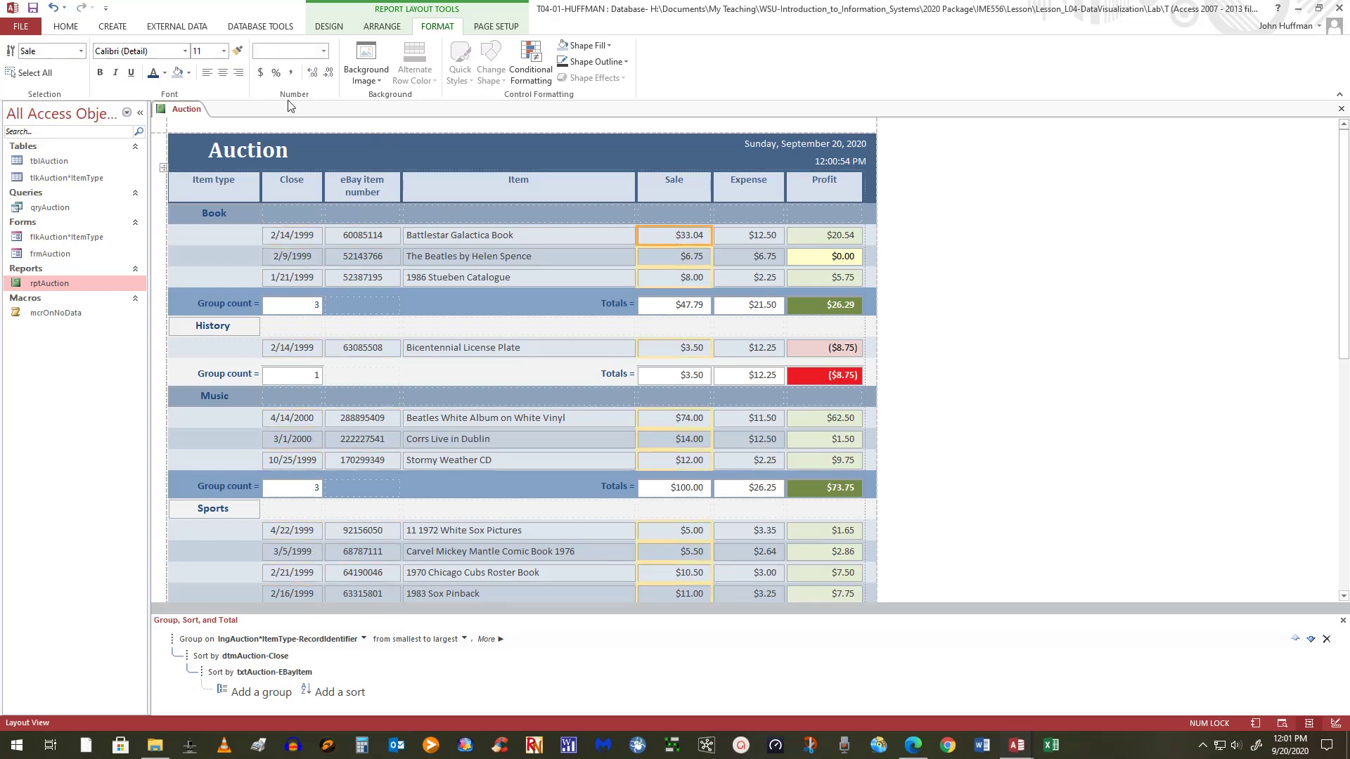
click(222, 73)
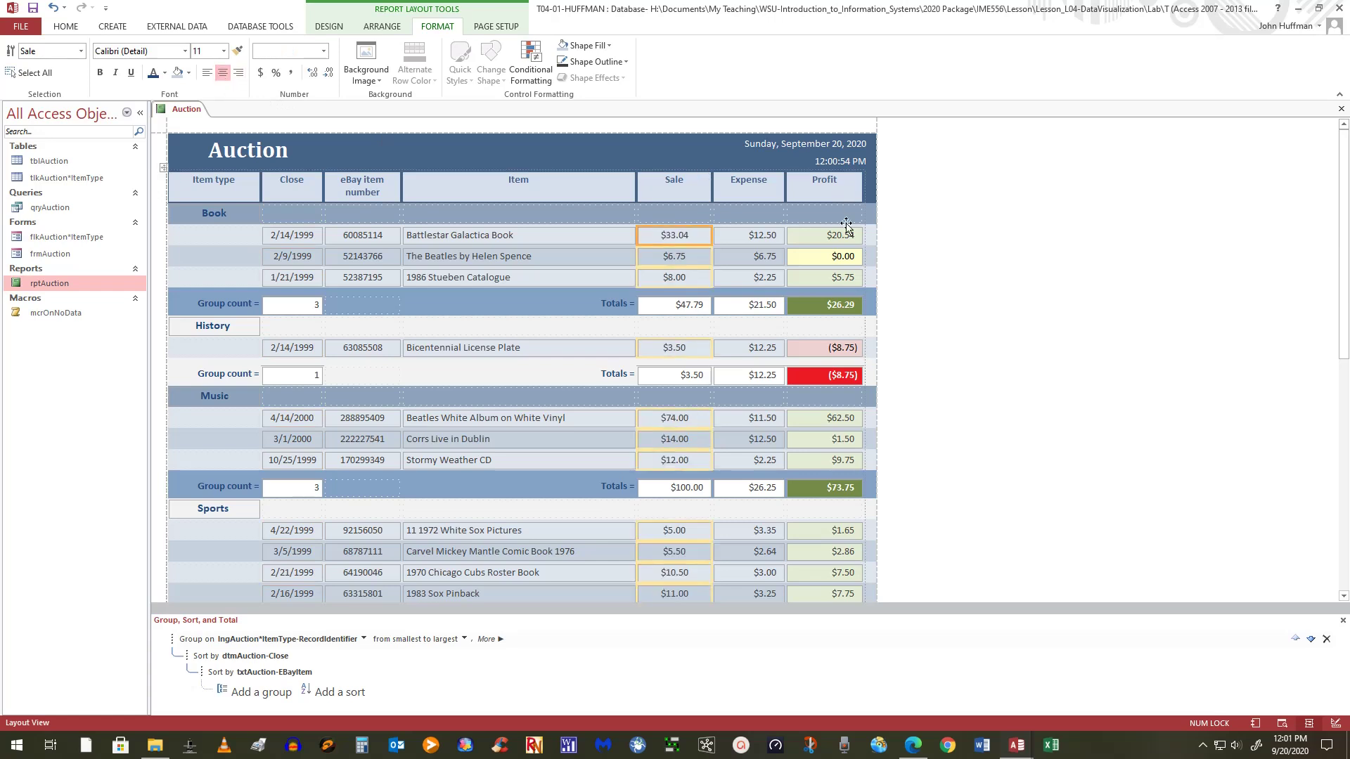
click(749, 238)
click(222, 72)
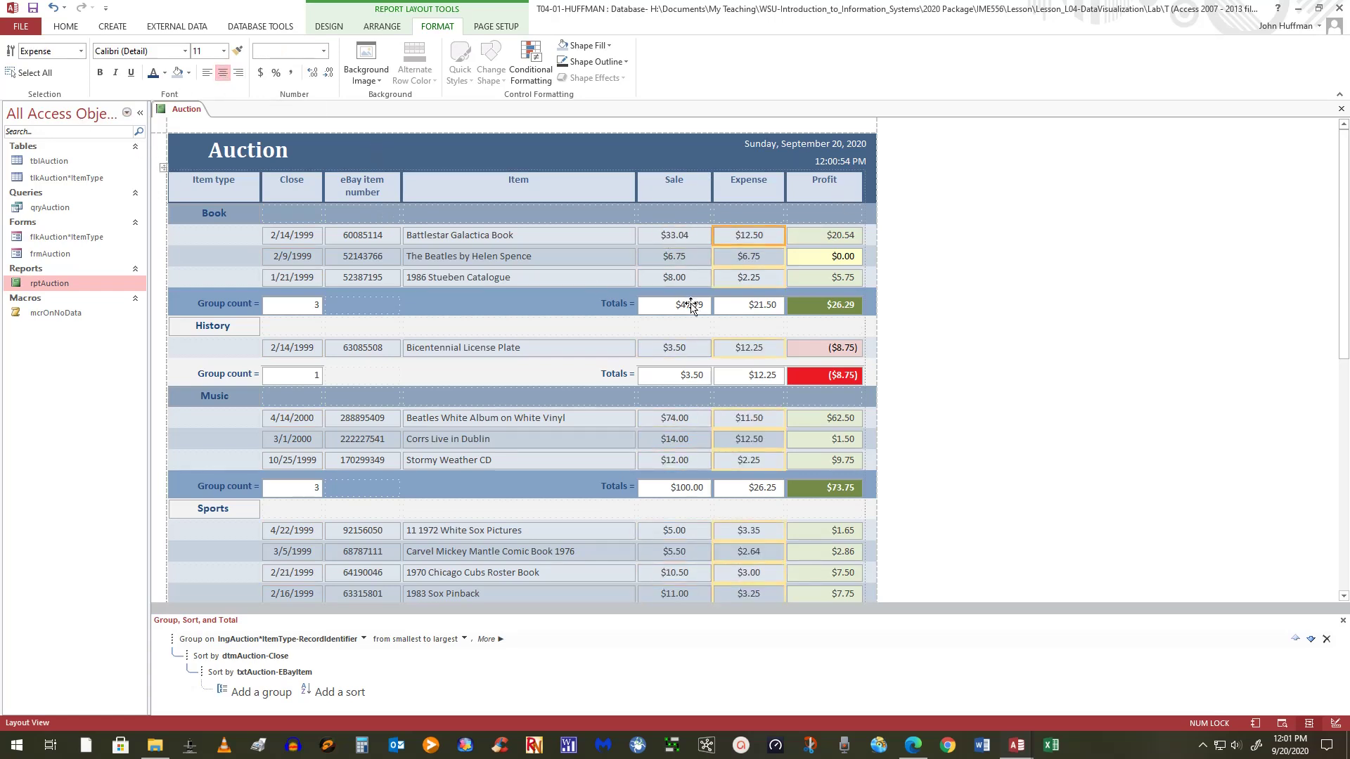
Step: Center the group count, Sale total and Expense total values in the group footer
click(302, 305)
click(222, 72)
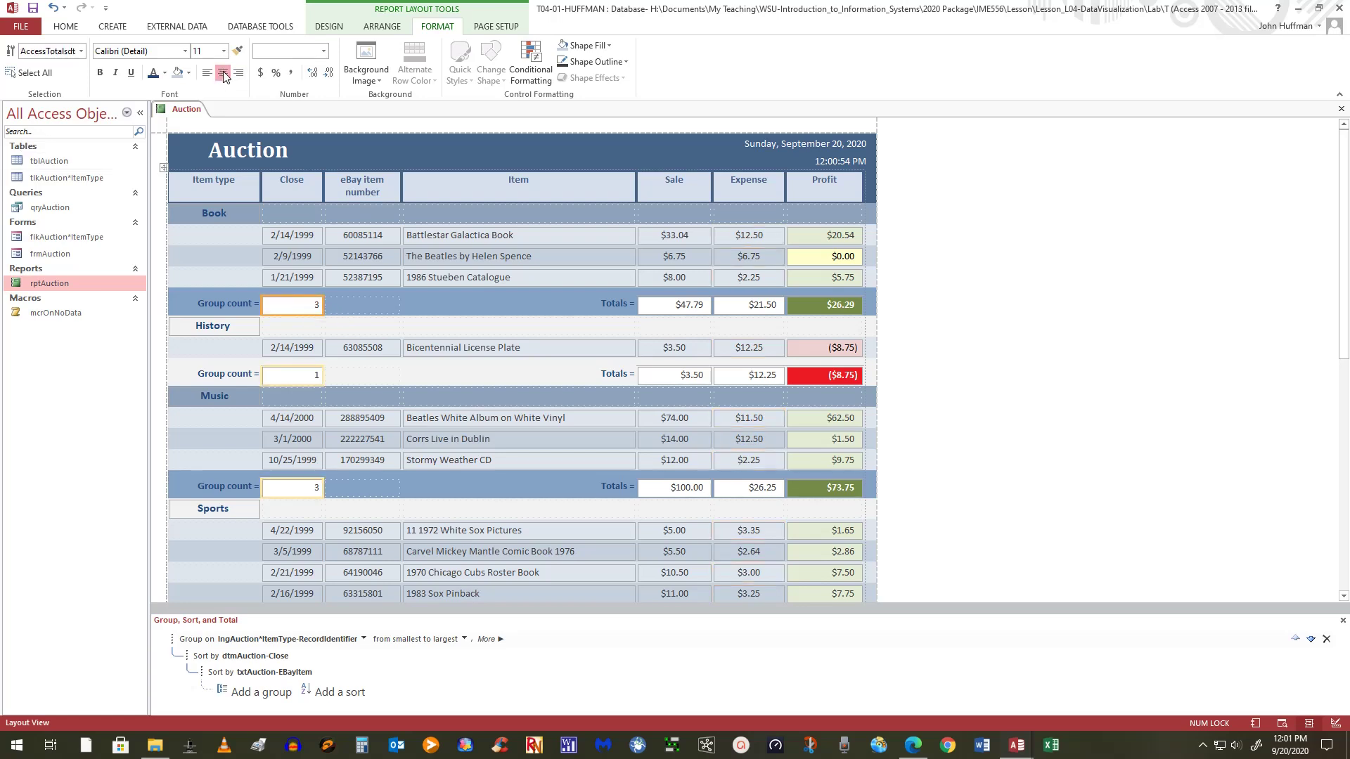
click(685, 305)
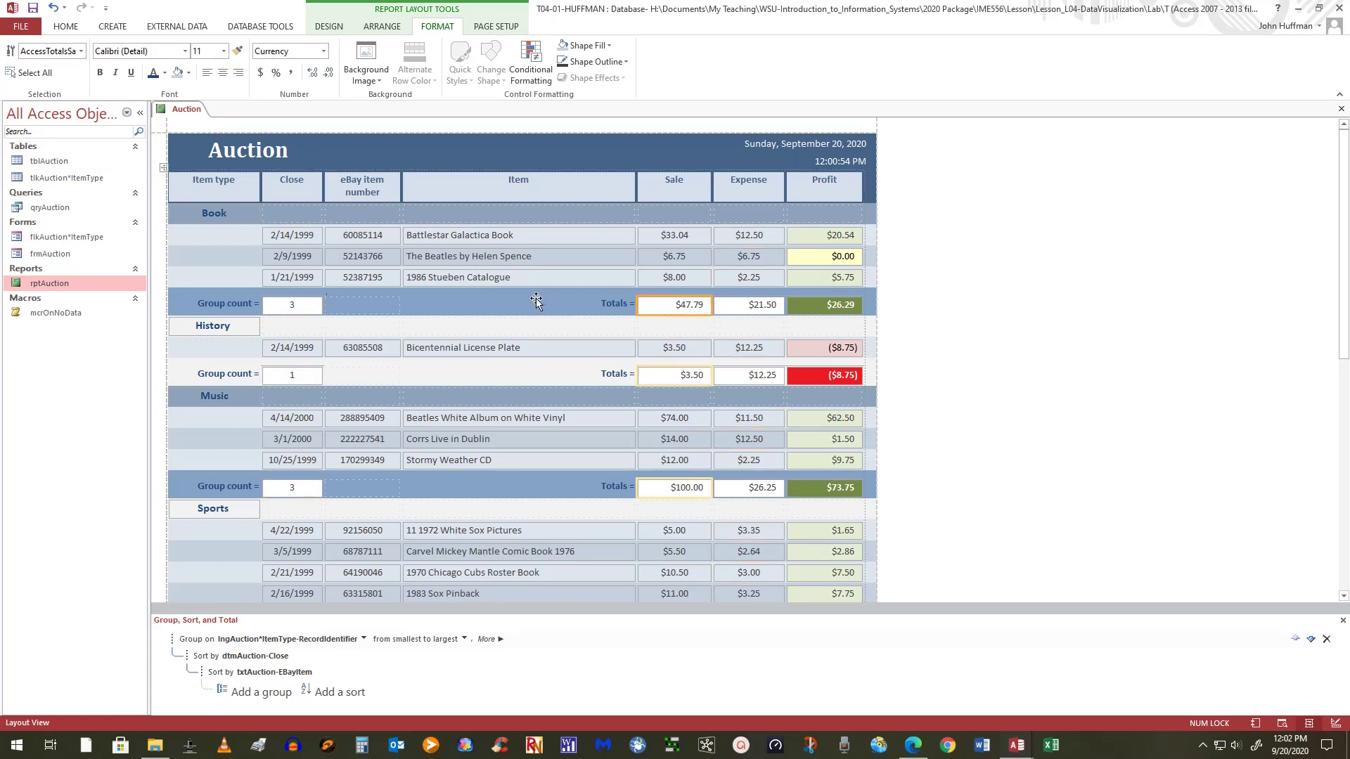
click(222, 73)
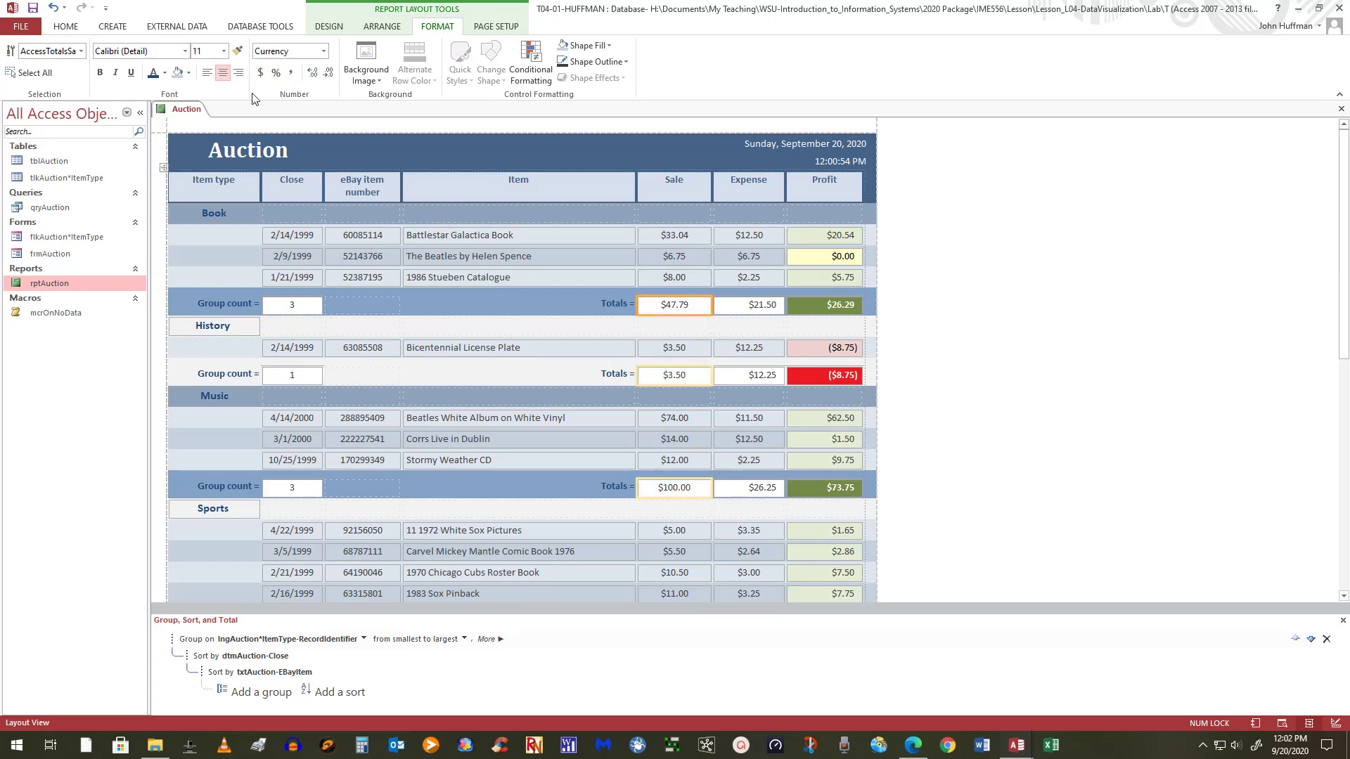
click(768, 310)
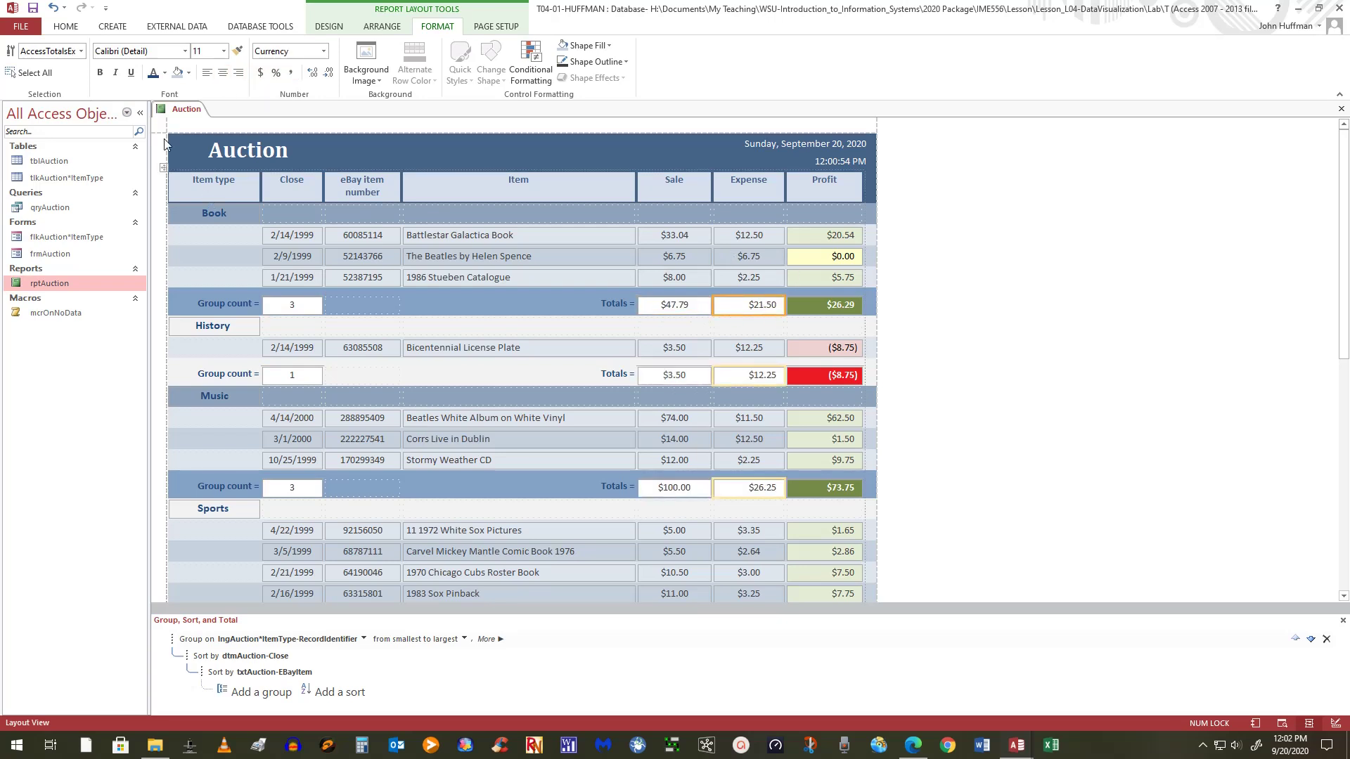
click(222, 73)
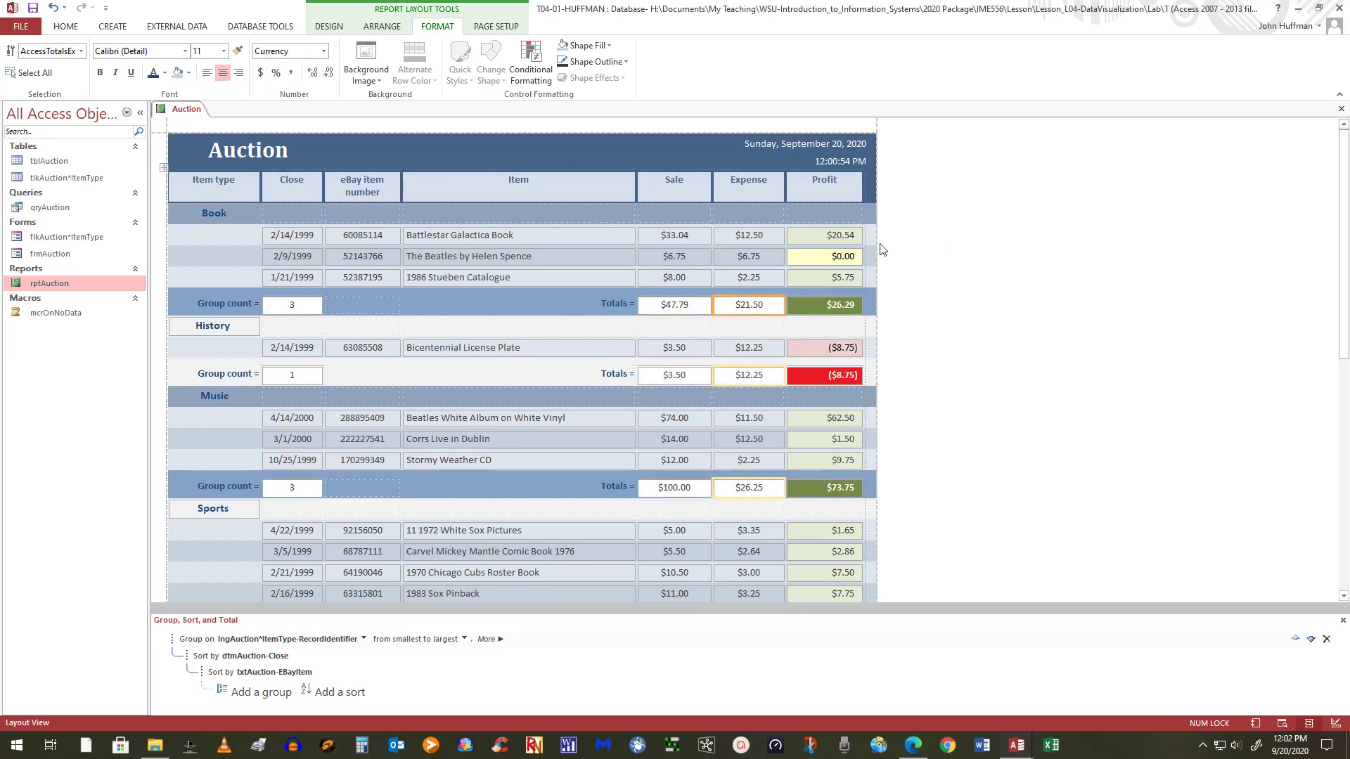
Step: Center the Profit values in both the detail rows and the group footer
click(841, 236)
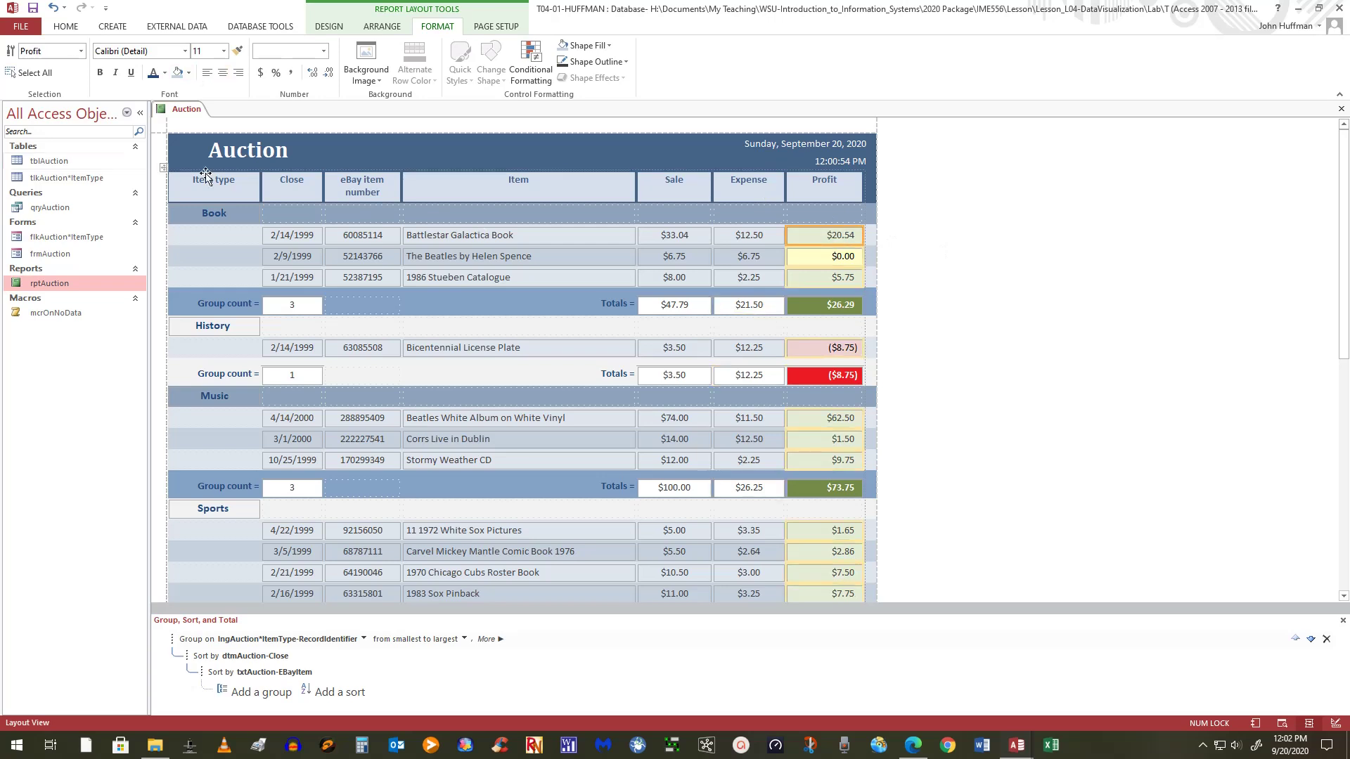
click(222, 72)
click(836, 305)
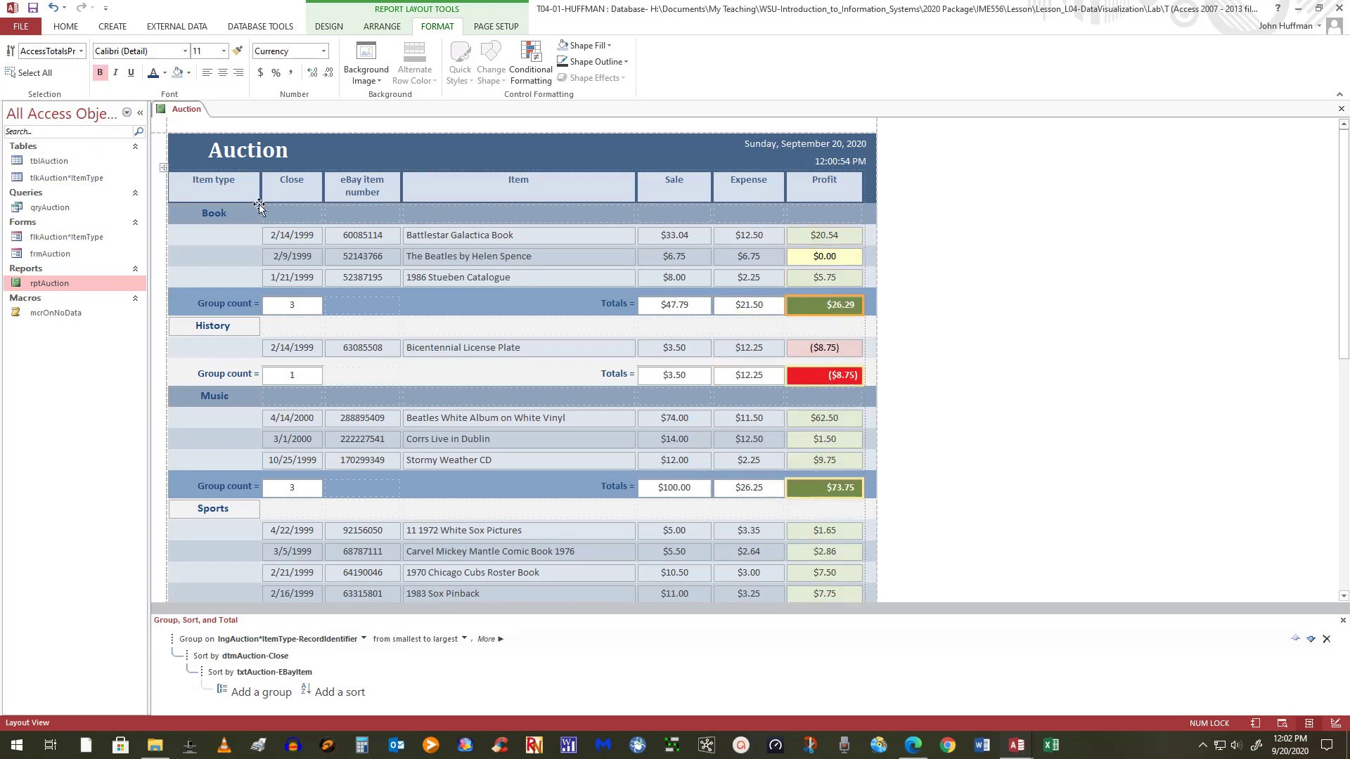
click(222, 73)
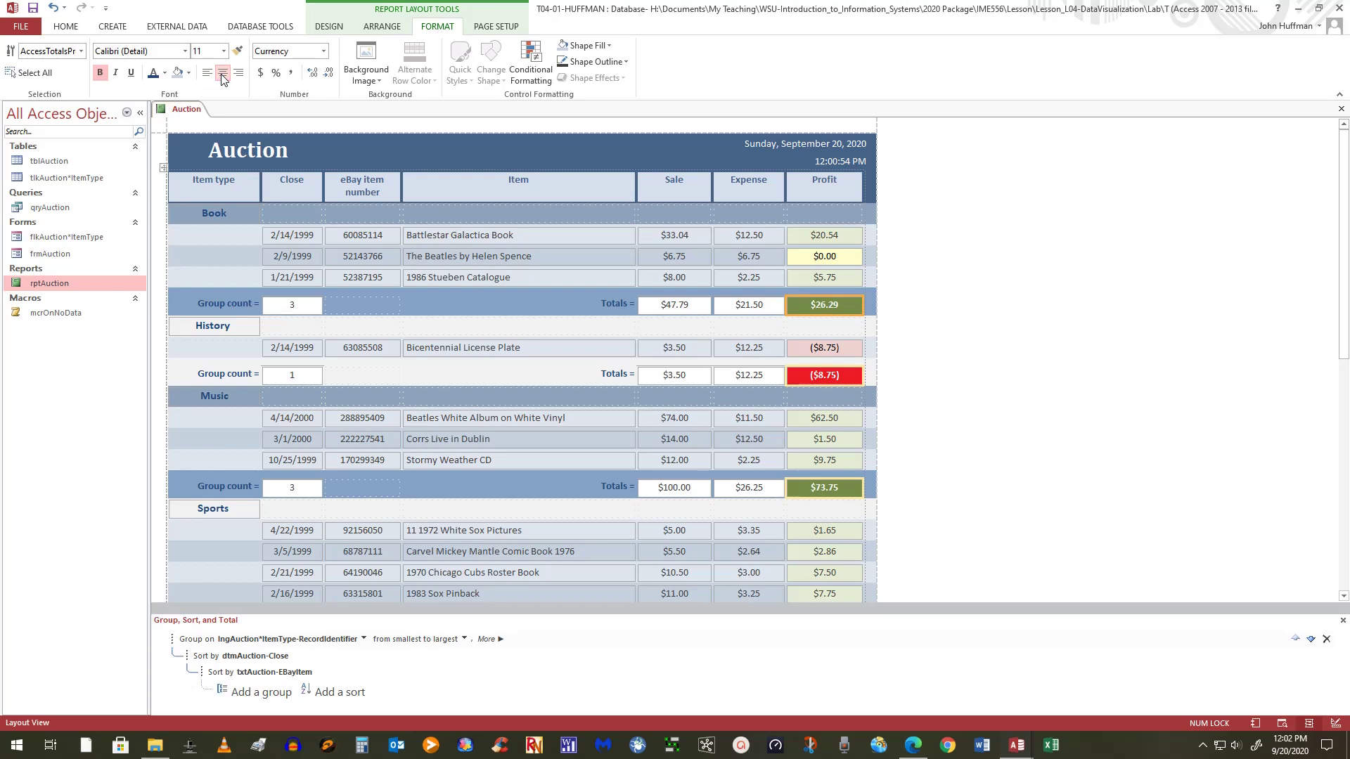
click(1099, 237)
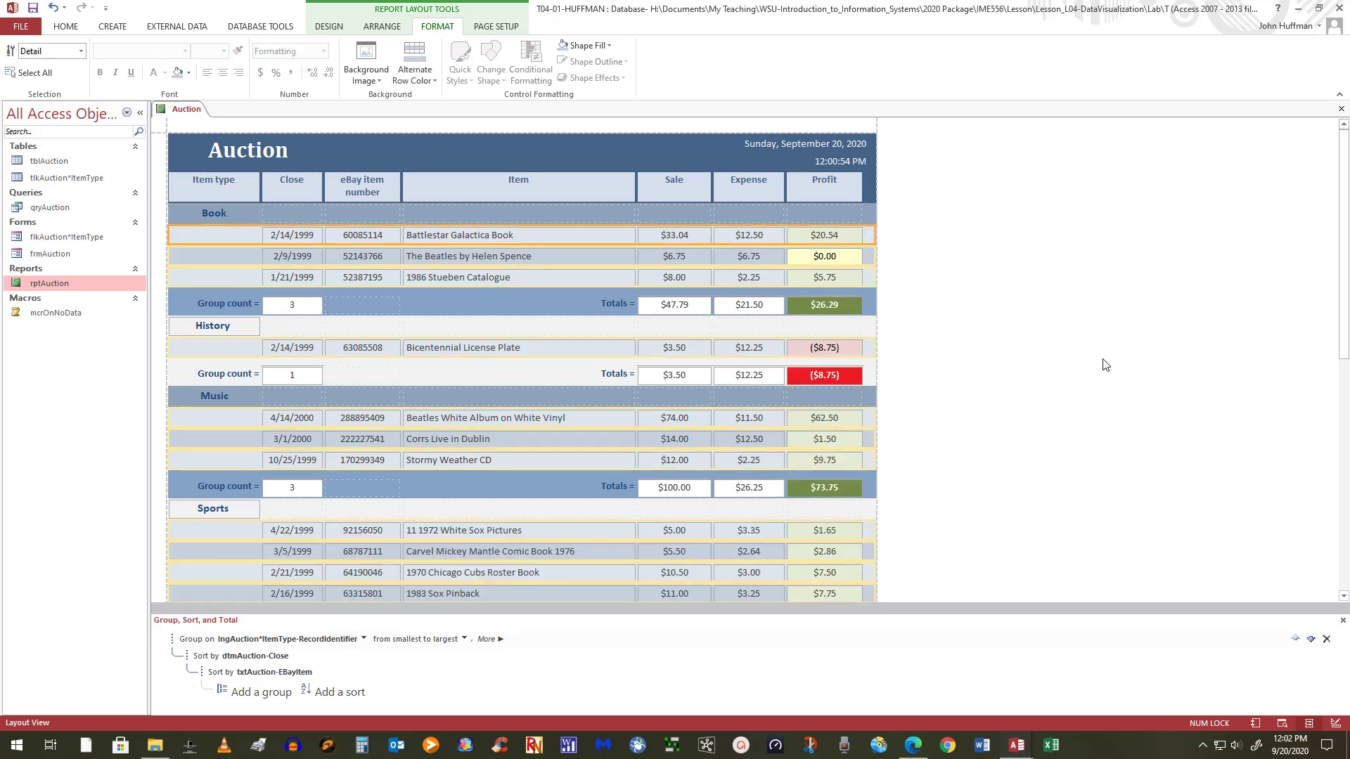
Step: Apply the last-used light blue-gray background color to the group count, Sale total and Expense total boxes in the group footer
click(291, 306)
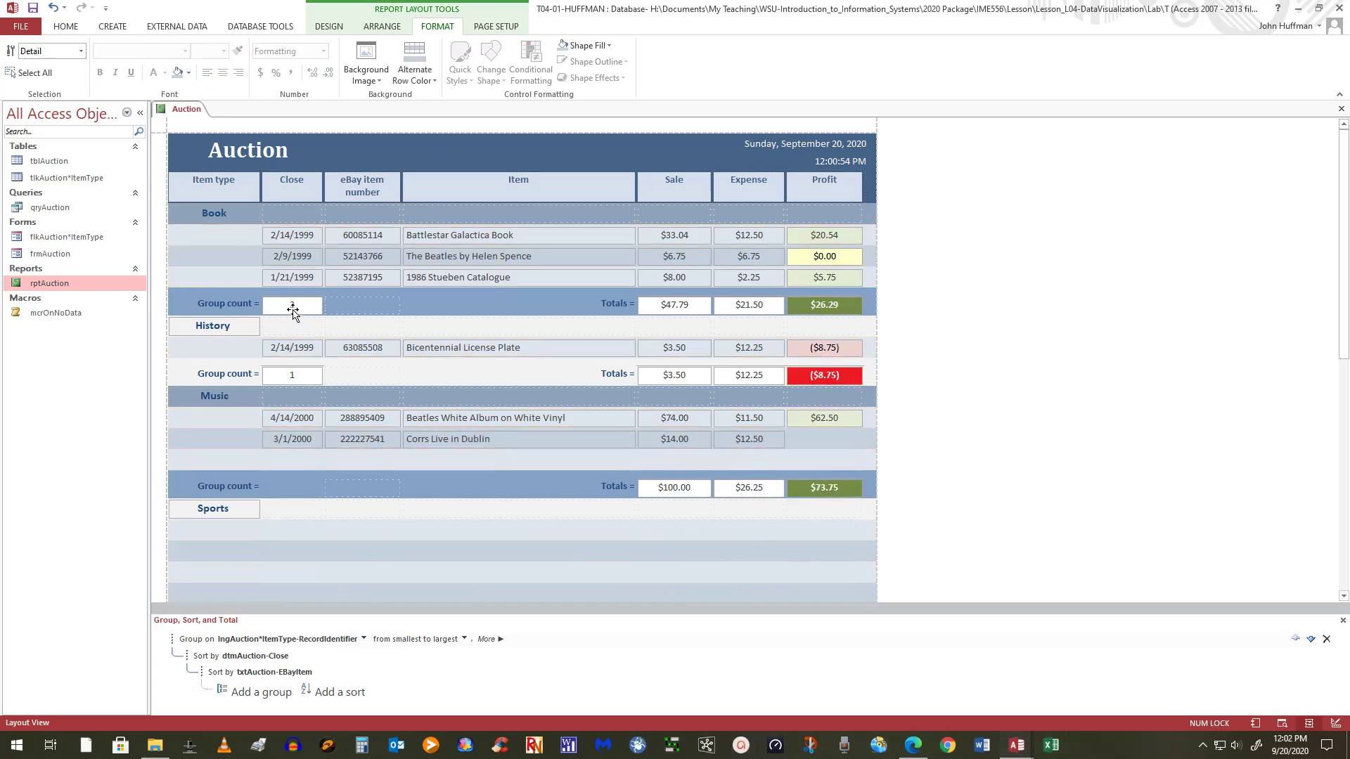
shift+click(675, 305)
shift+click(733, 305)
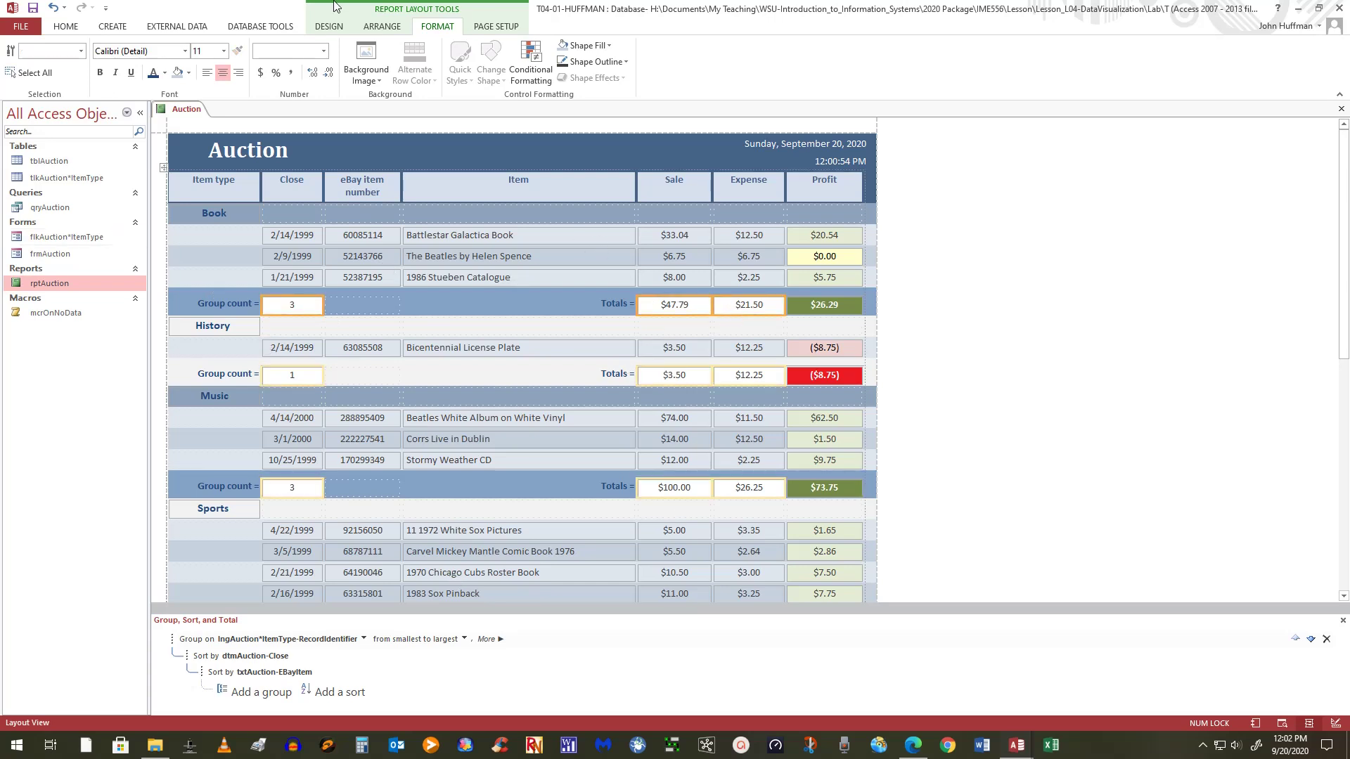
click(177, 74)
click(1263, 383)
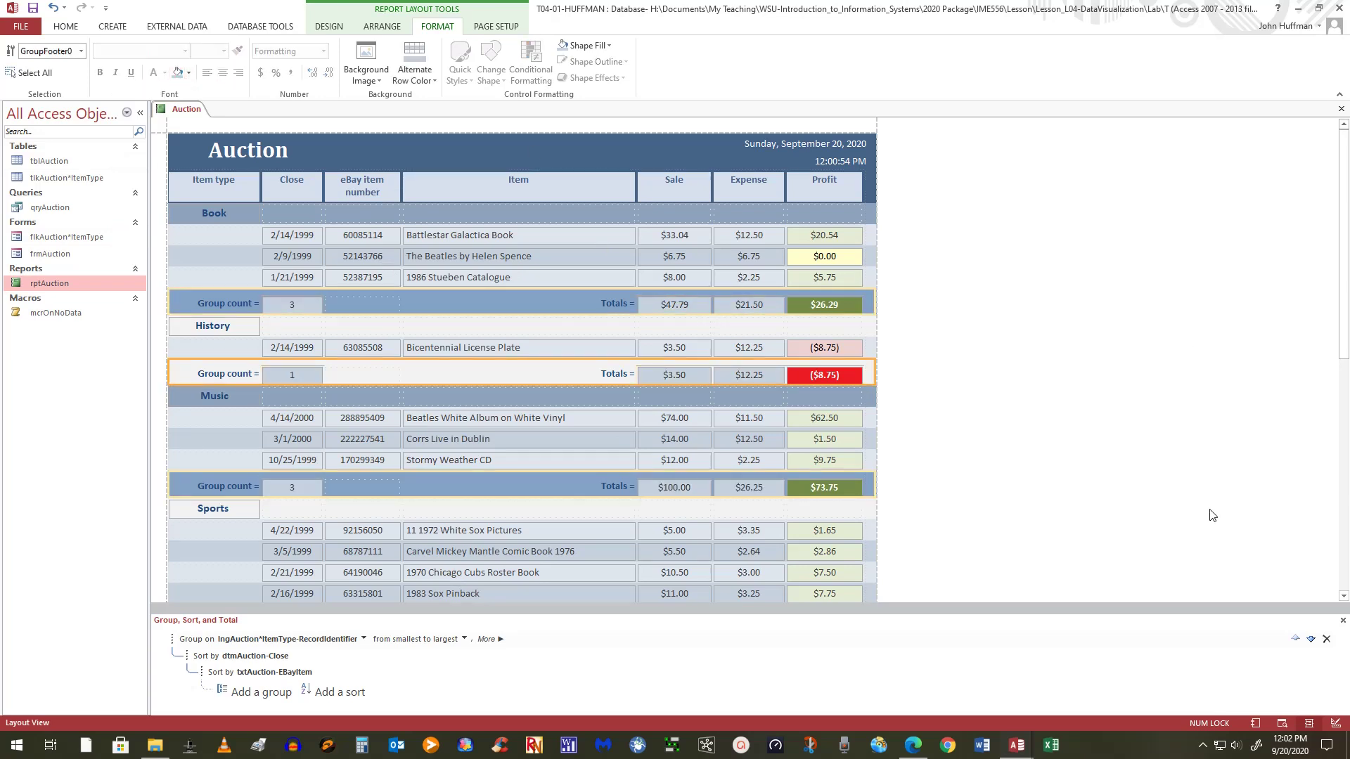
Step: Examine the section shading and centered values from the Book group through the Sports Cards group
click(1132, 326)
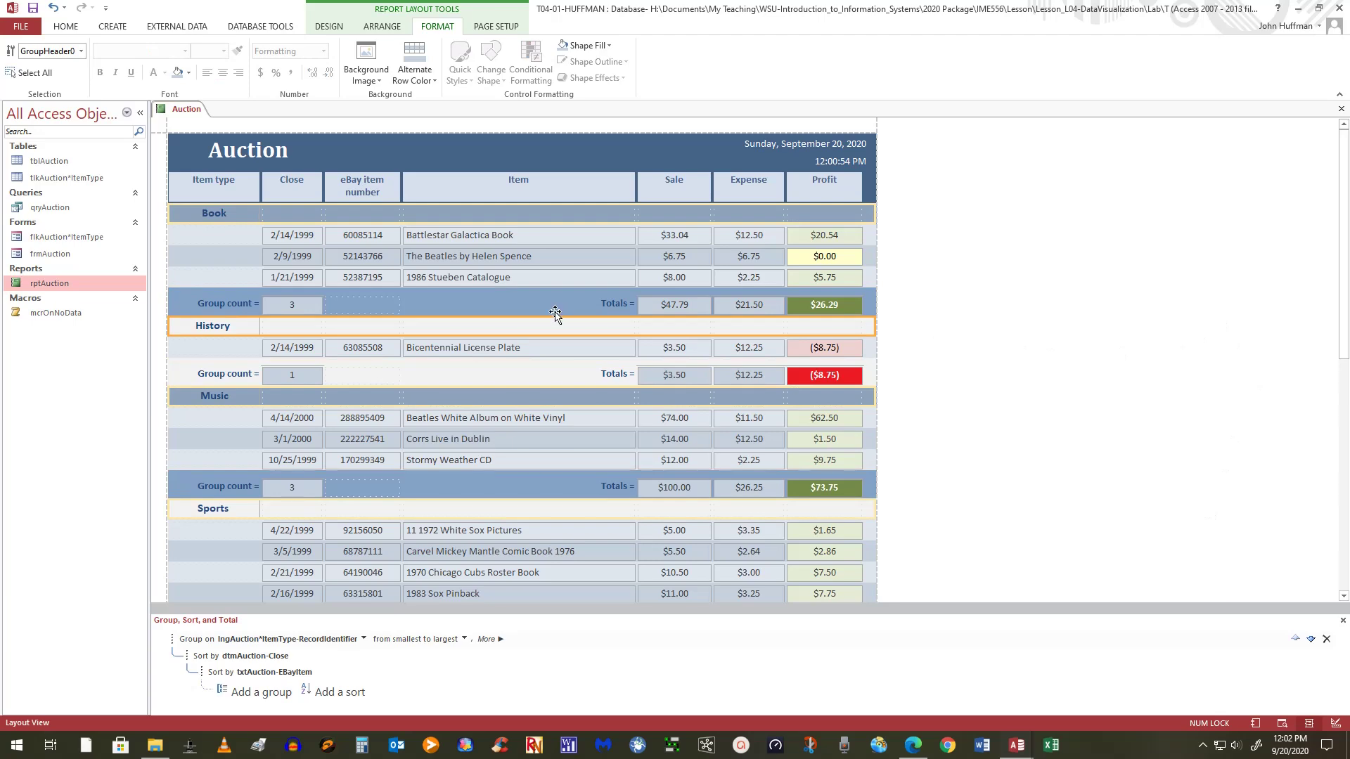
click(1046, 261)
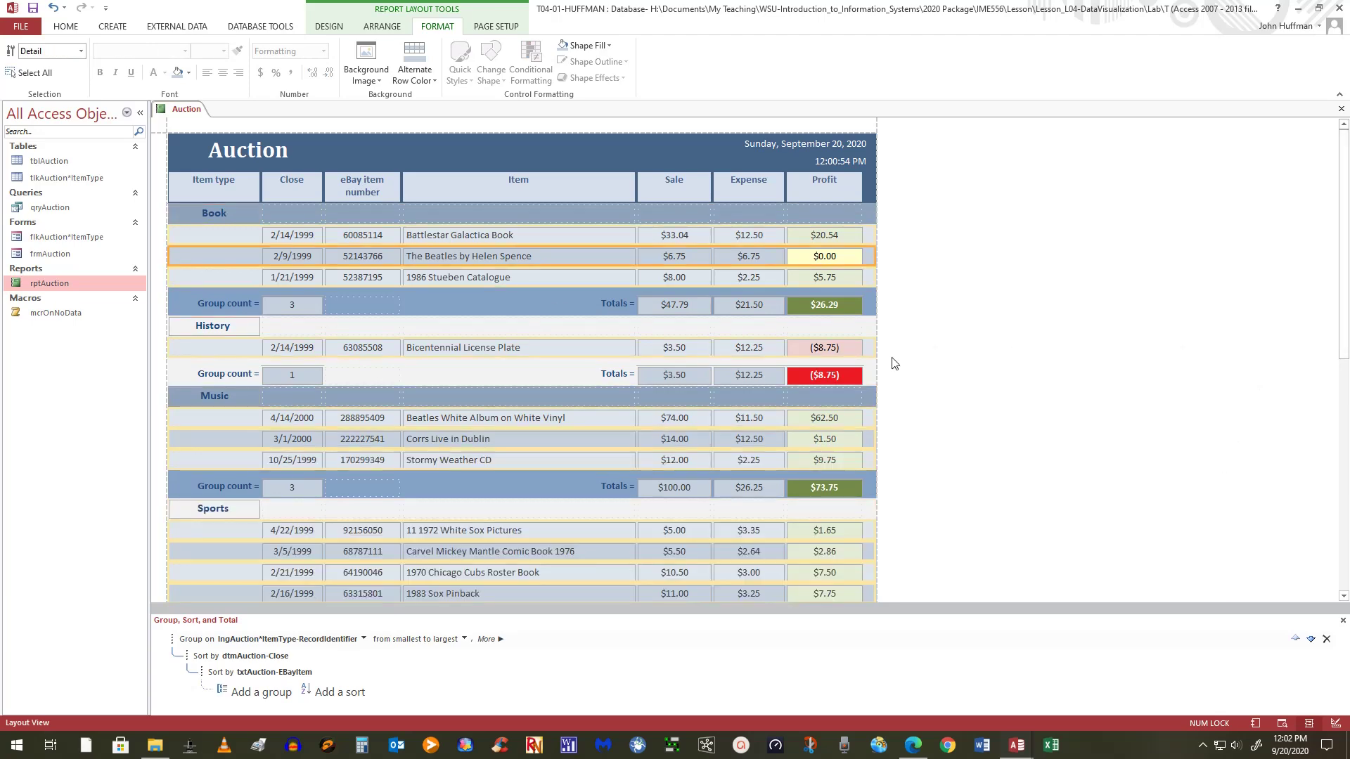
scroll(636, 492, down, 6)
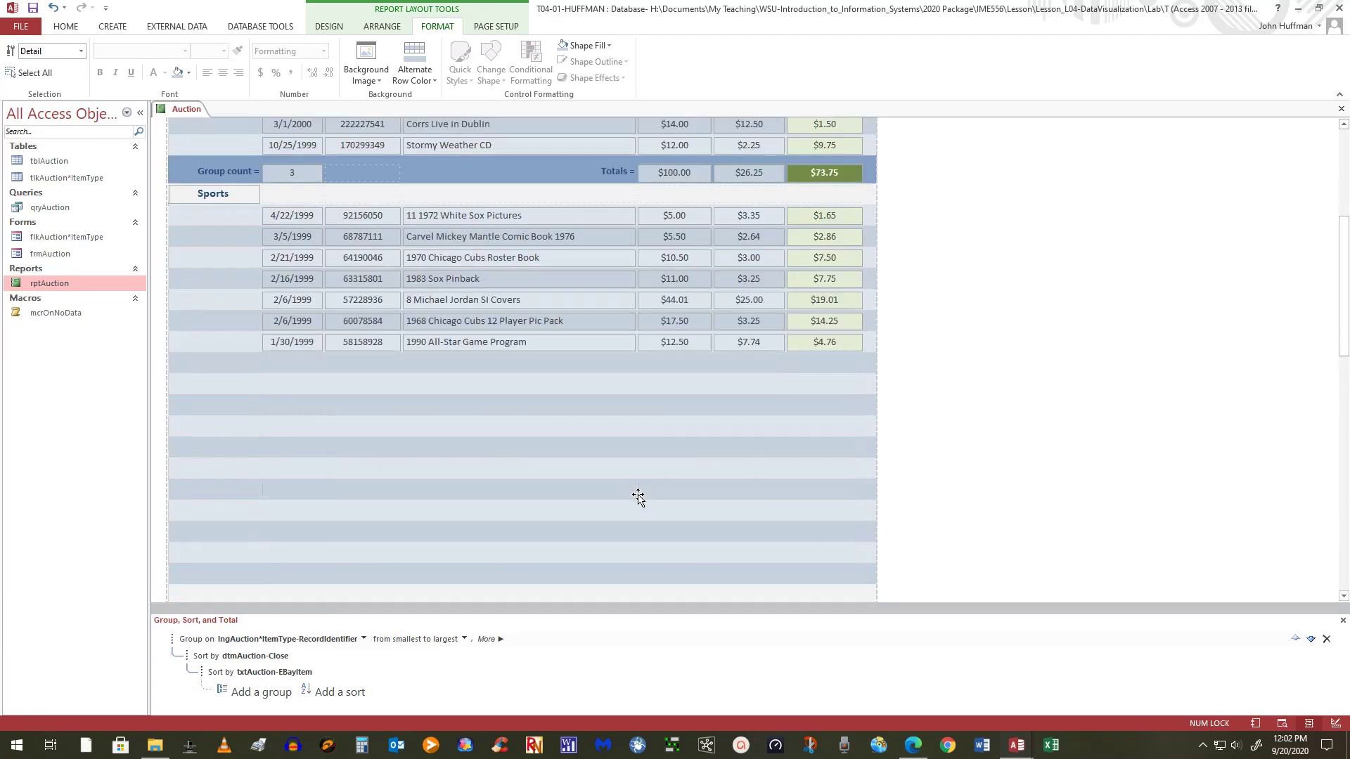
scroll(638, 496, down, 7)
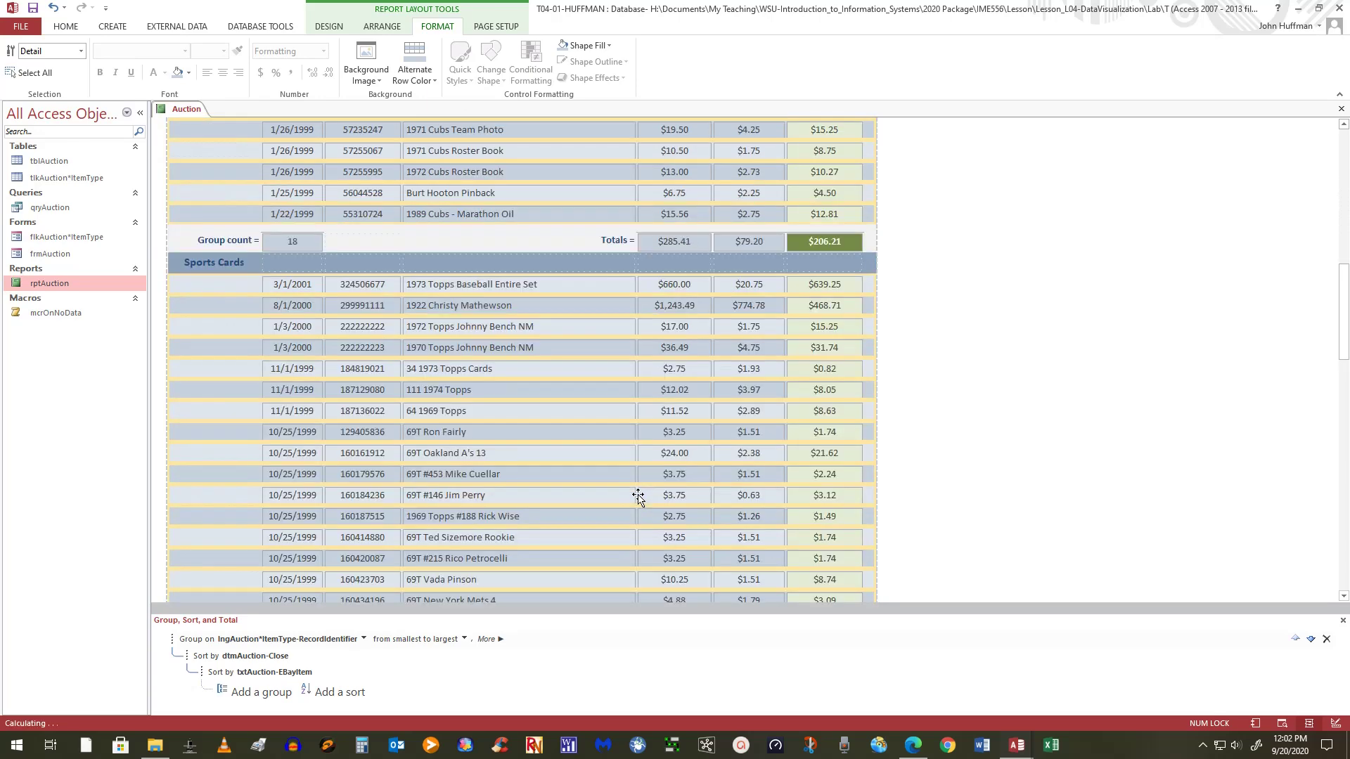
scroll(638, 496, up, 4)
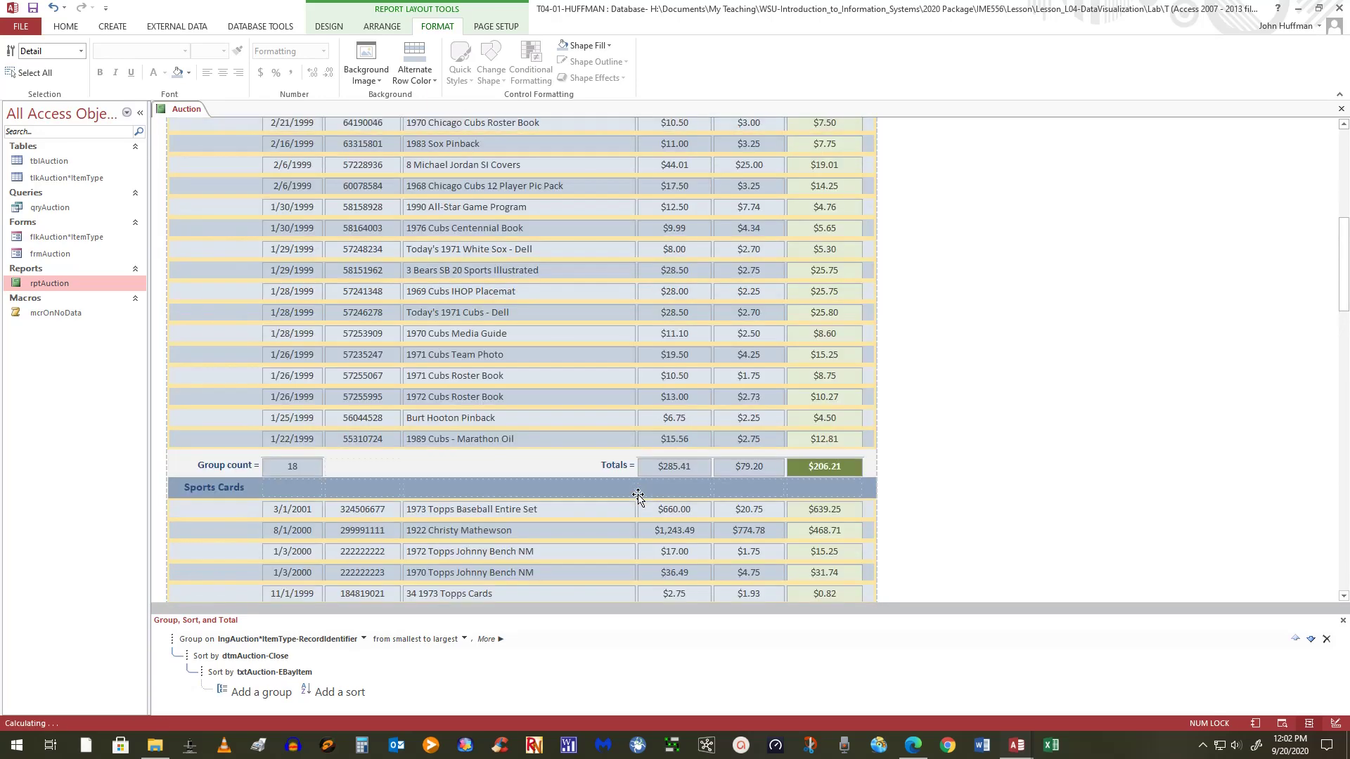
scroll(637, 496, up, 5)
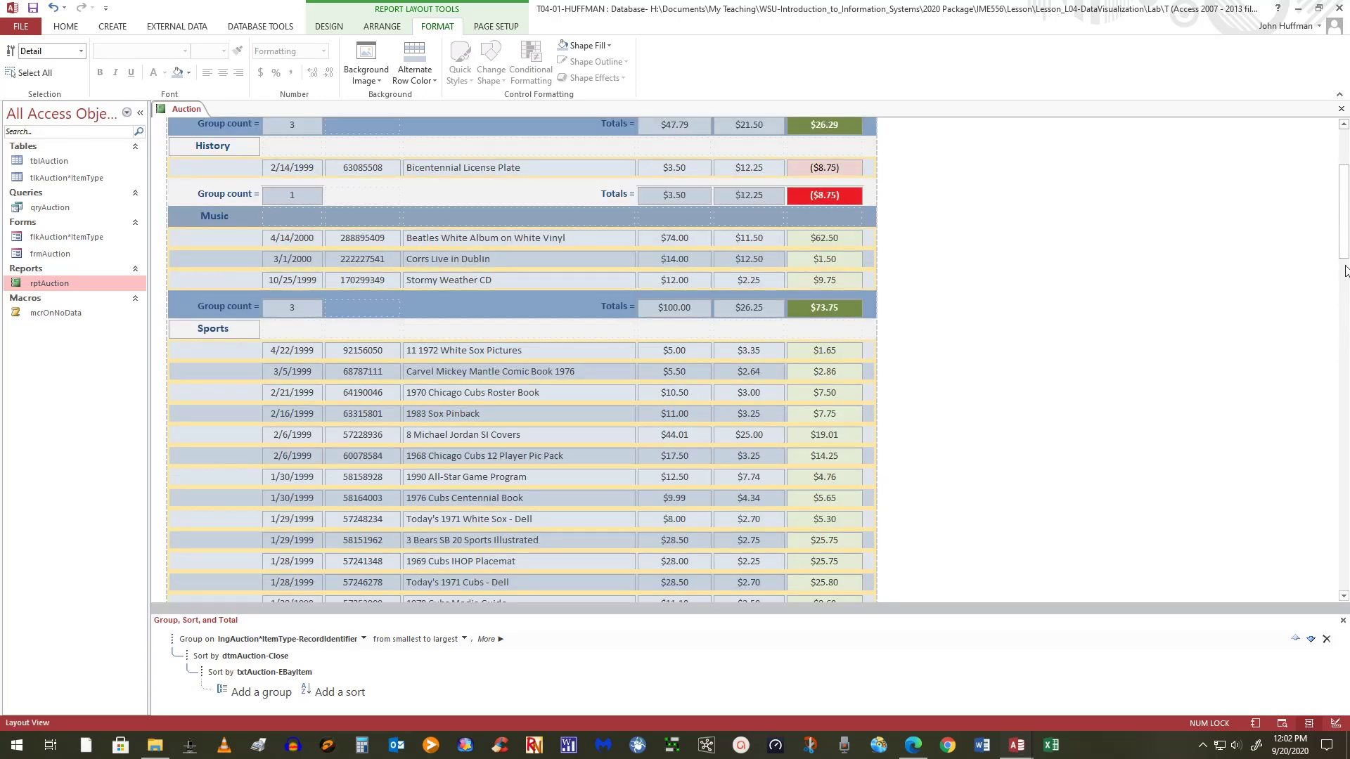
drag(1343, 211, 1343, 166)
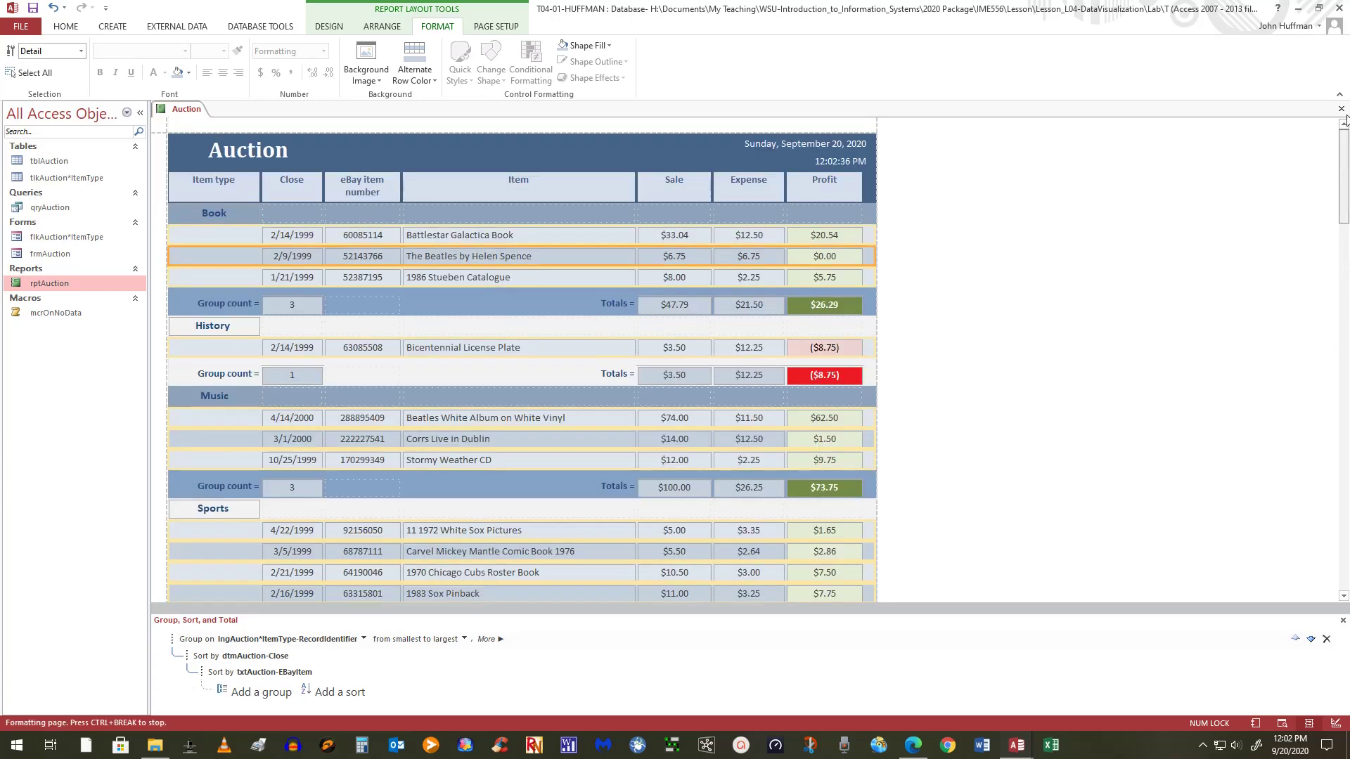
Step: Save the Auction report and open it in Print Preview
click(33, 10)
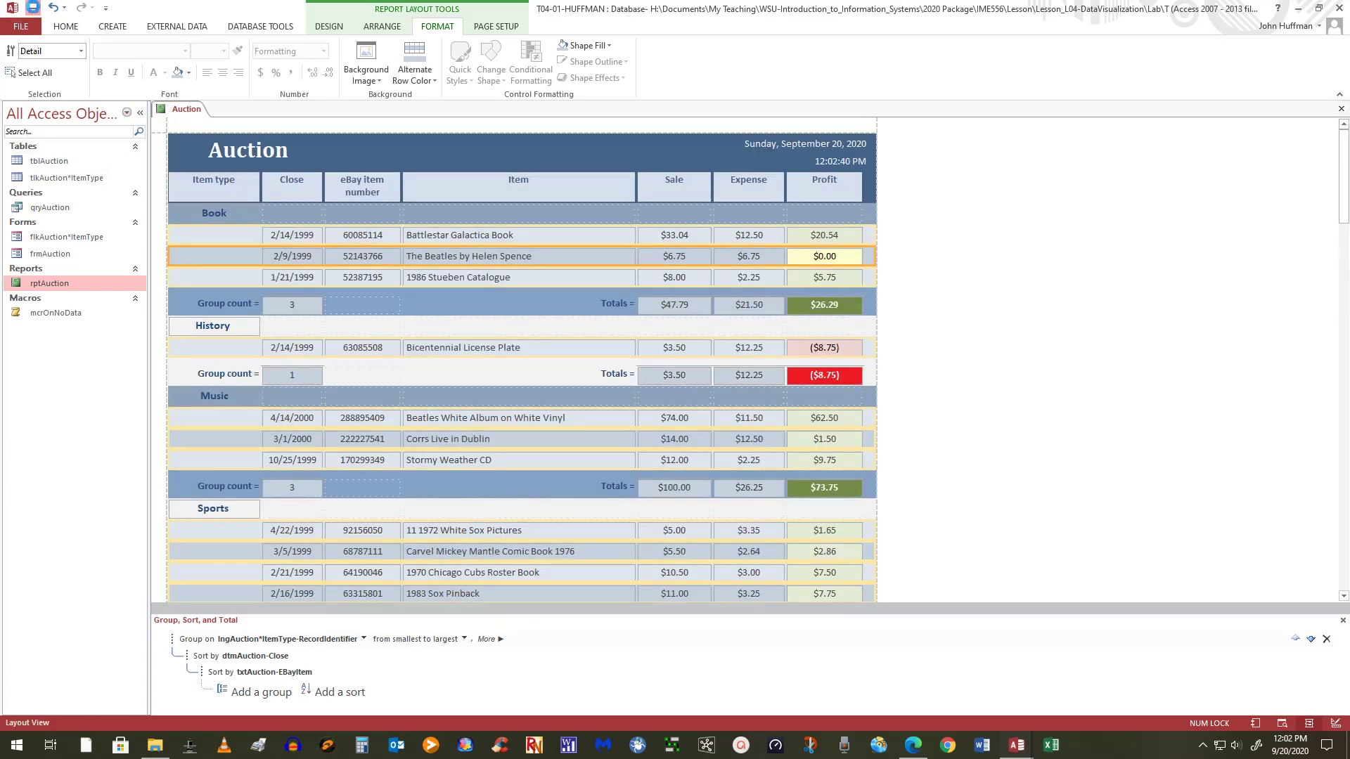
click(55, 30)
click(17, 71)
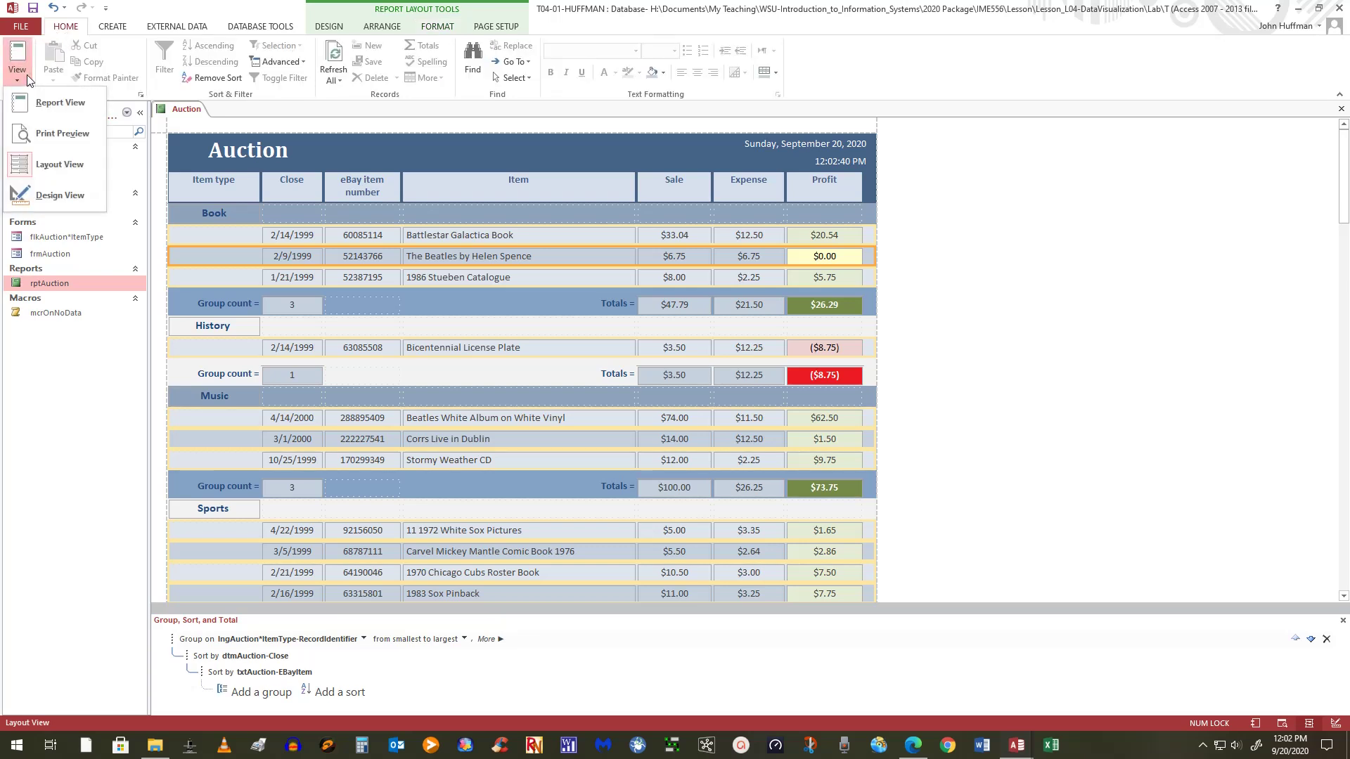
click(63, 133)
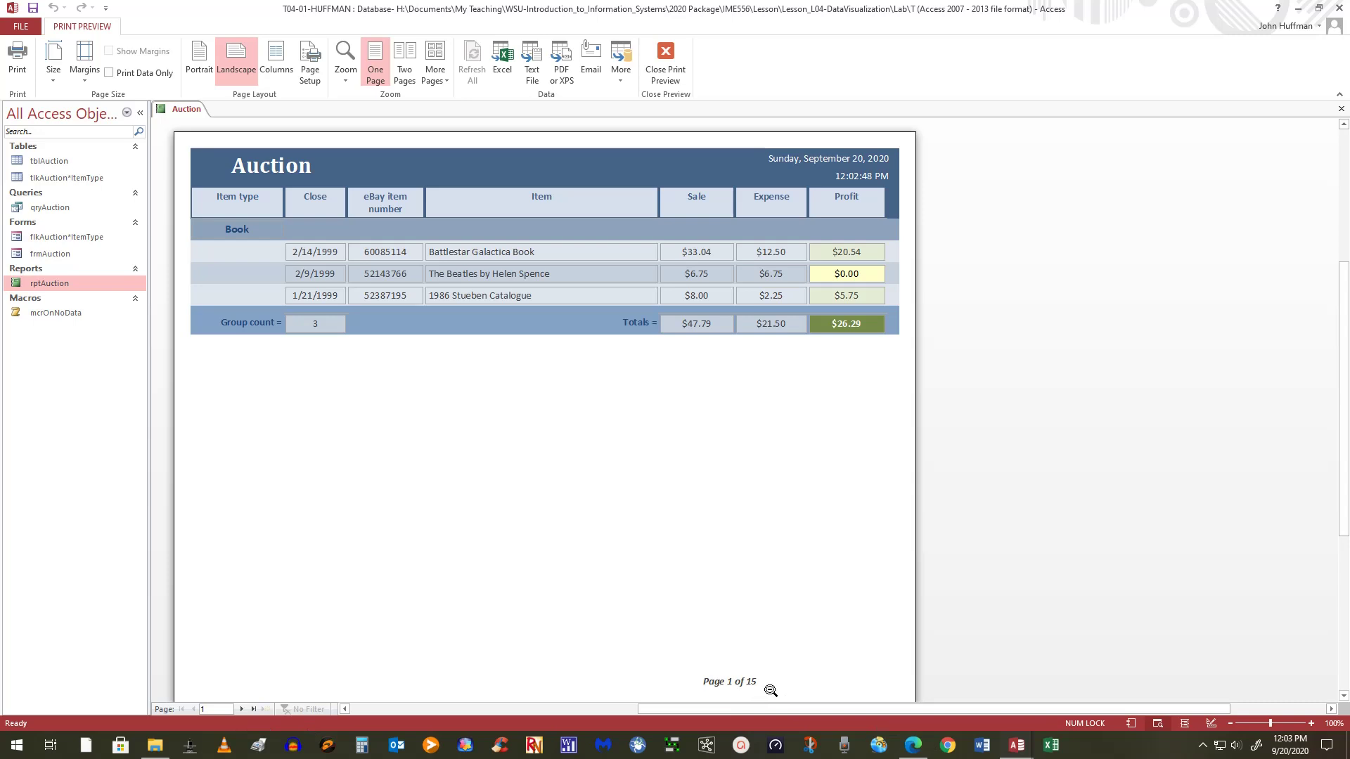
Step: Review the previewed report's group pages through page 5 and close the print preview
click(242, 709)
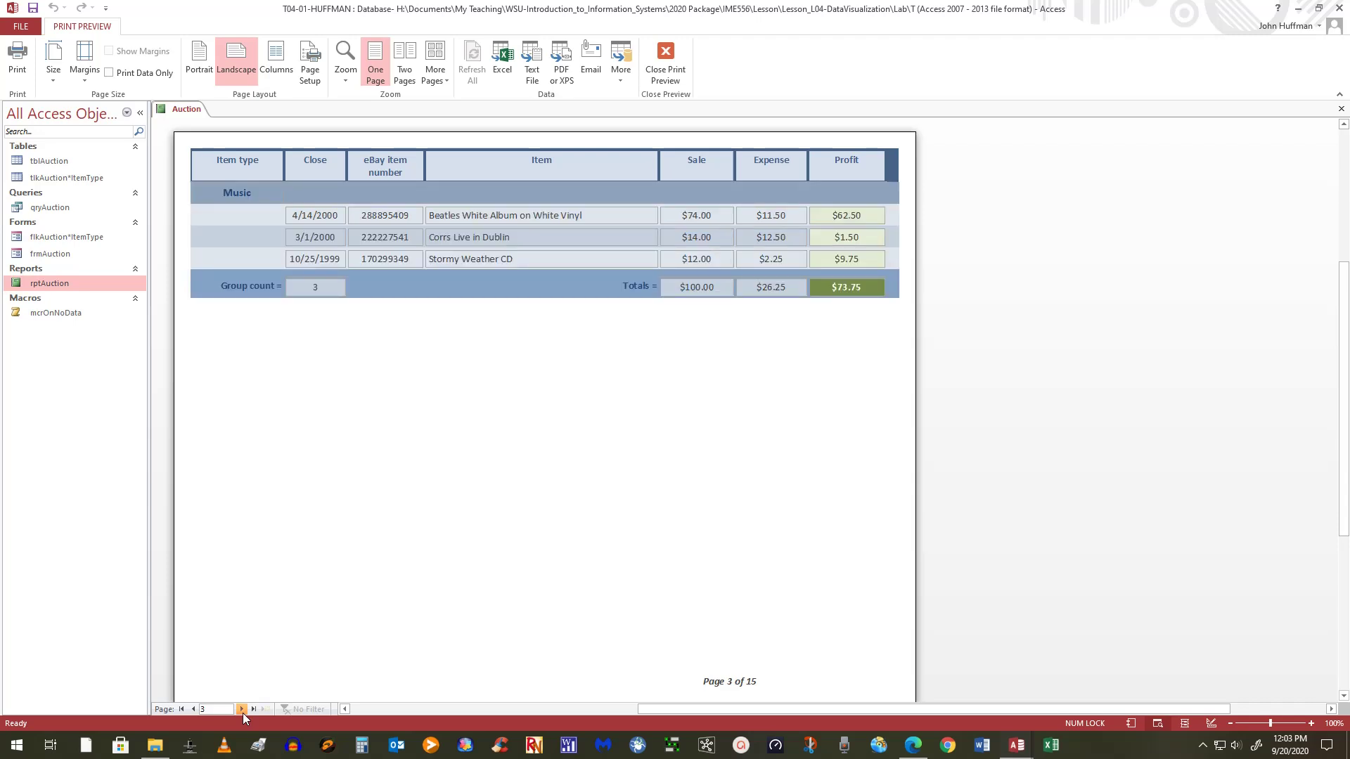
click(243, 713)
click(242, 713)
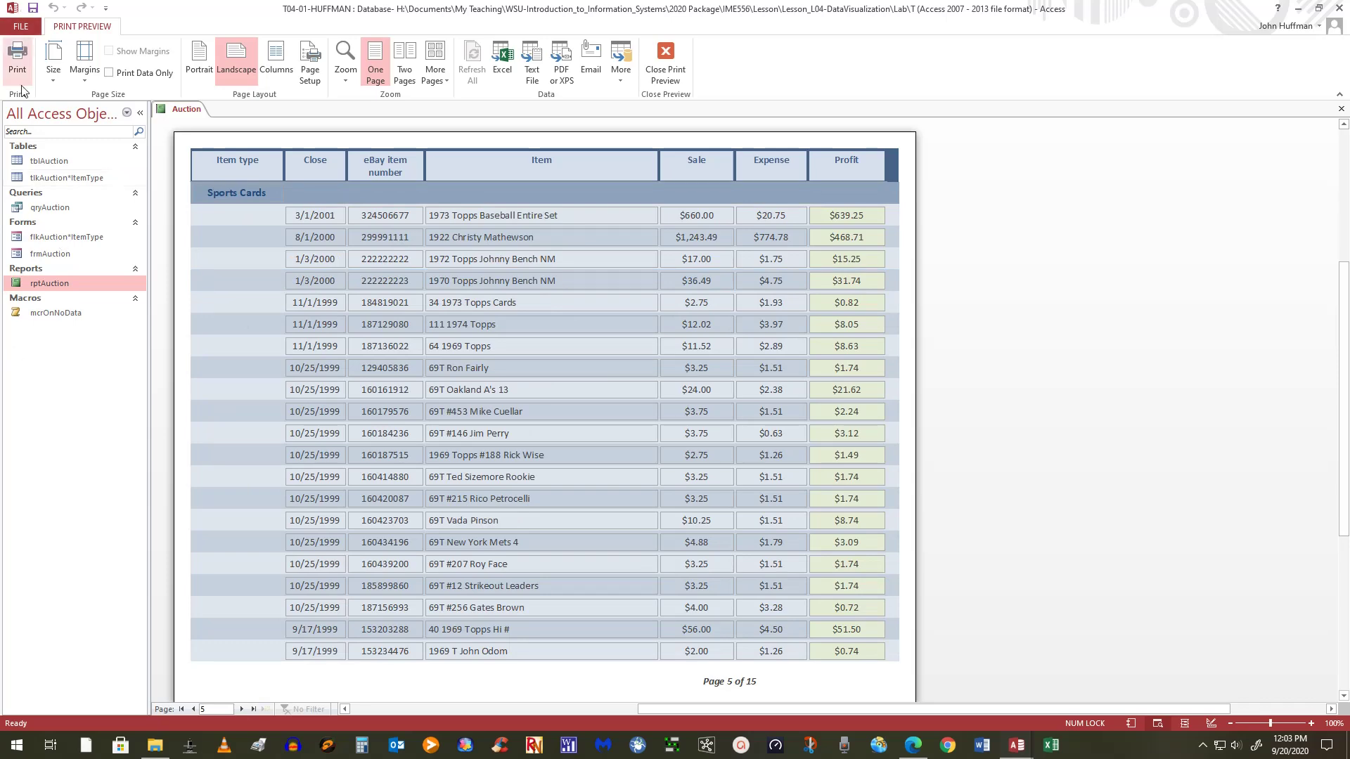
click(665, 61)
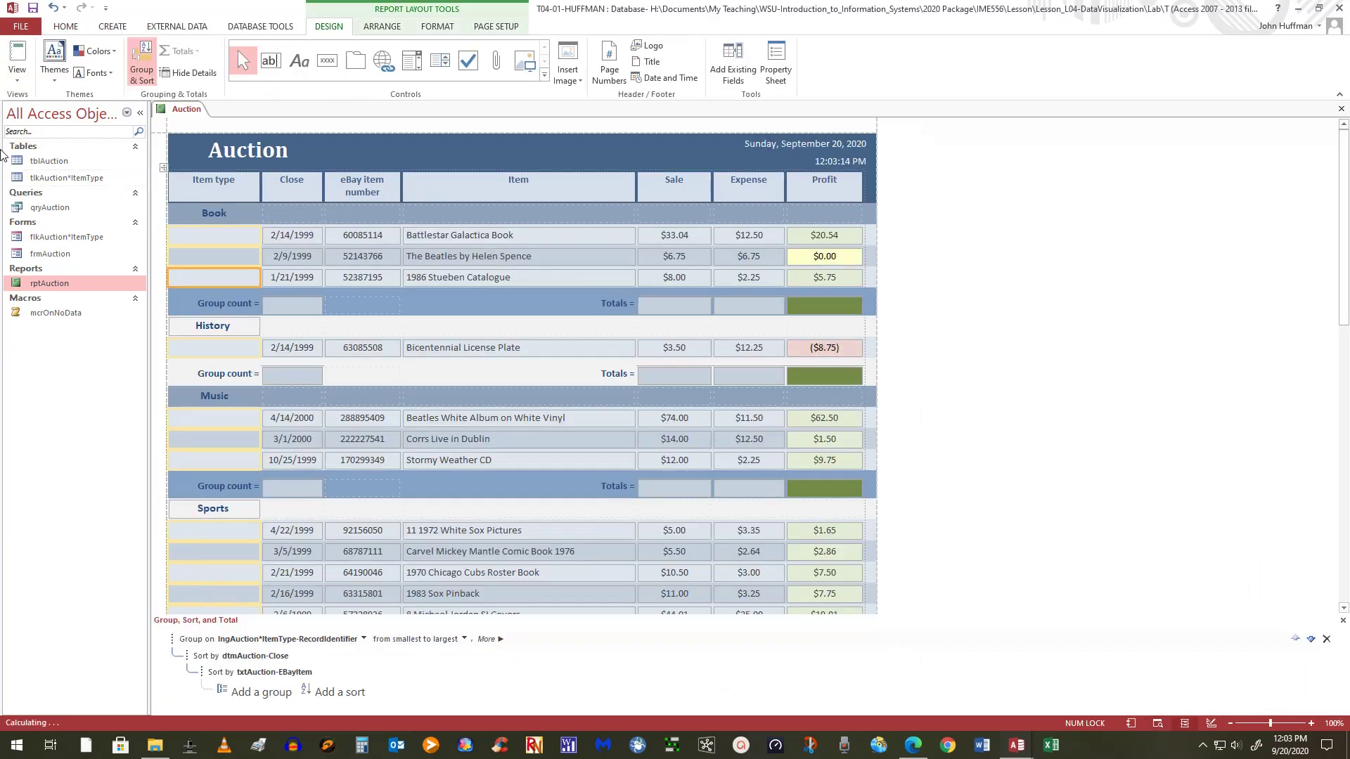
click(16, 76)
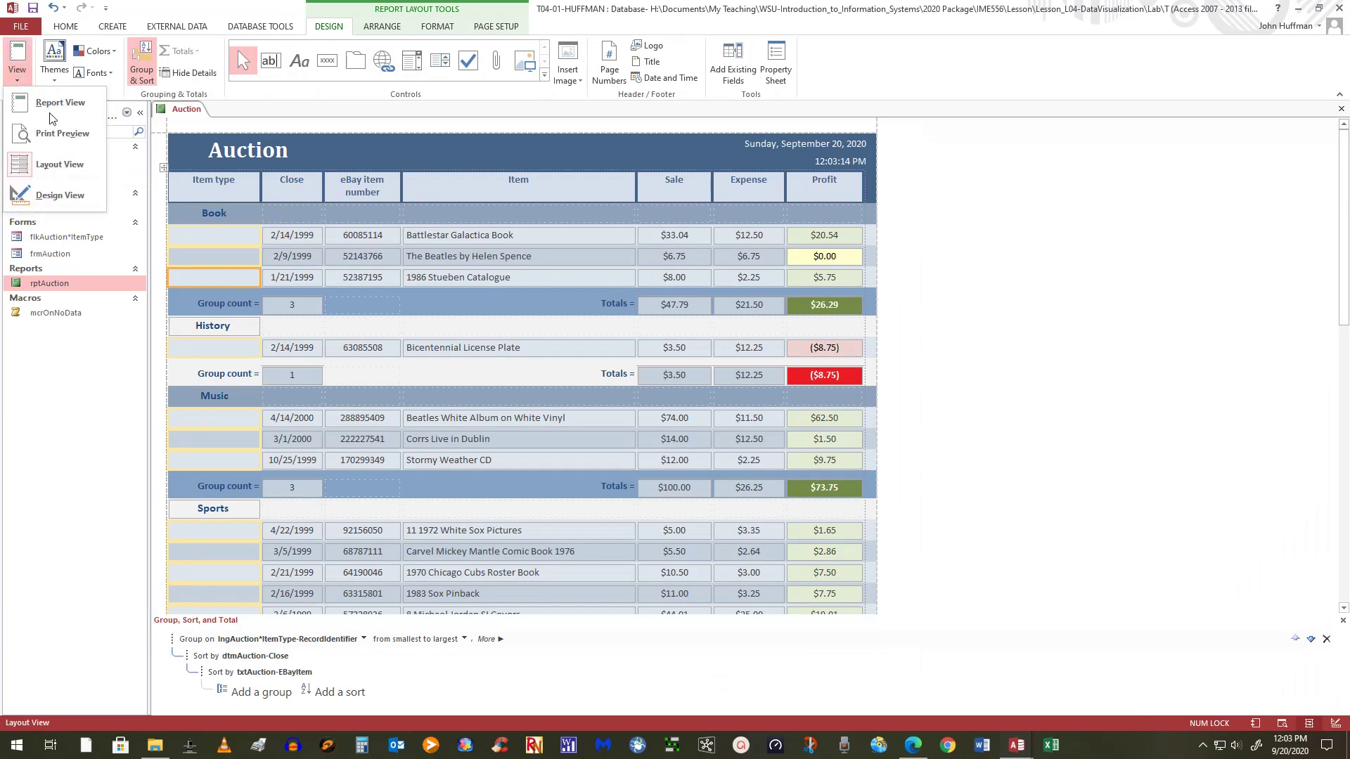
click(79, 169)
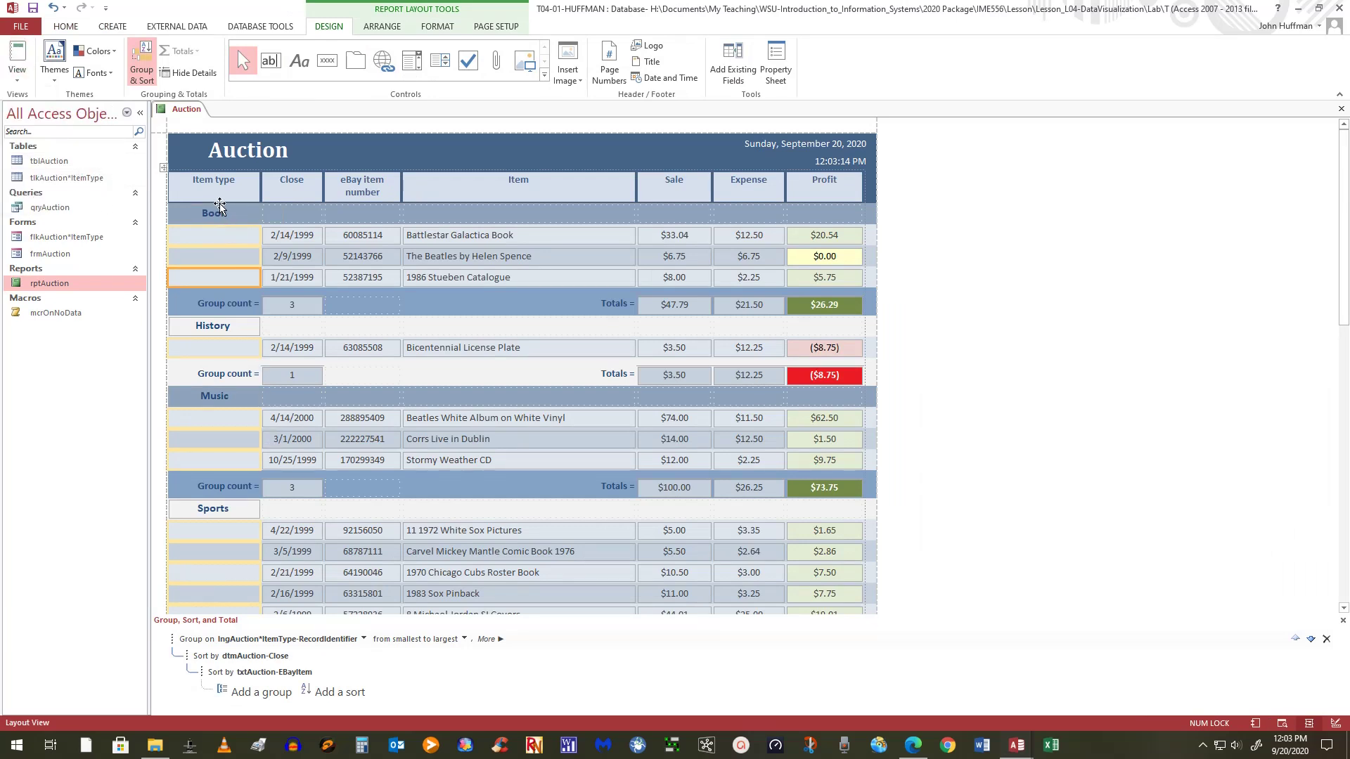
click(876, 217)
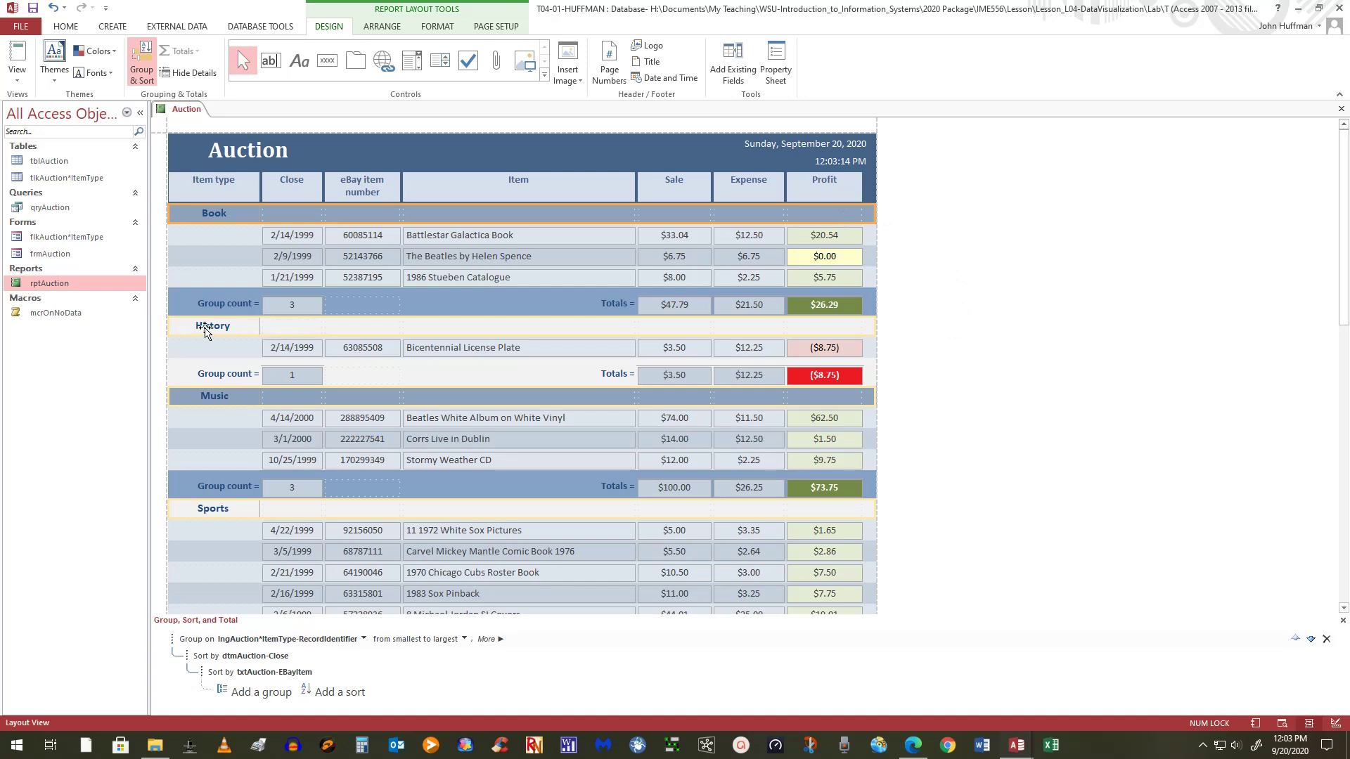
click(875, 330)
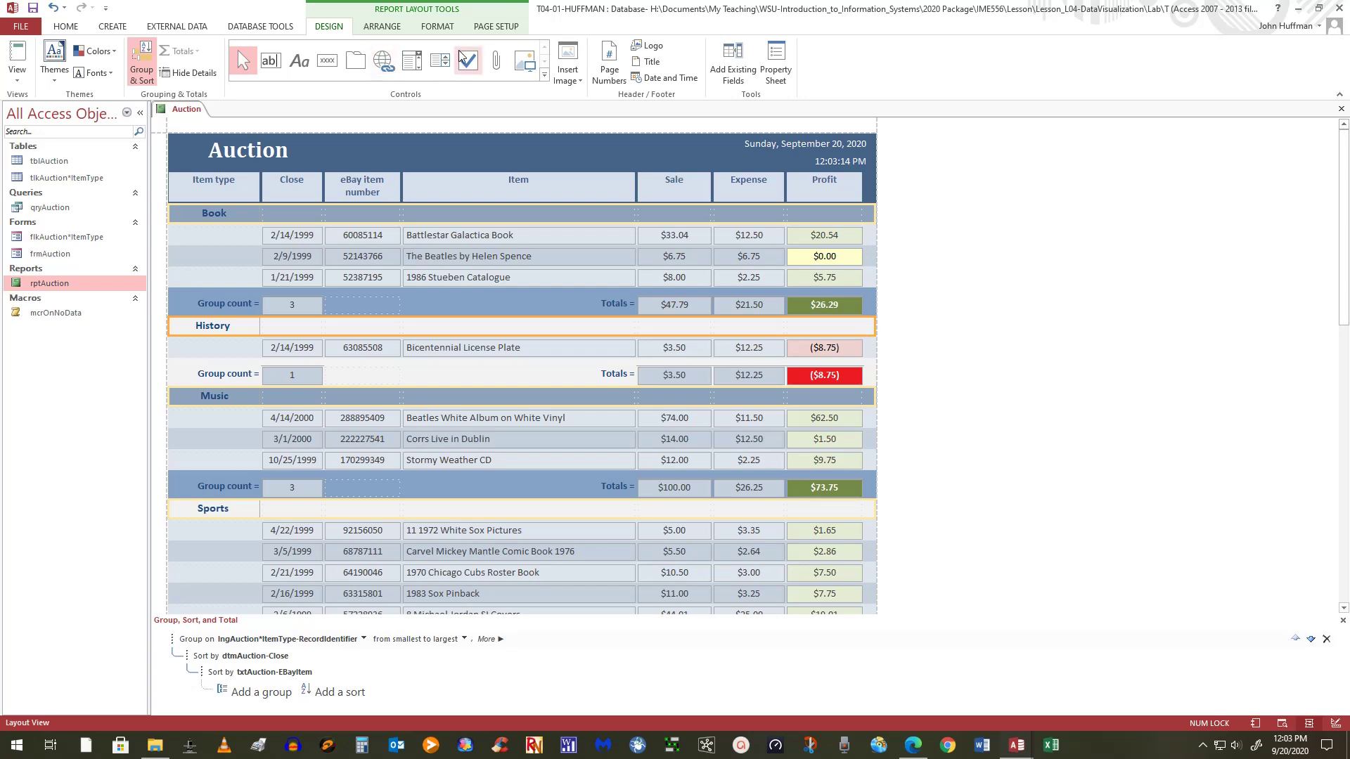
click(439, 29)
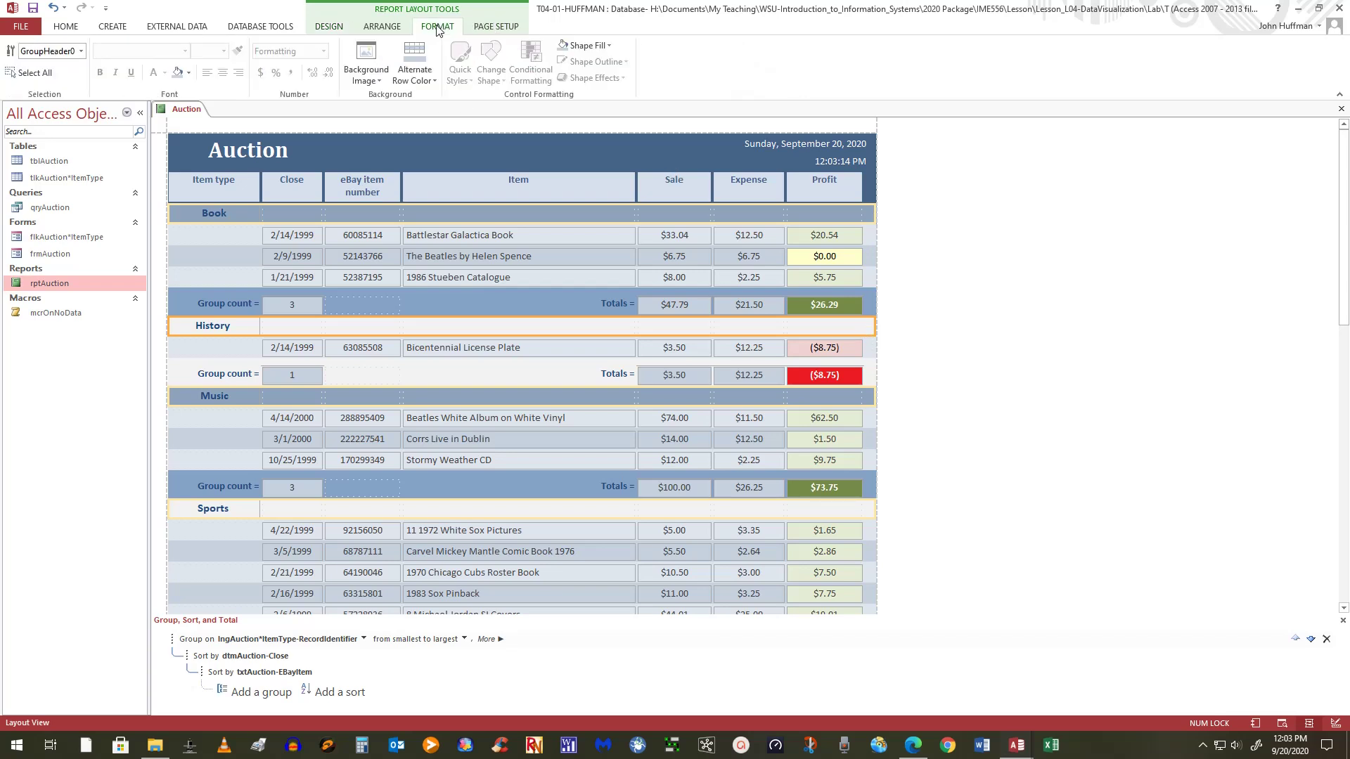
click(427, 80)
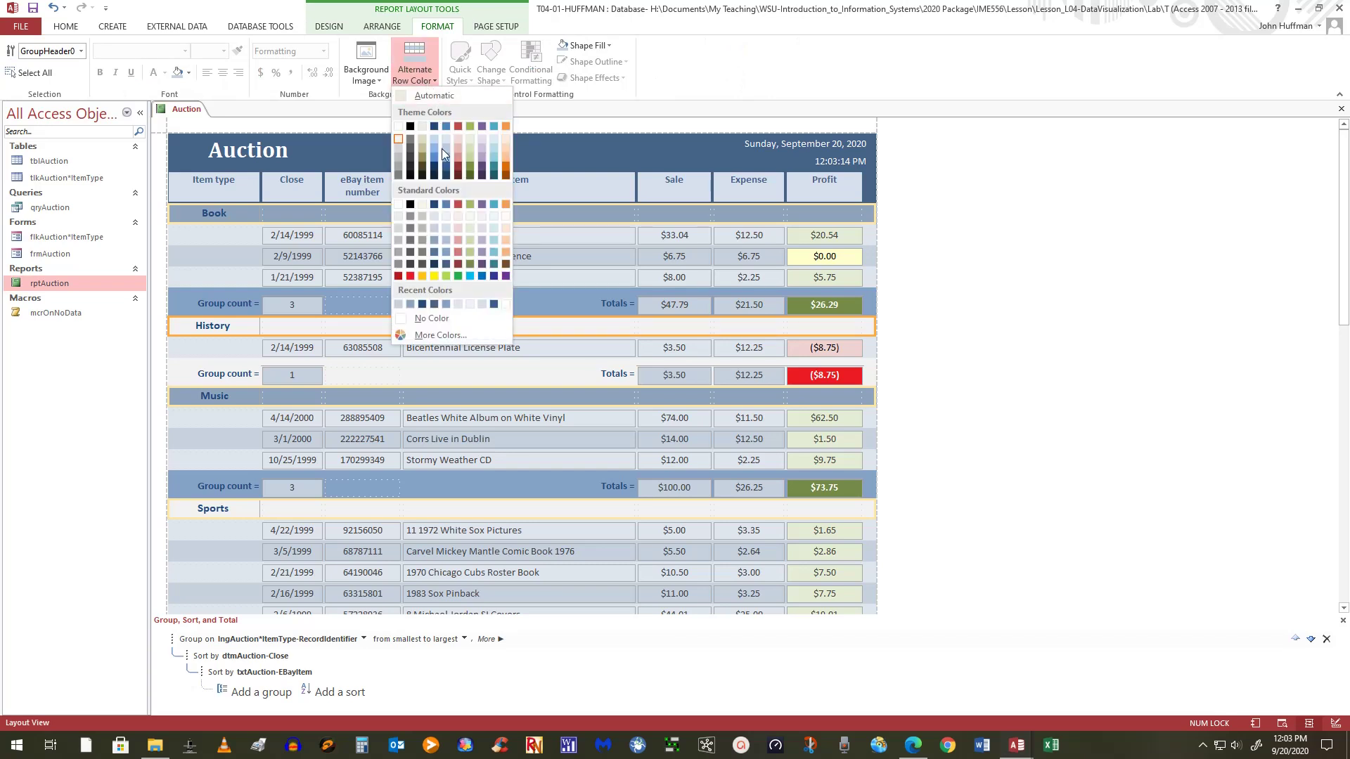
click(1101, 462)
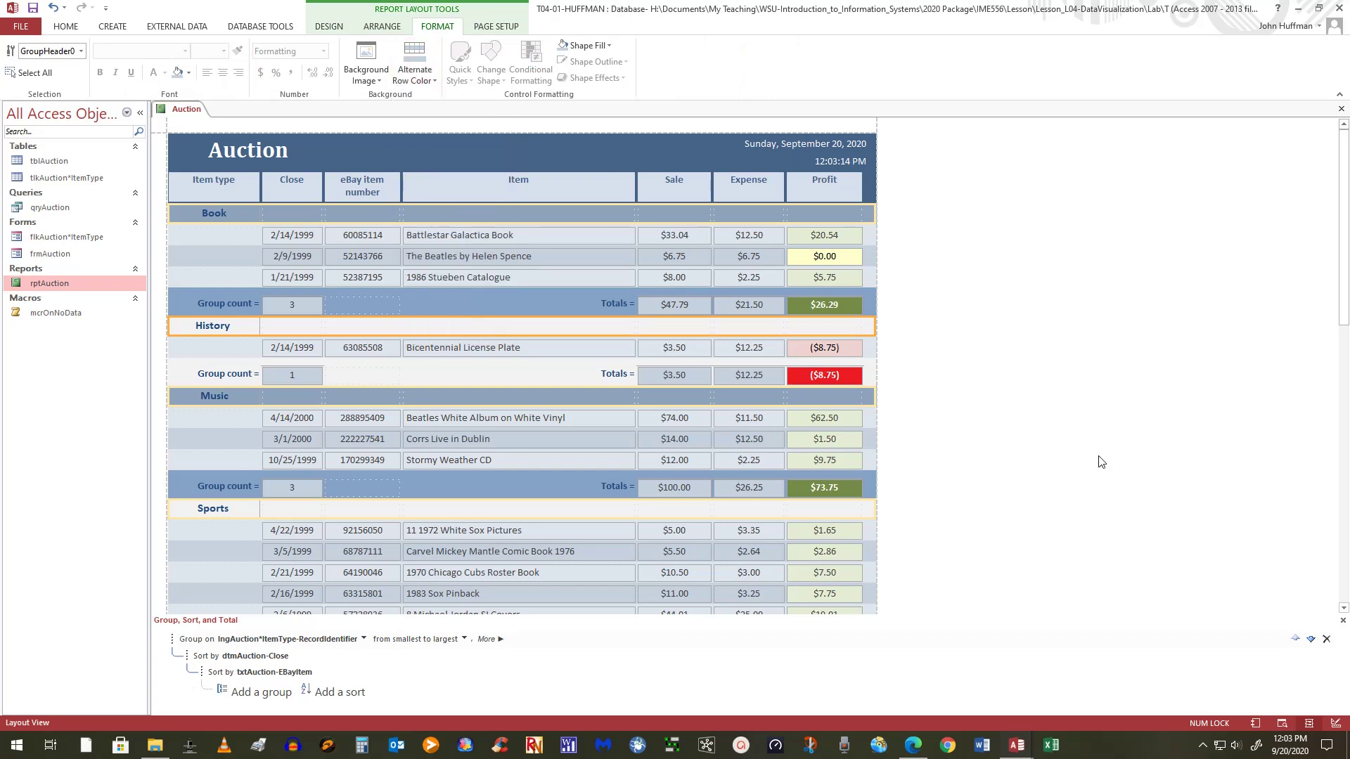
Step: Set the group header section's Alternate Back Color to #8EA3BD, copied from its Back Color, and close the section's properties
click(863, 215)
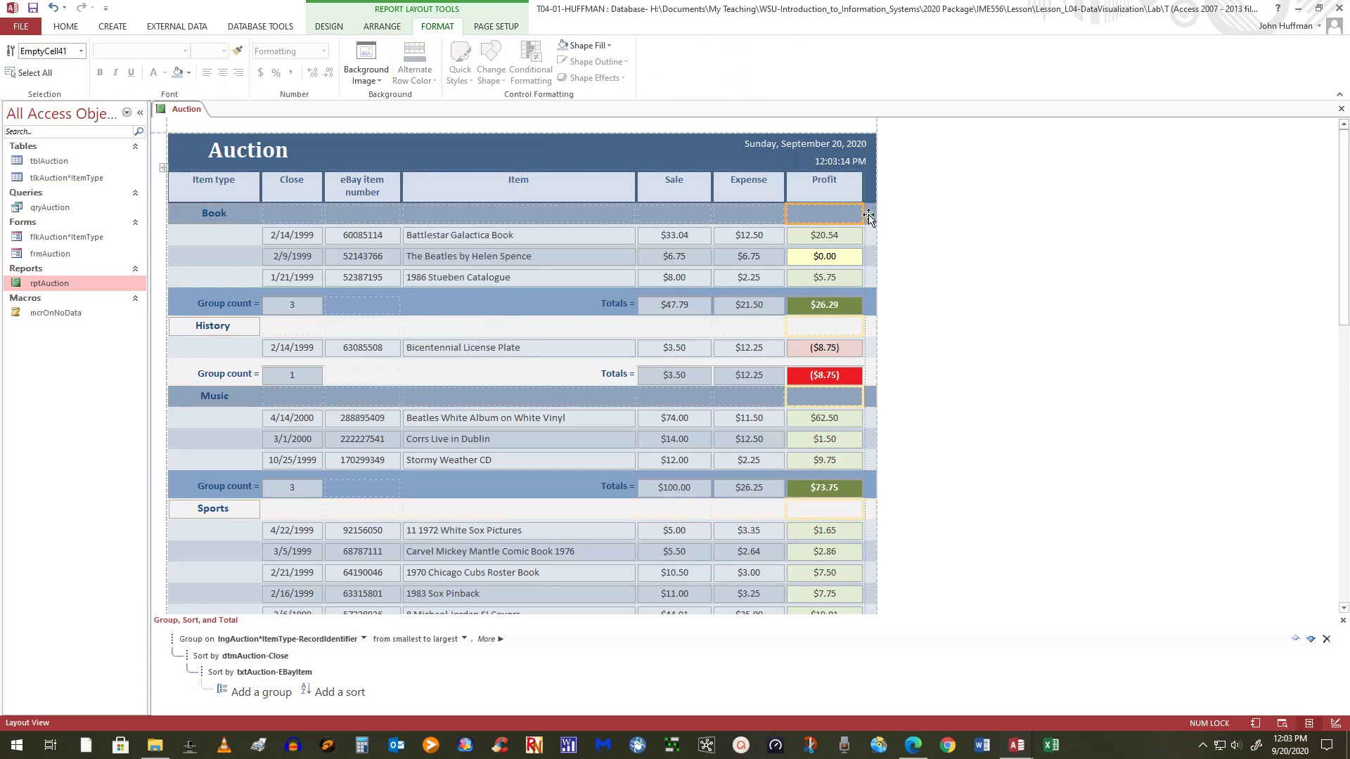
right_click(1053, 200)
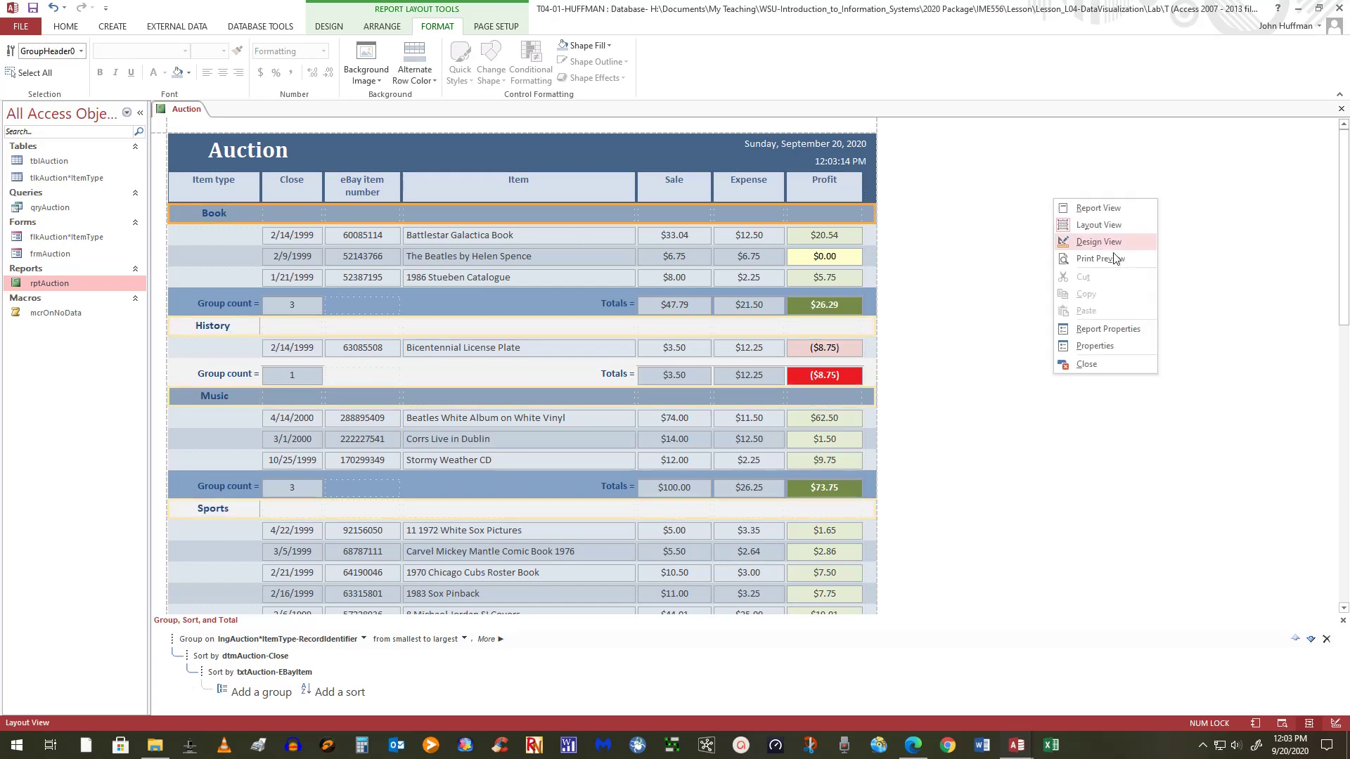
click(1120, 350)
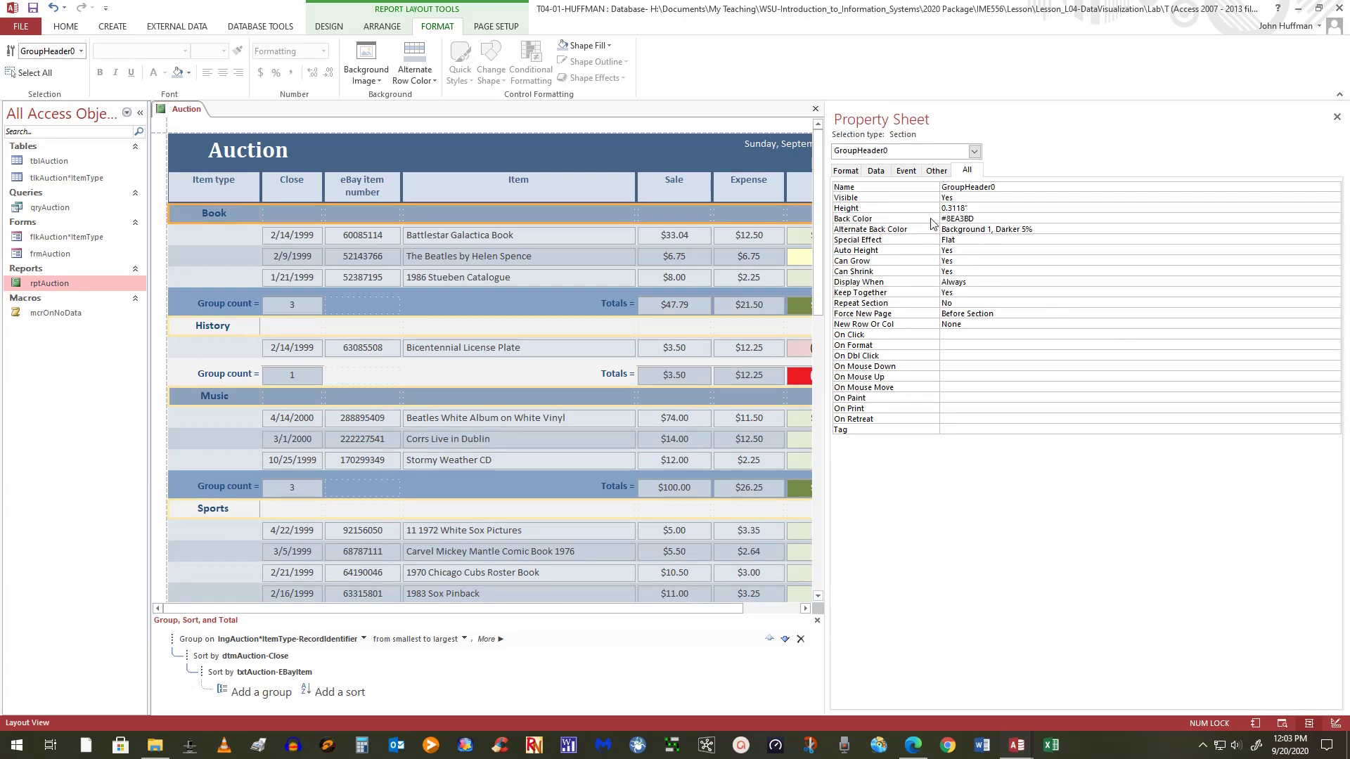
click(1002, 220)
key(Down)
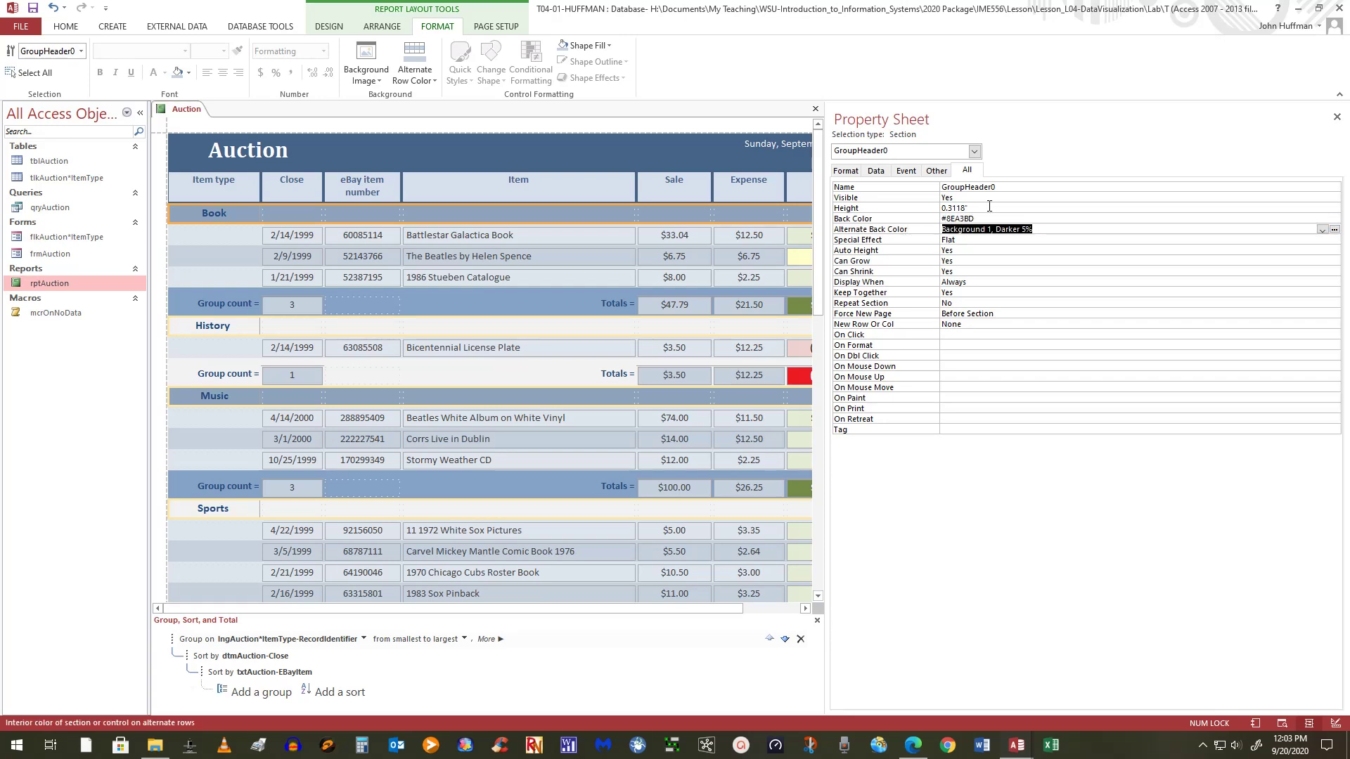
key(Up)
key(ctrl+c)
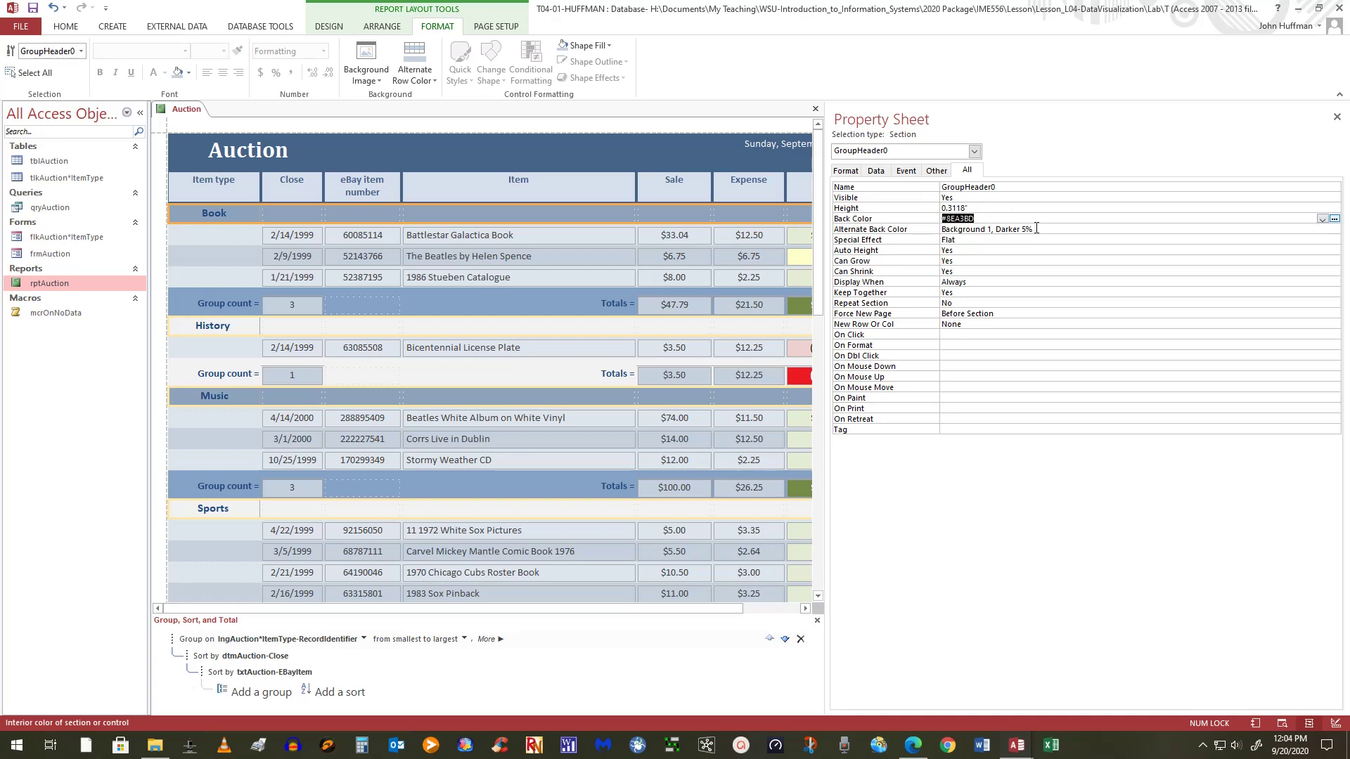
drag(1036, 228, 939, 223)
key(ctrl+v)
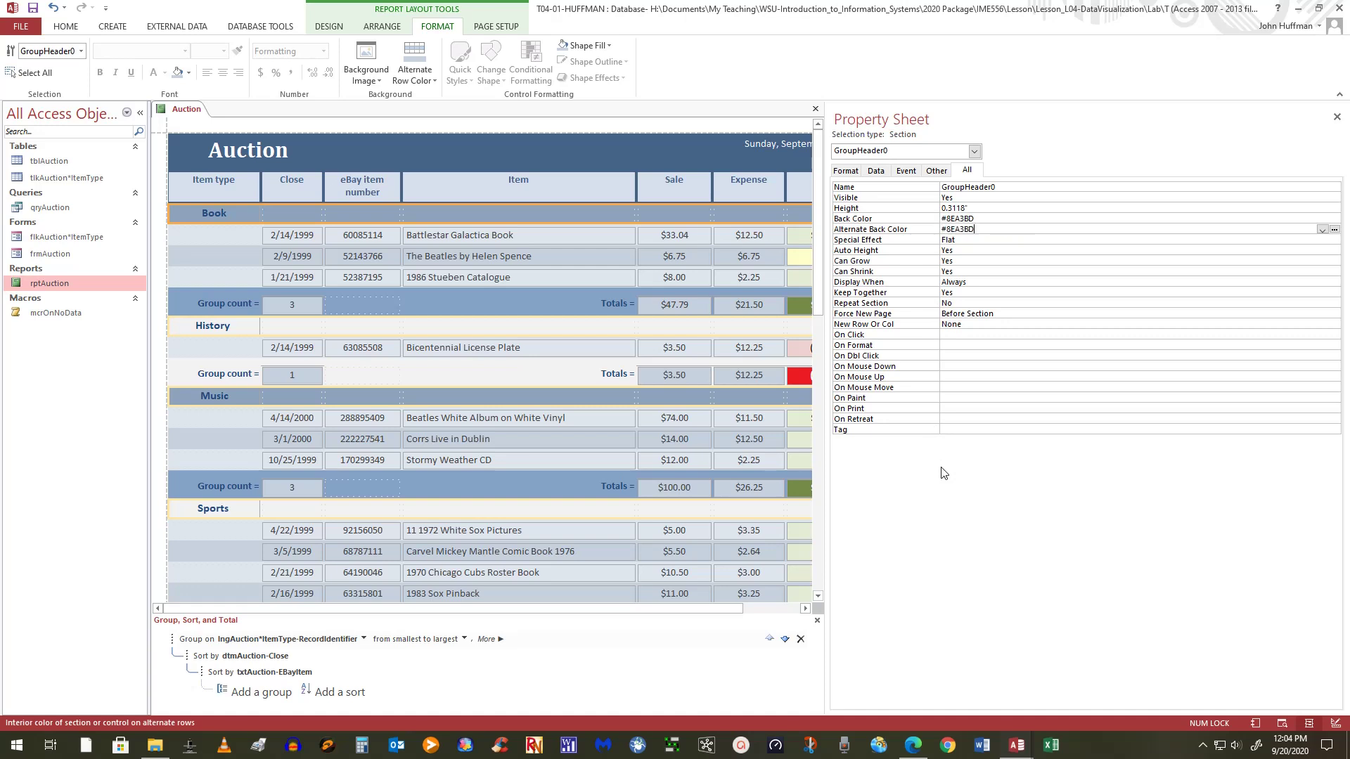
click(1337, 111)
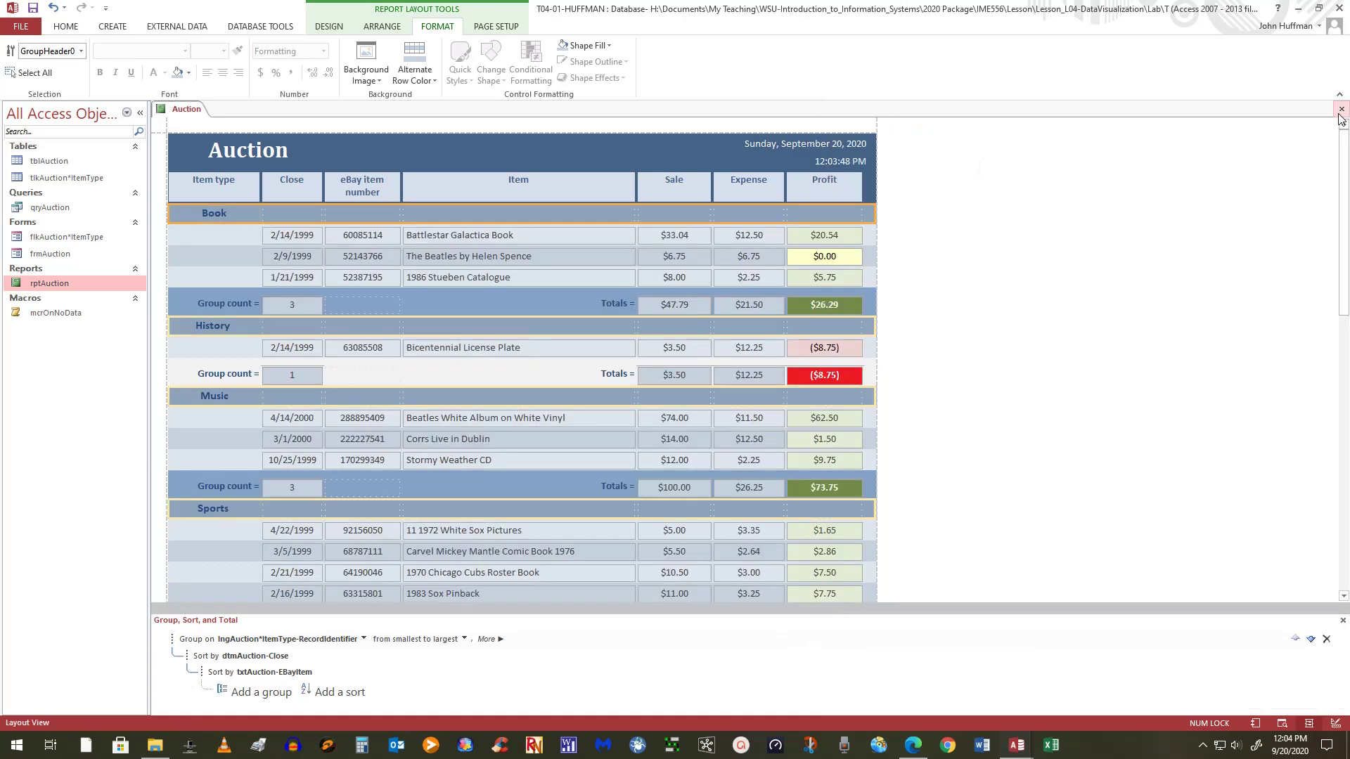
Step: Open the Auction report in Print Preview, review the group header shading through page 6, and close the preview
click(870, 440)
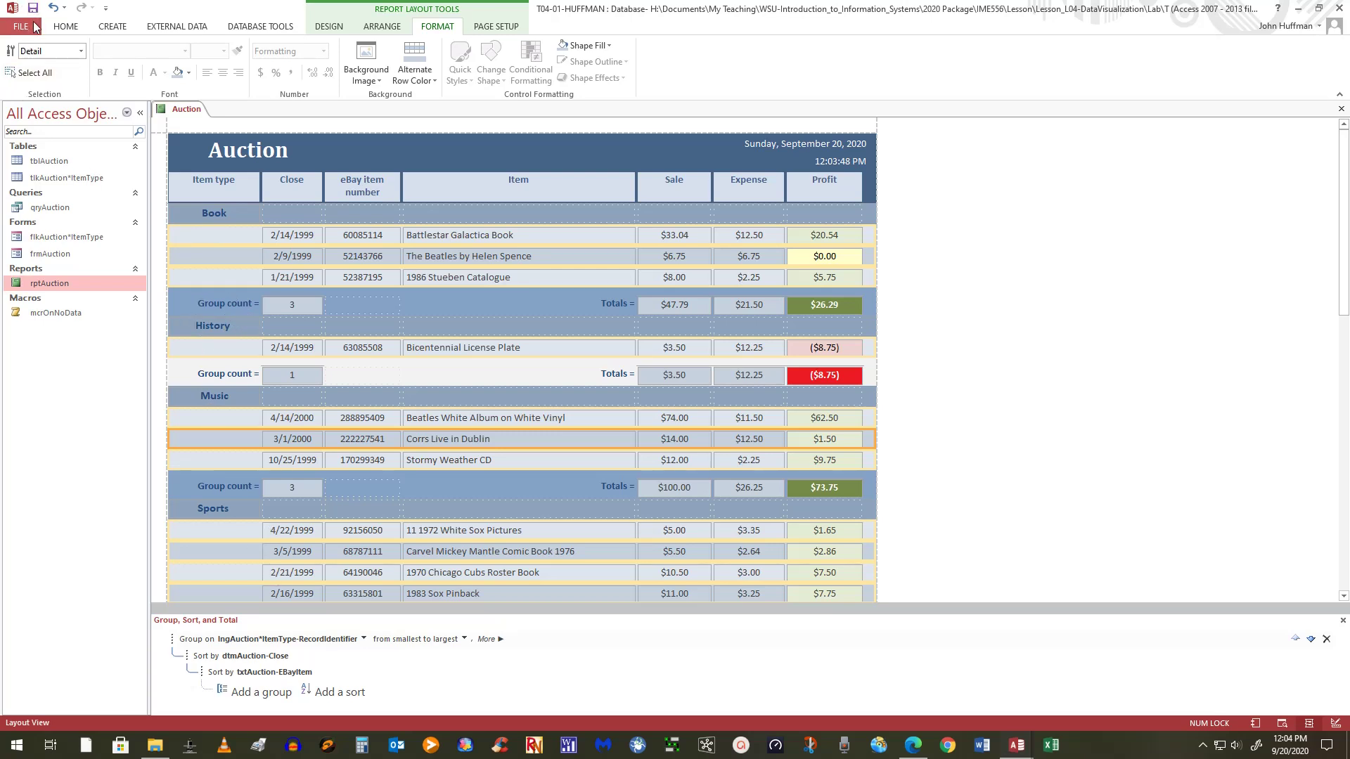
click(73, 30)
click(17, 71)
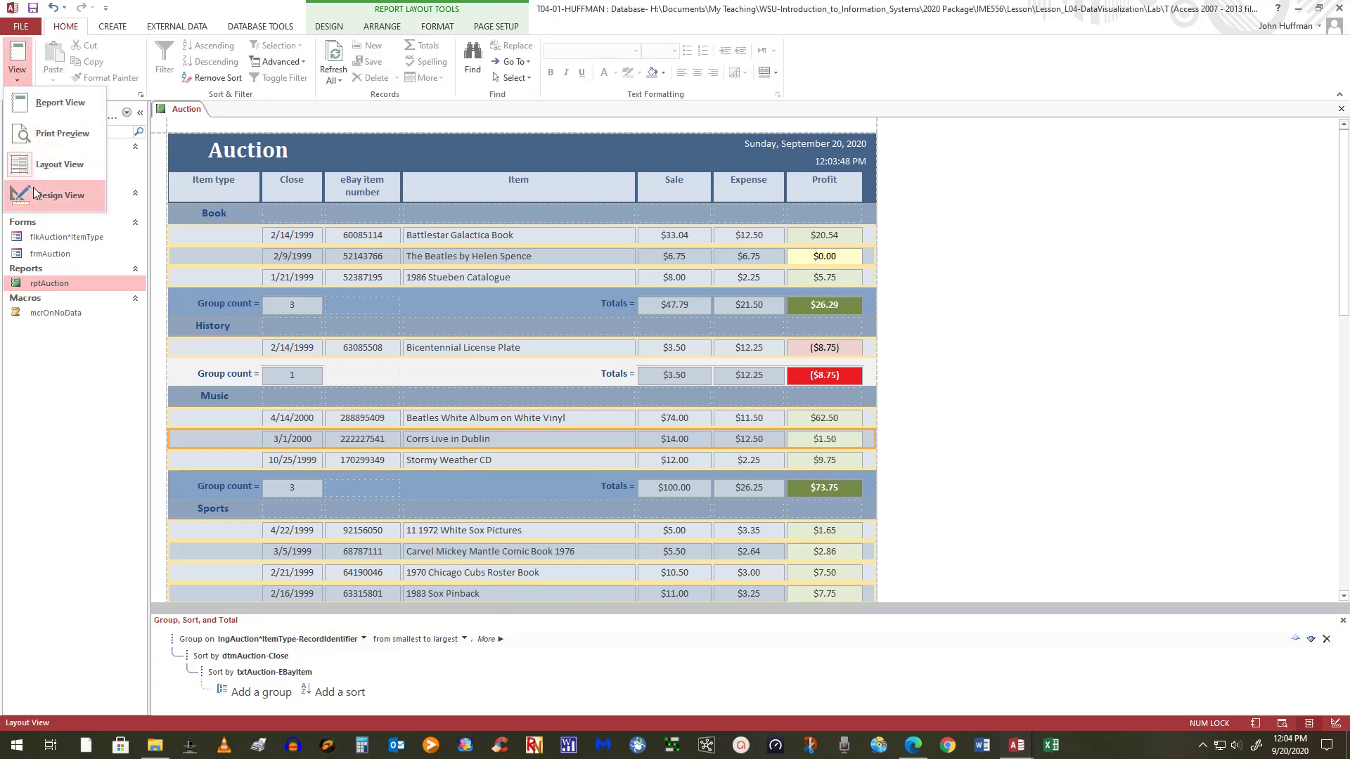
click(52, 133)
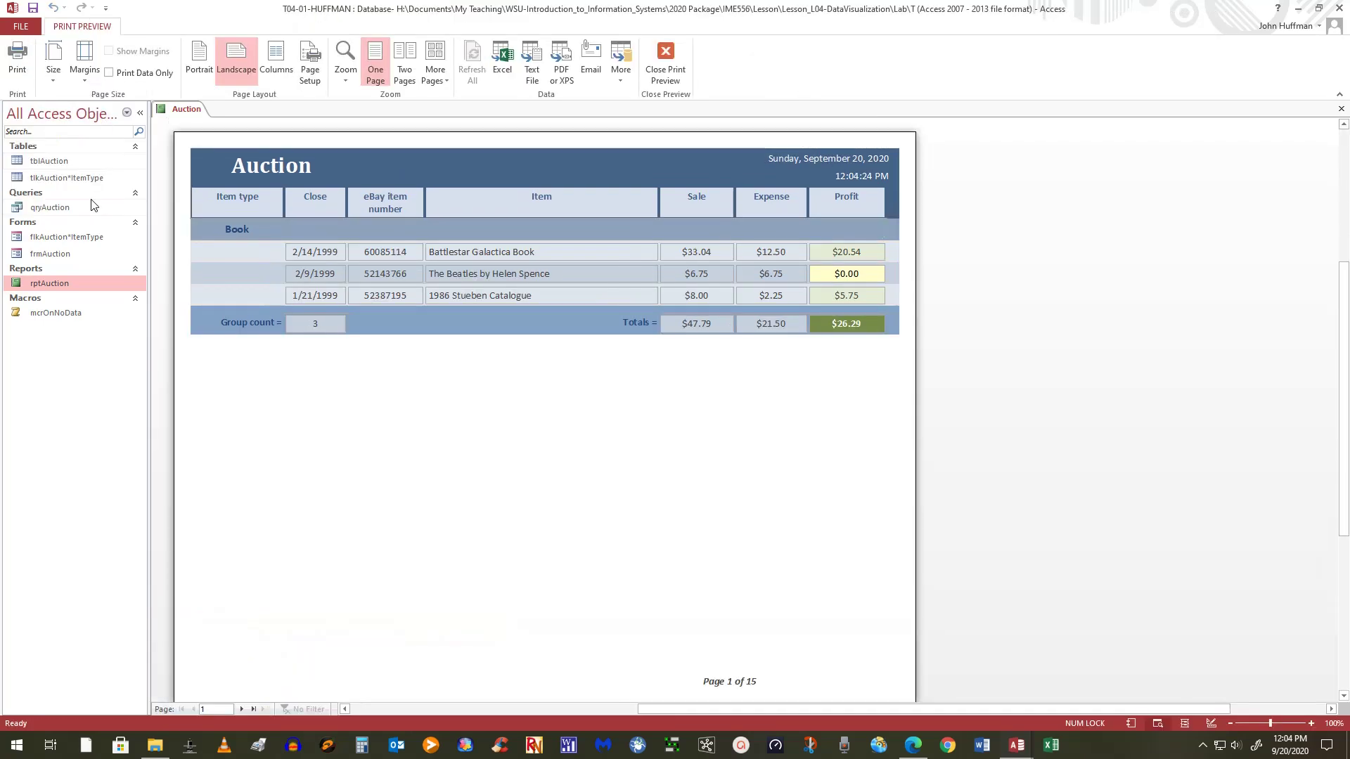
click(242, 709)
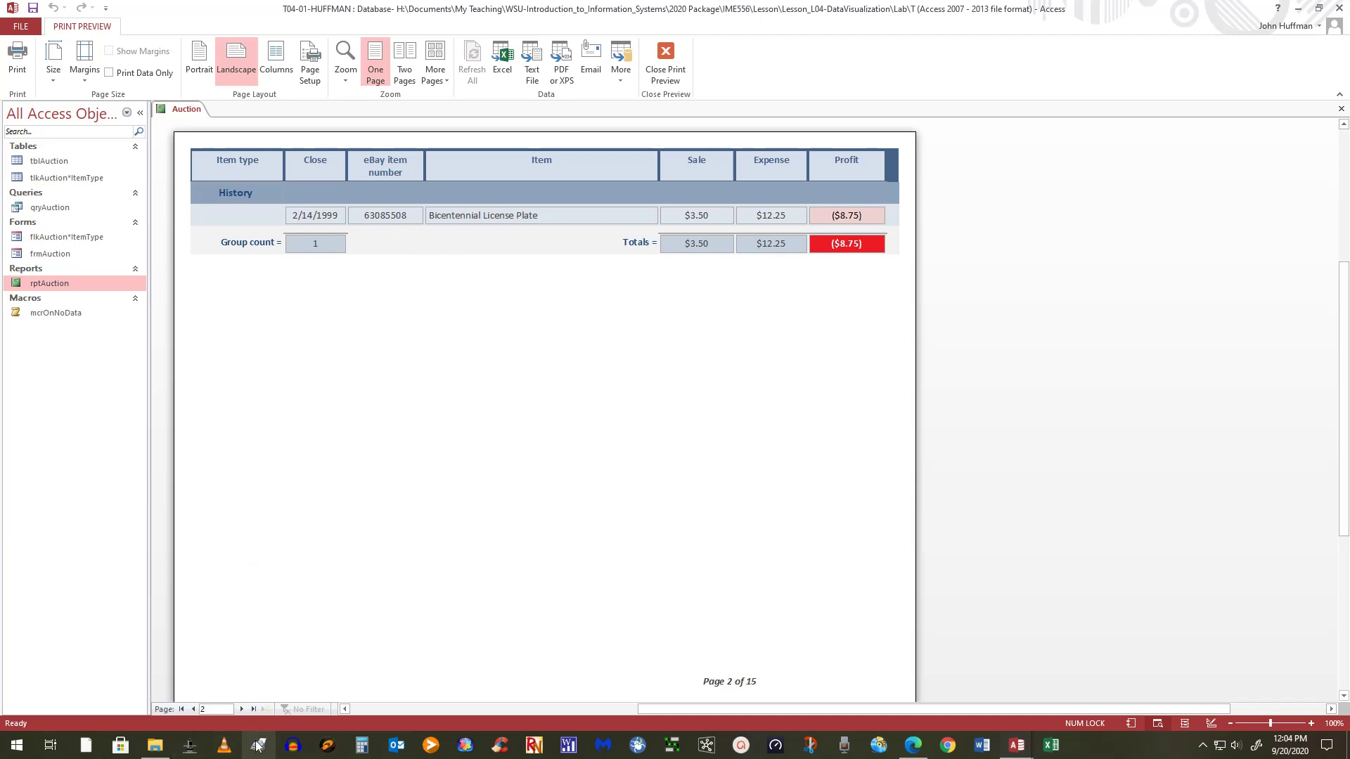
click(242, 710)
click(242, 710)
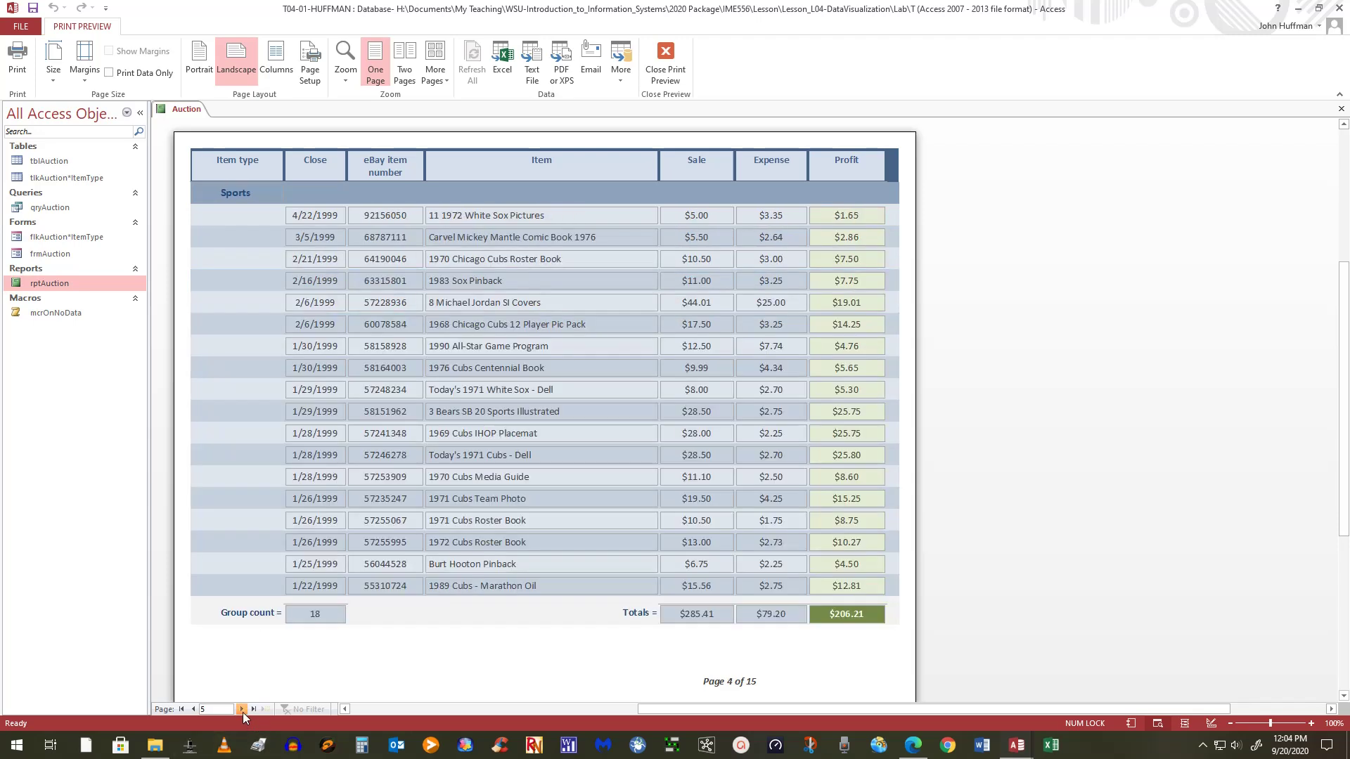
click(242, 710)
click(242, 710)
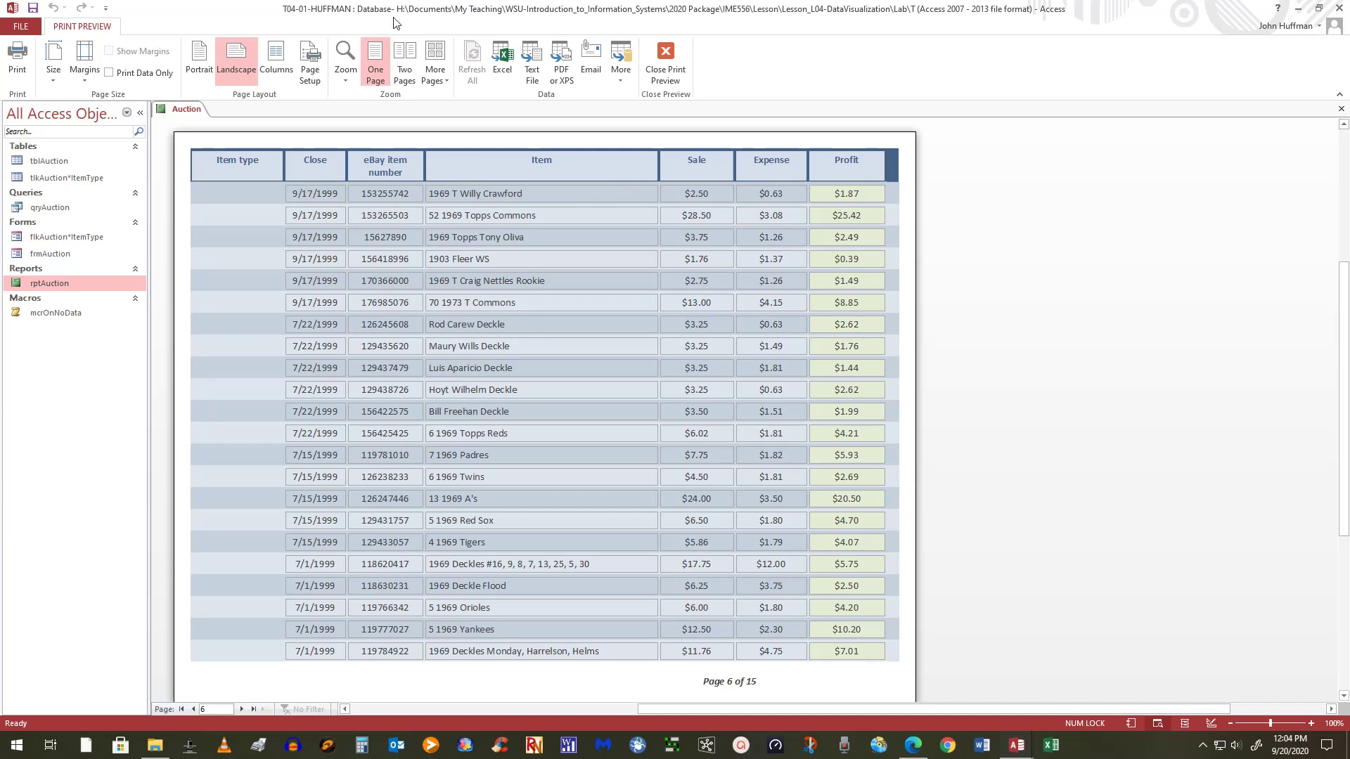
click(667, 63)
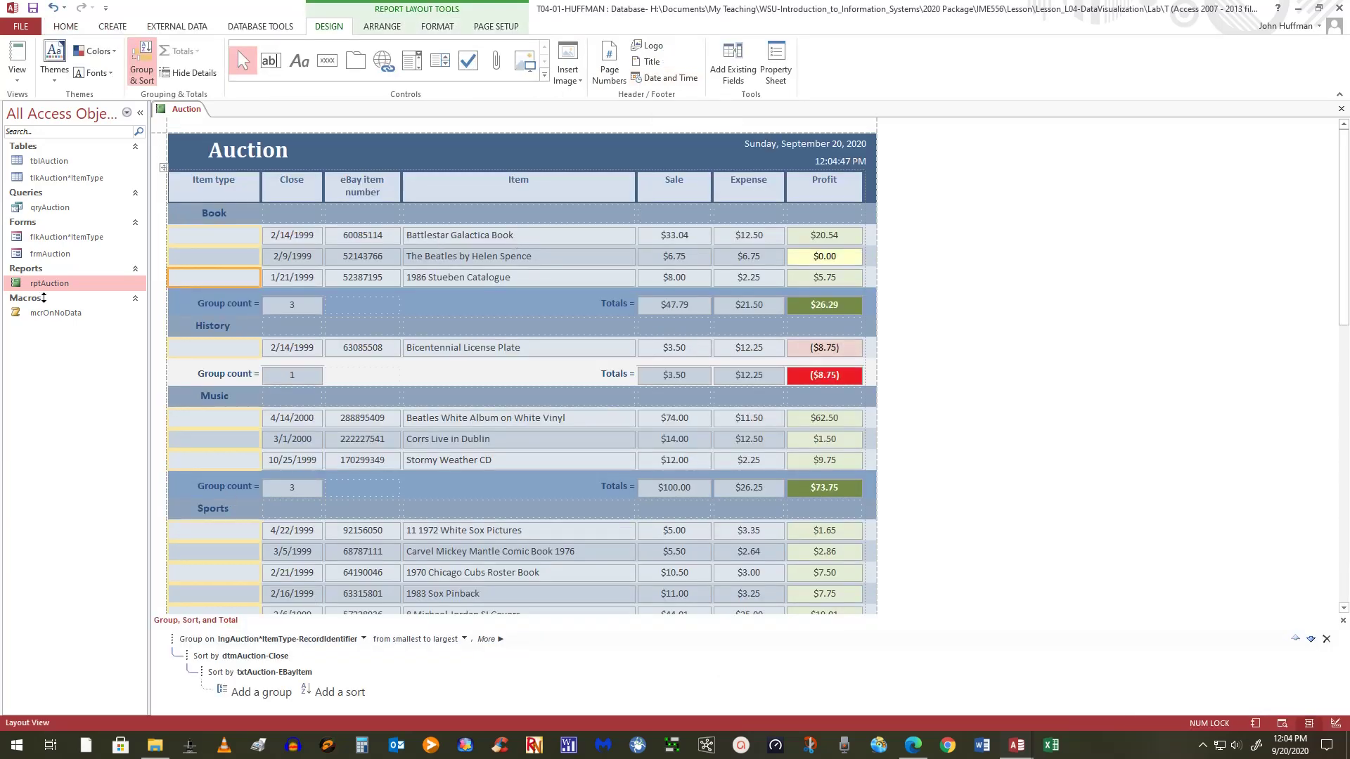
Step: Set the group footer section's Alternate Back Color to #84A1C6, copied from its Back Color, and close the properties
click(8, 80)
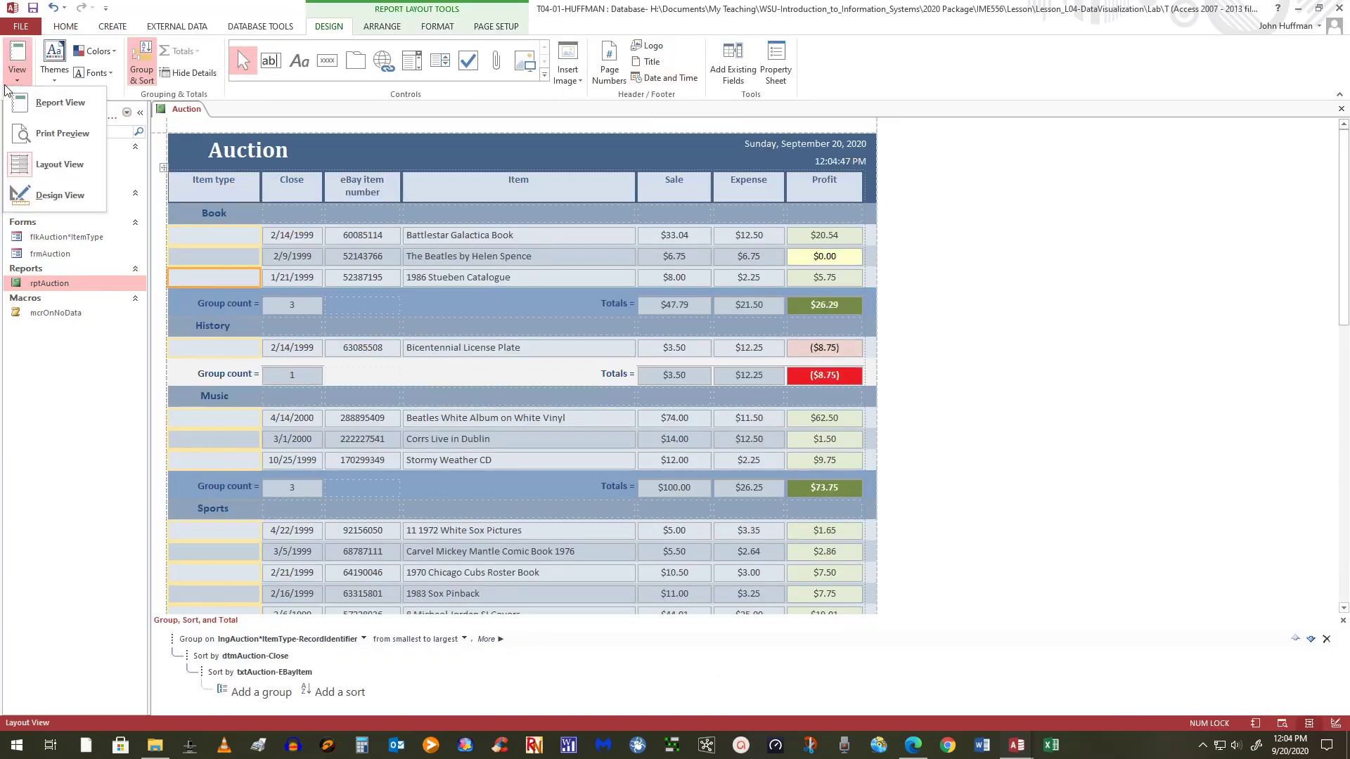
click(57, 177)
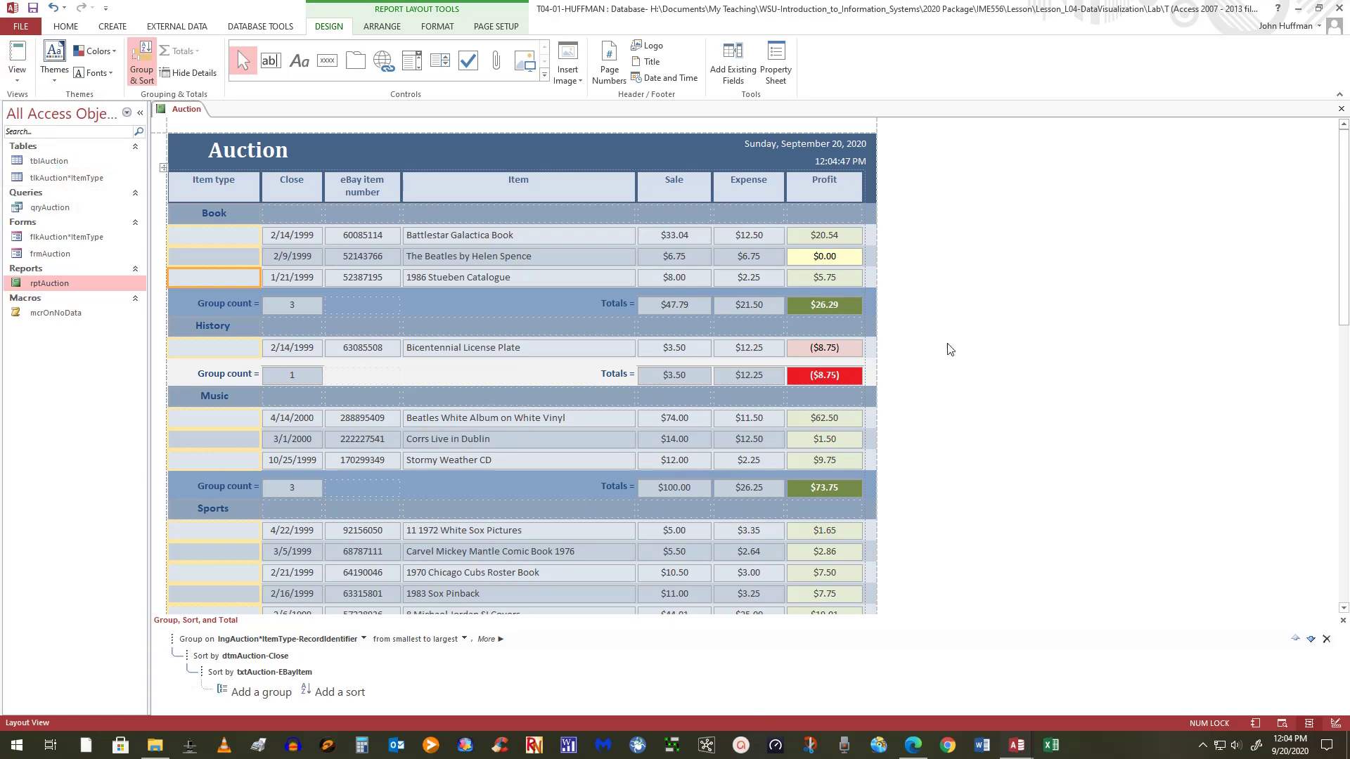
click(871, 303)
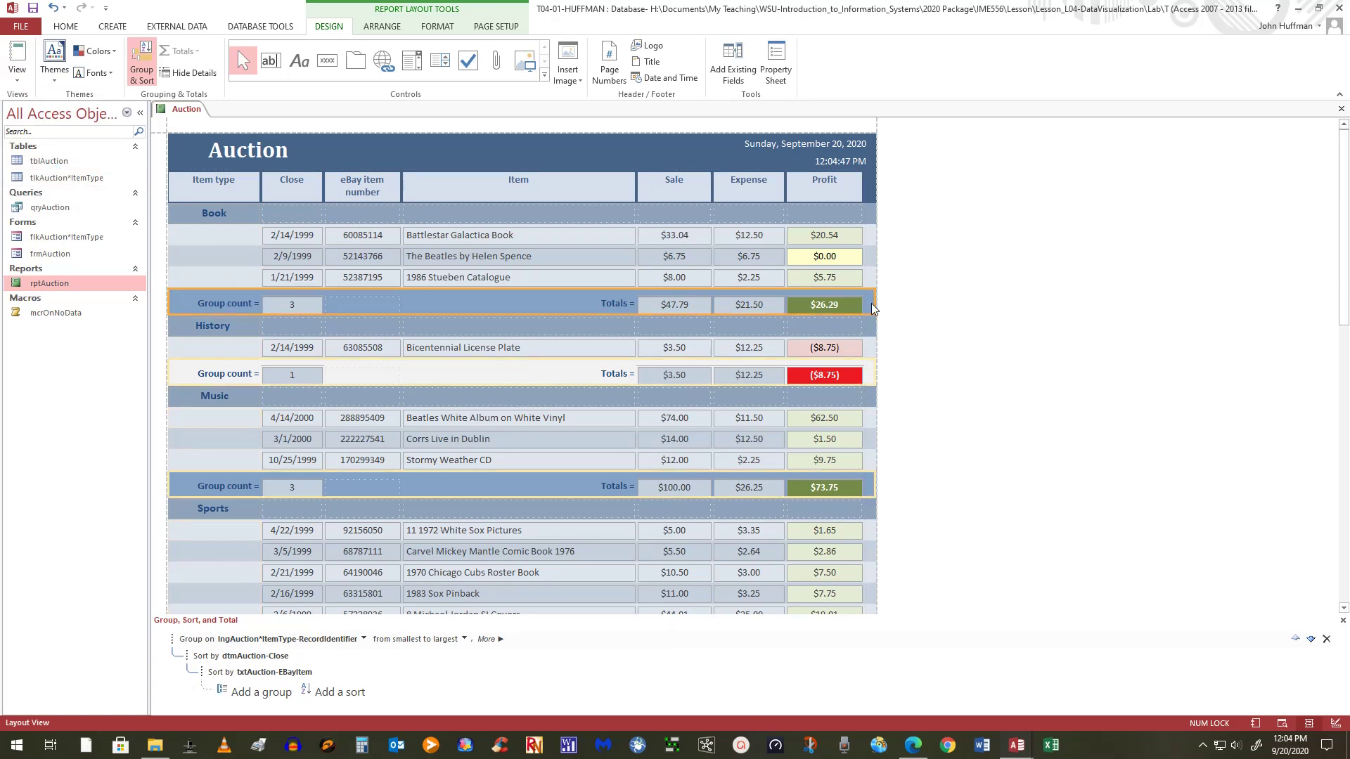
right_click(912, 348)
click(973, 496)
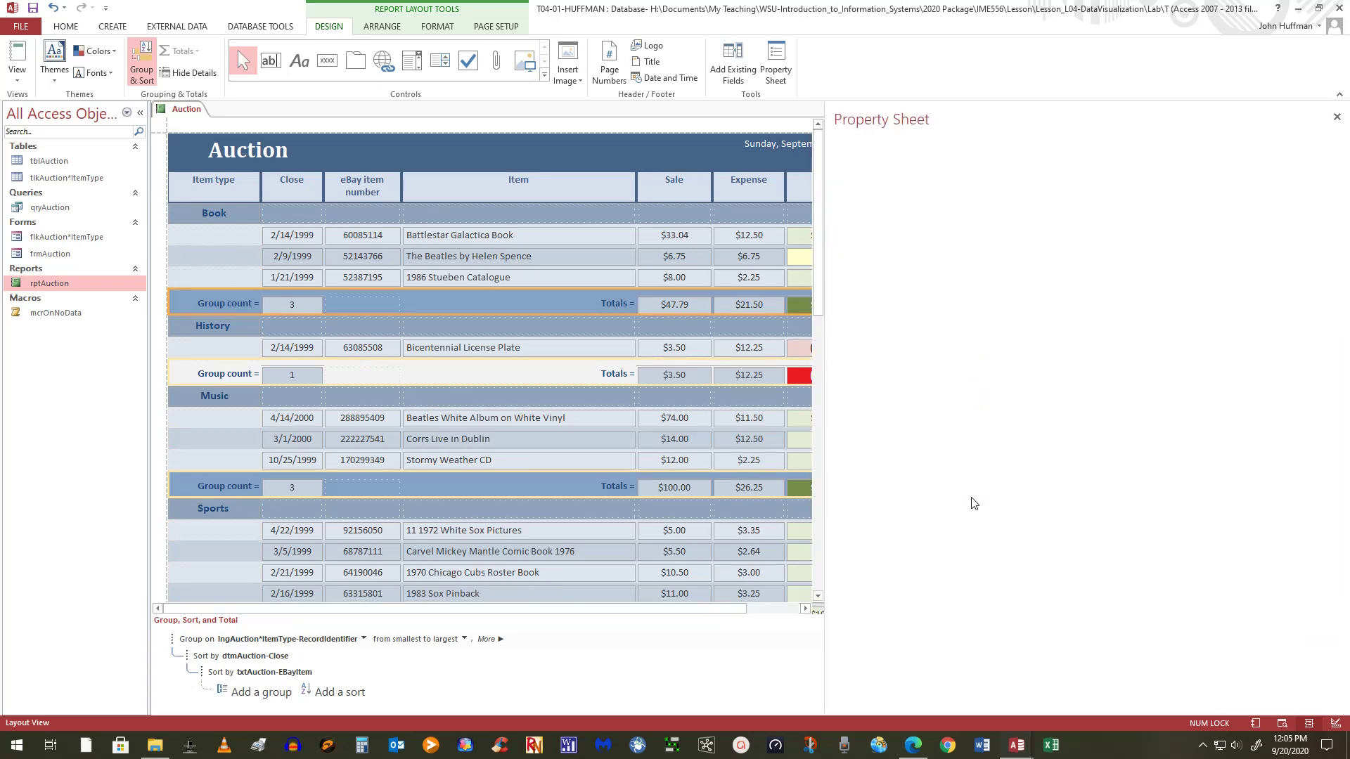
drag(996, 219, 938, 220)
key(ctrl+c)
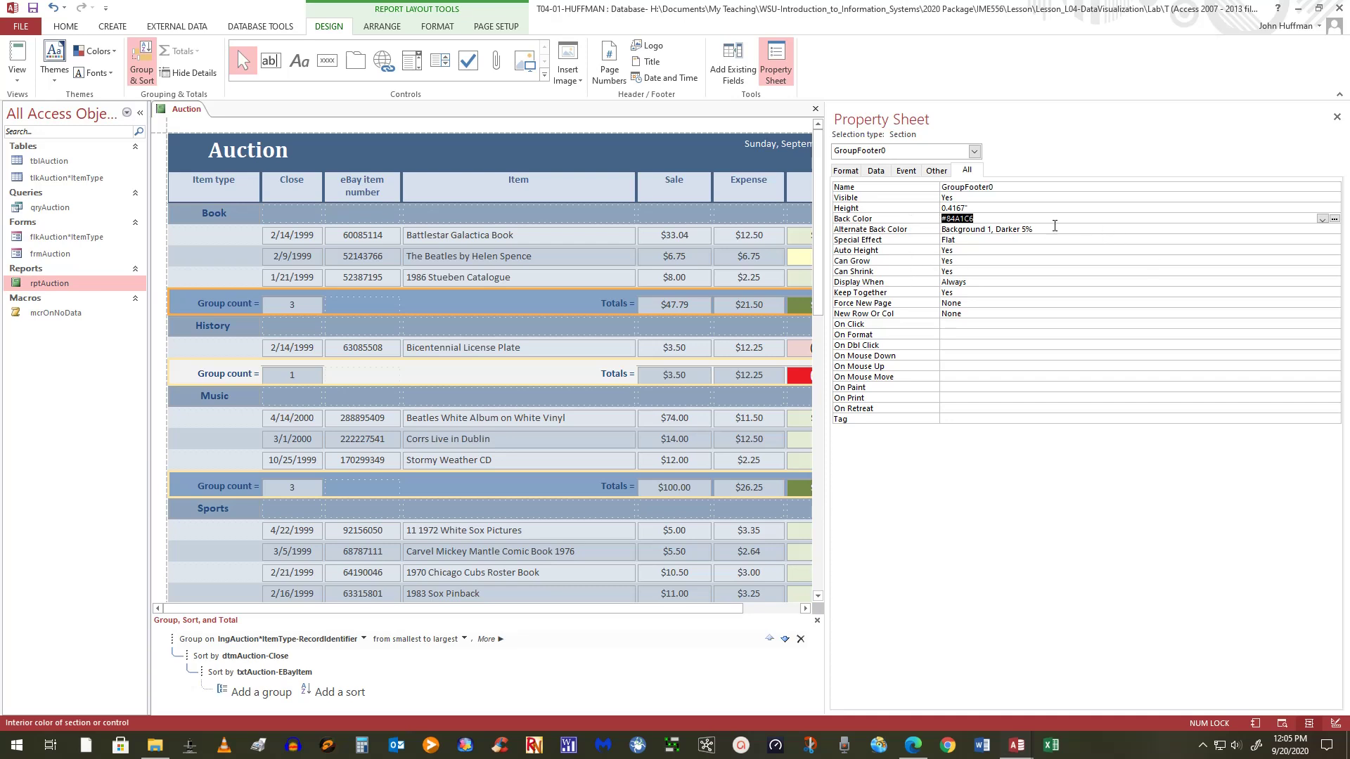
drag(1055, 228, 919, 236)
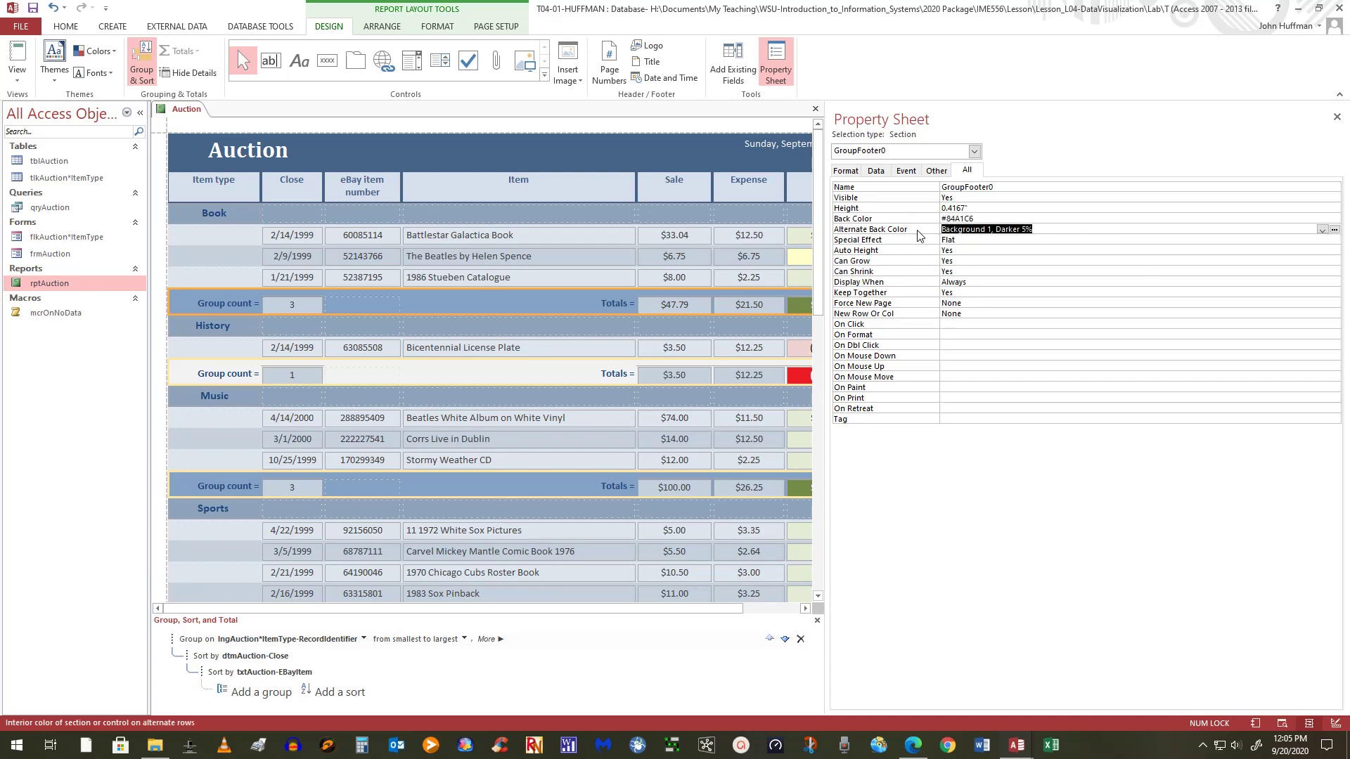
key(ctrl+v)
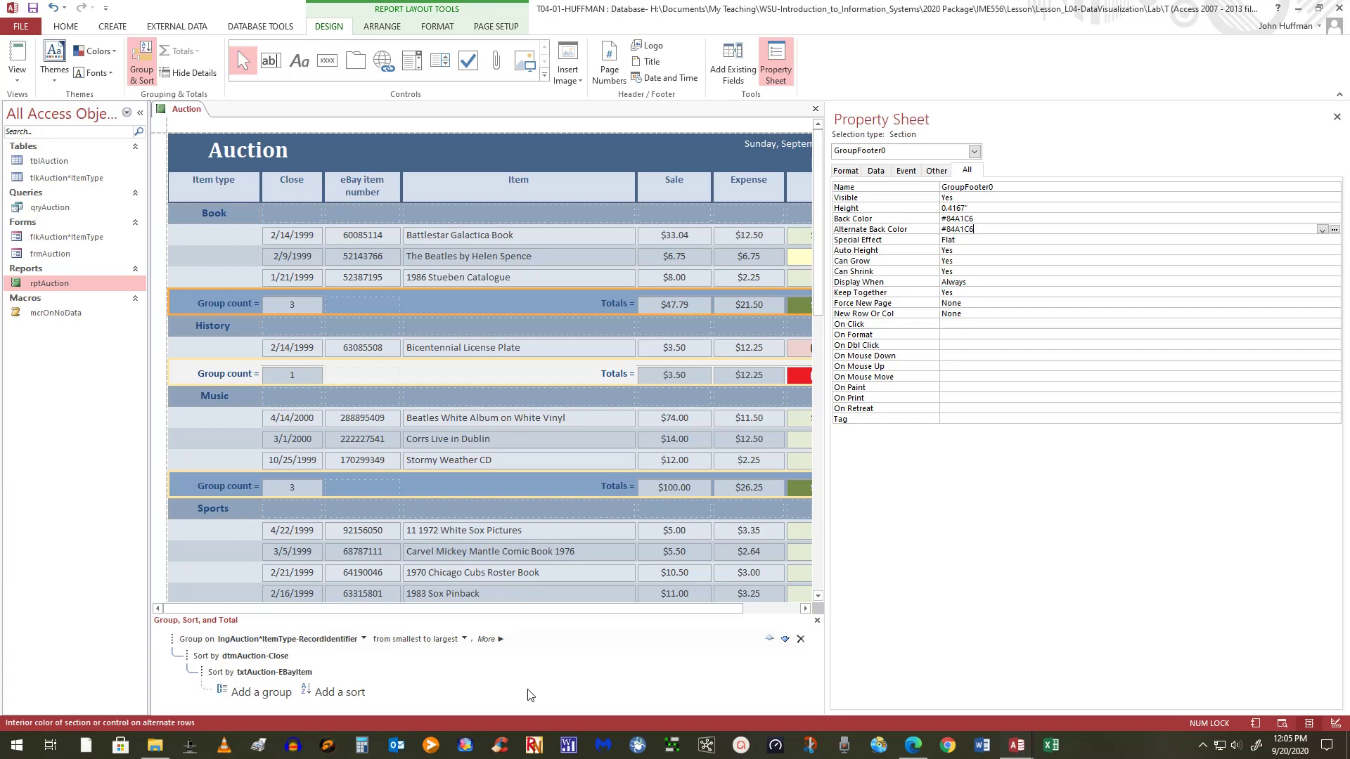
click(524, 488)
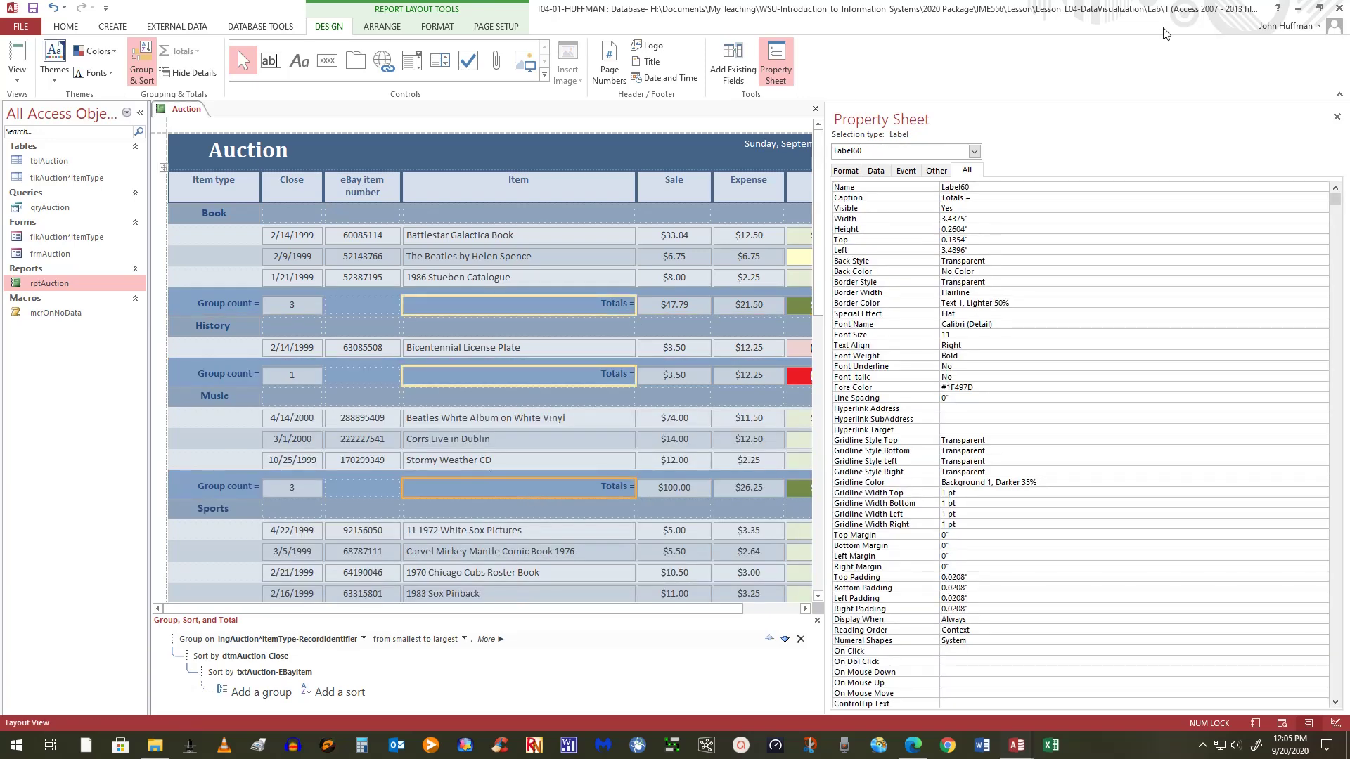
click(1336, 118)
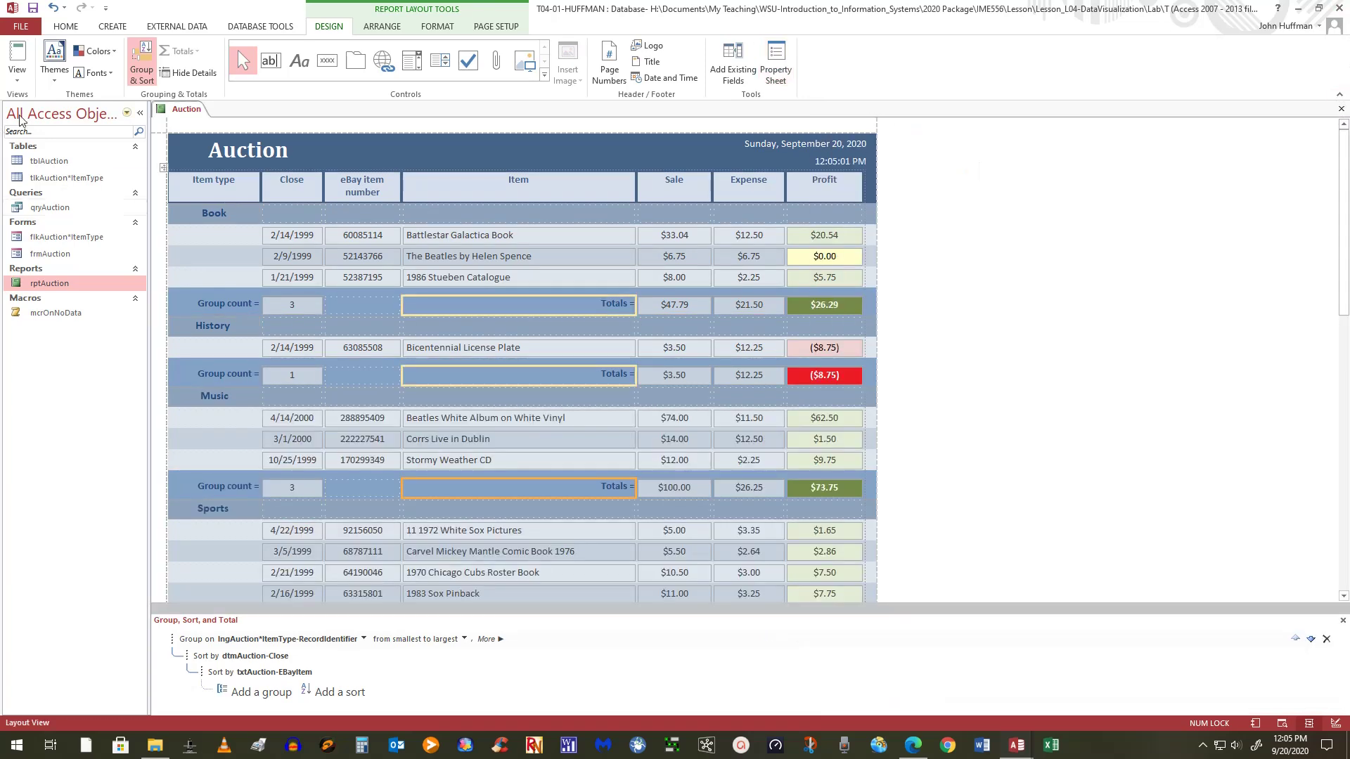
Step: Save the Auction report and switch it from Layout View to Print Preview
click(33, 9)
click(1057, 322)
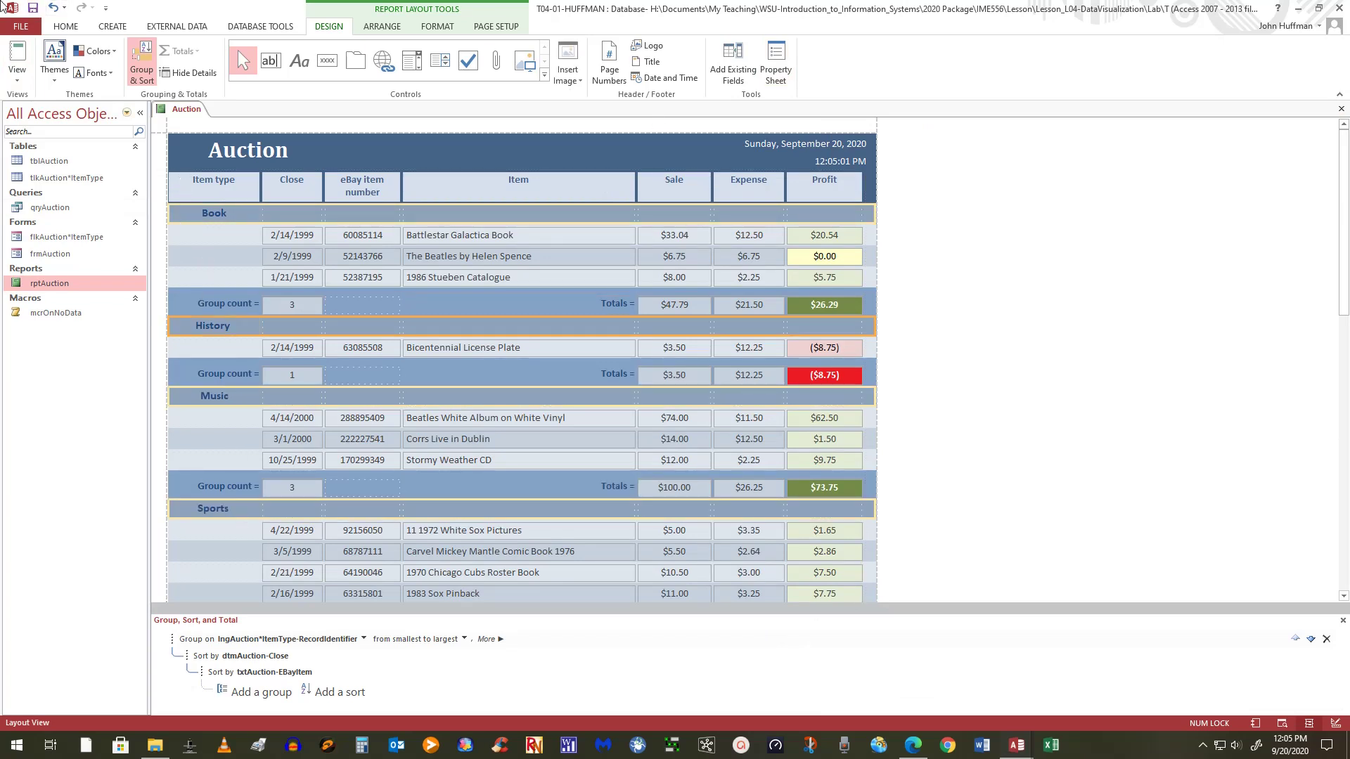
click(64, 28)
click(21, 27)
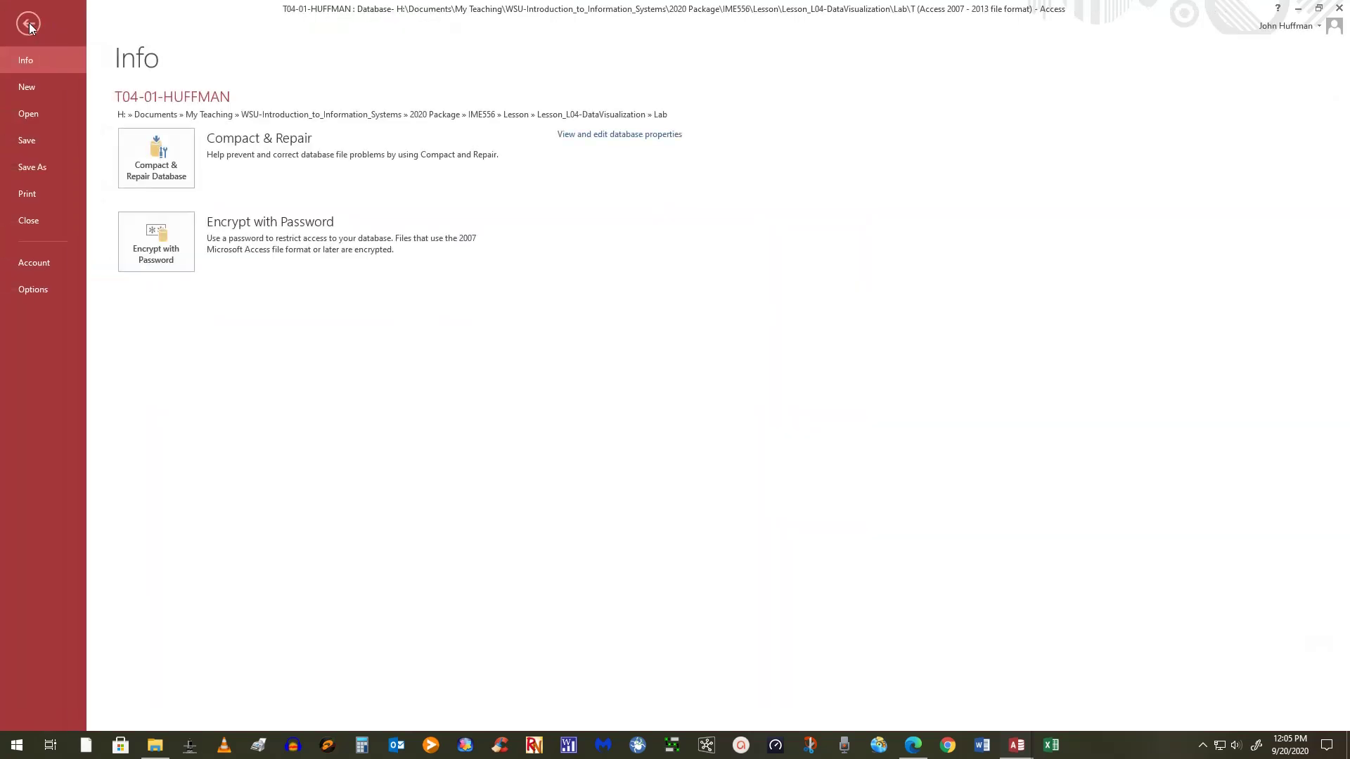
key(Escape)
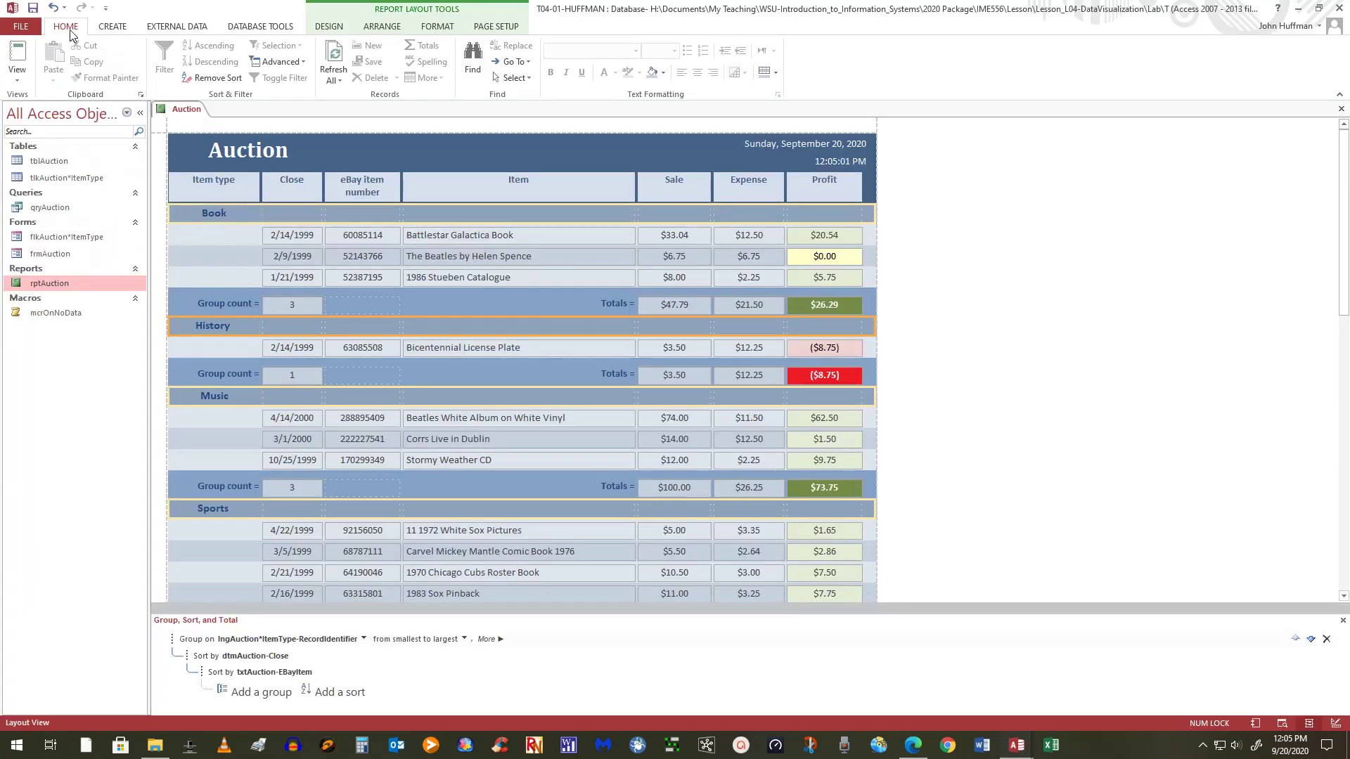
click(17, 79)
click(49, 137)
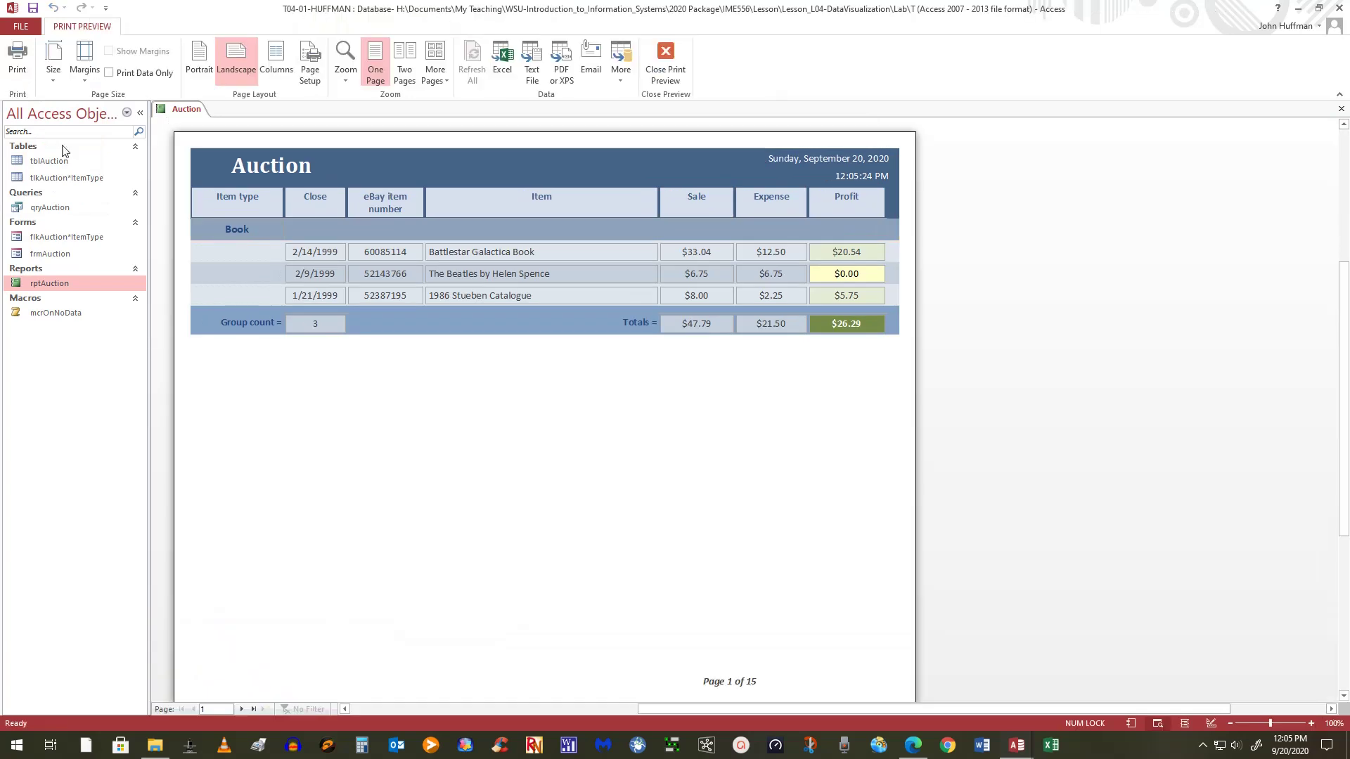
Step: Page through the Auction report preview to page 8, checking the group header and footer shading, and close the preview
click(241, 708)
click(241, 709)
click(241, 708)
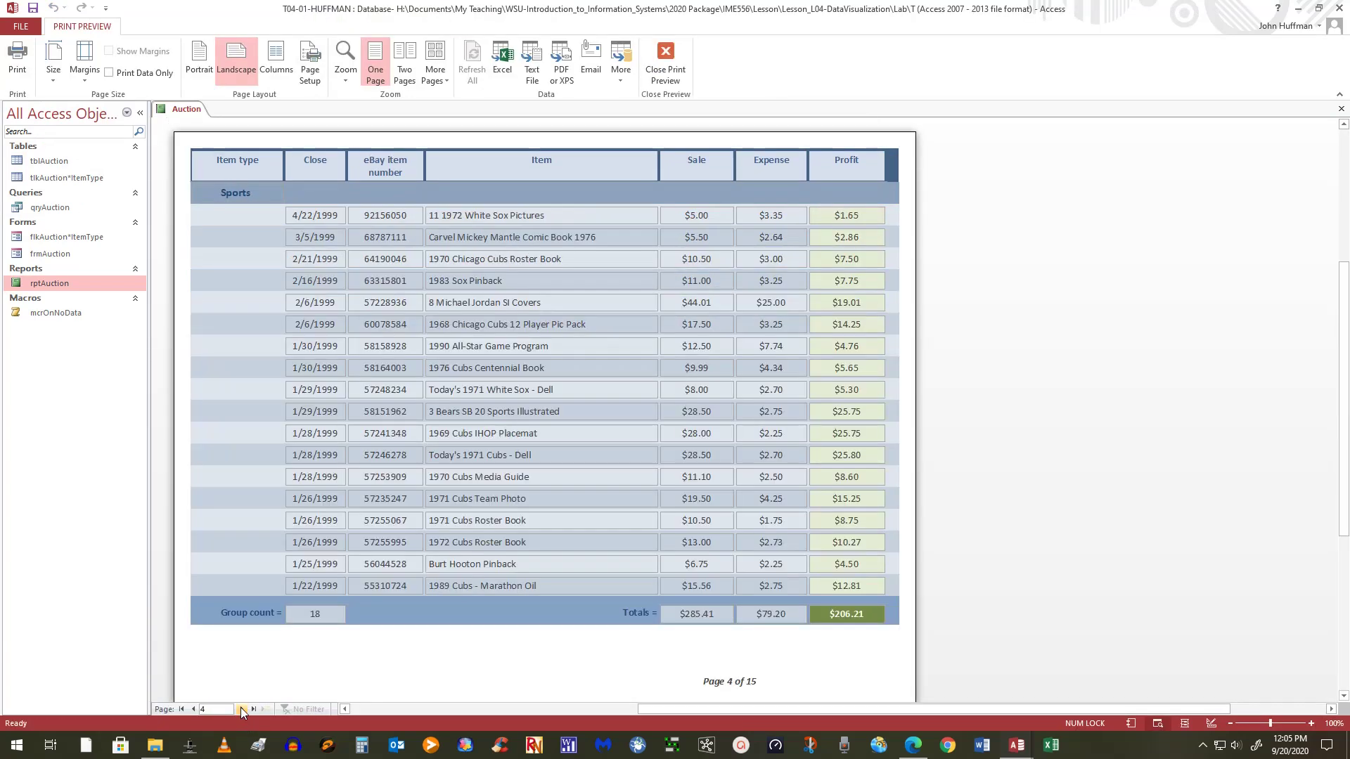
click(241, 708)
click(241, 709)
click(241, 709)
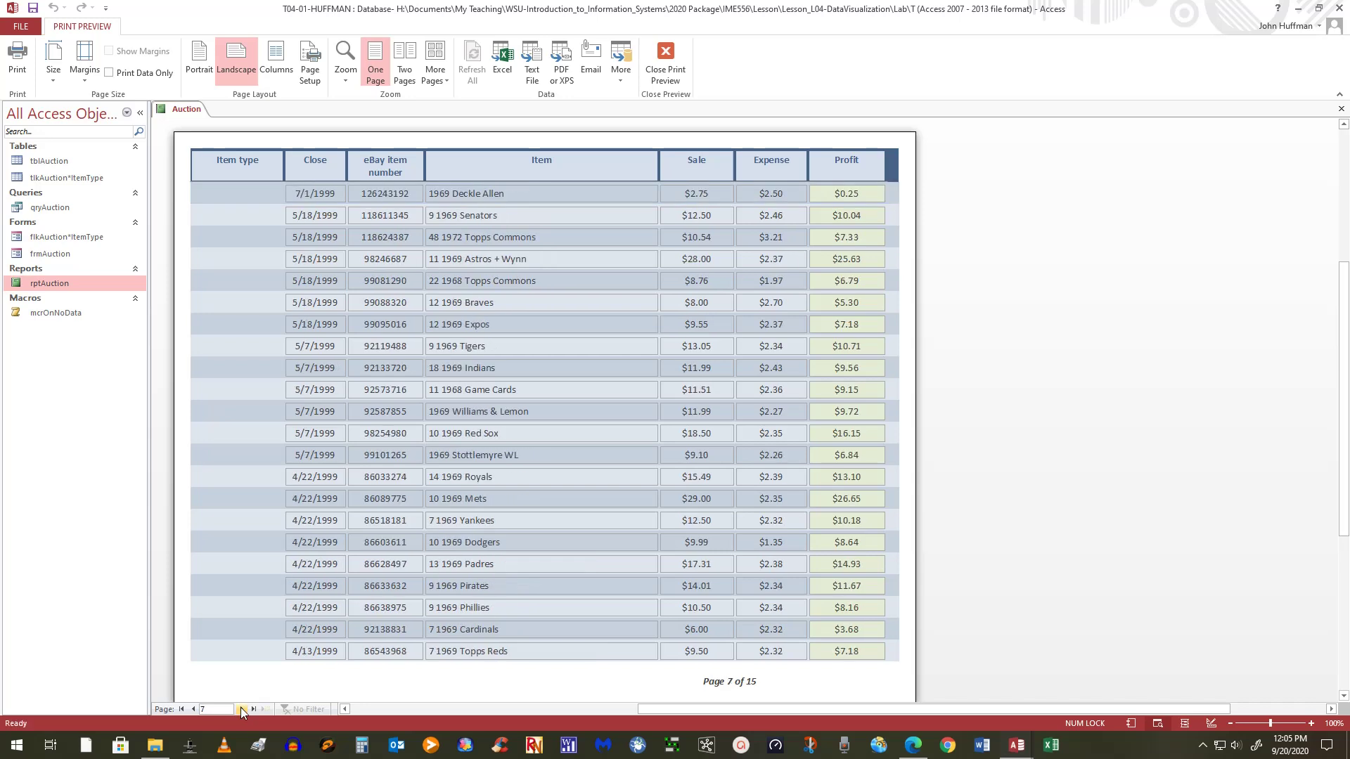
click(240, 709)
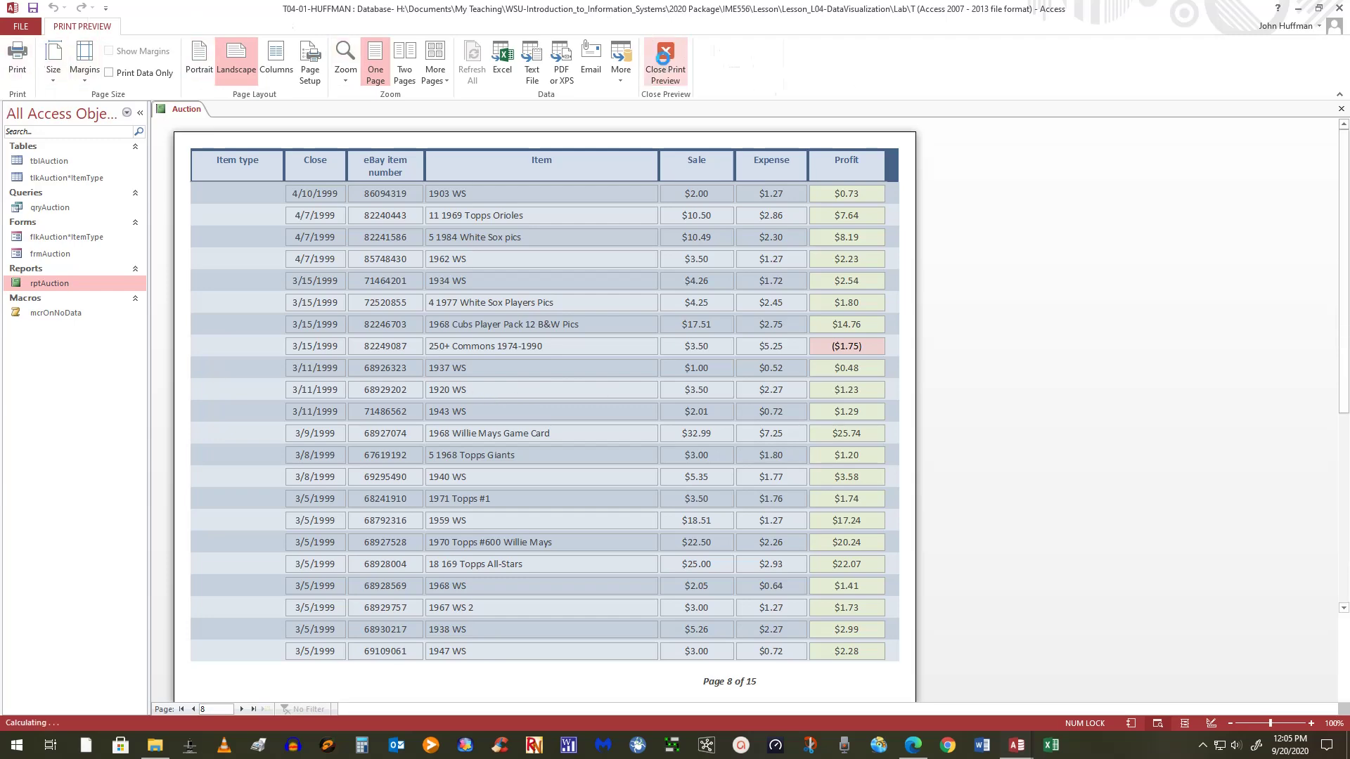
click(664, 63)
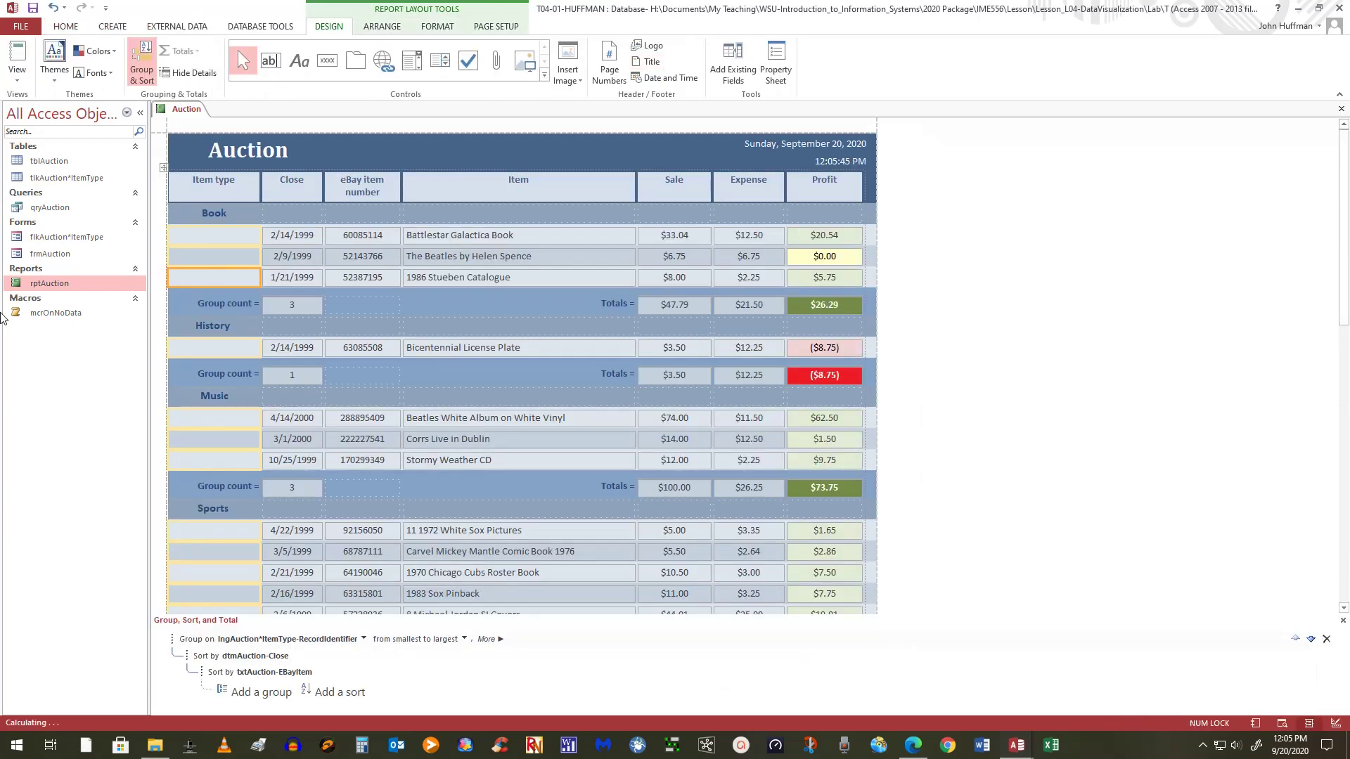
click(17, 79)
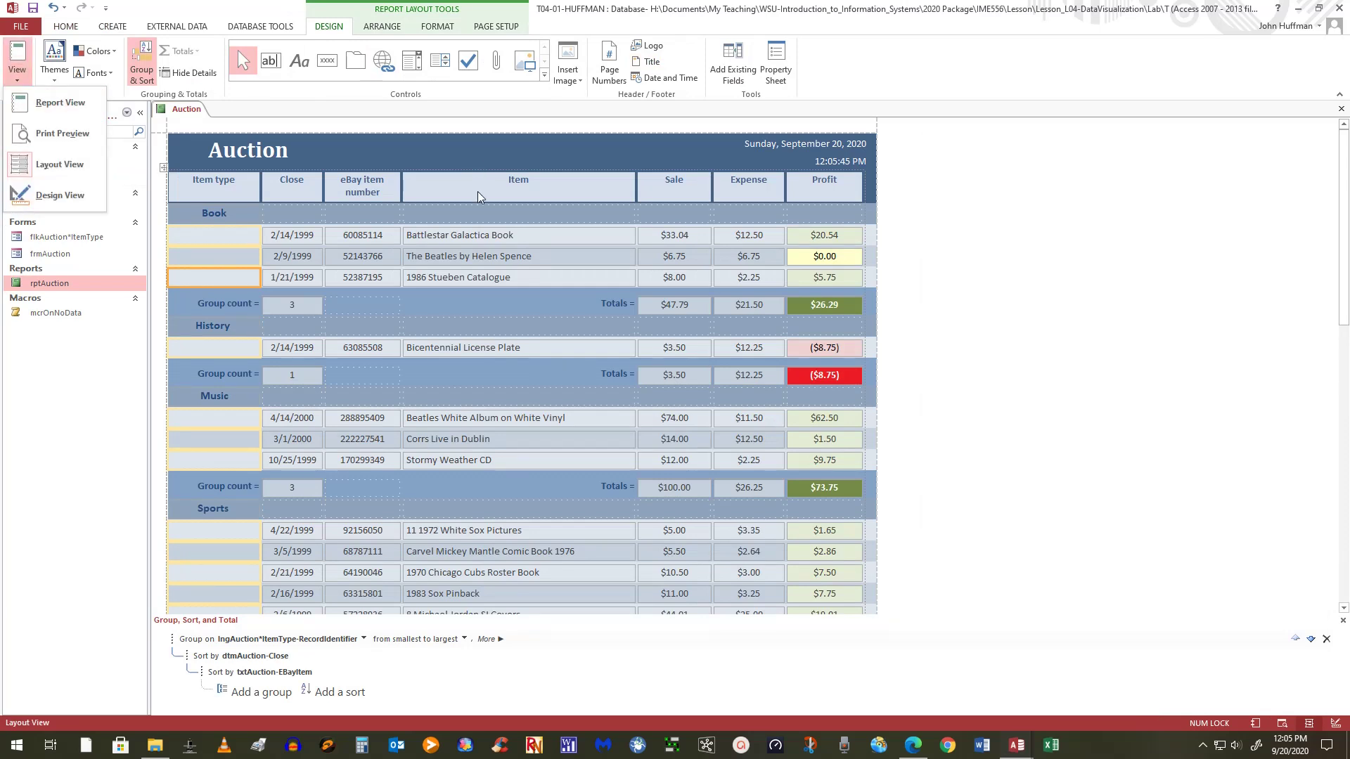
click(282, 237)
click(282, 237)
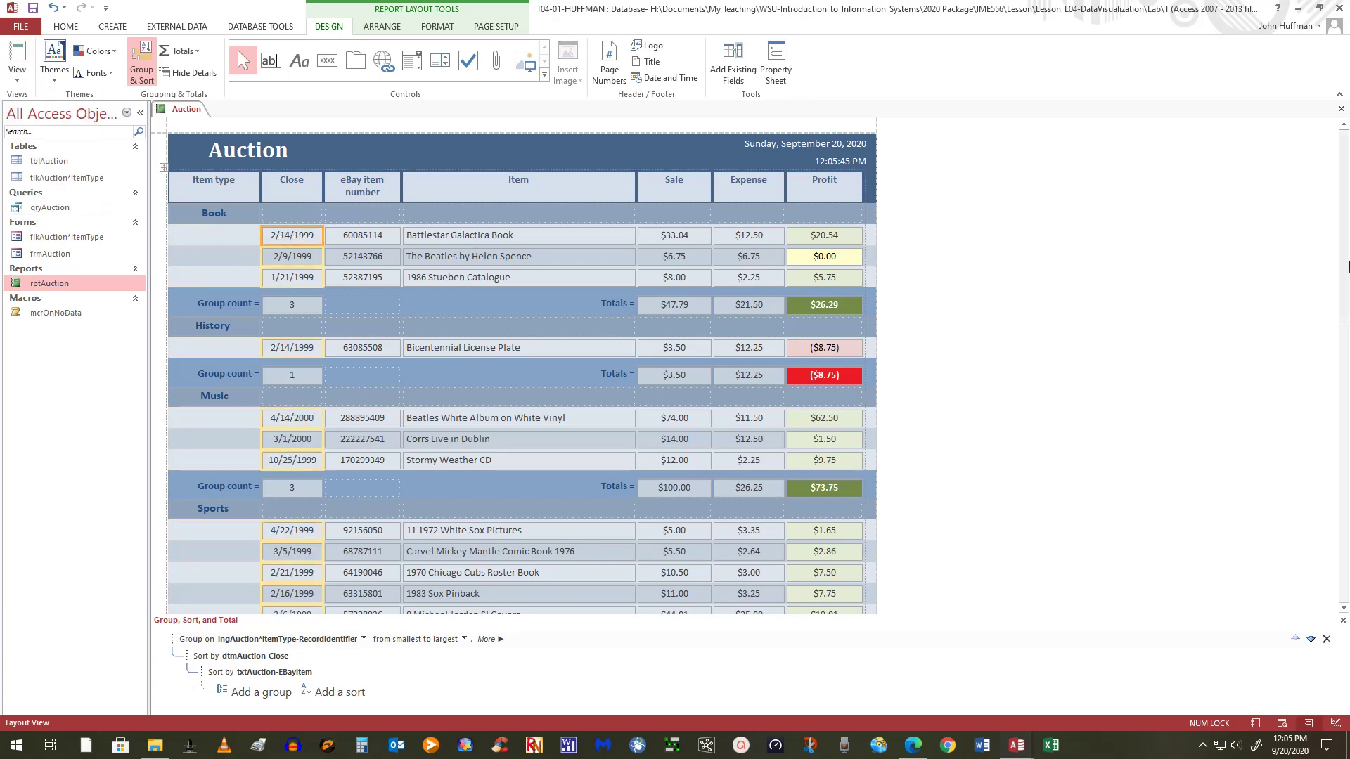
click(218, 243)
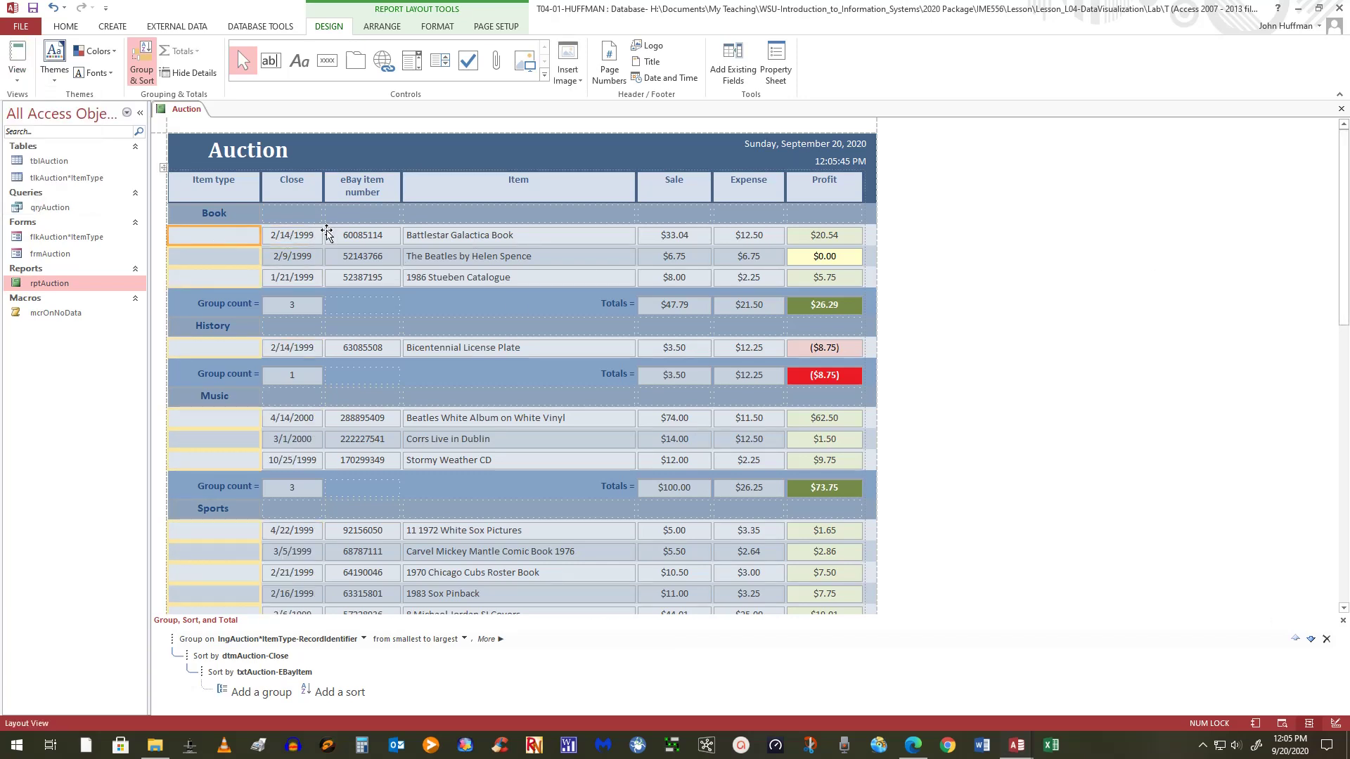
click(307, 242)
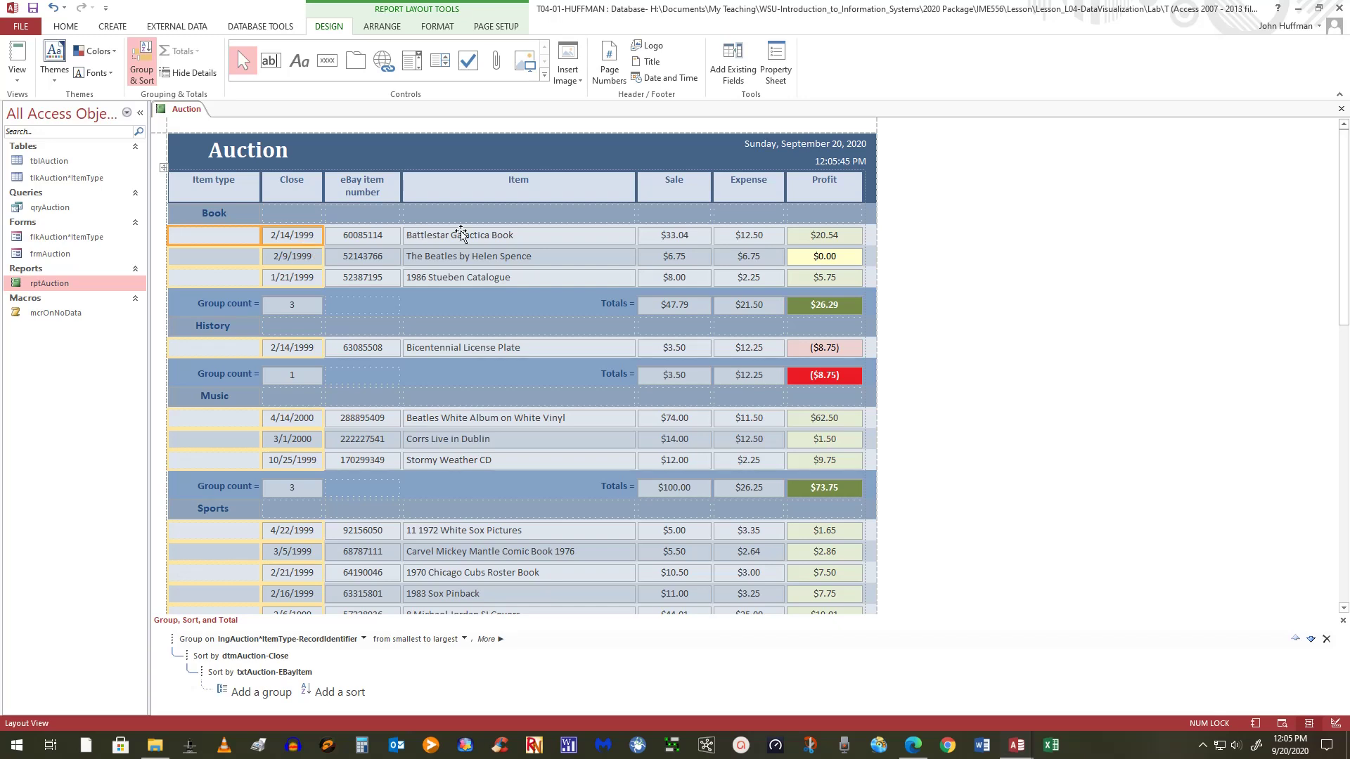
shift+click(852, 239)
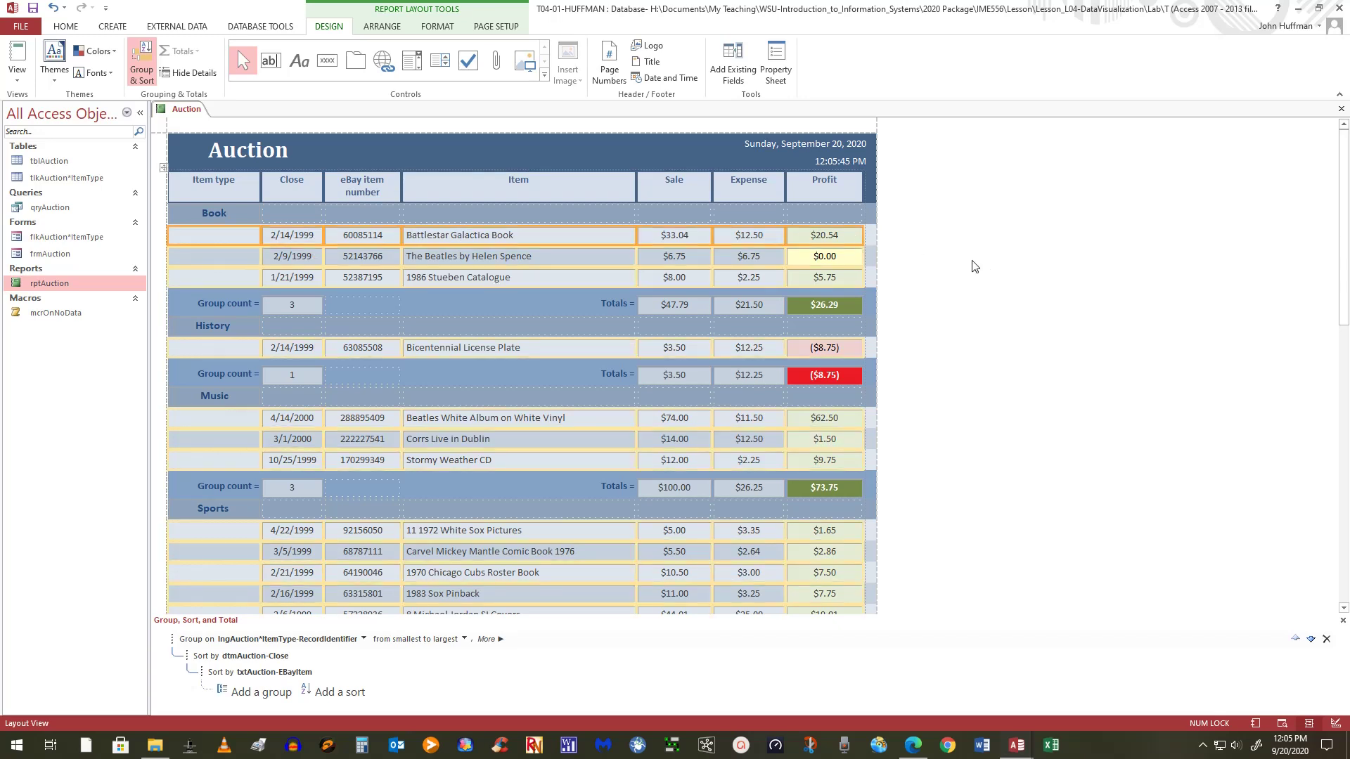
right_click(1022, 256)
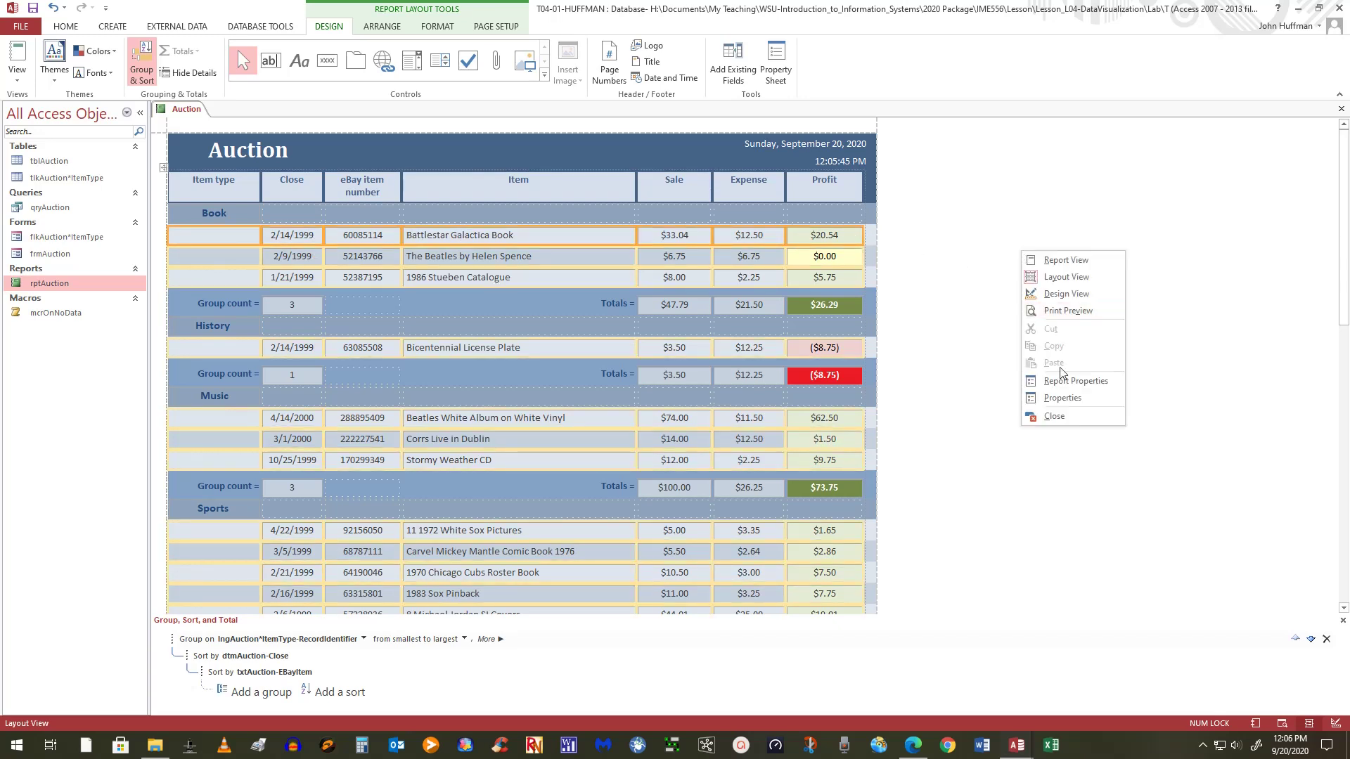
click(1061, 397)
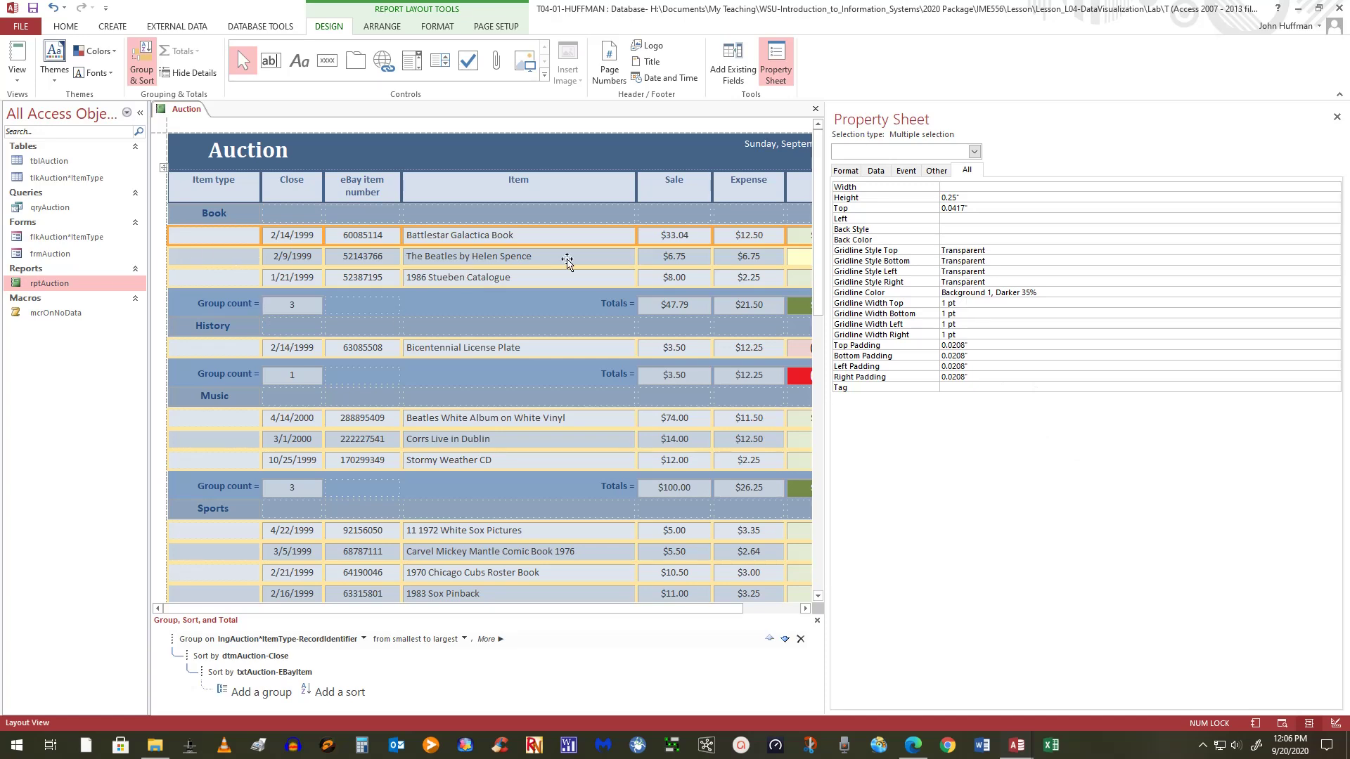
click(1336, 117)
click(870, 485)
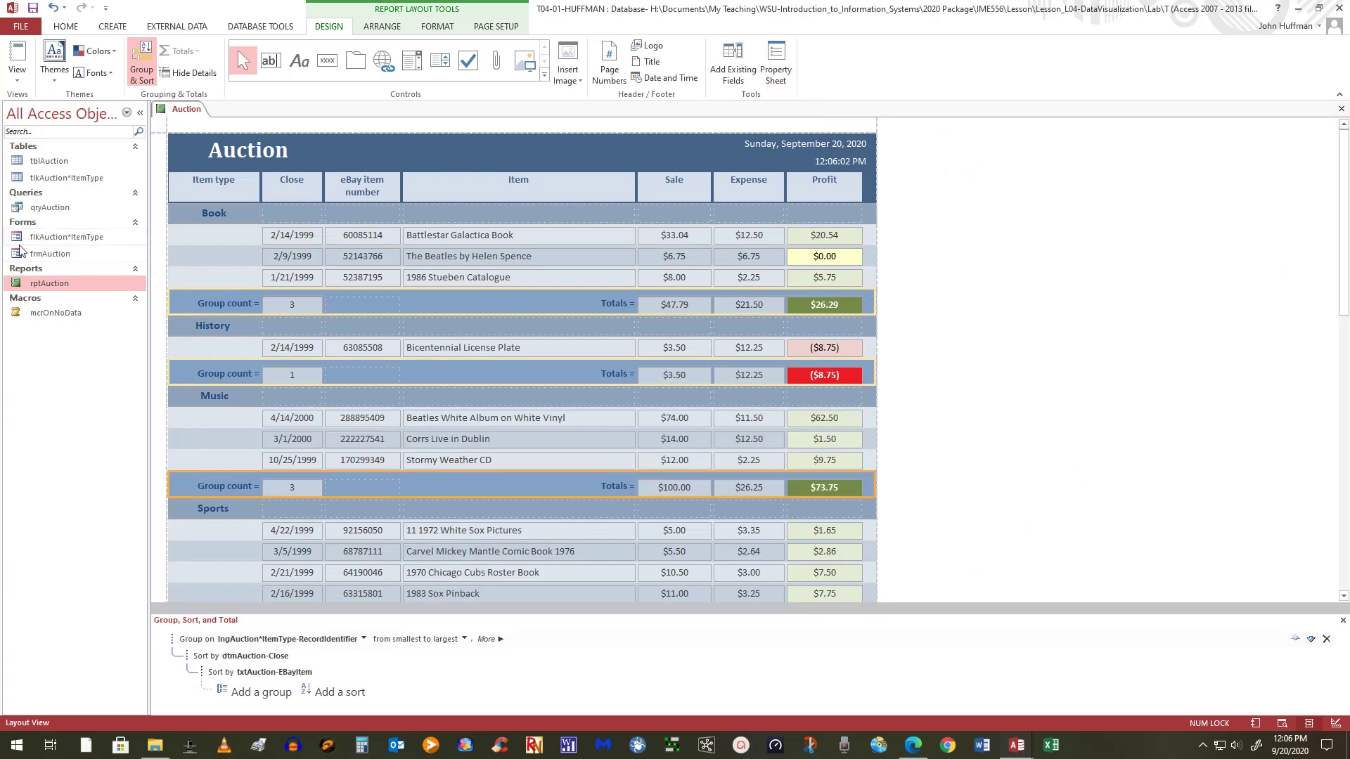
Step: Set the Border Style of the detail row fields from Close through Profit to Transparent and close their properties
click(297, 237)
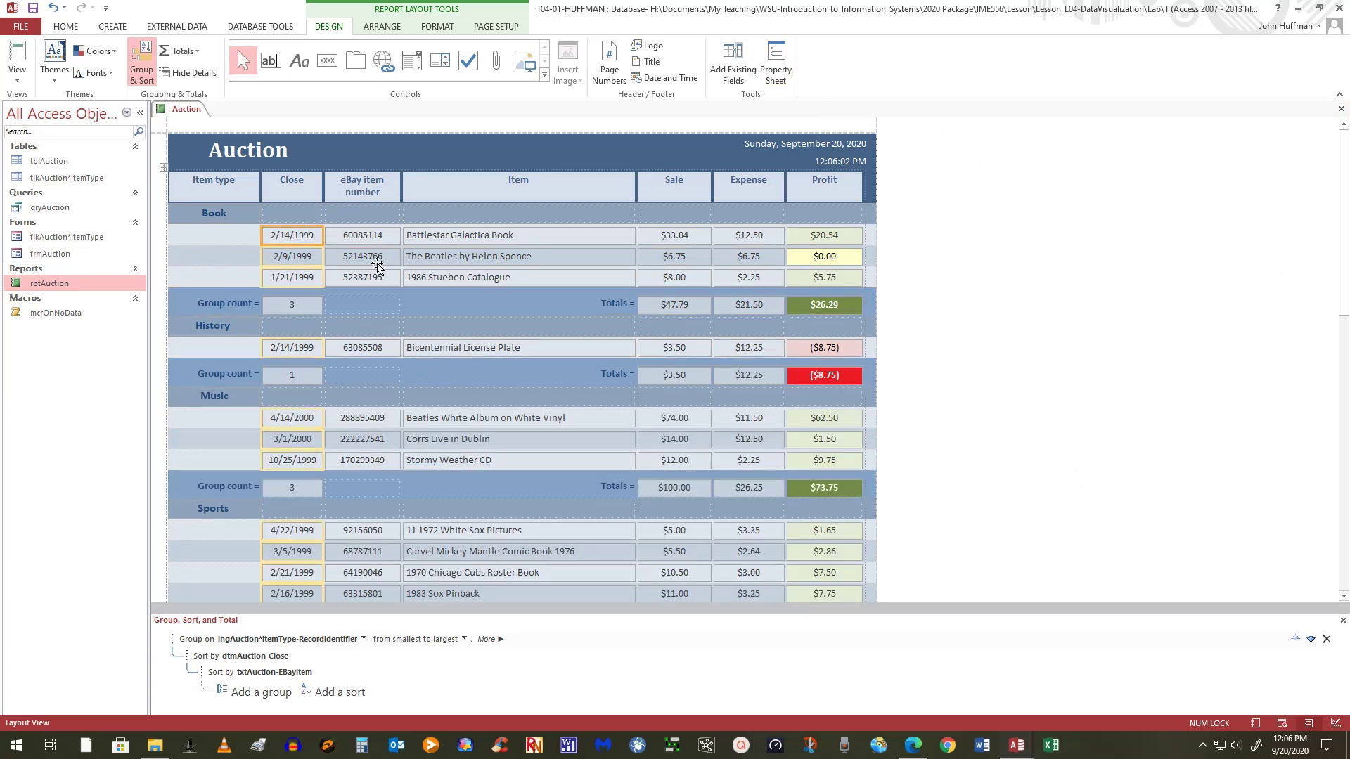
drag(369, 239, 837, 239)
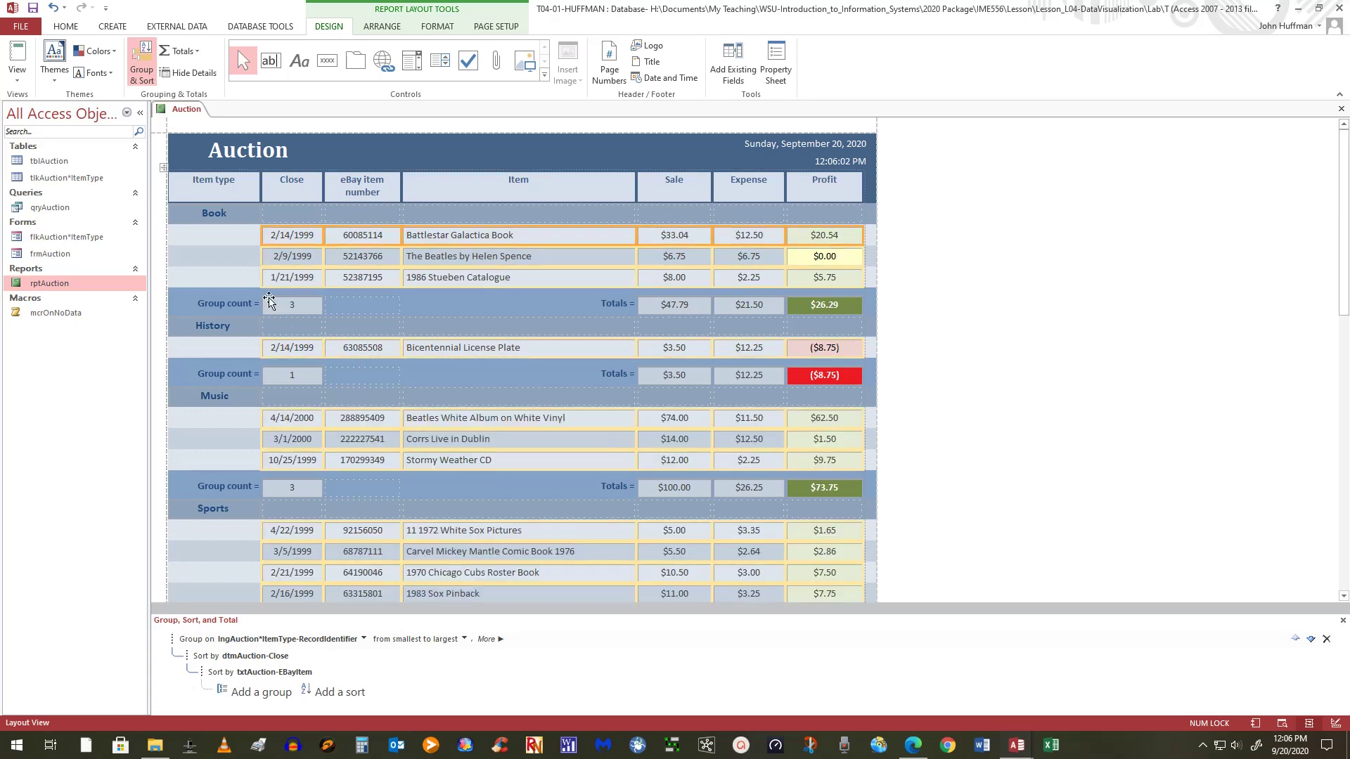
click(810, 236)
right_click(973, 228)
click(1010, 373)
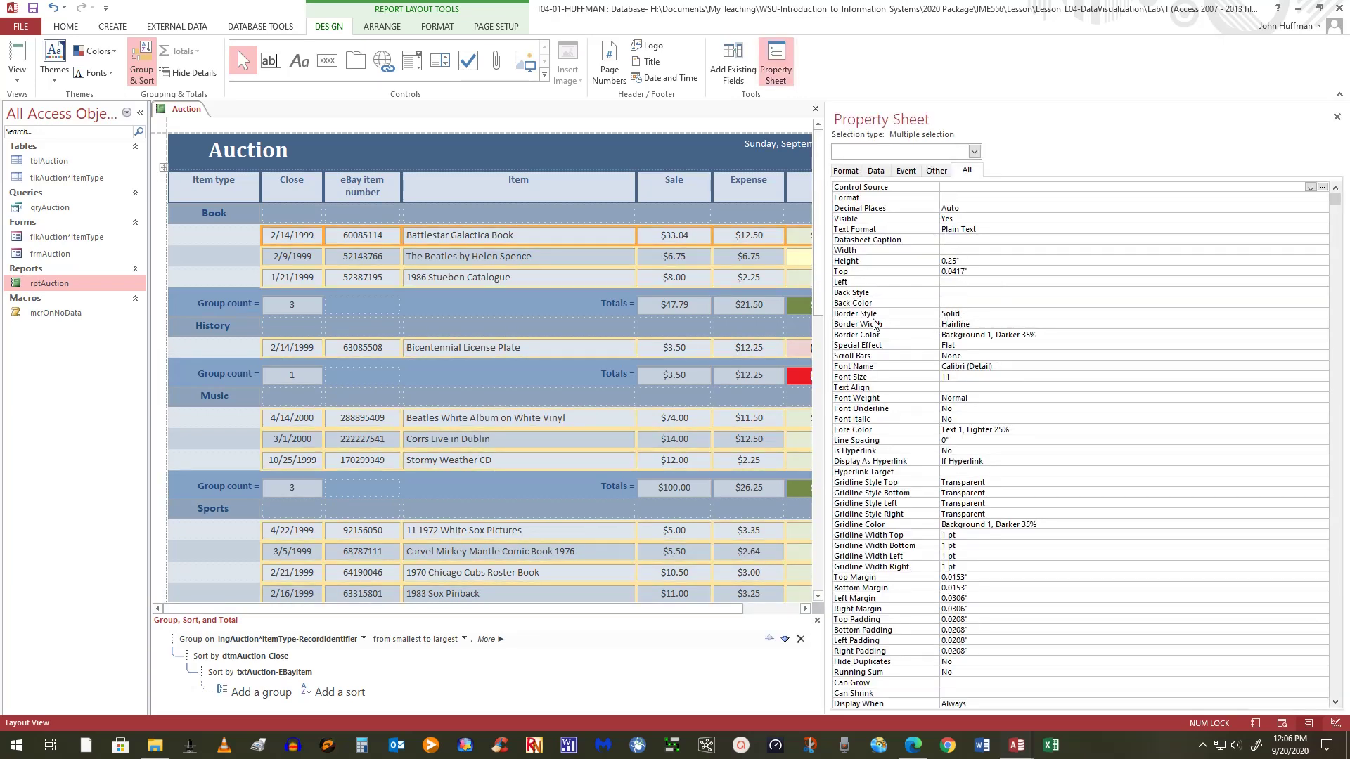
click(1002, 314)
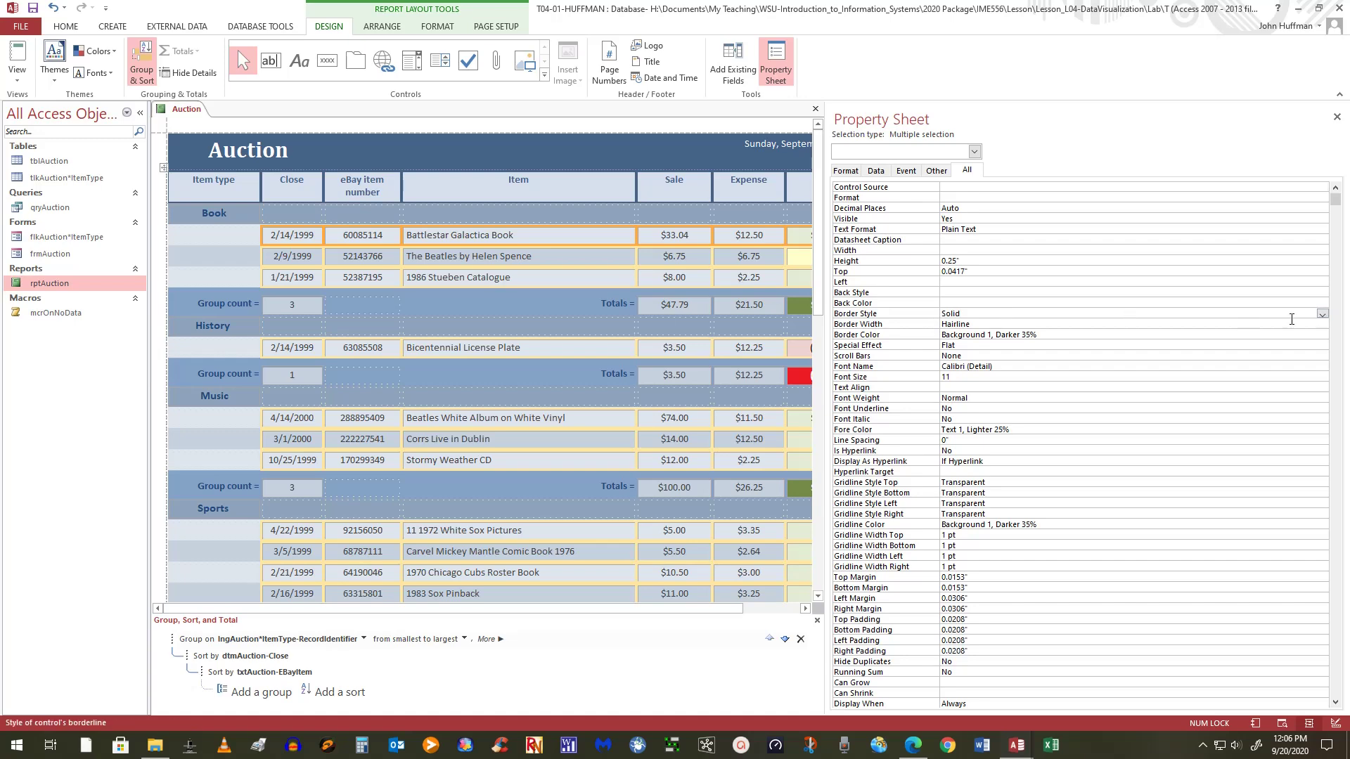
click(1321, 314)
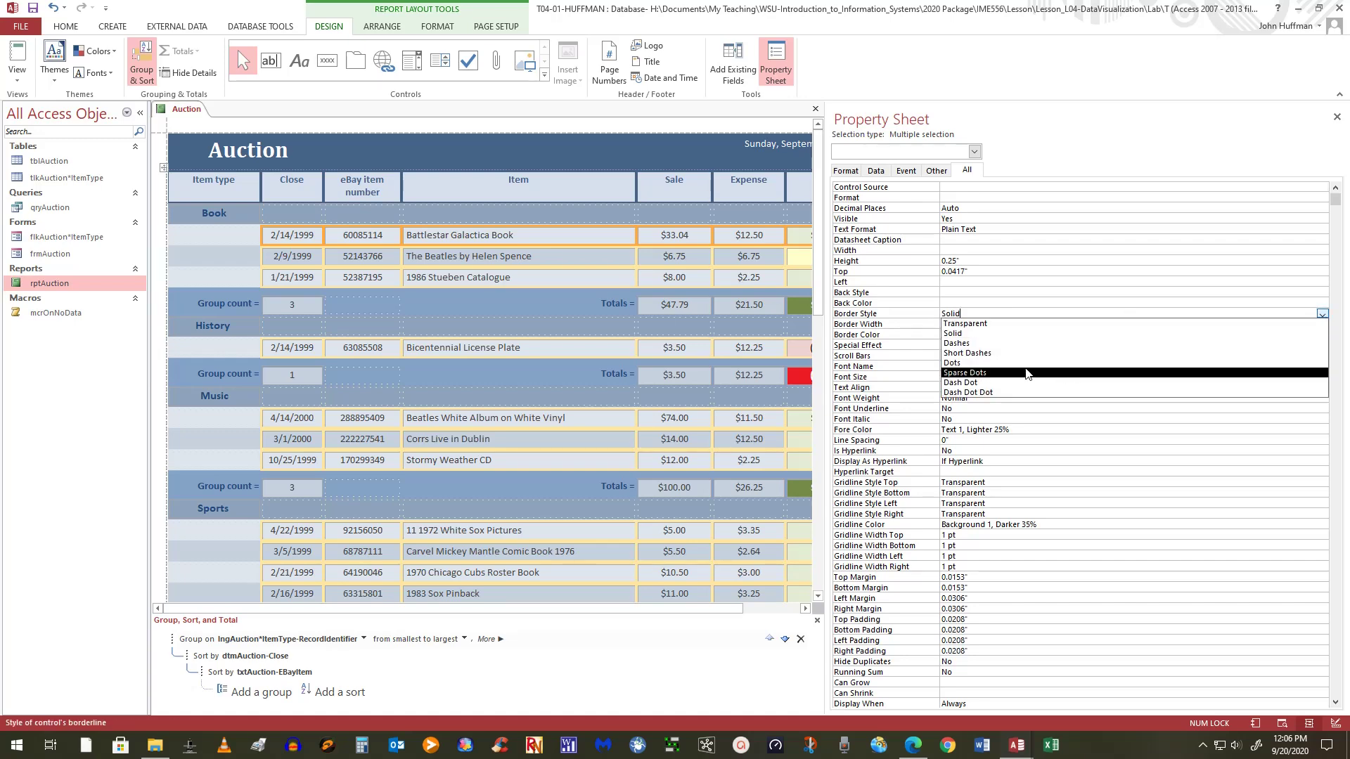
click(1023, 324)
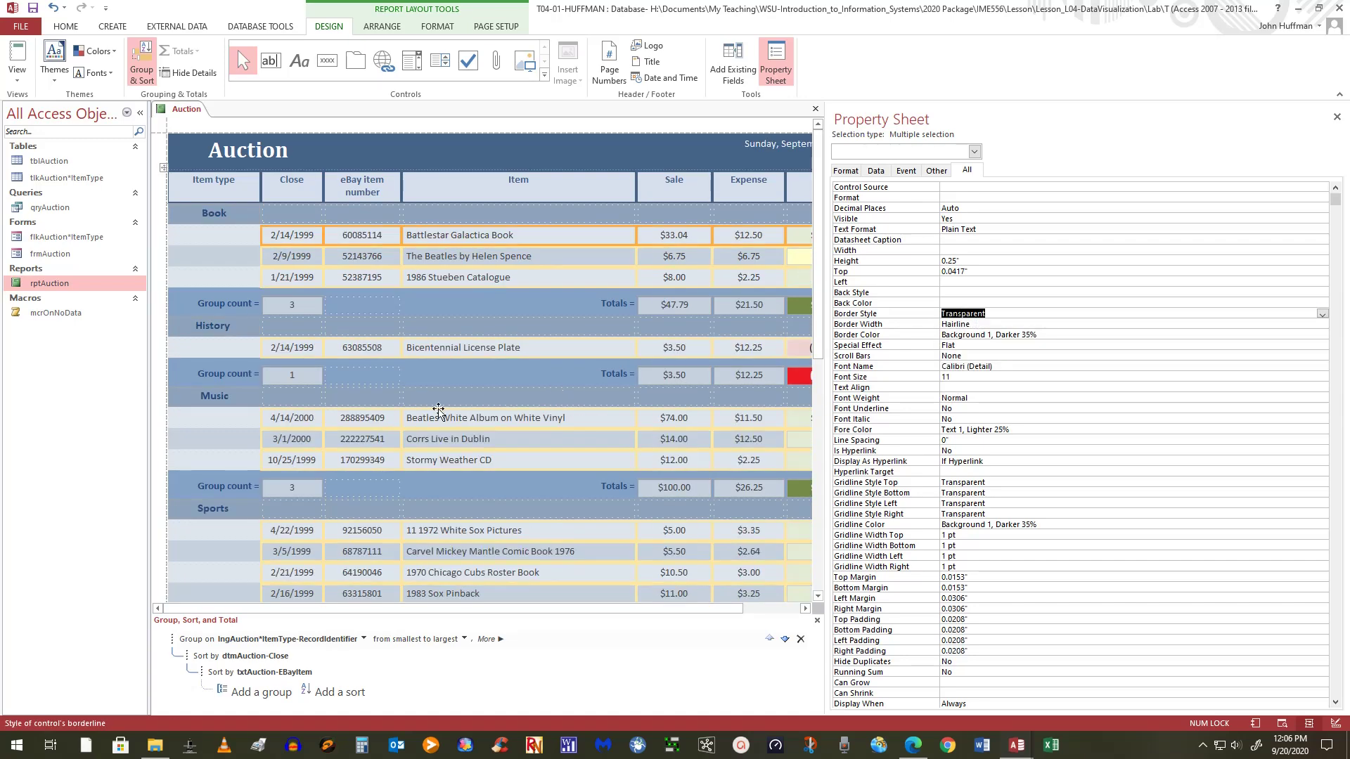
click(1337, 118)
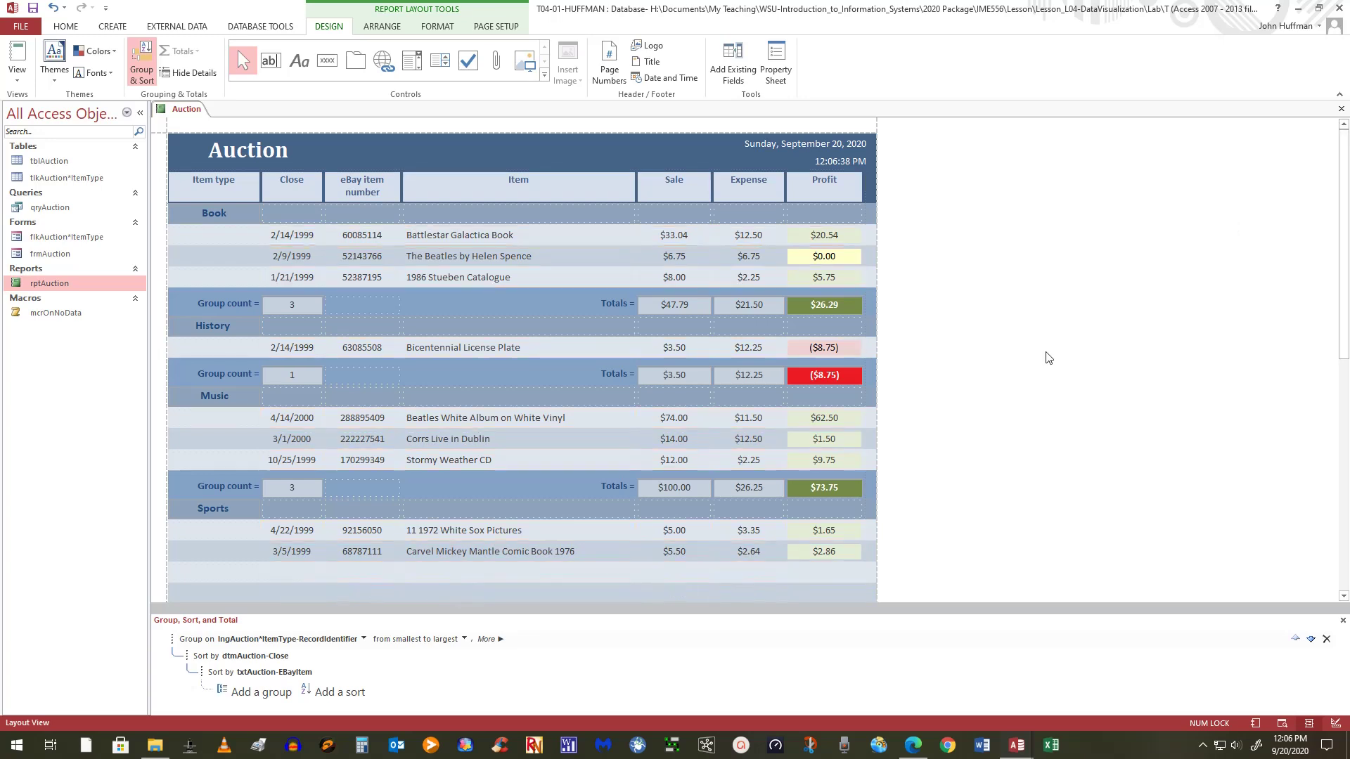
click(1048, 357)
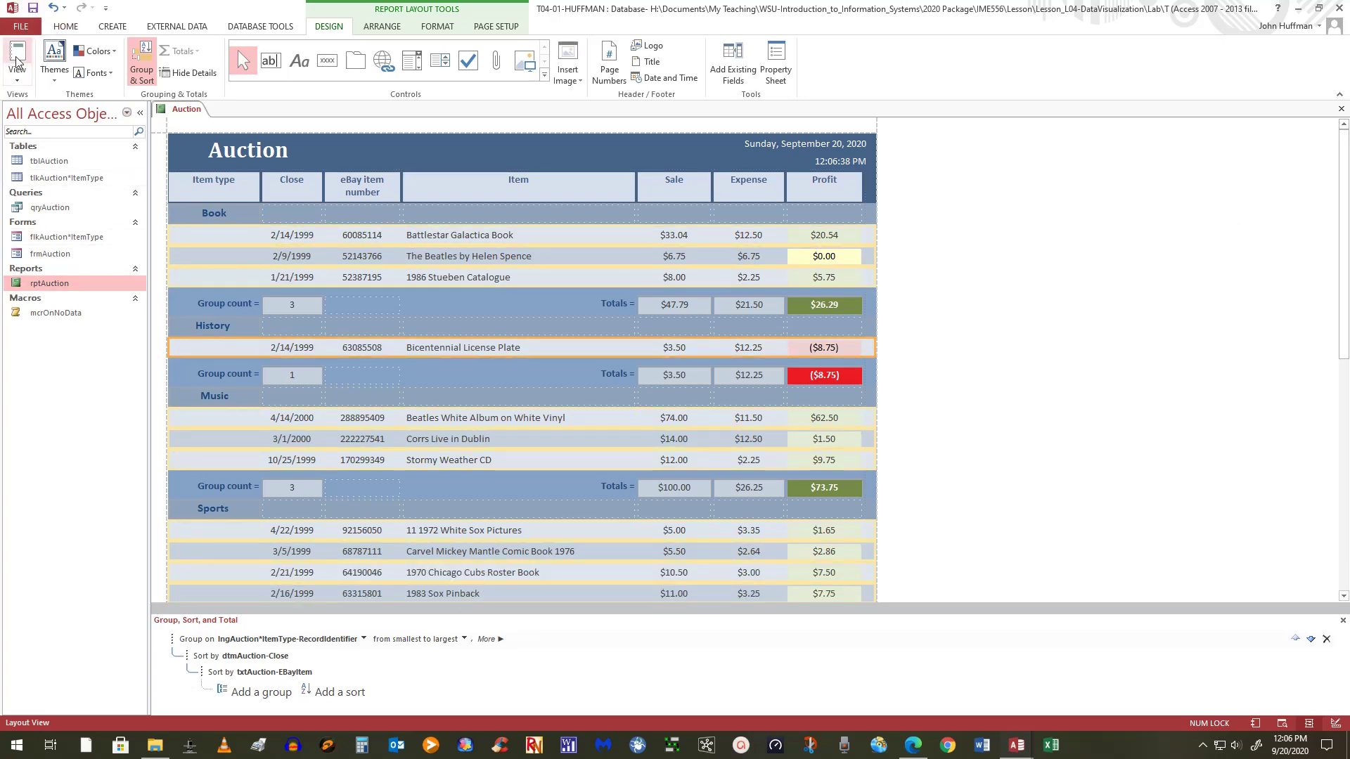
Step: Open the Auction report in Print Preview, review the detail rows on the first three and last two pages, and close the preview
click(17, 83)
click(49, 137)
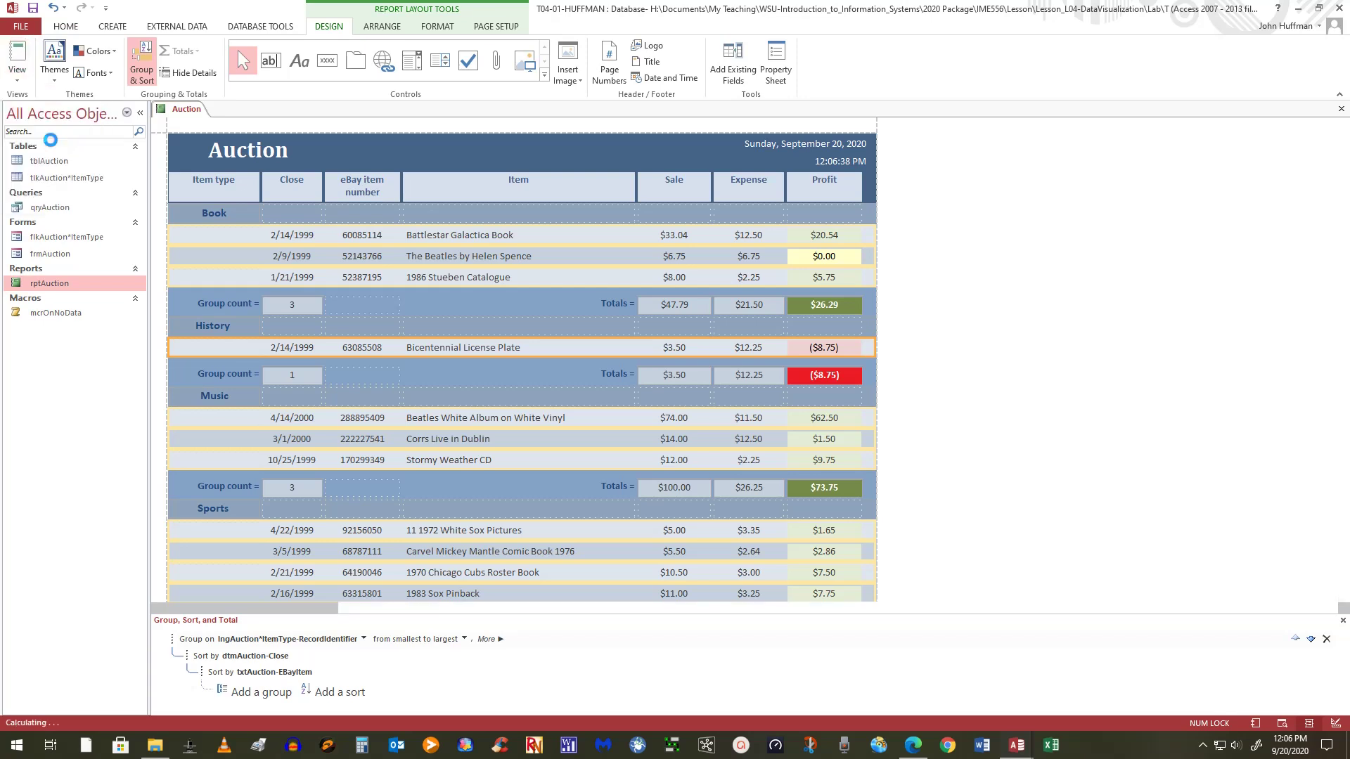
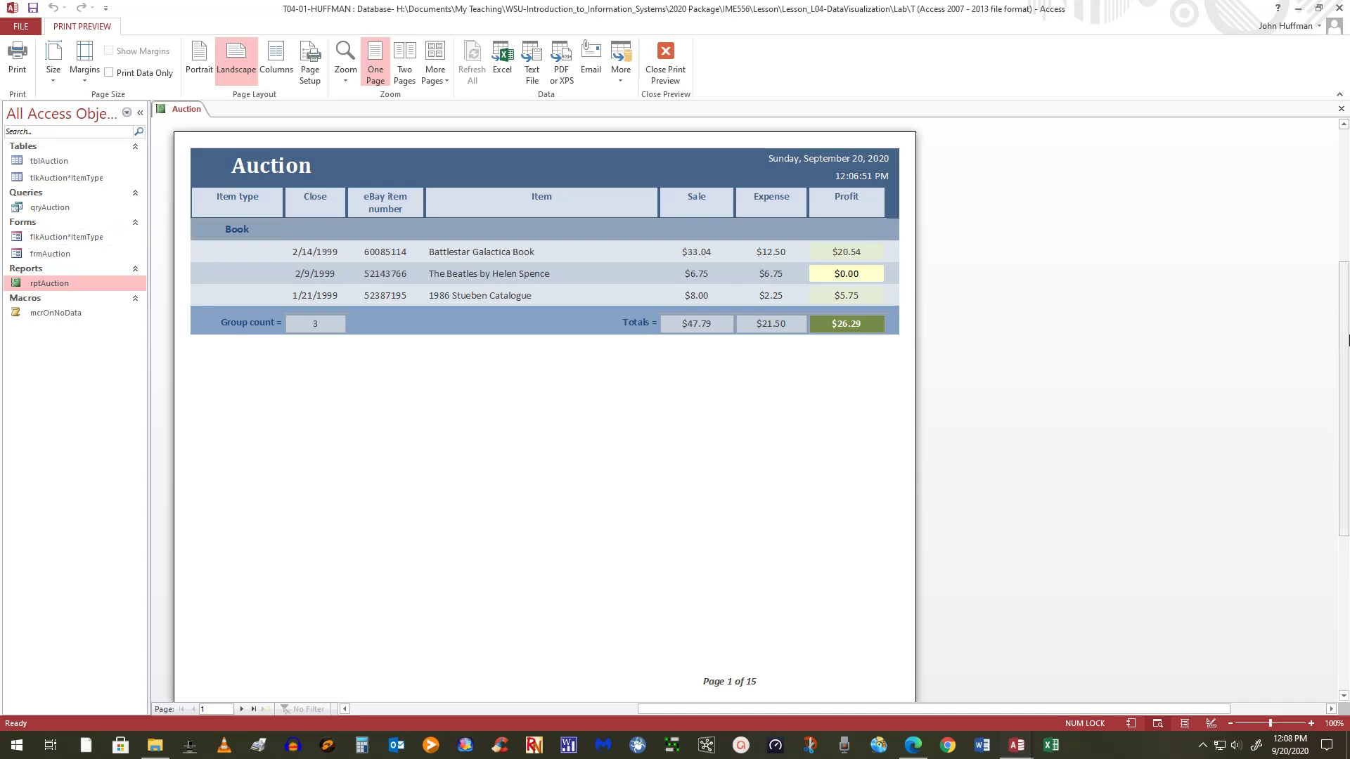
click(364, 585)
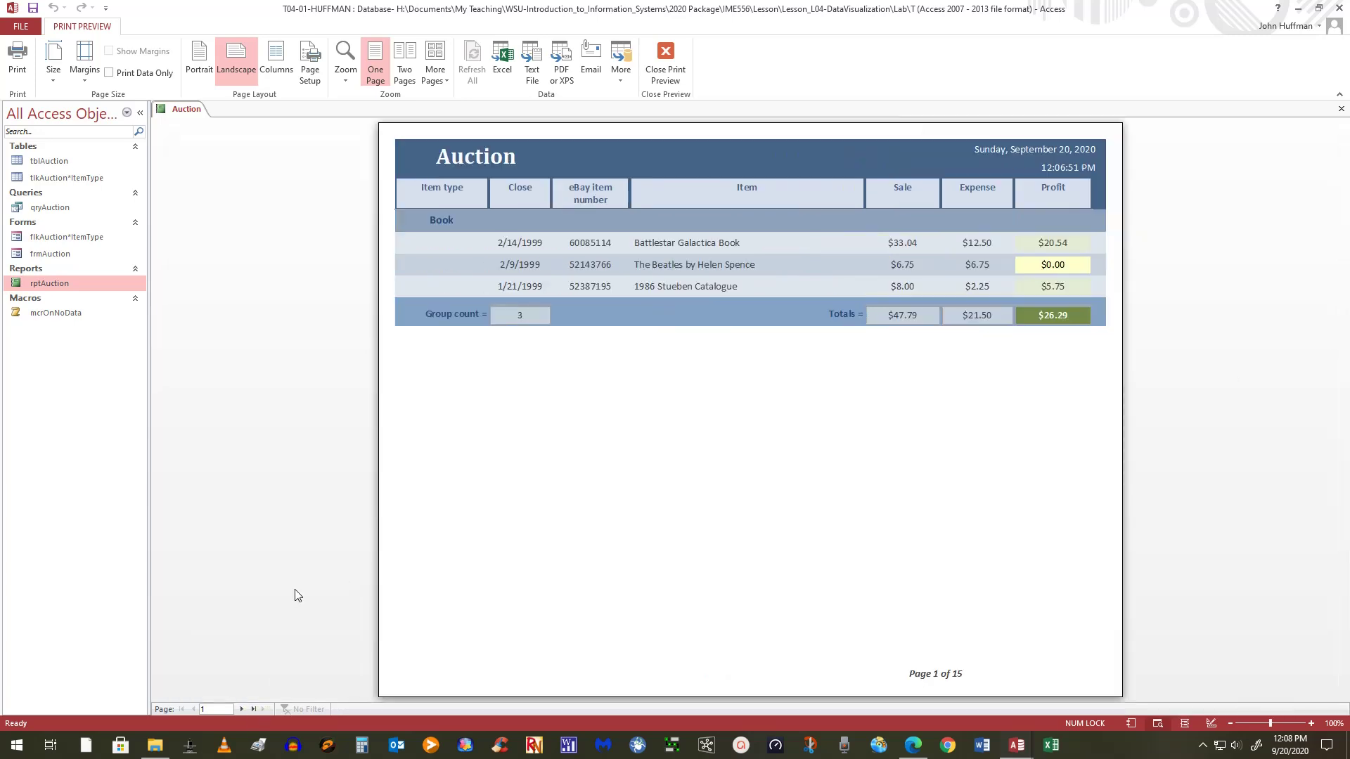
click(241, 708)
click(240, 709)
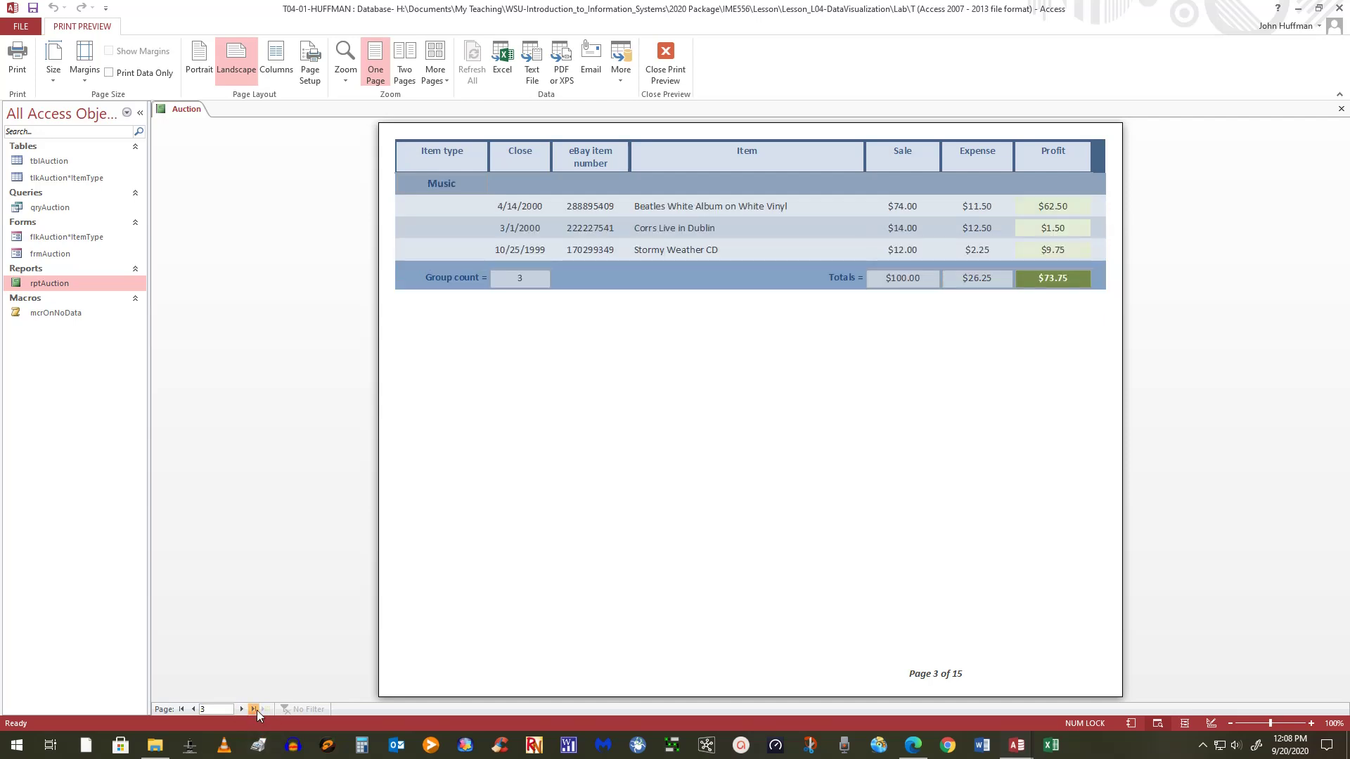
click(254, 708)
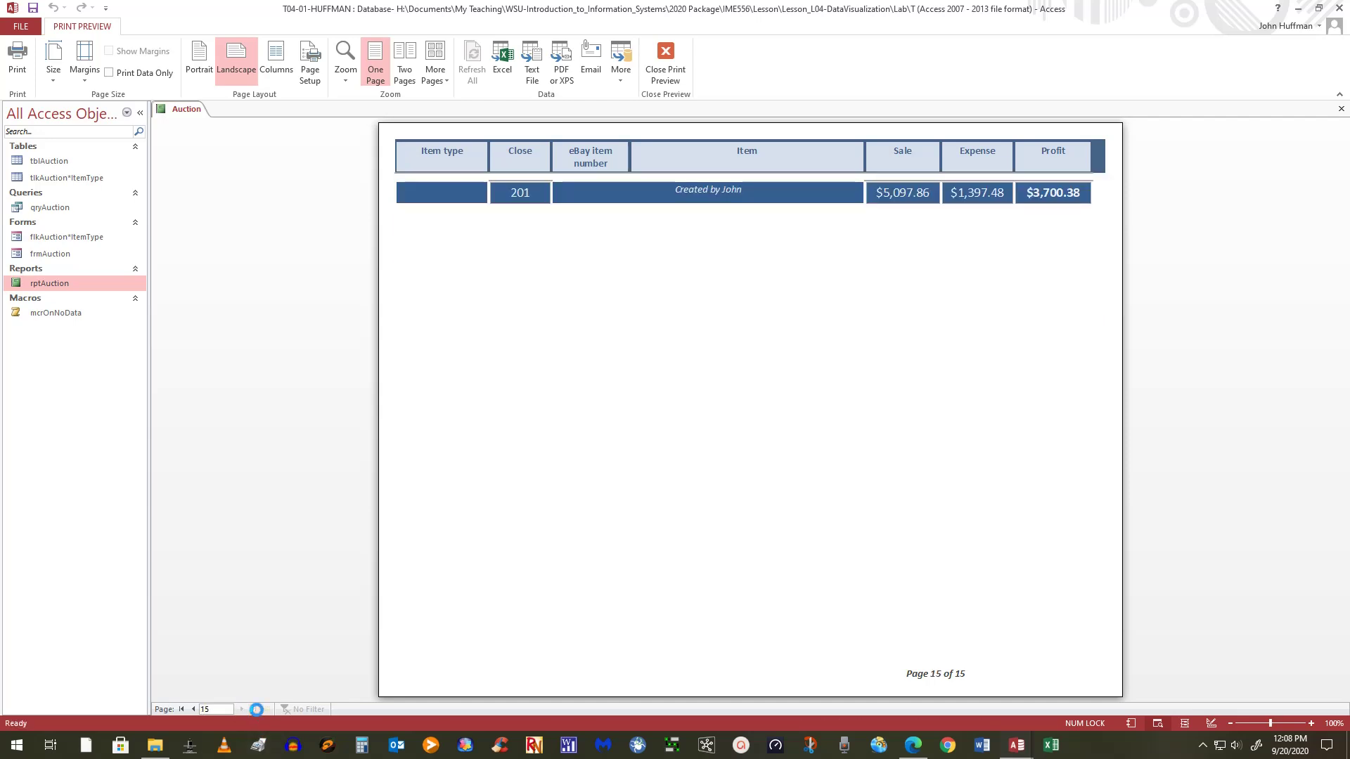
click(194, 708)
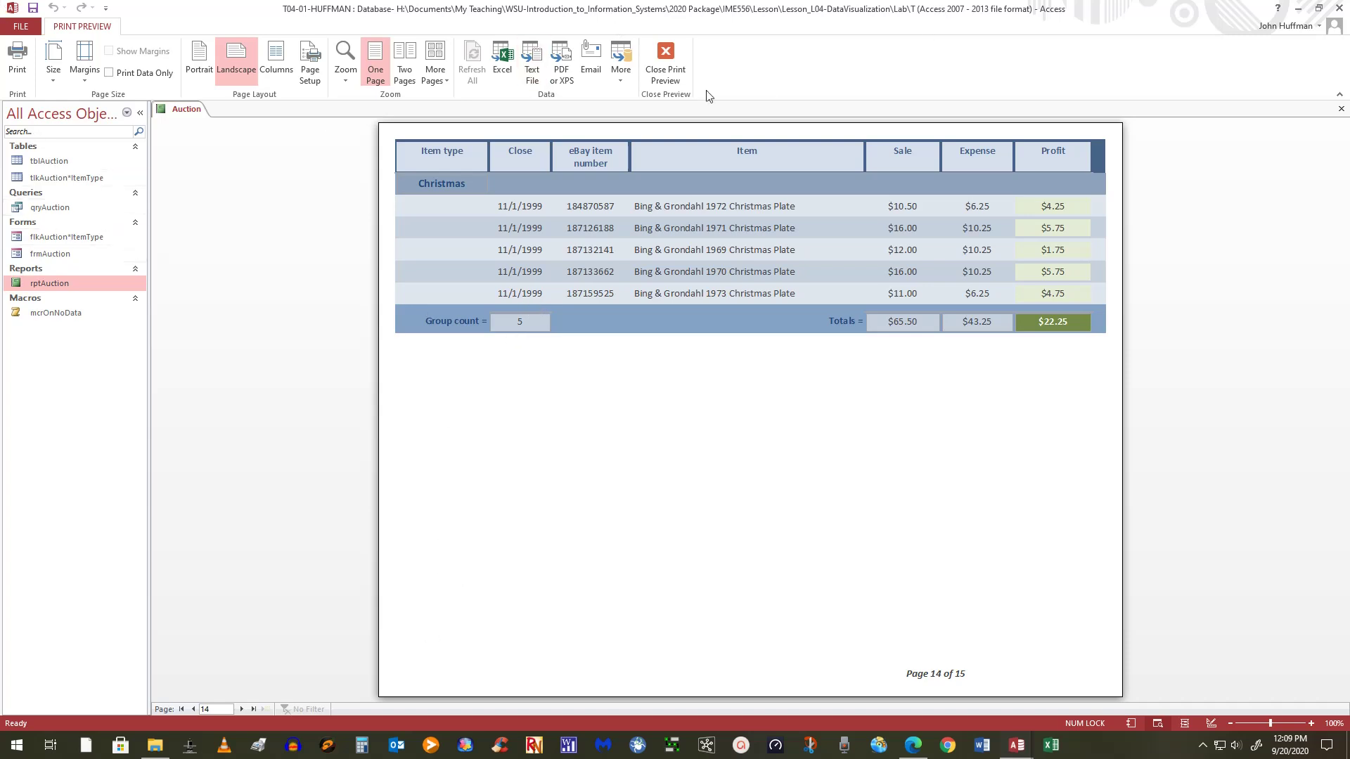
click(662, 63)
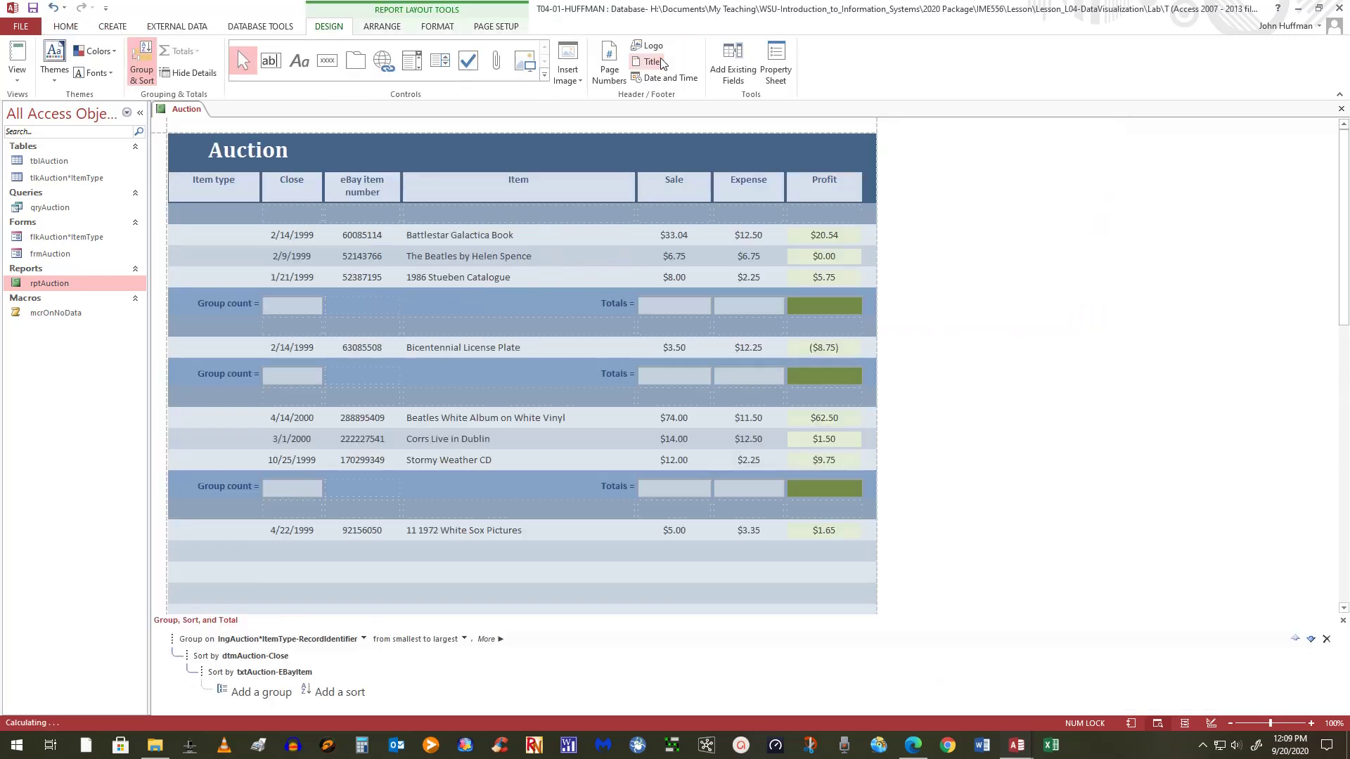
Step: Switch the Auction report to Design View and move the left edge of the Item type column slightly inward
click(18, 74)
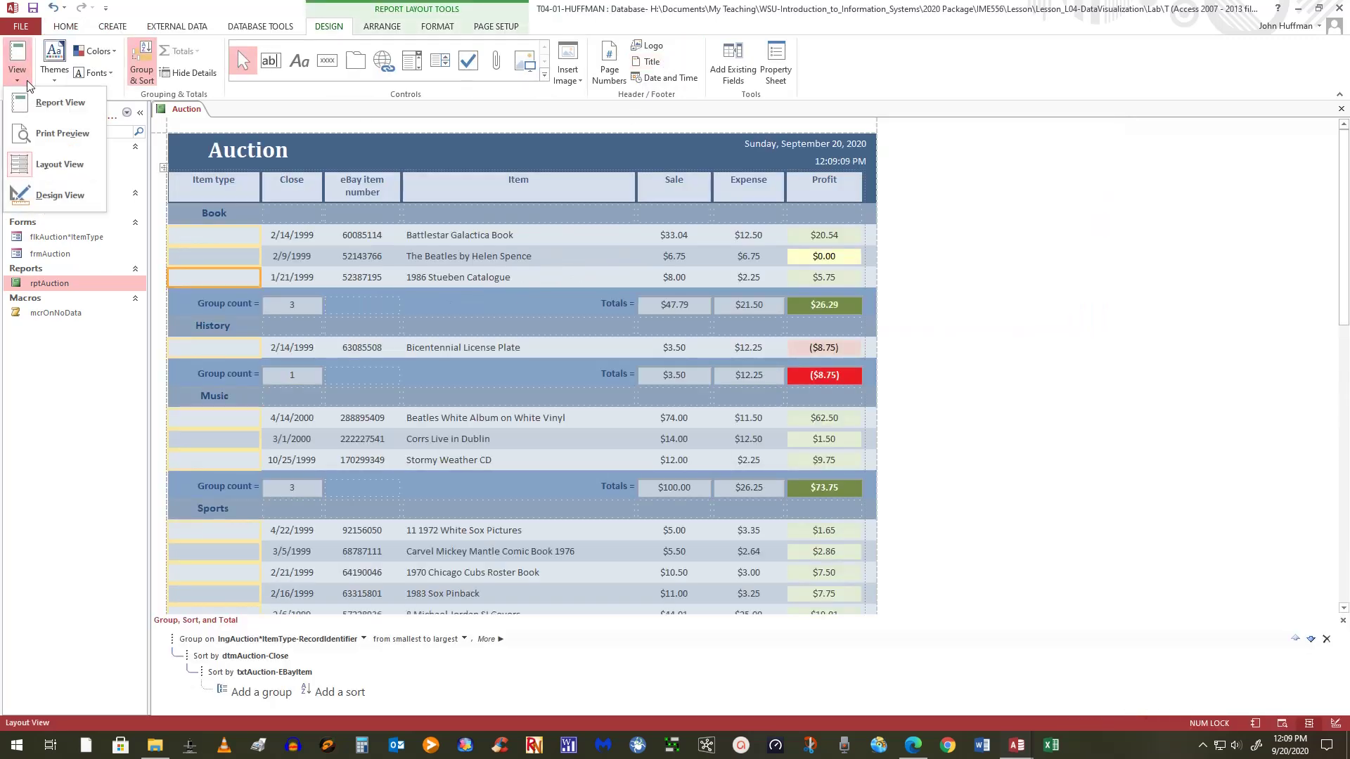
click(50, 204)
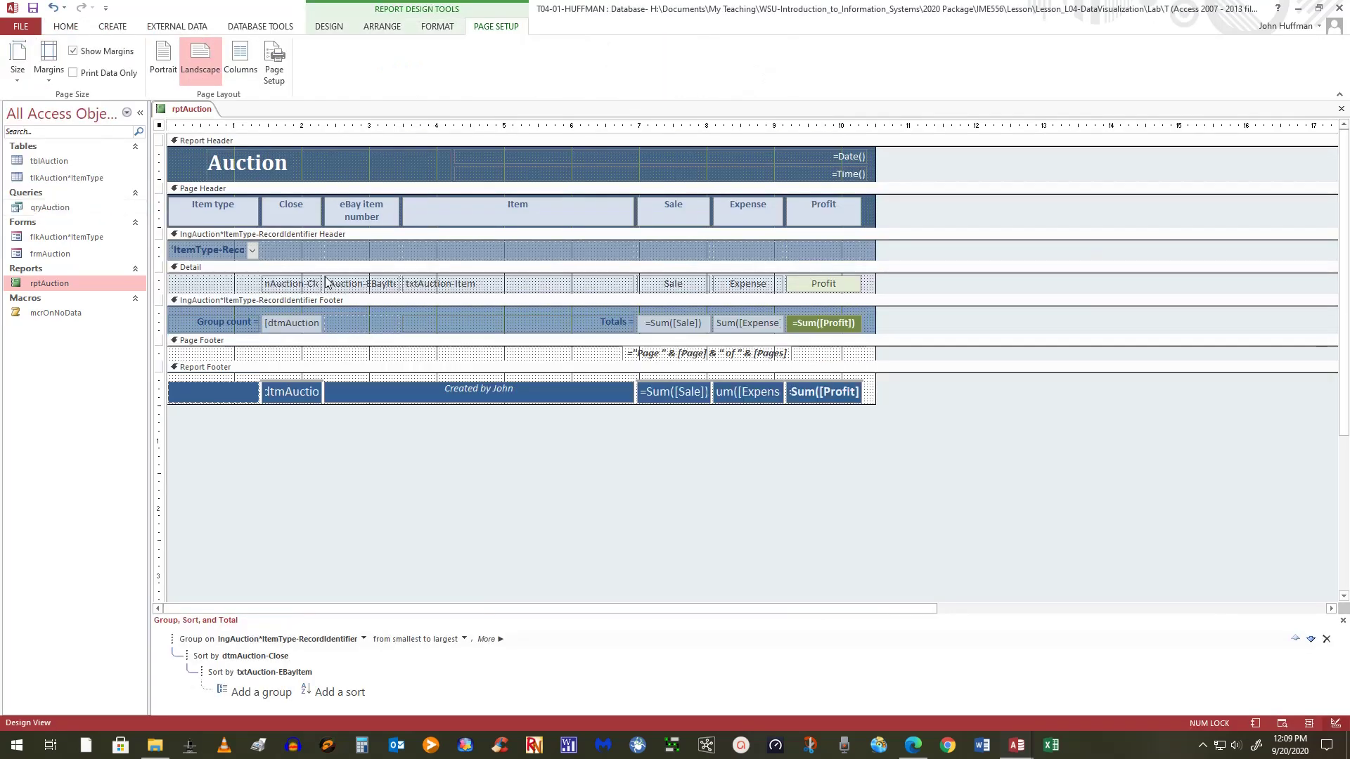
click(188, 217)
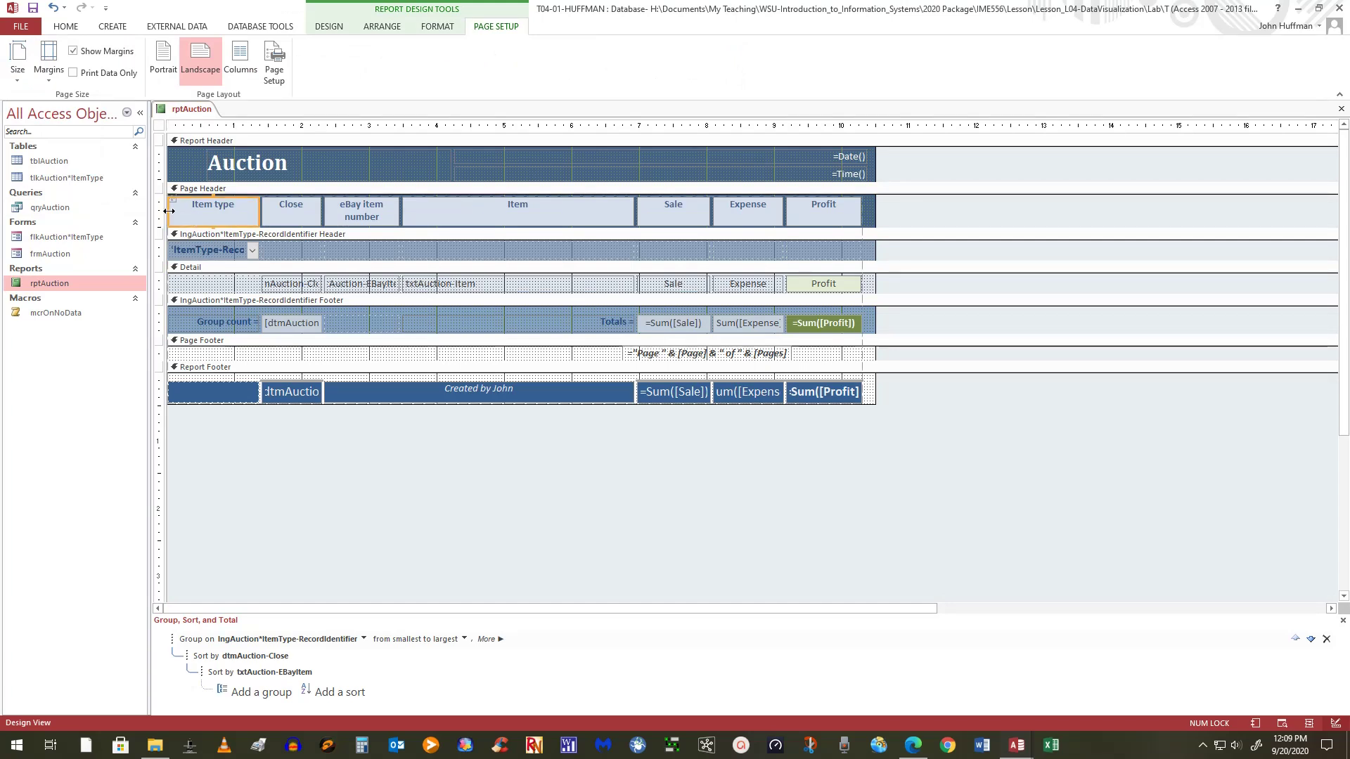
click(169, 211)
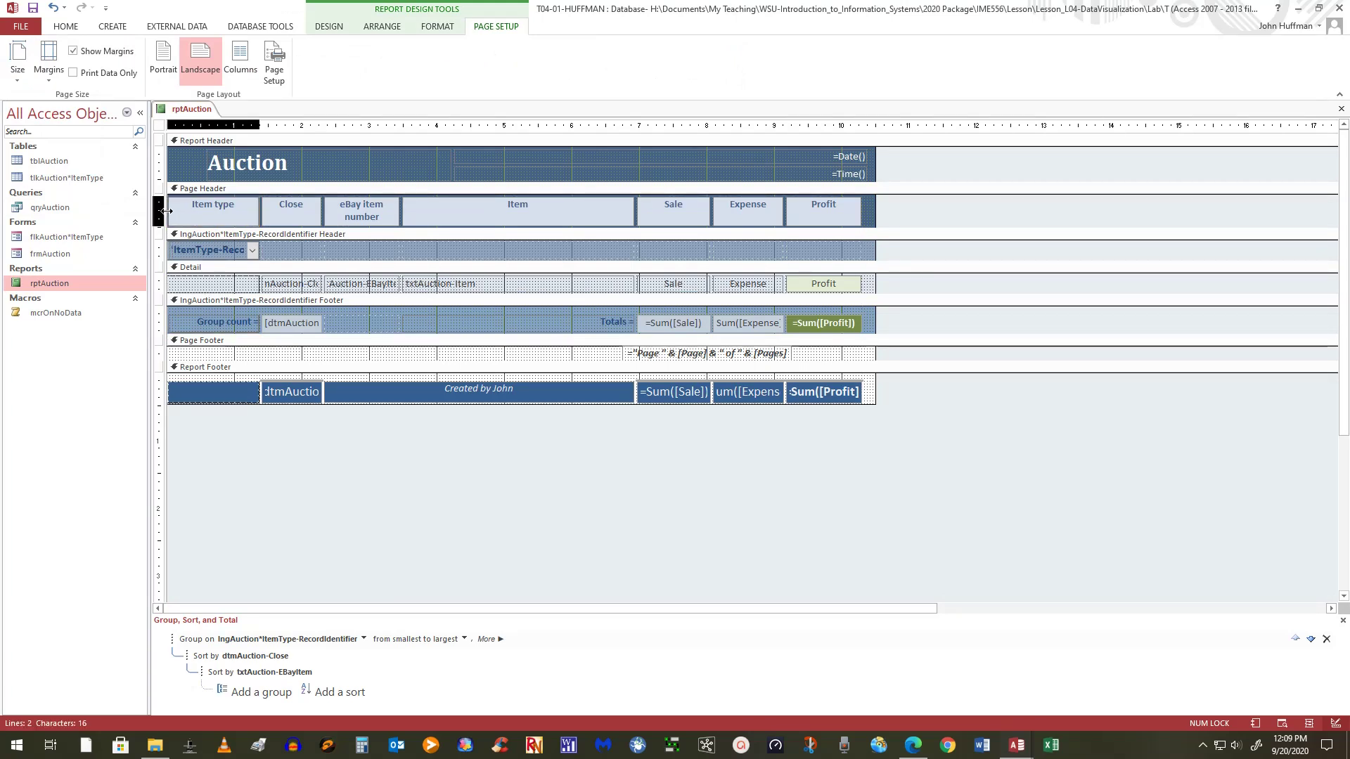
key(BackSpace)
click(168, 211)
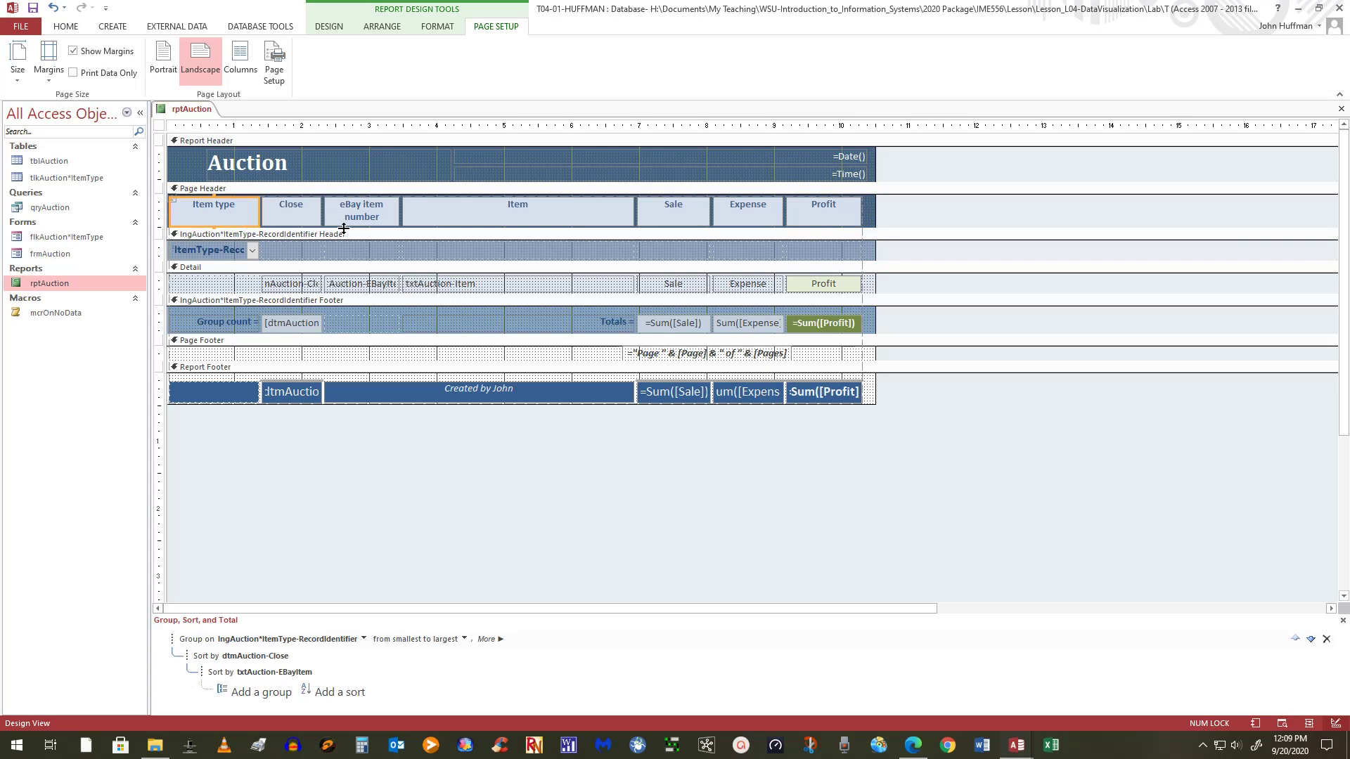
Step: Increase the height of the Auction report's Page Header section slightly to leave space below the column headings
click(789, 481)
click(723, 227)
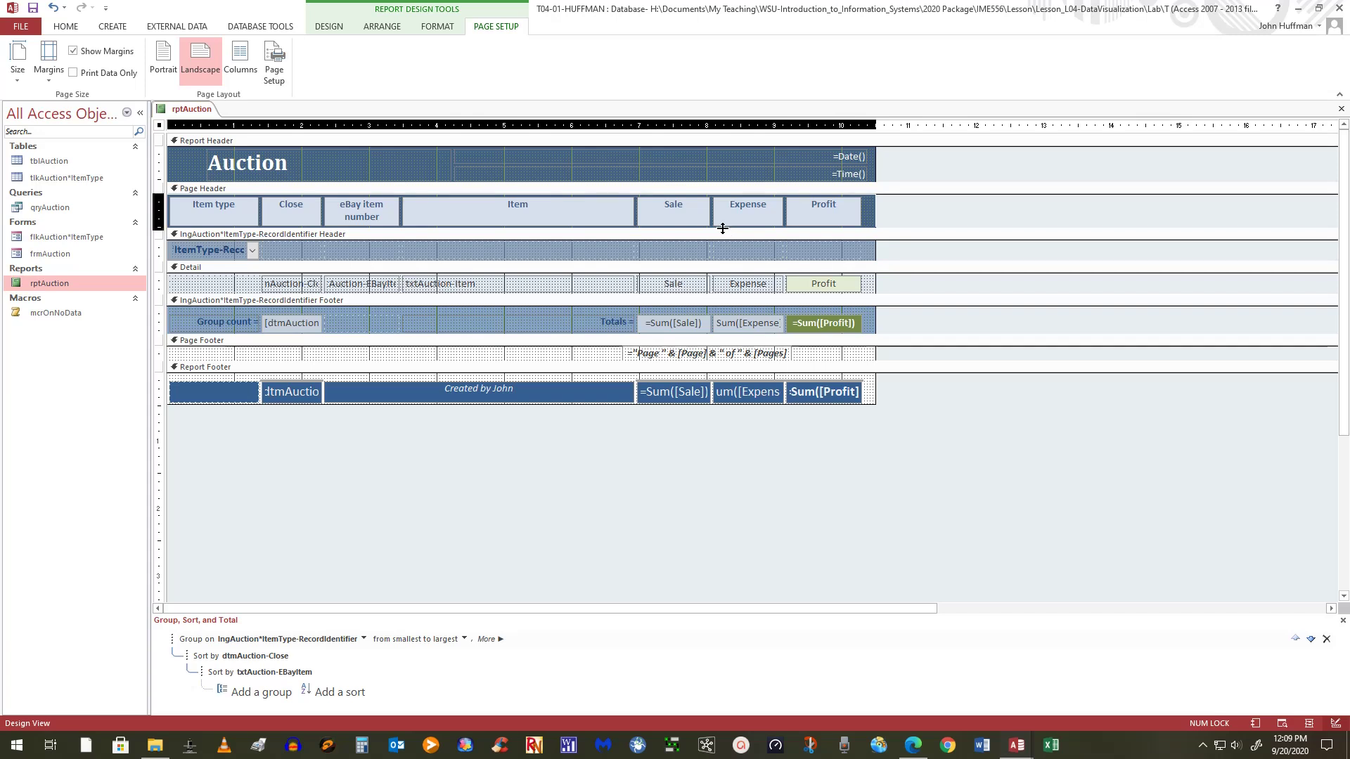
drag(723, 228, 723, 230)
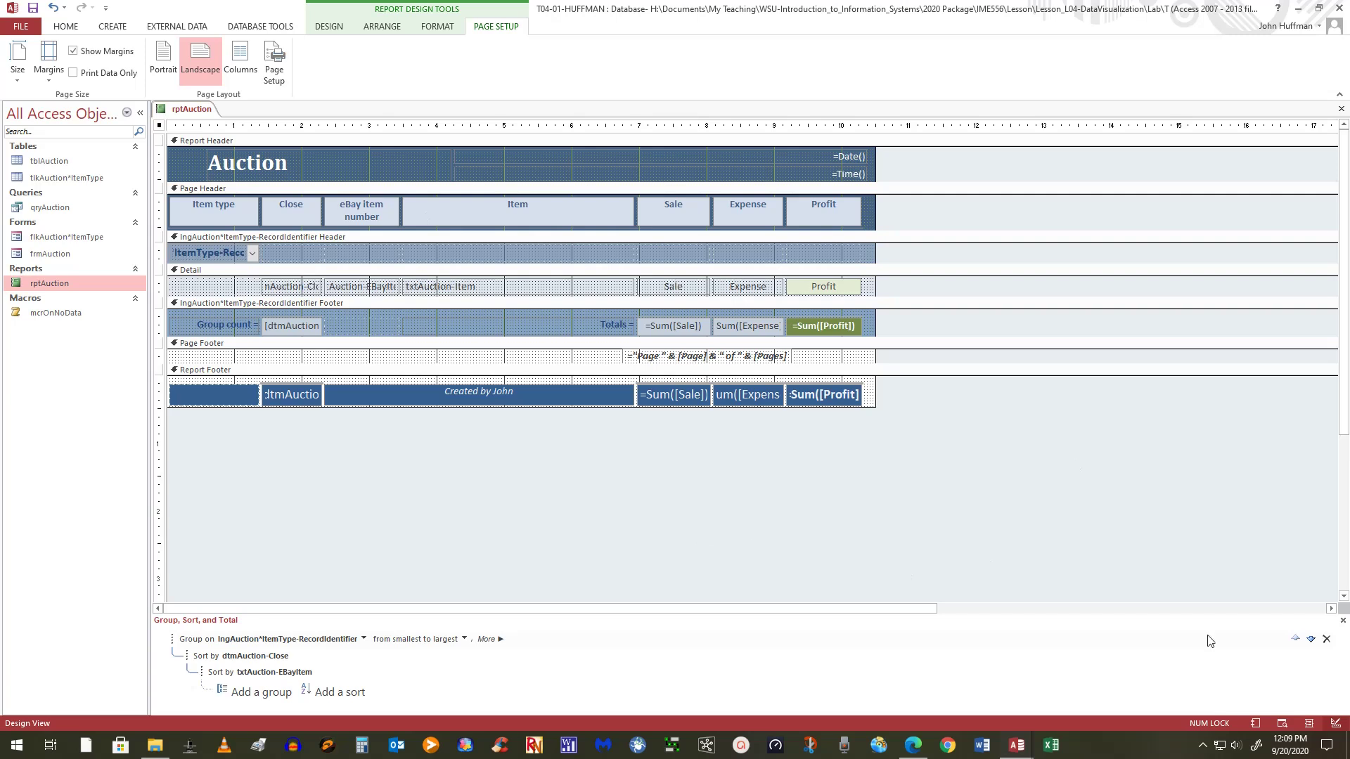
Step: Increase the height of the item type group footer slightly to leave a little space below the totals row
click(501, 338)
drag(502, 337, 507, 342)
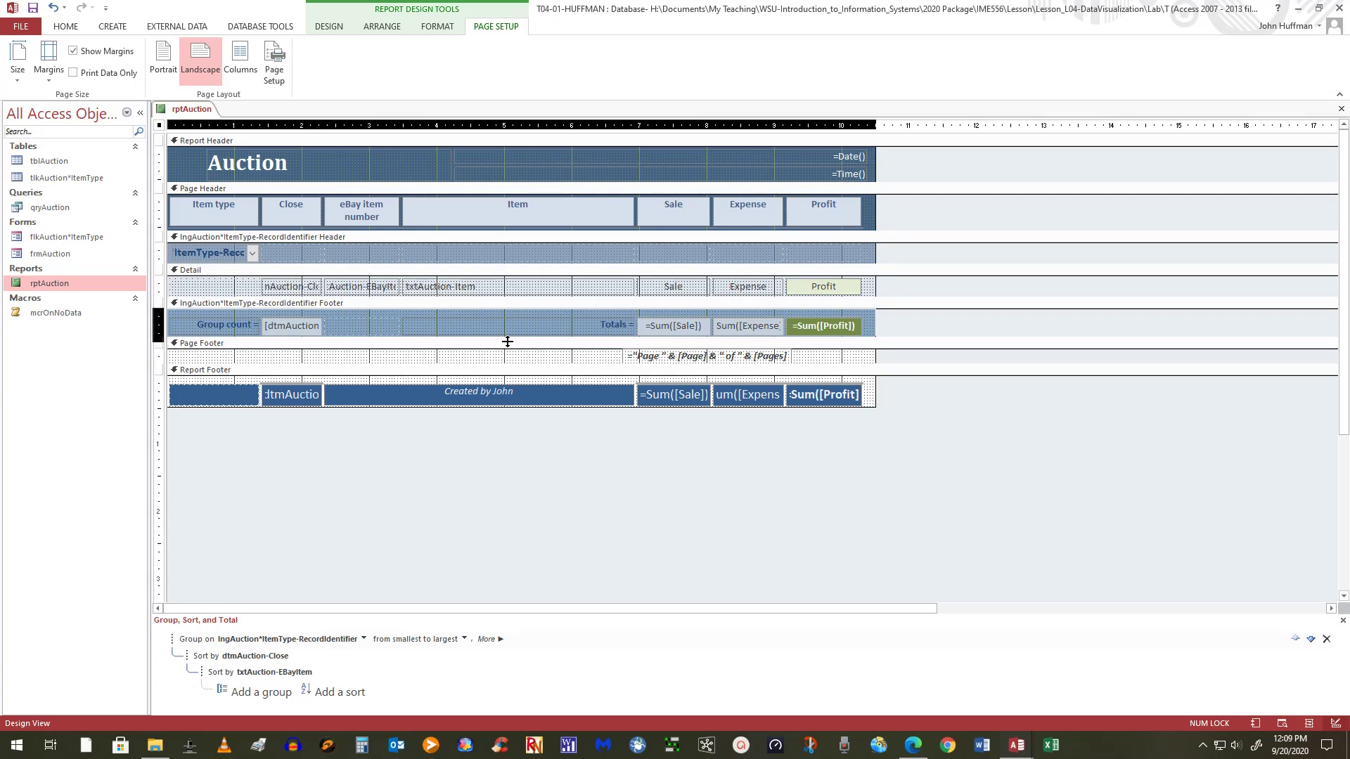
drag(509, 342, 508, 346)
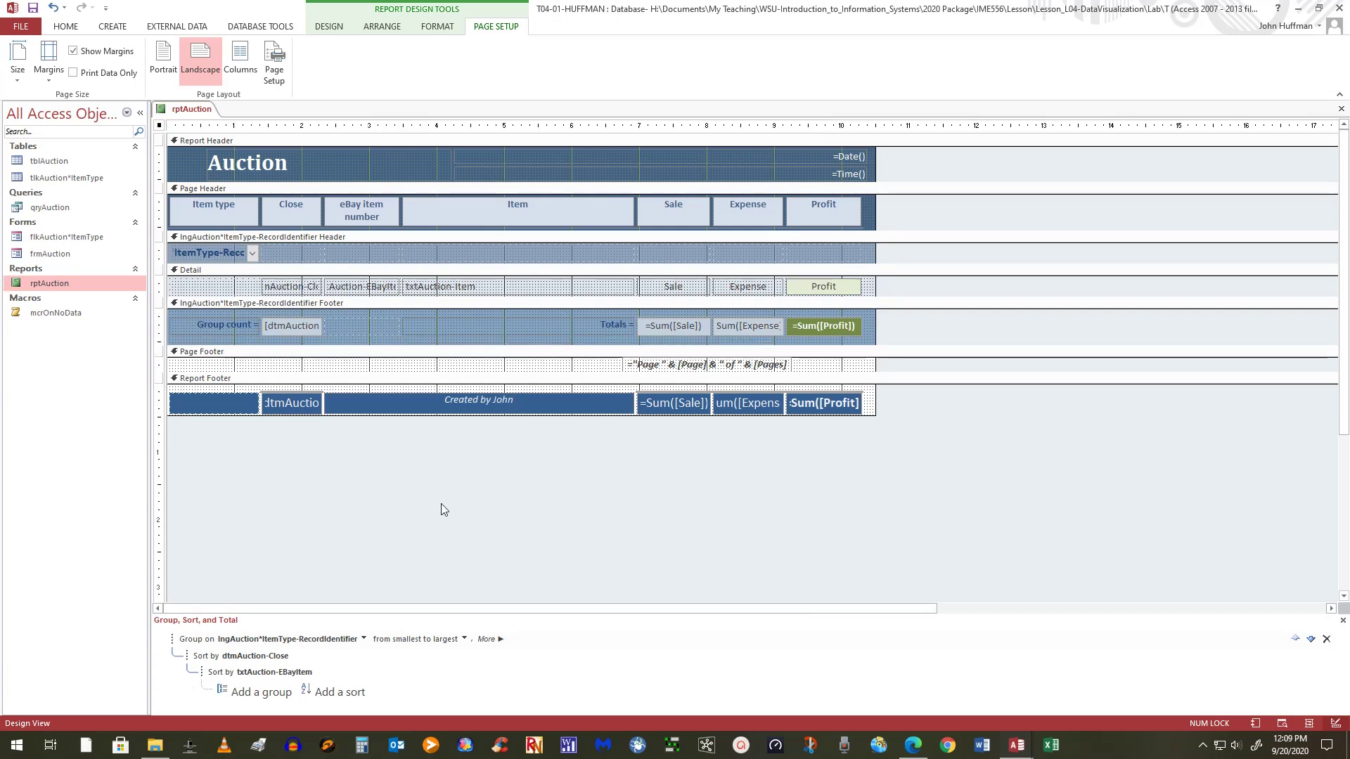
click(546, 345)
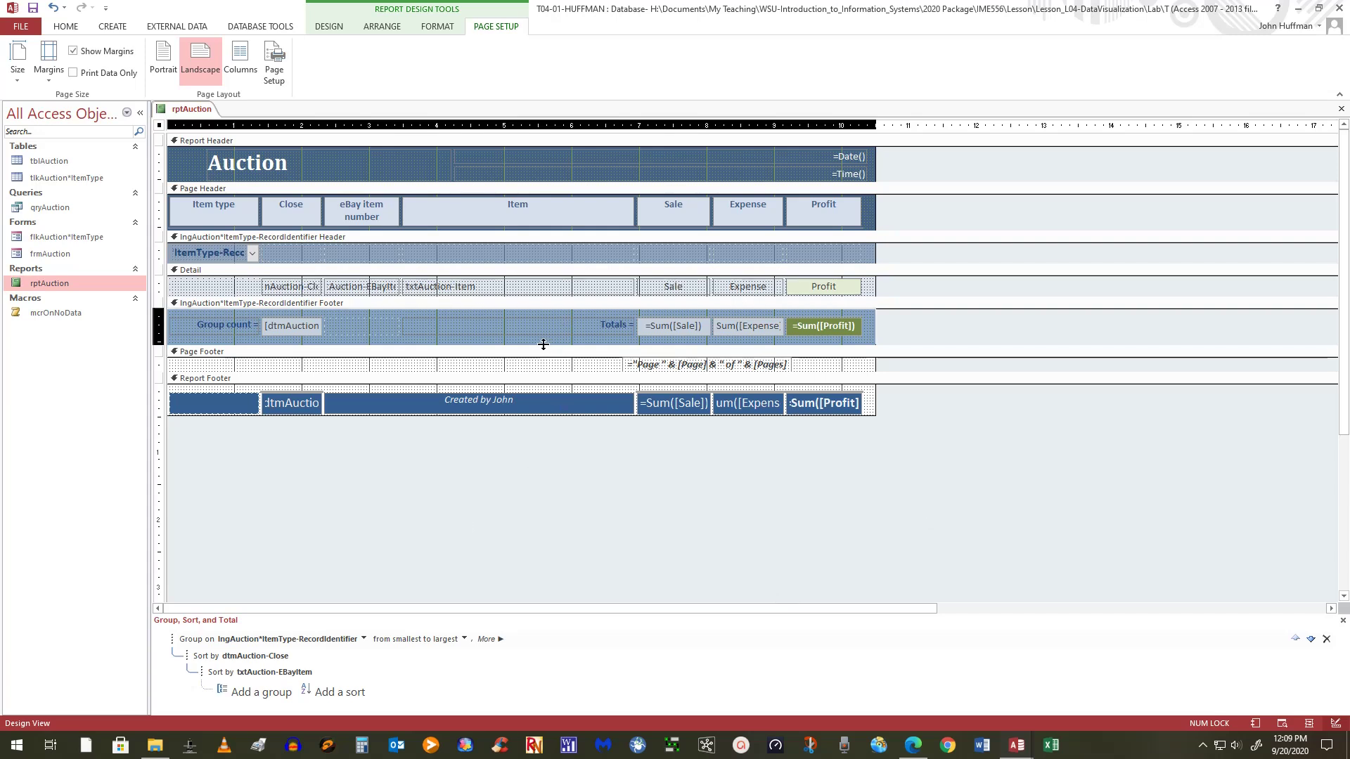
drag(541, 344, 542, 341)
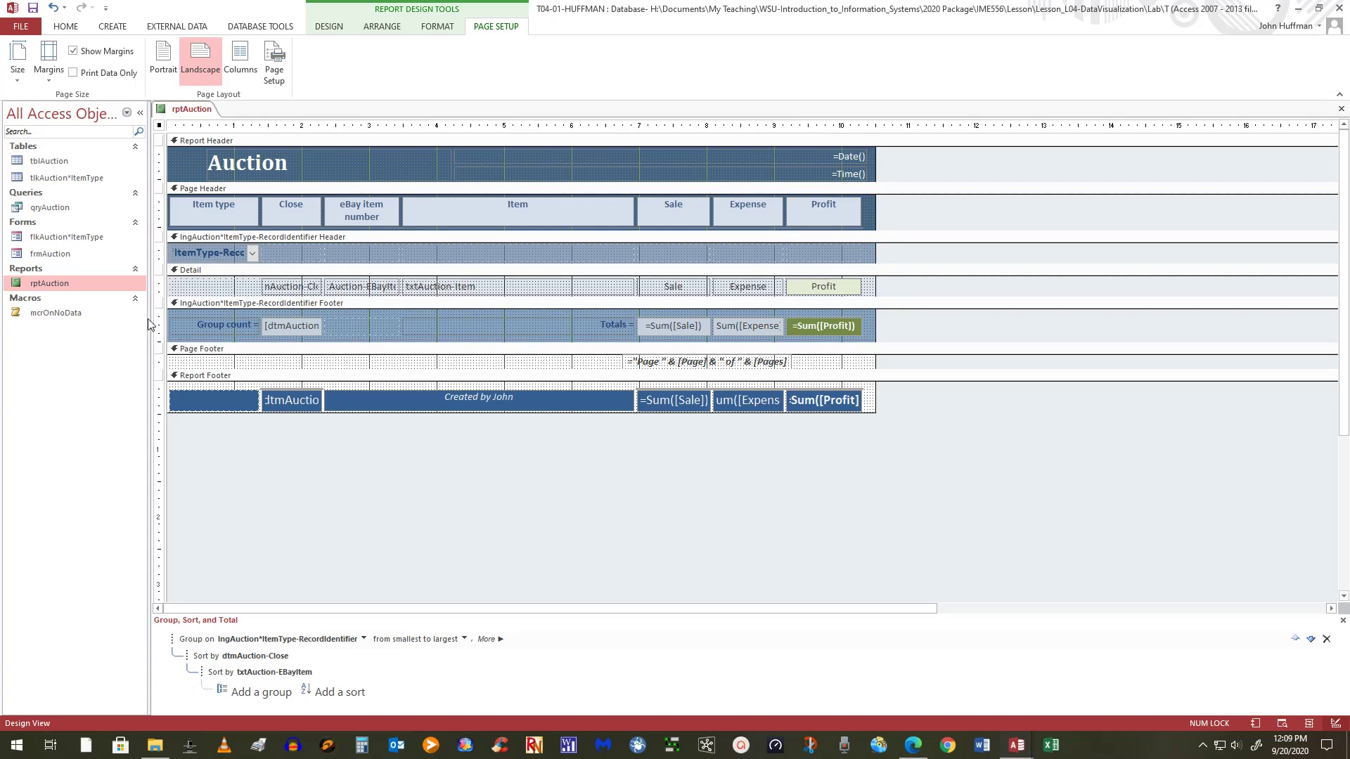
click(180, 257)
shift+click(667, 327)
shift+click(736, 327)
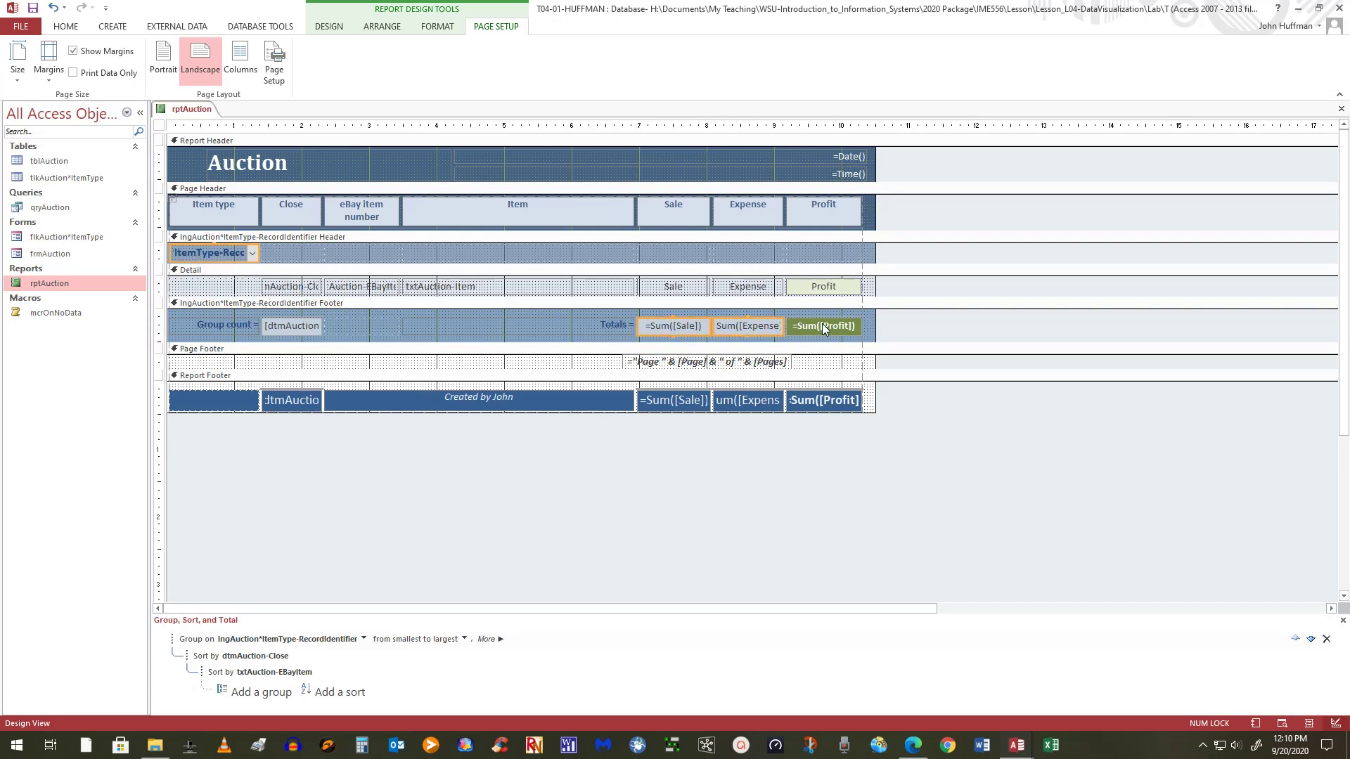
click(821, 288)
click(731, 288)
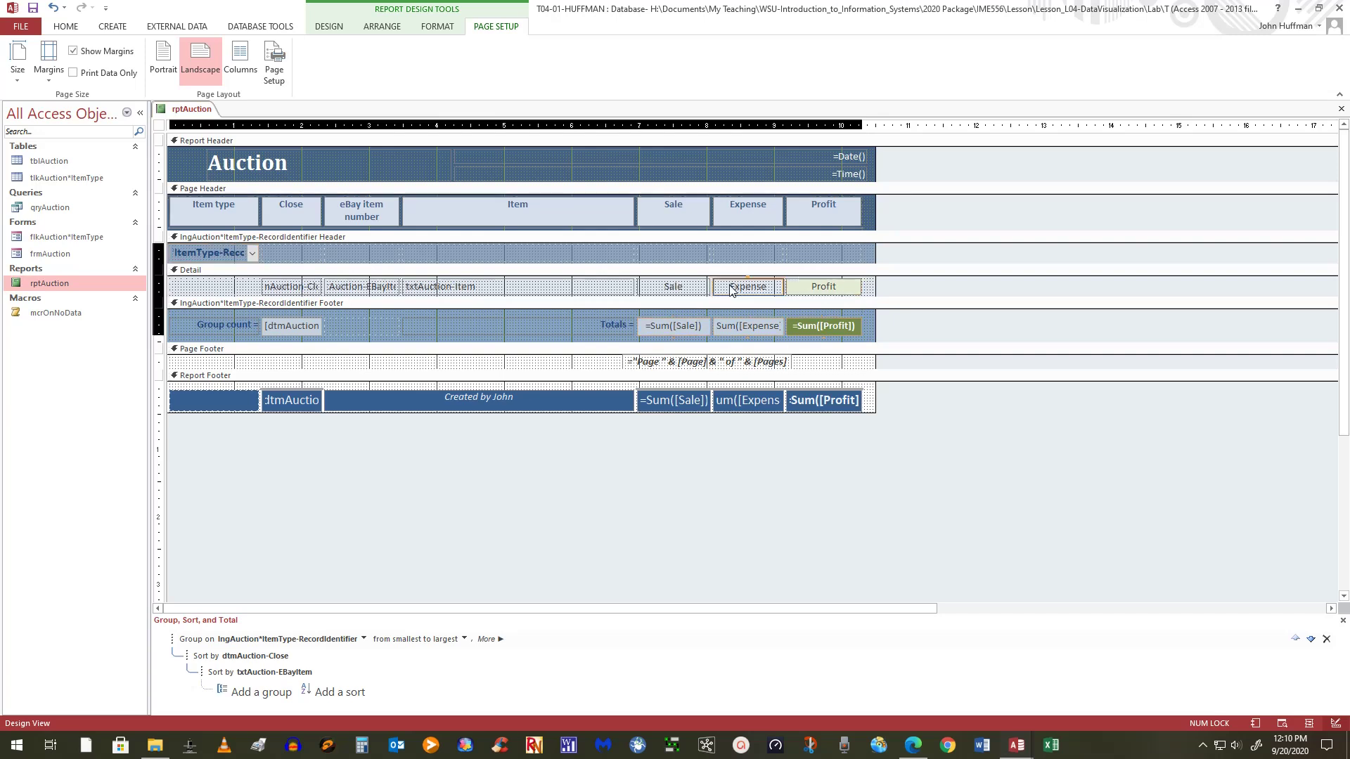
shift+click(673, 290)
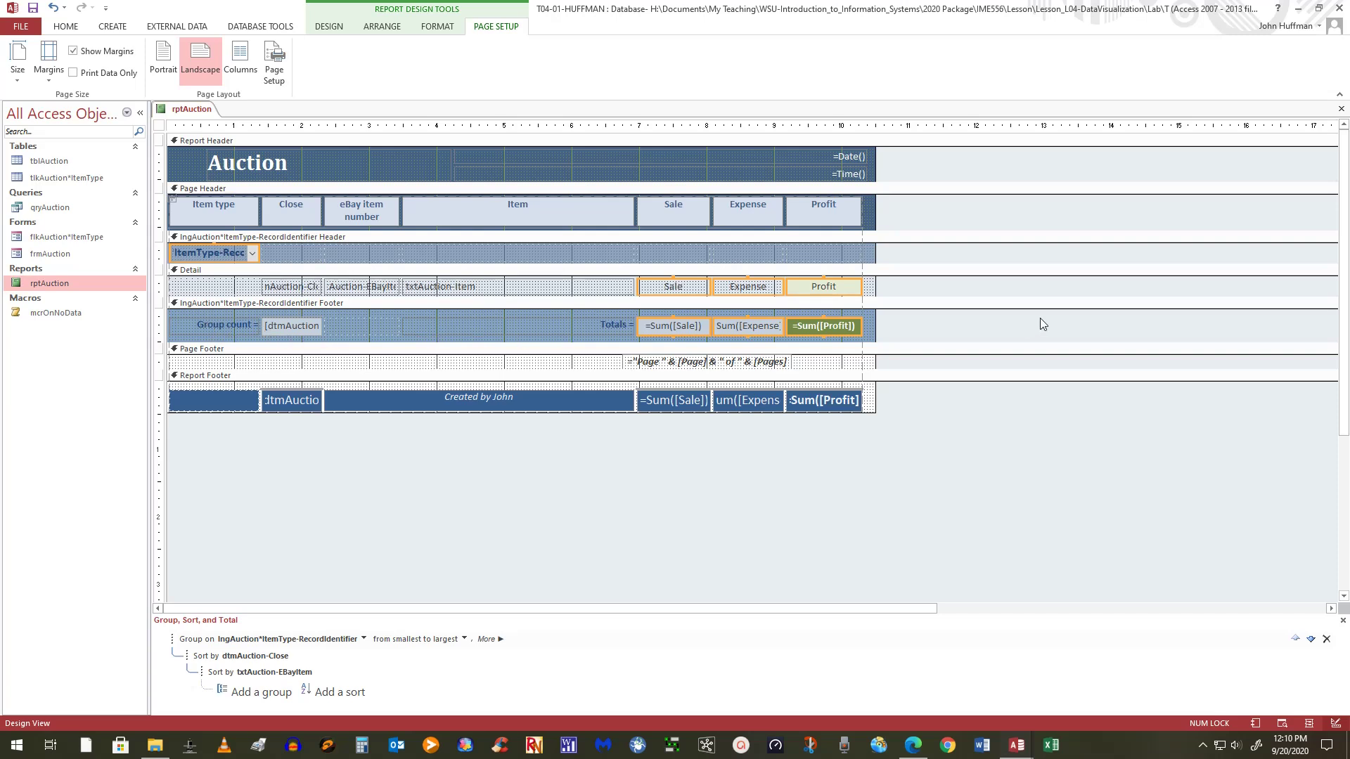
right_click(1015, 487)
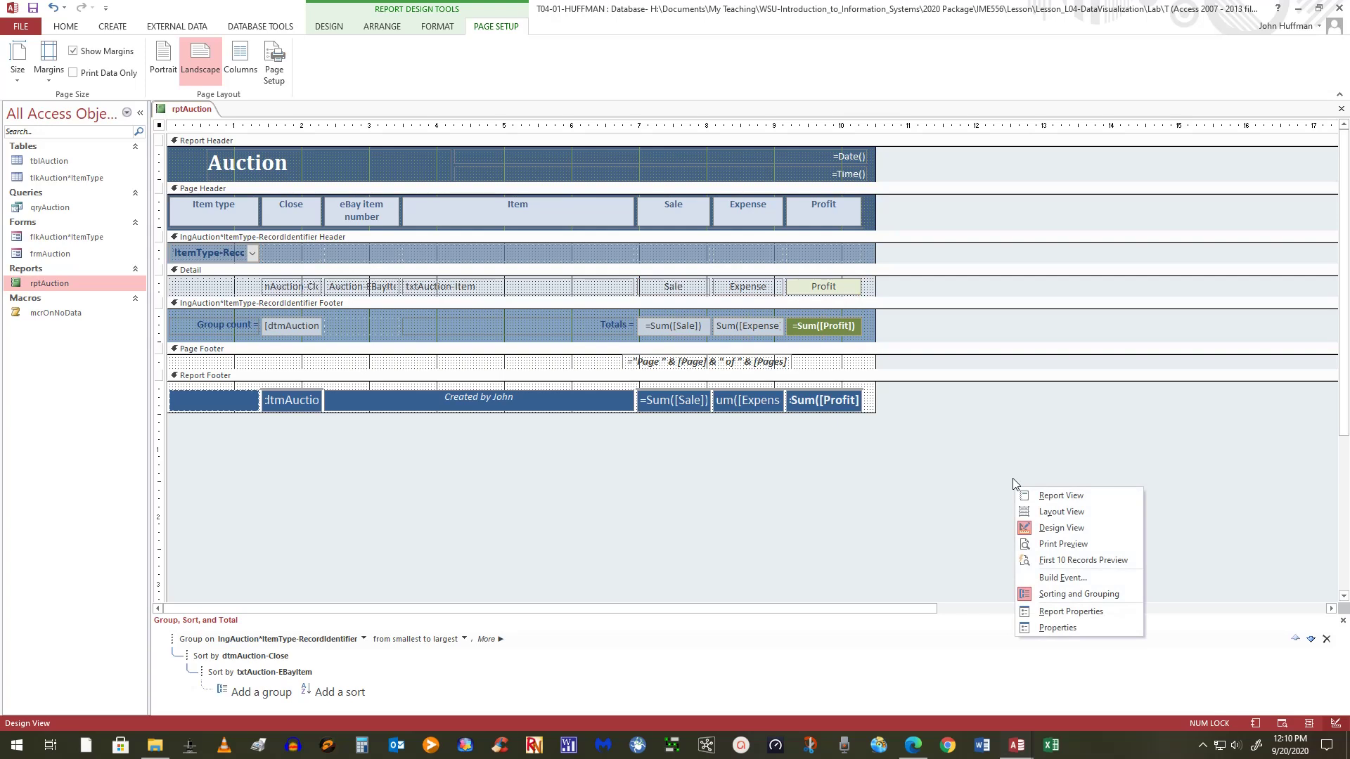
click(991, 445)
Step: Set the Border Style of the group header's item type field, the detail Sale, Expense and Profit, and their group totals to Transparent; show Report View
click(820, 322)
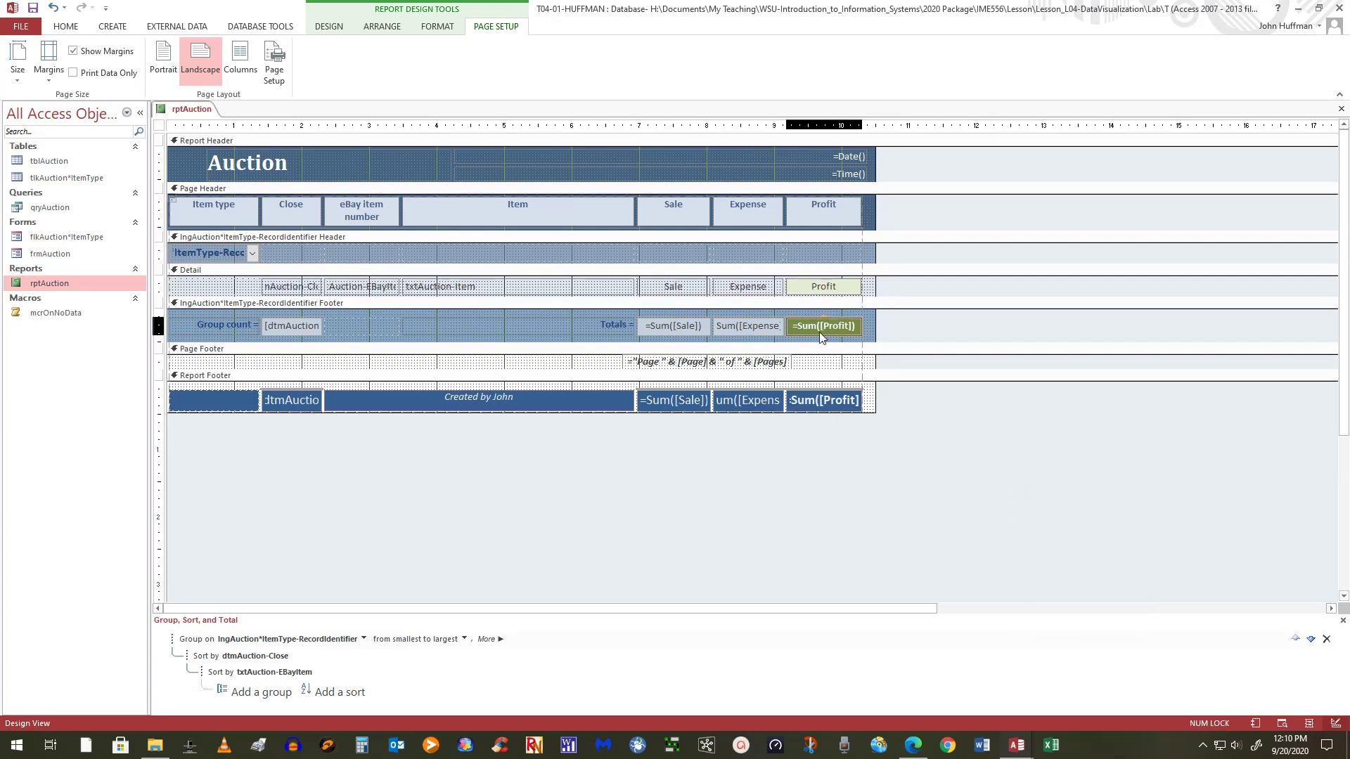
shift+click(682, 326)
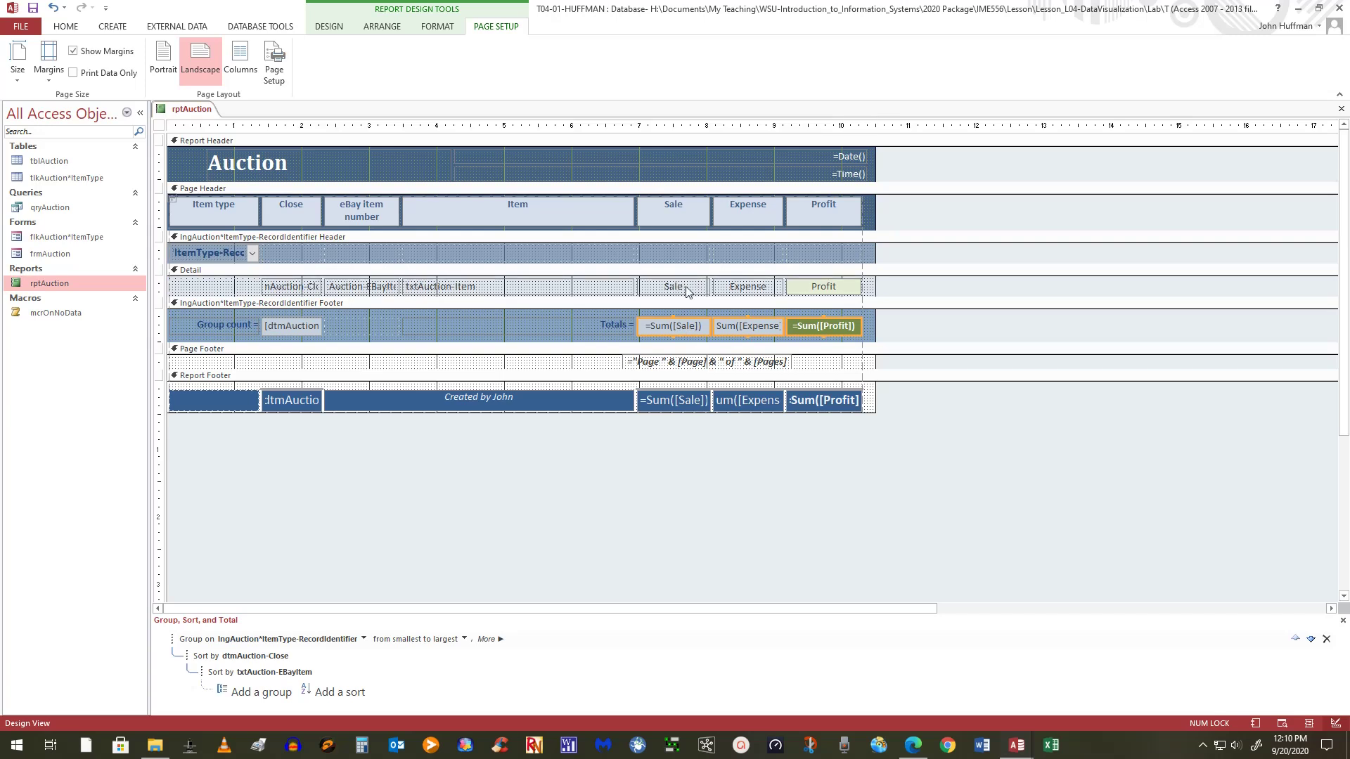
shift+click(679, 294)
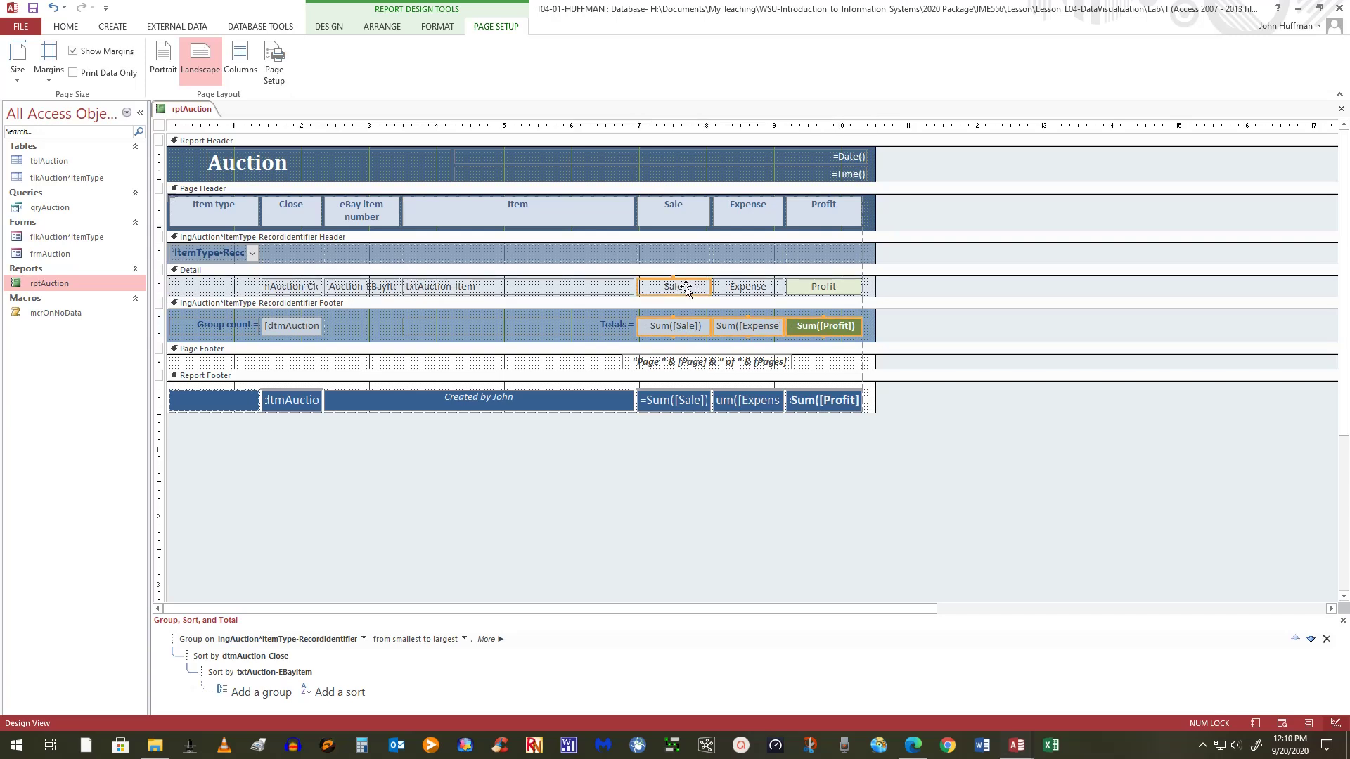
shift+click(755, 291)
shift+click(824, 292)
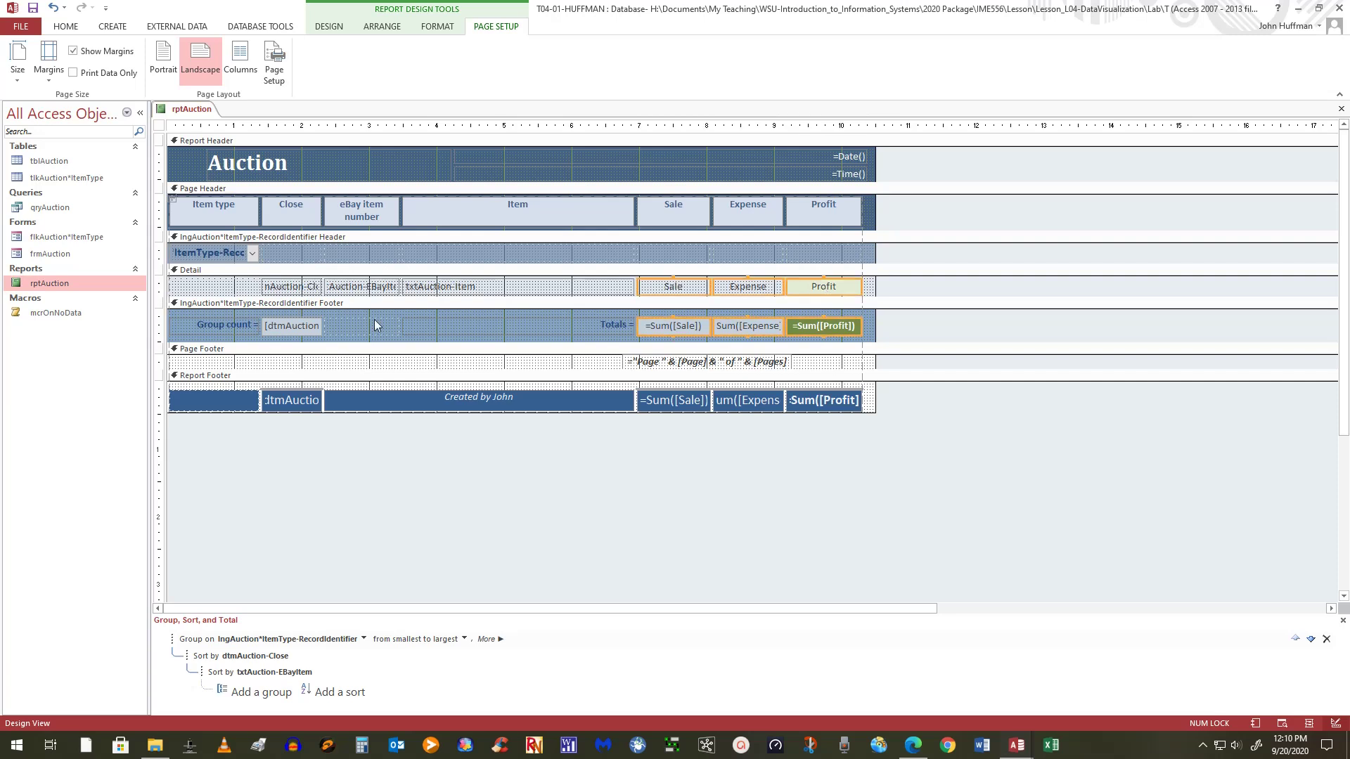
shift+click(222, 260)
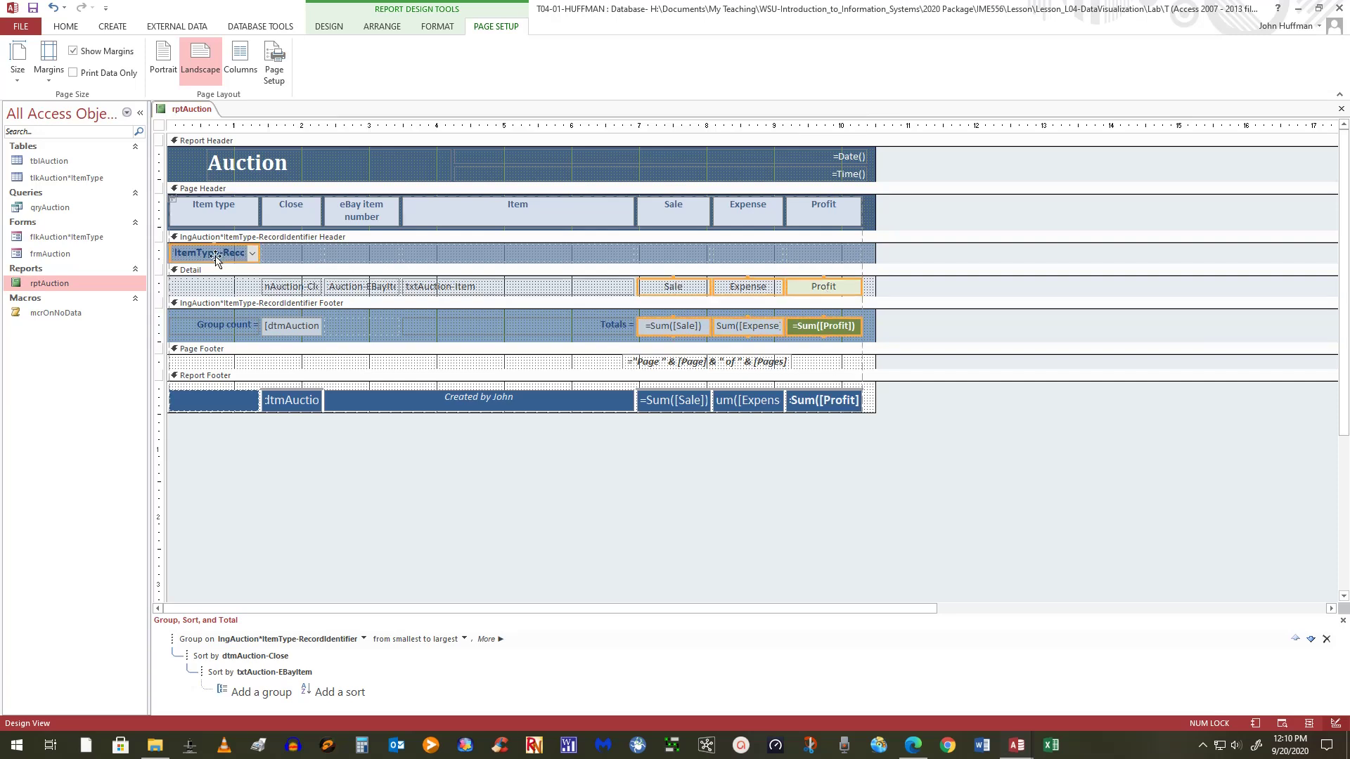
click(333, 28)
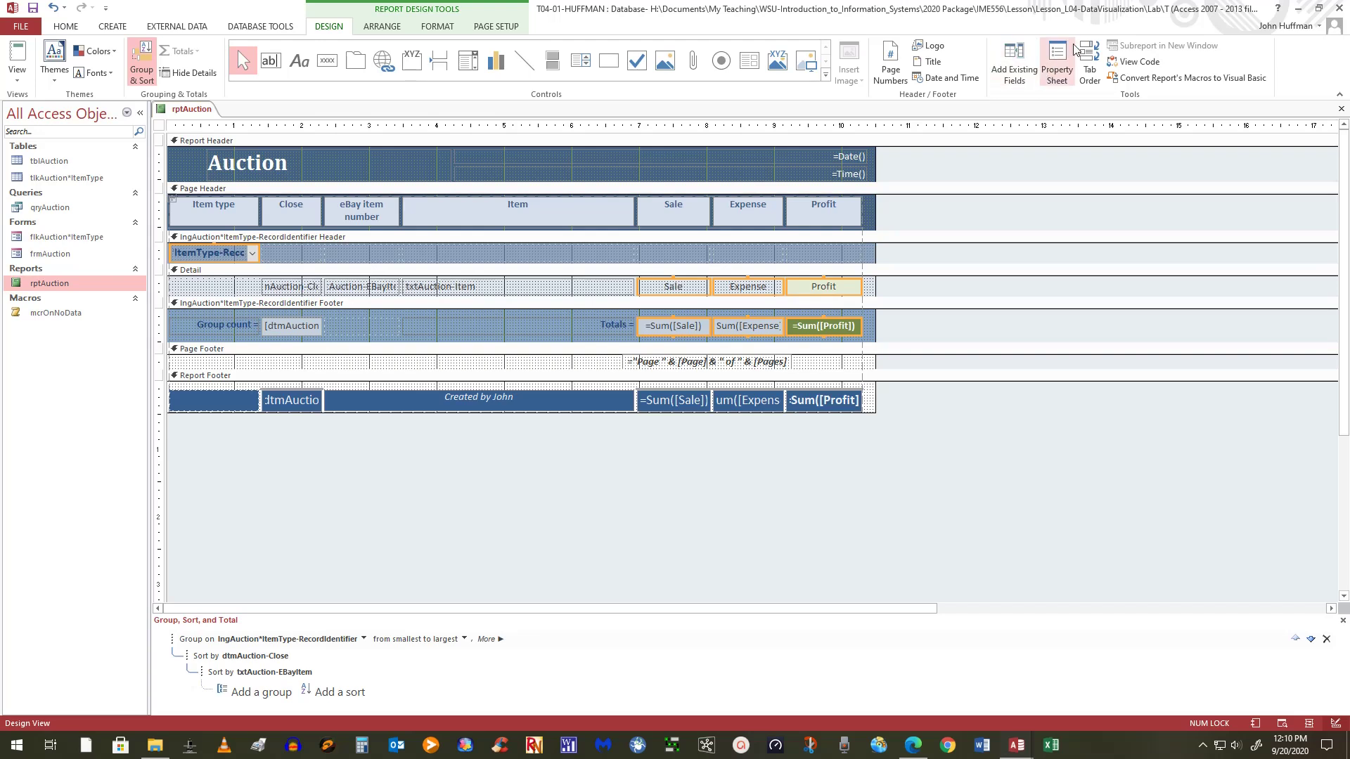
click(1056, 62)
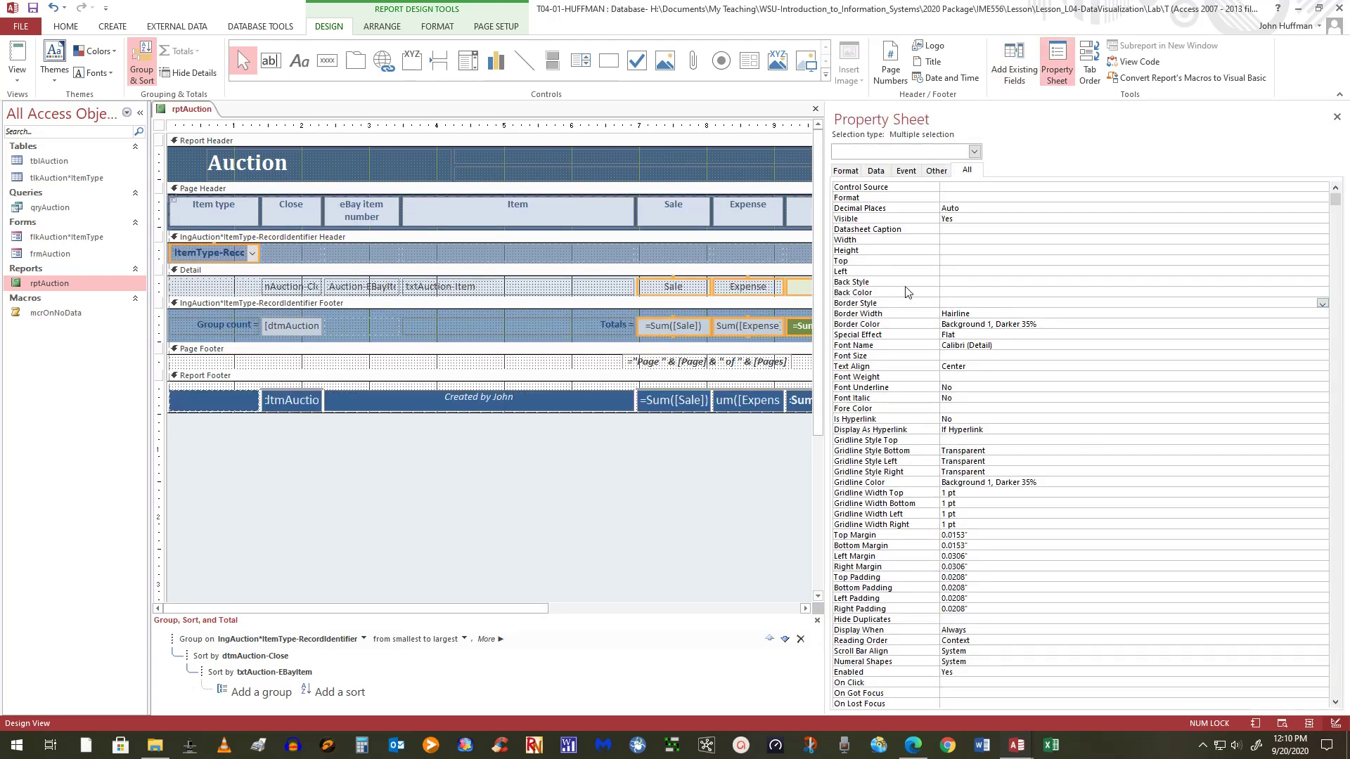
click(977, 303)
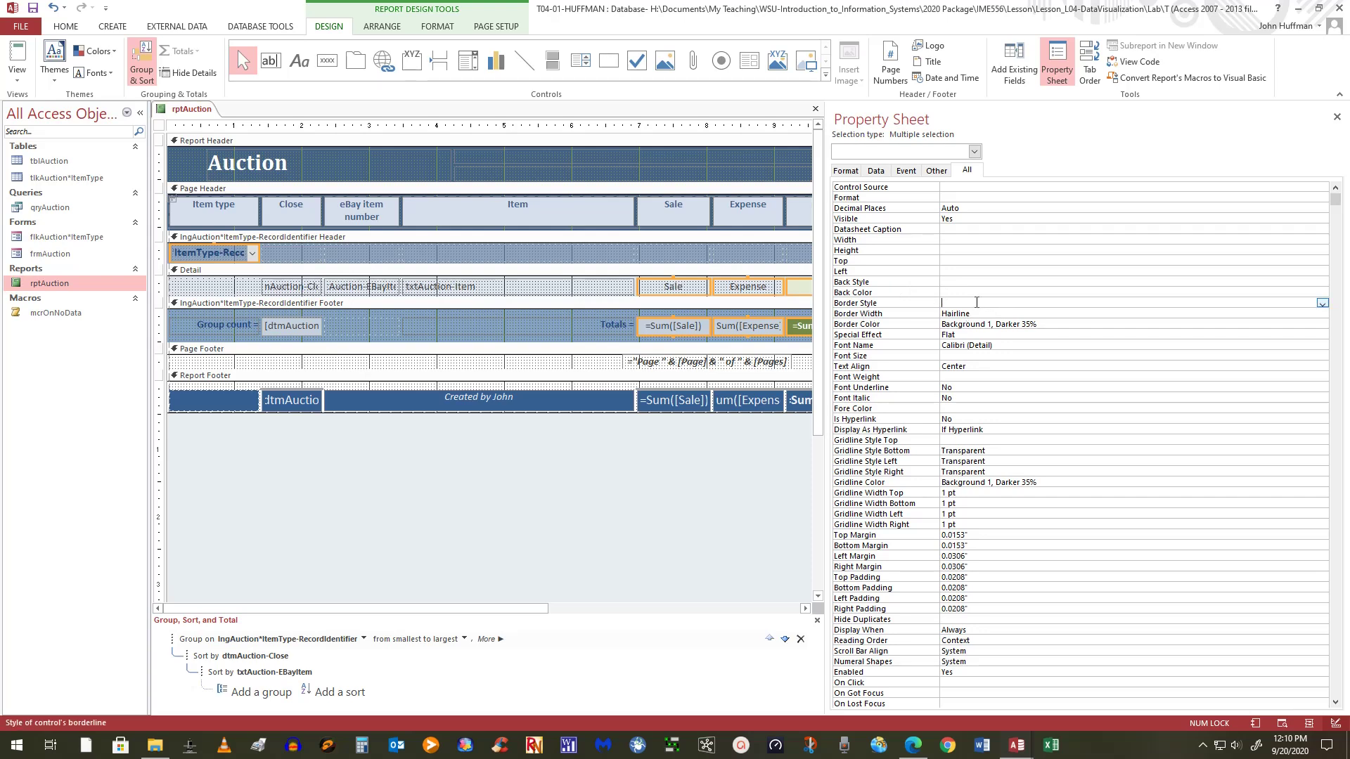
click(1321, 303)
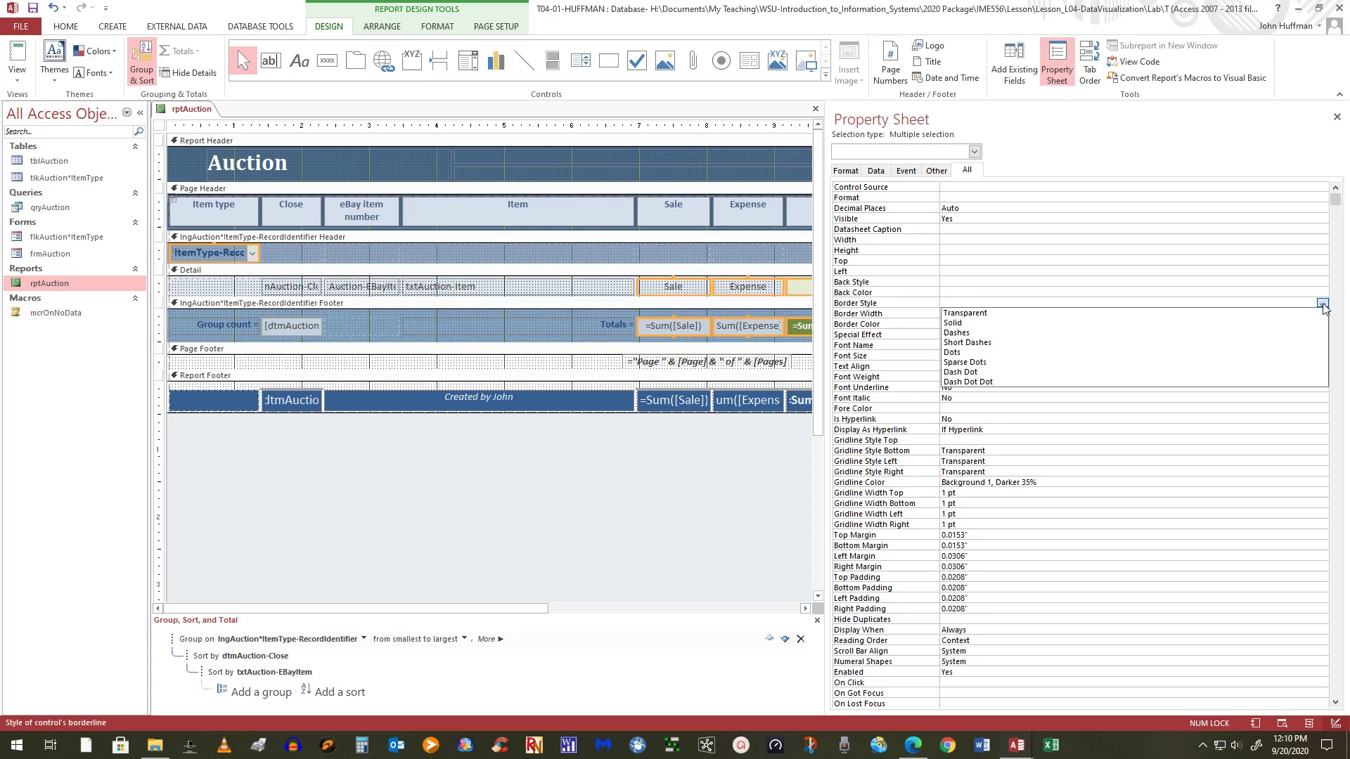
click(1054, 313)
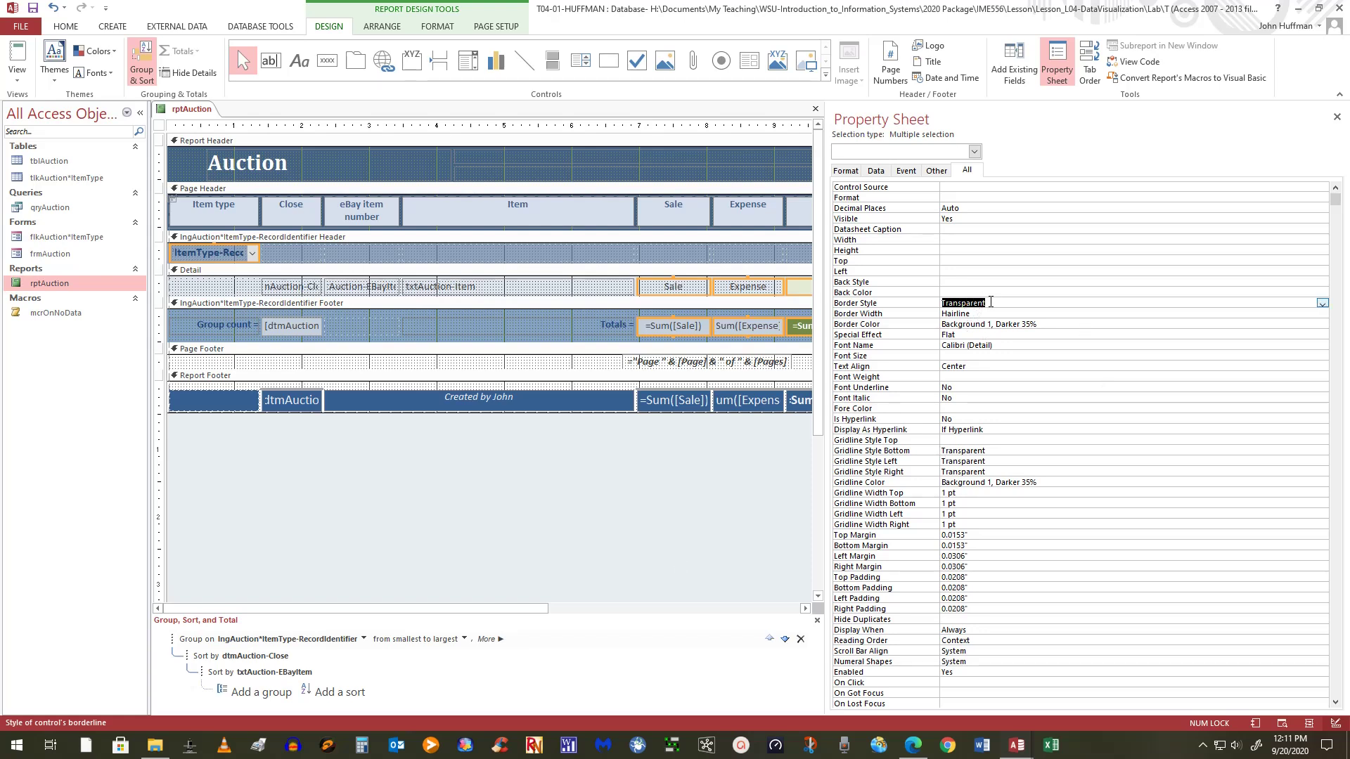
click(472, 551)
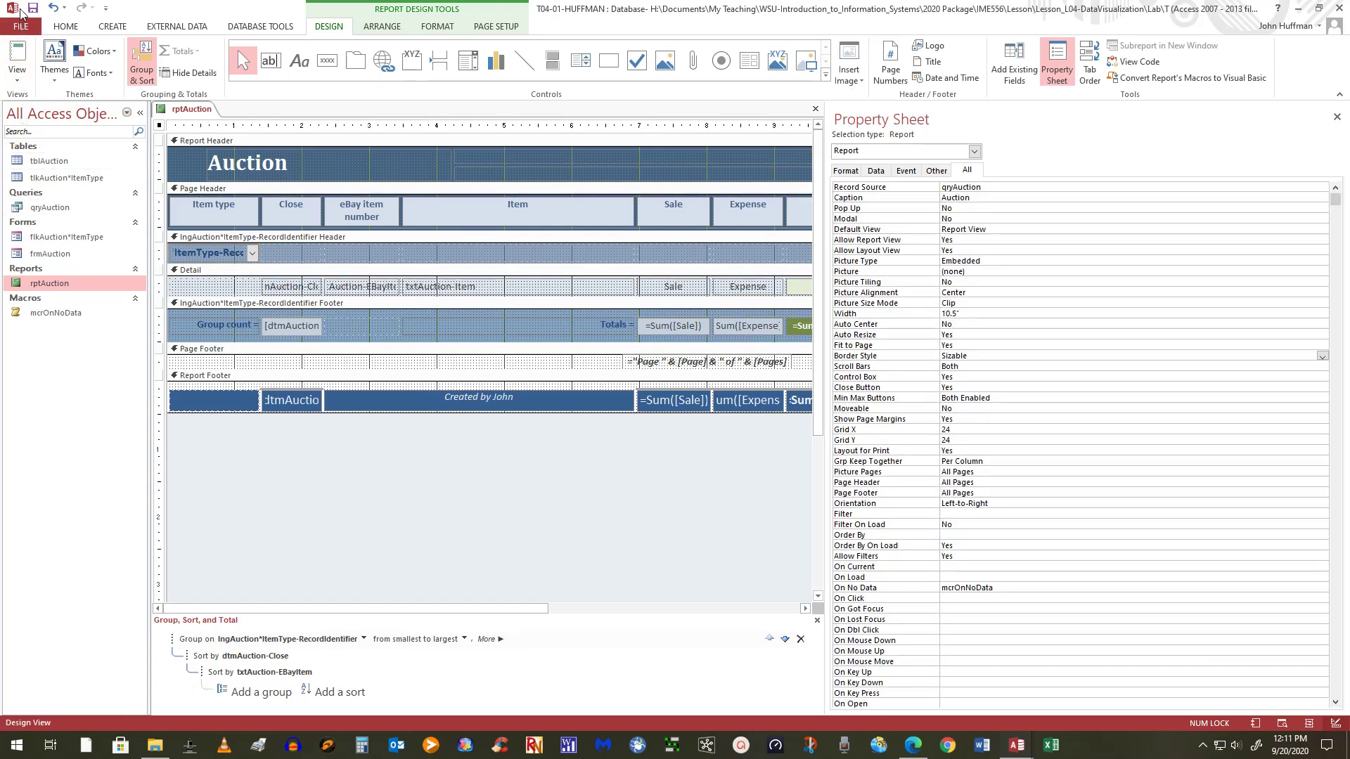
click(17, 56)
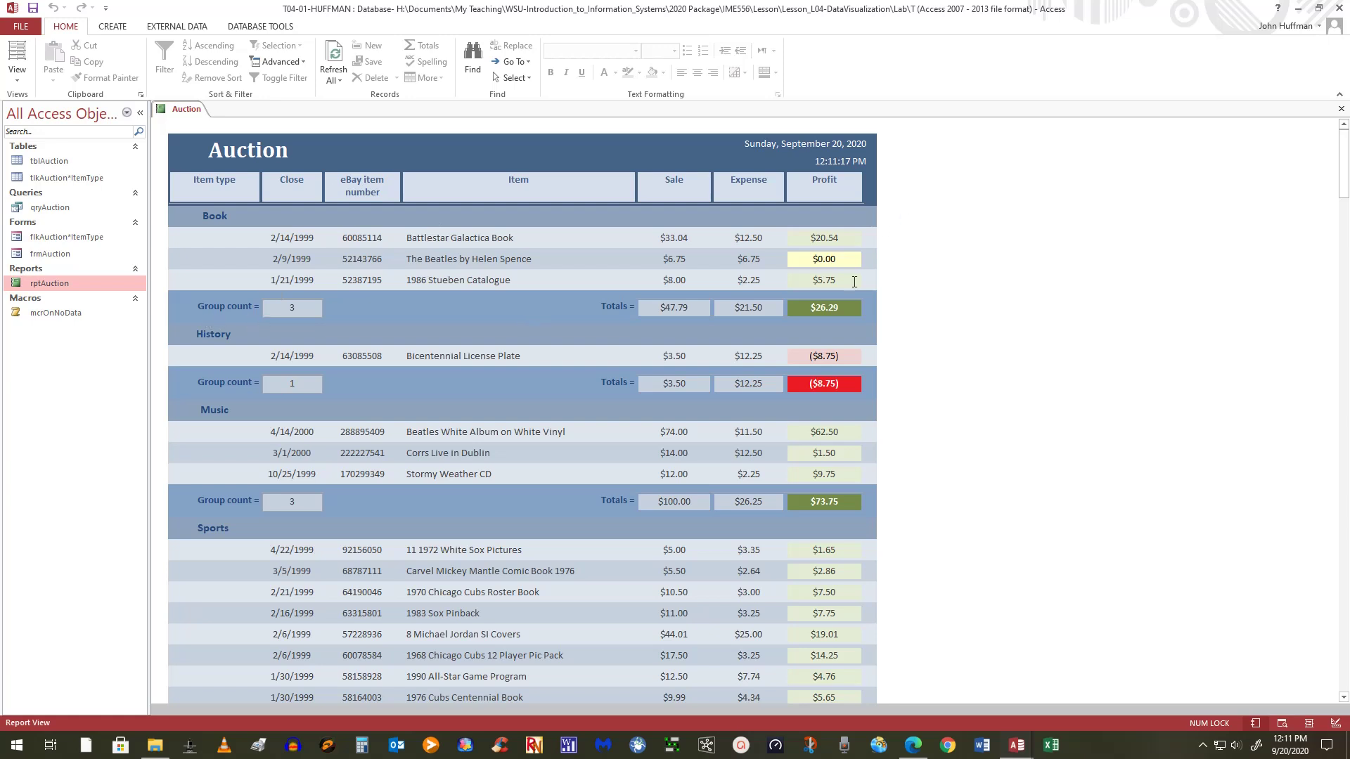
Step: Switch the report to Layout View, compare the group footer and header section properties, and copy the group header's Back Color #8EA3BD
click(18, 80)
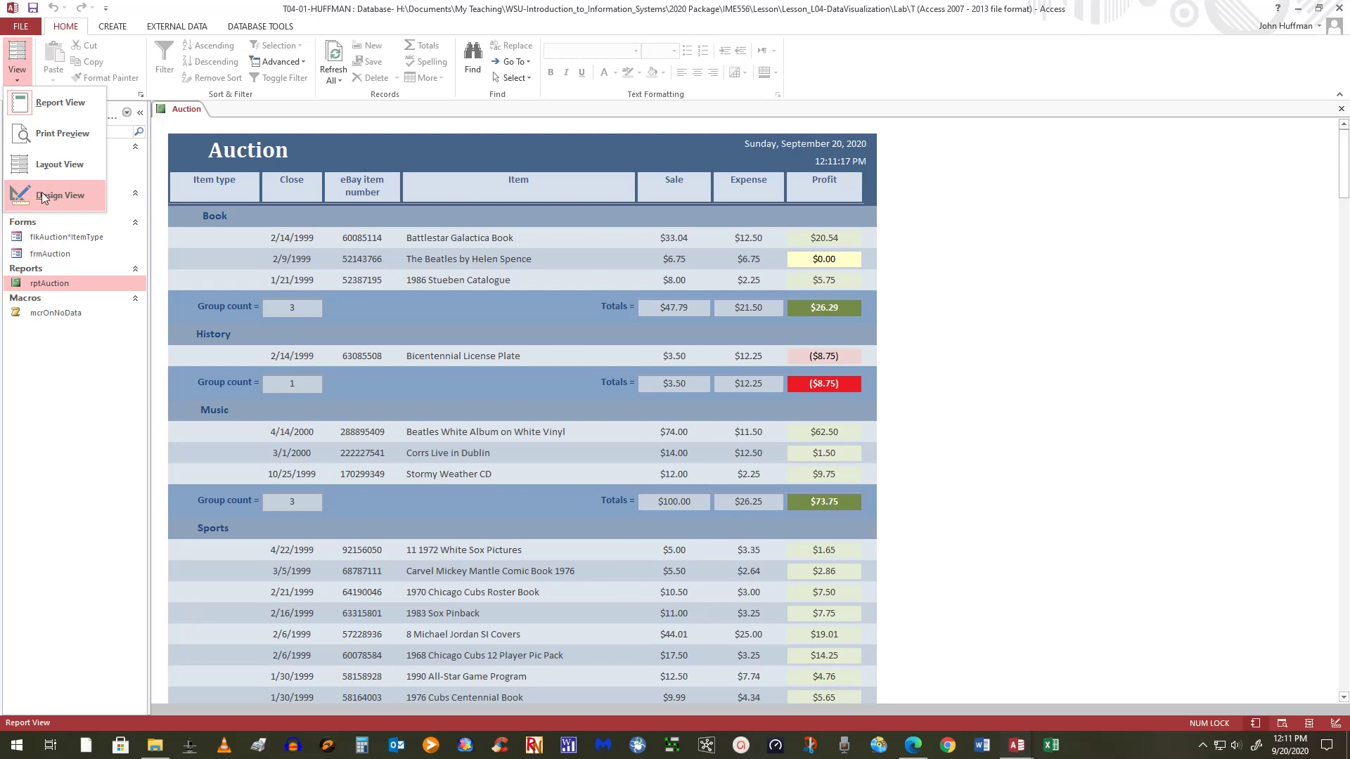
click(53, 166)
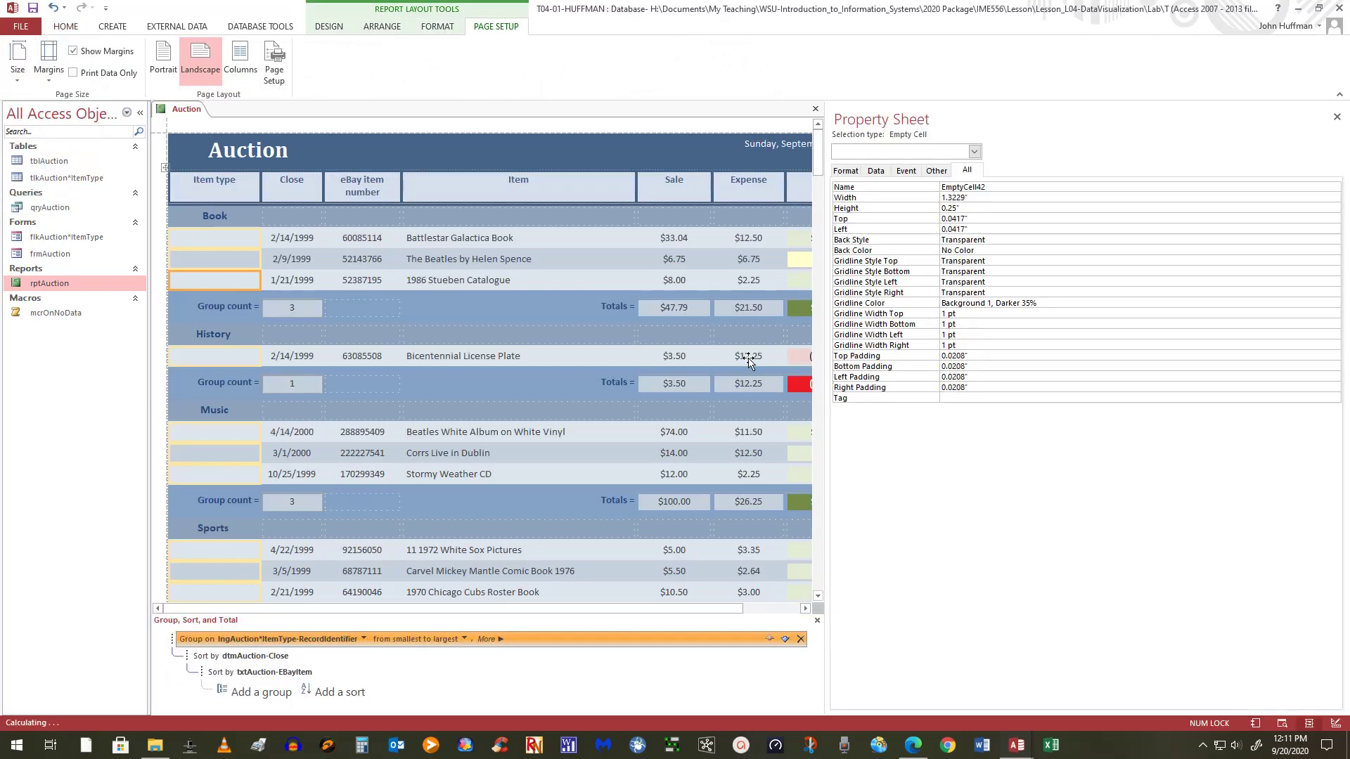
click(805, 610)
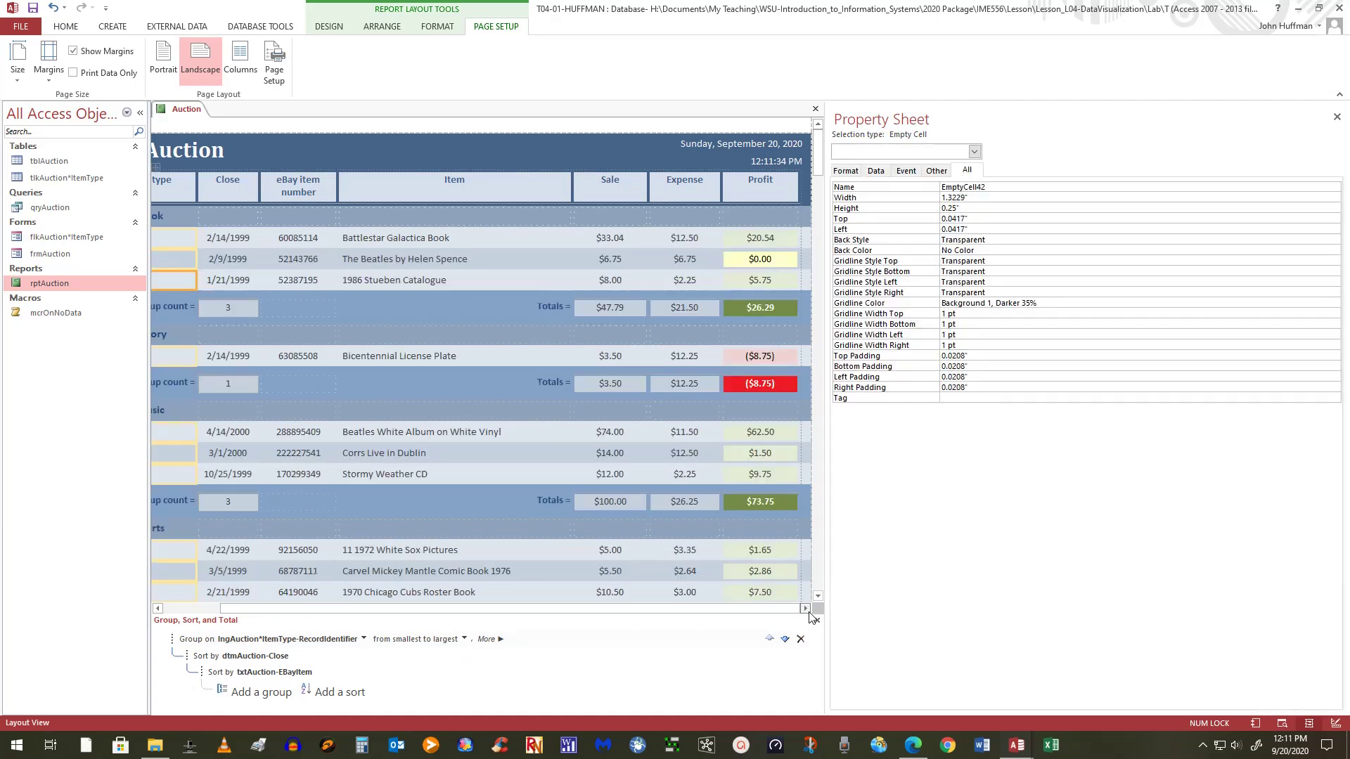
click(807, 315)
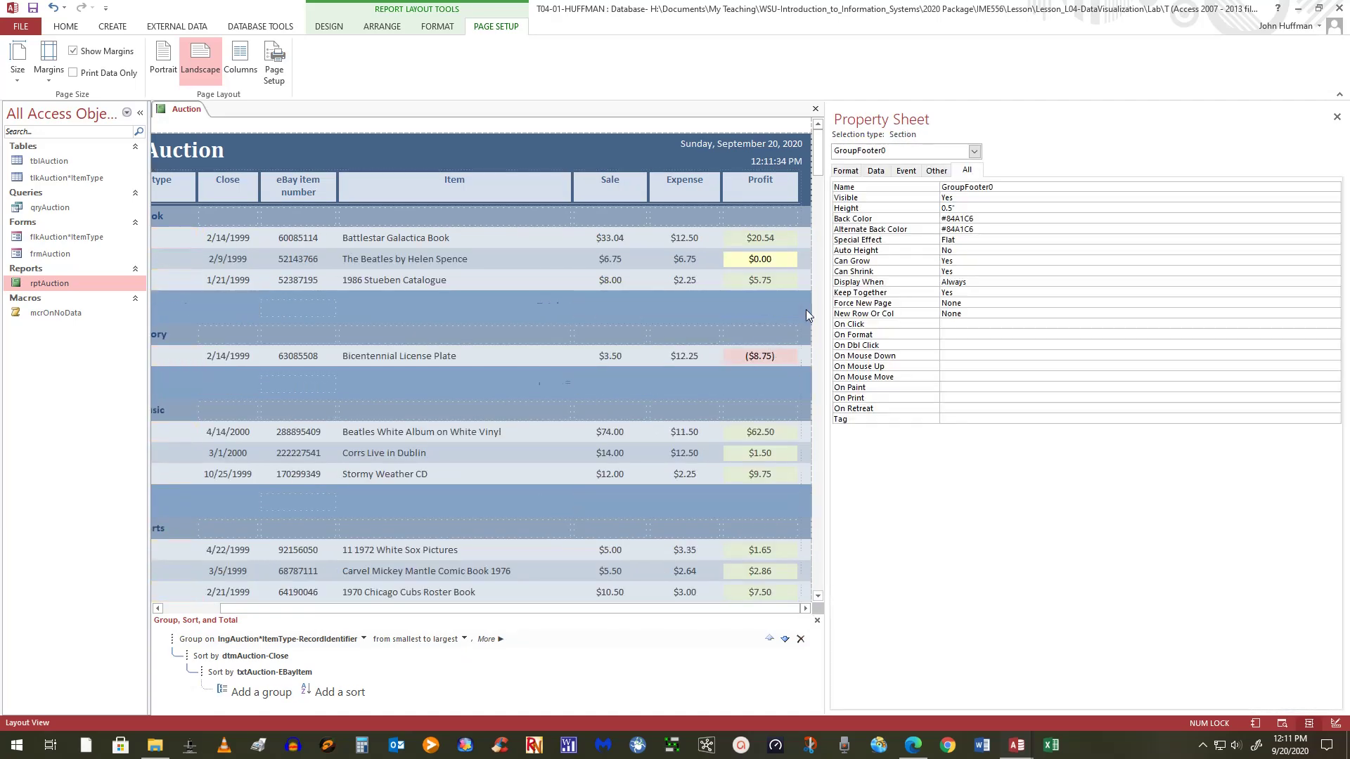
click(809, 227)
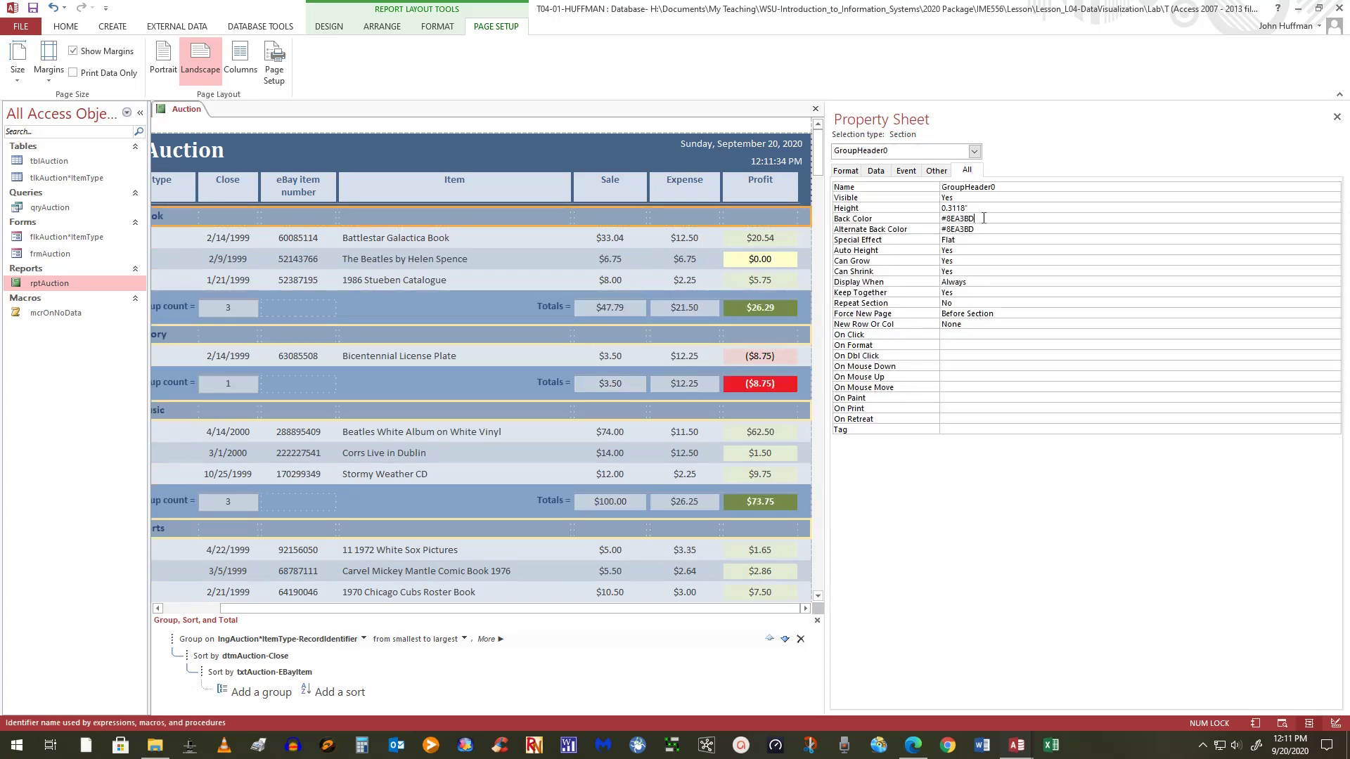
drag(984, 218, 905, 229)
key(ctrl+c)
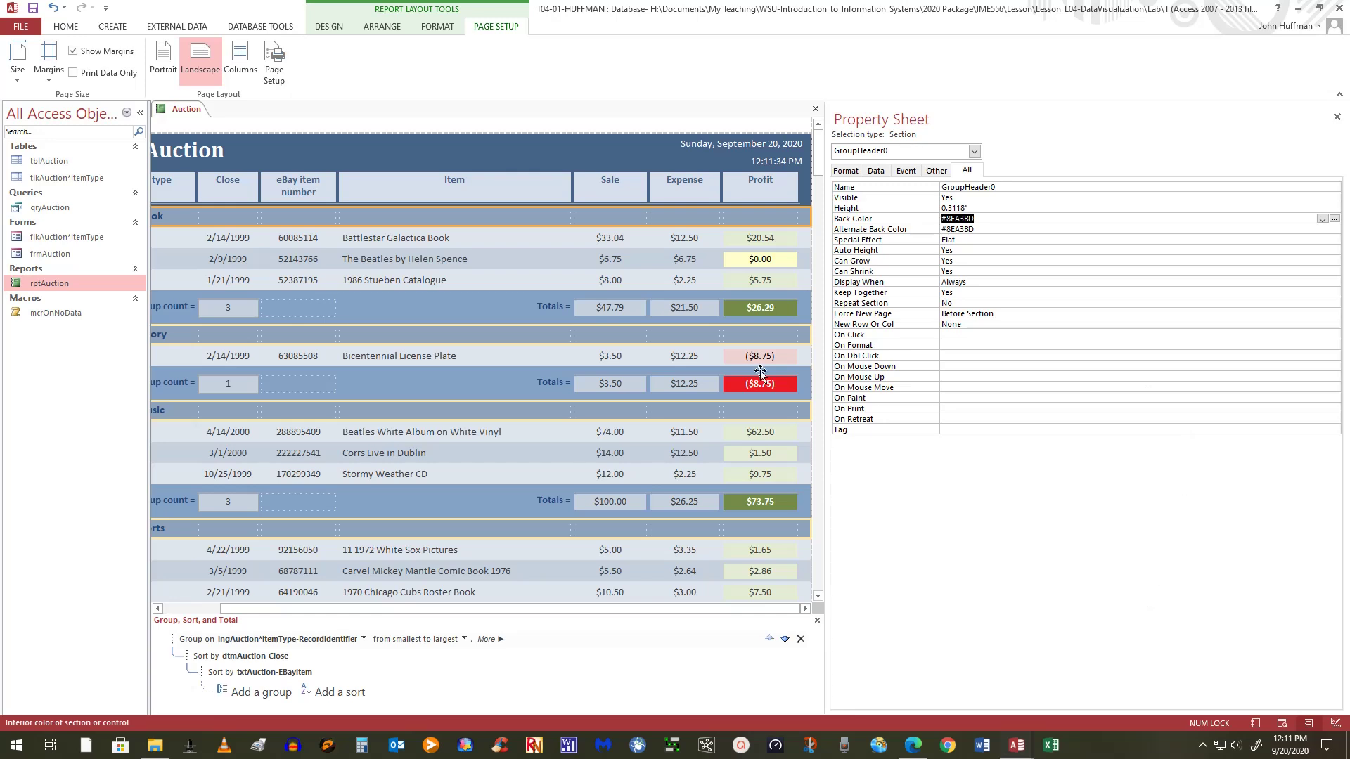
Step: Set both the Back Color and the Alternate Back Color of the item type group footer to #8EA3BD
click(806, 306)
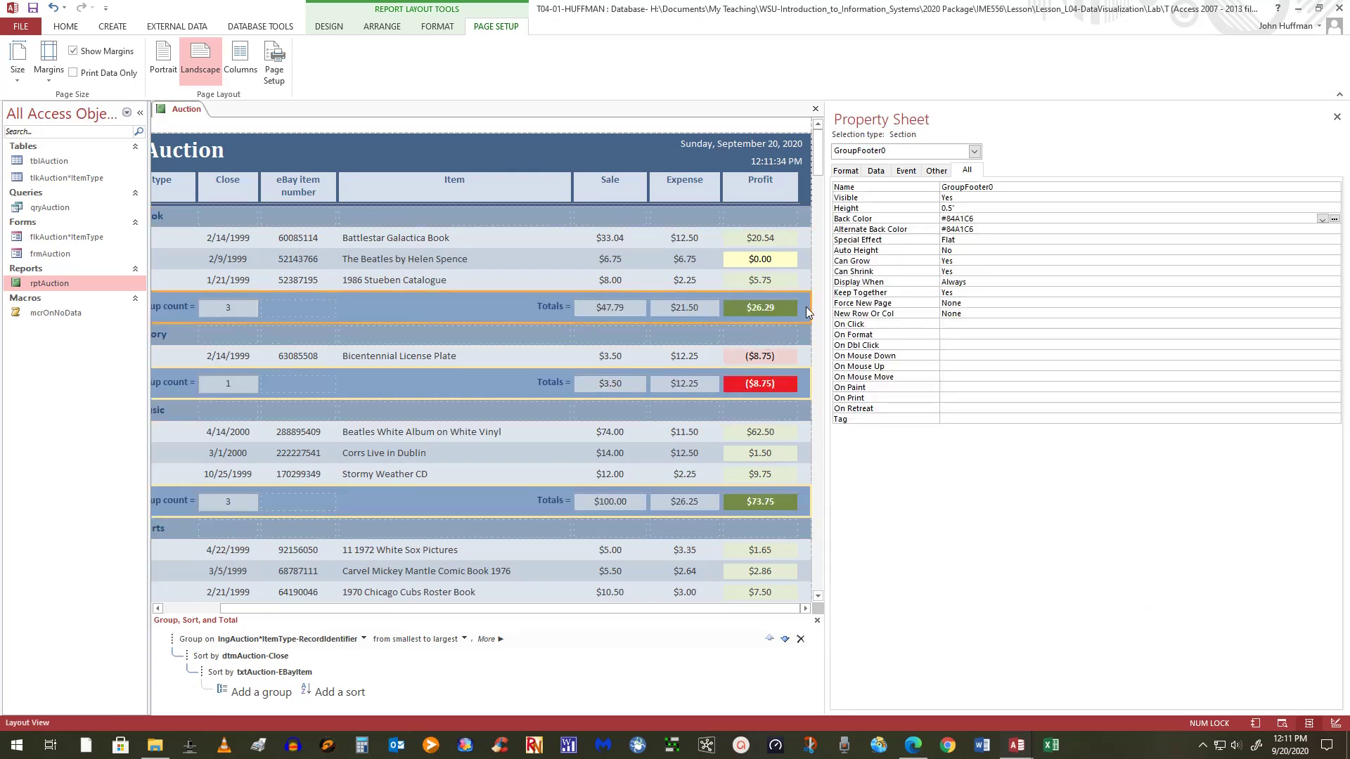
drag(1001, 219, 905, 218)
text(#8EA3B0)
drag(981, 230, 928, 229)
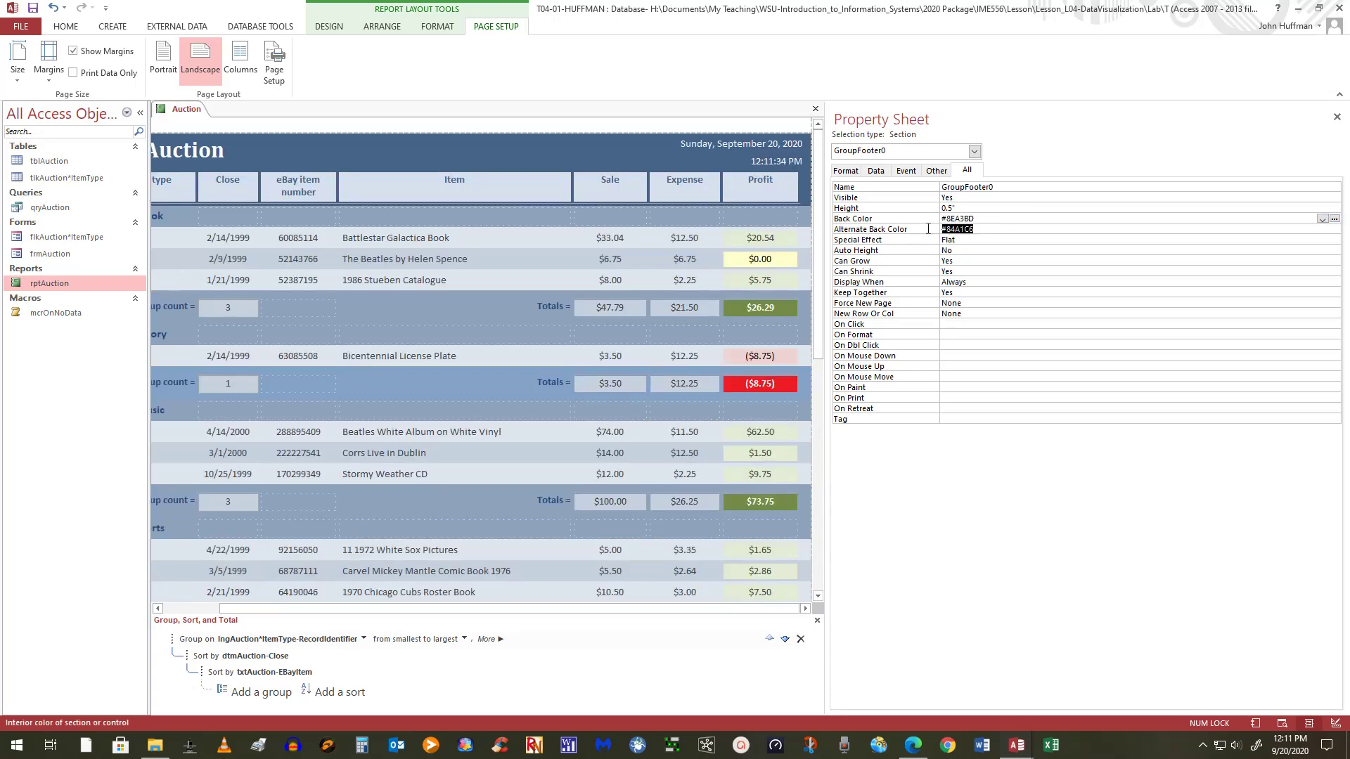
key(ctrl+v)
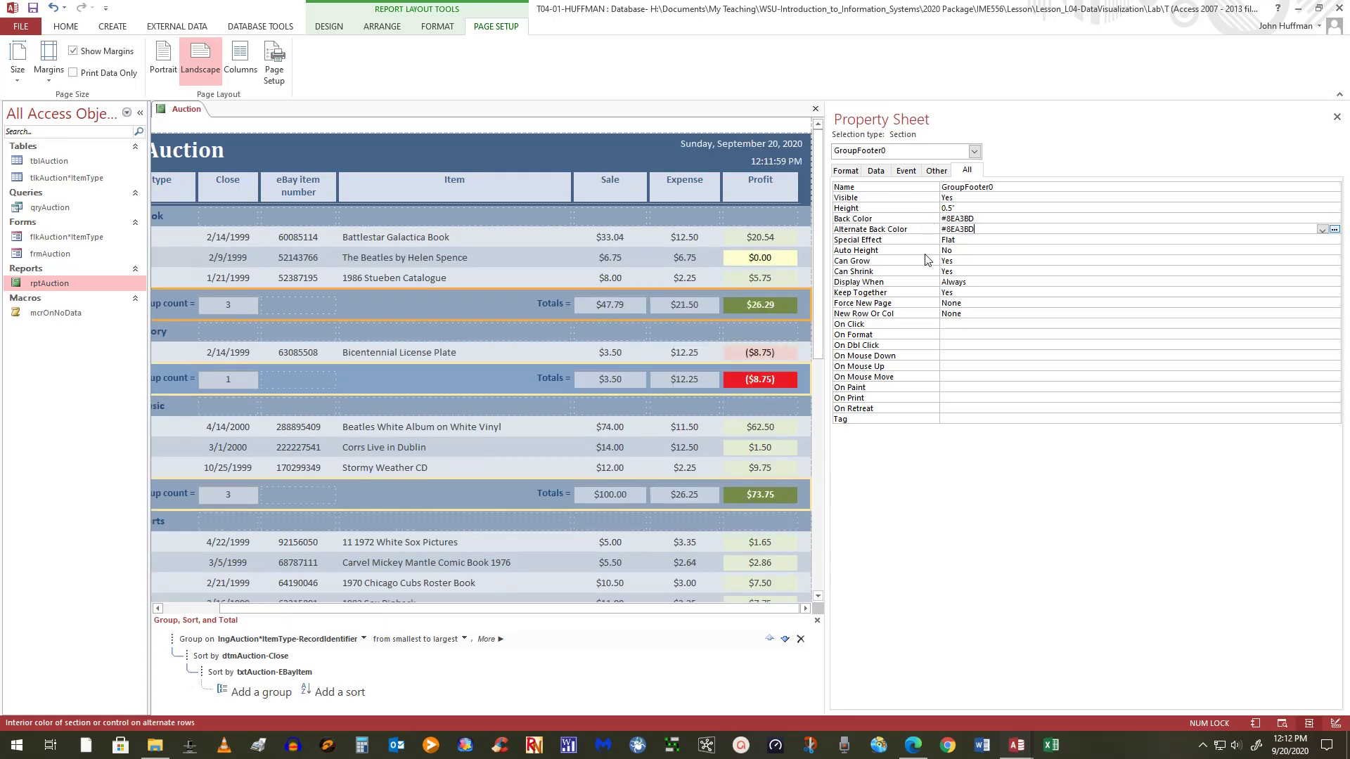
Step: Save the Auction report and review the group header and footer shading in Report View down to the Sports group
click(33, 8)
click(66, 26)
click(17, 49)
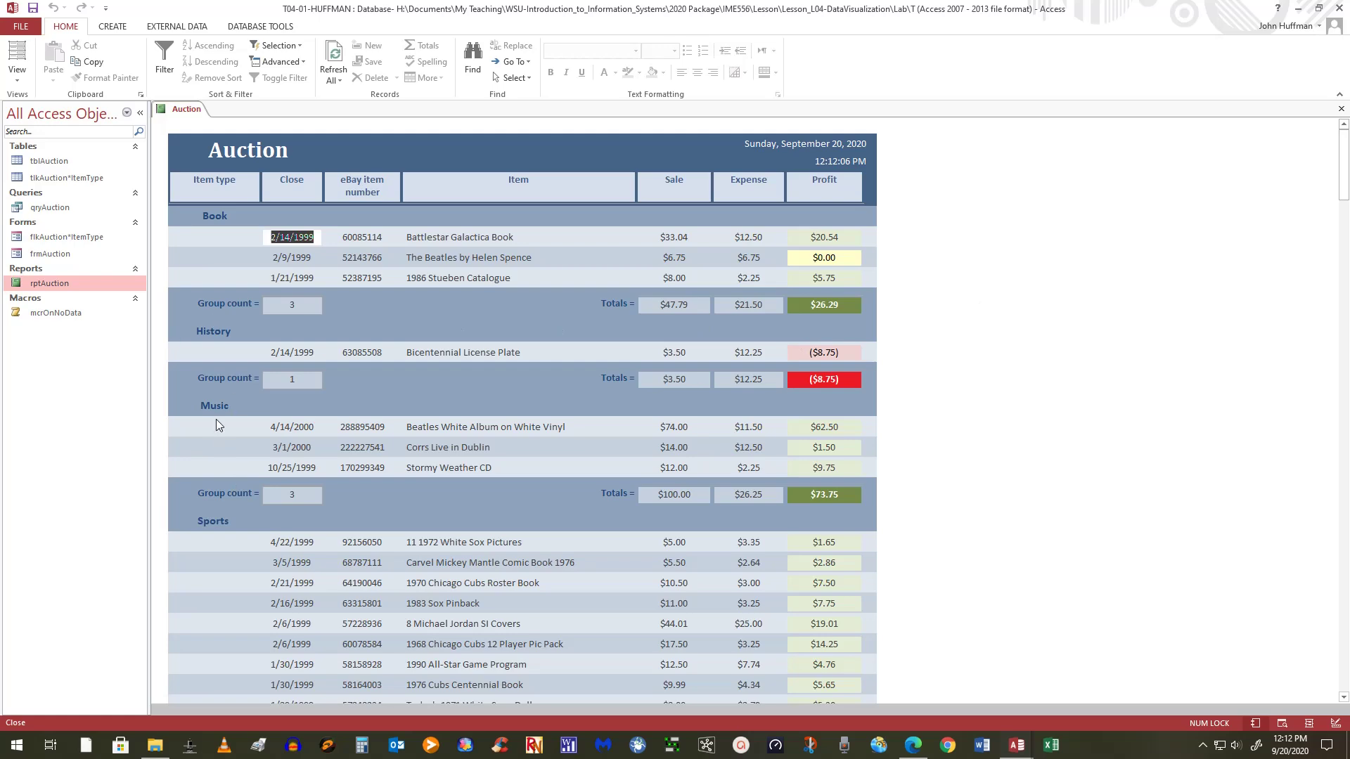
scroll(235, 550, down, 5)
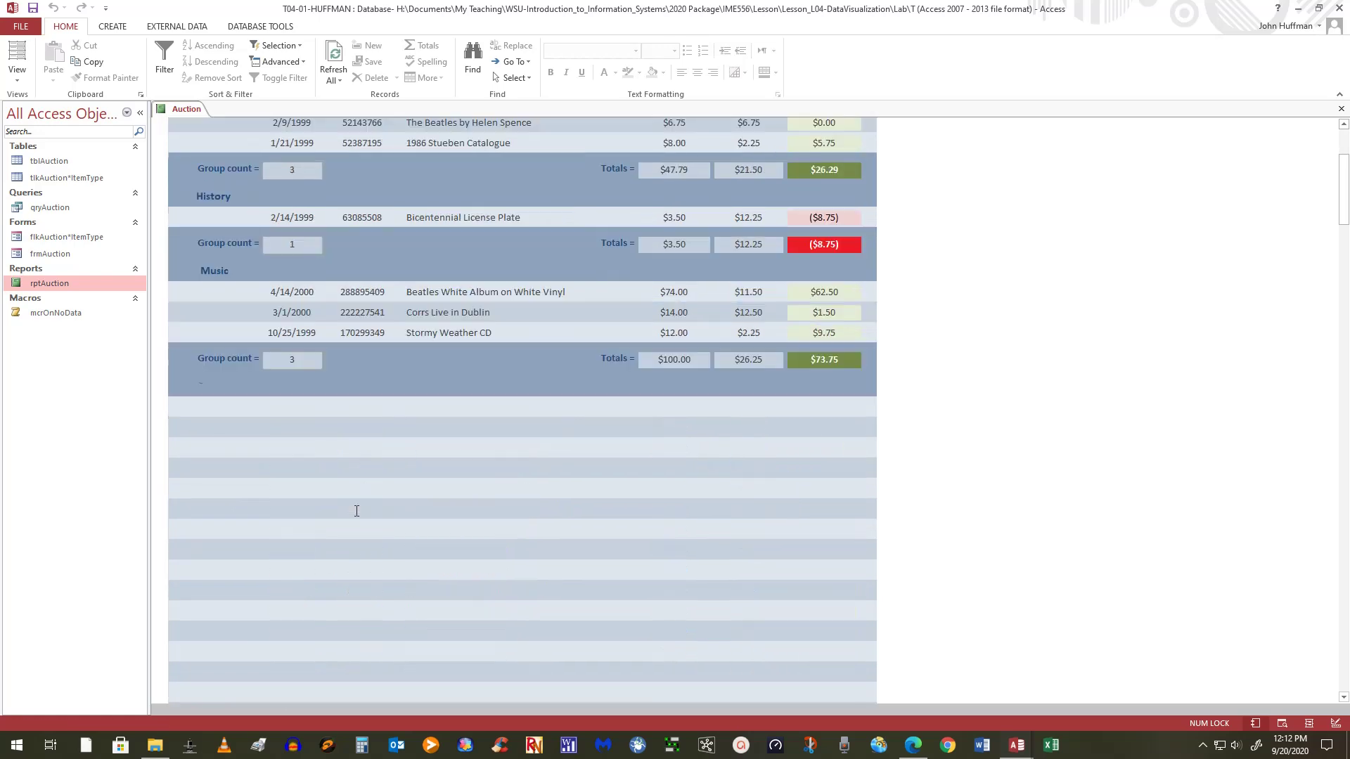
scroll(356, 511, up, 1)
scroll(356, 511, down, 2)
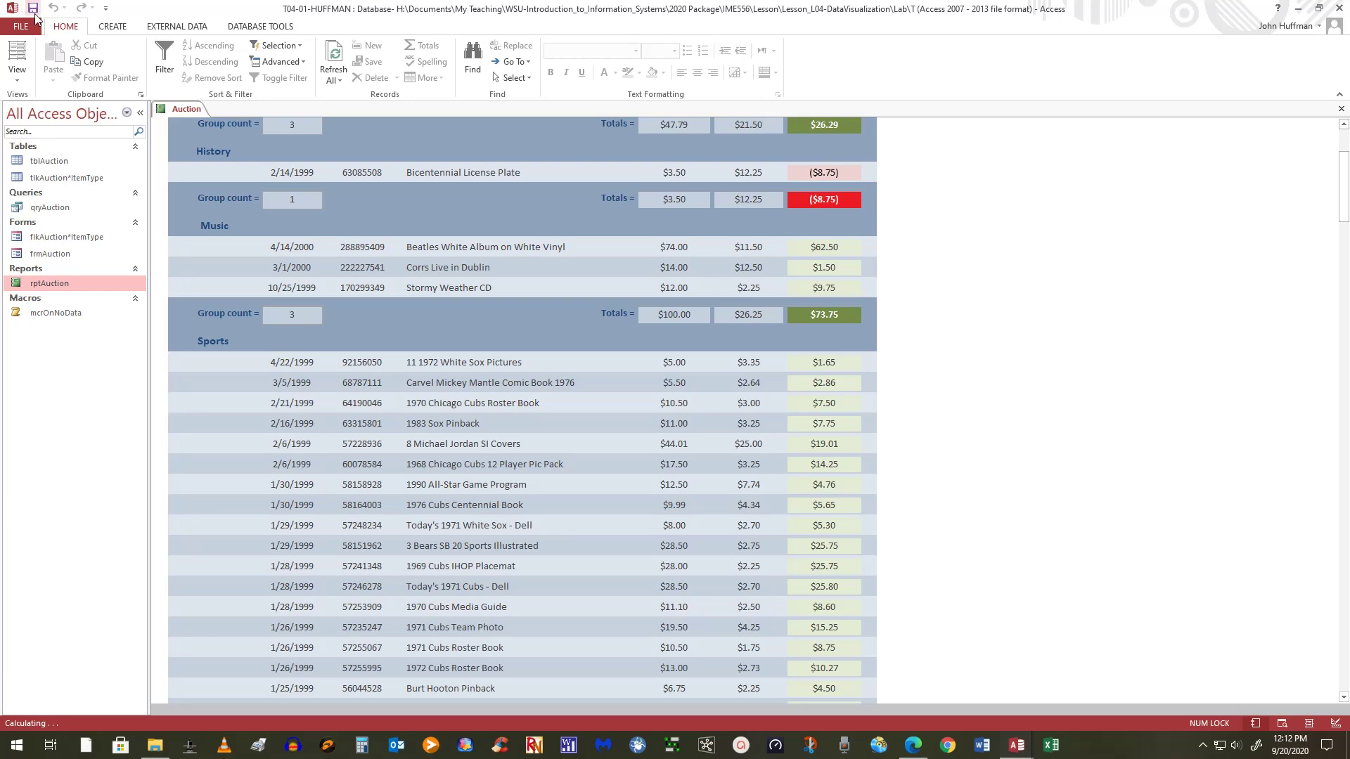
Step: Show the Auction report in Print Preview and page forward through it to page 15
click(15, 72)
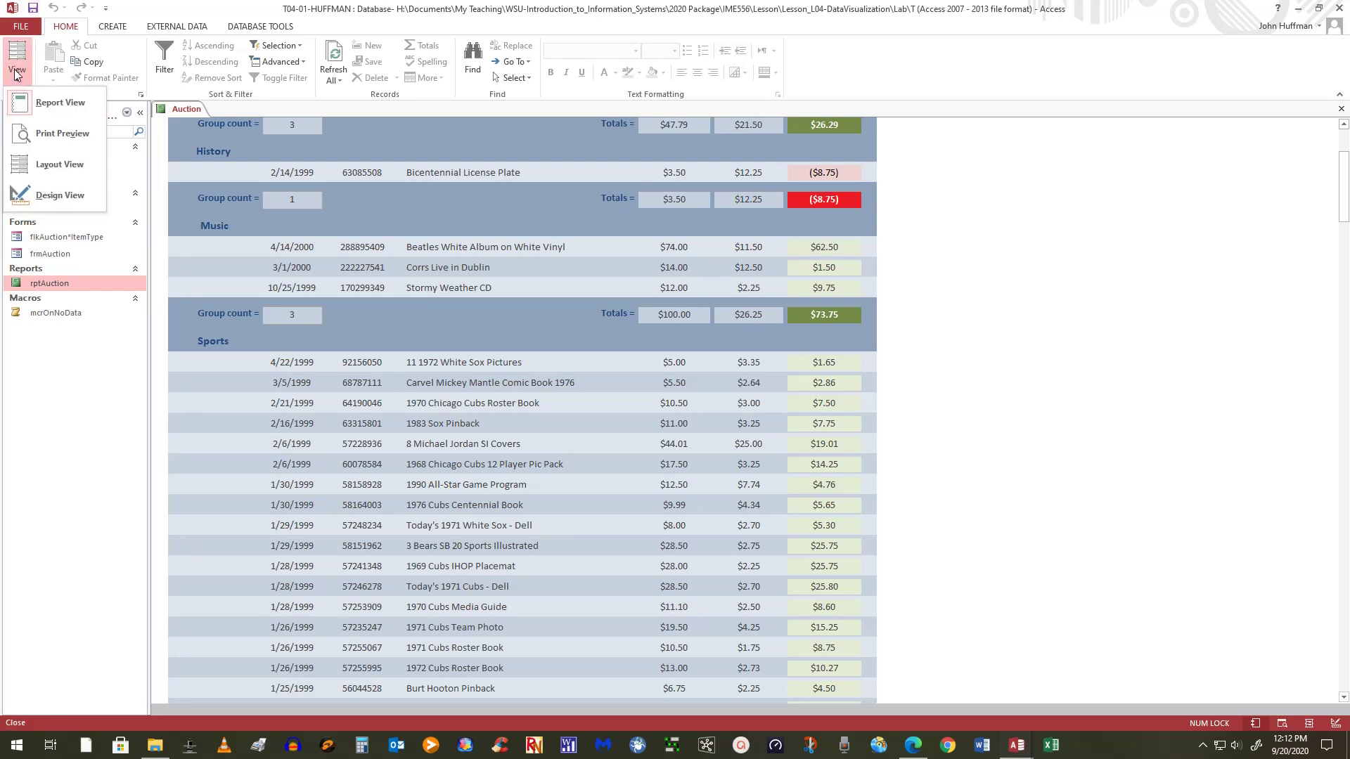
click(63, 145)
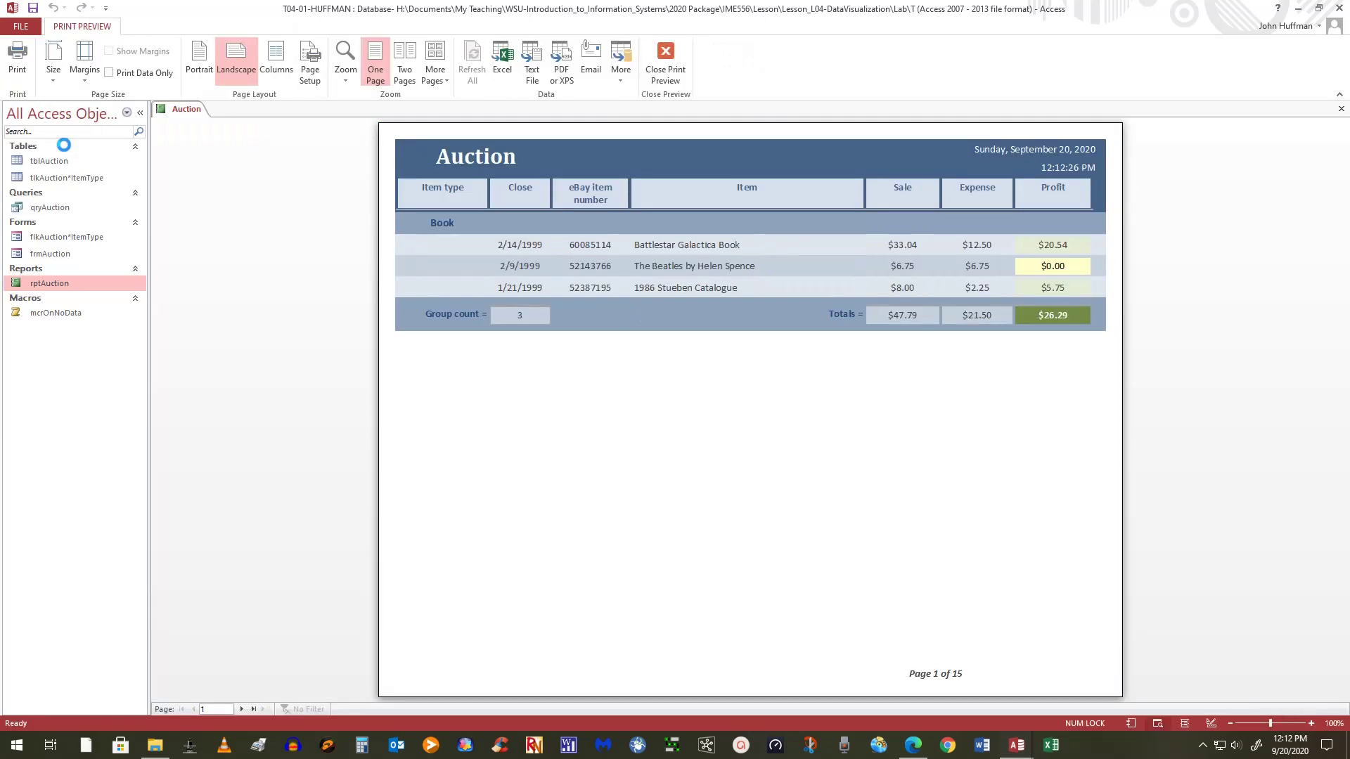
click(241, 709)
click(241, 709)
click(241, 709)
click(241, 709)
click(241, 708)
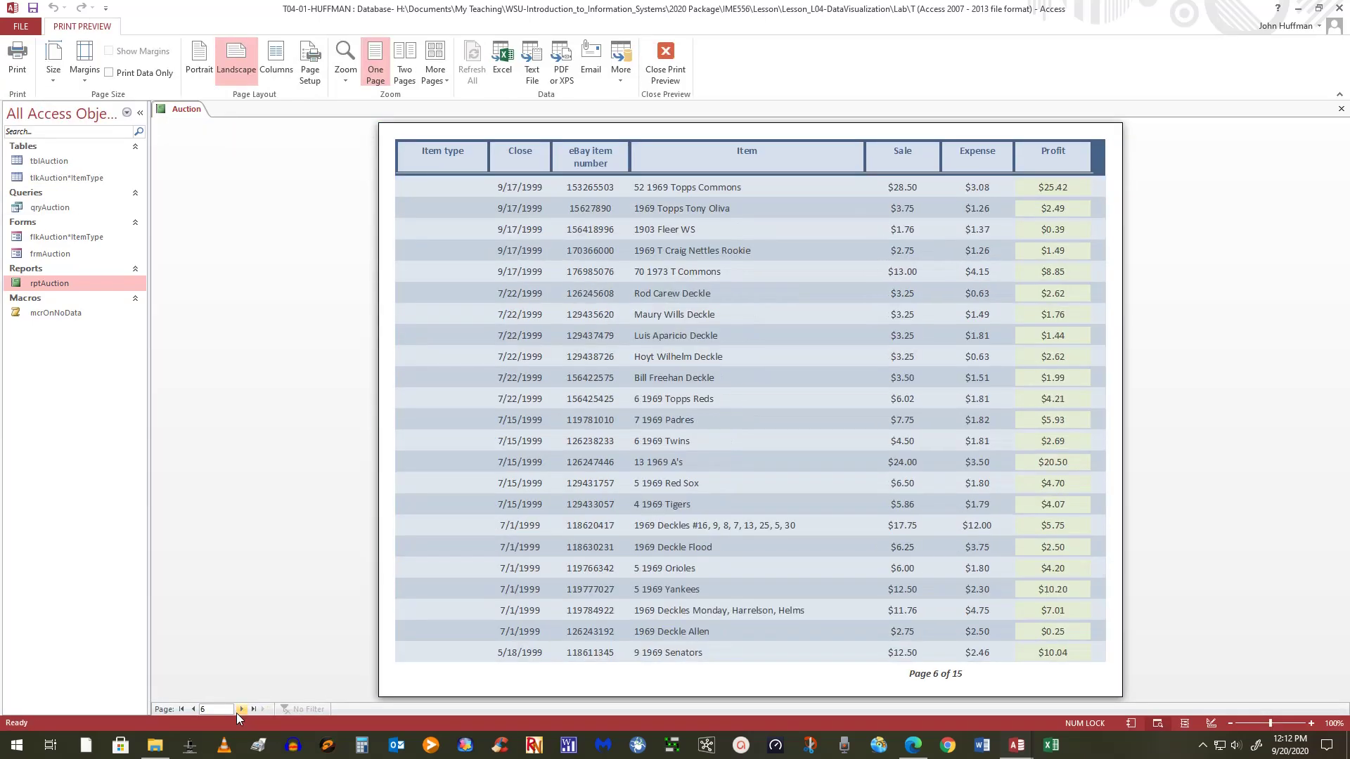
click(241, 708)
click(241, 709)
click(237, 711)
click(237, 712)
click(237, 711)
click(237, 711)
click(237, 711)
click(237, 711)
click(237, 711)
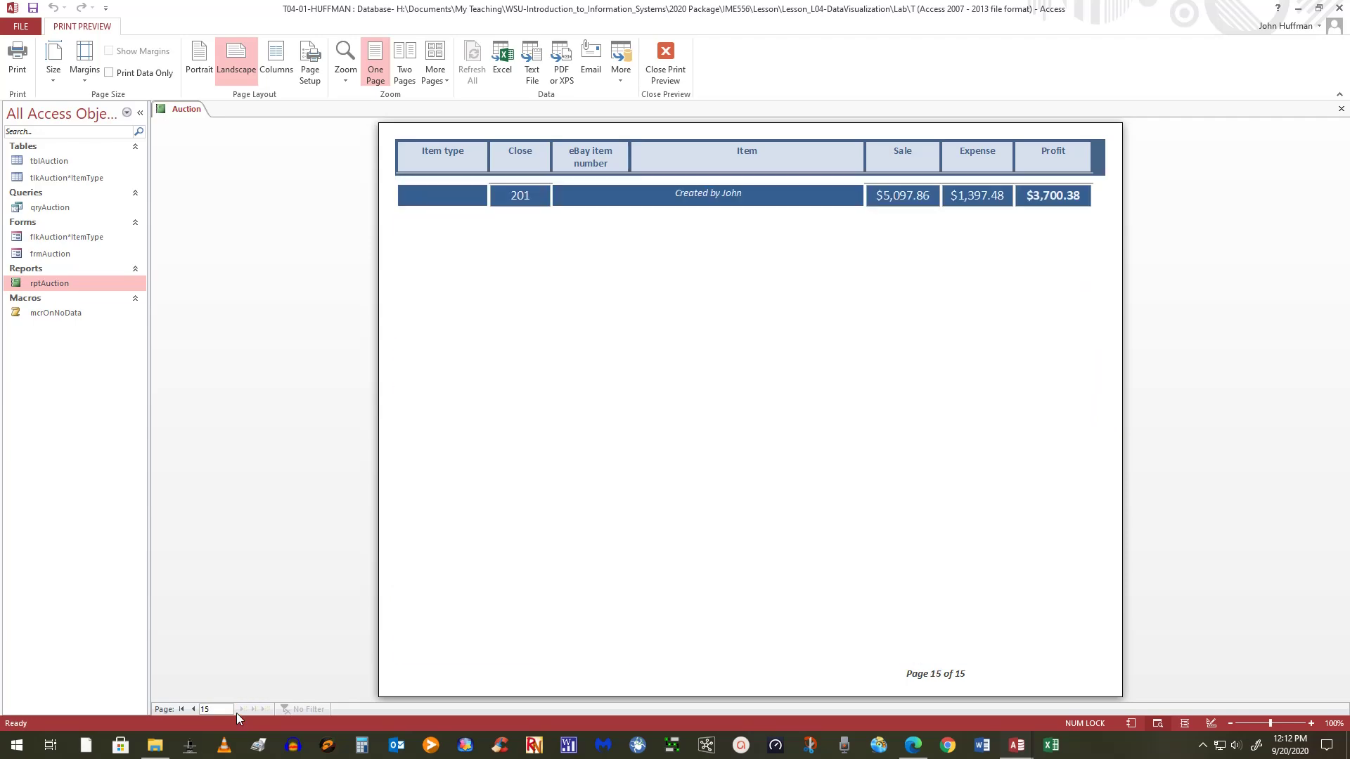
Step: Page back through the preview to page 3, close Print Preview and review the group shading in Report View
click(194, 709)
click(194, 709)
click(194, 708)
click(194, 709)
click(194, 709)
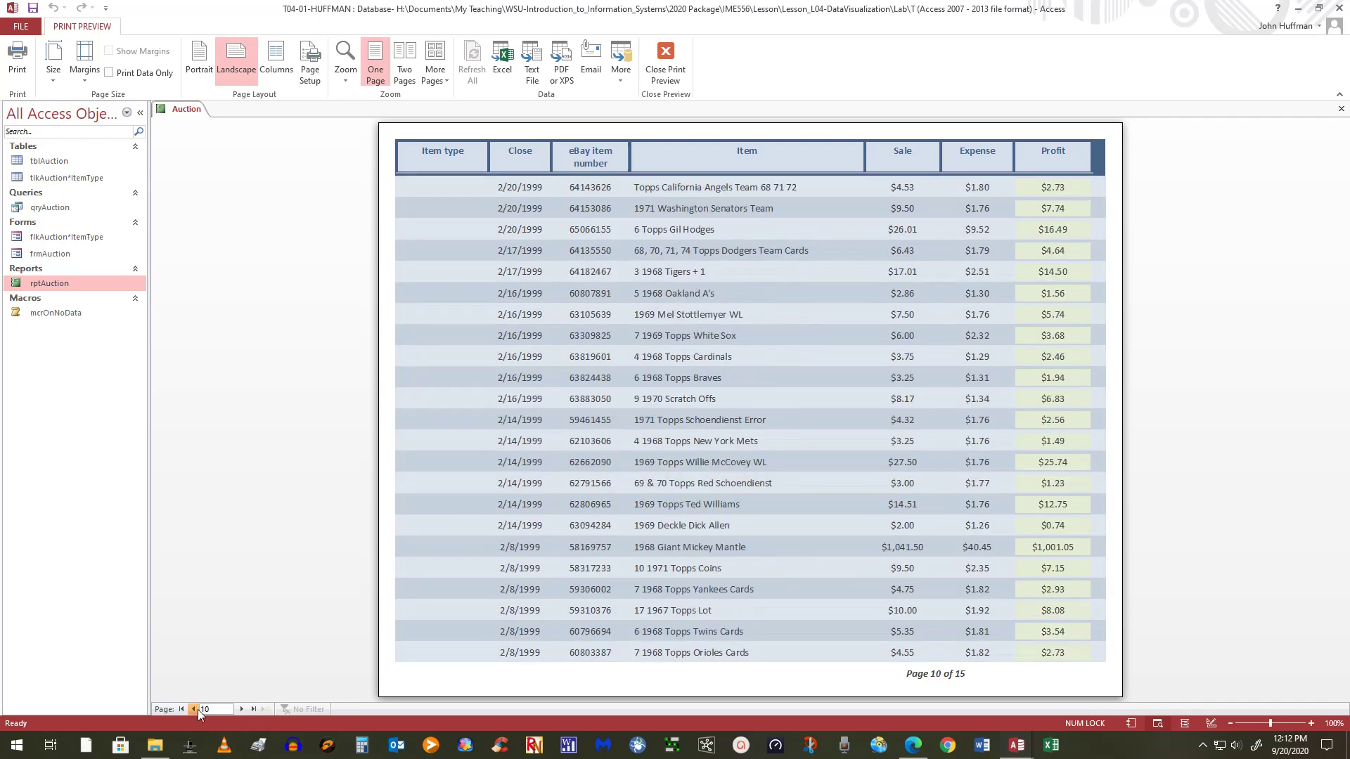
click(194, 709)
click(194, 709)
click(194, 709)
click(194, 709)
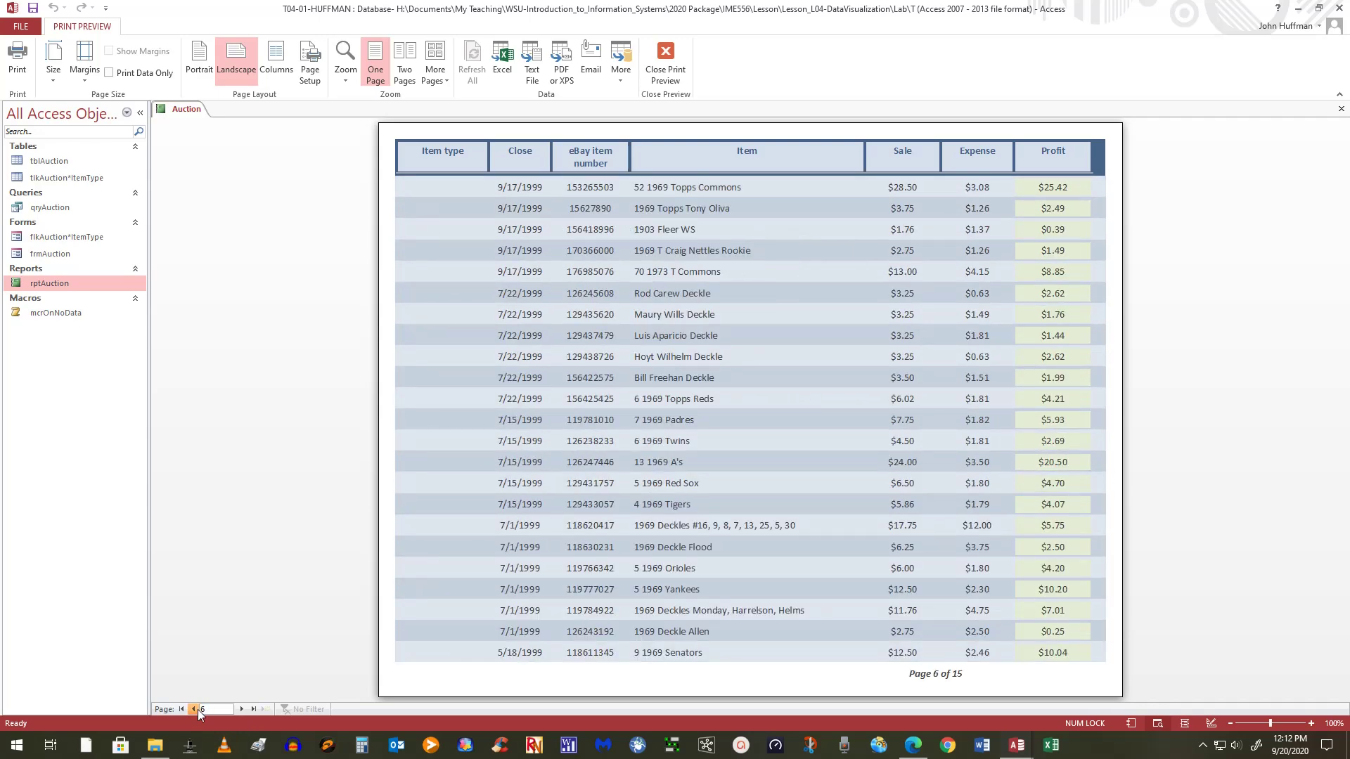
click(194, 709)
click(194, 709)
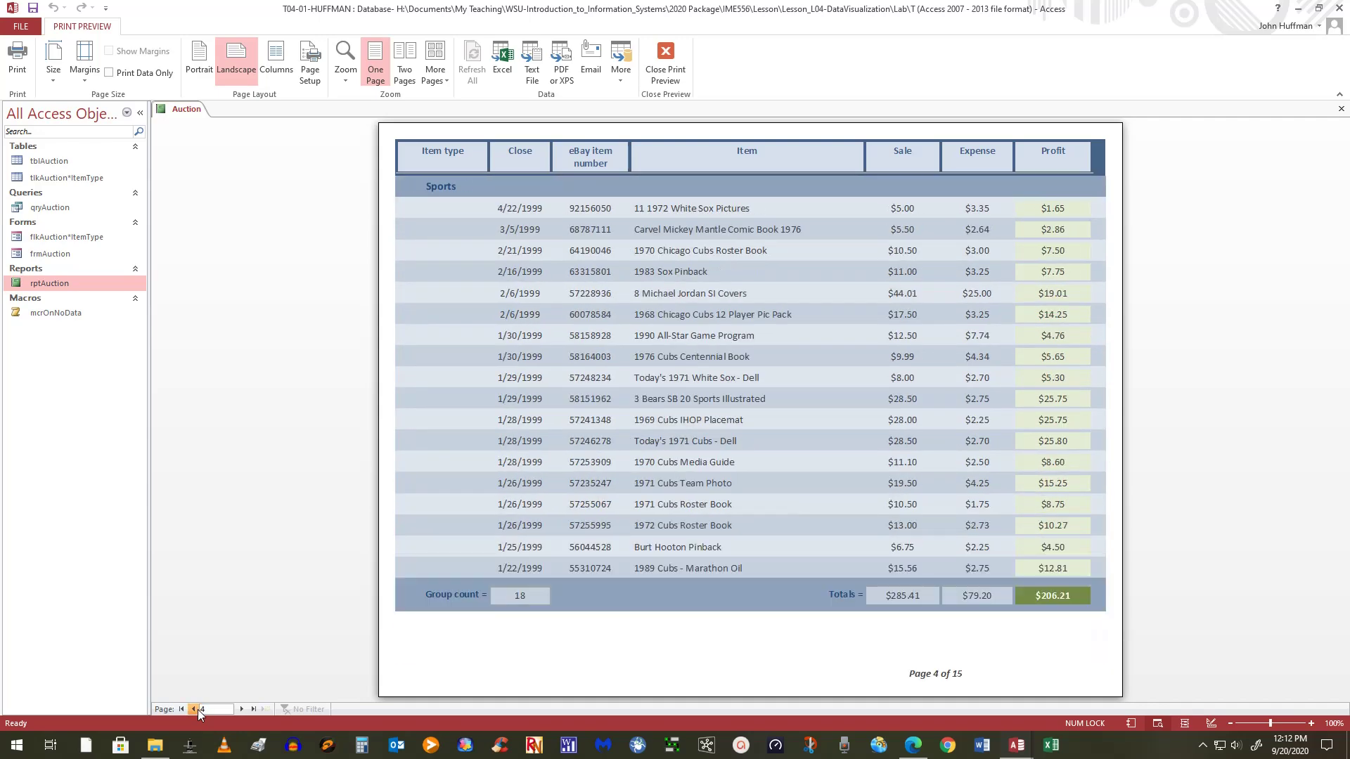
click(194, 709)
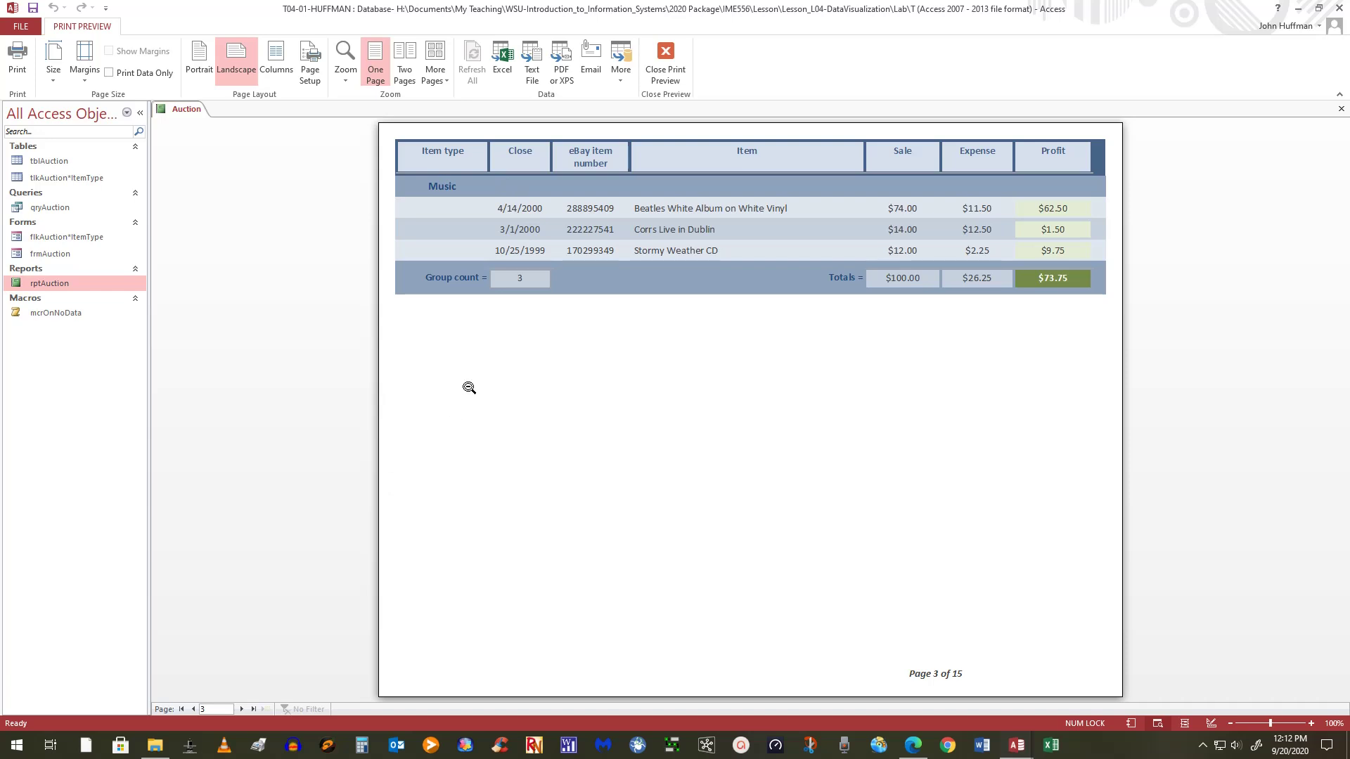
click(681, 49)
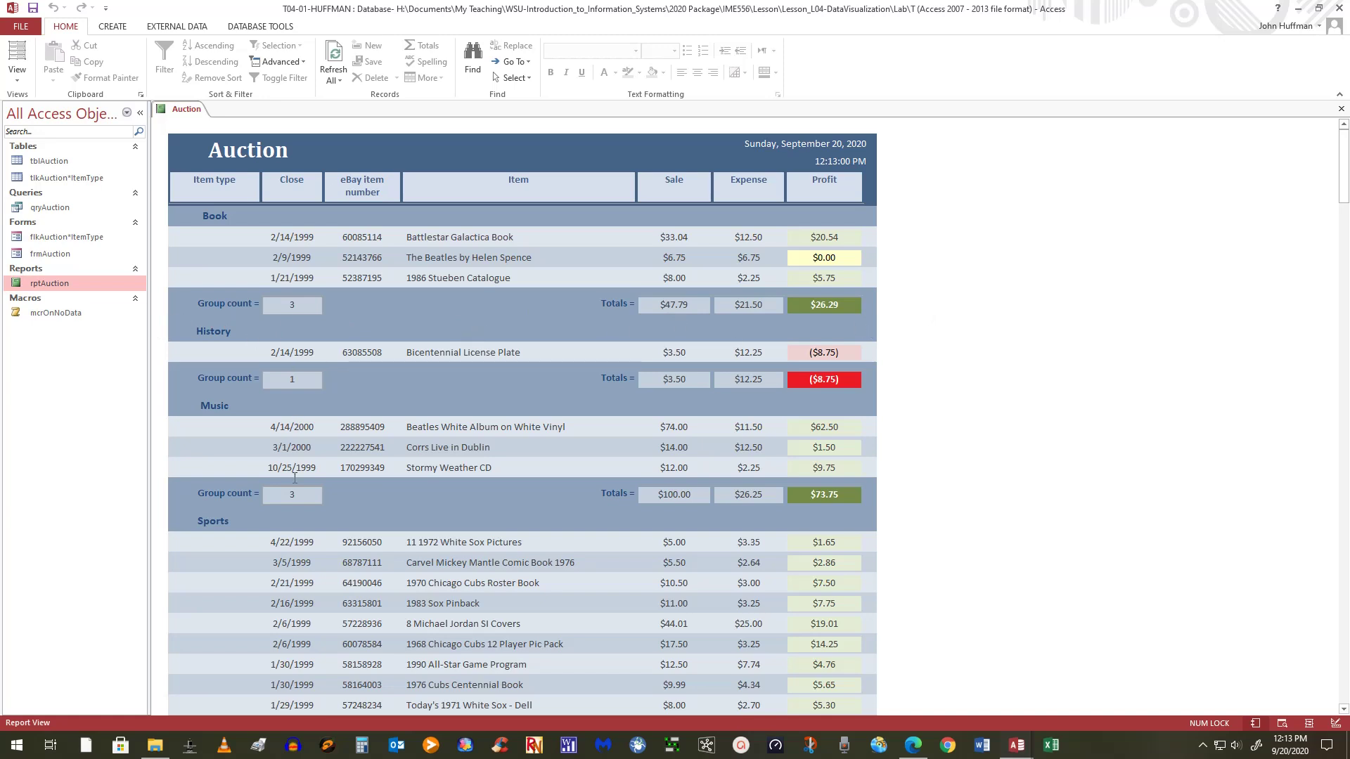
scroll(292, 584, down, 5)
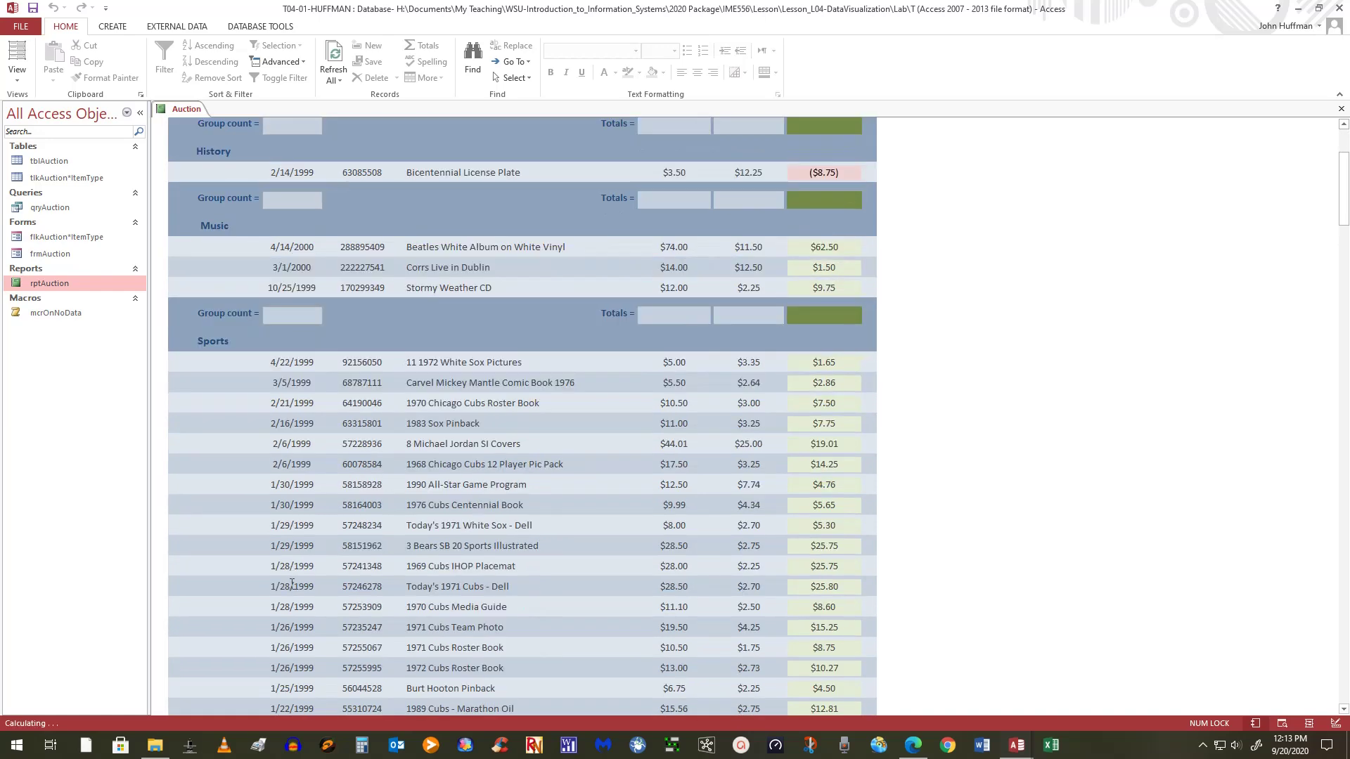
scroll(291, 584, up, 5)
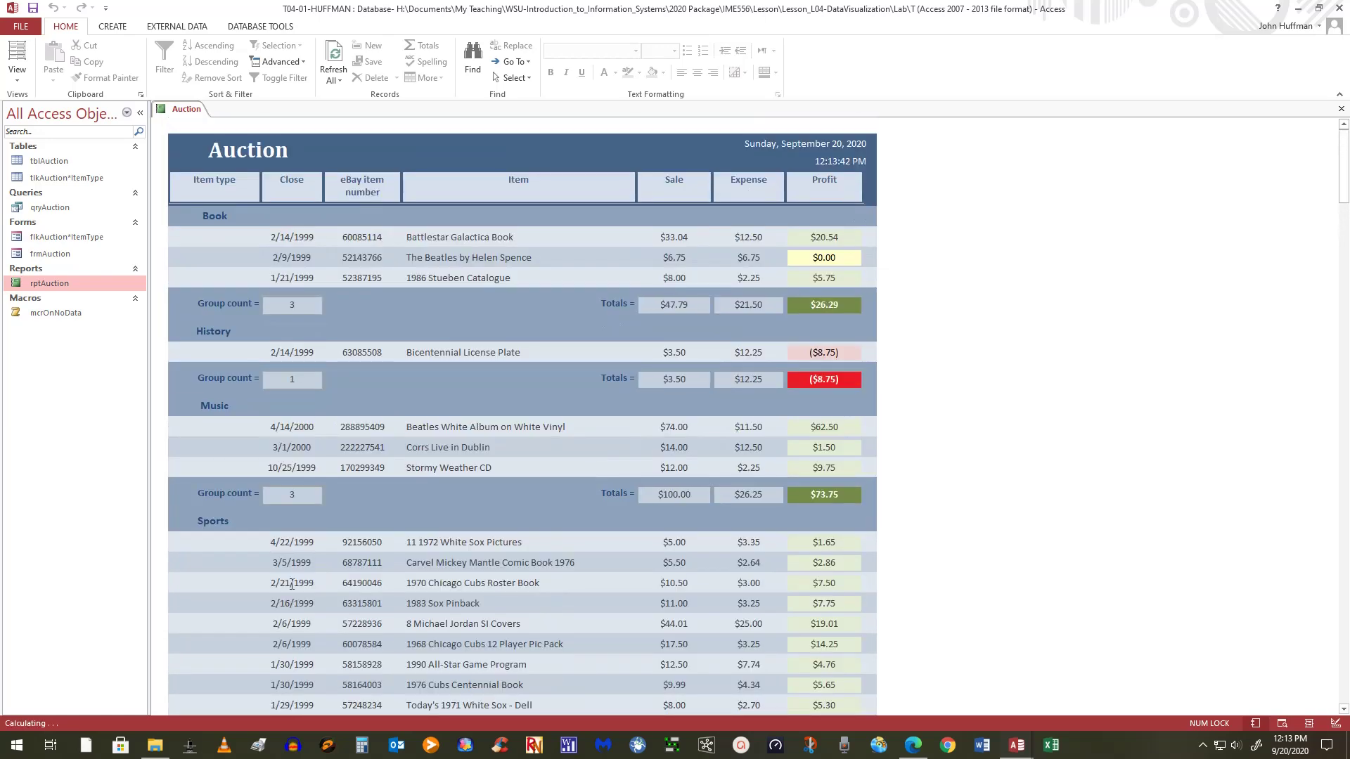
Step: In Design View, make the item type group footer slightly taller and draw a full-width horizontal line below its totals
click(17, 74)
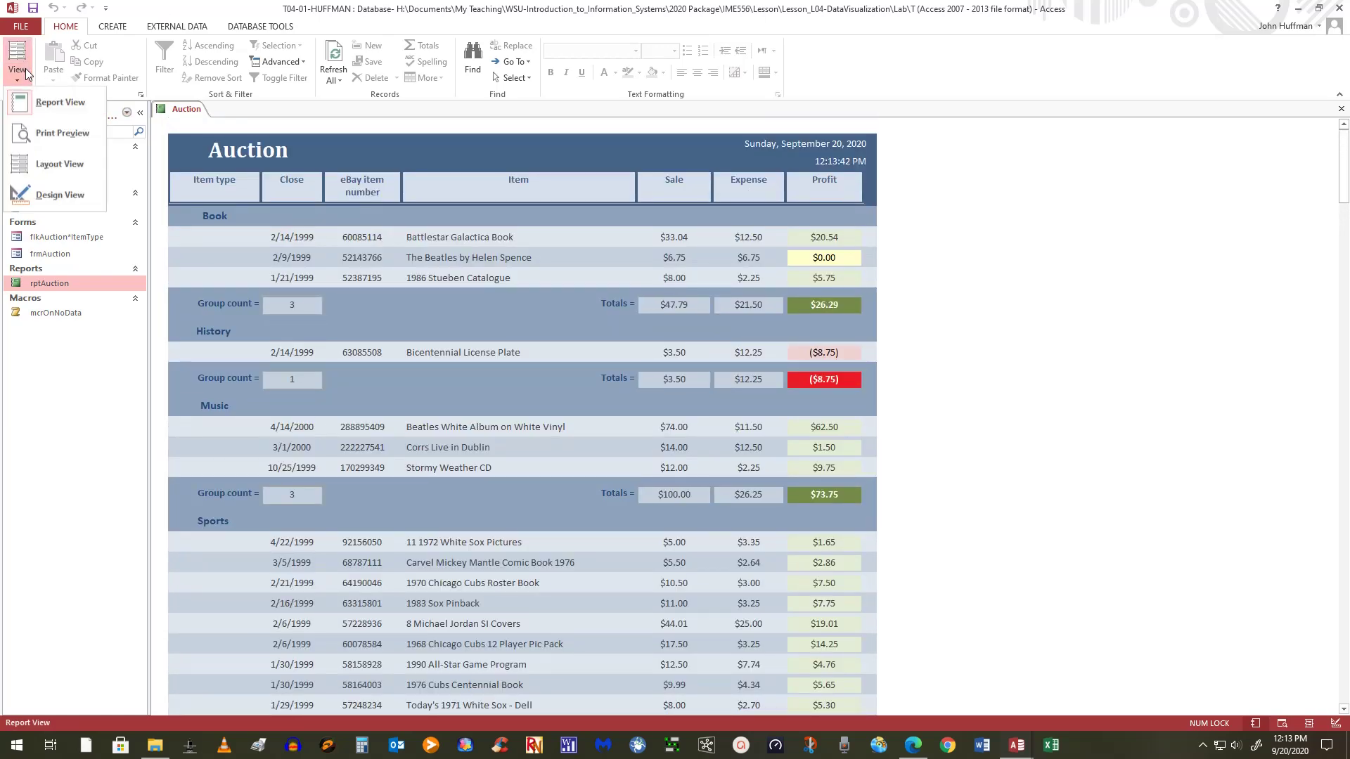
click(52, 201)
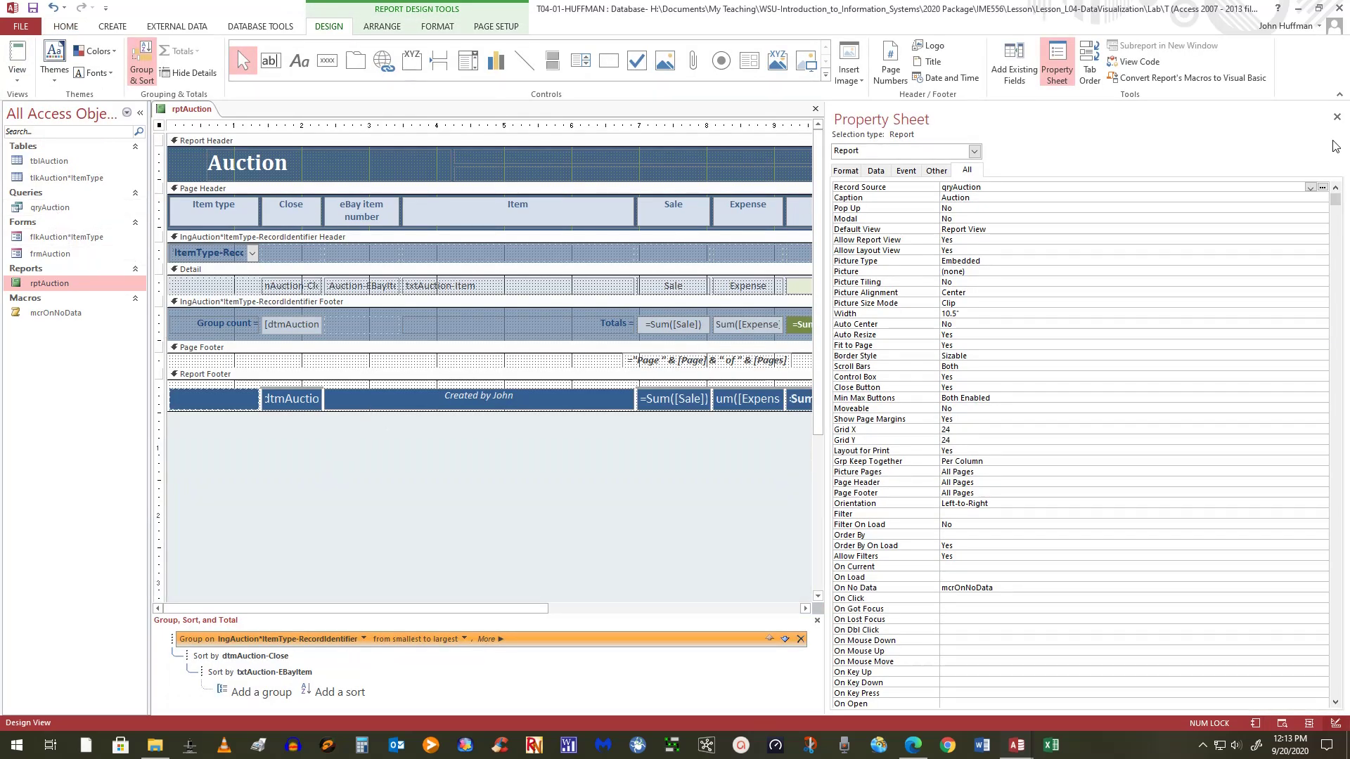
click(1336, 117)
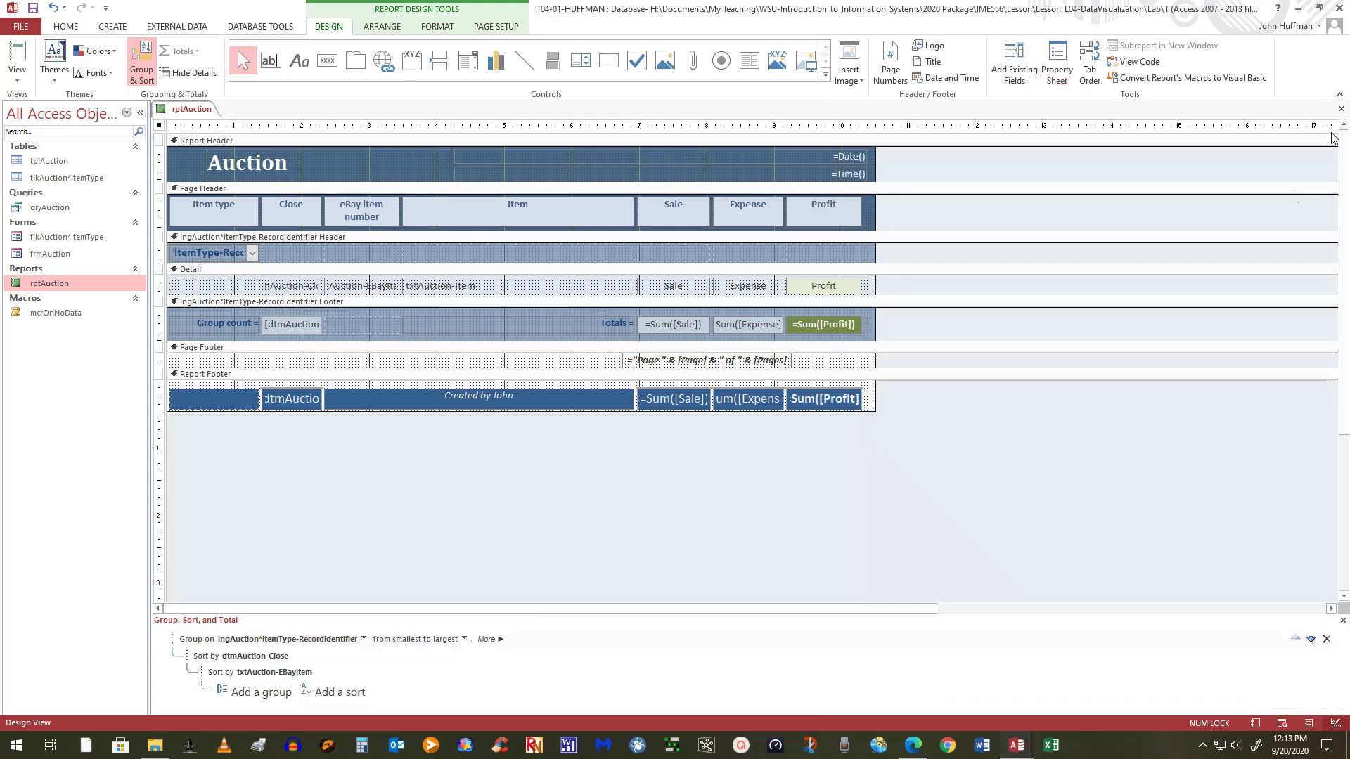
click(417, 341)
drag(423, 345, 423, 350)
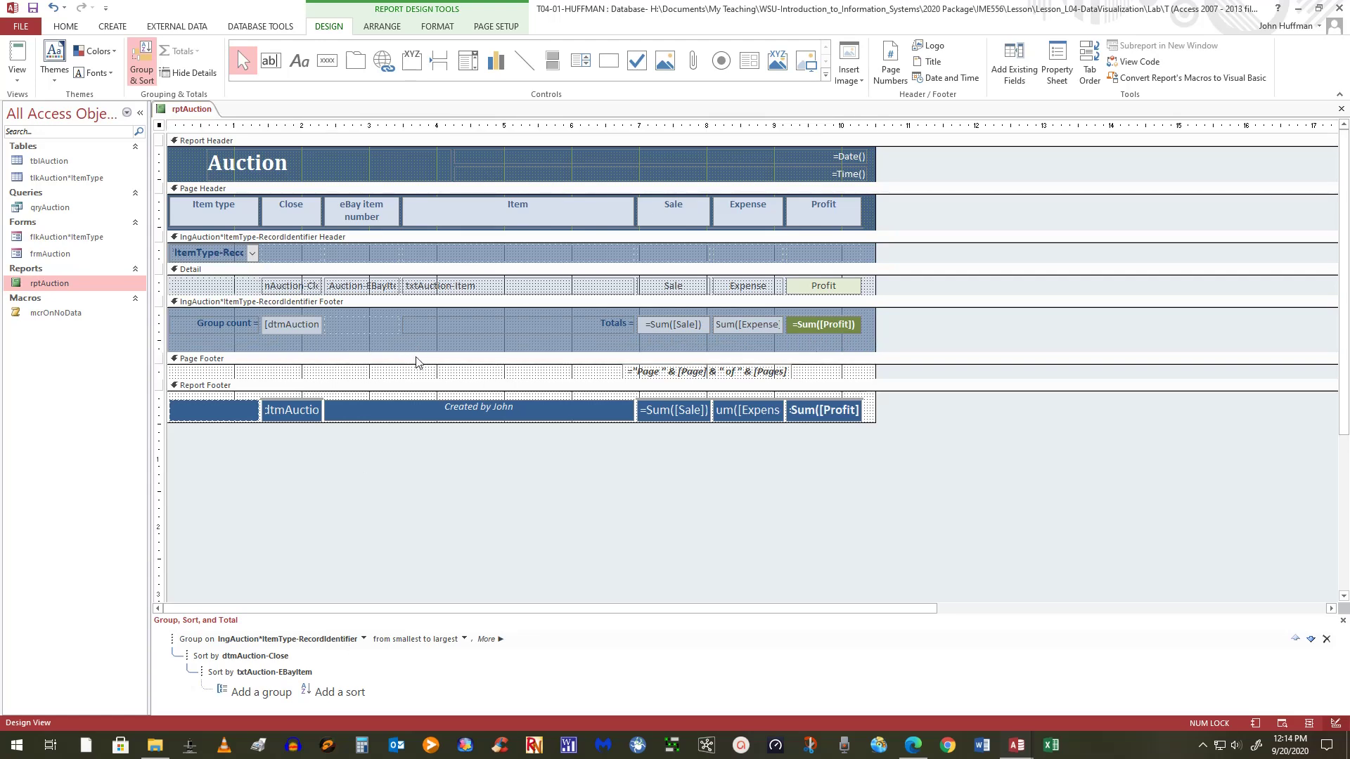
click(415, 353)
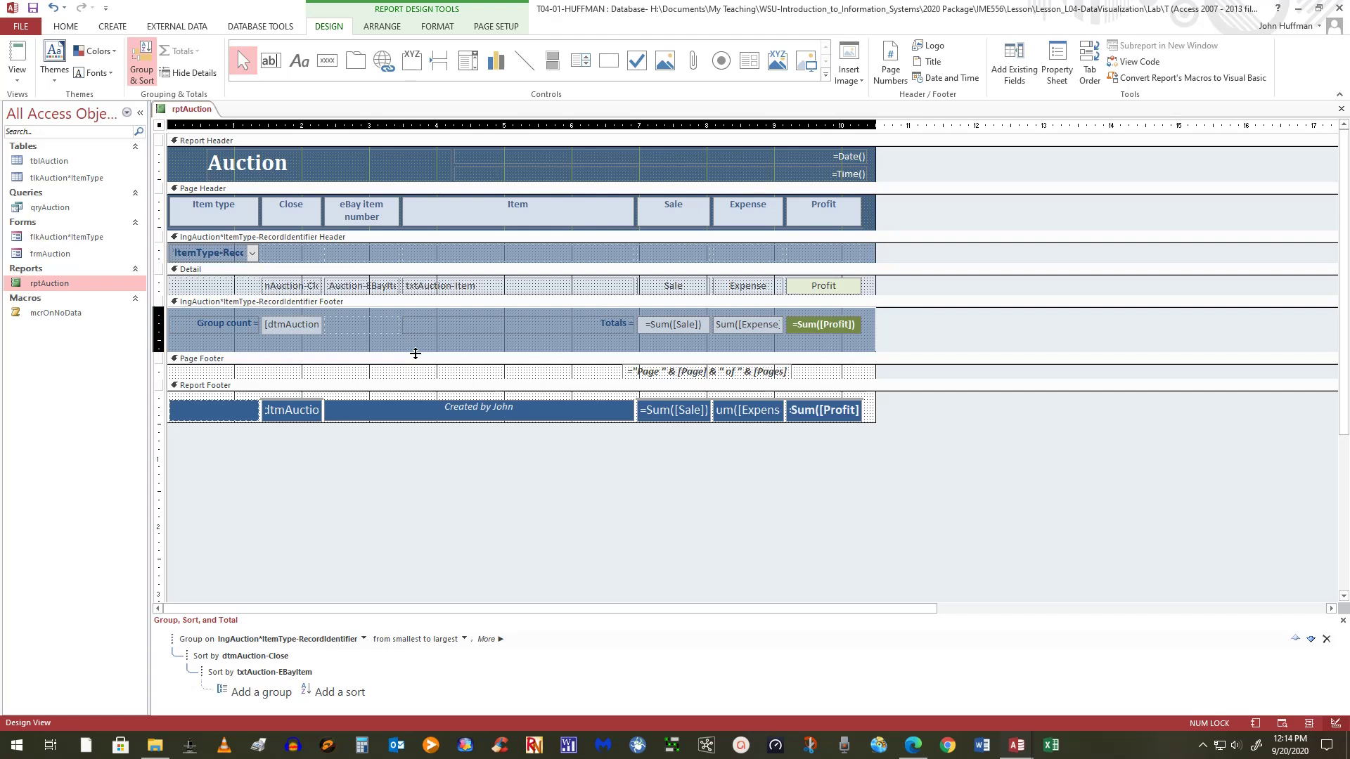
drag(415, 353, 415, 350)
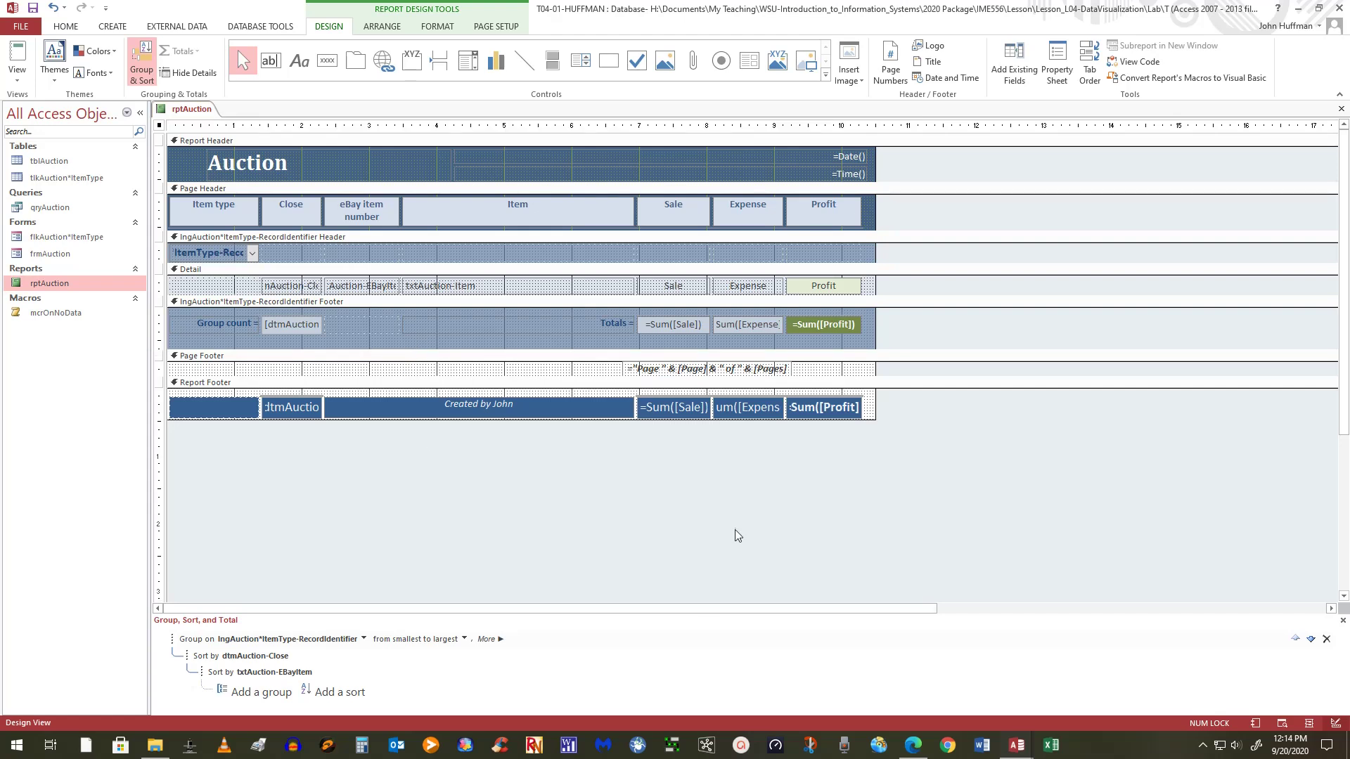
click(526, 73)
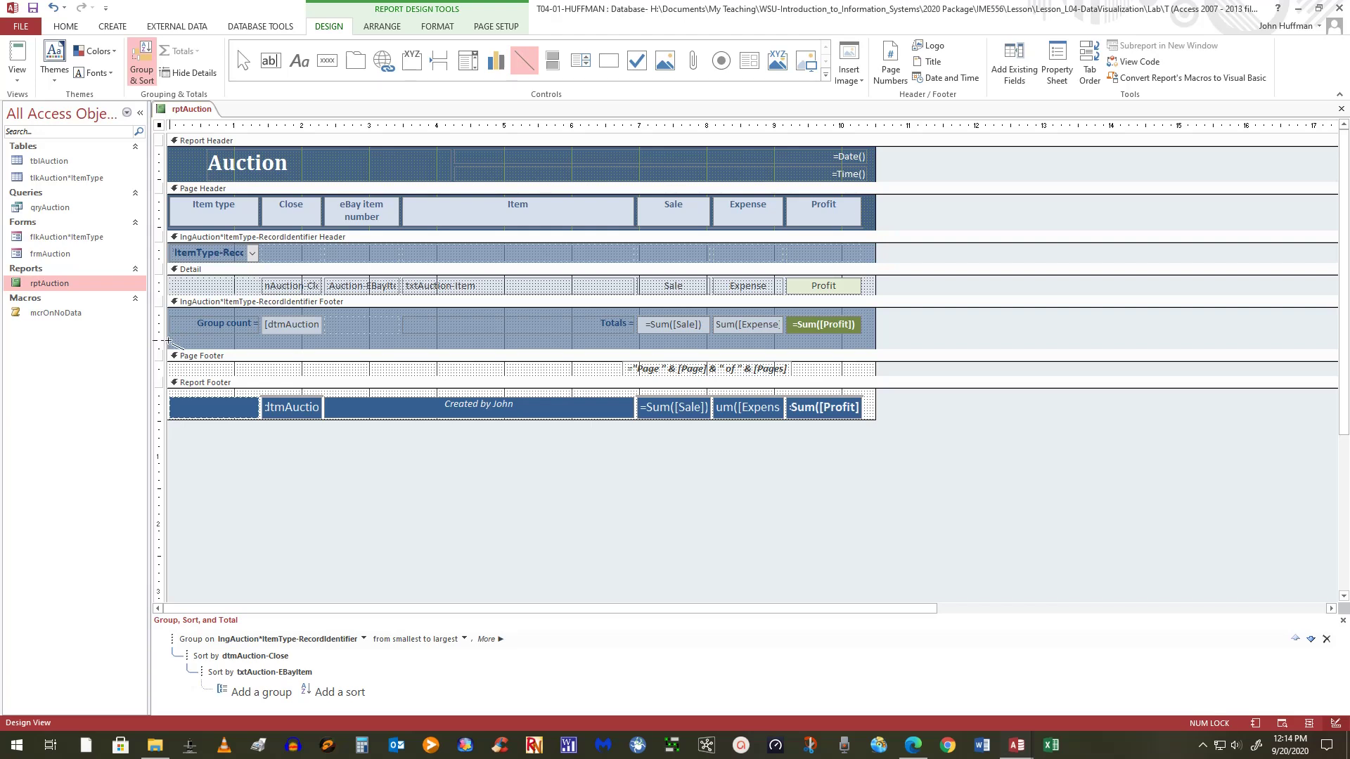
drag(169, 341, 876, 341)
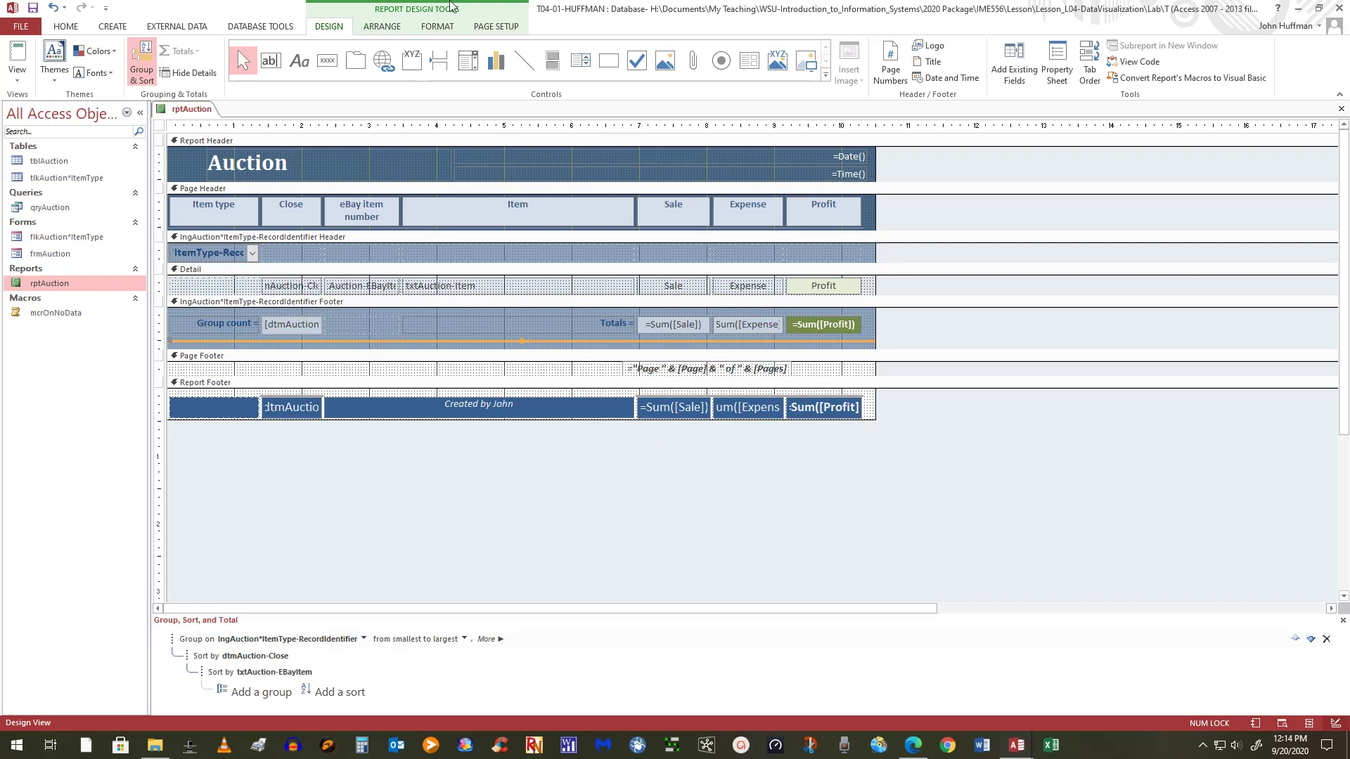
Step: Give the group footer line a dark blue outline and a heavy line thickness, and shrink the footer to end just below it
click(435, 29)
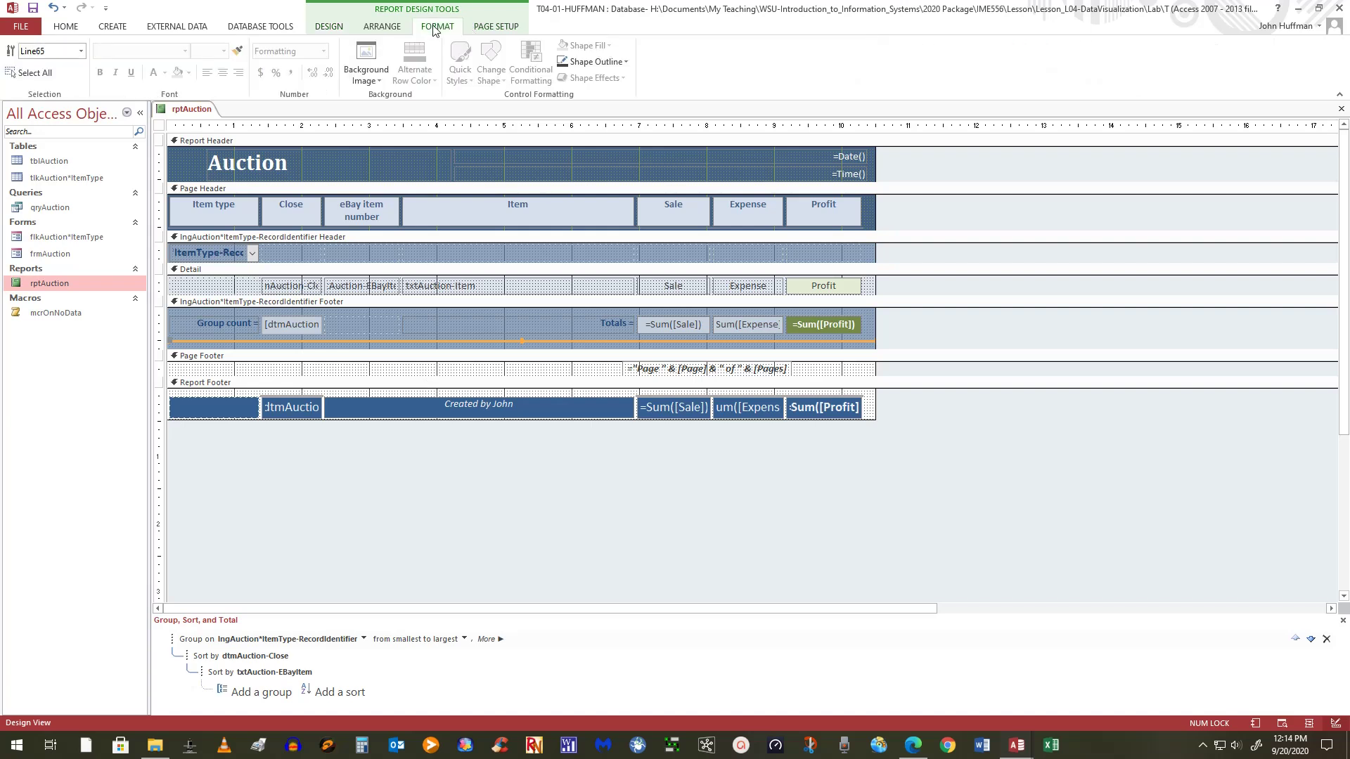
click(624, 63)
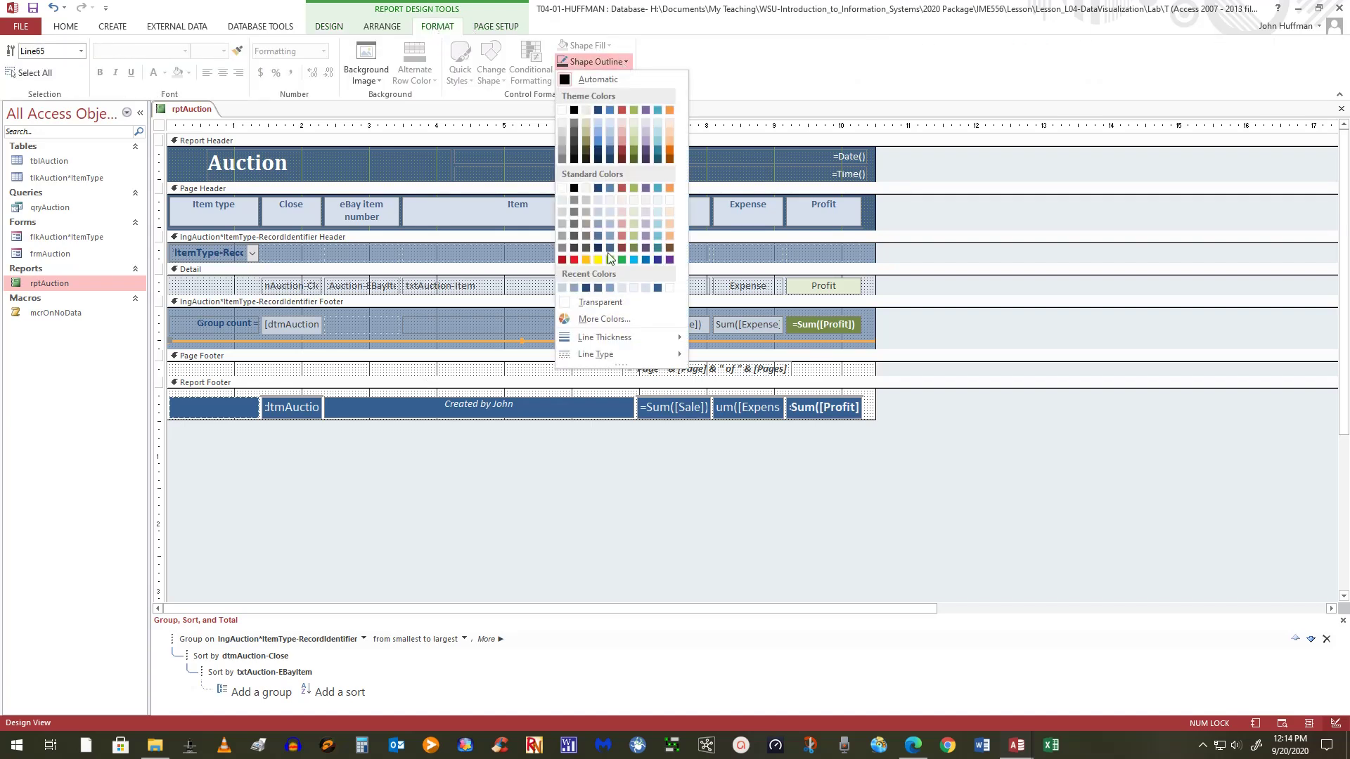
click(598, 189)
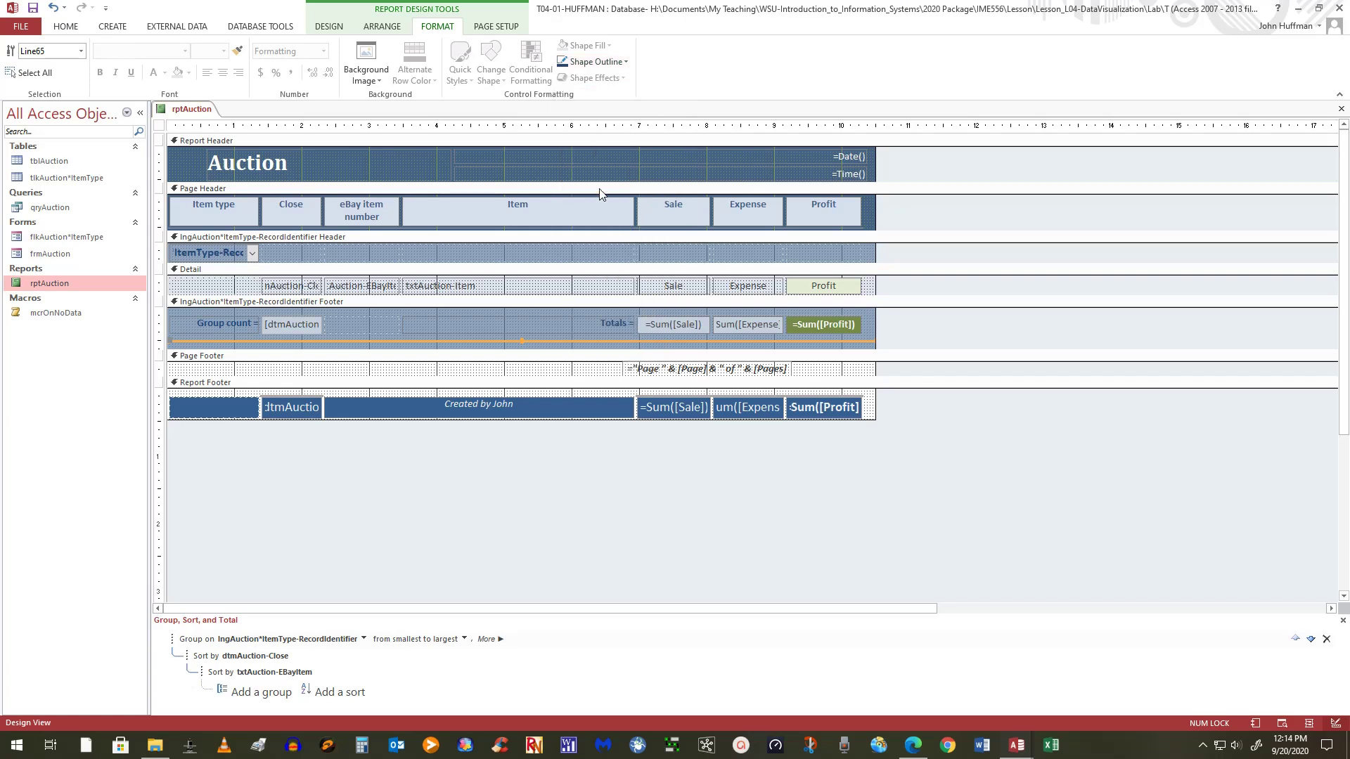
click(625, 63)
mouse_move(612, 339)
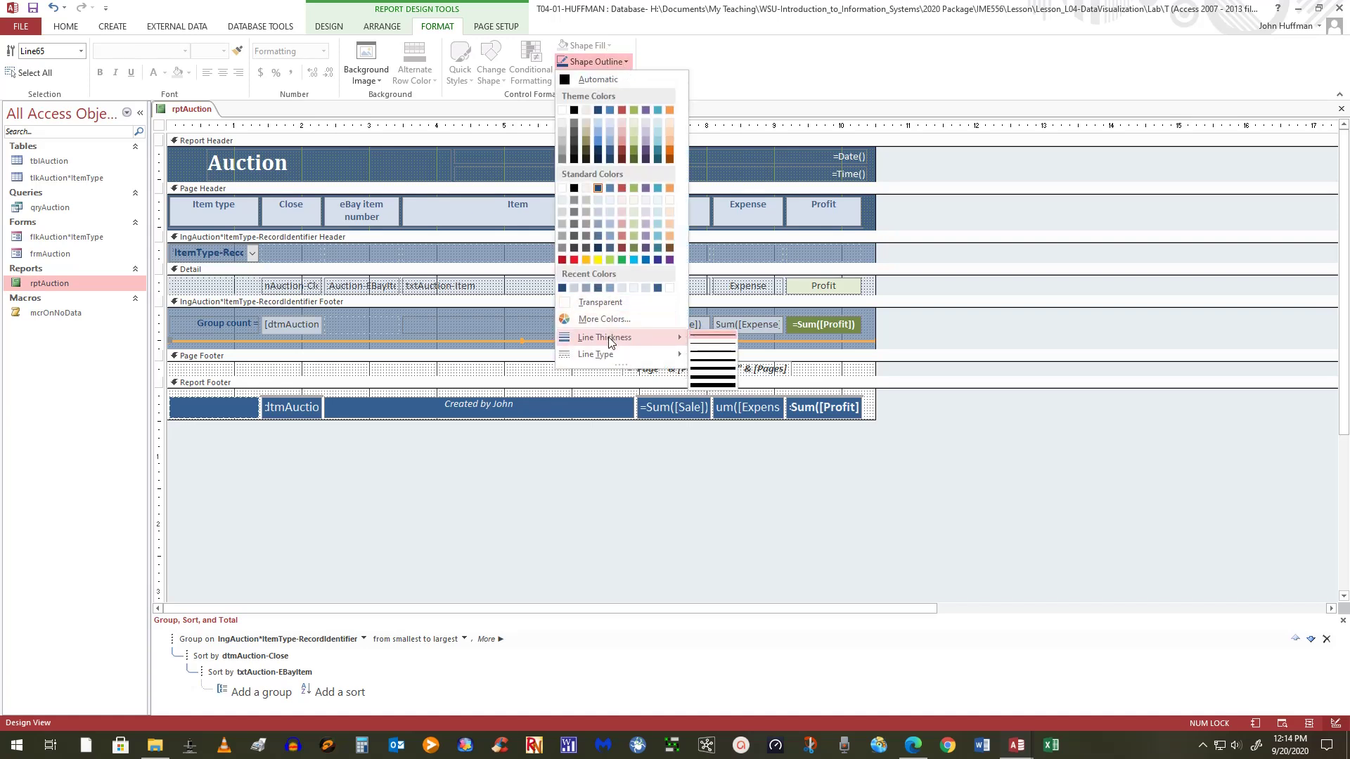
click(702, 380)
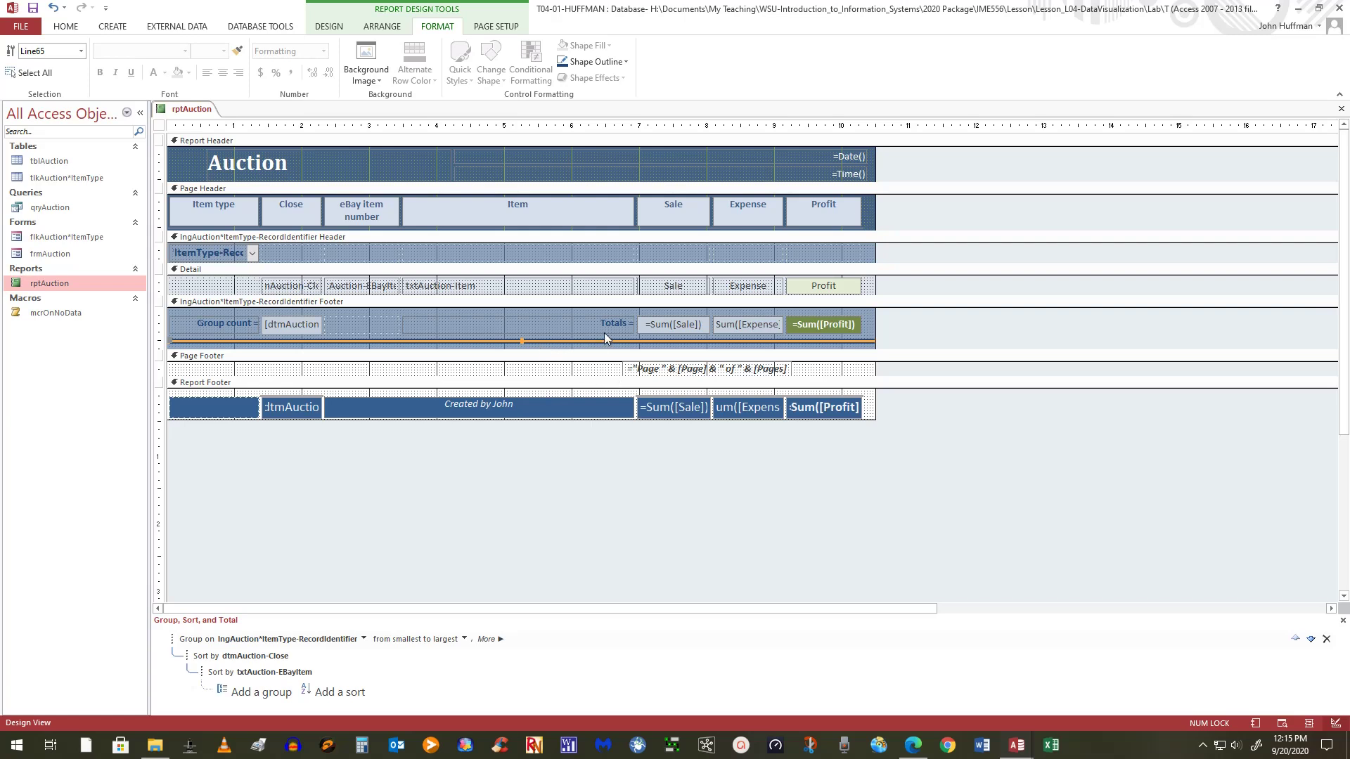
drag(570, 351, 570, 342)
click(760, 515)
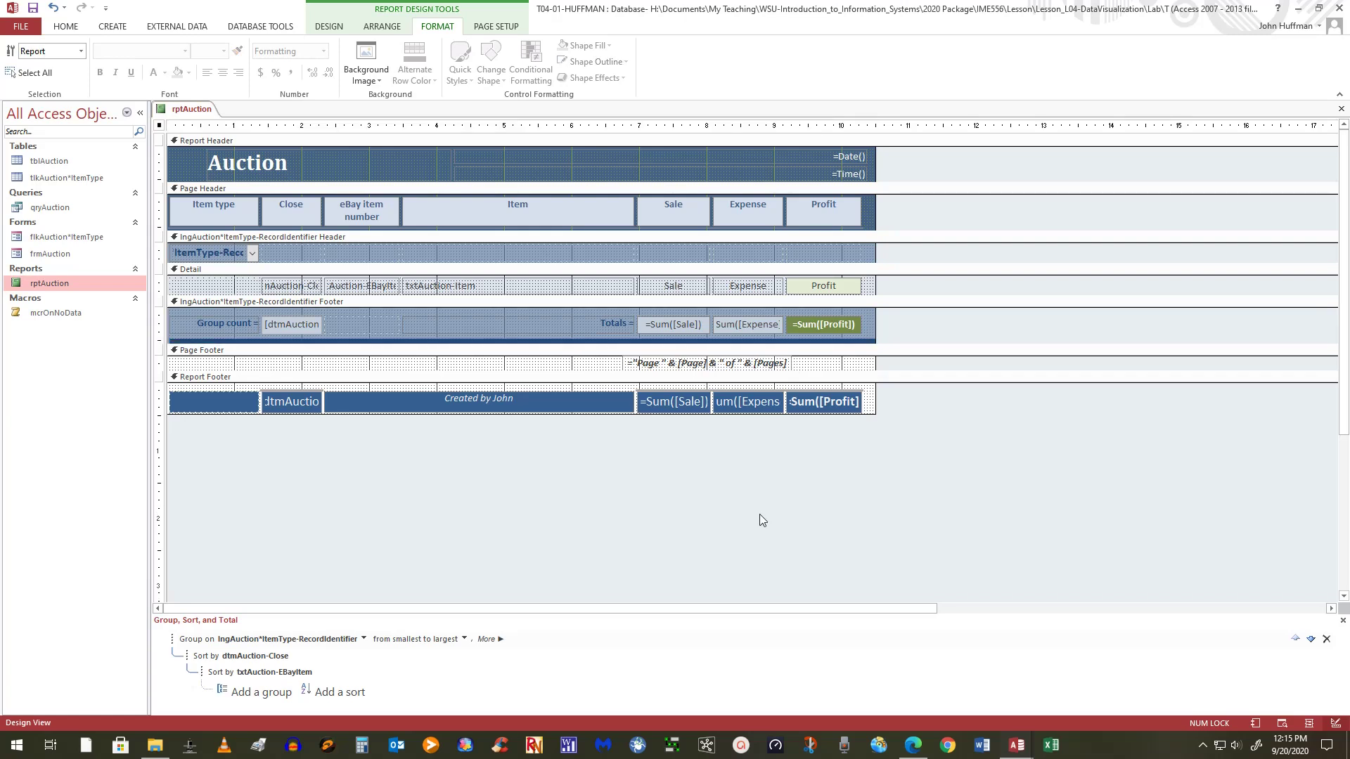
Step: Save the Auction report and review the divider lines between the item type groups in Report View
click(32, 8)
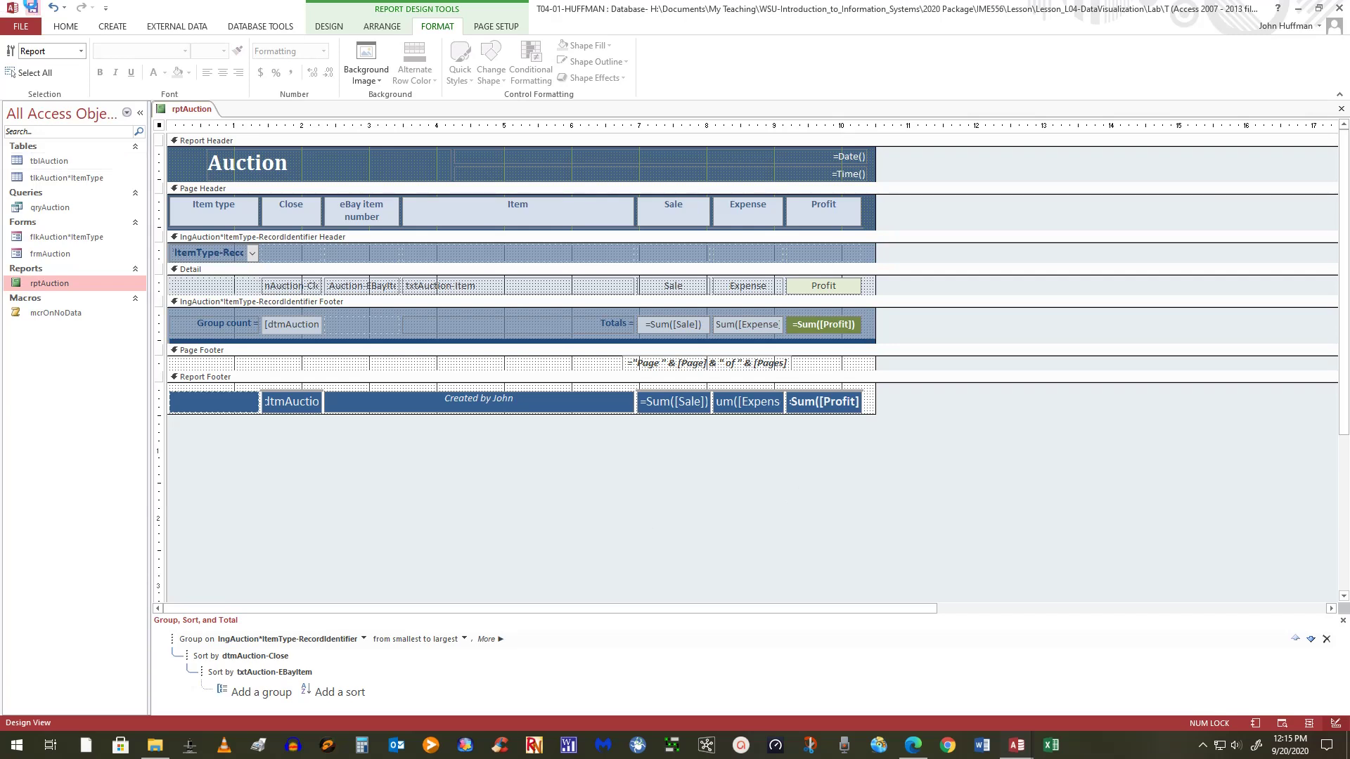
click(64, 29)
click(19, 56)
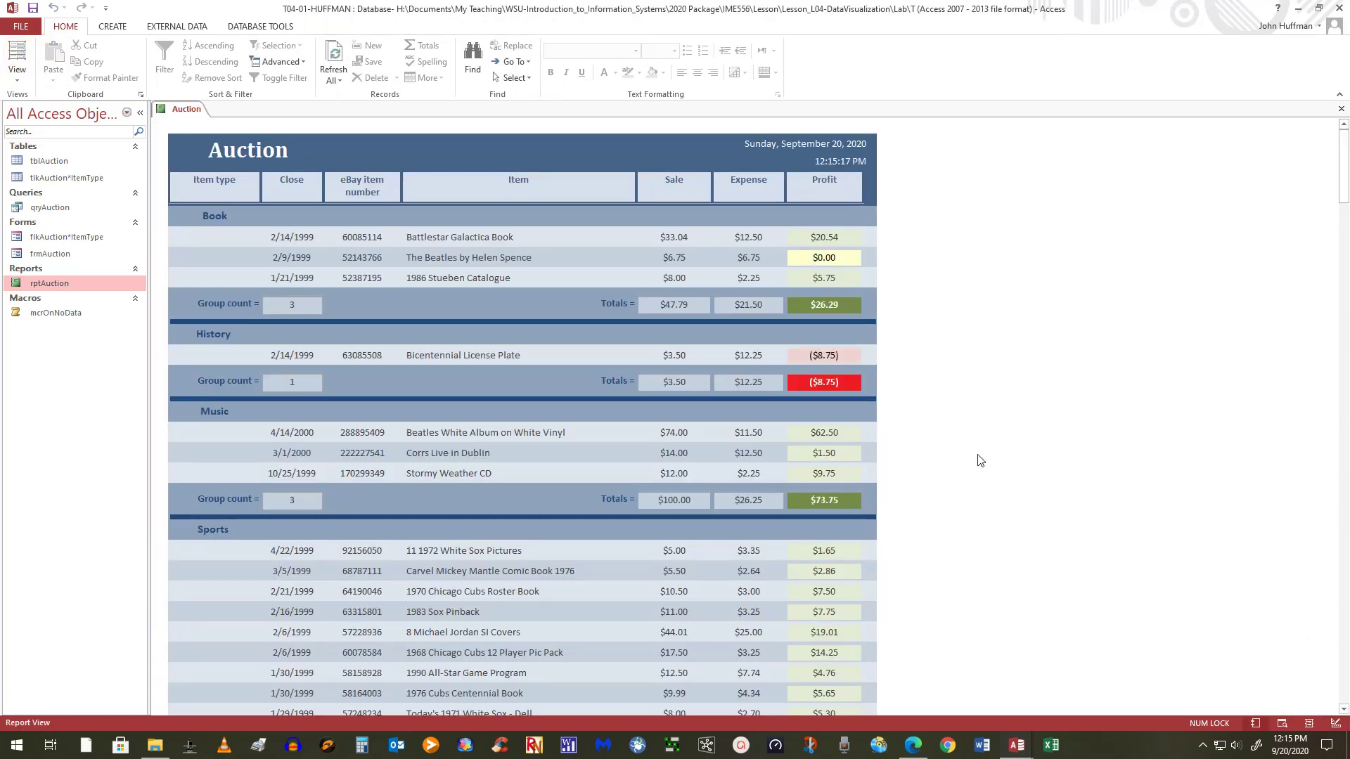
scroll(980, 461, down, 6)
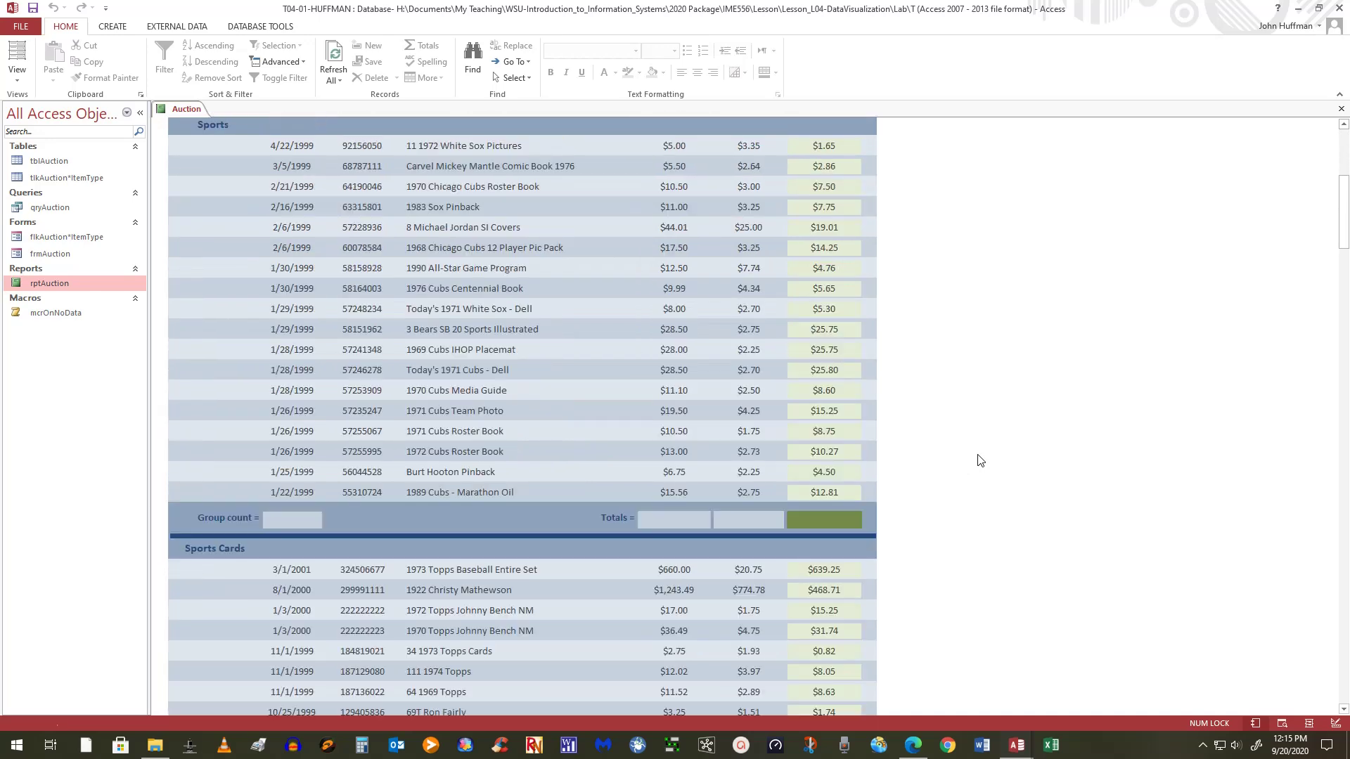
scroll(981, 461, down, 5)
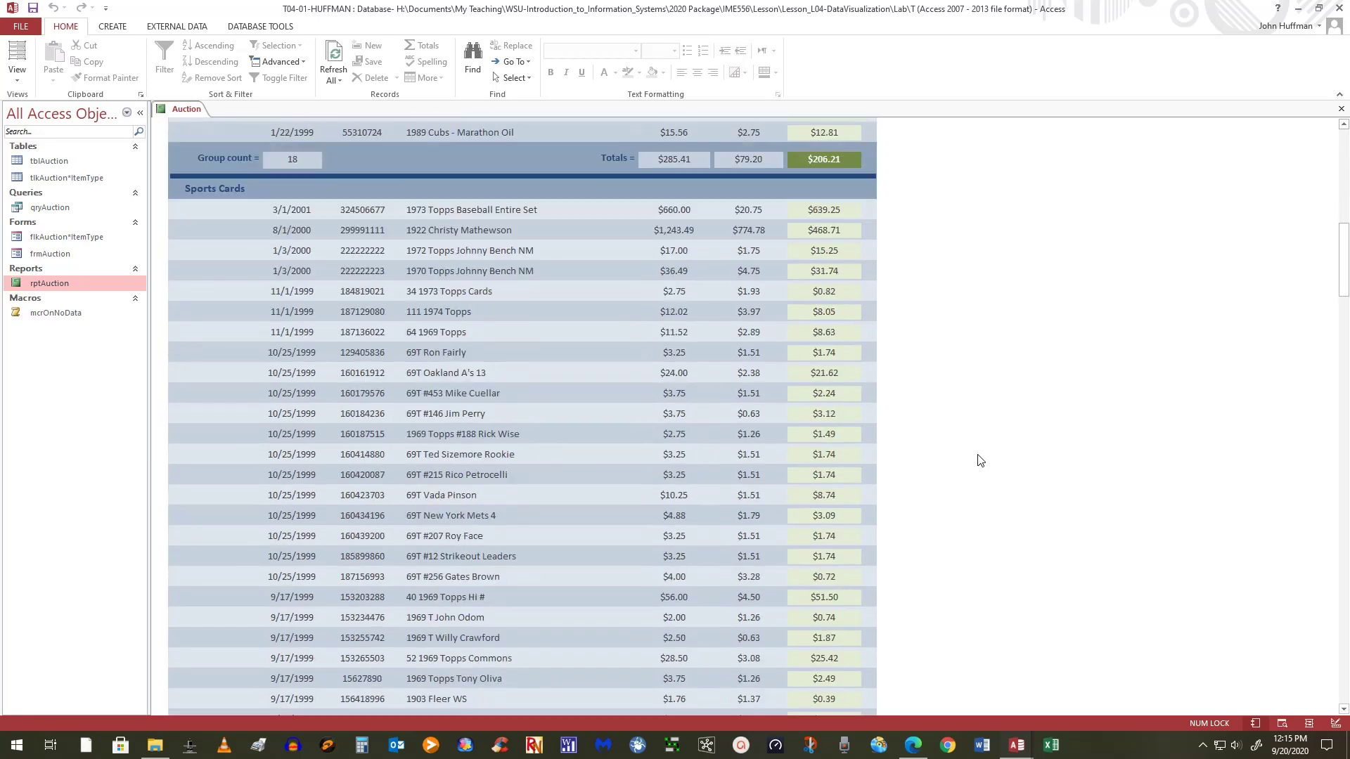
scroll(980, 461, down, 5)
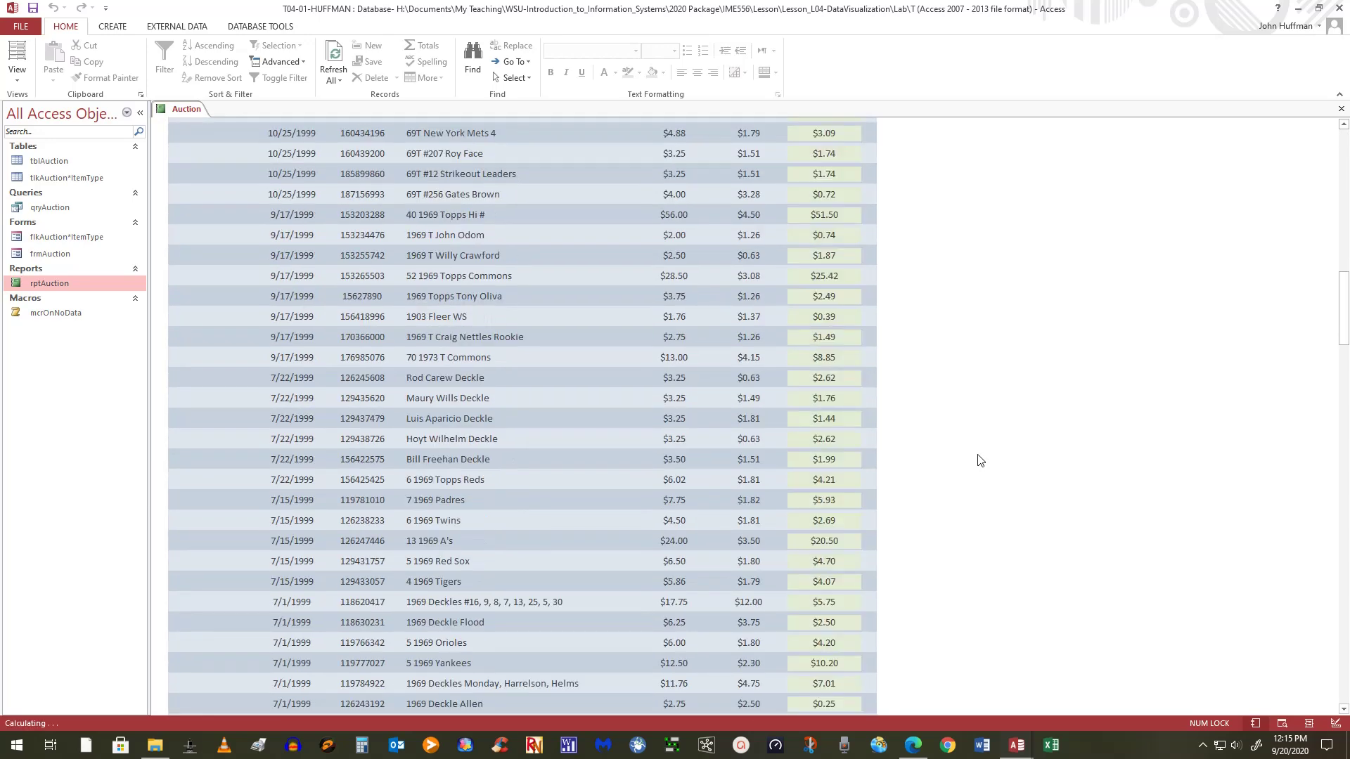
scroll(977, 458, down, 1)
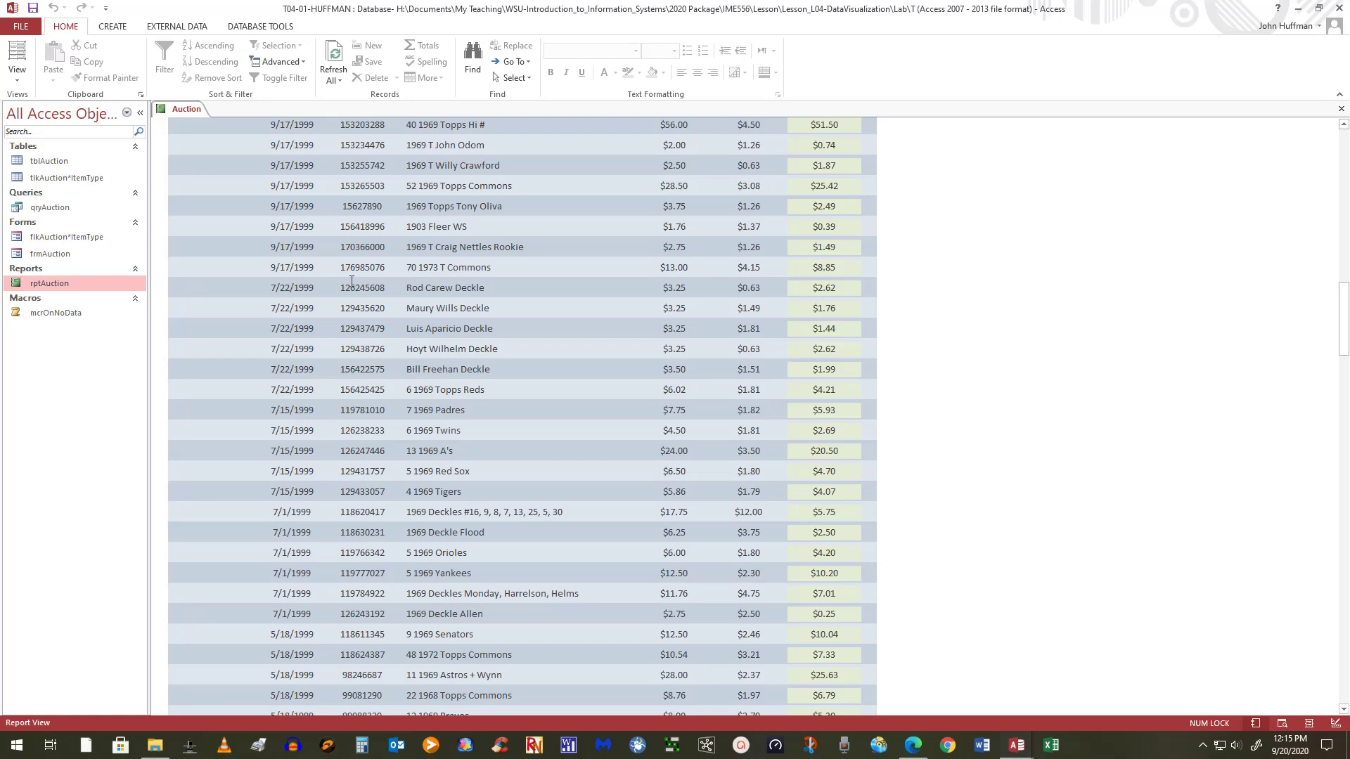
Step: Return the report to Design View and slightly increase the height of the Detail section
click(27, 79)
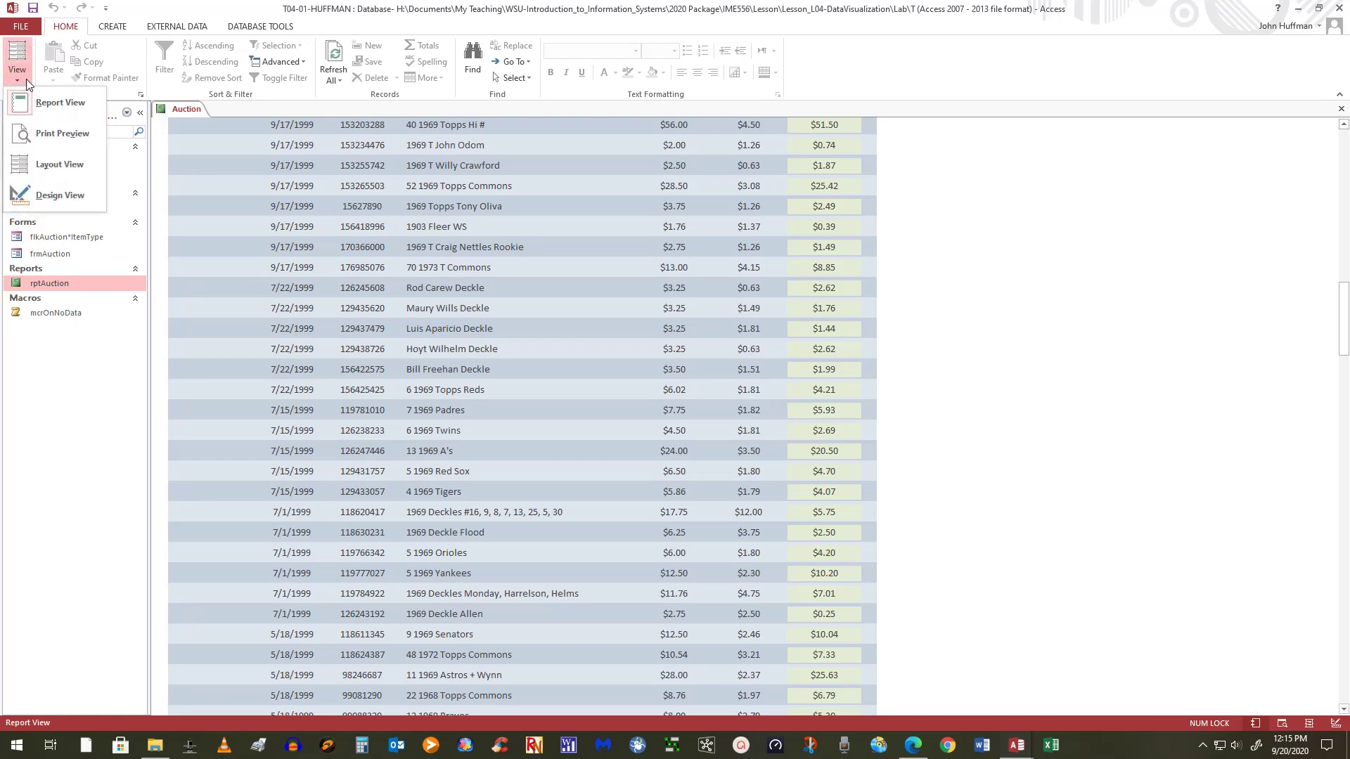
click(67, 196)
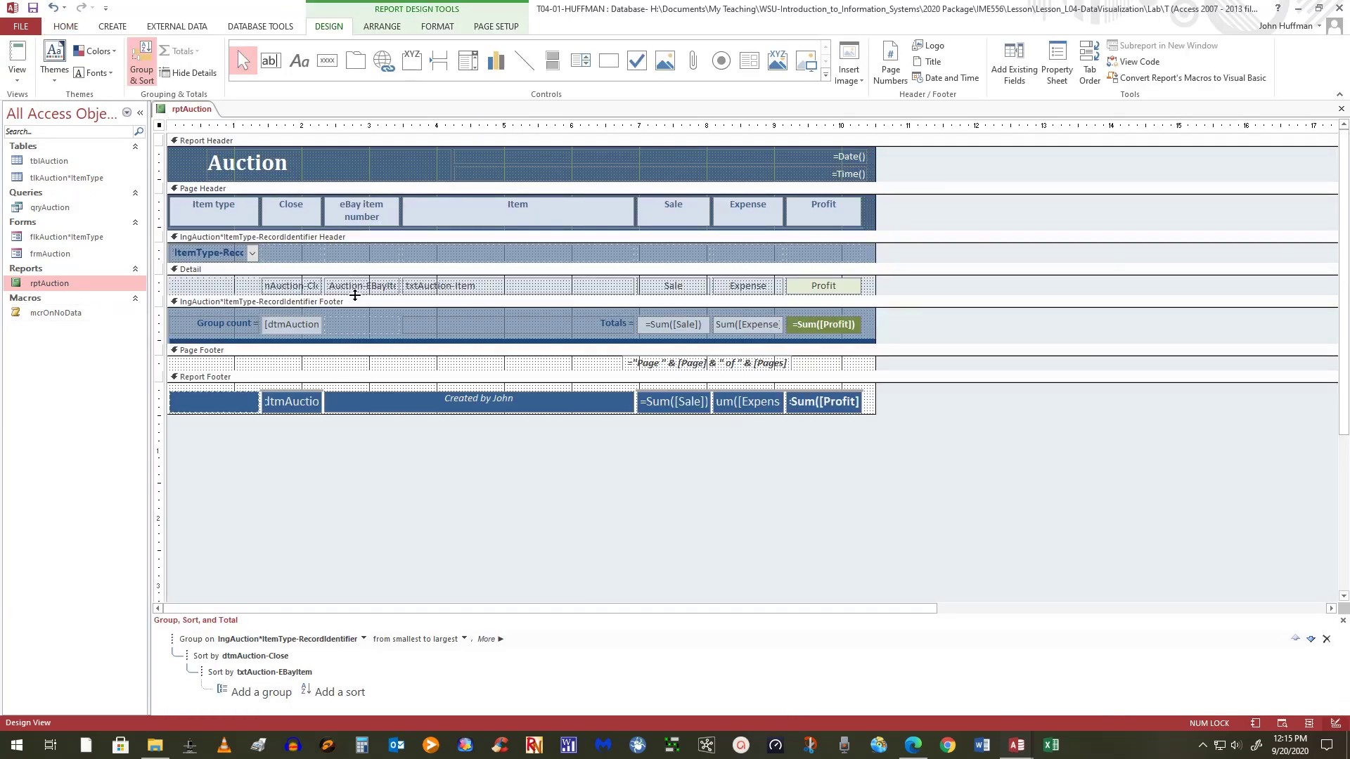
drag(355, 295, 355, 296)
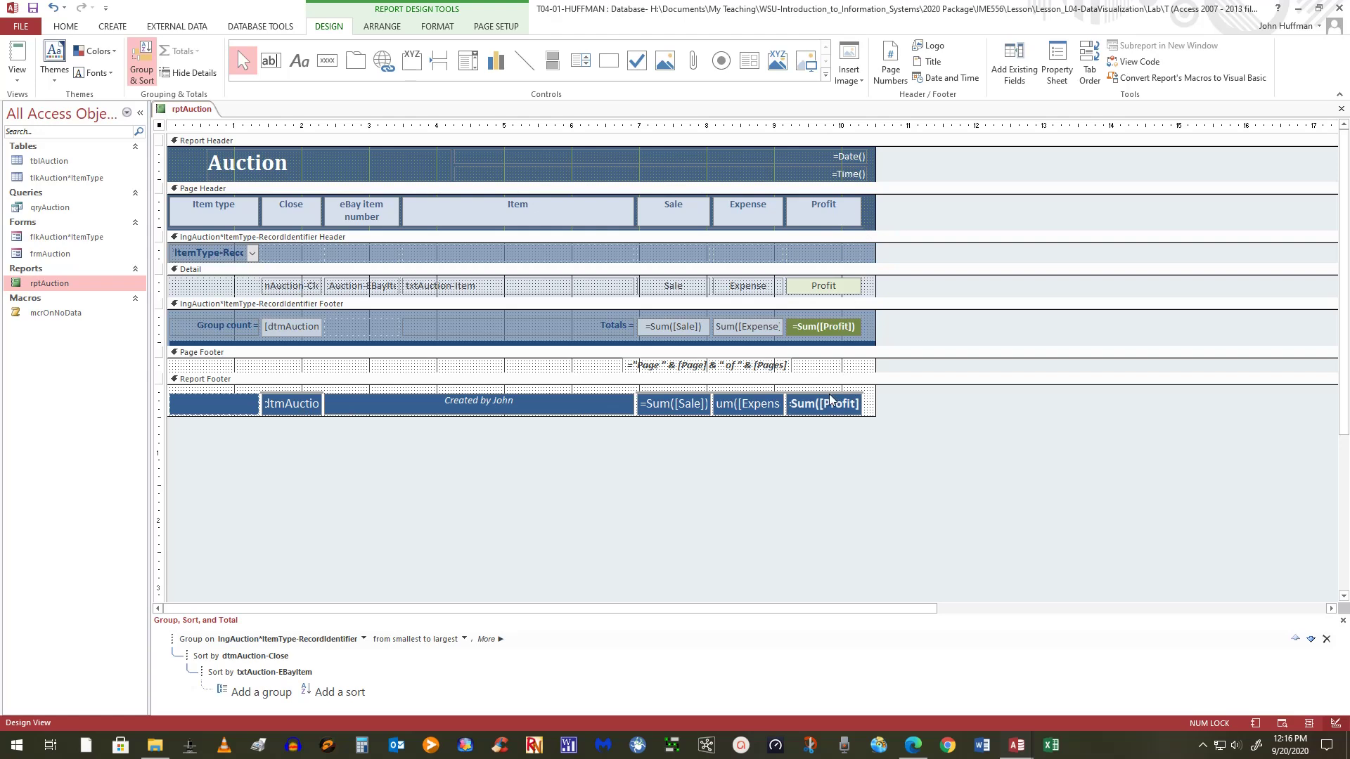
Step: Fill the Report Footer section with the medium blue-gray shade used in the item type group footer
click(873, 402)
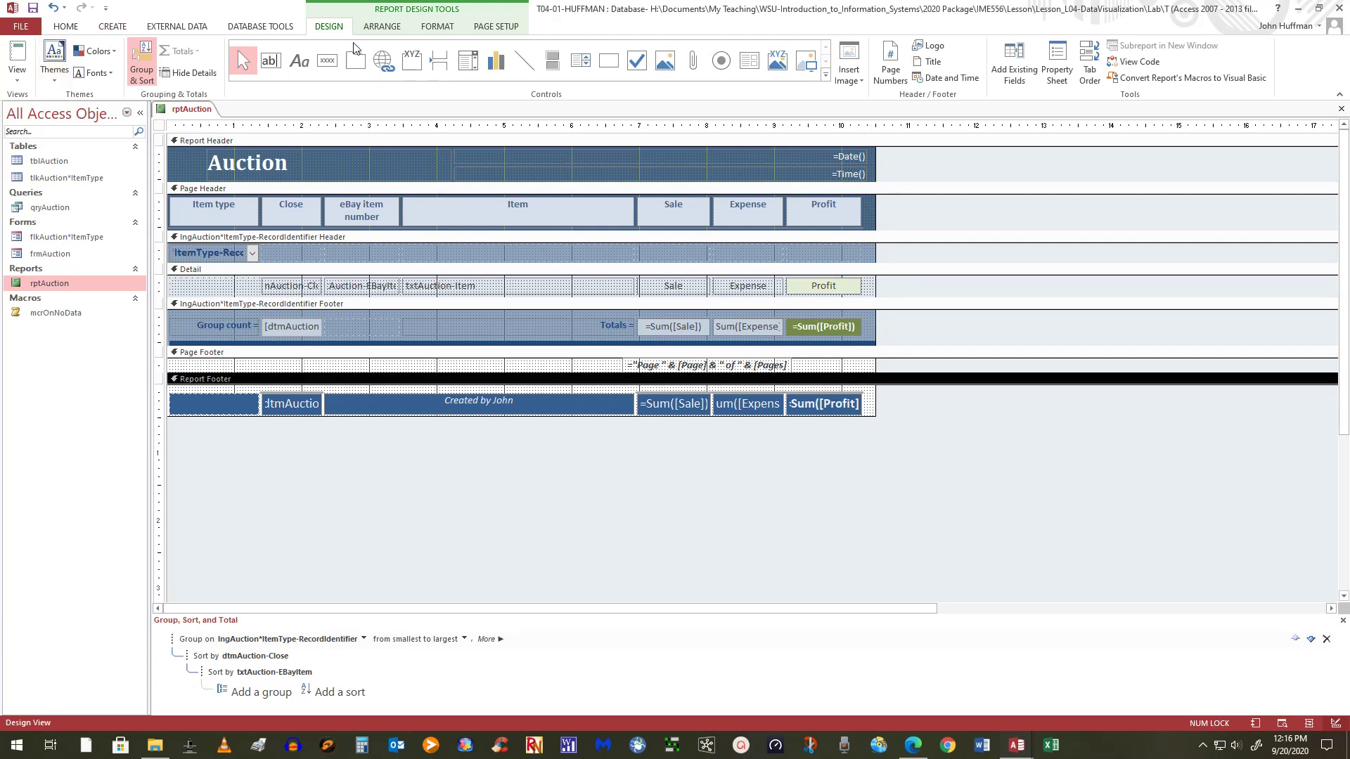
click(434, 28)
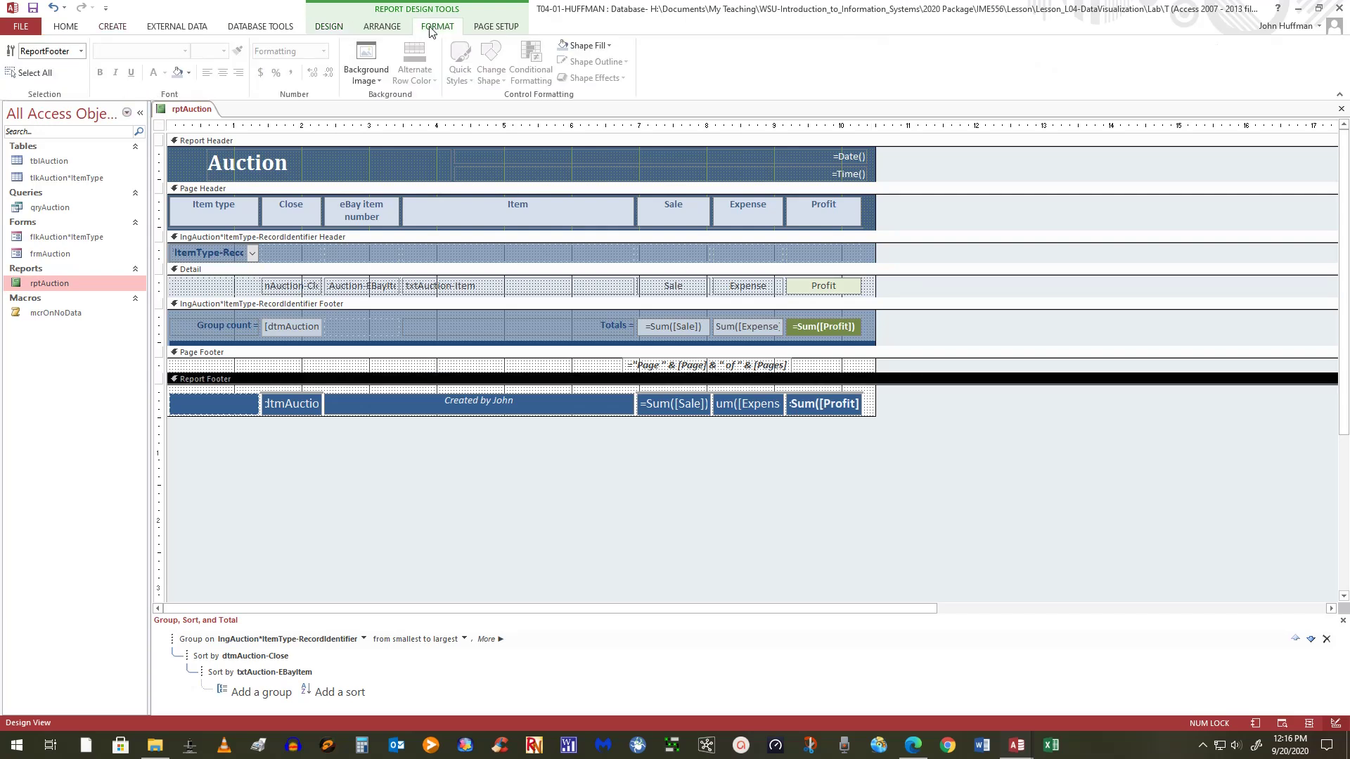
click(564, 46)
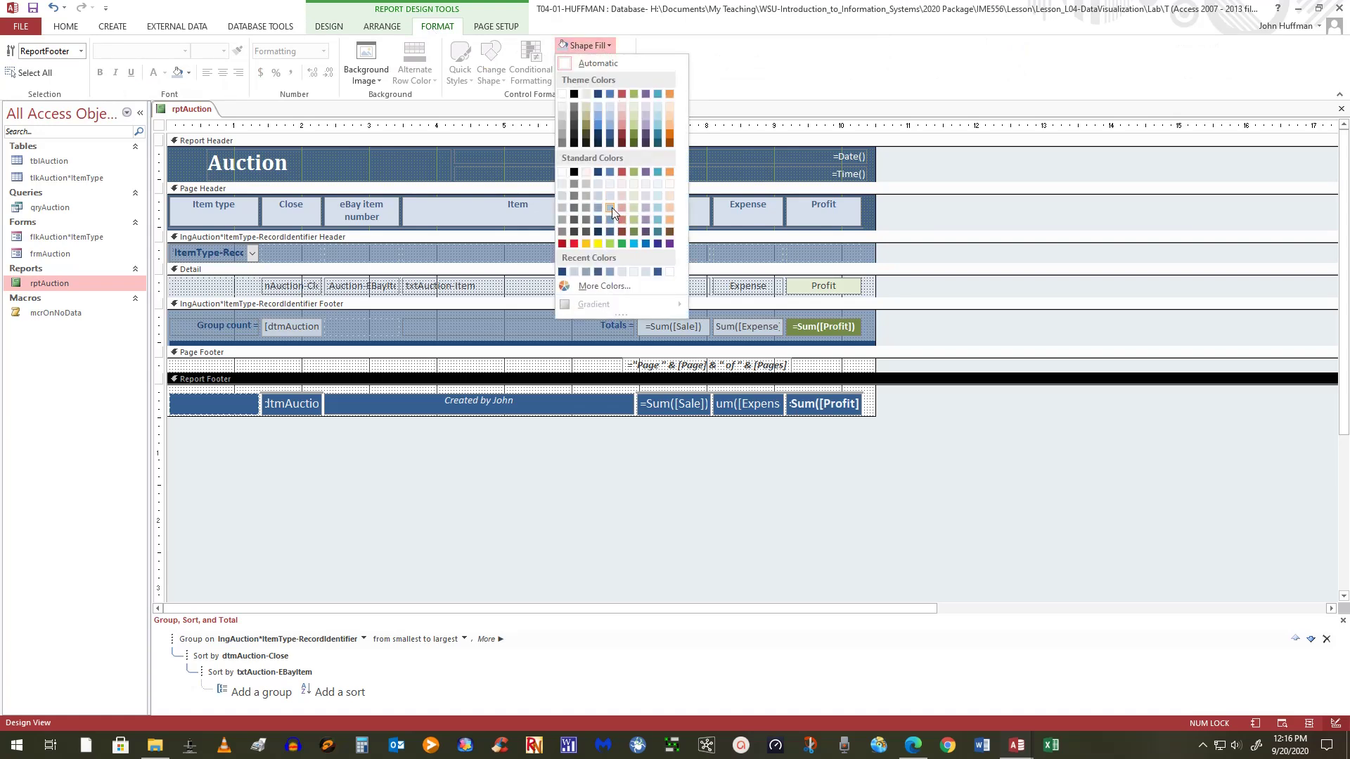
click(610, 208)
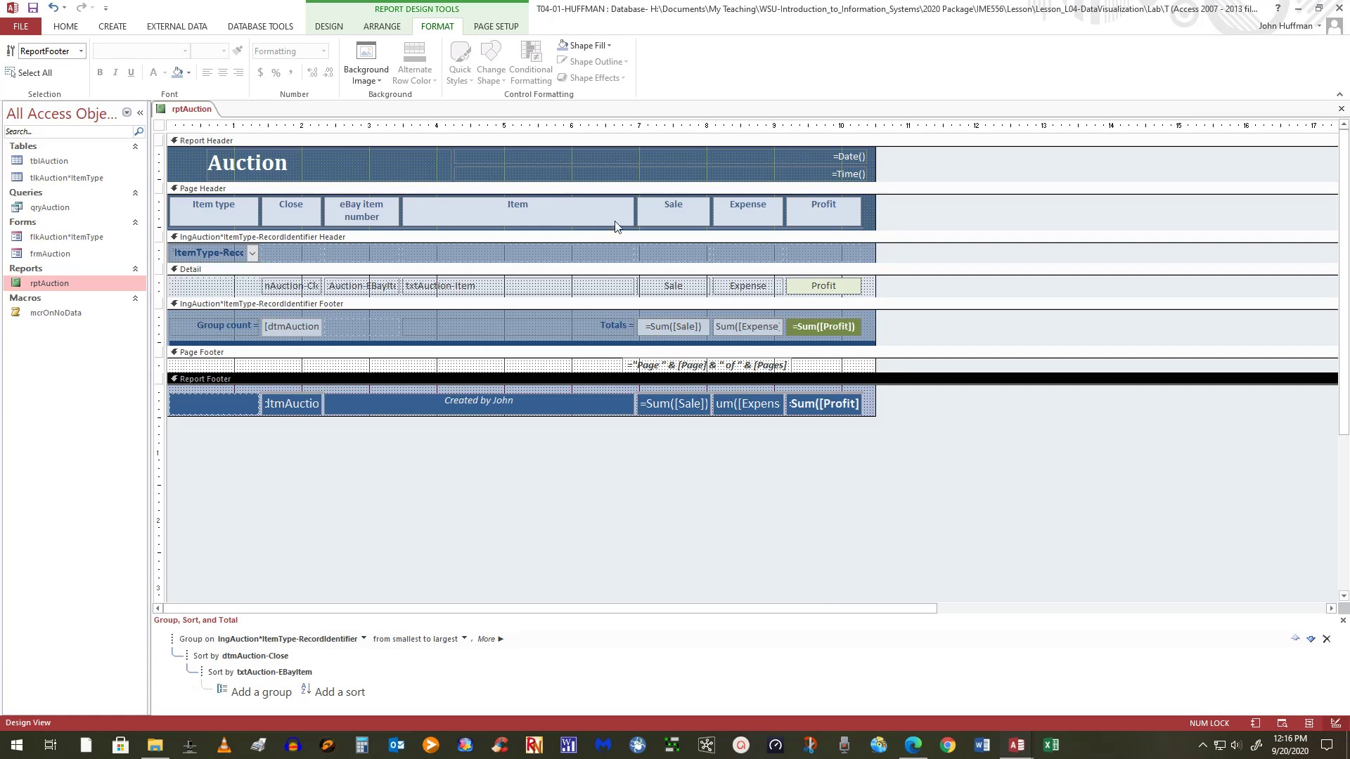
click(609, 46)
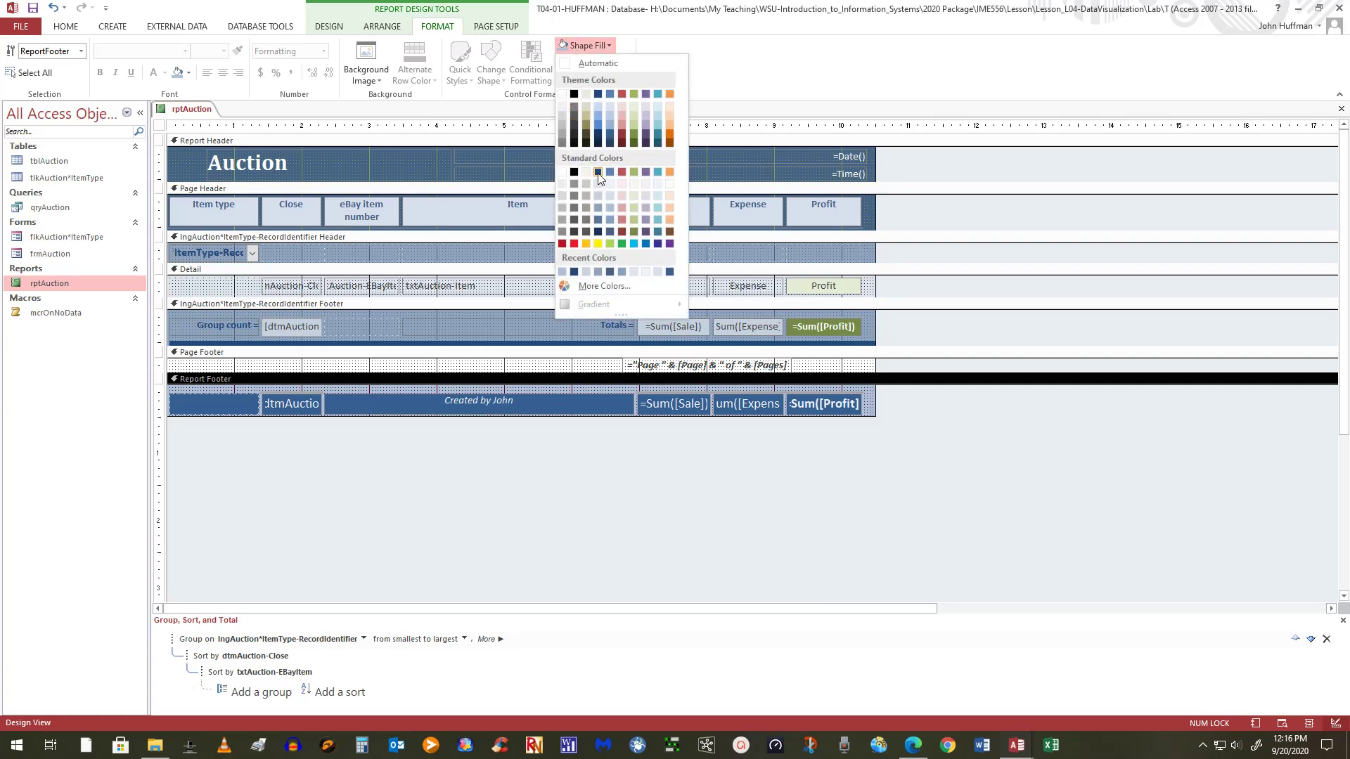
click(596, 208)
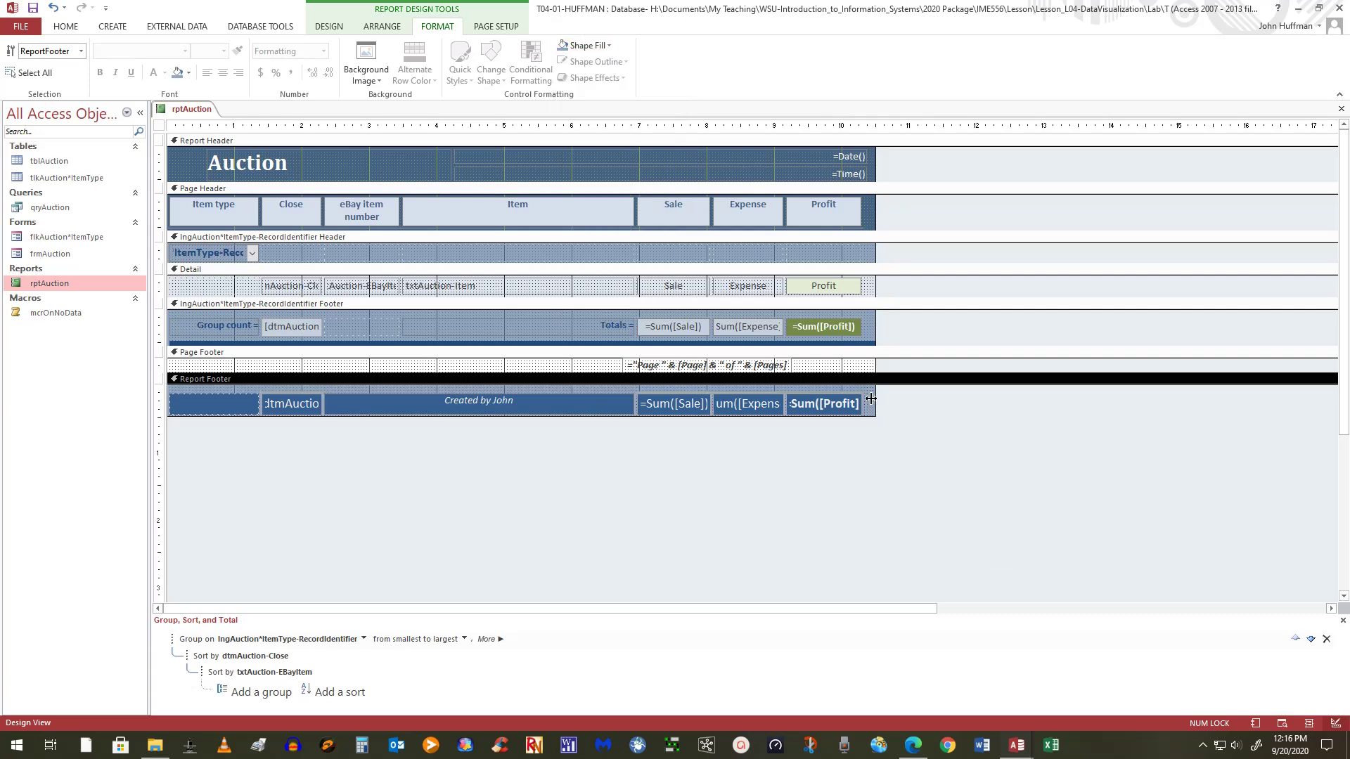
click(609, 46)
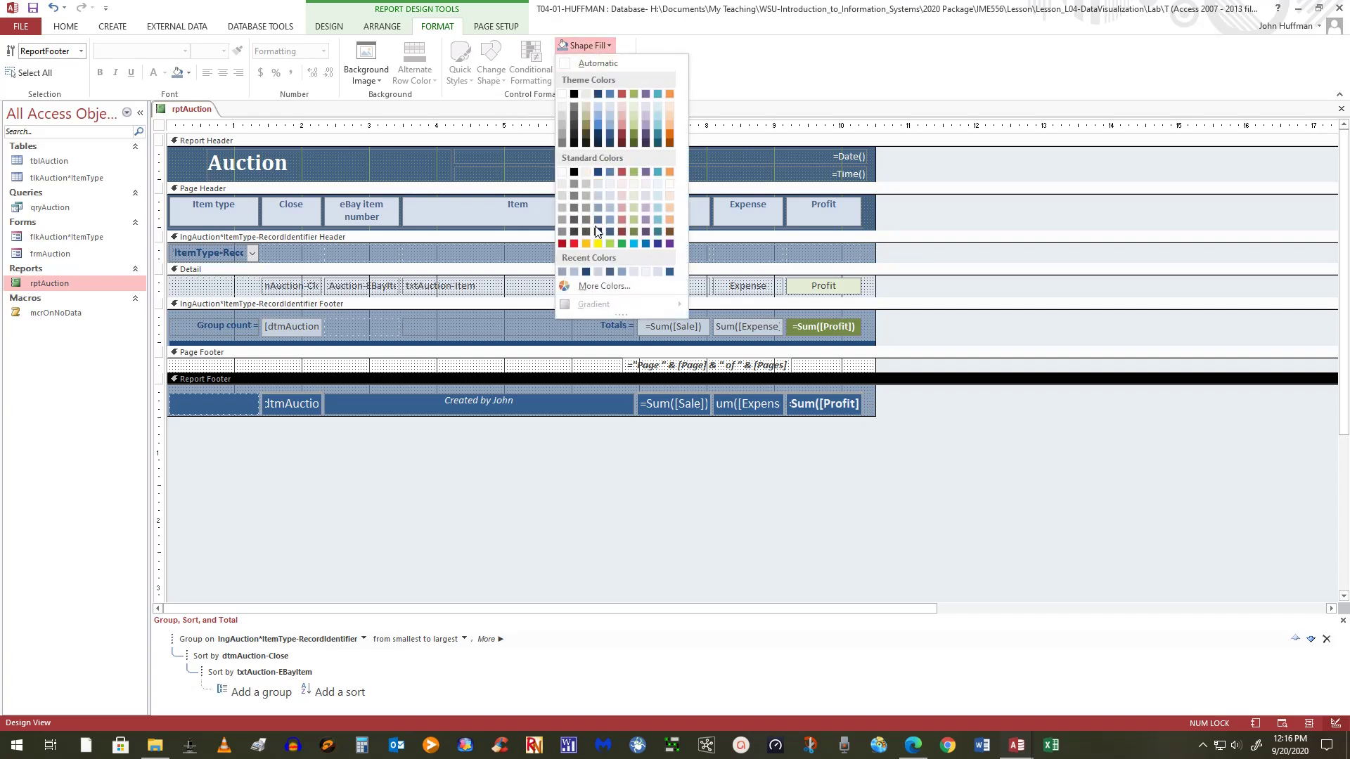
click(1013, 594)
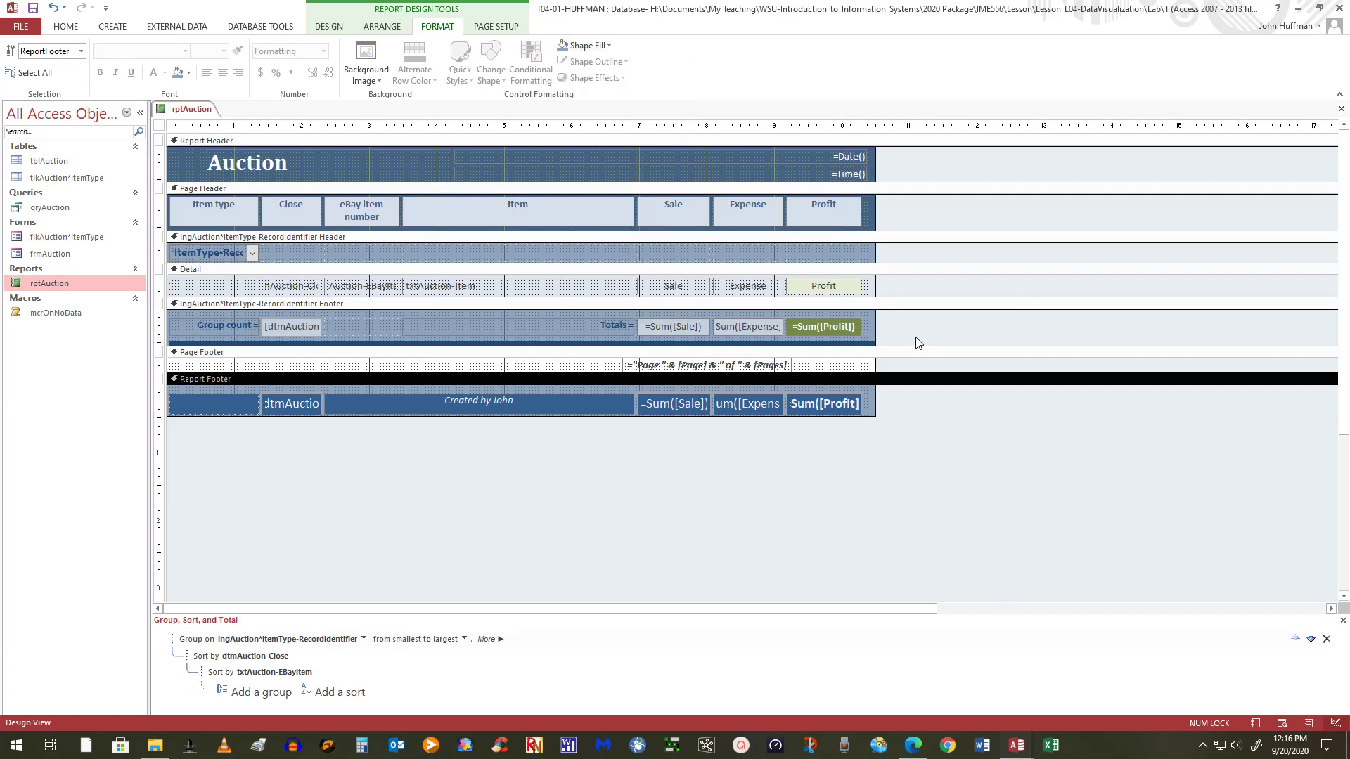
Step: Compare the Back Color properties of the item type group footer and the report footer, and save the report
right_click(872, 330)
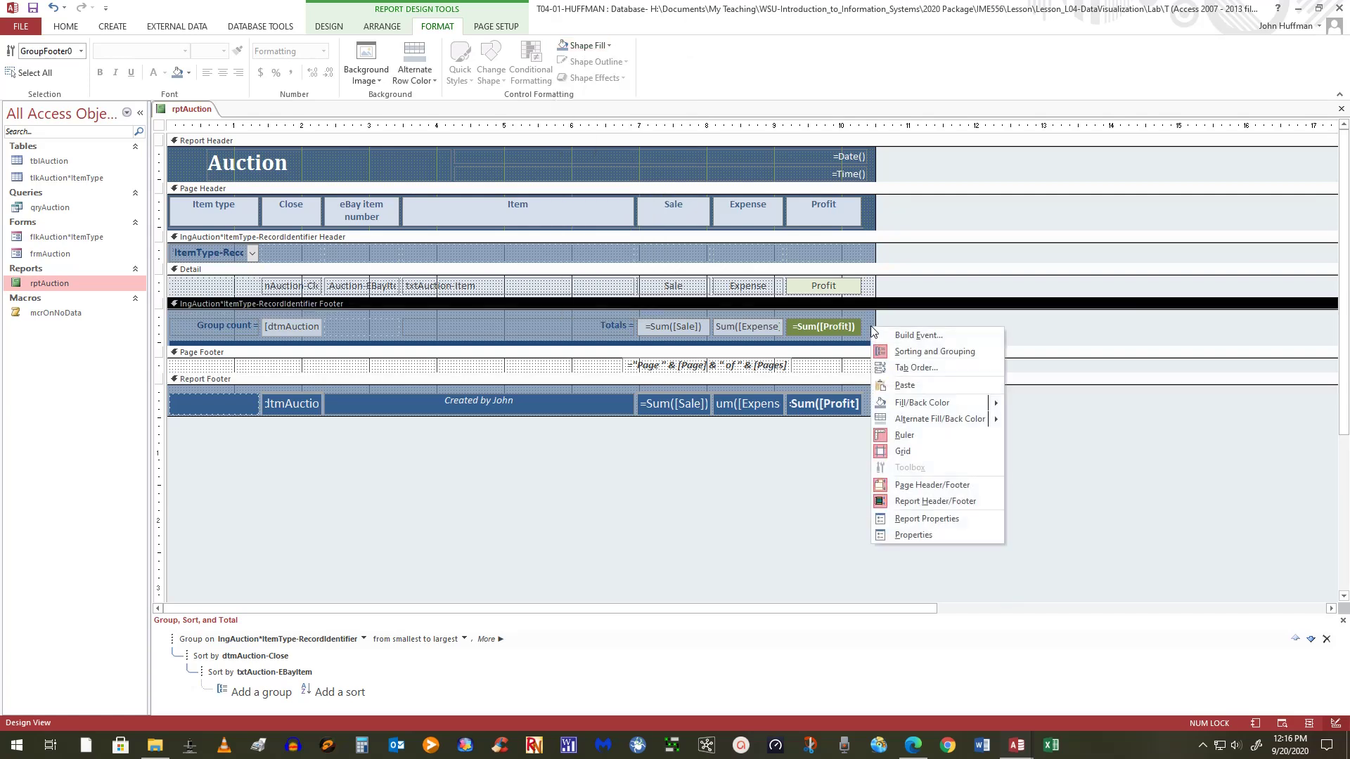
click(930, 534)
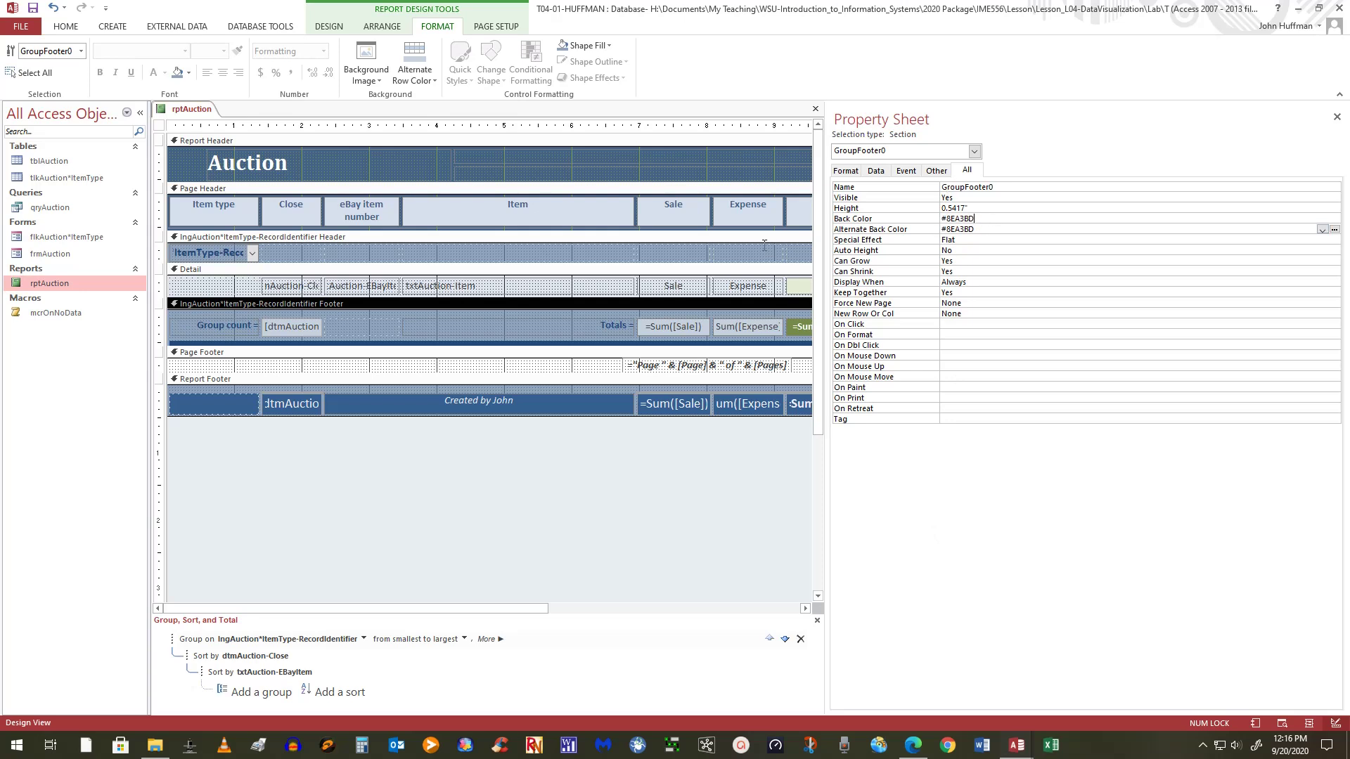
click(859, 219)
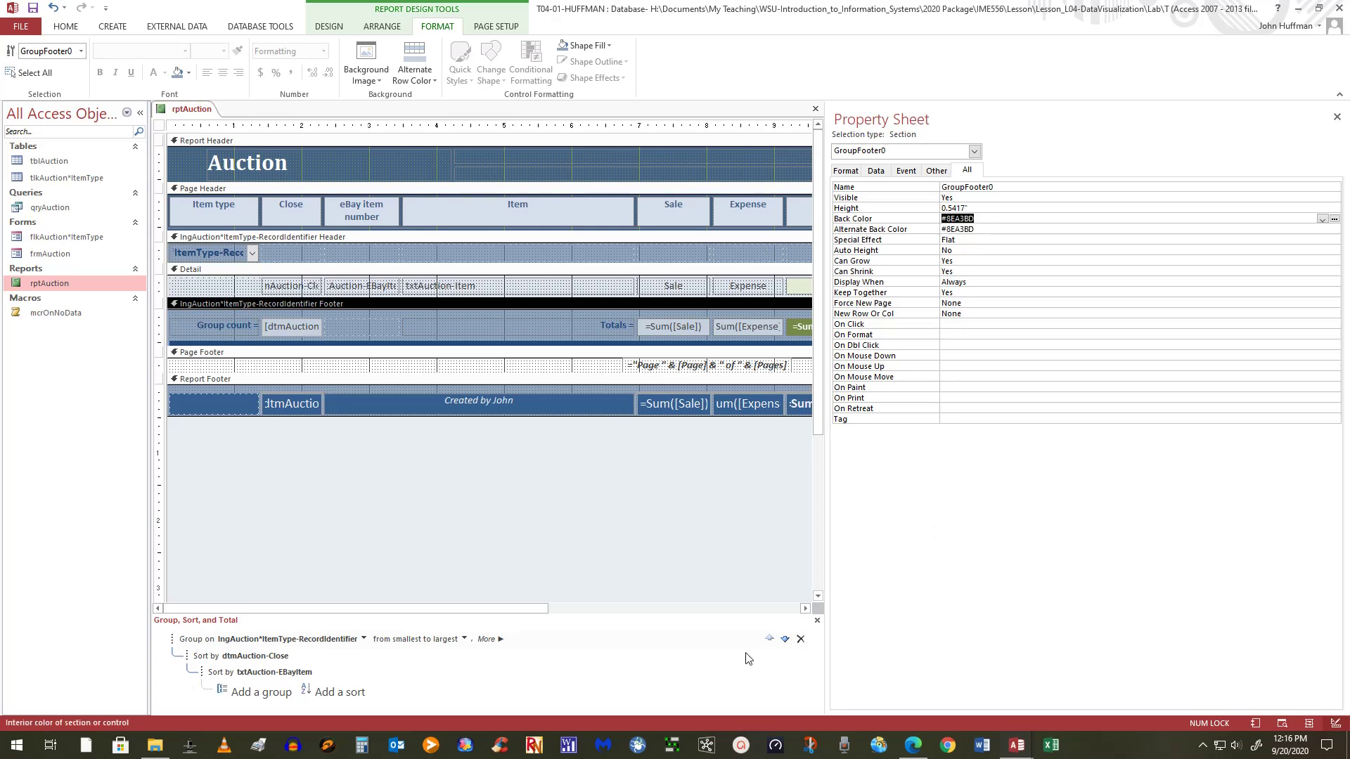
drag(476, 611, 726, 611)
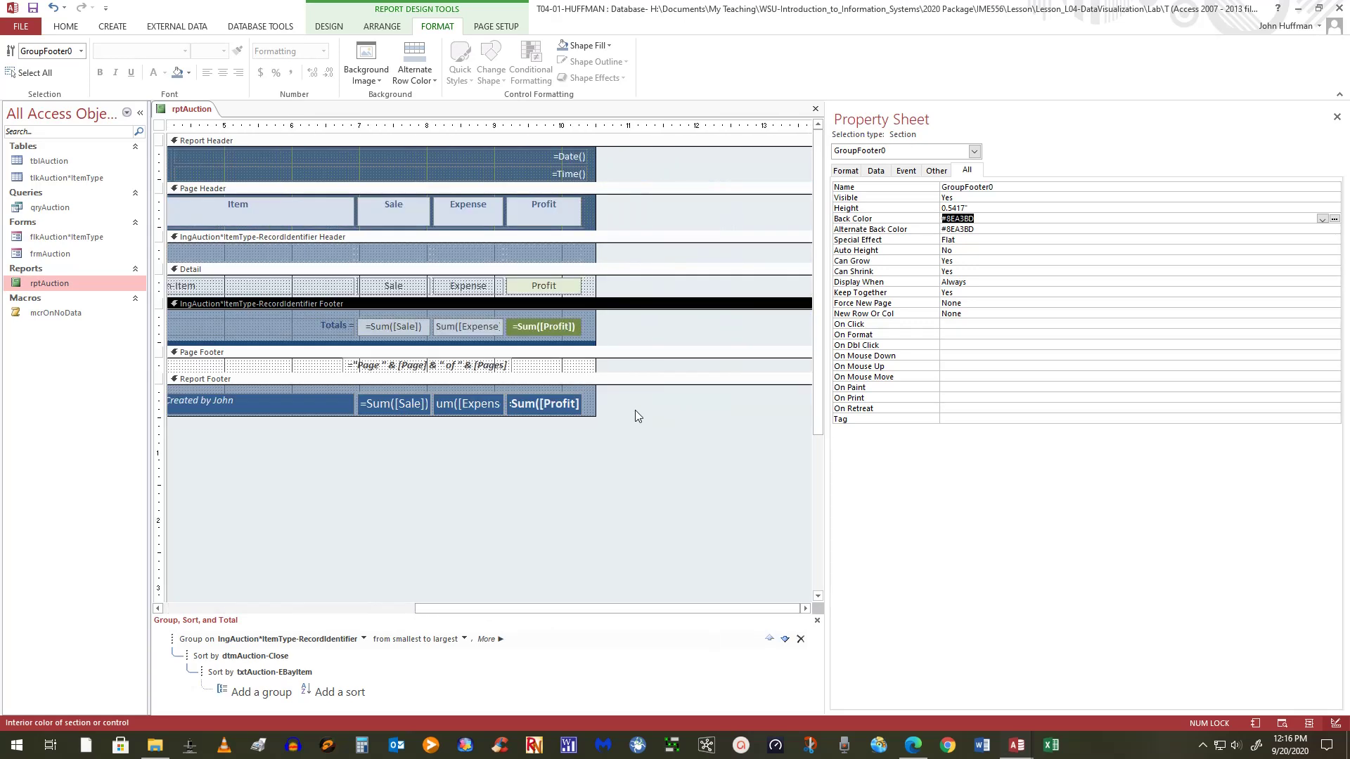
click(591, 404)
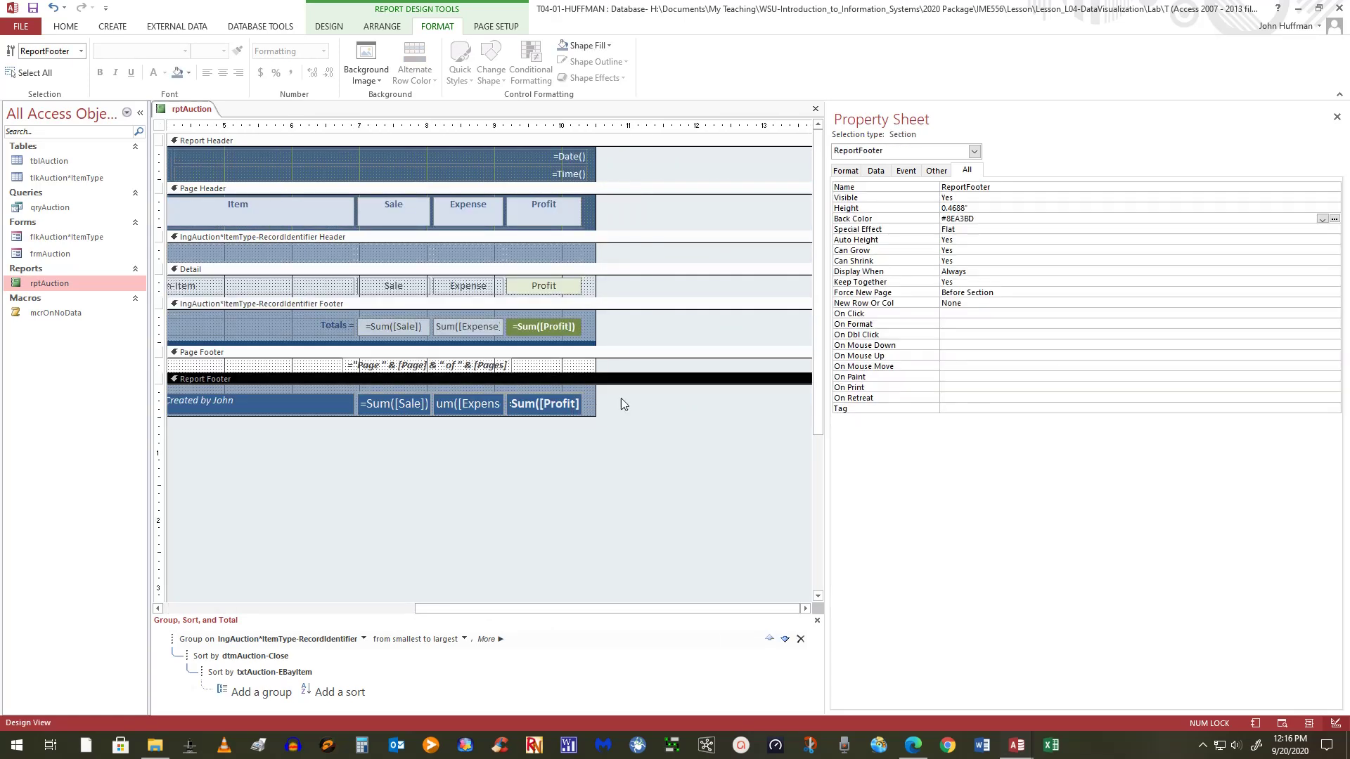
click(890, 220)
click(821, 328)
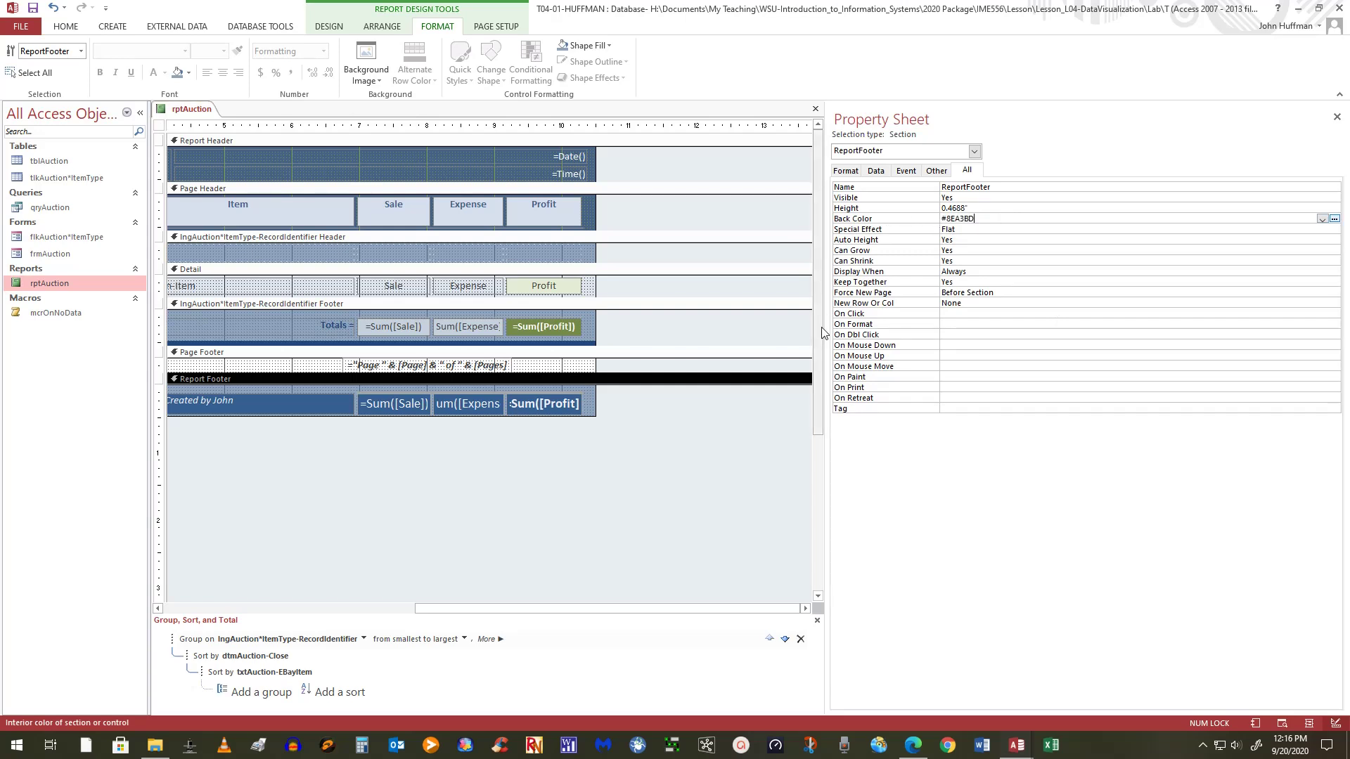
click(32, 9)
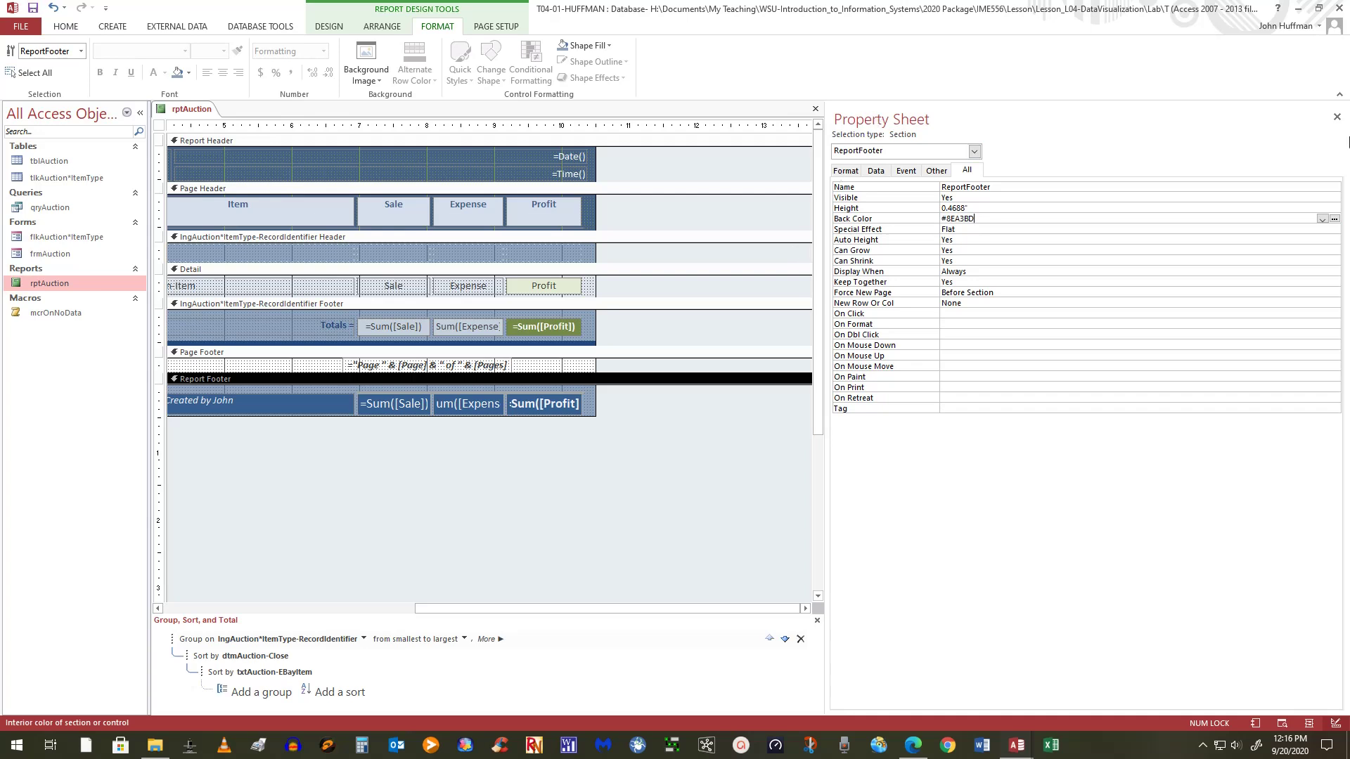
click(1337, 117)
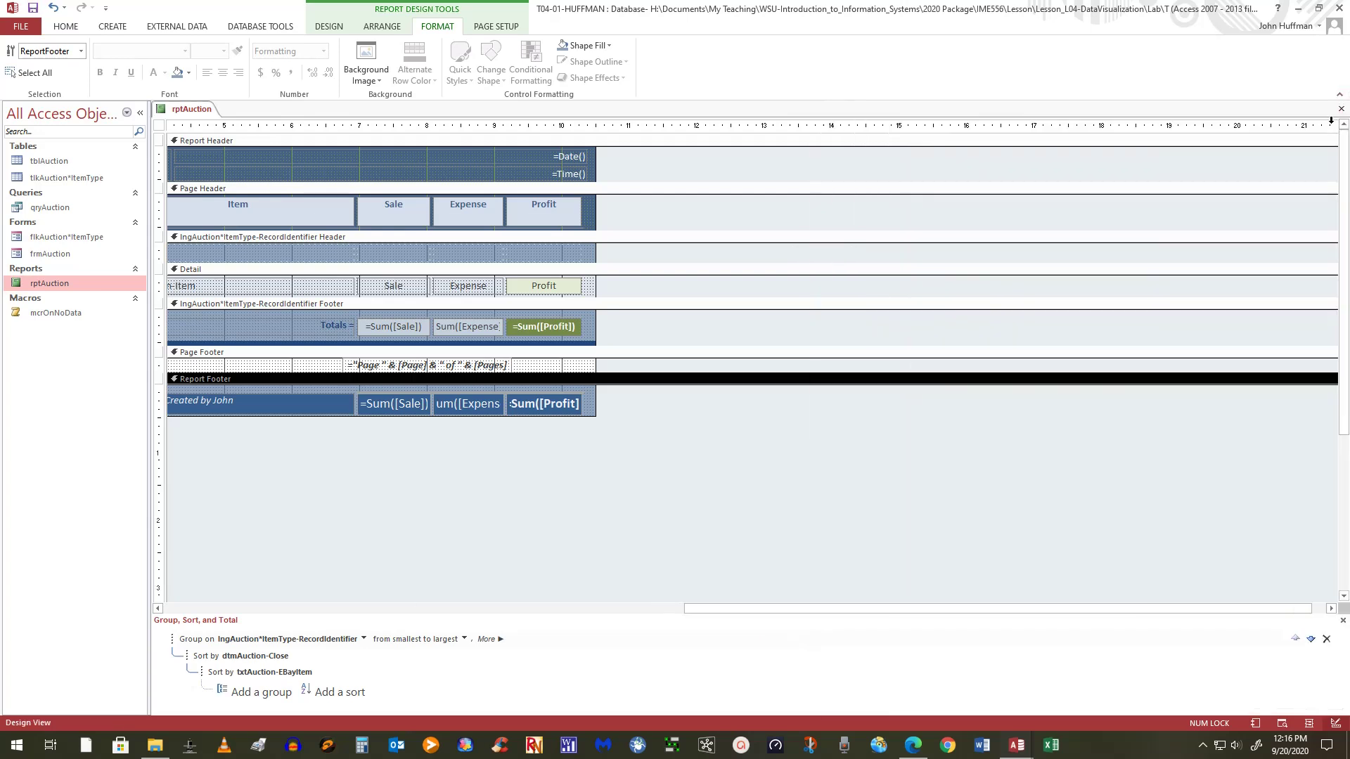
Step: Make the Report Footer section taller so there is an empty row below the grand totals
drag(813, 608, 116, 609)
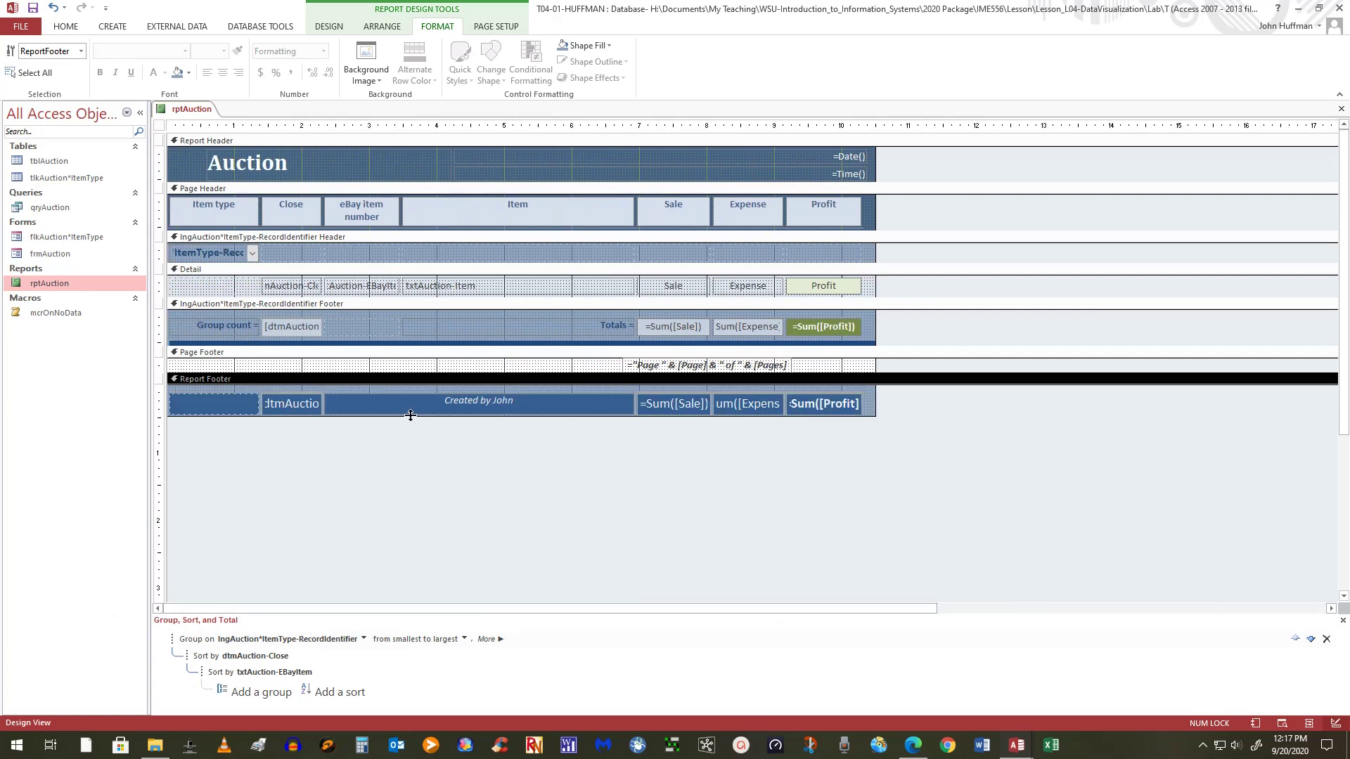
drag(411, 415, 418, 423)
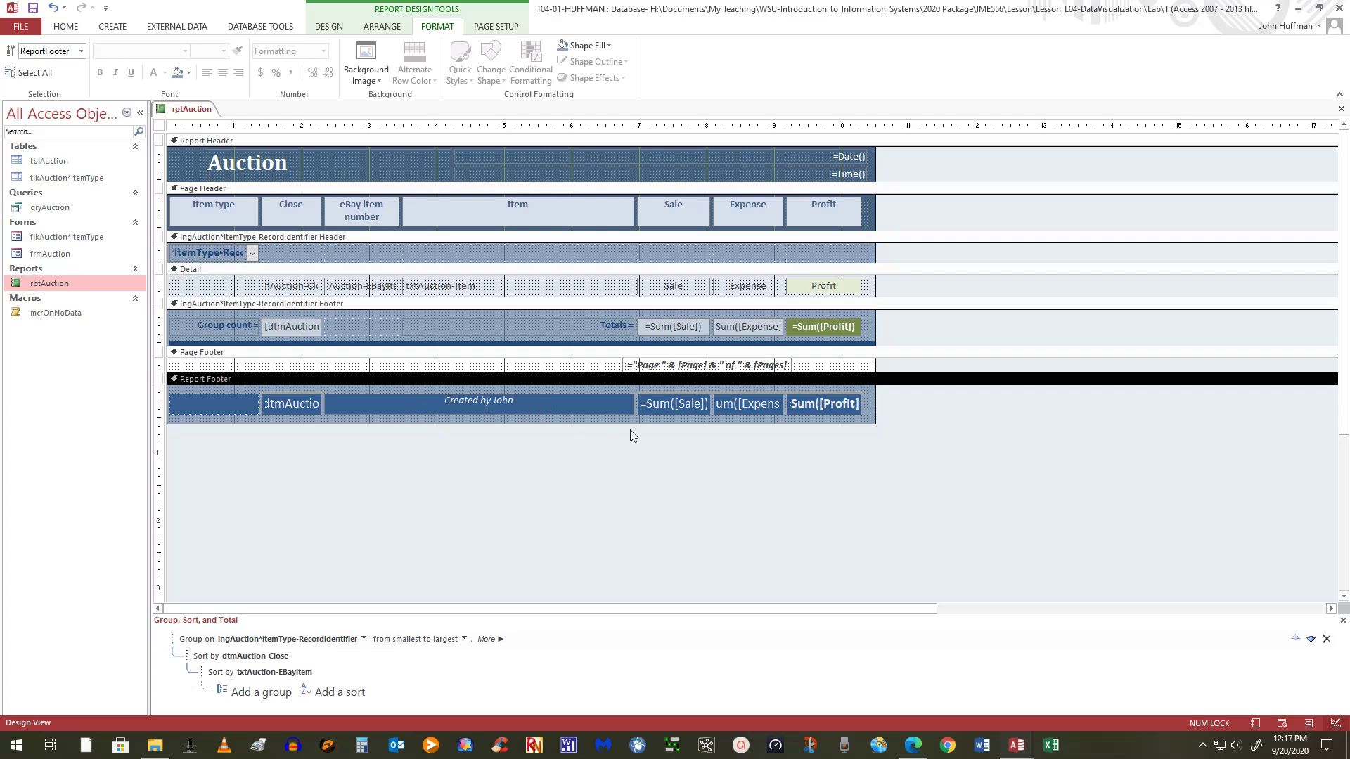
drag(711, 424, 709, 446)
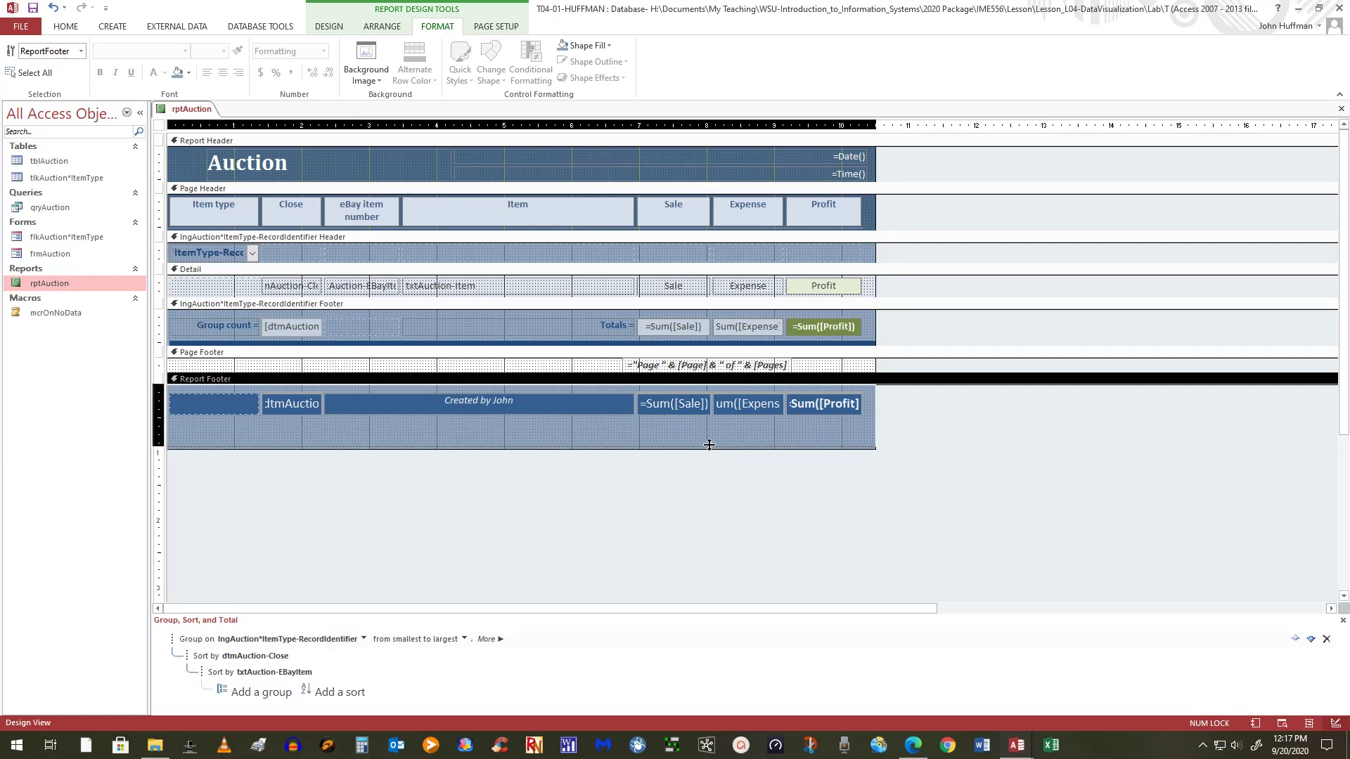
Step: Clear the creator credit text from the wide blue label in the report footer's totals row
click(513, 405)
drag(523, 402, 301, 404)
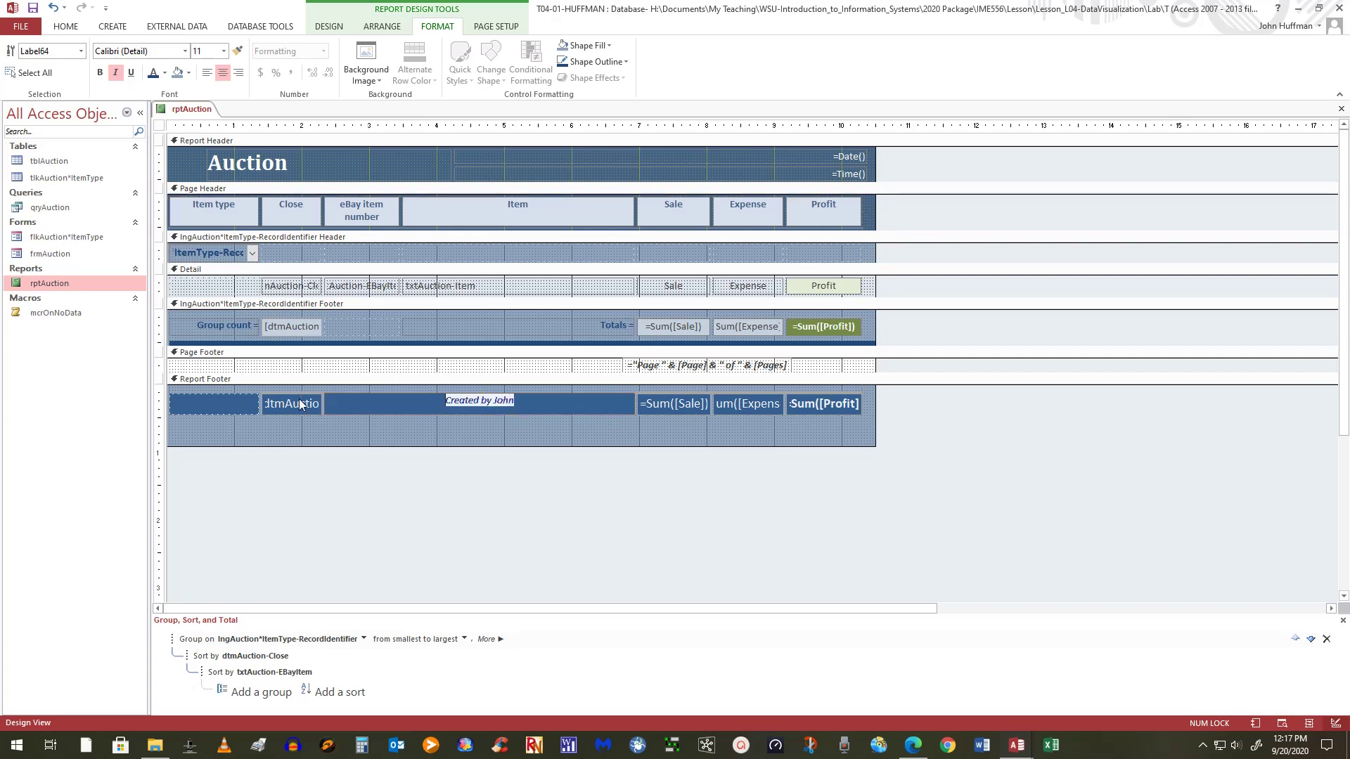
key(BackSpace)
click(527, 544)
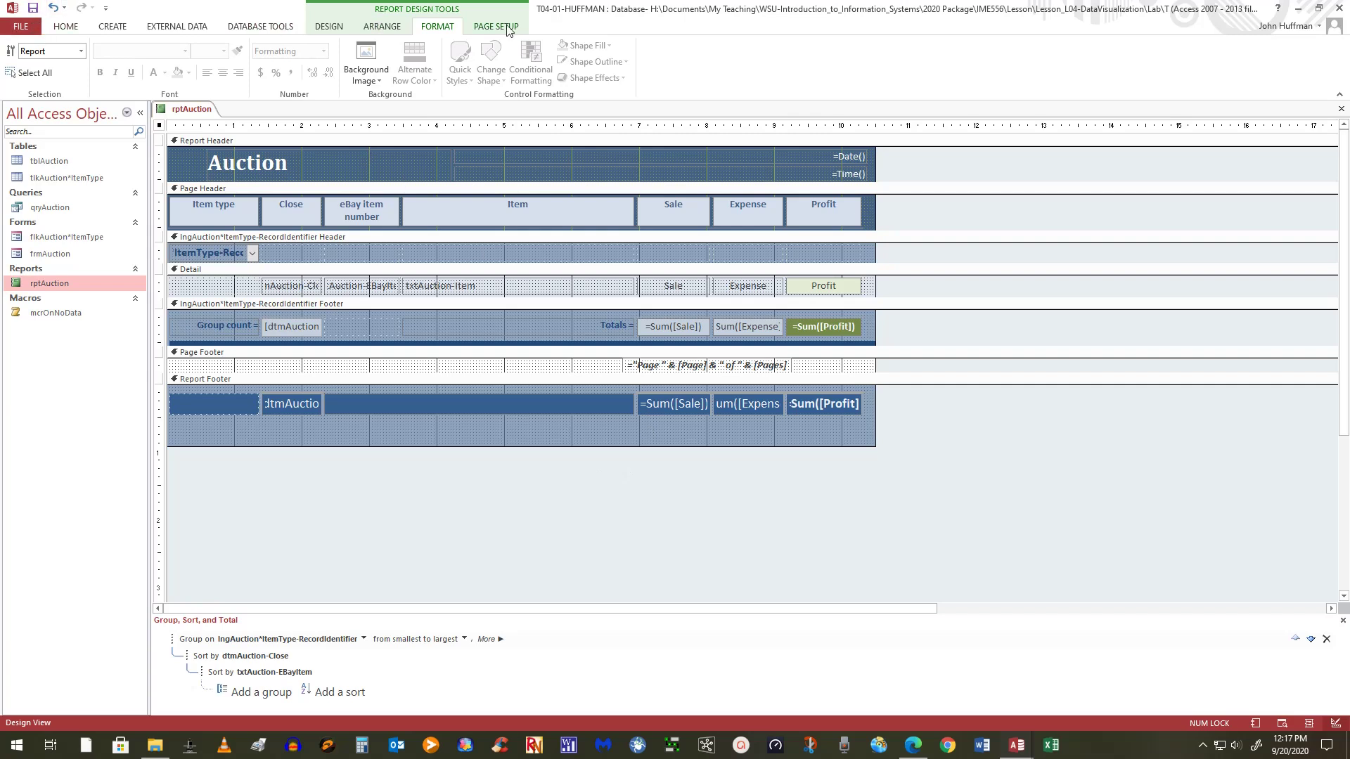
Step: Add a label below the report footer totals reading "Created by" followed by the author's full name
click(336, 26)
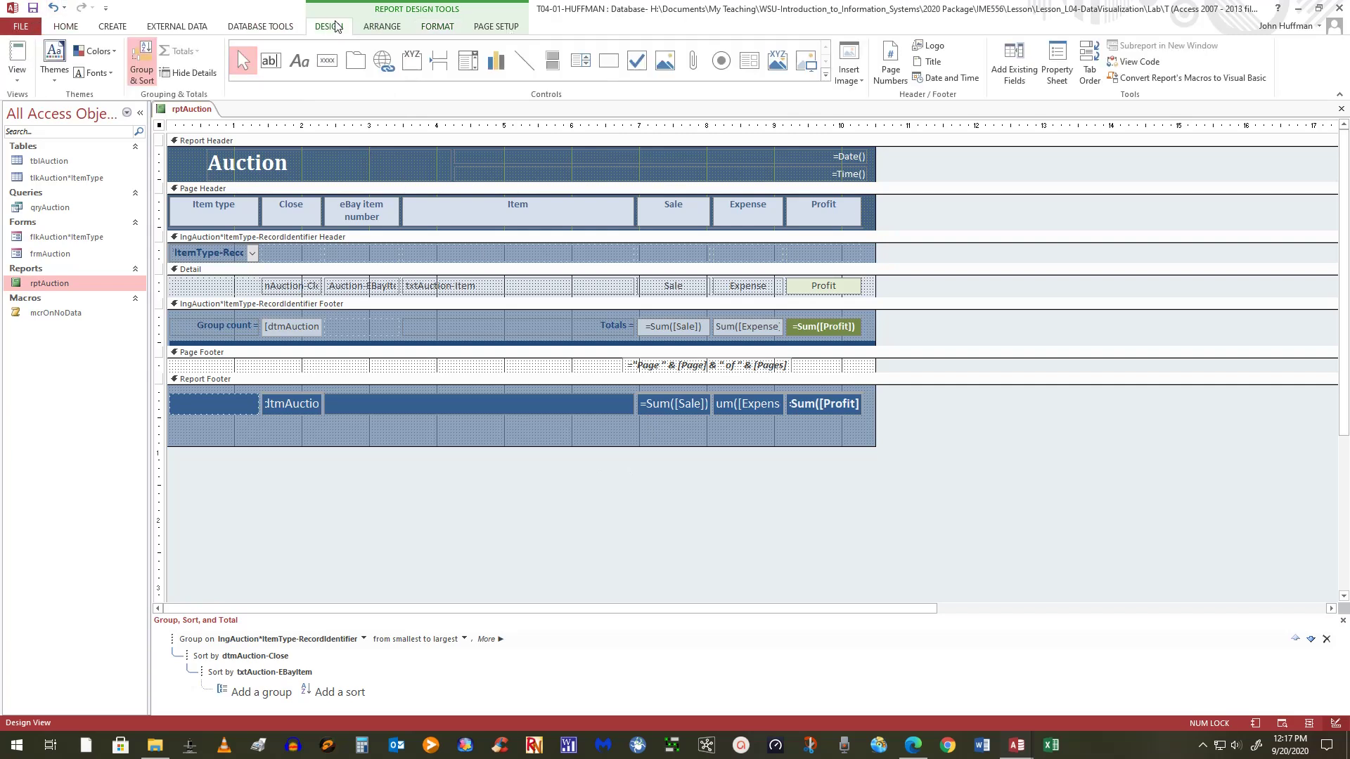
click(302, 62)
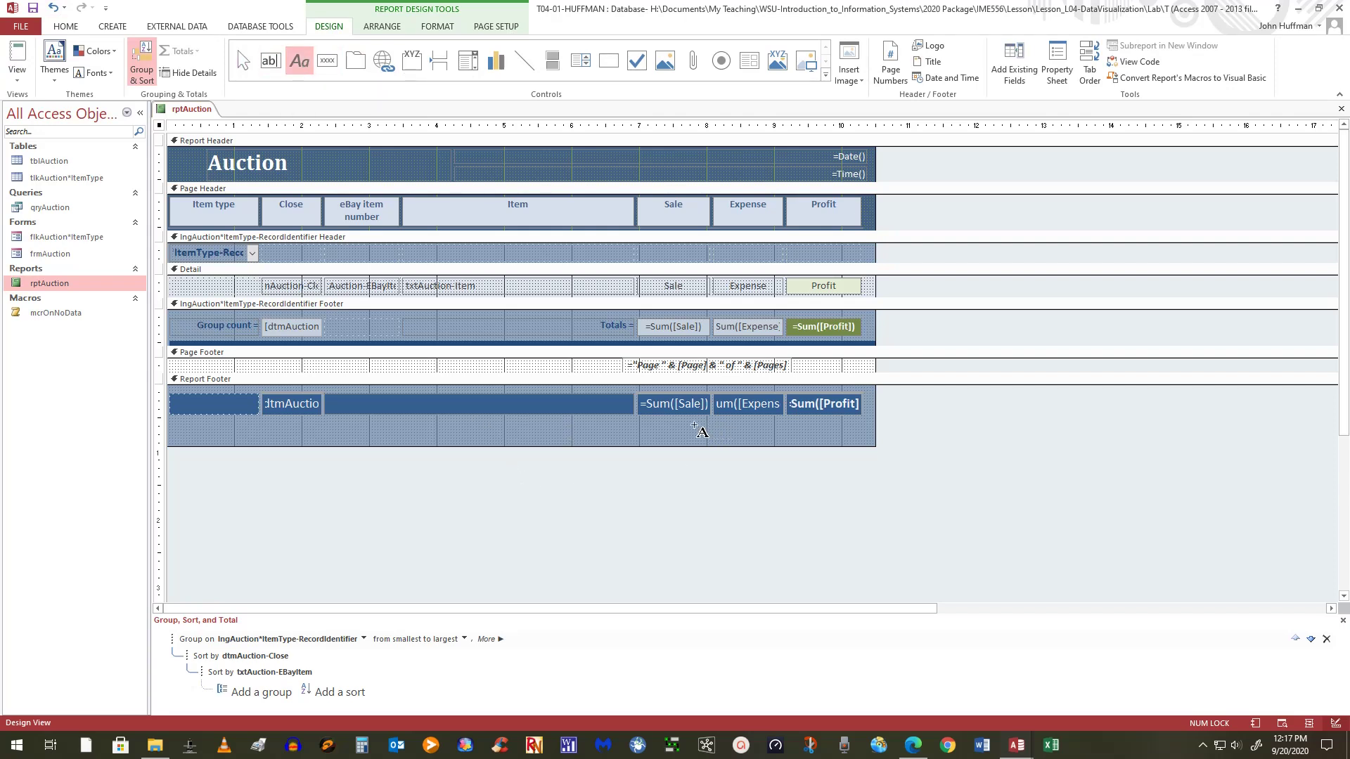
drag(679, 427, 852, 440)
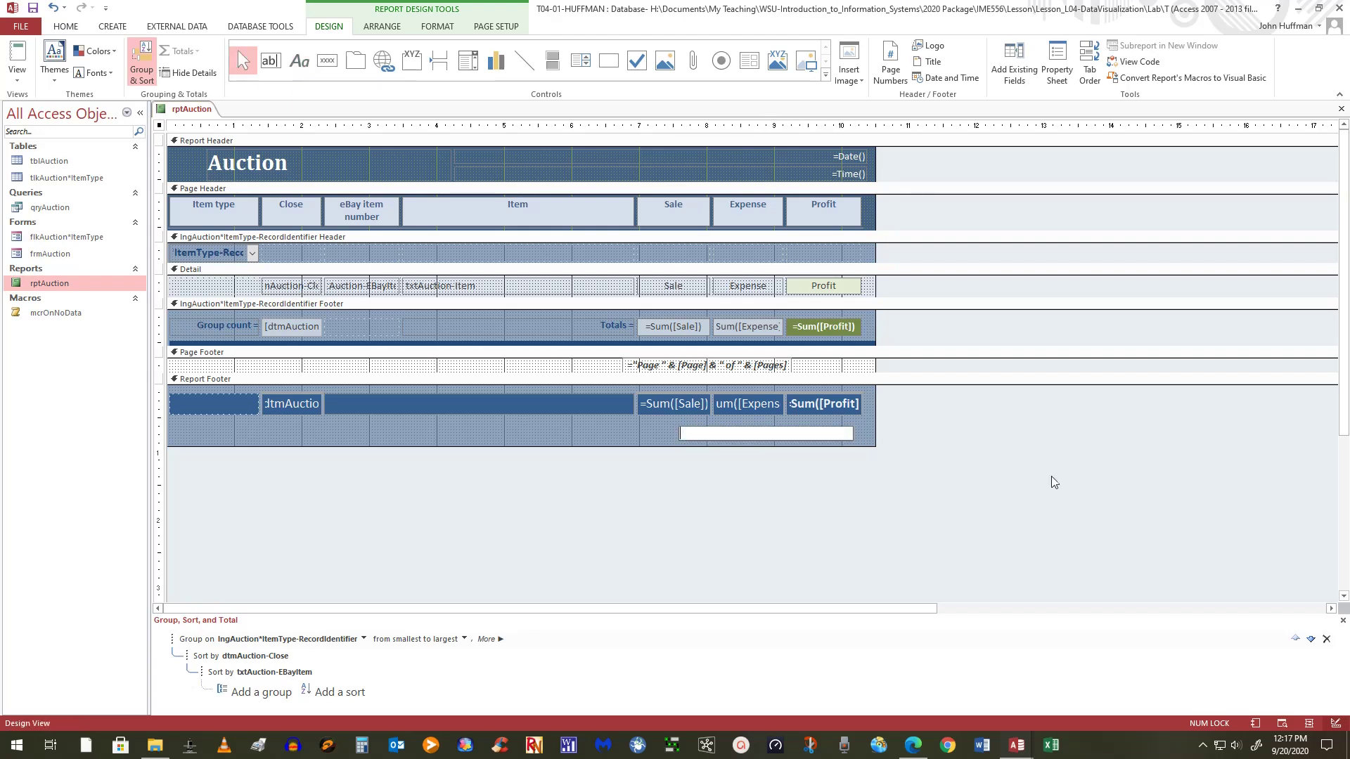
text(Created by John Huffman)
key(Return)
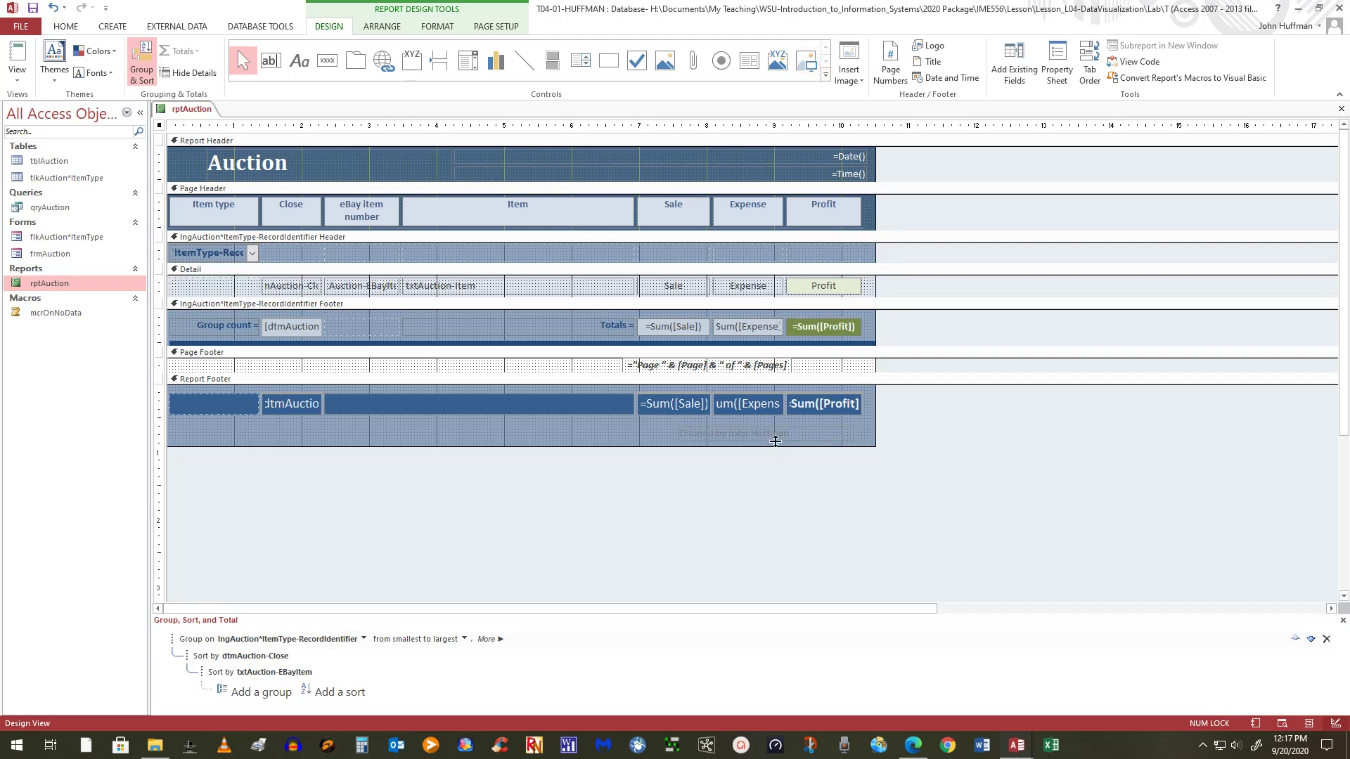
Step: Right-align the new credit label's text and make it bold dark blue
click(775, 441)
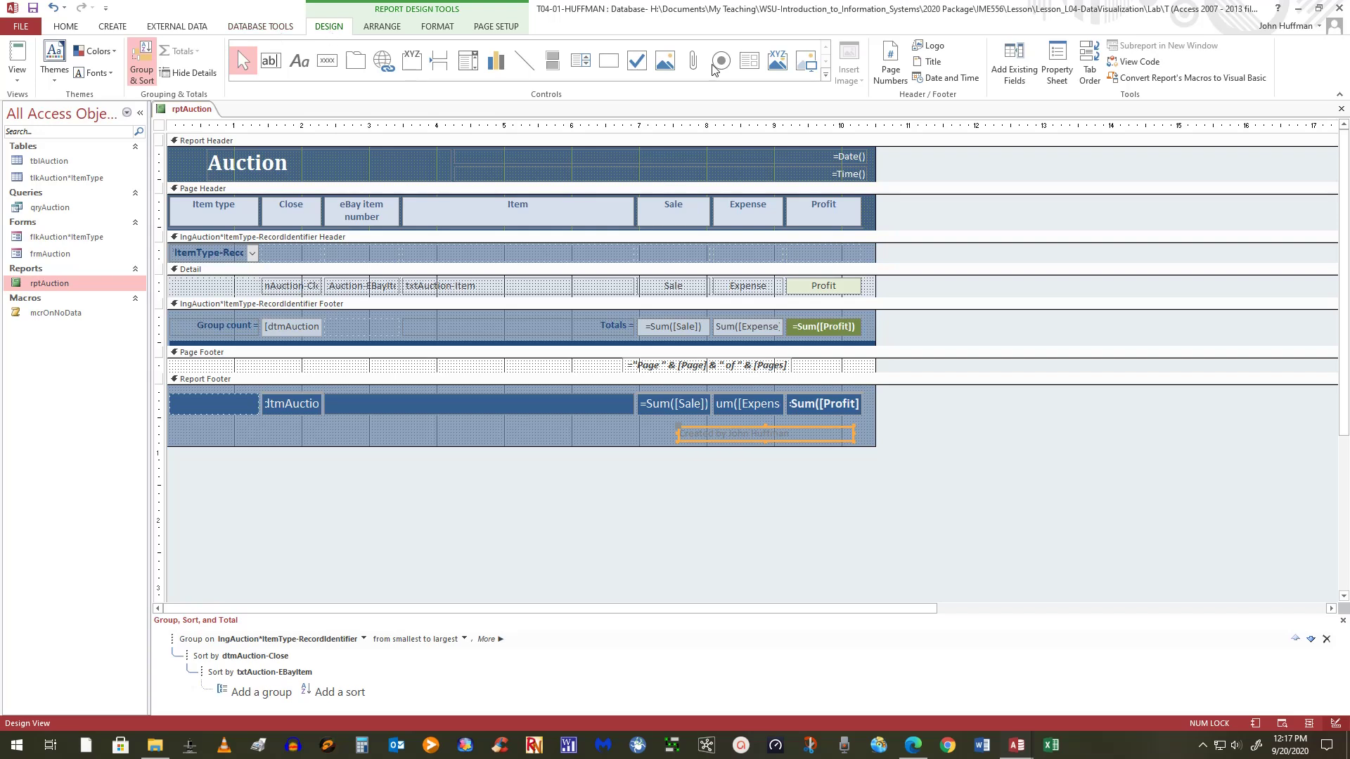
click(437, 26)
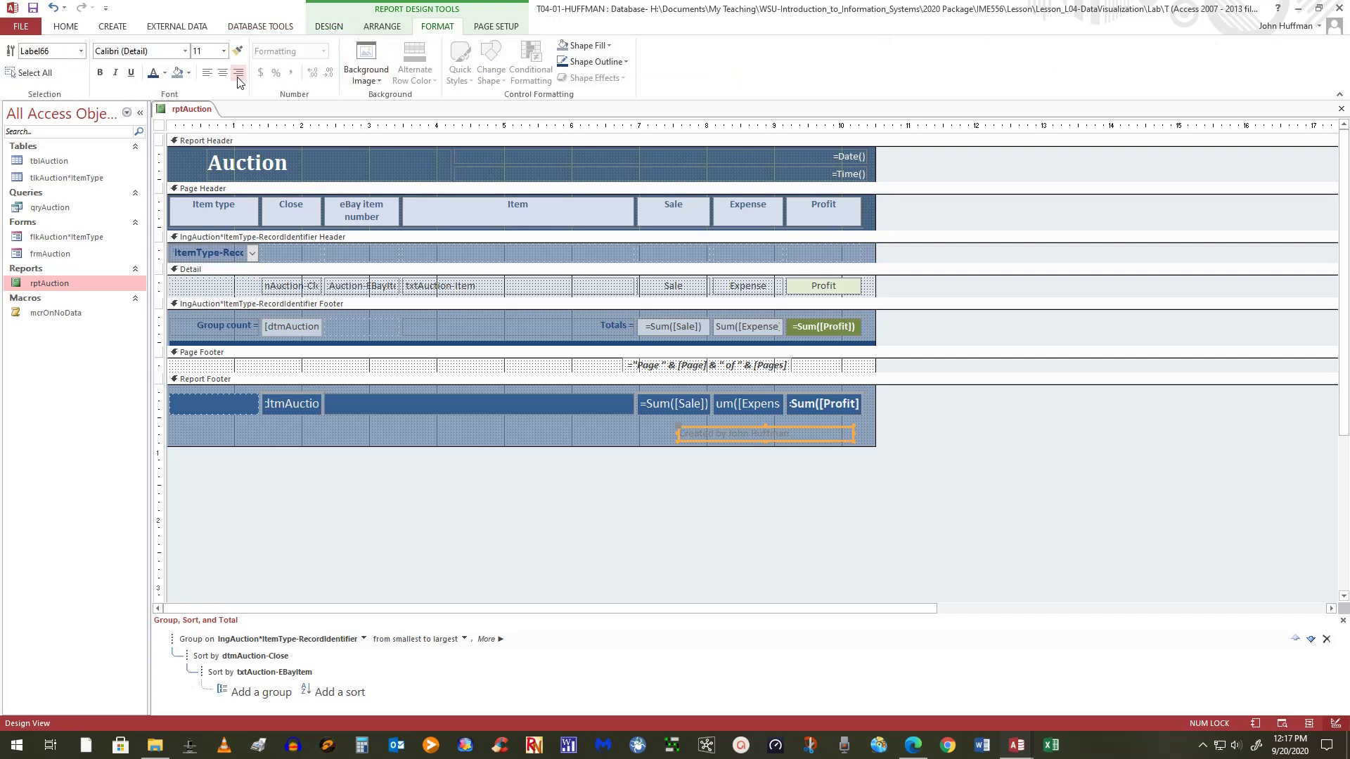
click(237, 76)
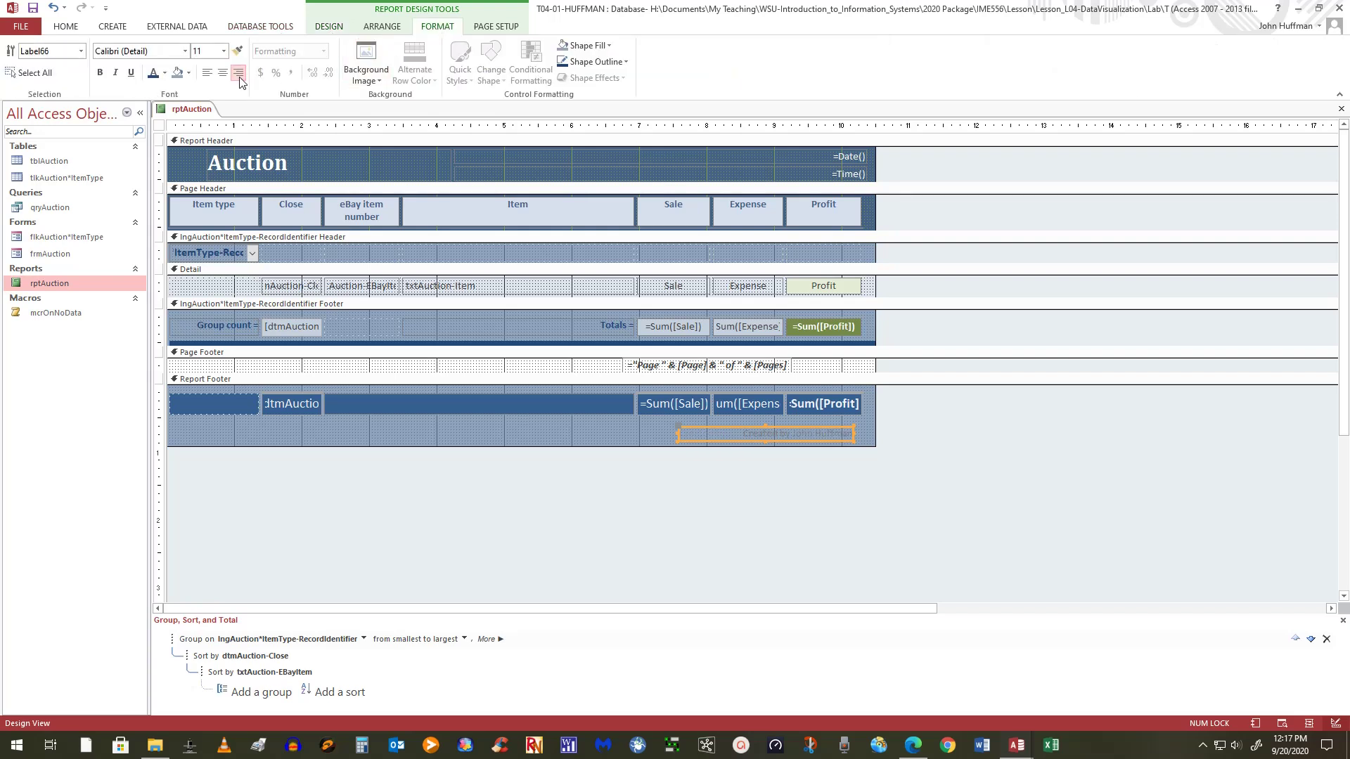
click(102, 73)
Step: Move the credit label so its right edge lines up with the Profit grand total above it
click(735, 426)
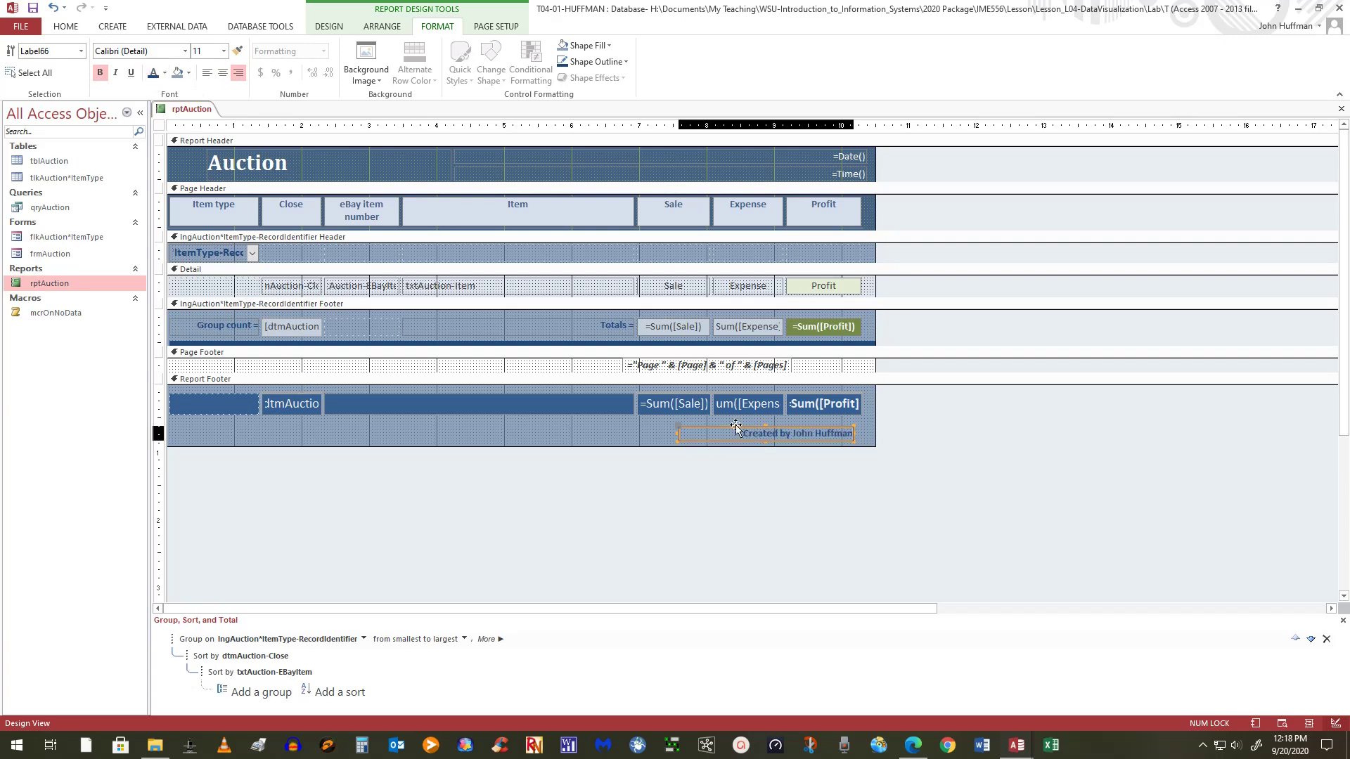
drag(735, 426, 735, 423)
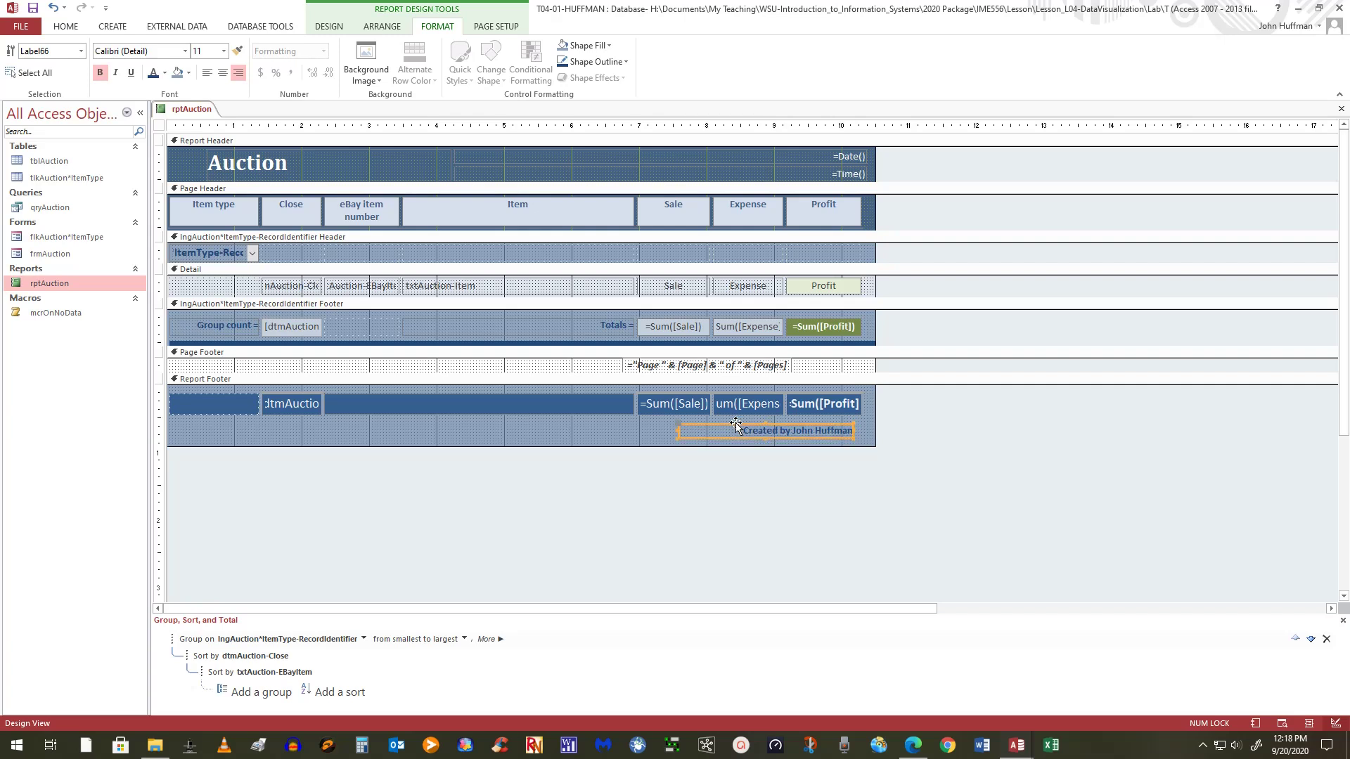
click(747, 524)
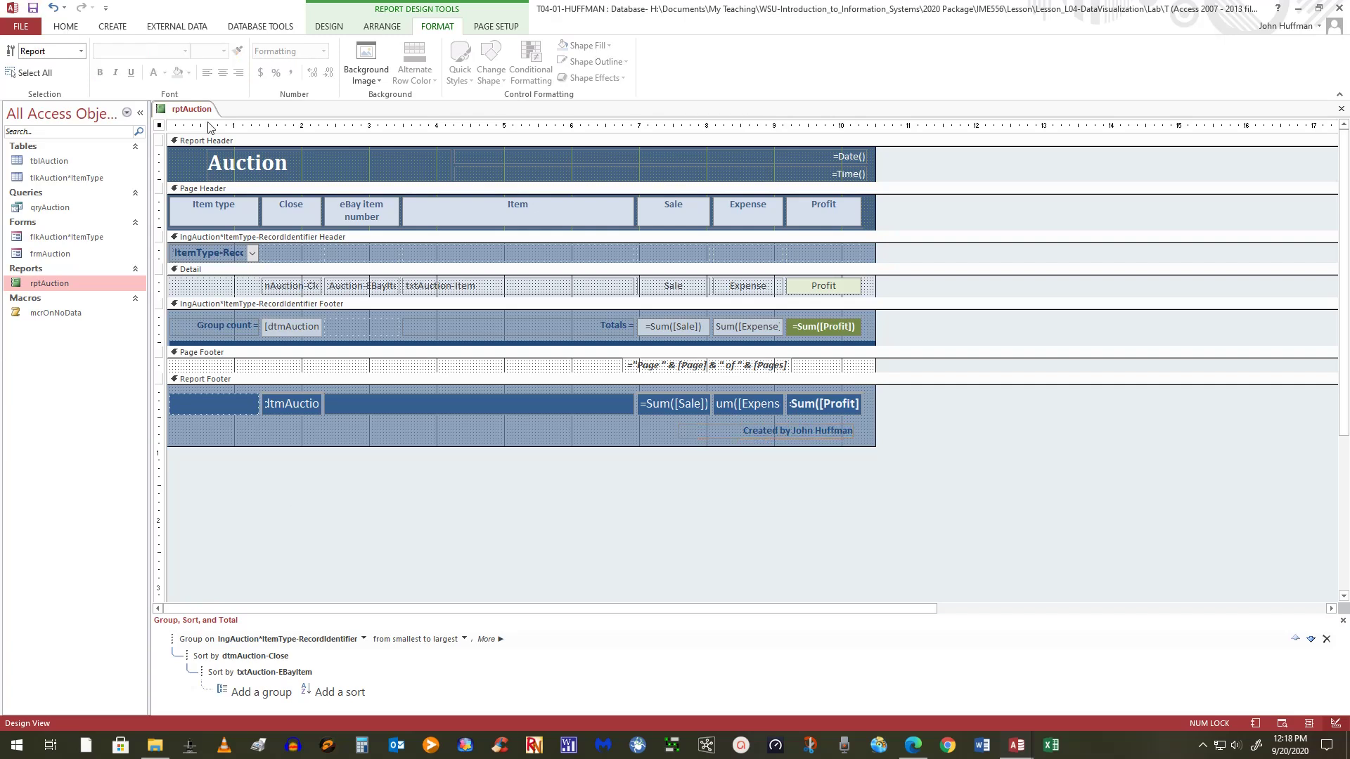
drag(828, 436, 836, 441)
click(838, 550)
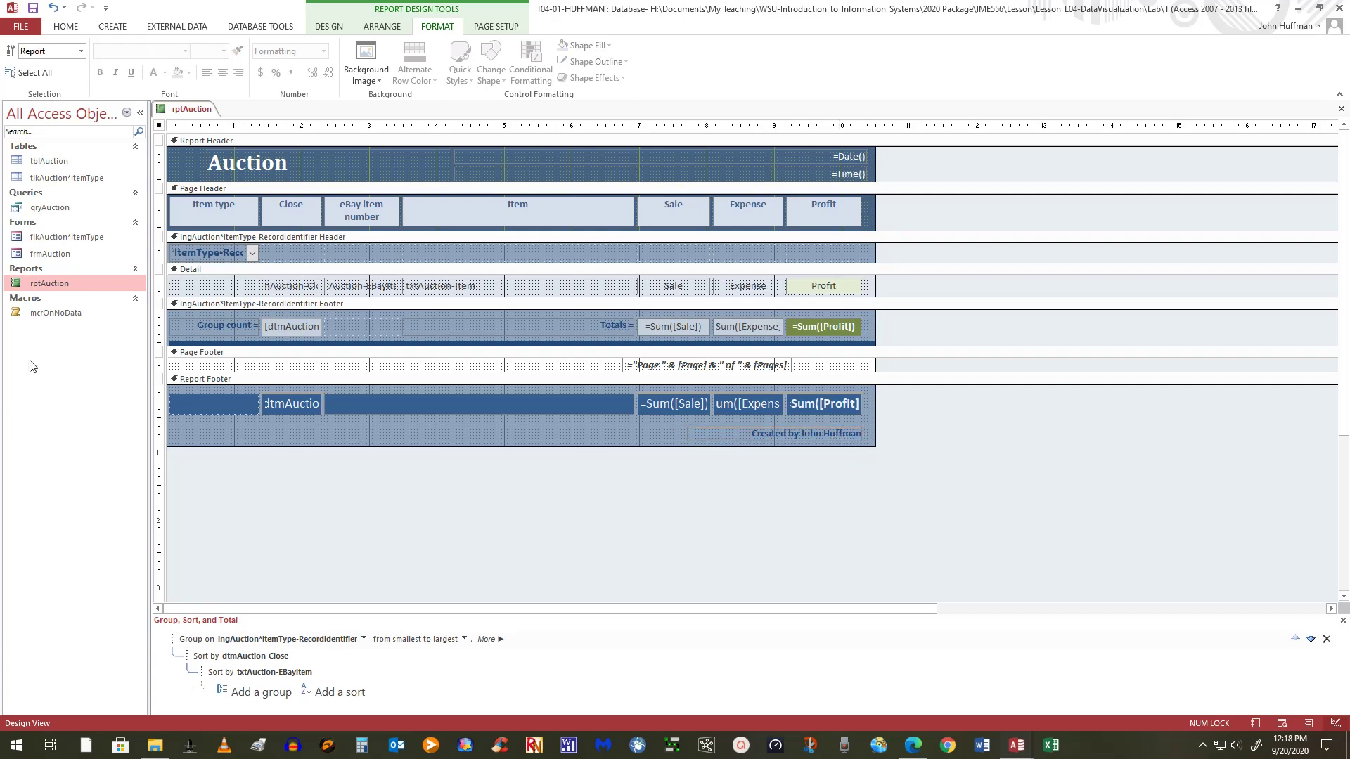
Step: Show the Auction report in Report View and examine its formatting from the header through every group to the report footer's totals and creator credit
click(66, 26)
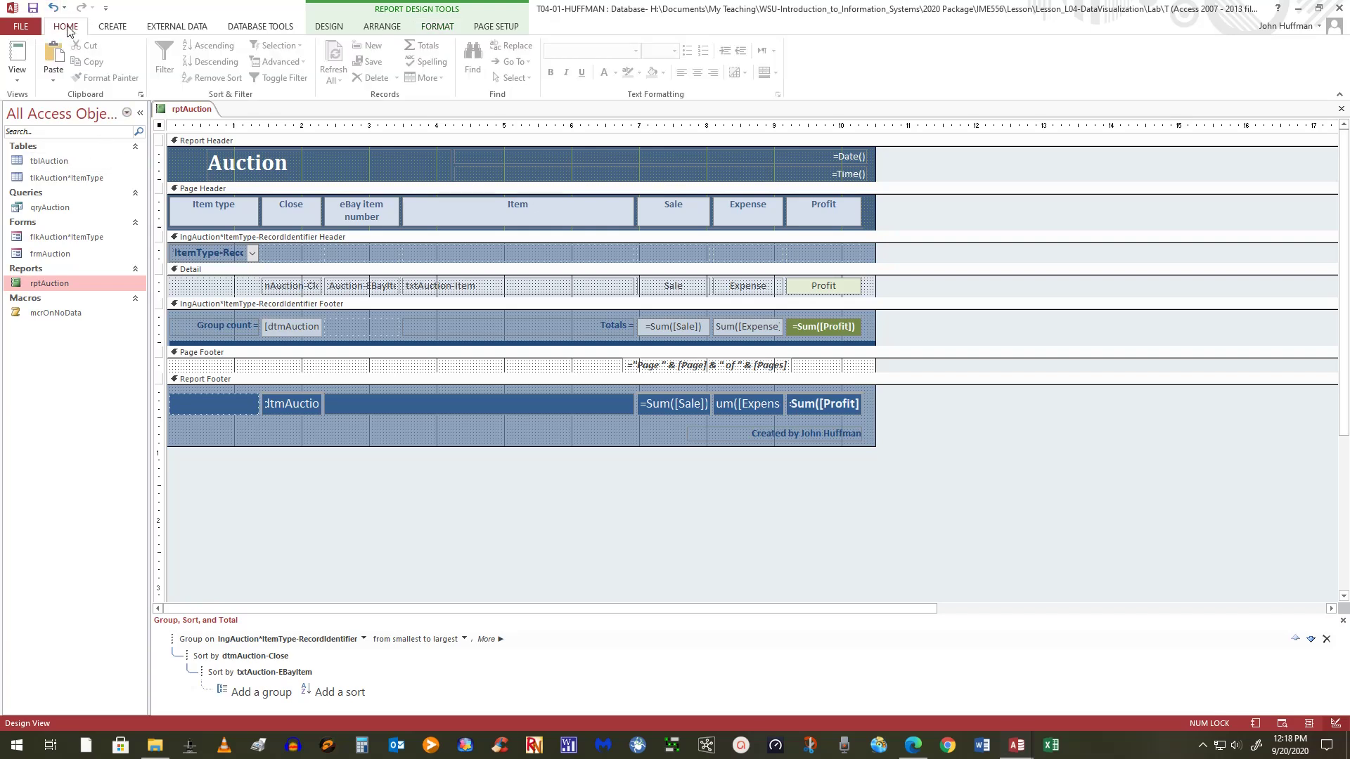
click(17, 52)
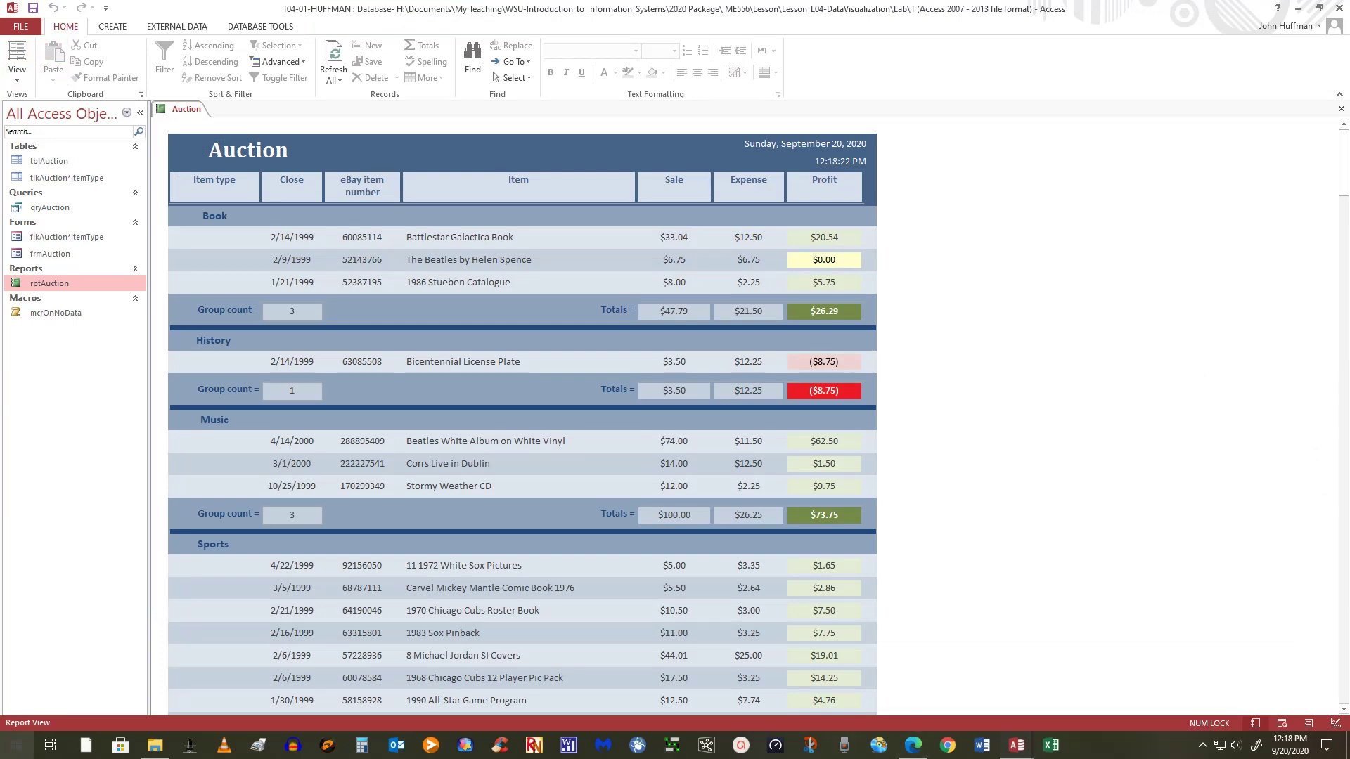
scroll(929, 317, down, 10)
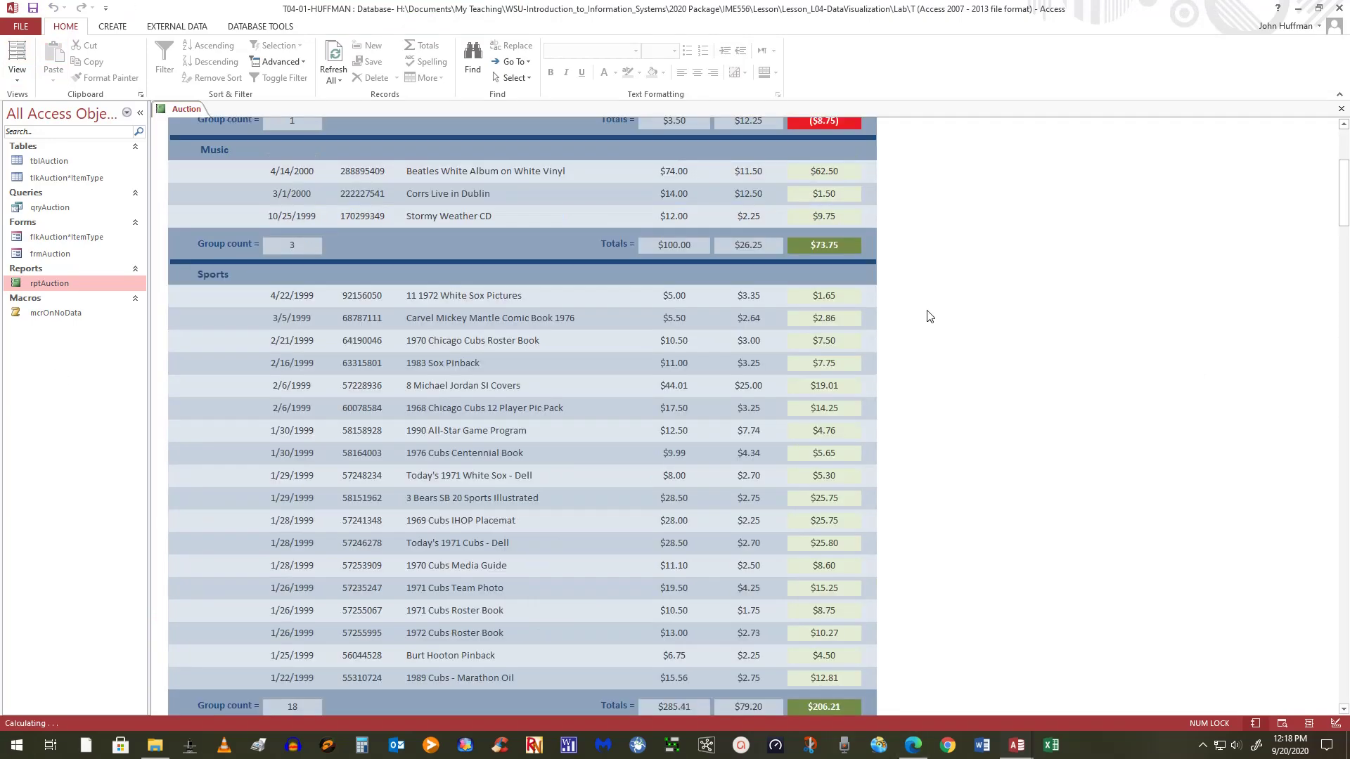
scroll(929, 317, down, 4)
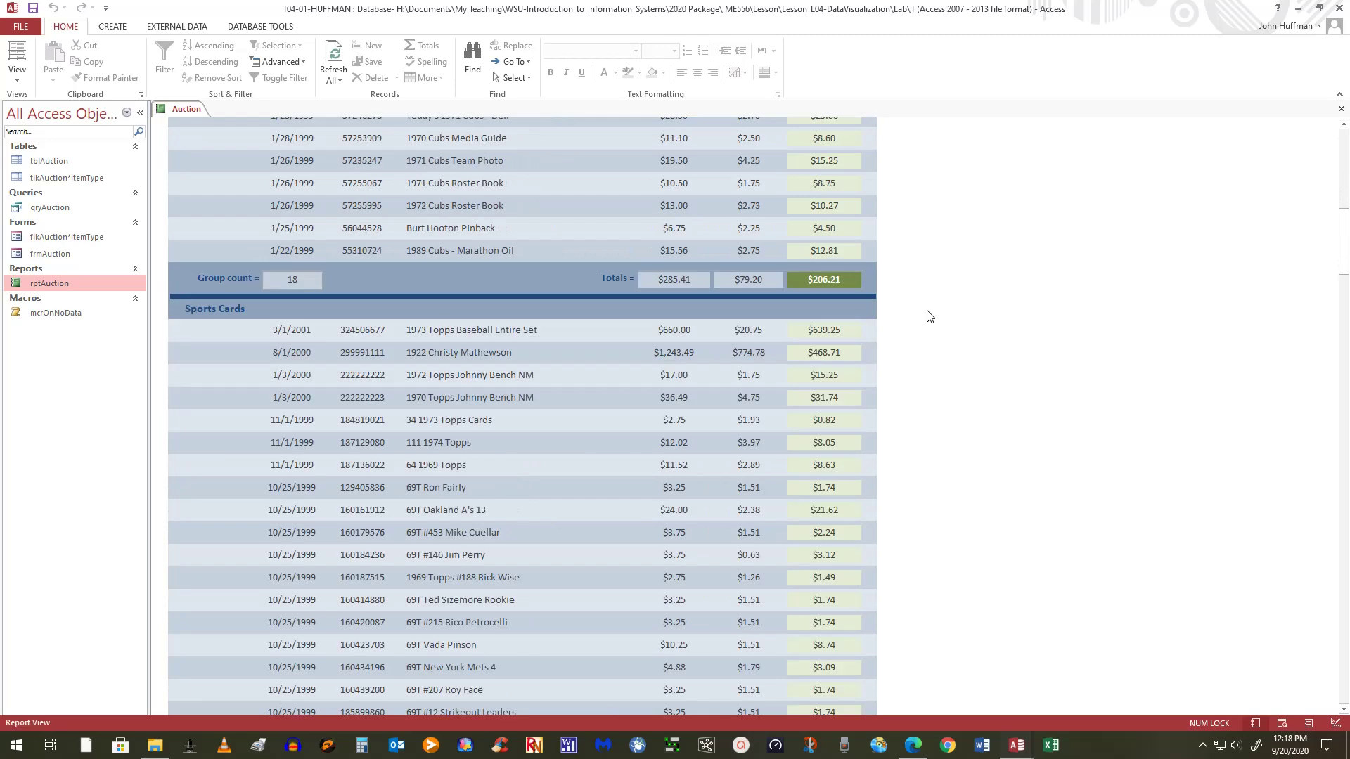
scroll(929, 317, down, 15)
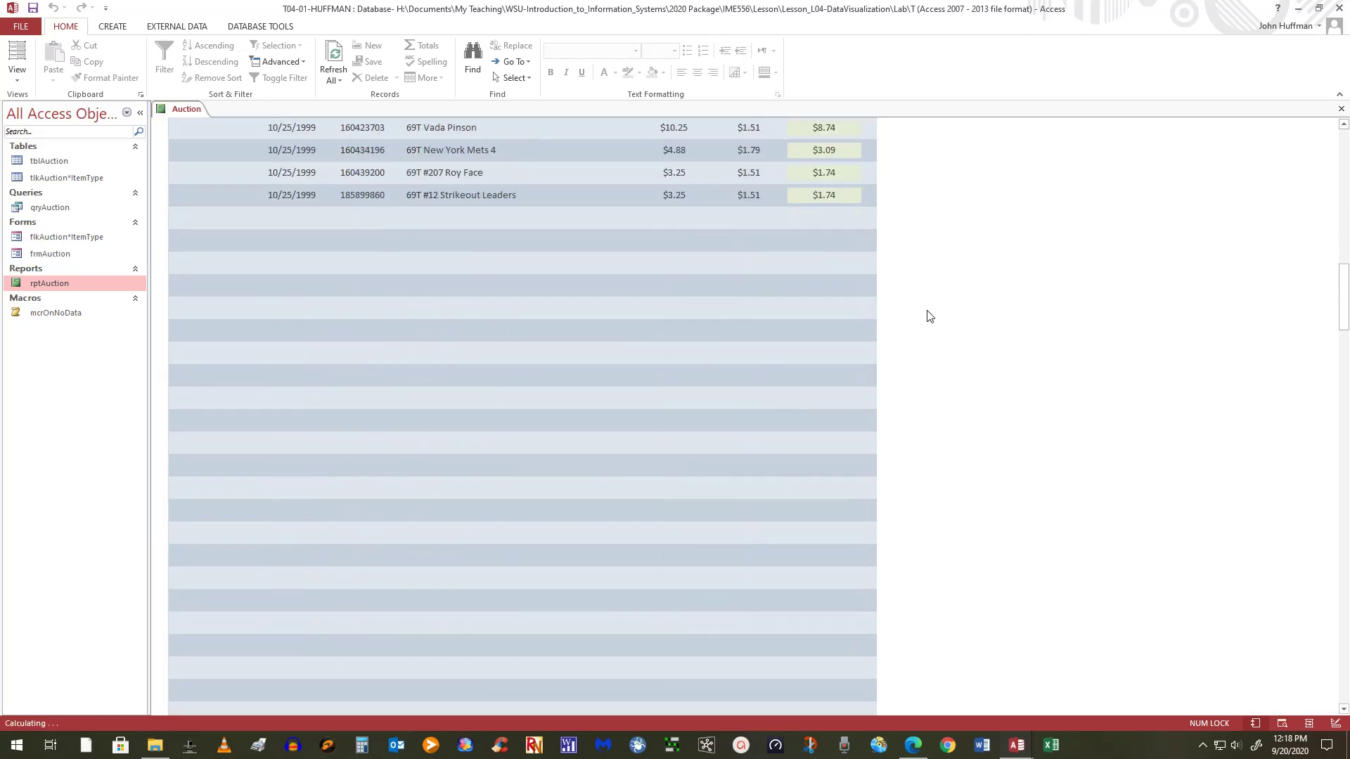
scroll(929, 317, down, 15)
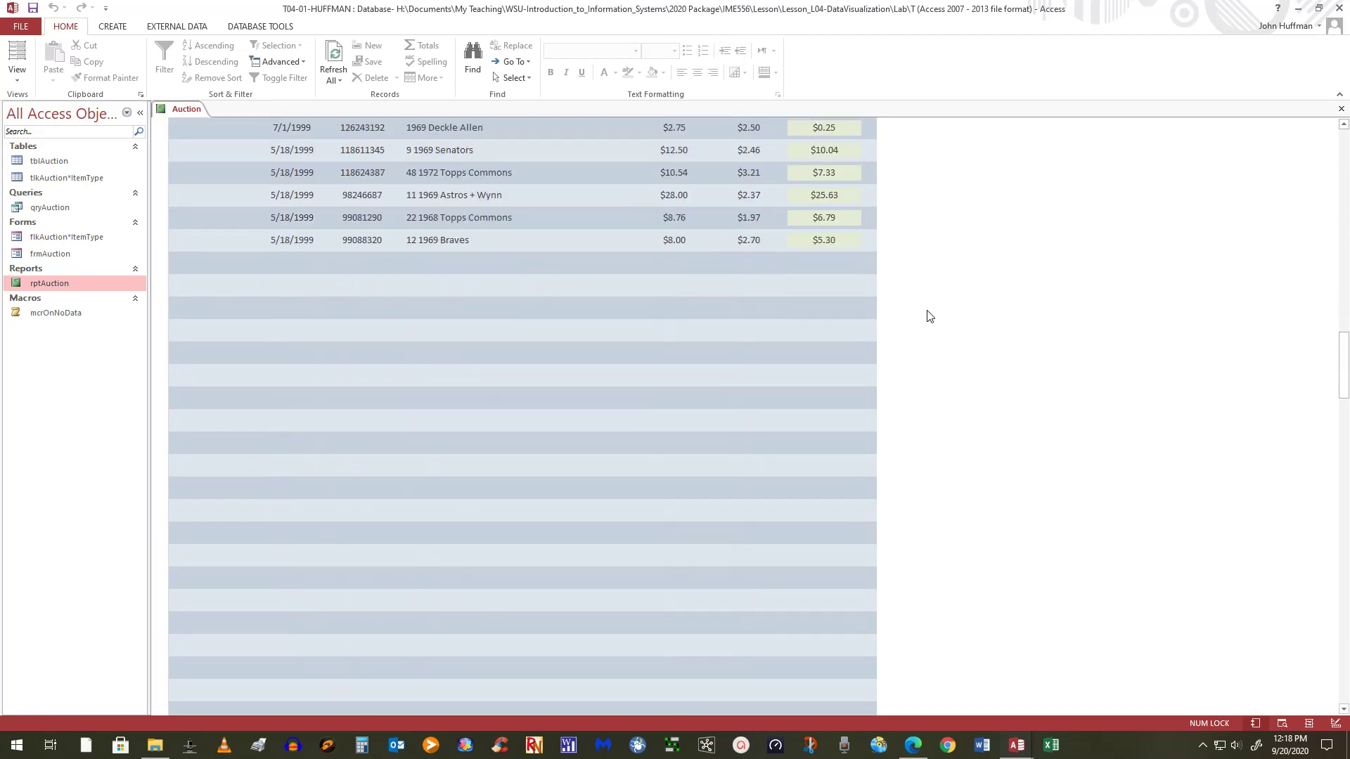
scroll(929, 317, down, 15)
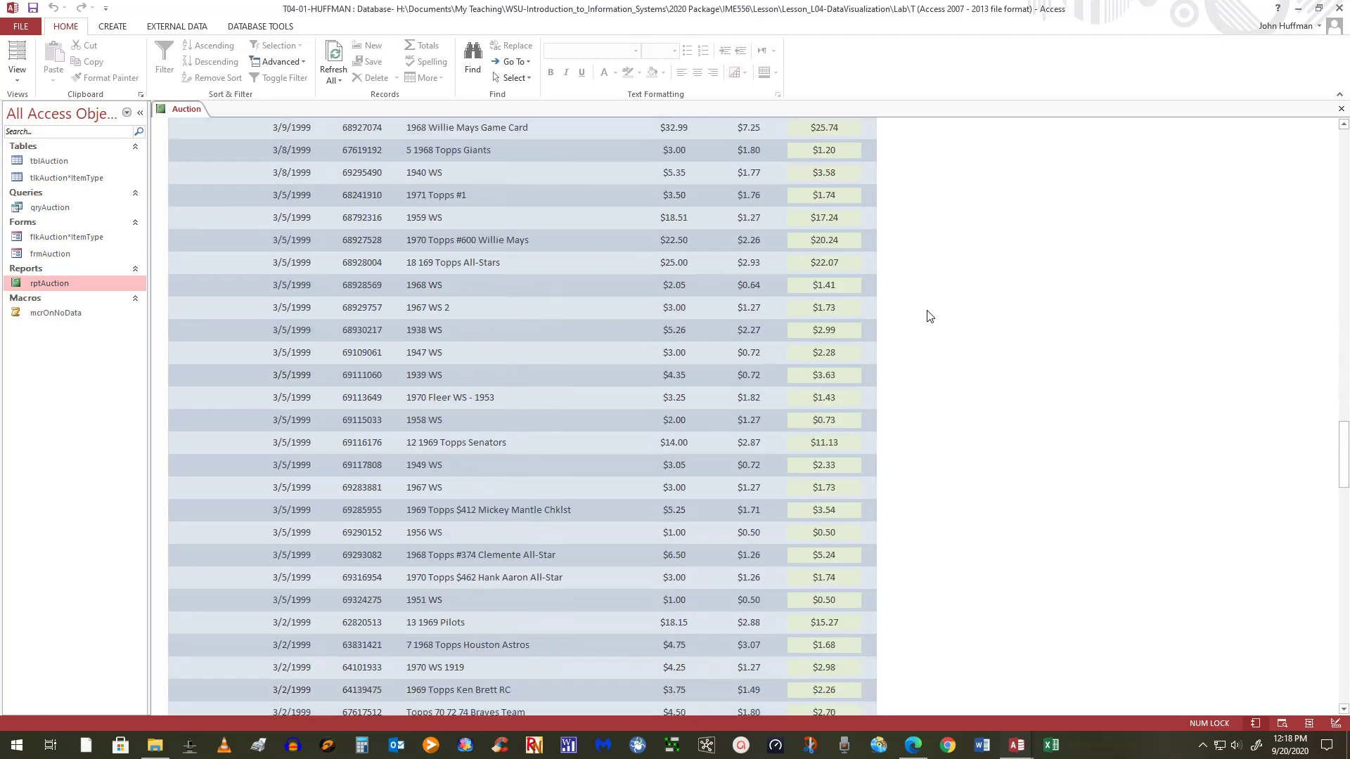
scroll(929, 317, down, 15)
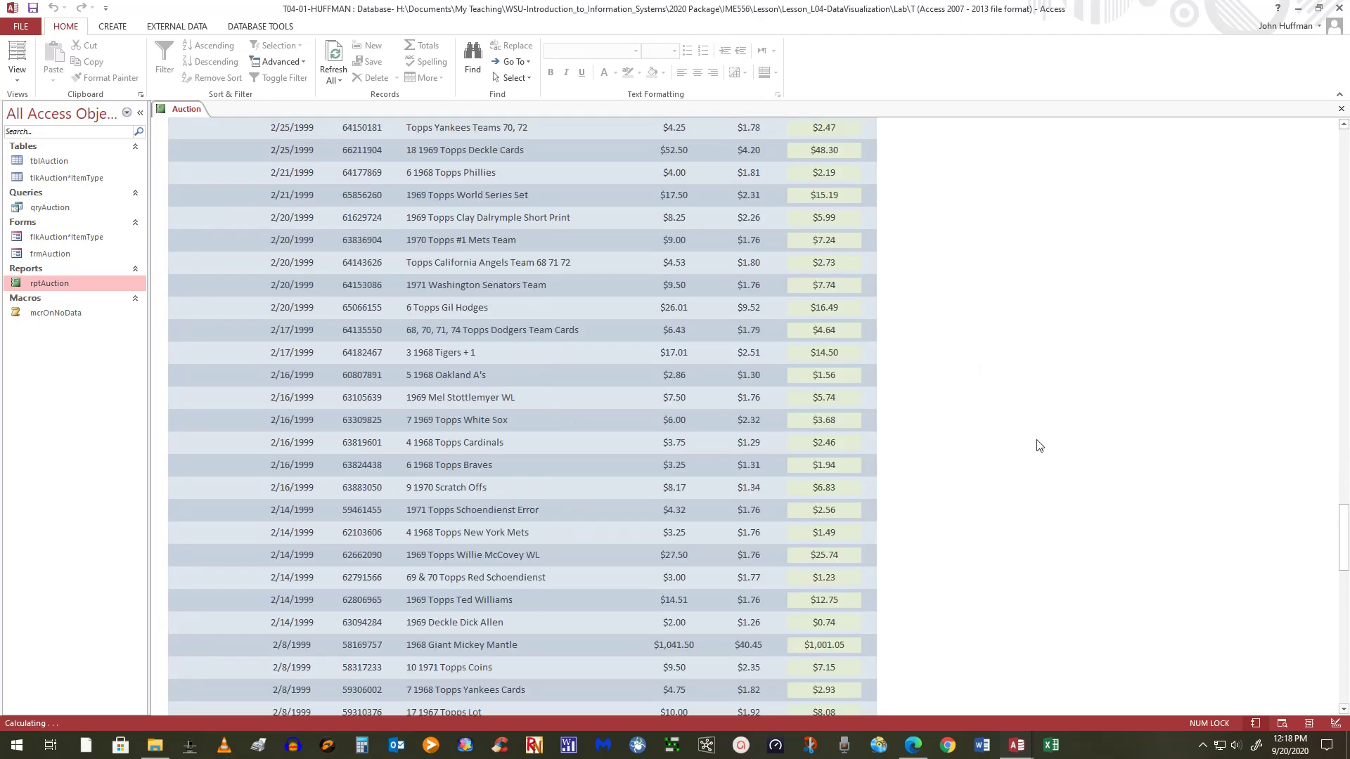
scroll(1054, 482, down, 15)
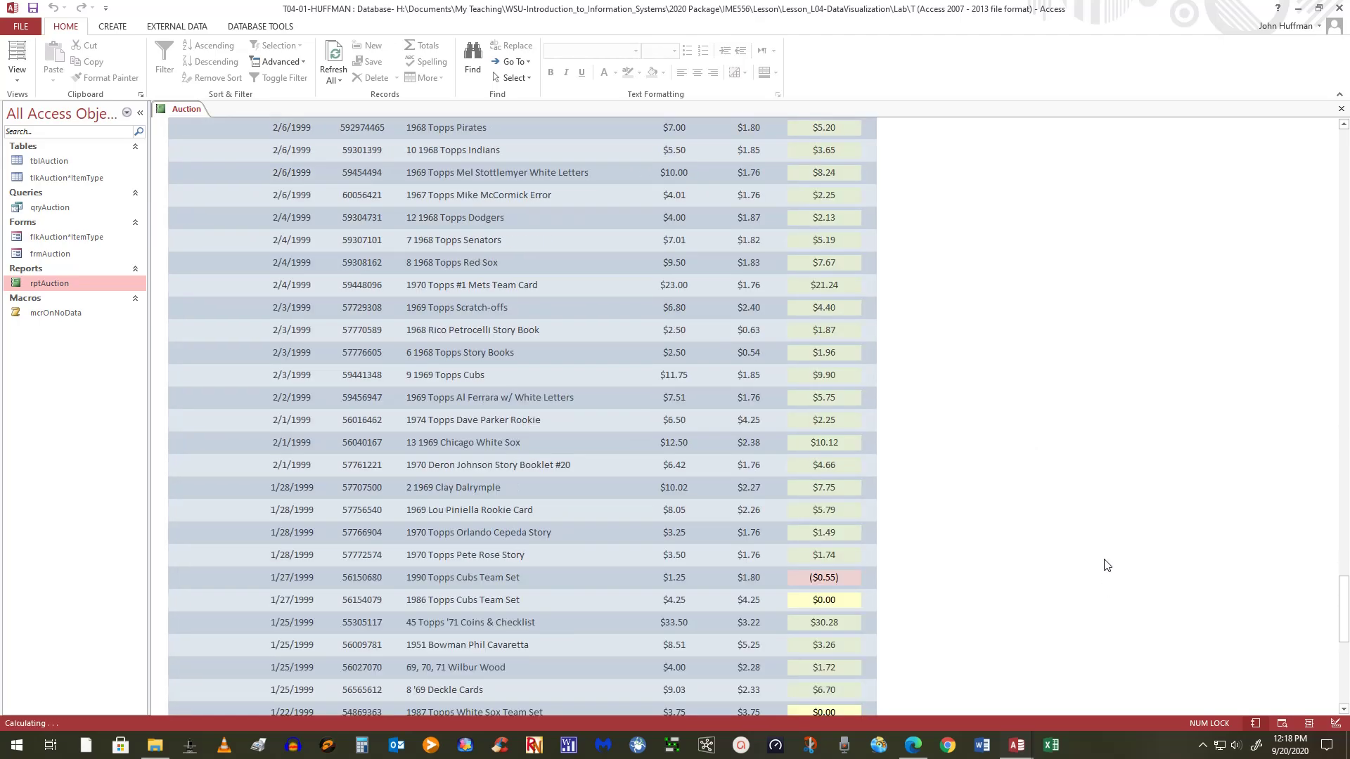
scroll(1107, 565, down, 5)
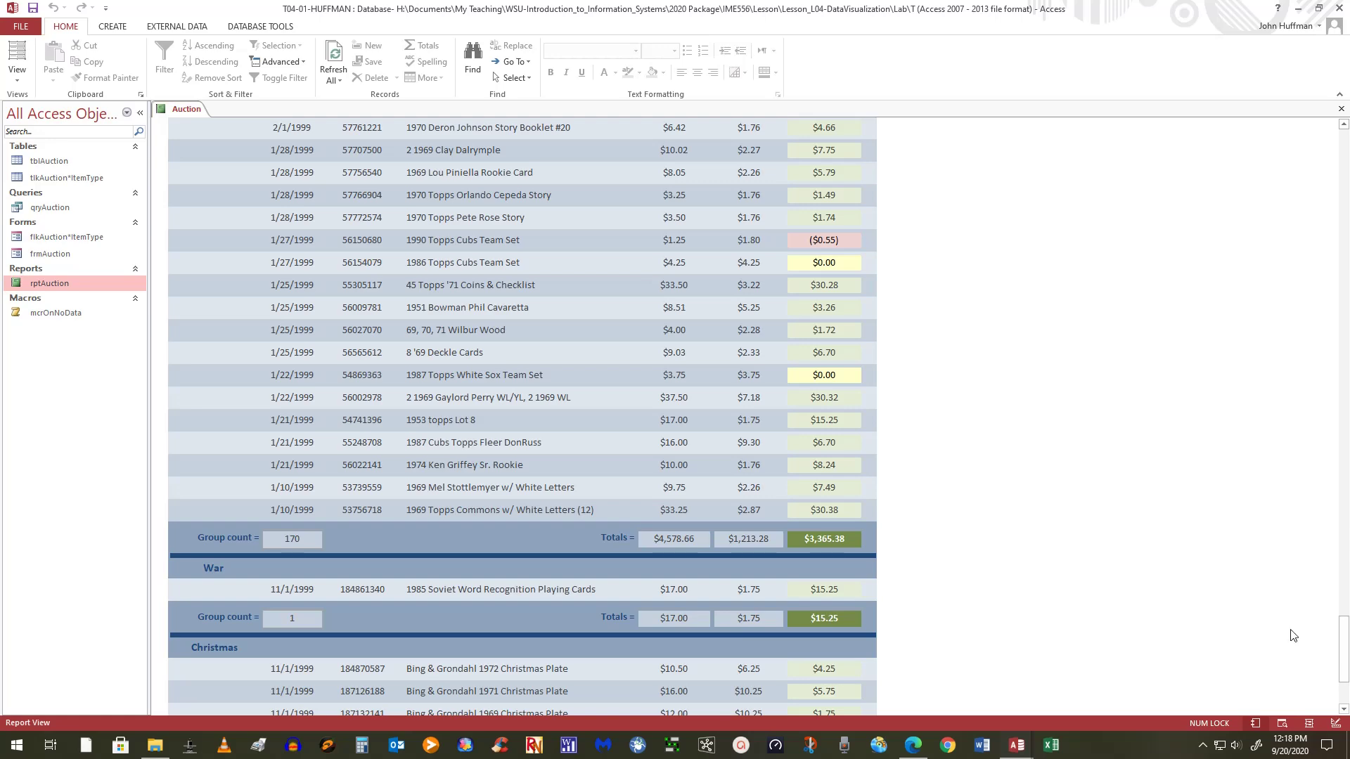
scroll(1343, 654, down, 4)
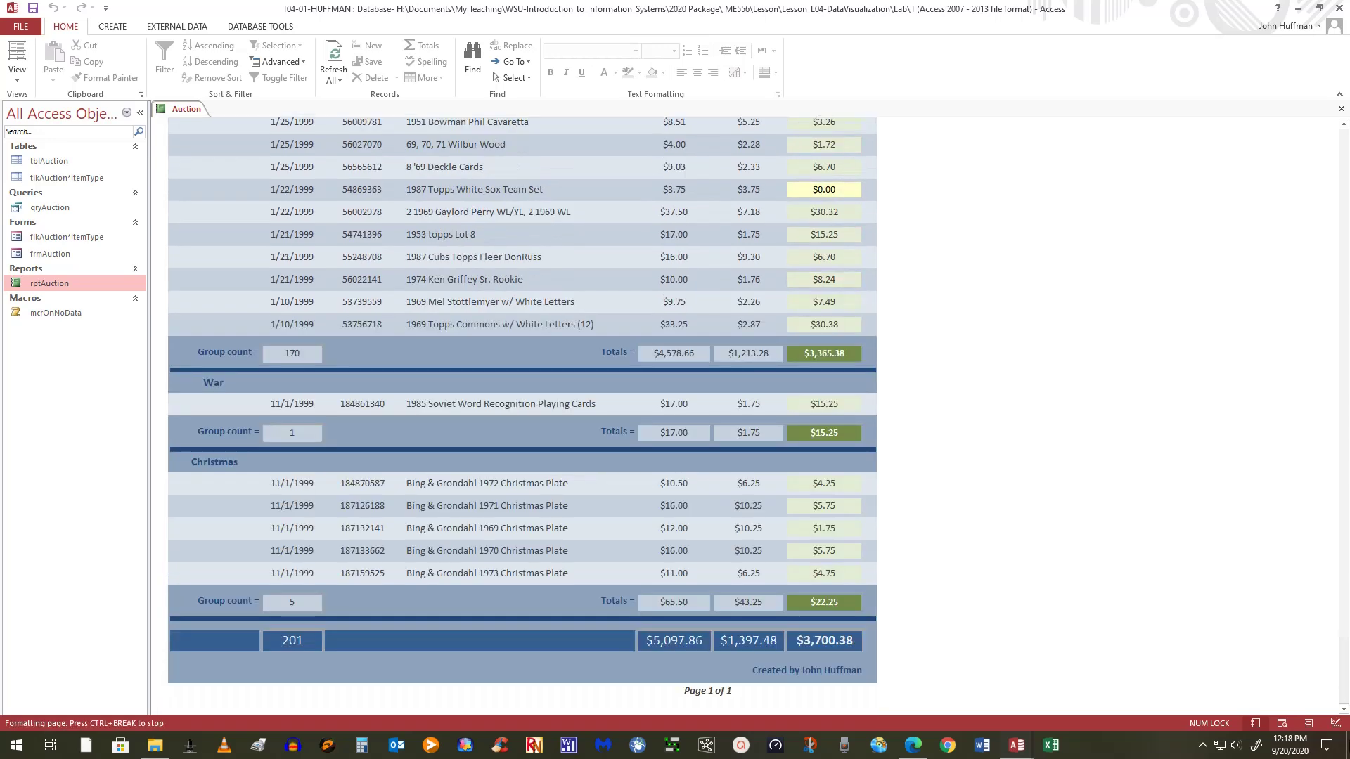
drag(1343, 653, 1345, 126)
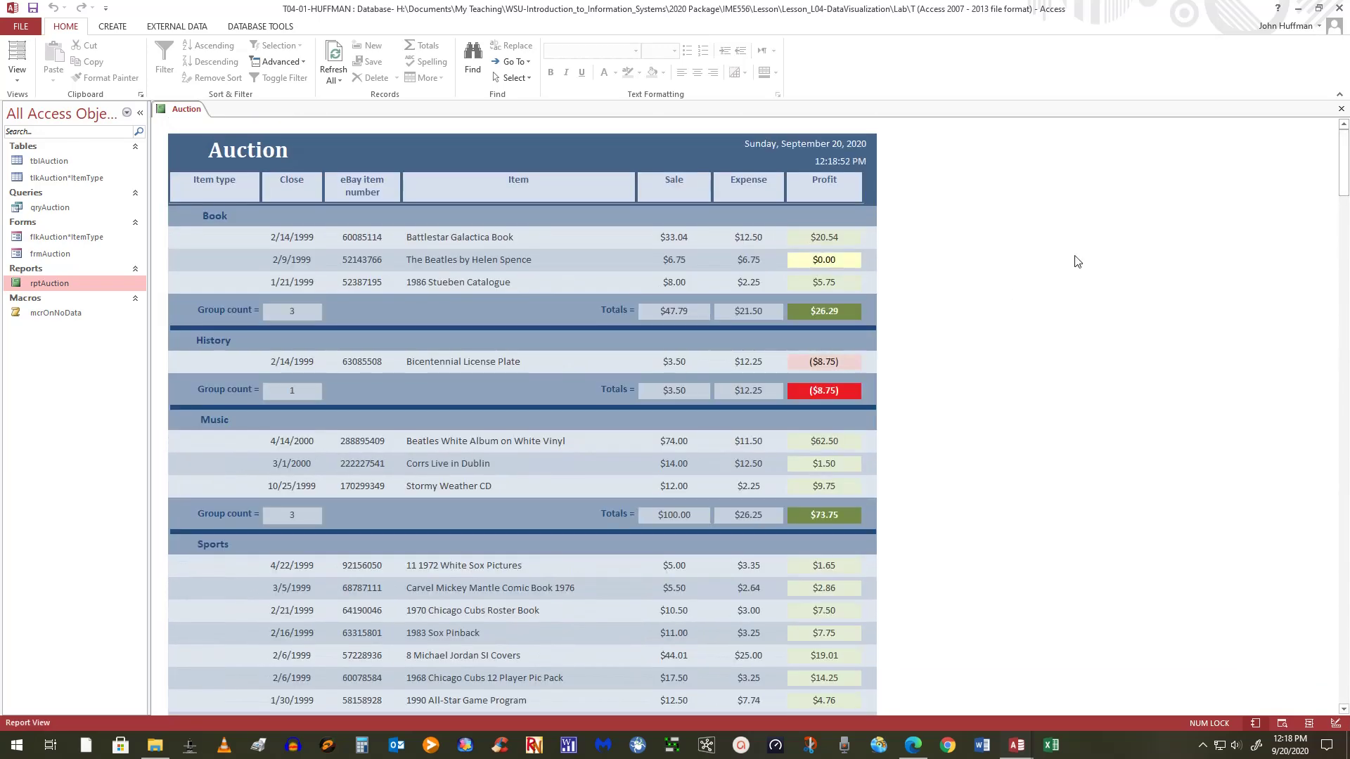